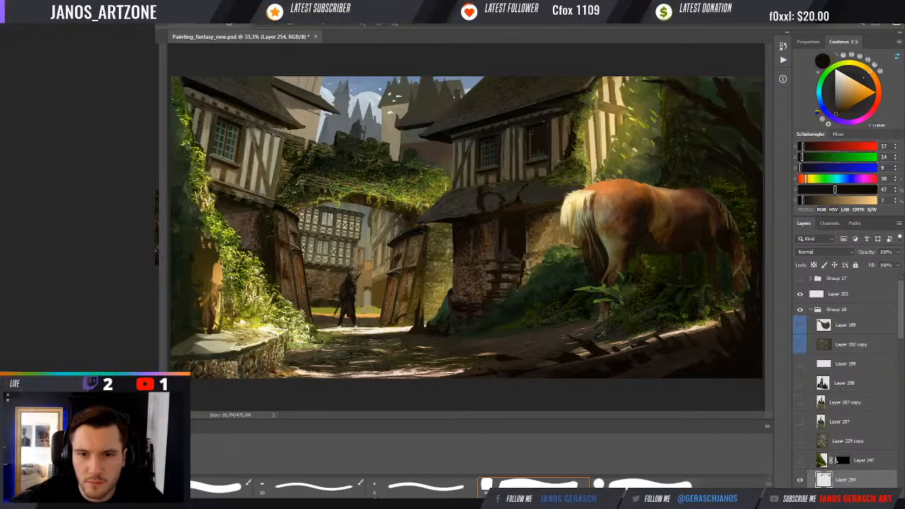
- Sketch rough dark outlines of a standing figure's head, torso and arms in front of the house beside the horse
left_click(799, 200)
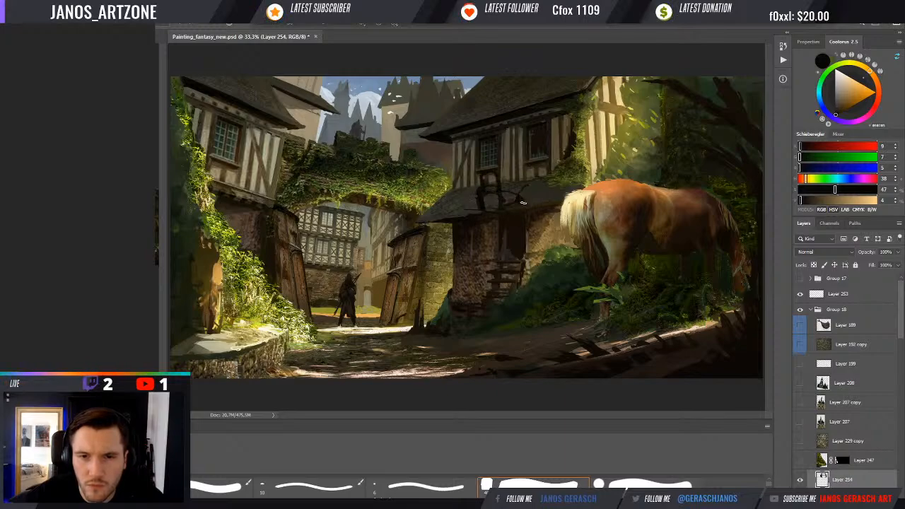
left_click_drag(475, 200, 463, 215)
mouse_move(501, 191)
left_mouse_down()
mouse_move(524, 201)
mouse_move(529, 236)
mouse_move(554, 226)
mouse_move(541, 229)
left_mouse_up()
key("v")
key("b")
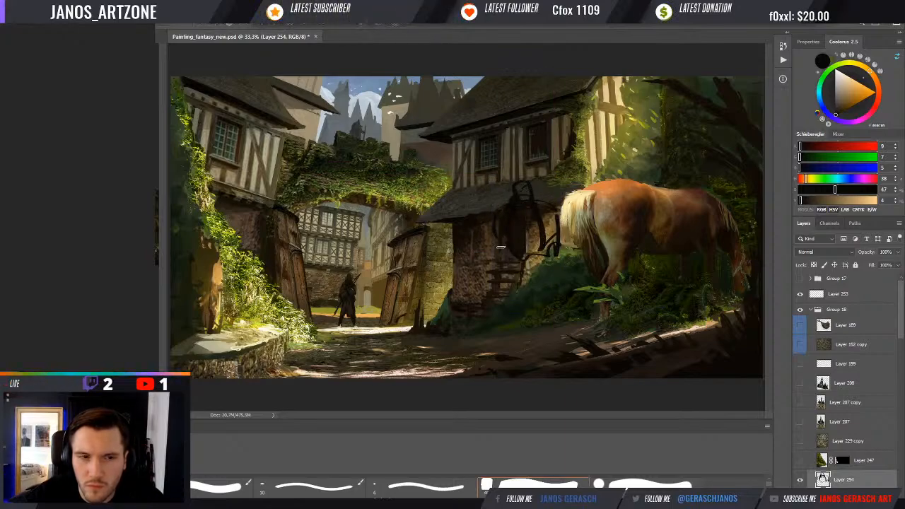
mouse_move(497, 237)
left_mouse_down()
mouse_move(499, 253)
mouse_move(548, 279)
left_mouse_up()
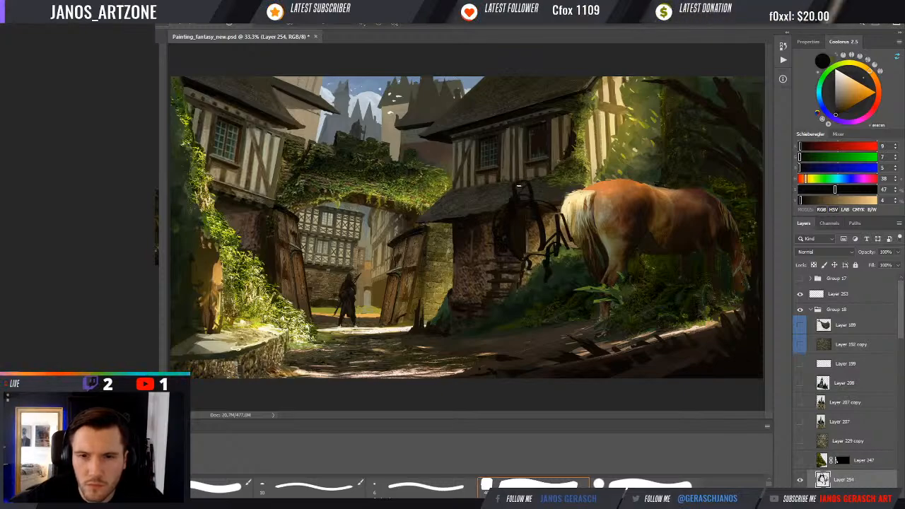
left_click_drag(532, 188, 528, 181)
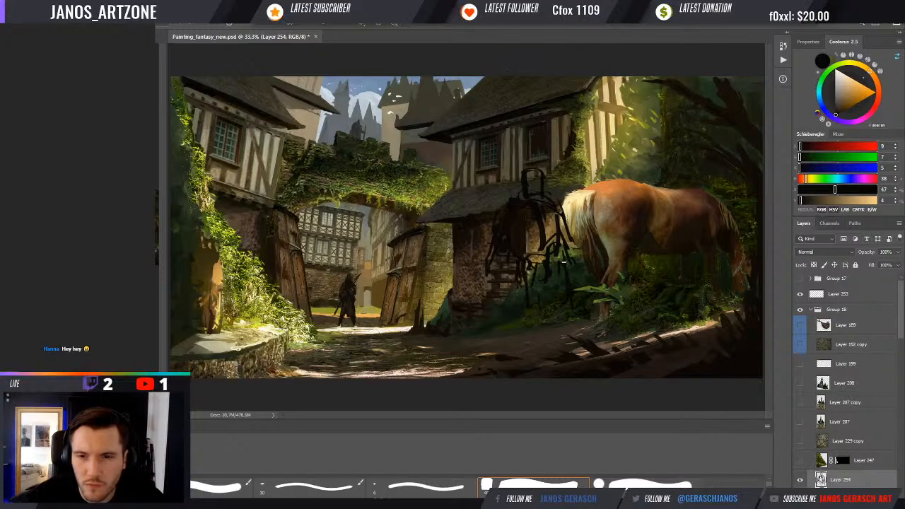
- Sketch long dark lines for the standing figure's legs down to the path
left_click_drag(522, 351, 516, 318)
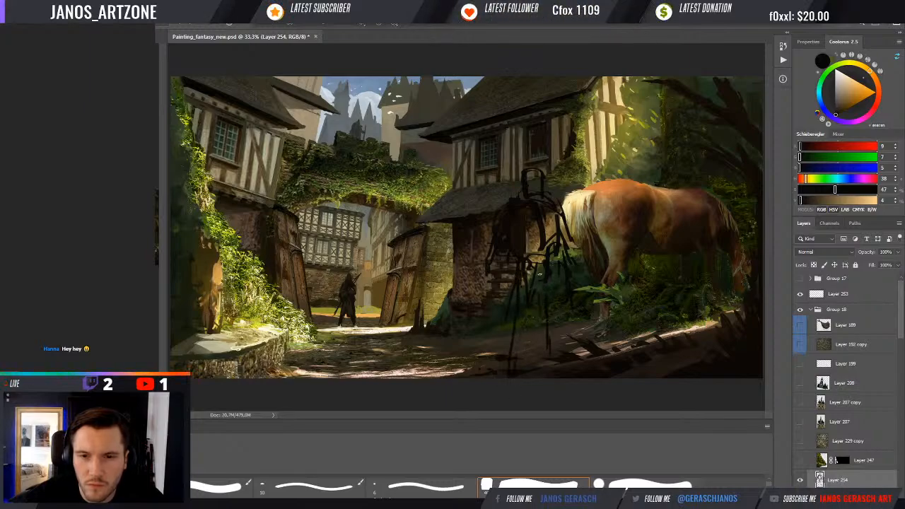
left_click_drag(540, 275, 520, 348)
left_click_drag(567, 267, 584, 361)
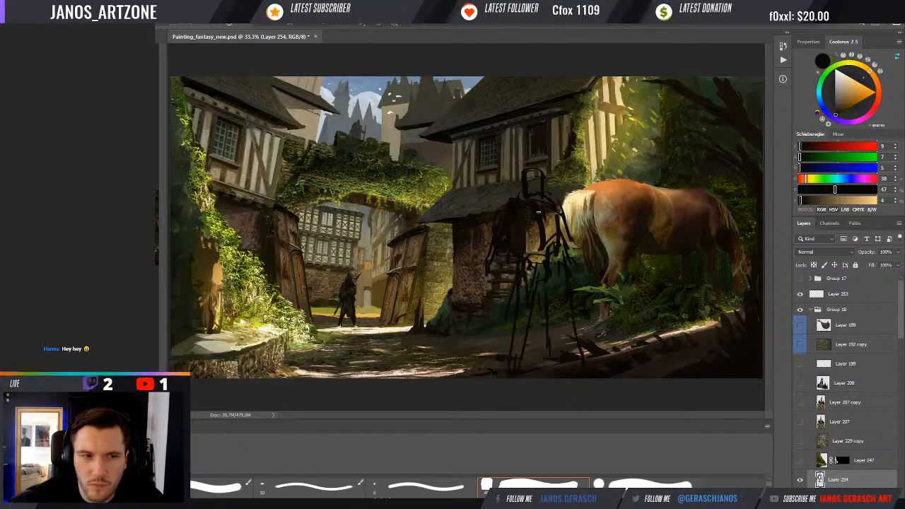
- Scale the sketched figure down slightly and shift it away from the horse
key("ctrl+t")
mouse_move(546, 234)
left_mouse_down()
mouse_move(537, 224)
mouse_move(544, 210)
mouse_move(561, 200)
mouse_move(584, 209)
mouse_move(536, 235)
left_mouse_up()
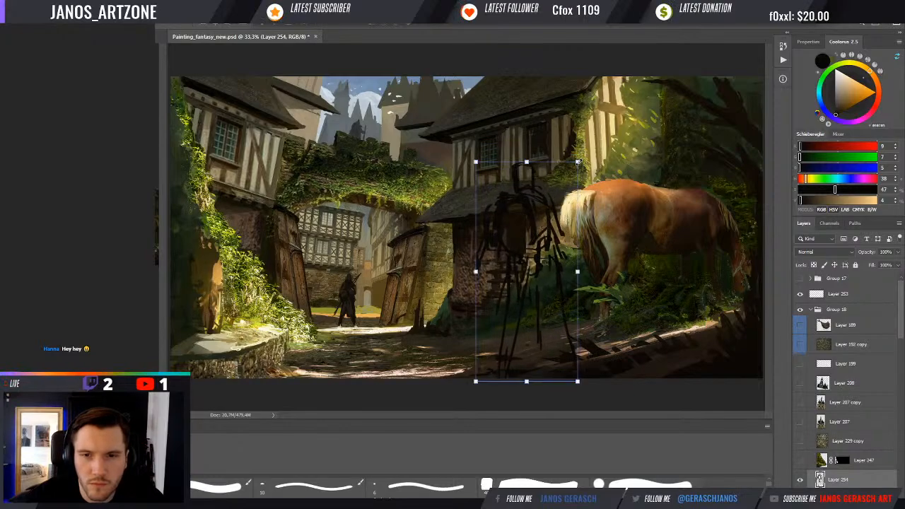
left_click_drag(577, 163, 573, 172)
left_click_drag(538, 257, 536, 254)
left_click_drag(581, 154, 585, 158)
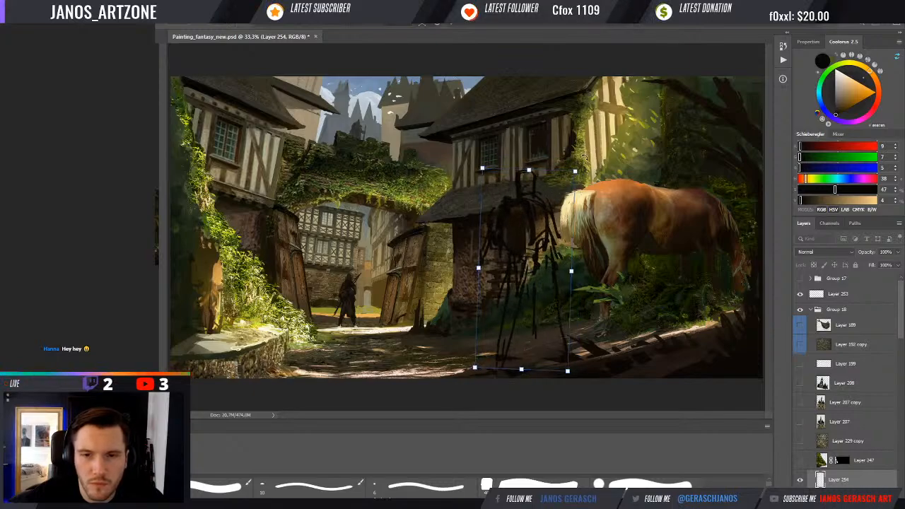
key("Return")
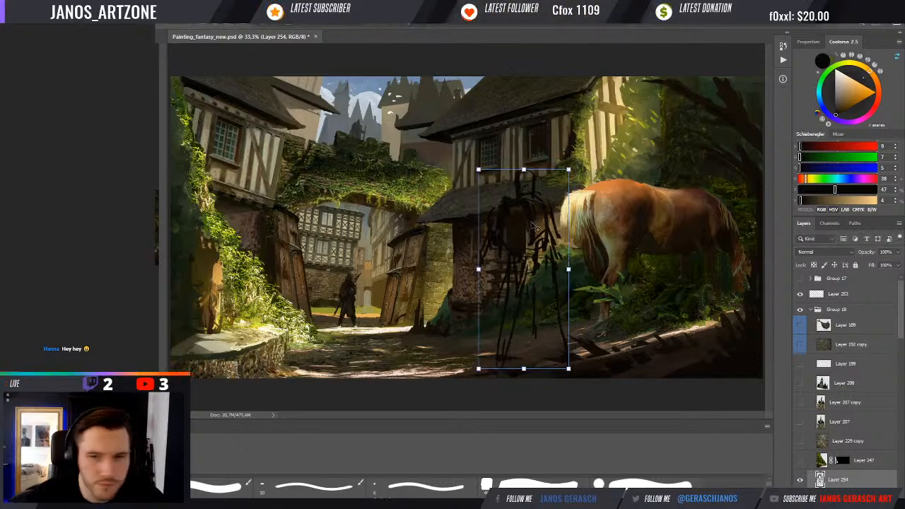
- Block in the sketched figure's head and torso as a dark silhouette, then delete its layer
key("b")
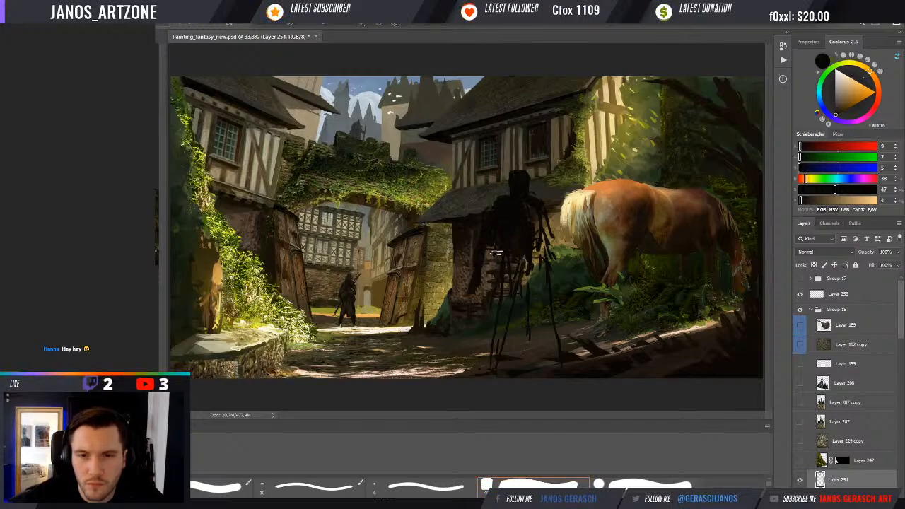
key("ctrl+t")
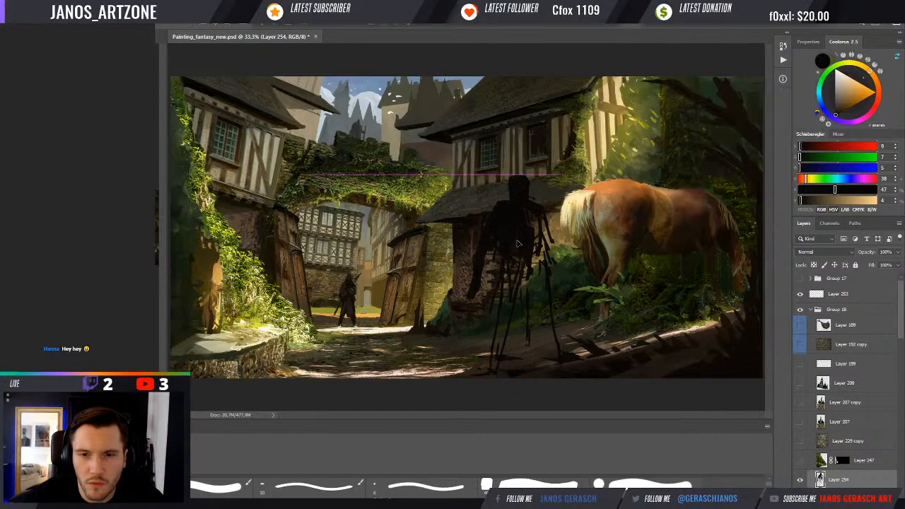
left_click_drag(533, 266, 536, 260)
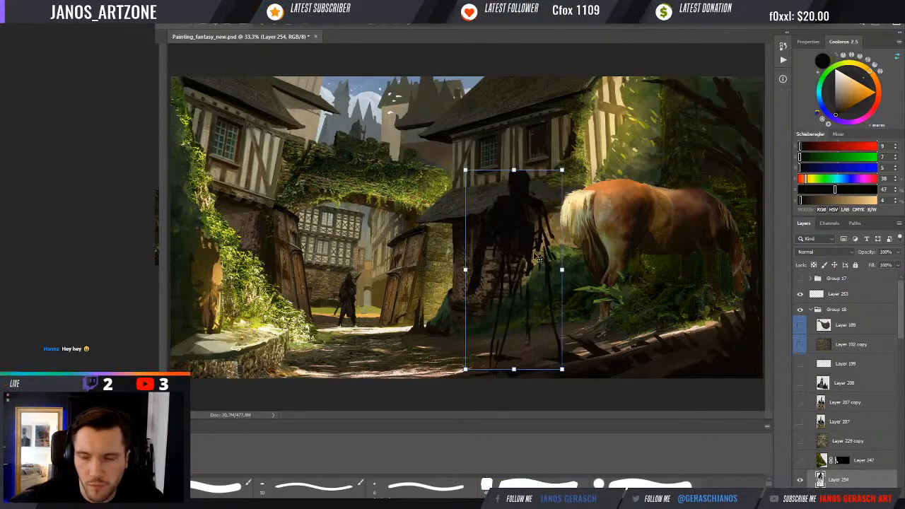
key("Delete")
- Lasso the distant figure in the archway on the background layer and copy it to a new layer above Layer 251
left_click(344, 297)
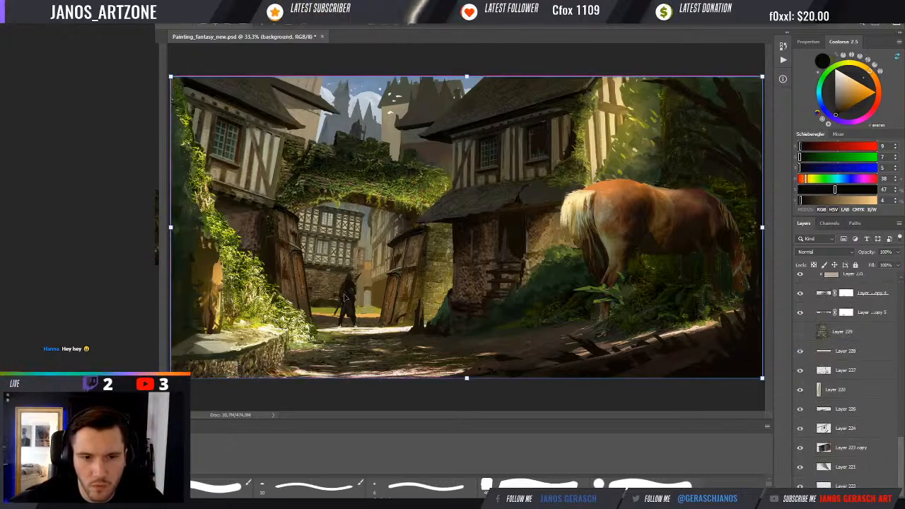
key("l")
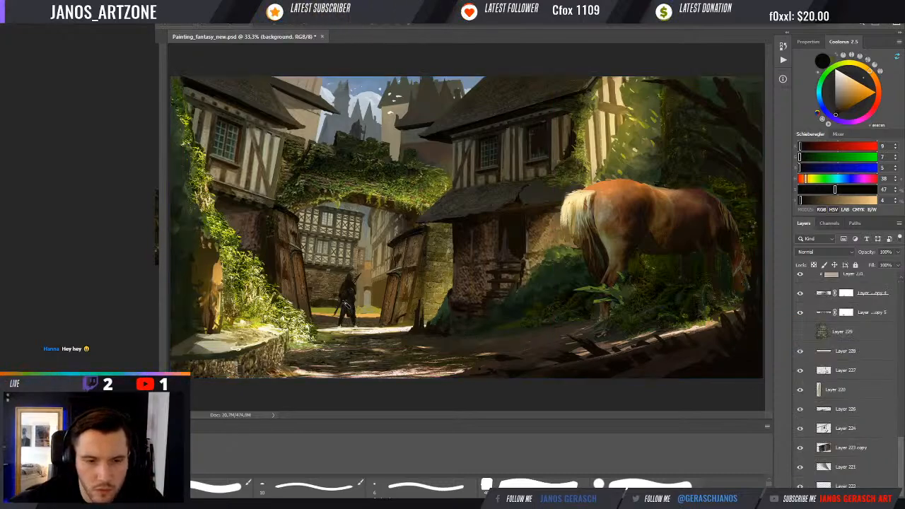
left_click_drag(347, 304, 346, 311)
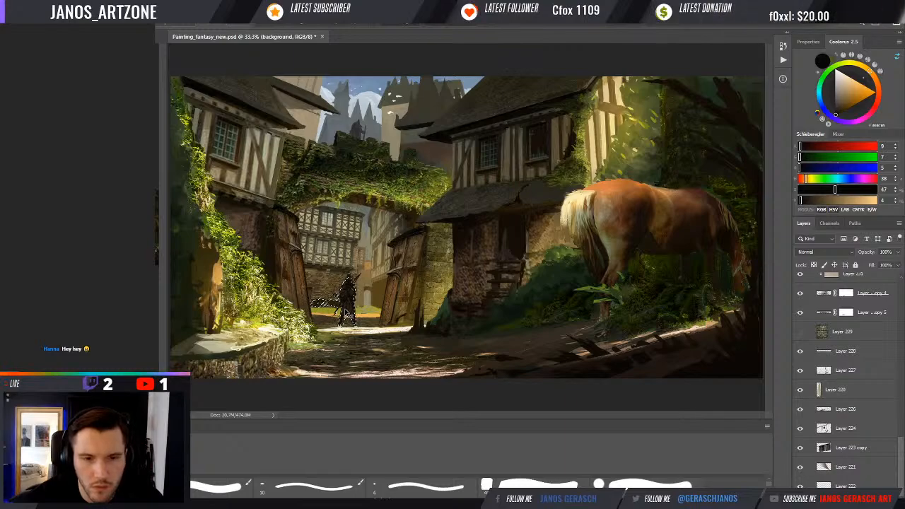
key("ctrl+j")
key("ctrl+t")
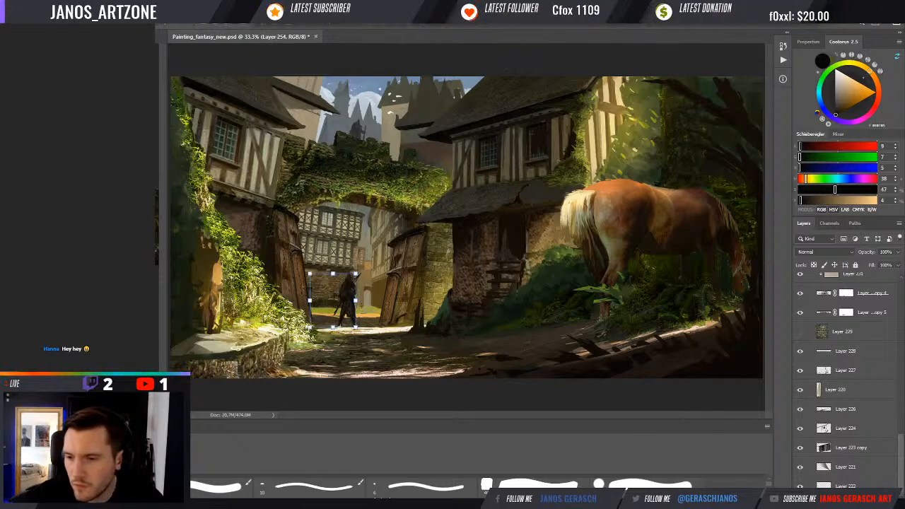
scroll(859, 296, "up", 1)
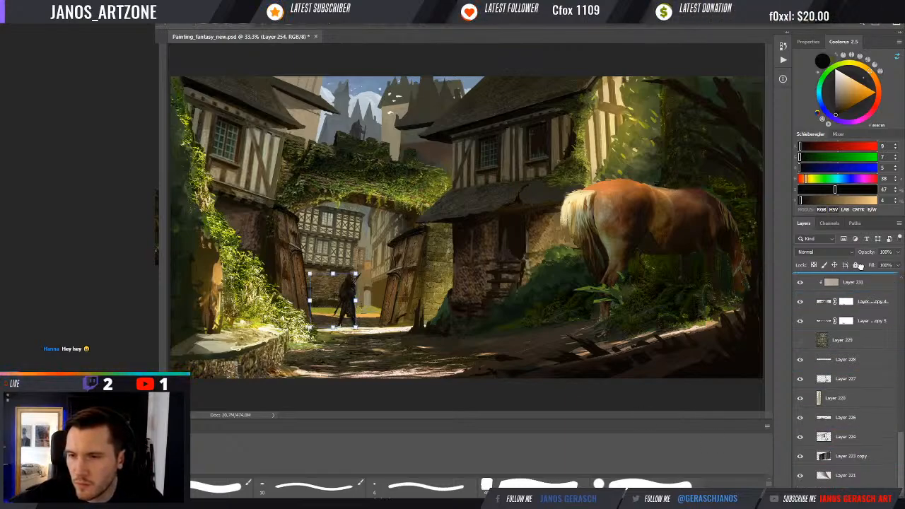
left_click_drag(860, 266, 860, 353)
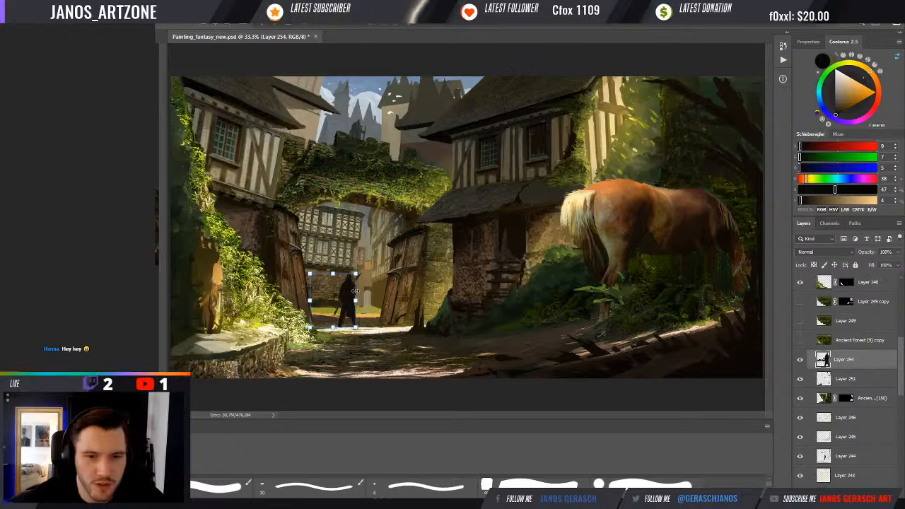
- Enlarge the copied figure, place it in front of the house beside the horse, and erase the leftover background around it
left_click_drag(355, 291, 585, 202)
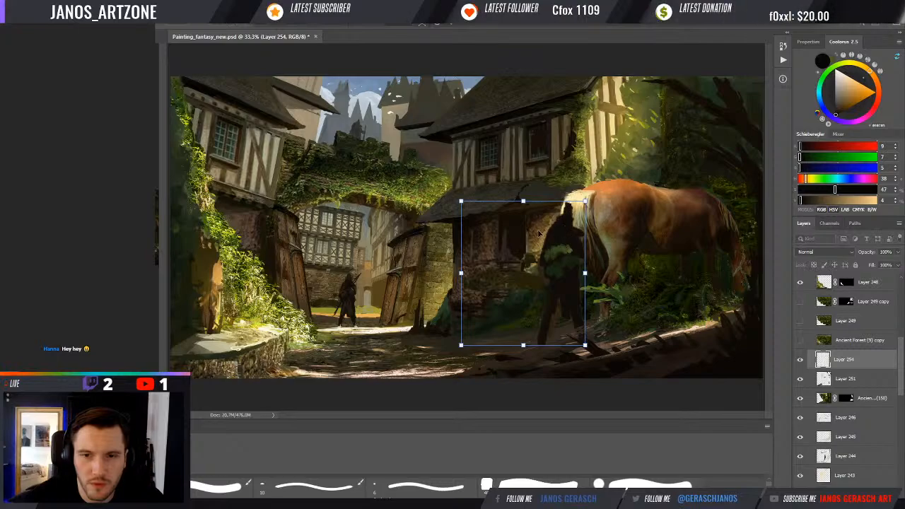
left_click_drag(539, 234, 520, 247)
key("Return")
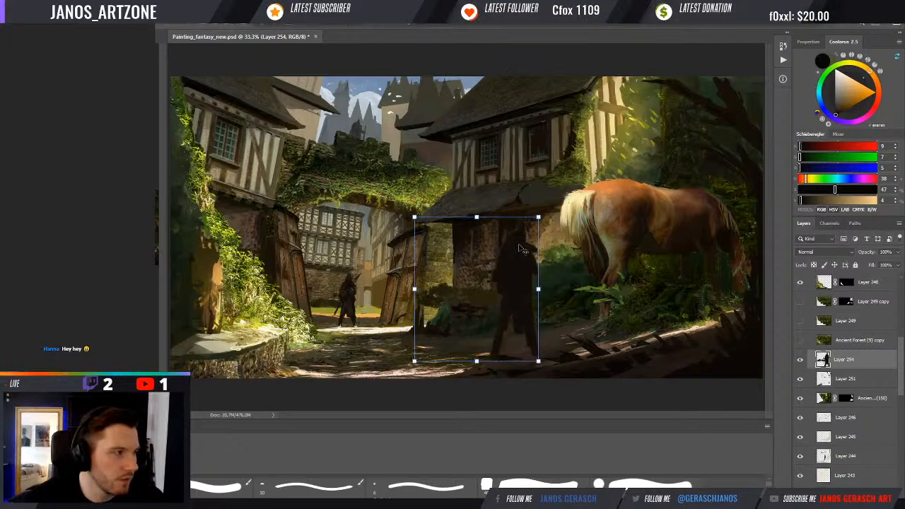
key("e")
mouse_move(428, 291)
left_mouse_down()
mouse_move(478, 289)
mouse_move(466, 330)
left_mouse_up()
- Scale the copied figure up further and position it in front of the house, just short of the horse's head
key("ctrl+t")
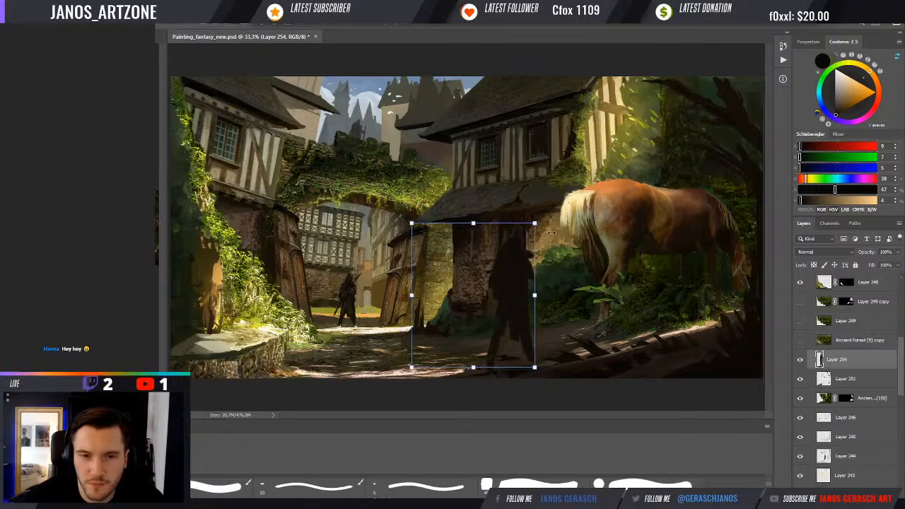
left_click_drag(534, 223, 556, 198)
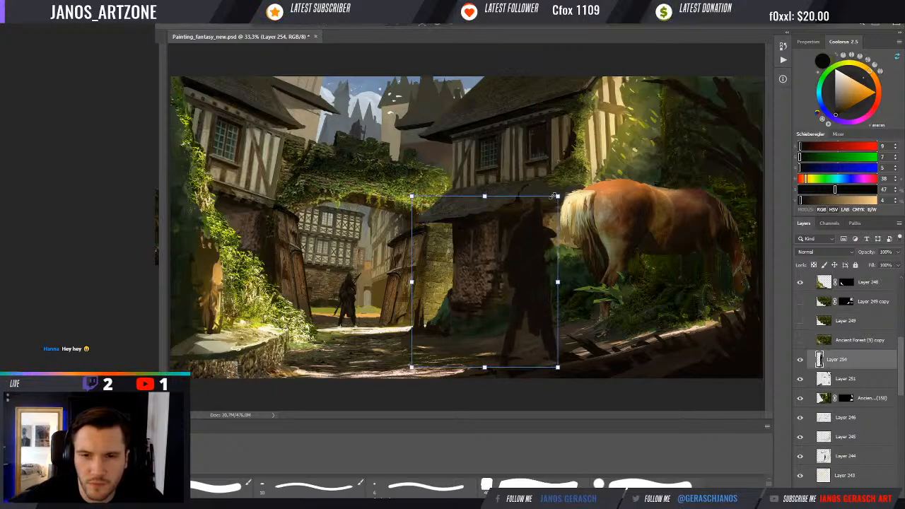
left_click_drag(520, 234, 514, 236)
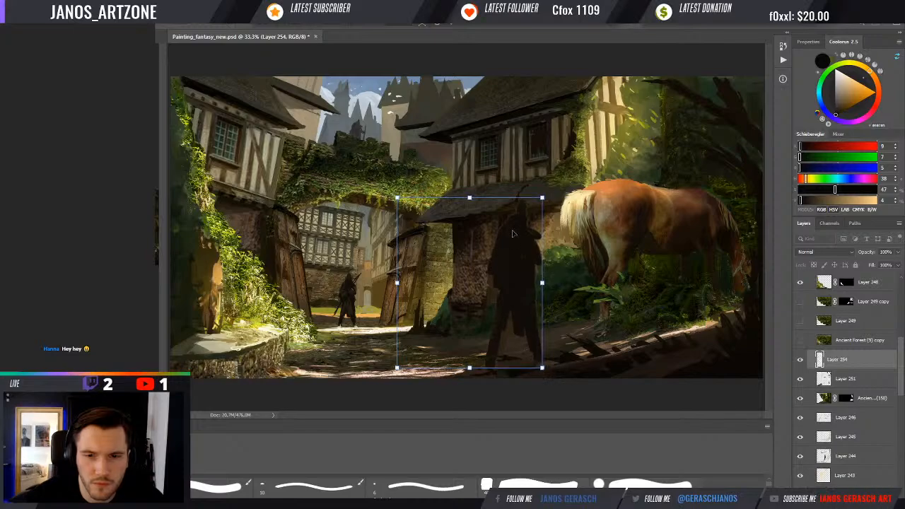
key("Return")
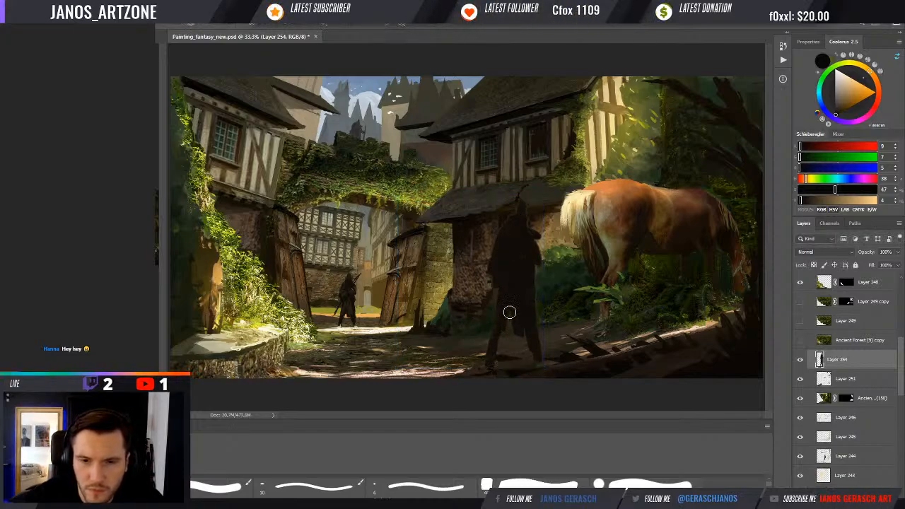
- Paint over the figure's lower legs with a dark tone sampled from the canvas and move the figure nearer to the horse
left_click(494, 362, "alt")
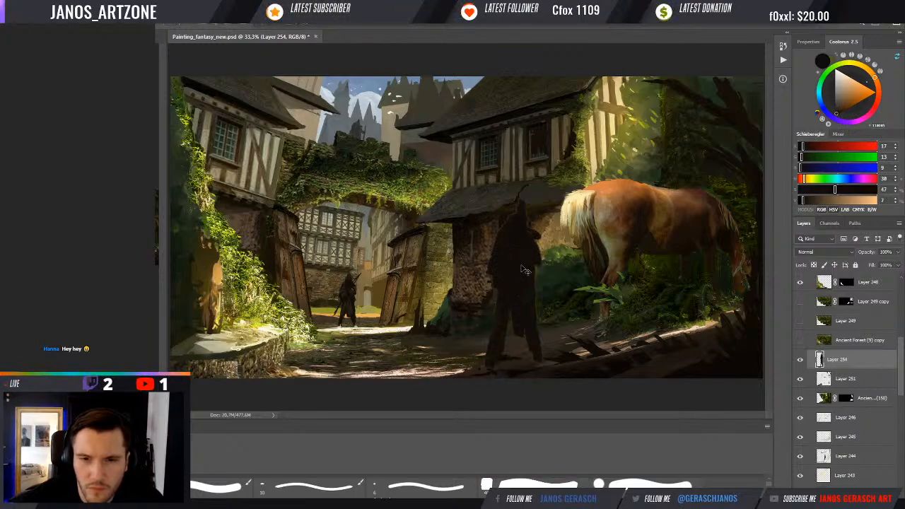
key("ctrl+t")
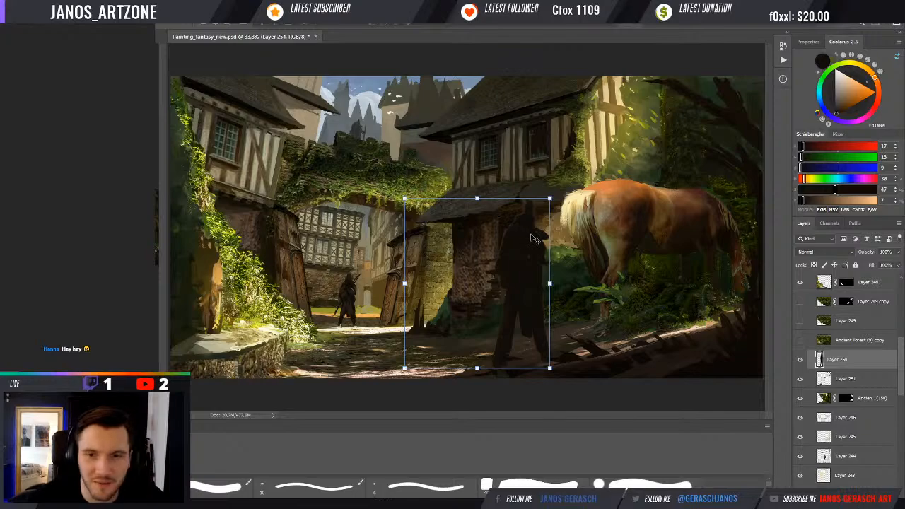
left_click_drag(525, 233, 530, 230)
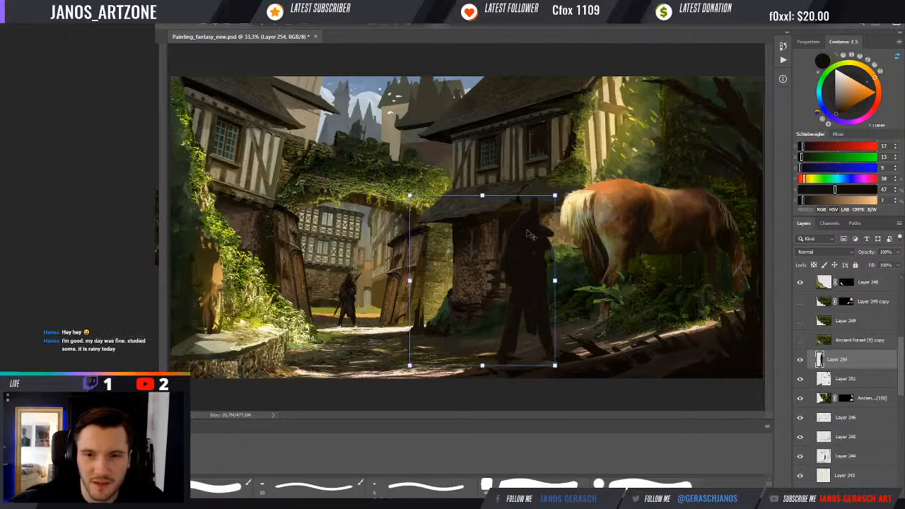
- Sample the figure's dark colour and paint its head taller with a pointed top
key("b")
left_click(528, 226, "alt")
key("ctrl+z")
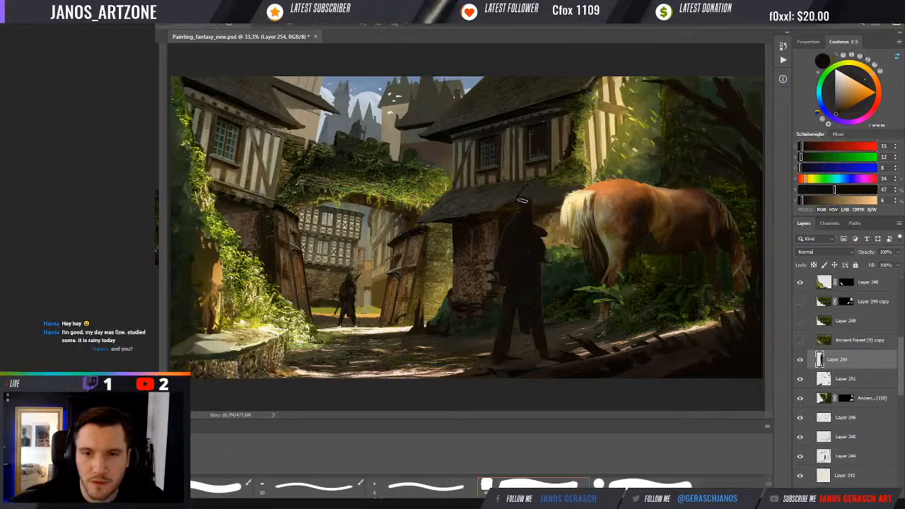
left_click_drag(524, 202, 526, 191)
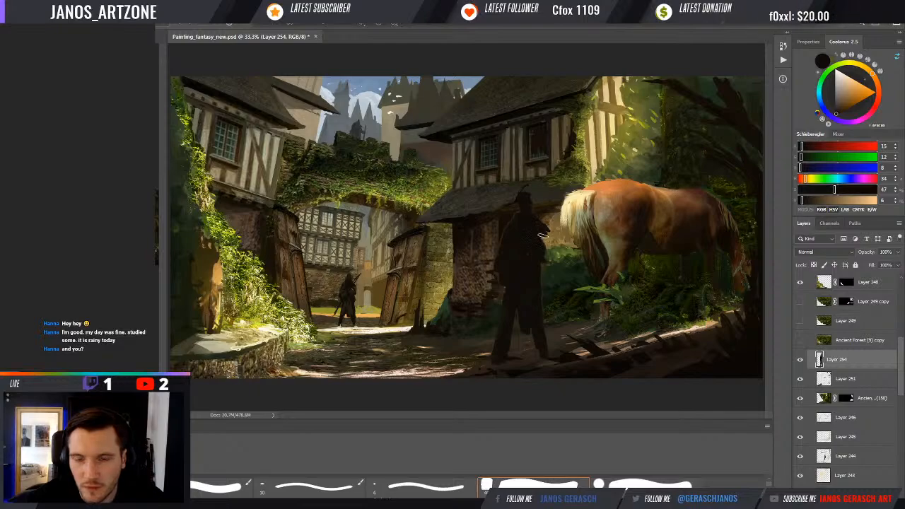
- Fine-tune the figure's position on the path beside the horse and move its layer above Layer 252
key("ctrl+t")
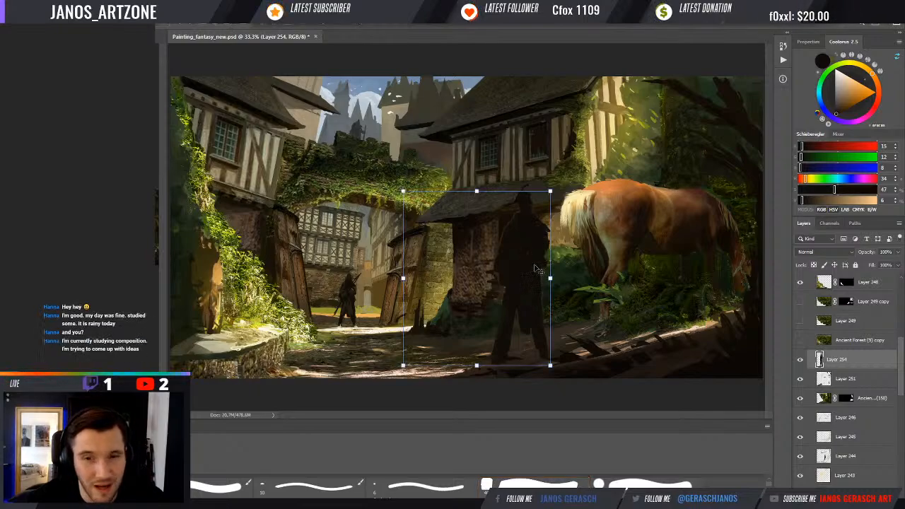
left_click_drag(526, 263, 529, 264)
key("Return")
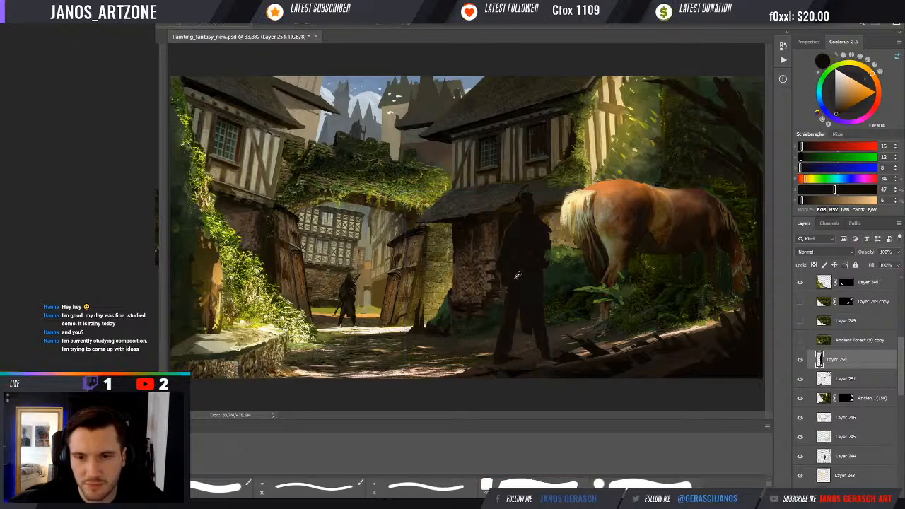
key("ctrl+t")
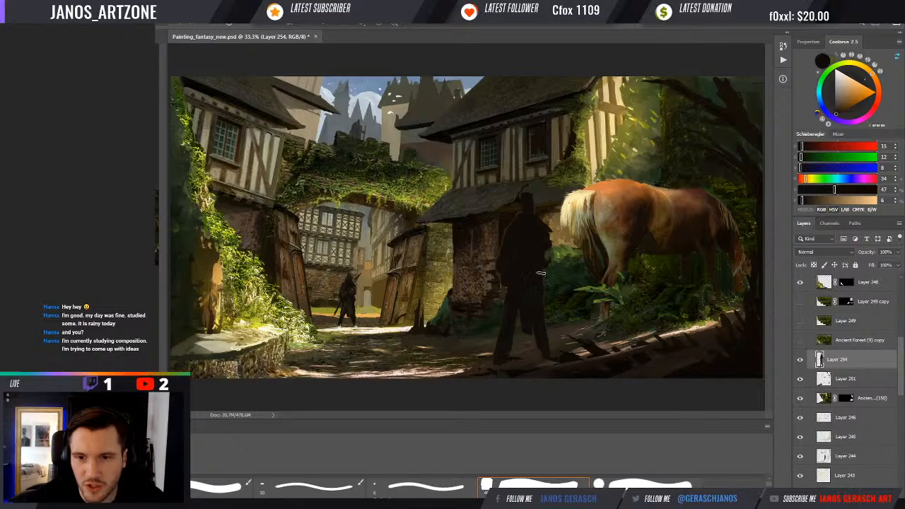
left_click_drag(530, 272, 526, 277)
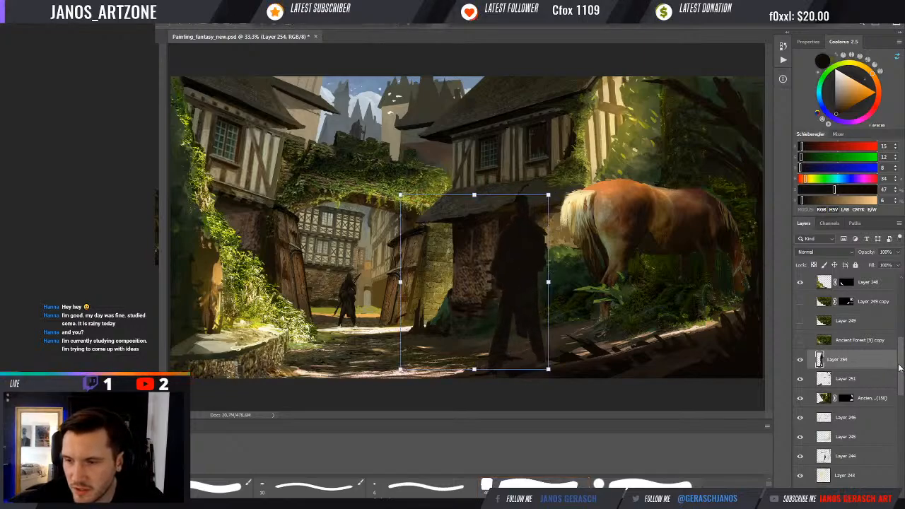
scroll(856, 396, "up", 5)
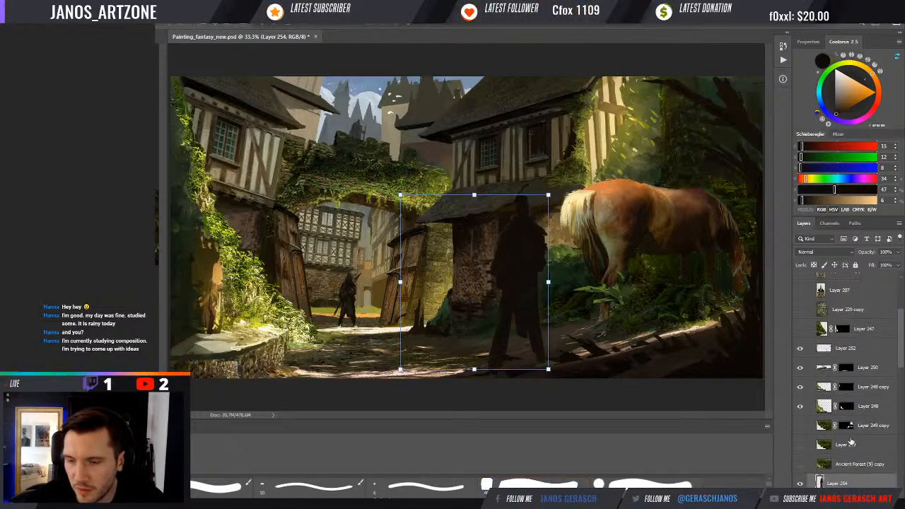
left_click_drag(850, 442, 859, 347)
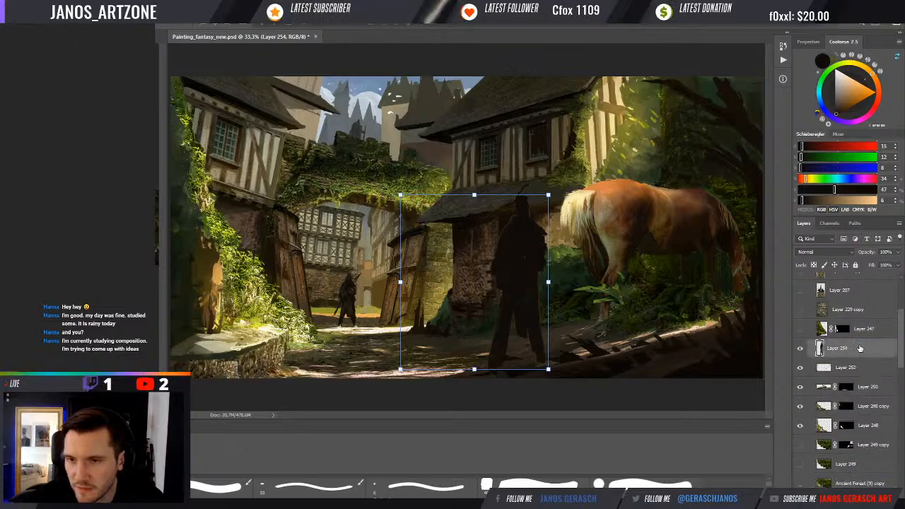
- Widen the foreground figure slightly and adjust its position on the path close to the horse's head
left_click_drag(520, 280, 536, 263)
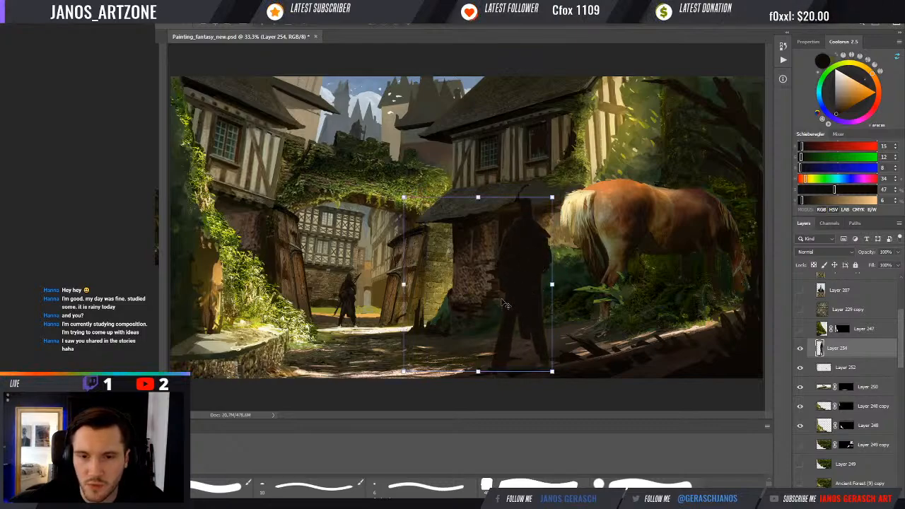
key("Return")
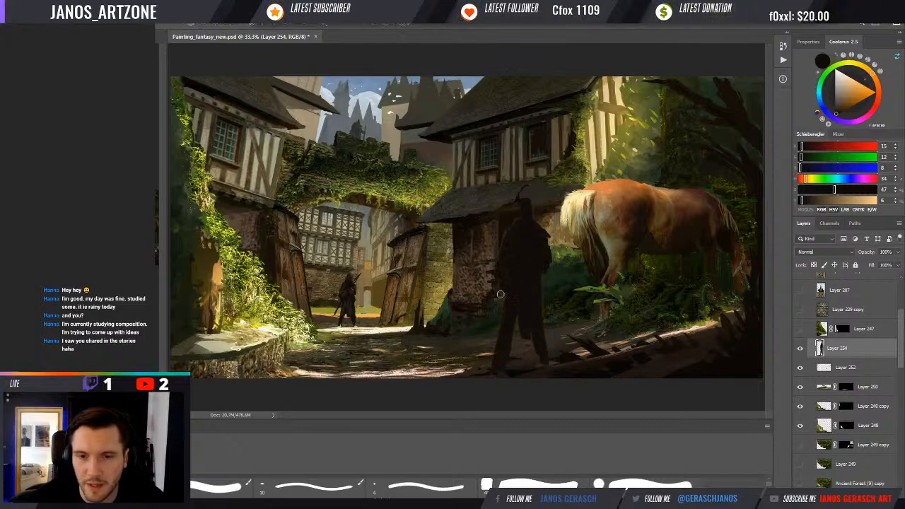
key("ctrl+t")
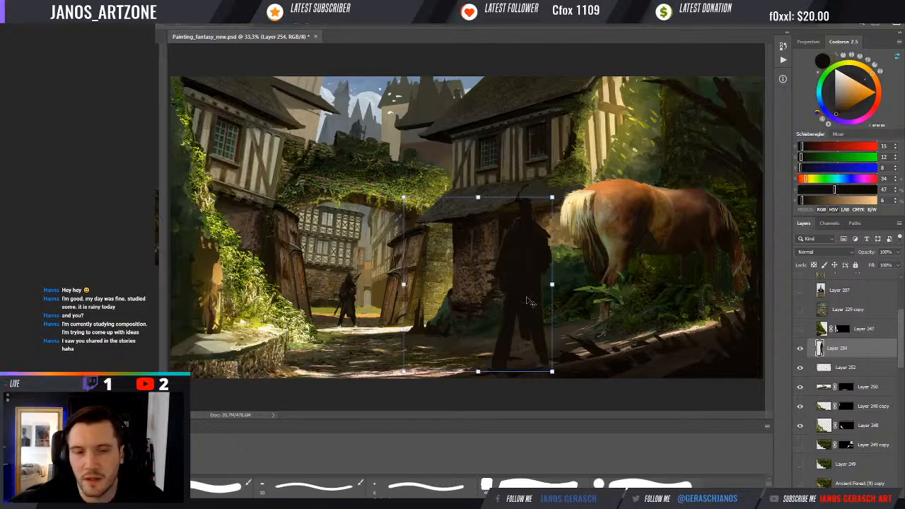
left_click_drag(551, 286, 557, 286)
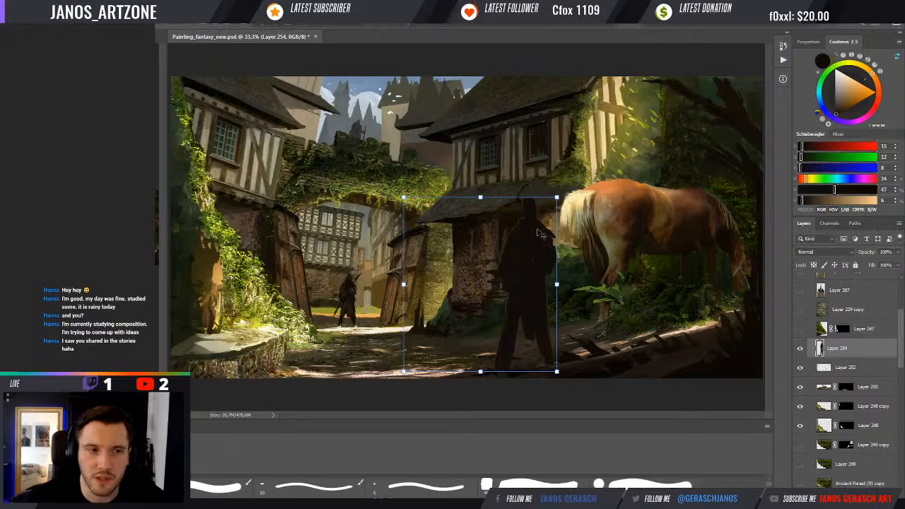
left_click_drag(521, 281, 534, 279)
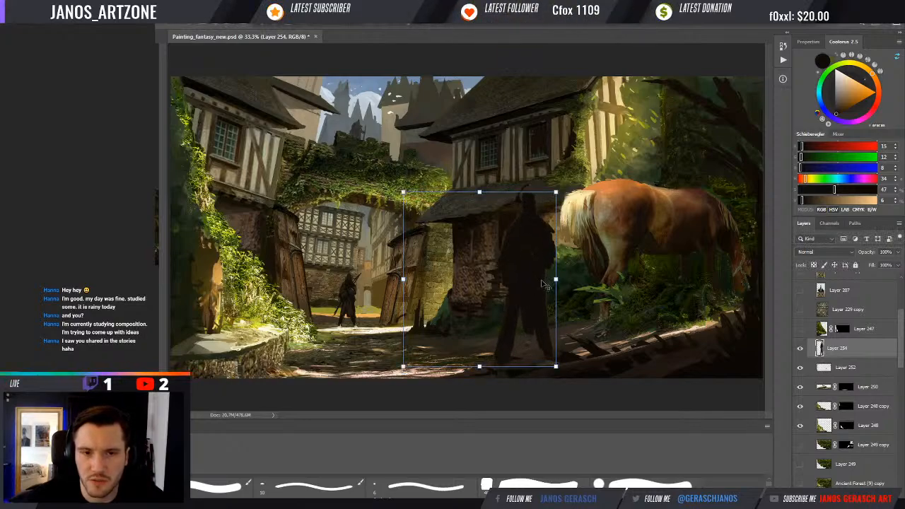
key("Return")
key("ctrl+t")
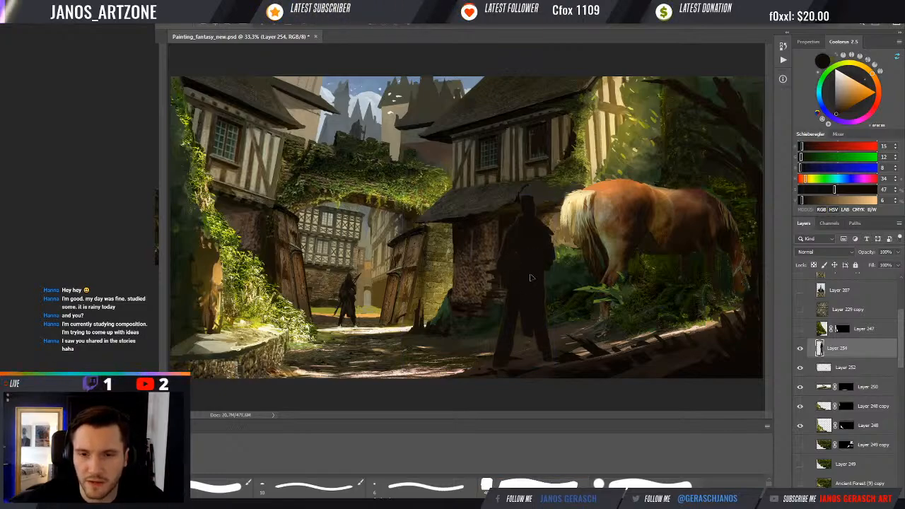
- Tilt the foreground figure slightly counterclockwise and move it up the path toward the horse's head
key("ctrl+t")
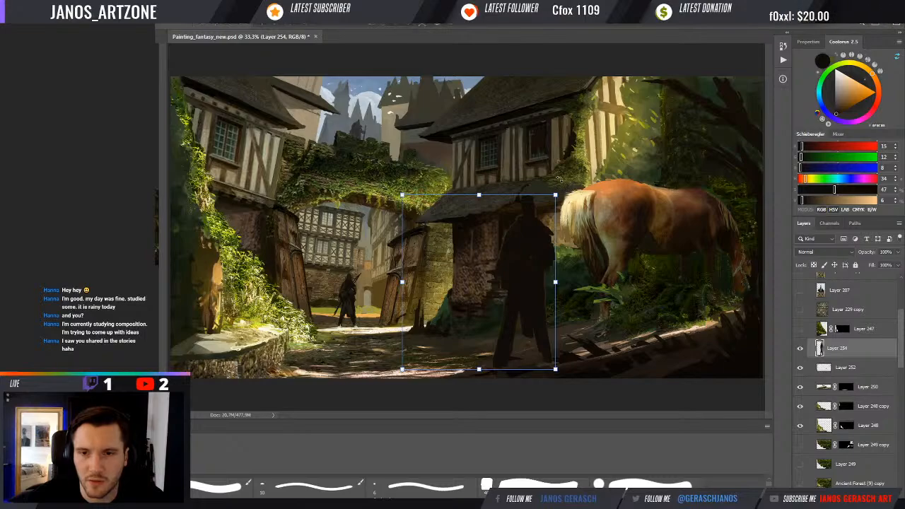
left_click_drag(564, 186, 558, 178)
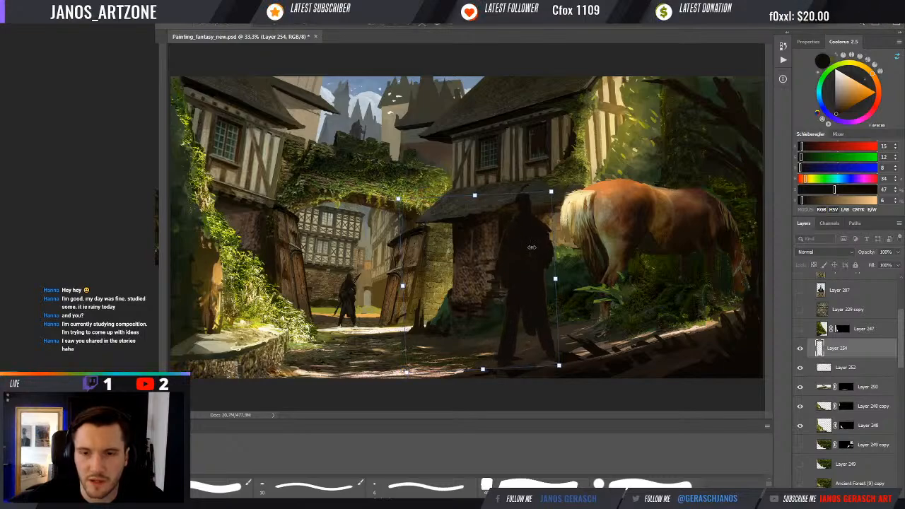
key("ctrl+z")
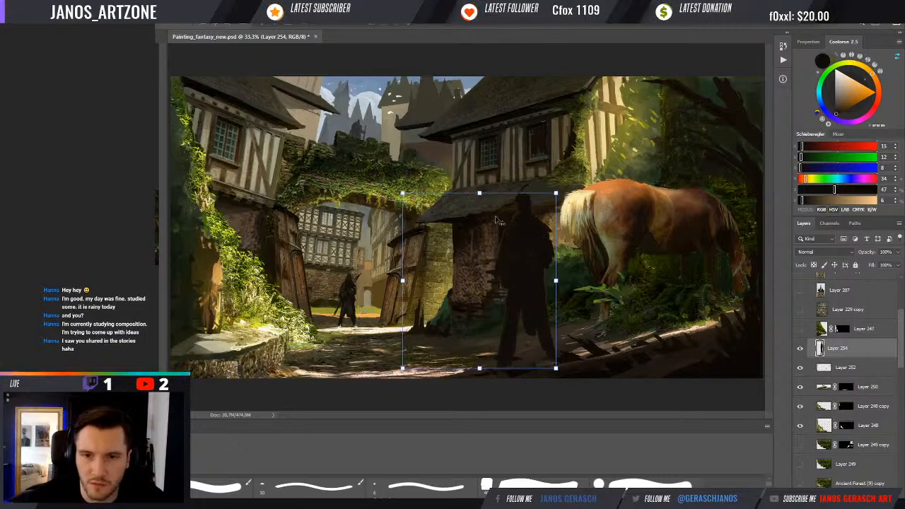
left_click_drag(526, 261, 532, 251)
key("Return")
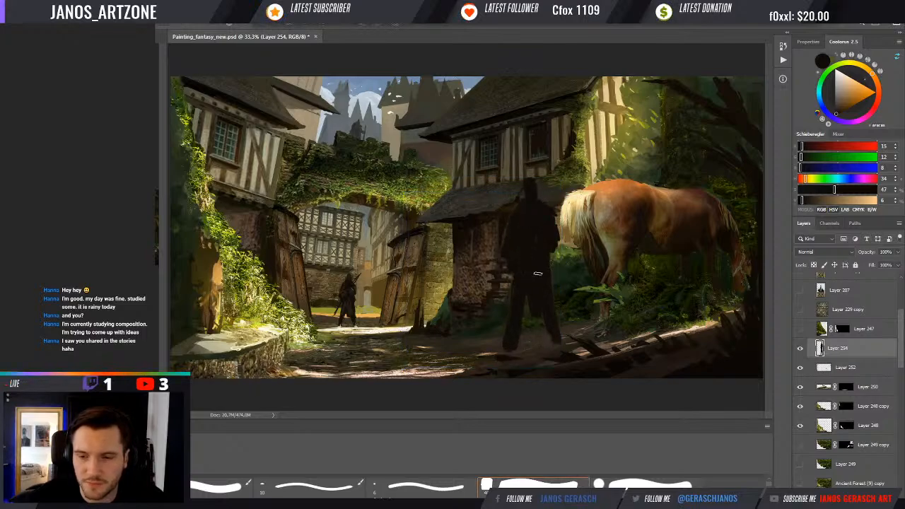
- Lower the foreground figure a little on the path while keeping it just short of the horse's head
key("ctrl+t")
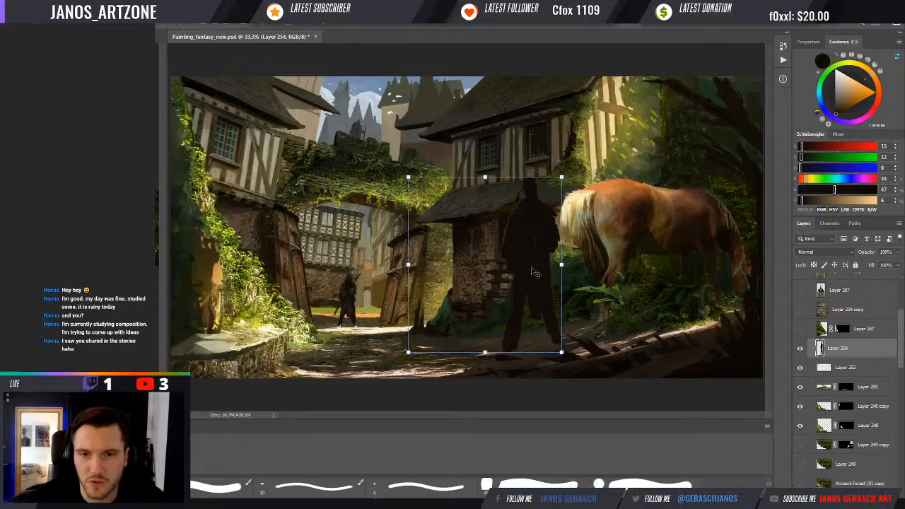
left_click_drag(536, 264, 530, 274)
key("Return")
key("ctrl+t")
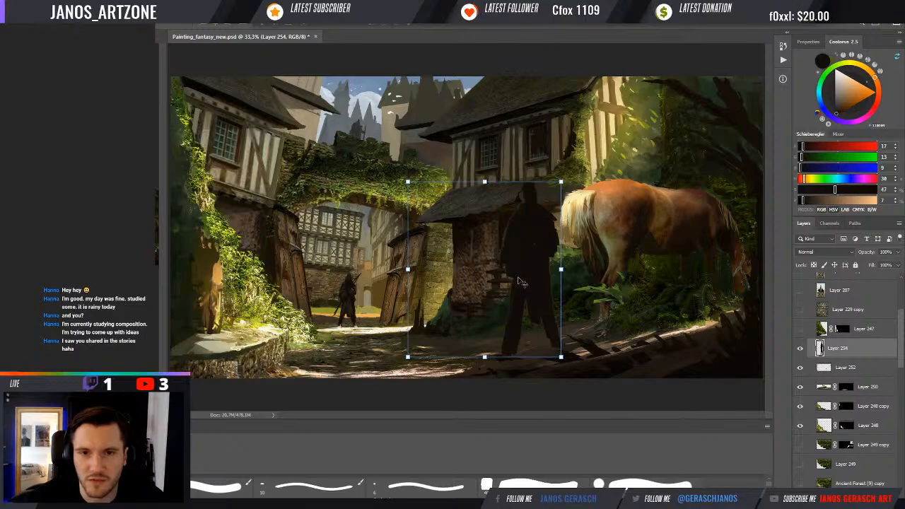
left_click_drag(521, 284, 524, 286)
- Refine the figure's head and shoulders with dark tones sampled from the canvas, including a slightly lighter brown at 14% brightness
key("b")
left_click(530, 206, "alt")
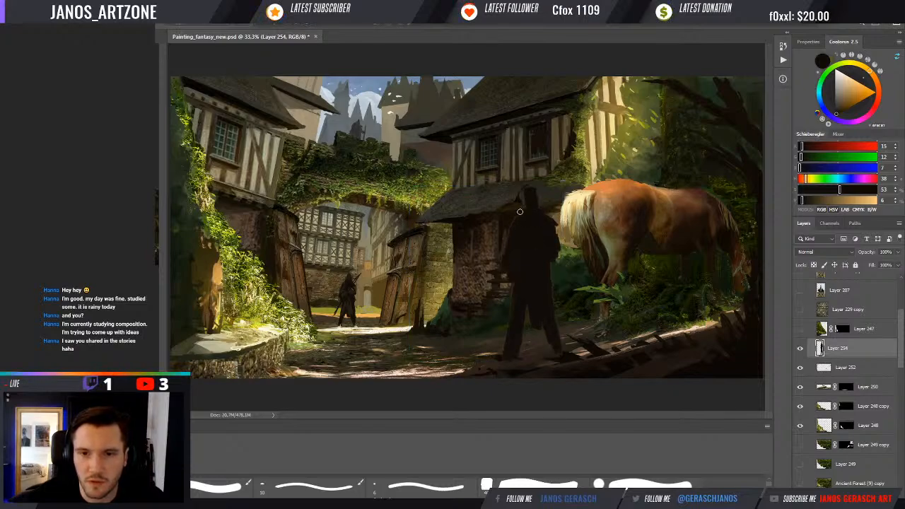
left_click(506, 222, "alt")
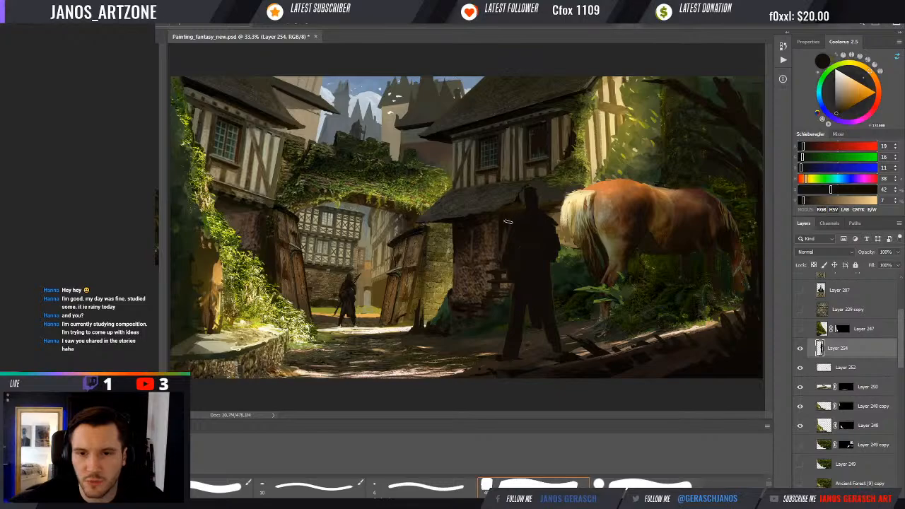
left_click(537, 195, "alt")
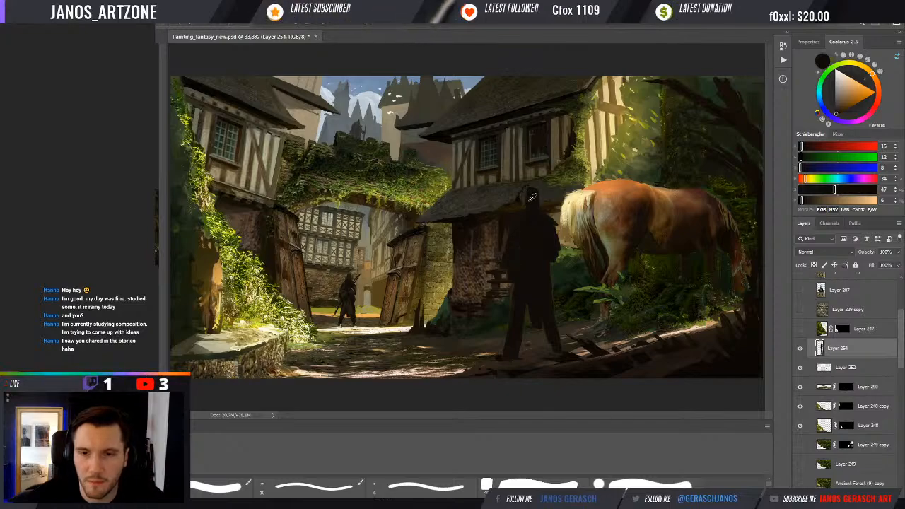
left_click(526, 211, "alt")
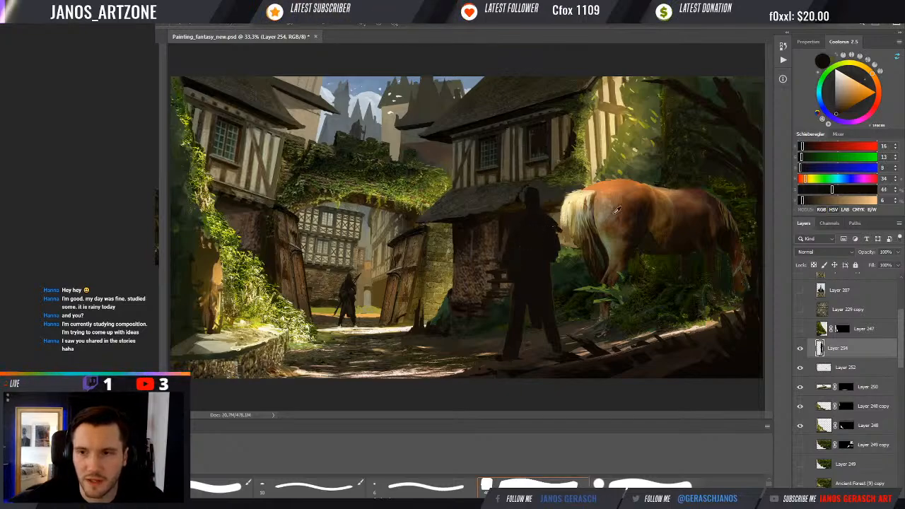
left_click(806, 201)
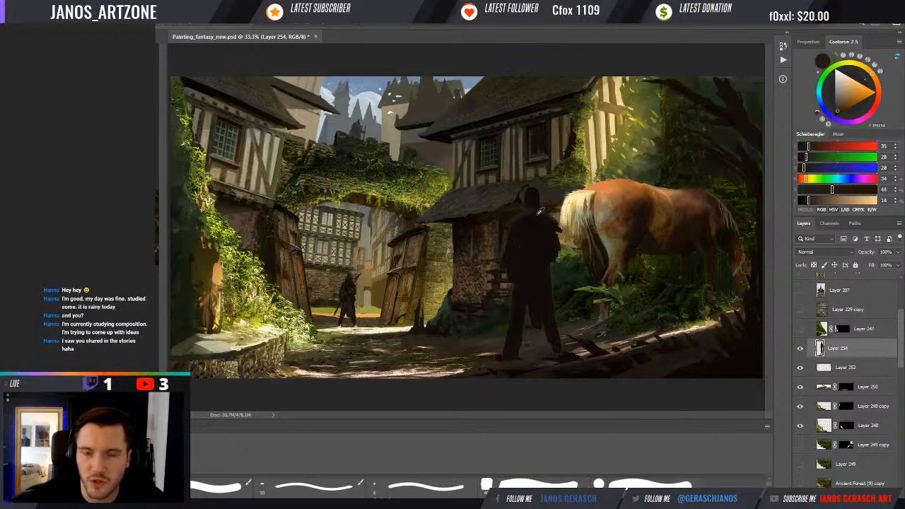
left_click(539, 212, "alt")
left_click(519, 217, "alt")
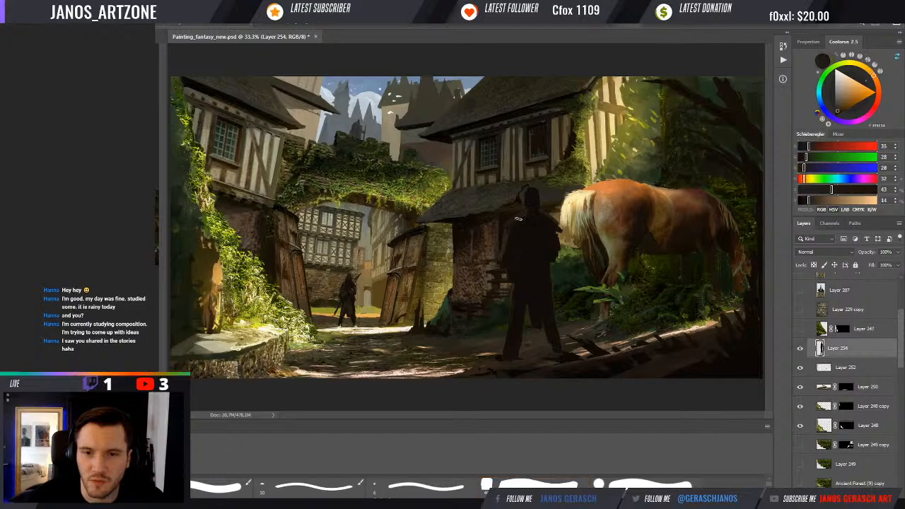
left_click(521, 240, "alt")
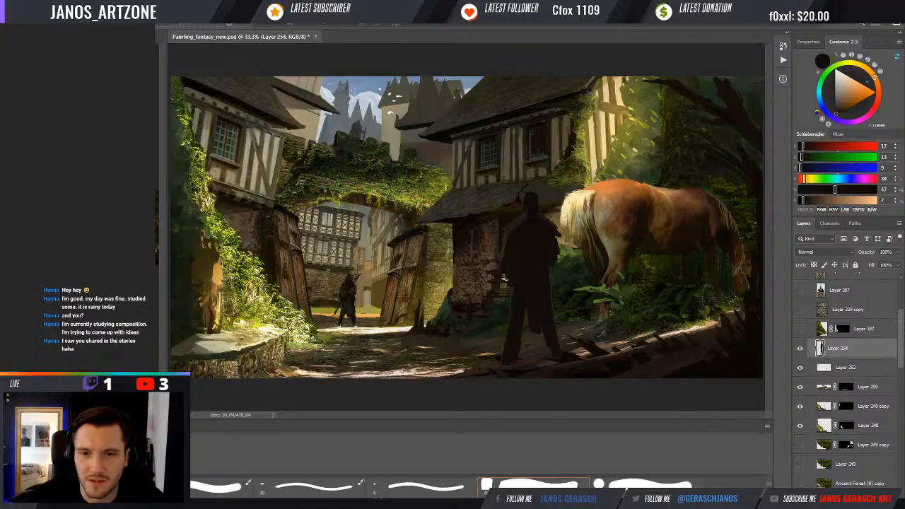
- Rescale the foreground figure to a marginally larger size and move it right up against the horse's head
key("v")
mouse_move(525, 271)
left_mouse_down()
mouse_move(539, 286)
mouse_move(508, 278)
mouse_move(554, 267)
mouse_move(531, 269)
left_mouse_up()
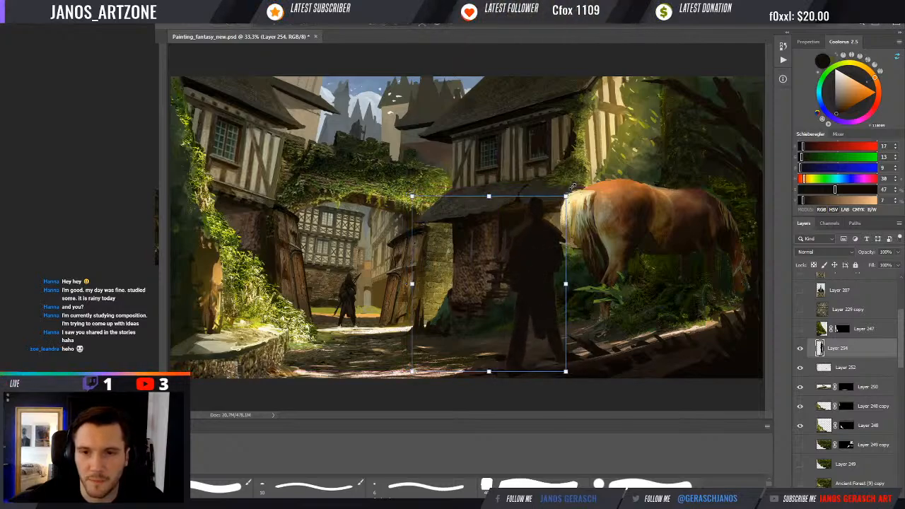
left_click_drag(572, 185, 580, 176)
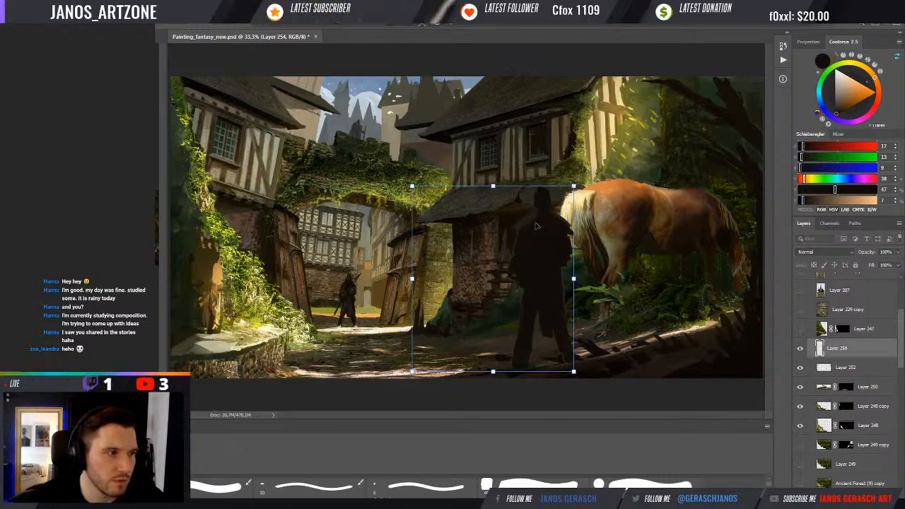
key("Return")
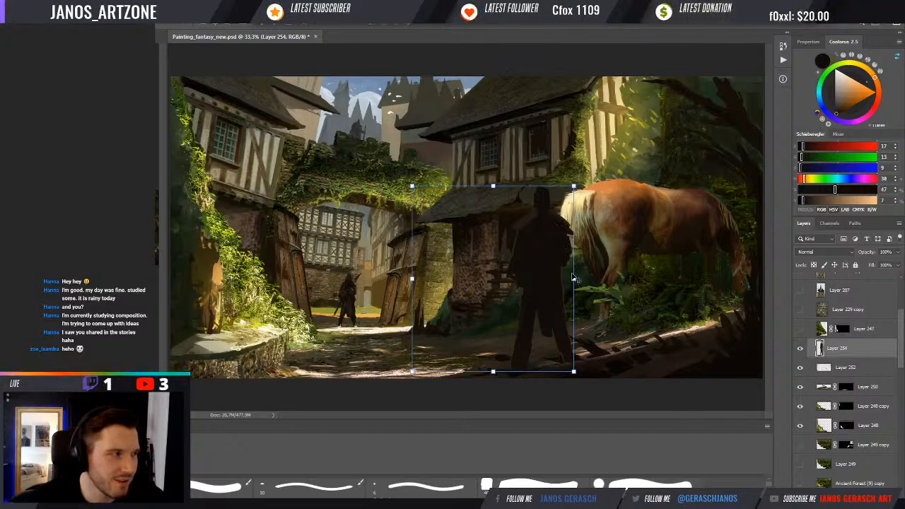
mouse_move(549, 274)
left_mouse_down()
mouse_move(548, 259)
mouse_move(546, 269)
left_mouse_up()
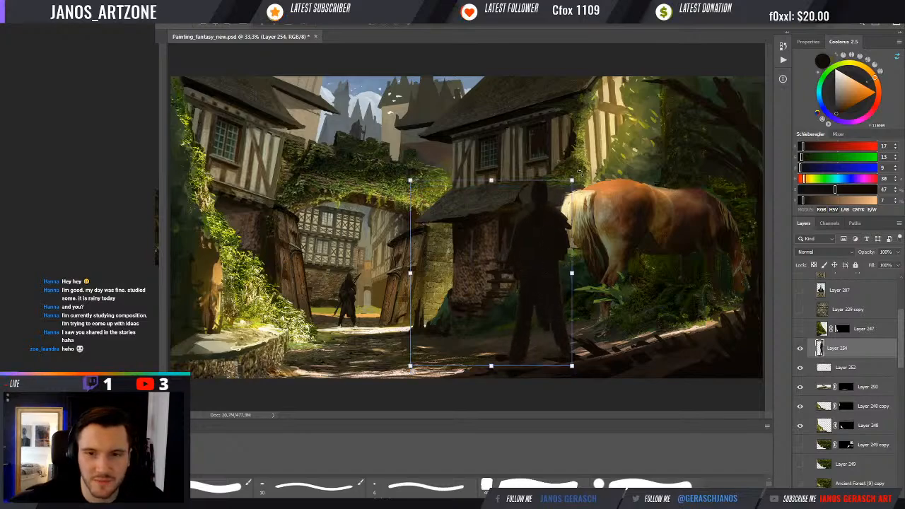
left_click_drag(571, 178, 565, 189)
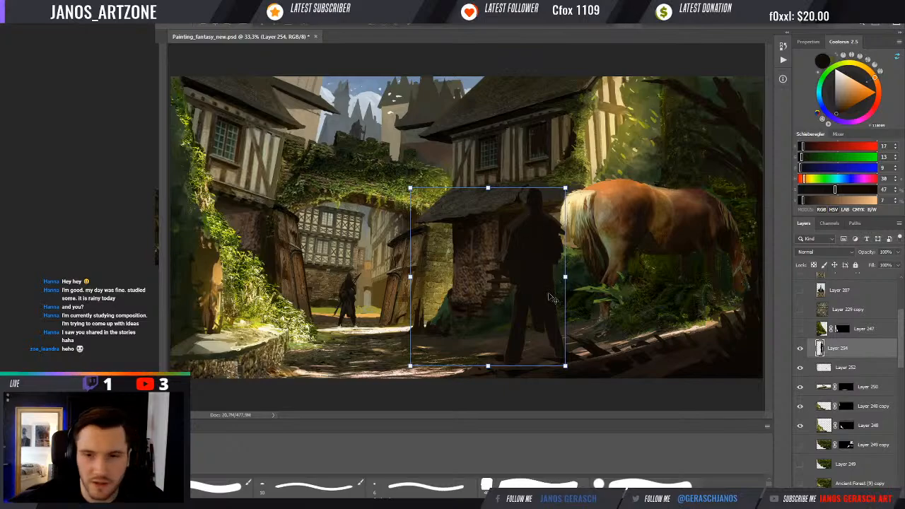
key("Return")
left_click_drag(545, 295, 553, 291)
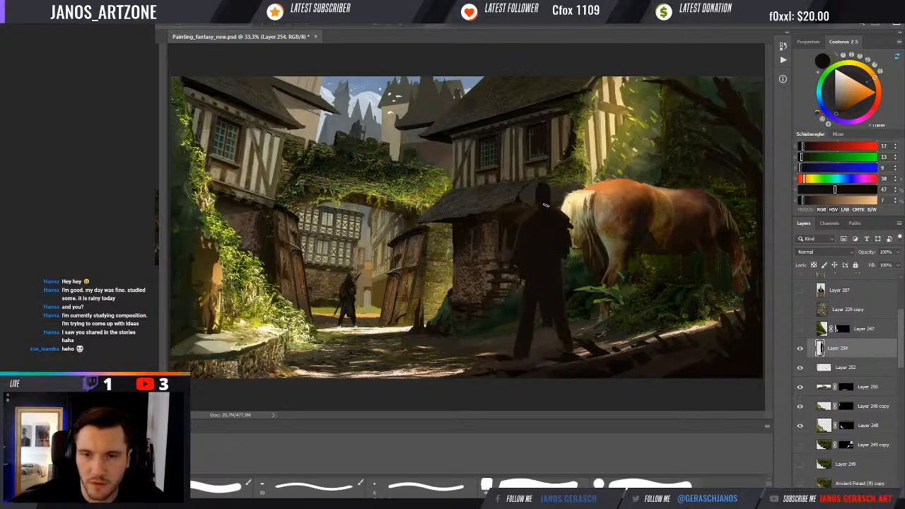
- Touch up the edge of the figure's shoulder with sampled wall and figure tones and nudge the figure slightly lower
left_click(517, 220, "alt")
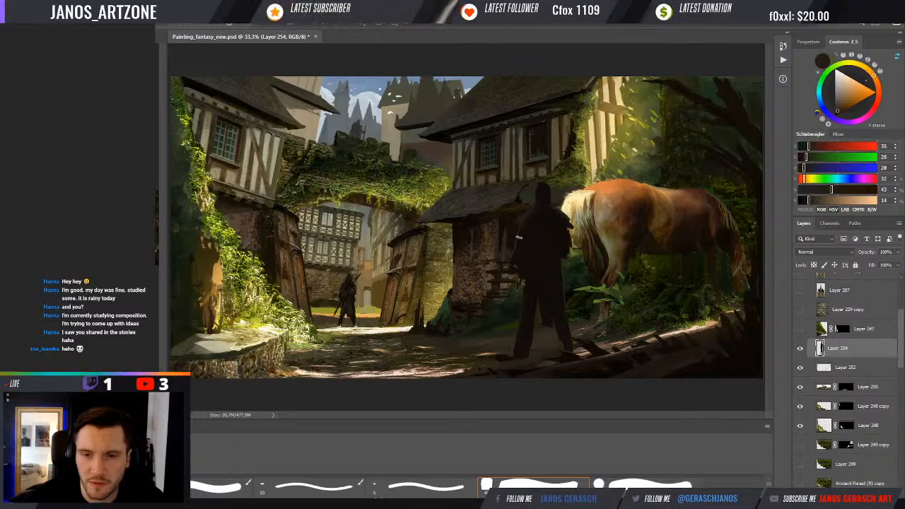
left_click(525, 236, "alt")
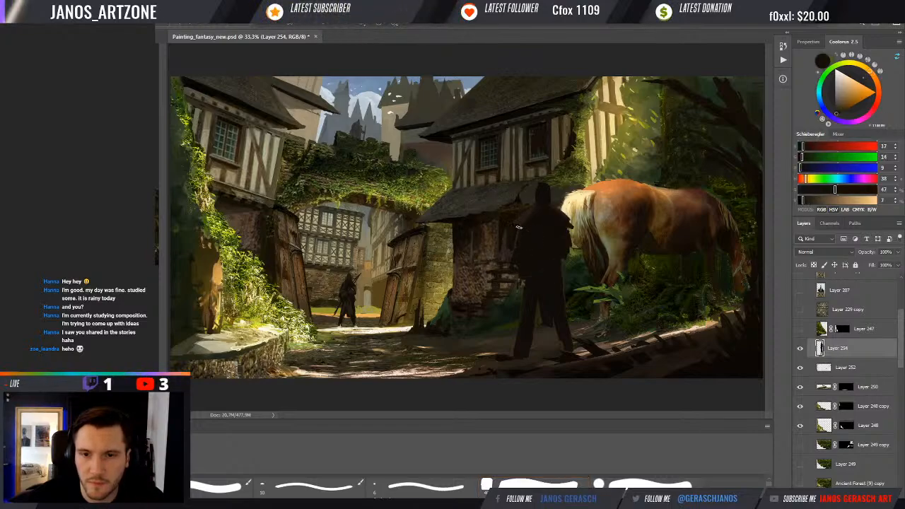
key("ctrl+t")
left_click_drag(535, 266, 539, 268)
key("Return")
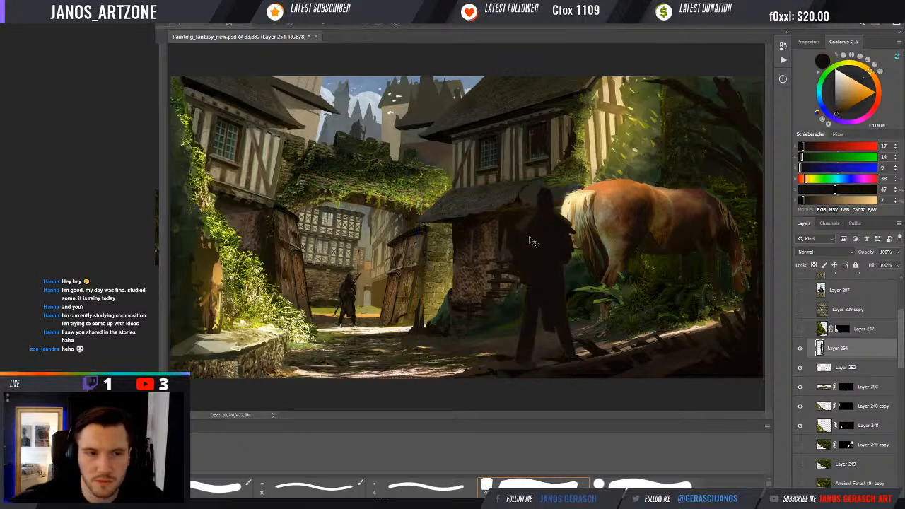
- Move the foreground figure away from the horse to leave a small gap before its head
key("ctrl+minus")
key("ctrl+t")
left_click_drag(537, 261, 517, 262)
key("Return")
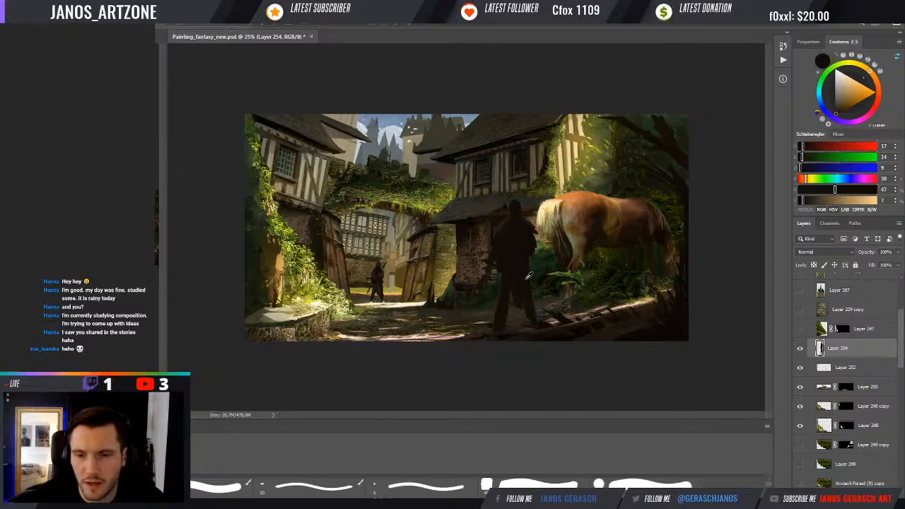
- Move the dark foreground figure closer to the horse so that it stands right beside the horse's head
key("ctrl+t")
key("ctrl+t")
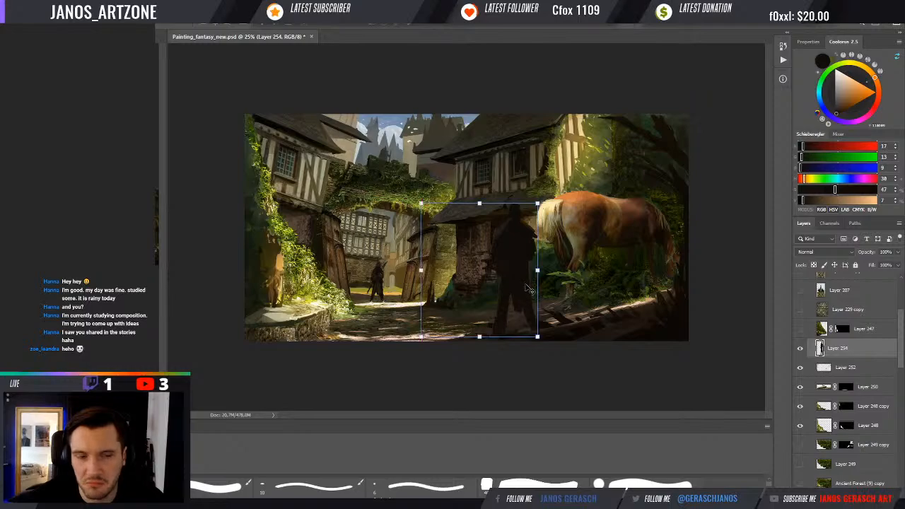
left_click_drag(516, 273, 524, 274)
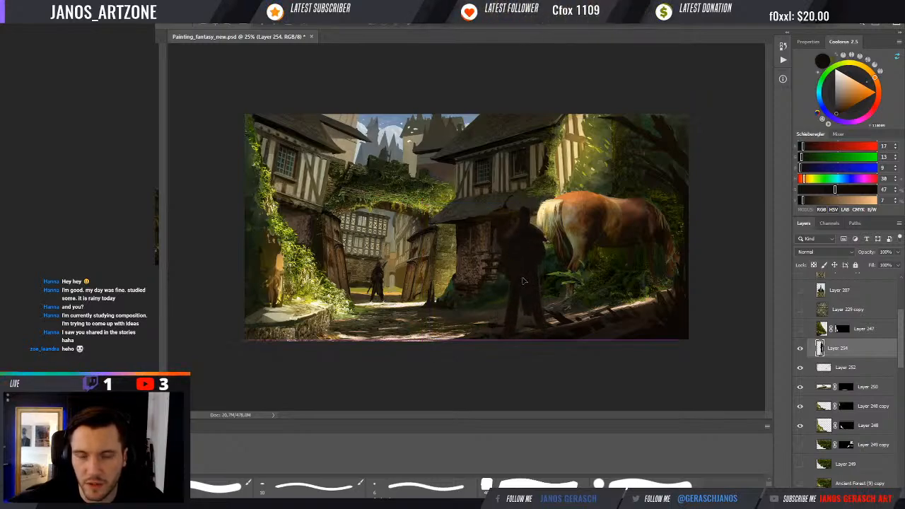
key("Return")
left_click(524, 273, "alt")
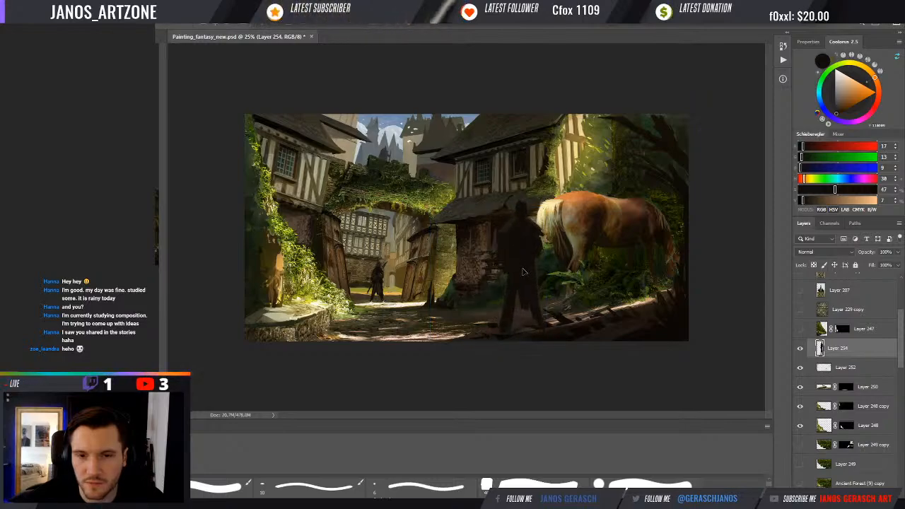
- Shift the foreground figure slightly higher on the path and a little further towards the horse
key("ctrl+t")
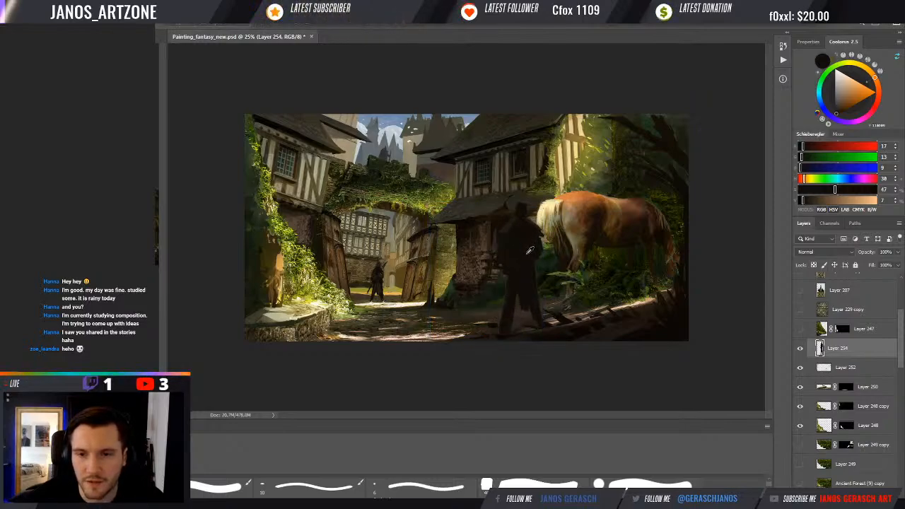
key("ctrl+z")
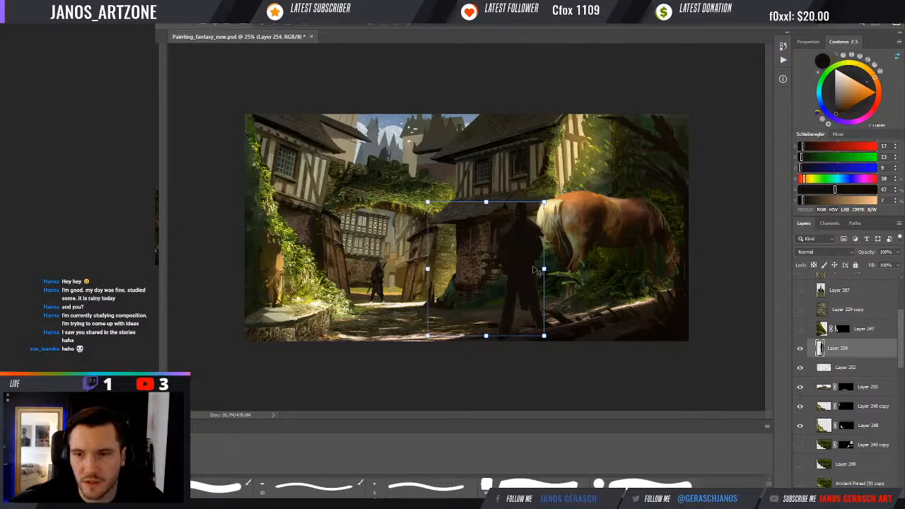
left_click_drag(528, 277, 530, 275)
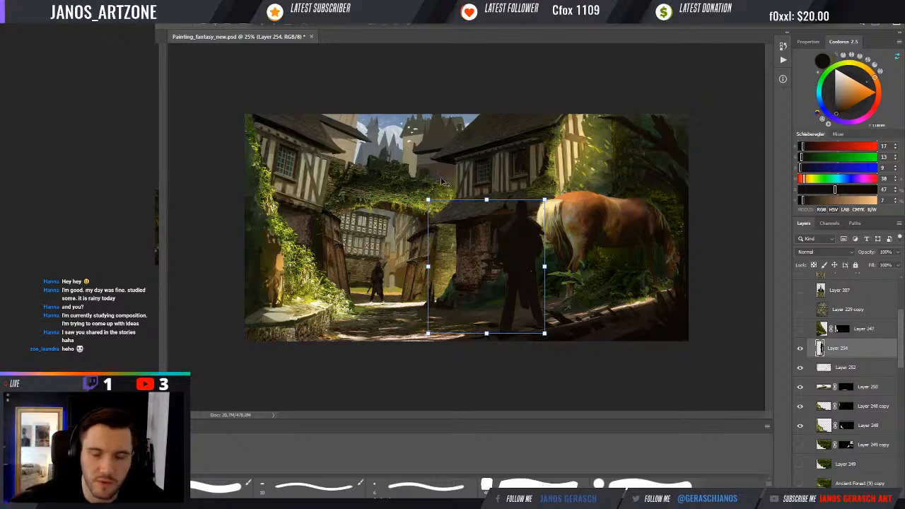
left_click_drag(499, 270, 531, 283)
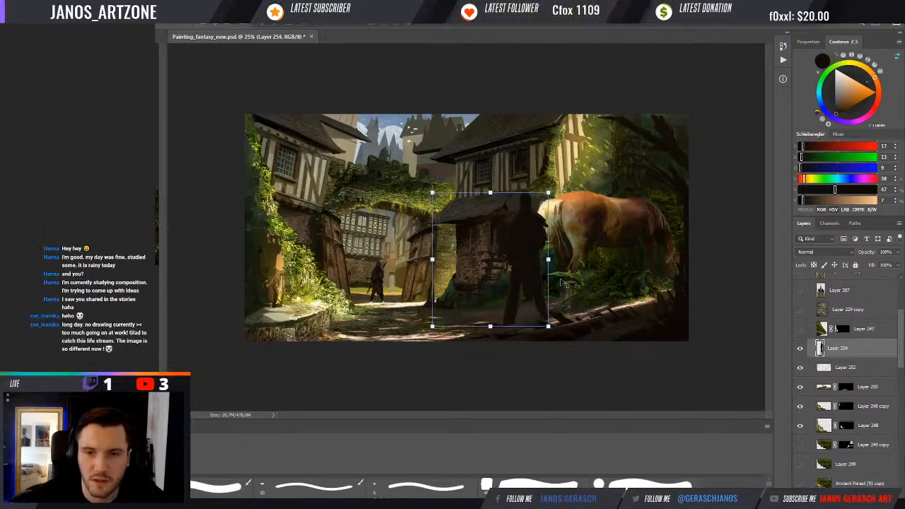
- Hide the foreground figure's Layer 254 and make Layer 252 in Group 18 the active layer
left_click(799, 348)
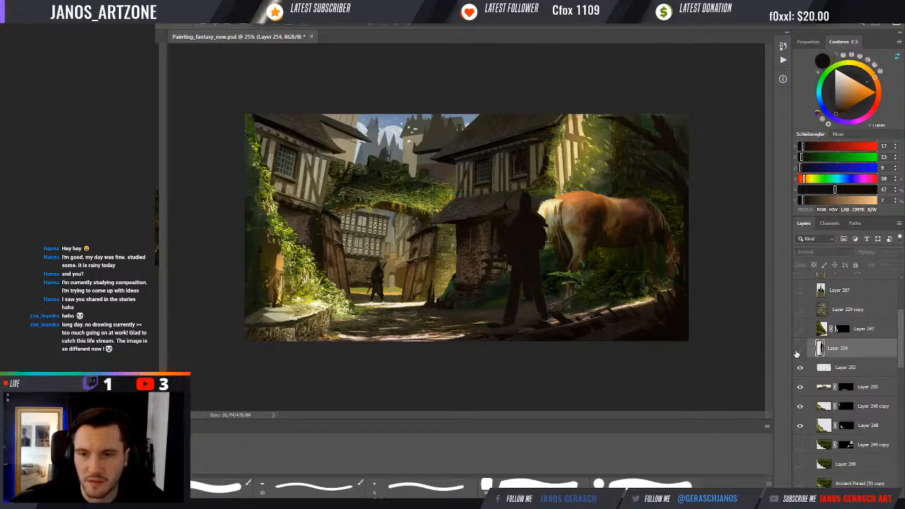
left_click(584, 228)
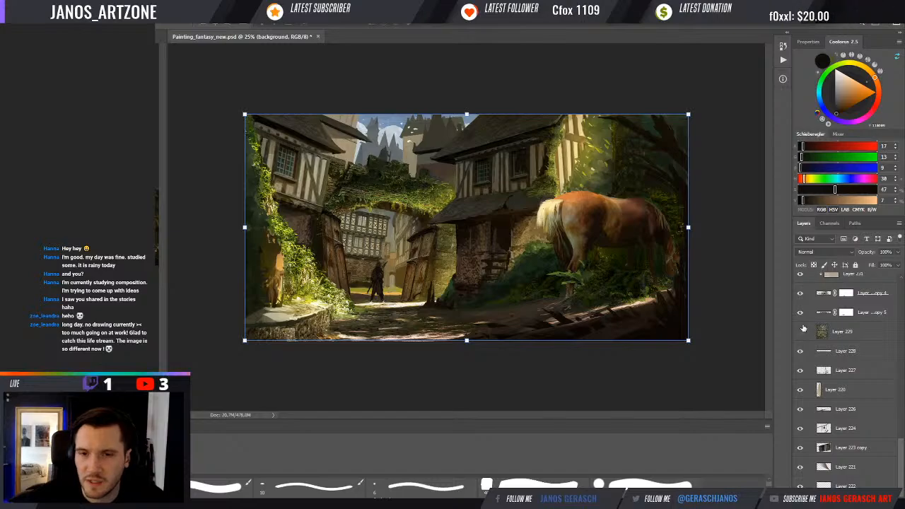
scroll(820, 329, "up", 10)
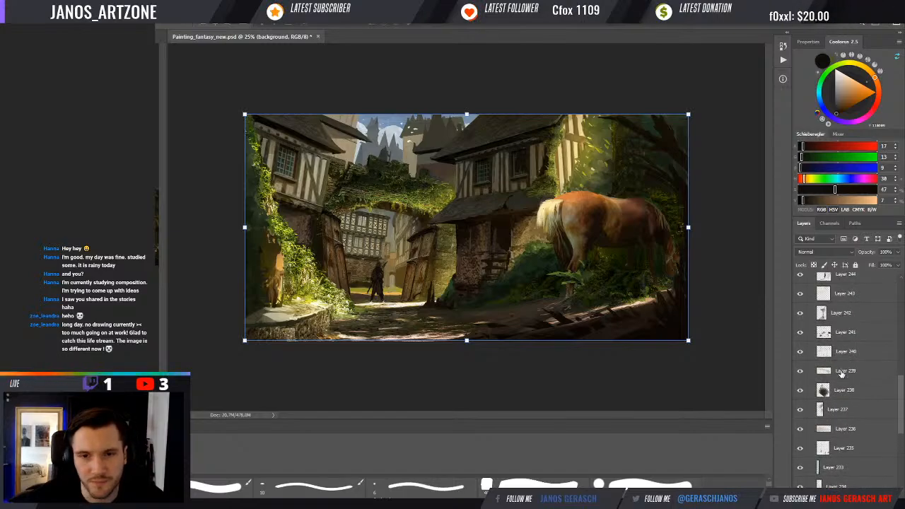
scroll(842, 382, "up", 10)
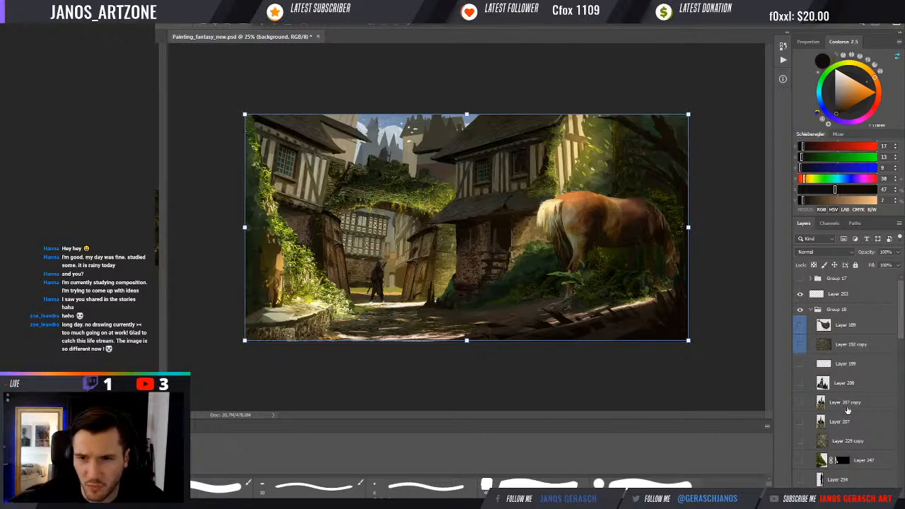
left_click(849, 482)
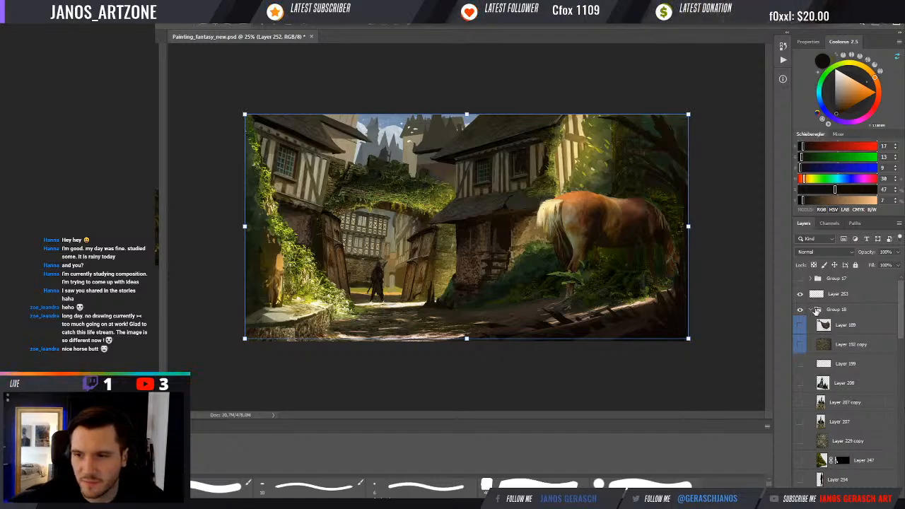
- Compare the current painting in Group 18 with the earlier versions in Groups 16, 14 and 15 by toggling their visibility
left_click(810, 312)
left_click(811, 311)
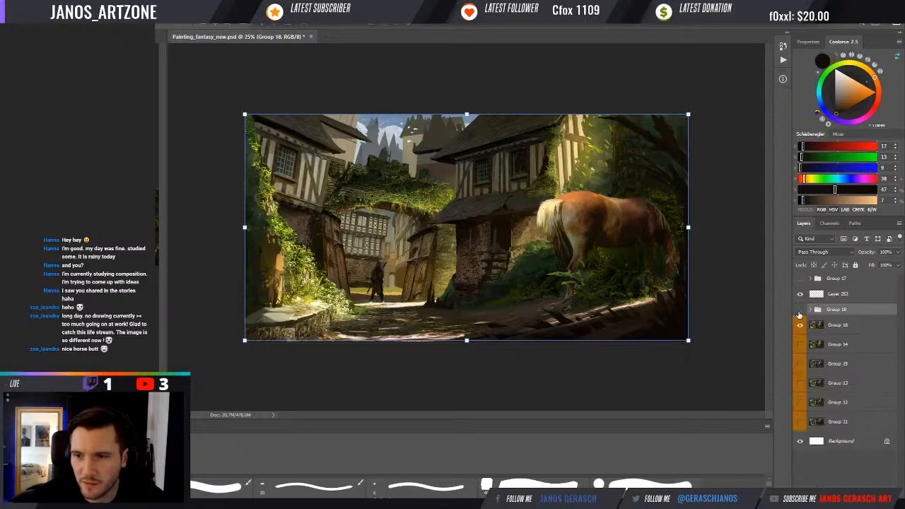
left_click(798, 313)
left_click(800, 328)
left_click(801, 342)
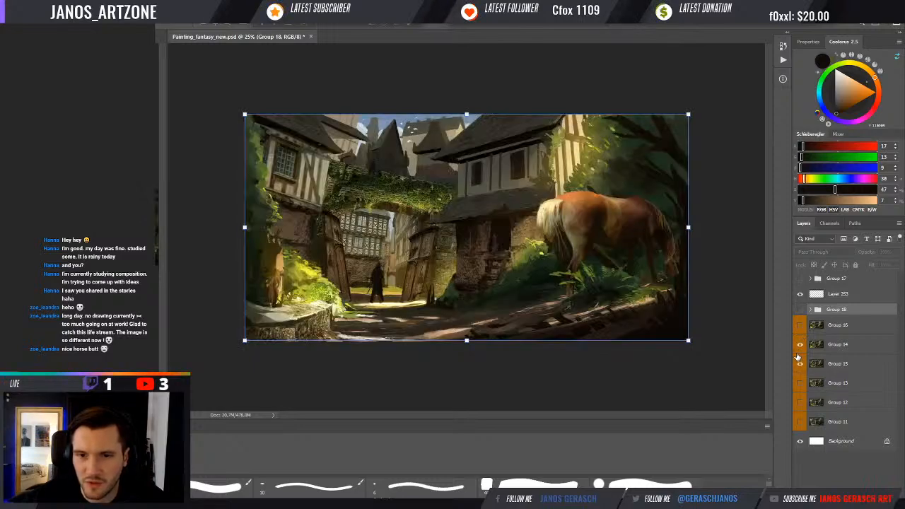
left_click(799, 344)
left_click(799, 363)
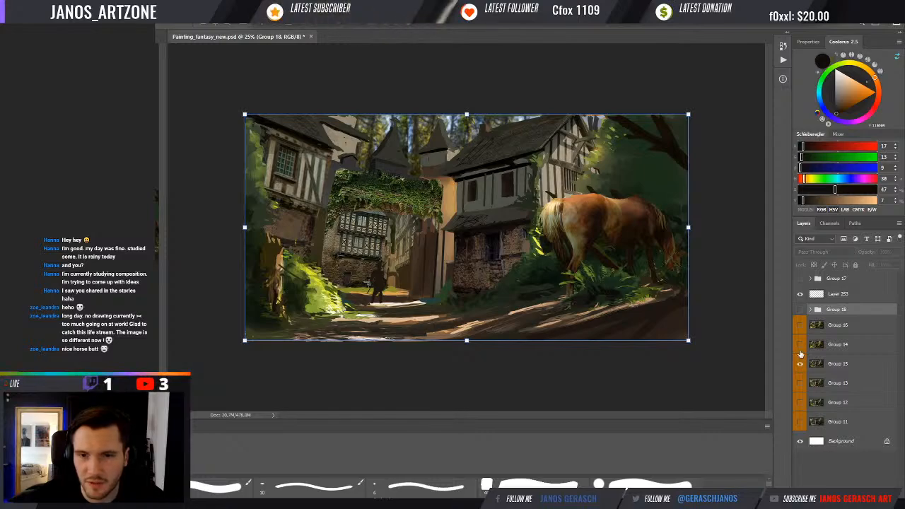
left_click(800, 346)
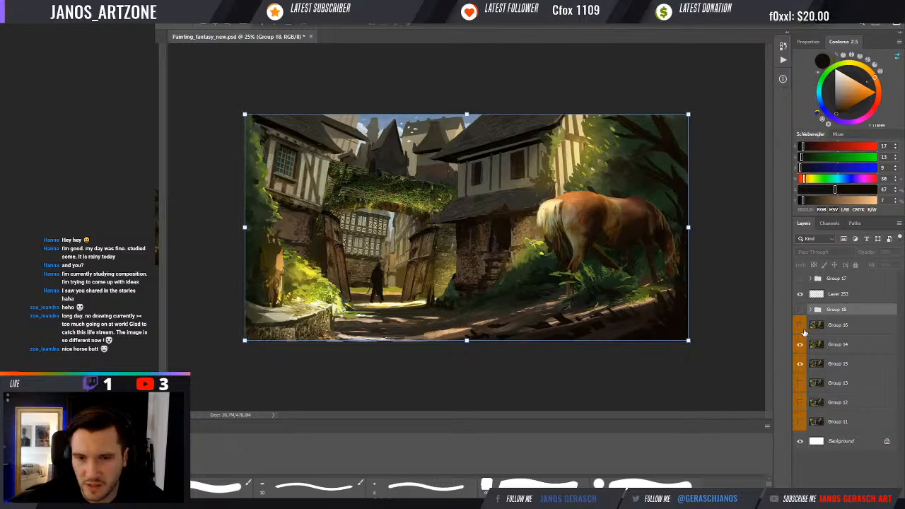
left_click(800, 327)
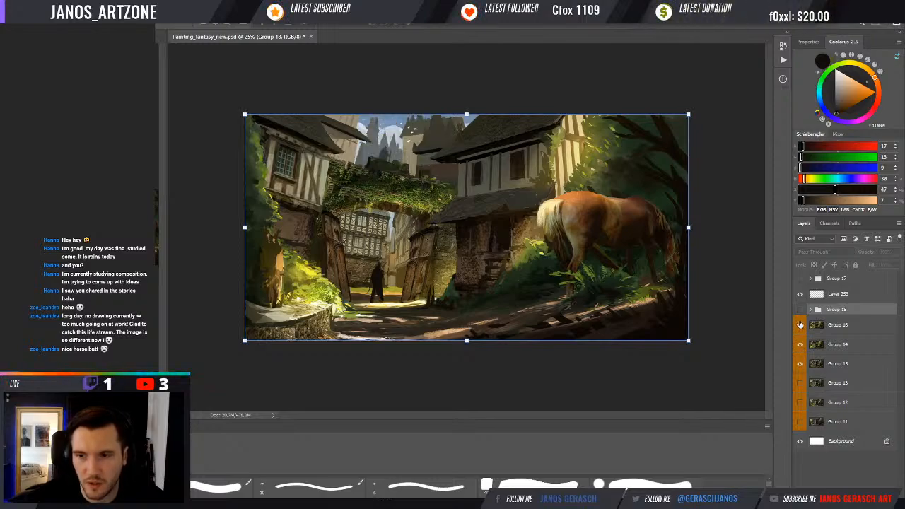
left_click(799, 327)
left_click(799, 336)
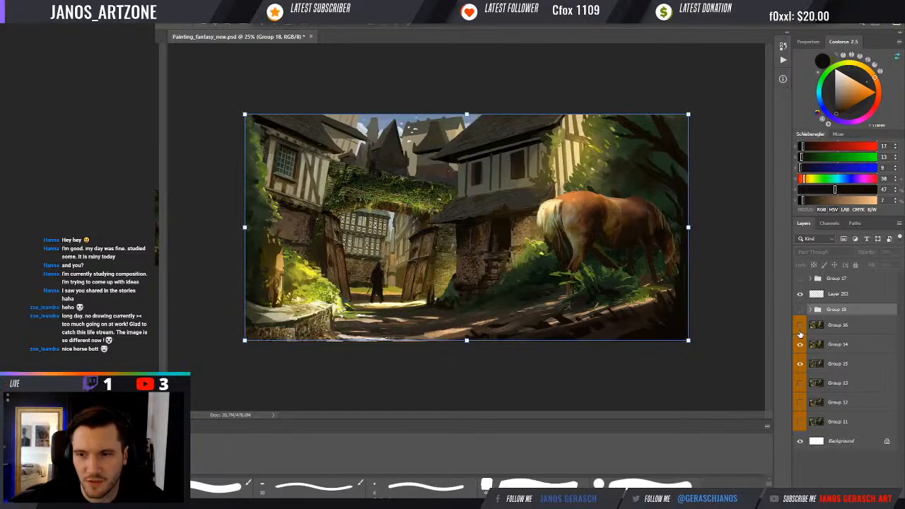
left_click(801, 326)
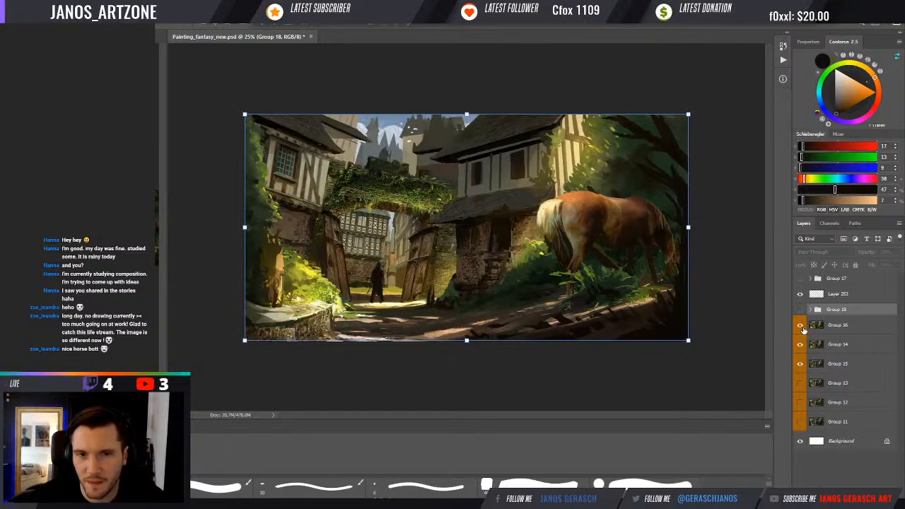
left_click(800, 309)
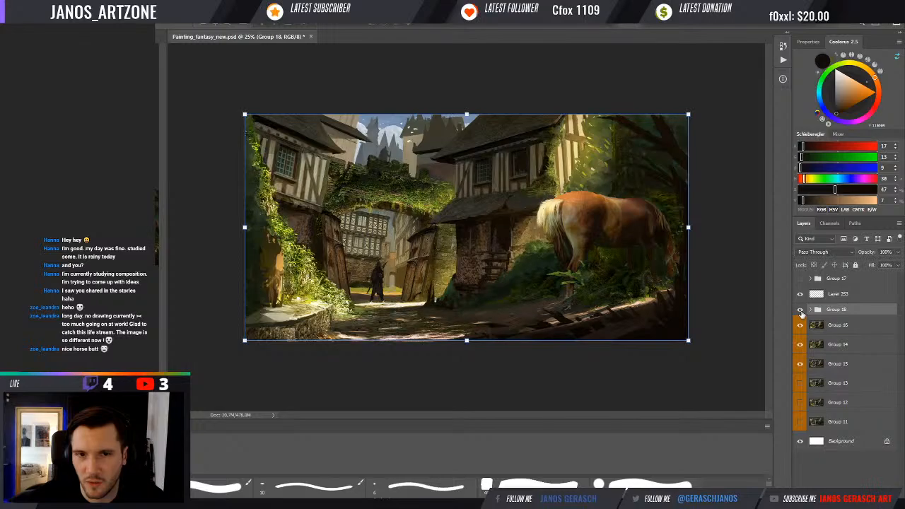
left_click(800, 311)
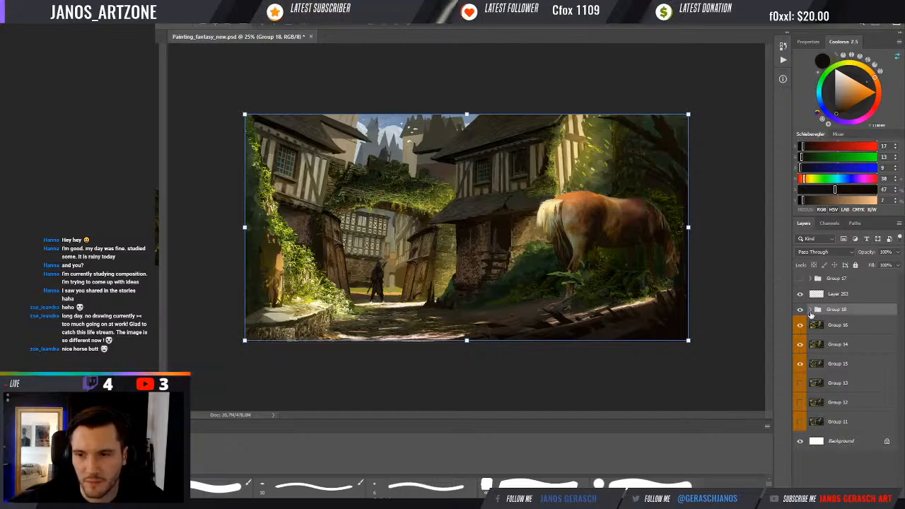
- On Layer 252, touch up the foliage beneath the horse's belly with near-black, dark green and olive tones sampled from the canvas
left_click(811, 311)
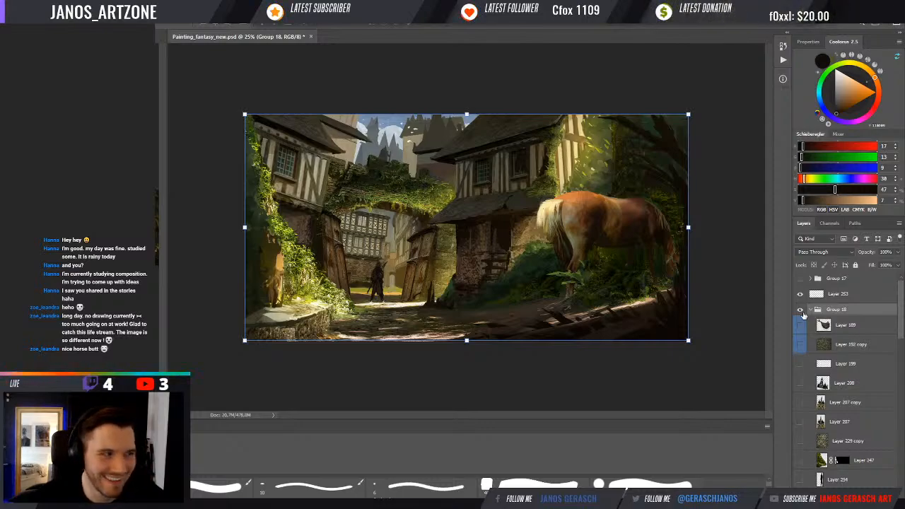
left_click(850, 483)
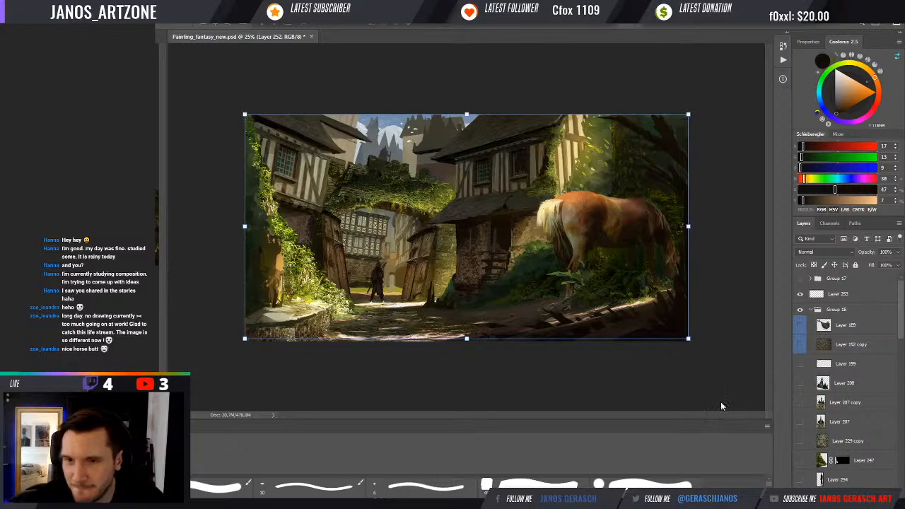
left_click(620, 165)
key("b")
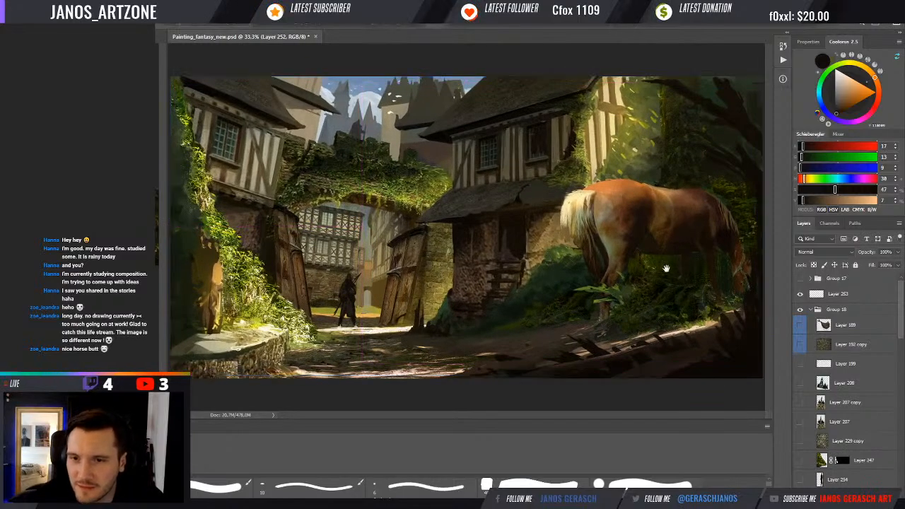
left_click(627, 276, "alt")
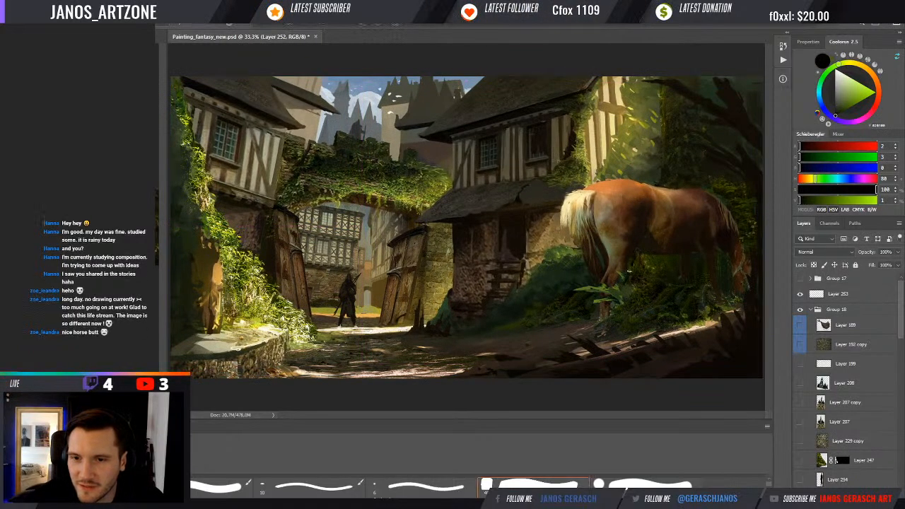
left_click(629, 270, "alt")
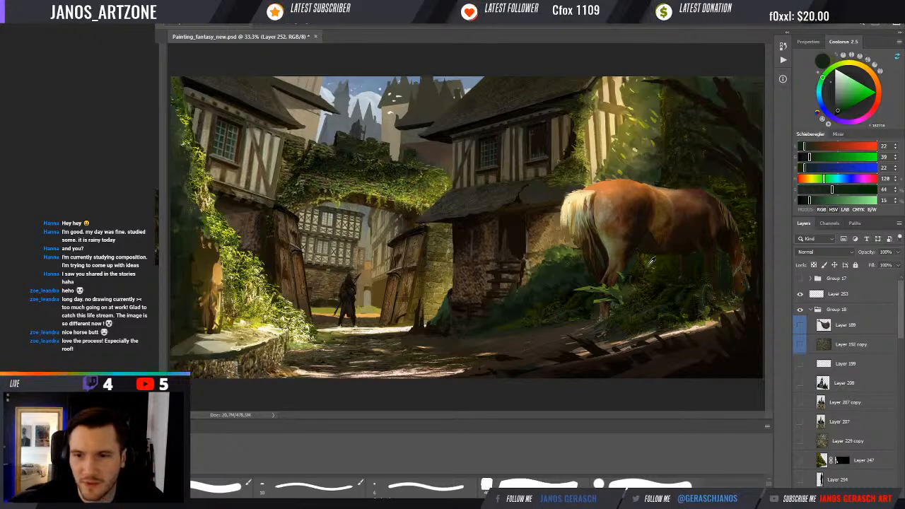
left_click(650, 262, "alt")
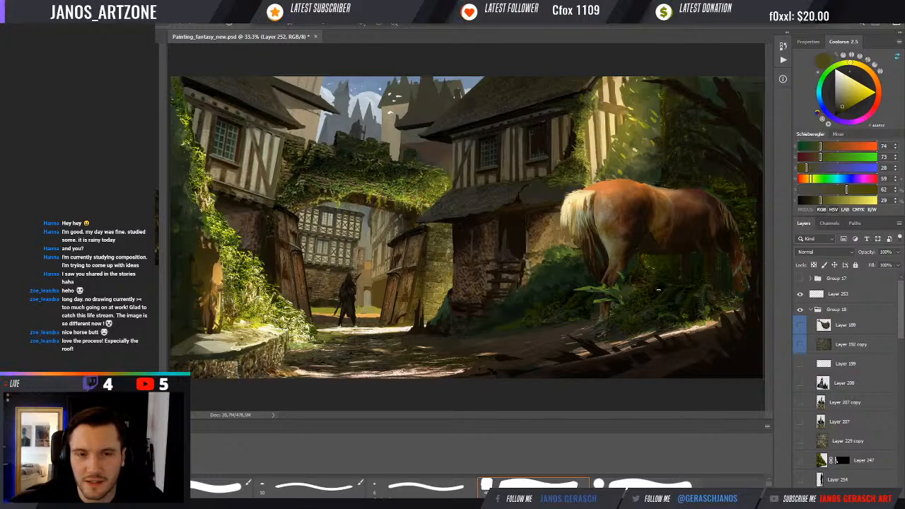
- Blend the foliage above the horse's back with sampled olive greens and touch up the overhanging branches in sampled dark brown
left_click(665, 139, "alt")
left_click(665, 139, "alt")
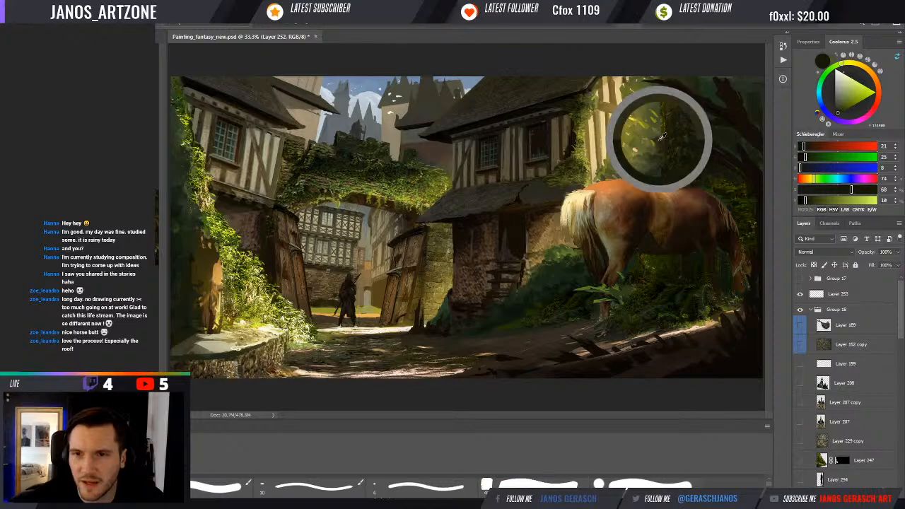
left_click(653, 148, "alt")
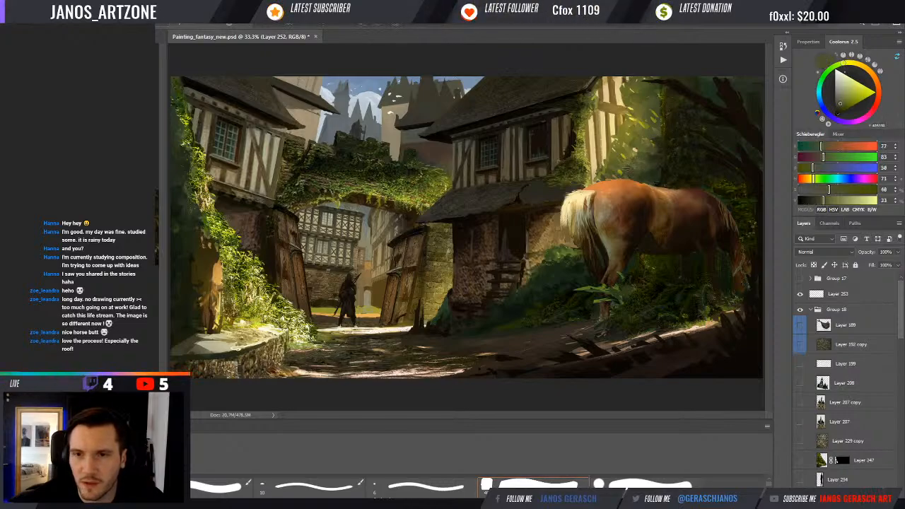
left_click(662, 140, "alt")
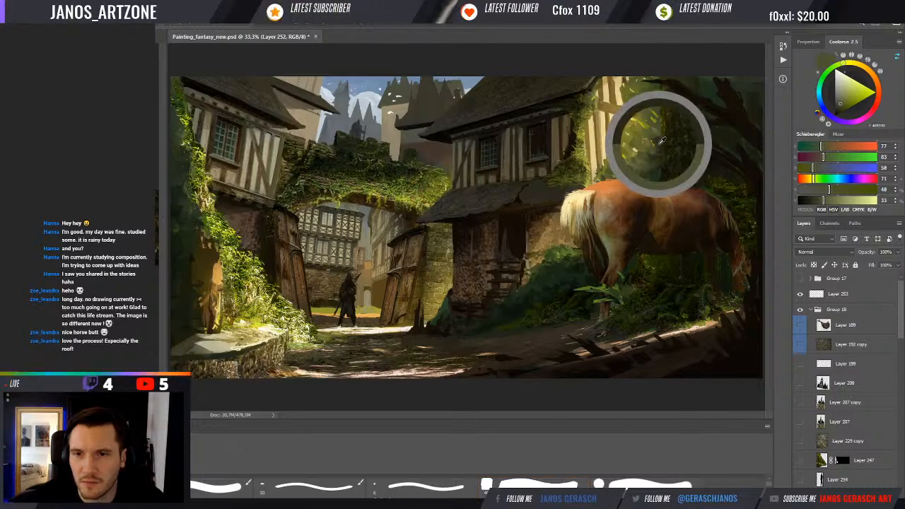
left_click(663, 140, "alt")
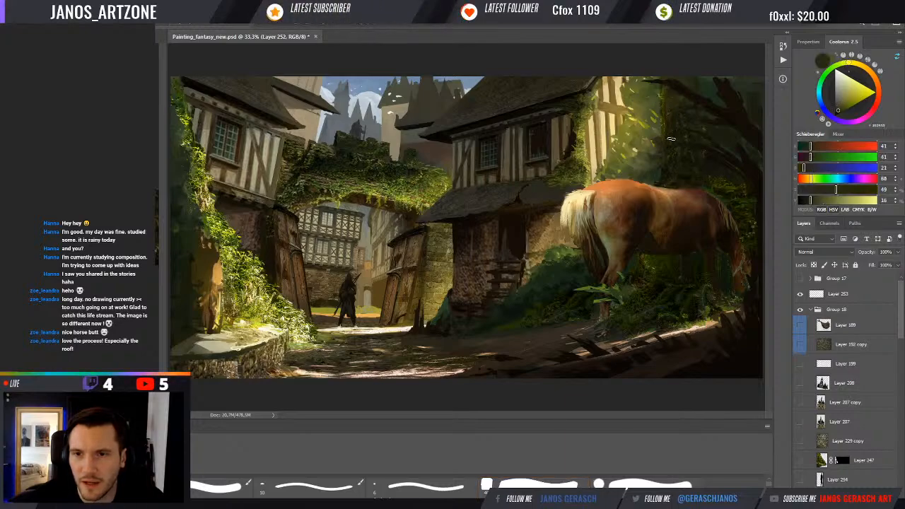
left_click(696, 99, "alt")
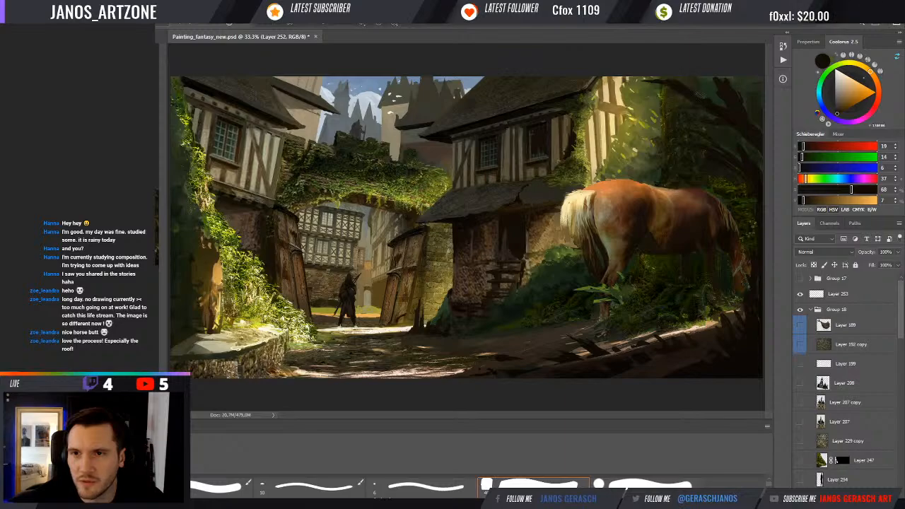
left_click(740, 98, "alt")
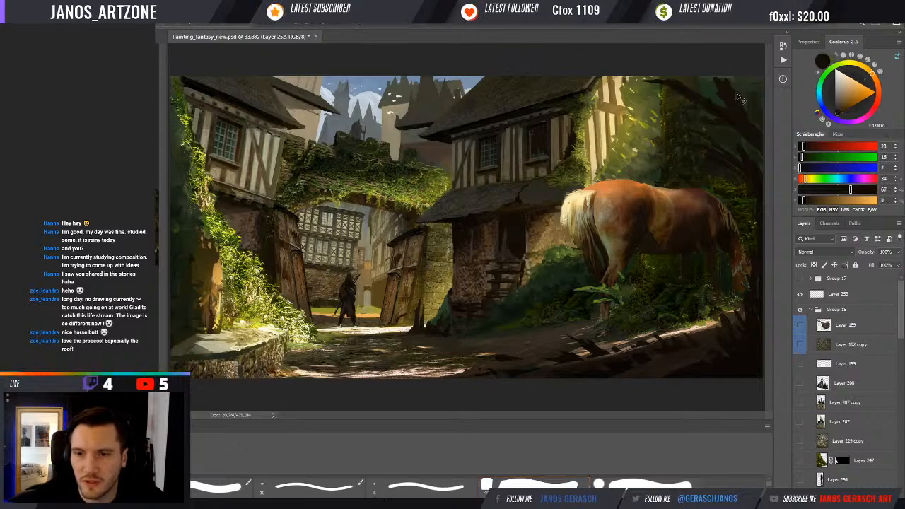
key("ctrl+minus")
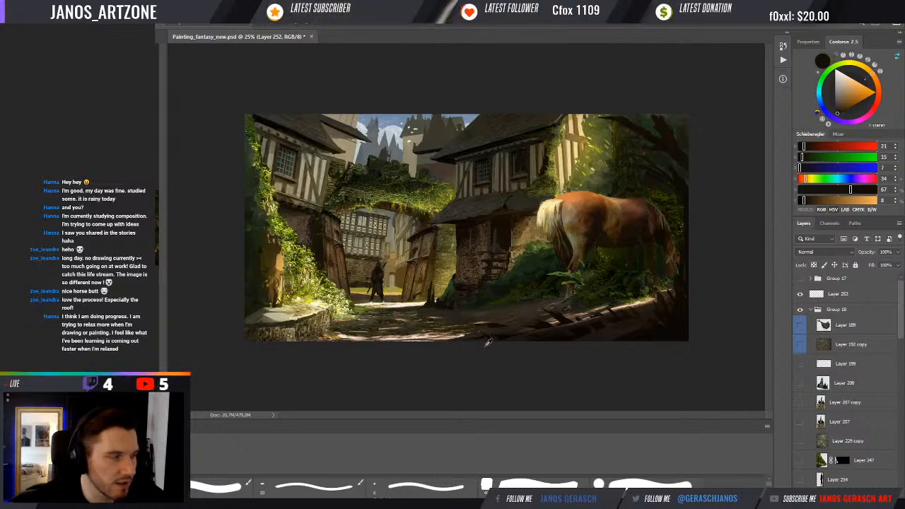
left_click(511, 287)
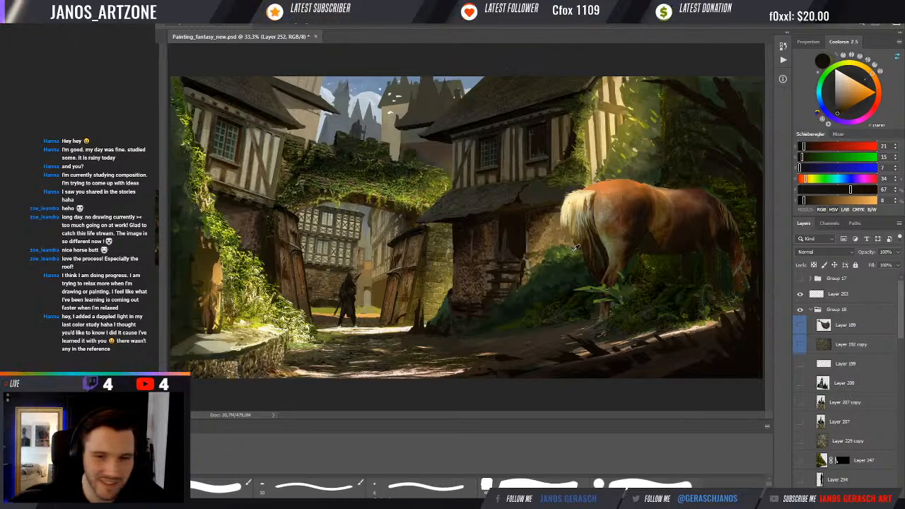
- Touch up the low bushes along the path between the house and the horse with sampled dark greens and dark brown
left_click(527, 320, "alt")
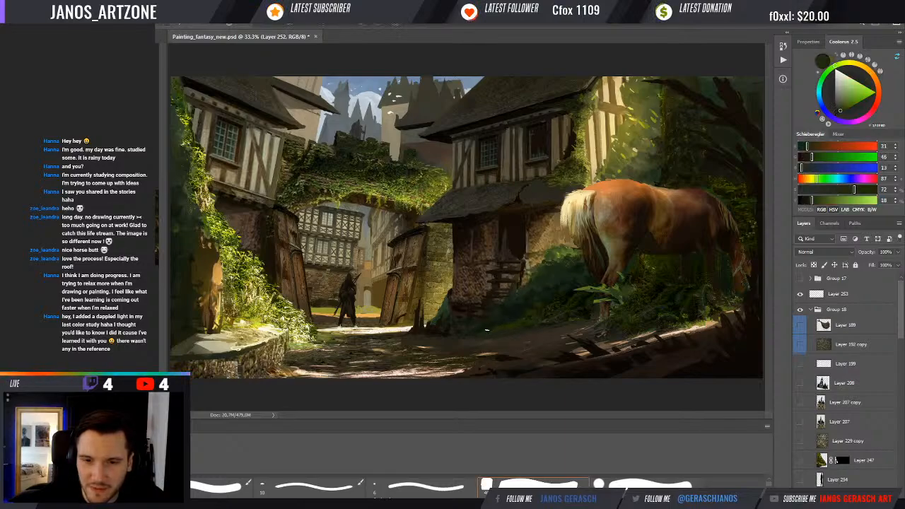
left_click(499, 328, "alt")
left_click(504, 328, "alt")
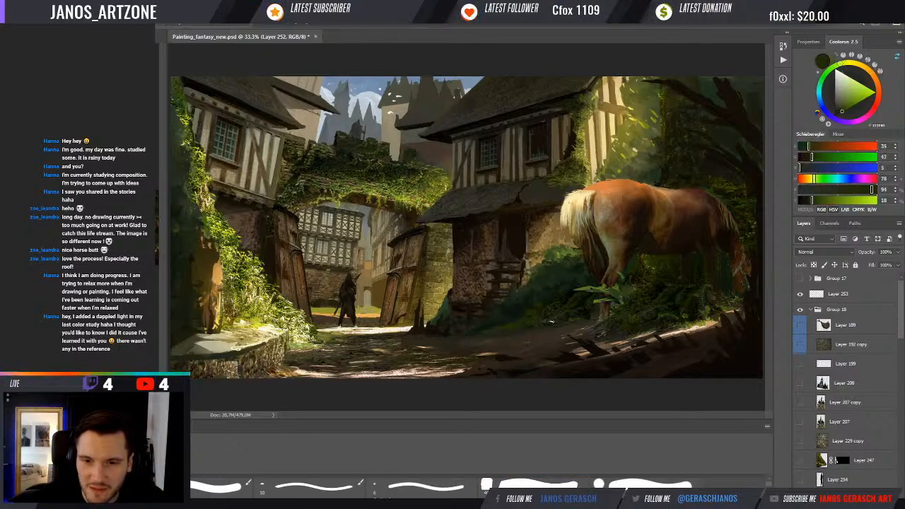
left_click(551, 305, "alt")
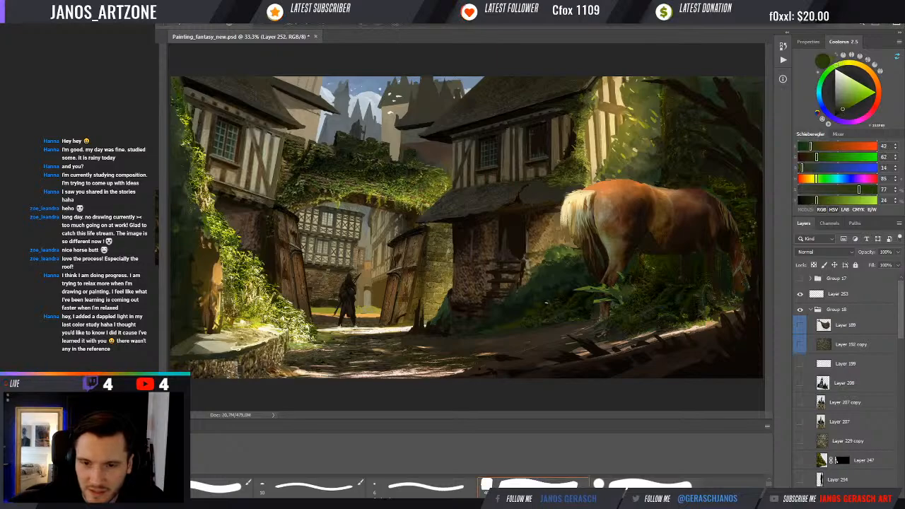
left_click(566, 302, "alt")
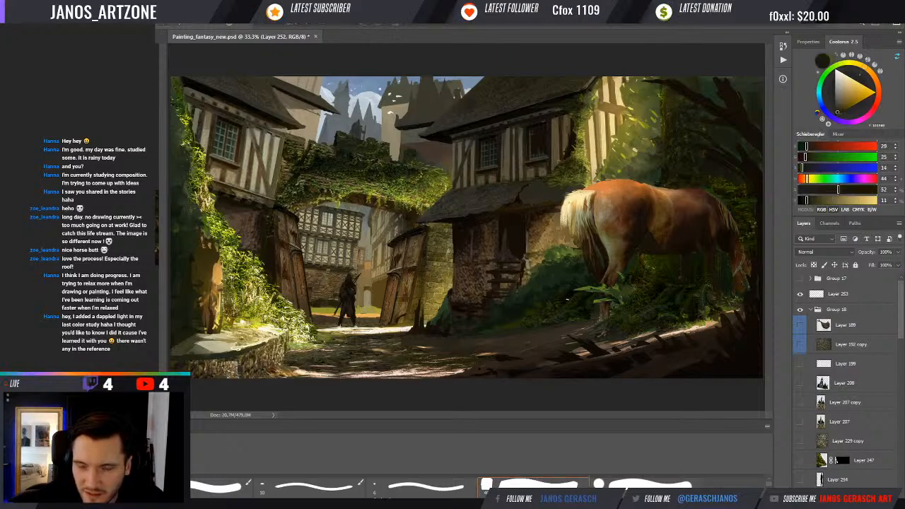
- Refine the leaves around the horse's hind leg on Layer 252 with mid-green, lighter olive green and near-black green sampled from the foliage
left_click(606, 294, "alt")
left_click(604, 290, "alt")
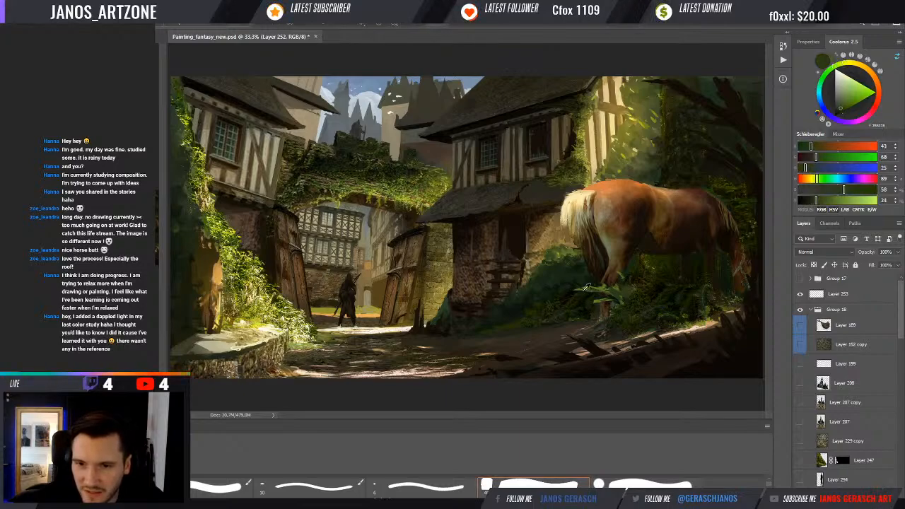
left_click(604, 290, "alt")
left_click_drag(598, 290, 575, 288)
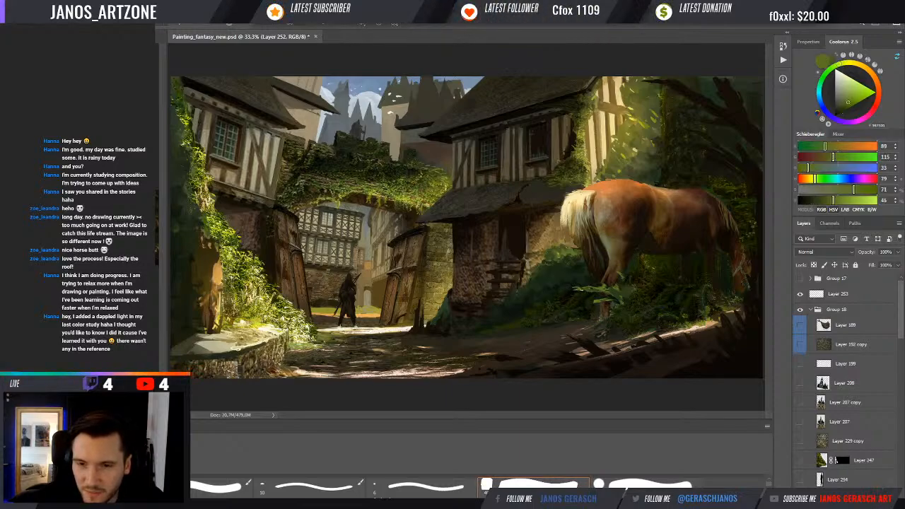
left_click(635, 303, "alt")
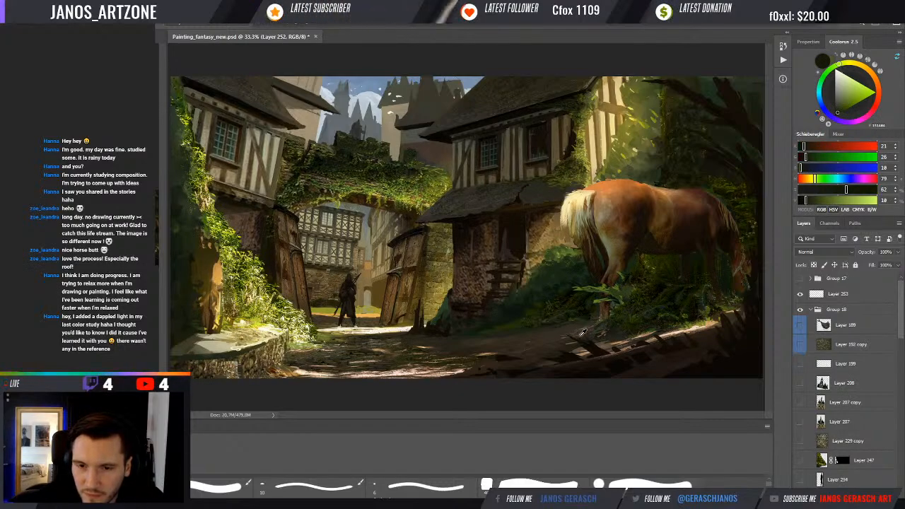
- Retouch the shaded dirt path in front of the house and bushes with sampled near-black, grey and brown earth tones
left_click(571, 342, "alt")
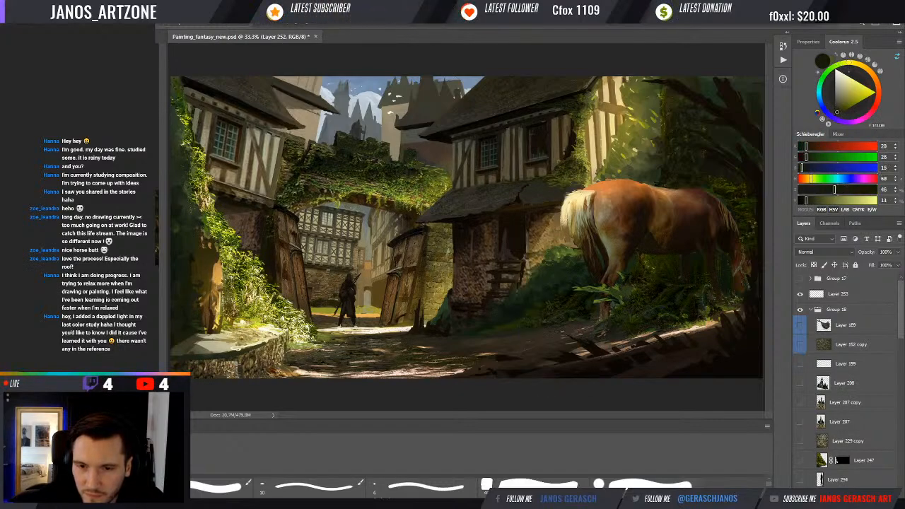
left_click(568, 344, "alt")
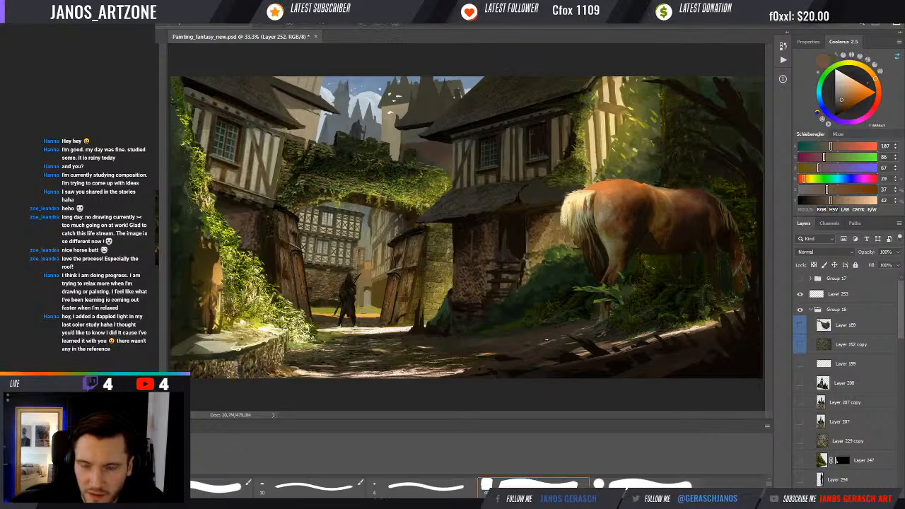
left_click(545, 339, "alt")
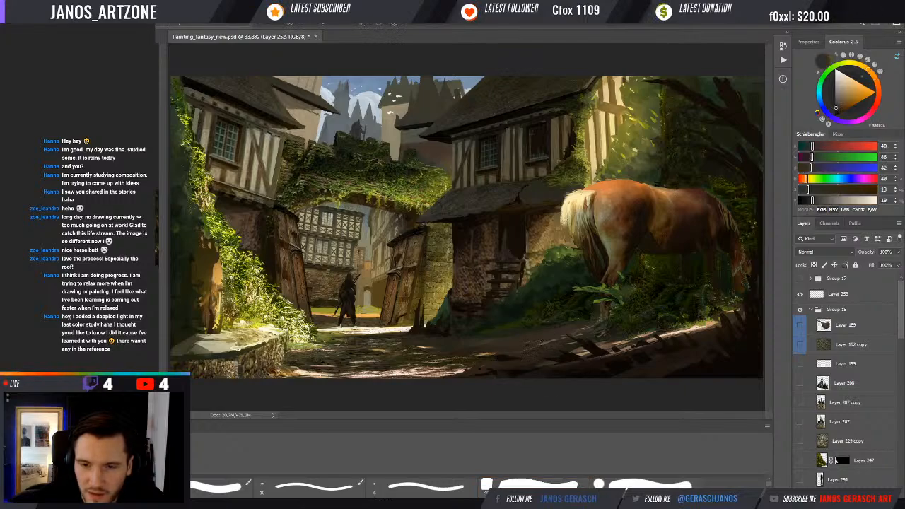
left_click(494, 347, "alt")
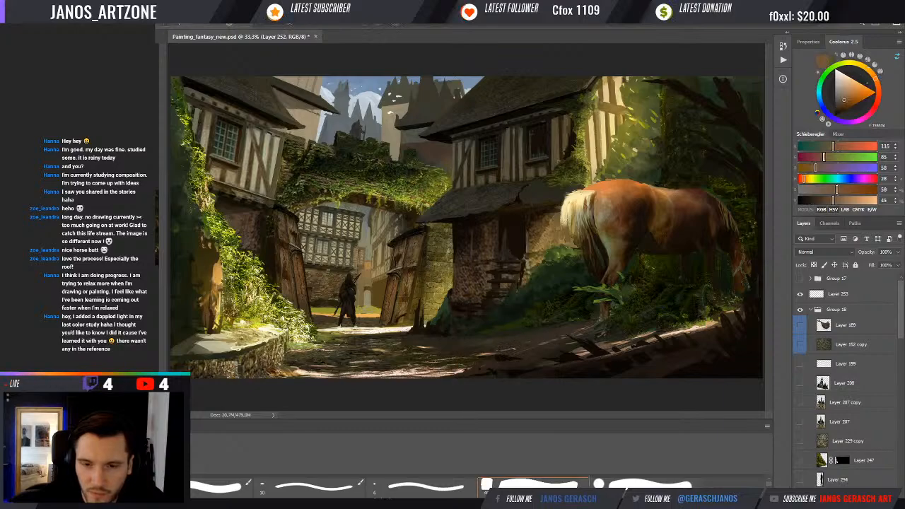
left_click(441, 346, "alt")
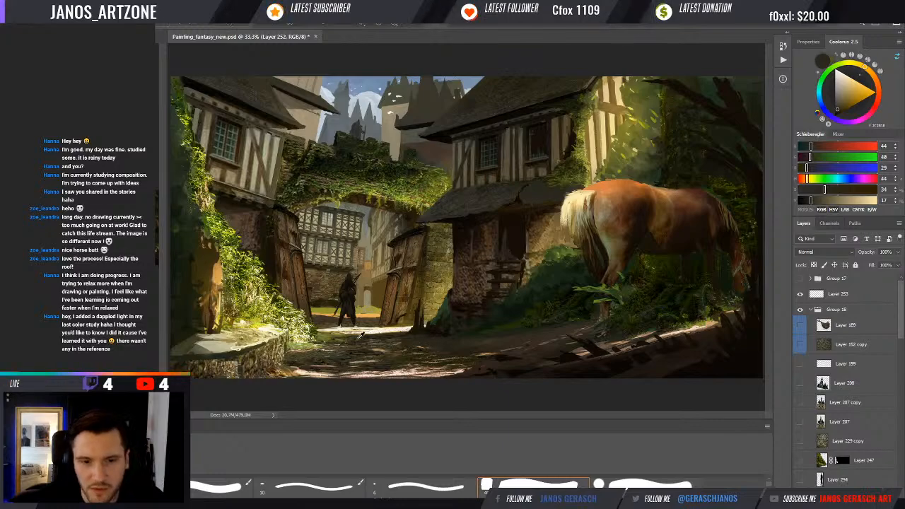
- Paint peach light spots and dark accents on the ground at the foot of the foreground stone wall, using sampled colours
left_click(298, 370, "alt")
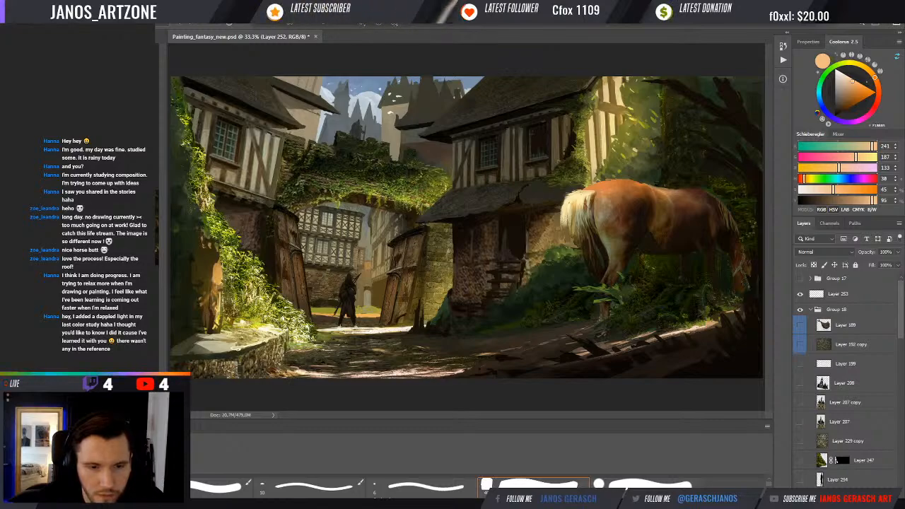
left_click_drag(289, 369, 299, 370)
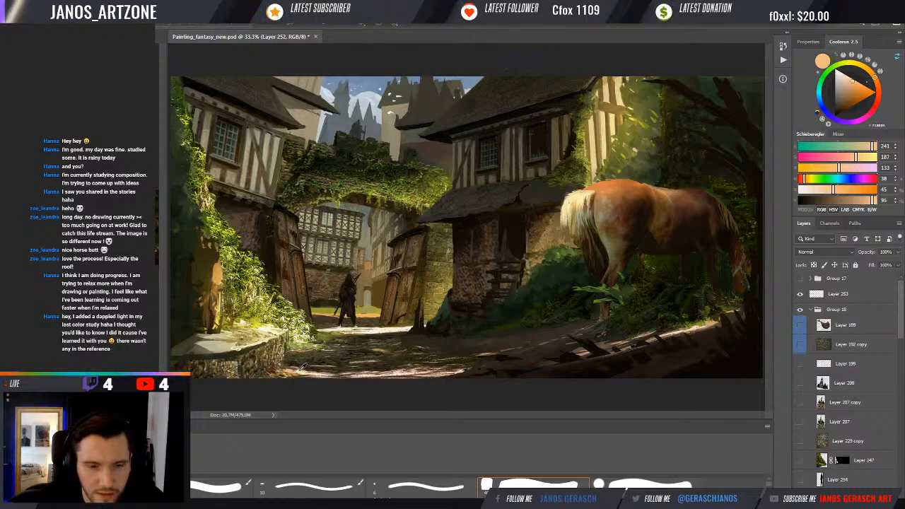
left_click(294, 366, "alt")
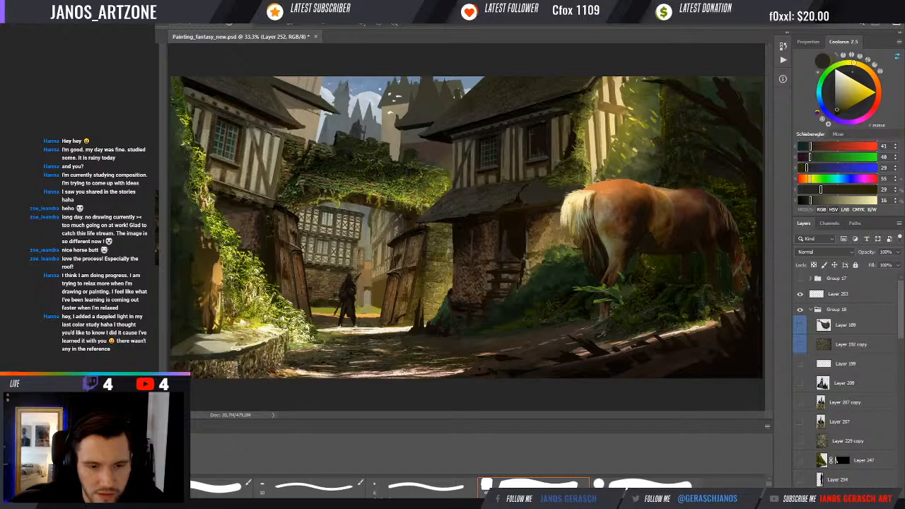
left_click(290, 364, "alt")
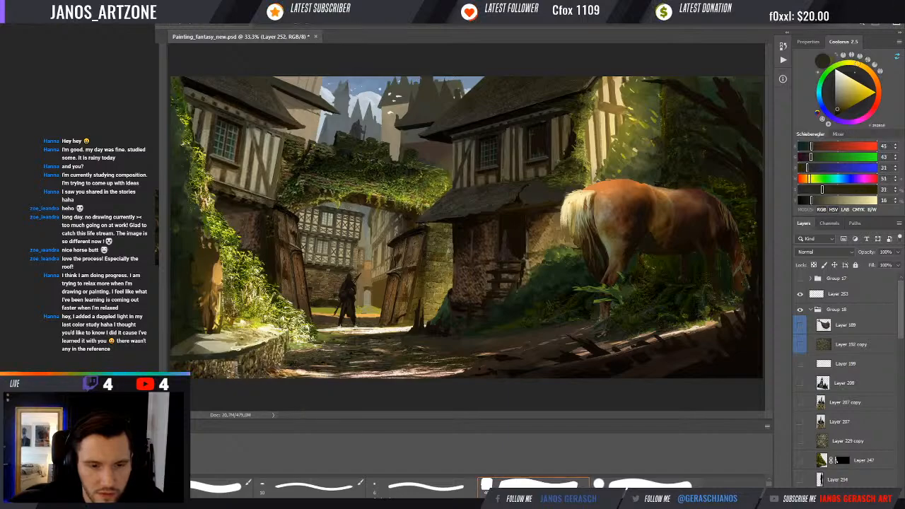
left_click(294, 369, "alt")
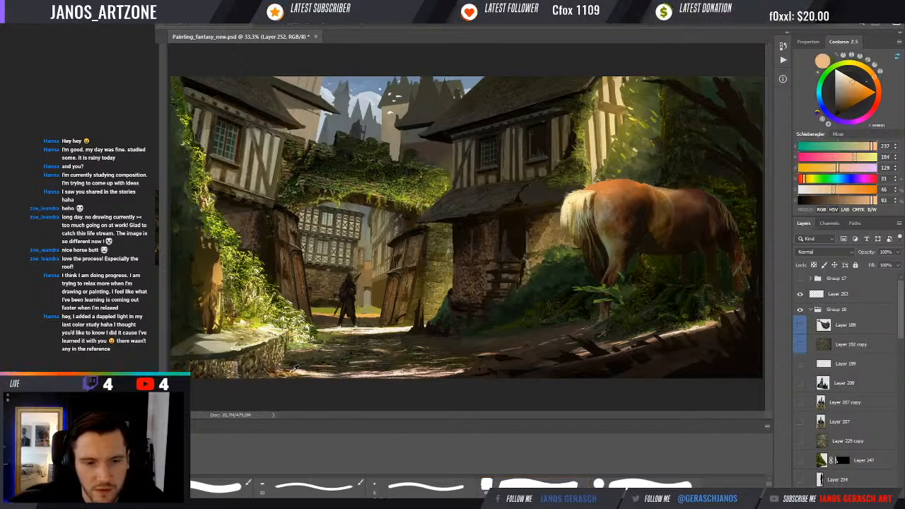
- Rework the edge and flat top of the foreground stone wall with sampled olive-brown, ochre and pale beige tones
left_click(279, 346, "alt")
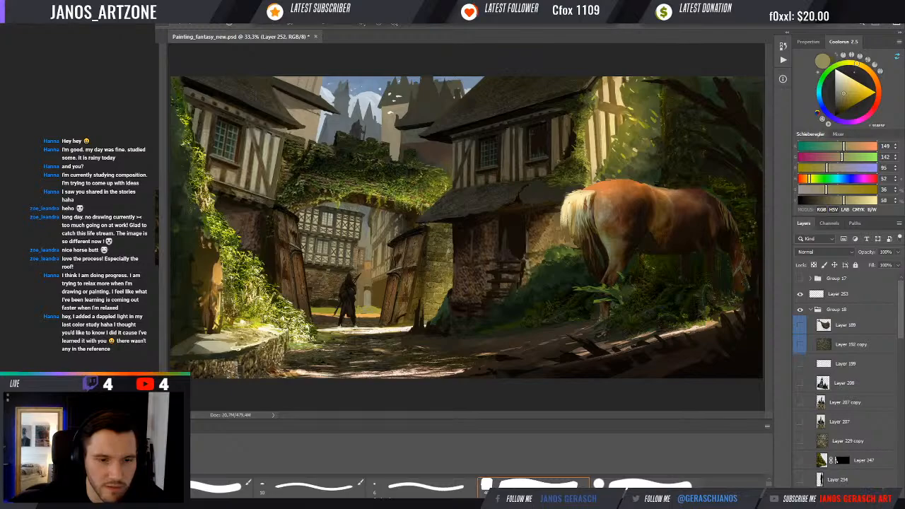
left_click(278, 345, "alt")
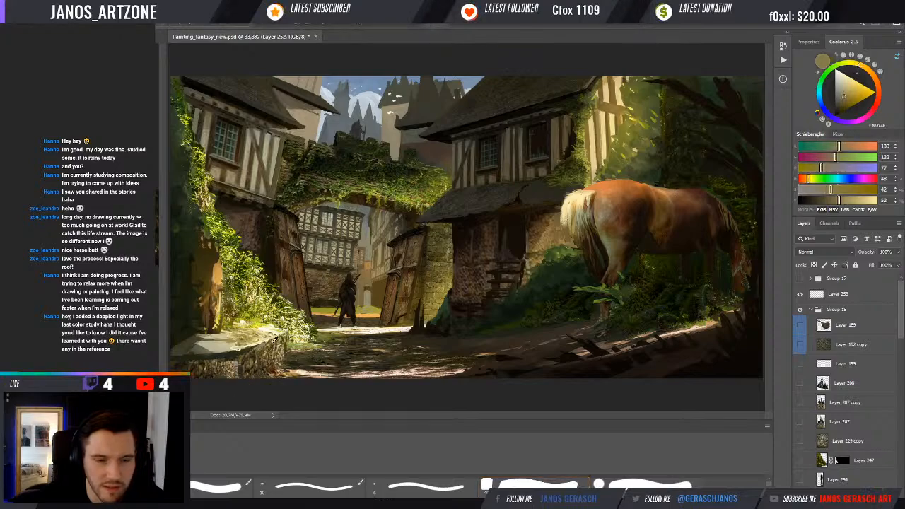
left_click(273, 342, "alt")
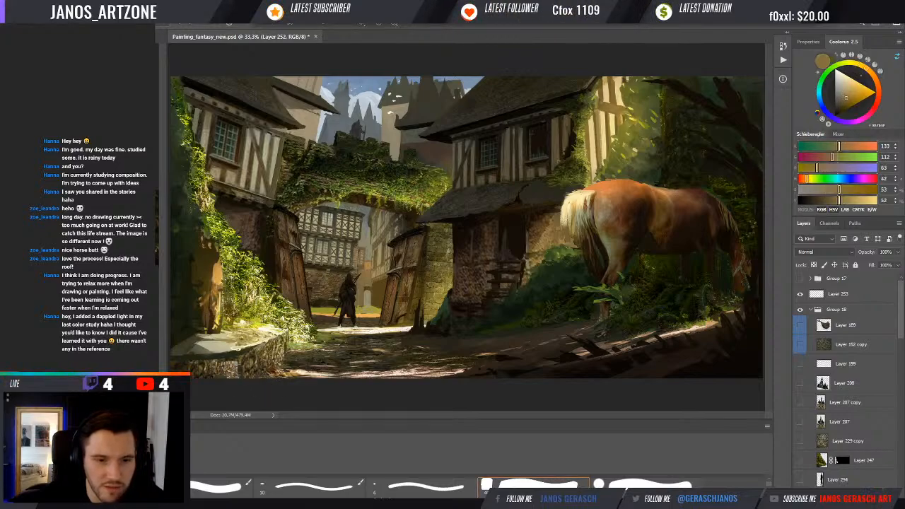
left_click(277, 348, "alt")
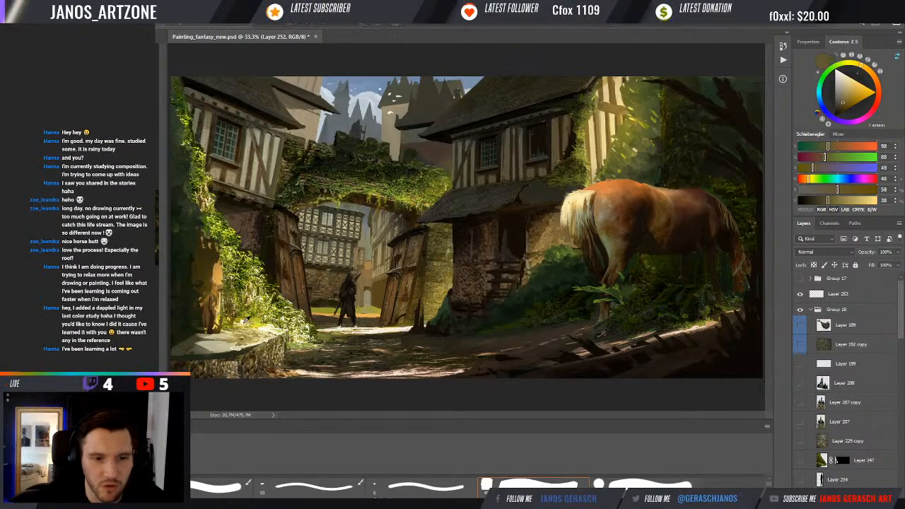
left_click(244, 342, "alt")
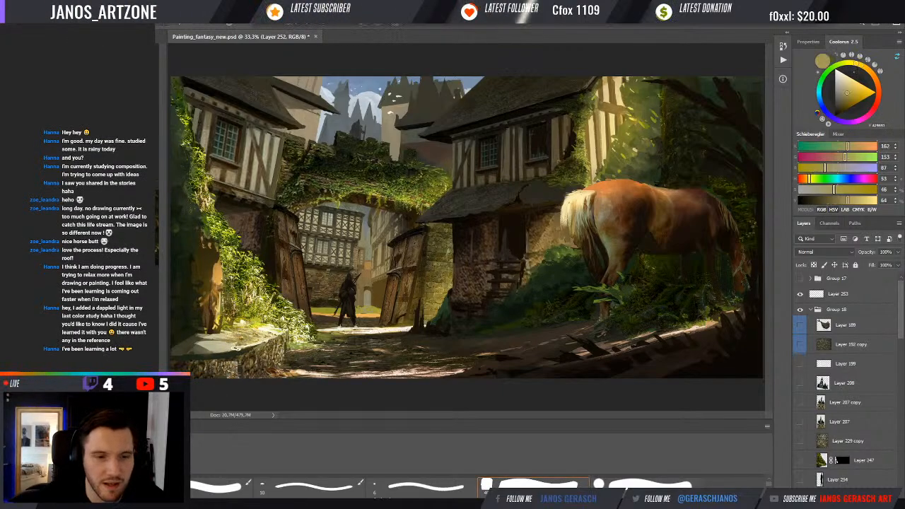
left_click(233, 346, "alt")
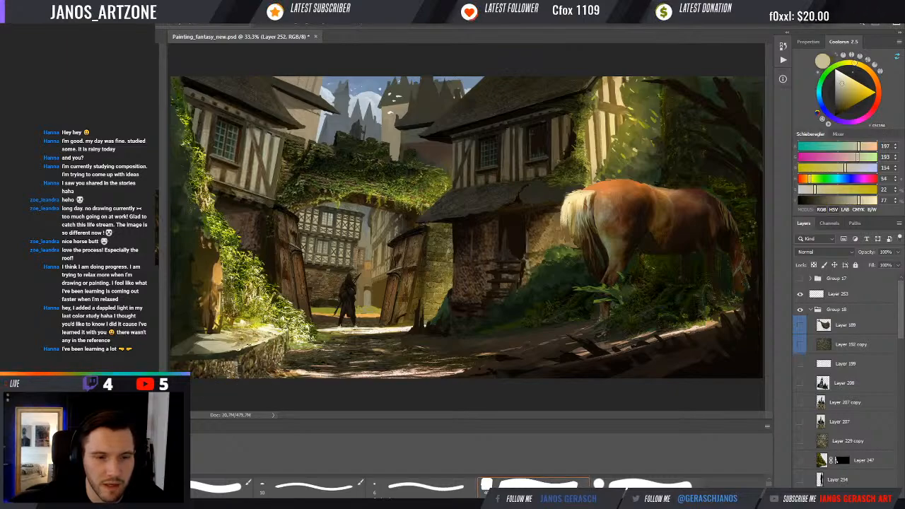
left_click(233, 343, "alt")
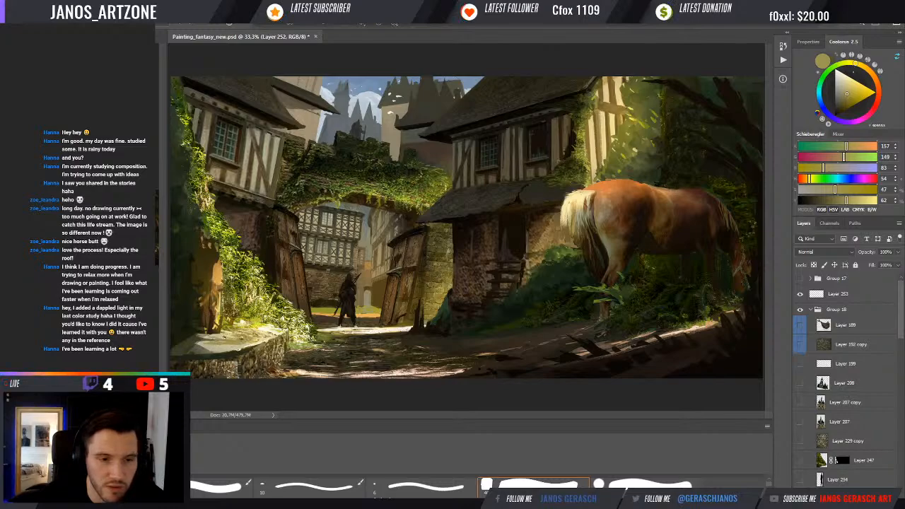
- Blend the wall's sunlit top into the base of the plants with sampled khaki, pale ochre and yellow-green strokes
scroll(240, 329, "up", 1)
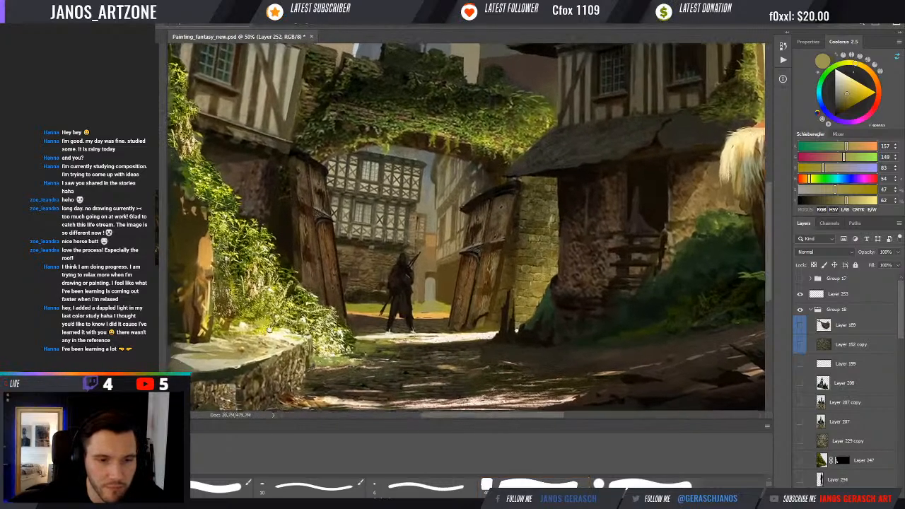
left_click_drag(241, 340, 264, 315)
left_click(265, 312, "alt")
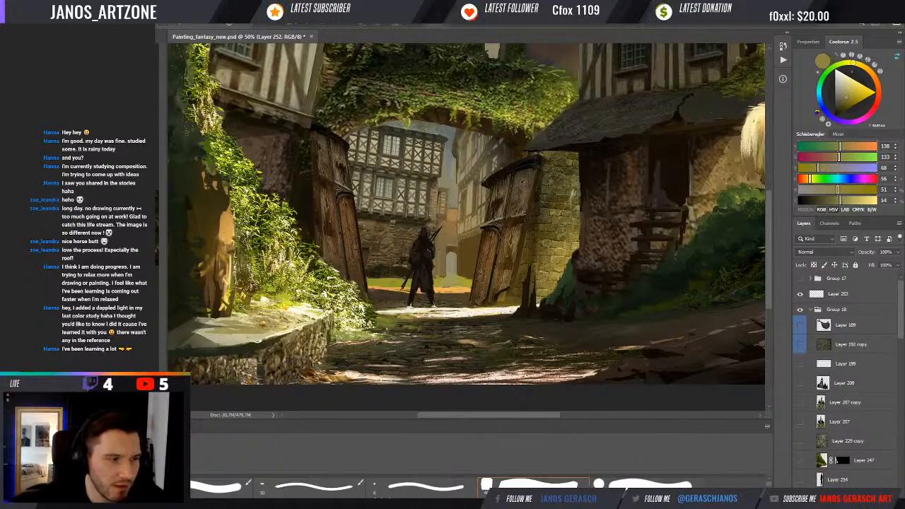
left_click(247, 318, "alt")
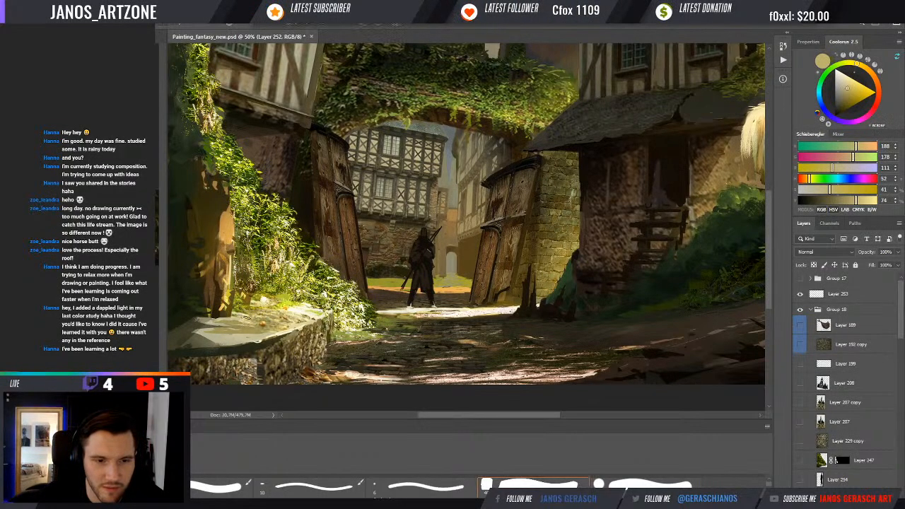
left_click_drag(257, 323, 268, 324)
left_click(283, 311, "alt")
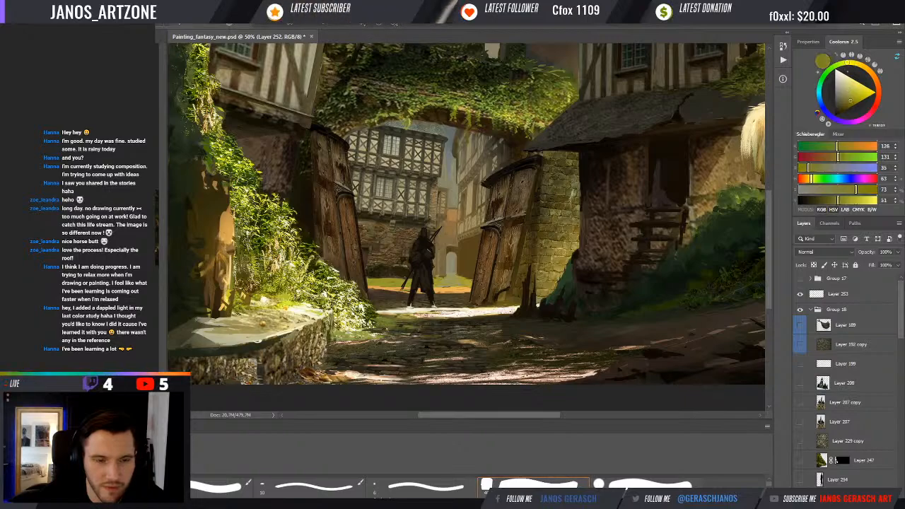
left_click(265, 307, "alt")
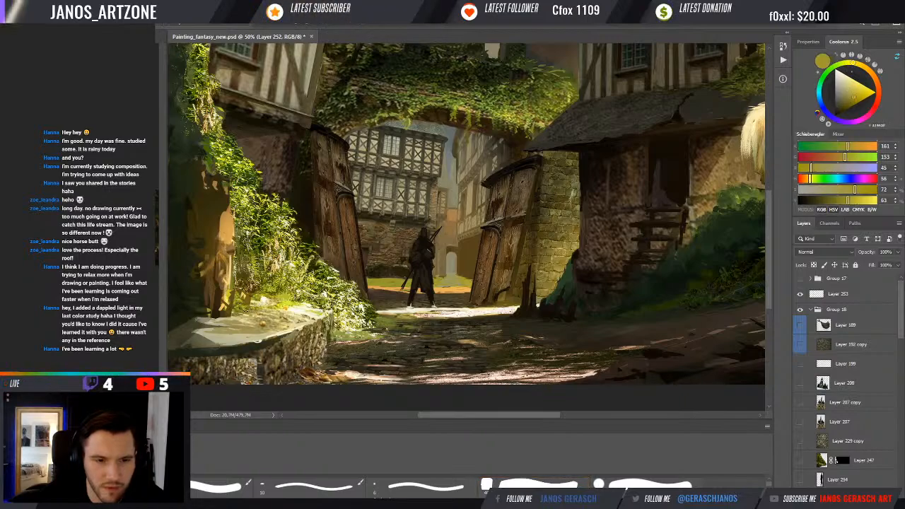
- Refine the lower leaves of the sunlit plants above the stone wall with sampled dark green, olive and yellow tones
left_click_drag(253, 281, 254, 291)
left_click(270, 291, "alt")
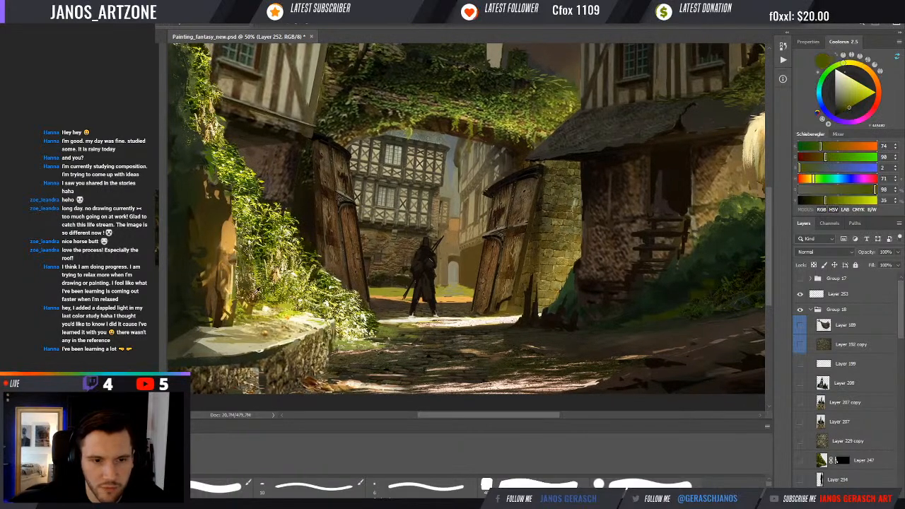
left_click(247, 311, "alt")
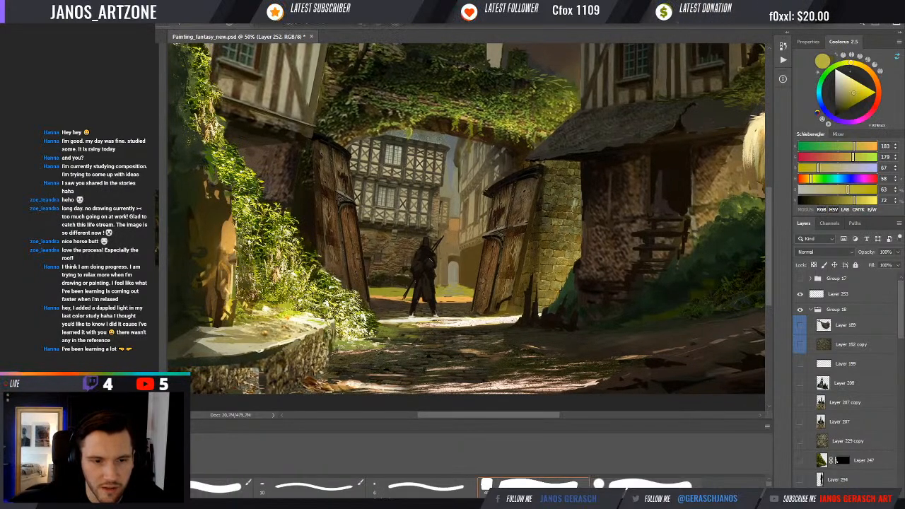
left_click(246, 306, "alt")
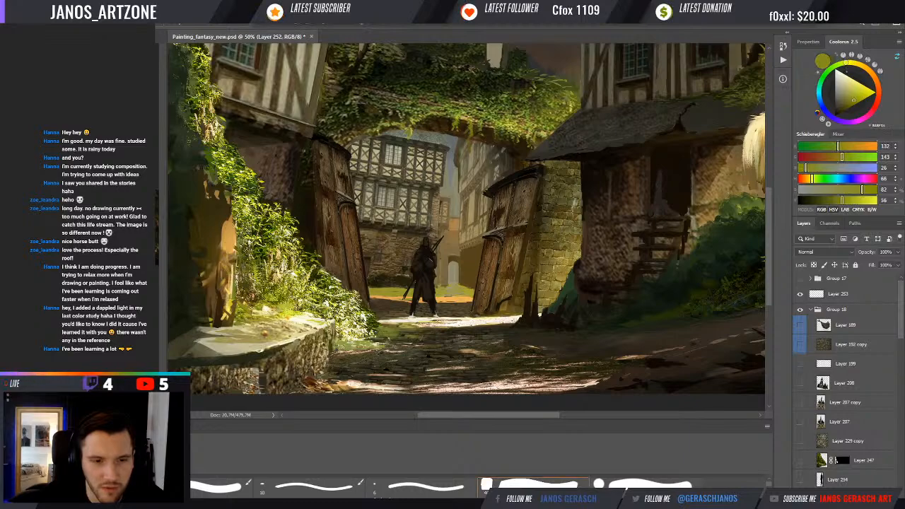
left_click(254, 311, "alt")
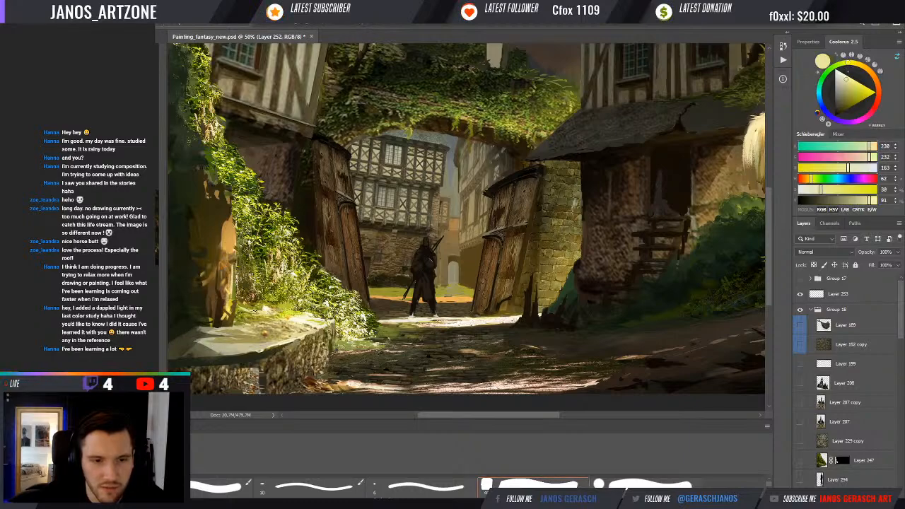
- Paint olive, cream, pale yellow and khaki accents where the base of the plants meets the wall's sunlit top
left_click(259, 308, "alt")
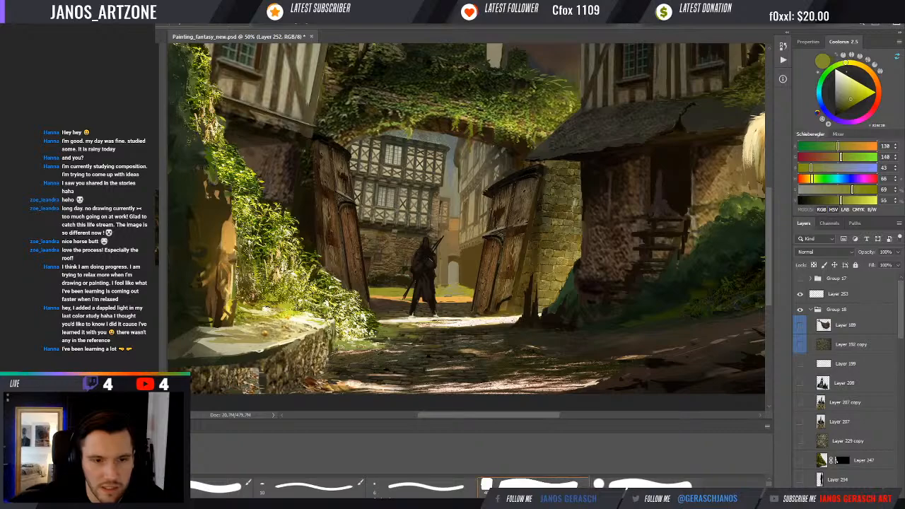
left_click(263, 308, "alt")
left_click(272, 306, "alt")
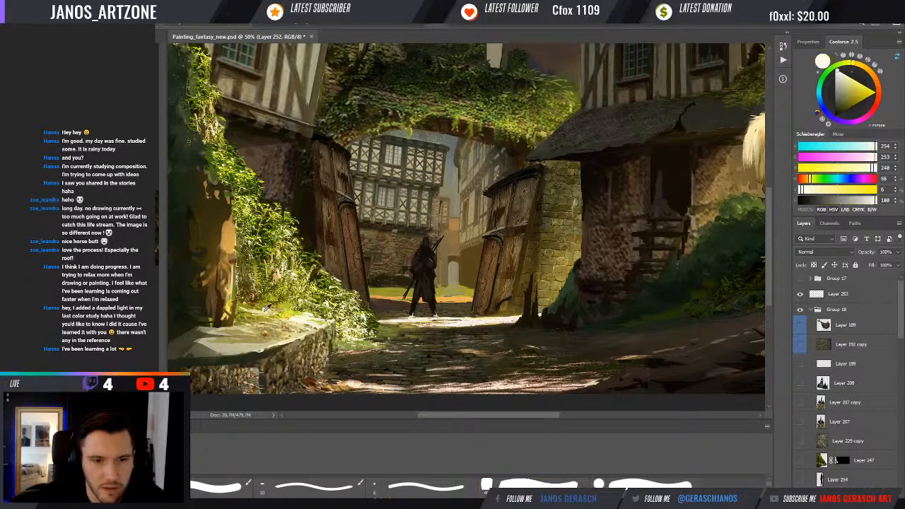
left_click(272, 309, "alt")
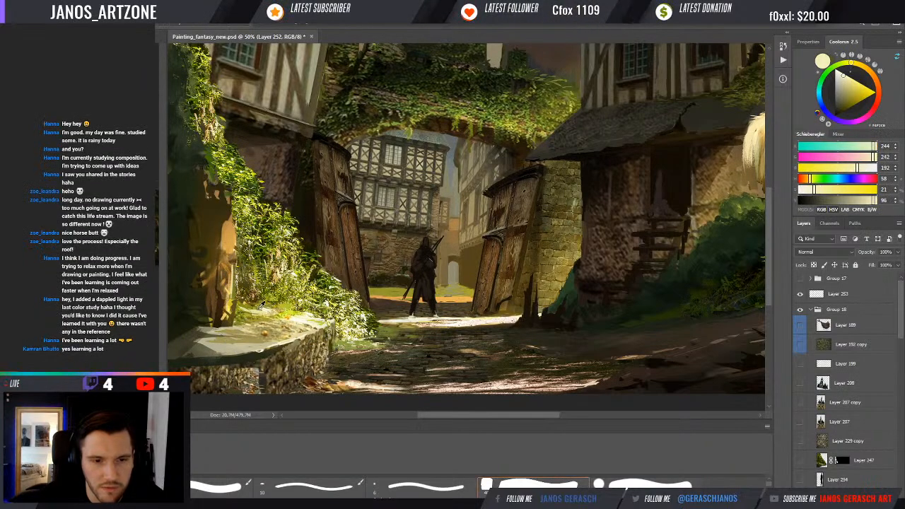
left_click(285, 309, "alt")
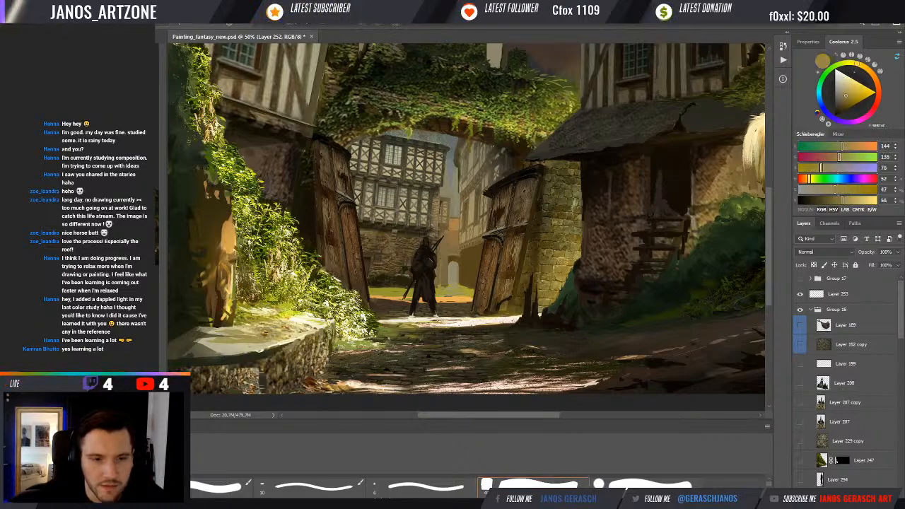
left_click(265, 339, "alt")
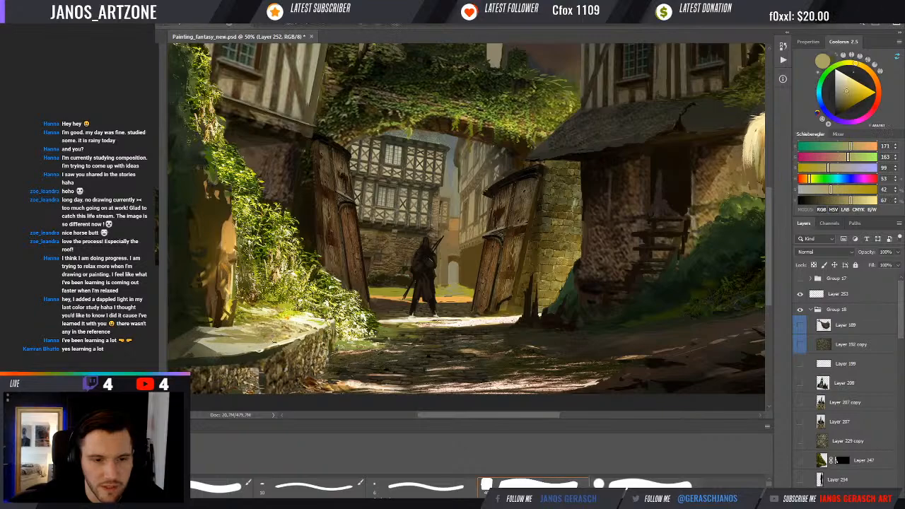
- Retouch the sunlit trunk beside the climbing plants with sampled olive-green and warm brown tones
mouse_move(255, 340)
left_mouse_down()
mouse_move(294, 329)
mouse_move(281, 342)
left_mouse_up()
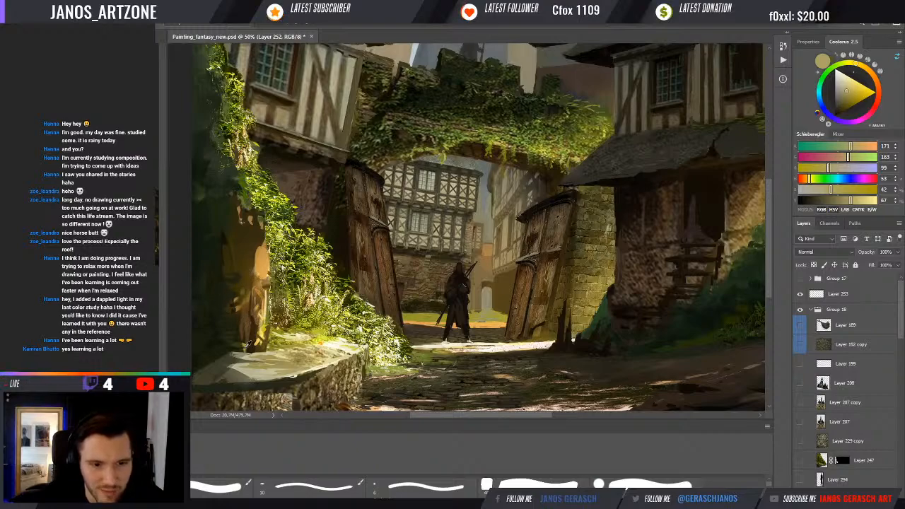
left_click(248, 344, "alt")
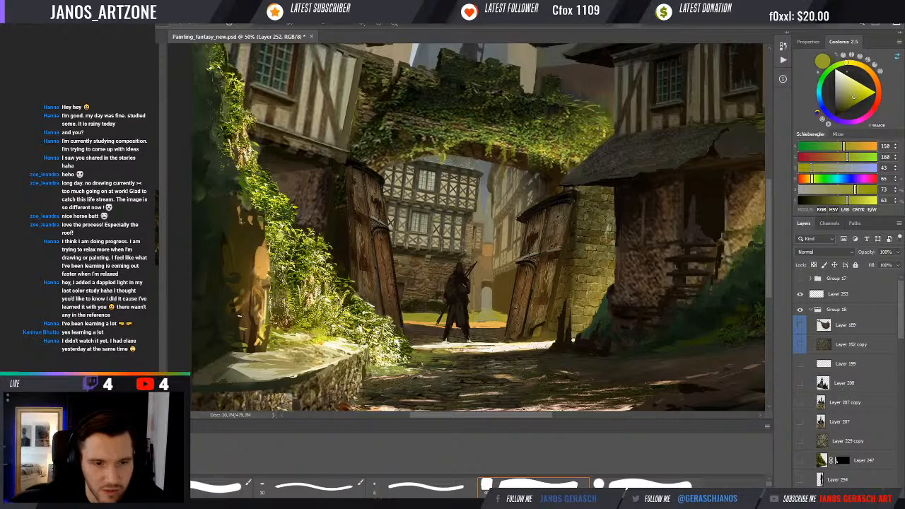
left_click(257, 306, "alt")
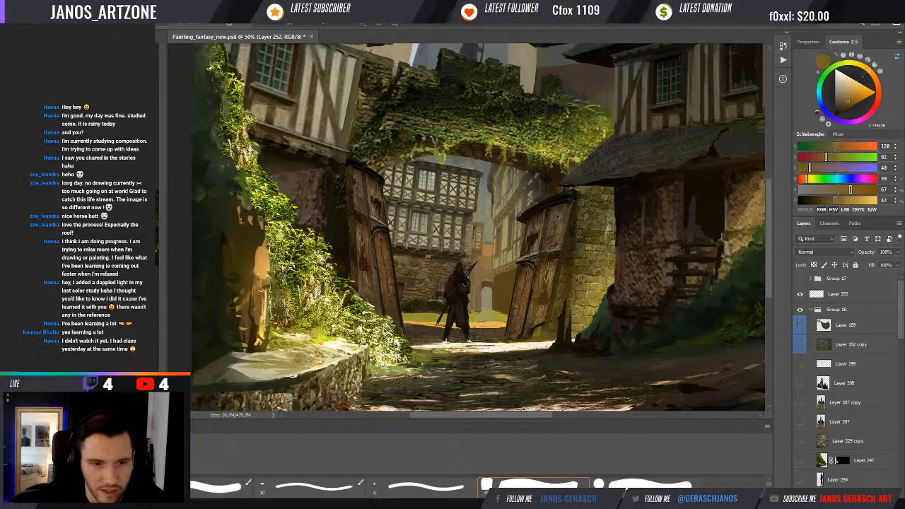
left_click(257, 245, "alt")
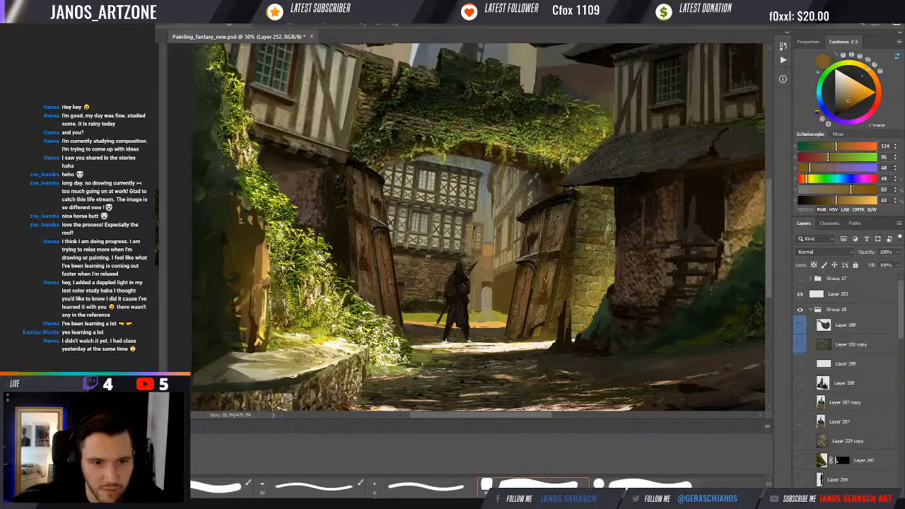
left_click(257, 243, "alt")
- Paint over the pale patch in the front face of the foreground stone wall with sampled olive-brown, grey-brown and near-black tones
left_click_drag(258, 244, 236, 222)
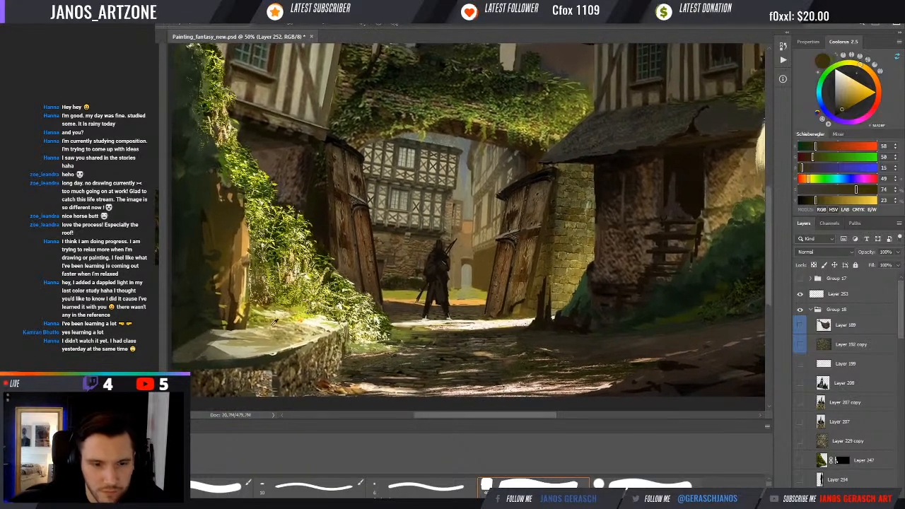
left_click(278, 368, "alt")
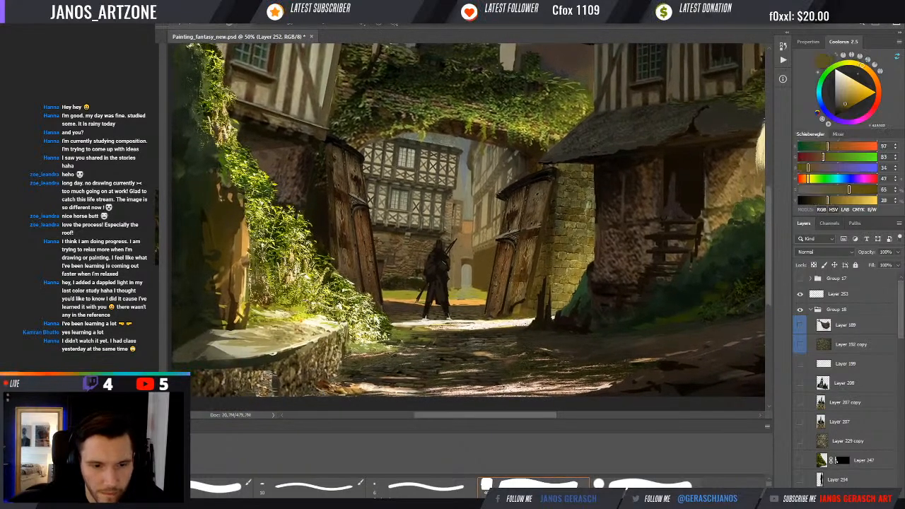
left_click(241, 372, "alt")
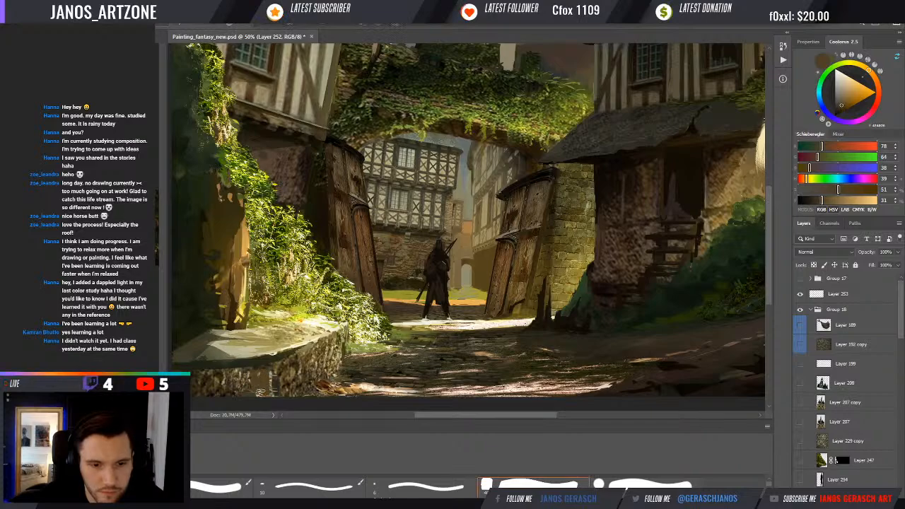
left_click(279, 370, "alt")
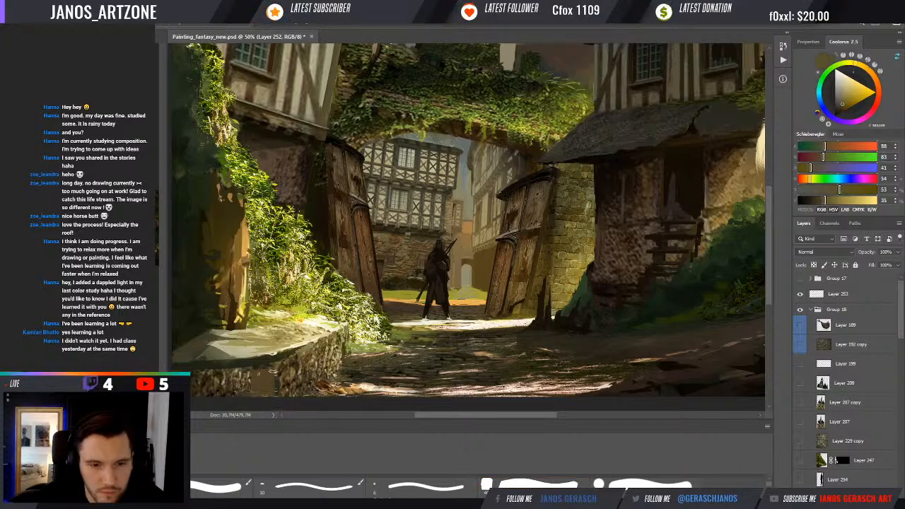
left_click(288, 379, "alt")
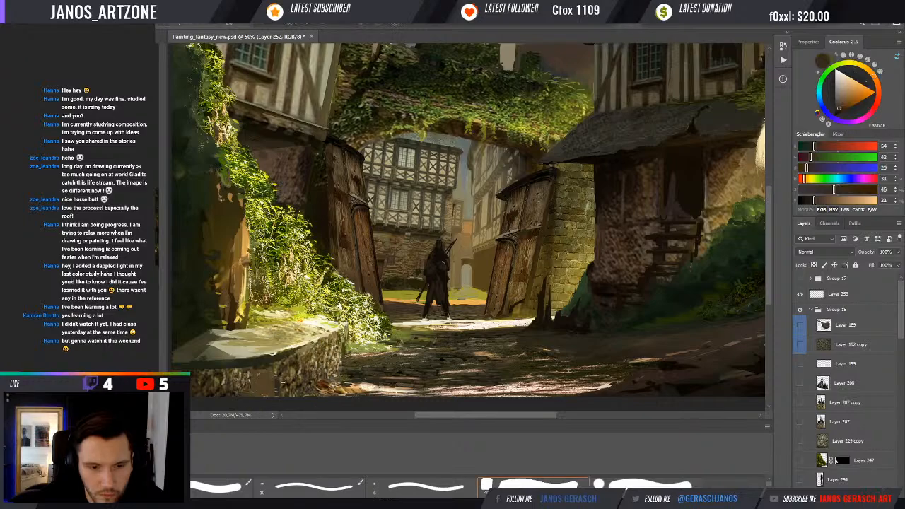
left_click(277, 382, "alt")
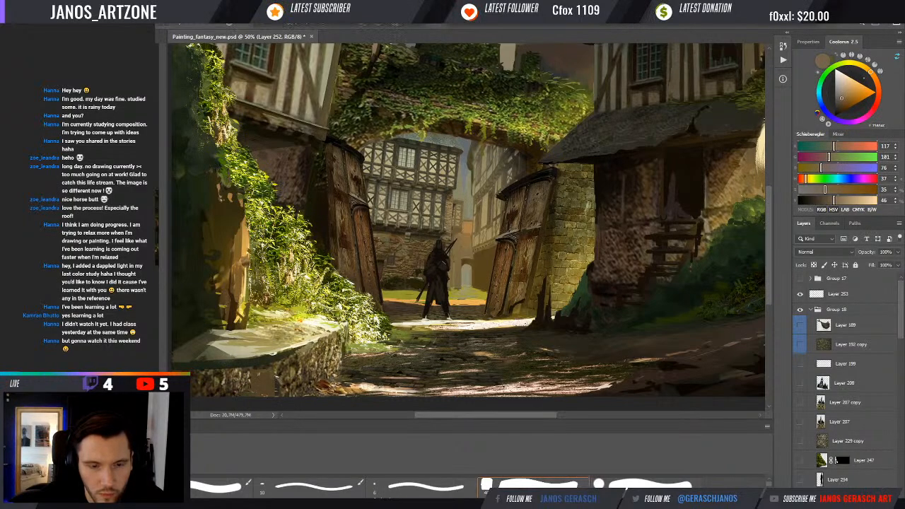
left_click(277, 378, "alt")
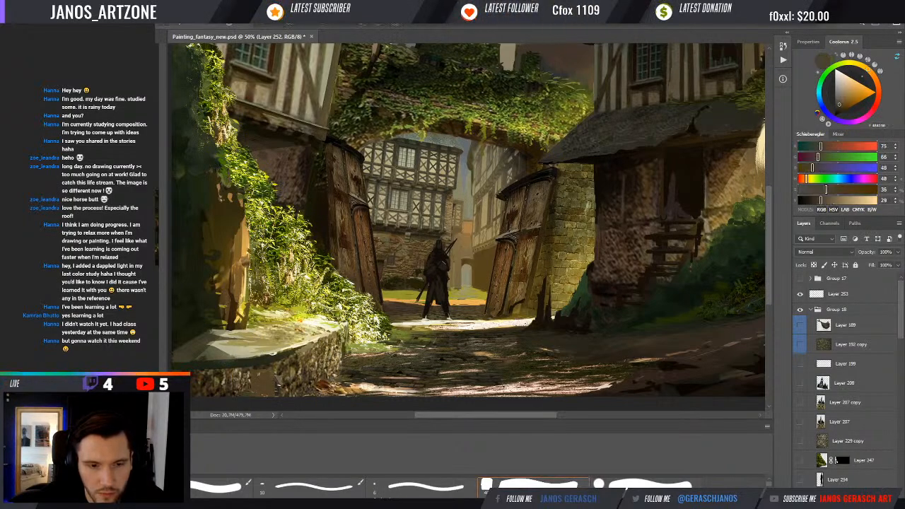
left_click(284, 371, "alt")
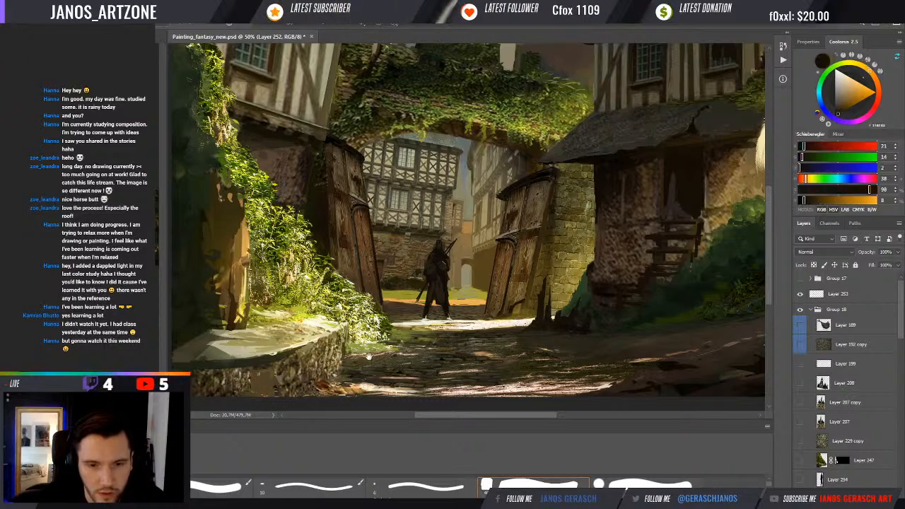
- Retouch the flat top of the foreground stone wall with sampled grey-beige and grey-green tones
left_click_drag(368, 356, 400, 355)
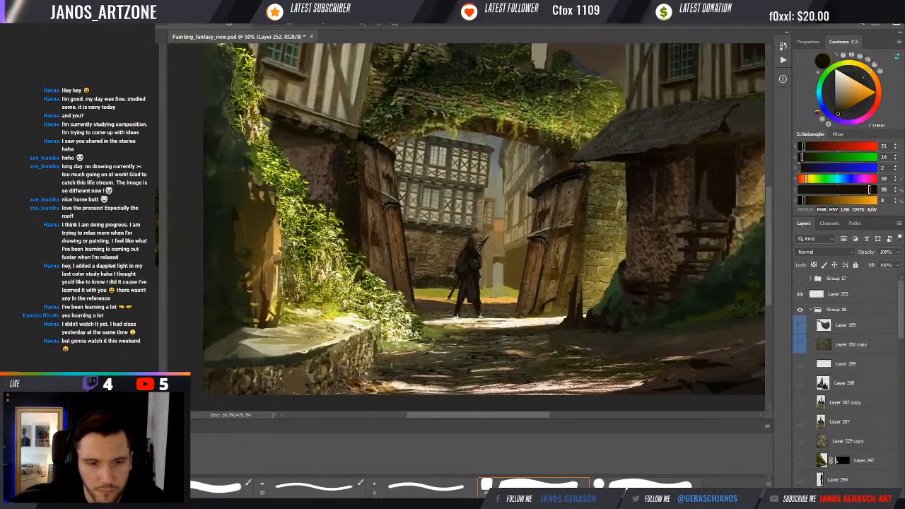
left_click(272, 350, "alt")
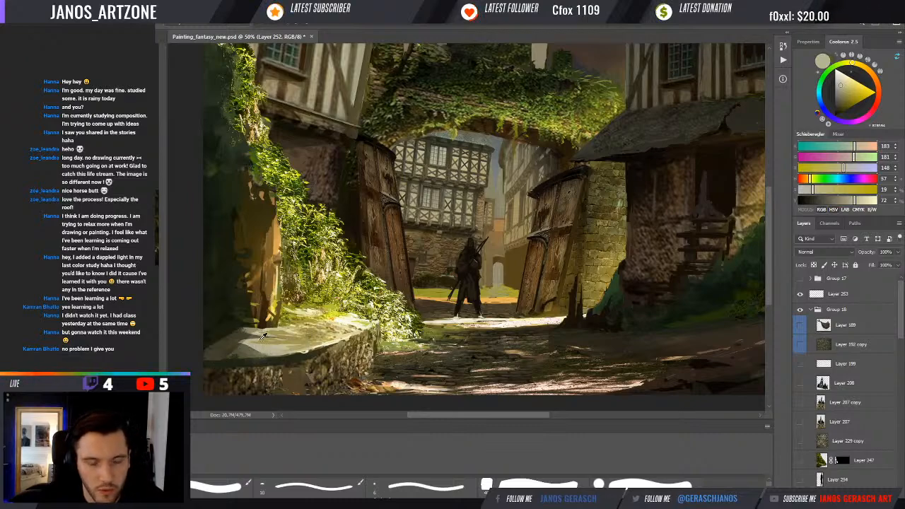
left_click(263, 337, "alt")
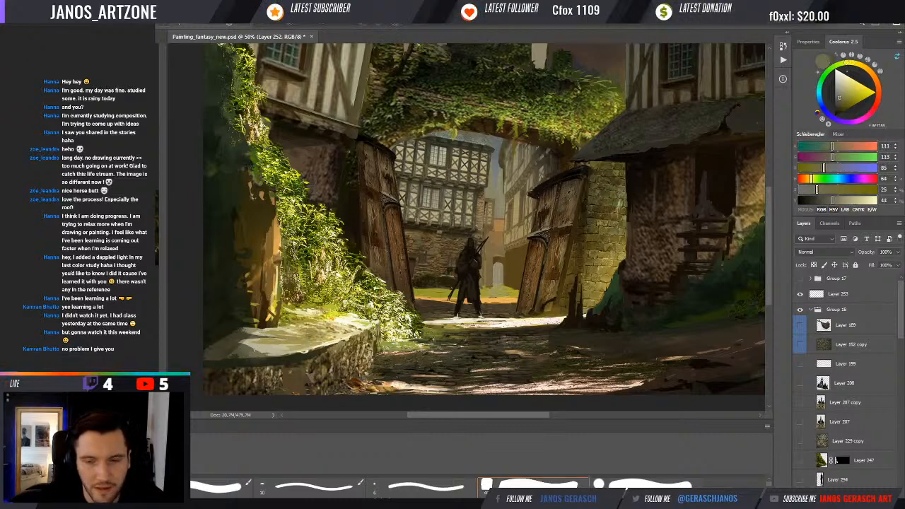
- Show the large dark figure silhouette on Layer 254 and shift it slightly lower in front of the house with a free transform
key("ctrl+minus")
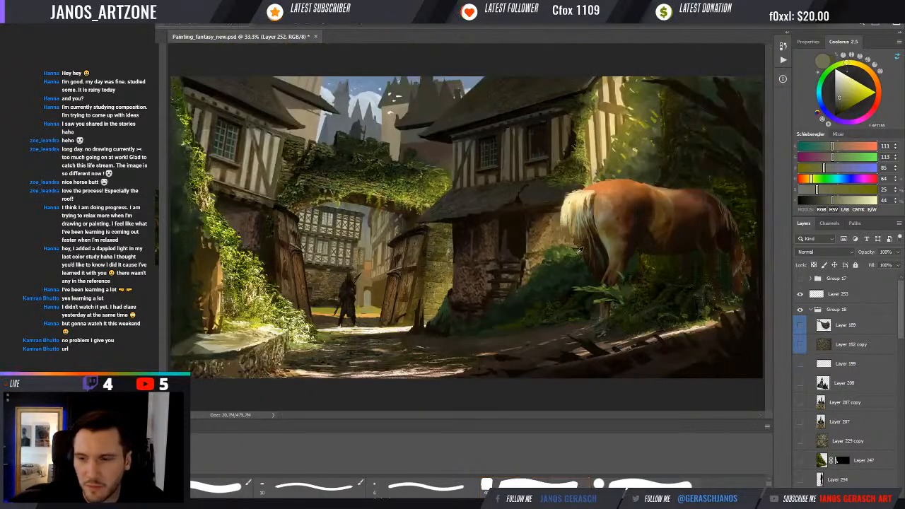
left_click(801, 480)
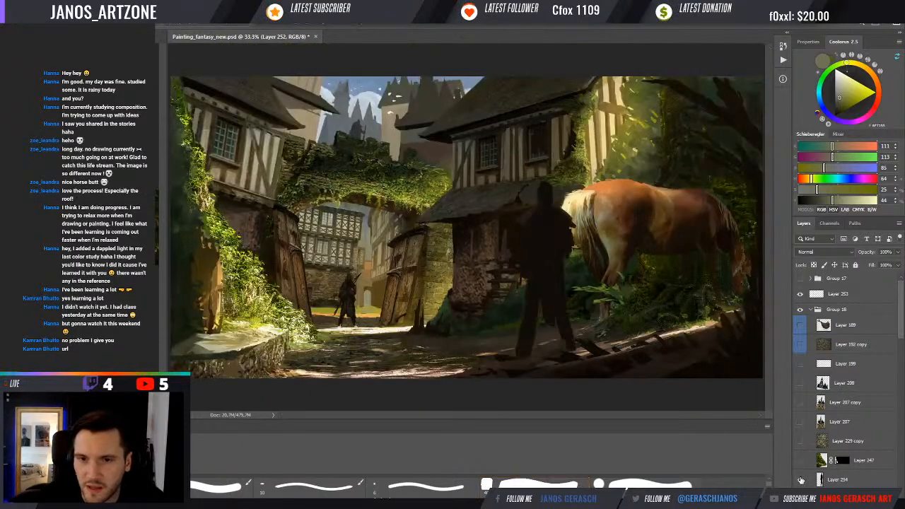
left_click(821, 481)
key("ctrl+t")
left_click_drag(549, 249, 547, 259)
key("Return")
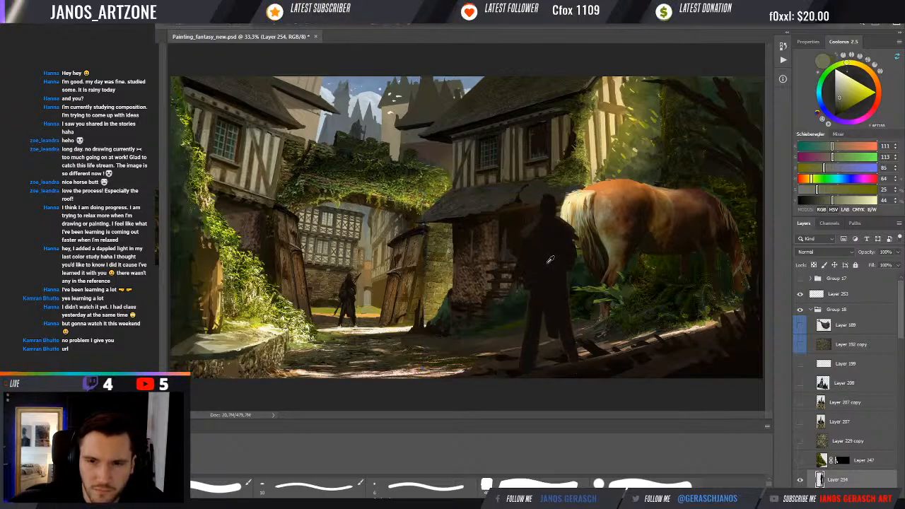
- Enlarge the dark figure silhouette slightly and reposition it in front of the horse's pale tail
left_click(550, 260, "alt")
key("v")
left_click_drag(548, 263, 553, 260)
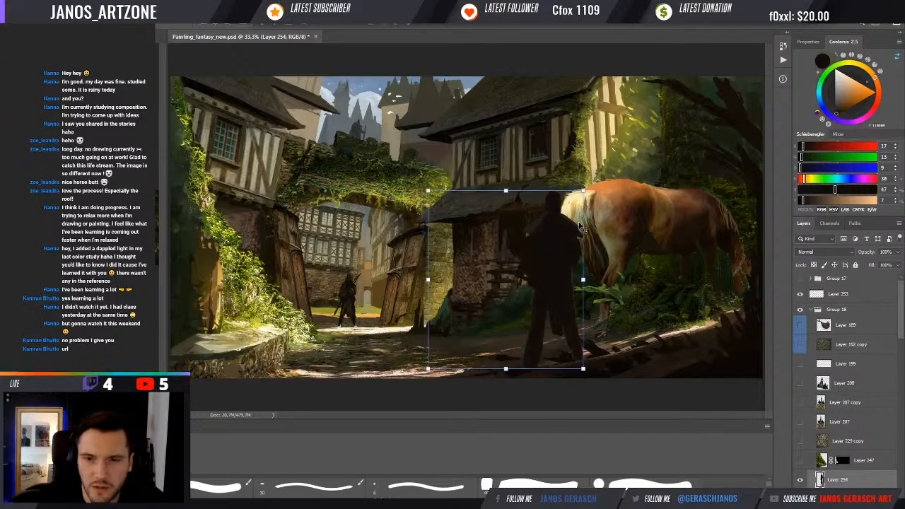
key("b")
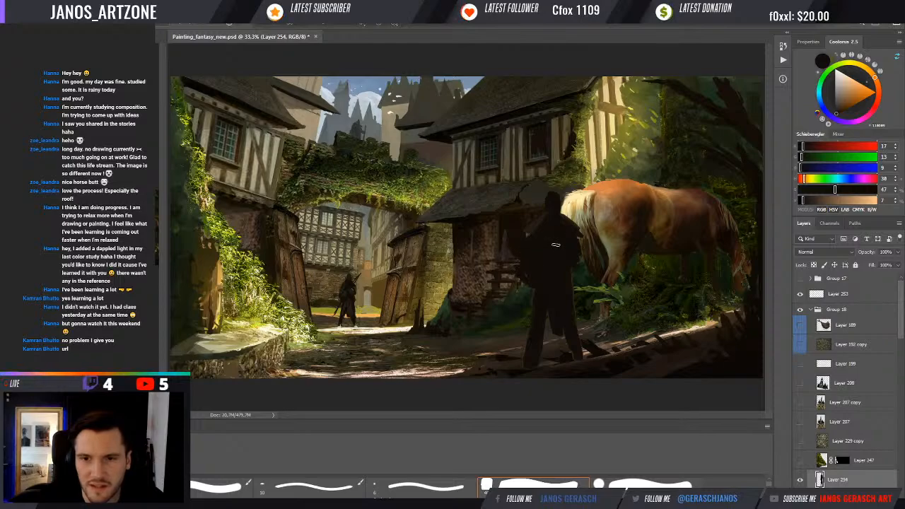
key("v")
mouse_move(561, 251)
left_mouse_down()
mouse_move(575, 249)
mouse_move(567, 248)
left_mouse_up()
left_click_drag(601, 177, 603, 173)
left_click_drag(572, 229, 558, 233)
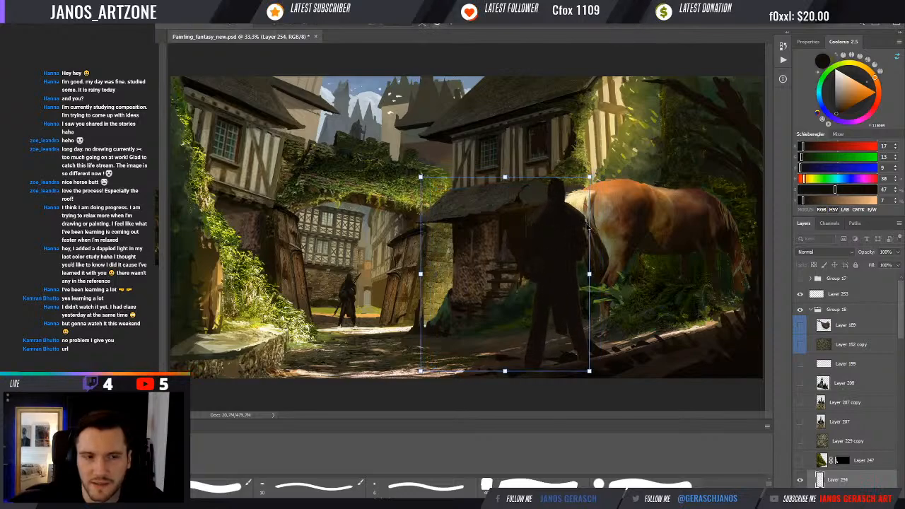
- Move the figure silhouette clear of the horse so it stands before the house steps, and sample its near-black colour
left_click_drag(568, 267, 537, 273)
key("b")
key("v")
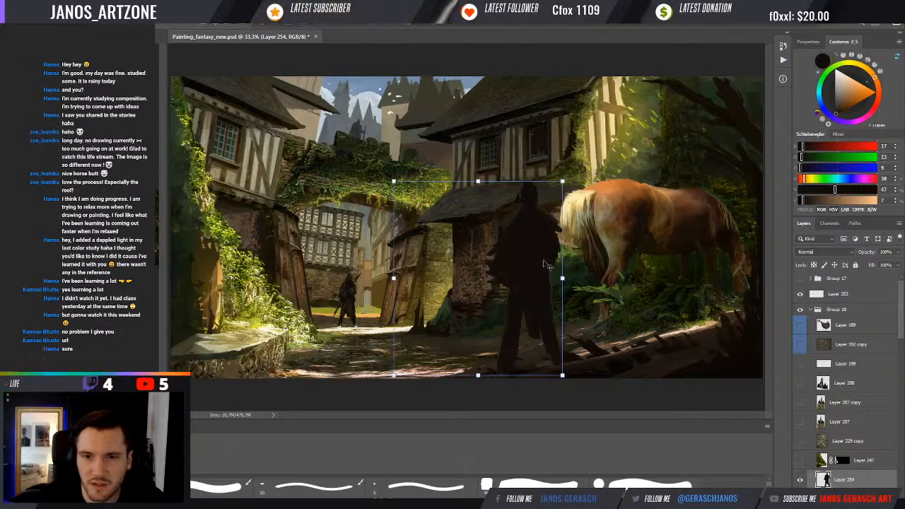
key("b")
key("v")
left_click_drag(537, 251, 537, 253)
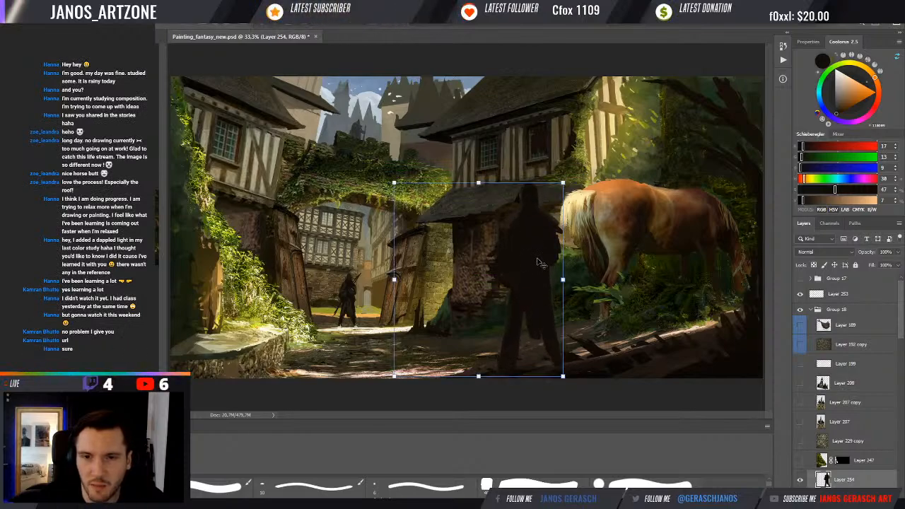
key("b")
left_click(528, 240, "alt")
mouse_move(523, 220)
left_mouse_down()
mouse_move(500, 234)
mouse_move(553, 228)
mouse_move(549, 244)
mouse_move(534, 248)
left_mouse_up()
key("v")
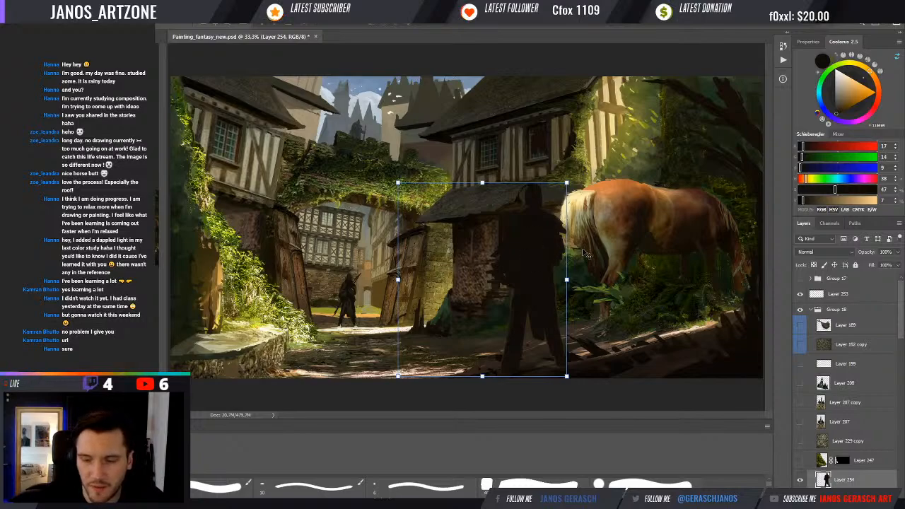
- Hide the figure silhouette layer and add a new empty layer above it
left_click(799, 480)
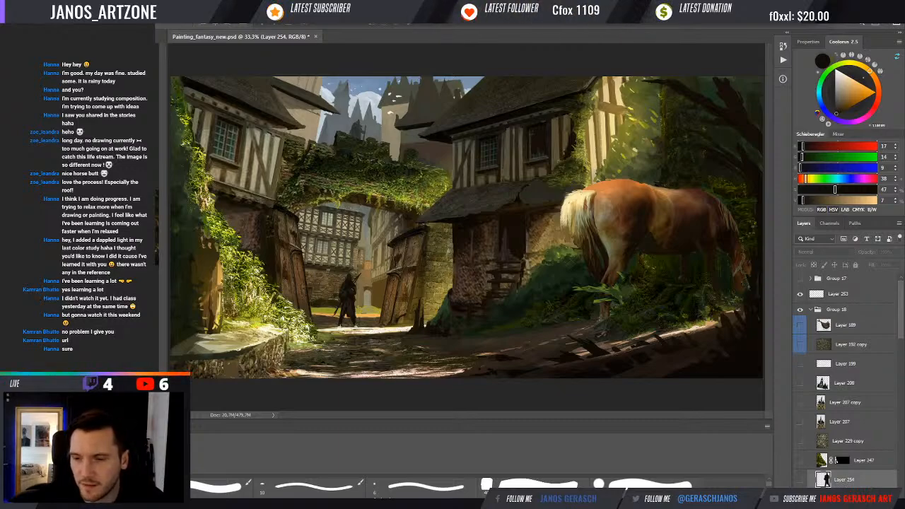
key("ctrl+alt+shift+n")
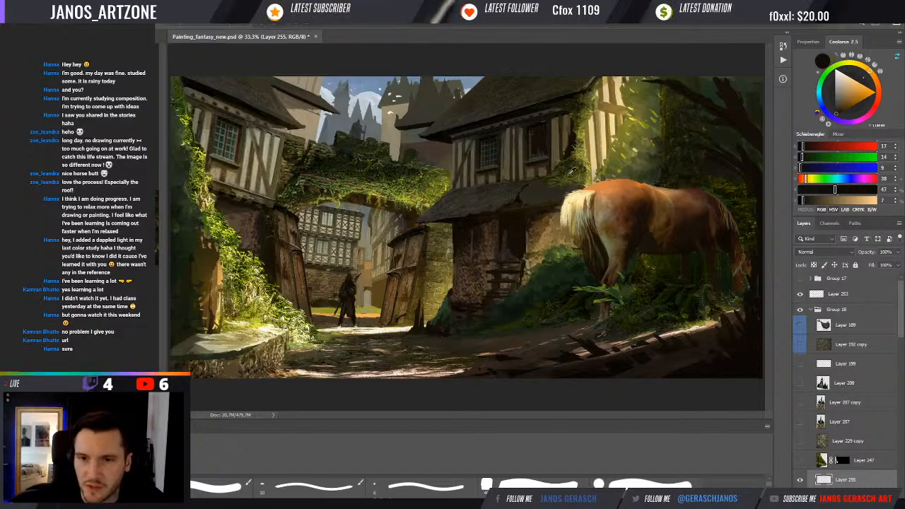
- Retouch the lean-to roof's edge on Layer 255 with sampled dark browns and greys, and sample olive greens from the foliage beside the house
left_click(549, 212, "alt")
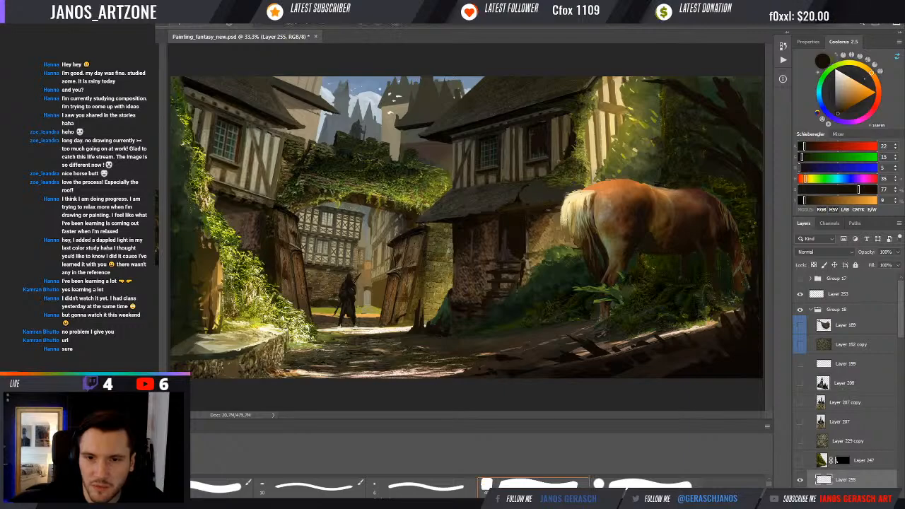
left_click(496, 206, "alt")
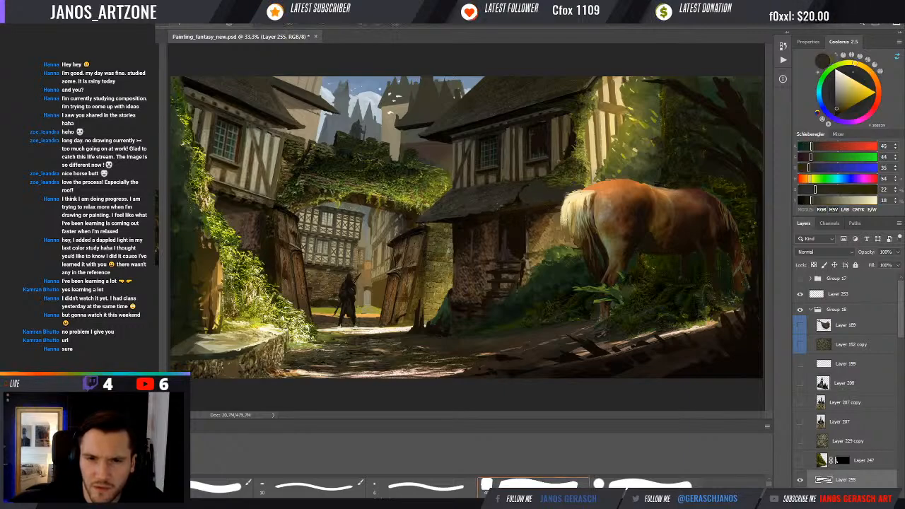
left_click(522, 205, "alt")
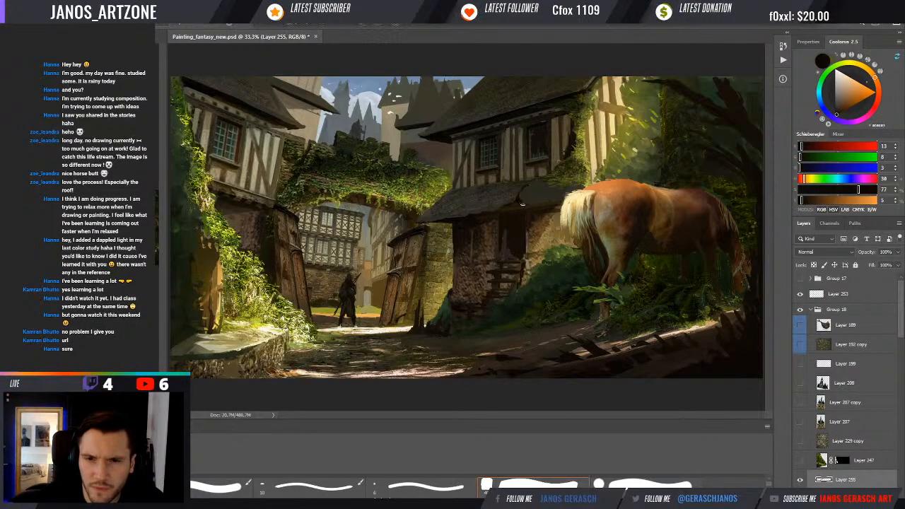
left_click(539, 201, "alt")
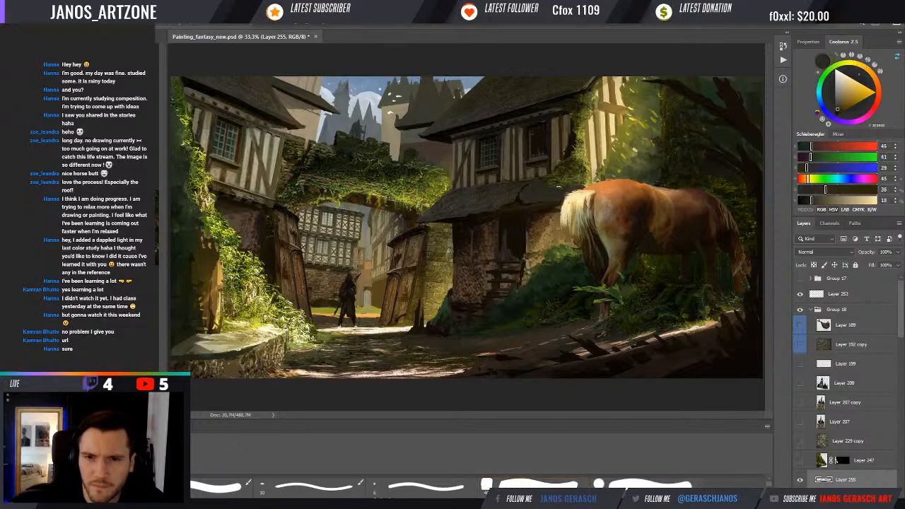
left_click(595, 162, "alt")
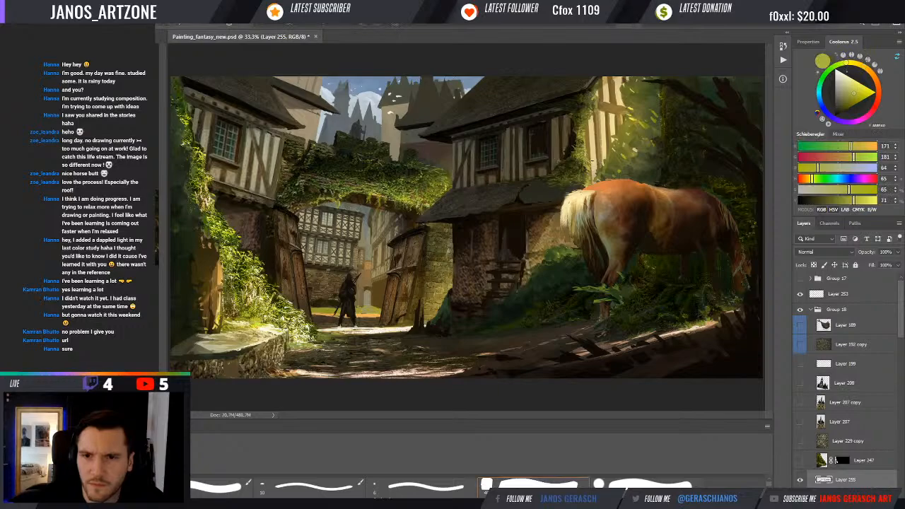
left_click(614, 151, "alt")
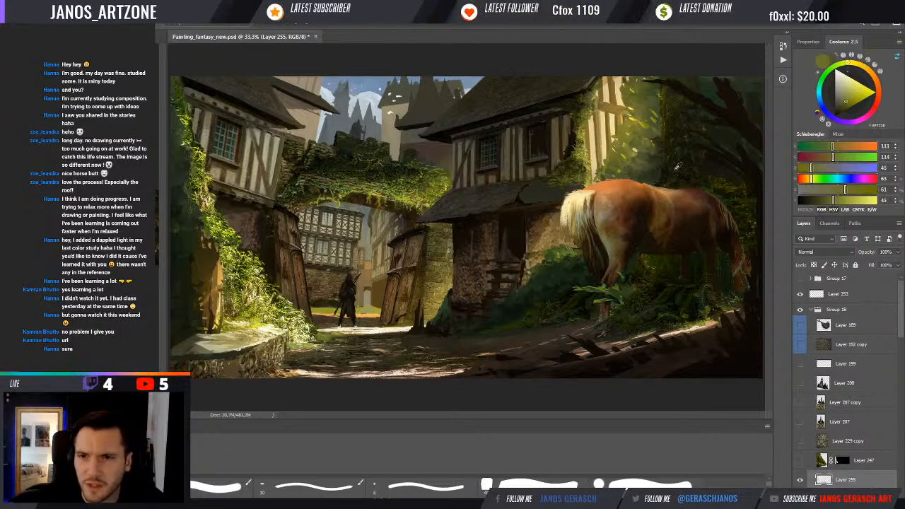
- Select the Ancient Forest (150) foliage layer, check what it covers by toggling its visibility, and duplicate it
key("v")
left_click(633, 346)
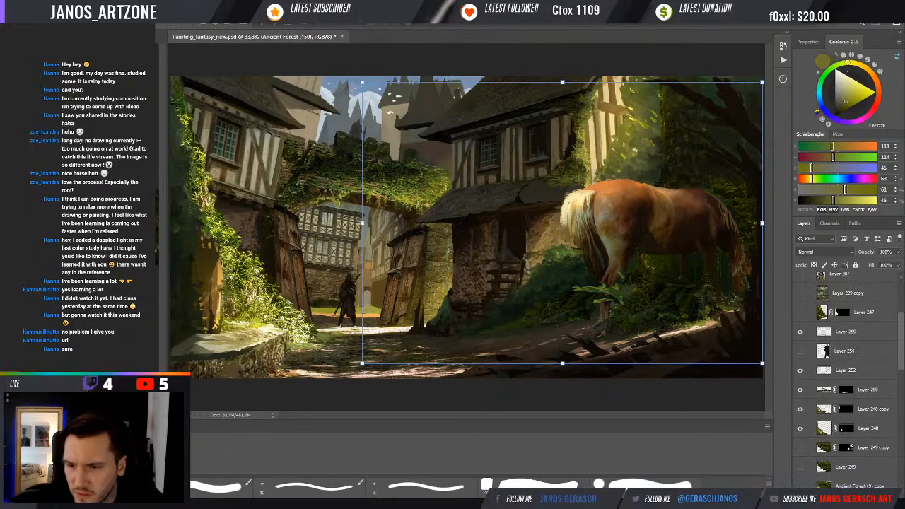
key("ctrl+comma")
key("ctrl+comma")
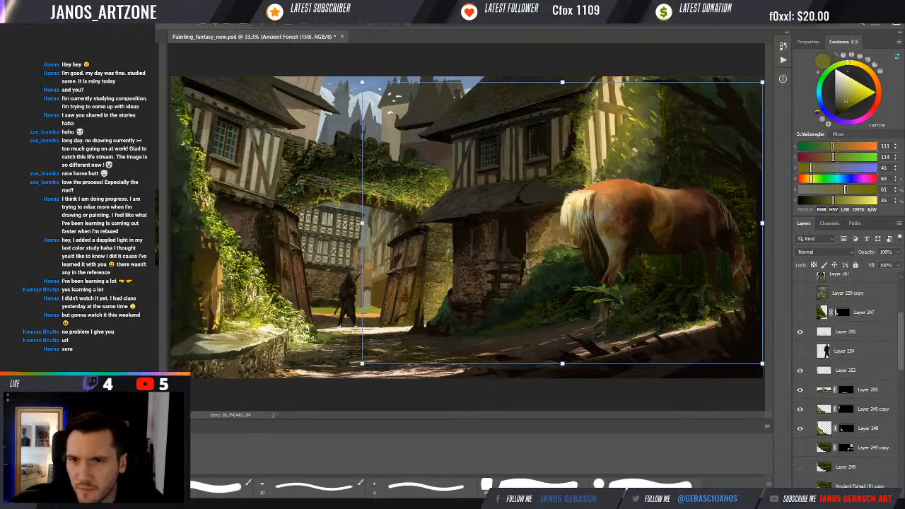
key("ctrl+comma")
key("ctrl+comma")
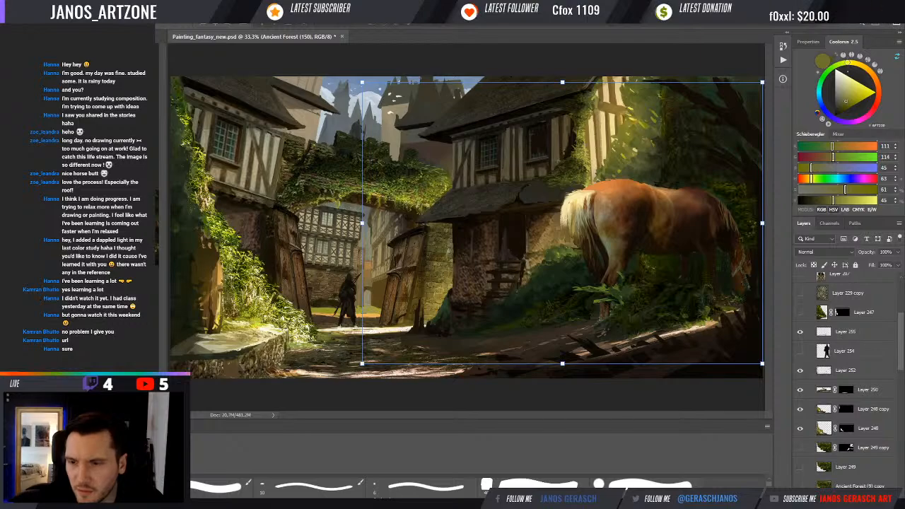
key("ctrl+backslash")
key("b")
key("x")
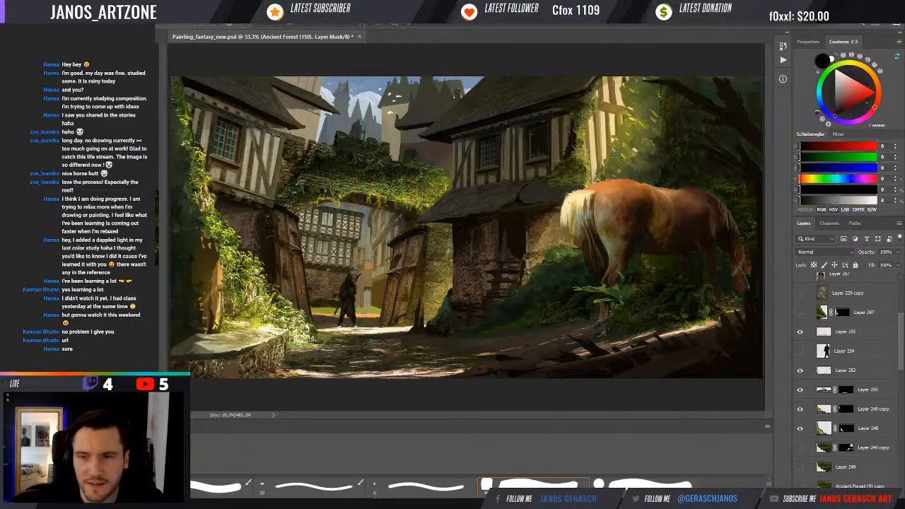
key("ctrl+t")
key("ctrl+2")
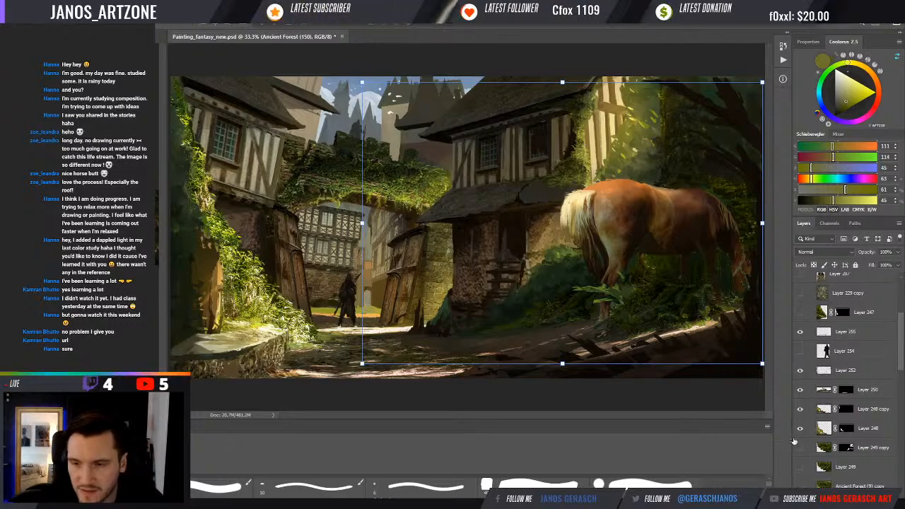
key("ctrl+j")
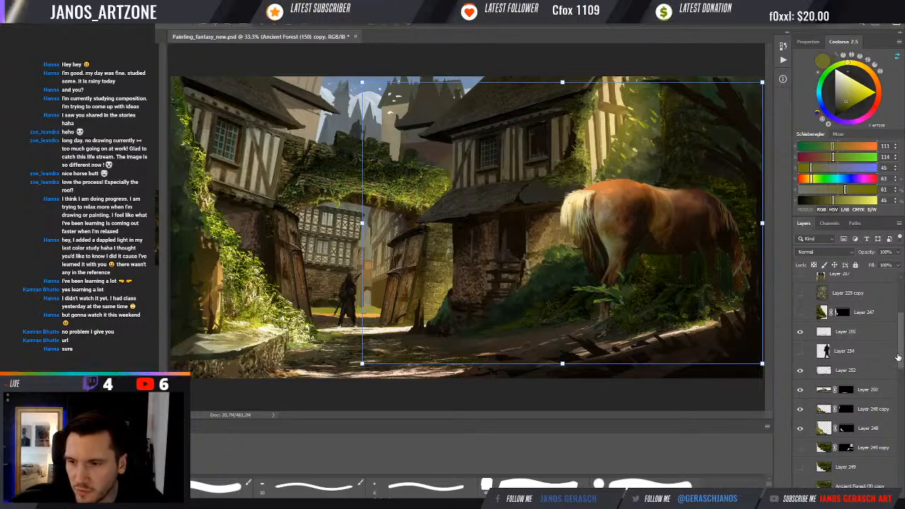
- Move the copied foliage layer above Layer 255 in the stack and shift its image up and left over the horse and house wall
scroll(863, 410, "down", 3)
left_click_drag(858, 441, 858, 461)
left_click_drag(661, 253, 643, 245)
left_click_drag(856, 437, 849, 414)
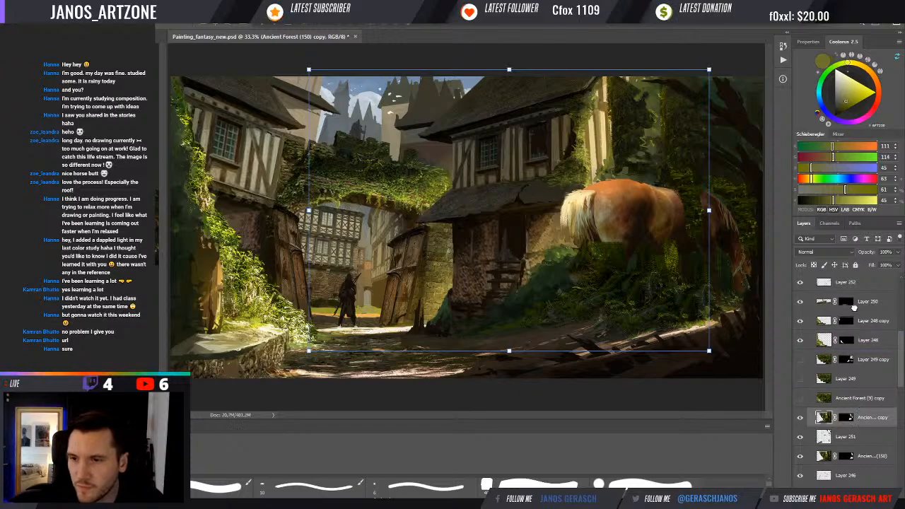
left_click_drag(854, 307, 858, 351)
mouse_move(622, 168)
left_mouse_down()
mouse_move(579, 150)
mouse_move(608, 164)
mouse_move(605, 154)
mouse_move(614, 155)
left_mouse_up()
- Skew the copied foliage so its upper edge leans right, and nudge it slightly upward with a free transform
key("ctrl+t")
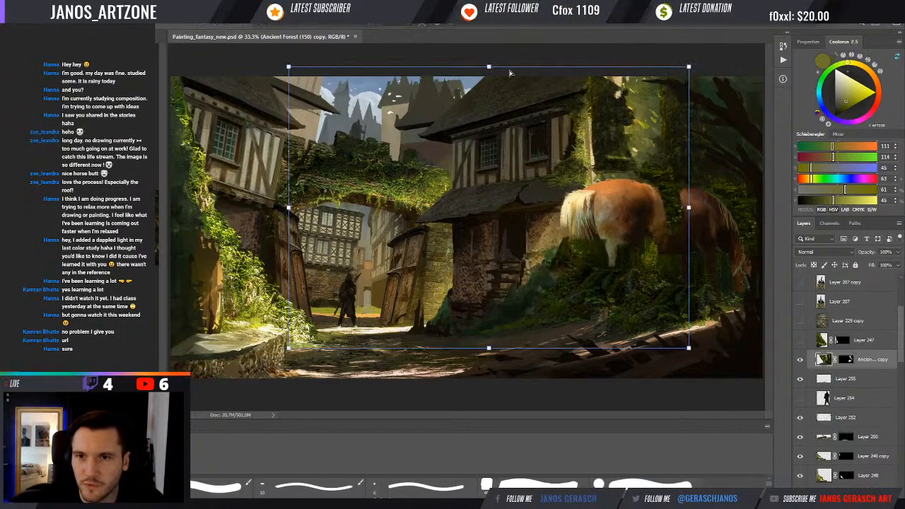
left_click_drag(505, 69, 526, 77)
mouse_move(632, 198)
left_mouse_down()
mouse_move(626, 176)
mouse_move(622, 190)
left_mouse_up()
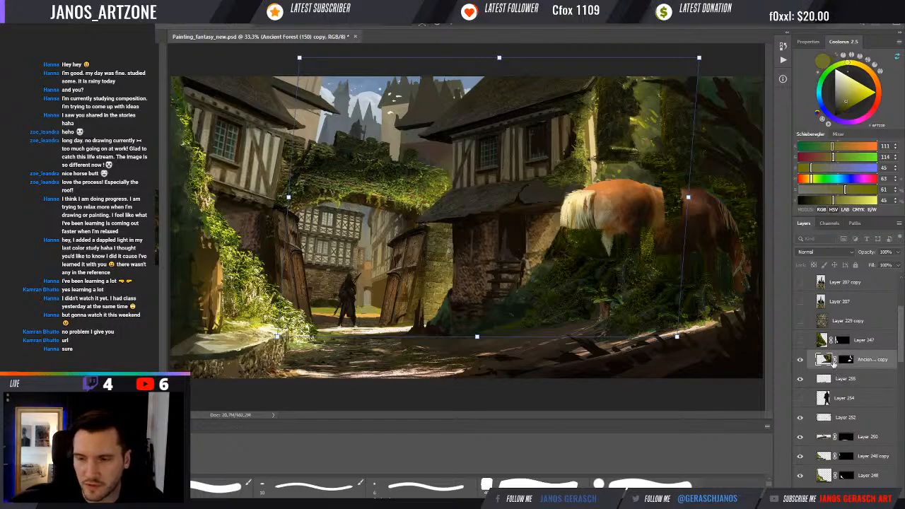
key("Return")
- Paint the copied layer's mask black with an enlarged brush to hide the foliage over the house and horse, checking with the layer toggled off and on
left_click(853, 359)
key("b")
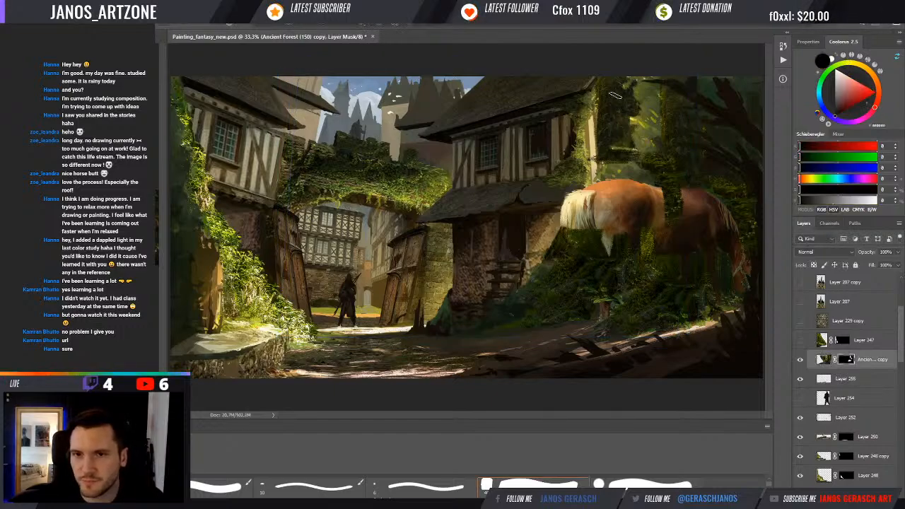
key("bracketright")
key("bracketright")
key("bracketright")
left_click_drag(603, 86, 601, 159)
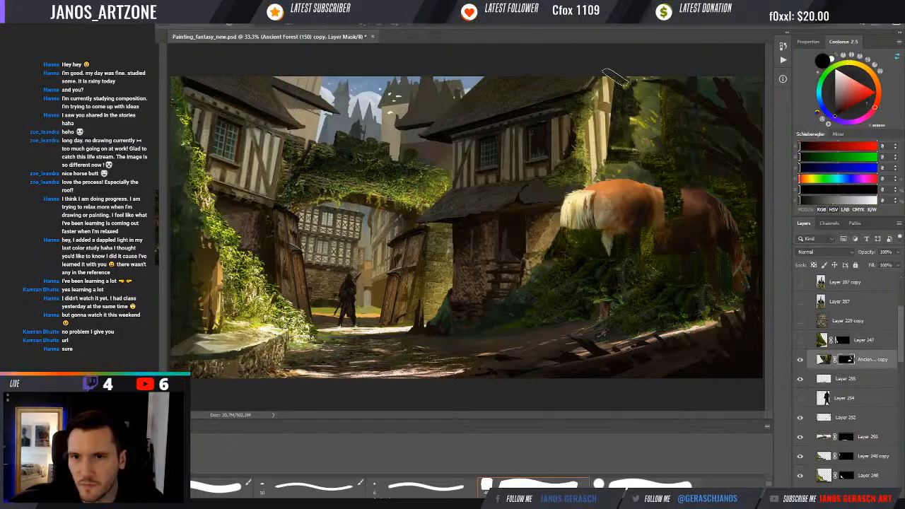
left_click_drag(615, 78, 614, 159)
mouse_move(629, 66)
left_mouse_down()
mouse_move(665, 119)
mouse_move(674, 166)
mouse_move(693, 197)
mouse_move(656, 281)
mouse_move(636, 197)
mouse_move(636, 218)
mouse_move(617, 210)
mouse_move(591, 220)
mouse_move(539, 284)
mouse_move(543, 245)
mouse_move(551, 266)
left_mouse_up()
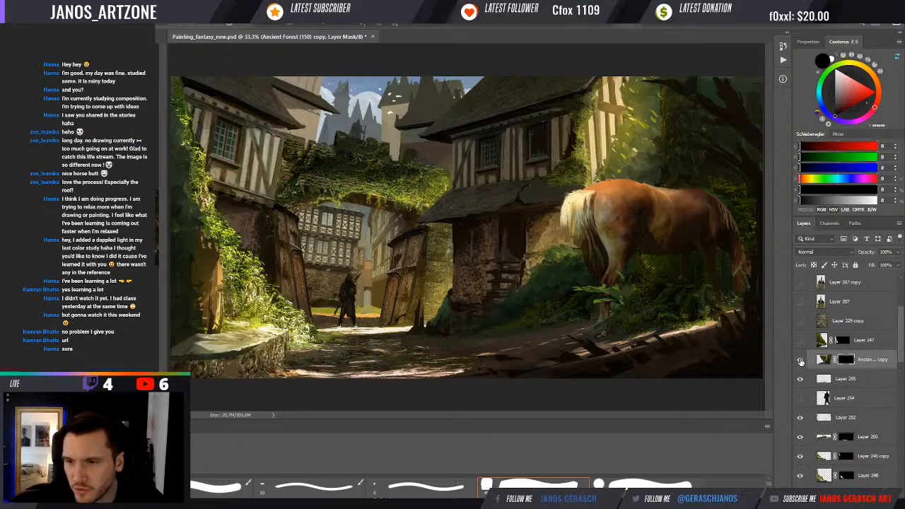
left_click(801, 362)
left_click(803, 362)
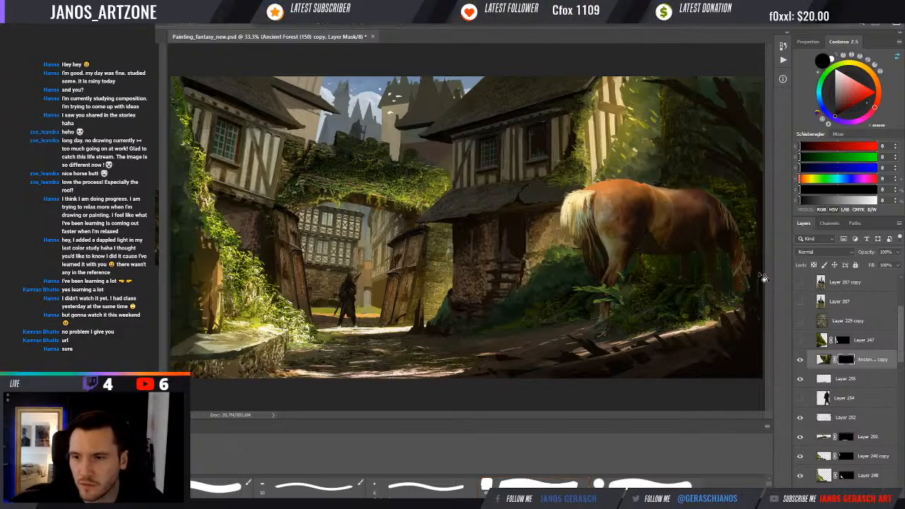
- Reveal the copied foliage between the timbered wall and the horse's back by painting its mask alternately with white and black
key("x")
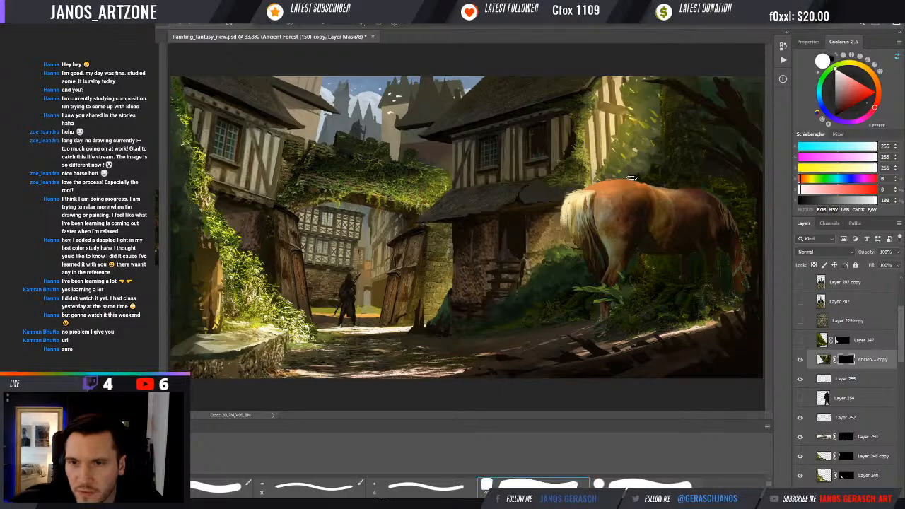
key("x")
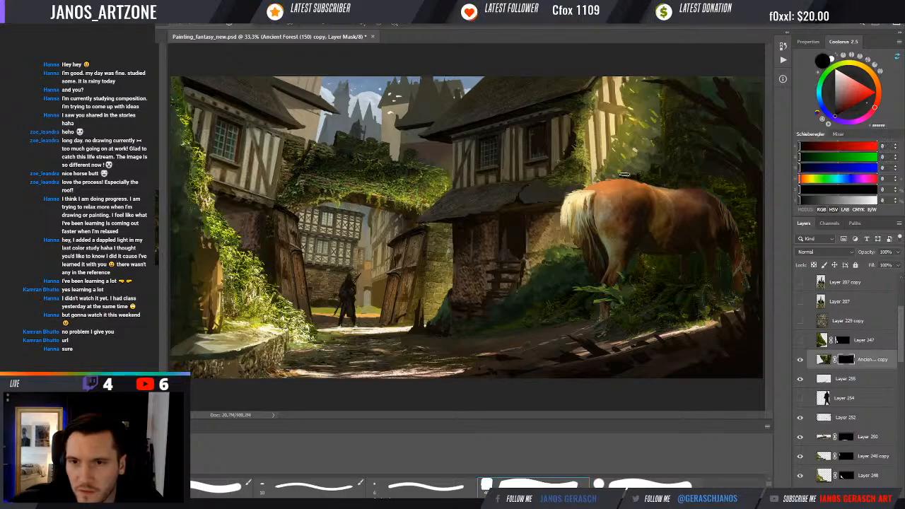
key("x")
key("x")
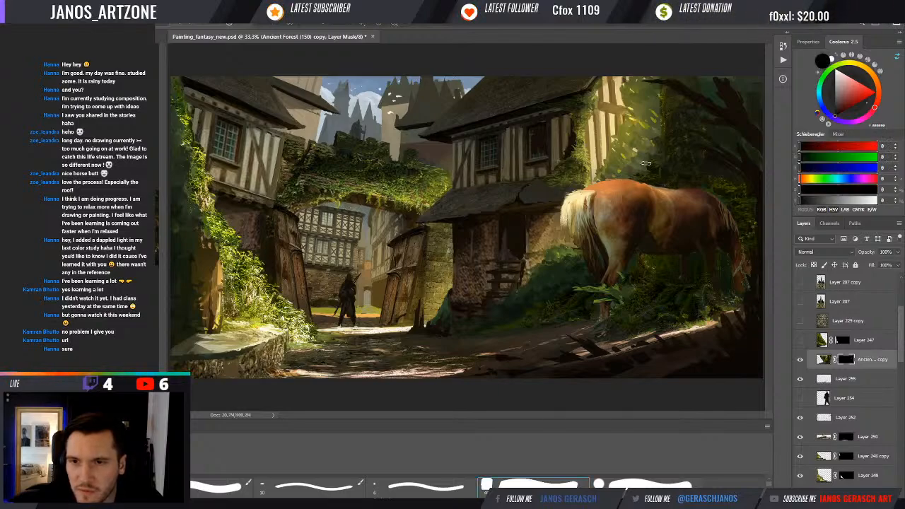
key("x")
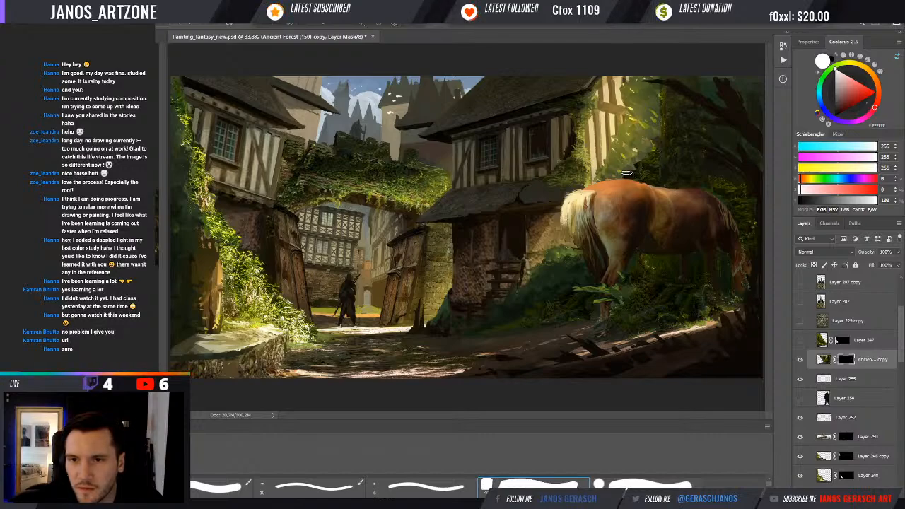
key("x")
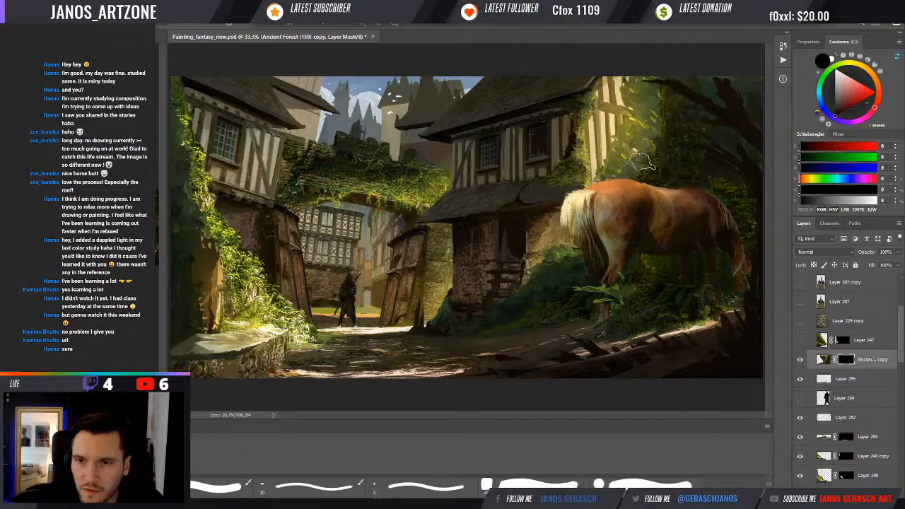
key("x")
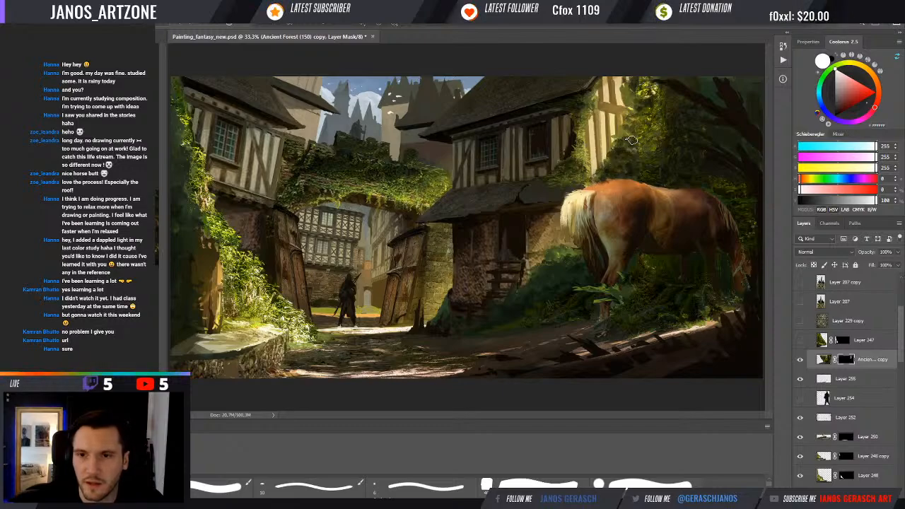
key("x")
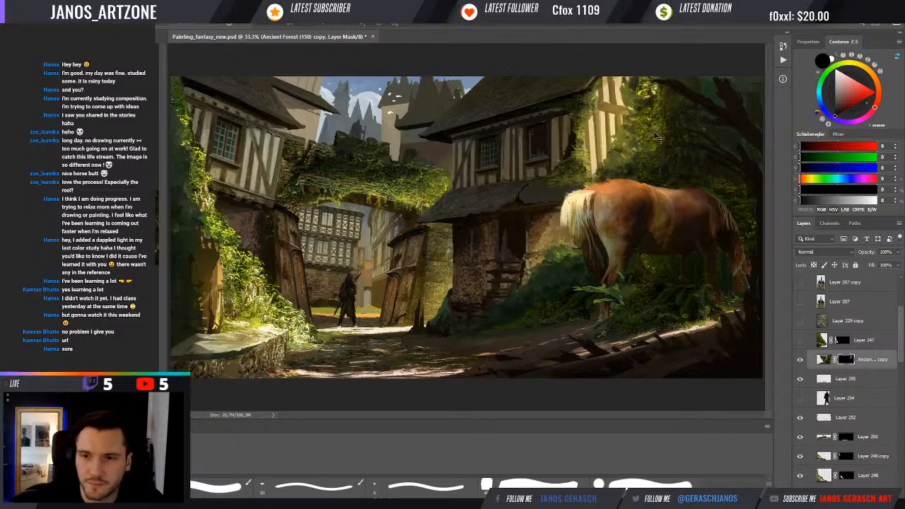
- Compare the whole painting with and without the copied foliage layer
key("ctrl+minus")
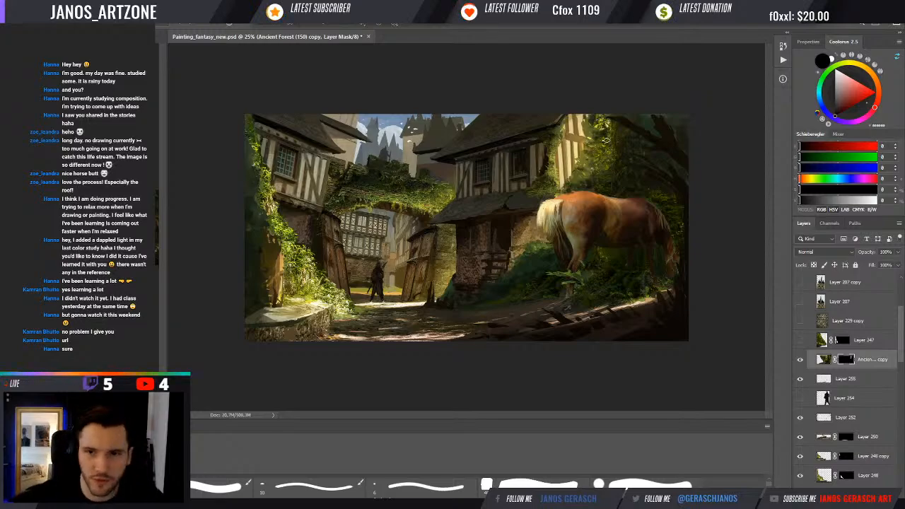
left_click(803, 361)
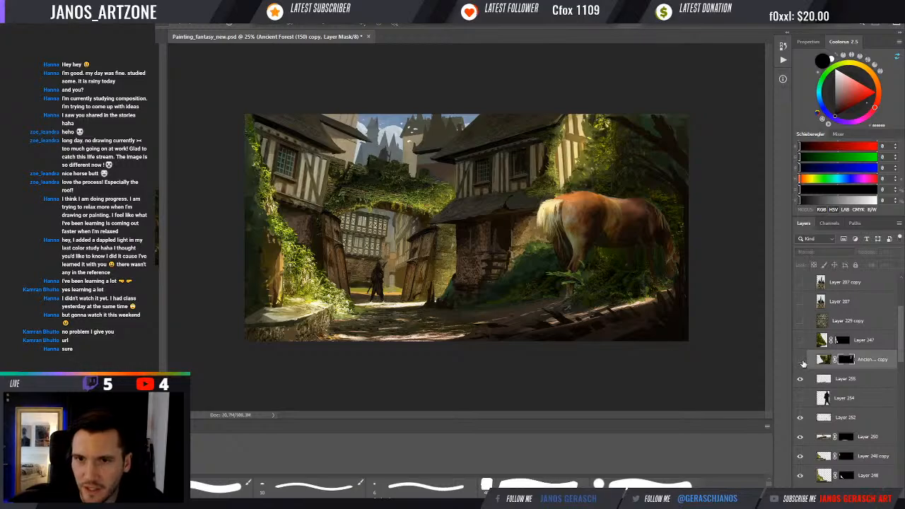
left_click(802, 362)
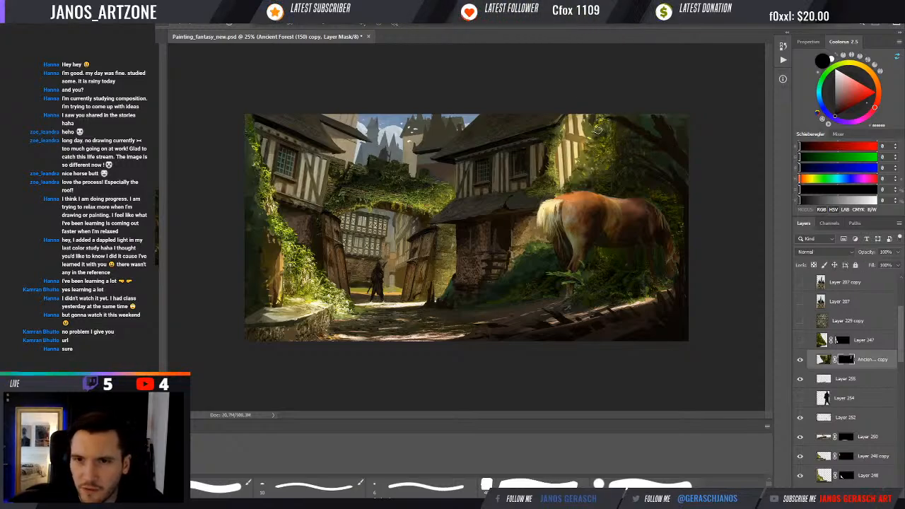
key("x")
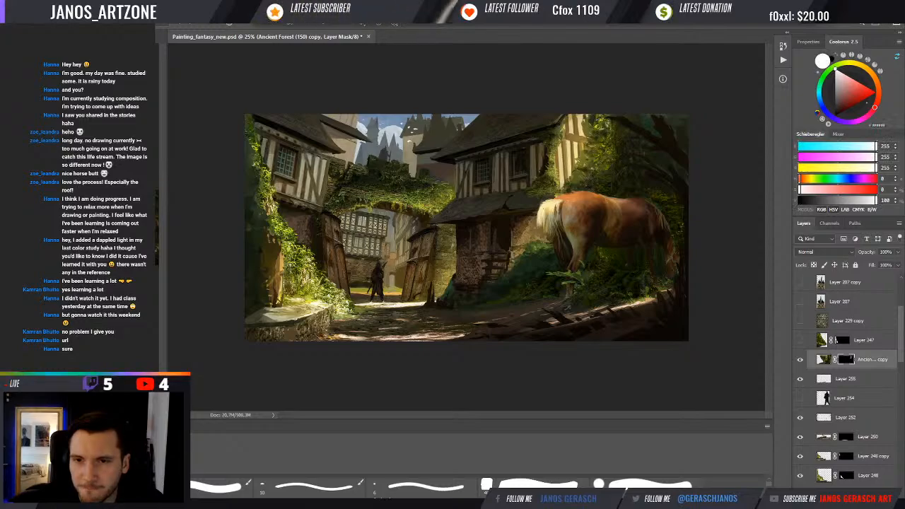
left_click(799, 360)
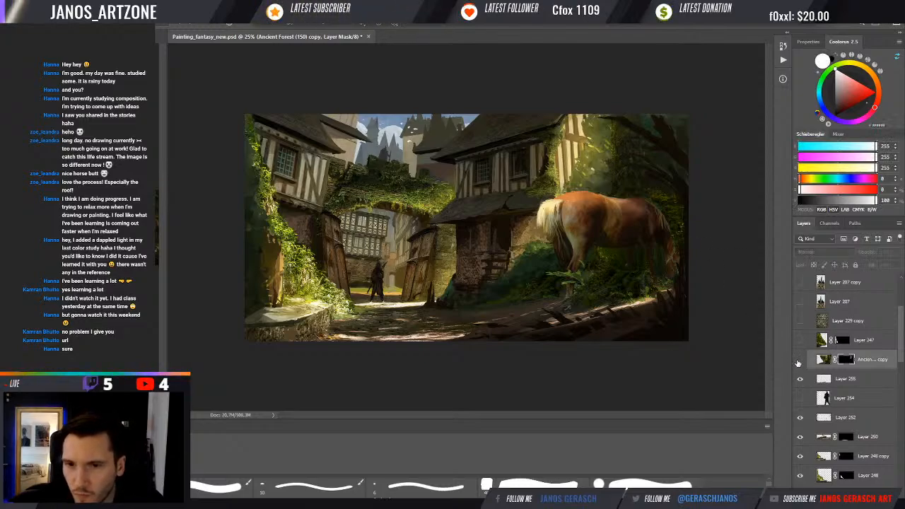
- Refine the copied foliage's mask edges above the horse's rump and beside the timbered wall with white and black strokes
left_click(635, 145)
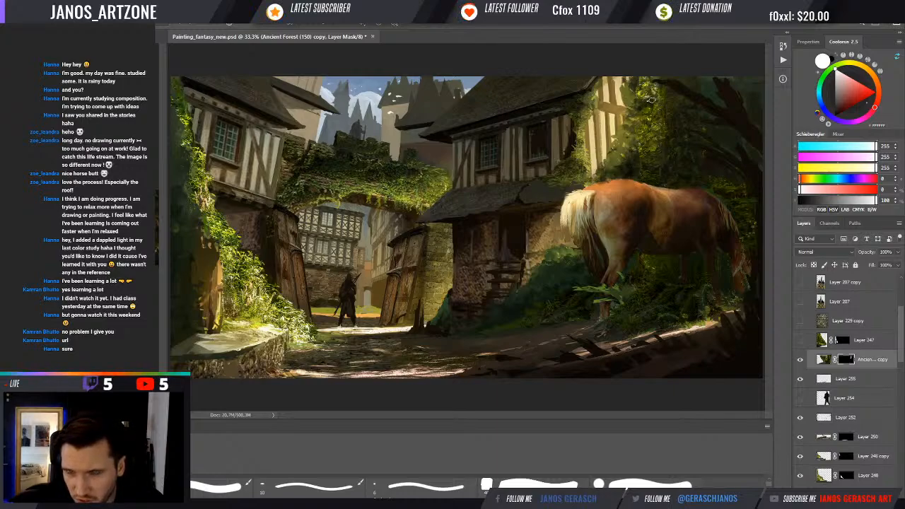
key("x")
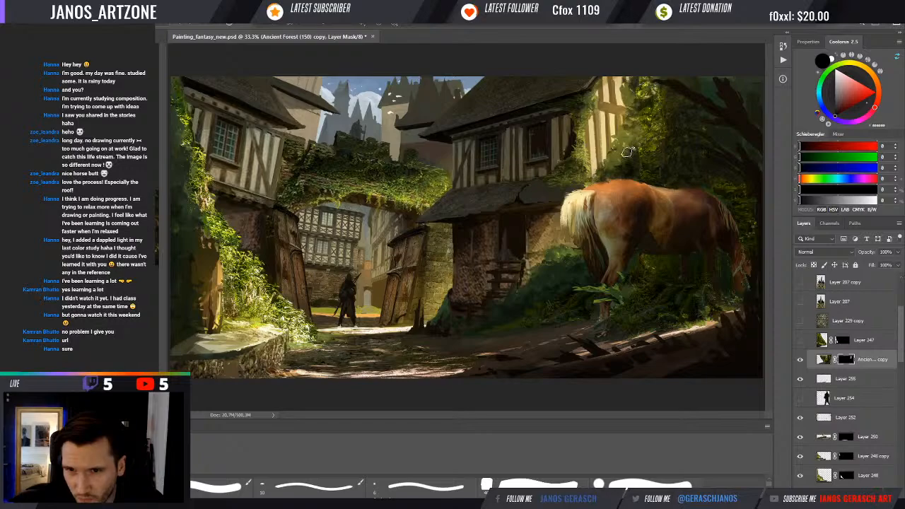
key("x")
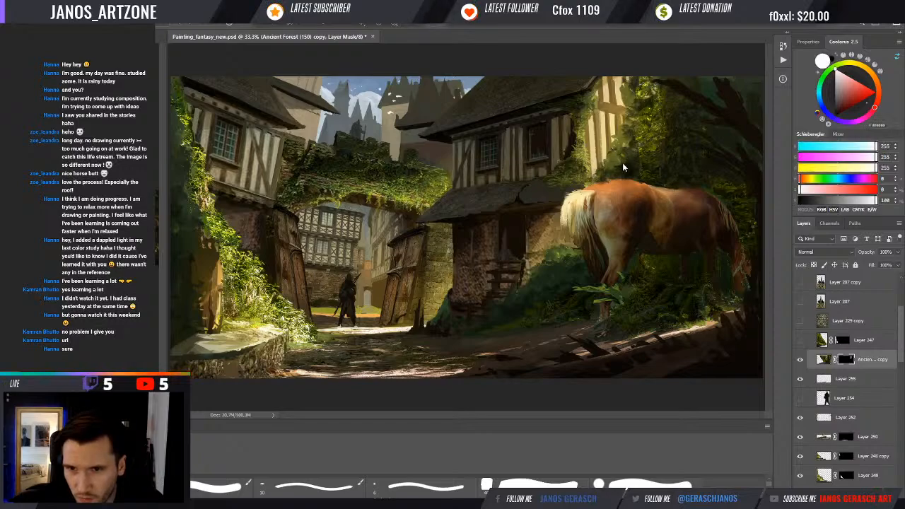
key("x")
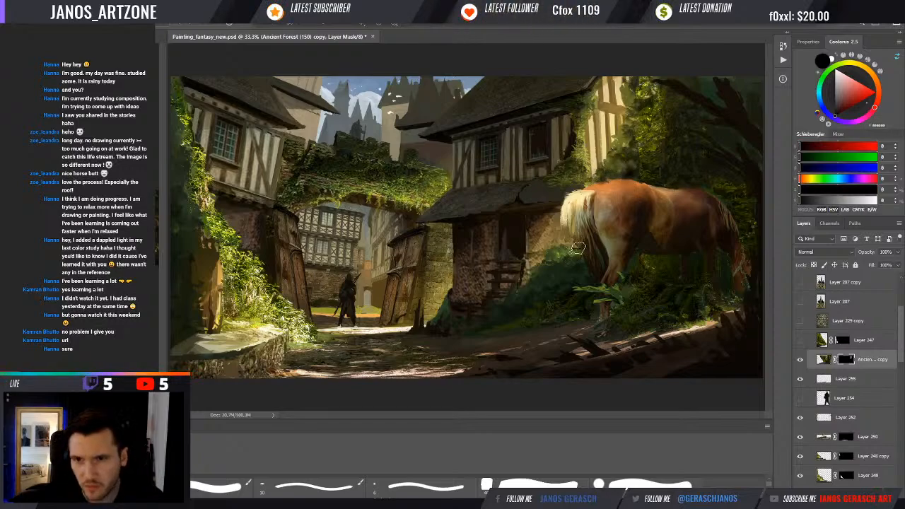
- Blend the copied foliage between the timbered wall and the dark trees above the horse's back with white and black mask strokes
key("x")
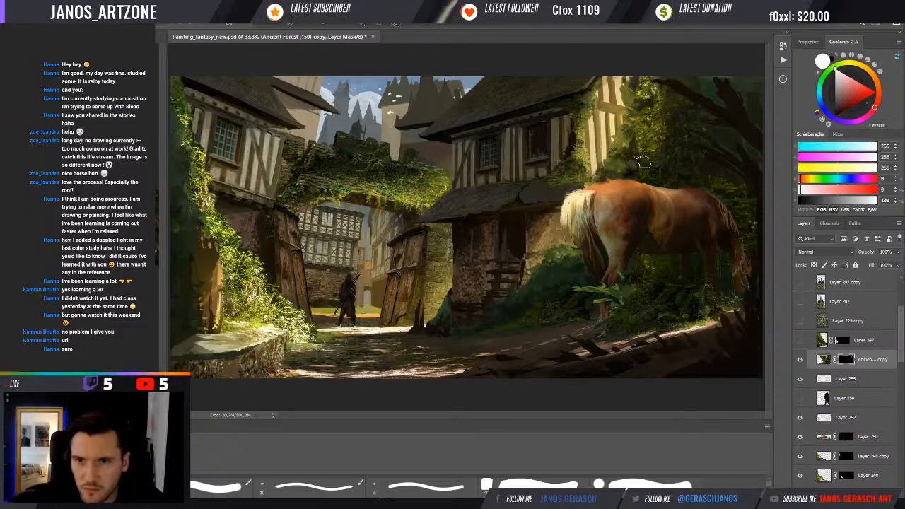
key("x")
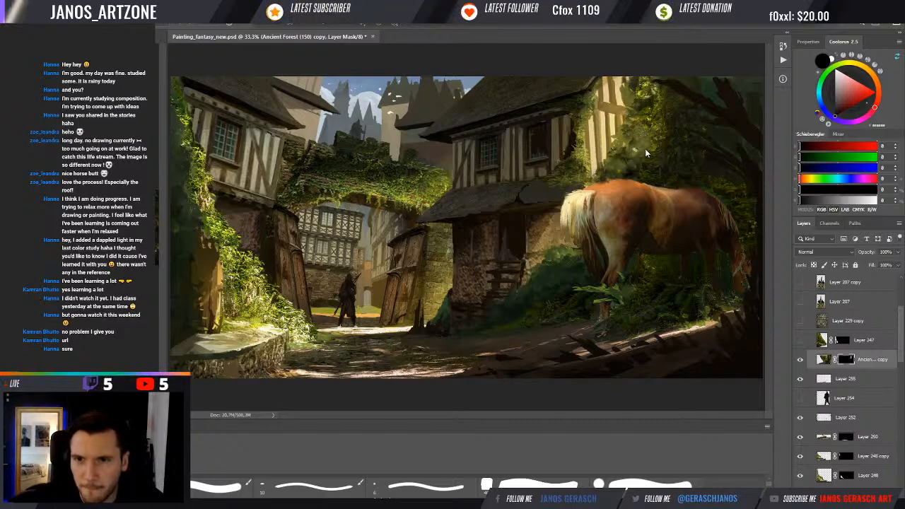
key("x")
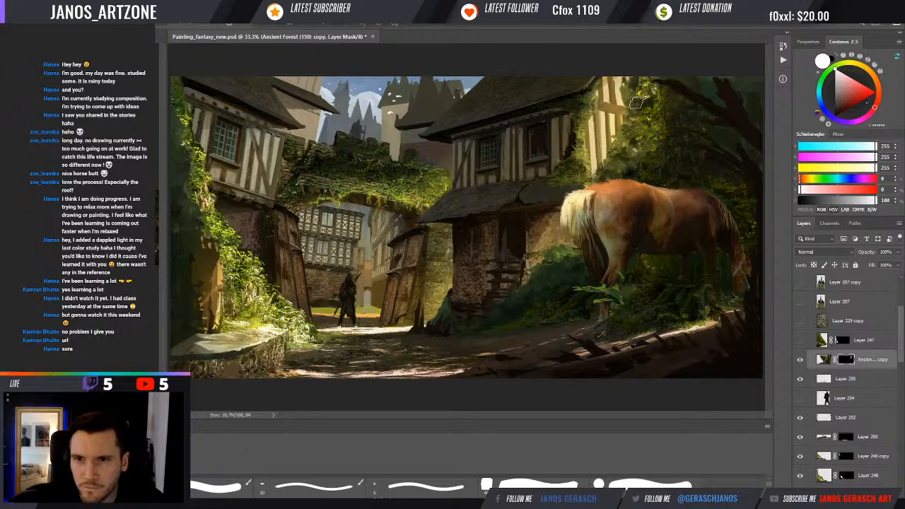
key("ctrl+t")
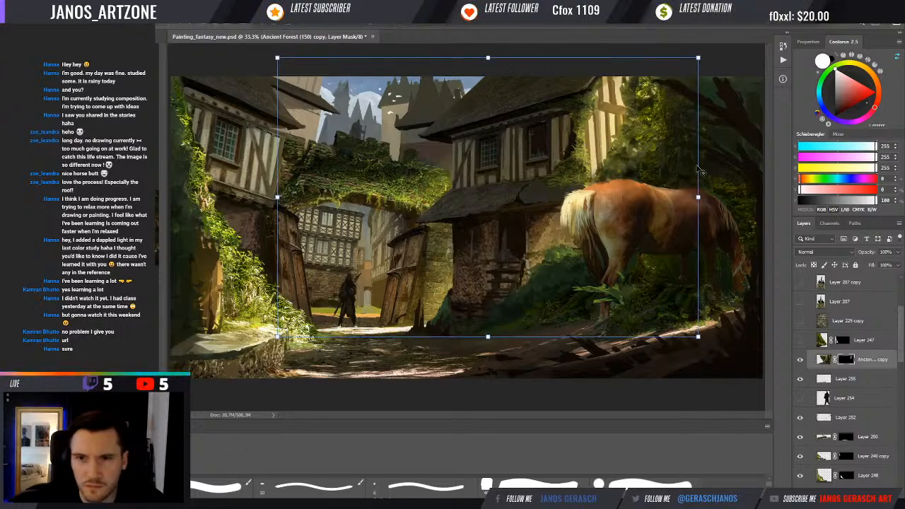
key("ctrl+minus")
key("Return")
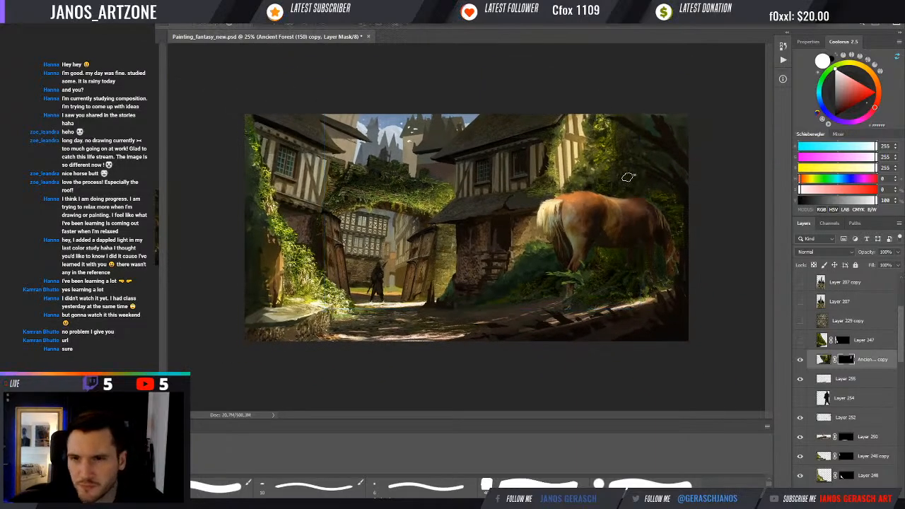
- Touch up the Ancient Forest (150) layer's mask around the dark branches above the horse, alternating black and white
left_click(847, 476)
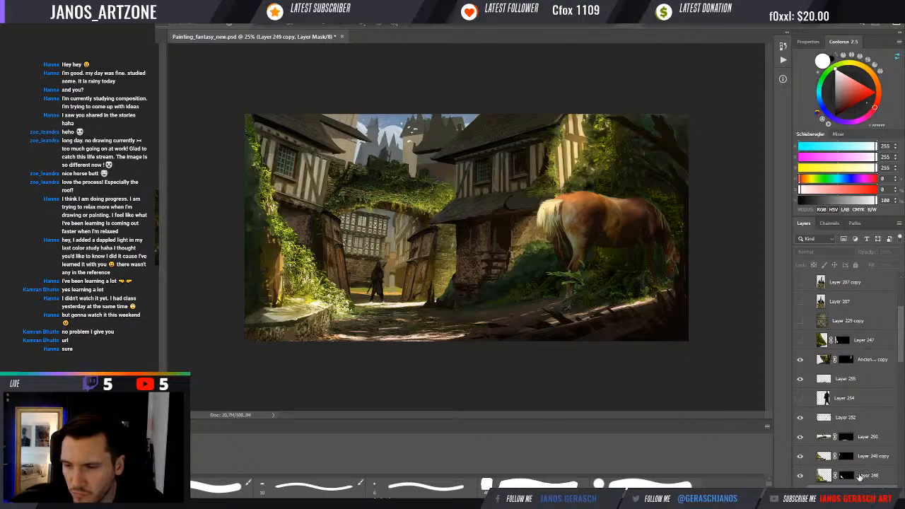
left_click_drag(899, 356, 900, 376)
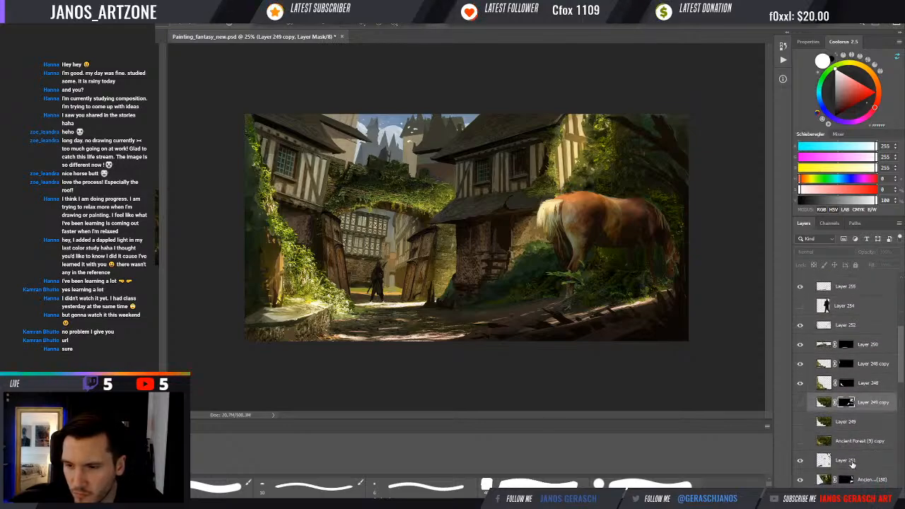
left_click(849, 480)
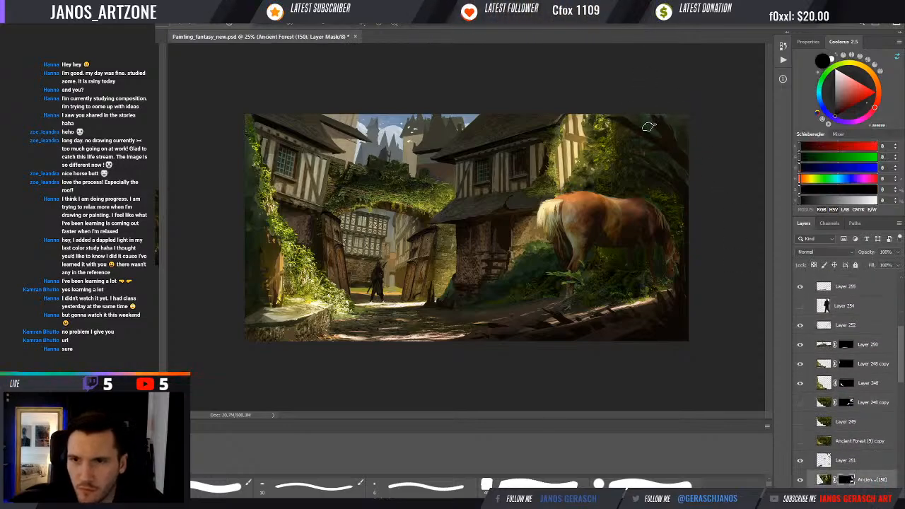
key("x")
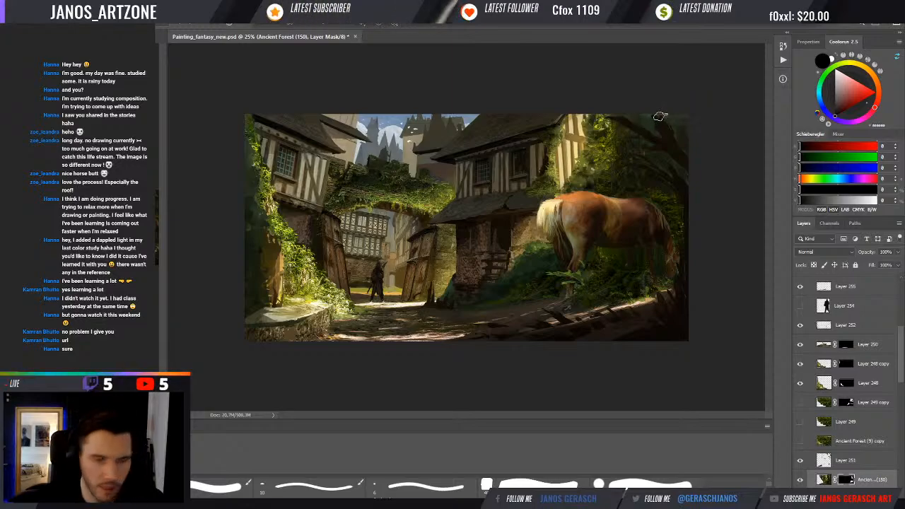
key("x")
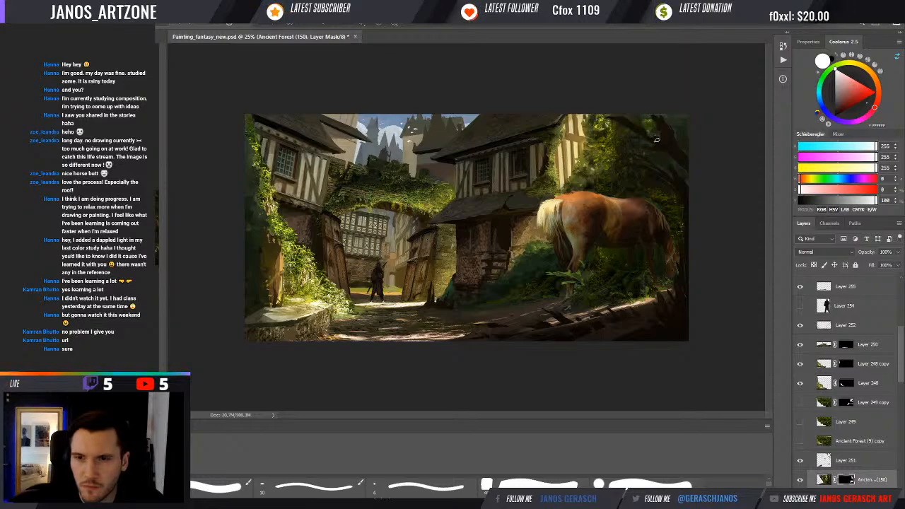
key("x")
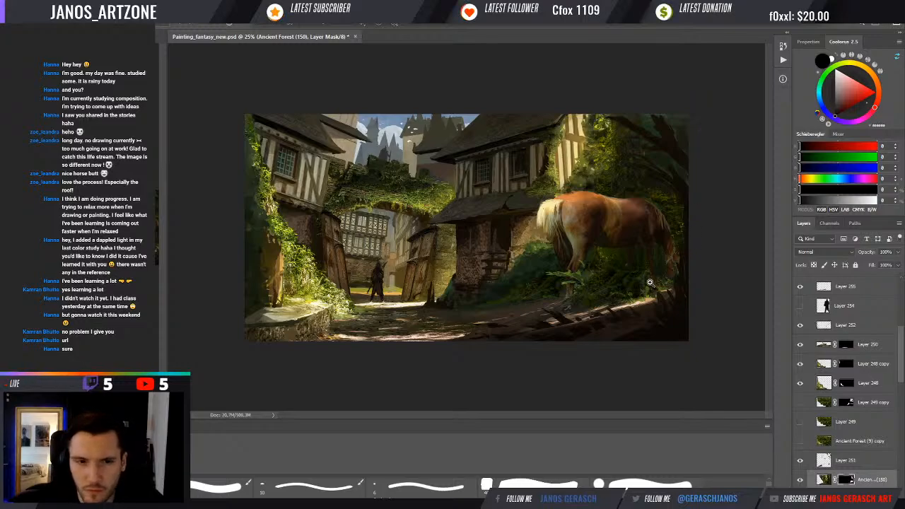
- Show the Ancient Forest (9) copy photo layer and shift it right and slightly upward toward the bushes by the horse
key("ctrl+plus")
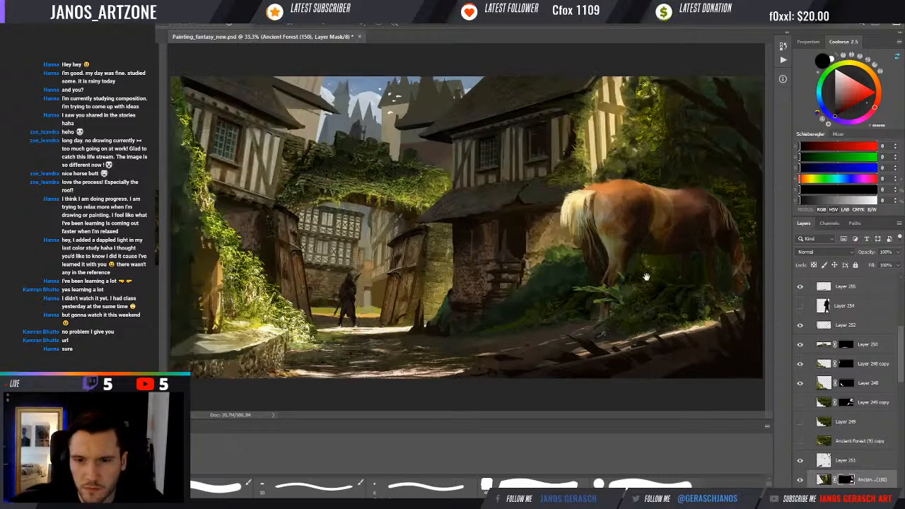
left_click(801, 441)
left_click(800, 441)
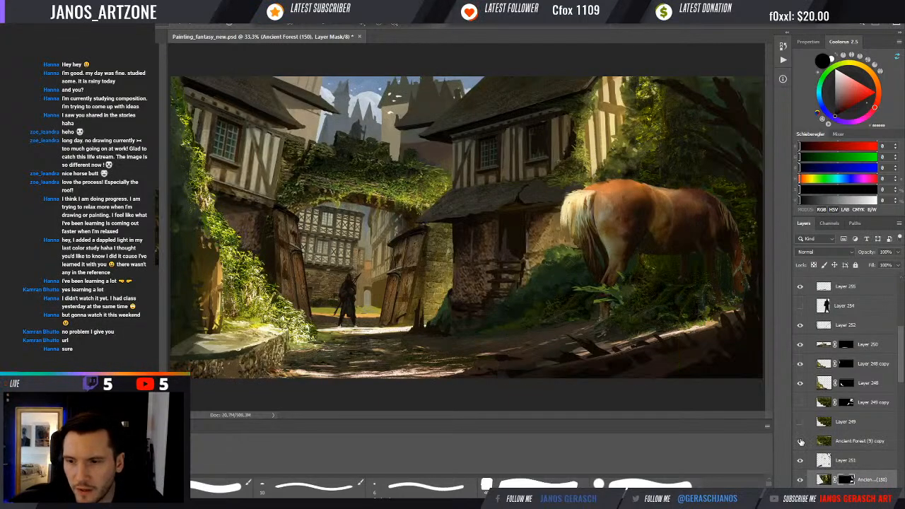
left_click(800, 441)
left_click(836, 440)
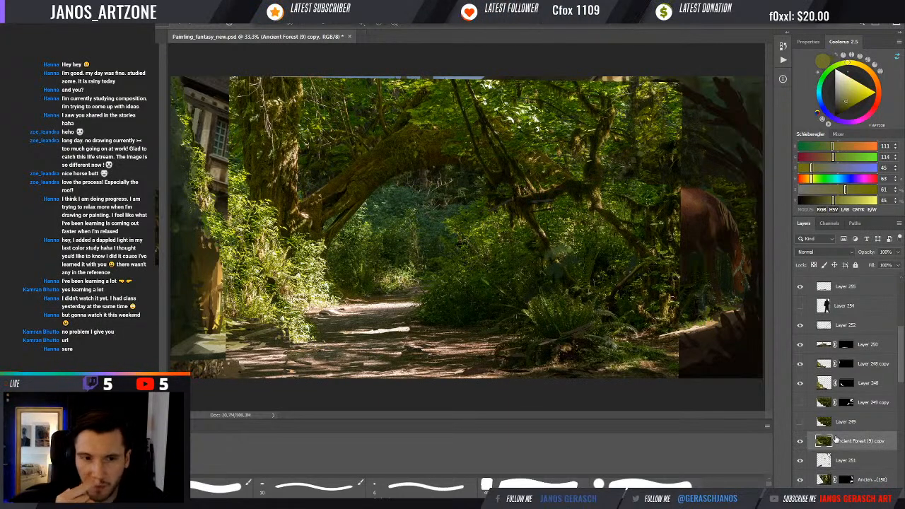
key("ctrl+t")
left_click_drag(396, 312, 426, 310)
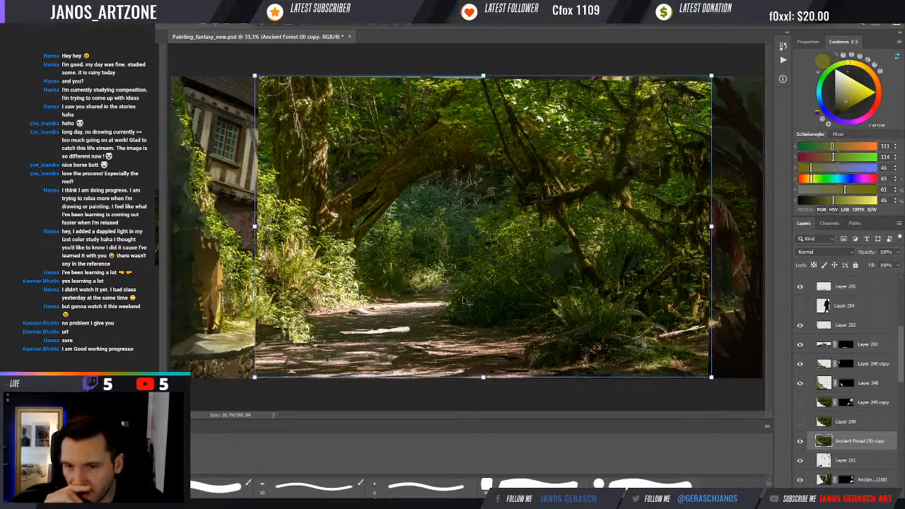
left_click_drag(454, 327, 456, 323)
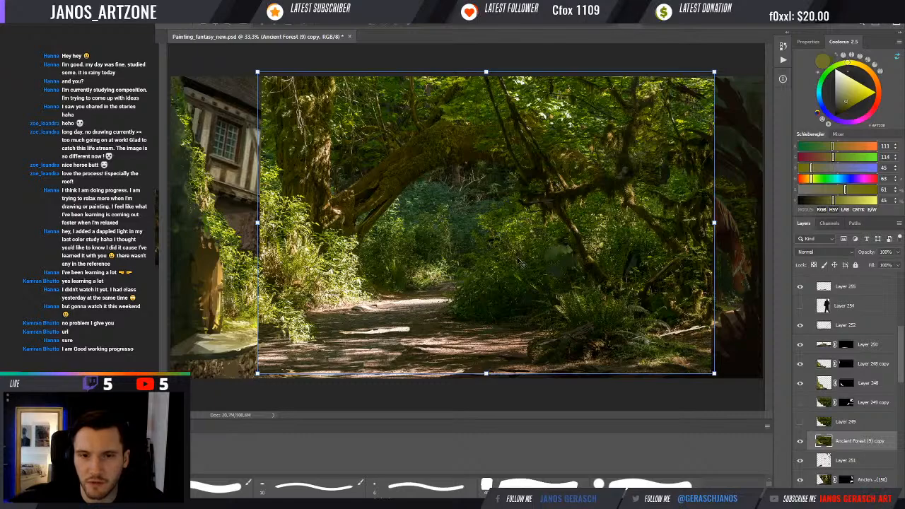
left_click_drag(519, 262, 541, 257)
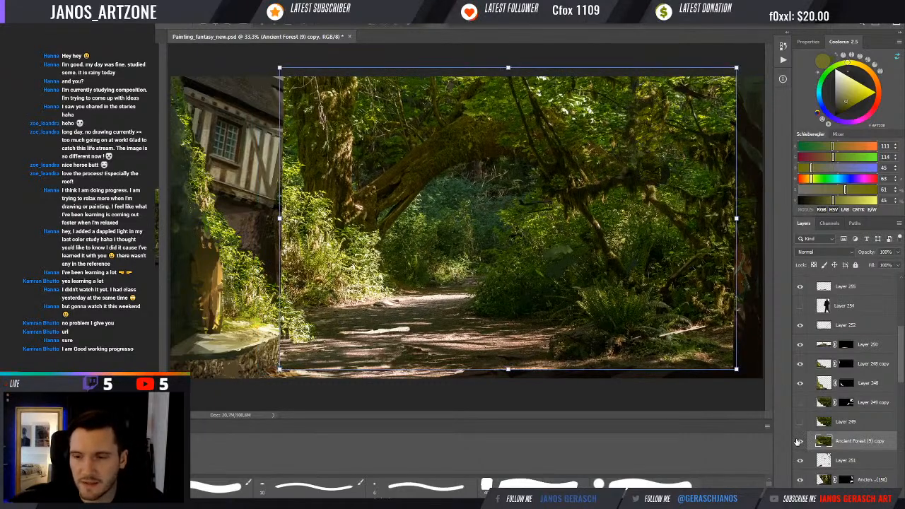
- Compare the forest photo's placement with the painting beneath, then scale the photo down slightly and lower it over the house and horse
left_click(800, 441)
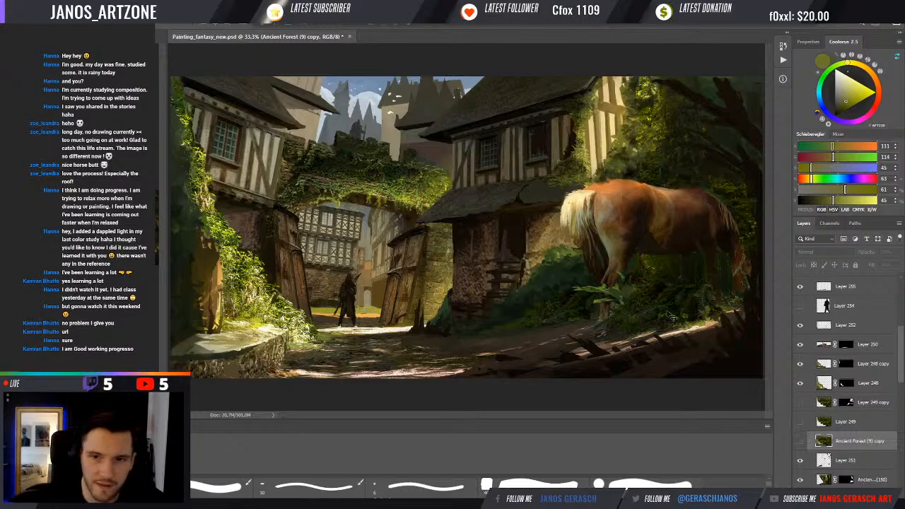
left_click(799, 441)
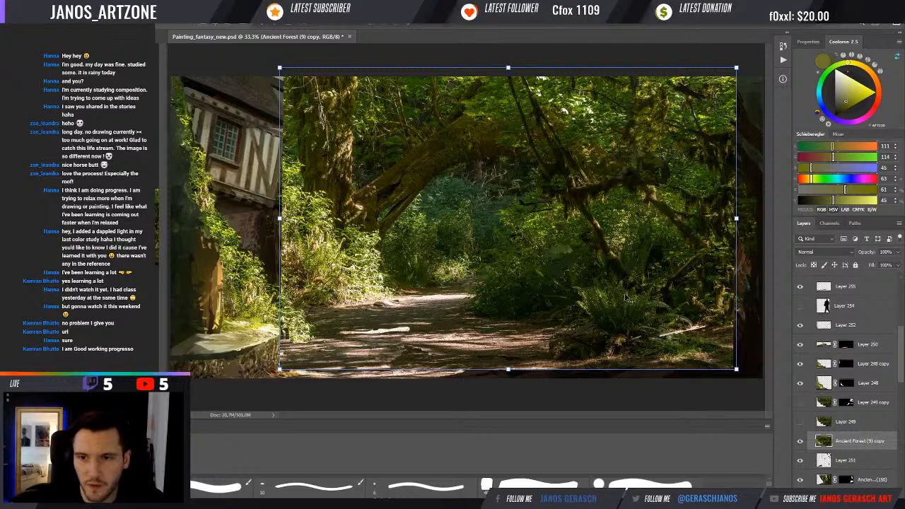
mouse_move(590, 289)
left_mouse_down()
mouse_move(618, 250)
mouse_move(646, 252)
mouse_move(614, 229)
mouse_move(605, 317)
left_mouse_up()
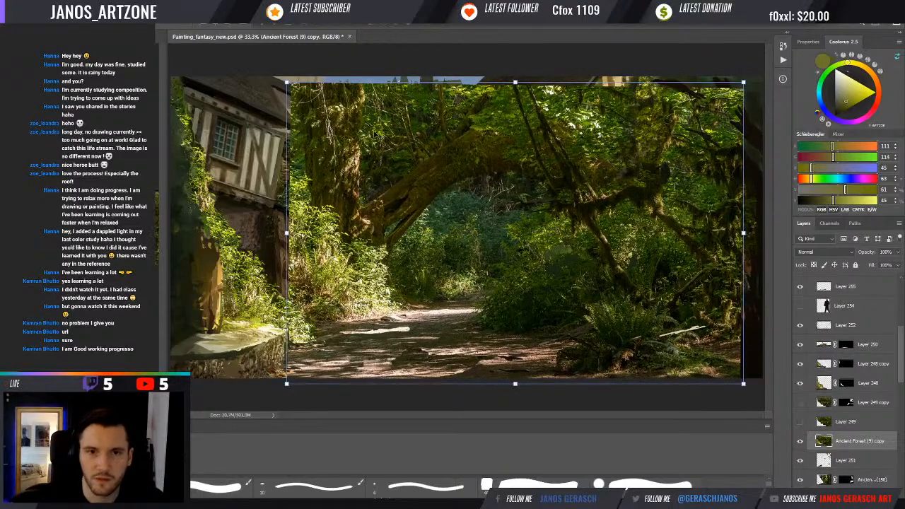
left_click_drag(292, 83, 360, 106)
left_click_drag(610, 312, 601, 330)
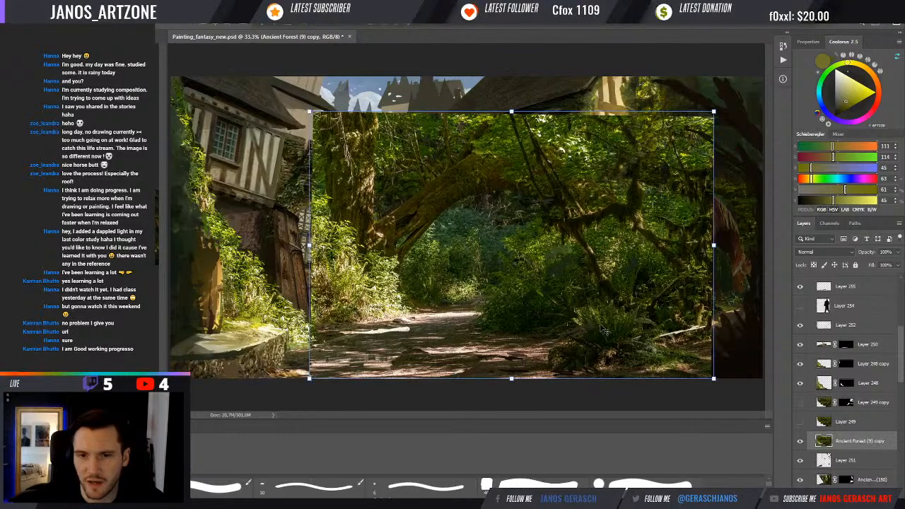
- Duplicate the repositioned forest photo layer, hide the original, and give the duplicate a fully black layer mask
key("ctrl+j")
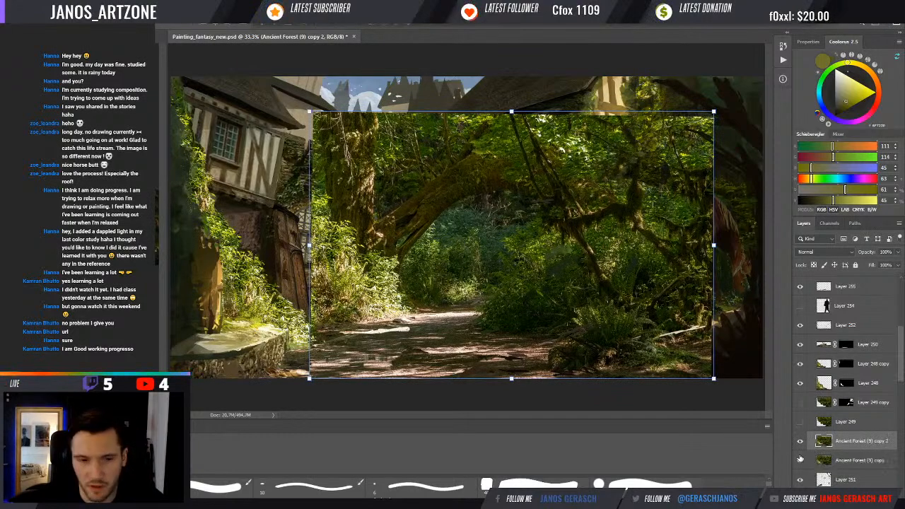
left_click(836, 494)
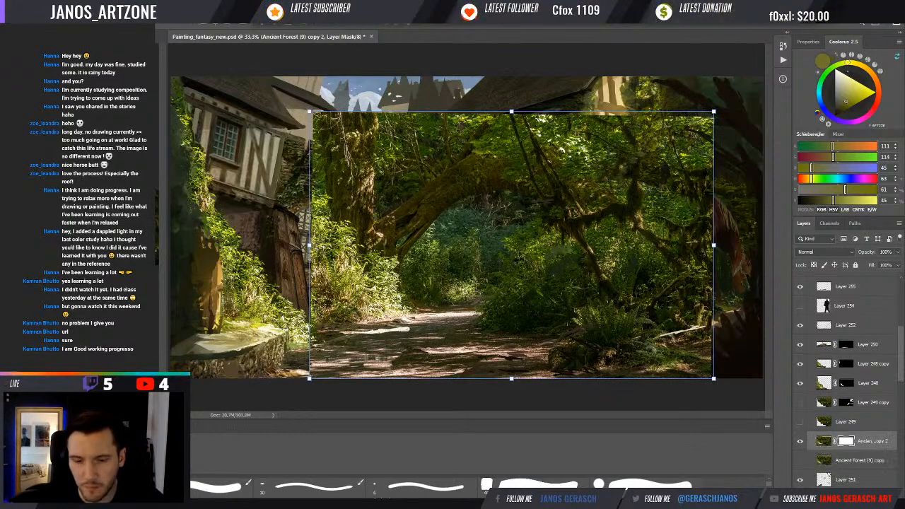
key("ctrl+i")
key("d")
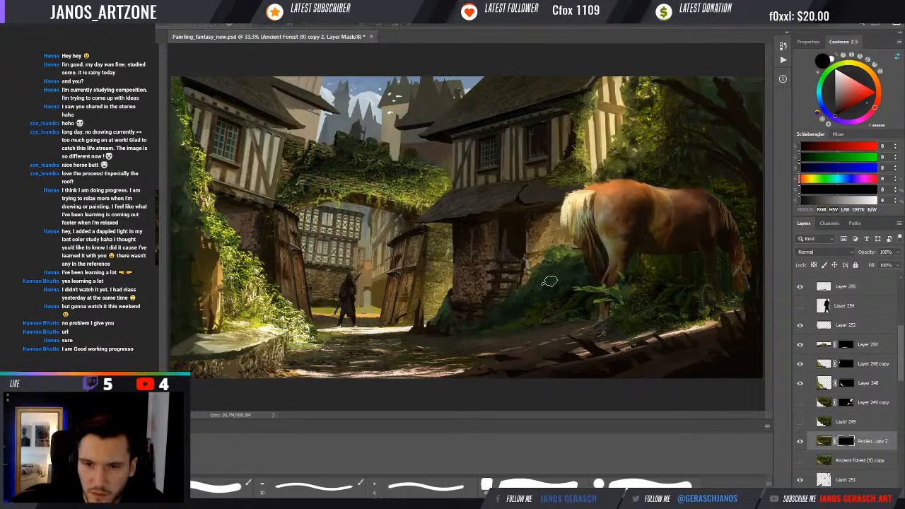
- Reveal the duplicate's foliage on the bush behind the horse with white mask strokes and move the layer above Layer 252
key("x")
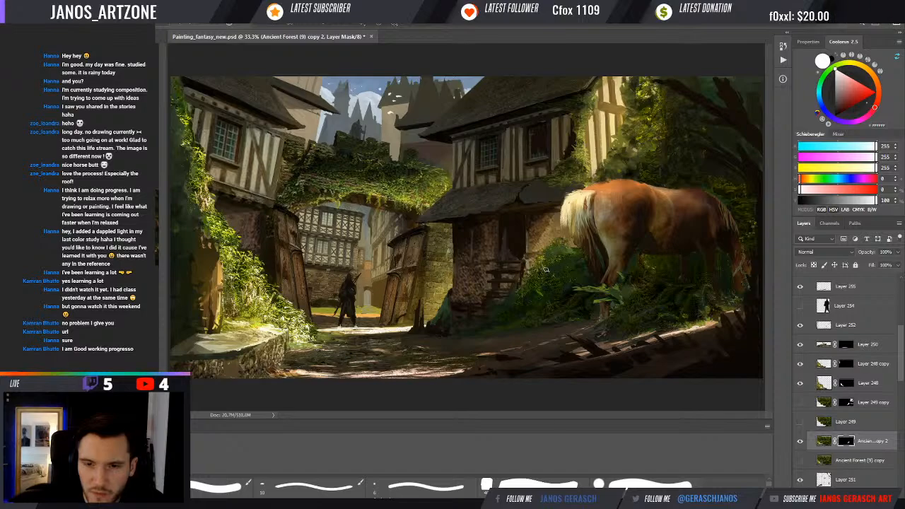
scroll(557, 289, "up", 1)
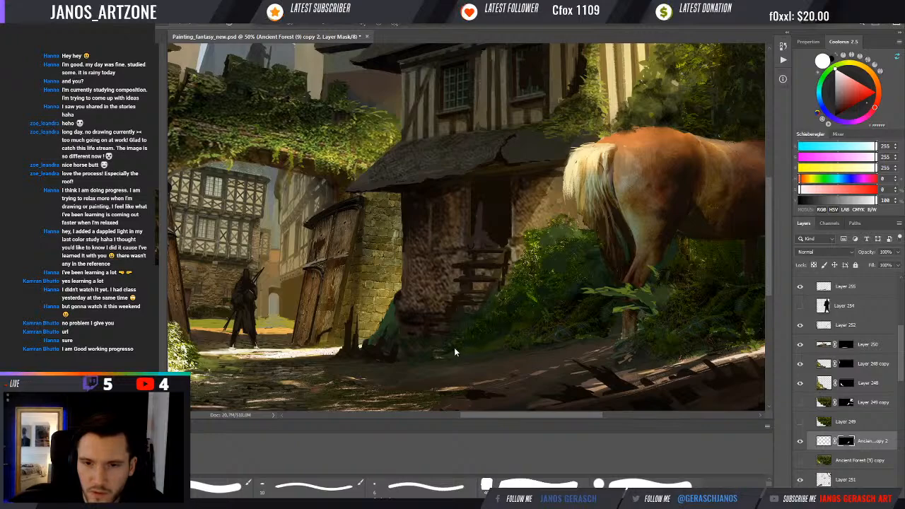
left_click_drag(865, 444, 864, 320)
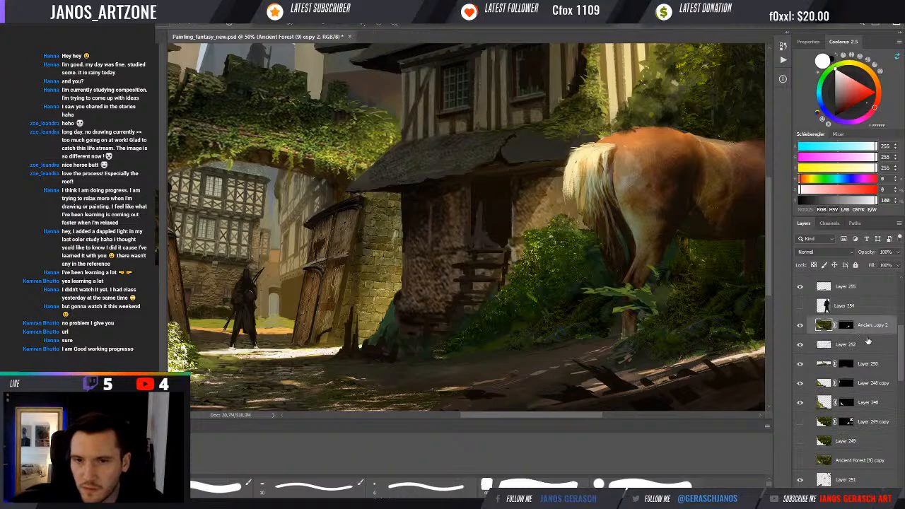
- Refine the duplicate's mask along the bush's upper edge against the brick wall, alternating white and black strokes
left_click(596, 241, "alt")
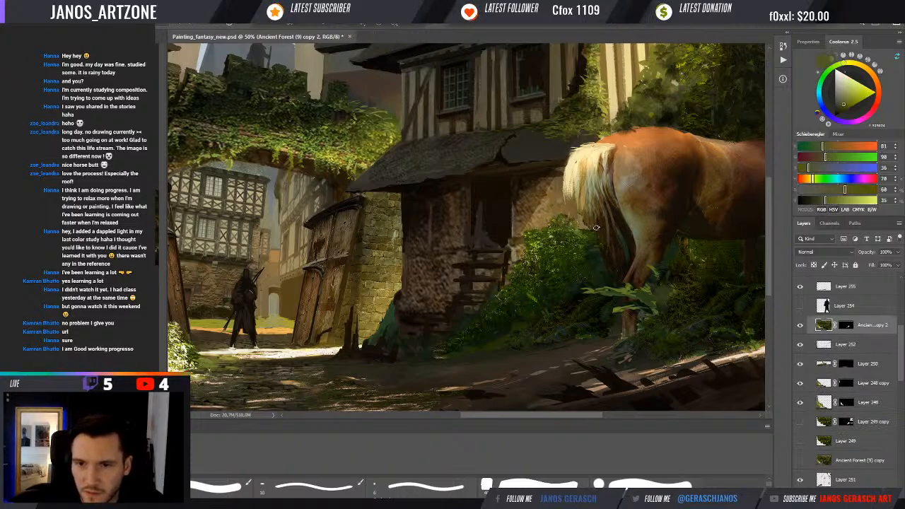
left_click(600, 235, "alt")
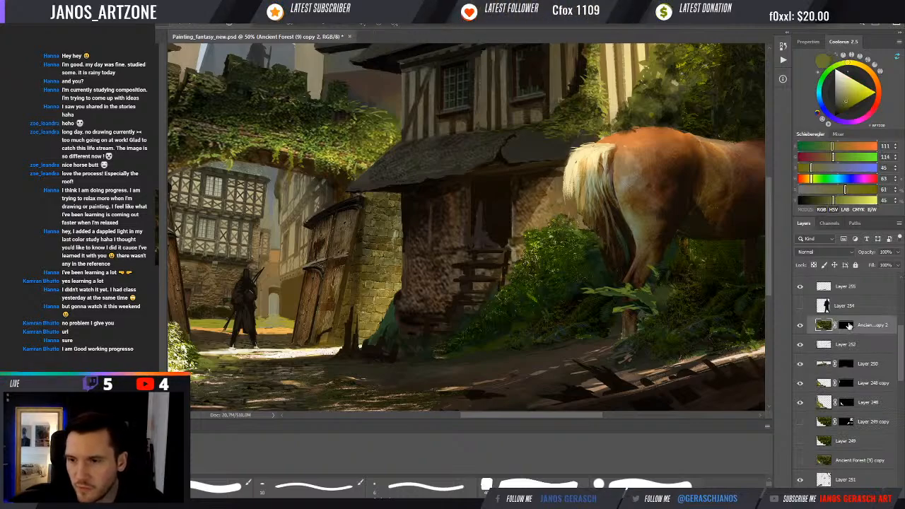
left_click(846, 325)
key("d")
key("x")
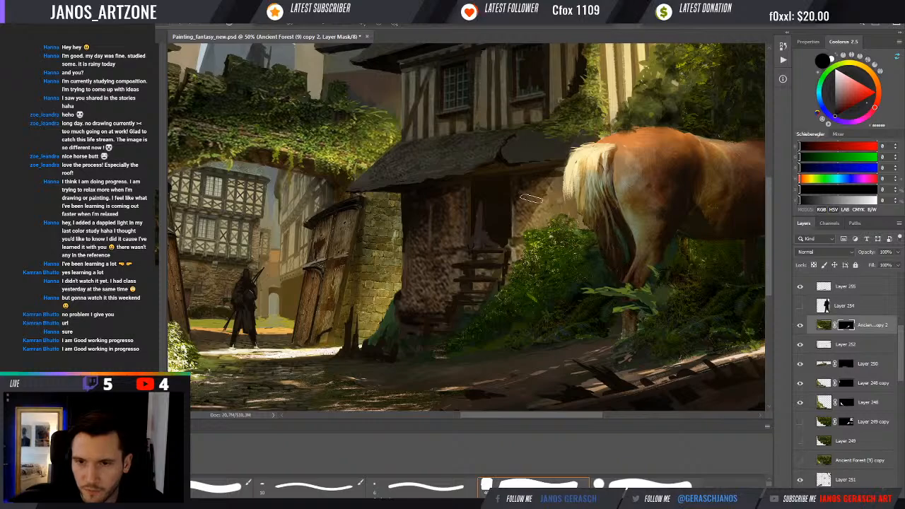
key("x")
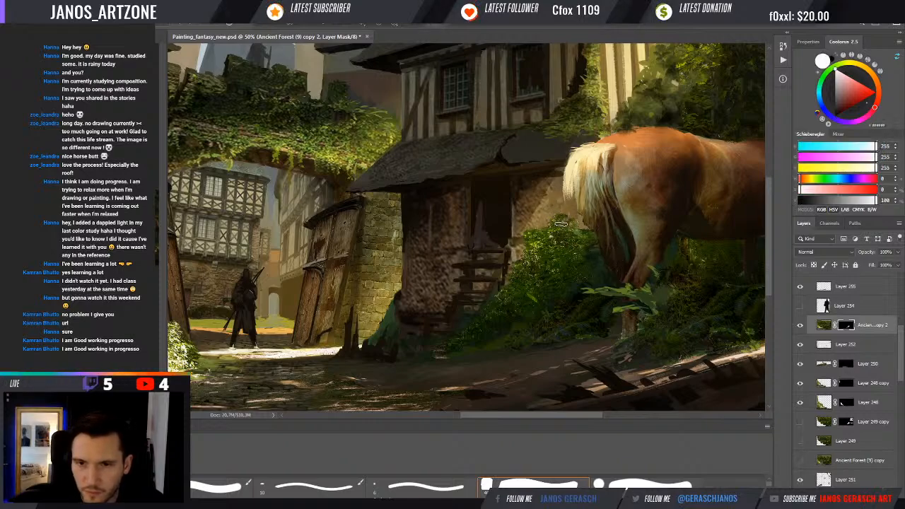
key("x")
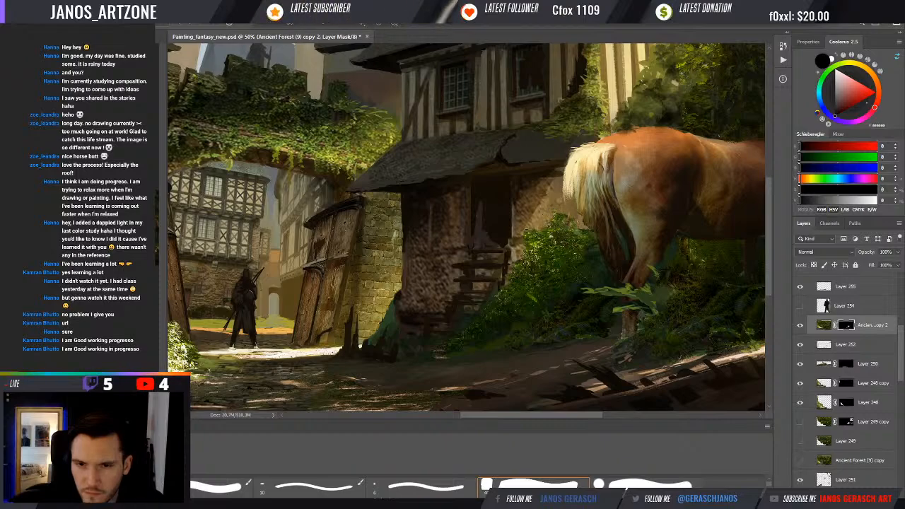
key("x")
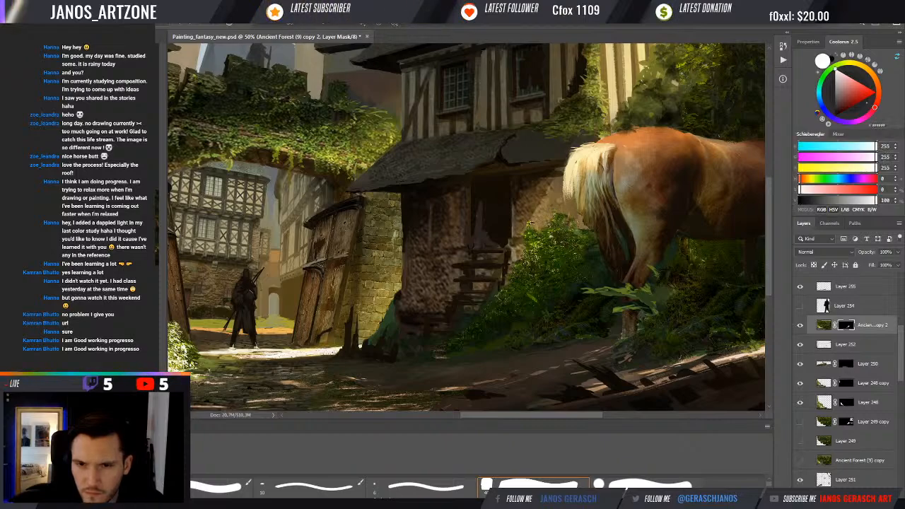
- Blend the foliage's lower edge into the ground below the wooden steps with black and white mask strokes
key("x")
key("x")
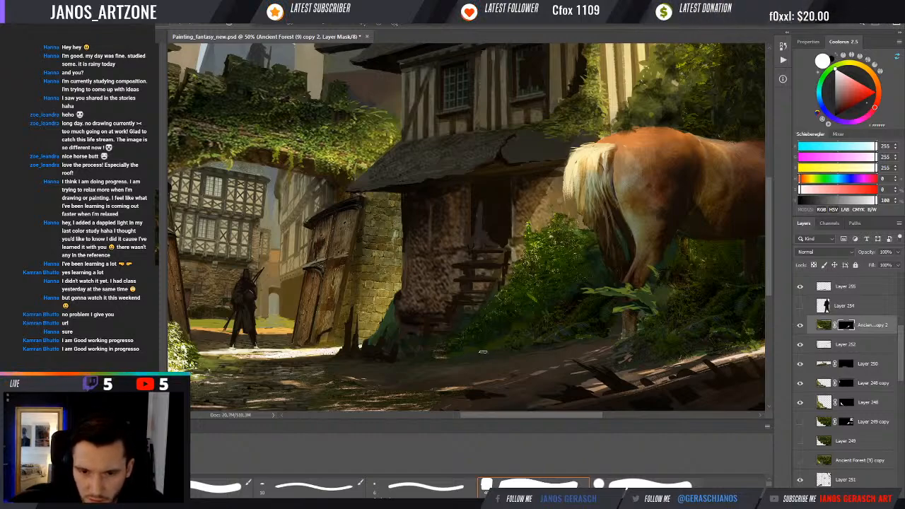
key("x")
key("x")
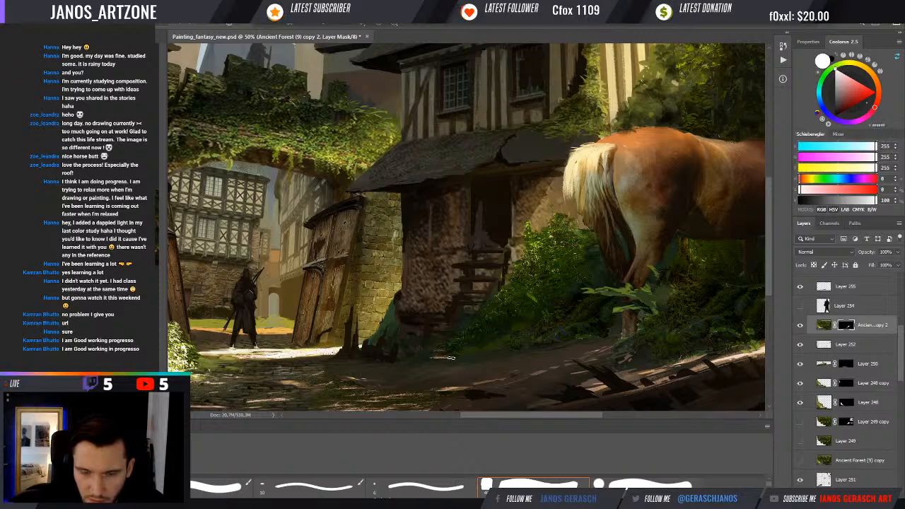
- Touch up the forest photo duplicate's mask on the lower foliage between the wooden steps and the horse with black and white strokes
key("x")
key("x")
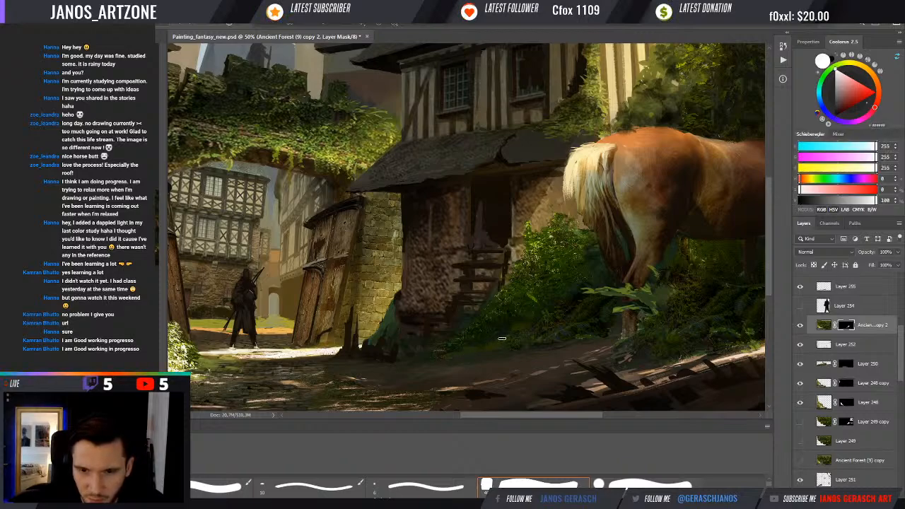
left_click_drag(541, 283, 544, 290)
key("b")
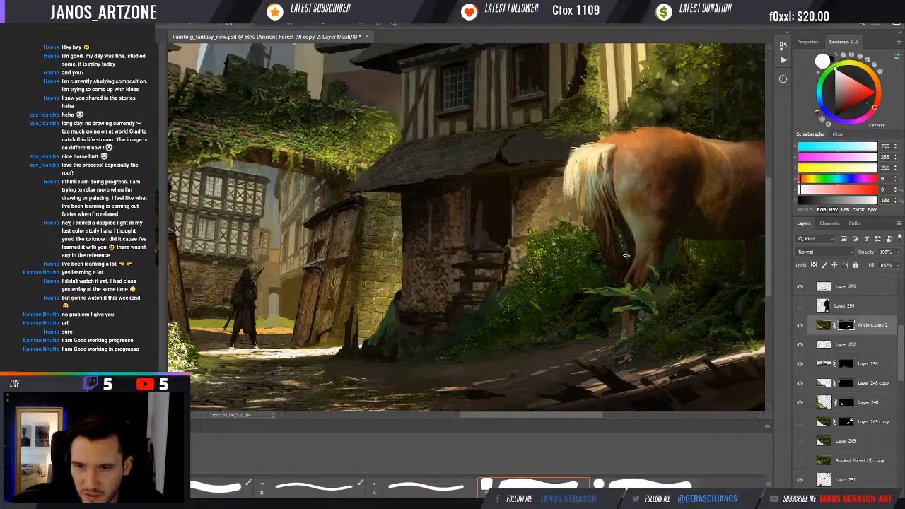
- Compare the whole painting with the masked foliage duplicate hidden and shown
key("ctrl+minus")
key("ctrl+minus")
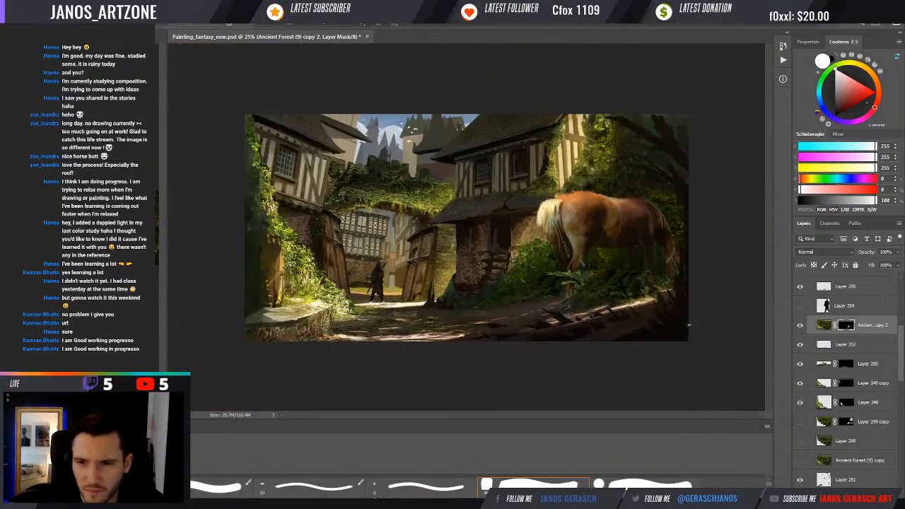
left_click(802, 327)
left_click(801, 326)
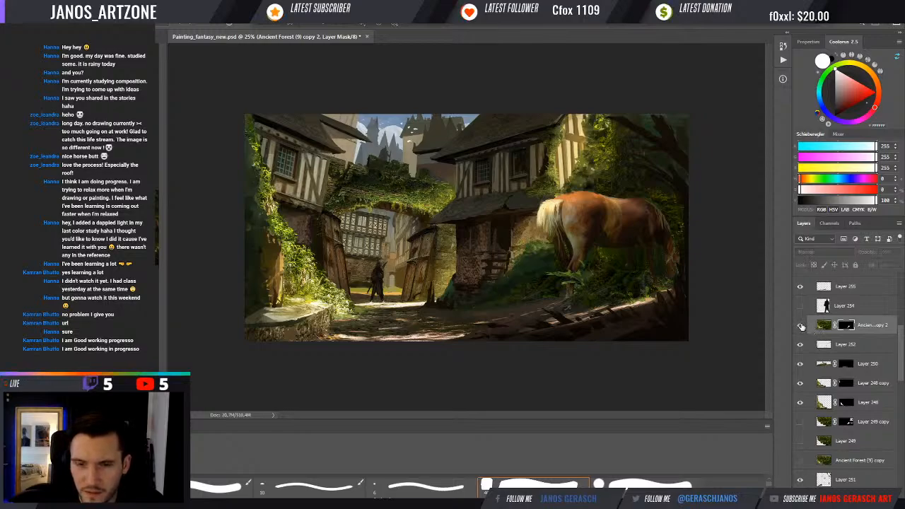
key("v")
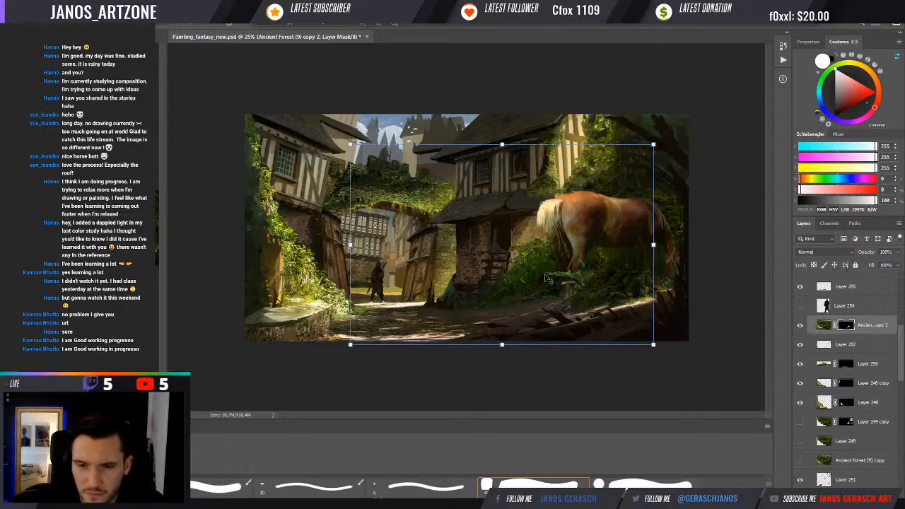
left_click_drag(539, 279, 541, 277)
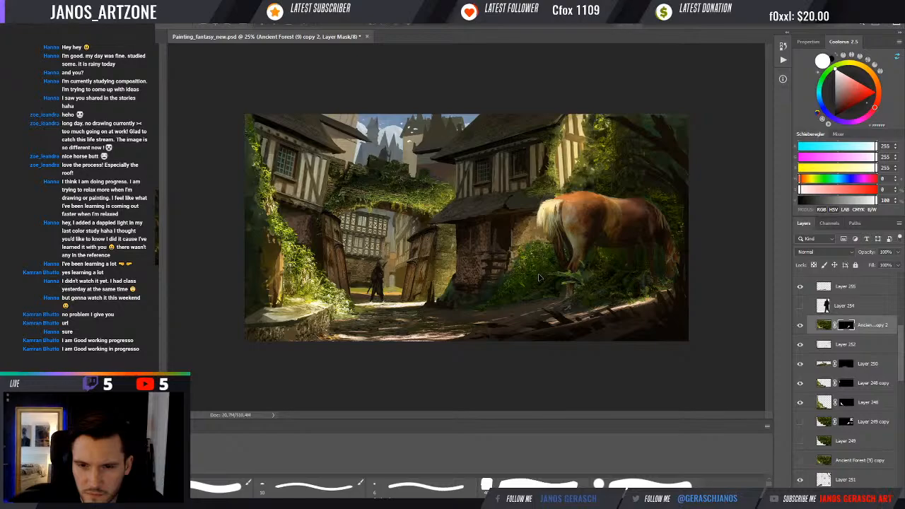
key("ctrl+z")
key("ctrl+t")
key("Escape")
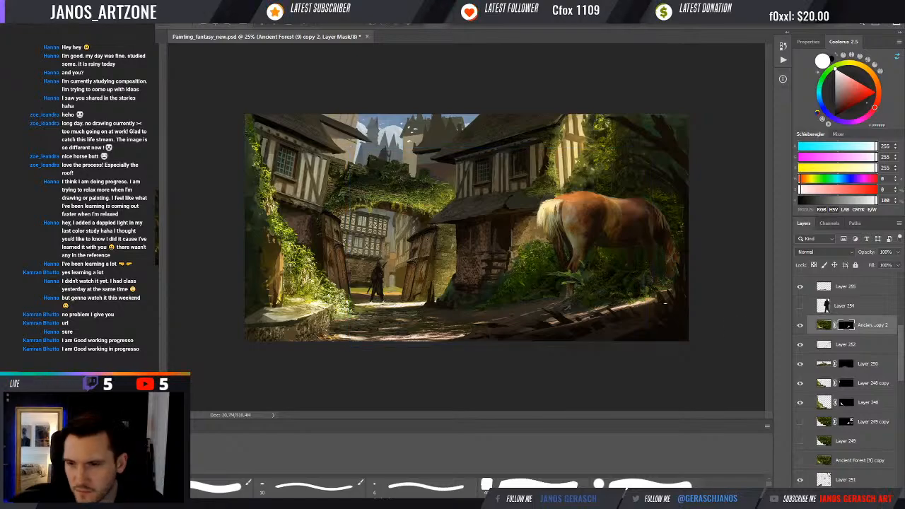
- Blend the bush's edge beside the wooden steps and the ground below it, alternating black and white mask strokes
left_click(544, 256)
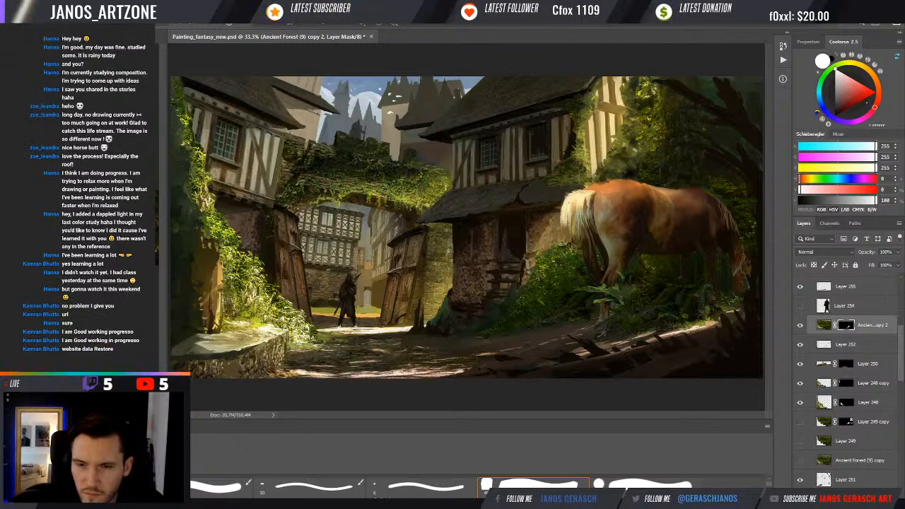
key("x")
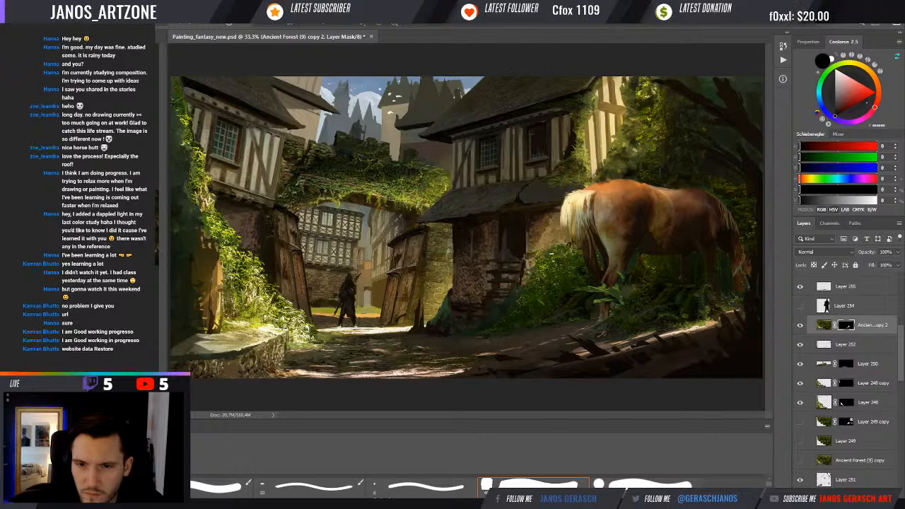
key("x")
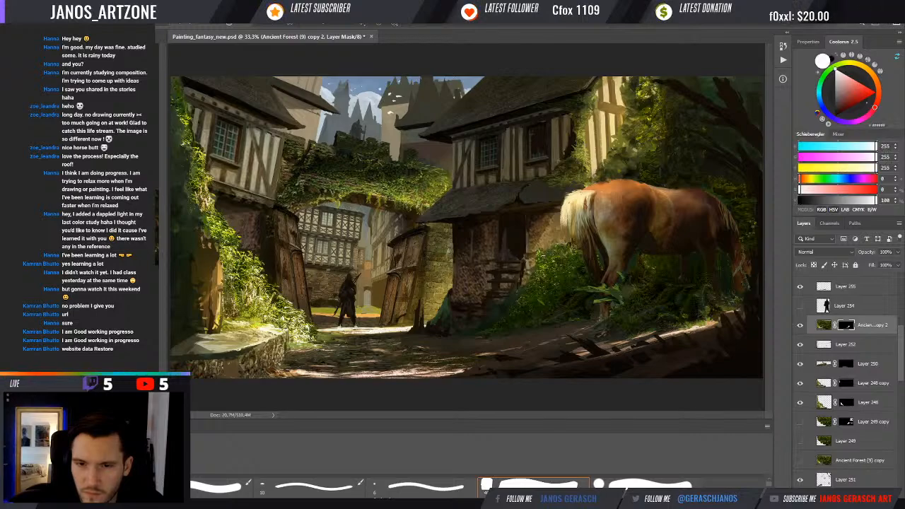
key("x")
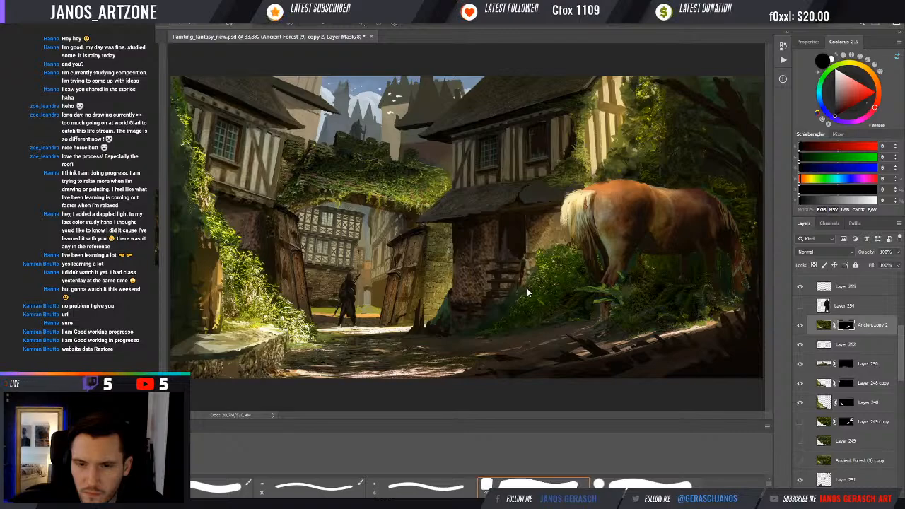
key("x")
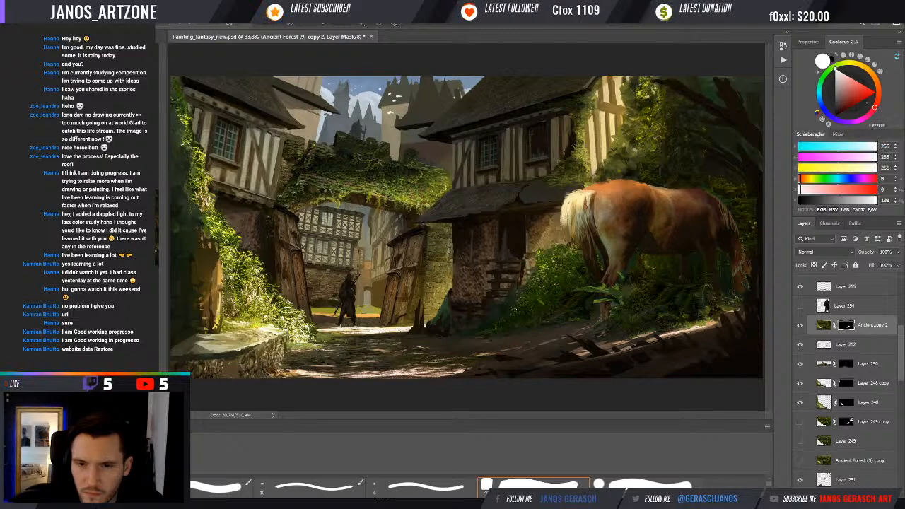
key("x")
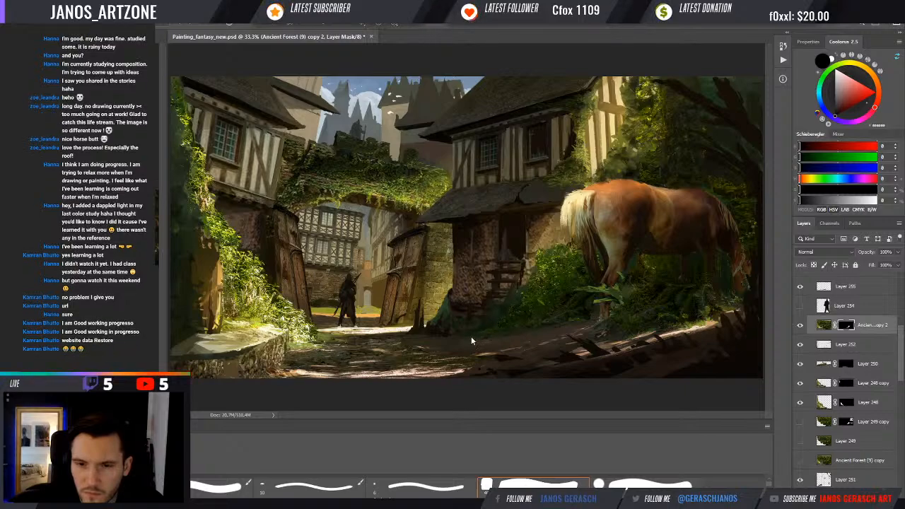
key("x")
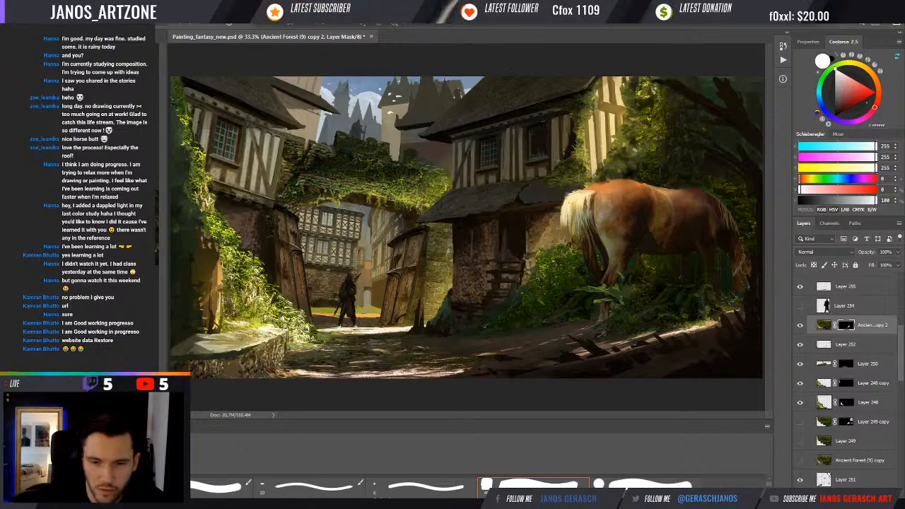
- Choose a textured brush and break up the foliage's edge by the wooden steps with alternating black and white mask strokes
scroll(423, 481, "down", 2)
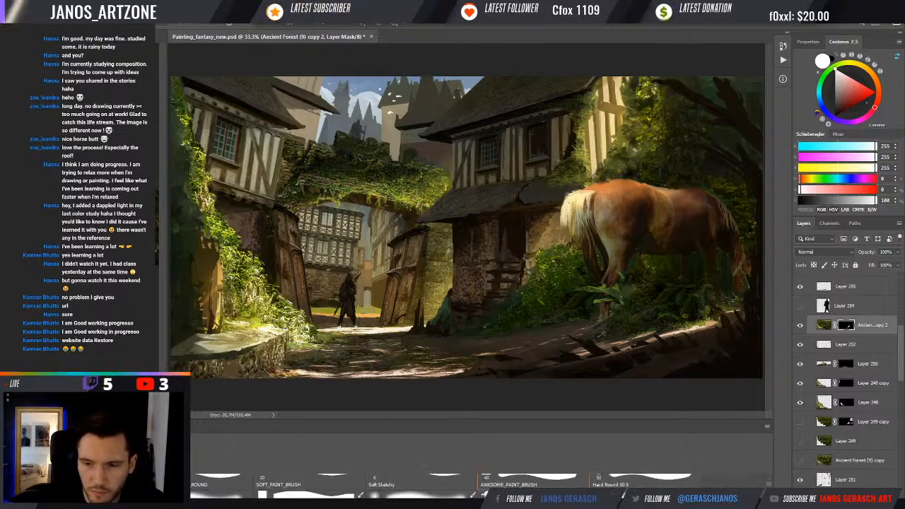
scroll(484, 493, "down", 2)
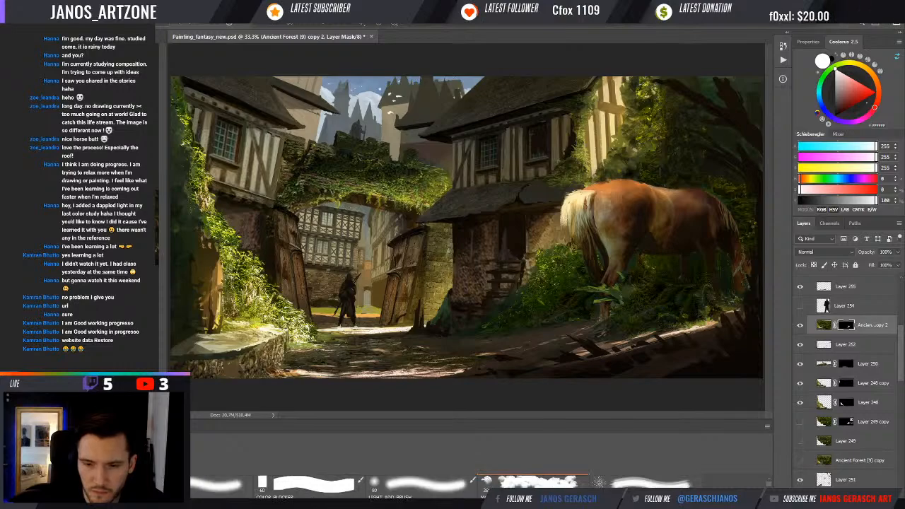
scroll(485, 490, "down", 2)
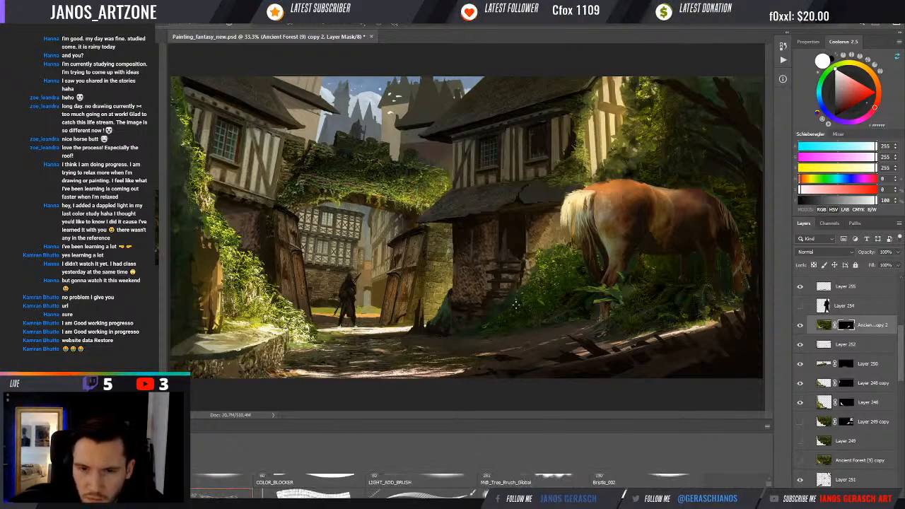
key("x")
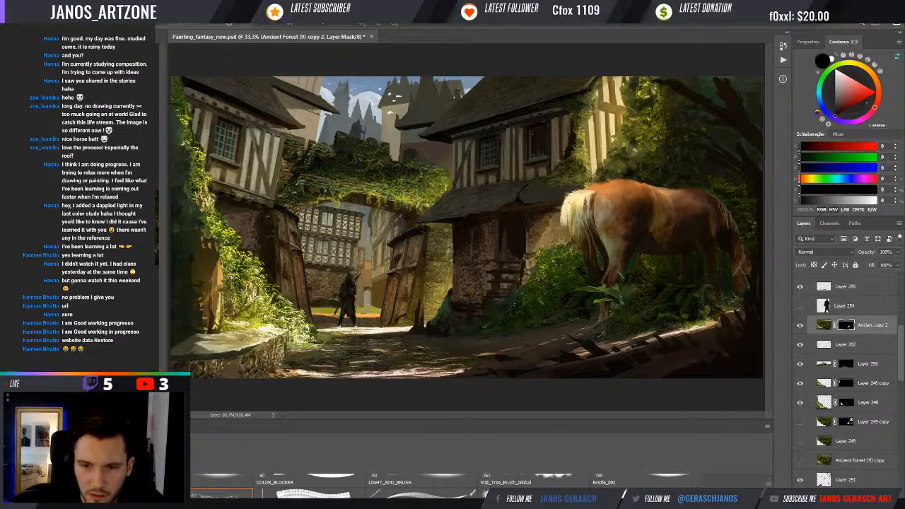
key("x")
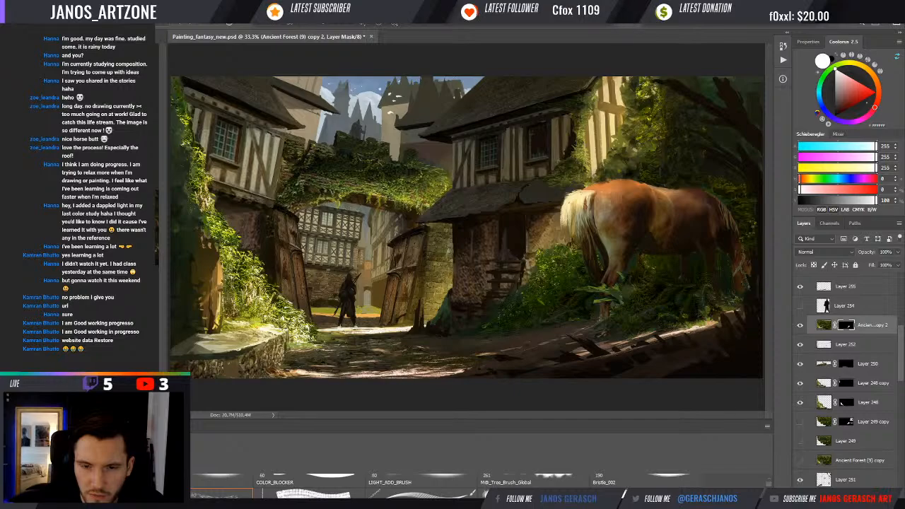
key("x")
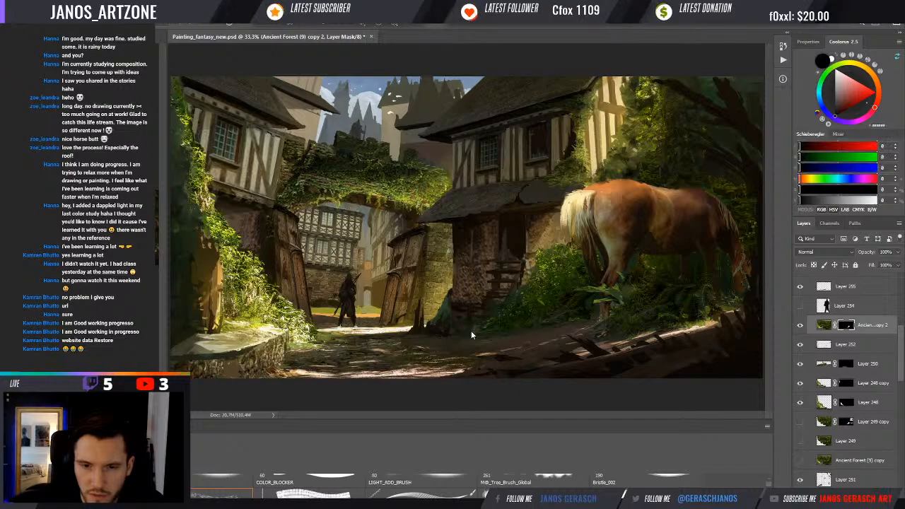
key("x")
- Refine the leafy outline of the bush against the steps and brick wall with finer black and white mask strokes
left_click_drag(565, 257, 571, 257)
left_click(570, 257)
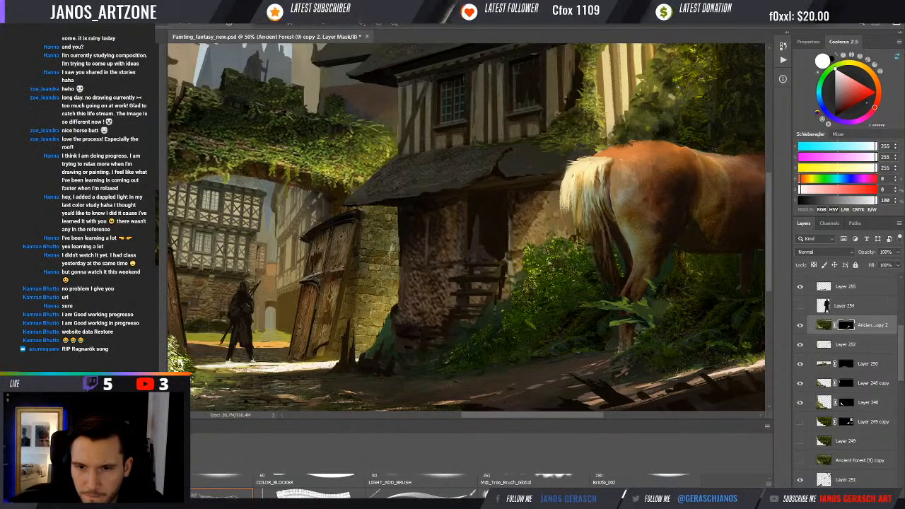
key("x")
key("x")
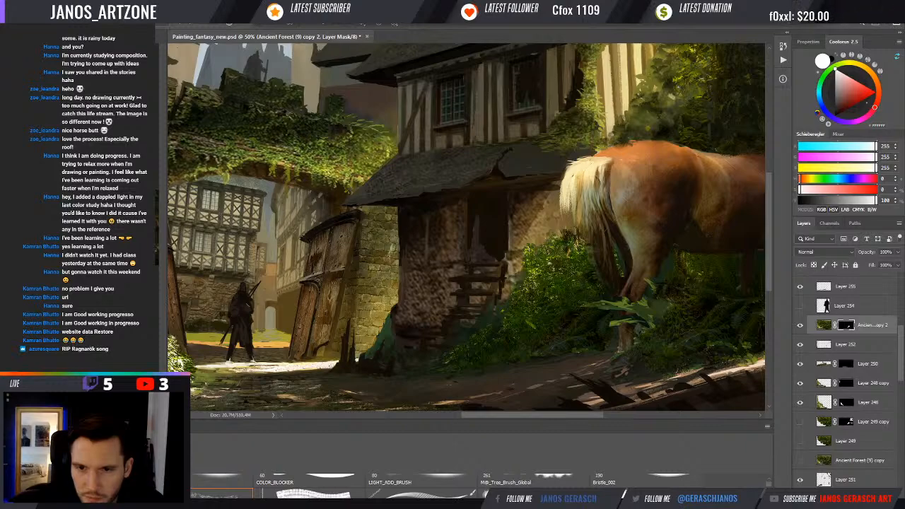
key("x")
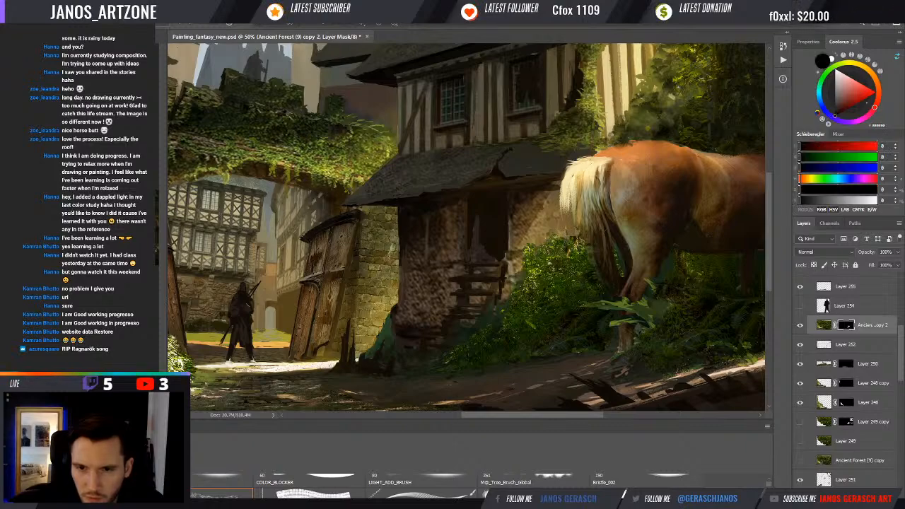
key("x")
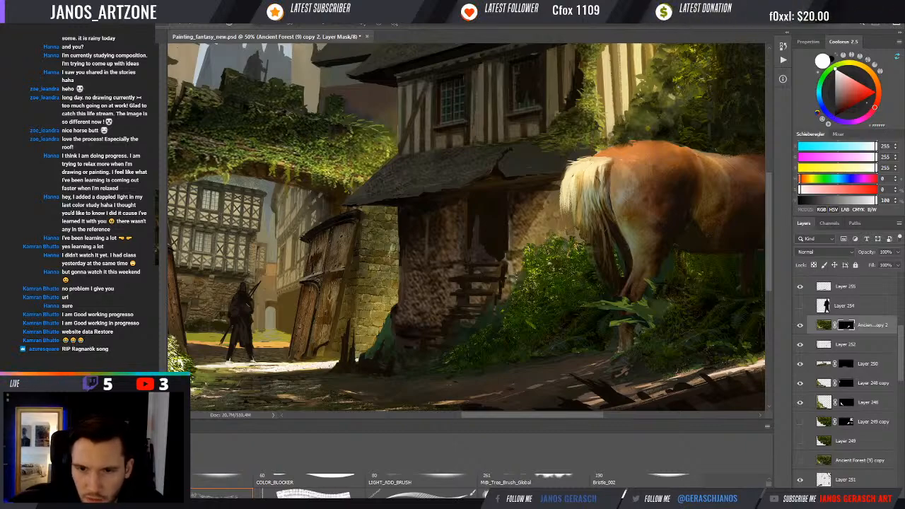
- Soften the foliage mask between the bush's lower edge and the fern at the horse's hind leg, alternating black and white
key("x")
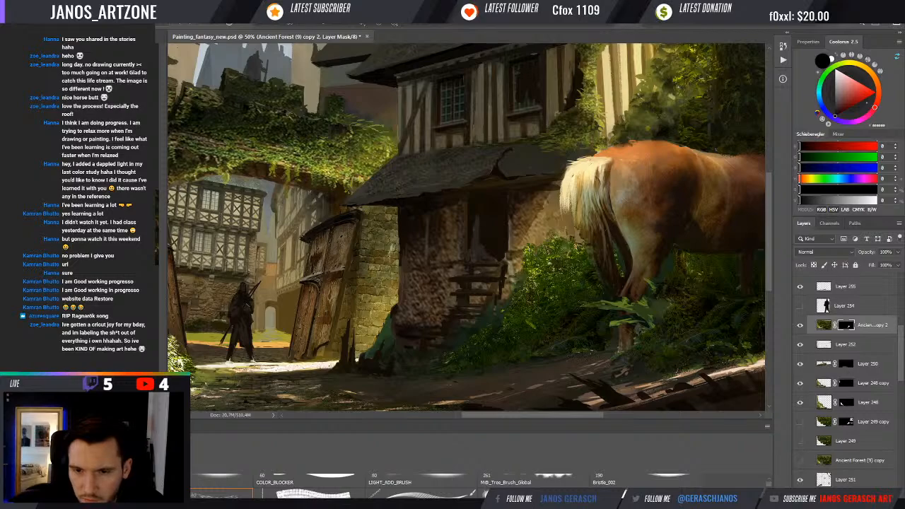
key("x")
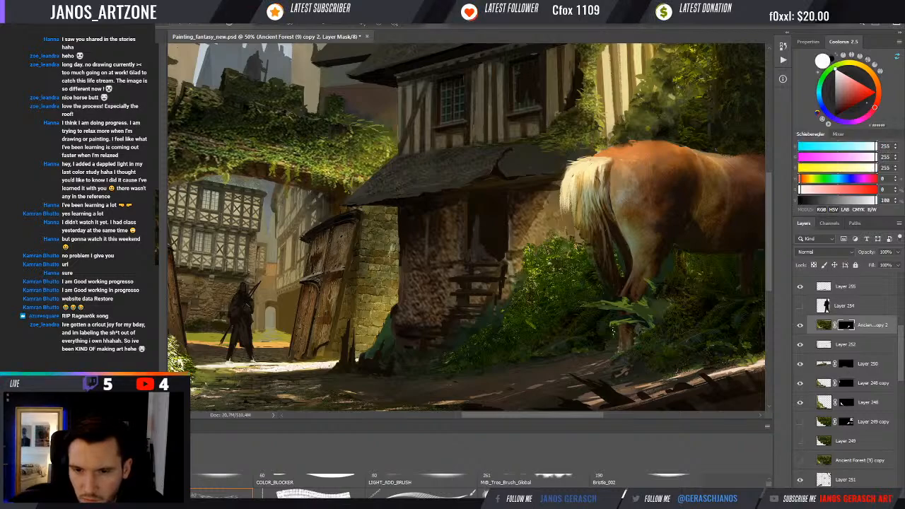
key("x")
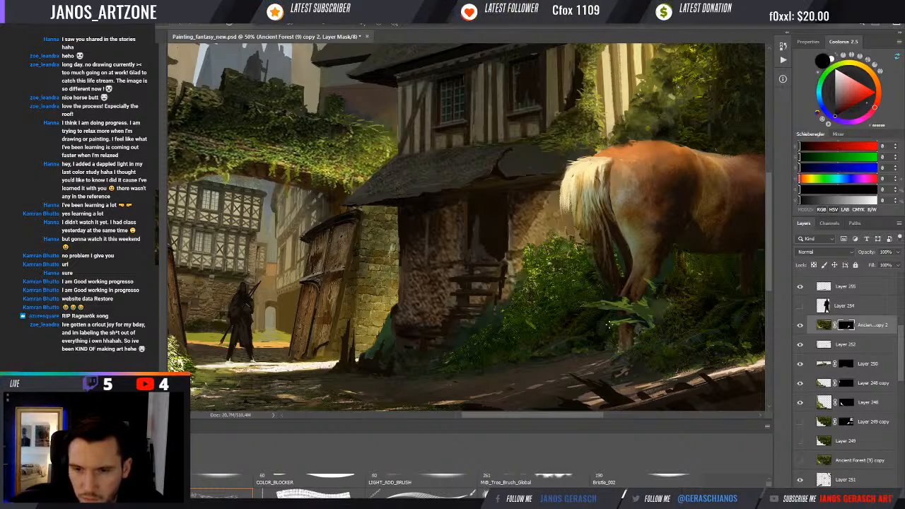
key("x")
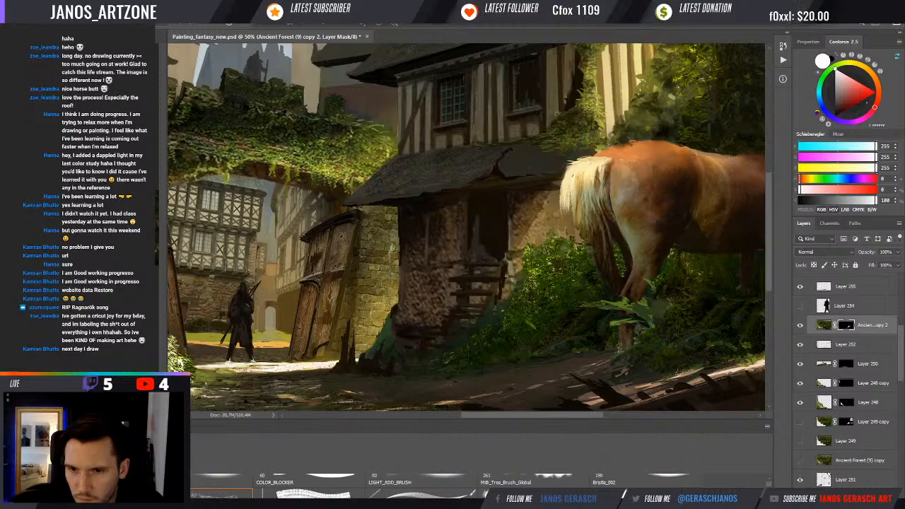
key("x")
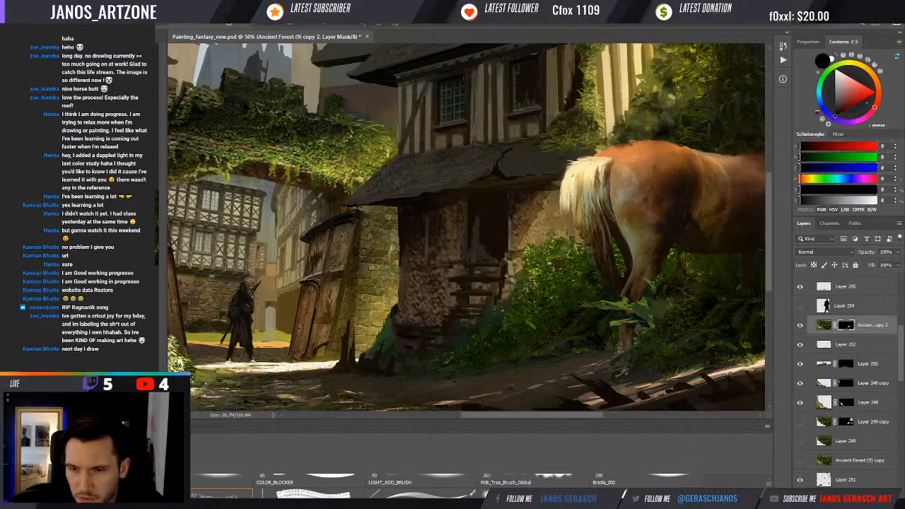
- Select the Ancient Forest (150) copy layer from the foliage above the horse's rump and activate its layer mask for brushing
left_click_drag(640, 236, 634, 243)
key("v")
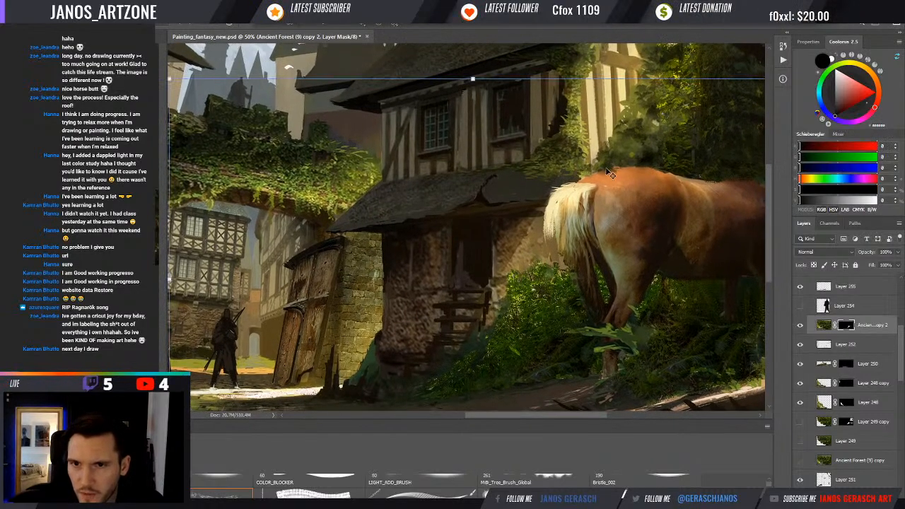
key("b")
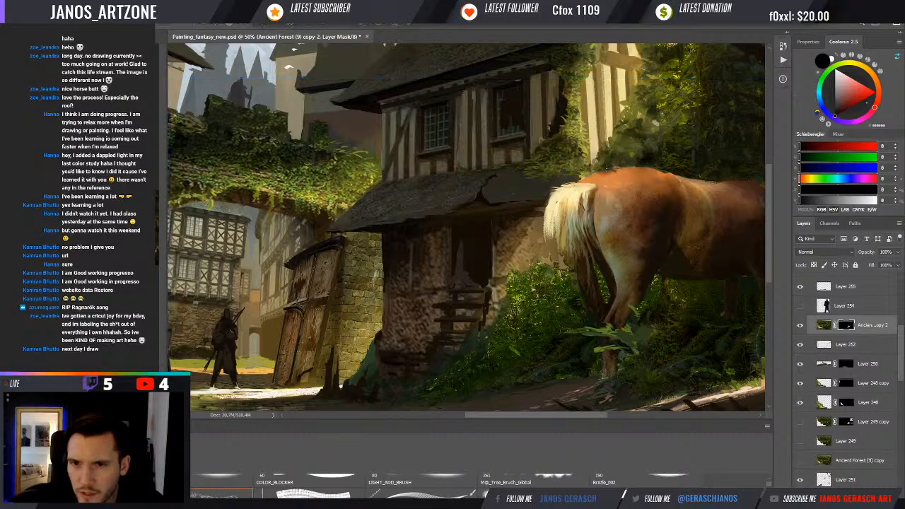
key("x")
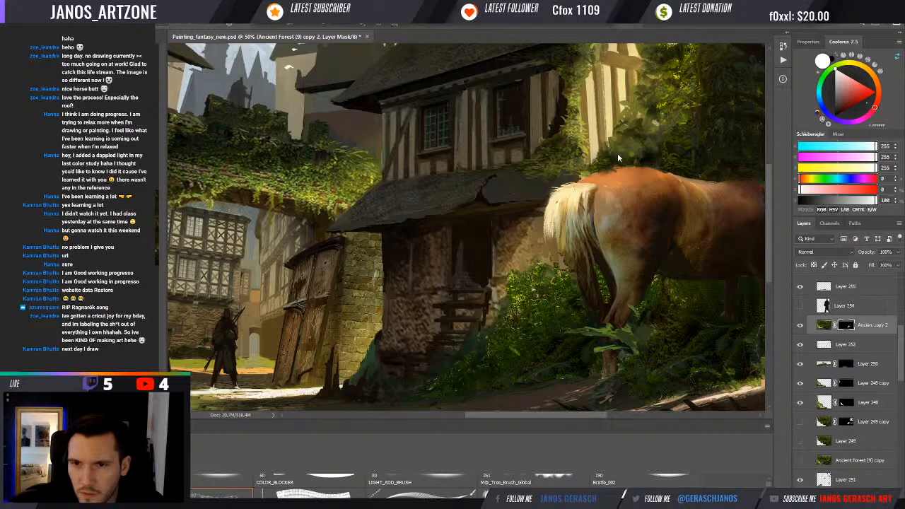
key("x")
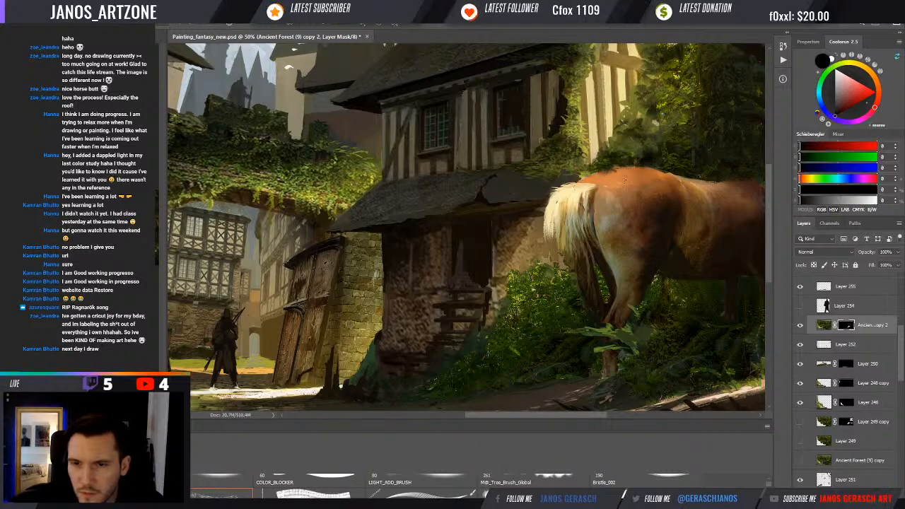
key("v")
left_click(618, 177)
key("b")
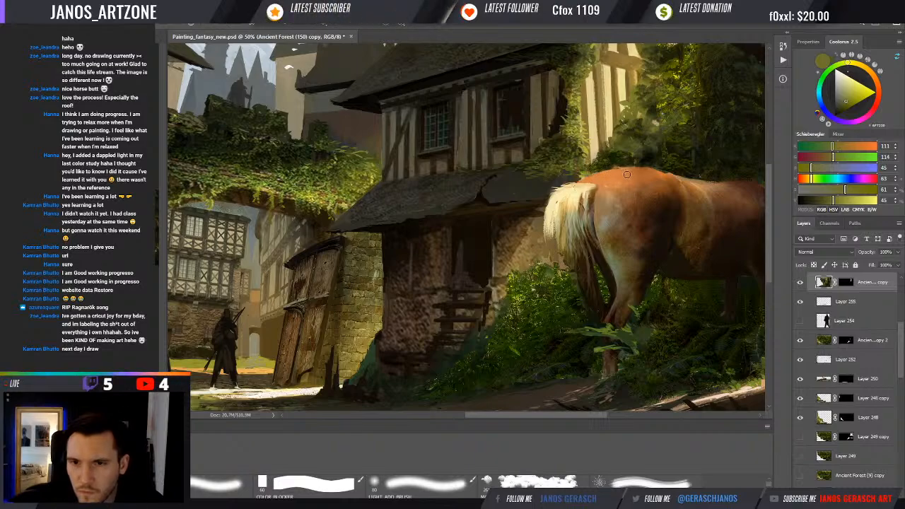
left_click(845, 282)
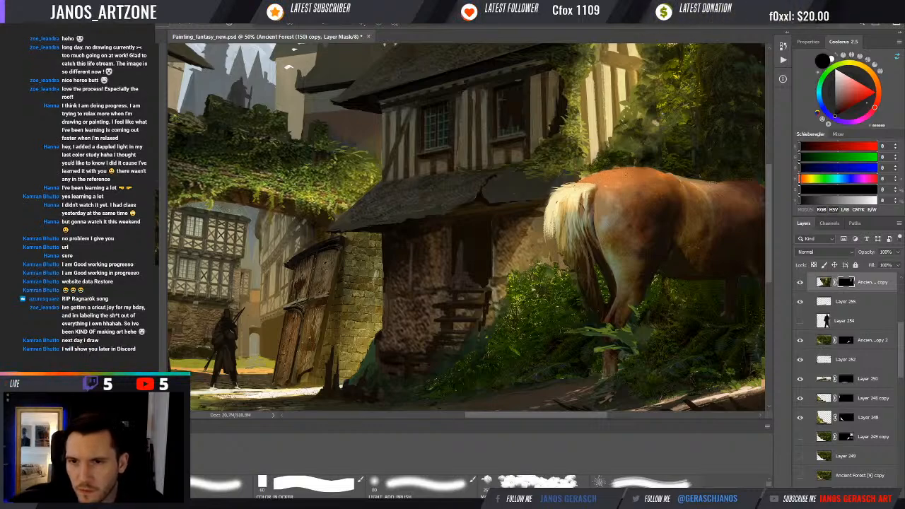
key("ctrl+minus")
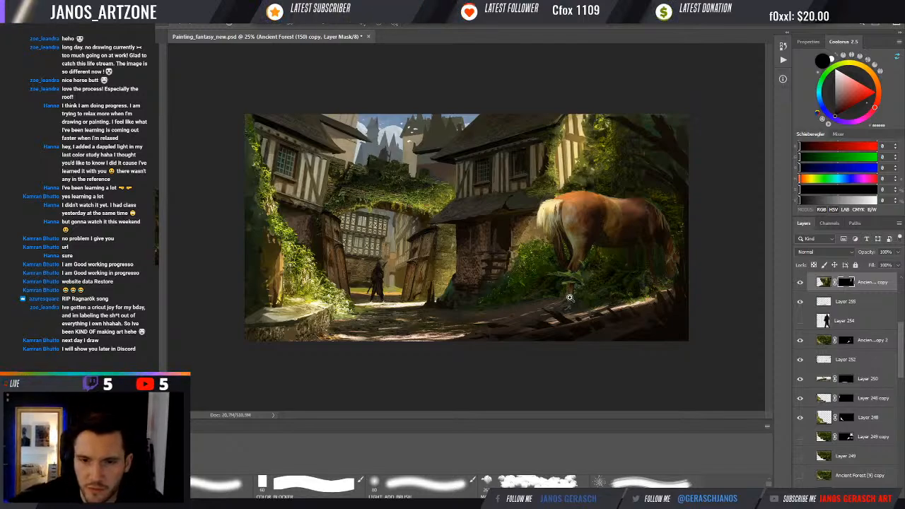
left_click(566, 296, "ctrl")
left_click(584, 311, "ctrl")
left_click(585, 311, "ctrl")
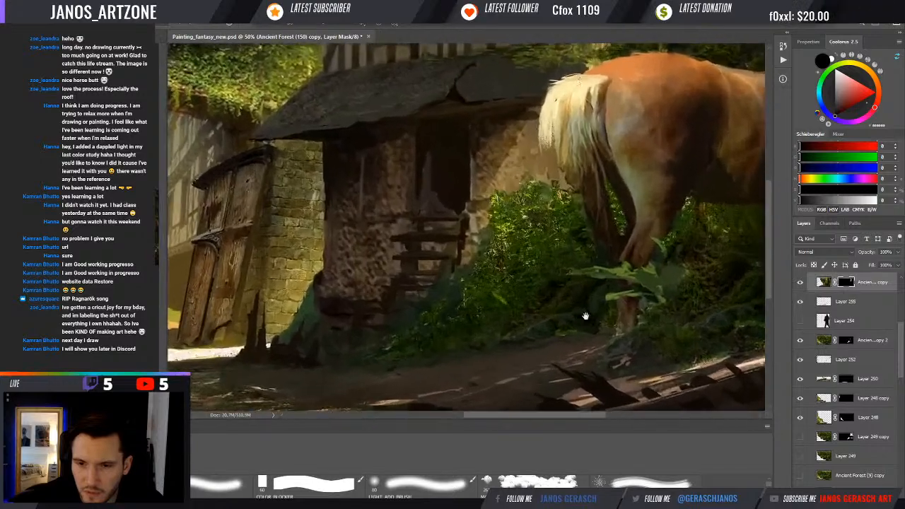
left_click_drag(604, 302, 578, 351)
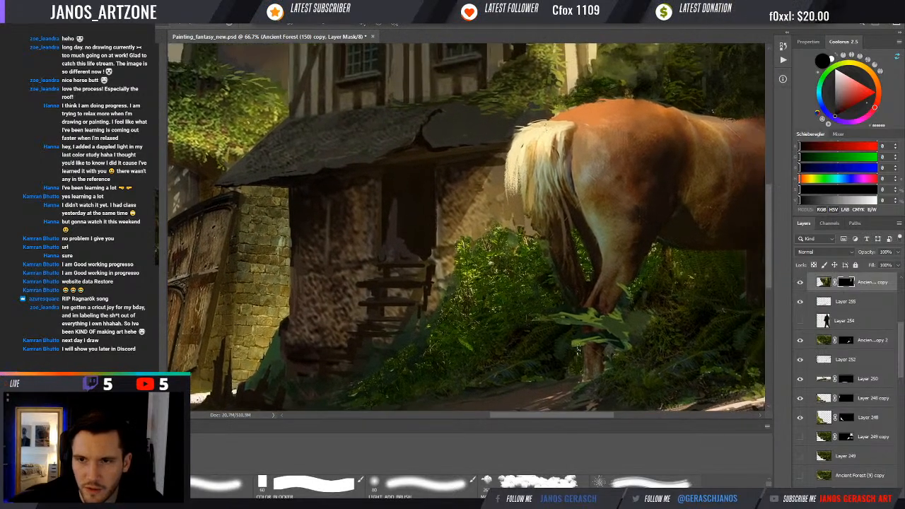
left_click(578, 352, "alt")
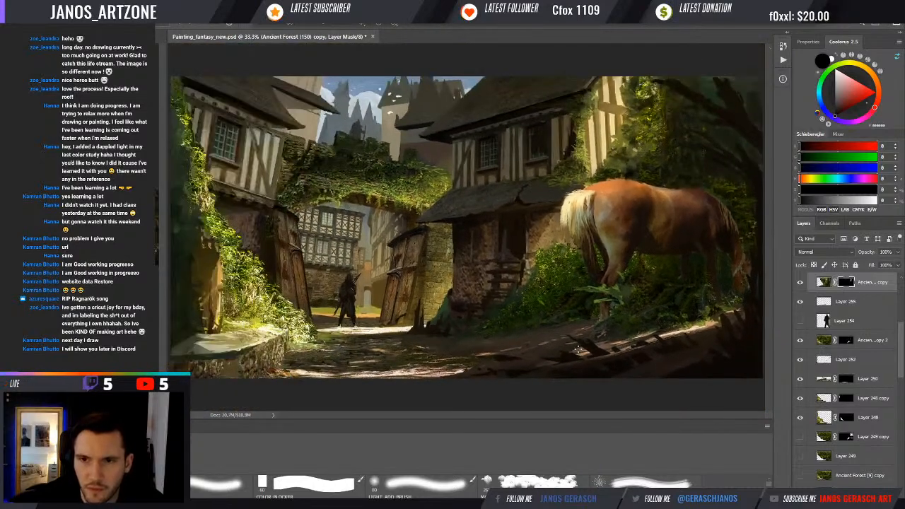
key("ctrl+t")
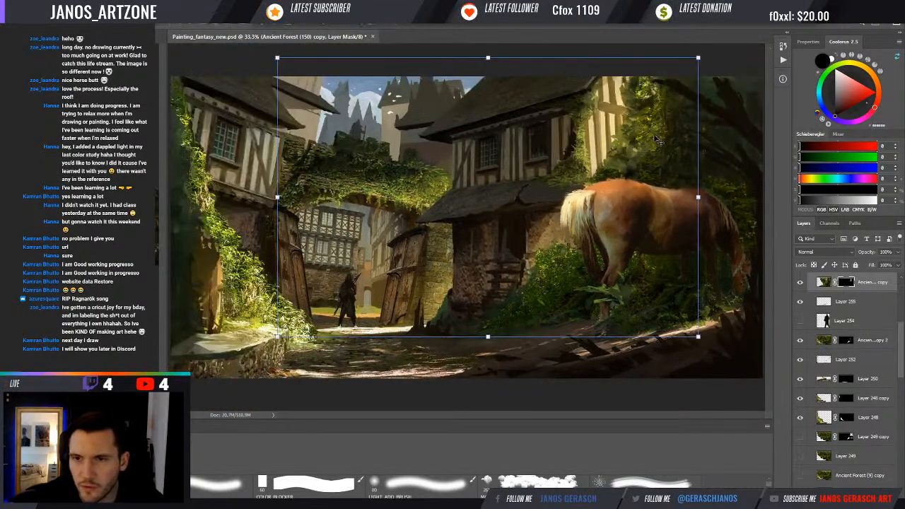
key("Escape")
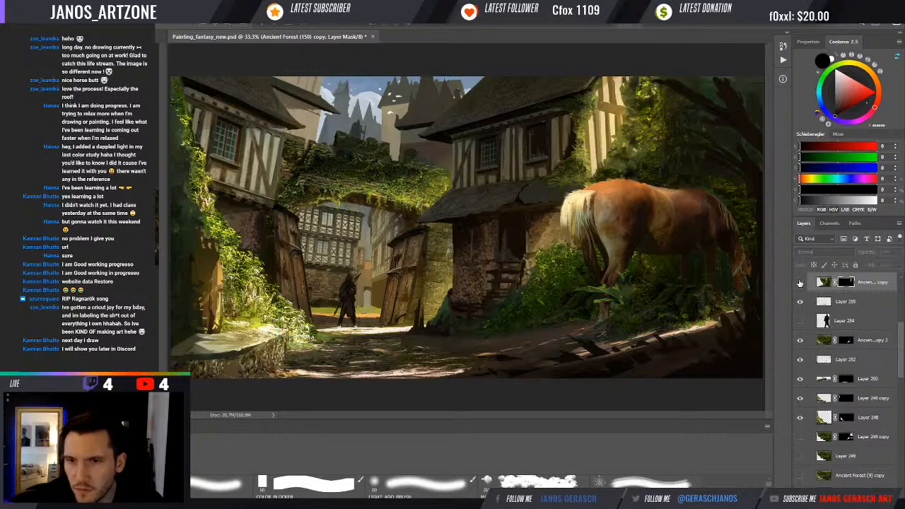
- Compare the painting without and with the Ancient Forest (150) copy layer, and unlink that layer's mask from its photo
left_click(799, 282)
left_click(799, 282)
left_click(834, 283)
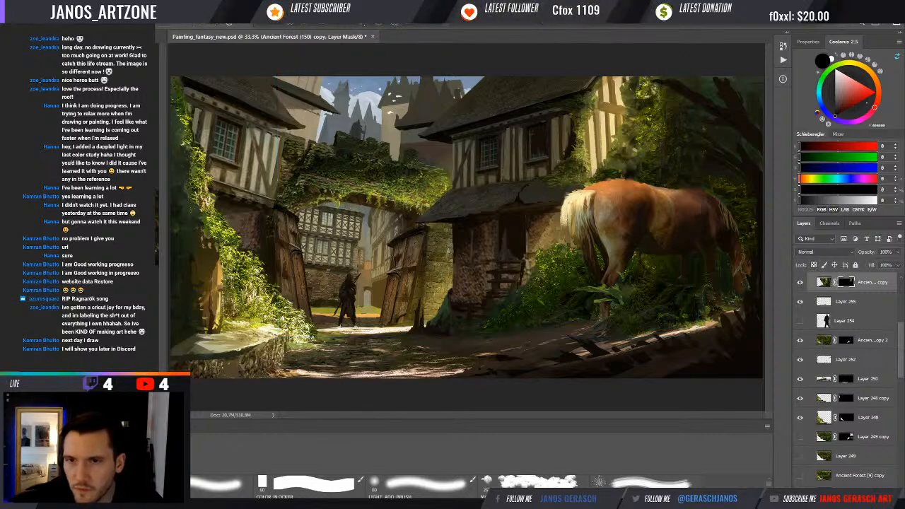
- Touch up the foliage mask between the timbered wall and the trees with white and black, comparing the layer hidden and shown
key("x")
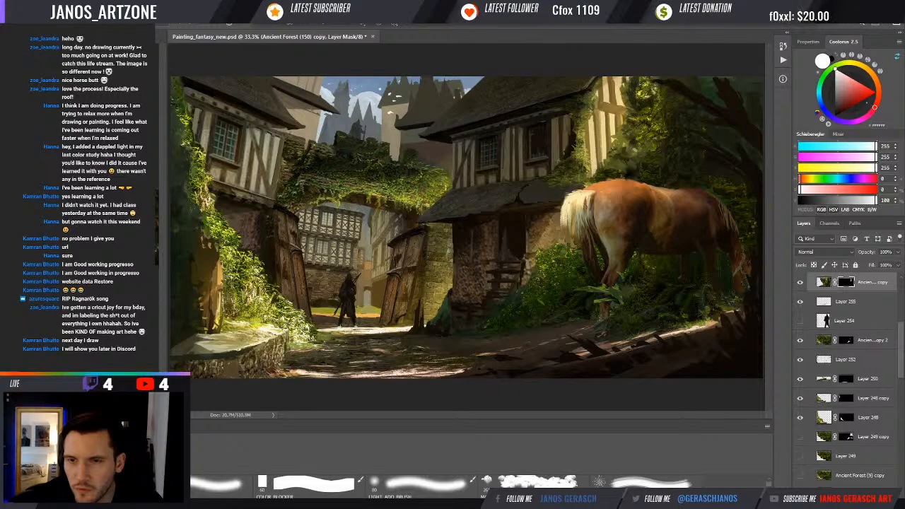
key("x")
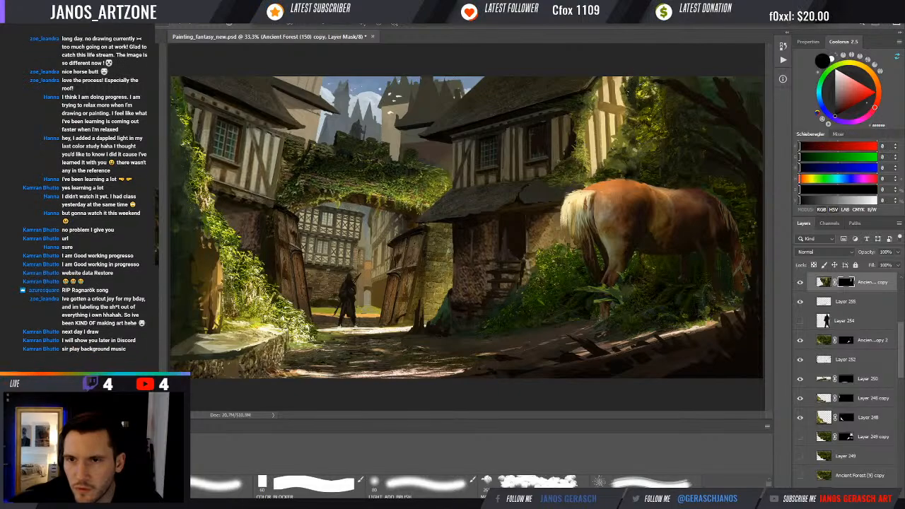
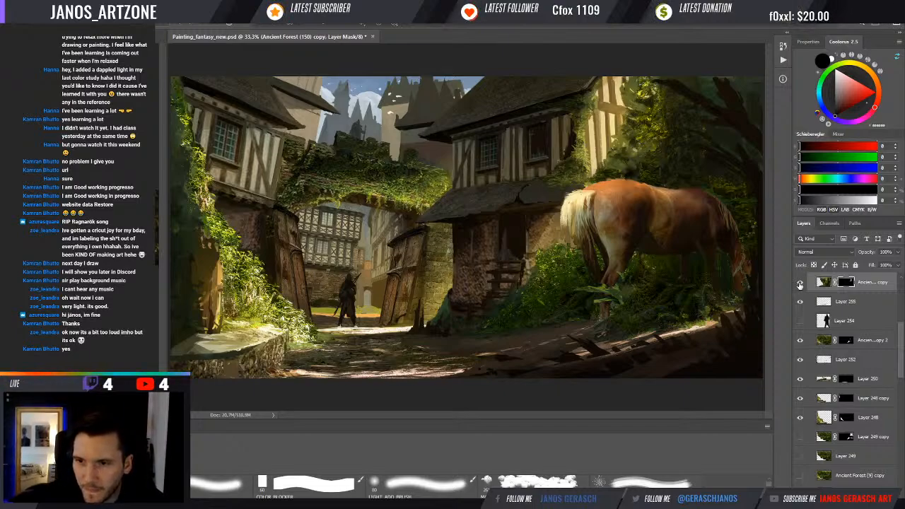
left_click(799, 284)
left_click(800, 284)
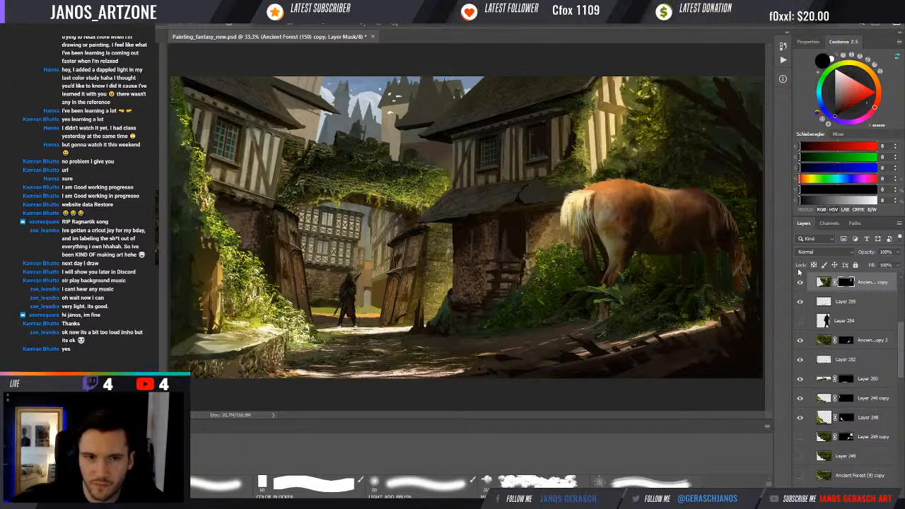
key("ctrl+minus")
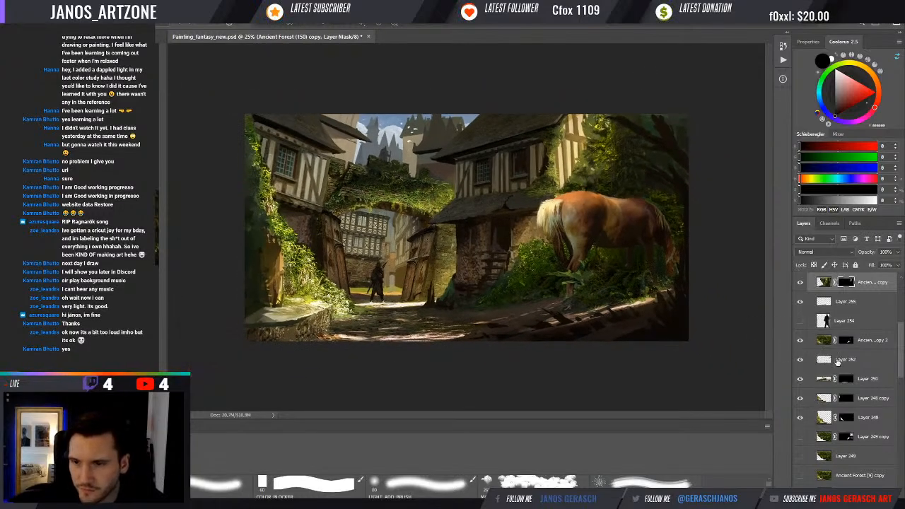
key("ctrl+plus")
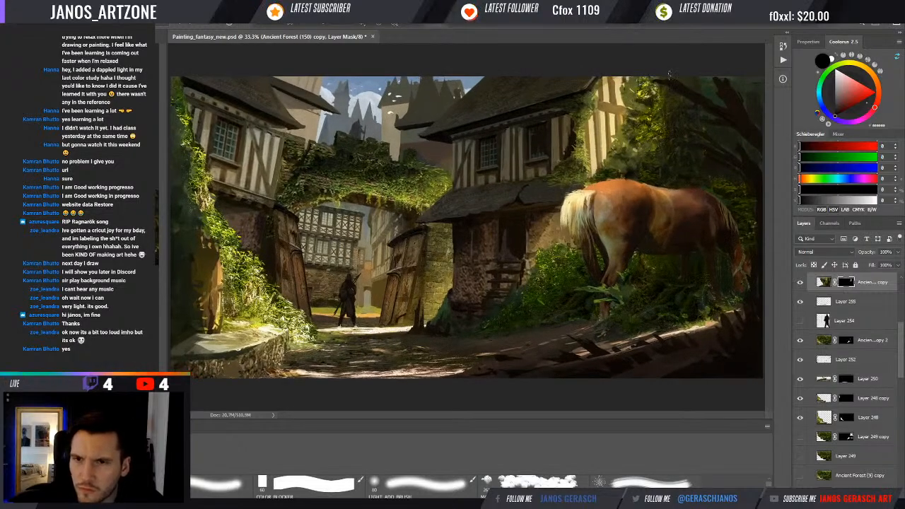
- Blend the masked foliage above the horse's rump with alternating white and black strokes, checking the layer hidden and shown
key("x")
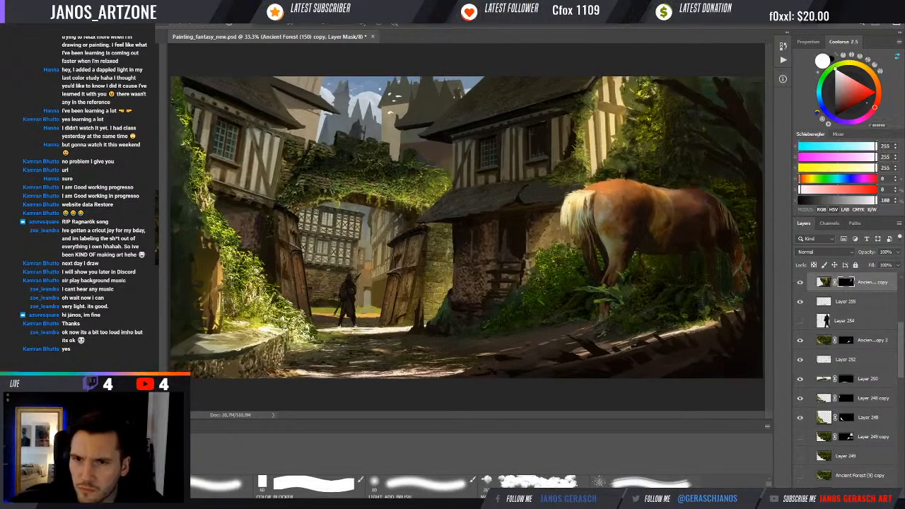
key("x")
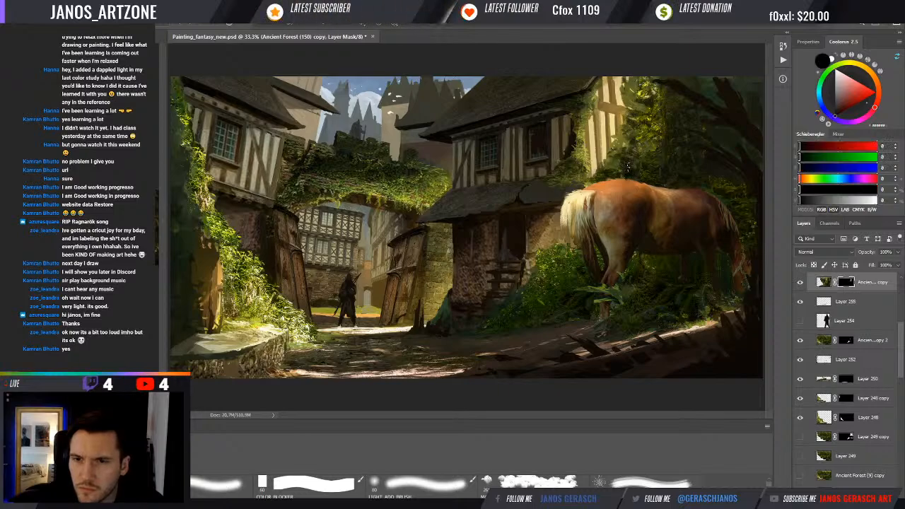
key("x")
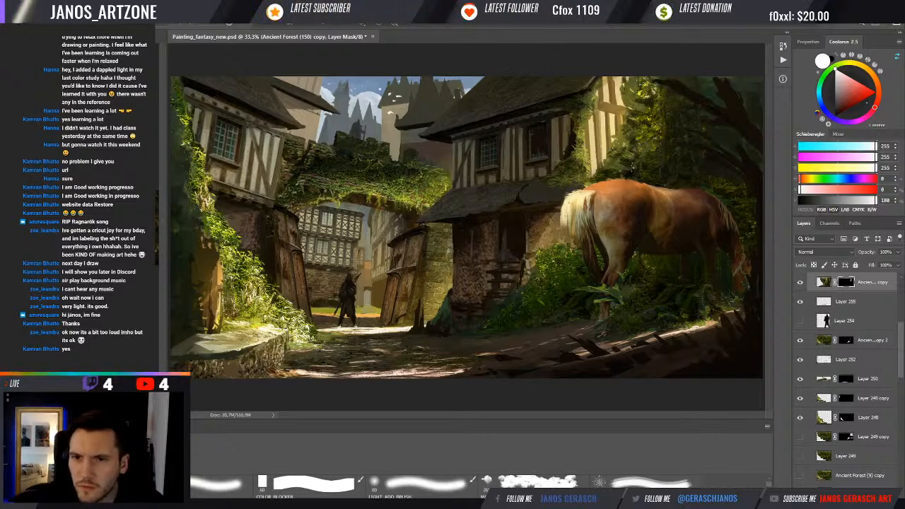
key("x")
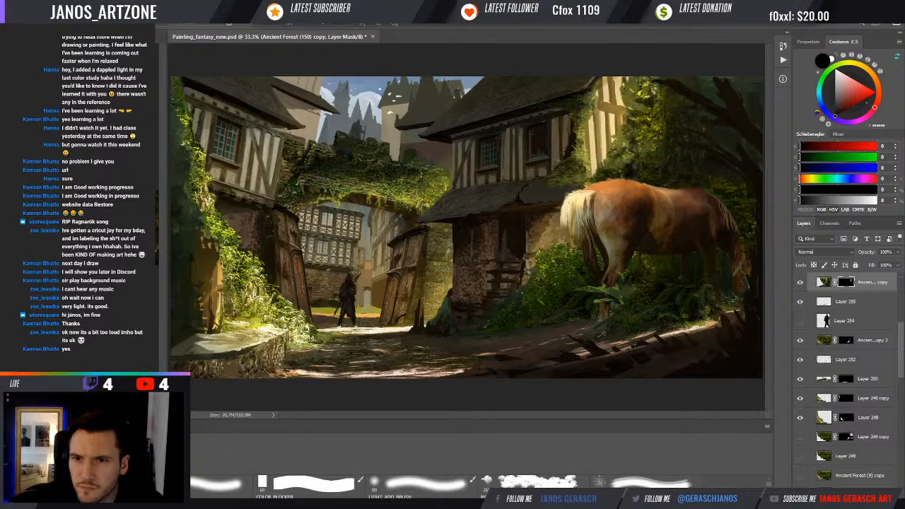
key("x")
key("x")
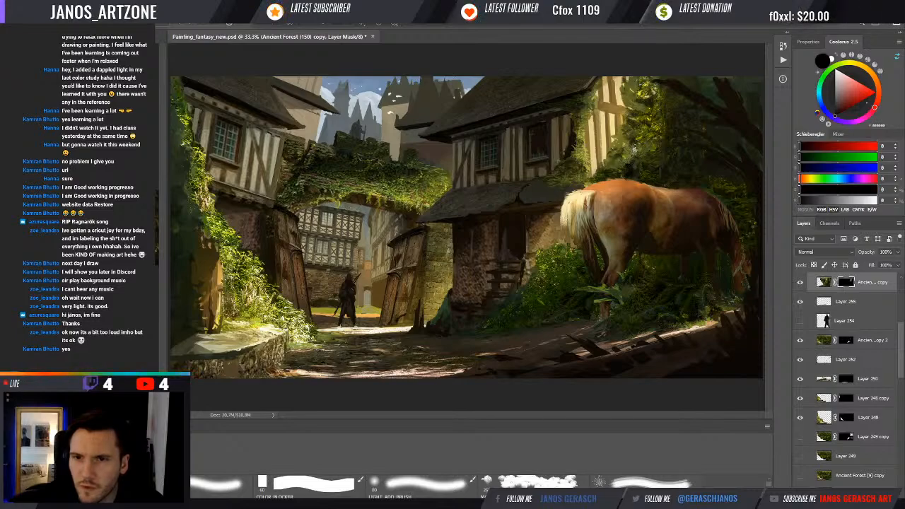
left_click(800, 282)
left_click(800, 282)
- Refine the foliage mask along the upper contour of the horse's rump and back with short white and black strokes
key("x")
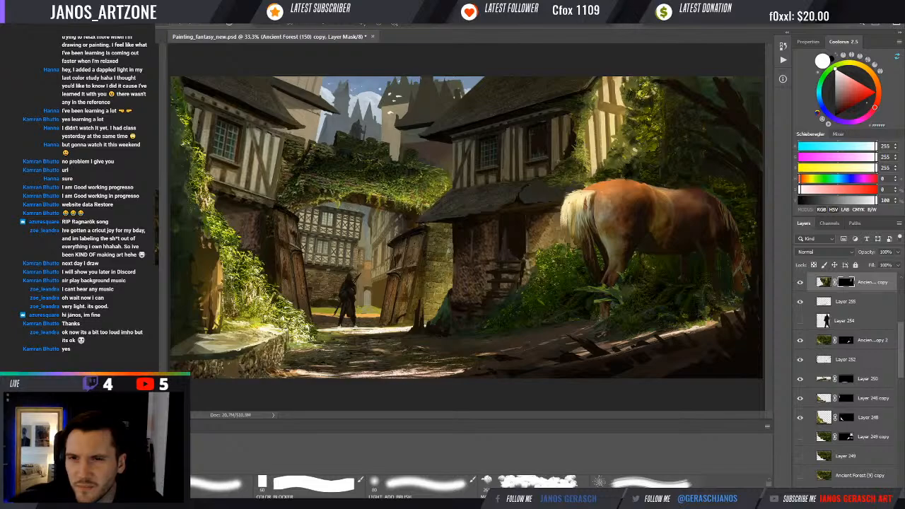
key("x")
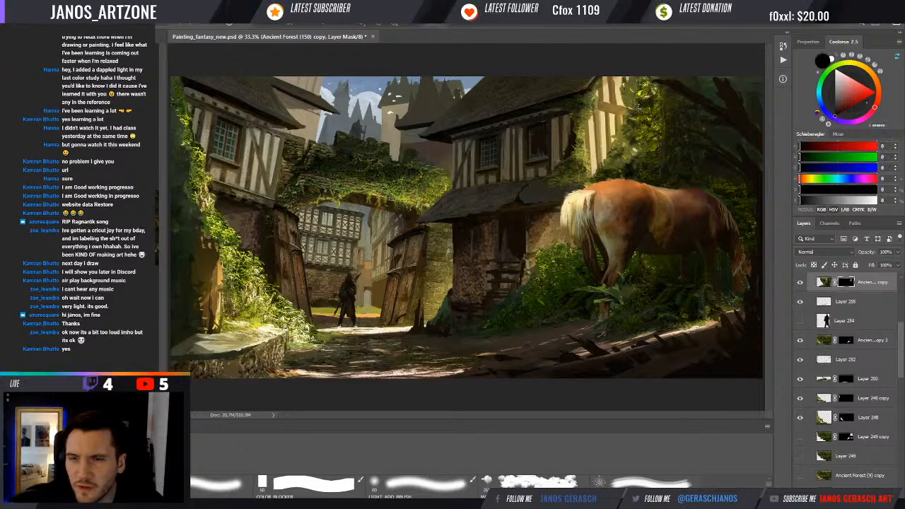
key("x")
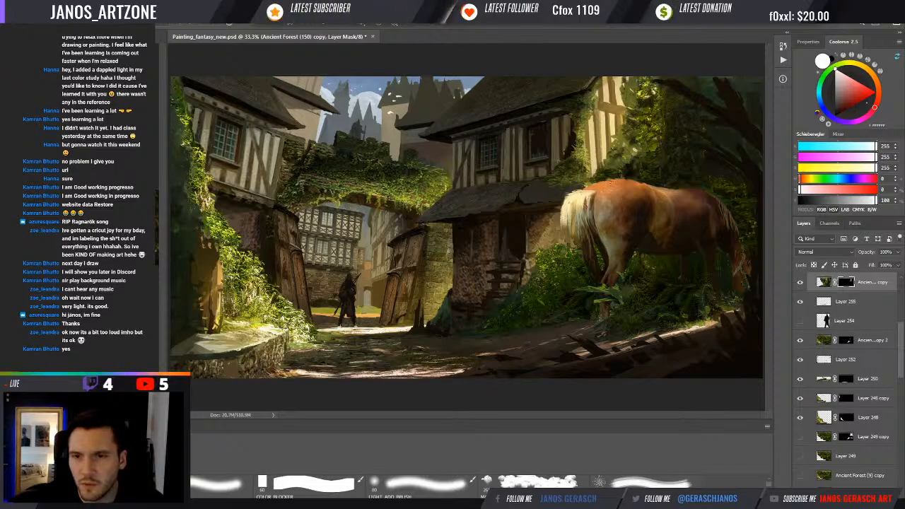
left_click_drag(611, 181, 619, 181)
key("x")
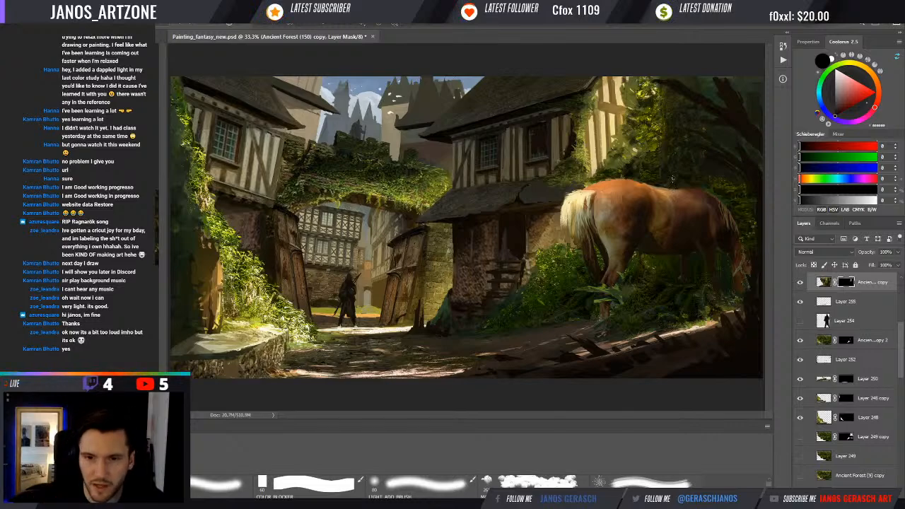
- Add an empty layer above the Ancient Forest (150) copy layer and paint the rump's upper edge with orange sampled from the coat
key("ctrl+minus")
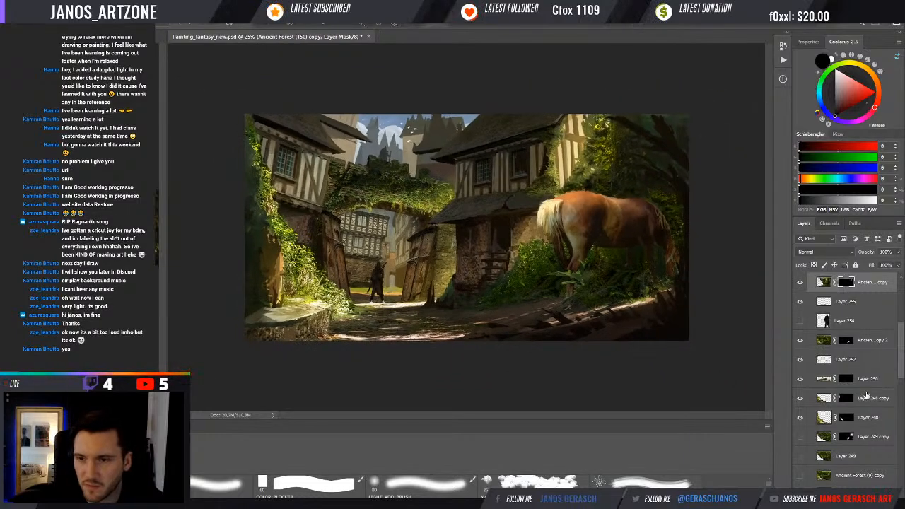
scroll(858, 382, "up", 6)
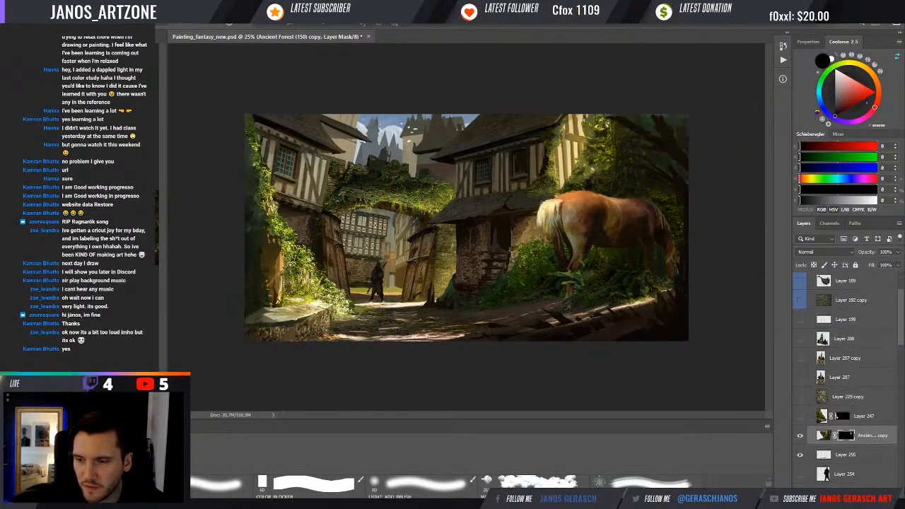
key("ctrl+shift+alt+n")
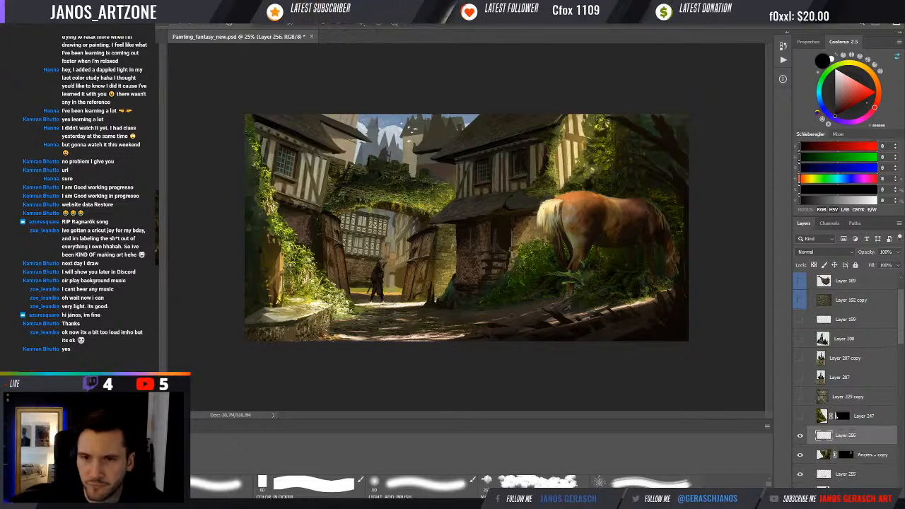
scroll(577, 183, "up", 2)
left_click(616, 181, "alt")
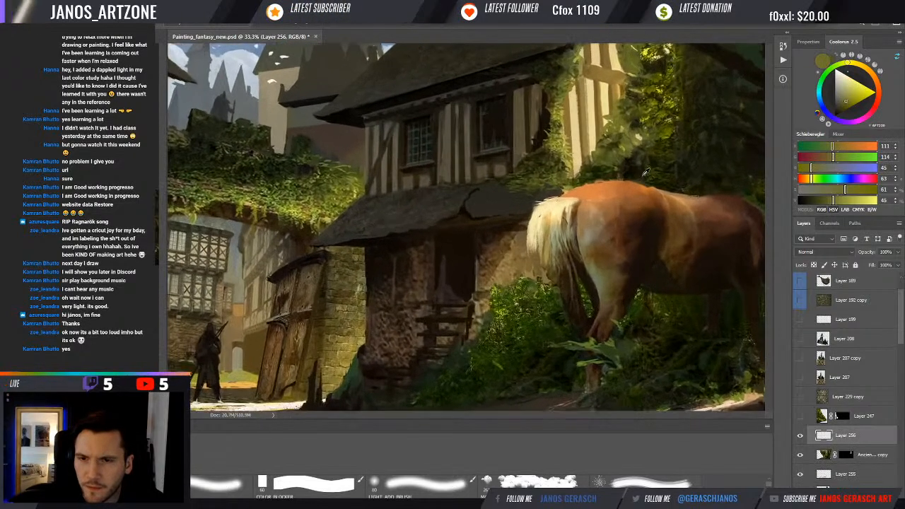
left_click(616, 182, "alt")
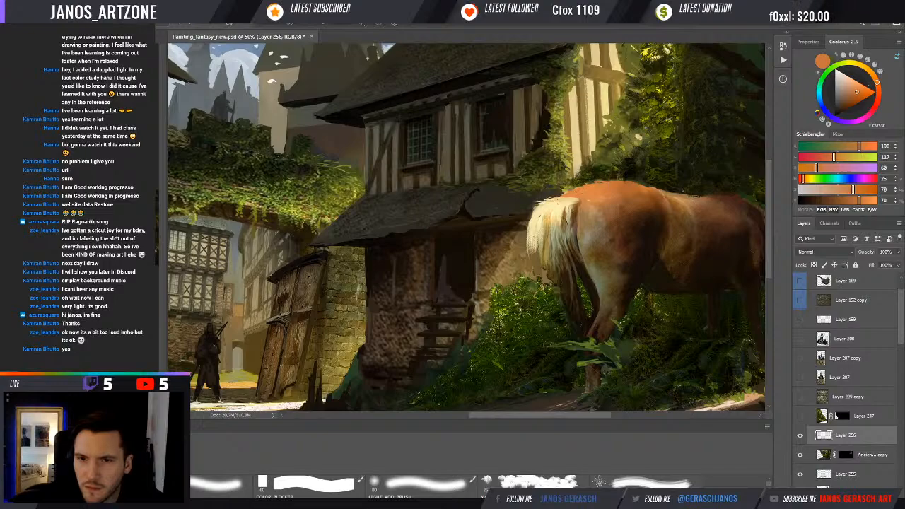
left_click(595, 186, "alt")
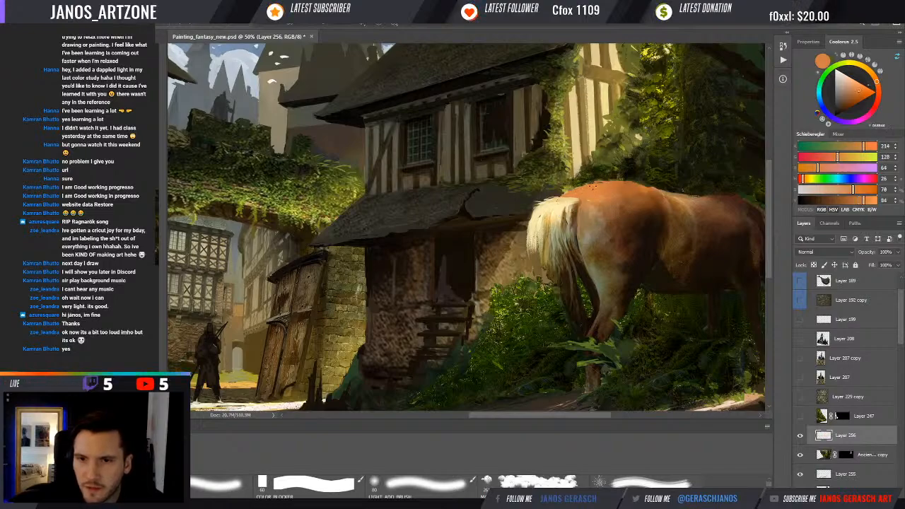
left_click_drag(594, 186, 591, 186)
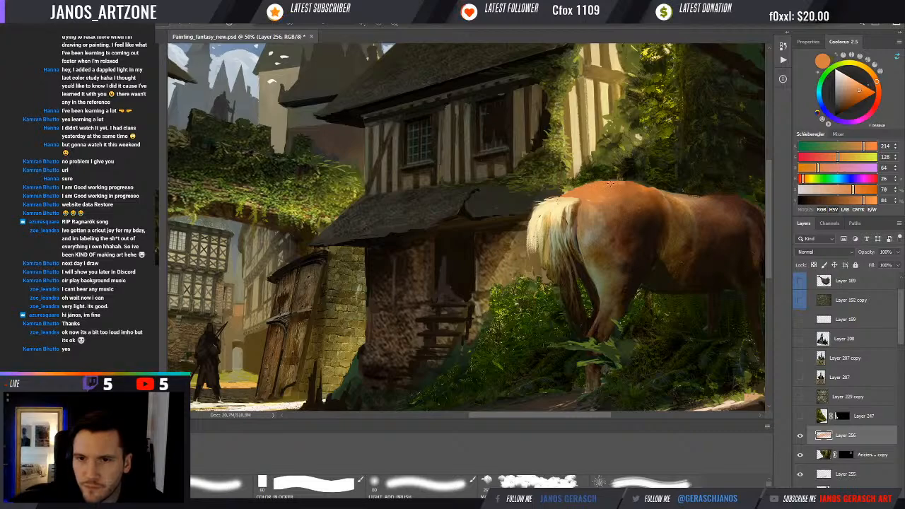
- Paint over the seam between the tail's base and the hindquarter with grey-brown, cream and tan tones sampled nearby
left_click_drag(645, 202, 620, 186)
left_click(584, 215, "alt")
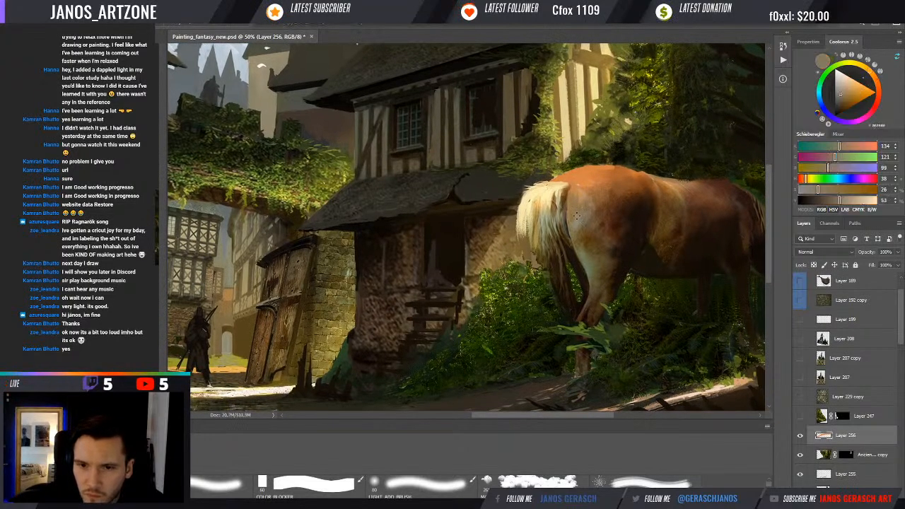
left_click_drag(568, 204, 570, 228)
left_click(559, 195, "alt")
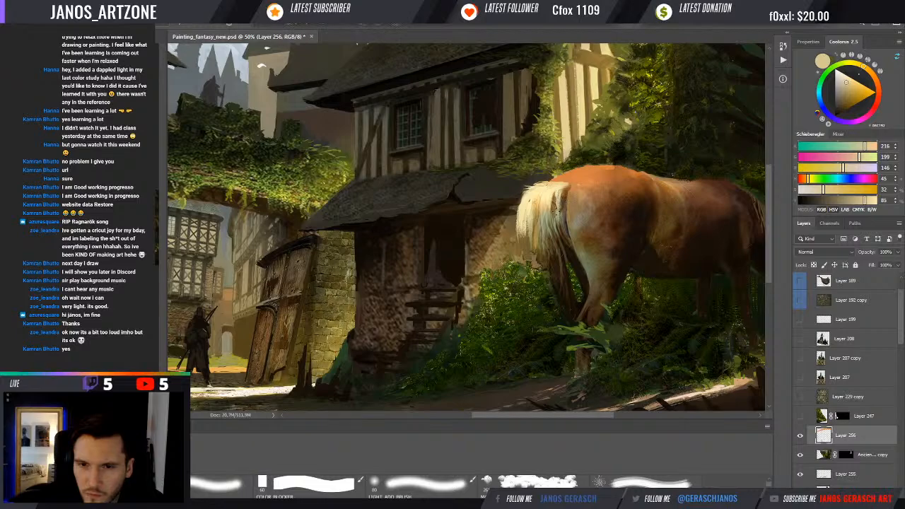
left_click(557, 194, "alt")
left_click(559, 195, "alt")
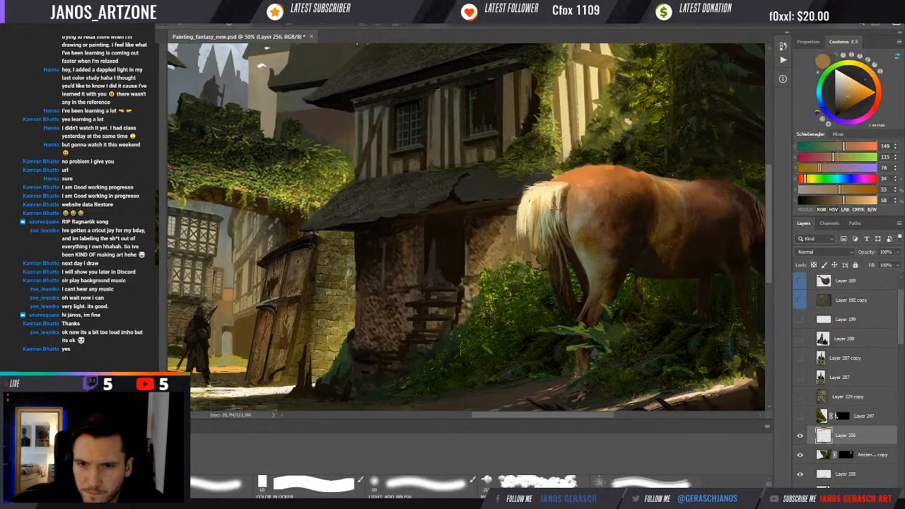
left_click(561, 197, "alt")
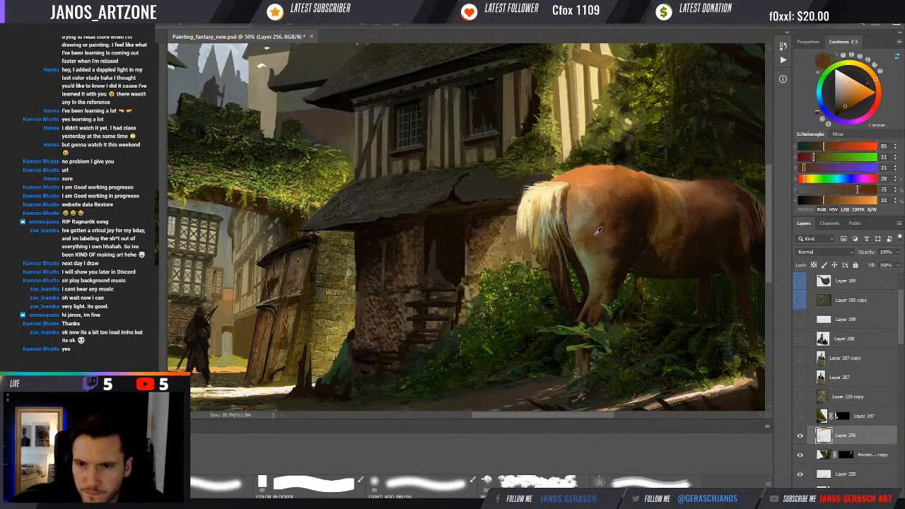
- Blend the lower tail into the horse's hindquarter with dark brown, olive, cream and grey-beige tones sampled from the tail and coat
mouse_move(599, 230)
left_mouse_down()
mouse_move(597, 219)
mouse_move(569, 240)
left_mouse_up()
left_click(560, 213, "alt")
left_click(565, 238, "alt")
left_click(568, 222, "alt")
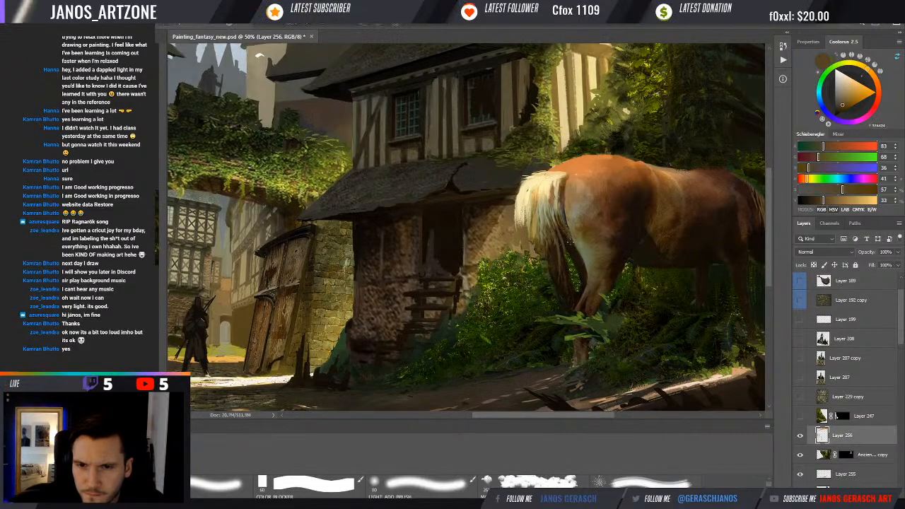
left_click(549, 250, "alt")
left_click(515, 208, "alt")
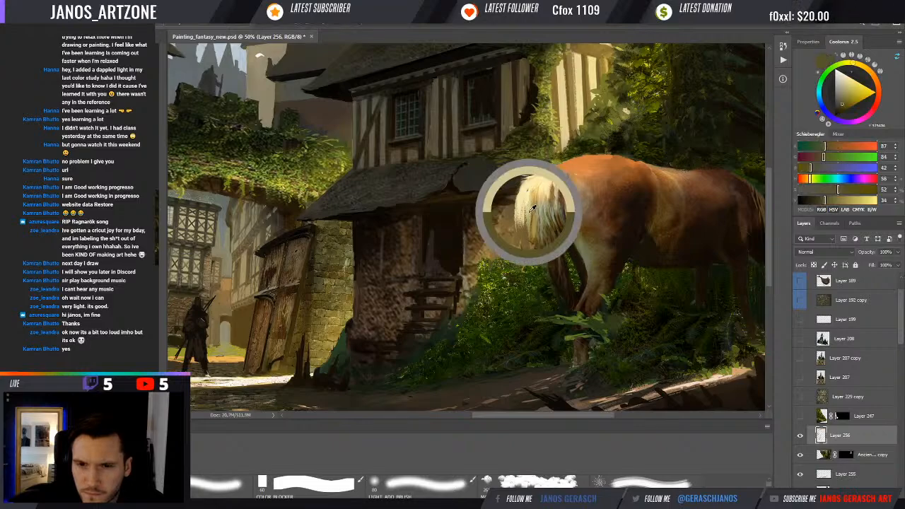
left_click_drag(608, 208, 572, 210)
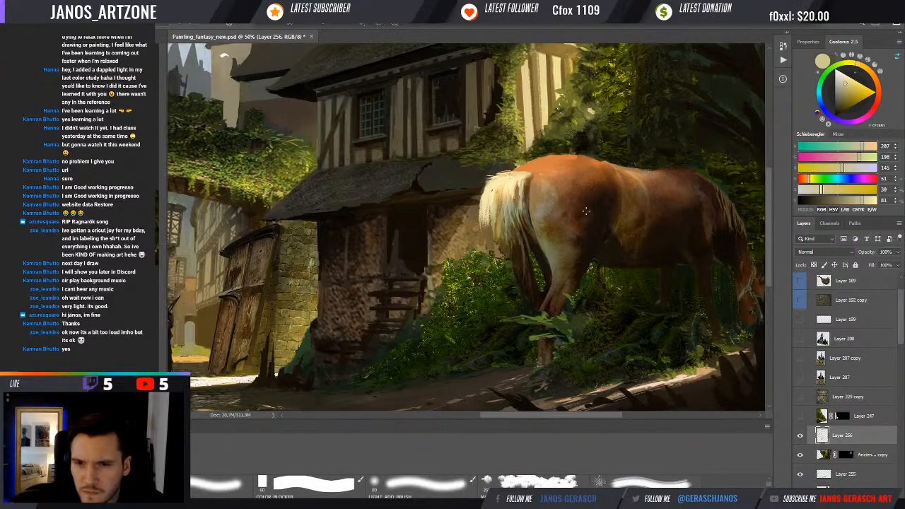
left_click(548, 212, "alt")
left_click(548, 209, "alt")
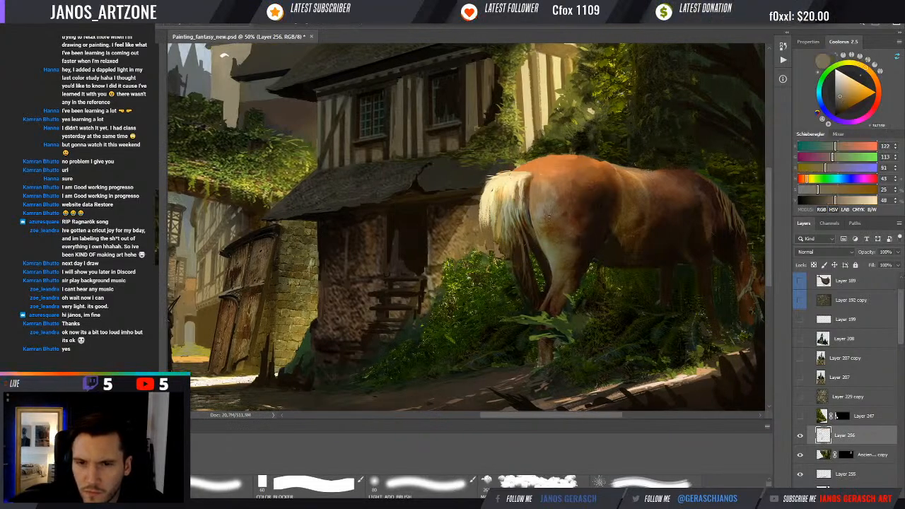
left_click_drag(609, 209, 601, 208)
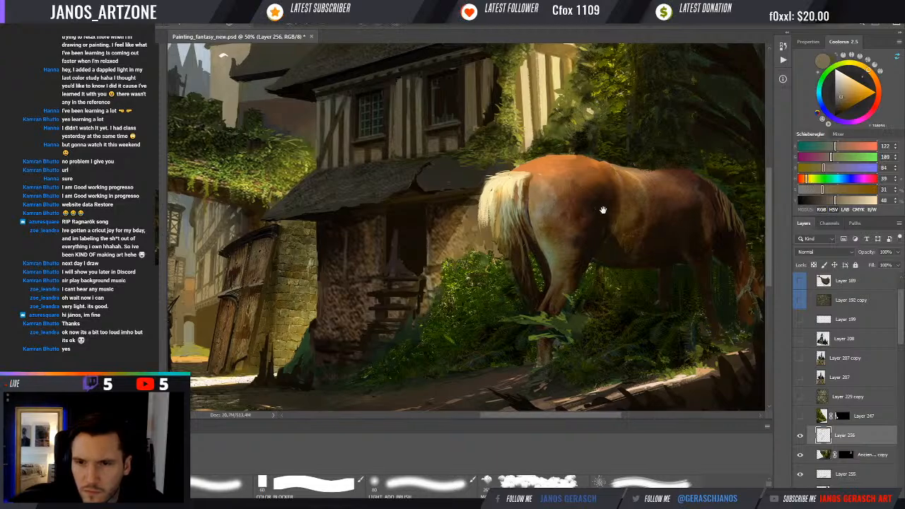
- Paint over the horse's back and flank with warm and dark browns sampled from the surrounding coat
left_click(642, 184, "alt")
left_click(635, 177, "alt")
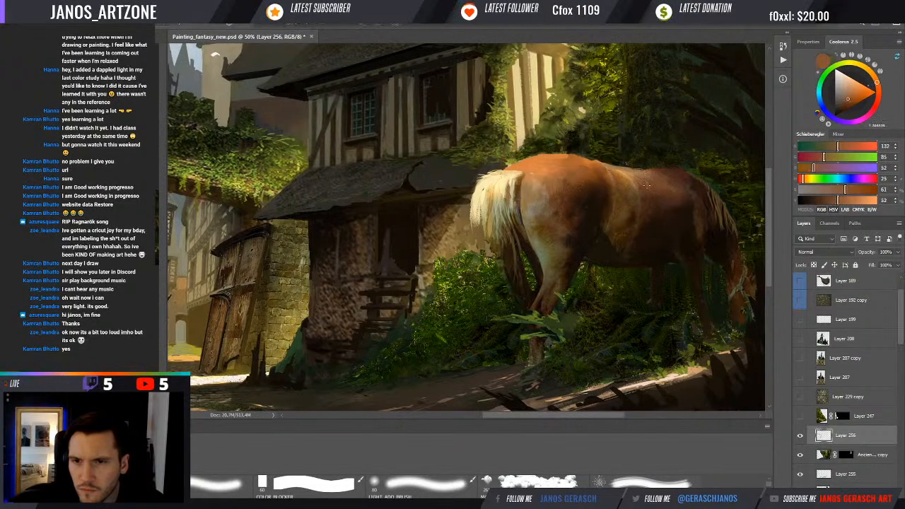
left_click(677, 200, "alt")
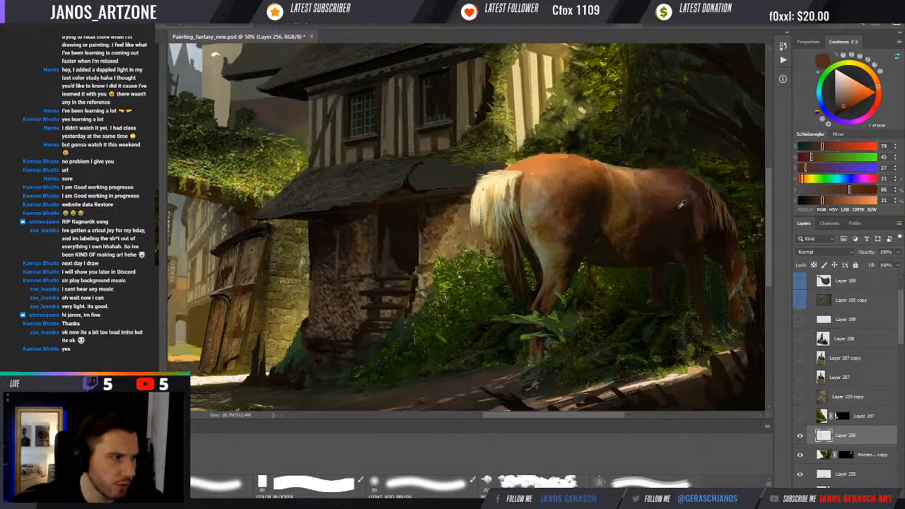
left_click(675, 206, "alt")
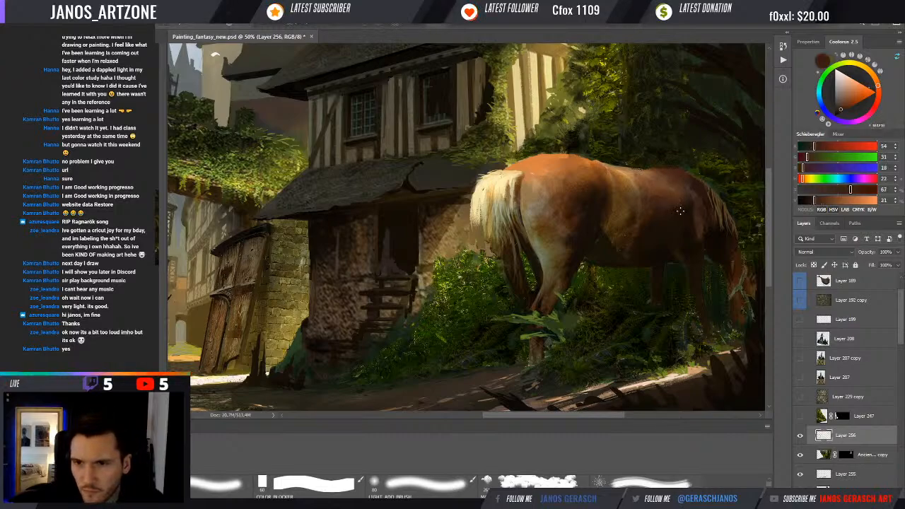
left_click(676, 201, "alt")
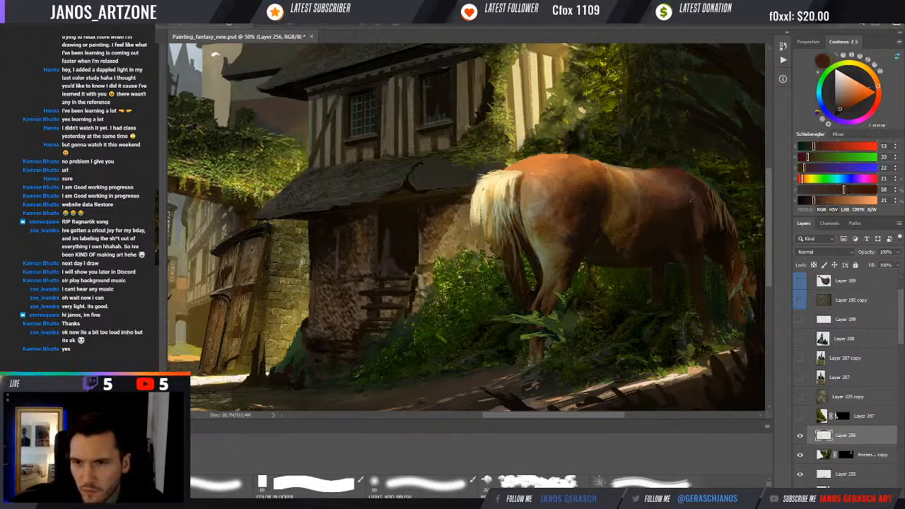
left_click(700, 188, "alt")
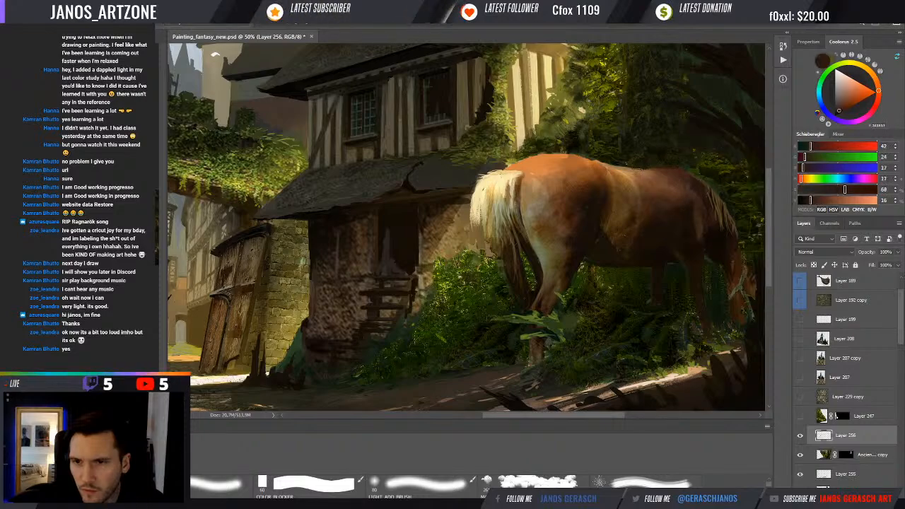
- Rework the shaded shoulder beside the mane with dark brown tones sampled from the horse's coat
left_click(719, 193, "alt")
left_click_drag(723, 238, 709, 217)
left_click(687, 205, "alt")
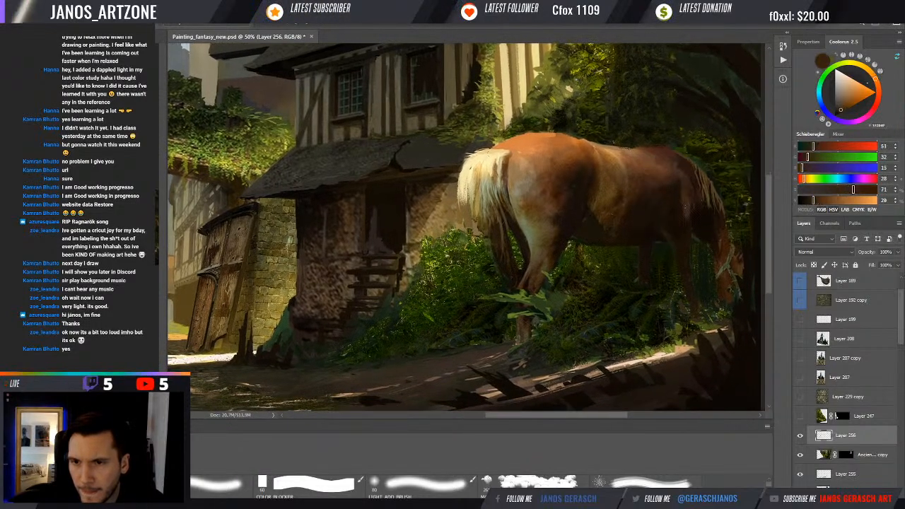
left_click(676, 204, "alt")
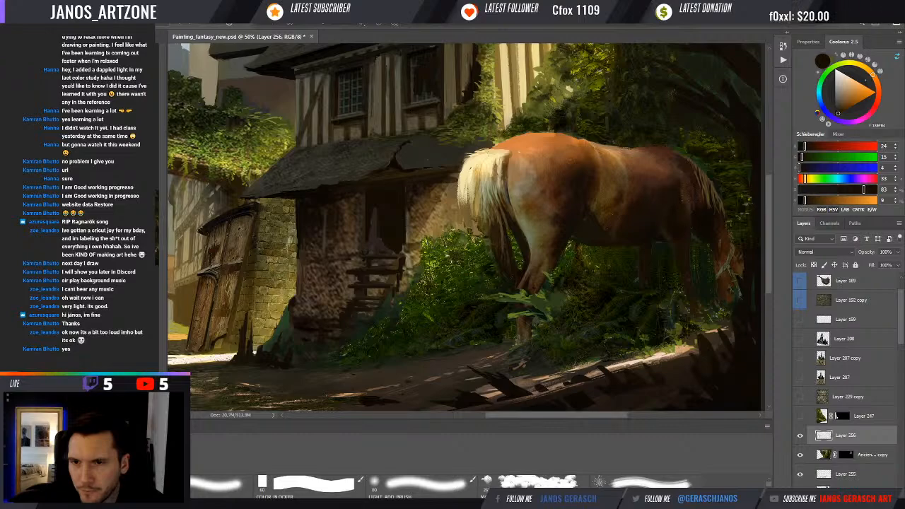
left_click(689, 192, "alt")
left_click(690, 191, "alt")
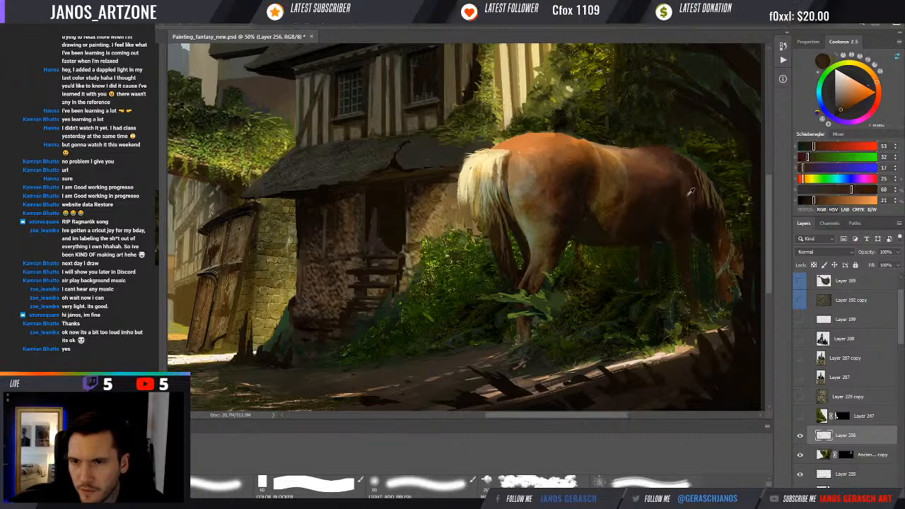
- Refine the horse's lowered neck and head with near-black and reddish-brown tones sampled around them
left_click(715, 230, "alt")
left_click(707, 246, "alt")
left_click(708, 230, "alt")
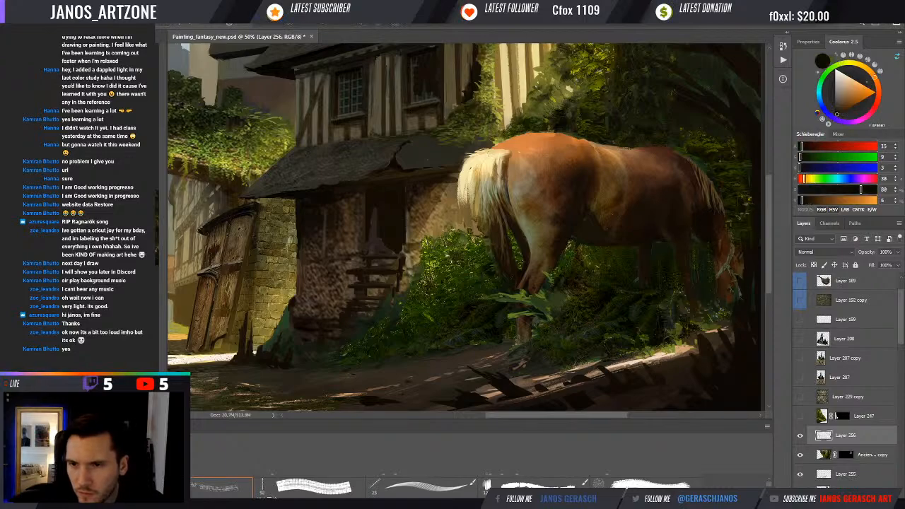
left_click_drag(723, 274, 697, 257)
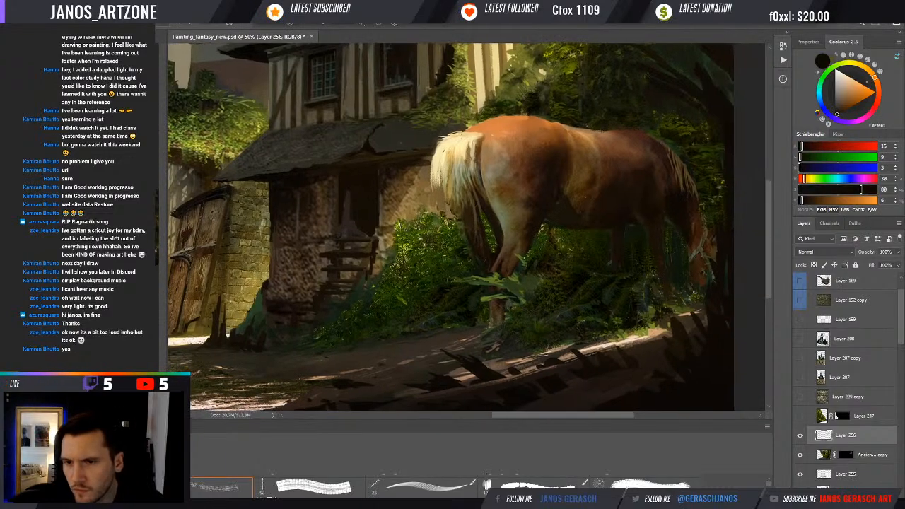
left_click(711, 260, "alt")
left_click(706, 263, "alt")
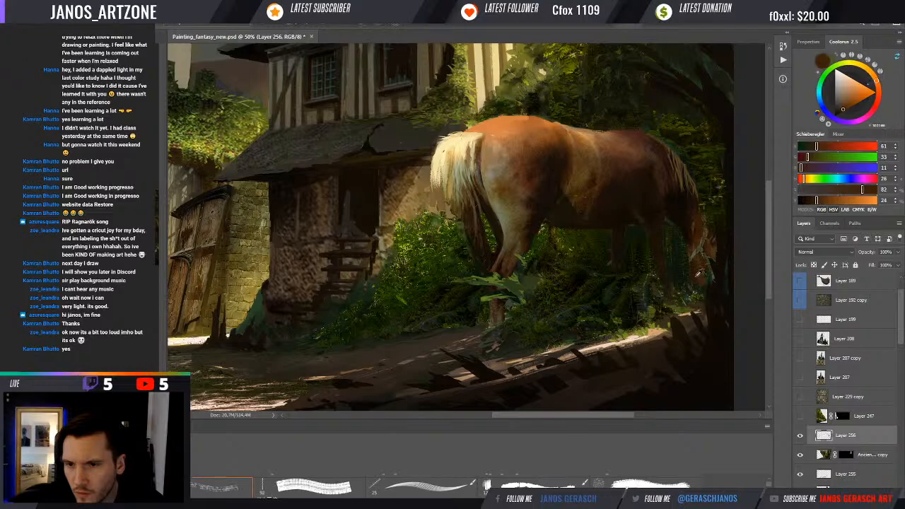
left_click(698, 274, "alt")
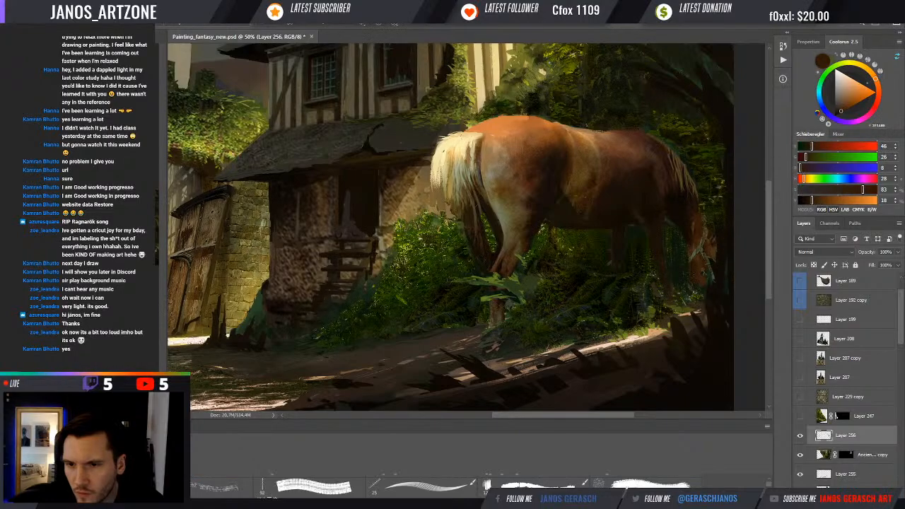
left_click(705, 276, "alt")
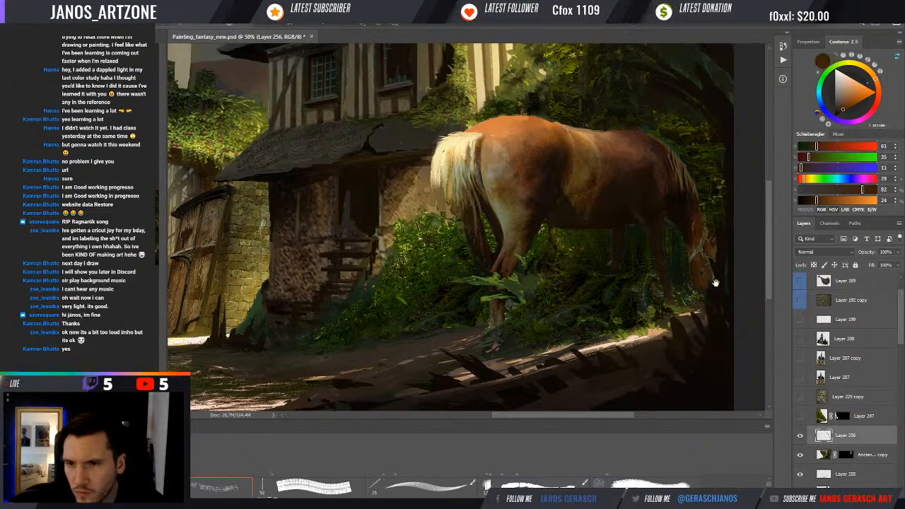
- Touch up the dark tree trunk beside the horse and the shadowed foreground with near-black brown and olive tones sampled nearby
left_click_drag(716, 283, 718, 302)
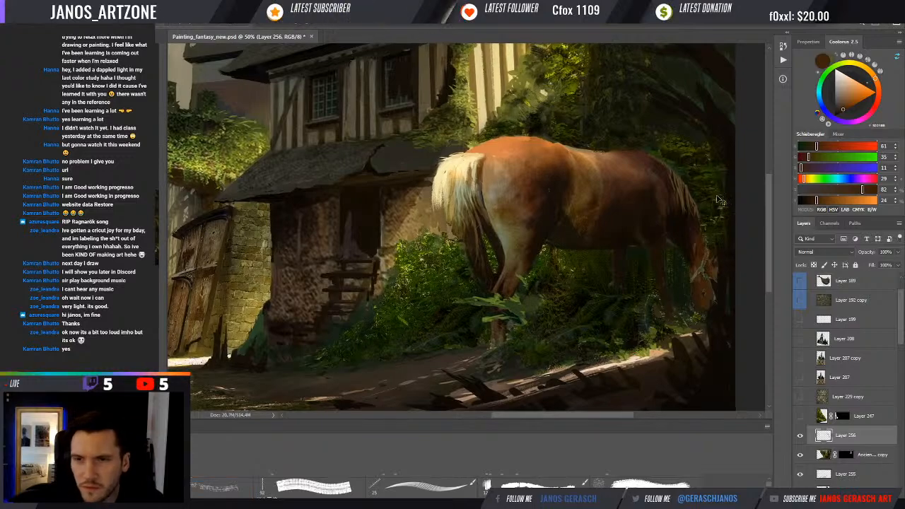
key("ctrl+minus")
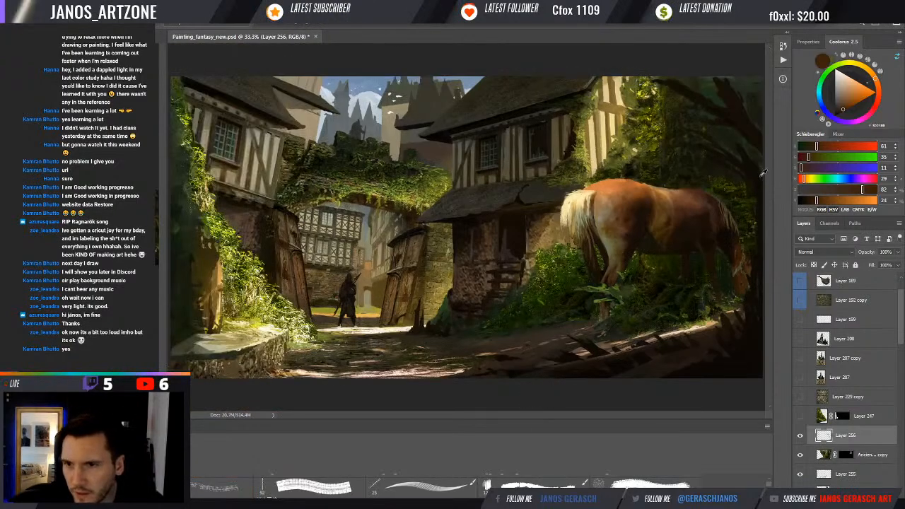
left_click(751, 191, "alt")
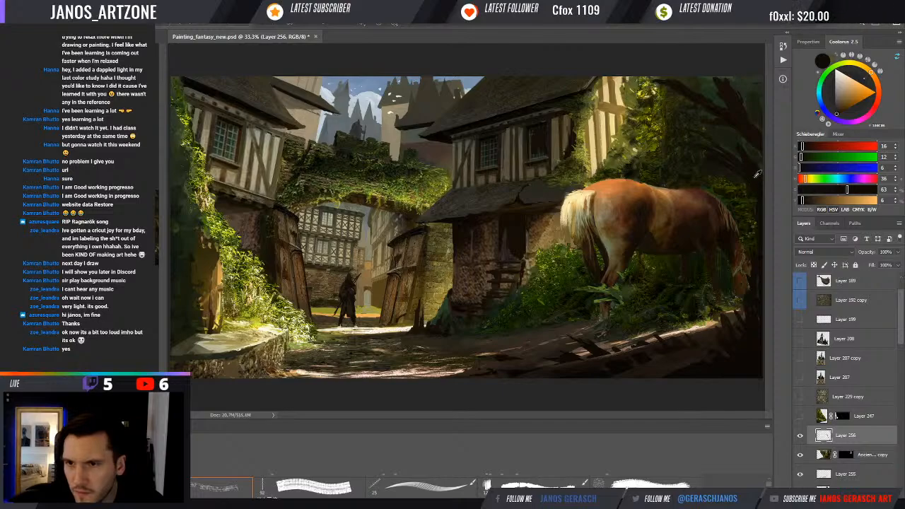
left_click(727, 154, "alt")
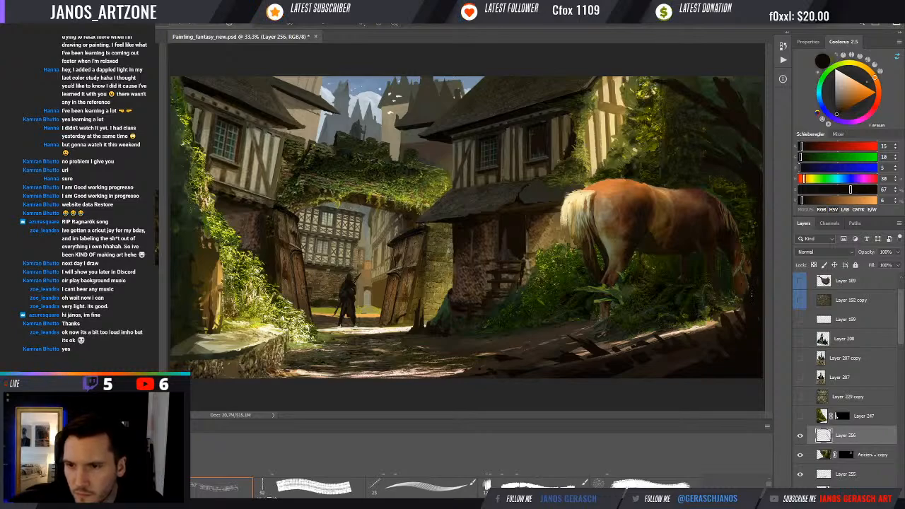
left_click(647, 371, "alt")
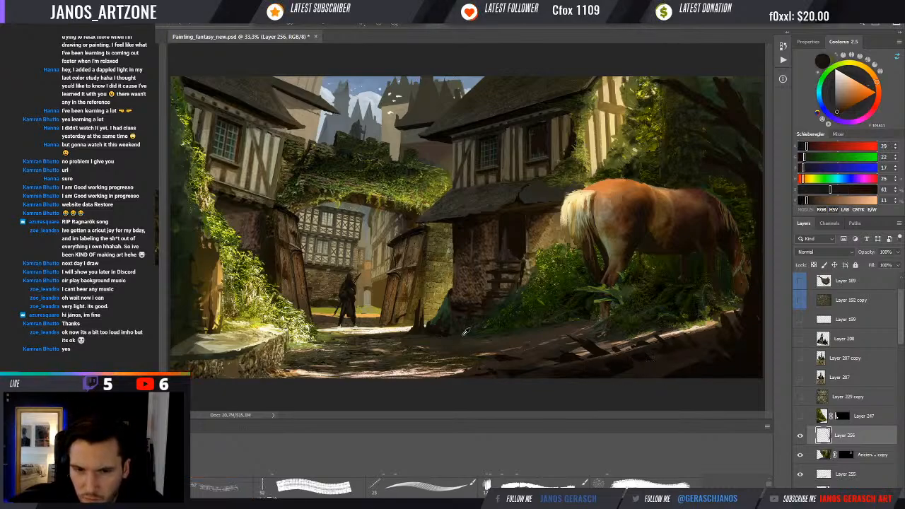
left_click(470, 358, "alt")
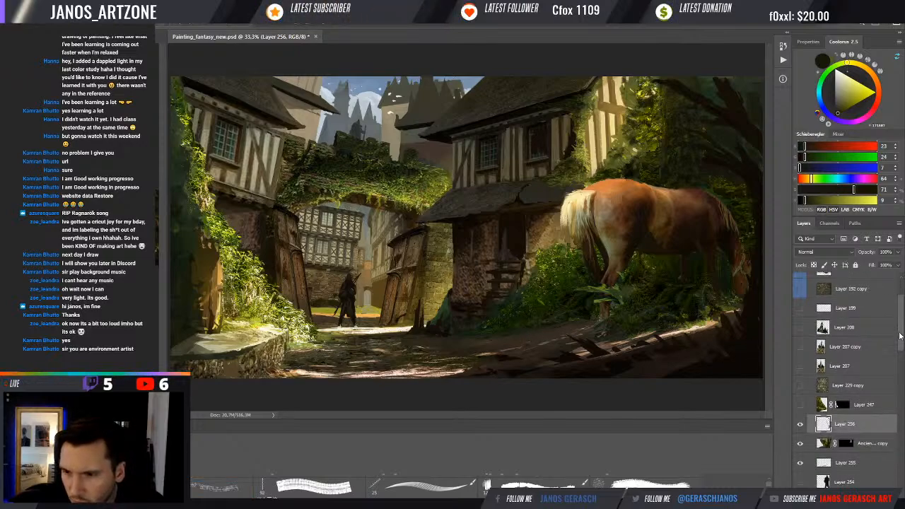
- Show the Ancient Forest (9) copy photo layer and move the photo over the village scene
scroll(849, 382, "down", 5)
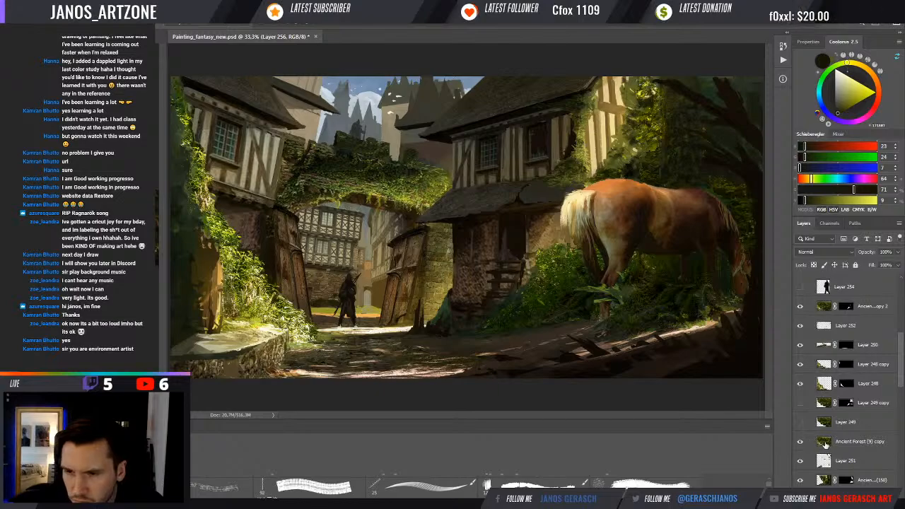
left_click(800, 441)
left_click(841, 443)
key("v")
left_click_drag(646, 353, 634, 313)
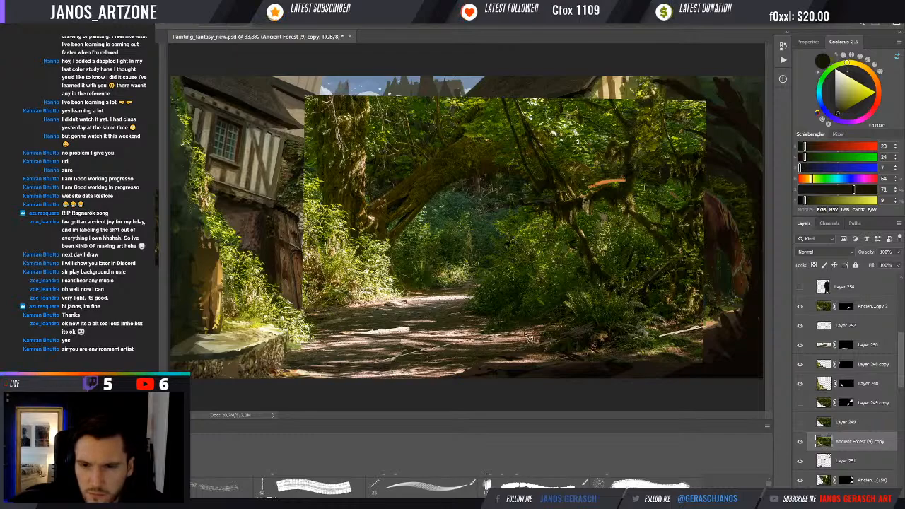
- Lasso the forest photo's lower path area, copy it to a new layer and hide the Ancient Forest (9) copy layer
mouse_move(666, 400)
left_mouse_down()
mouse_move(351, 389)
mouse_move(350, 360)
mouse_move(363, 357)
left_mouse_up()
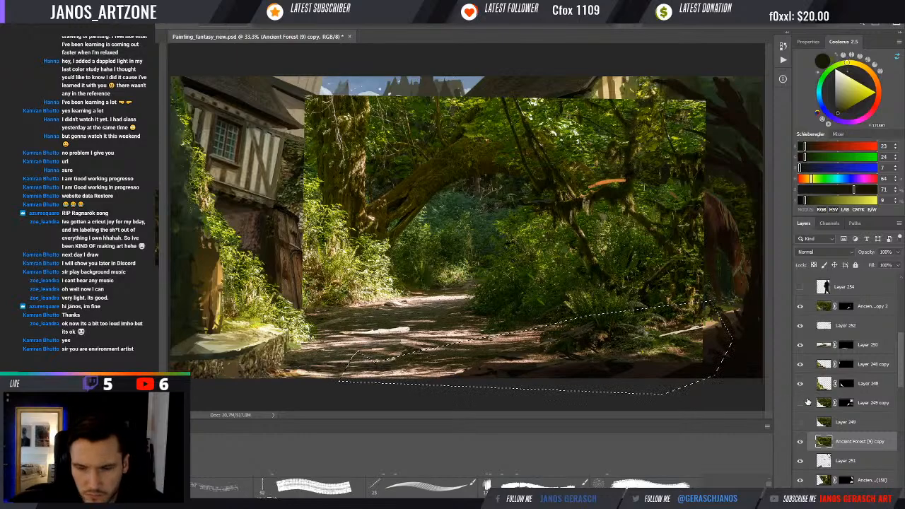
key("ctrl+j")
left_click(799, 460)
- Move the copied path strip over the foreground below the horse and rotate it slightly counterclockwise to follow the slope
left_click_drag(646, 335, 704, 351)
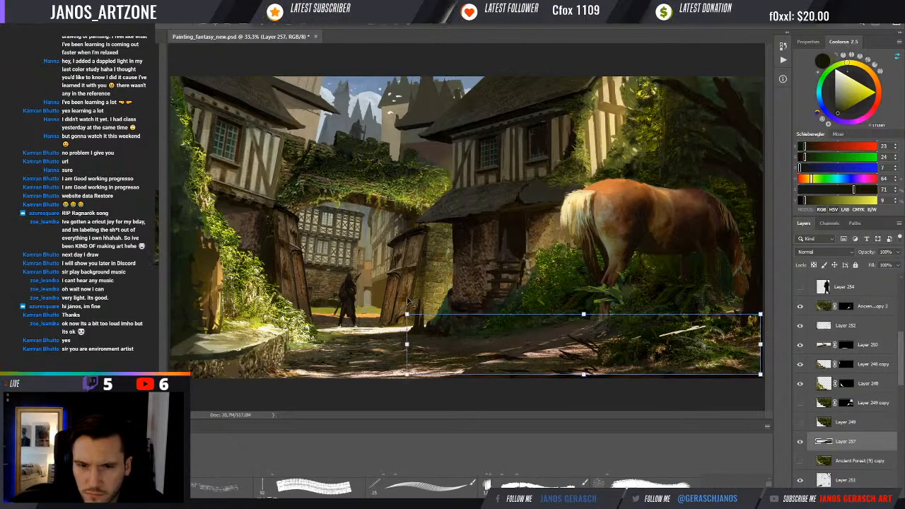
left_click_drag(398, 308, 396, 321)
mouse_move(658, 357)
left_mouse_down()
mouse_move(669, 371)
mouse_move(658, 363)
left_mouse_up()
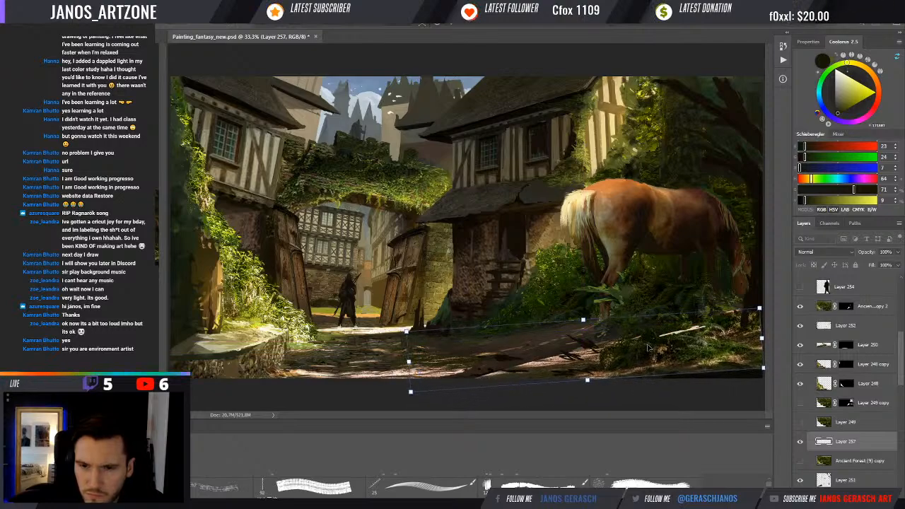
left_click_drag(397, 328, 405, 328)
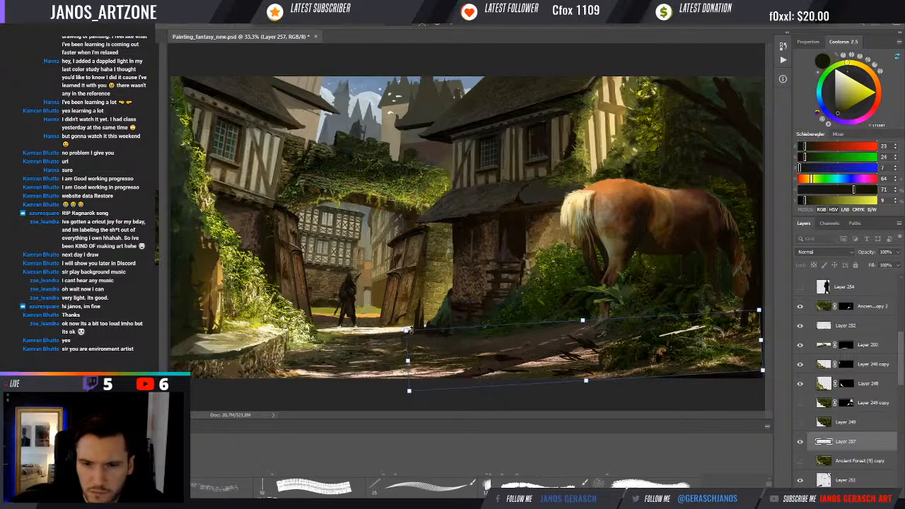
key("Return")
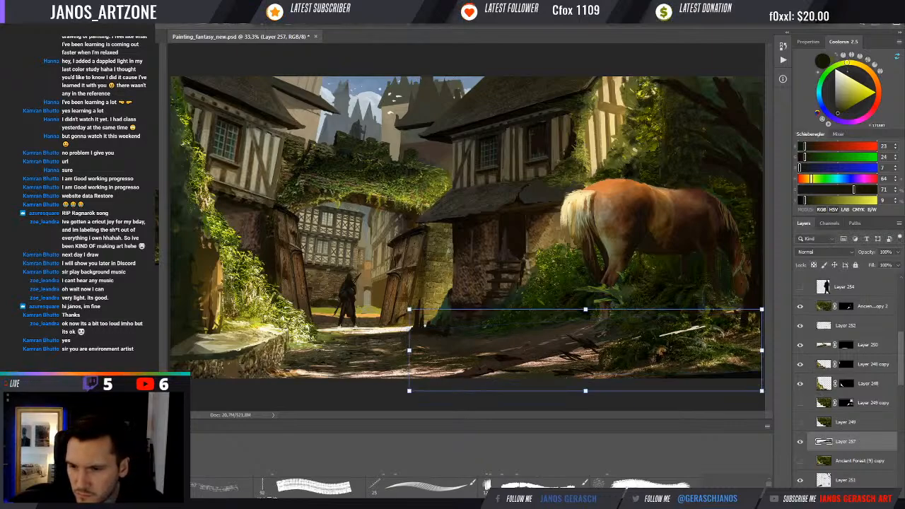
- Add a black-filled mask to Layer 257 and brush the path texture back in with white and black around the foreground roots
left_click(835, 499)
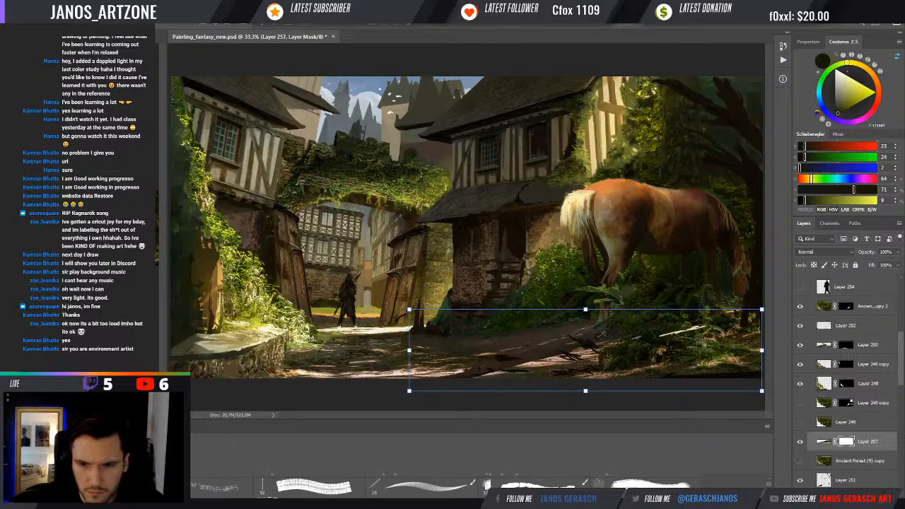
key("ctrl+i")
key("b")
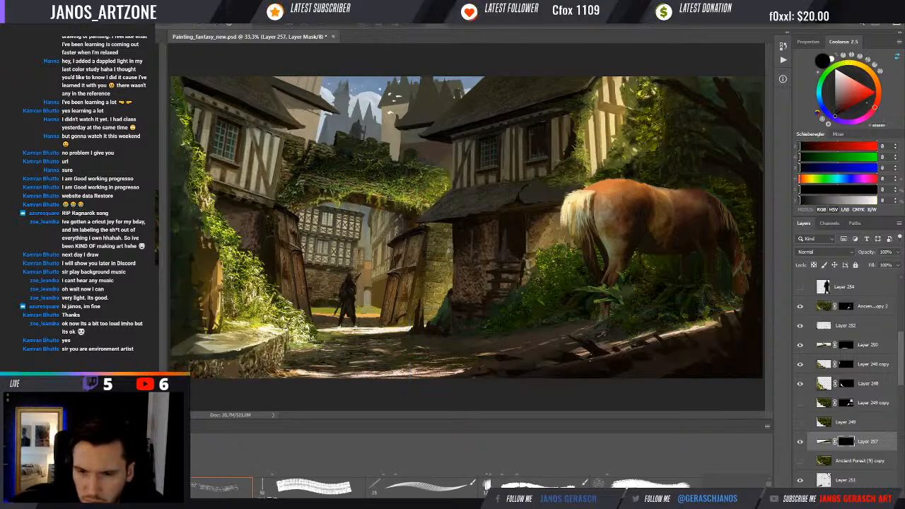
key("x")
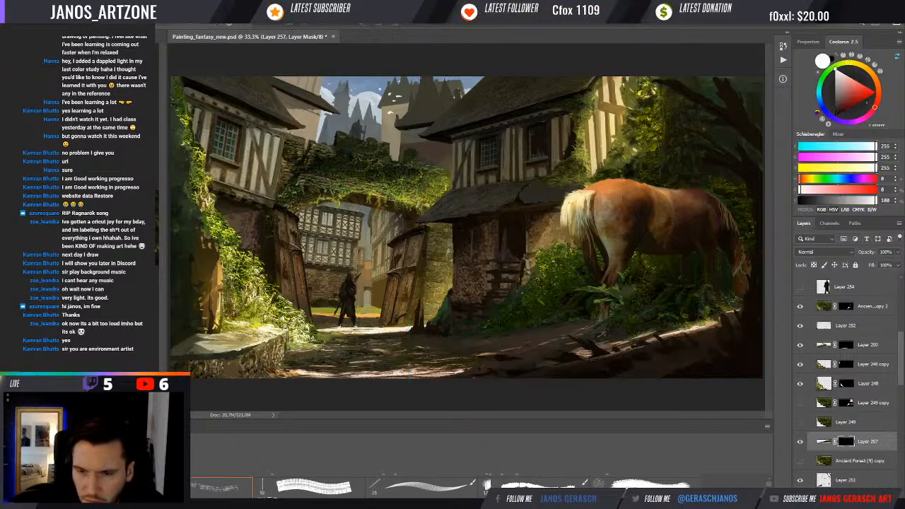
key("x")
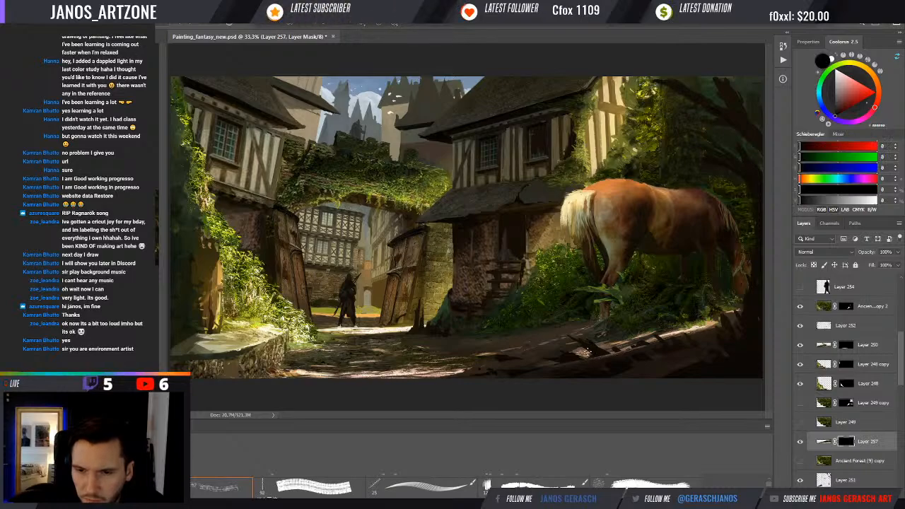
key("x")
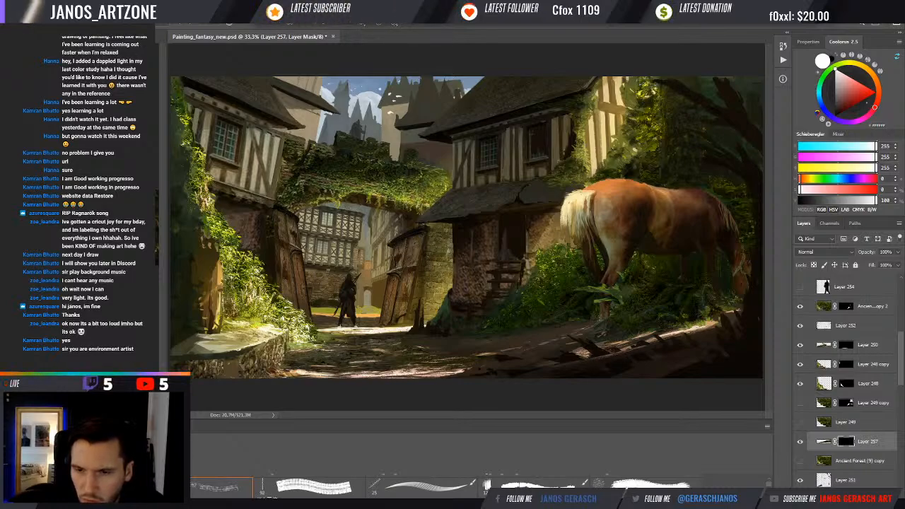
- Reveal the path photo's sunlit ground and foliage on Layer 257's mask along the bank below the horse
mouse_move(635, 351)
left_mouse_down()
mouse_move(649, 352)
mouse_move(622, 300)
left_mouse_up()
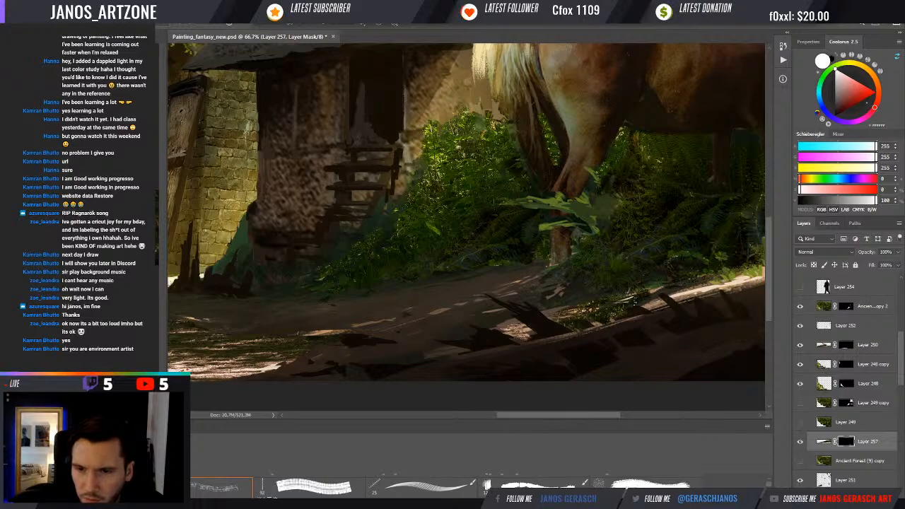
left_click_drag(634, 302, 598, 312)
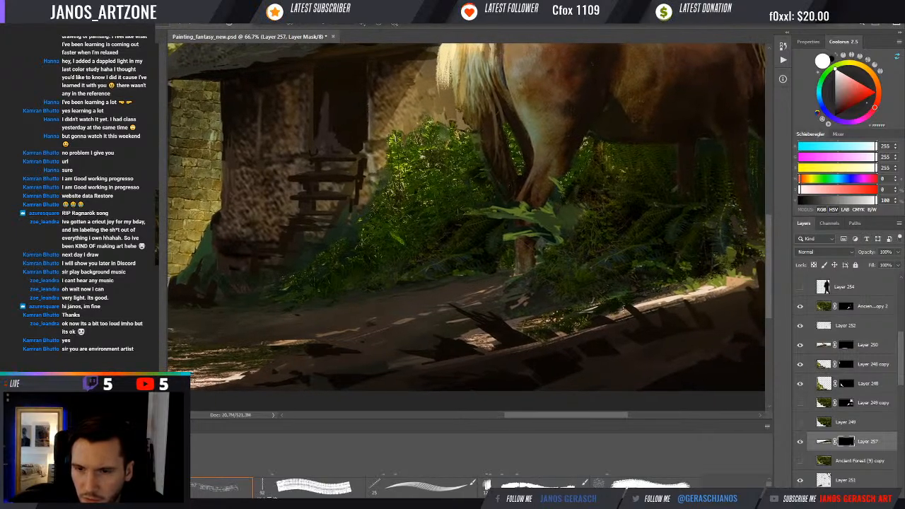
key("x")
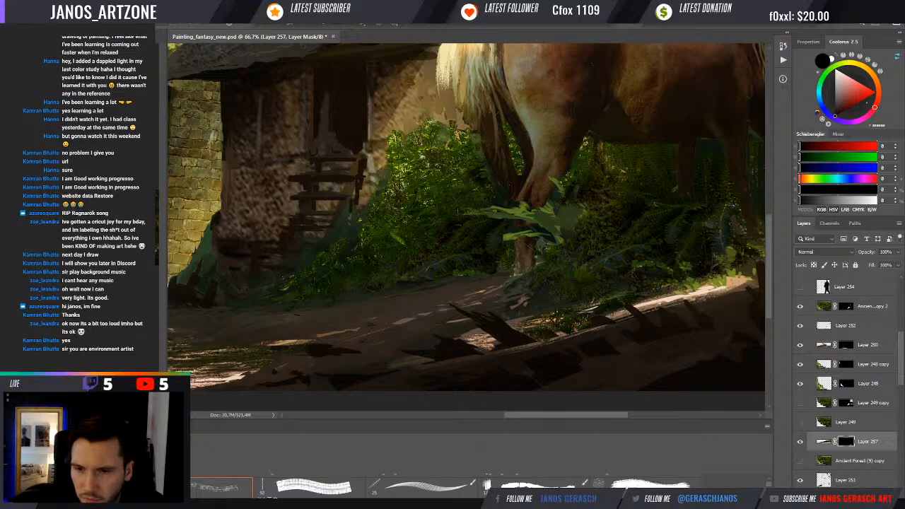
key("x")
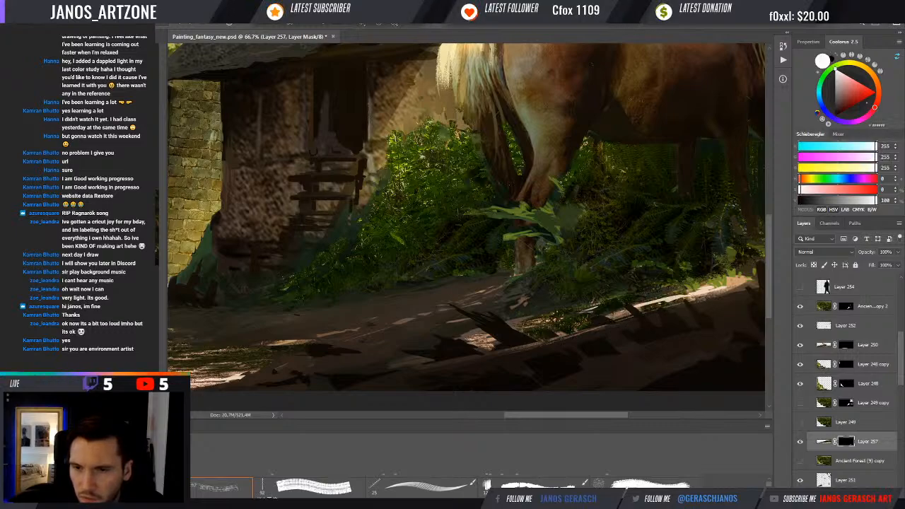
left_click_drag(689, 294, 658, 291)
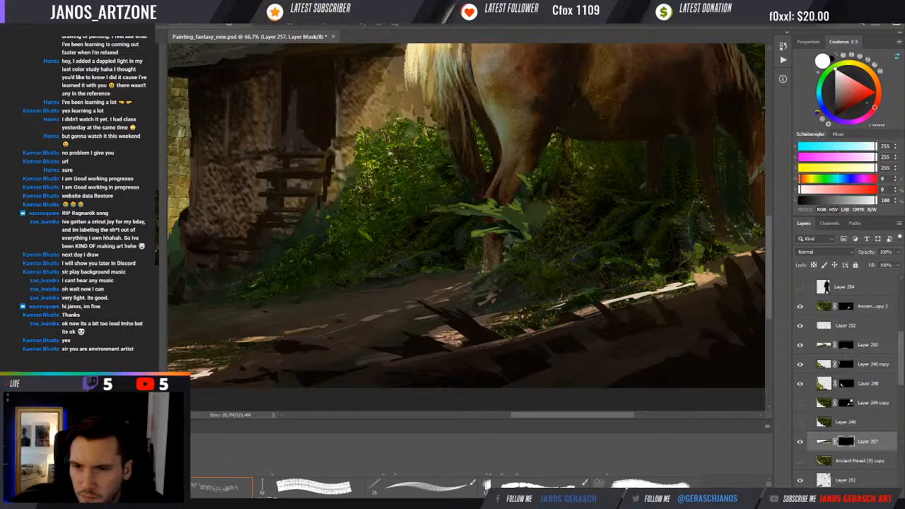
left_click_drag(622, 300, 594, 303)
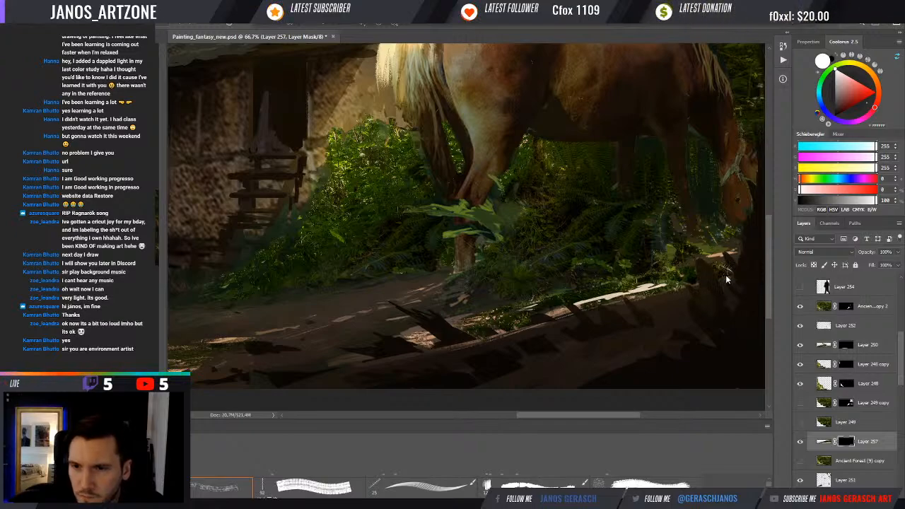
- Refine Layer 257's mask with alternating black and white strokes where the bank meets the dark trunk below the horse's head
key("x")
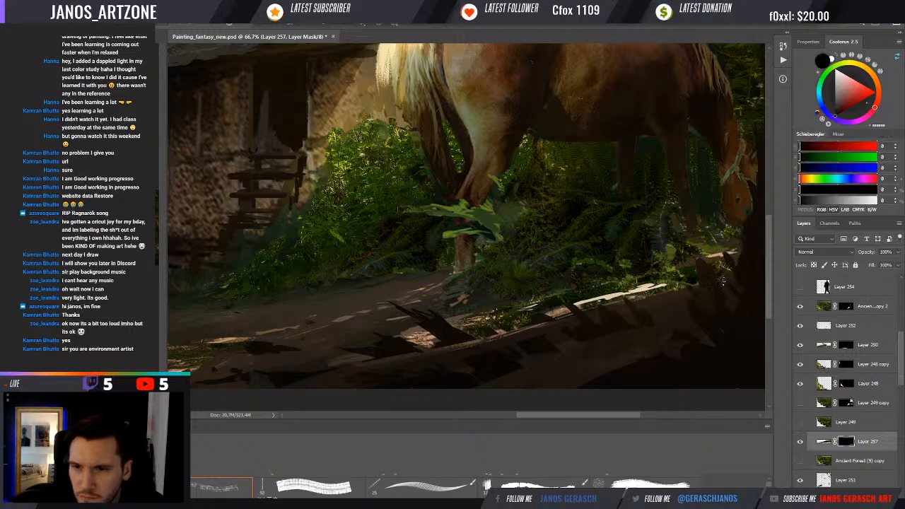
left_click_drag(698, 294, 705, 285)
key("x")
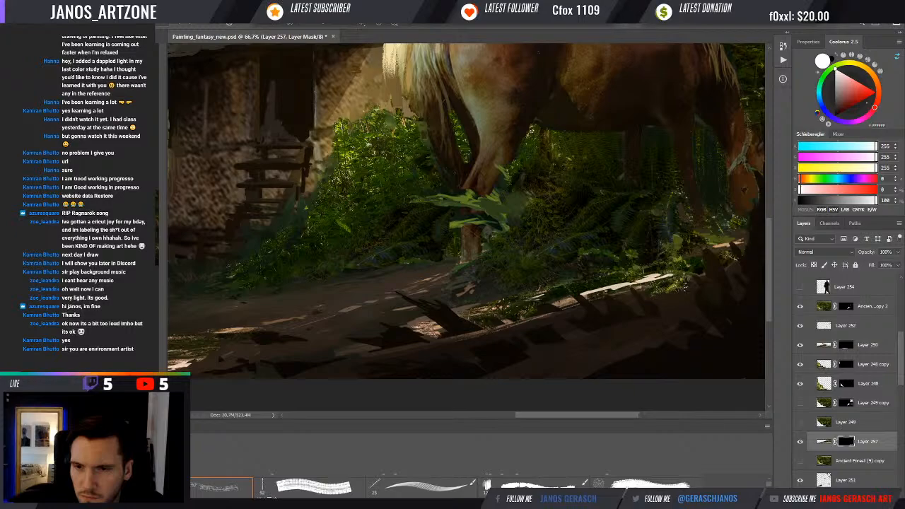
key("x")
key("x")
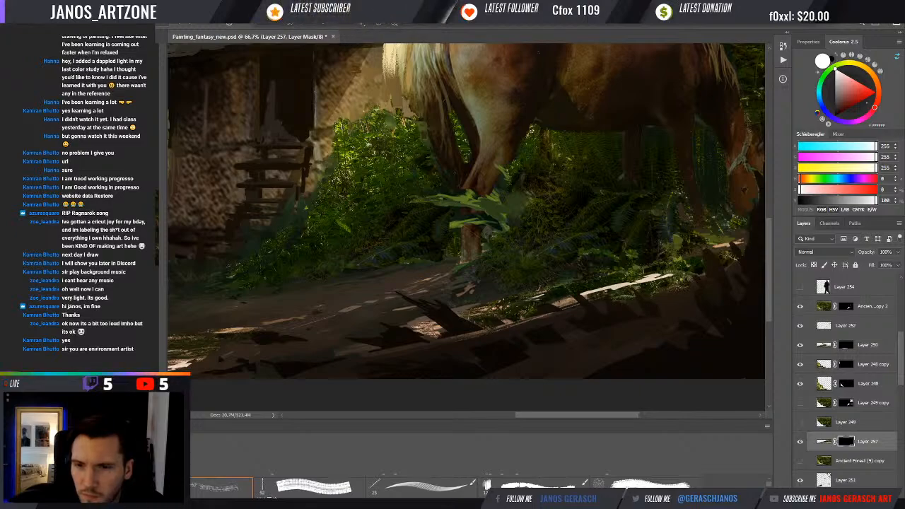
- Blend the path texture on Layer 257's mask along the bank edge between the jagged roots and the bright light streak
left_click_drag(536, 329, 538, 322)
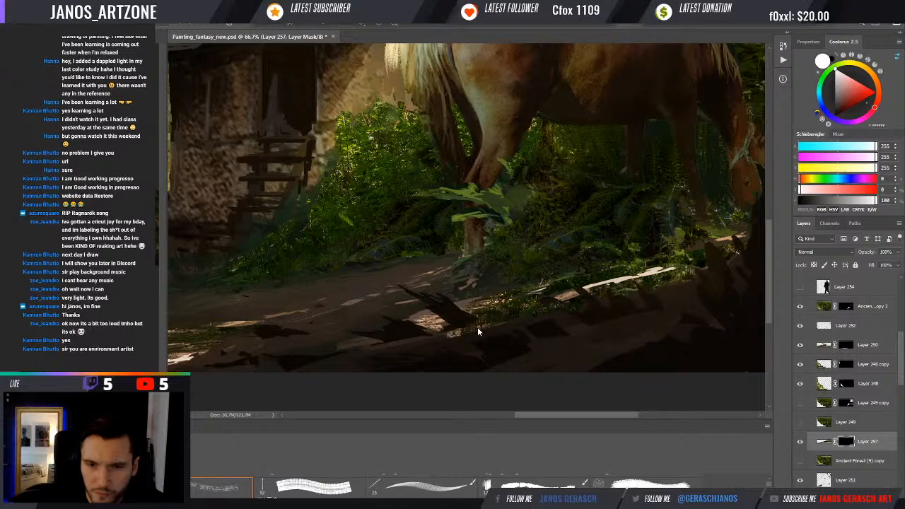
left_click_drag(463, 333, 488, 322)
key("x")
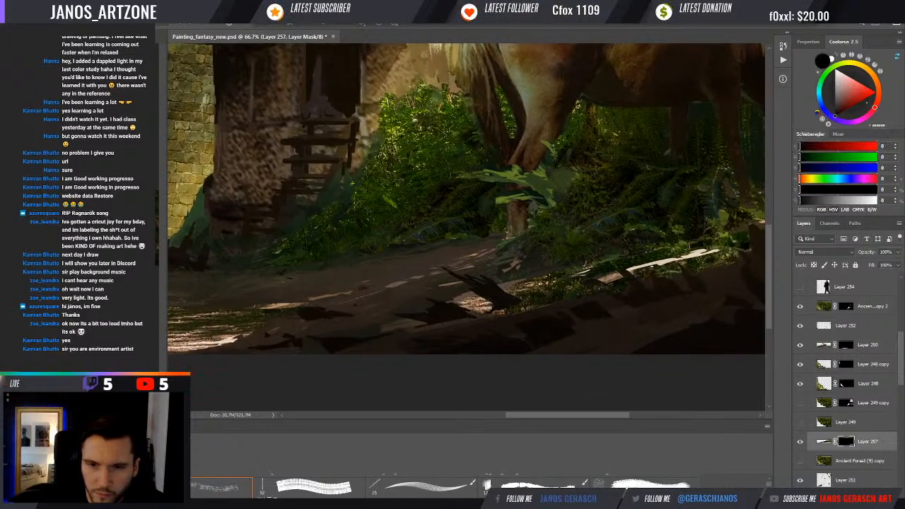
key("x")
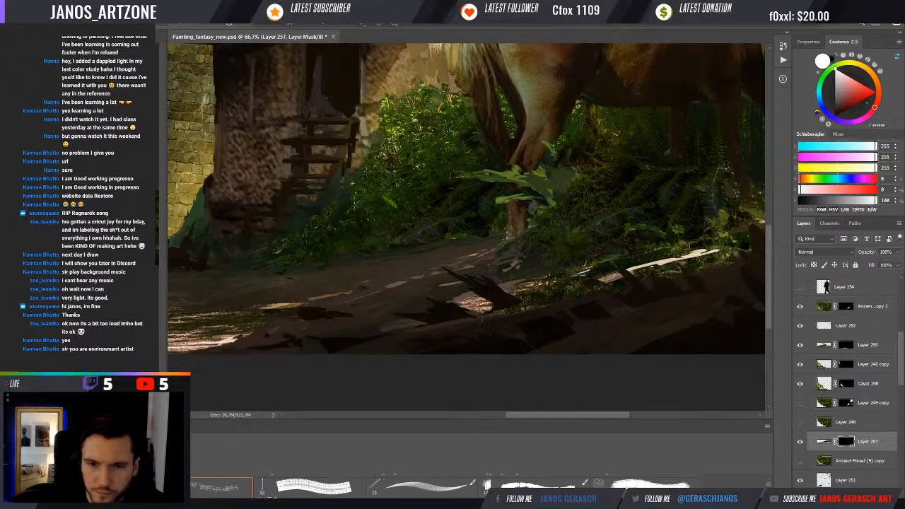
left_click_drag(586, 272, 564, 276)
key("x")
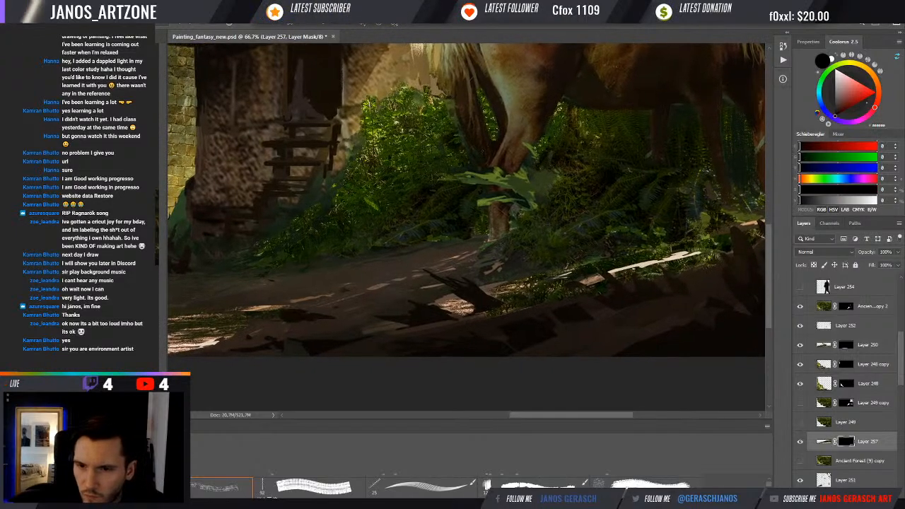
key("x")
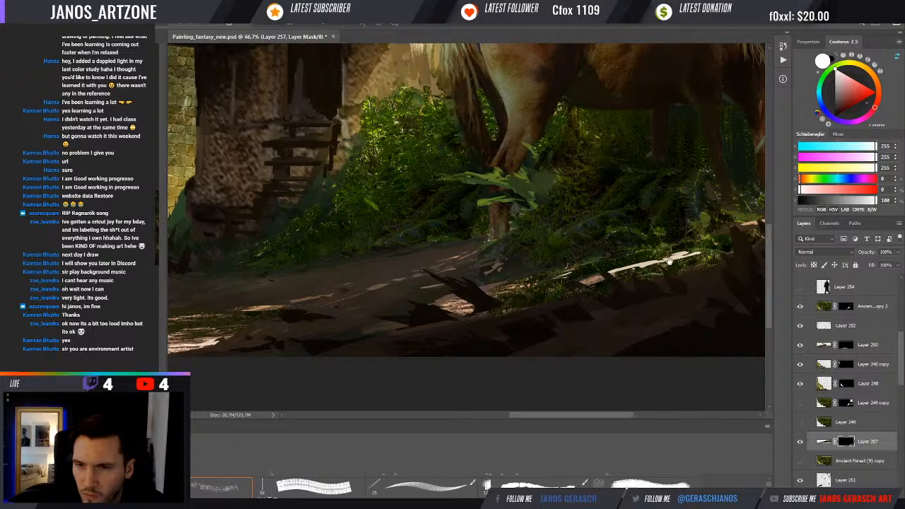
left_click_drag(676, 259, 634, 275)
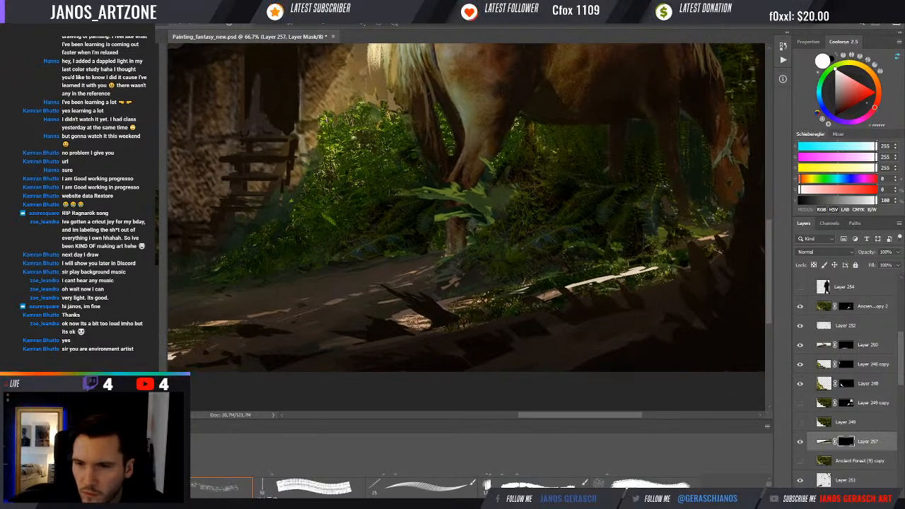
- Move Layer 257 above the Ancient Forest copy 2 layer and compare the painting with the texture hidden and shown
key("ctrl+t")
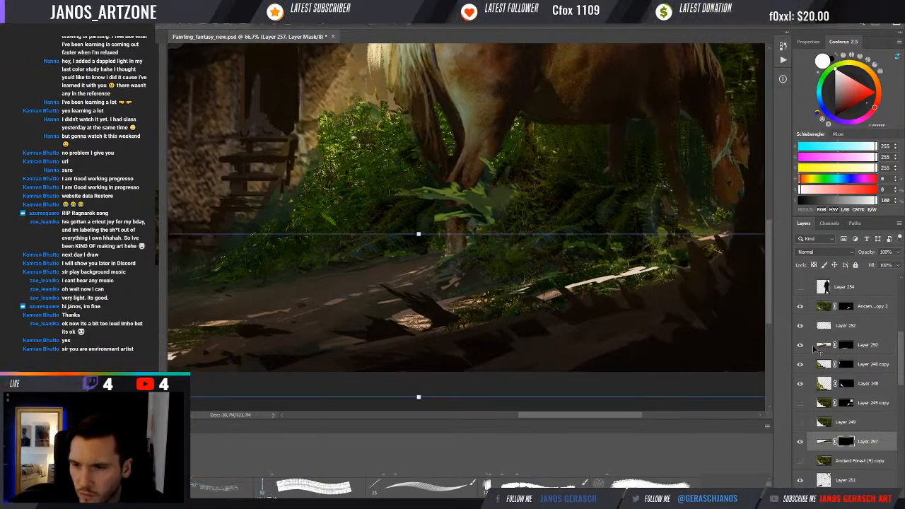
left_click_drag(863, 435, 860, 304)
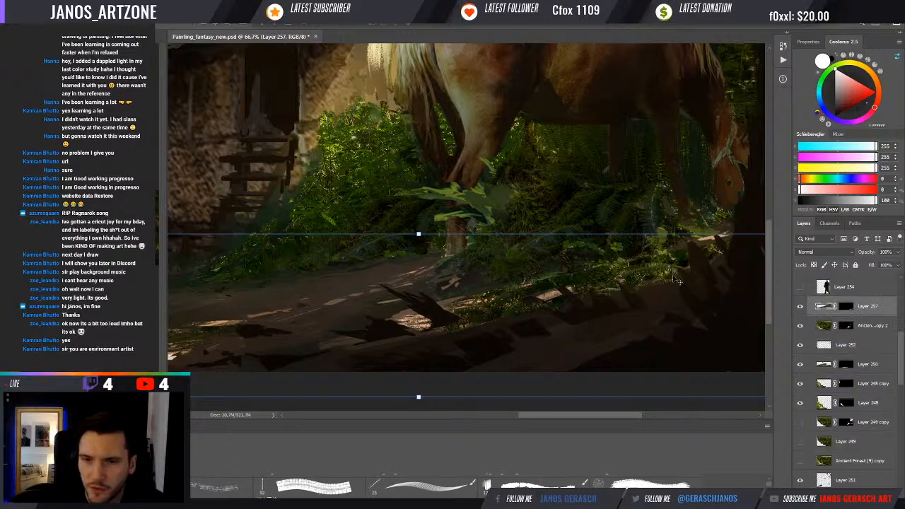
key("Return")
left_click(799, 306)
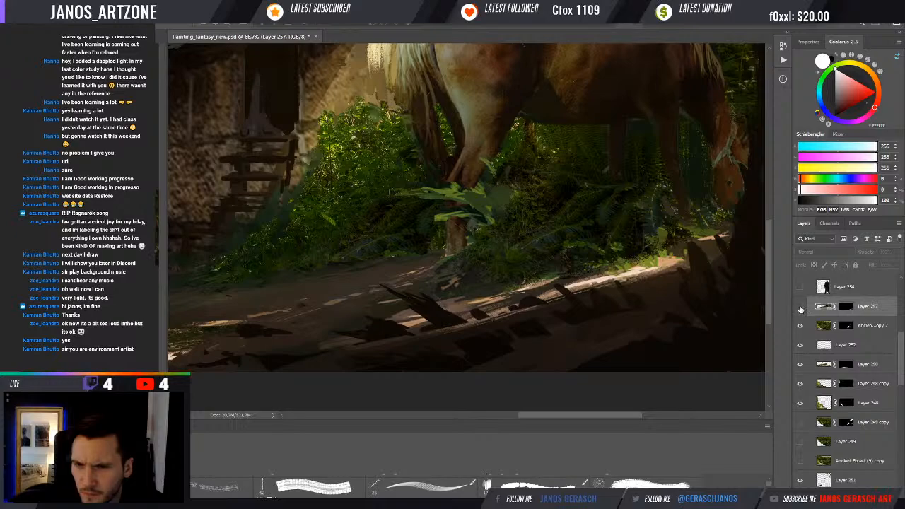
left_click(800, 307)
- Retouch Layer 257's mask with black and white around the light streak along the bank
left_click(846, 305)
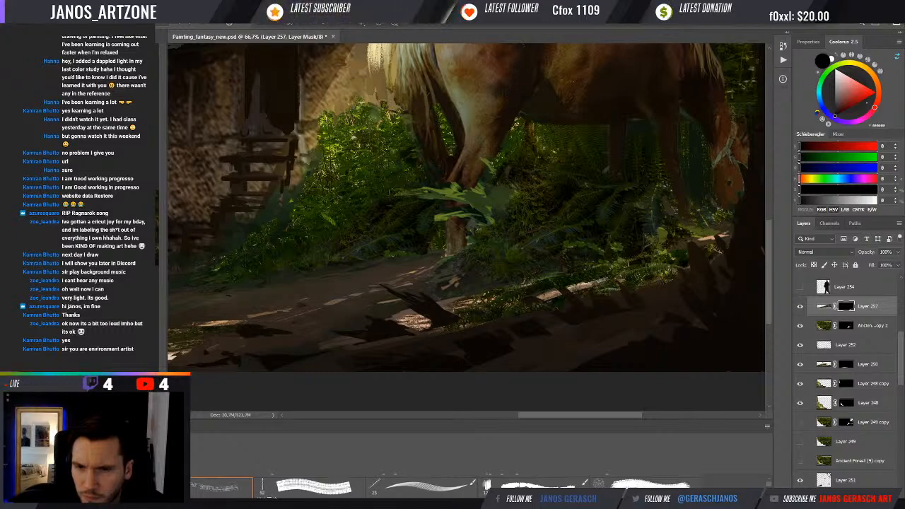
key("x")
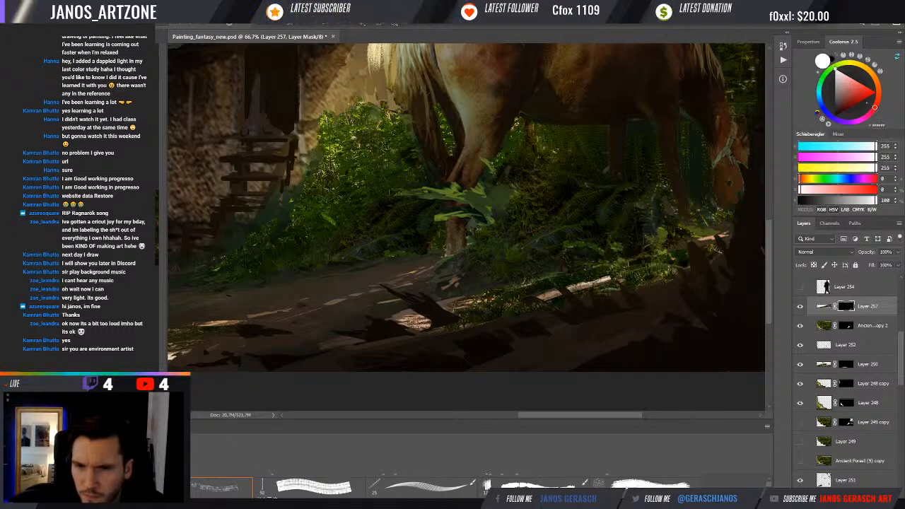
key("x")
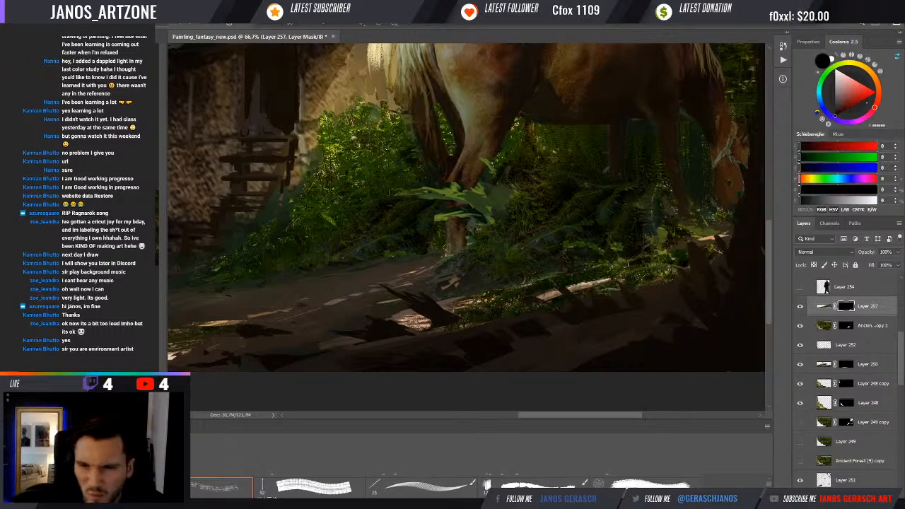
- Refine Layer 257's mask with alternating white and black brush strokes along the undergrowth edge beneath the horse
key("x")
left_click_drag(545, 316, 564, 304)
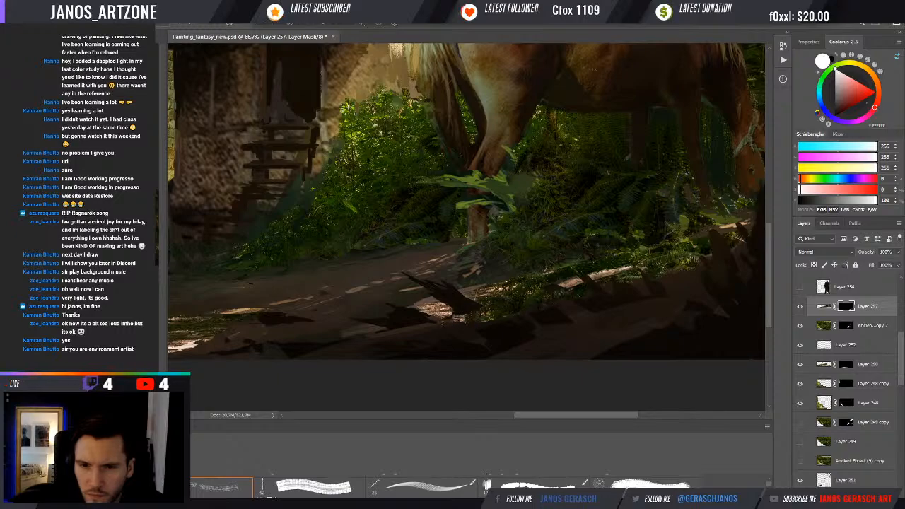
left_click_drag(444, 322, 496, 313)
key("x")
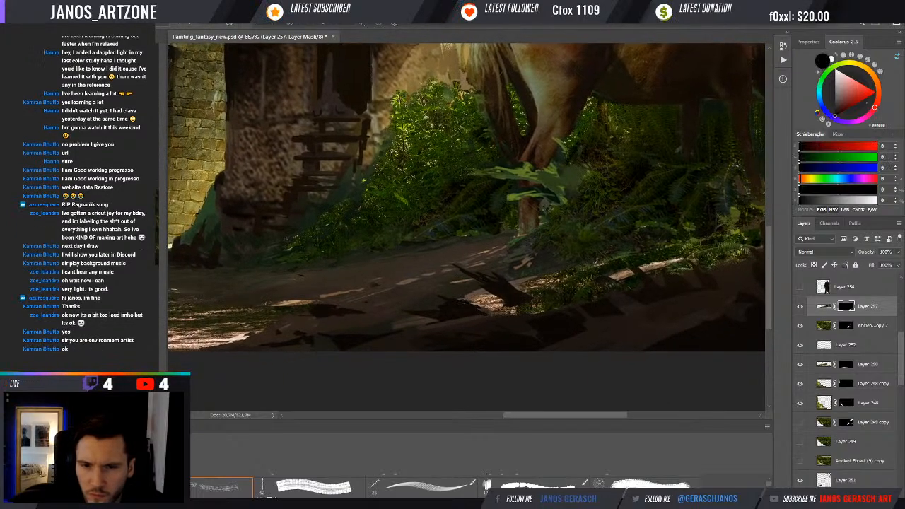
left_click_drag(594, 278, 499, 300)
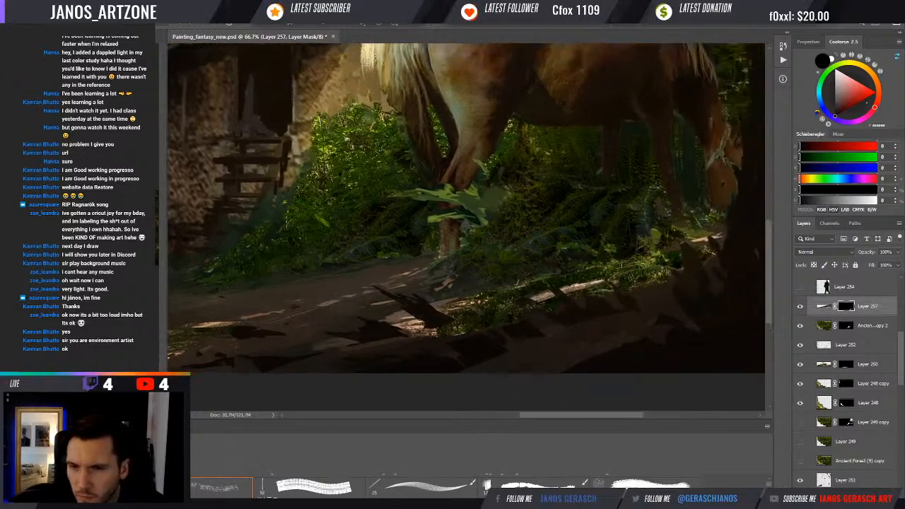
key("x")
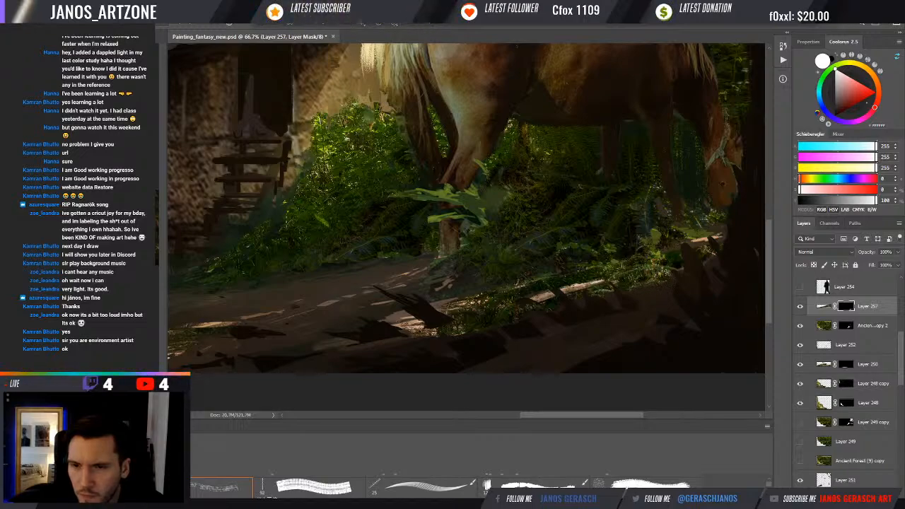
key("x")
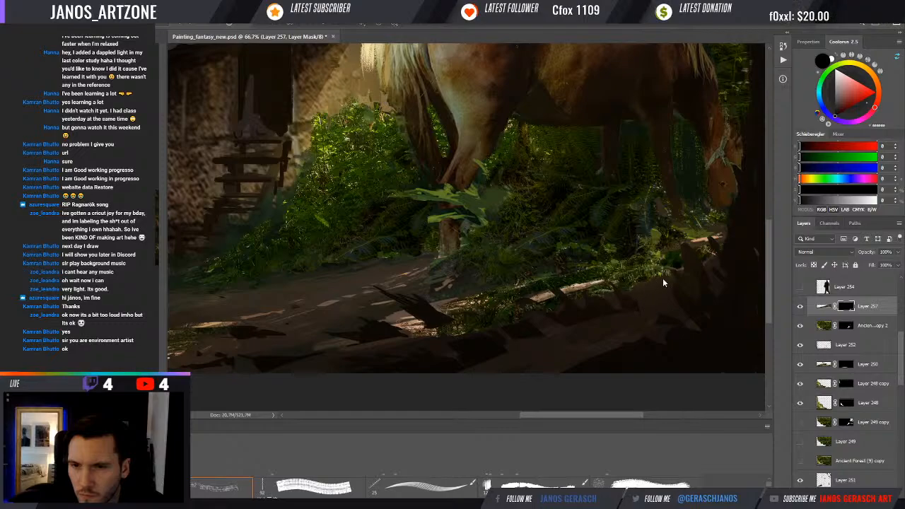
key("x")
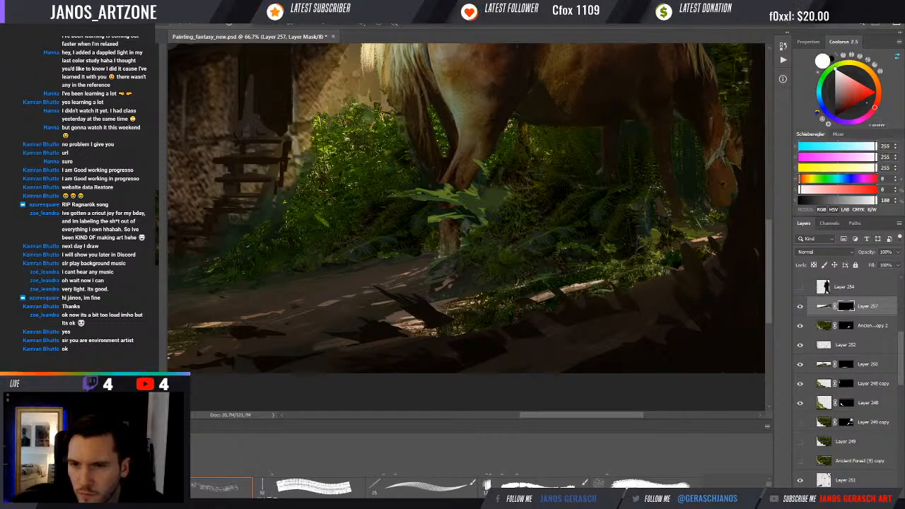
key("x")
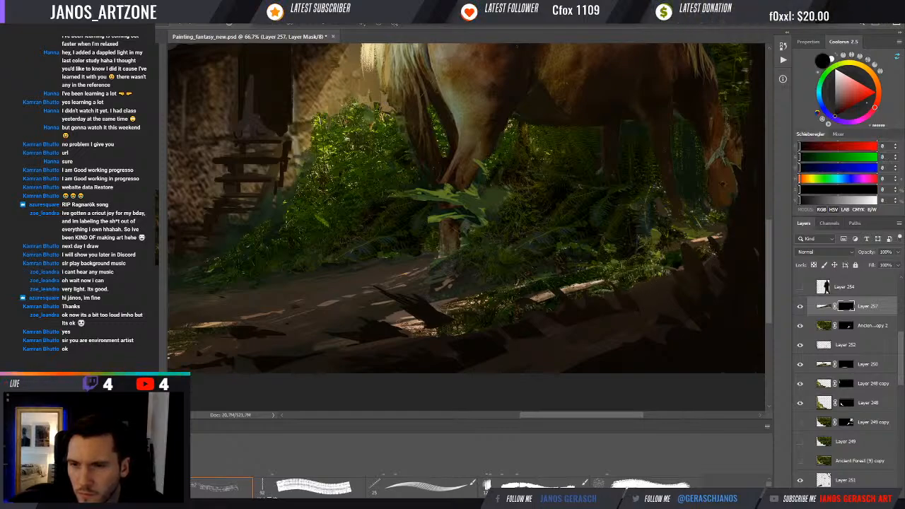
- Touch up Layer 257's mask in black and white where the path meets the dark root and the undergrowth
mouse_move(722, 247)
left_mouse_down()
mouse_move(726, 264)
mouse_move(713, 276)
mouse_move(657, 280)
left_mouse_up()
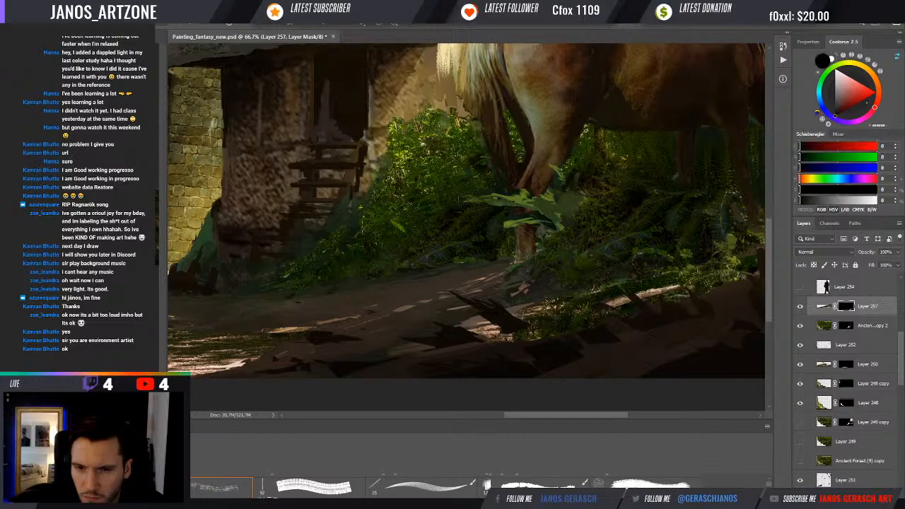
key("x")
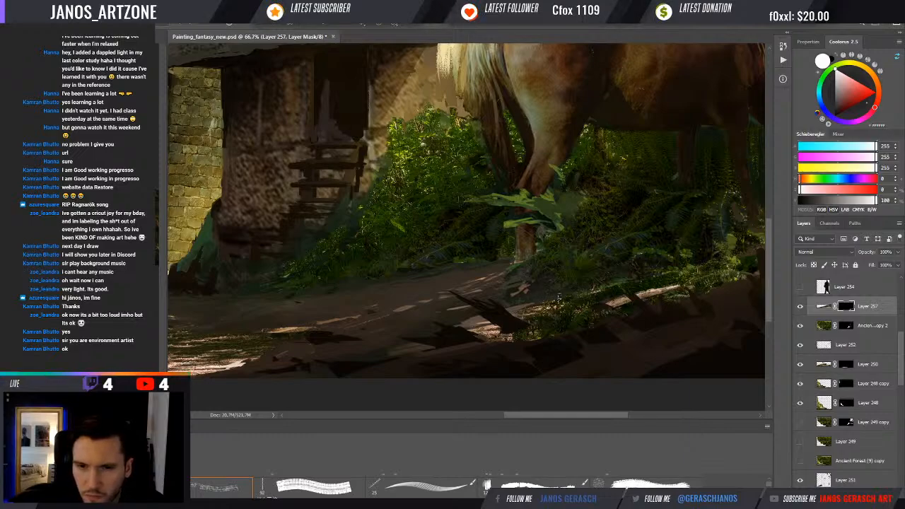
key("x")
key("x")
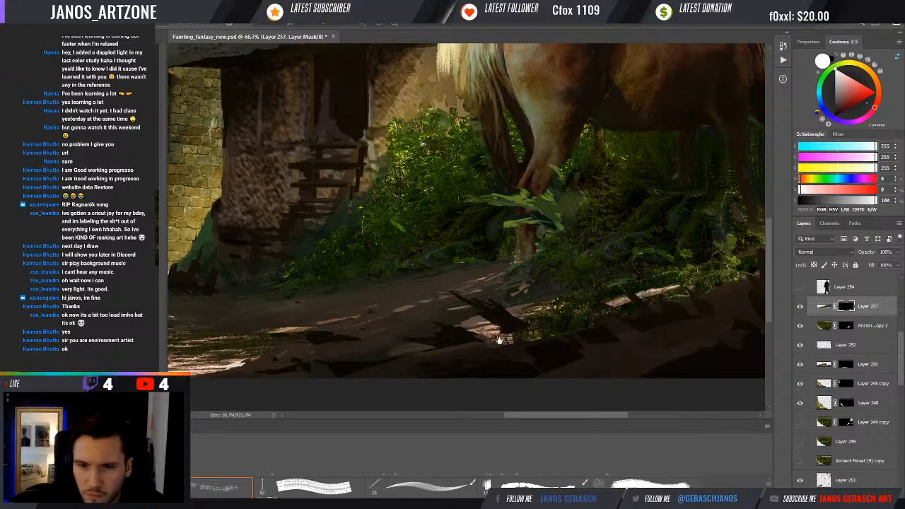
left_click_drag(499, 340, 584, 316)
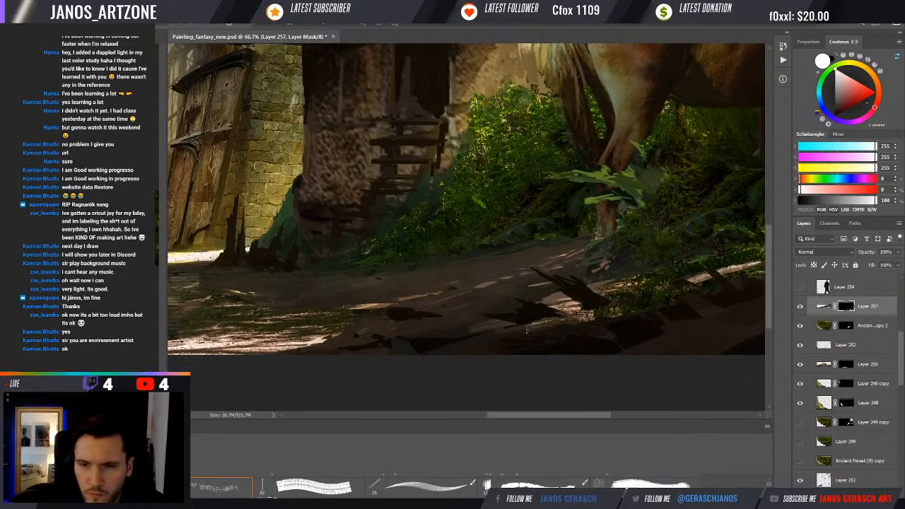
key("x")
left_click_drag(550, 324, 559, 325)
key("x")
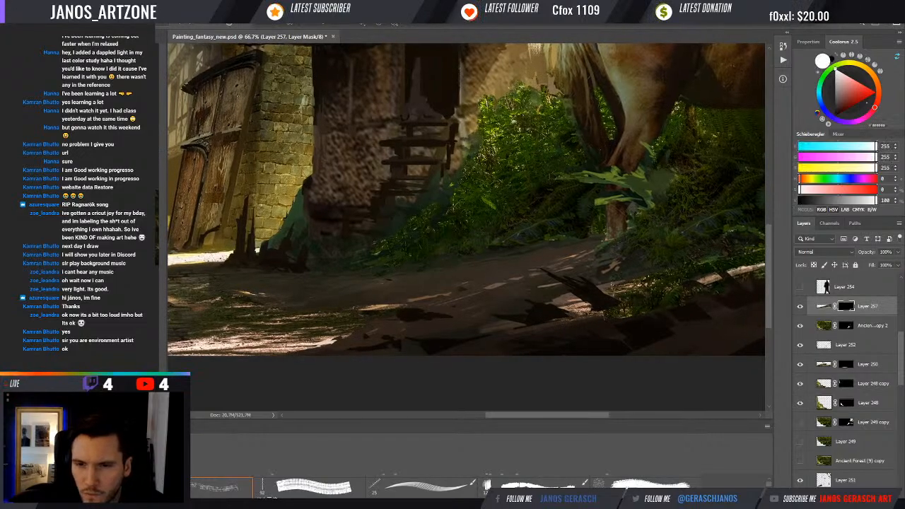
left_click_drag(623, 299, 563, 308)
- Mask out the bright ground strip in front of the undergrowth on Layer 257 and clean up the surrounding edge
key("x")
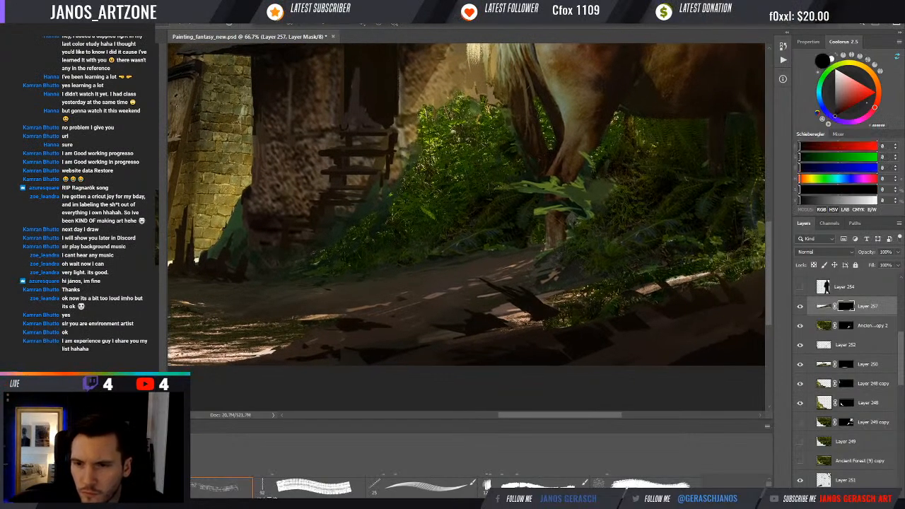
key("x")
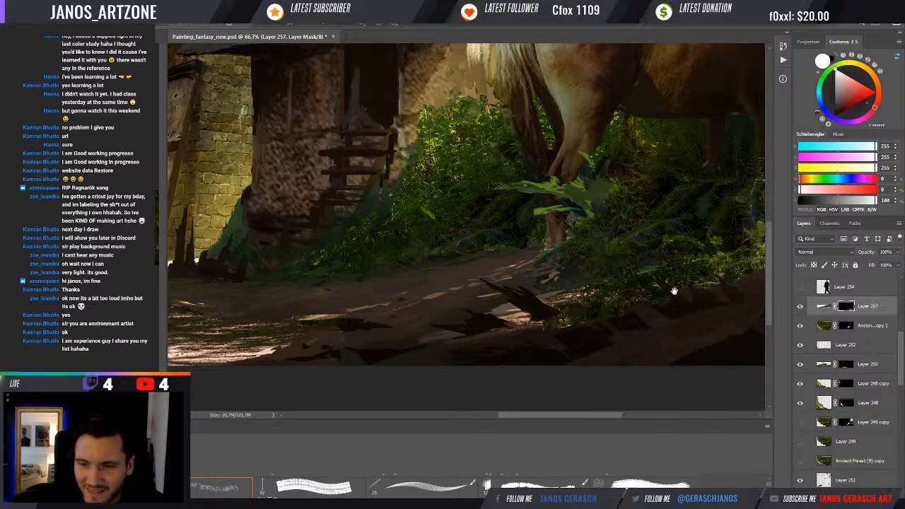
left_click_drag(673, 291, 616, 284)
key("x")
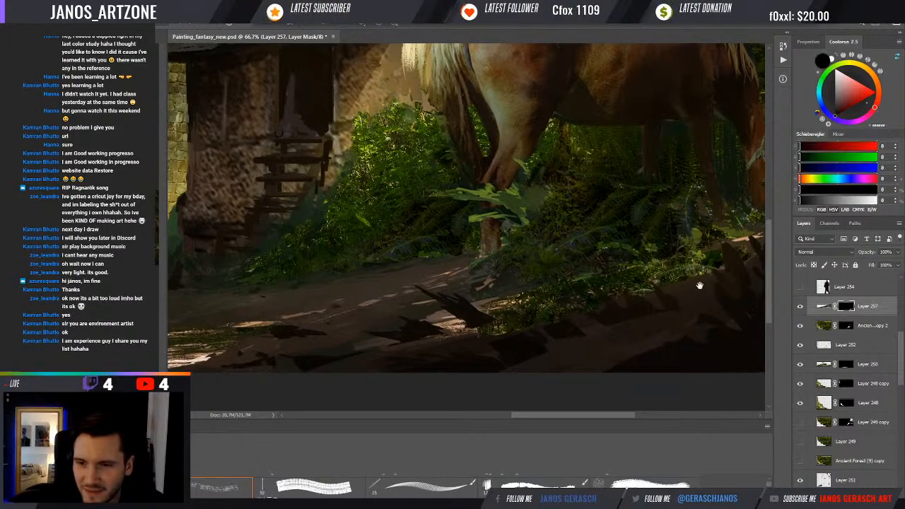
left_click_drag(698, 285, 664, 293)
key("x")
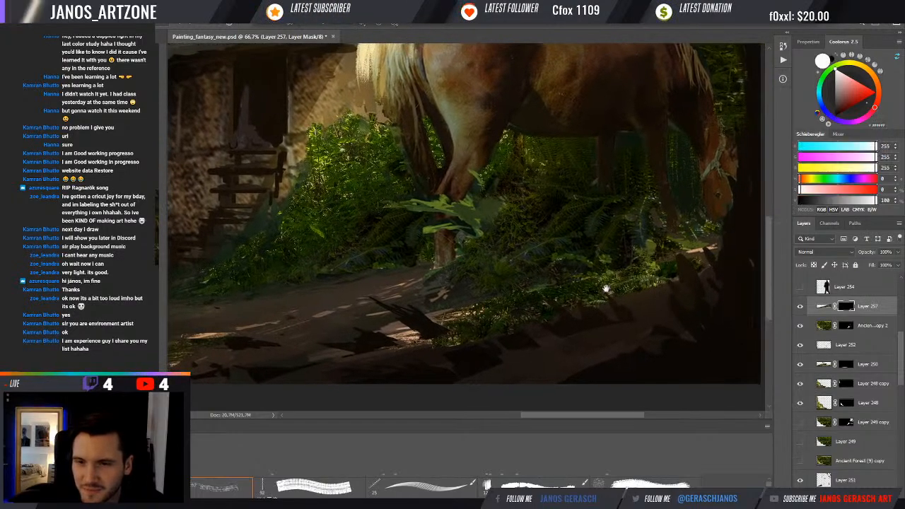
key("x")
left_click_drag(605, 289, 684, 252)
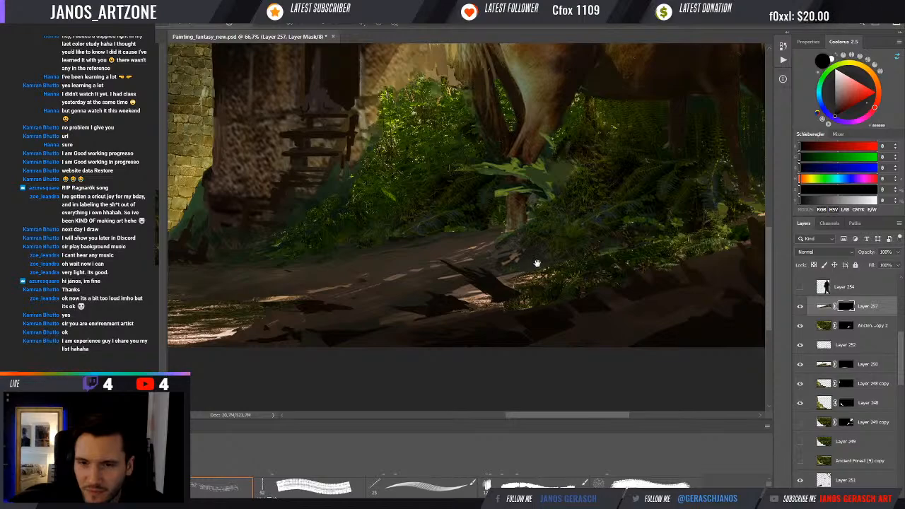
left_click_drag(537, 263, 543, 268)
key("ctrl+minus")
key("ctrl+minus")
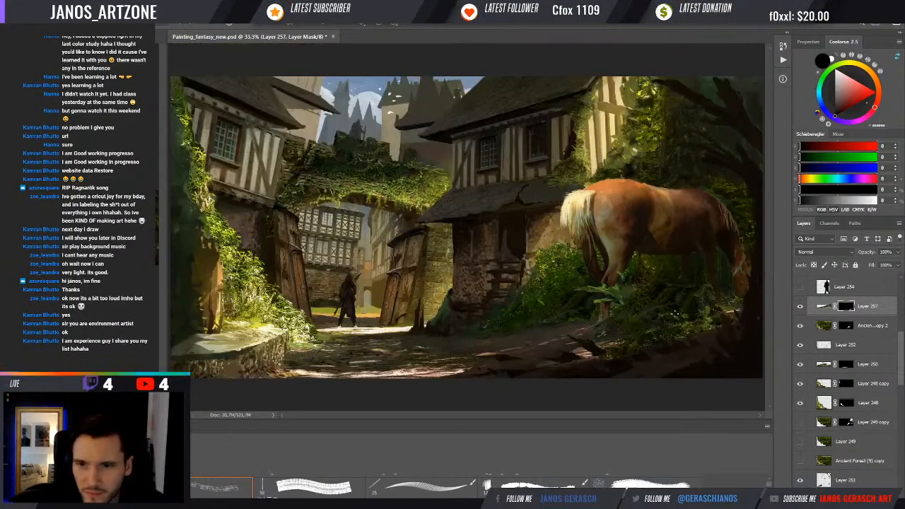
- Select the Ancient Forest (150) layer's mask and touch it up with the brush around the foliage by the horse's hind leg
scroll(665, 330, "up", 1)
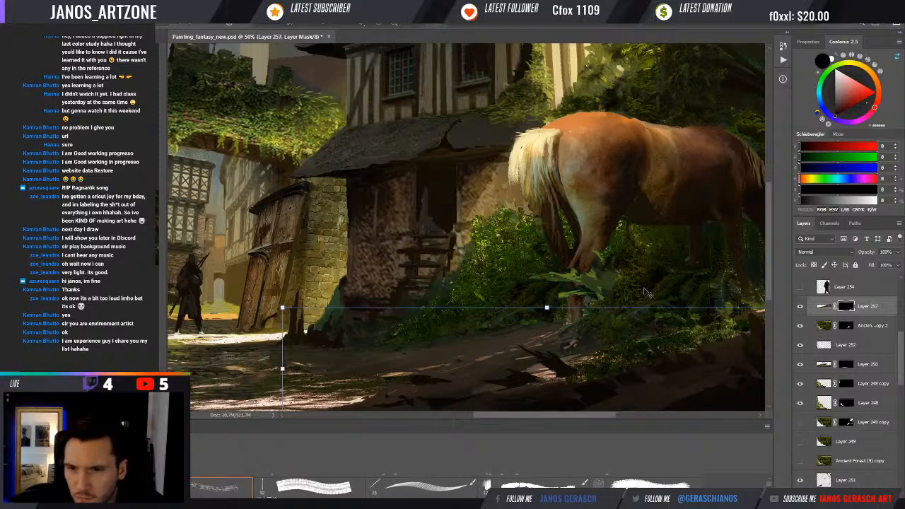
left_click(540, 103, "ctrl")
left_click(839, 495)
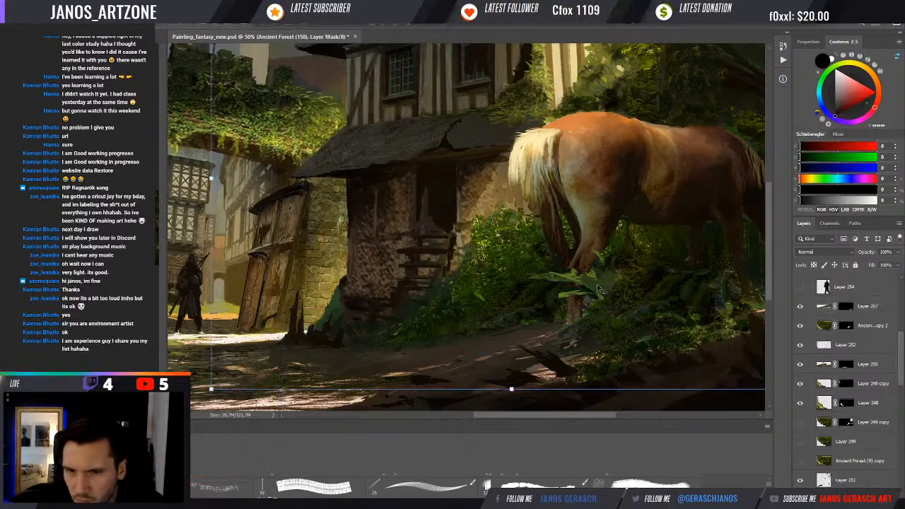
key("b")
key("x")
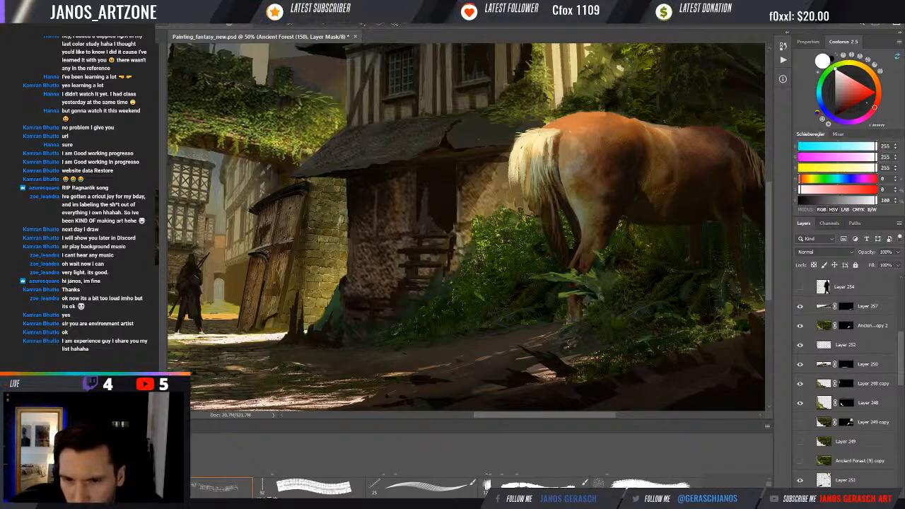
key("x")
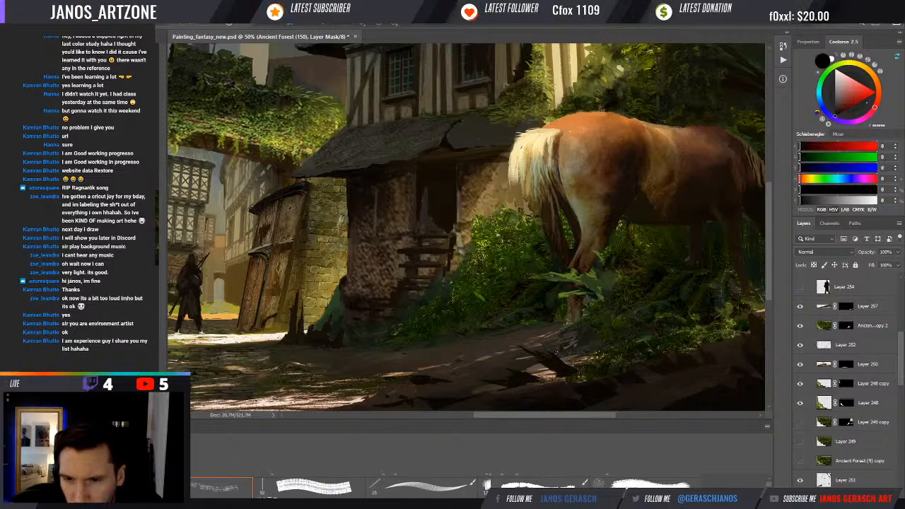
- Check Layer 252, and make Layer 256 visible and active for painting
left_click(803, 347)
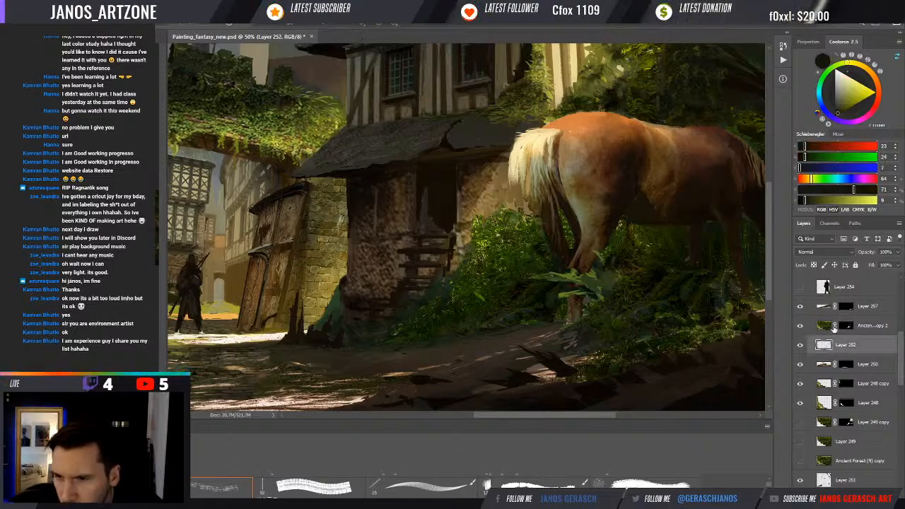
left_click(801, 345)
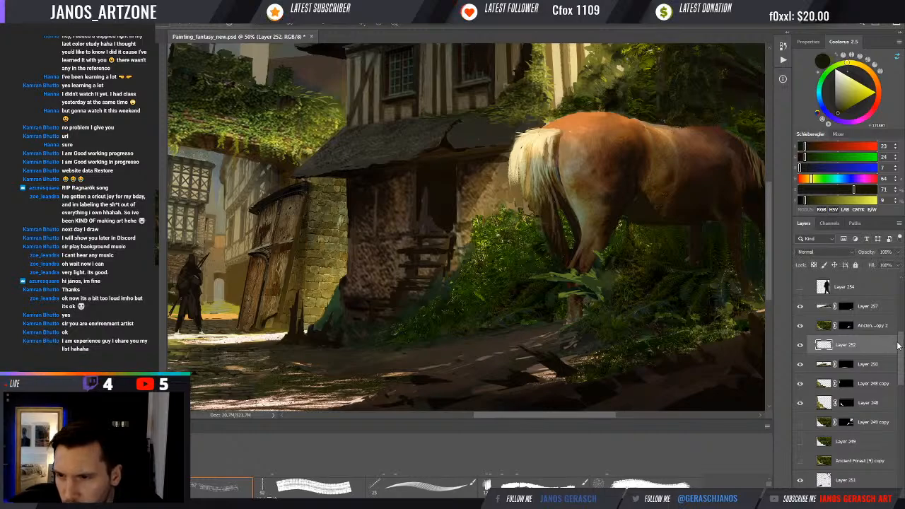
scroll(897, 344, "up", 4)
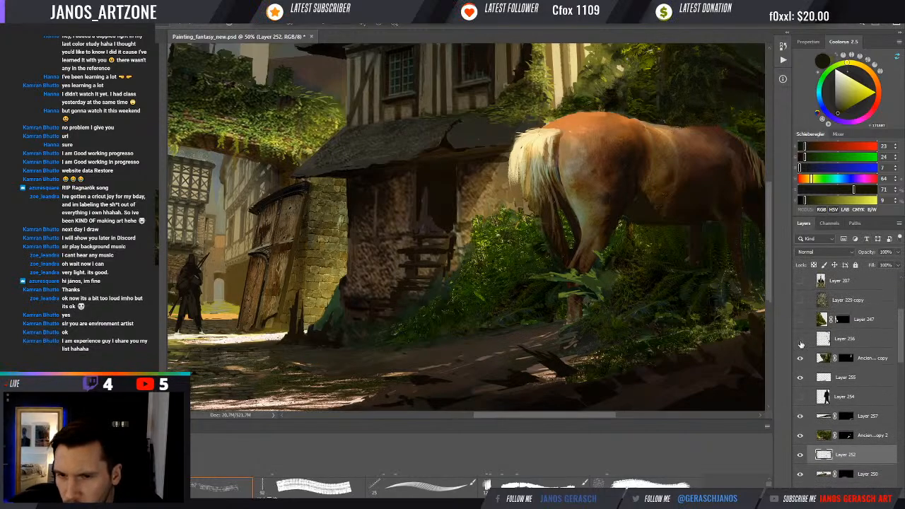
left_click(800, 339)
left_click(834, 339)
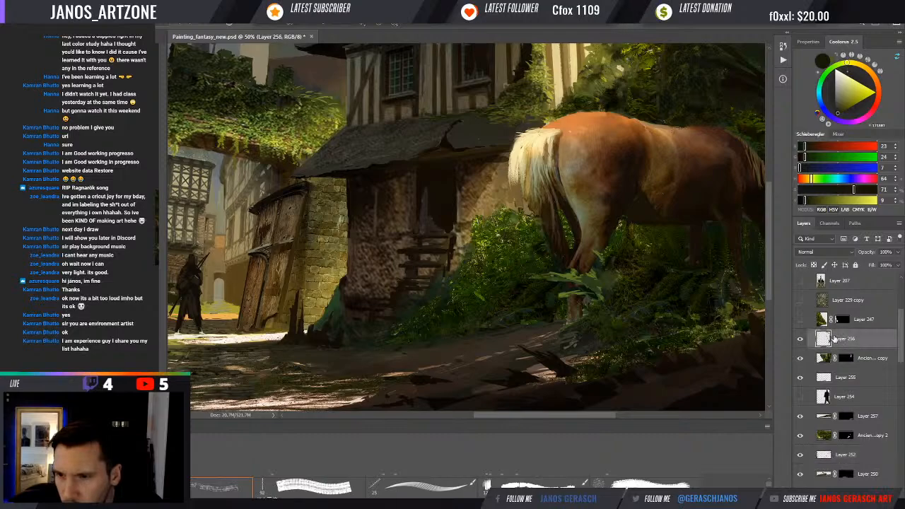
- Paint the horse's lower hind leg and the ground around its hoof on Layer 256 using browns sampled from that area
left_click(580, 309, "alt")
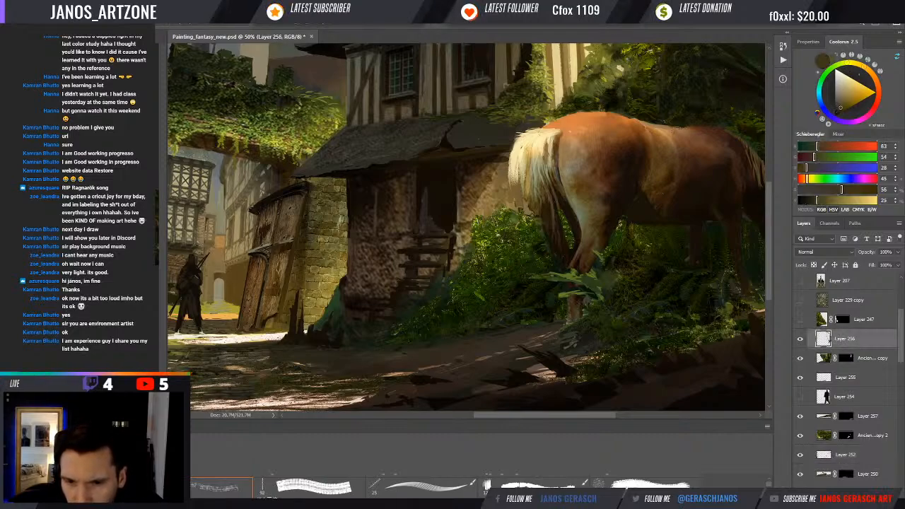
left_click(581, 296, "alt")
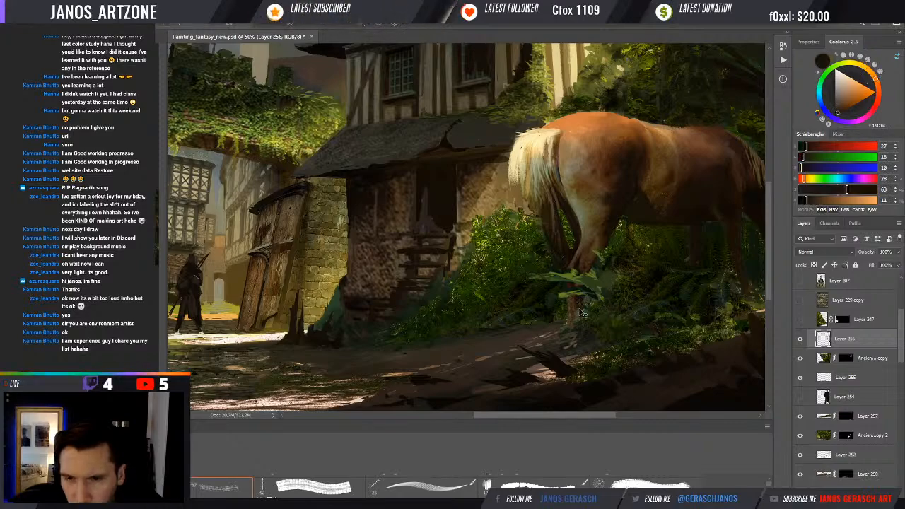
left_click(578, 302, "alt")
left_click(574, 302, "alt")
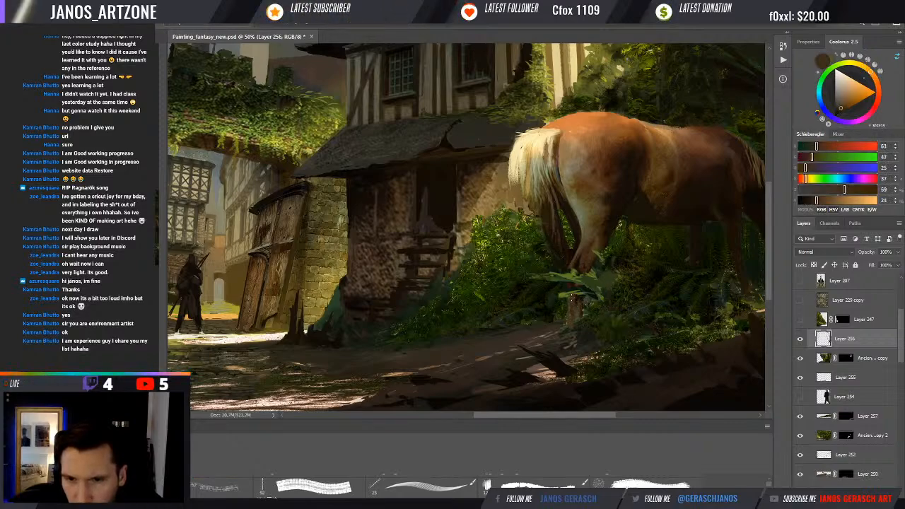
left_click(563, 345, "alt")
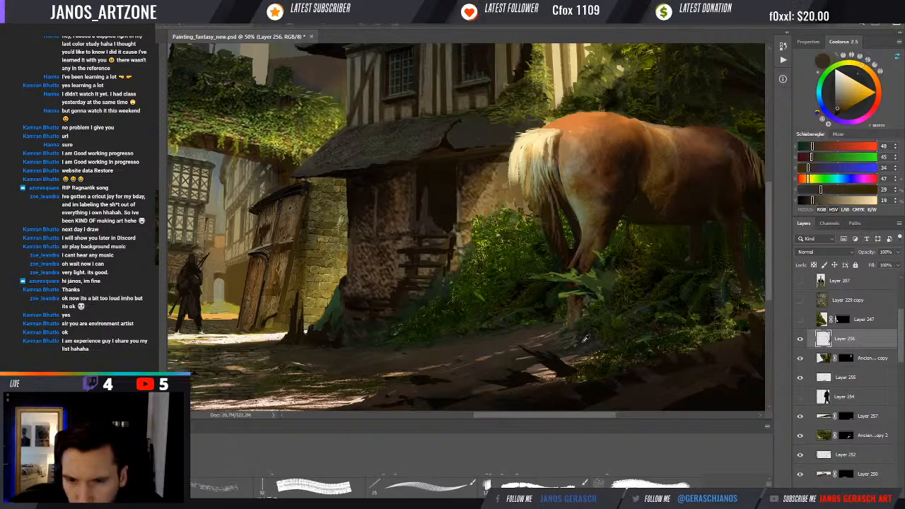
left_click(584, 338, "alt")
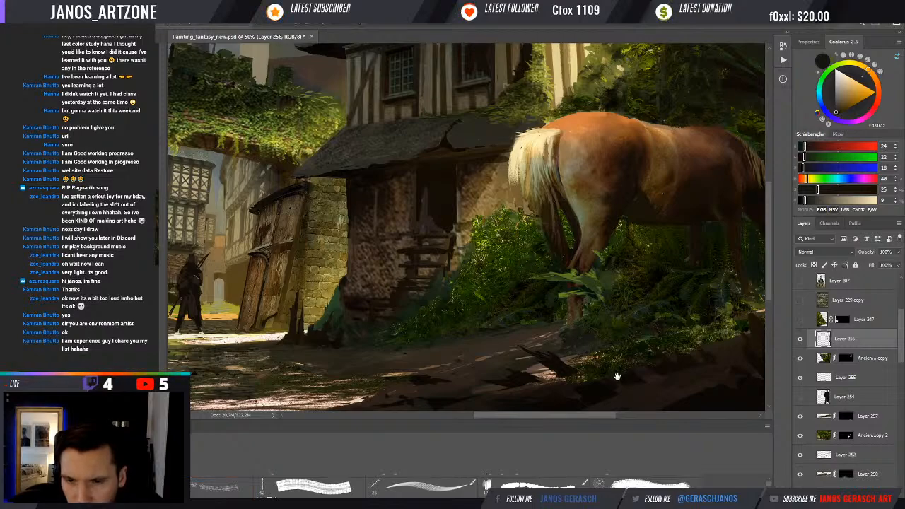
- Sample dark browns along the lower edge of the undergrowth for painting on Layer 256, and set the colour's brightness to 6%
left_click_drag(623, 373, 615, 358)
left_click(629, 351, "alt")
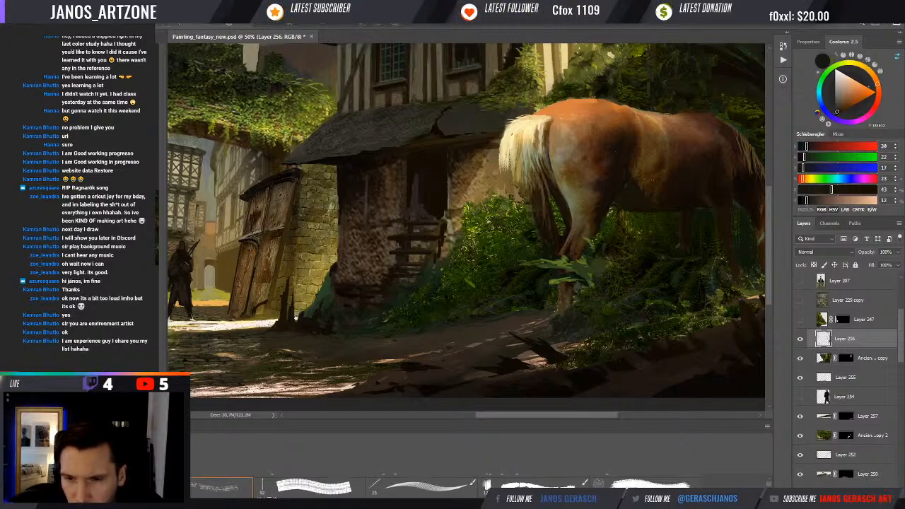
left_click(657, 354, "alt")
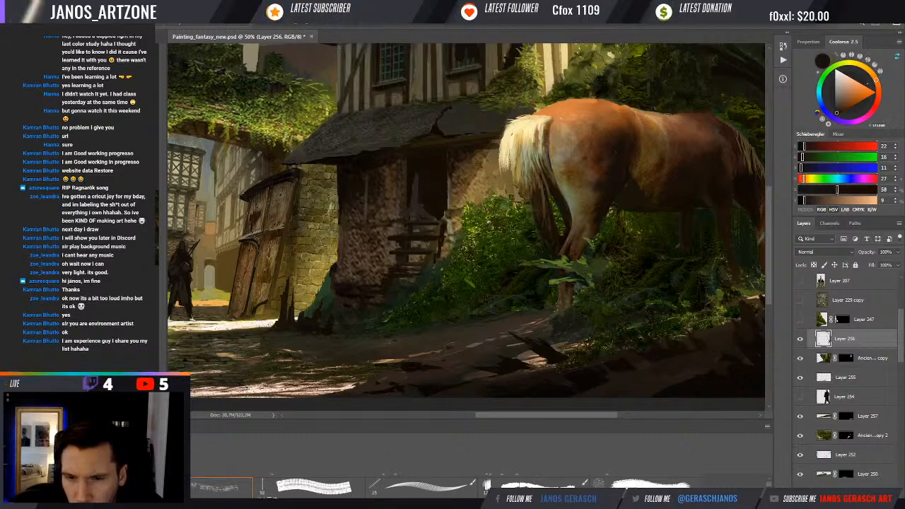
left_click_drag(624, 347, 533, 361)
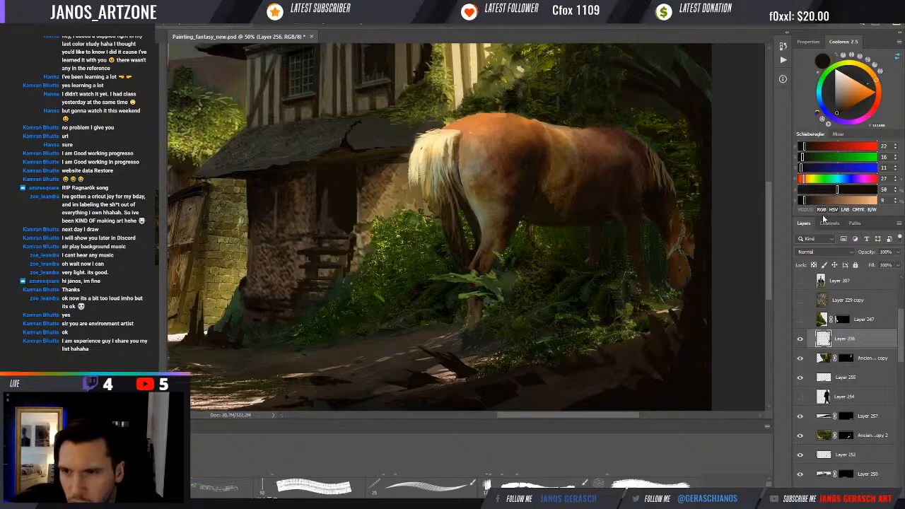
left_click(802, 202)
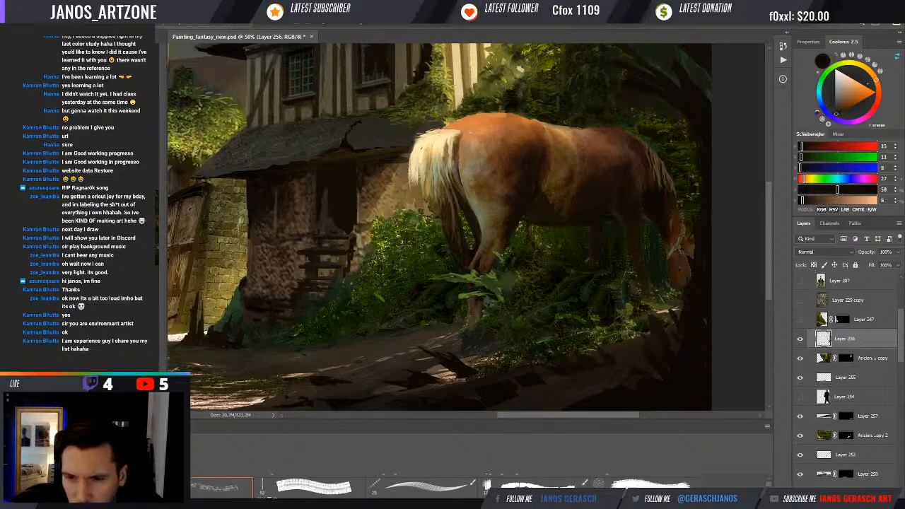
- Touch up the undergrowth around the horse's front legs on Layer 256 with dark greens and browns sampled from the foliage
left_click(633, 329, "alt")
left_click(644, 329, "alt")
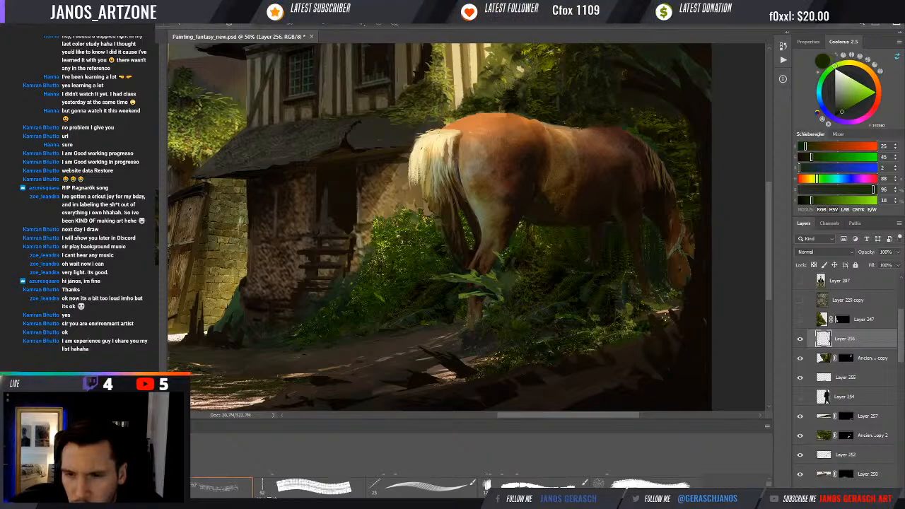
left_click(630, 278, "alt")
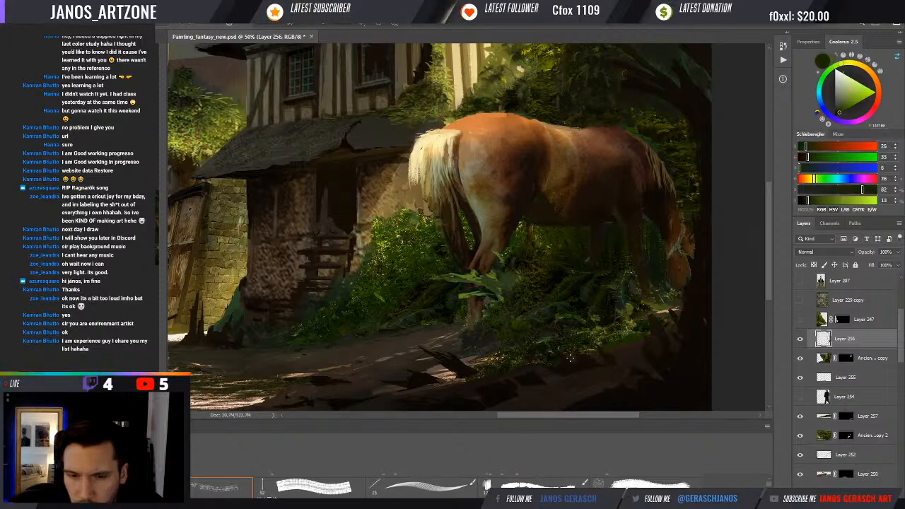
left_click(630, 282, "alt")
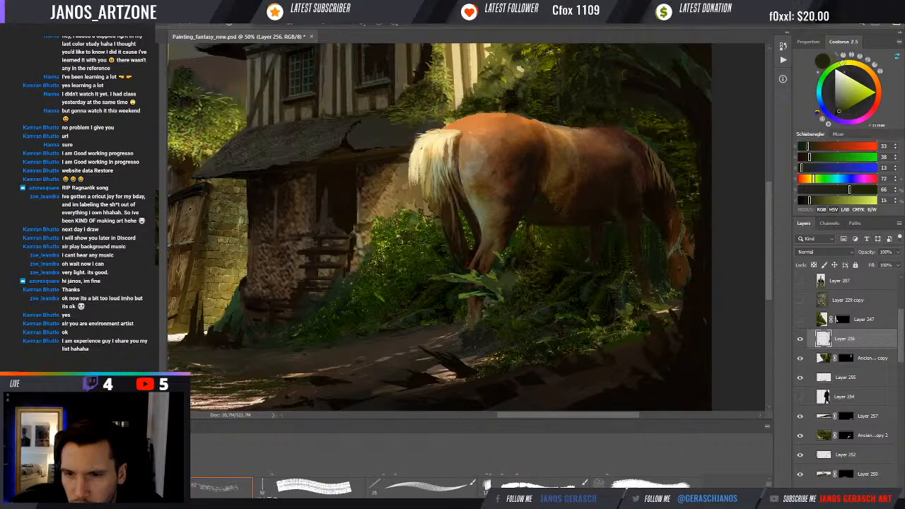
left_click(643, 280, "alt")
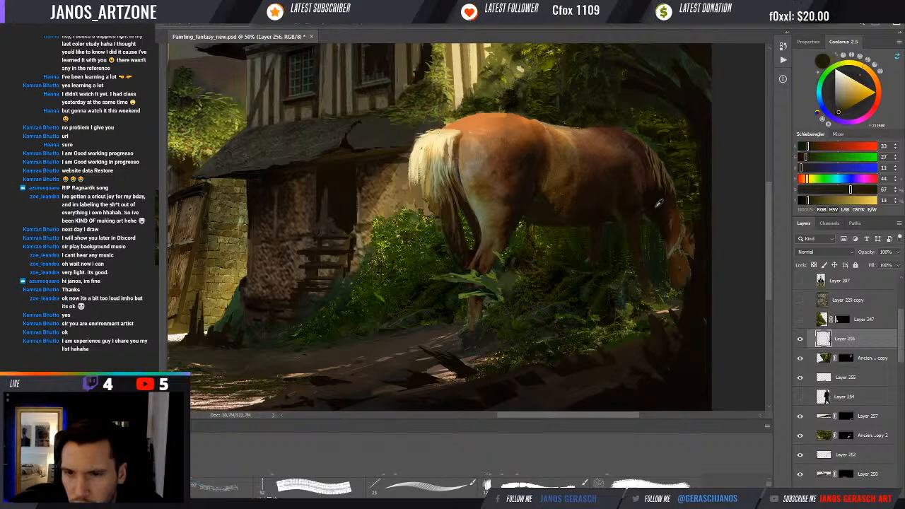
- Refine the horse's front legs on Layer 256 with dark and reddish browns sampled from its chest, lower leg and muzzle
left_click(658, 203, "alt")
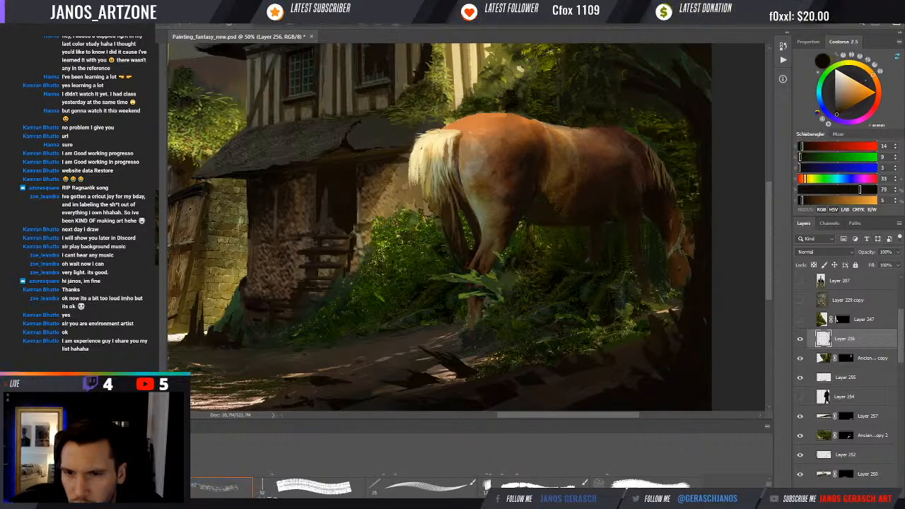
left_click(625, 220, "alt")
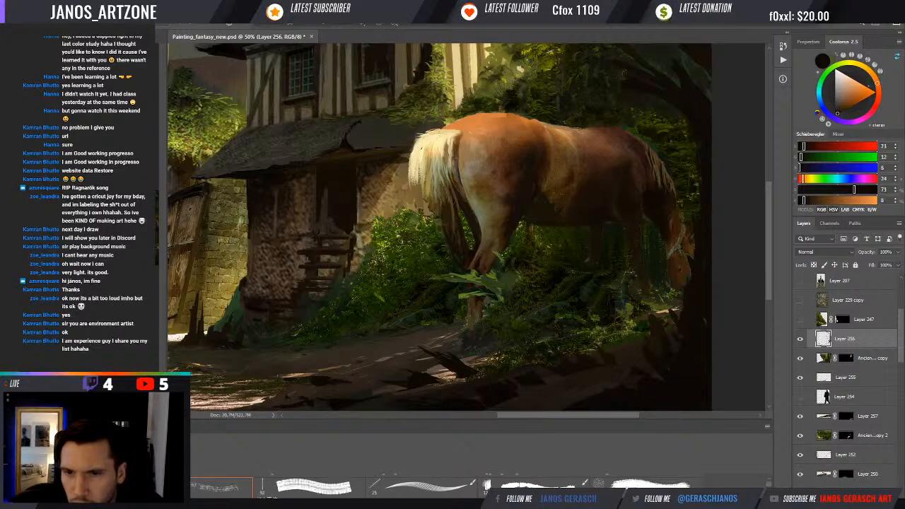
left_click(650, 285, "alt")
left_click(678, 279, "alt")
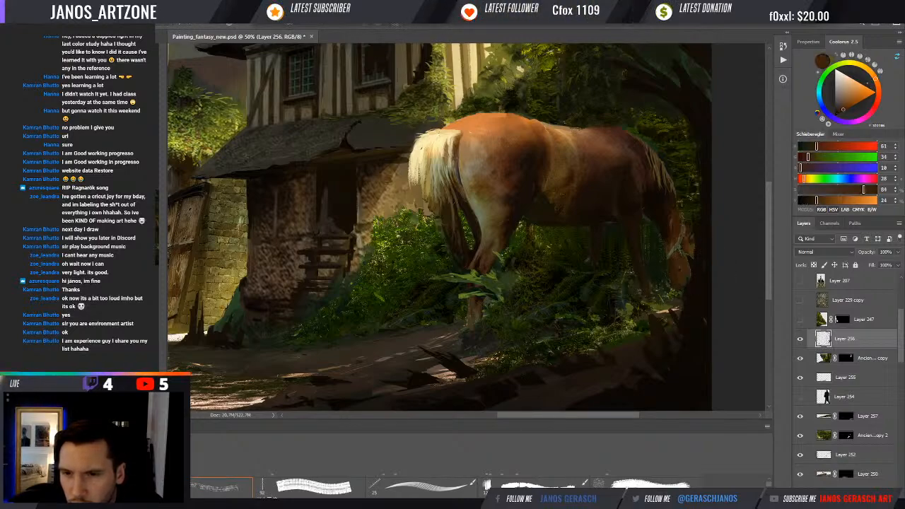
left_click(655, 285, "alt")
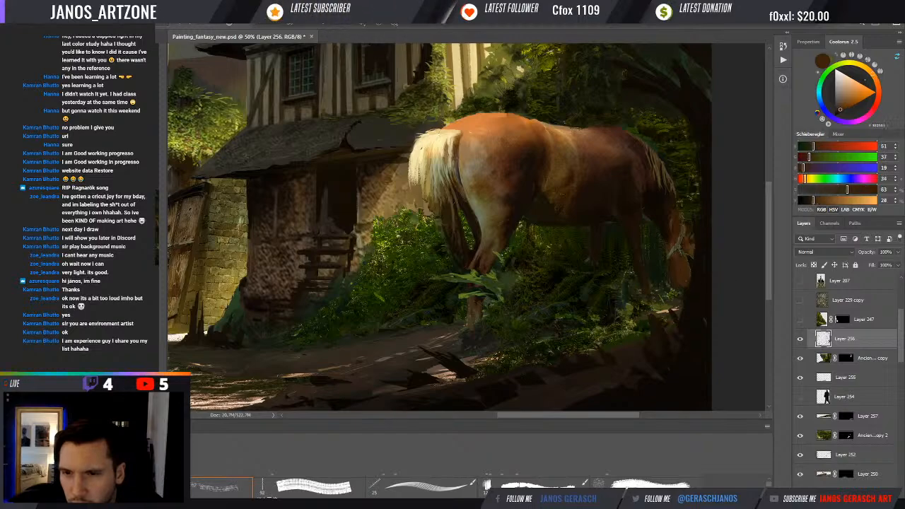
- Paint the foliage between the horse's front leg and head on Layer 256 using greens sampled from that gap
left_click(643, 222, "alt")
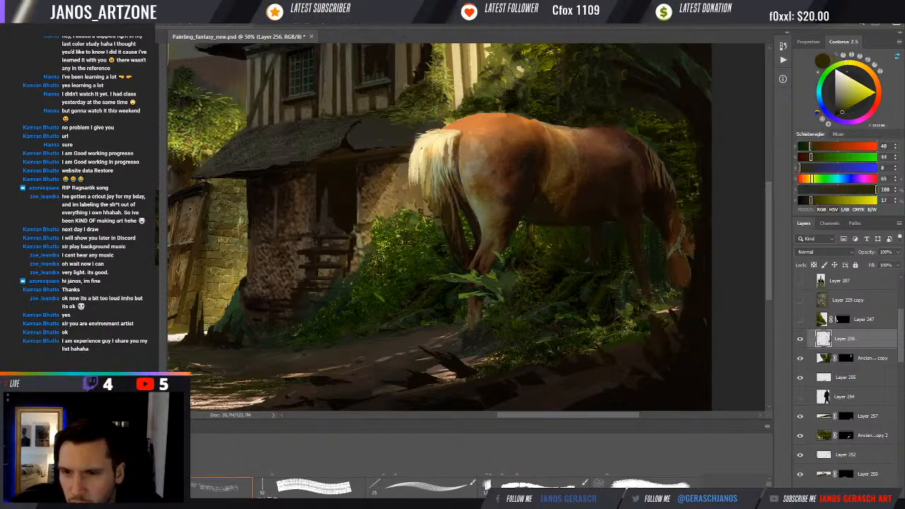
left_click(643, 221, "alt")
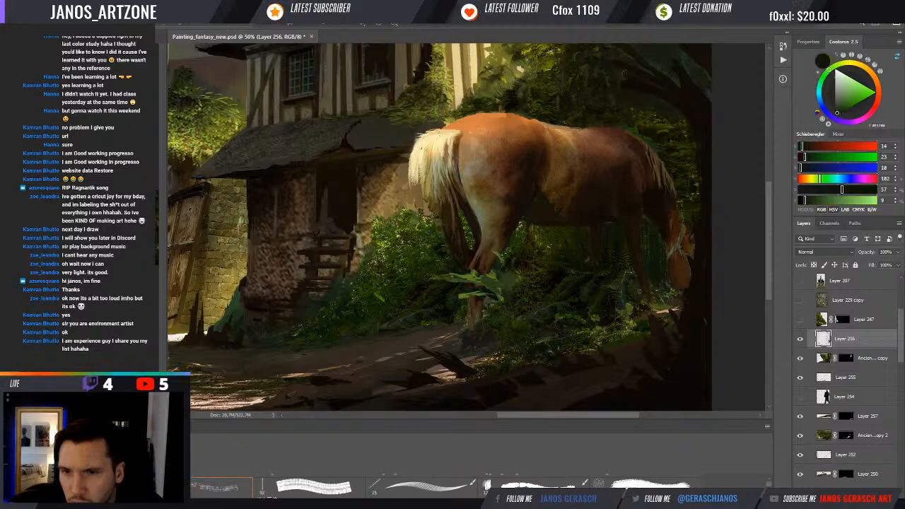
left_click(626, 244, "alt")
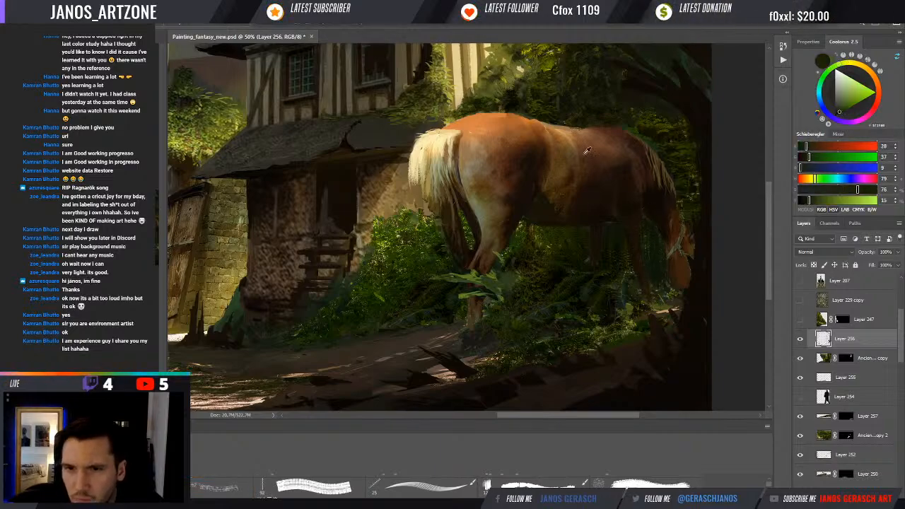
- Block in a freehand dark shape beneath the horse's muzzle on Layer 256 using near-black tones sampled beside the head
key("b")
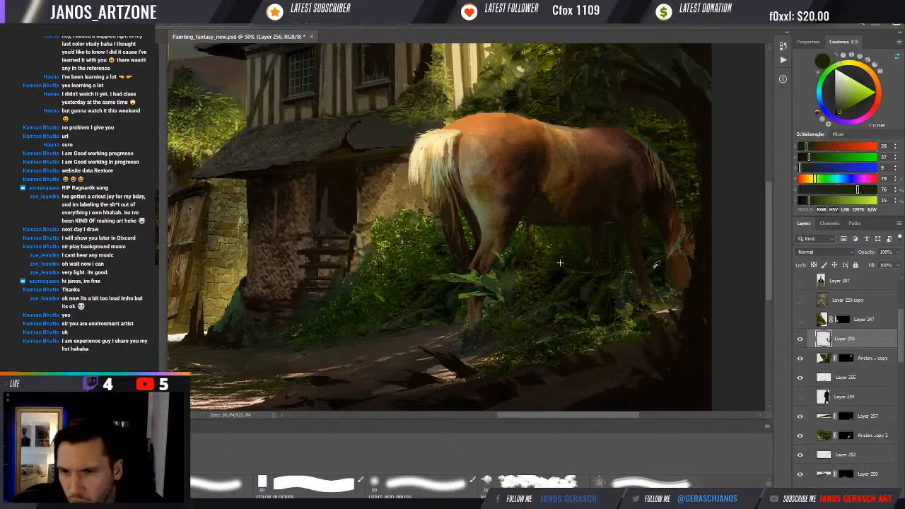
left_click(659, 261, "alt")
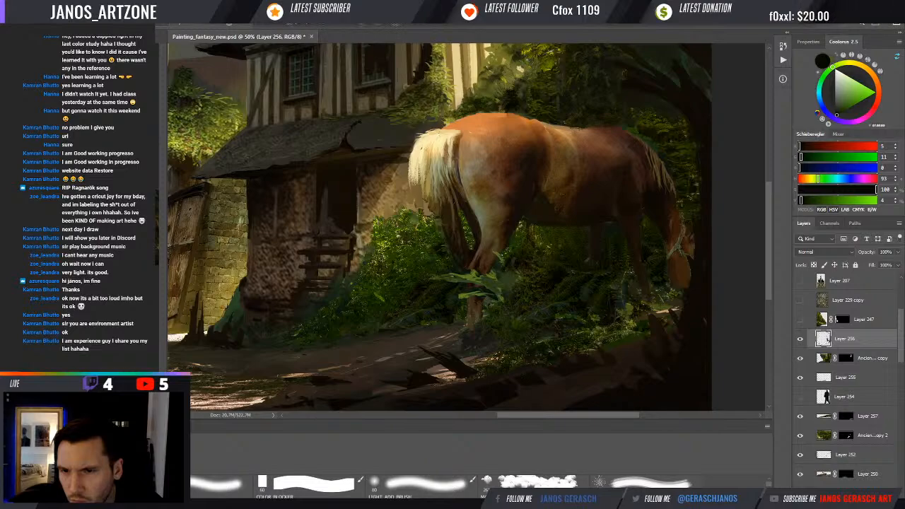
left_click(692, 296, "alt")
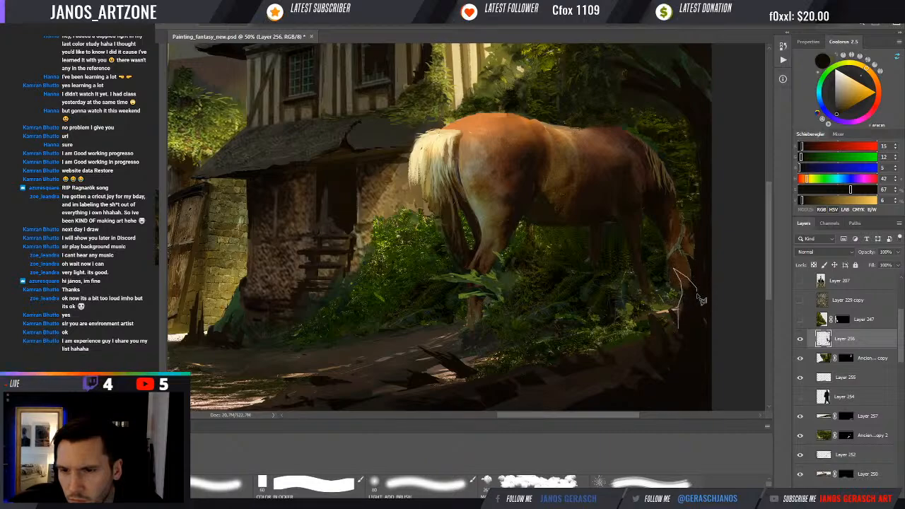
left_click_drag(685, 332, 680, 330)
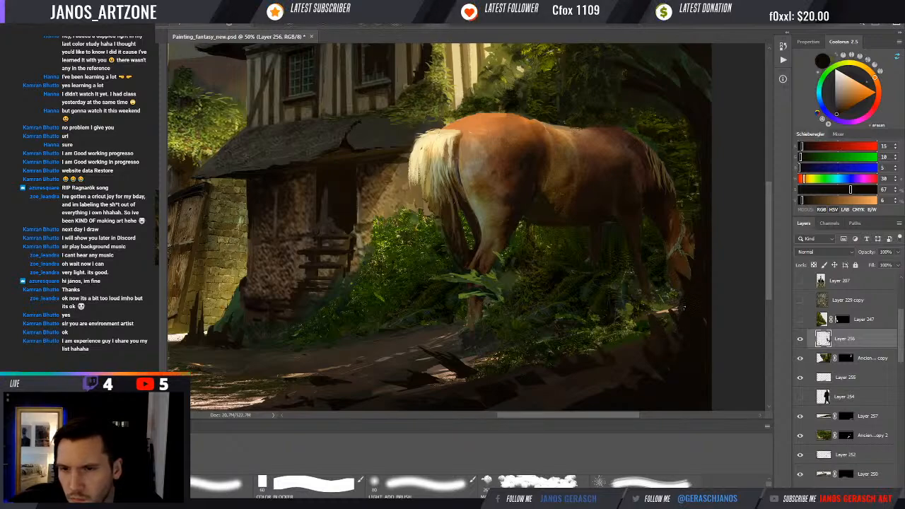
- Paint over the dark foreground ground below the undergrowth and around the horse's head with browns and greens sampled from those areas
key("ctrl+minus")
key("ctrl+minus")
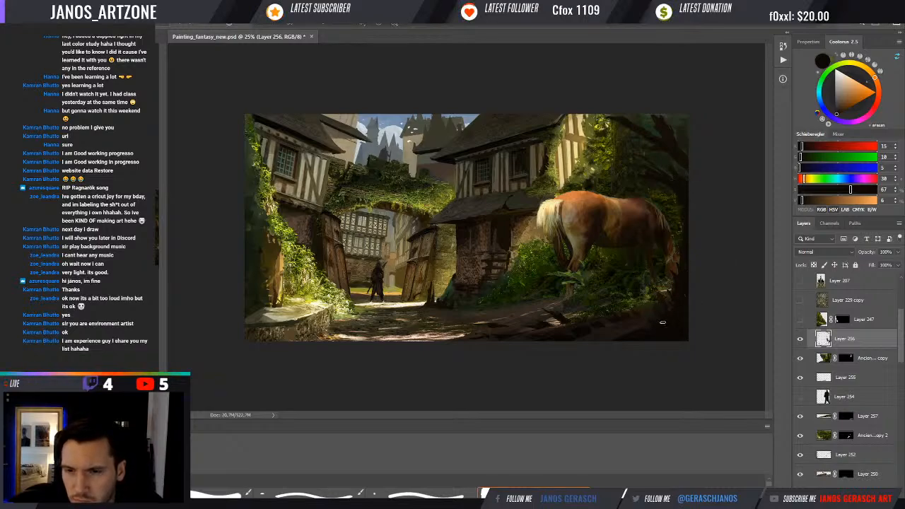
left_click_drag(655, 323, 619, 330)
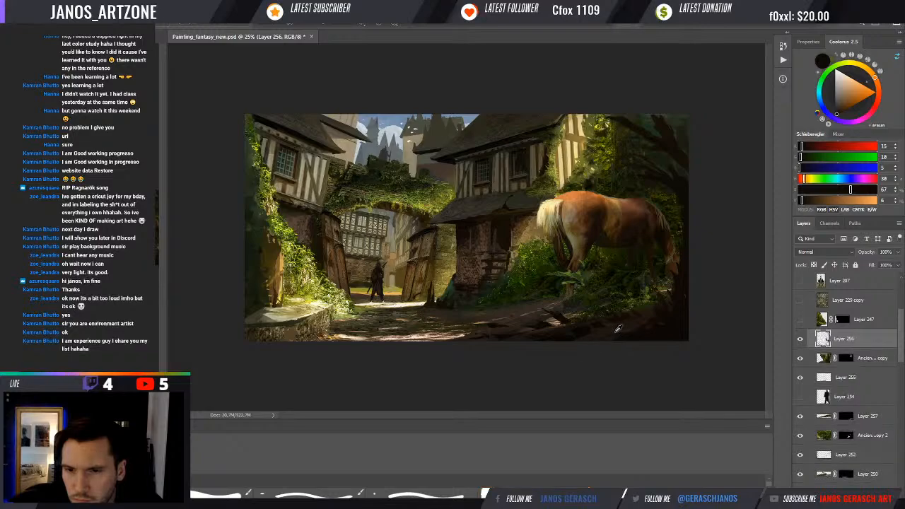
left_click(617, 329, "alt")
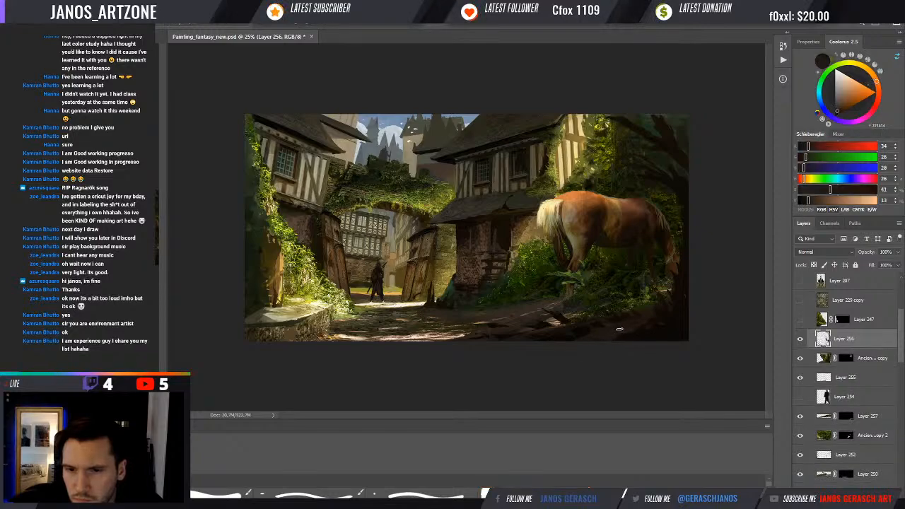
left_click(625, 323, "alt")
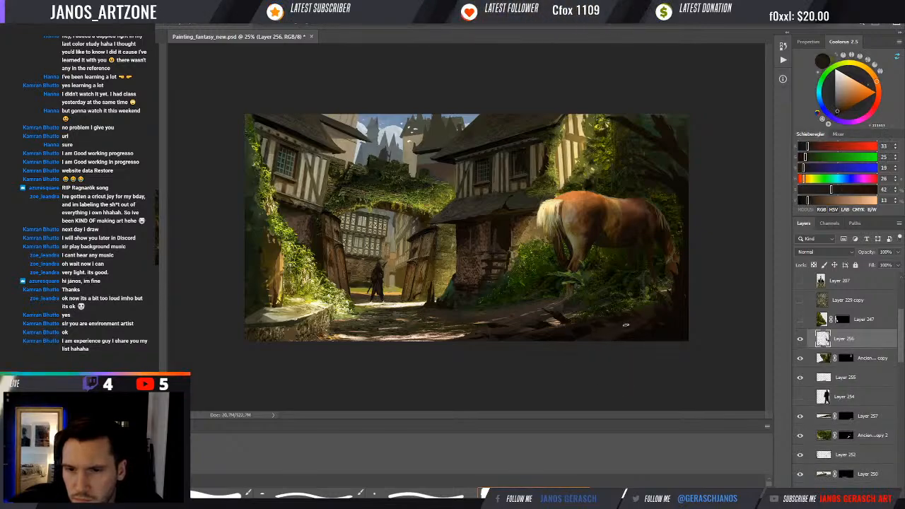
left_click(645, 313, "alt")
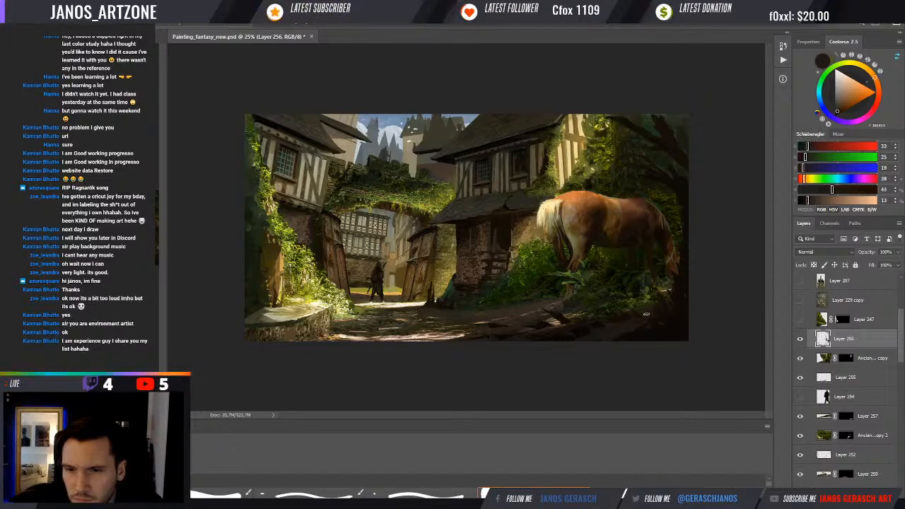
left_click(646, 299, "alt")
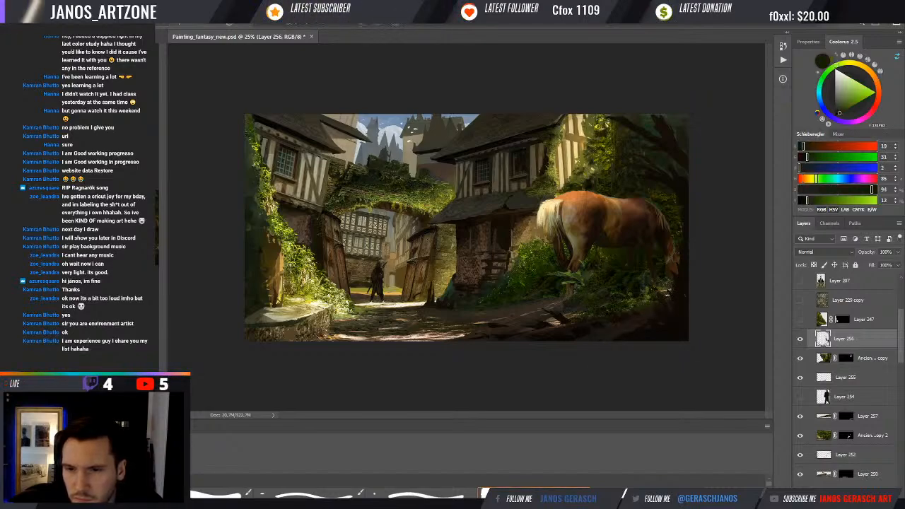
left_click(663, 251, "alt")
left_click(666, 256, "alt")
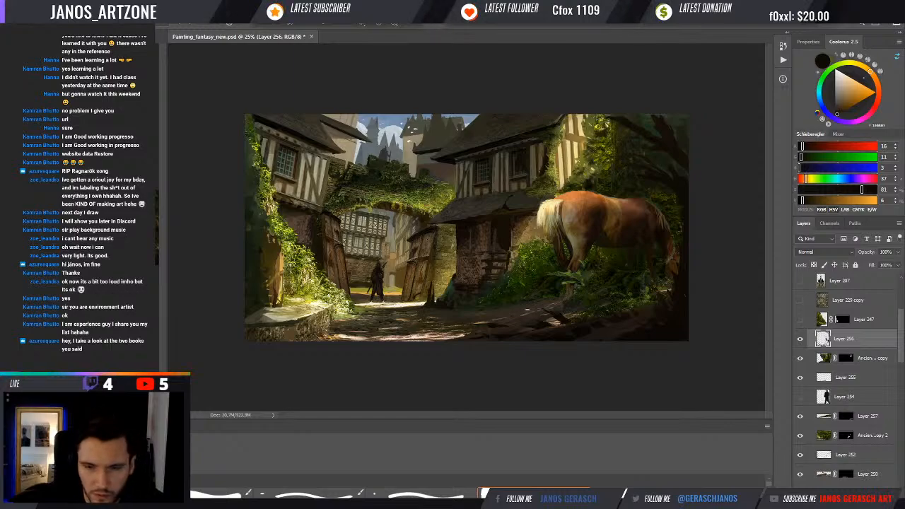
- Retouch the path from the cobblestones to the horse's hind hoof with light and dark tones sampled along it
key("ctrl+plus")
left_click(493, 349, "alt")
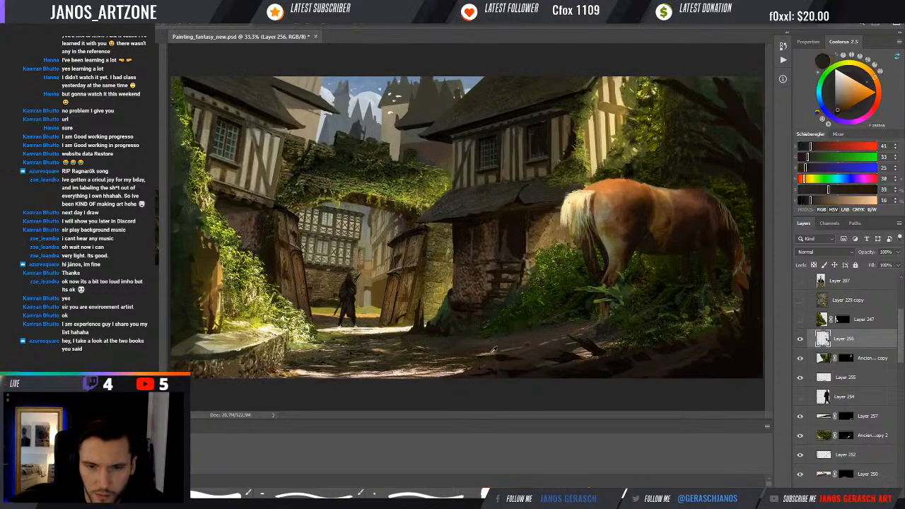
left_click(408, 347, "alt")
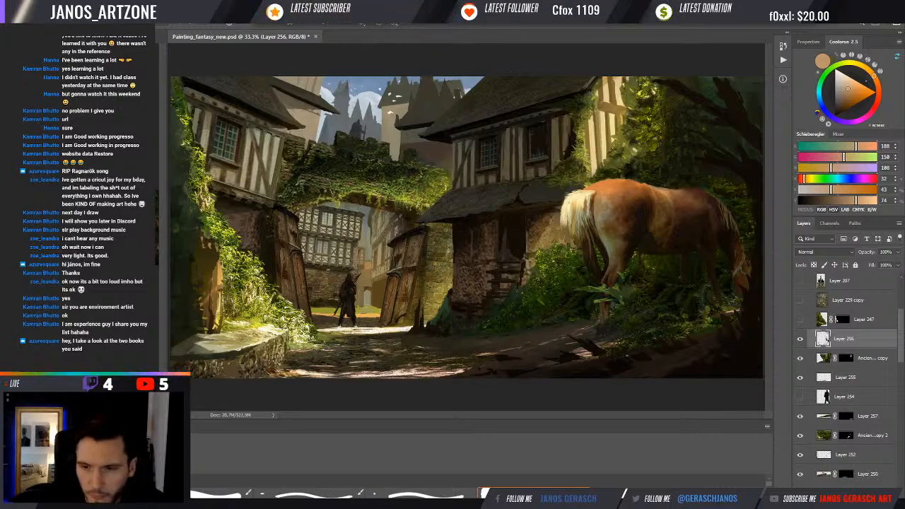
left_click(575, 349, "alt")
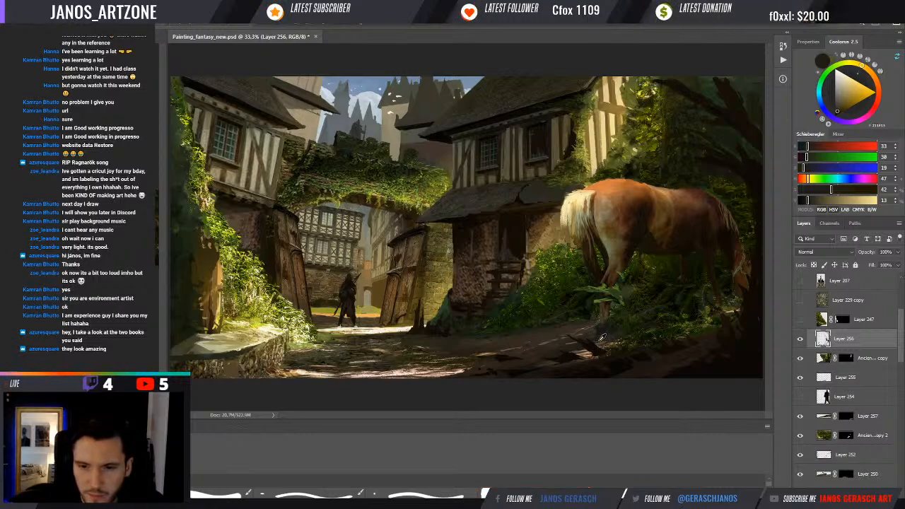
left_click(597, 342, "alt")
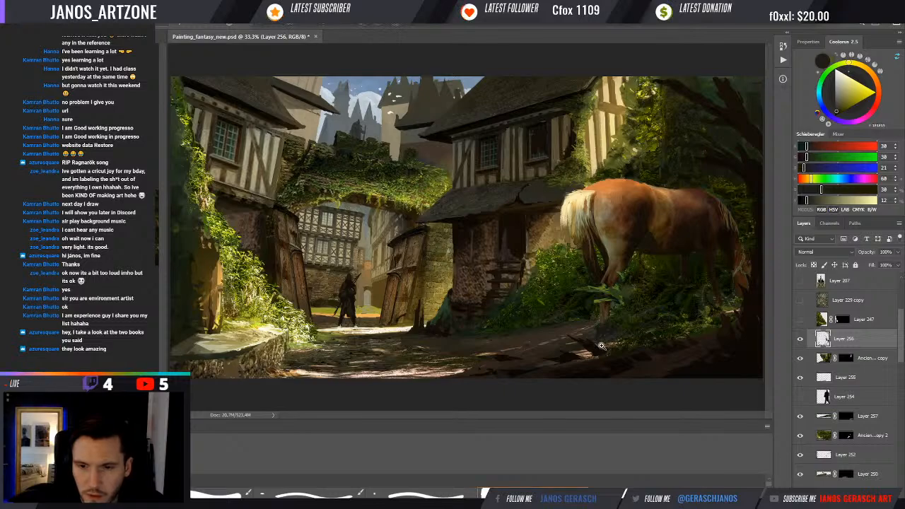
- Refine the horse's lower hind leg and the plants around its hoof with browns and greens sampled there
scroll(601, 345, "up", 1)
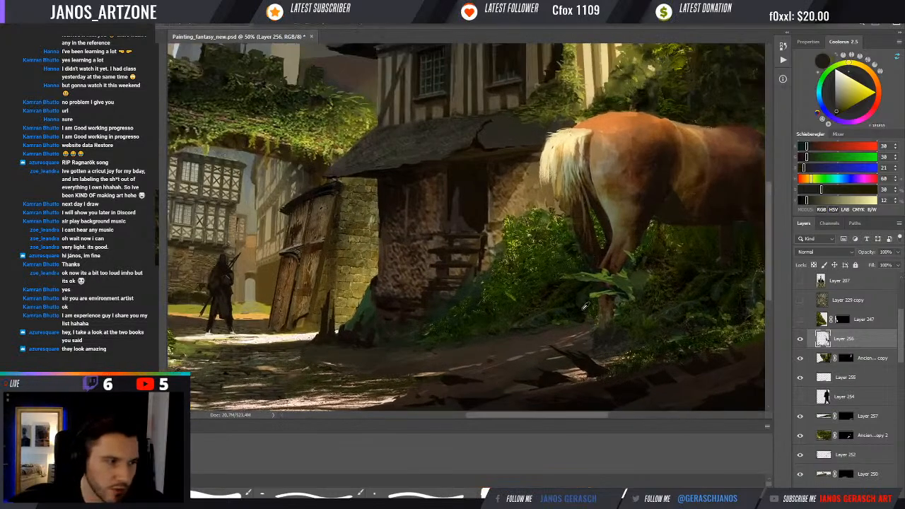
left_click(604, 298, "alt")
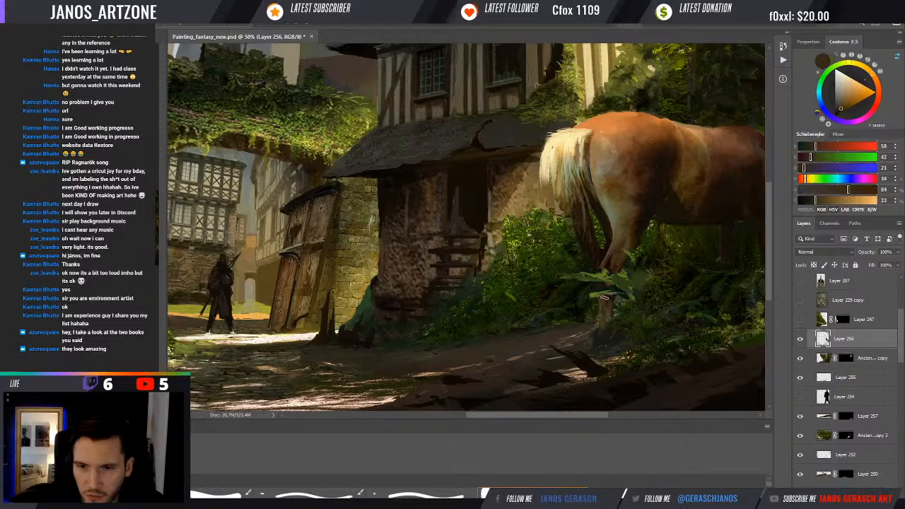
left_click(610, 304, "alt")
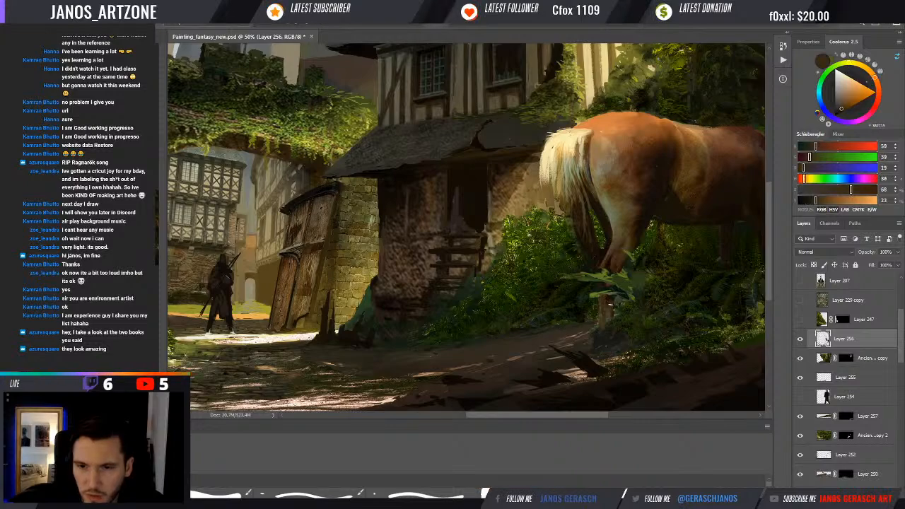
left_click(603, 330, "alt")
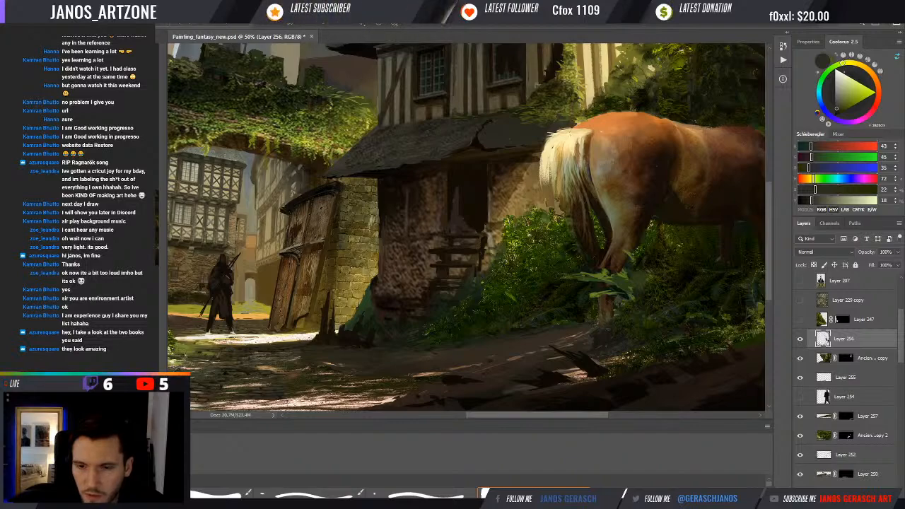
left_click(618, 315, "alt")
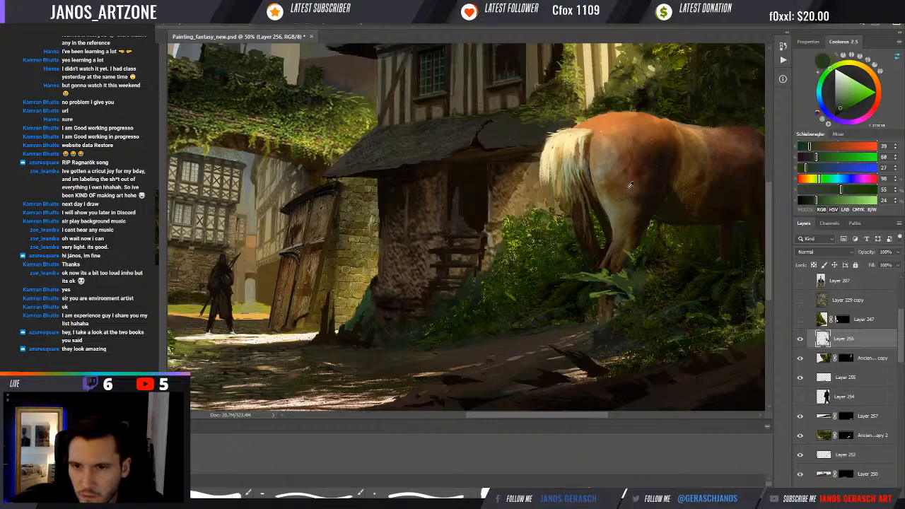
- Paint the lower strands of the horse's tail on Layer 256 with dark browns sampled from the shadowed tail hair
left_click(586, 203, "alt")
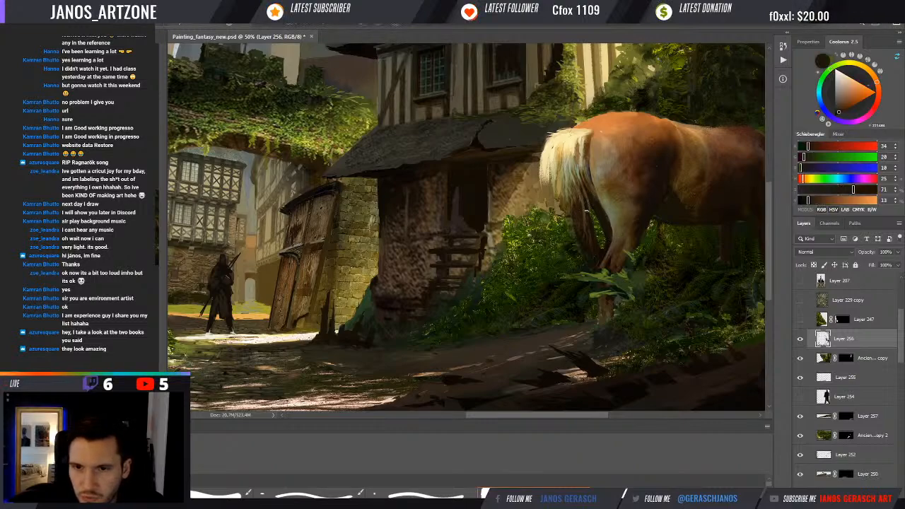
left_click(582, 208, "alt")
left_click_drag(613, 217, 581, 239)
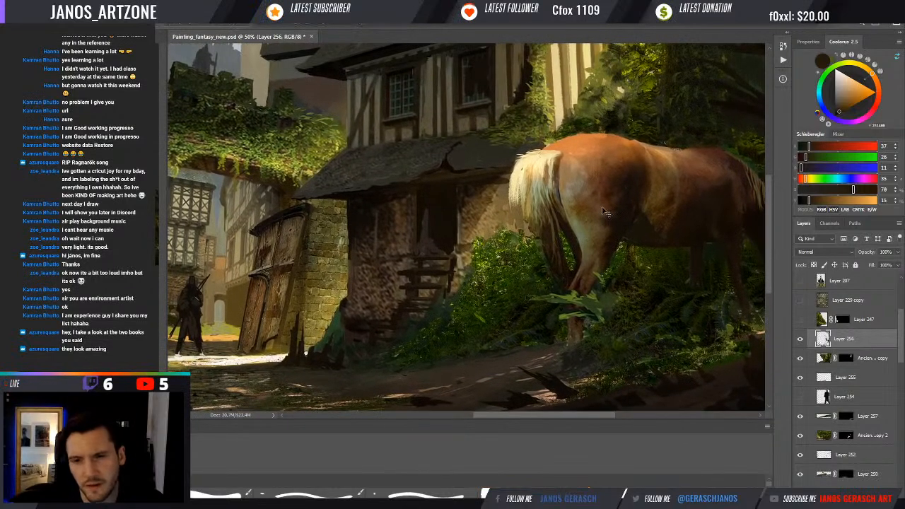
key("ctrl+minus")
key("ctrl+minus")
scroll(553, 216, "up", 2)
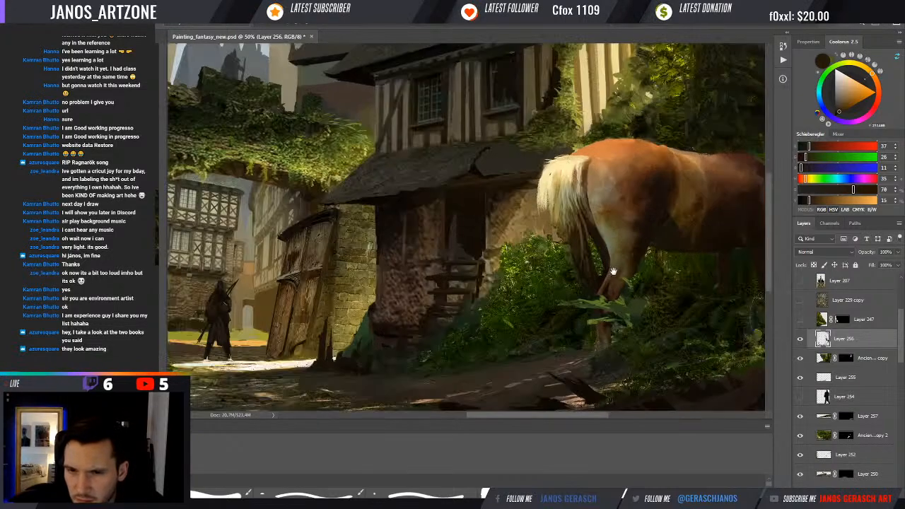
left_click_drag(613, 271, 598, 236)
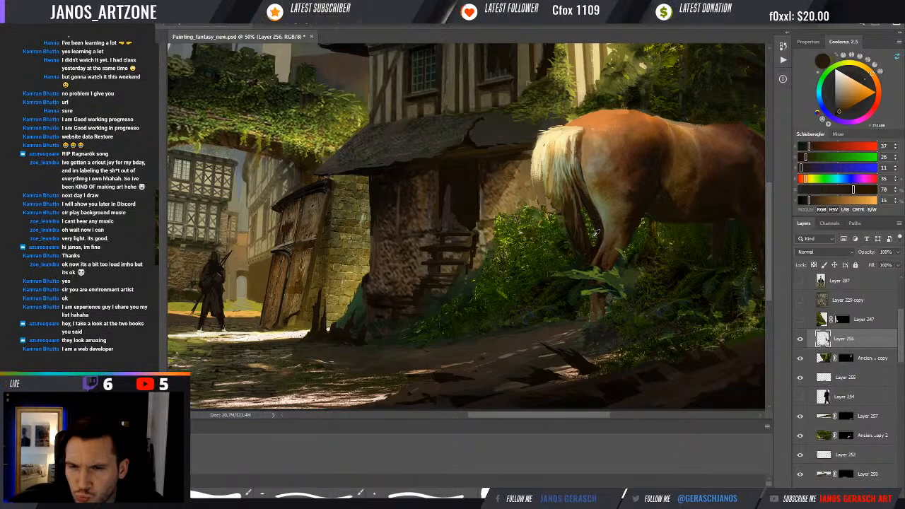
- Paint the shadowed tail strands beside the horse's hind leg on Layer 256 with dark brown and green sampled from that area
left_click(584, 222, "alt")
left_click_drag(583, 207, 592, 259)
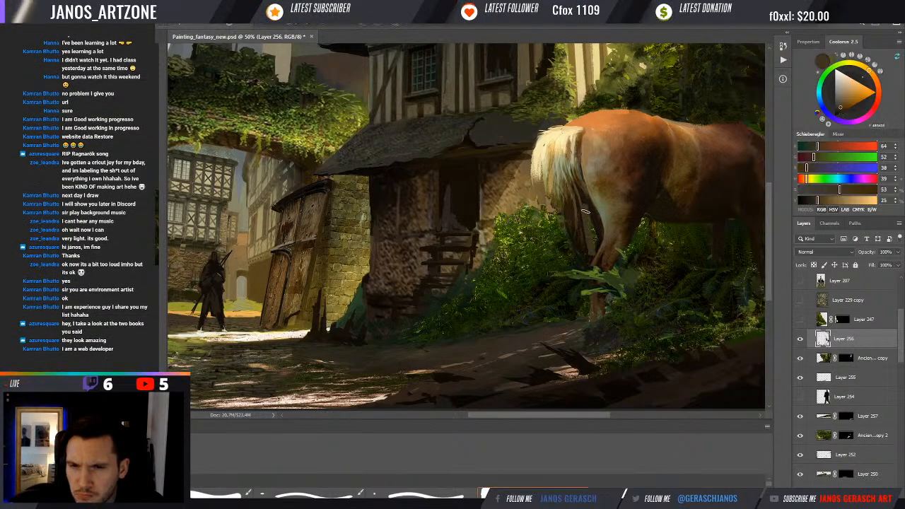
key("ctrl+minus")
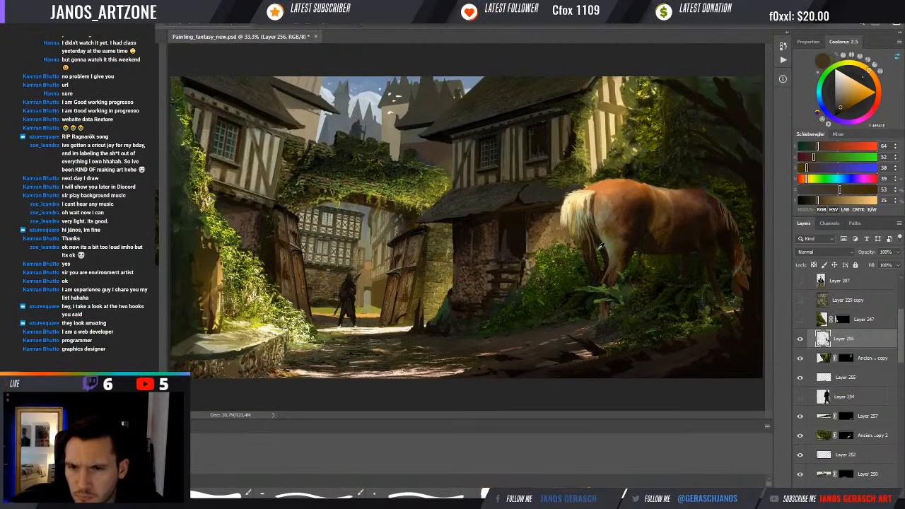
left_click(599, 246, "alt")
scroll(602, 260, "up", 1)
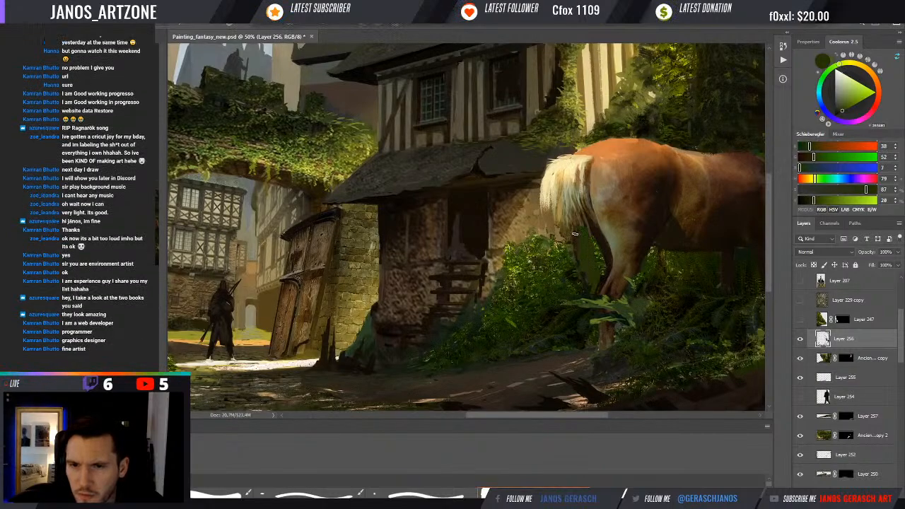
scroll(593, 290, "down", 2)
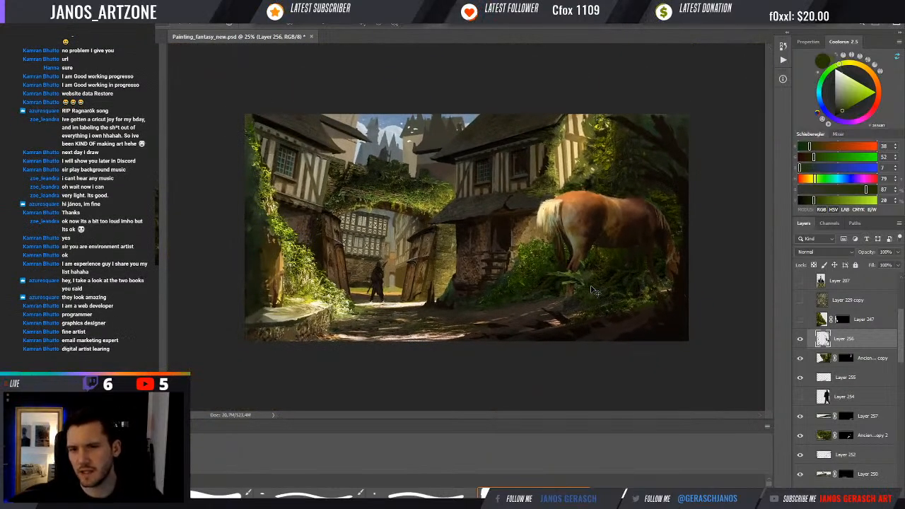
- Go back up the layer stack to Group 18 and collapse it so the older painting groups can be compared
key("ctrl+t")
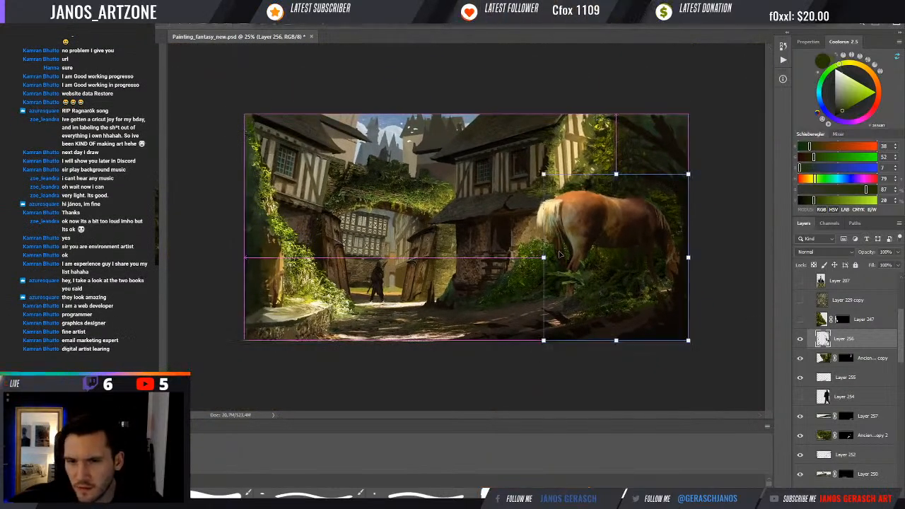
left_click(560, 255, "ctrl")
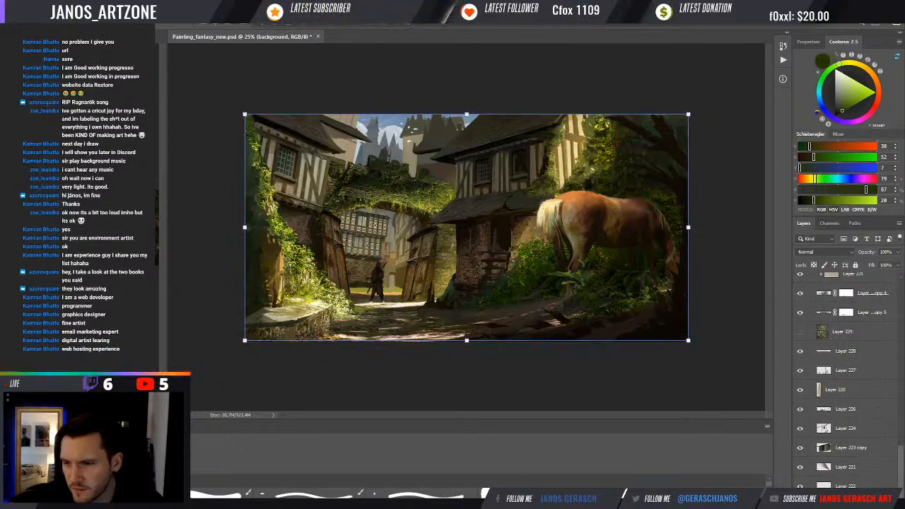
key("ctrl+t")
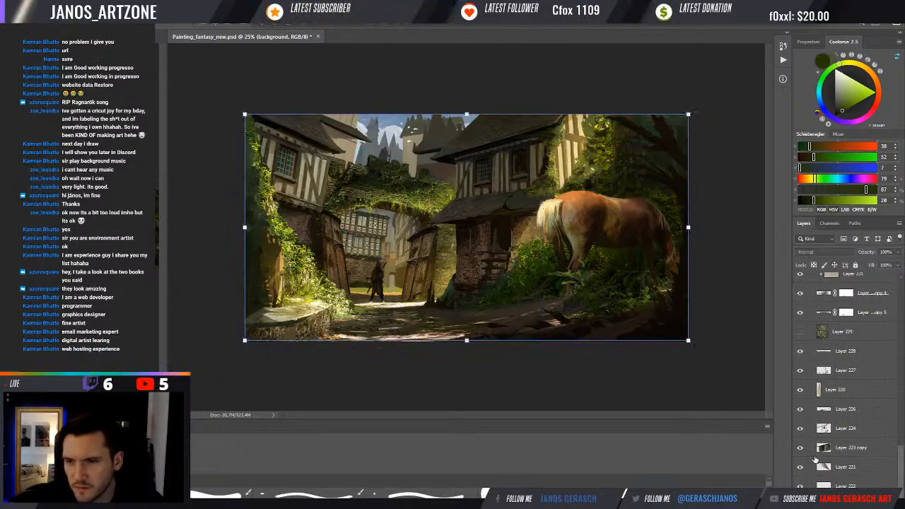
scroll(867, 385, "up", 4)
scroll(867, 385, "up", 8)
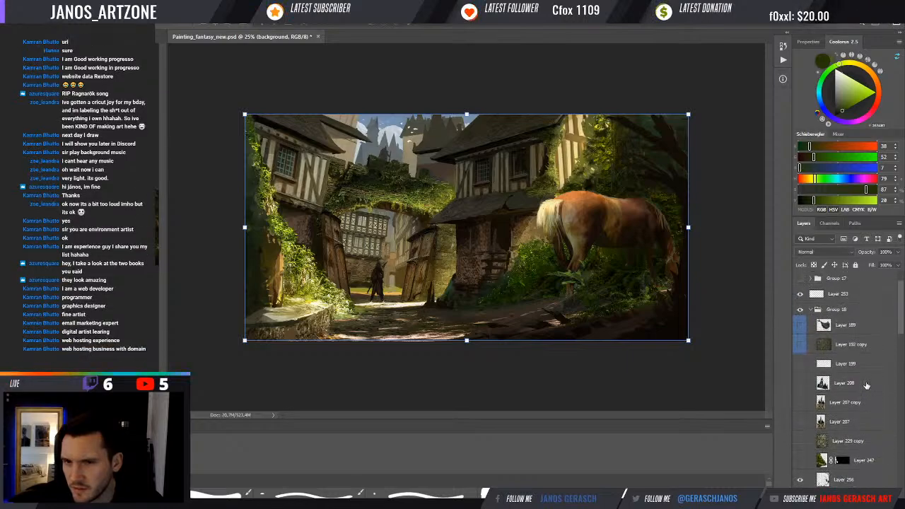
left_click(812, 310)
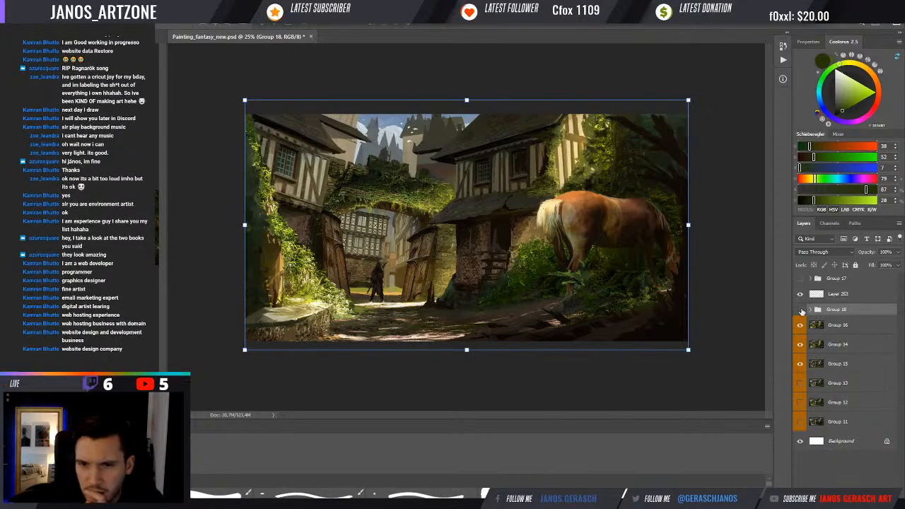
- Compare the current painting with the earlier versions by toggling the visibility of Group 18 and Group 16
left_click(800, 311)
left_click(800, 325)
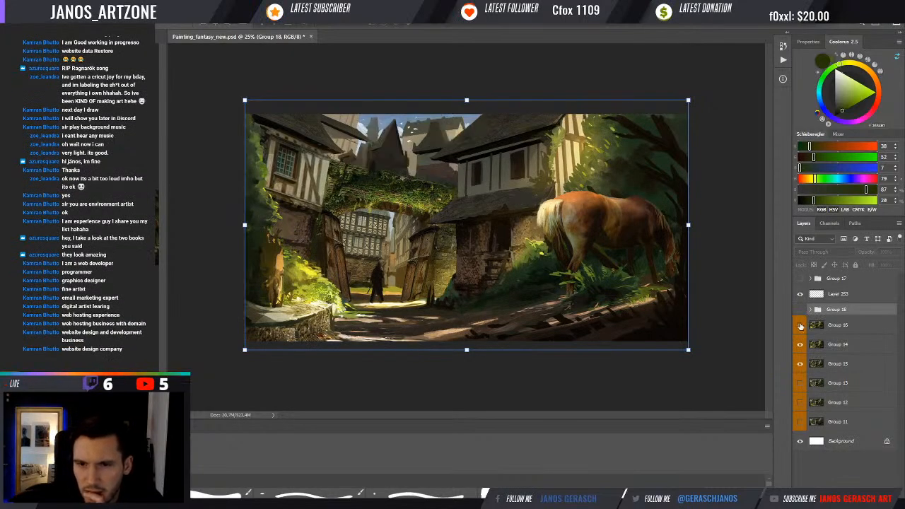
left_click(799, 310)
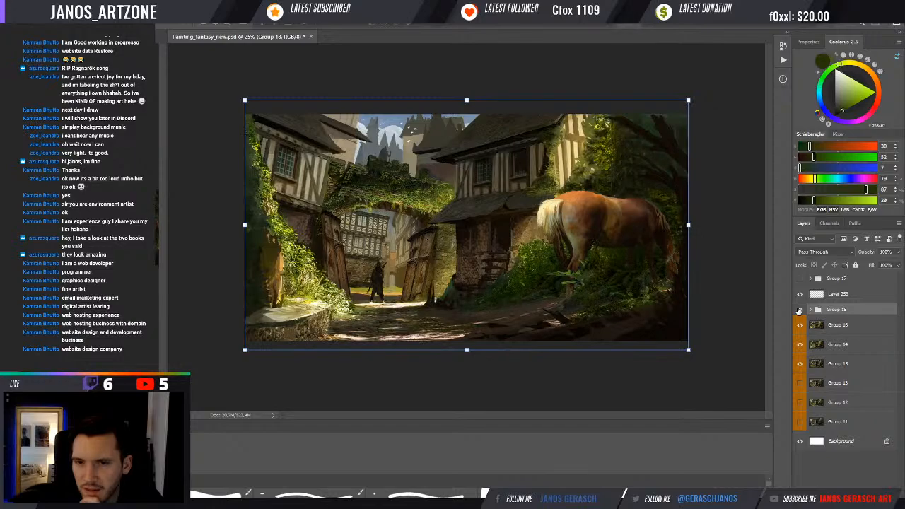
left_click(800, 311)
left_click(800, 311)
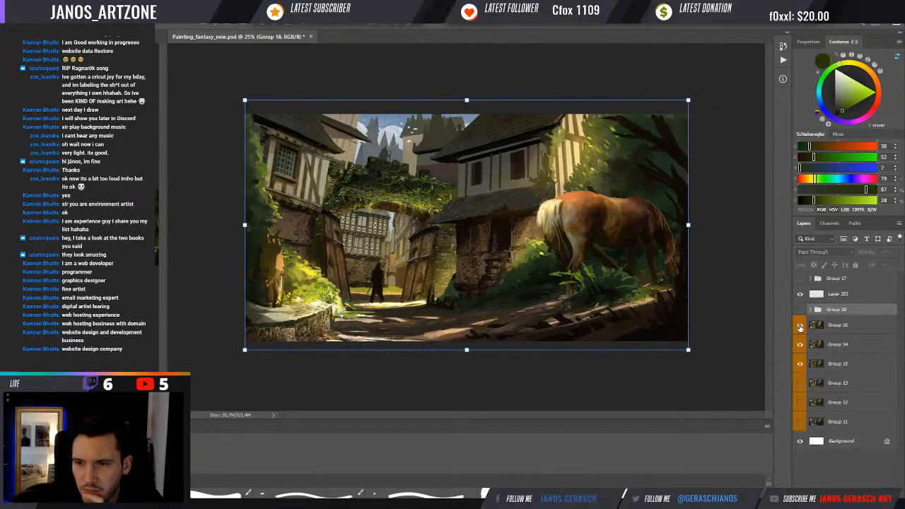
left_click(800, 325)
left_click(800, 326)
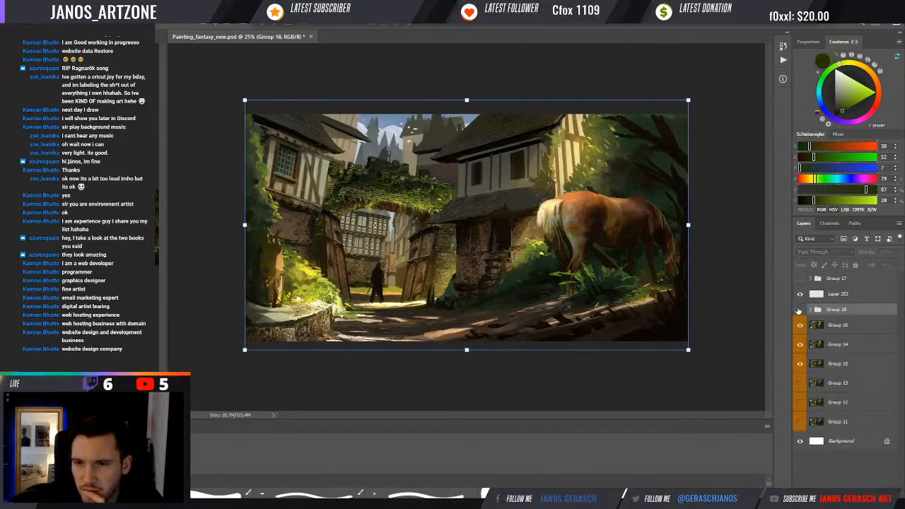
left_click(799, 310)
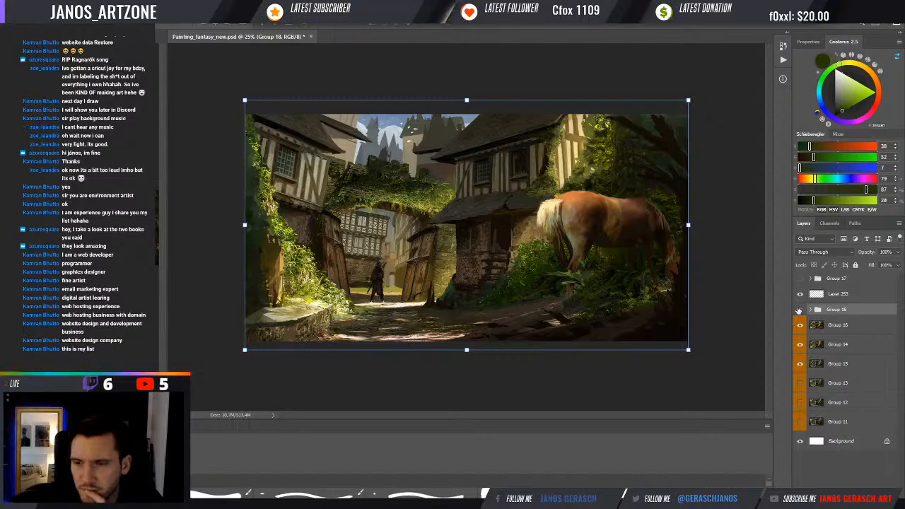
left_click(800, 310)
left_click(799, 310)
left_click(799, 310)
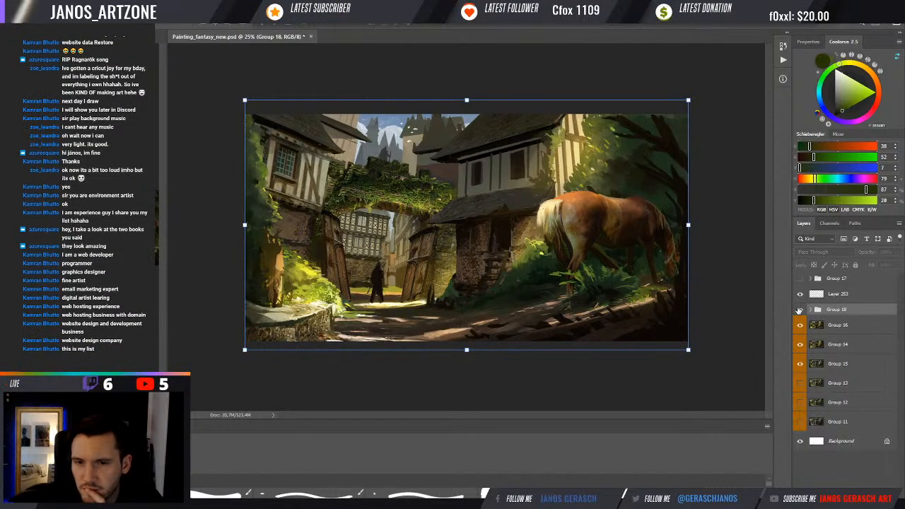
left_click(799, 310)
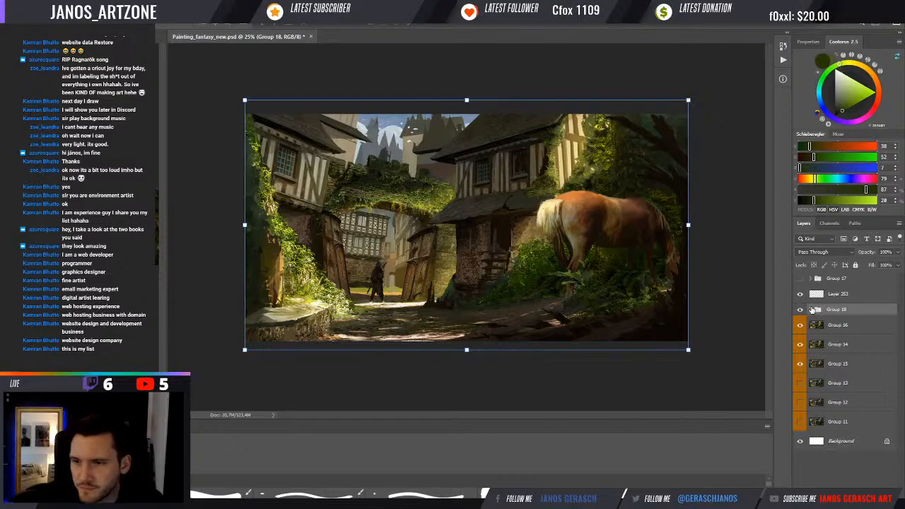
- Expand Group 18, reselect Layer 256 and check its retouching by toggling the layer's visibility
left_click(810, 309)
left_click(848, 478)
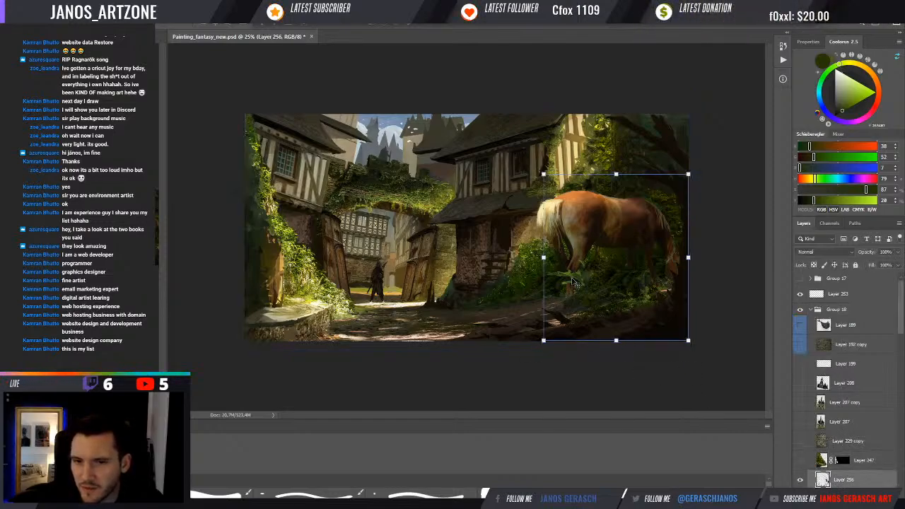
left_click(801, 482)
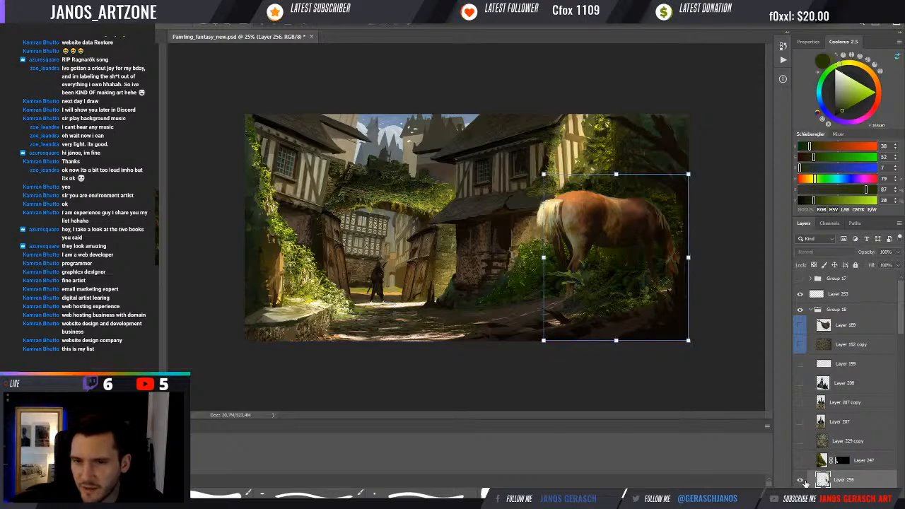
- Refine the lower strands of the horse's tail beside the hind leg with dark and mid browns sampled along the tail
scroll(574, 251, "up", 2)
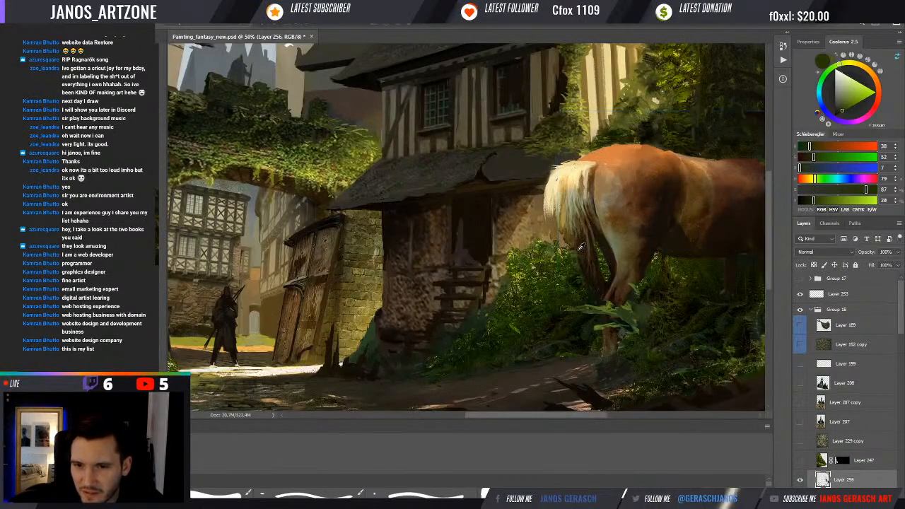
left_click(575, 250, "alt")
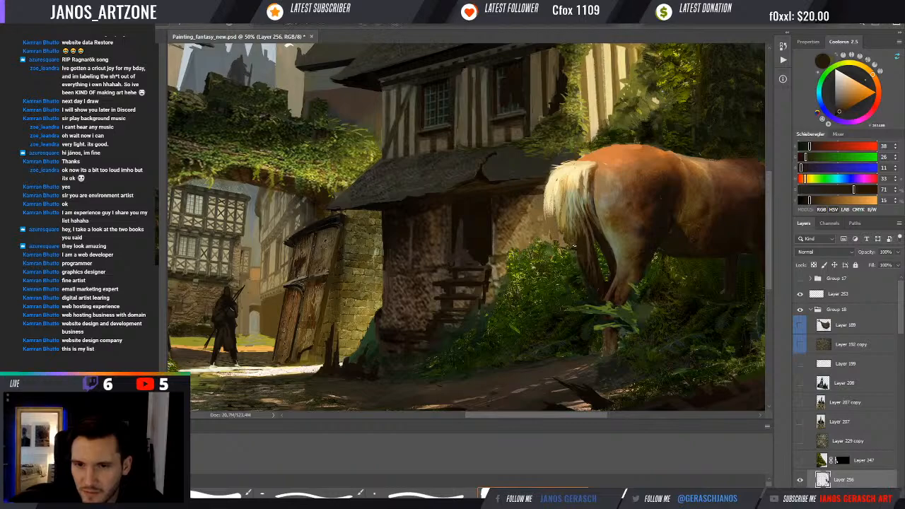
left_click(577, 259, "alt")
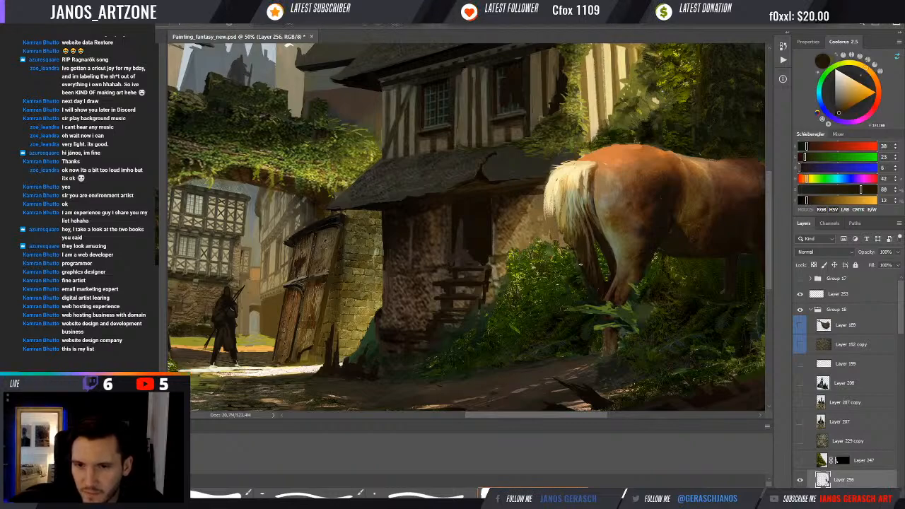
left_click(576, 257, "alt")
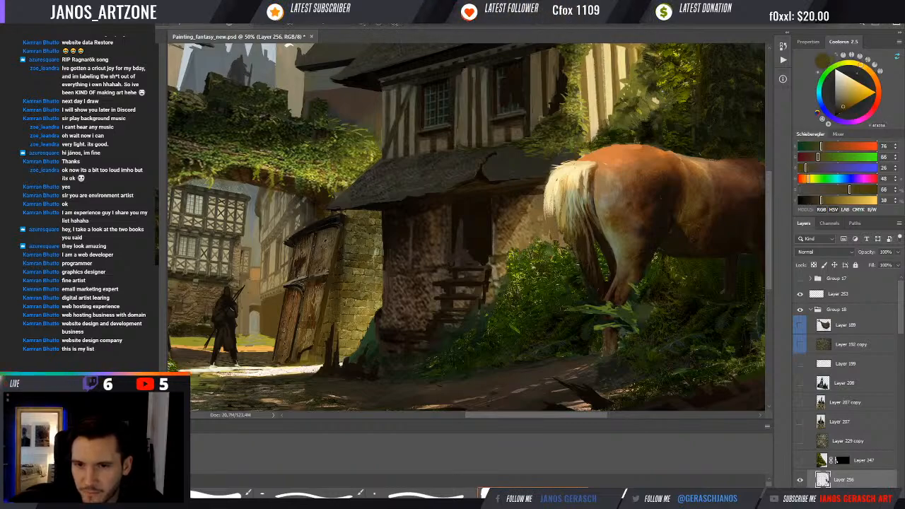
left_click(597, 230, "alt")
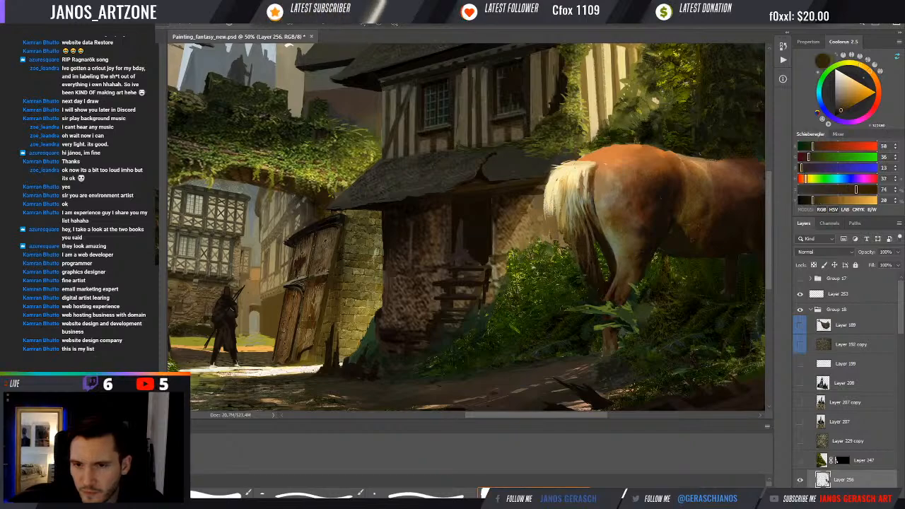
left_click(591, 236, "alt")
left_click(598, 278, "alt")
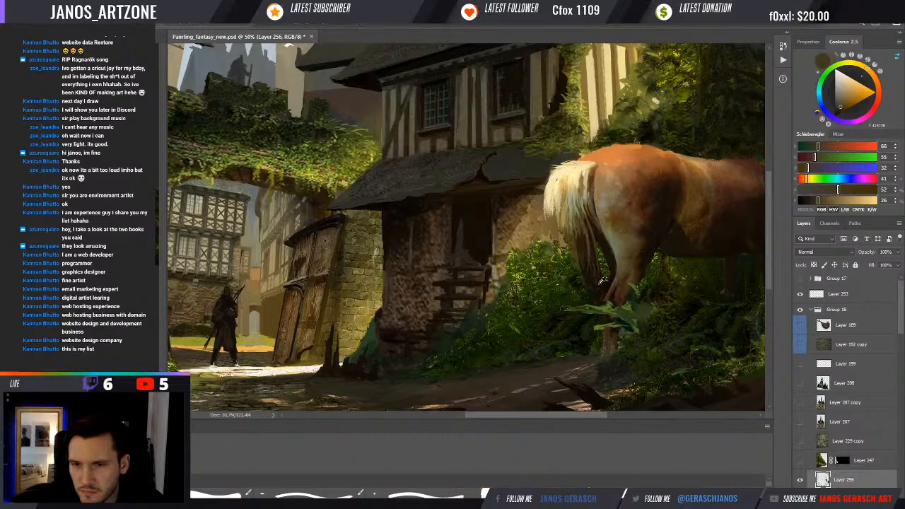
left_click(597, 284, "alt")
left_click(594, 285, "alt")
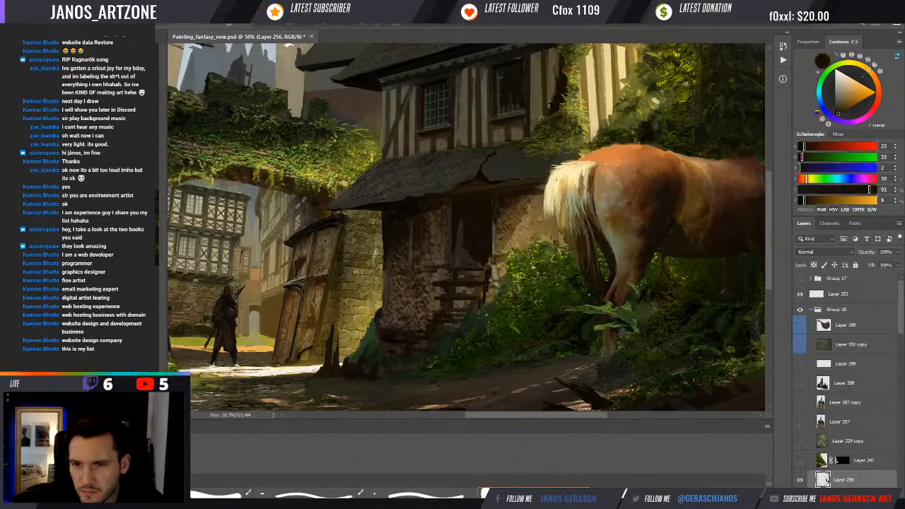
- Touch up the light tail hair and its base with olive, orange-brown and cream tones sampled from the tail and rump
left_click(559, 214, "alt")
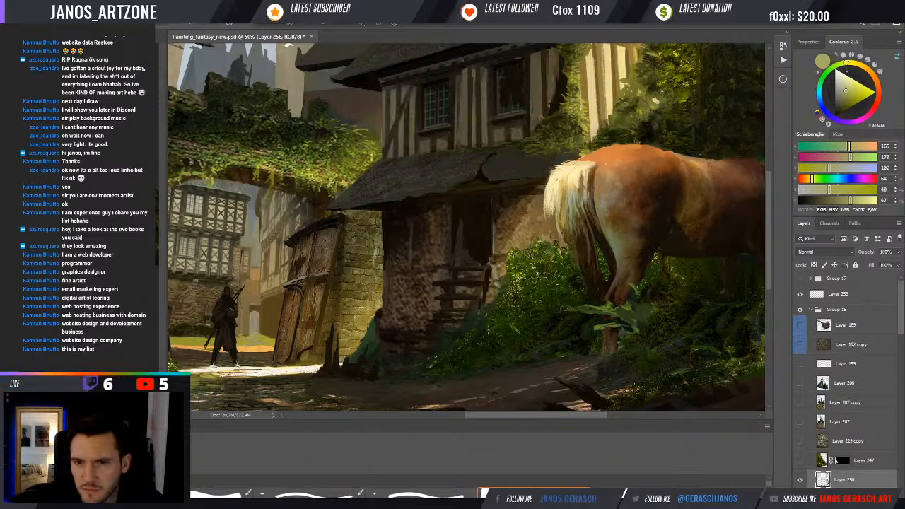
left_click(569, 233, "alt")
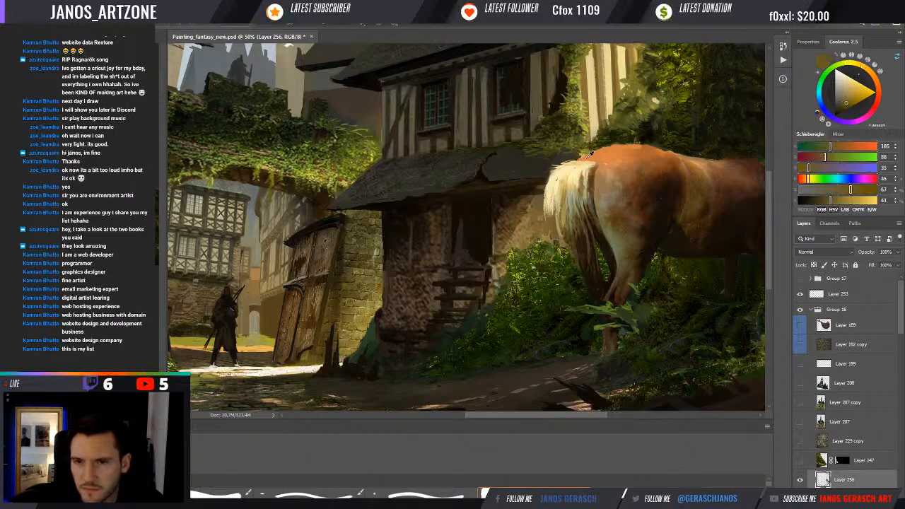
left_click(598, 167, "alt")
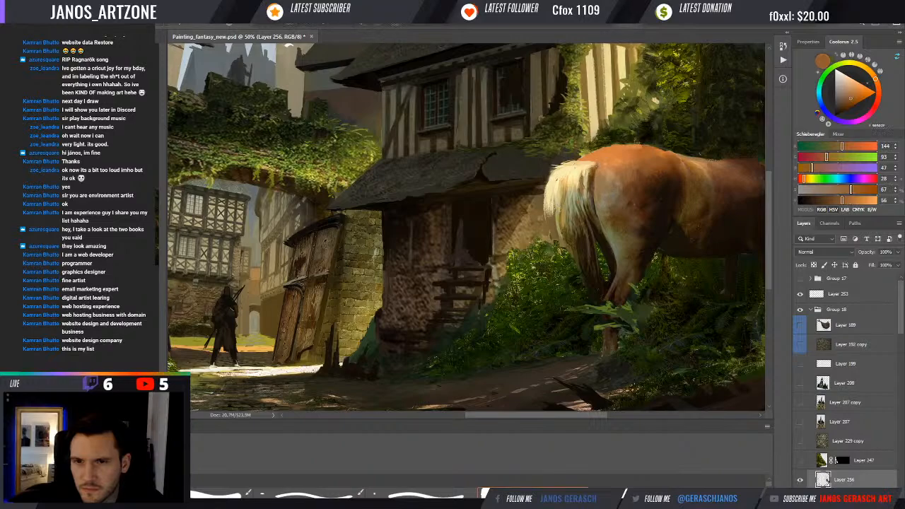
left_click(601, 164, "alt")
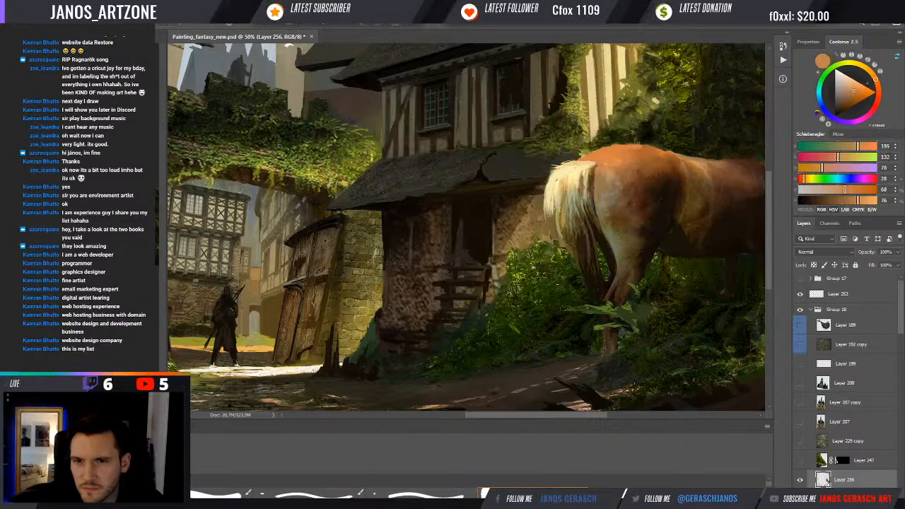
left_click(555, 164, "alt")
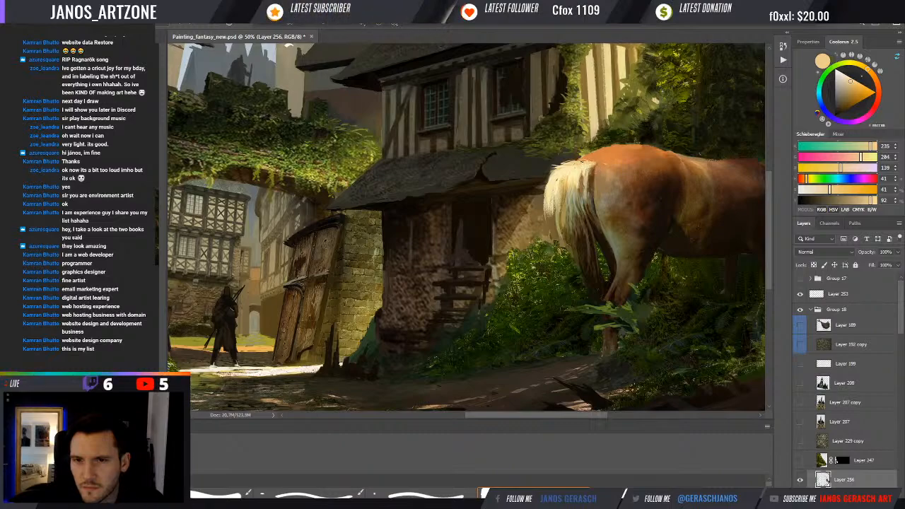
- Paint the sunlit top edge of the horse's rump with orange sampled there, raising the colour's brightness to 89%
left_click(595, 156, "alt")
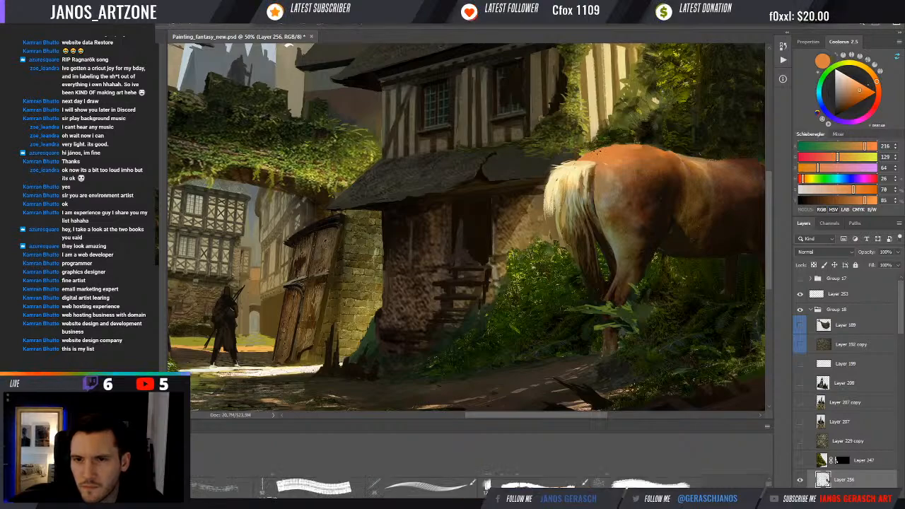
left_click(616, 146, "alt")
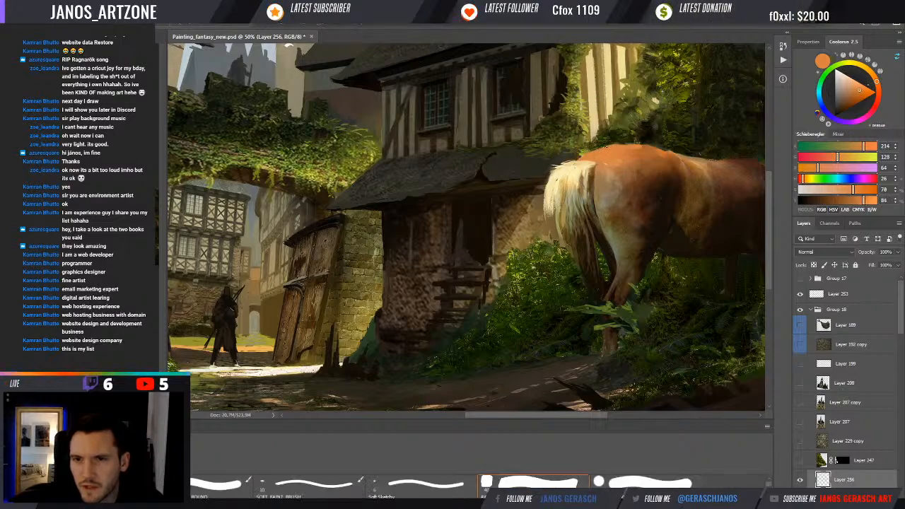
mouse_move(601, 147)
left_mouse_down()
mouse_move(640, 144)
mouse_move(642, 171)
left_mouse_up()
left_click(617, 147, "alt")
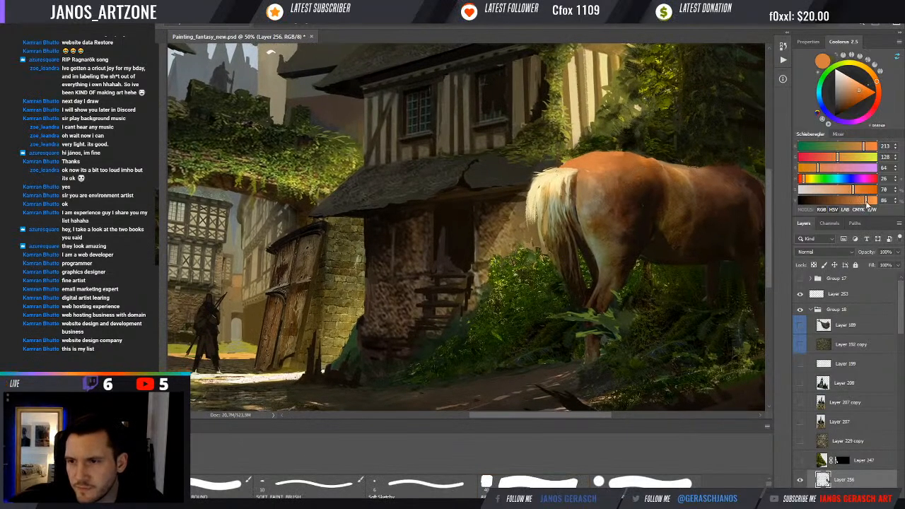
left_click_drag(867, 201, 868, 201)
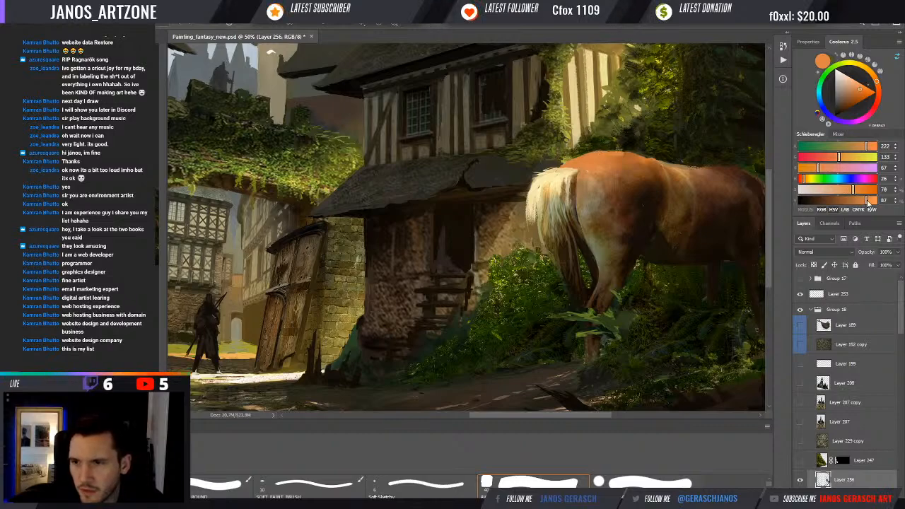
left_click_drag(869, 201, 870, 201)
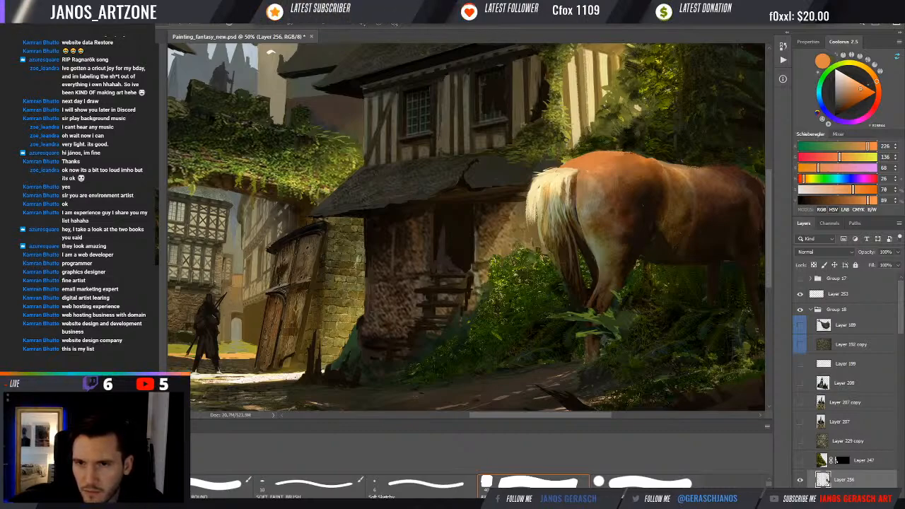
- Refine the rump edge and the tail's outer strands with orange, near-black, olive-brown and cream tones sampled from the rump and tail
left_click_drag(616, 165, 608, 167)
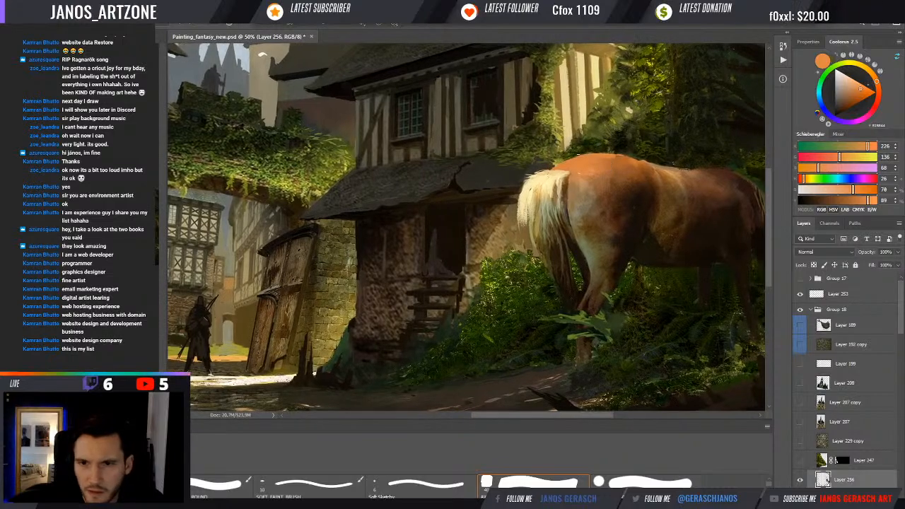
left_click(573, 155, "alt")
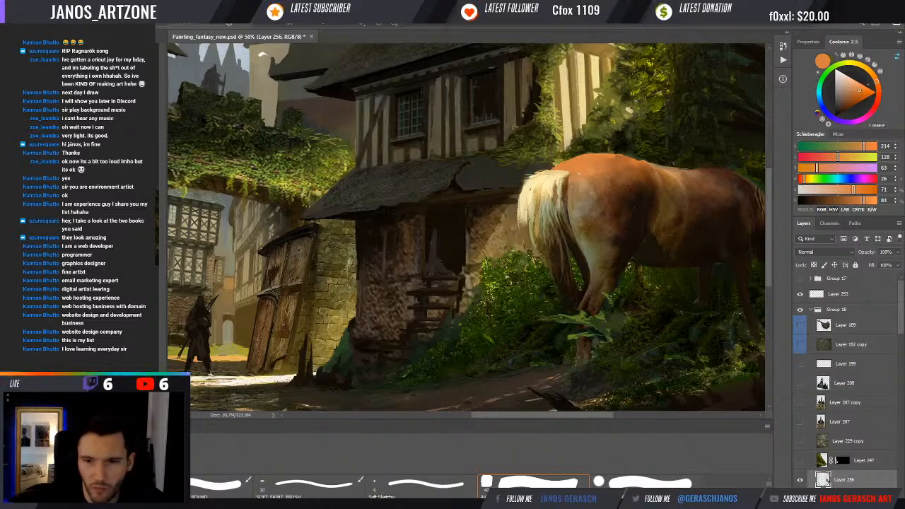
left_click(556, 289, "alt")
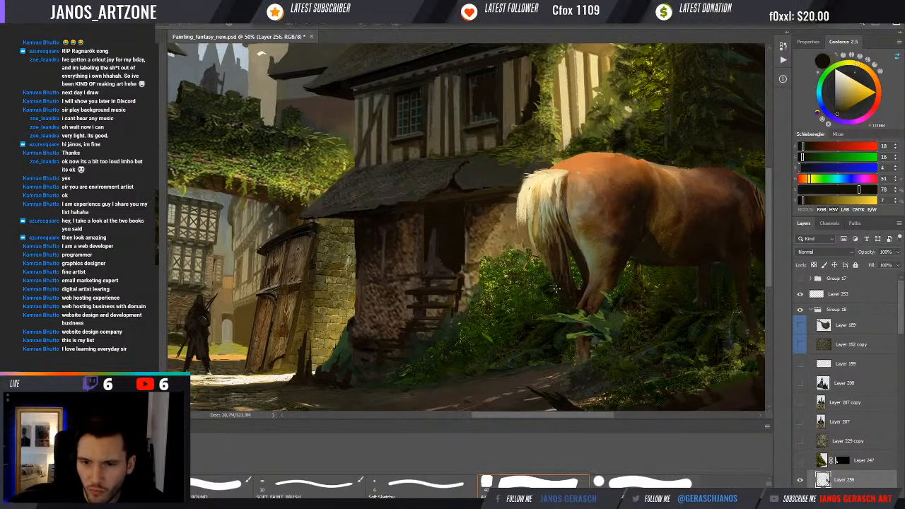
left_click(533, 219, "alt")
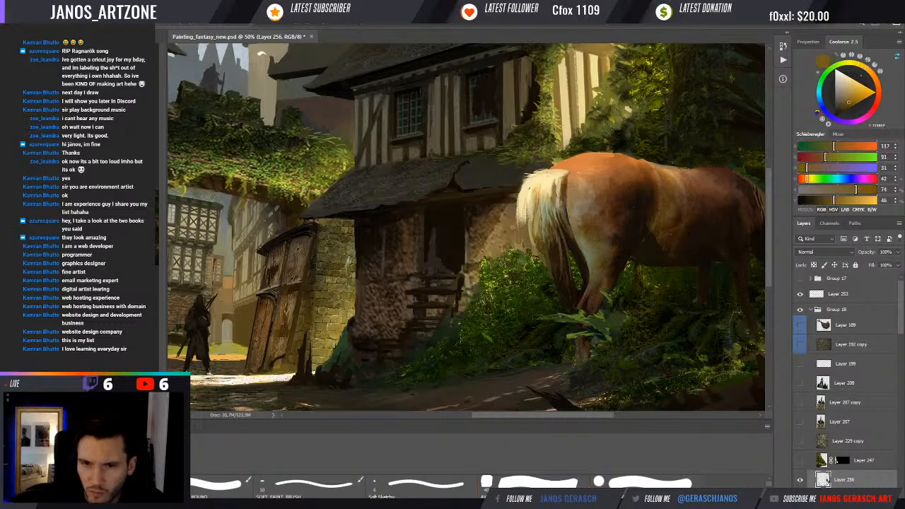
left_click(526, 205, "alt")
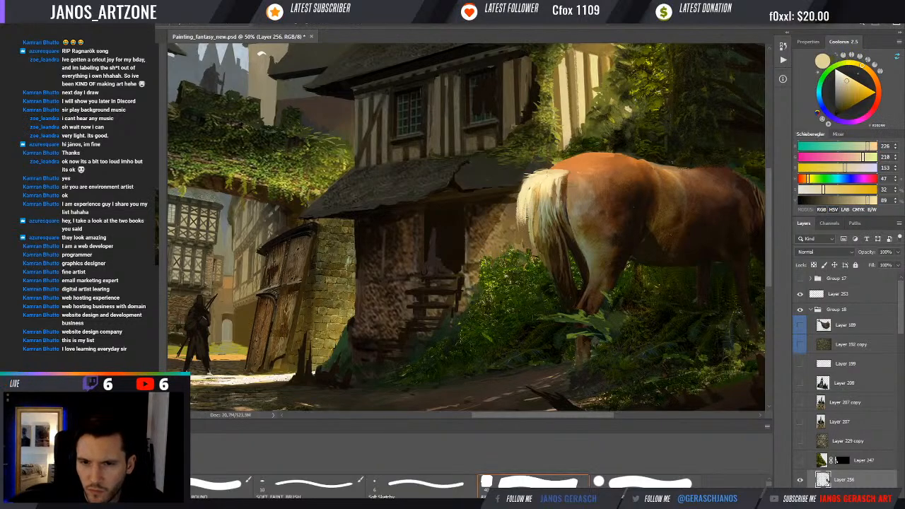
left_click_drag(557, 239, 544, 245)
- Clean up the top contour of the horse's rump with orange-brown tones sampled along its edge
left_click(605, 168, "alt")
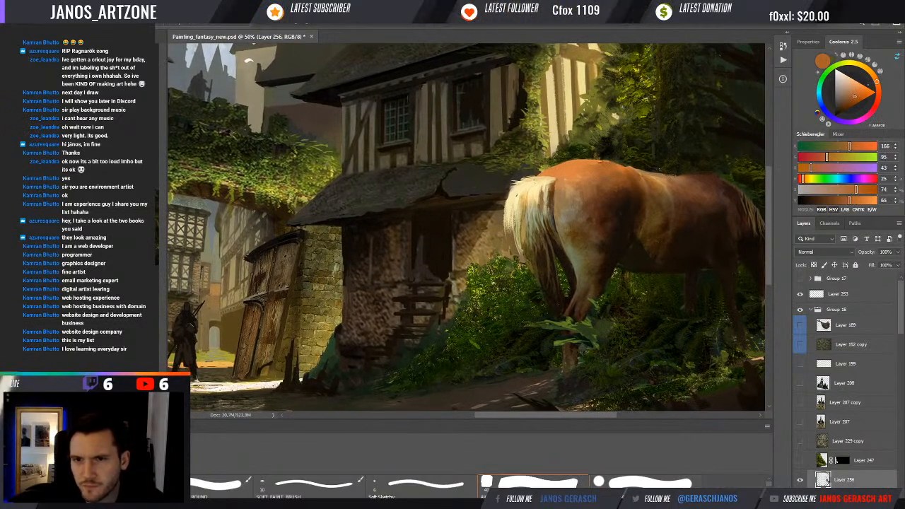
left_click(600, 164, "alt")
key("e")
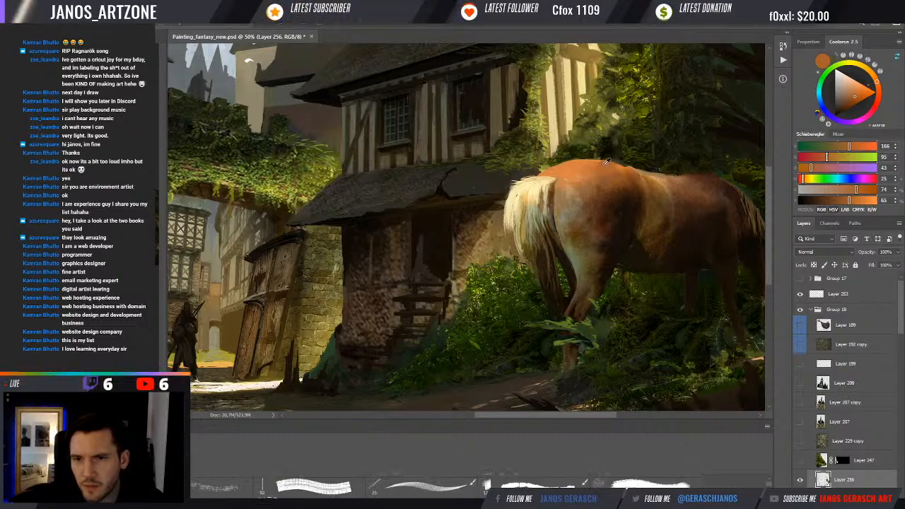
key("b")
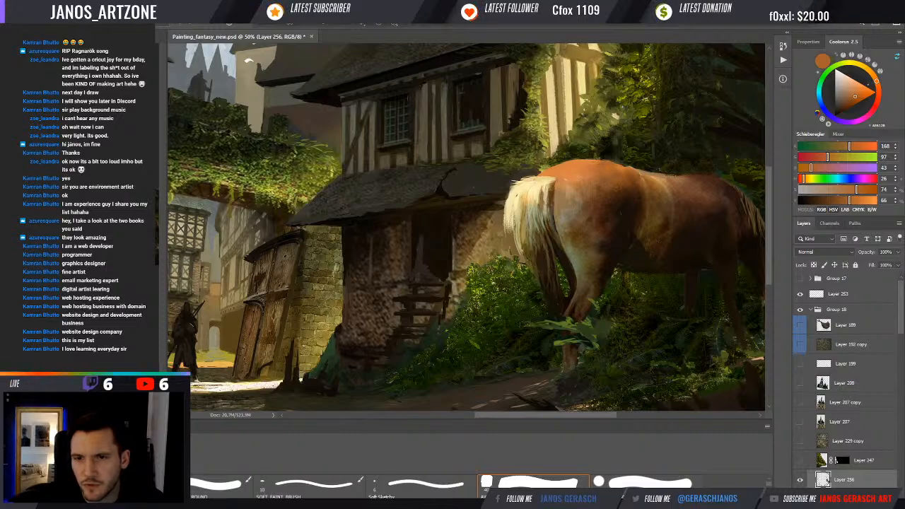
- Refine the upper line of the horse's back towards the withers with tan and dark brown tones sampled along it
mouse_move(626, 174)
left_mouse_down()
mouse_move(612, 178)
mouse_move(638, 181)
left_mouse_up()
left_click(639, 180, "alt")
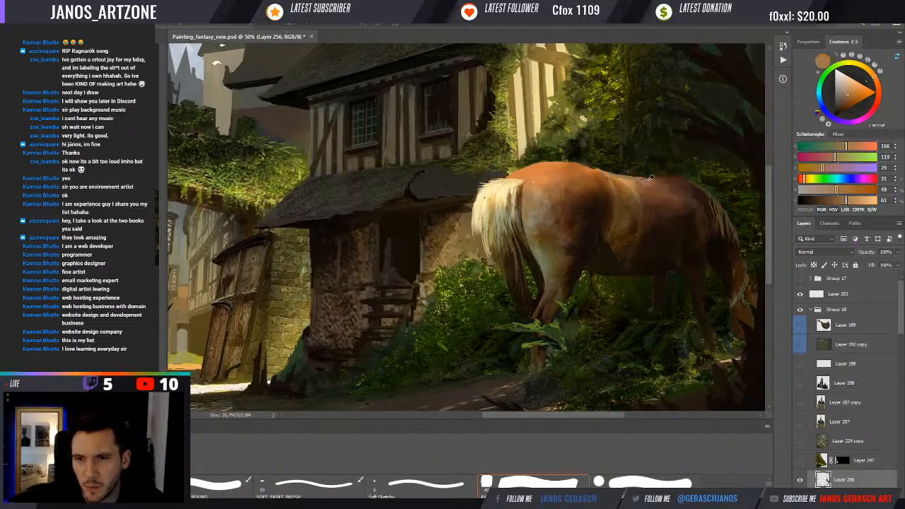
left_click(651, 179, "alt")
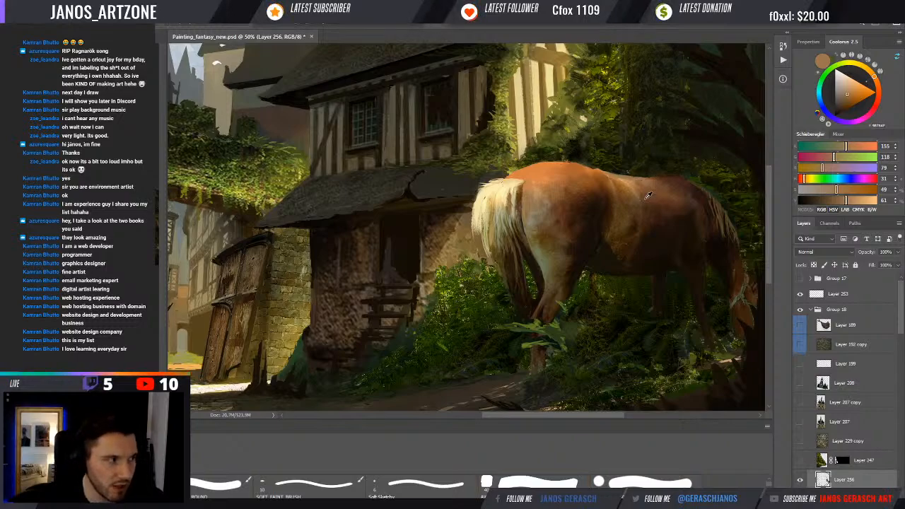
left_click_drag(648, 185, 641, 184)
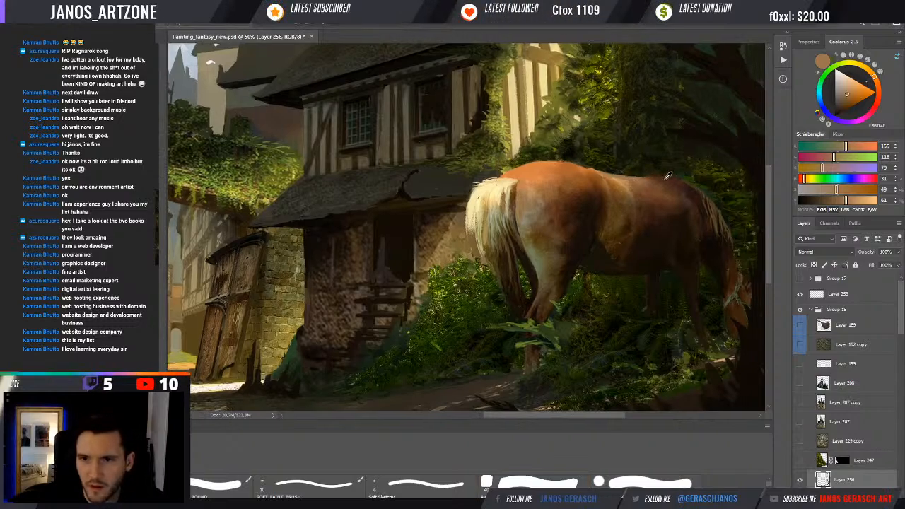
left_click(667, 176, "alt")
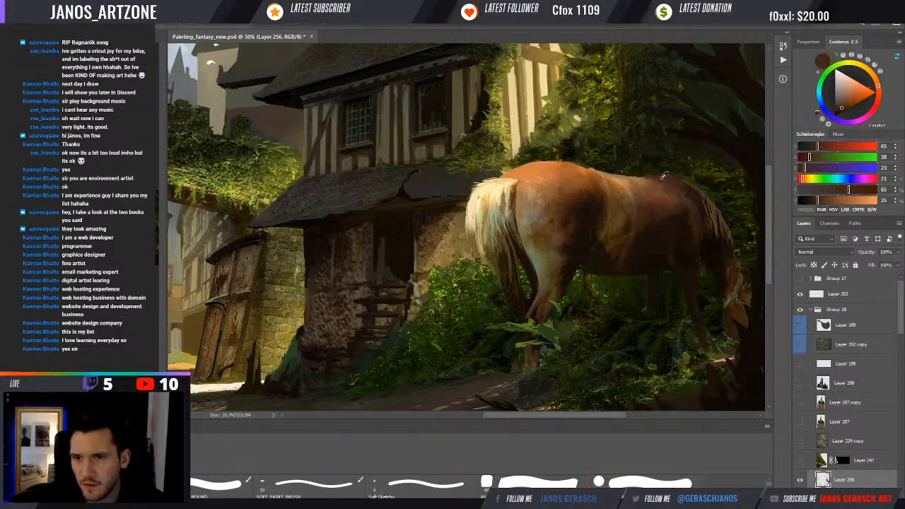
left_click(647, 177, "alt")
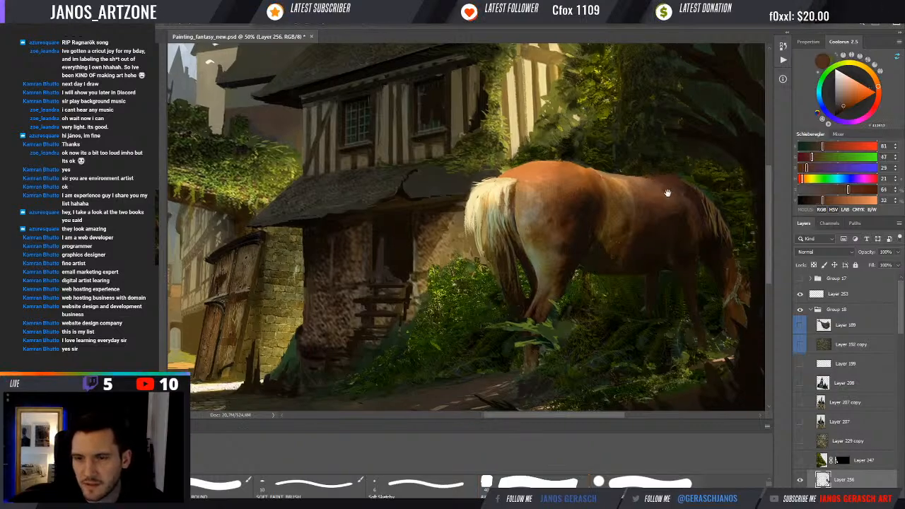
left_click_drag(669, 194, 666, 200)
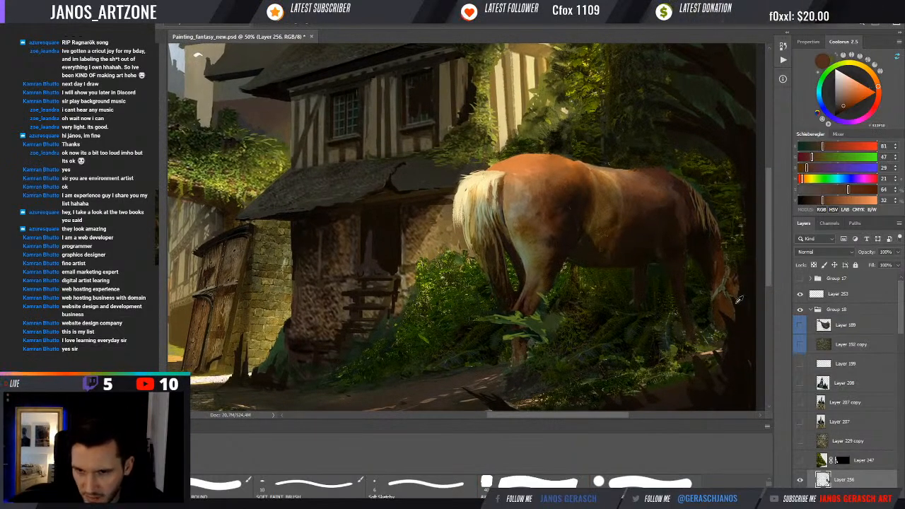
- Touch up the shadowed flank and underside of the horse's belly with near-black and dark brown tones sampled there
left_click(578, 256, "alt")
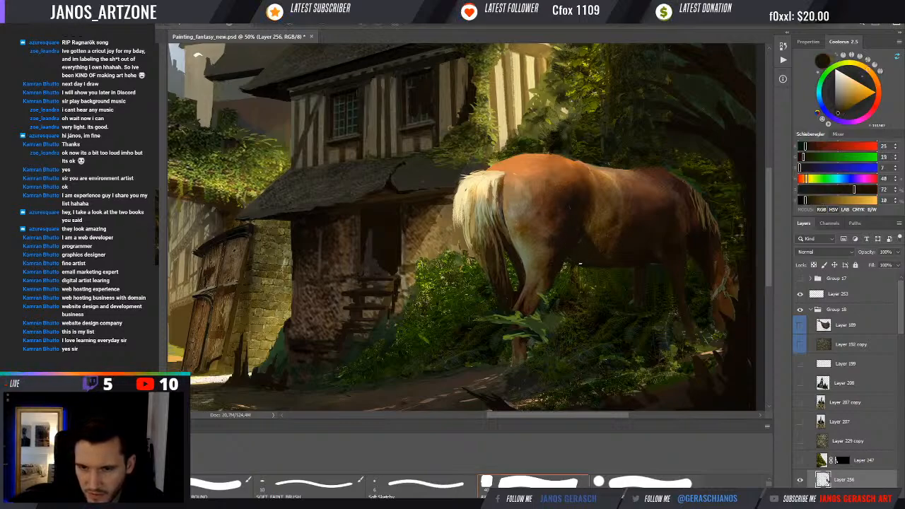
left_click(567, 260, "alt")
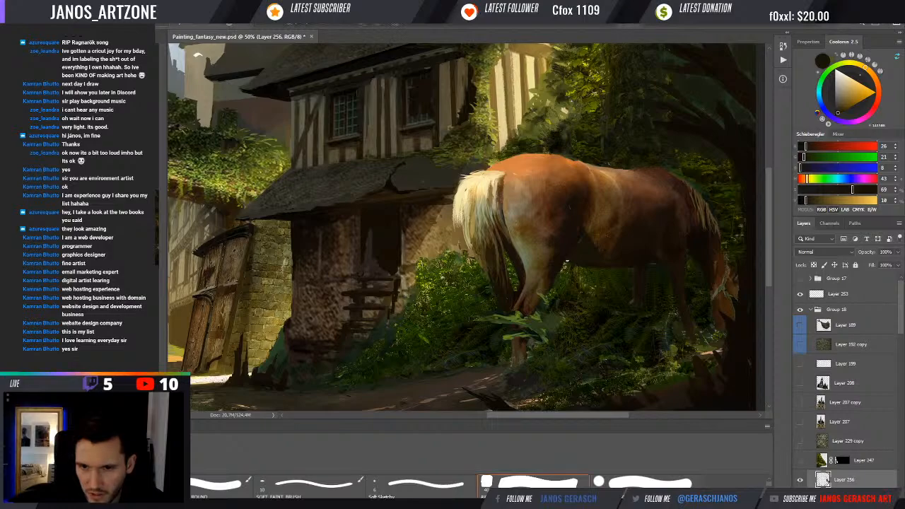
left_click(567, 257, "alt")
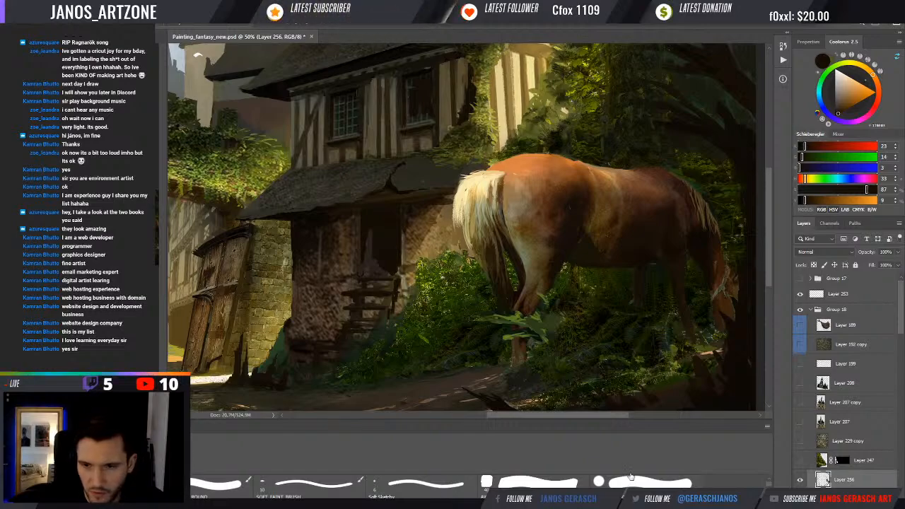
left_click(603, 249, "alt")
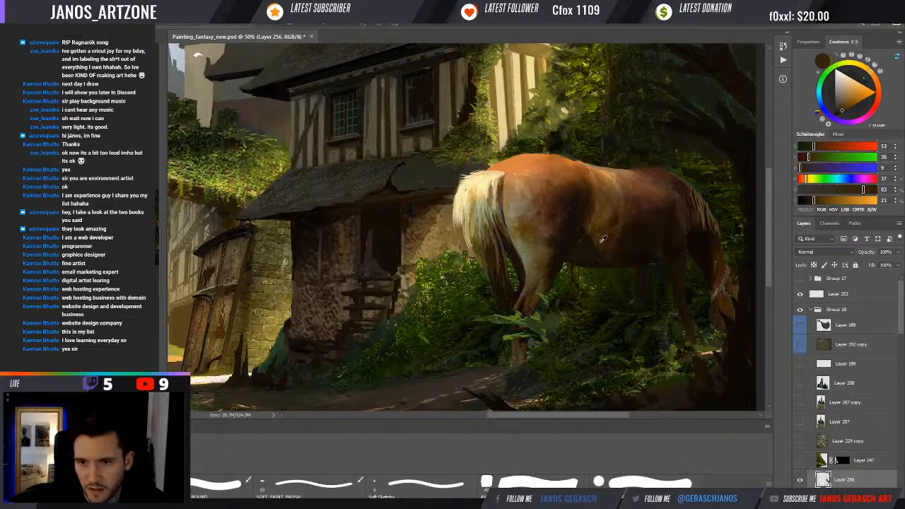
left_click(600, 245, "alt")
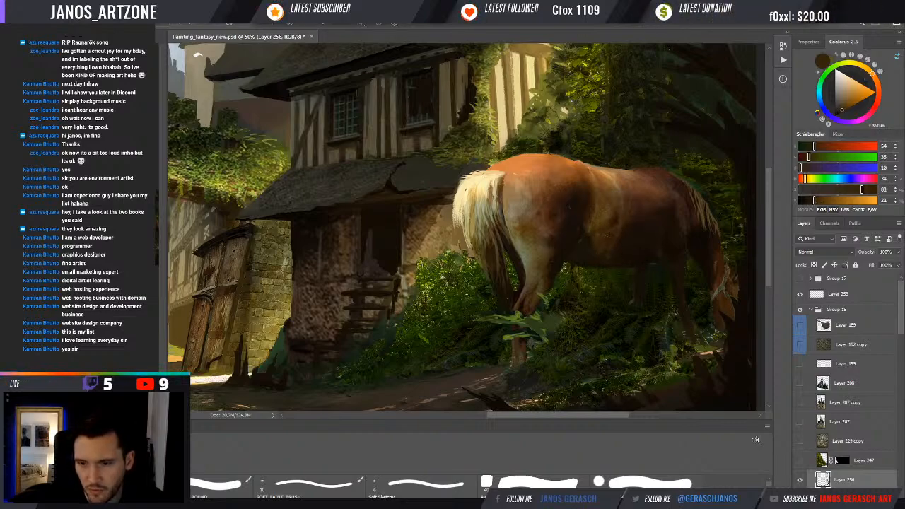
- Darken the belly-side edge of the hind leg within a narrow selection, using near-black browns sampled from the horse's shadows
scroll(467, 484, "down", 5)
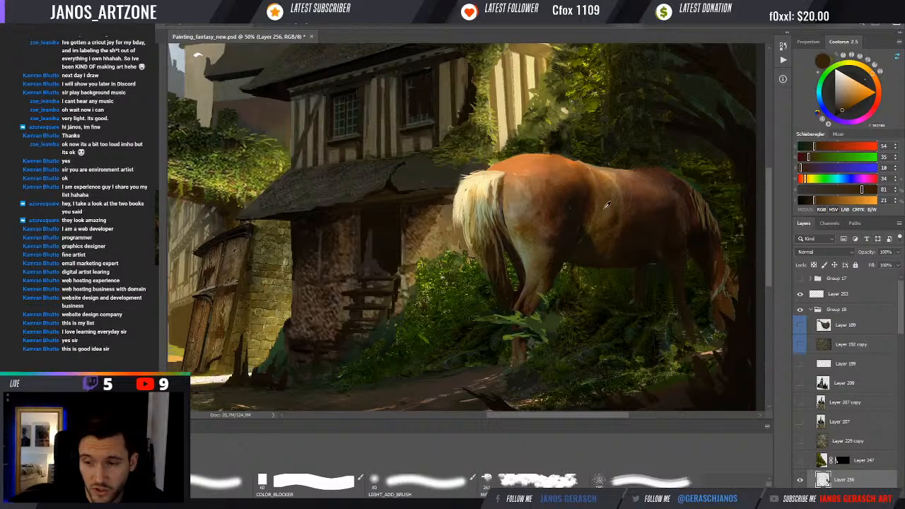
left_click(699, 244, "alt")
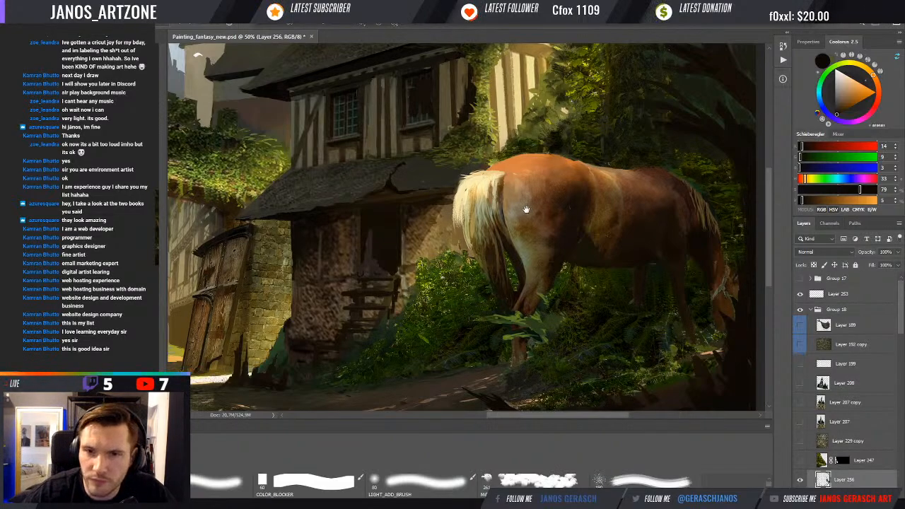
mouse_move(526, 209)
left_mouse_down()
mouse_move(563, 216)
mouse_move(552, 196)
left_mouse_up()
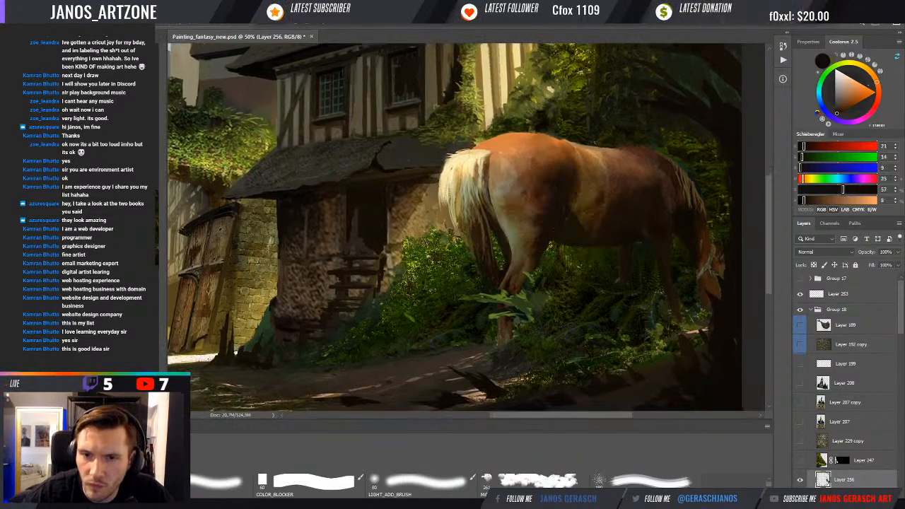
left_click(544, 245, "alt")
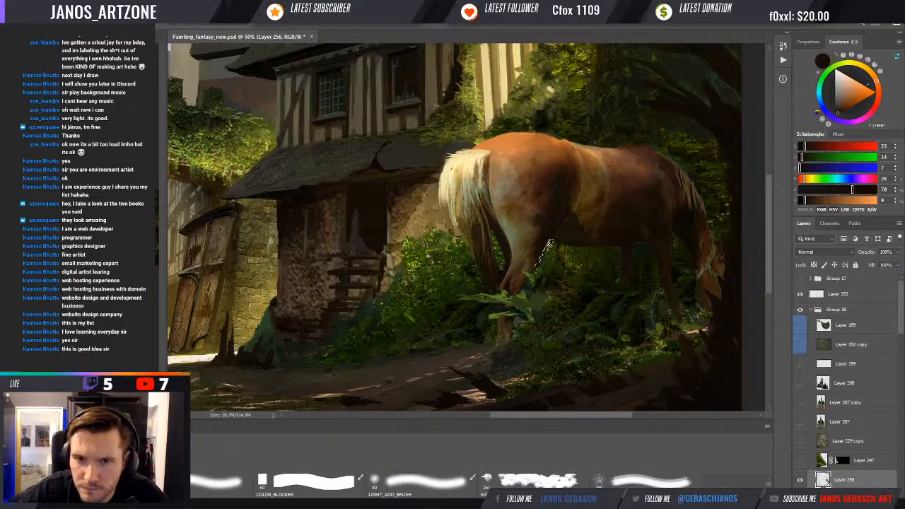
left_click(543, 240, "alt")
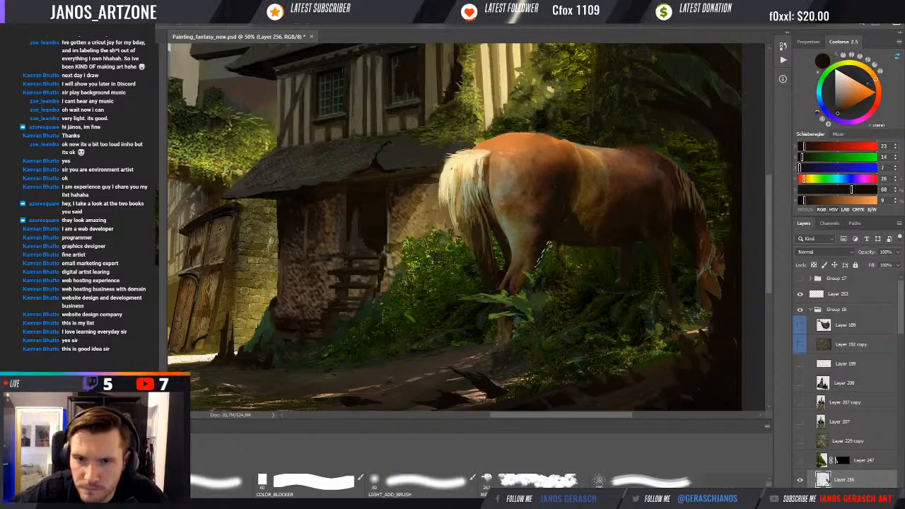
- Blend the hind thigh's light and shadow with sampled grey-green and brown tones, and compare the result by toggling Layer 256's visibility
left_click(504, 233, "alt")
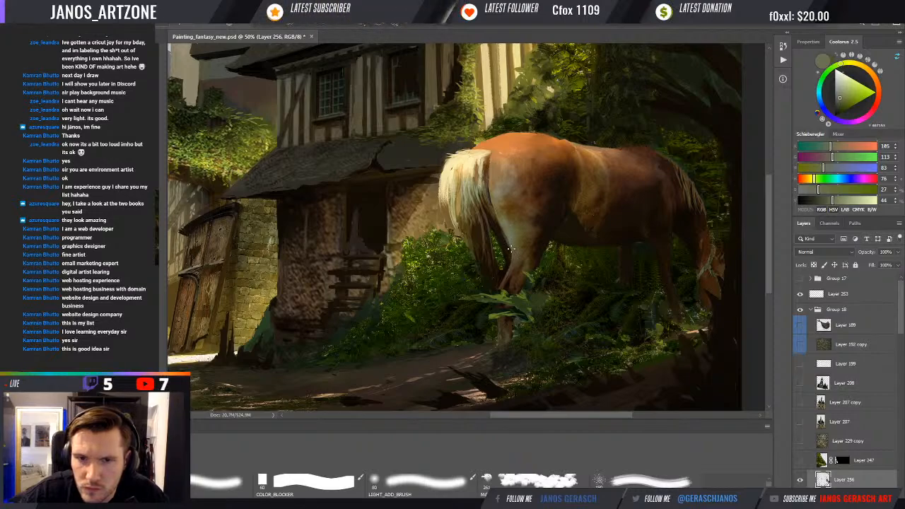
left_click(529, 210, "alt")
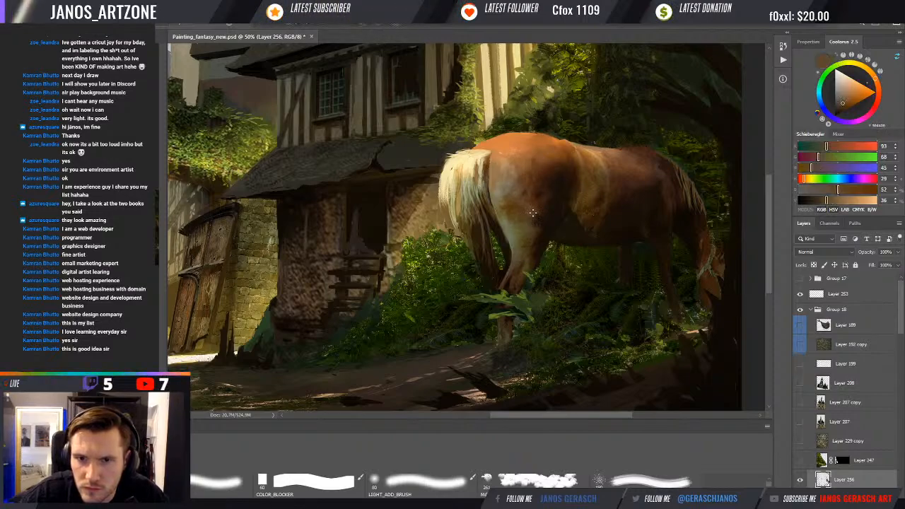
left_click(538, 215, "alt")
key("b")
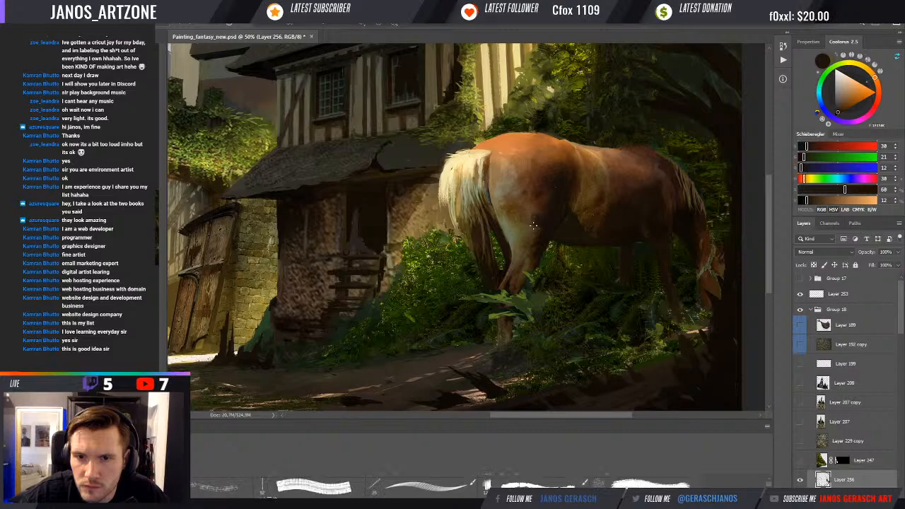
left_click(529, 213, "alt")
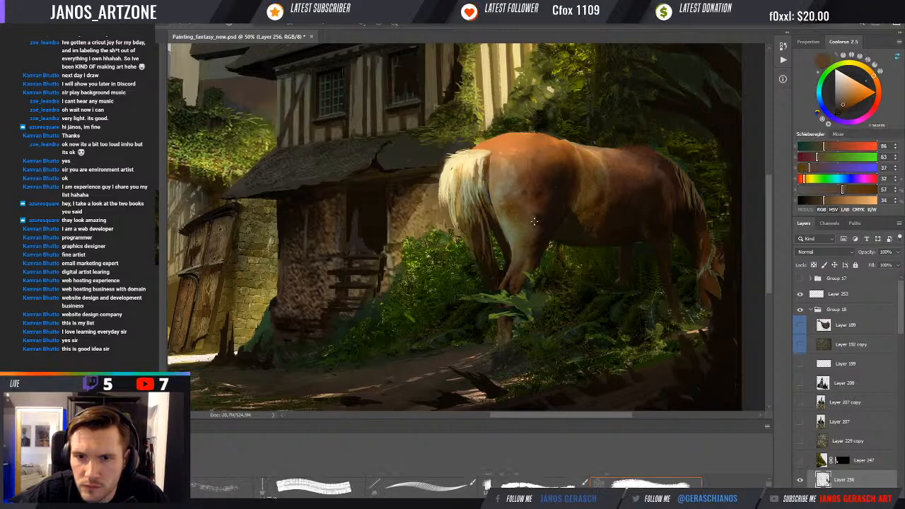
left_click(537, 226, "alt")
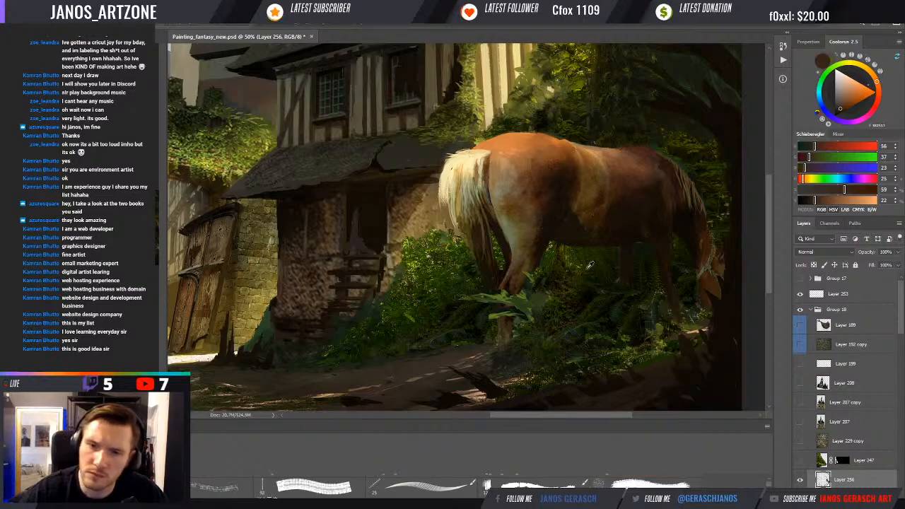
scroll(607, 274, "down", 2)
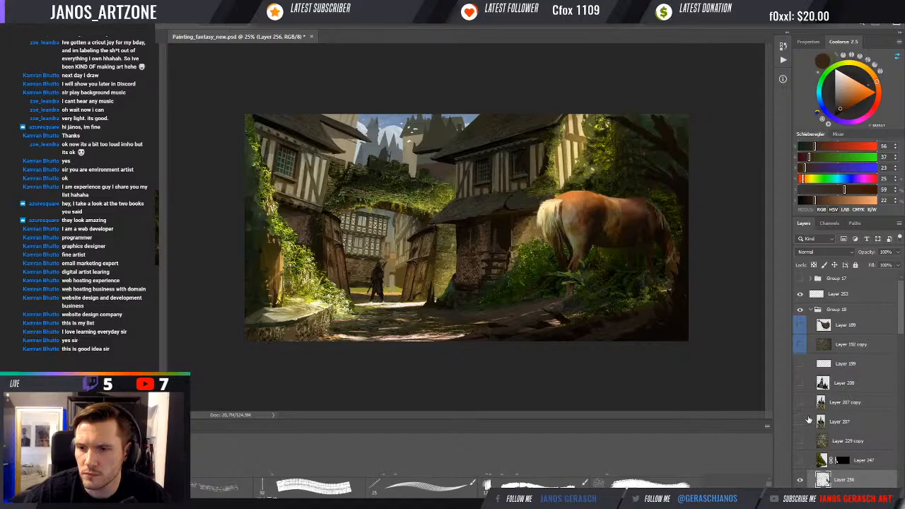
left_click(801, 481)
left_click(801, 480)
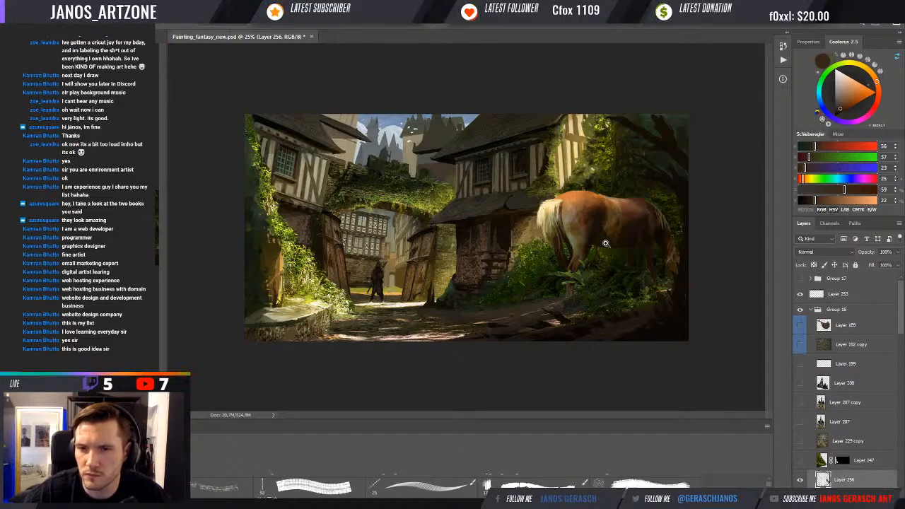
- Paint over the undergrowth around the horse's lower hind leg with dark greens sampled from the surrounding foliage
scroll(605, 244, "up", 1)
left_click(635, 253, "alt")
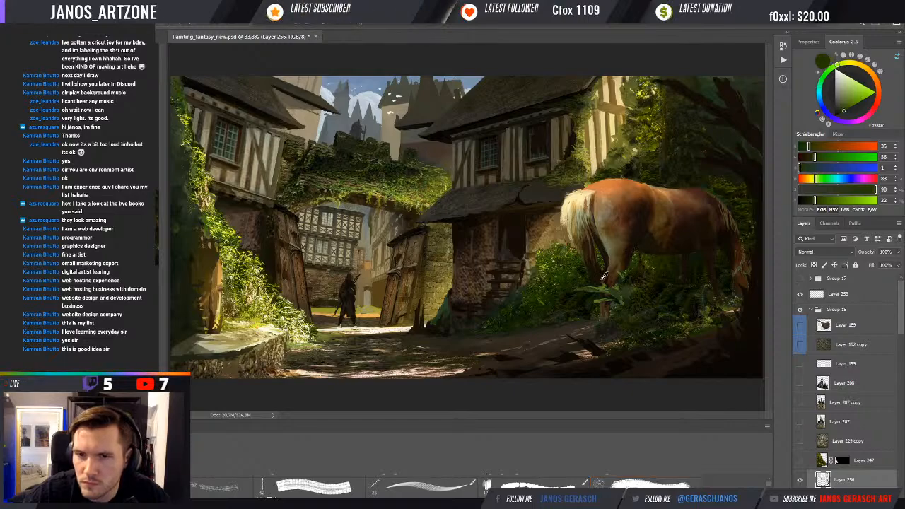
scroll(605, 284, "up", 1)
left_click(605, 284, "alt")
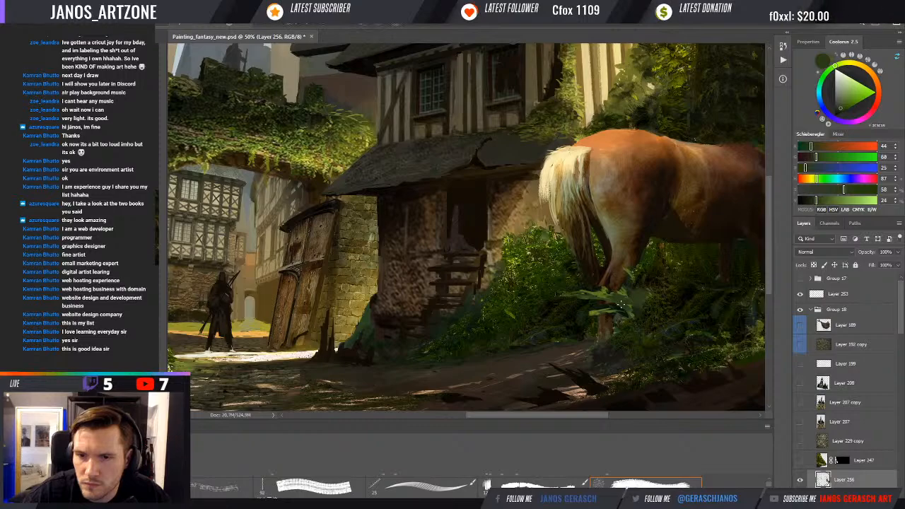
left_click(652, 303, "alt")
left_click(718, 303, "alt")
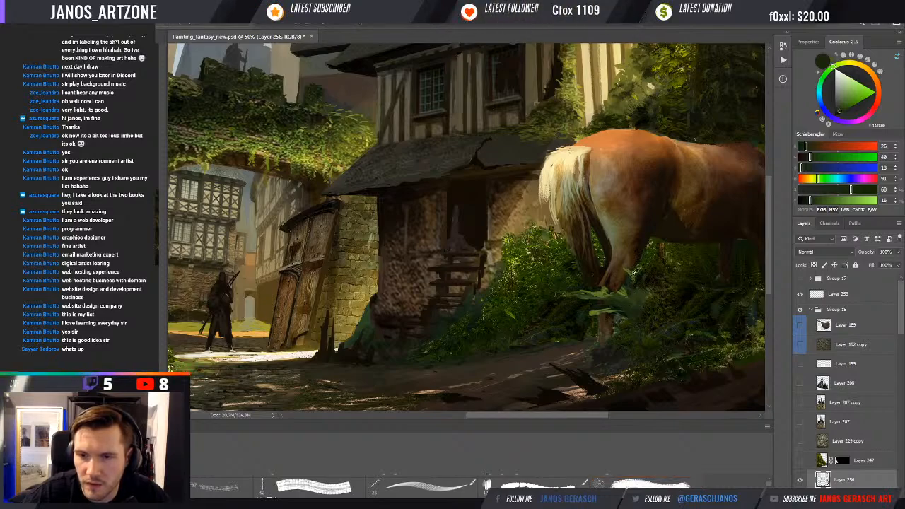
- Refine the edge where the lower hind leg meets the fern, using sampled dark brown and deep green tones
left_click(626, 272, "alt")
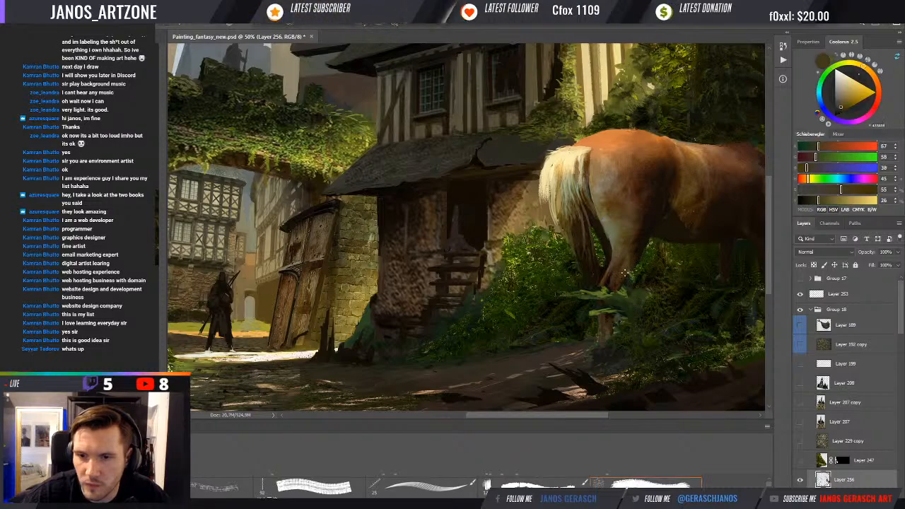
left_click(629, 267, "alt")
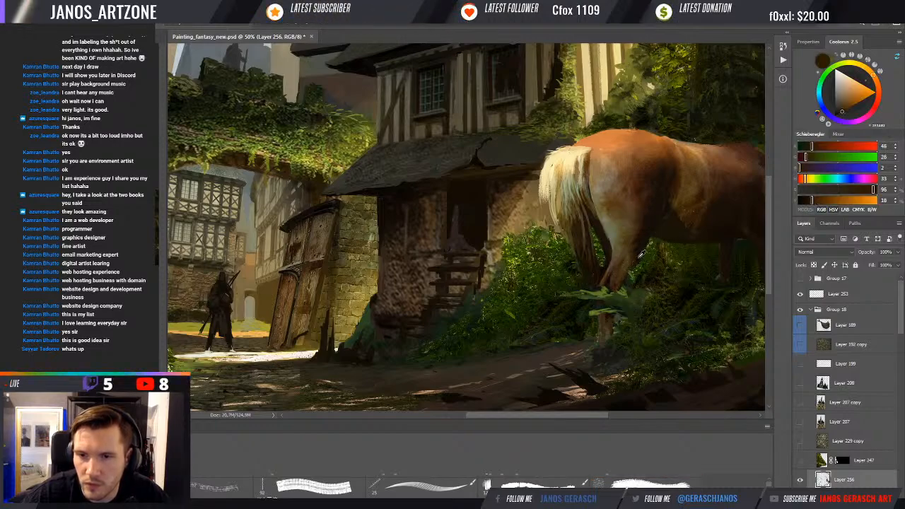
left_click(622, 290, "alt")
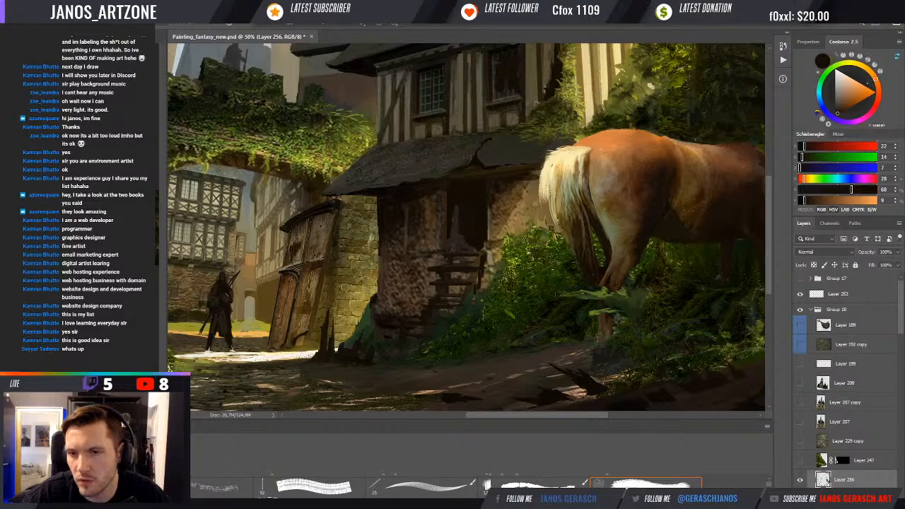
left_click(622, 290, "alt")
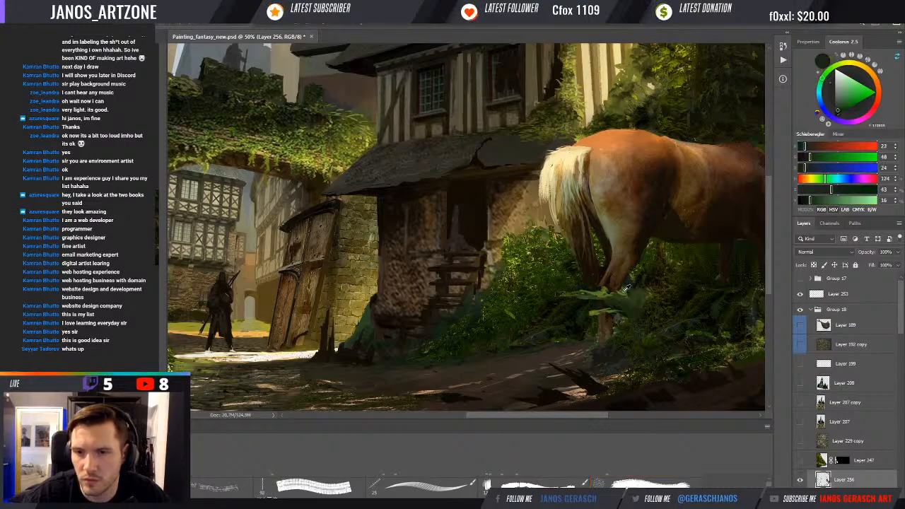
- Repaint the lower fern frond crossing the hind leg as a pointed leaf with sampled olive-green tones
left_click(625, 288, "alt")
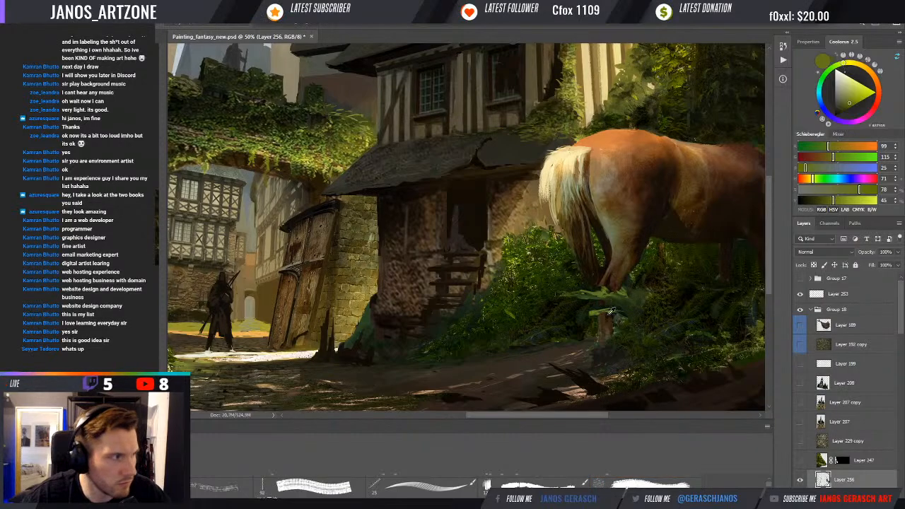
left_click_drag(642, 300, 610, 299)
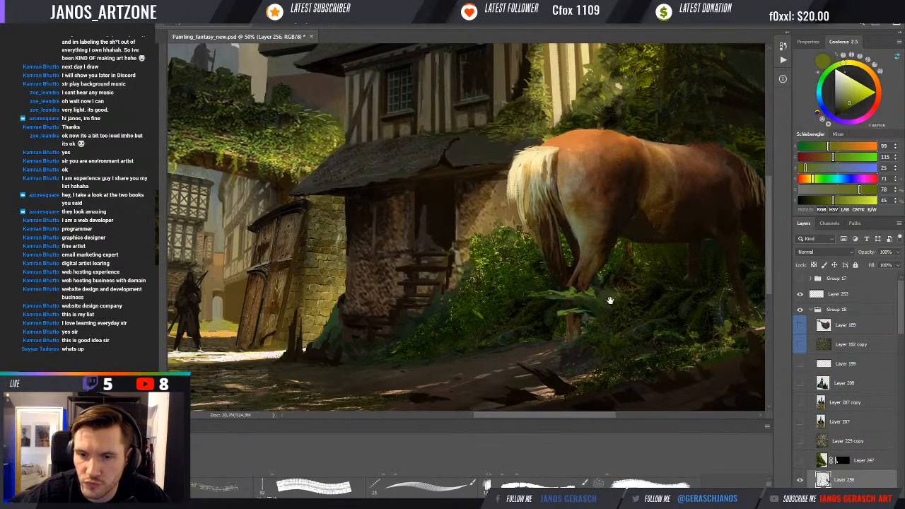
left_click(571, 311, "alt")
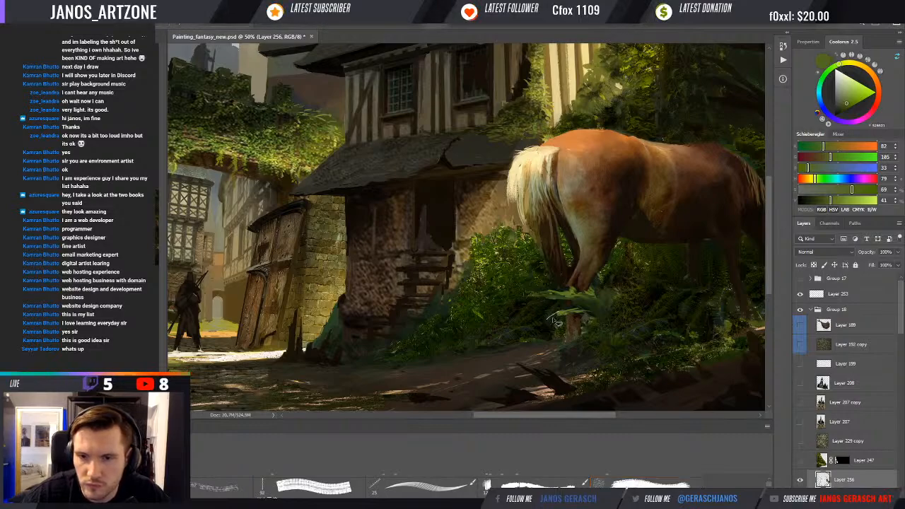
left_click_drag(554, 321, 548, 319)
key("b")
left_click(571, 313, "alt")
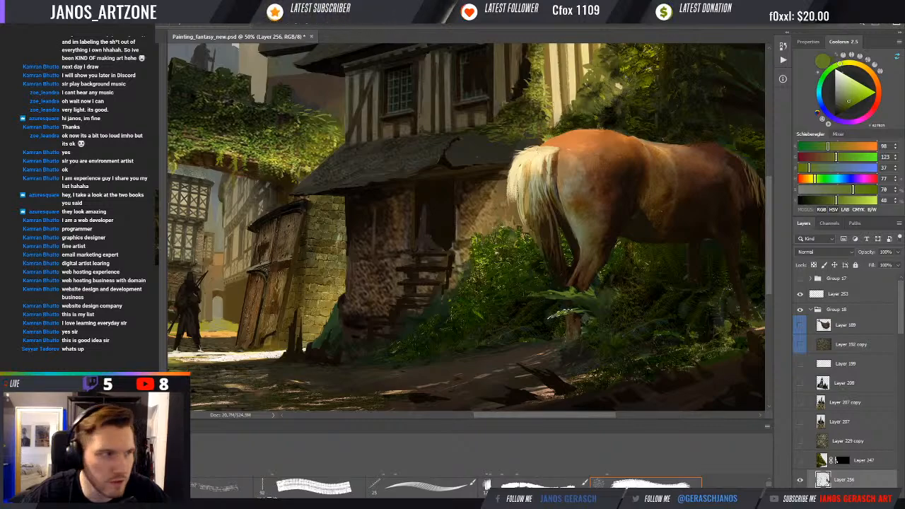
- Extend the upper fern frond into a long pointed leaf within a narrow selection, using sampled olive and dark green tones
left_click(568, 295, "alt")
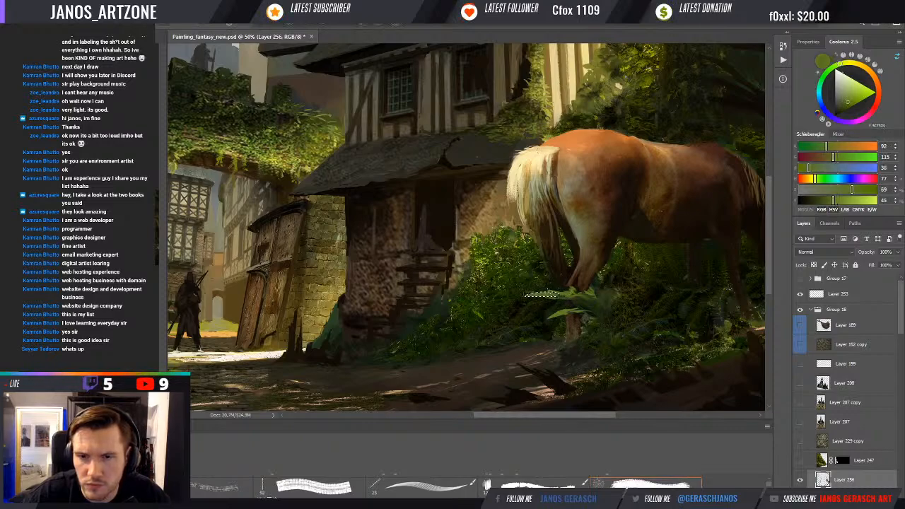
left_click(577, 299, "alt")
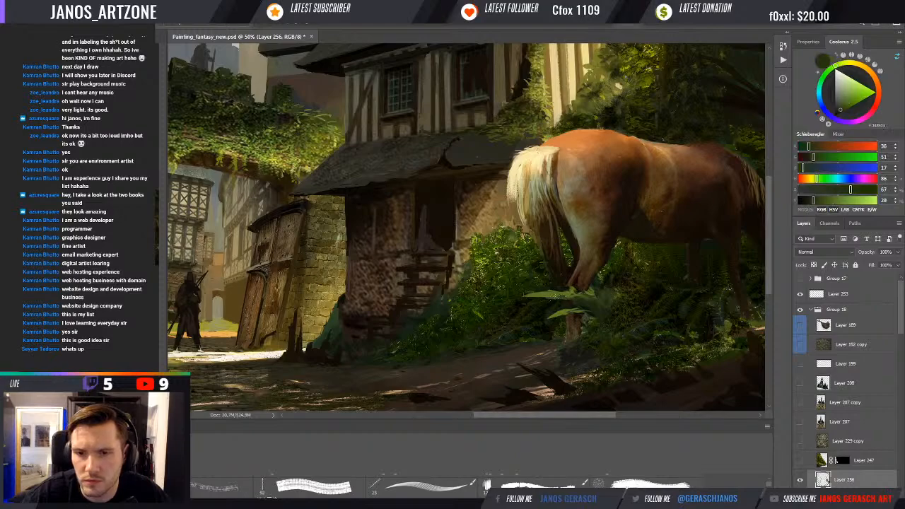
left_click(592, 299, "alt")
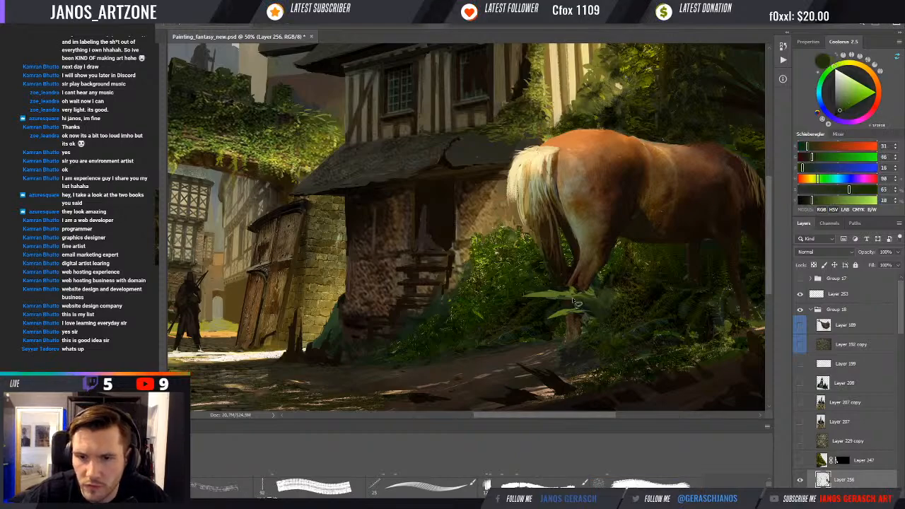
mouse_move(547, 293)
left_mouse_down()
mouse_move(601, 303)
mouse_move(552, 292)
left_mouse_up()
left_click(585, 302, "alt")
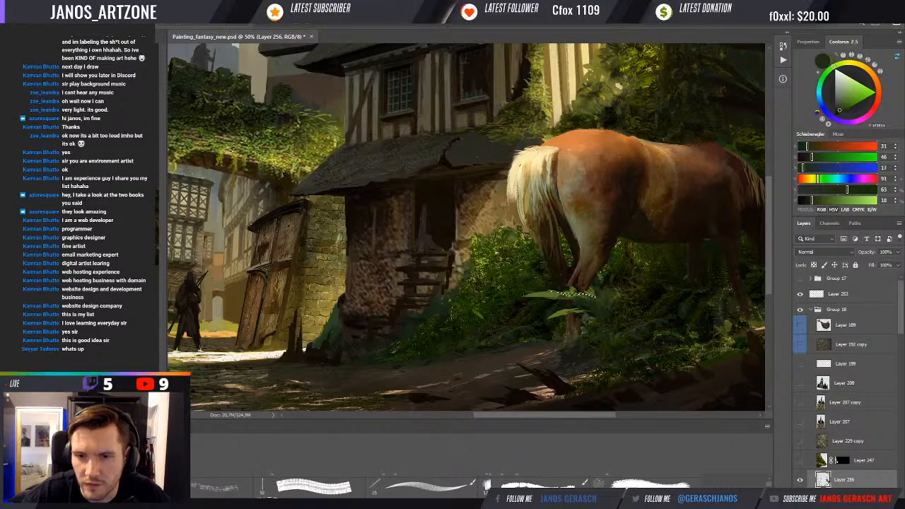
left_click(647, 485)
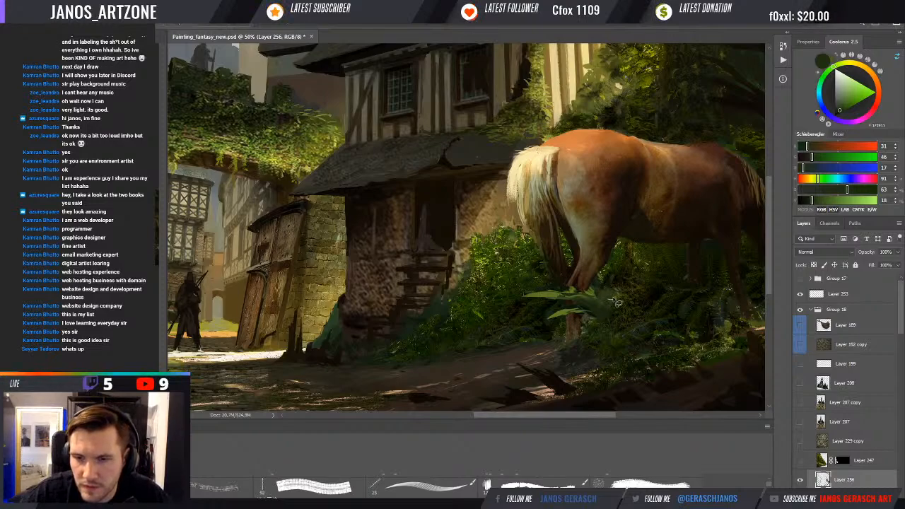
- Blend the foliage behind the fern and around the hind hoof with dark green and near-black tones sampled there
left_click(656, 332, "alt")
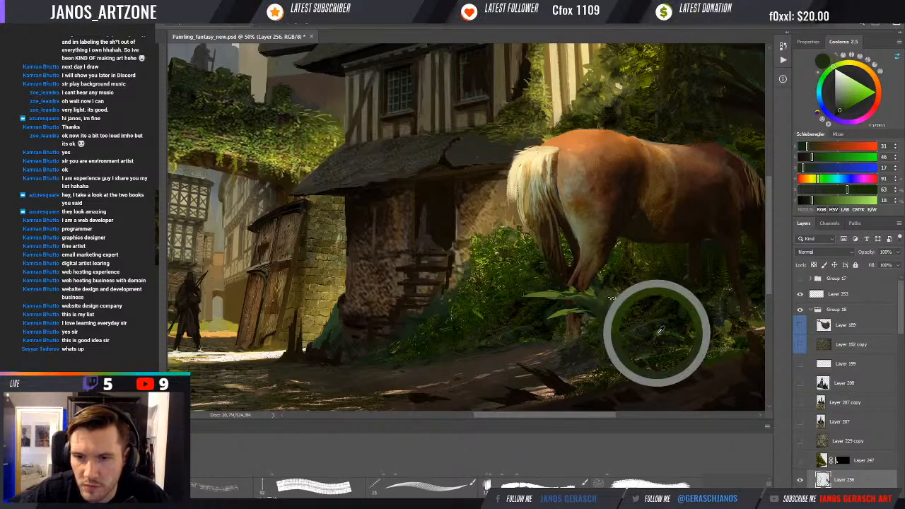
key("b")
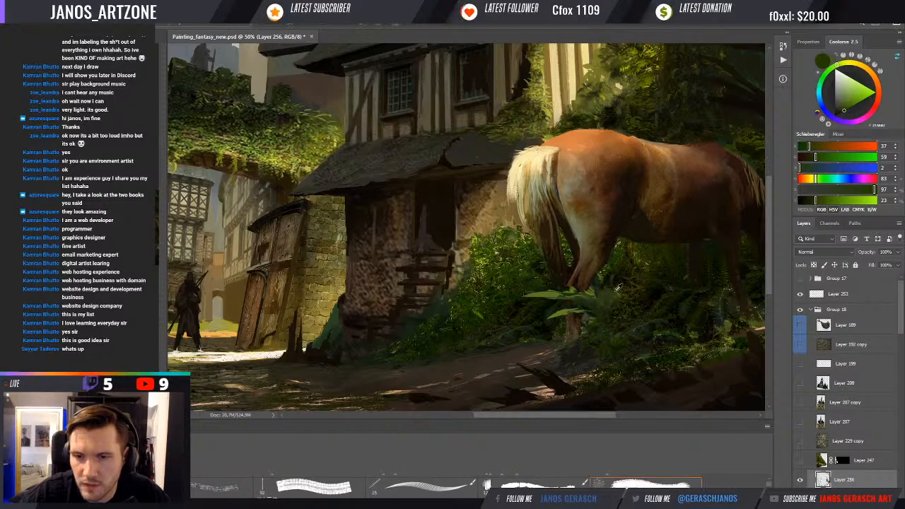
left_click(624, 299, "alt")
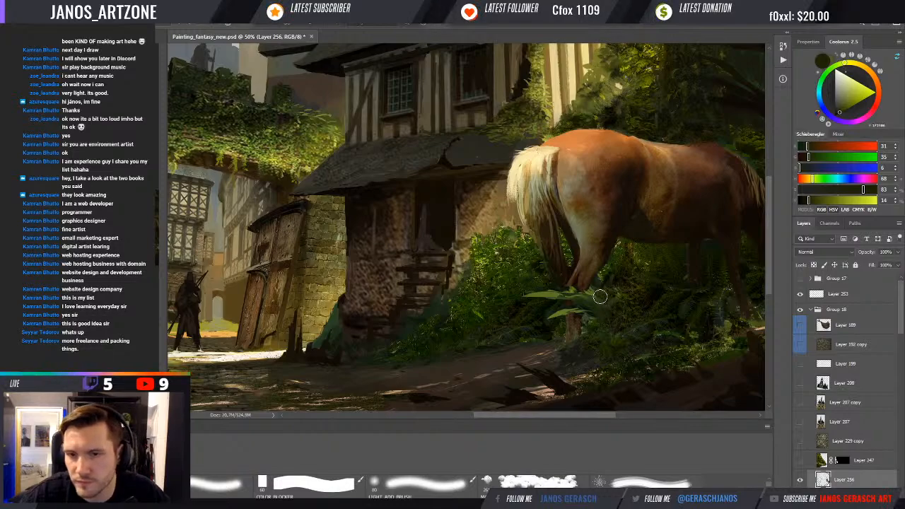
left_click_drag(612, 311, 609, 291)
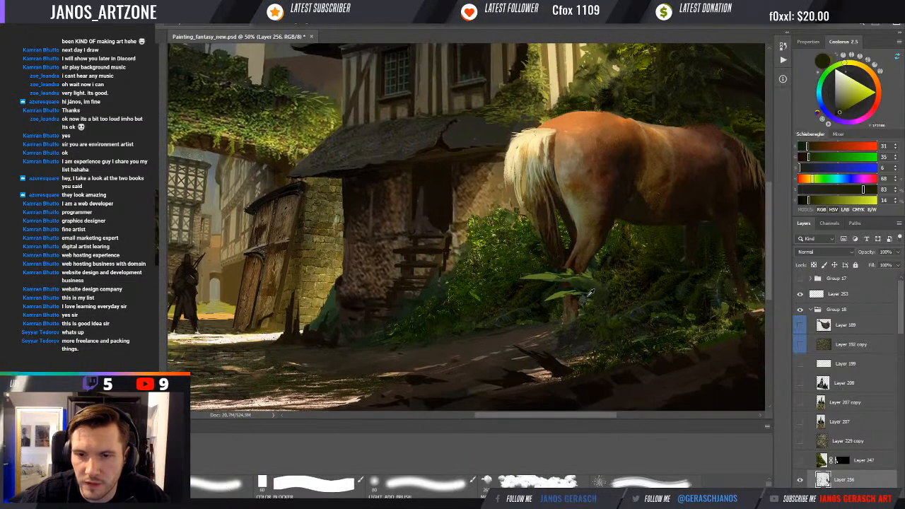
left_click(562, 324, "alt")
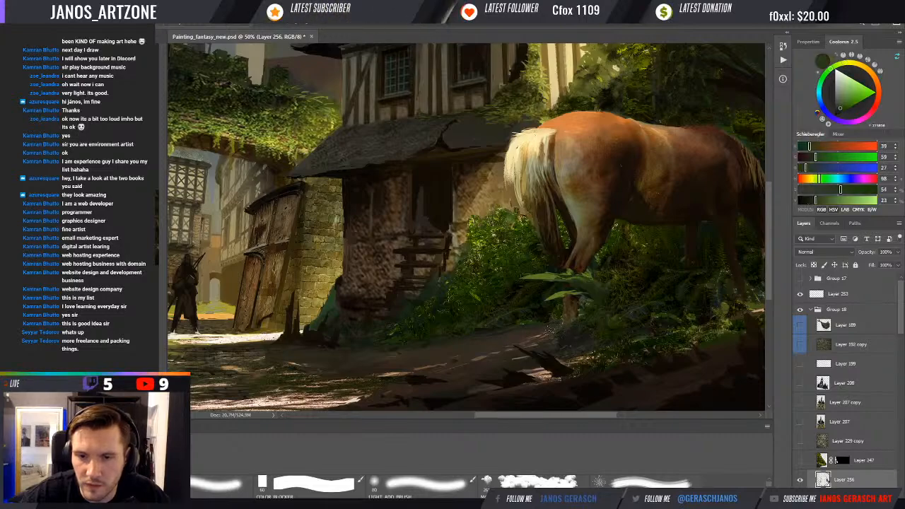
left_click(564, 341, "alt")
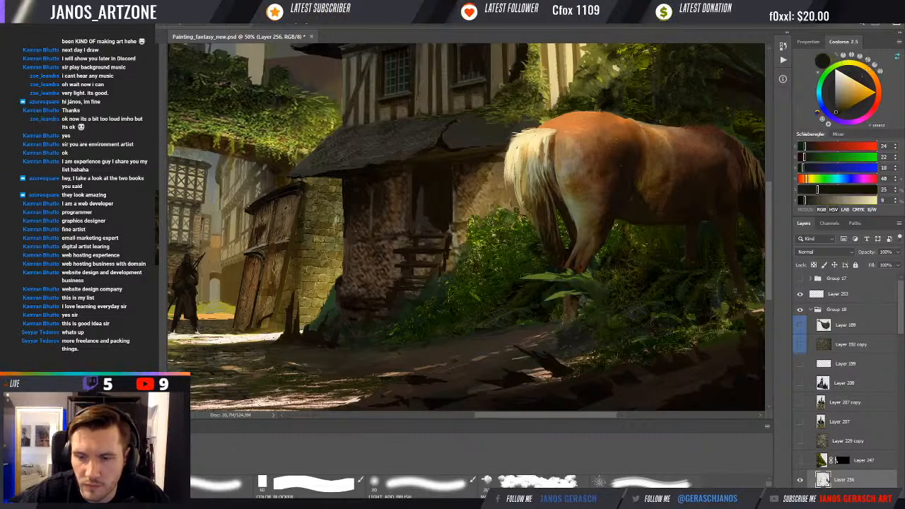
- Touch up the shadowed ground below the foliage under the horse's front with sampled dark brown, lowering its brightness to 11%
scroll(666, 330, "right", 2)
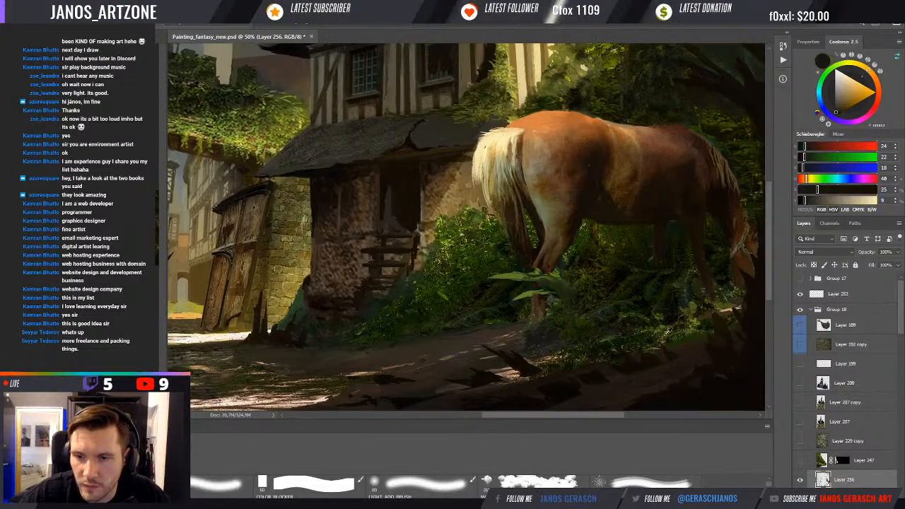
left_click(662, 341, "alt")
left_click(687, 343, "alt")
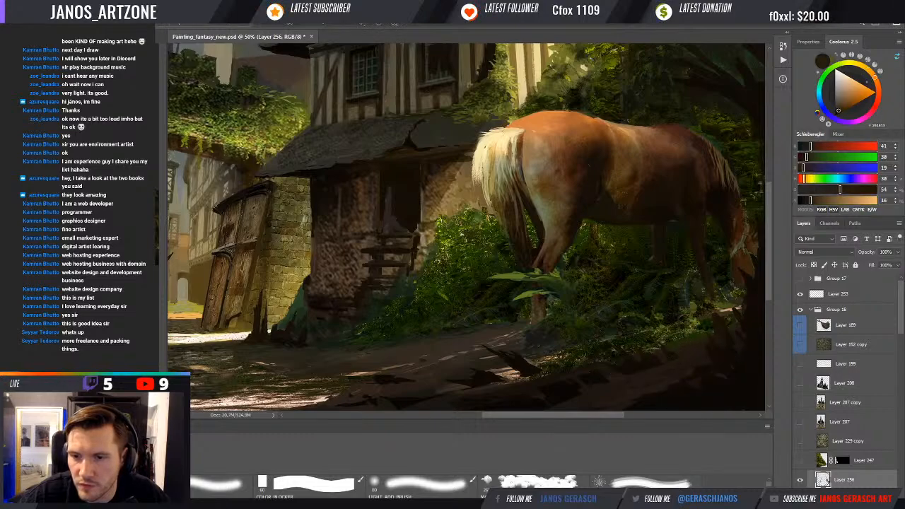
left_click(807, 201)
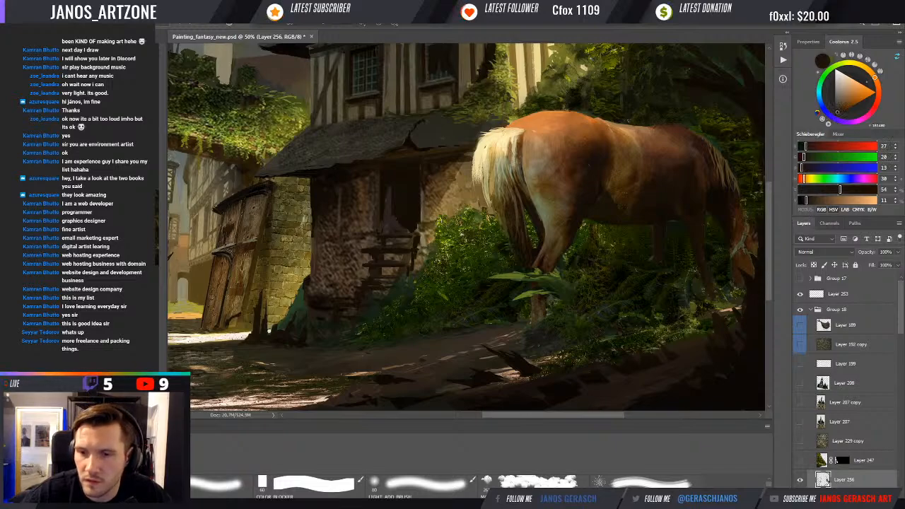
- Darken the bright patch of undergrowth beneath the horse's head with deep greens sampled from the nearby foliage
left_click(697, 311, "alt")
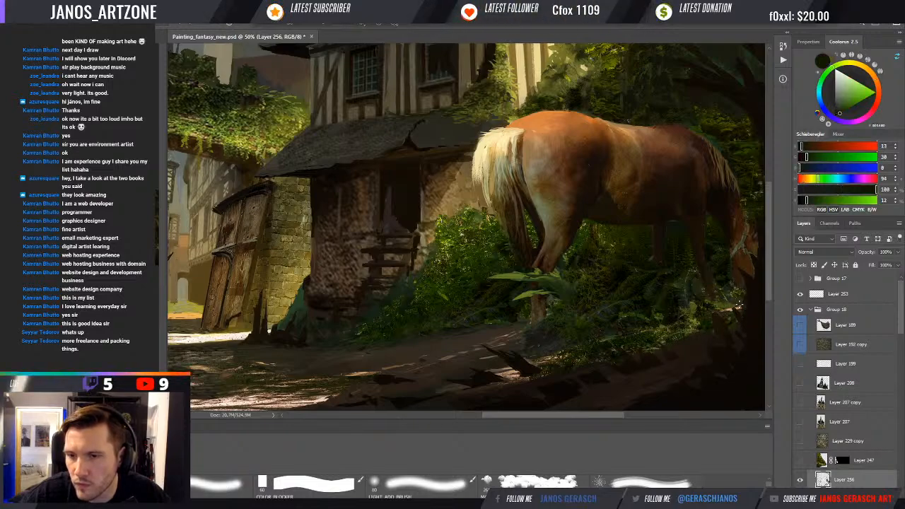
left_click(735, 303, "alt")
left_click(732, 299, "alt")
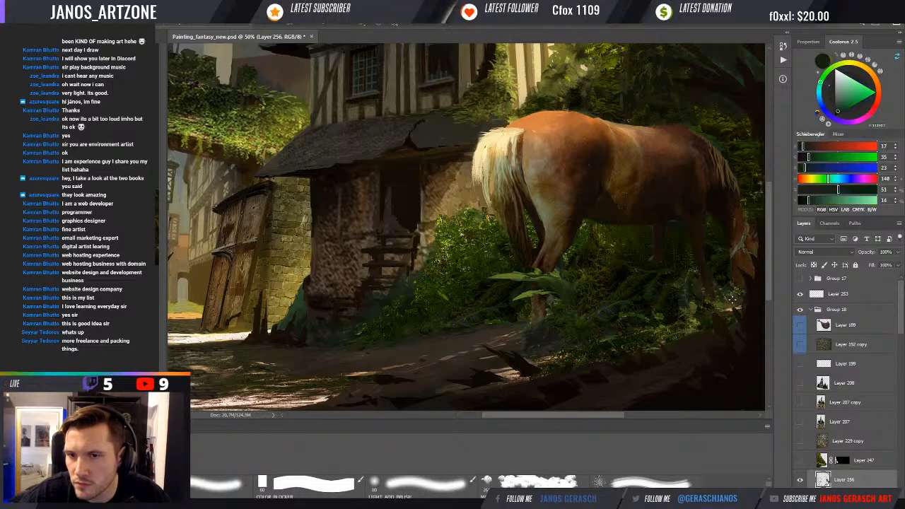
left_click_drag(732, 299, 725, 307)
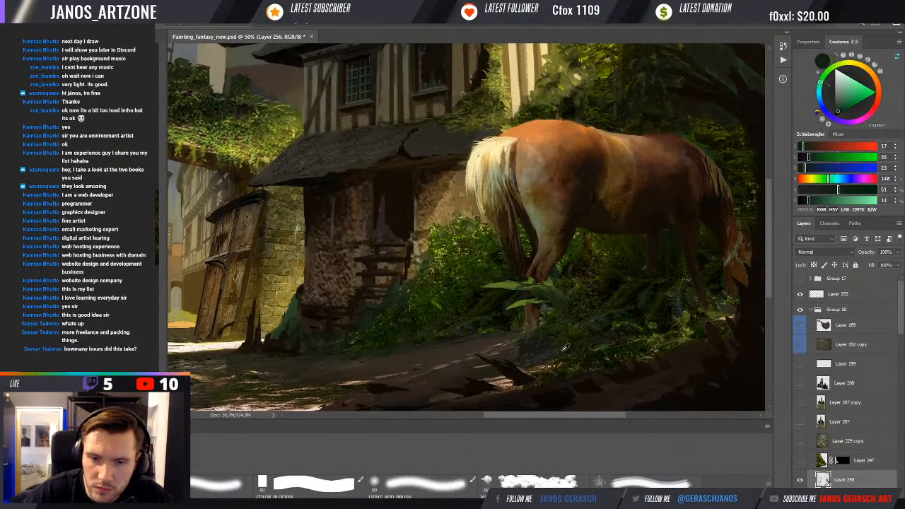
- Paint the ground shadow beside the hind hoof within a small selection, using sampled near-black brown, and clear the selection
left_click(535, 336, "alt")
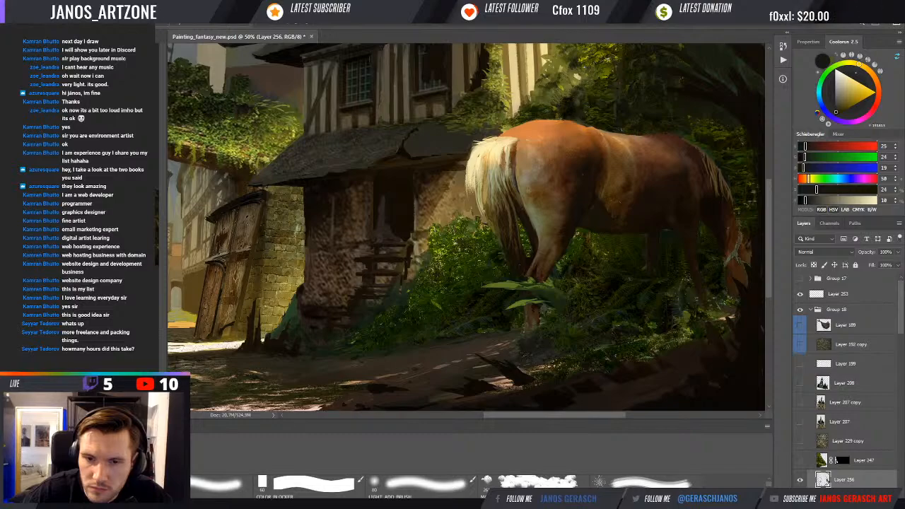
left_click(525, 352, "alt")
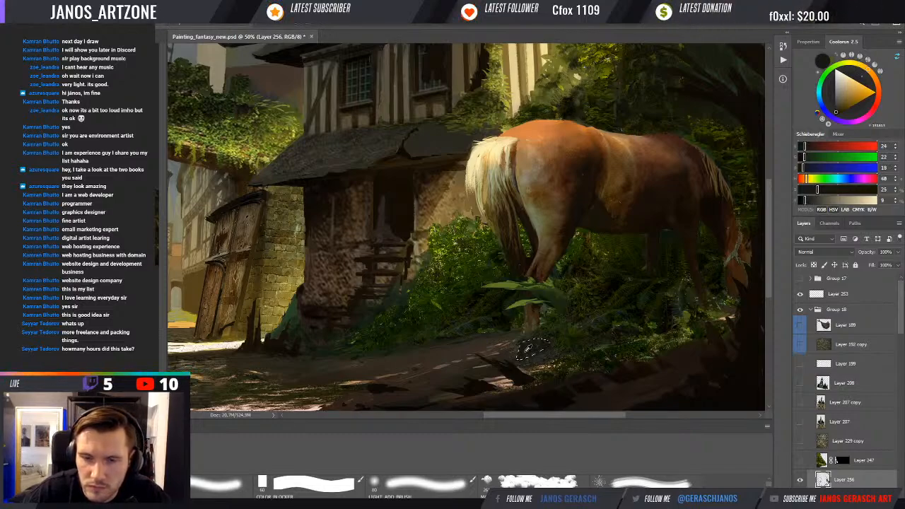
key("ctrl+d")
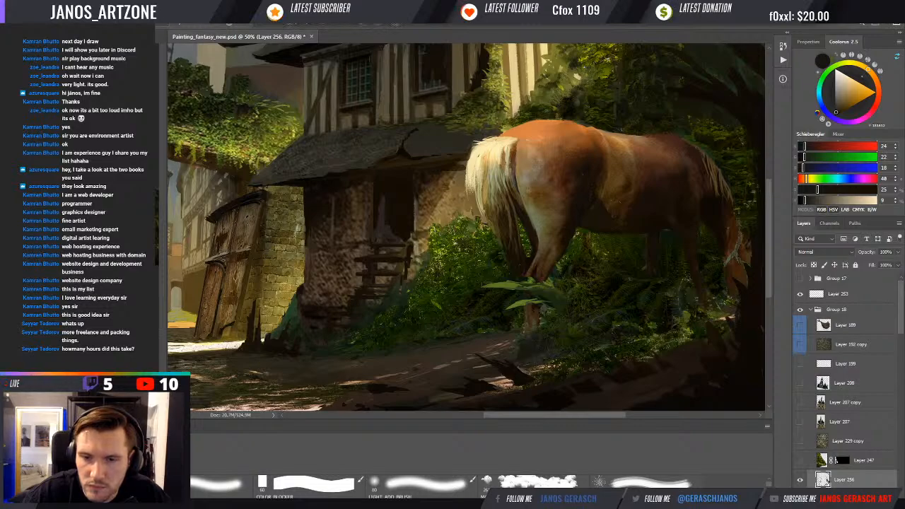
left_click_drag(578, 331, 569, 347)
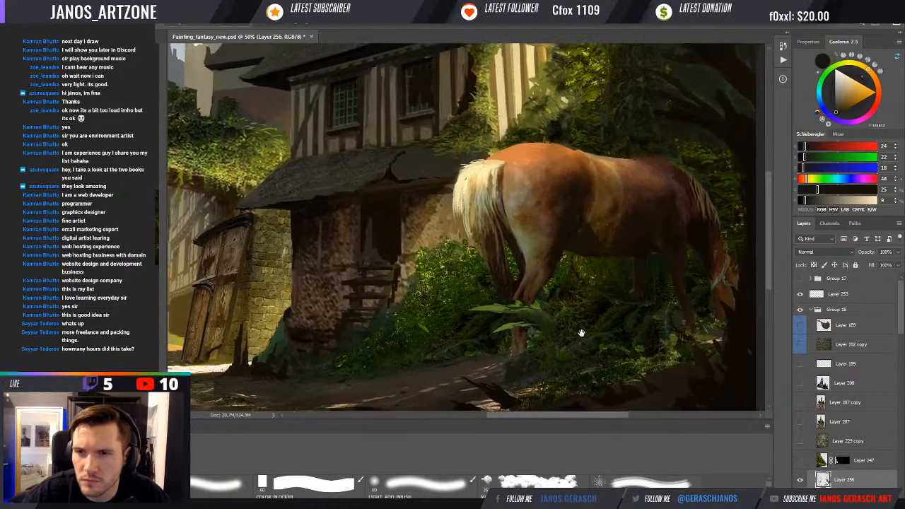
- Touch up the horse's withers and shoulder with dark reddish browns sampled from the coat there
left_click(673, 187, "alt")
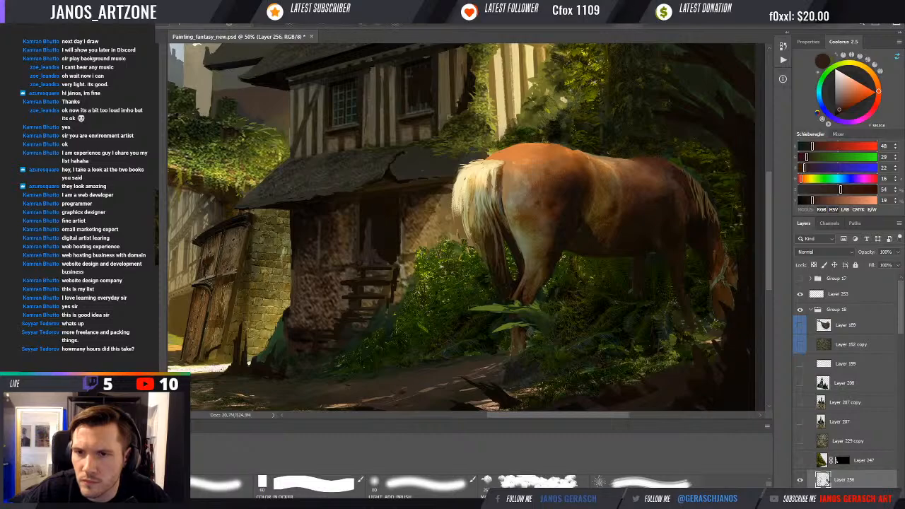
left_click(677, 185, "alt")
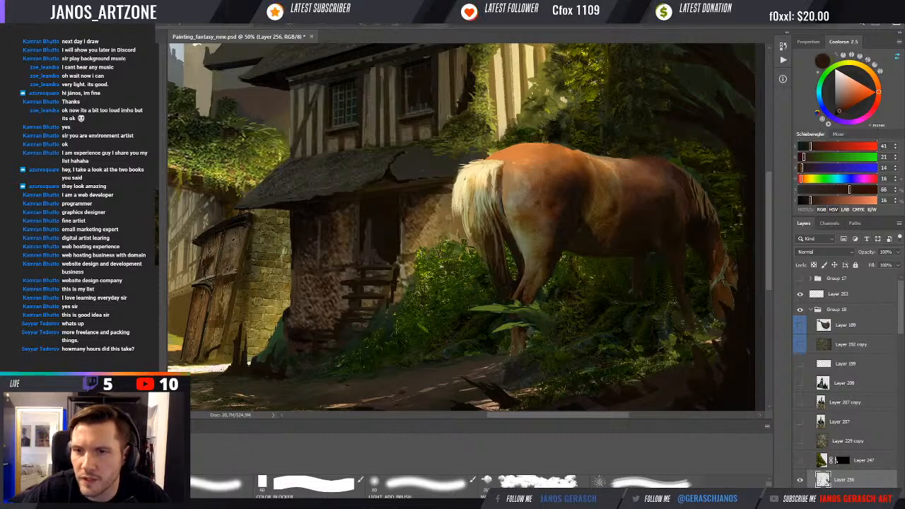
left_click(666, 179, "alt")
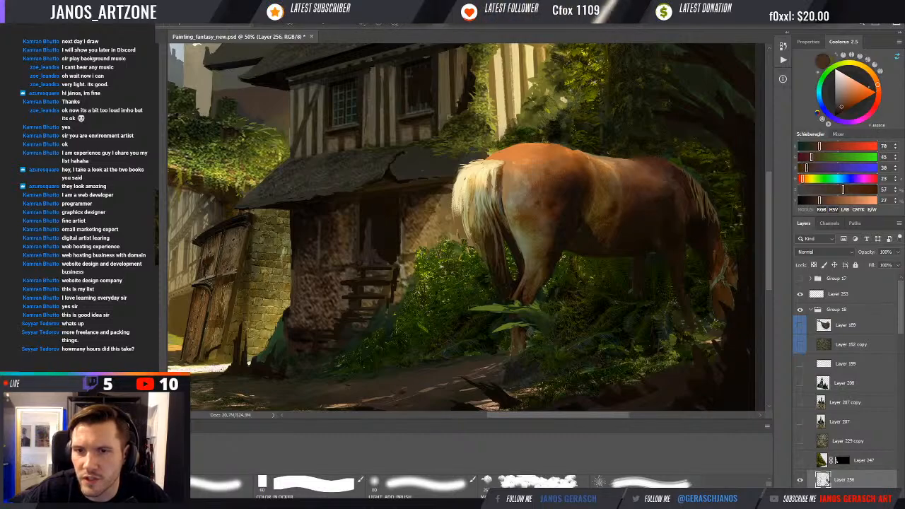
- Refine the upper rump beside the tail with light tan and warm brown tones sampled from the nearby coat
left_click(520, 165, "alt")
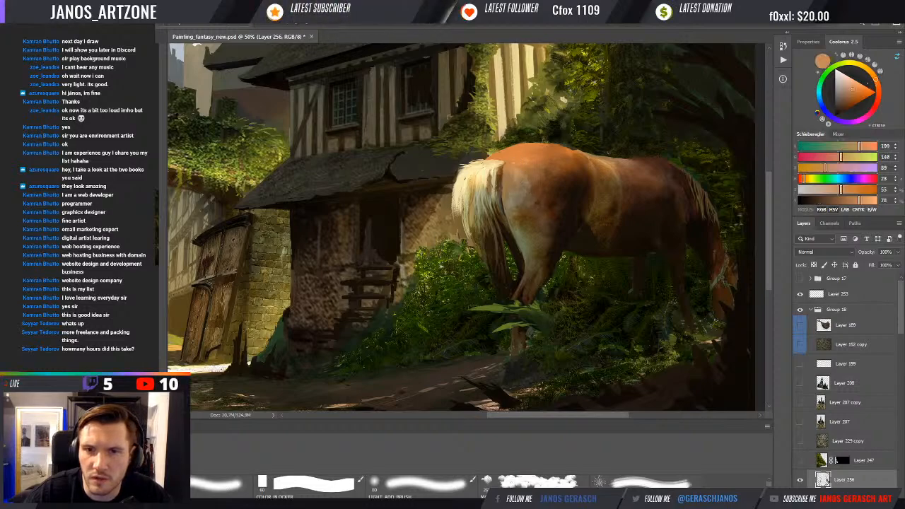
left_click(528, 167, "alt")
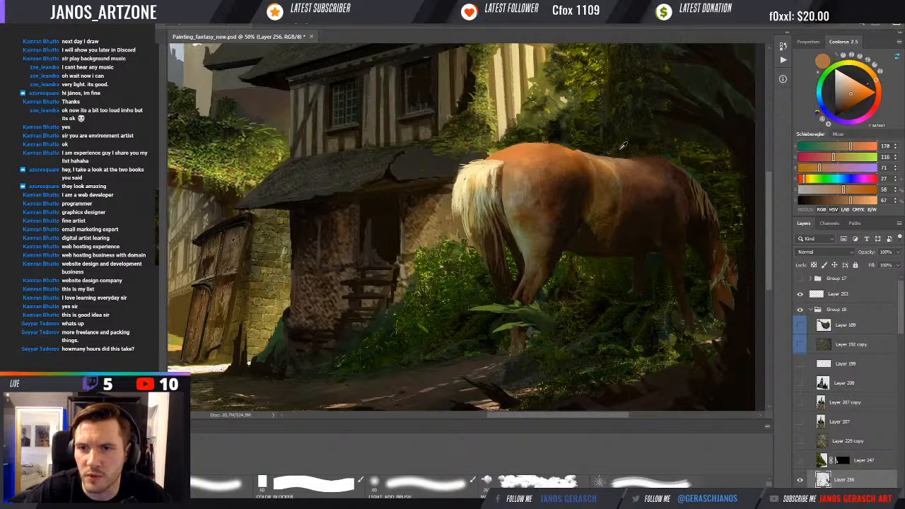
left_click_drag(620, 152, 617, 157)
- Rework the horse's topline from the croup to the loin with orange-brown and tan tones sampled along the back
left_click(564, 157, "alt")
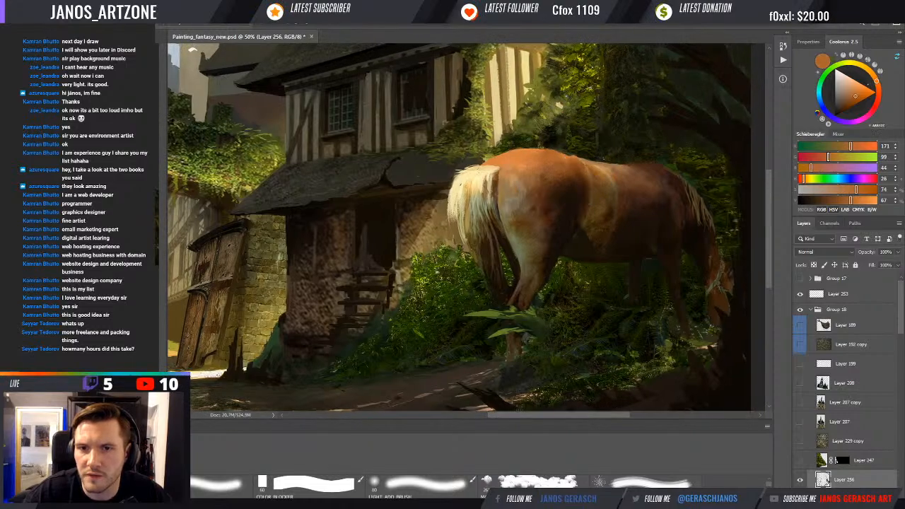
left_click(570, 157, "alt")
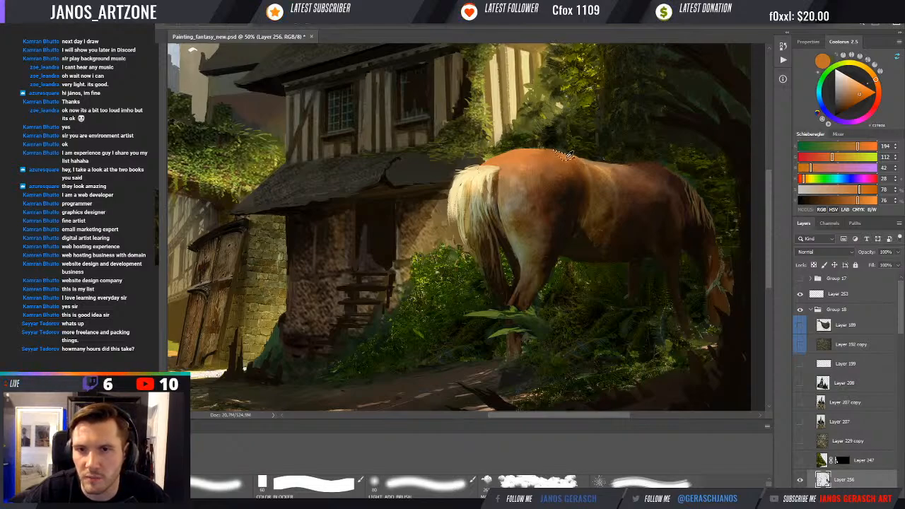
left_click(567, 154, "alt")
left_click(573, 159, "alt")
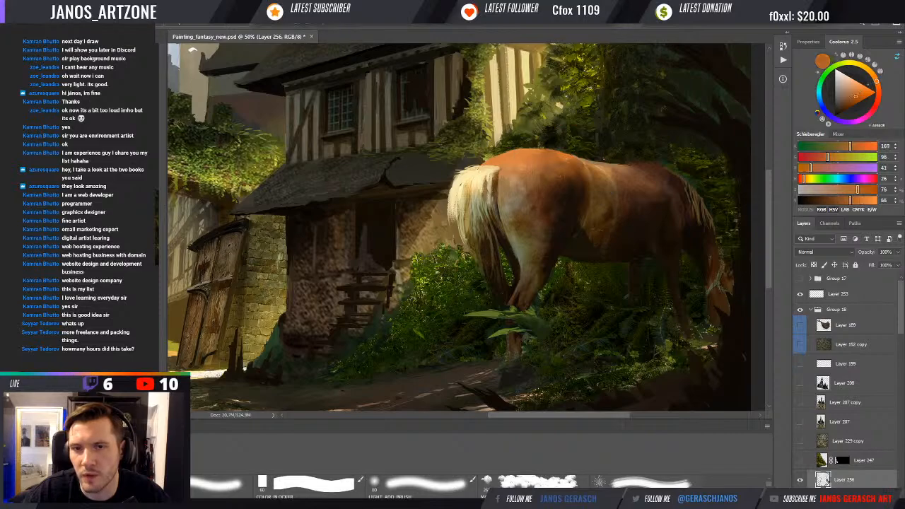
left_click(597, 161, "alt")
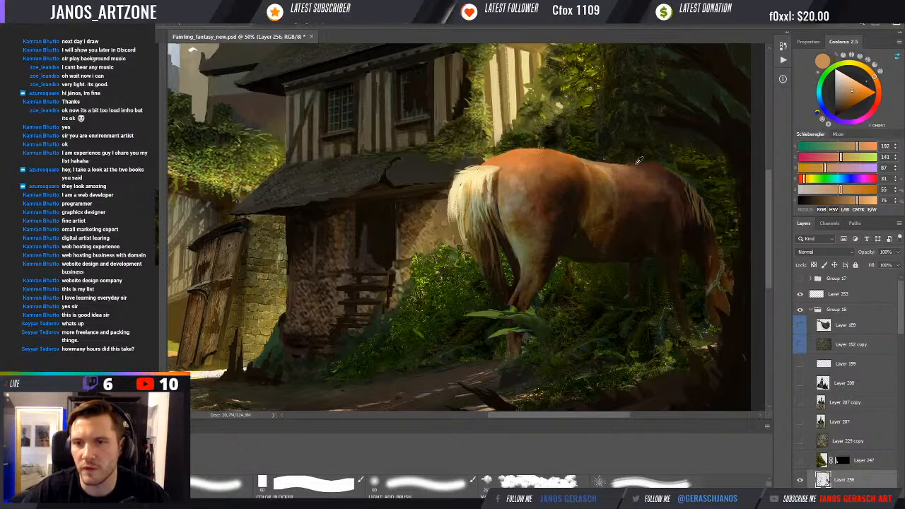
- Blend the dark foliage and branches above the horse's back with near-black brown and deep olive green sampled there
left_click_drag(668, 158, 650, 199)
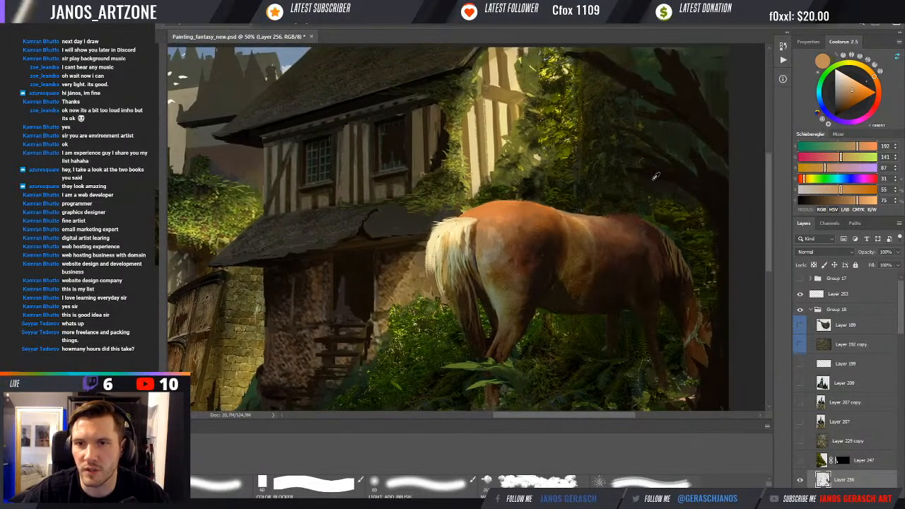
left_click(644, 97, "alt")
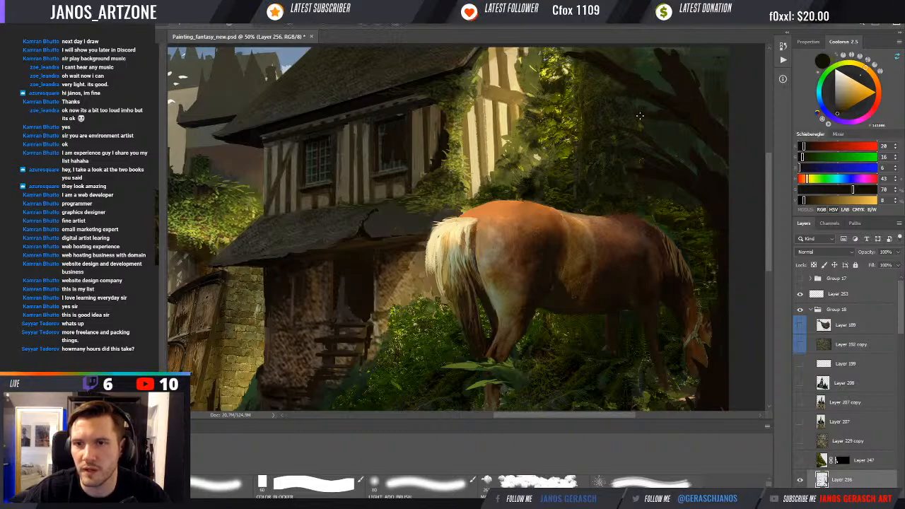
left_click(663, 119, "alt")
left_click_drag(680, 135, 690, 140)
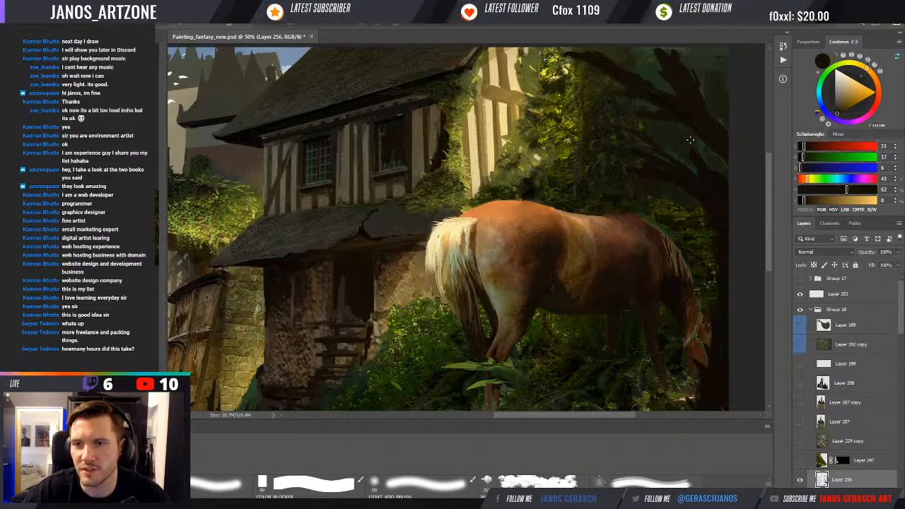
left_click(676, 200, "alt")
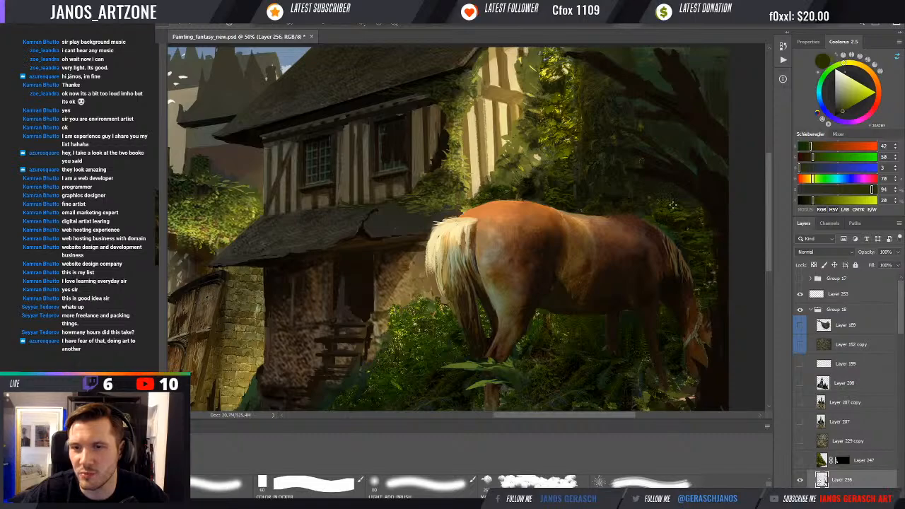
- Touch up the dark tree trunk beside the horse's head and the ground at its base with sampled near-black and dark browns
left_click(718, 221, "alt")
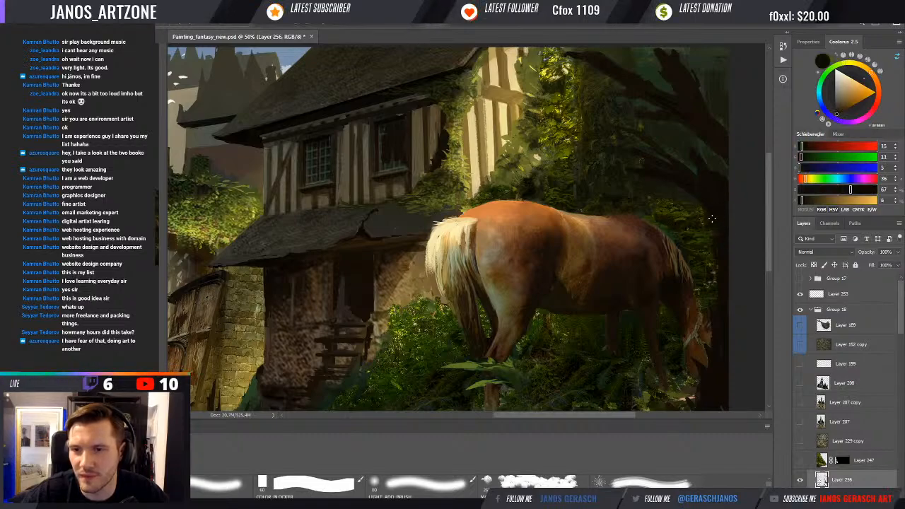
scroll(721, 261, "down", 3)
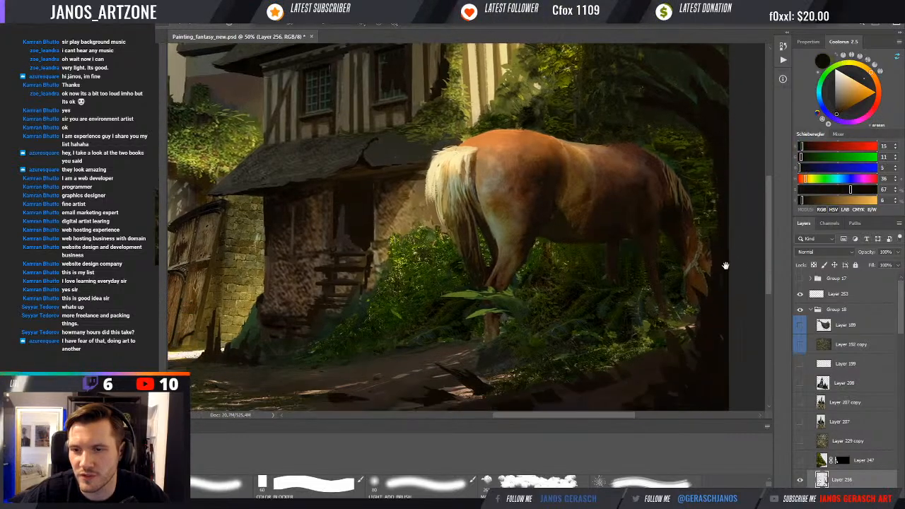
left_click(718, 248, "alt")
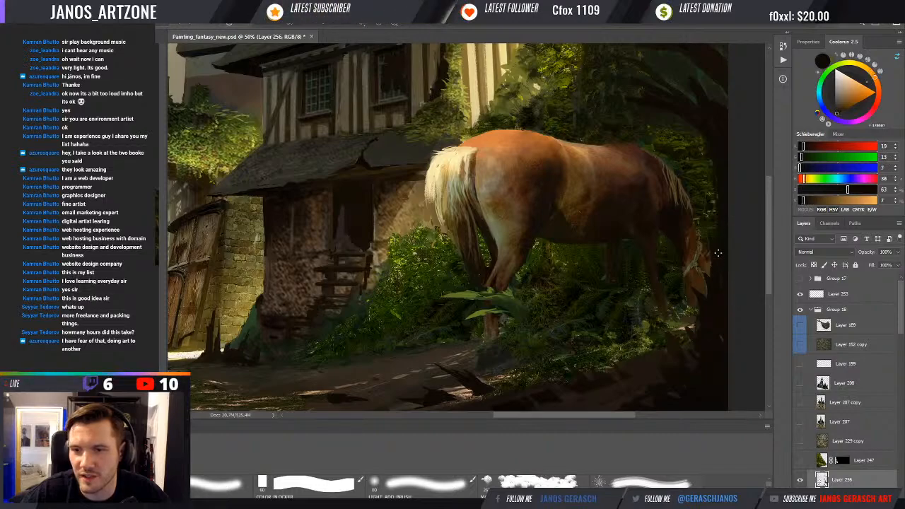
left_click_drag(717, 309, 724, 251)
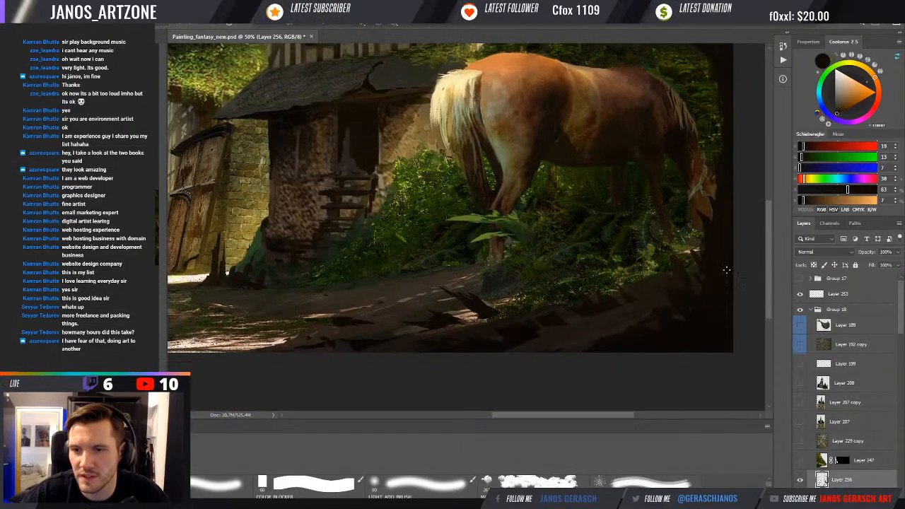
left_click(685, 277, "alt")
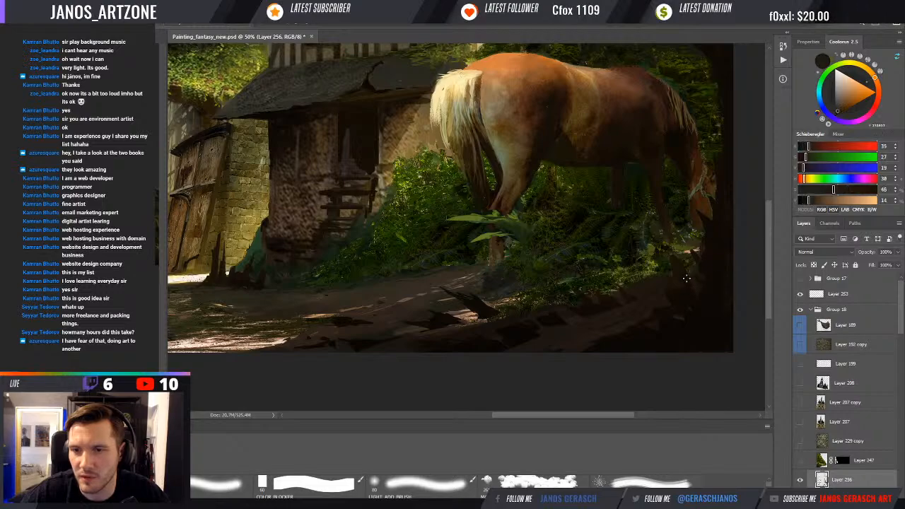
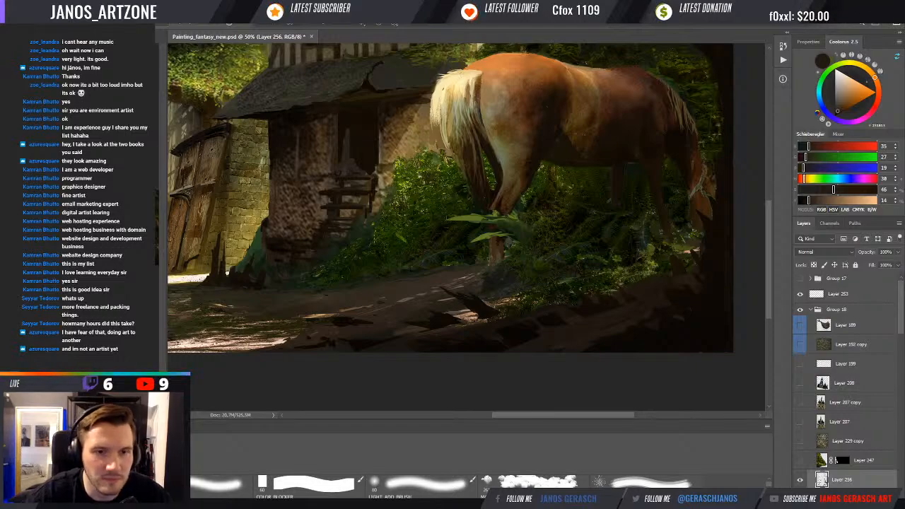
- Paint the undergrowth beneath the horse's muzzle with dark green and olive tones sampled from the surrounding leaves
key("ctrl+minus")
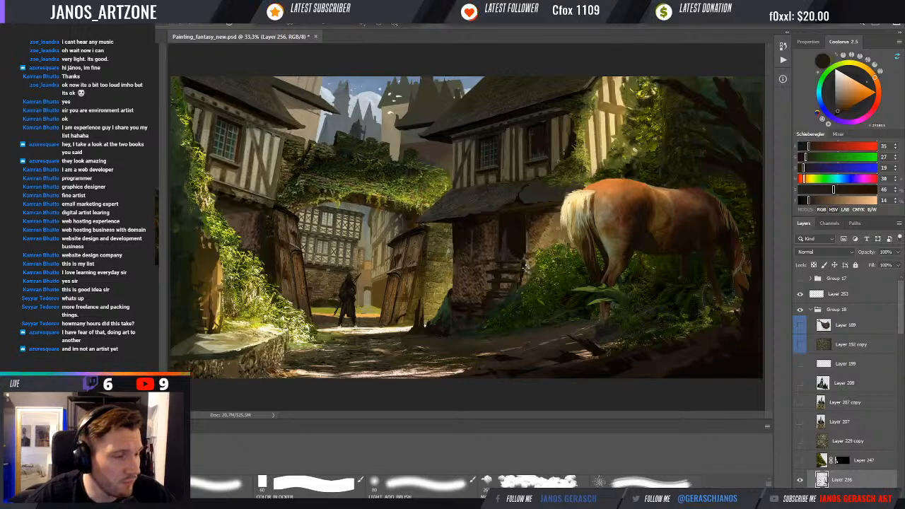
scroll(707, 353, "up", 2)
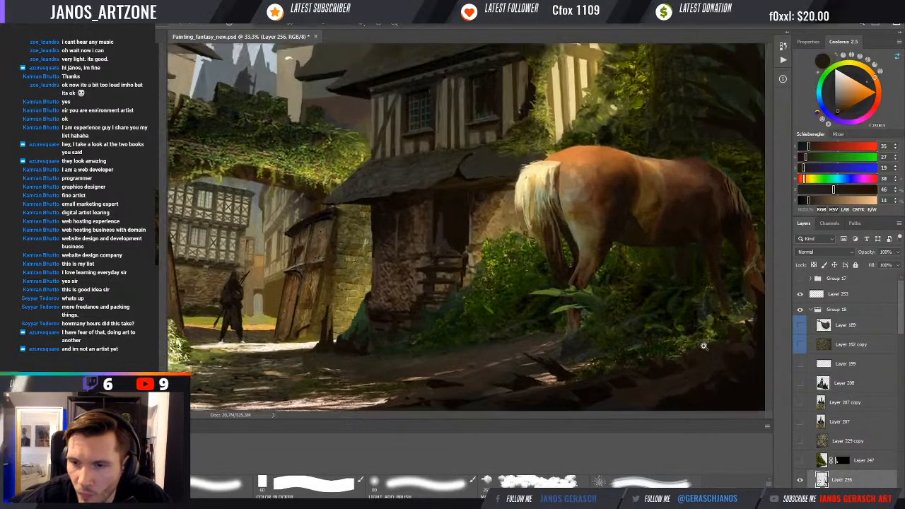
left_click(712, 285, "alt")
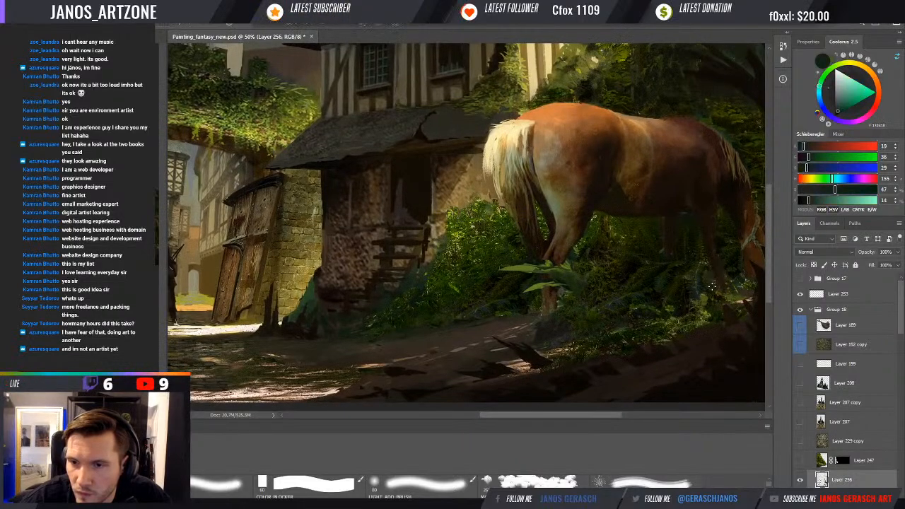
left_click(733, 296, "alt")
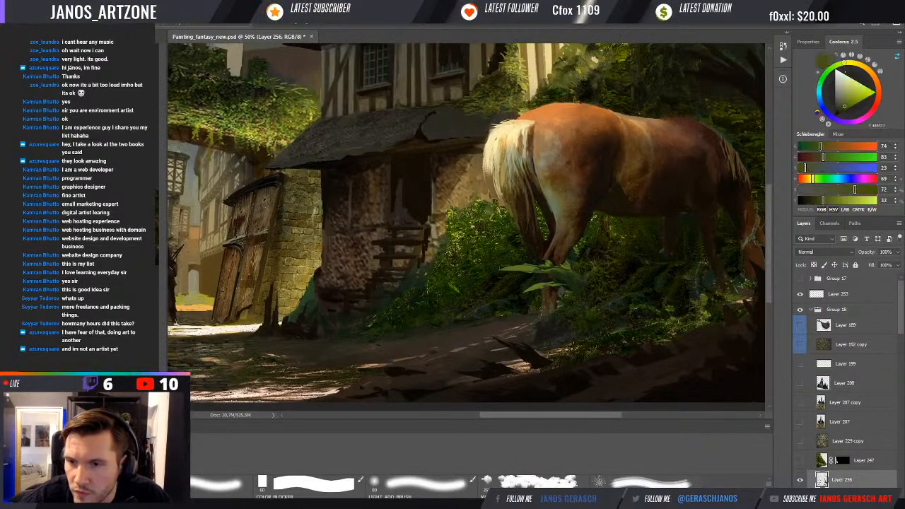
left_click(745, 286, "alt")
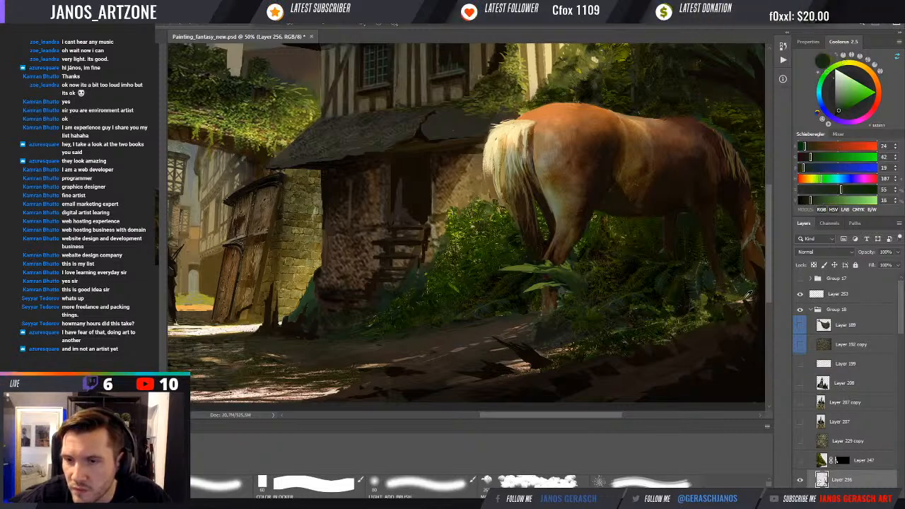
left_click(744, 293, "alt")
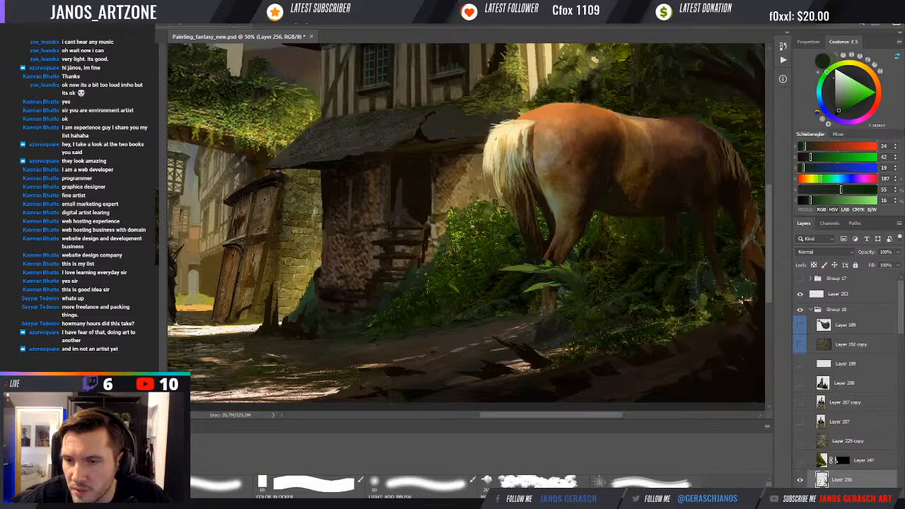
left_click(732, 294, "alt")
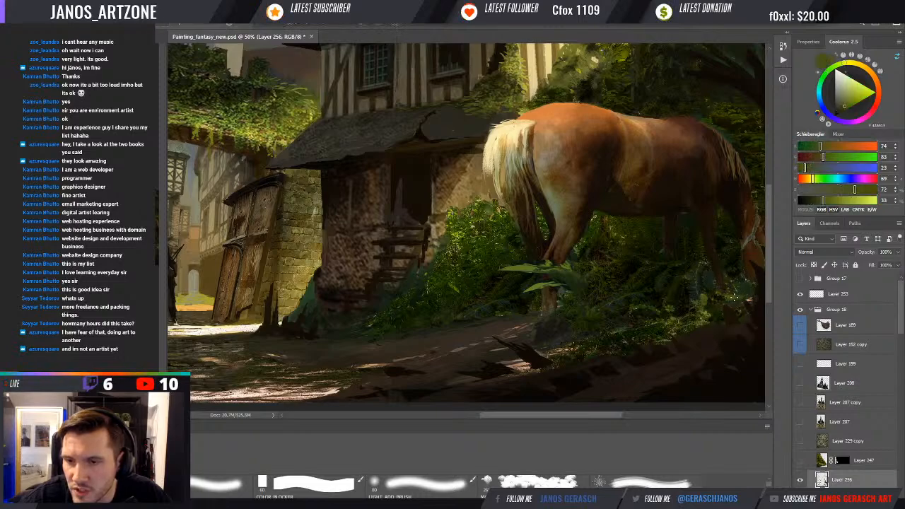
- Blend the lower edge of the undergrowth into the shadowed ground with dark olive and brown tones sampled along it
left_click(569, 359, "alt")
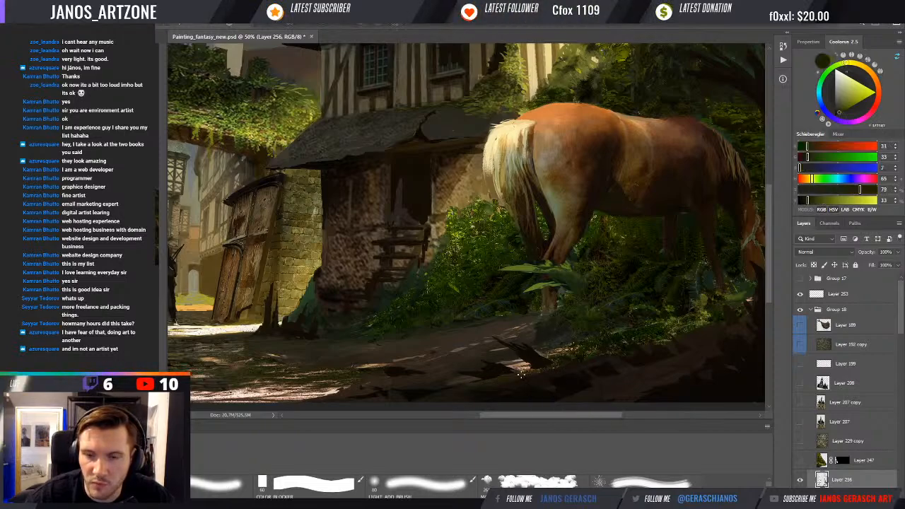
left_click_drag(530, 381, 535, 377)
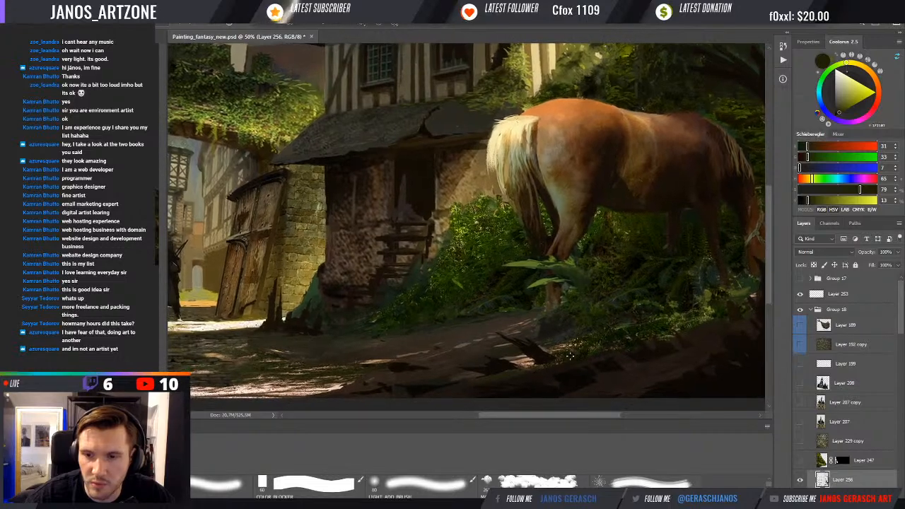
left_click(668, 340, "alt")
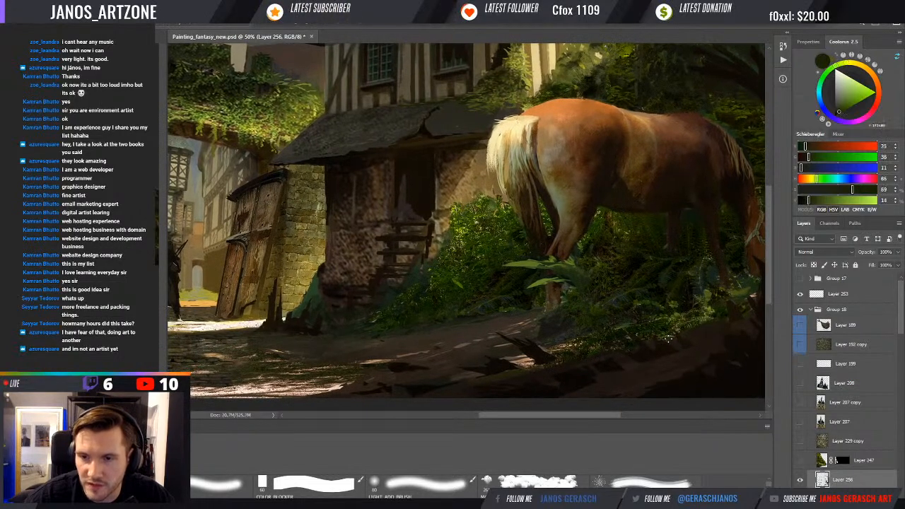
left_click(707, 328, "alt")
left_click(709, 322, "alt")
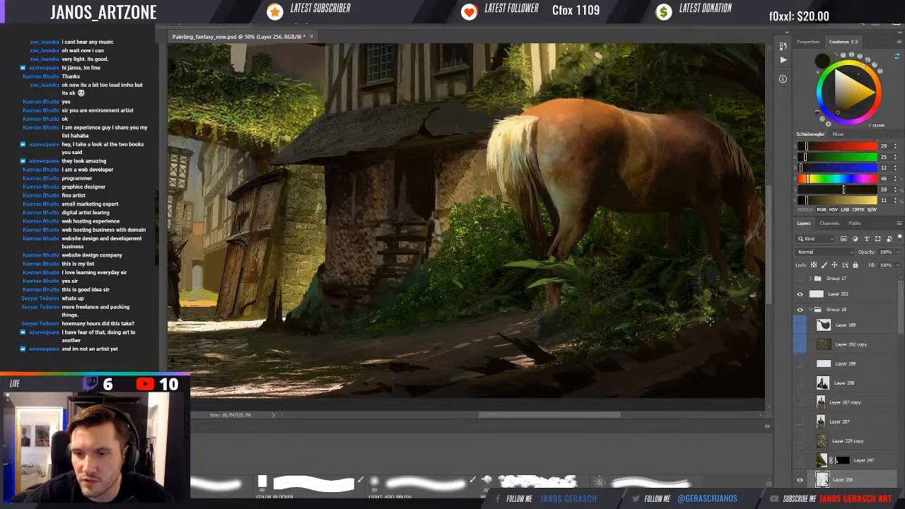
- Touch up the fern by the hind leg and the foliage behind it with dark greens sampled beneath the horse
left_click_drag(695, 325, 696, 329)
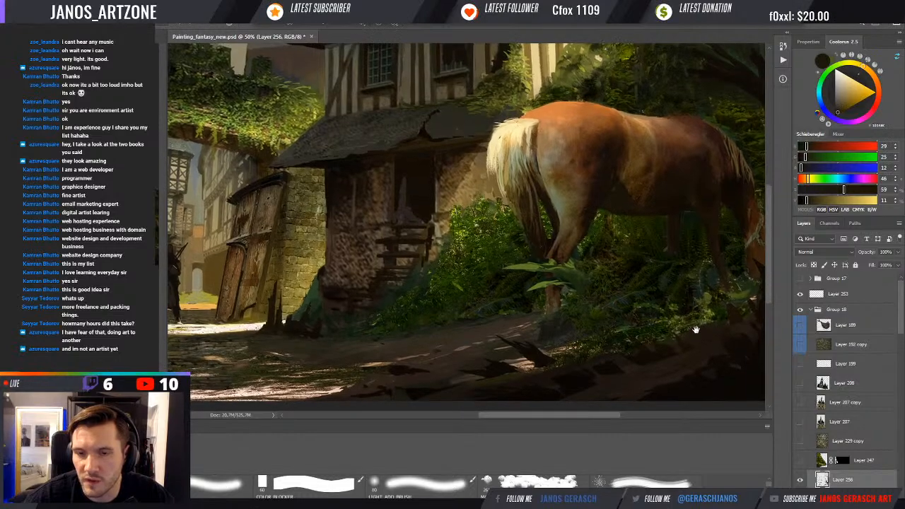
left_click(635, 262, "alt")
left_click(574, 272, "alt")
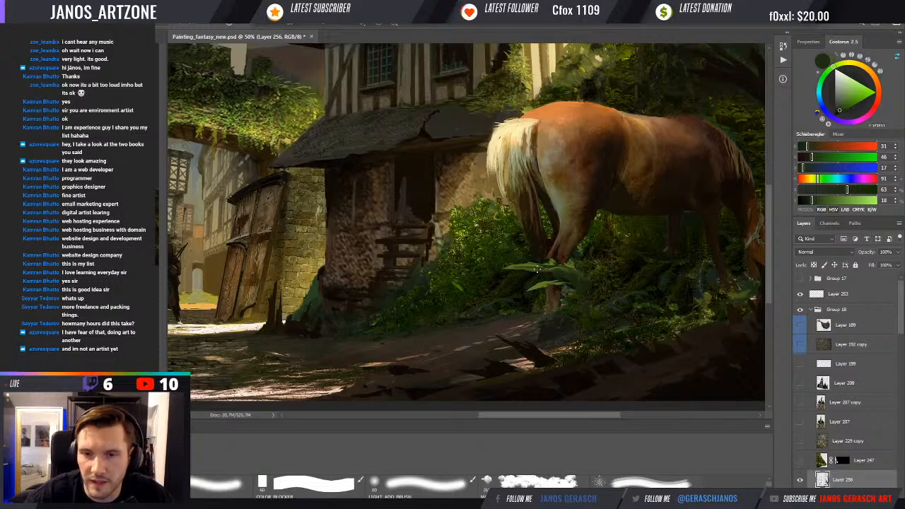
- Paint the dark foliage behind the horse's back and neck with near-black browns and olive greens sampled from around it
left_click_drag(601, 266, 583, 282)
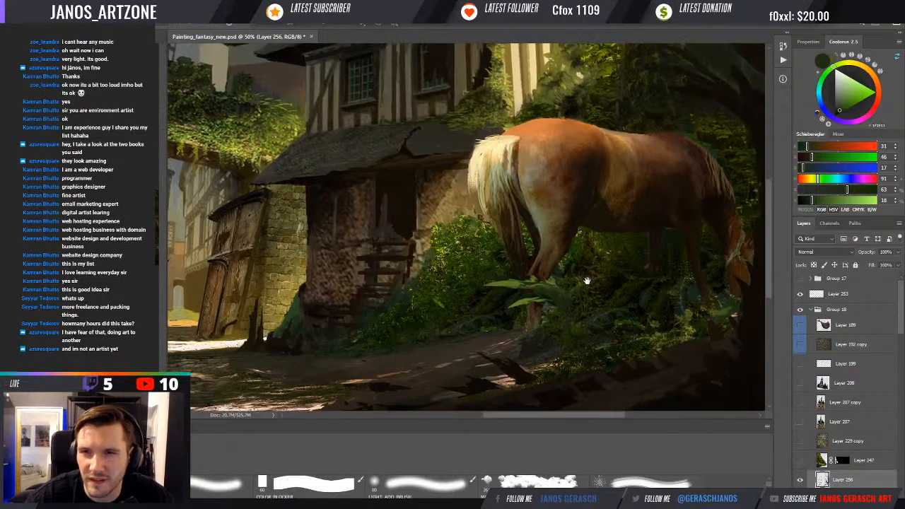
left_click(649, 130, "alt")
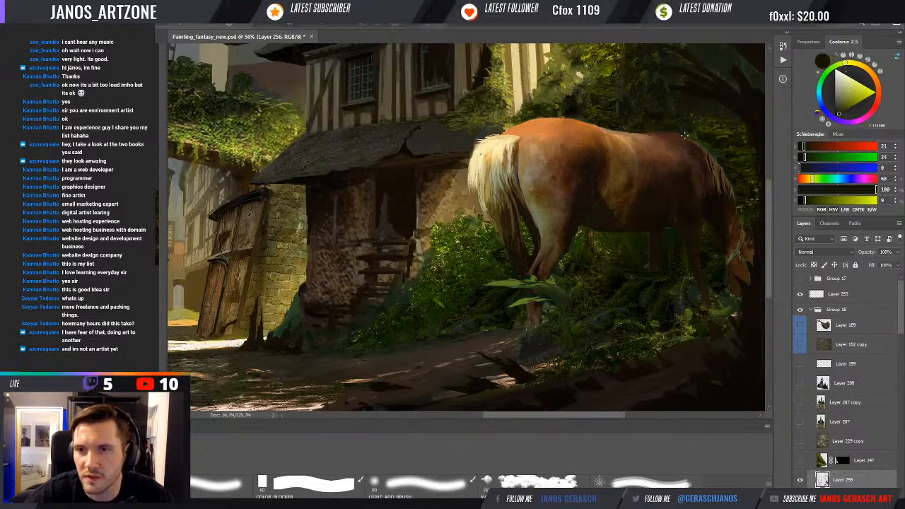
left_click(699, 130, "alt")
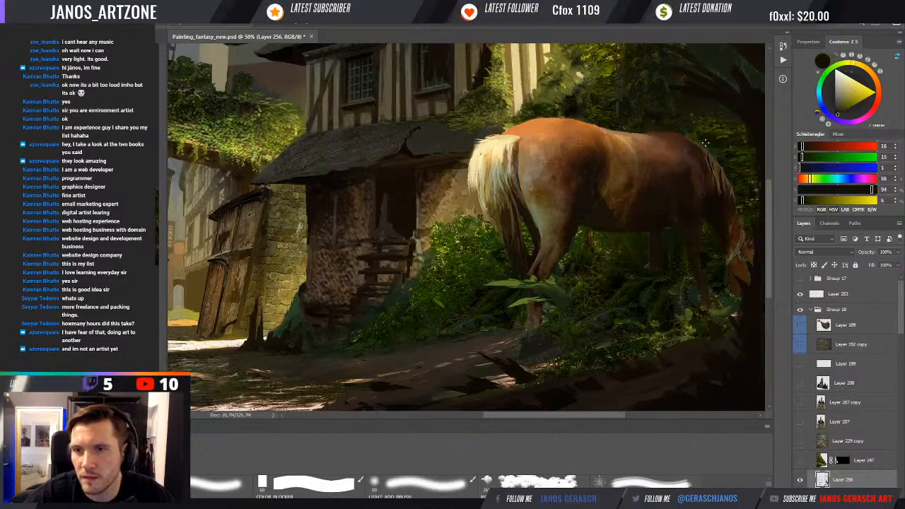
left_click_drag(725, 157, 718, 192)
left_click(714, 162, "alt")
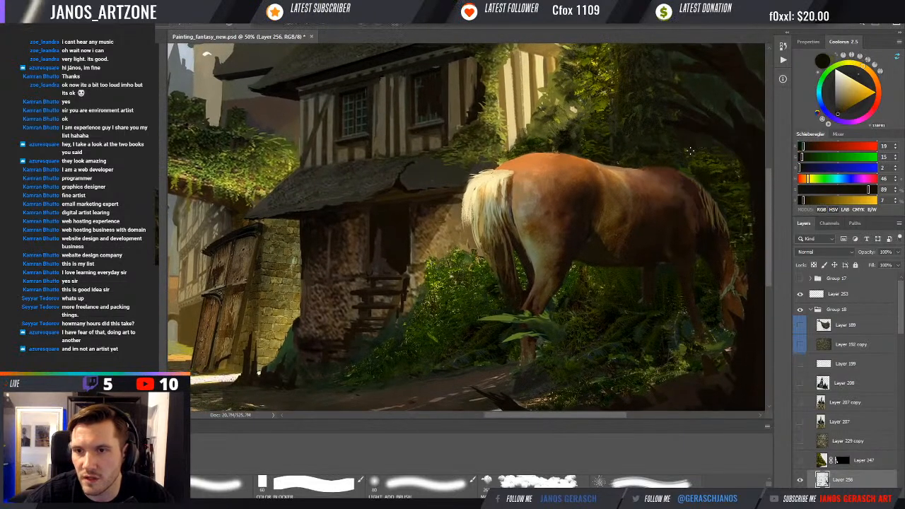
left_click(696, 152, "alt")
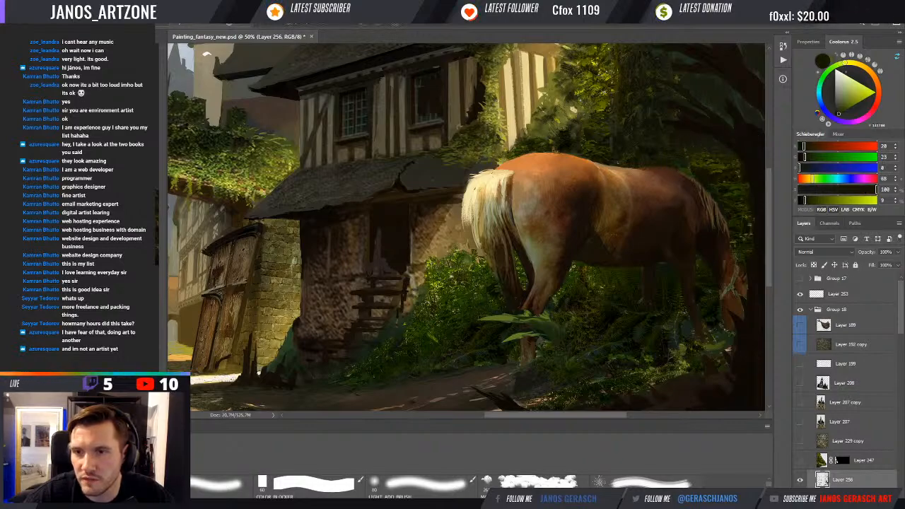
left_click(705, 161, "alt")
left_click(705, 161, "alt")
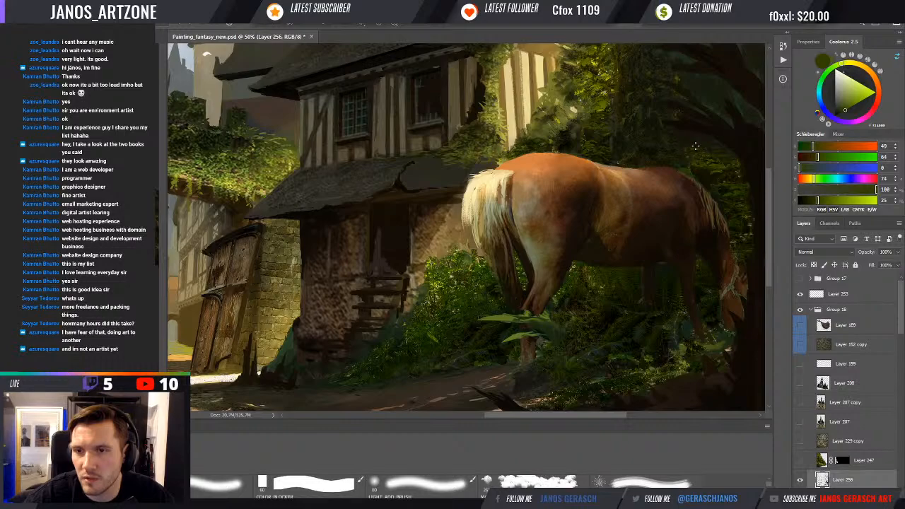
- Touch up the tree branches and the shadowed foliage above the horse's back with sampled near-black browns
left_click_drag(733, 168, 699, 170)
left_click_drag(695, 134, 694, 170)
left_click(697, 162, "alt")
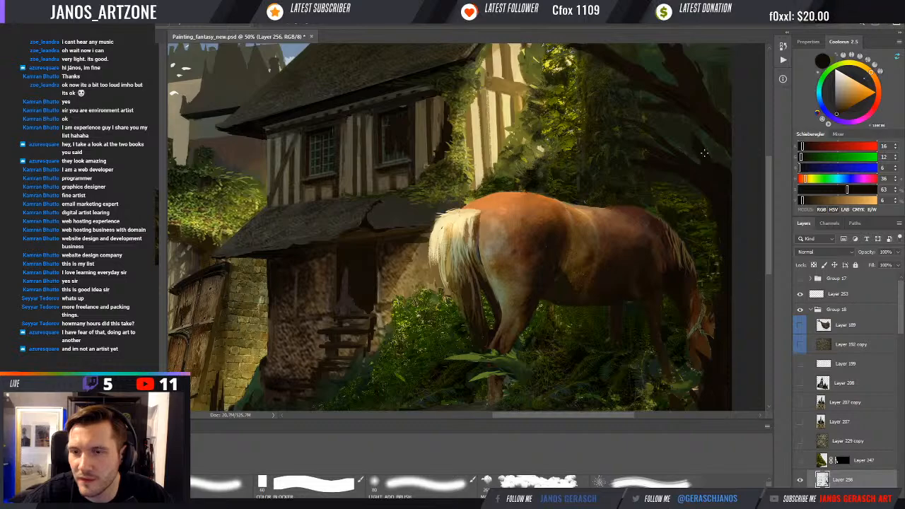
left_click(684, 165, "alt")
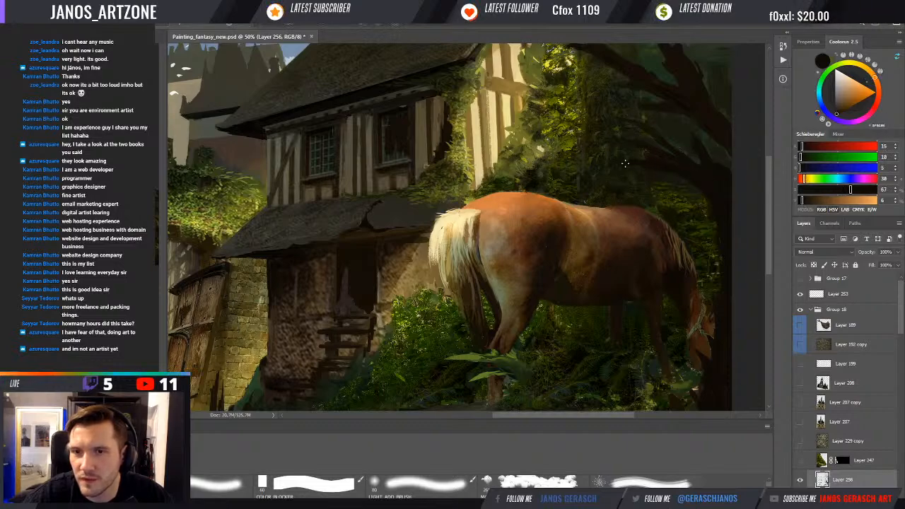
- Refine the horse's lowered head and the shadow beside it with warm and near-black browns sampled from that area
scroll(711, 249, "down", 4)
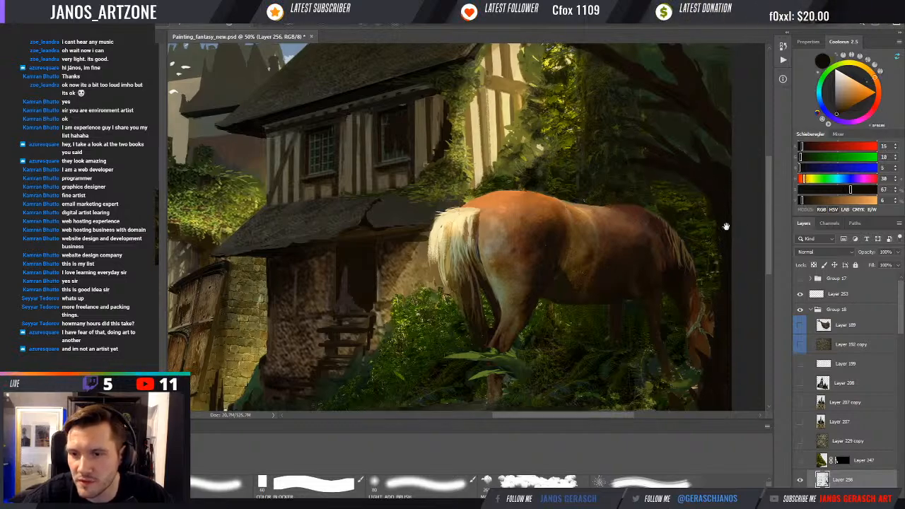
left_click(703, 287, "alt")
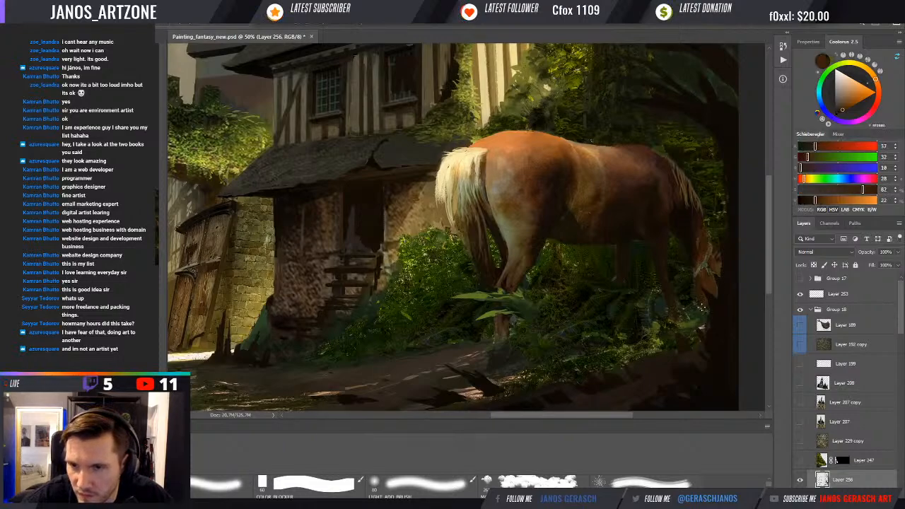
left_click(707, 288, "alt")
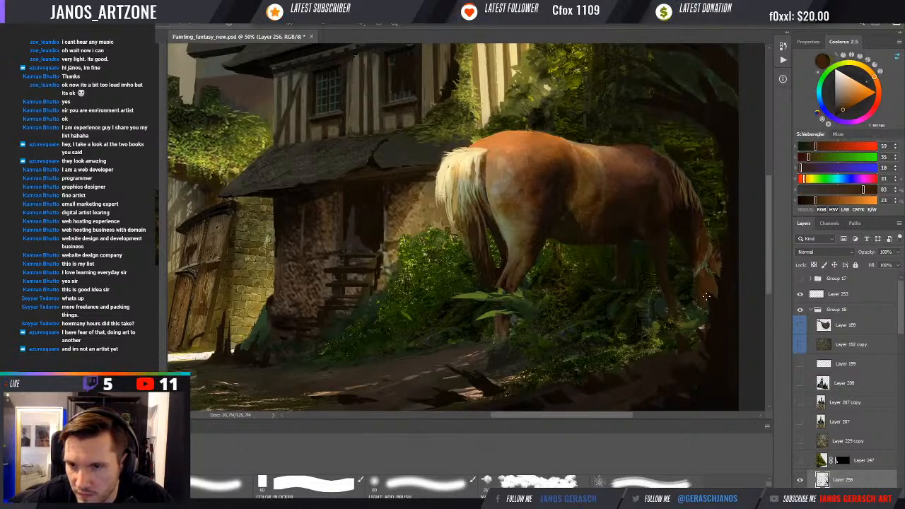
left_click(696, 274, "alt")
left_click(693, 248, "alt")
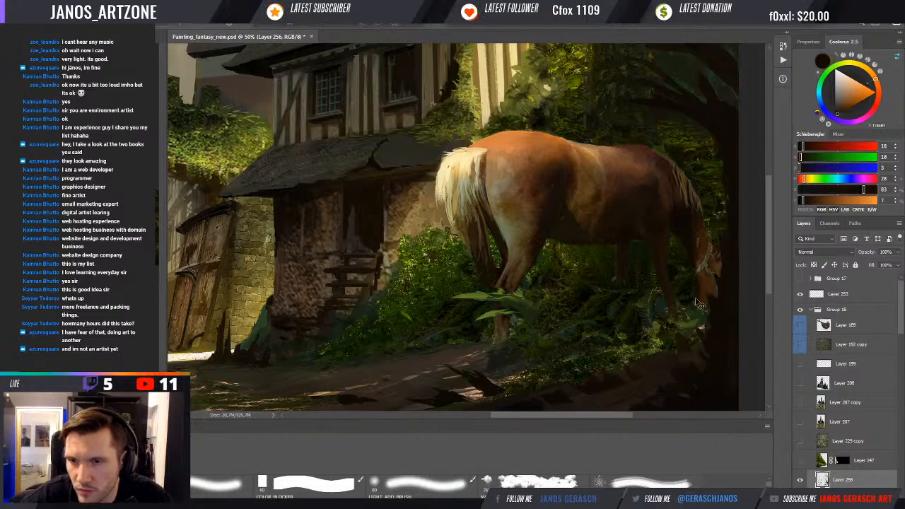
- Compare the whole painting with and without Layer 256 to judge how well the horse blends into the scene
key("ctrl+minus")
key("ctrl+minus")
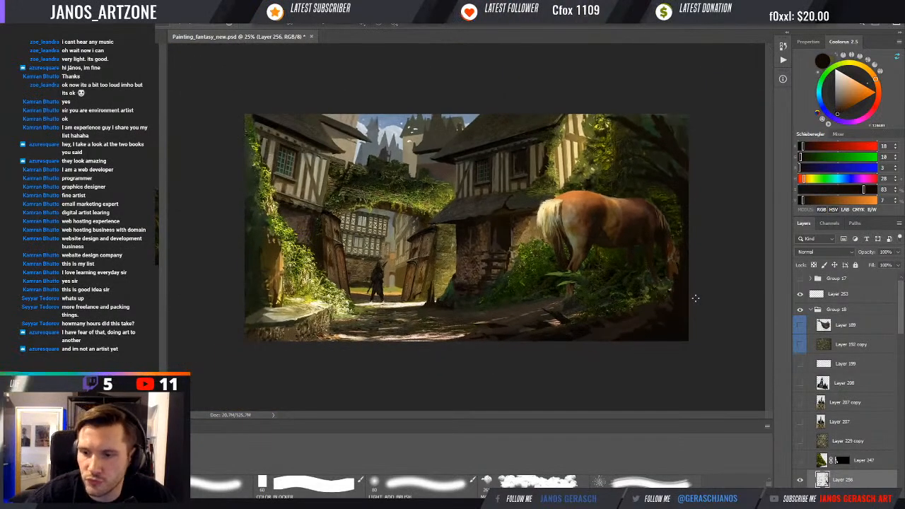
left_click(800, 482)
left_click(800, 483)
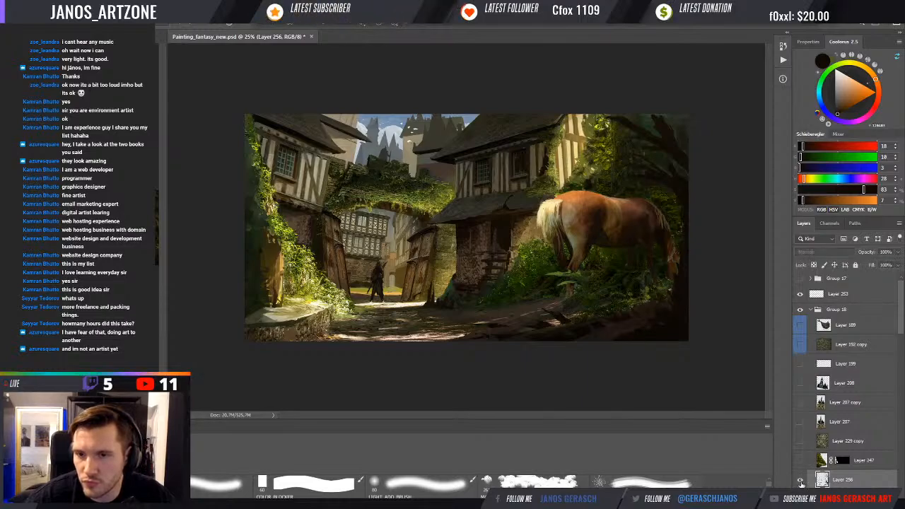
left_click(801, 484)
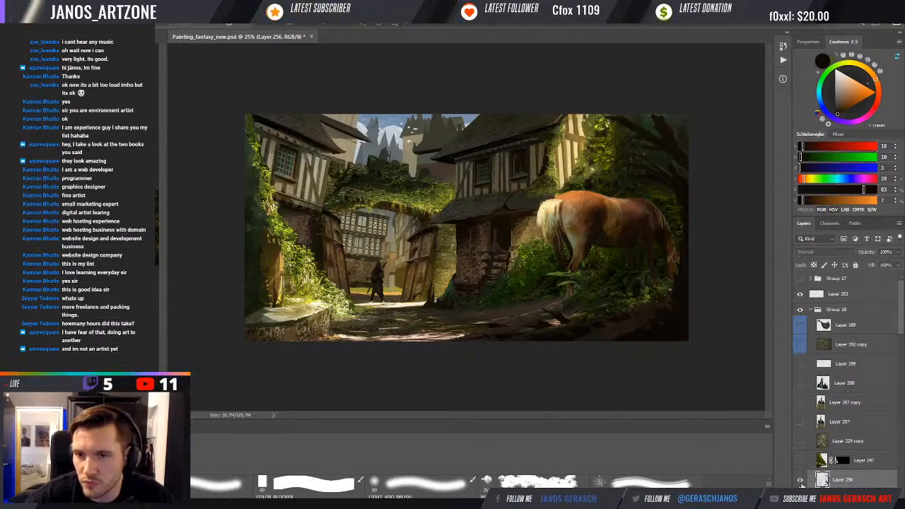
left_click(801, 483)
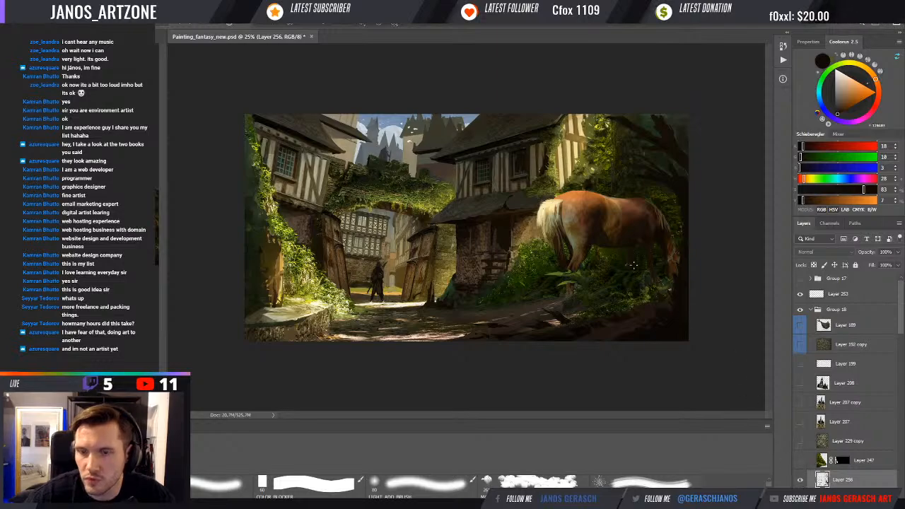
left_click(633, 326)
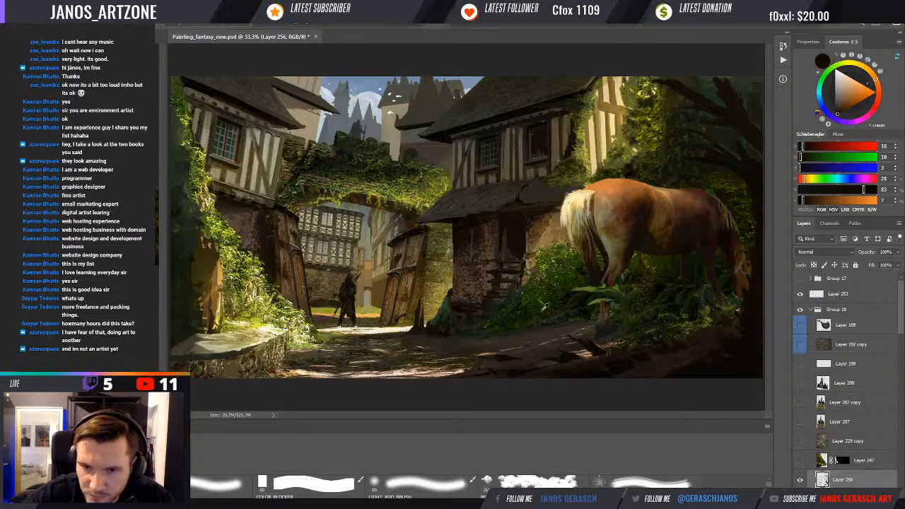
- Blend the edge between the bush and the path behind the hind leg with sampled dark greens, olives and browns
scroll(573, 328, "up", 1)
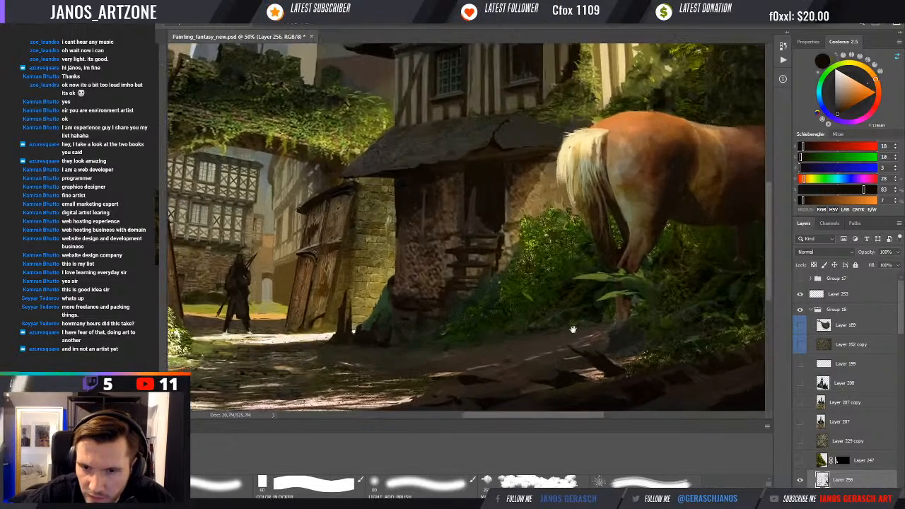
left_click(578, 322, "alt")
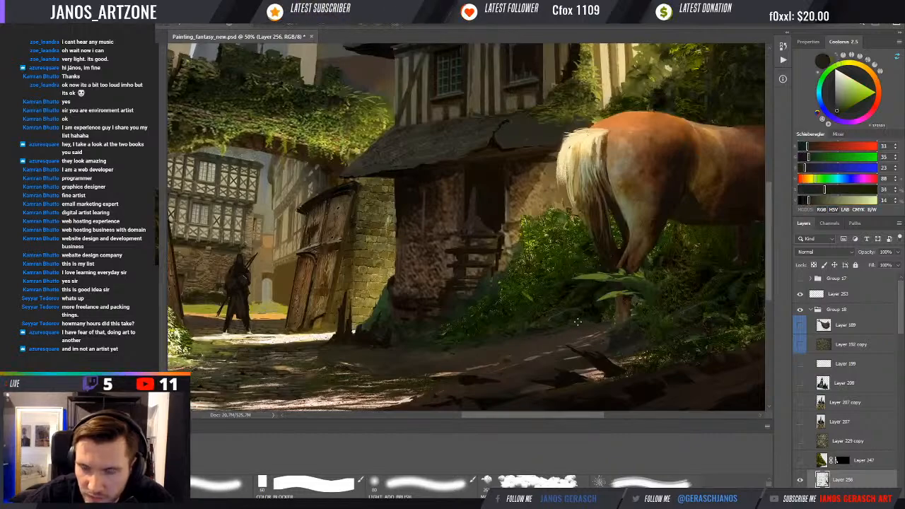
left_click(594, 318, "alt")
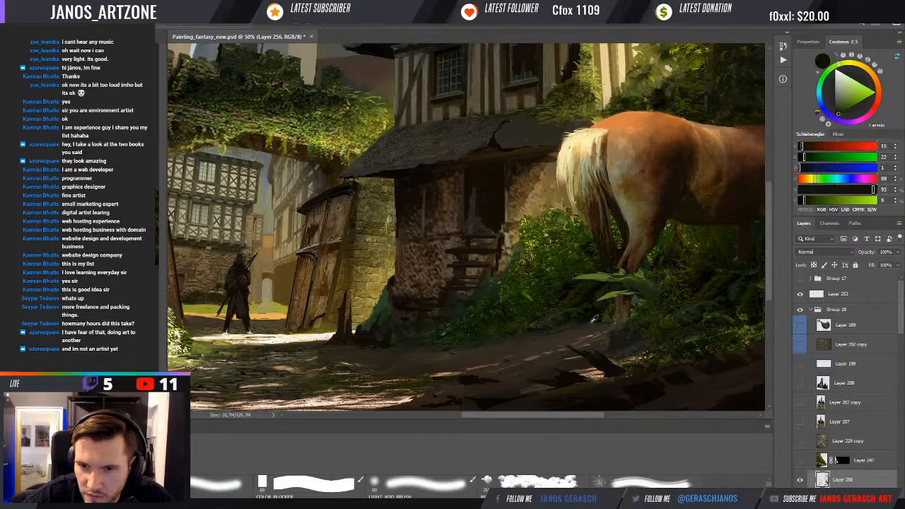
left_click(593, 323, "alt")
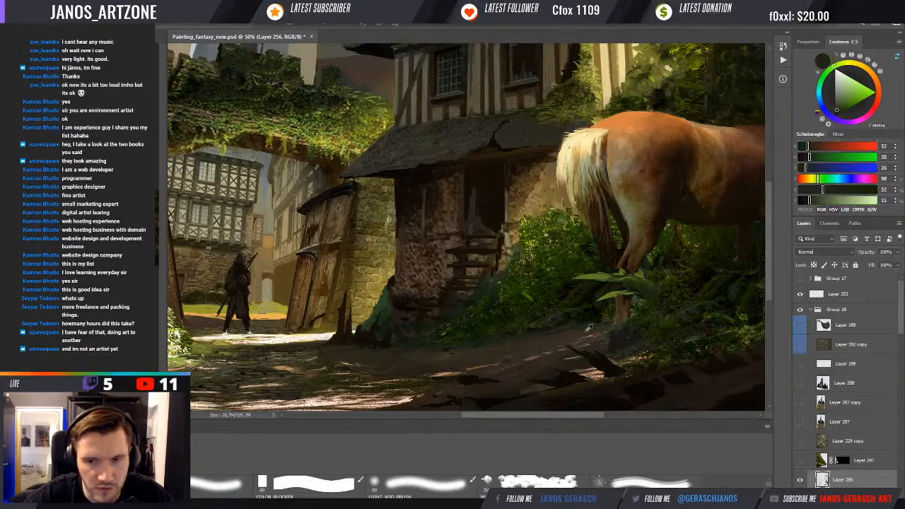
left_click(588, 327, "alt")
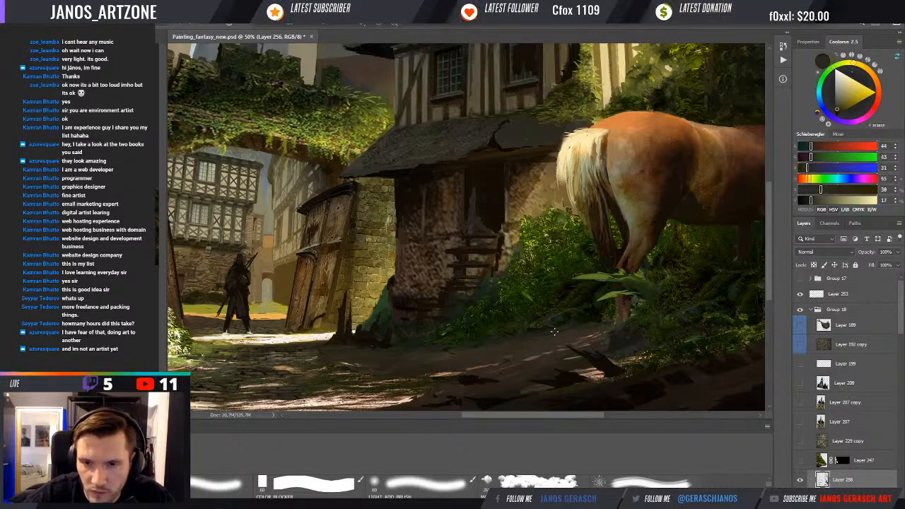
left_click(535, 338, "alt")
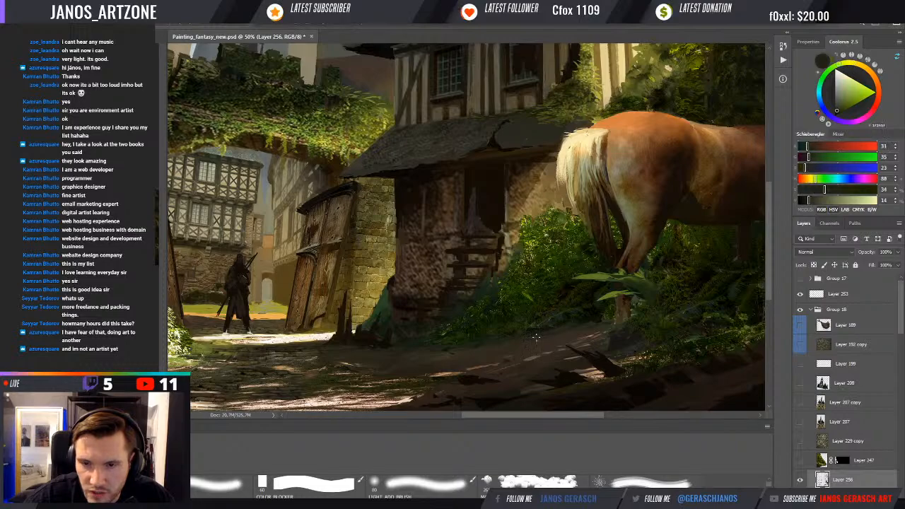
left_click(582, 329, "alt")
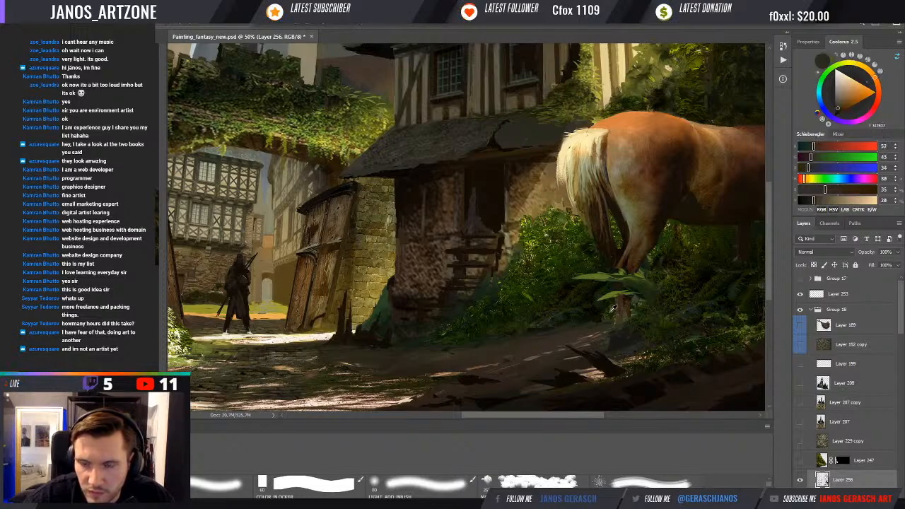
- Refine the horse's lower hind leg and the fern leaves around it with browns and greens sampled on the spot
left_click(616, 305, "alt")
left_click(623, 305, "alt")
left_click(624, 309, "alt")
left_click(642, 297, "alt")
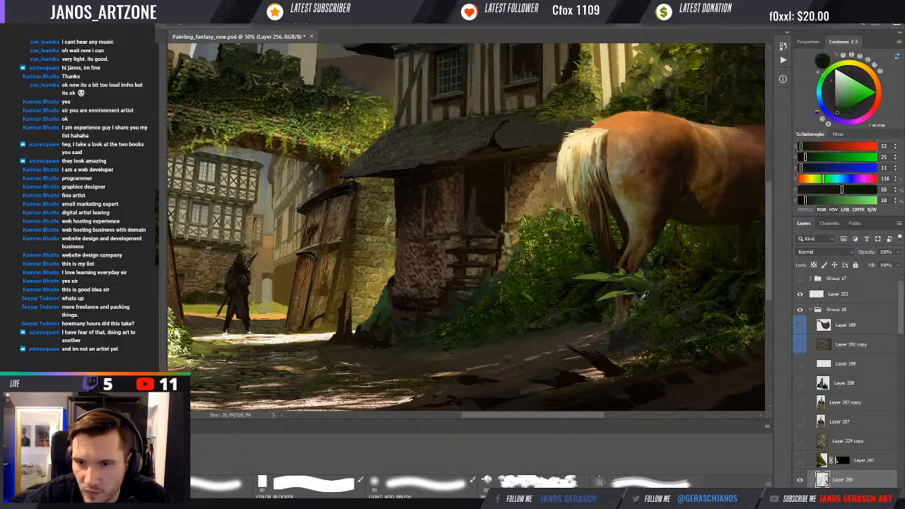
left_click(643, 294, "alt")
left_click(646, 302, "alt")
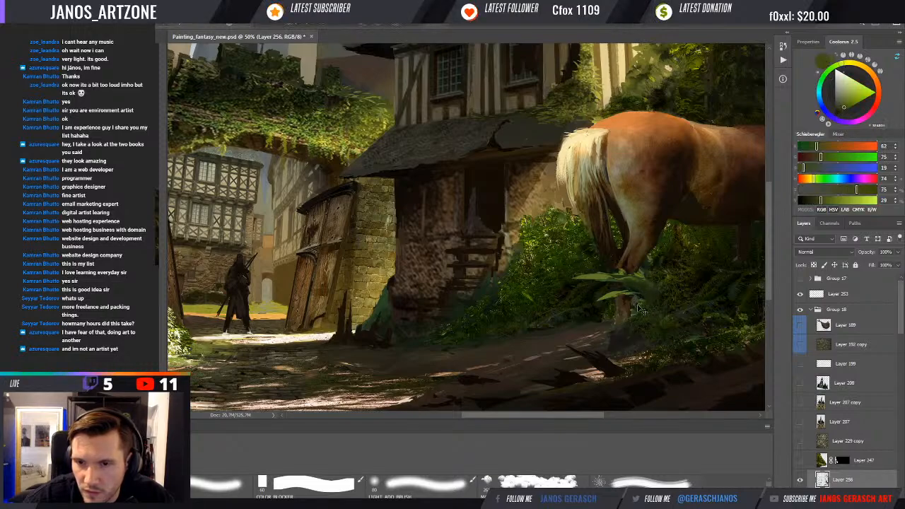
left_click(633, 294, "alt")
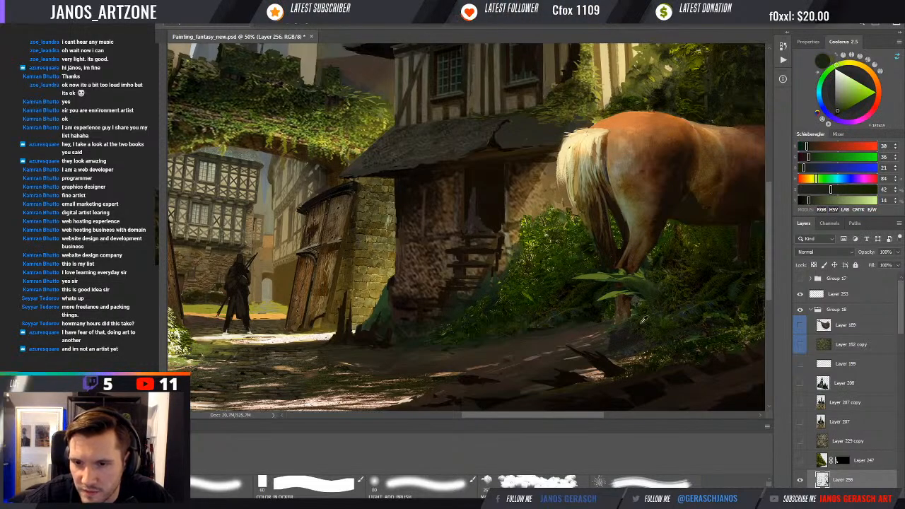
left_click(638, 299, "alt")
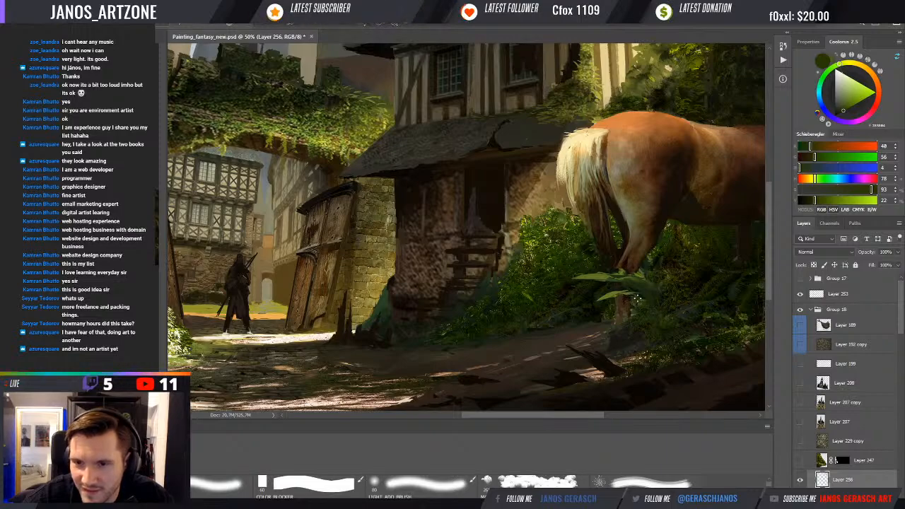
- Touch up the leafy bush between the hut and the horse's tail with olive and bright yellow-green tones sampled from it
scroll(691, 270, "up", 2)
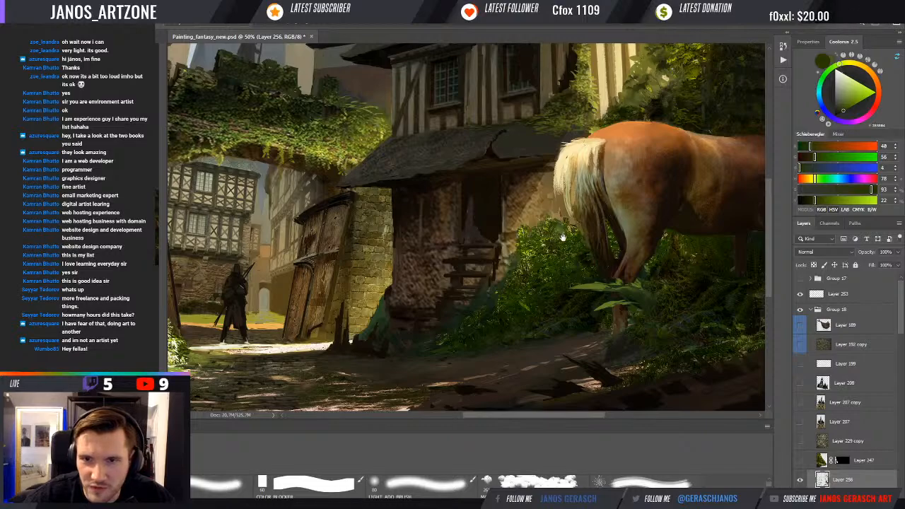
left_click_drag(563, 237, 612, 224)
left_click(587, 216, "alt")
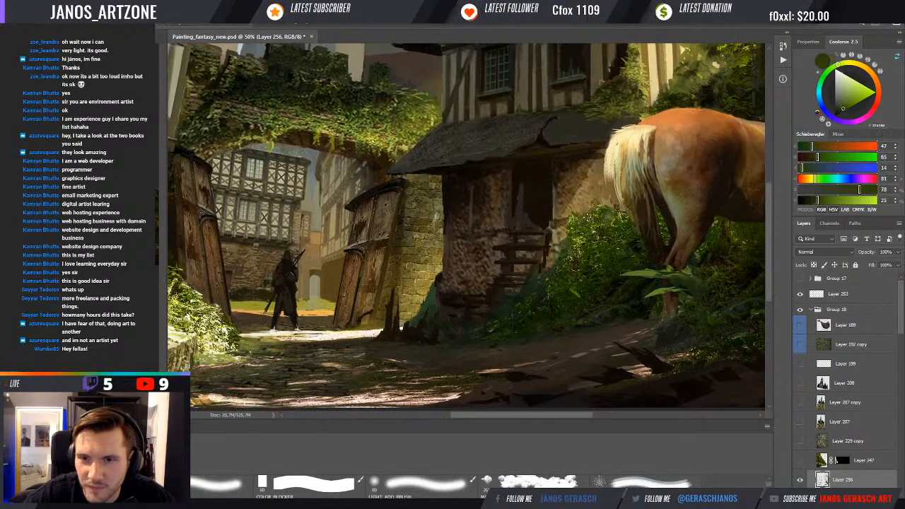
left_click(600, 224, "alt")
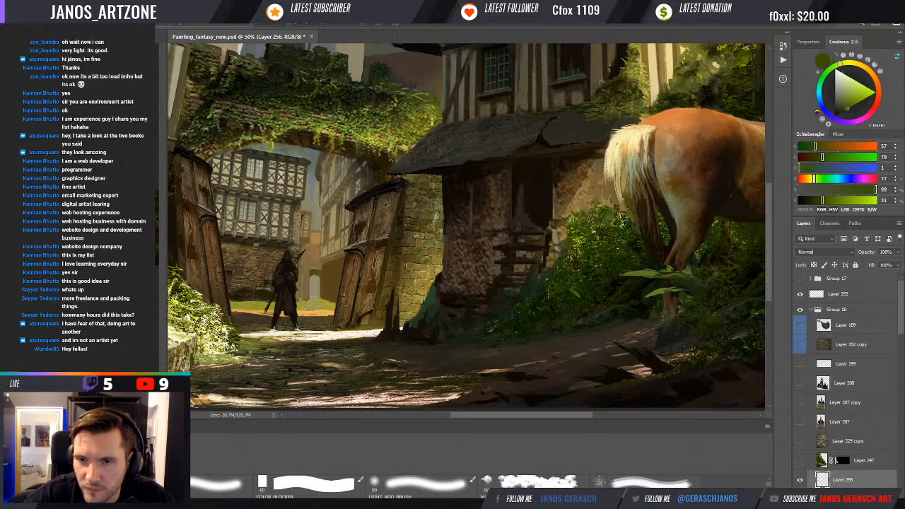
mouse_move(586, 261)
left_mouse_down()
mouse_move(611, 235)
mouse_move(581, 260)
left_mouse_up()
left_click(601, 265, "alt")
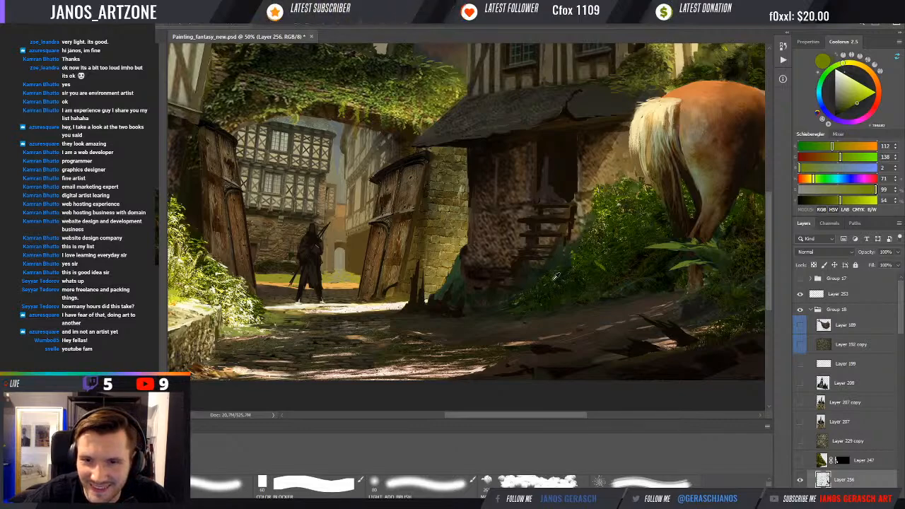
- Paint the low plants at the foot of the hut's stairs with dark olive and dark green tones sampled there
left_click(524, 305, "alt")
left_click(509, 308, "alt")
left_click_drag(507, 304, 499, 309)
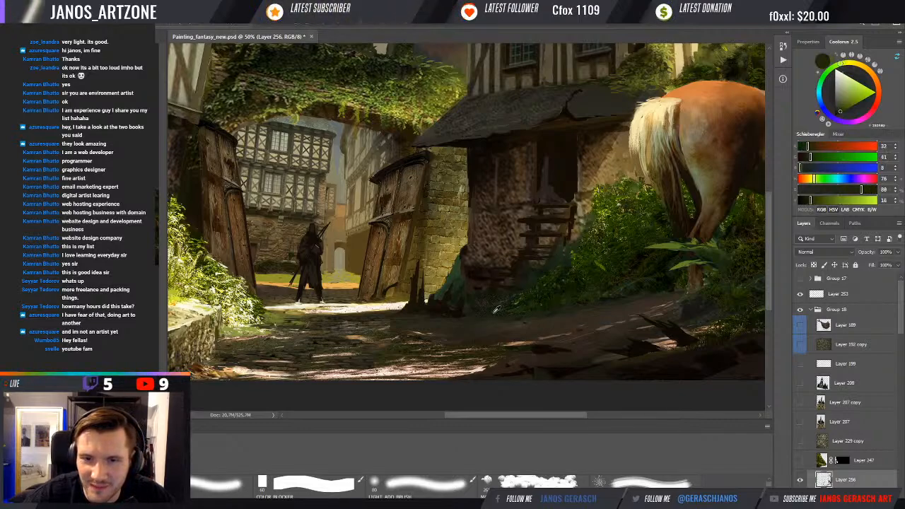
left_click(491, 309, "alt")
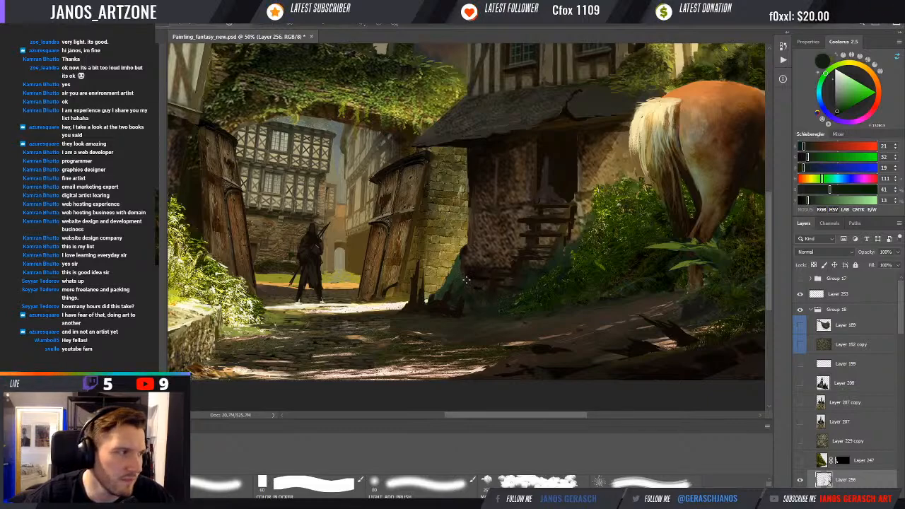
left_click_drag(496, 315, 508, 306)
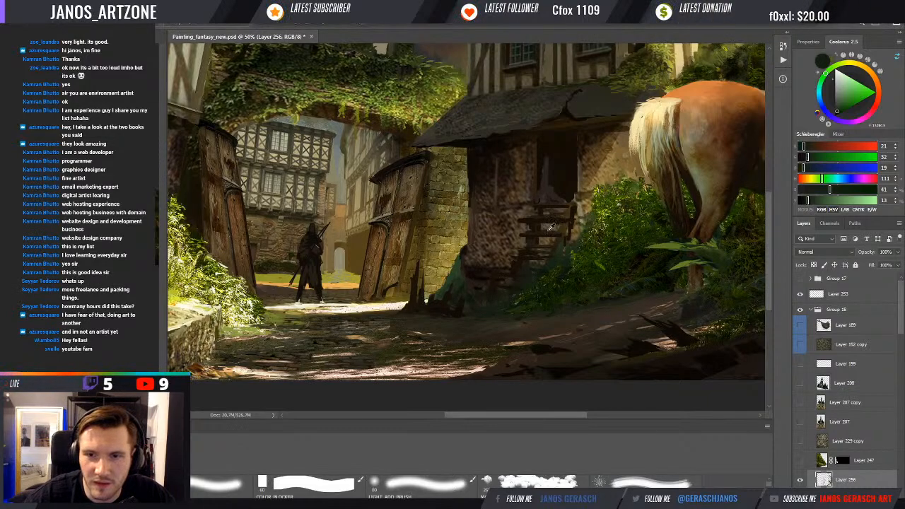
- Blend the shaded path below the bush with dark olive and brown tones sampled along the bush's edge and ground
left_click_drag(600, 207, 590, 224)
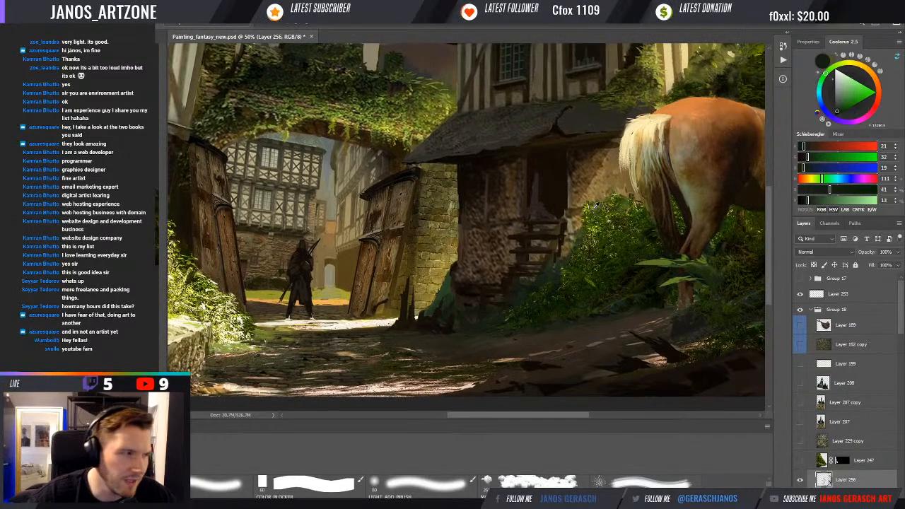
left_click_drag(594, 311, 591, 301)
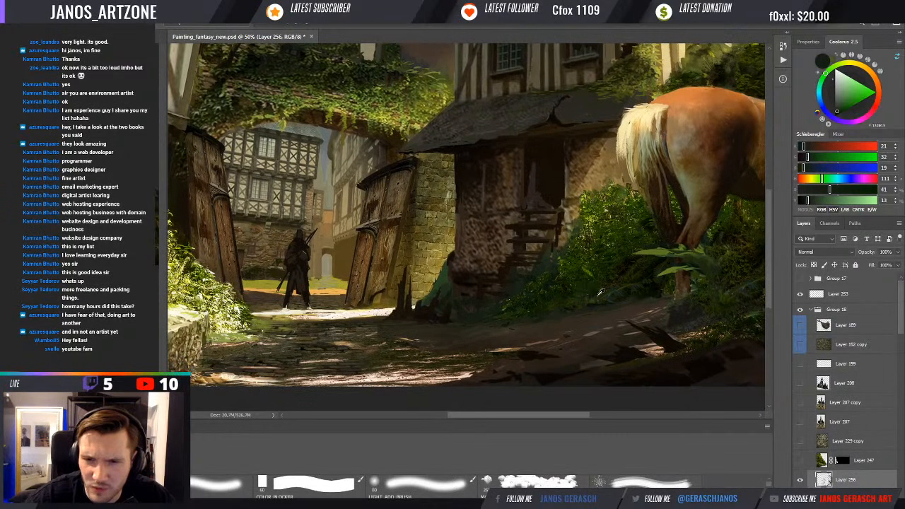
left_click(589, 304, "alt")
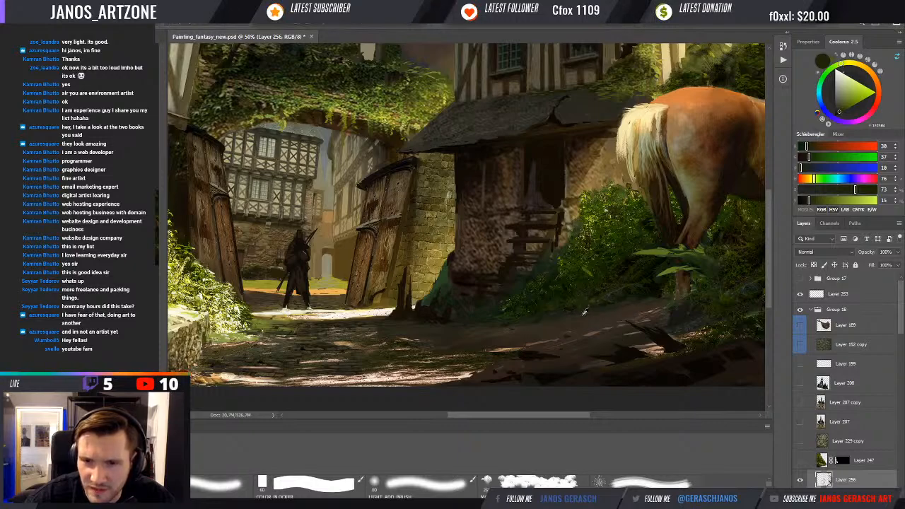
left_click(542, 339, "alt")
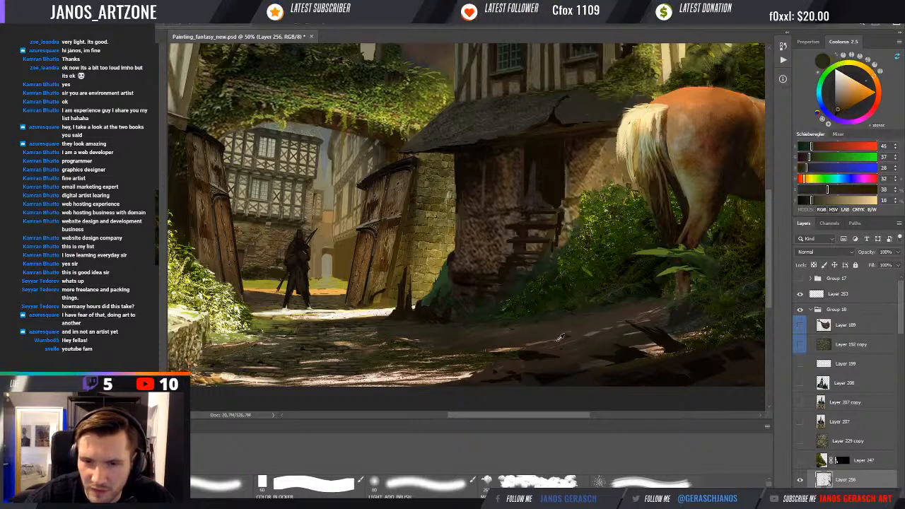
left_click(536, 341, "alt")
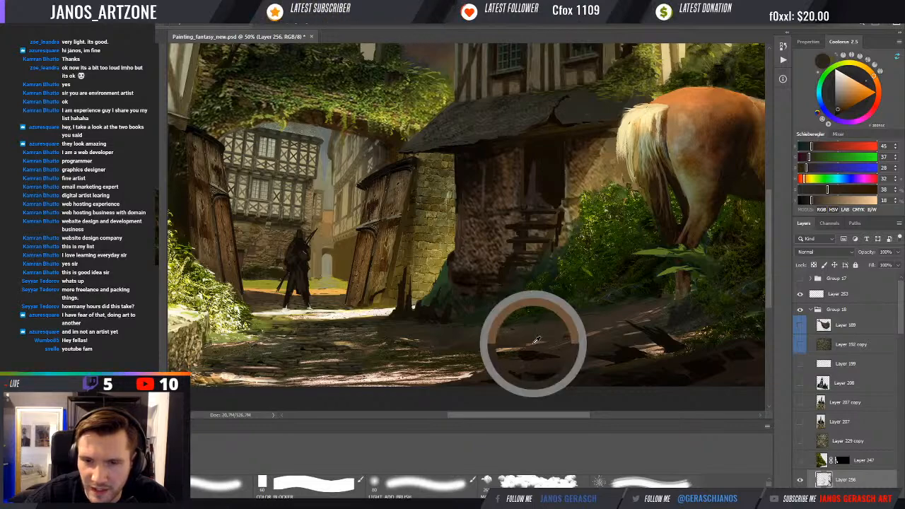
left_click(543, 339, "alt")
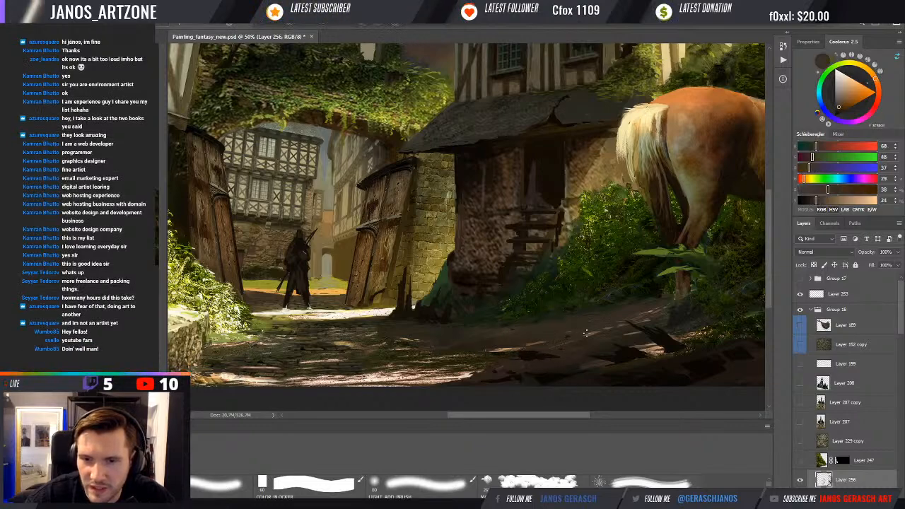
left_click(592, 332, "alt")
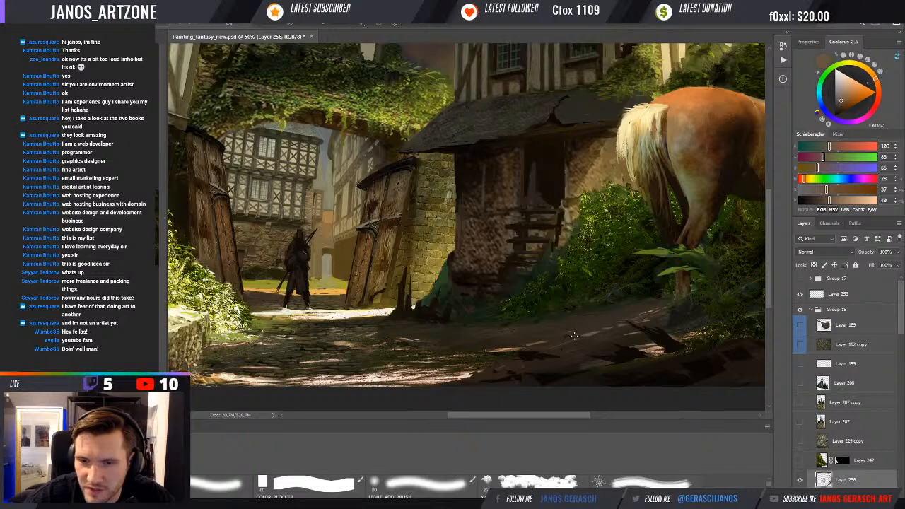
left_click(598, 336, "alt")
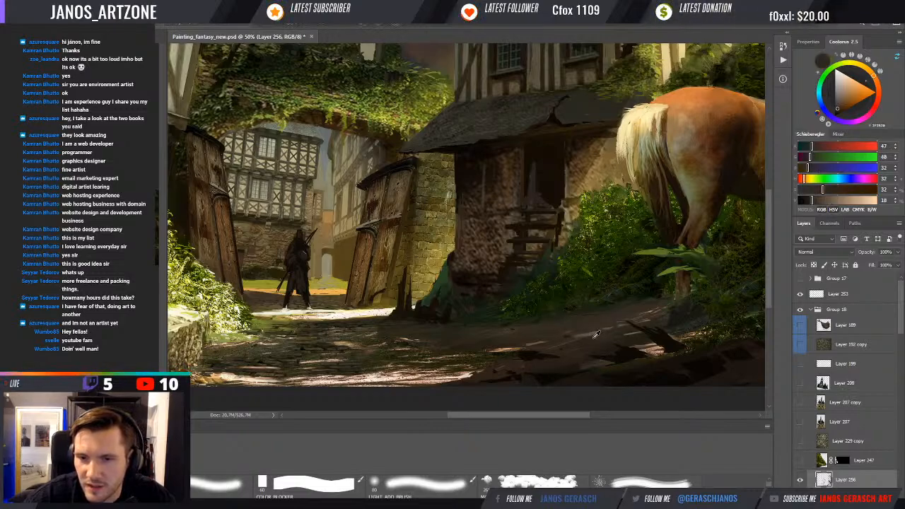
left_click(593, 336, "alt")
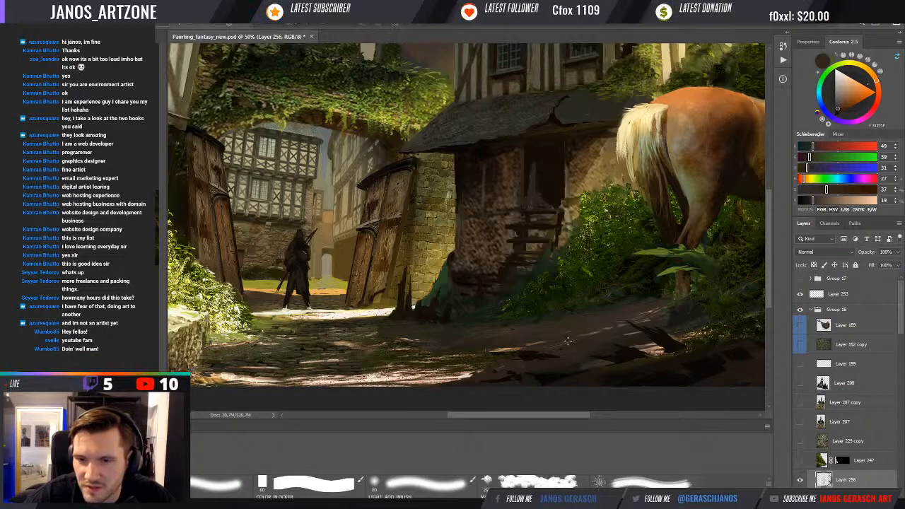
- Add small sunlit patches to the shaded path with light tan and pale cream tones sampled from the ground highlights
left_click(506, 347, "alt")
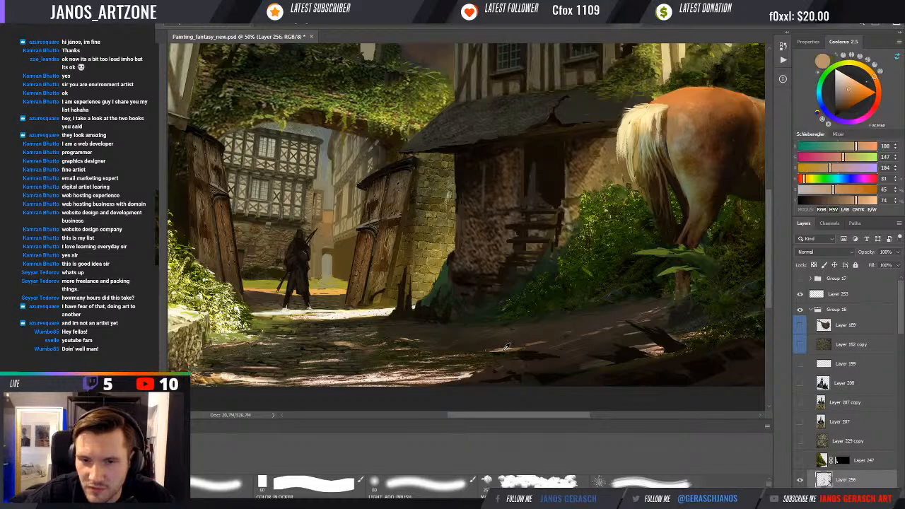
left_click(495, 356, "alt")
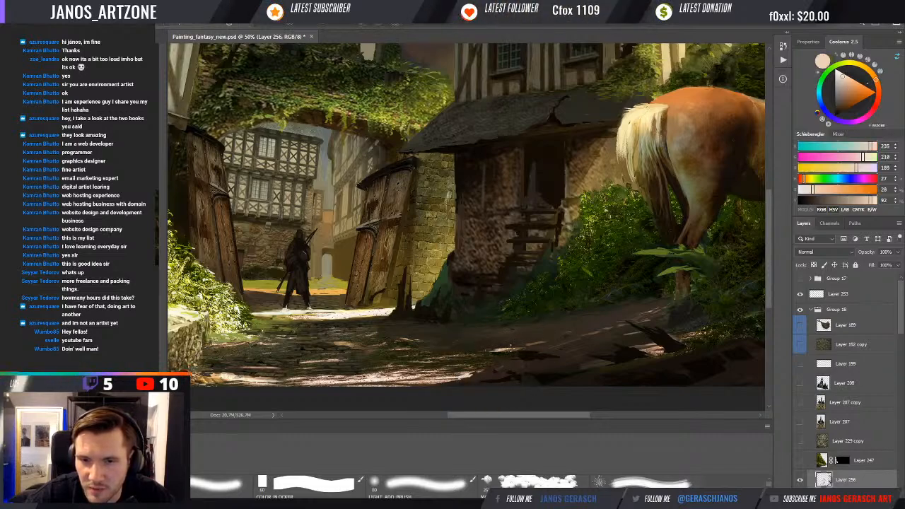
left_click(634, 344, "alt")
left_click_drag(621, 338, 586, 339)
- Touch up the base of the horse's tail and the top of its back with sampled cream, tan and brown tones
left_click_drag(646, 271, 644, 293)
left_click(598, 173, "alt")
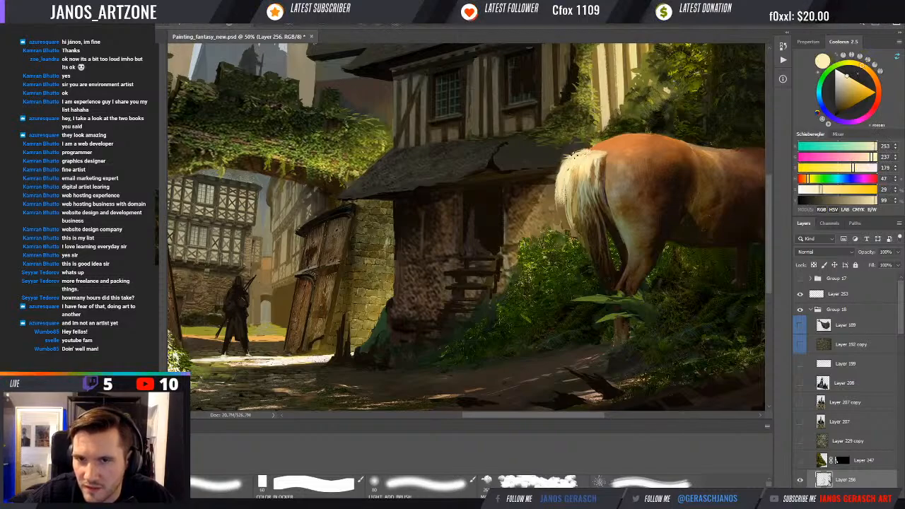
left_click(602, 144, "alt")
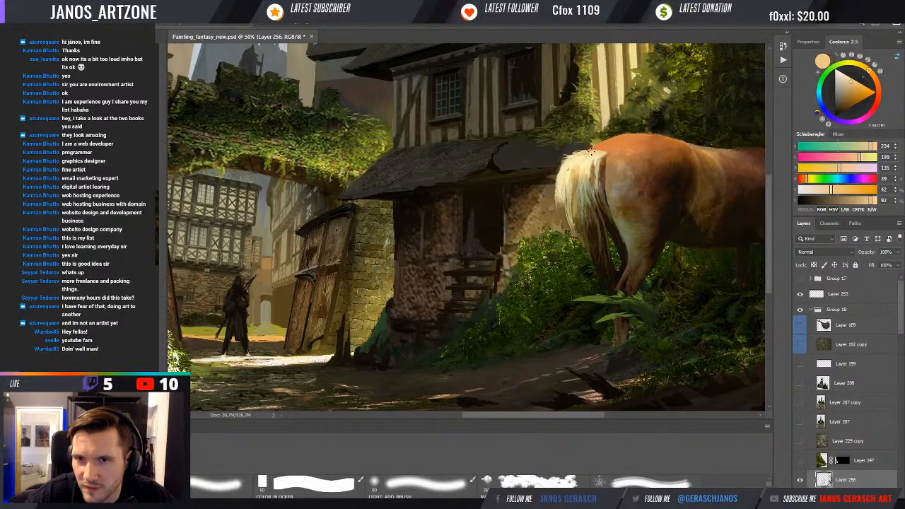
left_click_drag(671, 149, 593, 152)
left_click(673, 151, "alt")
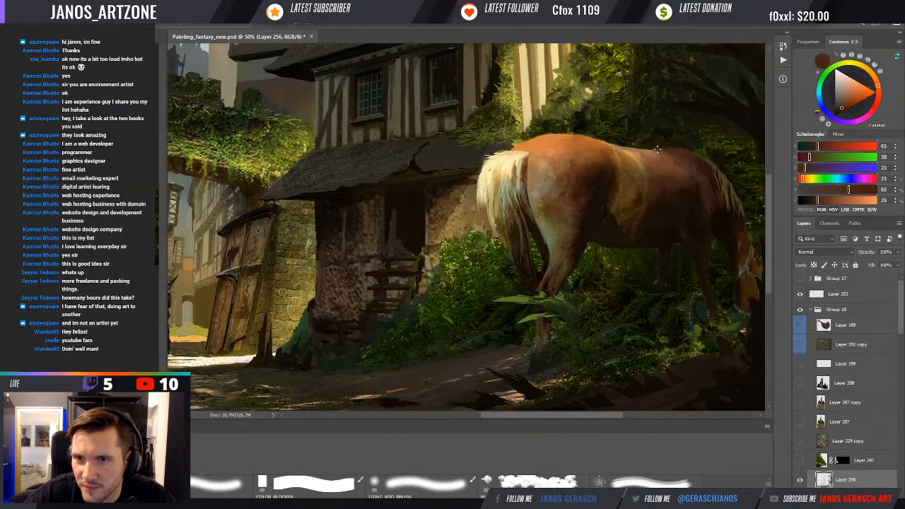
left_click(644, 153, "alt")
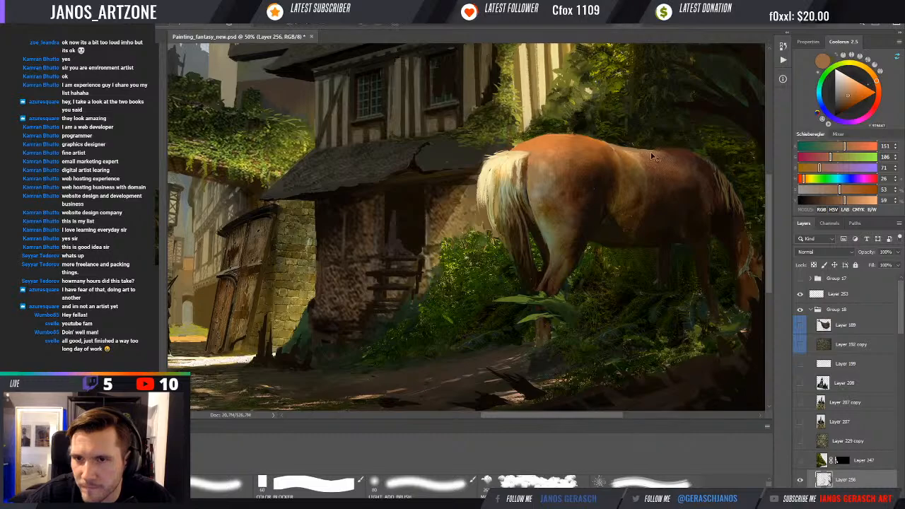
- Paint over the shaded branches and foliage above the horse with dark olive and near-black green tones sampled from the painting
left_click_drag(671, 167, 664, 121)
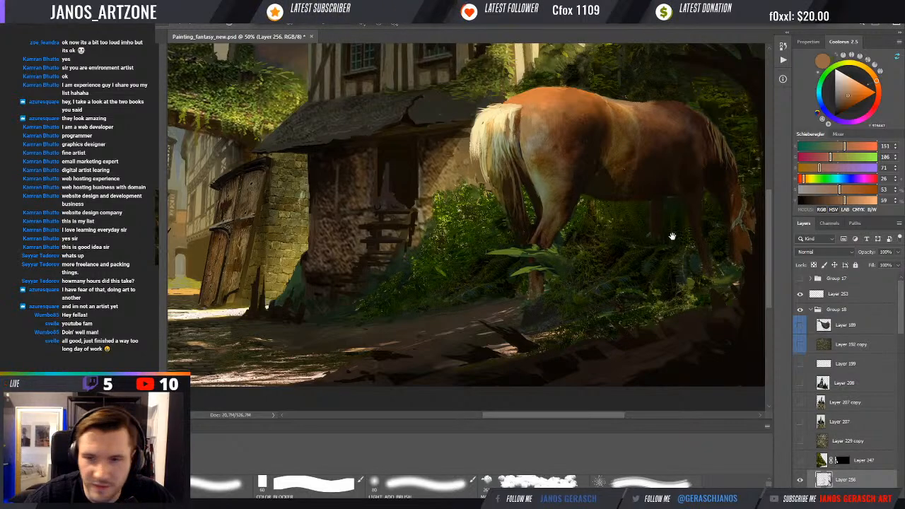
mouse_move(672, 236)
left_mouse_down()
mouse_move(655, 227)
mouse_move(665, 242)
left_mouse_up()
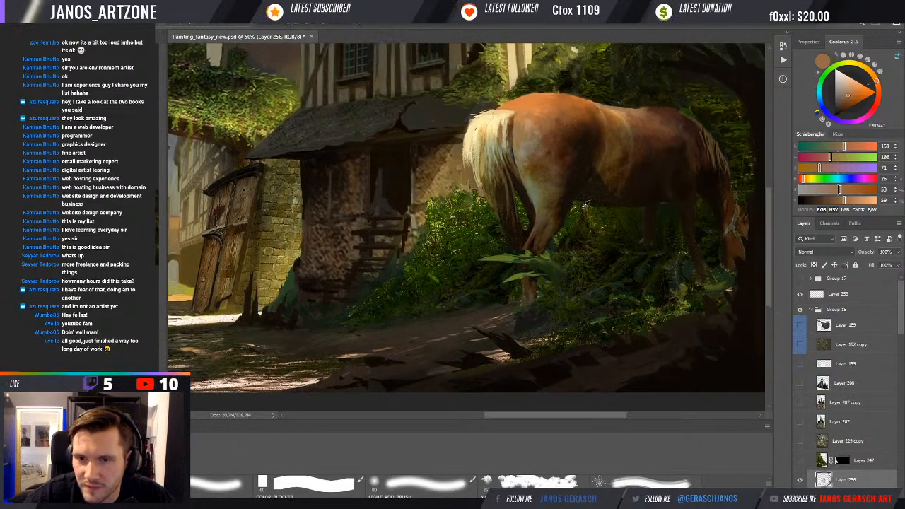
left_click(585, 205, "alt")
scroll(624, 204, "up", 5)
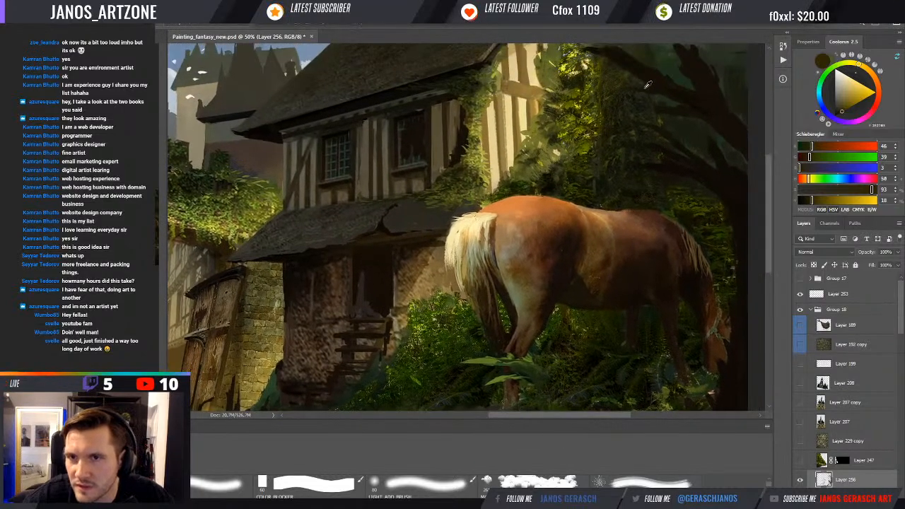
left_click(647, 52, "alt")
scroll(647, 52, "up", 1)
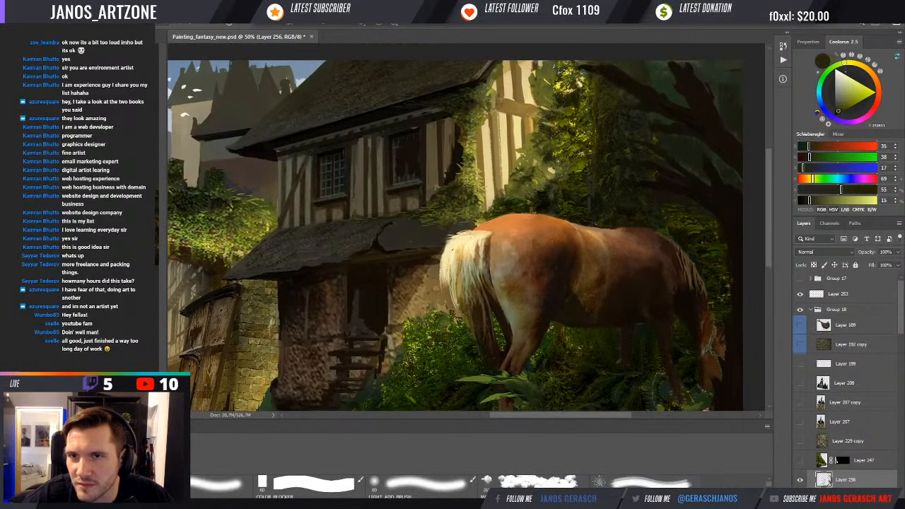
left_click(640, 118, "alt")
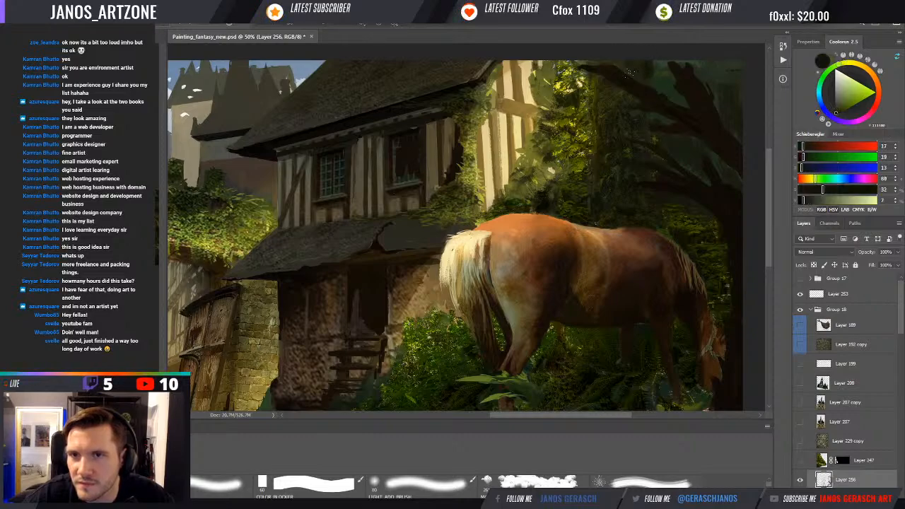
- Switch to a textured brush and work dark greens sampled nearby into the gaps between the tree branches
key("e")
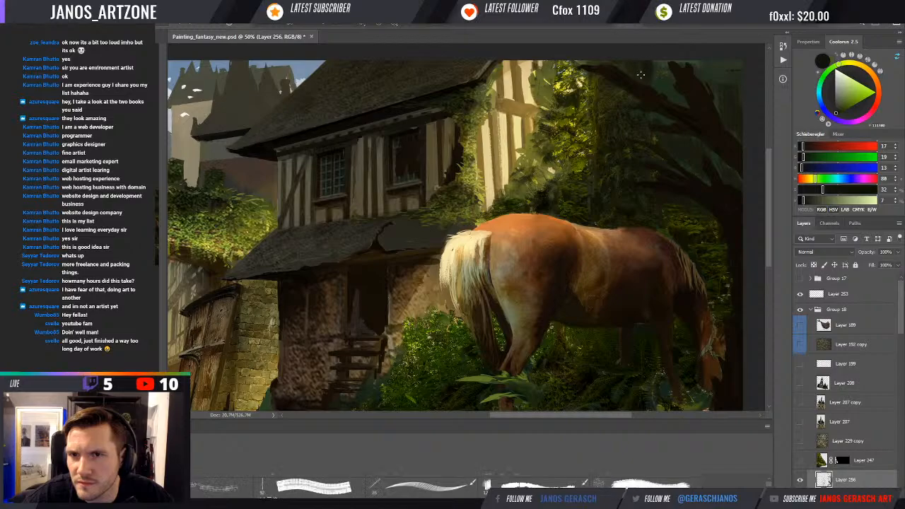
left_click(677, 148, "alt")
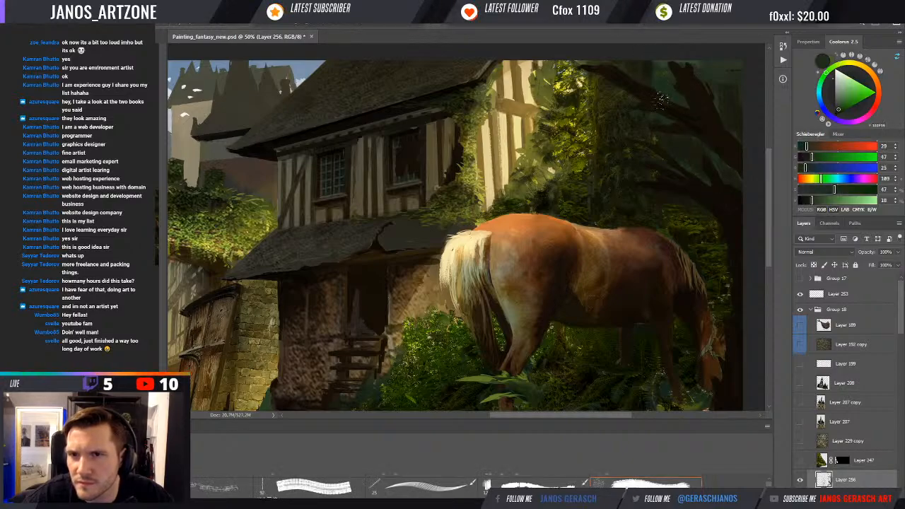
left_click(732, 104, "alt")
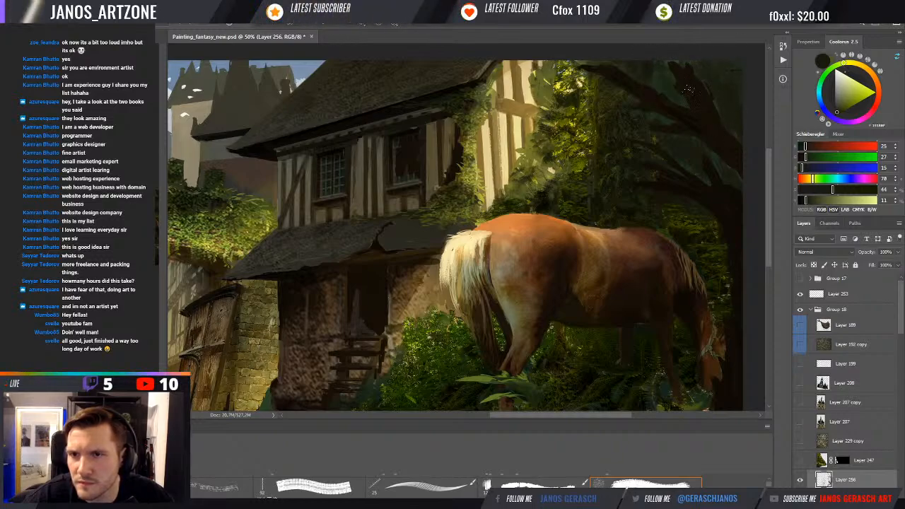
key("l")
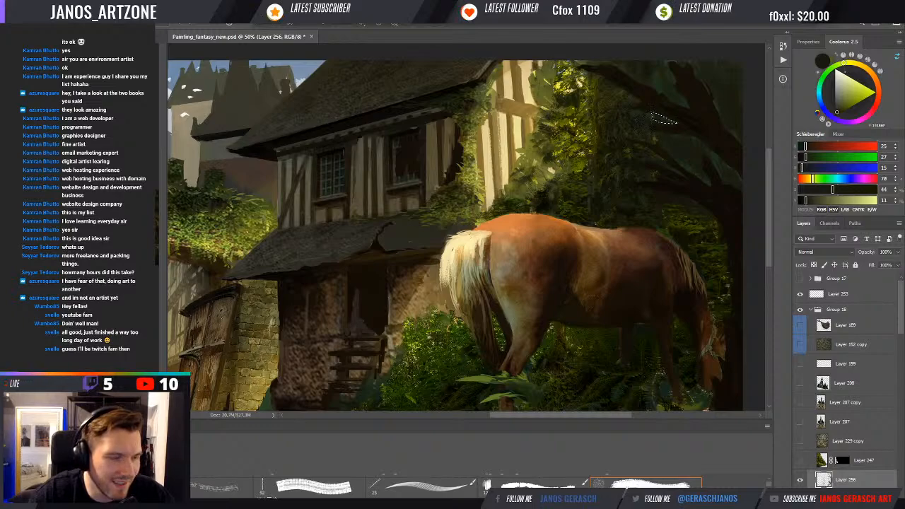
left_click(155, 199)
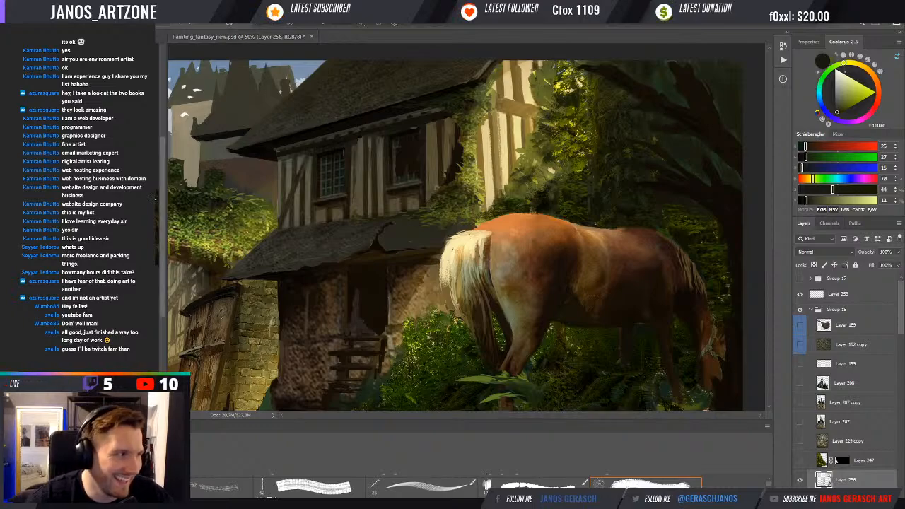
left_click(649, 152)
- Blend the shaded foliage beside the dark tree branches with dark olive-green tones sampled from it
left_click(634, 118, "alt")
left_click_drag(627, 114, 640, 123)
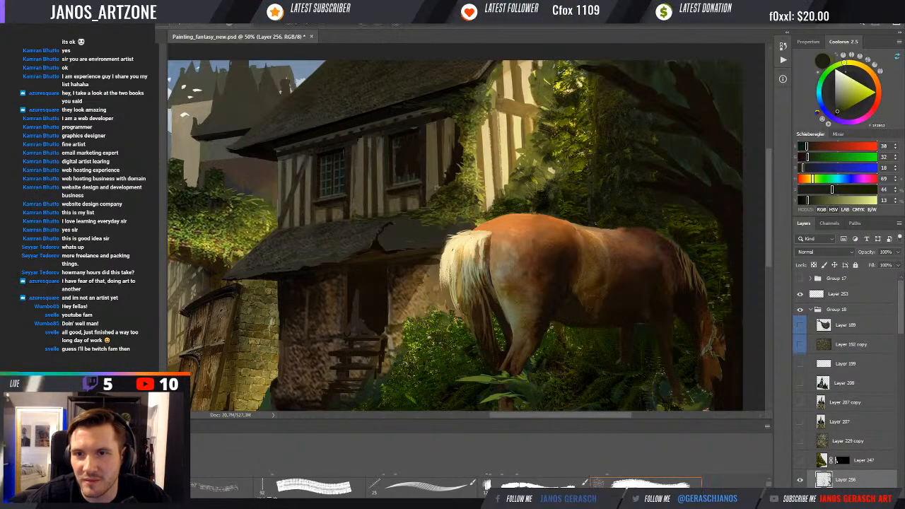
left_click(632, 121, "alt")
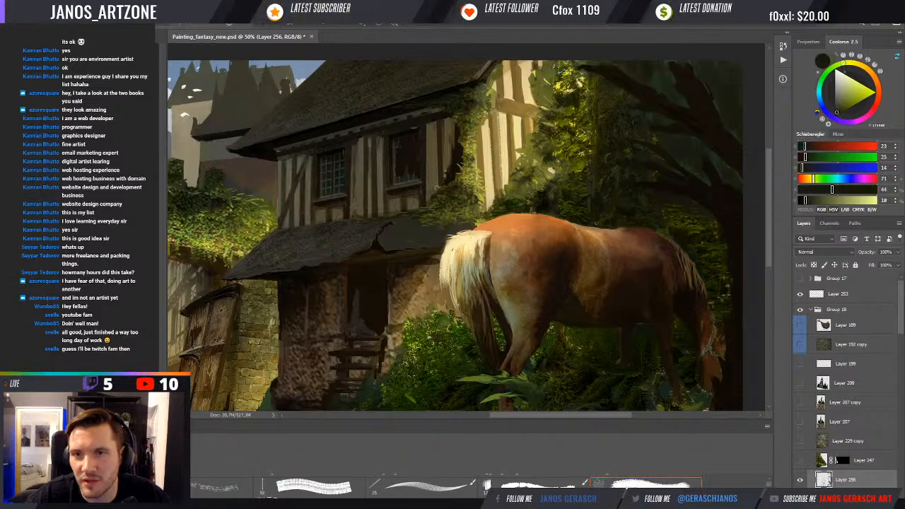
left_click(605, 114, "alt")
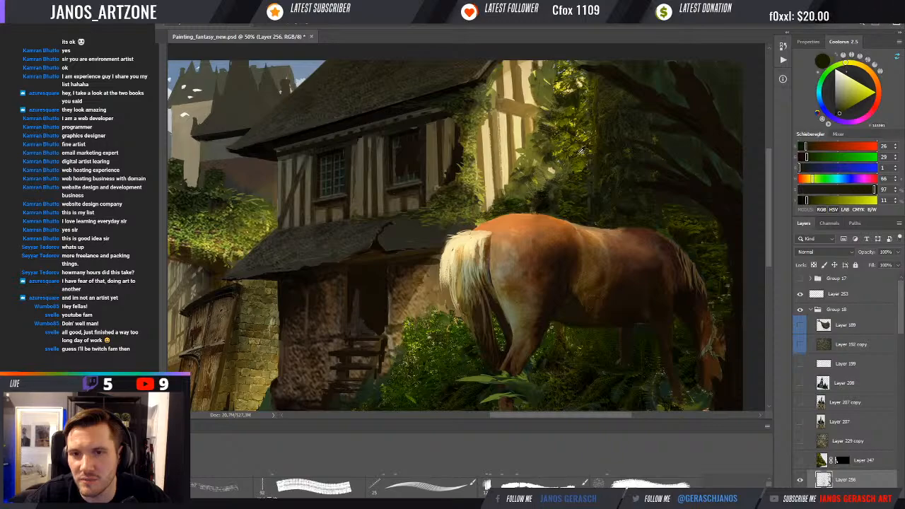
- Refine the sunlit leaves above the horse's rump with dark olive and bright yellow-green tones sampled there
left_click(578, 151, "alt")
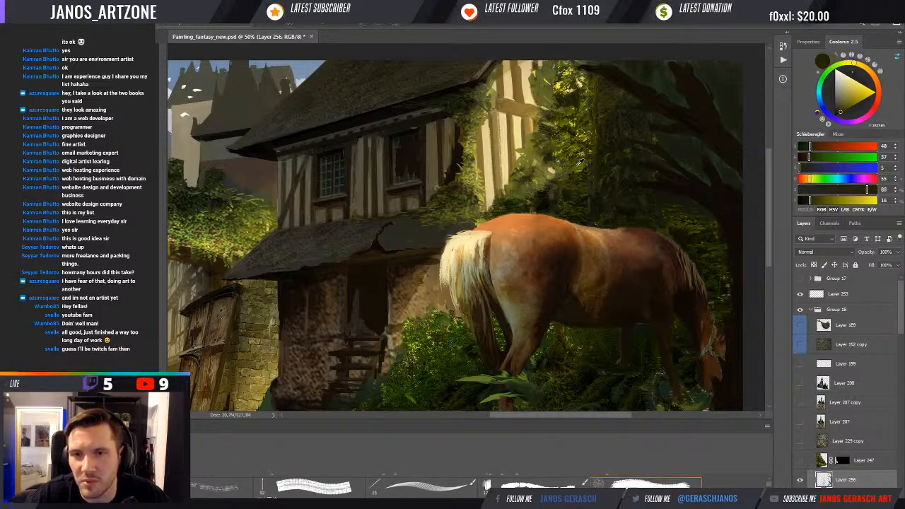
left_click(579, 164, "alt")
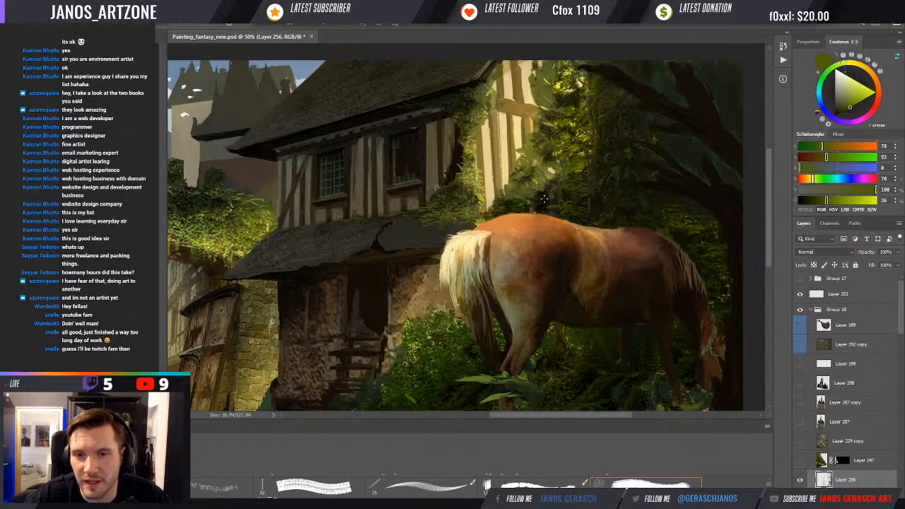
left_click(575, 167, "alt")
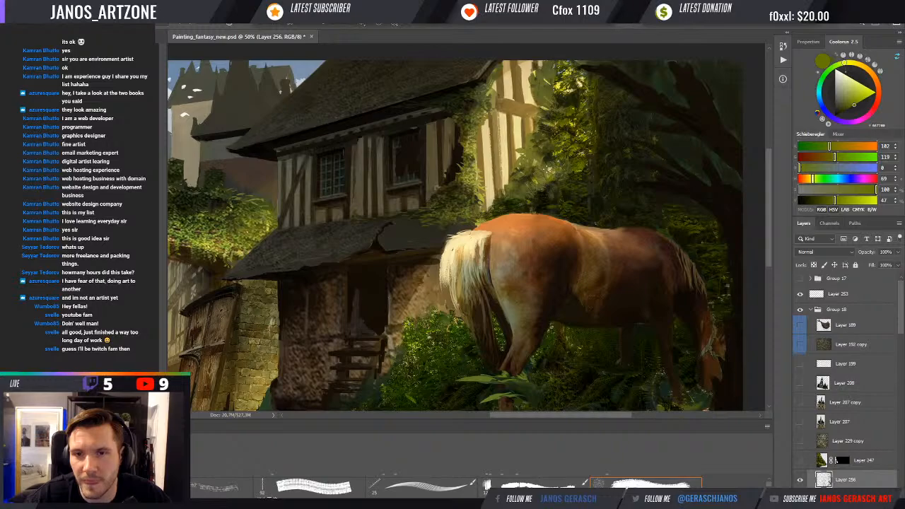
- Extend the house's sunlit plaster wall over the neighbouring foliage and refine its edge with sampled pale yellow, beige and brown tones
left_click(521, 135, "alt")
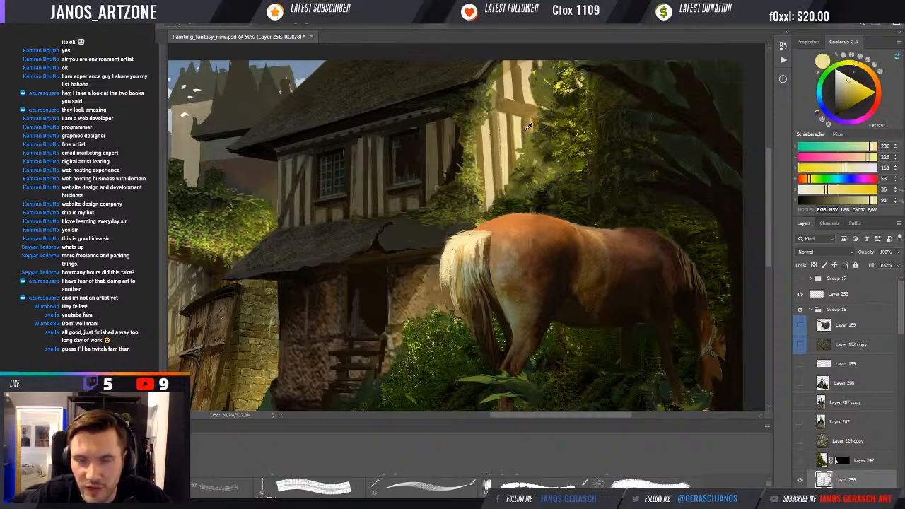
left_click(526, 134, "alt")
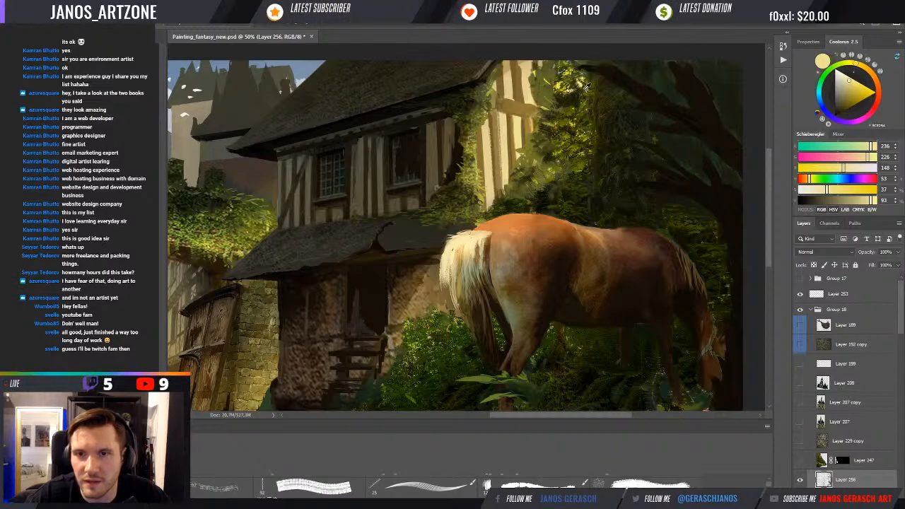
left_click(574, 75, "alt")
left_click(520, 105, "alt")
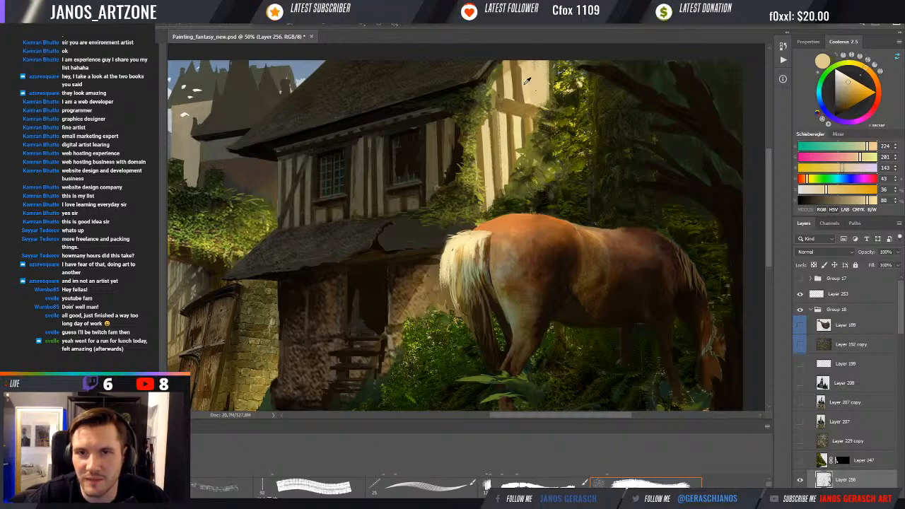
left_click(536, 64, "alt")
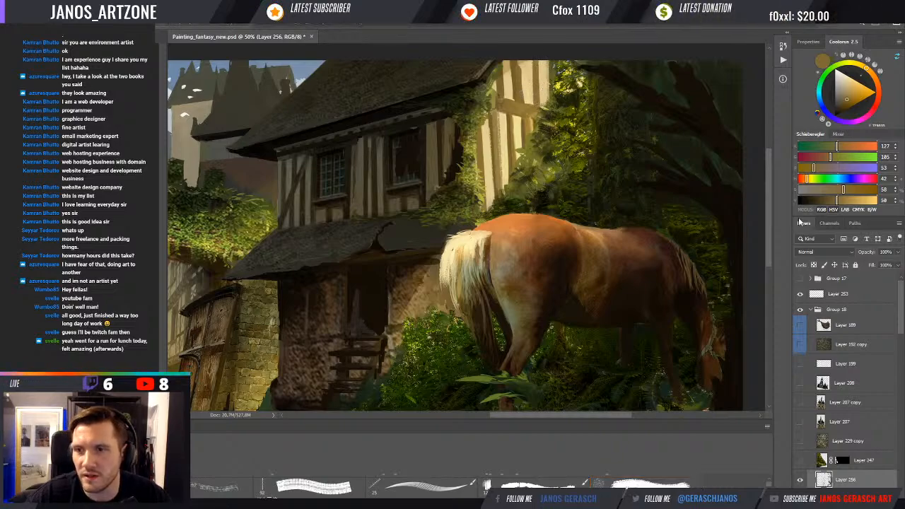
- Refine the sunlit timber-framed wall under the house's gable with darkened brown and sampled pale yellow and brown tones
left_click(815, 201)
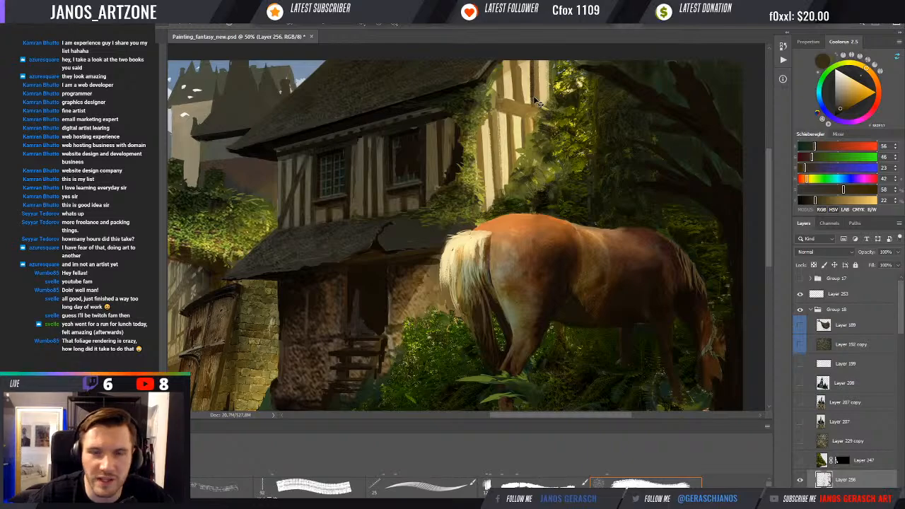
key("ctrl+minus")
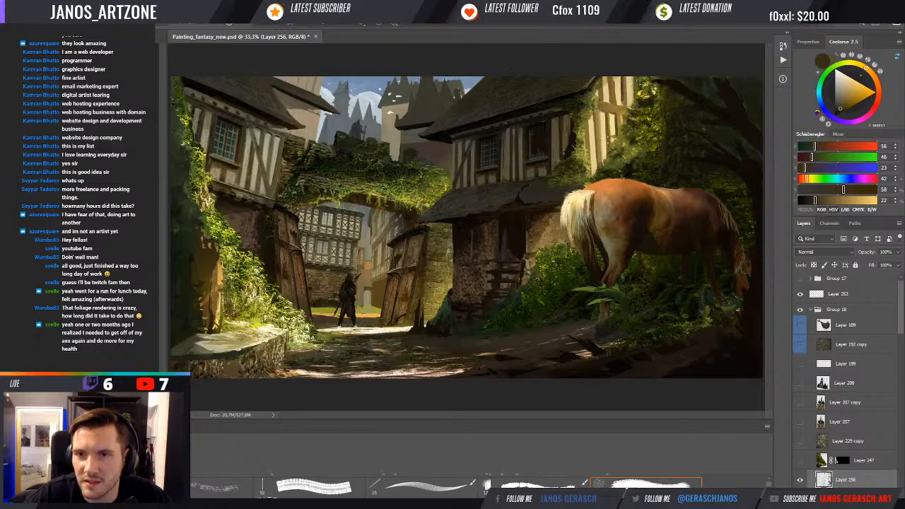
left_click(609, 106, "alt")
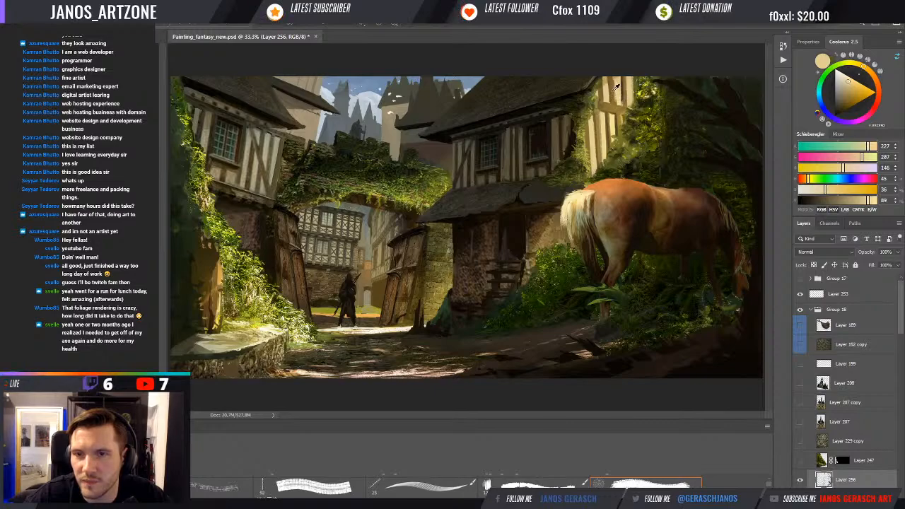
left_click(616, 86, "alt")
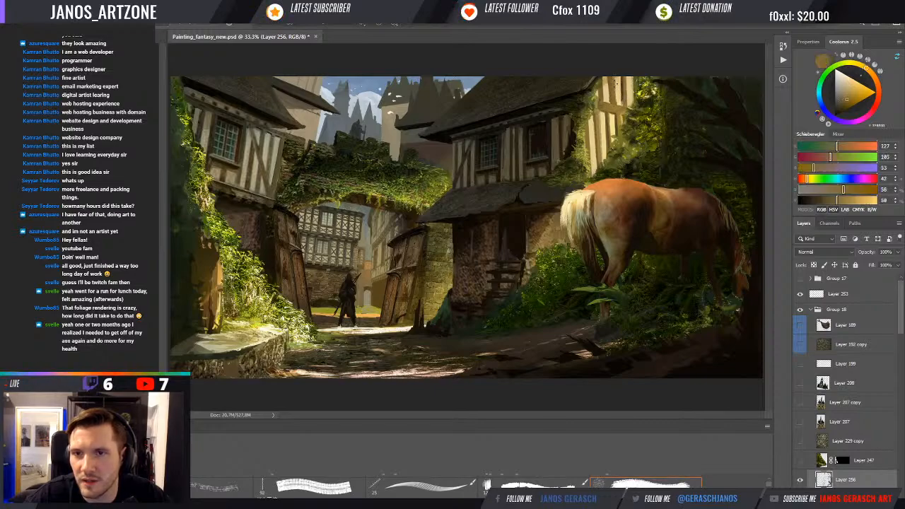
left_click(607, 88, "alt")
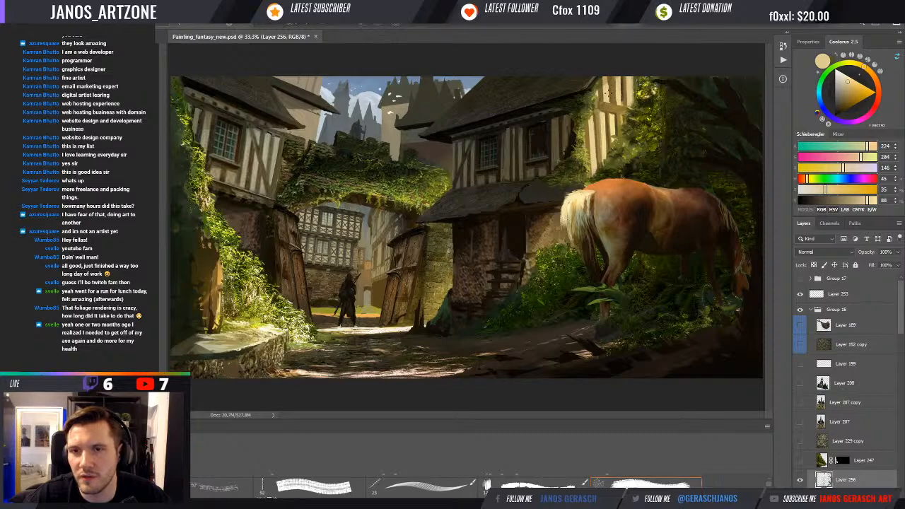
left_click(605, 77, "alt")
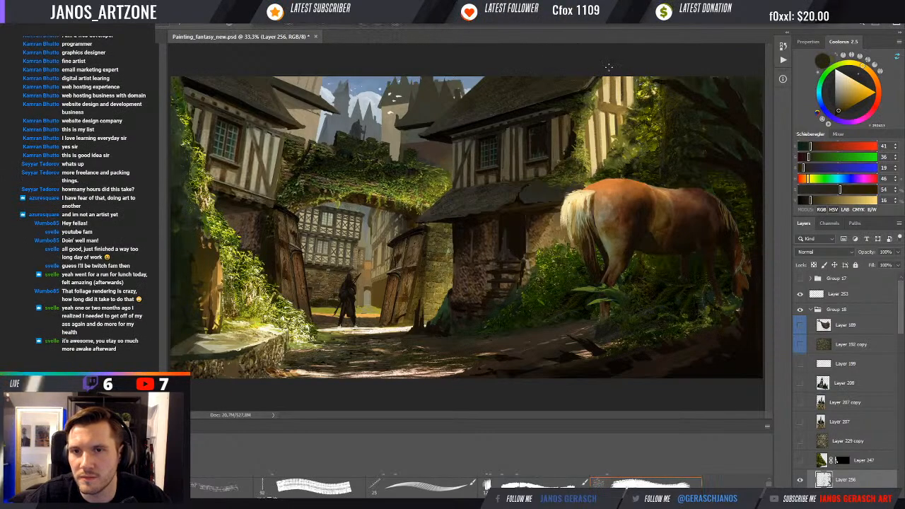
- Blend the foliage between the timbered wall and the horse's rump with dark olive and yellow-green tones sampled there
left_click(628, 164, "alt")
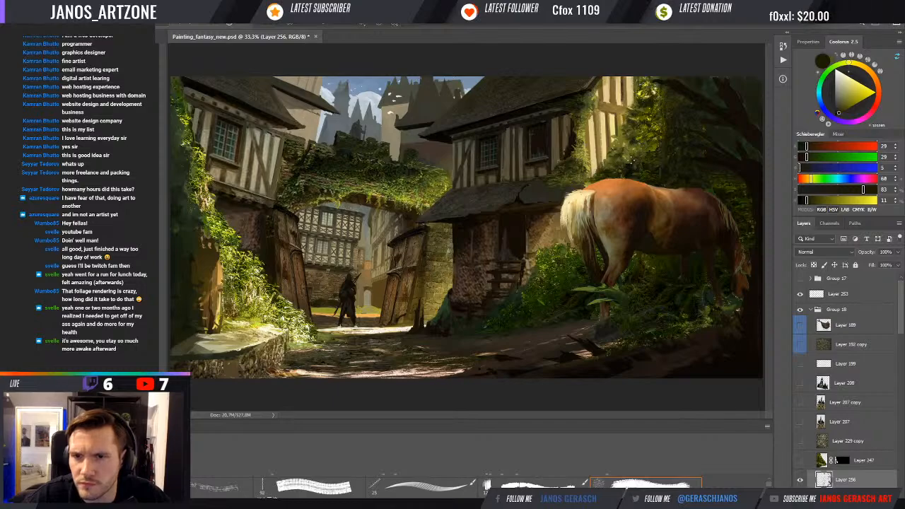
left_click(654, 132, "alt")
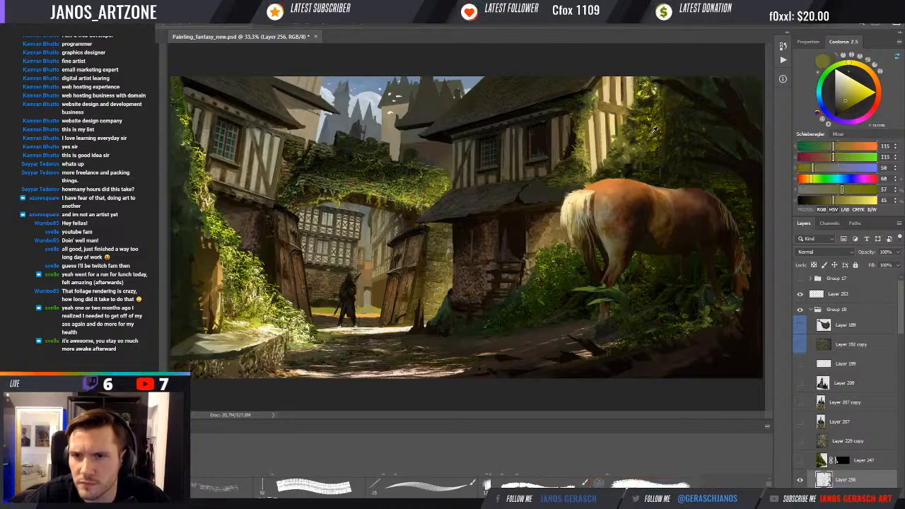
left_click(653, 131, "alt")
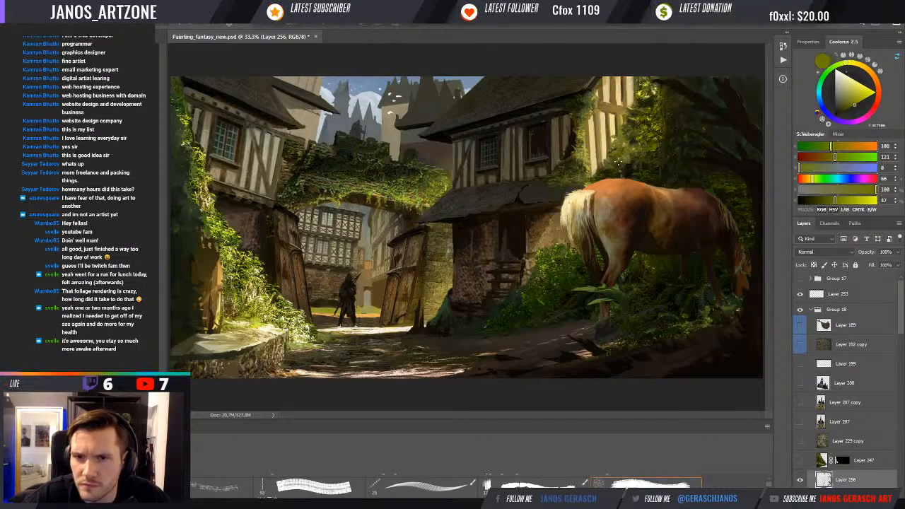
left_click(657, 126, "alt")
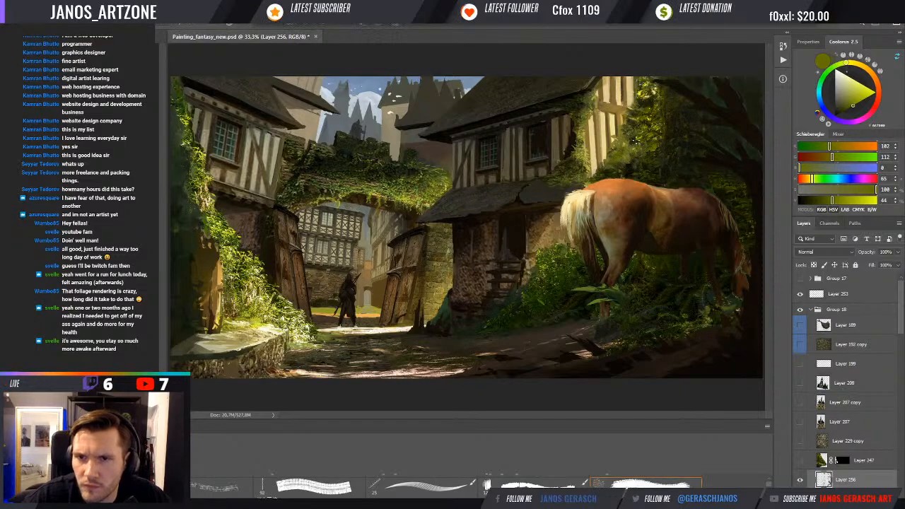
left_click(626, 145, "alt")
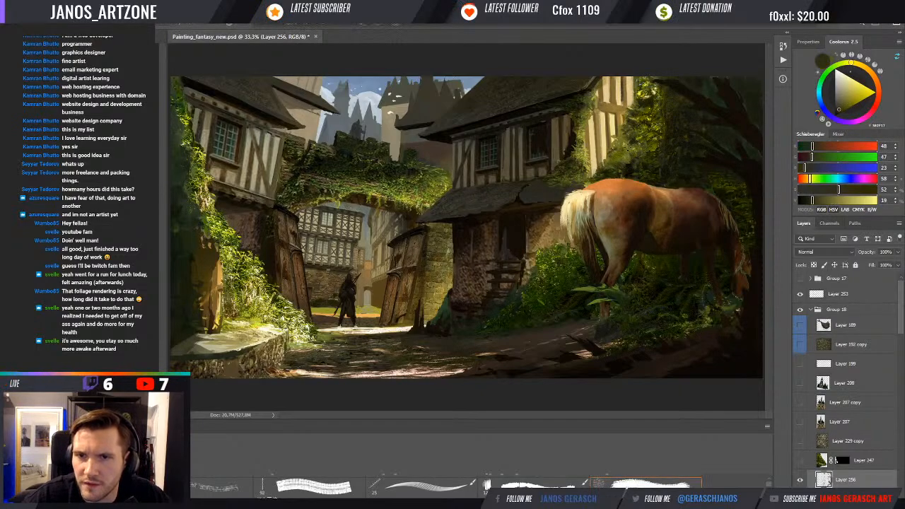
left_click(647, 162, "alt")
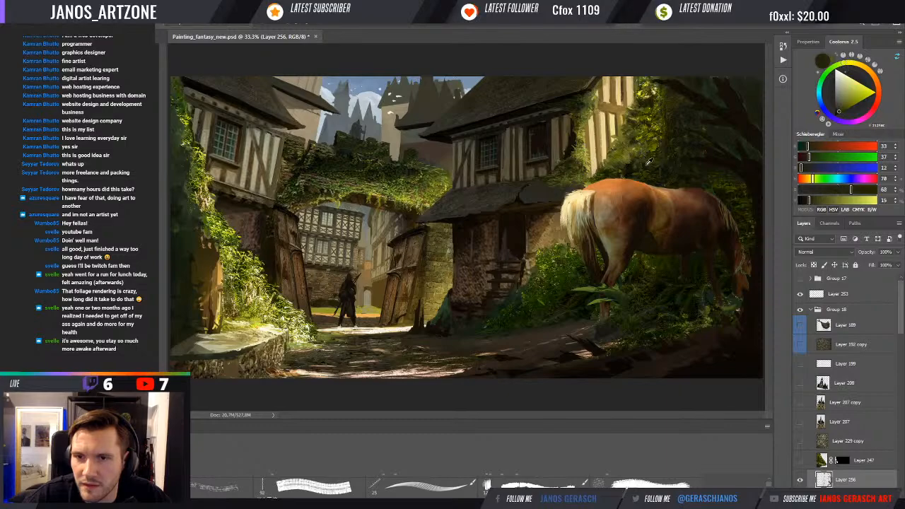
left_click(658, 122, "alt")
left_click(651, 97, "alt")
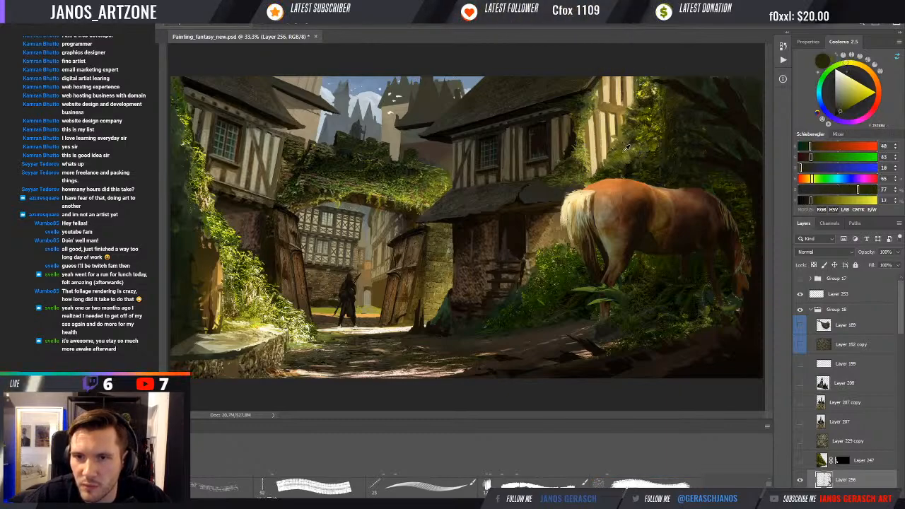
- Touch up the bush between the horse's tail and the house steps with sampled wall beige and dark green tones
left_click(562, 249, "alt")
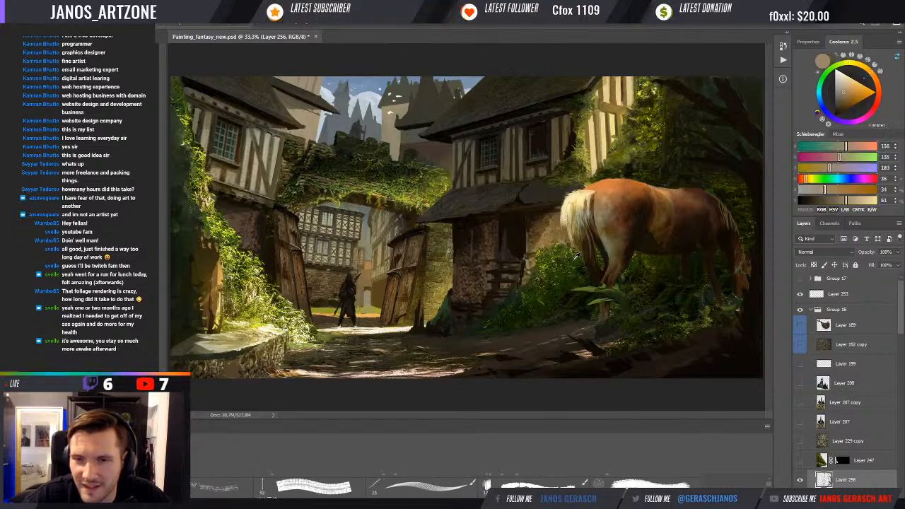
left_click(572, 264, "alt")
left_click(526, 297, "alt")
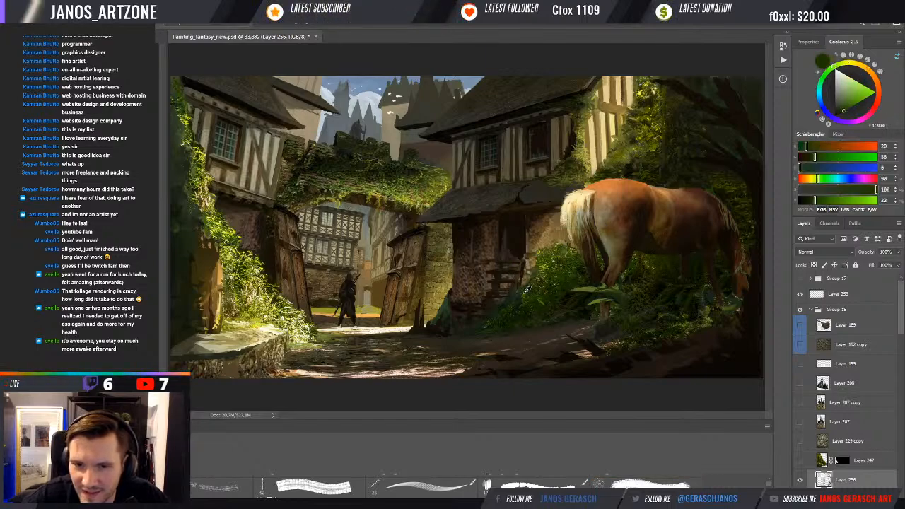
left_click(497, 320, "alt")
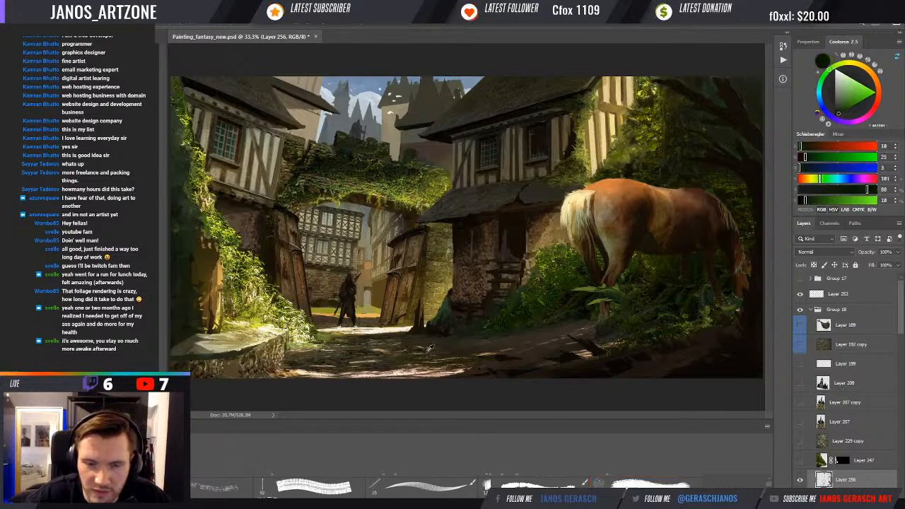
- Soften the path's shadow edge near the tree stump with olive-grey and dark brown tones sampled from the ground
left_click(406, 343, "alt")
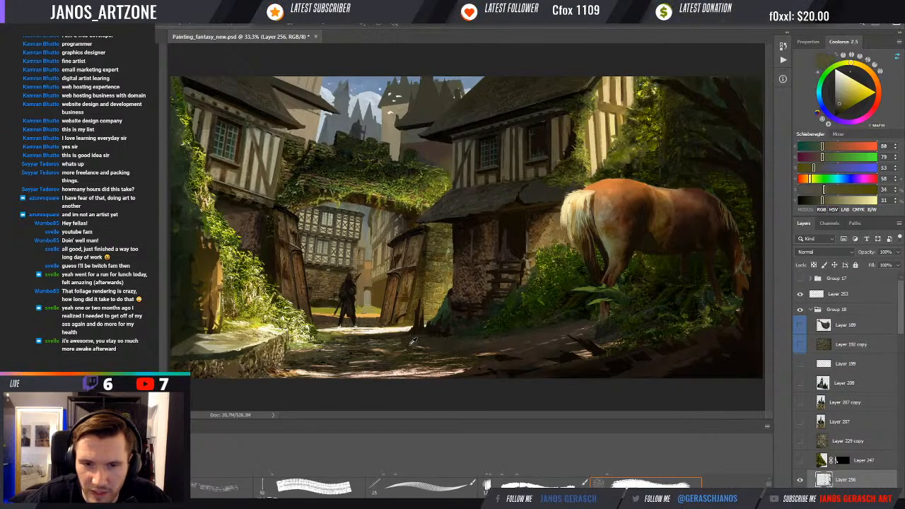
left_click(408, 342, "alt")
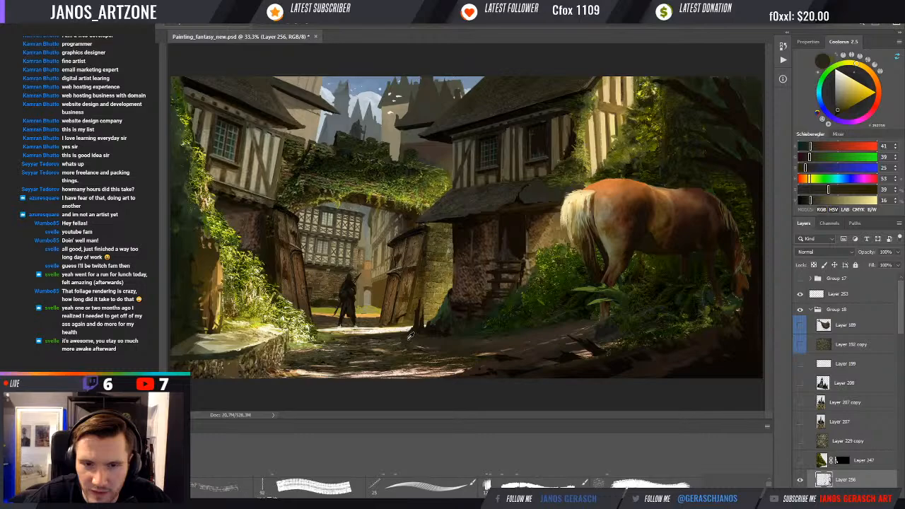
left_click(494, 341, "alt")
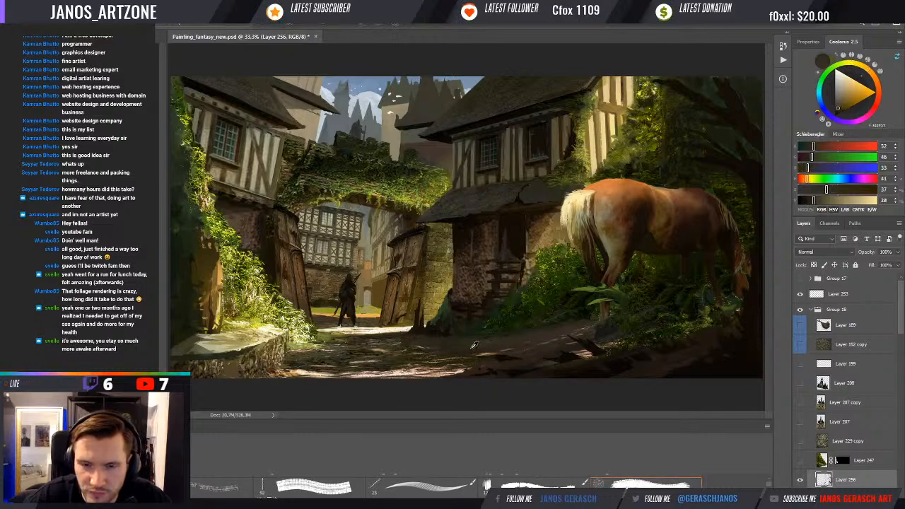
left_click(472, 344, "alt")
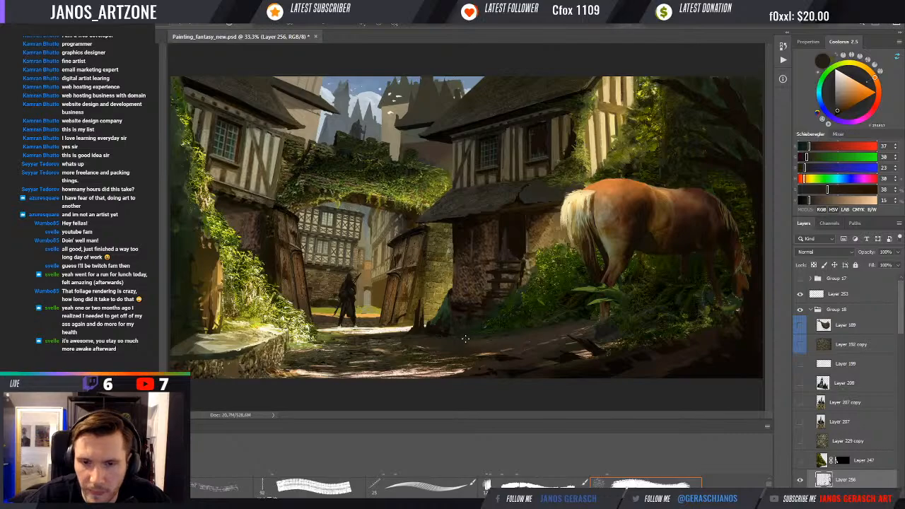
- Deepen the foreground path shadows below the bush with near-black and dark brown tones sampled nearby
left_click(498, 338, "alt")
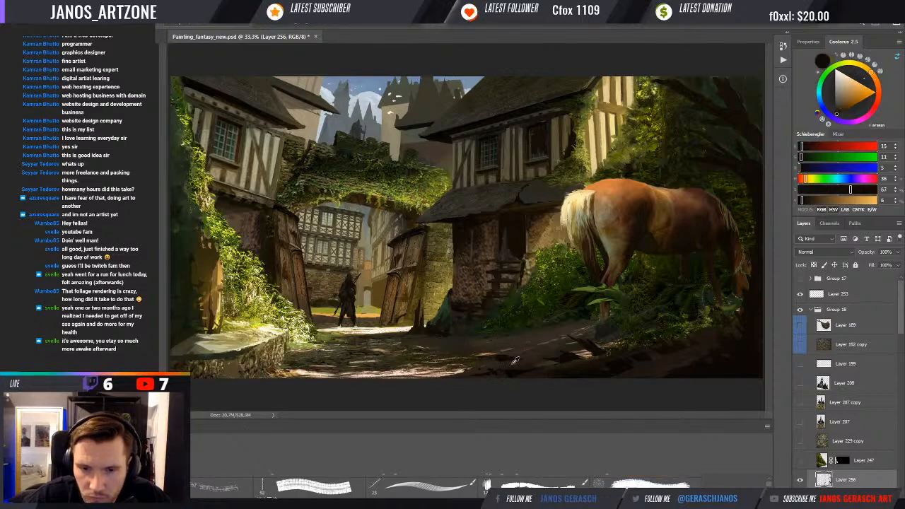
scroll(519, 357, "up", 1)
left_click_drag(520, 358, 525, 319)
left_click(463, 345, "alt")
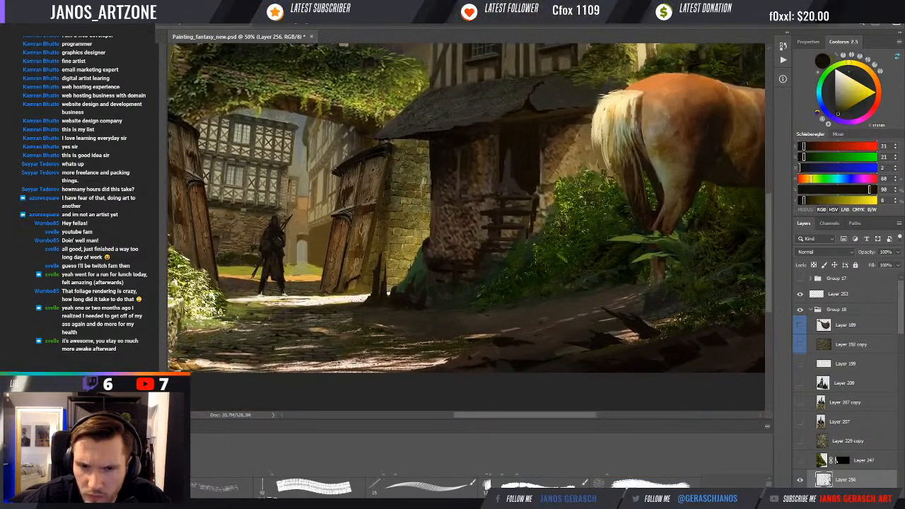
left_click(515, 351, "alt")
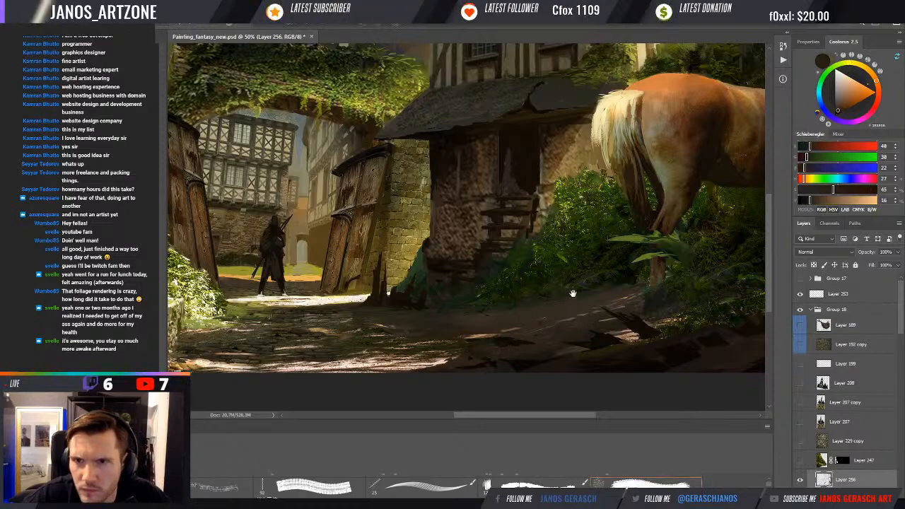
- Sample tan and dark brown from the lower plaster wall and lasso the wall section between the doorway and the horse's tail
left_click_drag(571, 293, 563, 308)
left_click(576, 173, "alt")
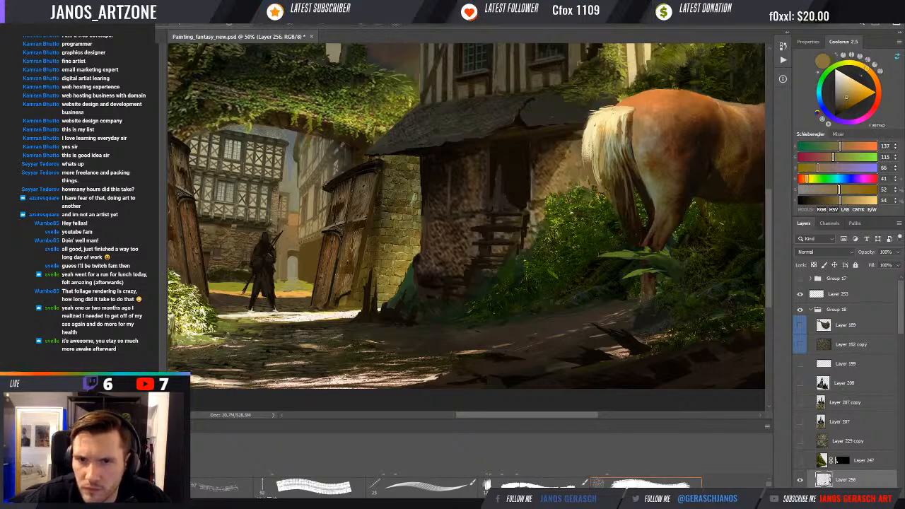
left_click(532, 161, "alt")
left_click(538, 156, "alt")
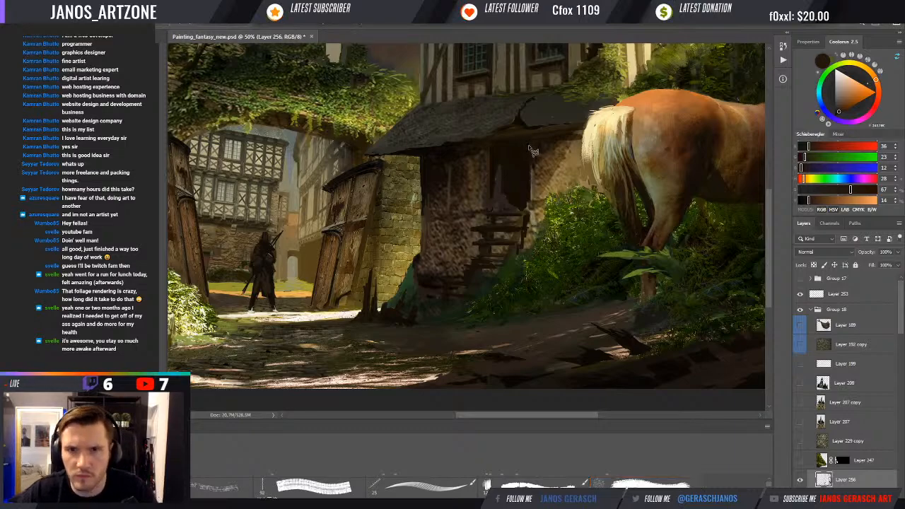
mouse_move(530, 145)
left_mouse_down()
mouse_move(535, 249)
mouse_move(548, 222)
mouse_move(591, 193)
mouse_move(584, 135)
mouse_move(530, 141)
left_mouse_up()
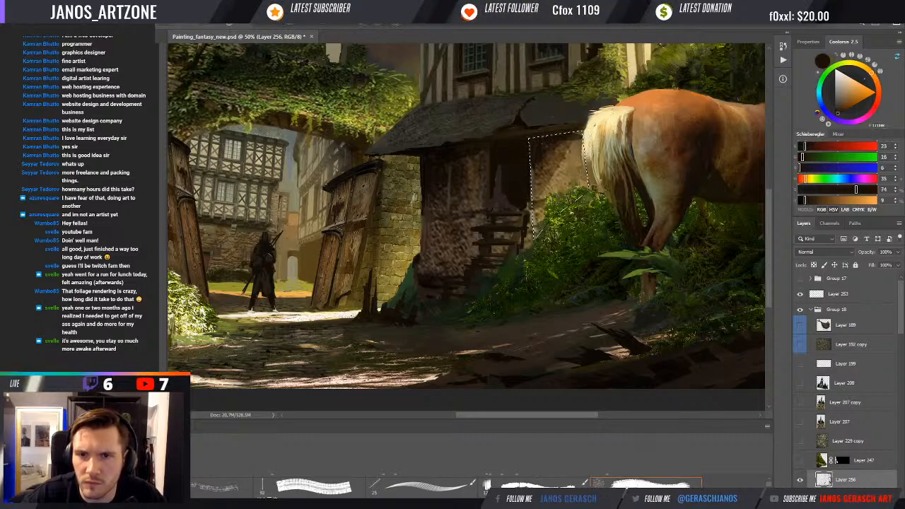
- Shade the selected lower wall section with a textured brush in sampled tan and dark brown tones, and clear the selection
left_click(544, 175, "alt")
left_click(545, 168, "alt")
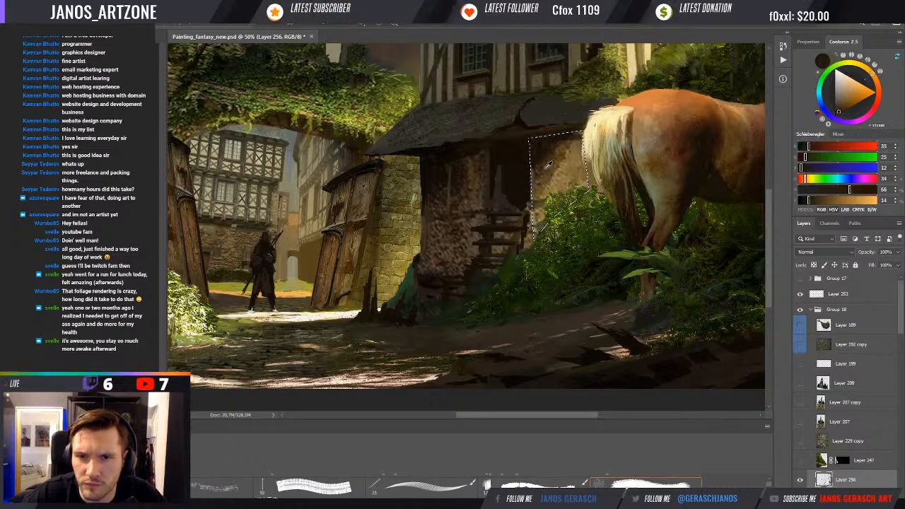
left_click(576, 145, "alt")
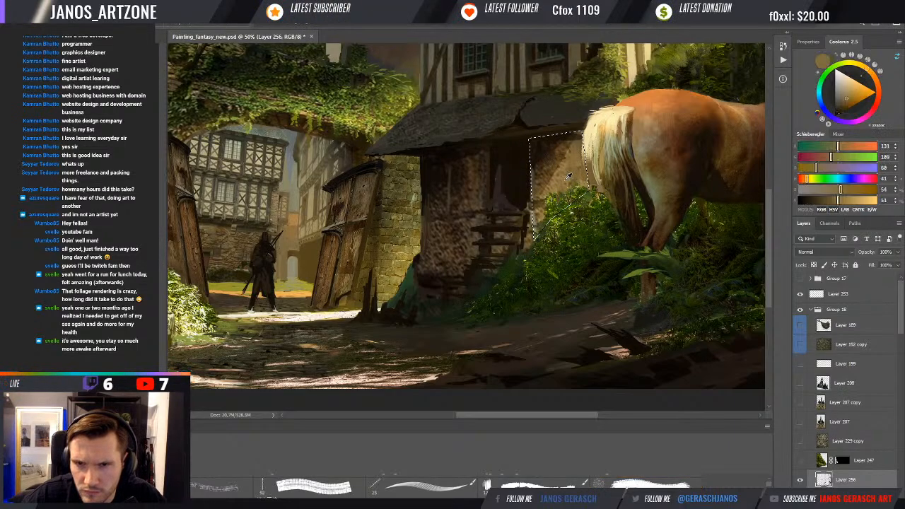
left_click(578, 159, "alt")
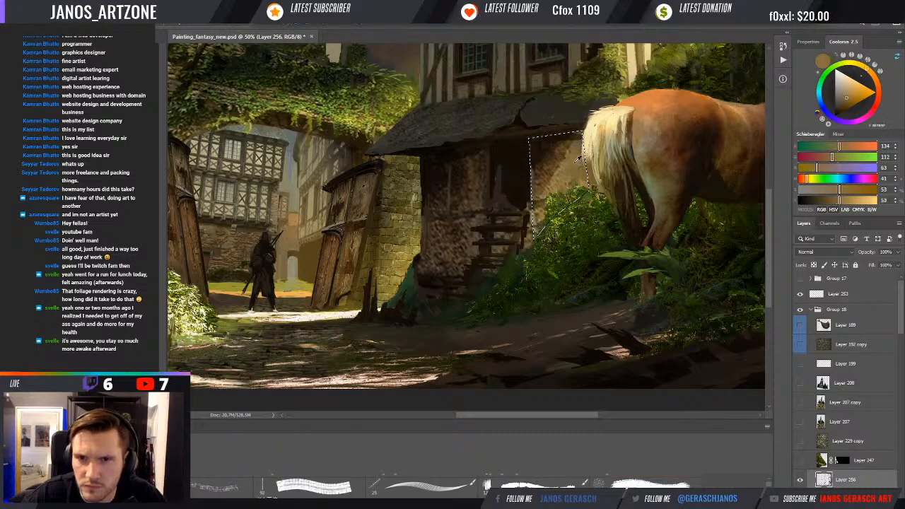
left_click(563, 146, "alt")
left_click(647, 483)
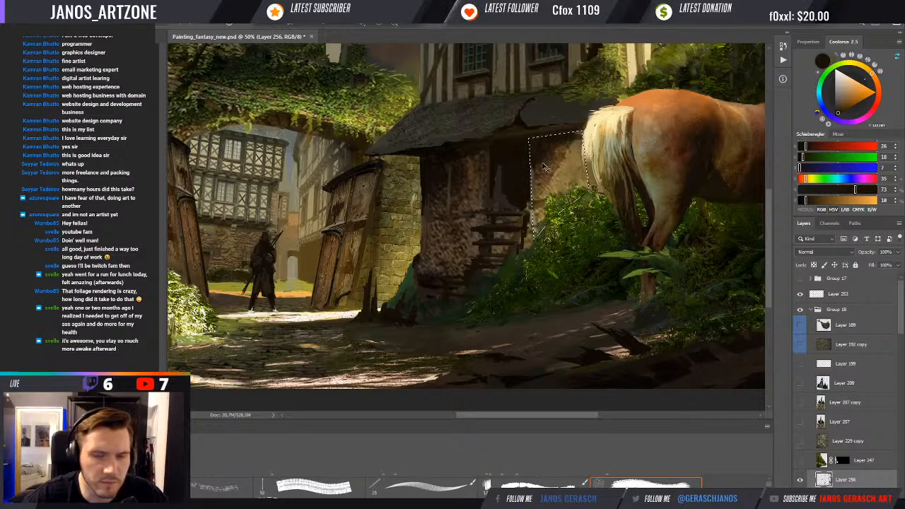
scroll(552, 159, "down", 2)
scroll(551, 159, "down", 1)
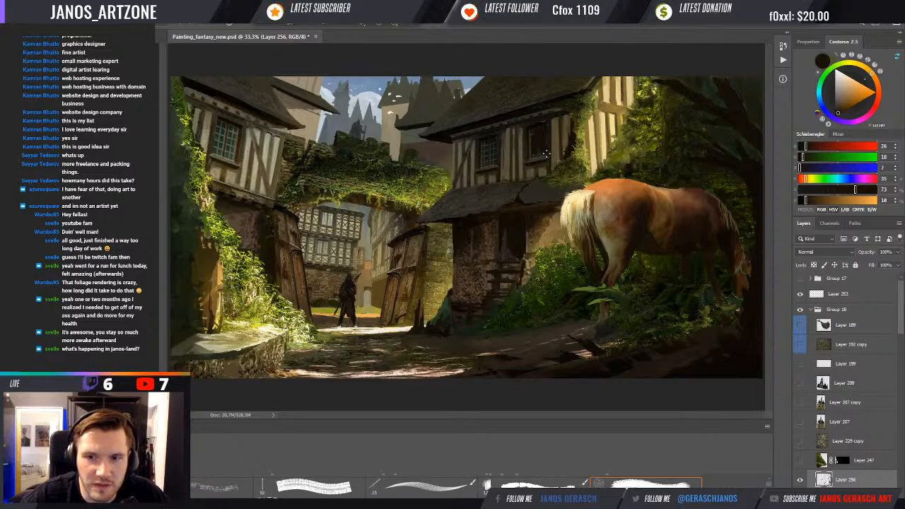
- Toggle the visibility of Group 18, Group 16 and Group 14 to compare the current painting with its earlier versions, and restore them
left_click(815, 297)
left_click(811, 309)
left_click(800, 311)
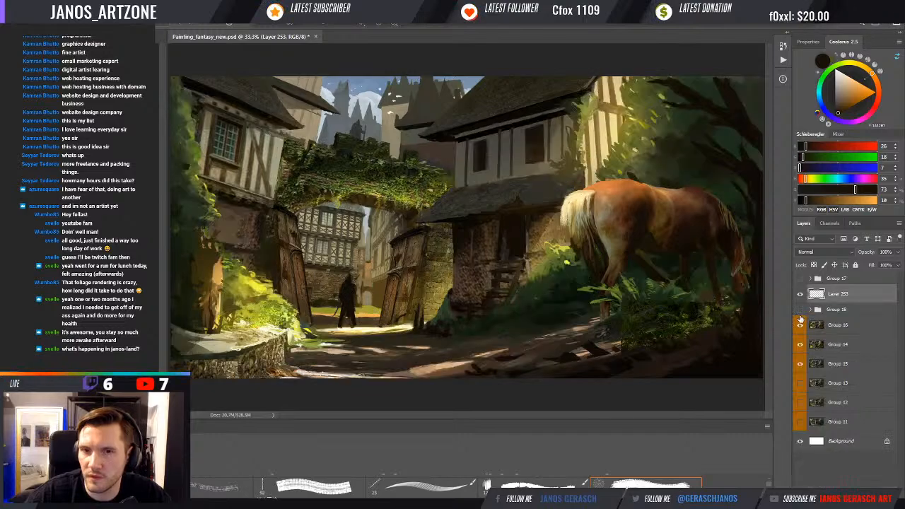
left_click(800, 325)
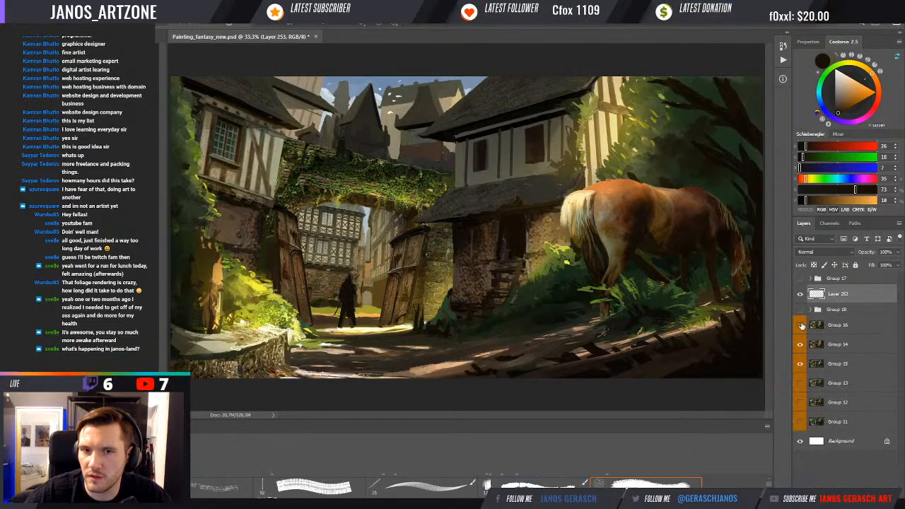
left_click(800, 344)
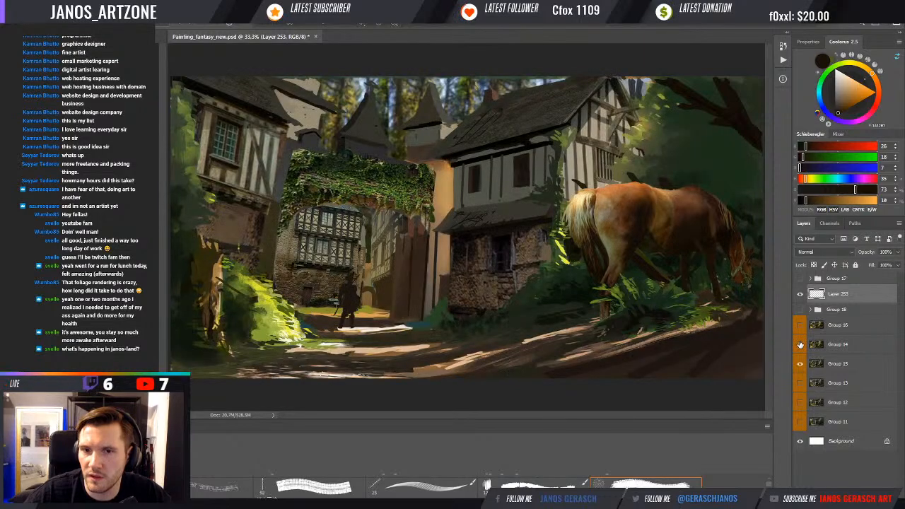
left_click(801, 343)
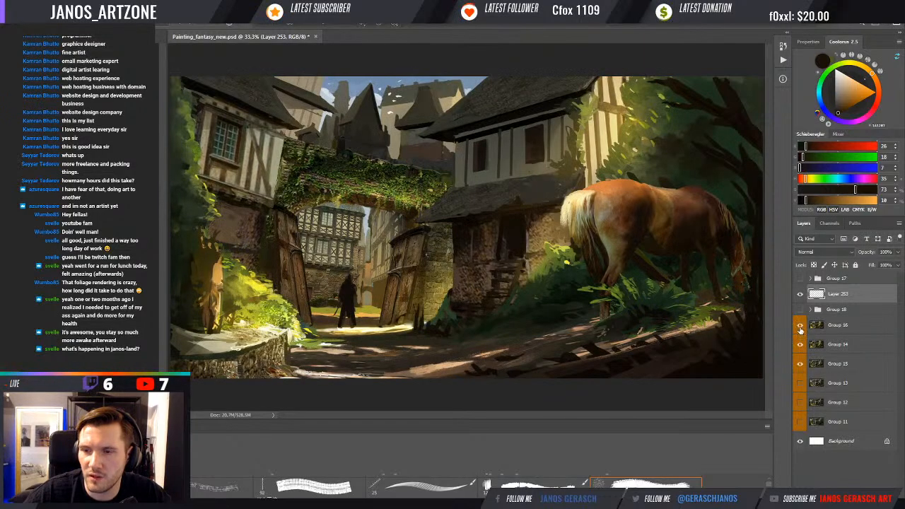
left_click(800, 311)
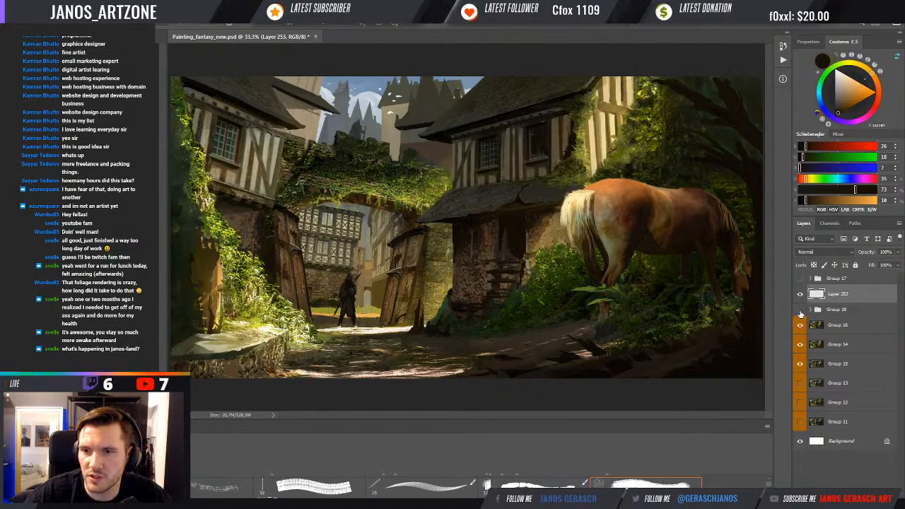
left_click(801, 313)
left_click(800, 313)
left_click(800, 313)
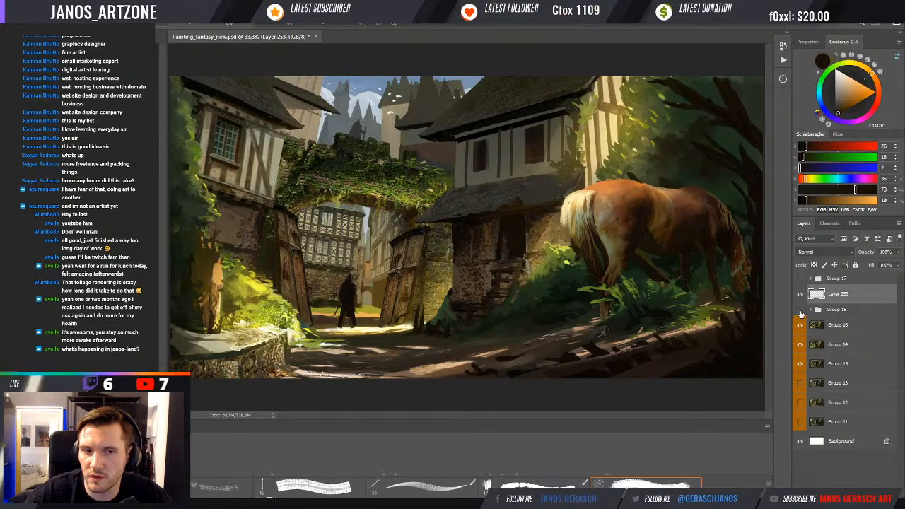
left_click(800, 313)
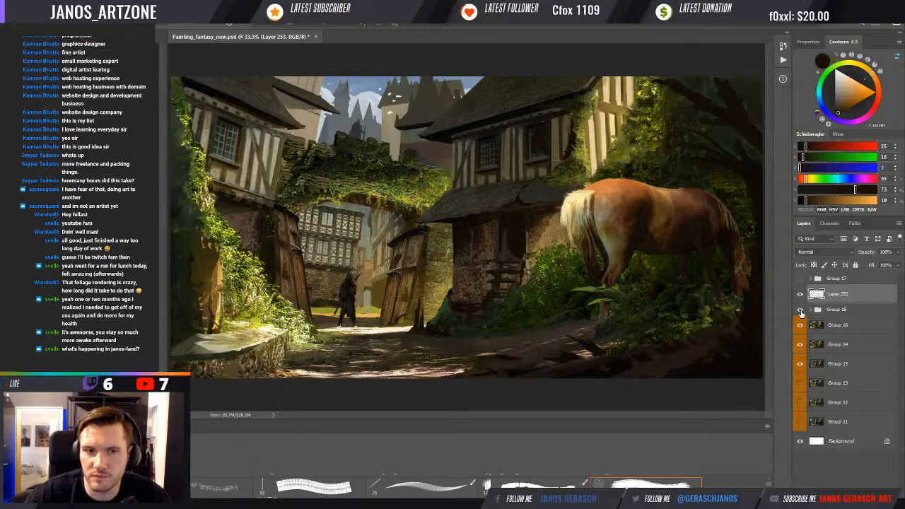
- Reselect Layer 256 in Group 18 and retouch the plaster wall, roof edge and doorway with sampled brown and near-black tones
left_click(810, 311)
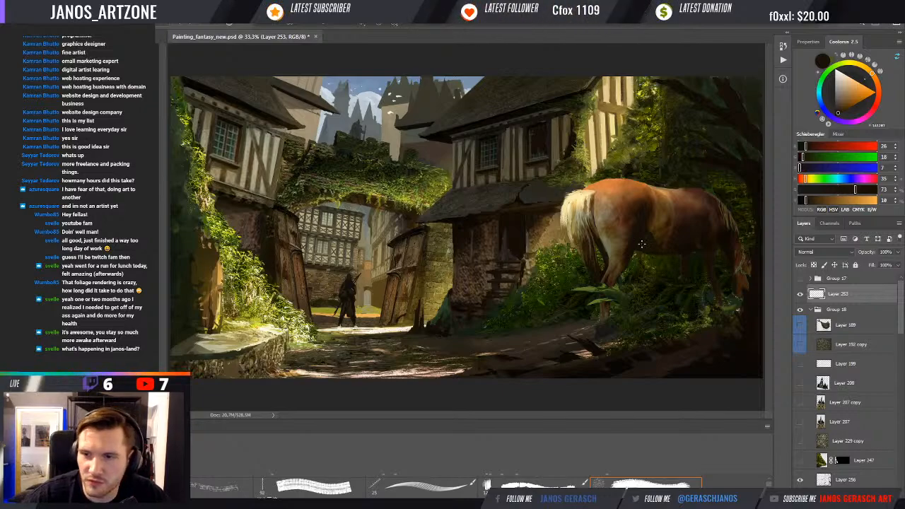
left_click(845, 479)
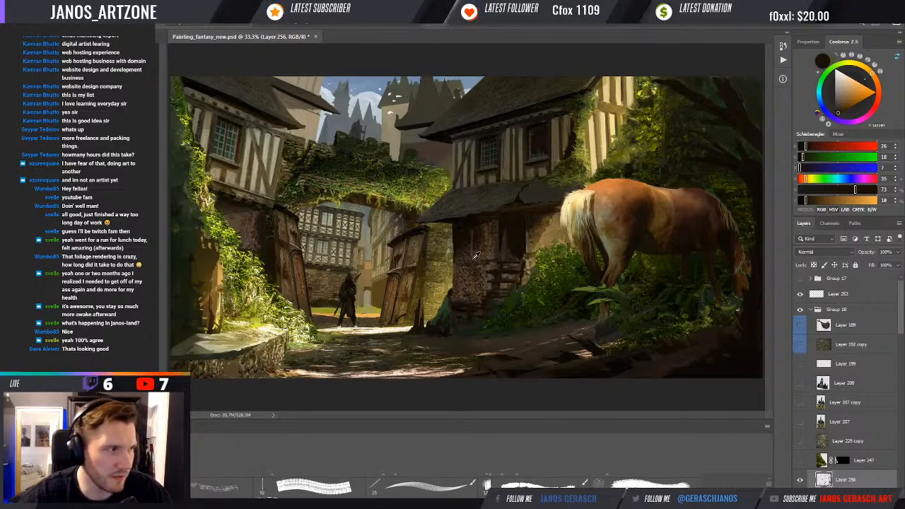
left_click(535, 229, "alt")
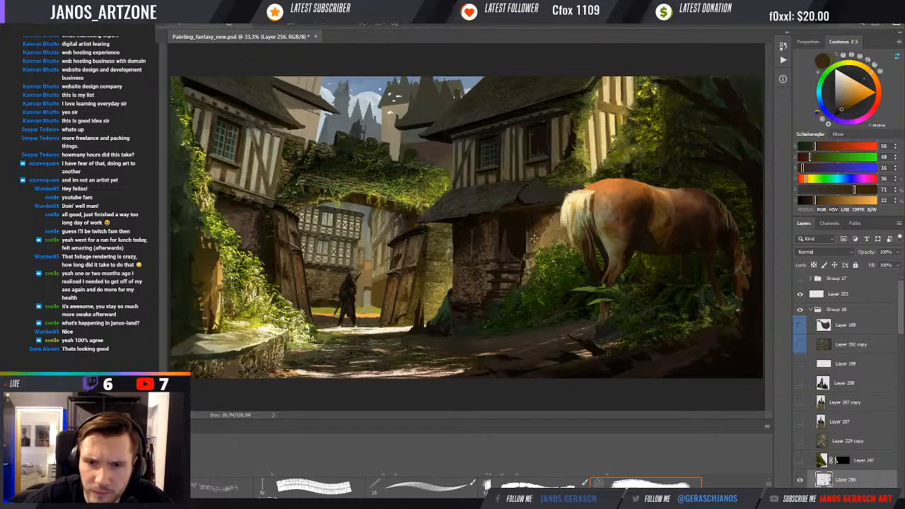
left_click(541, 231, "alt")
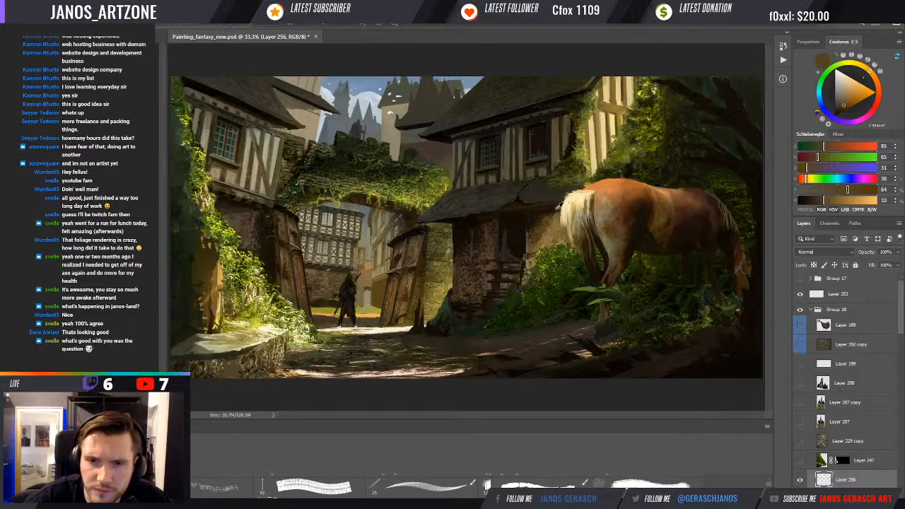
left_click(490, 212, "alt")
left_click(497, 210, "alt")
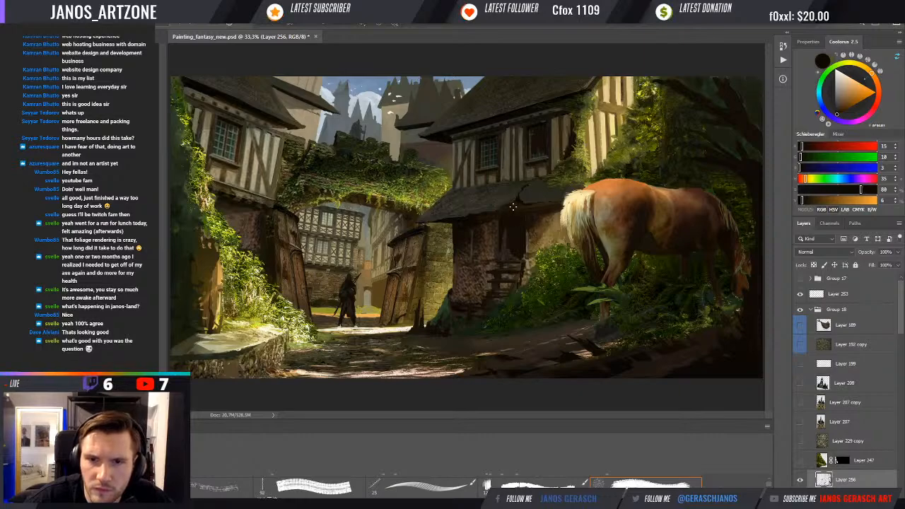
left_click(515, 237, "alt")
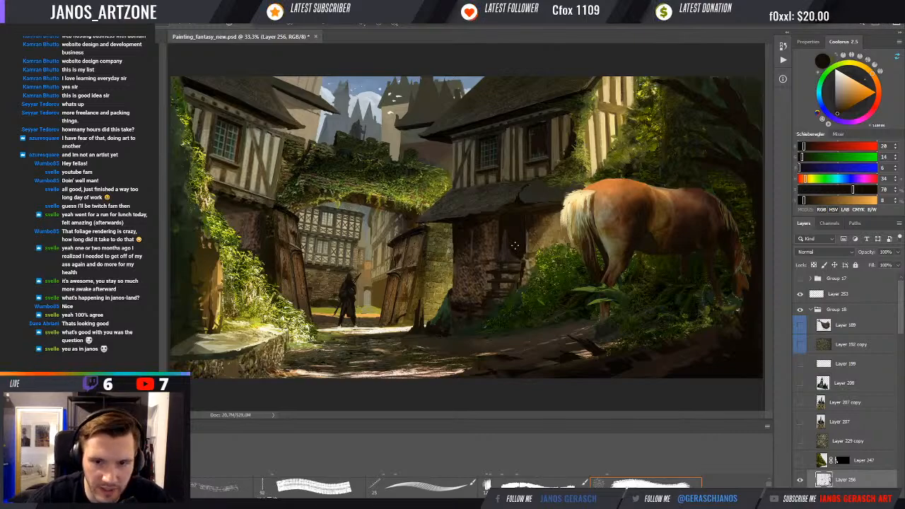
- Refine the bush beside the house steps with dark green and olive-green tones sampled from the surrounding foliage
left_click(445, 305, "alt")
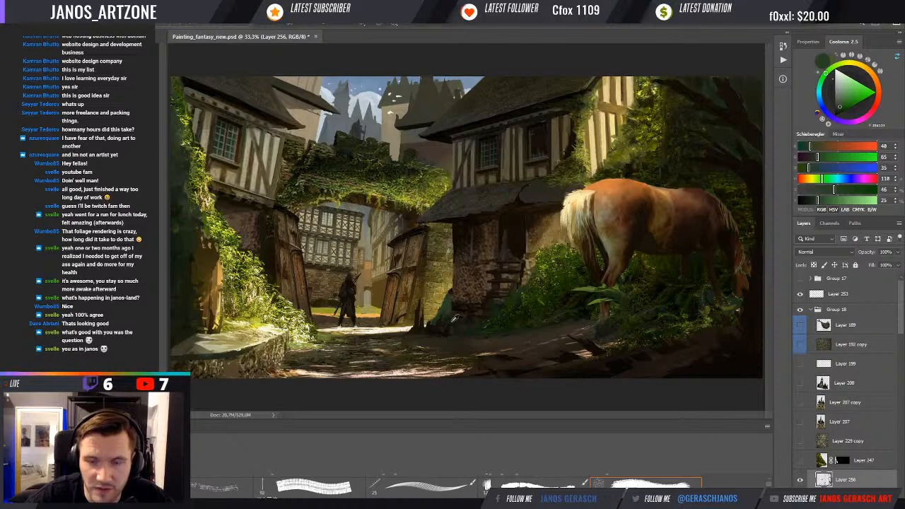
left_click(523, 305, "alt")
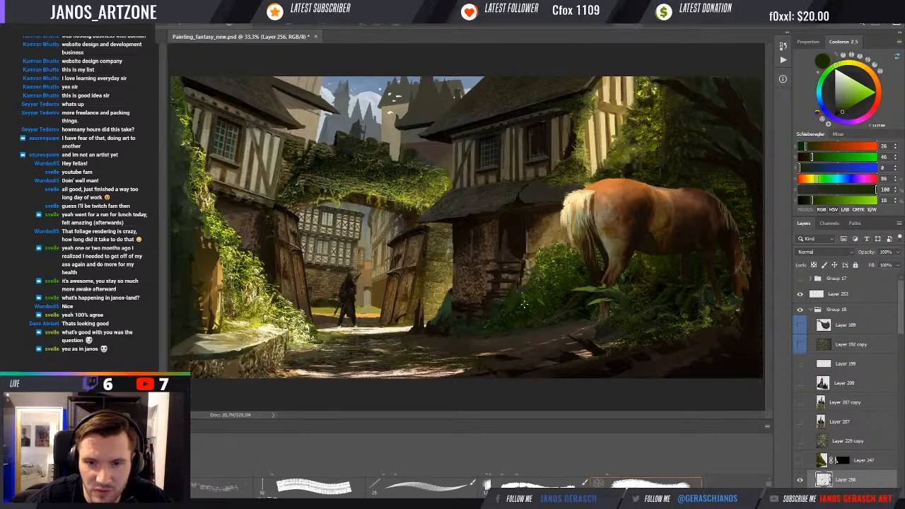
left_click(543, 300, "alt")
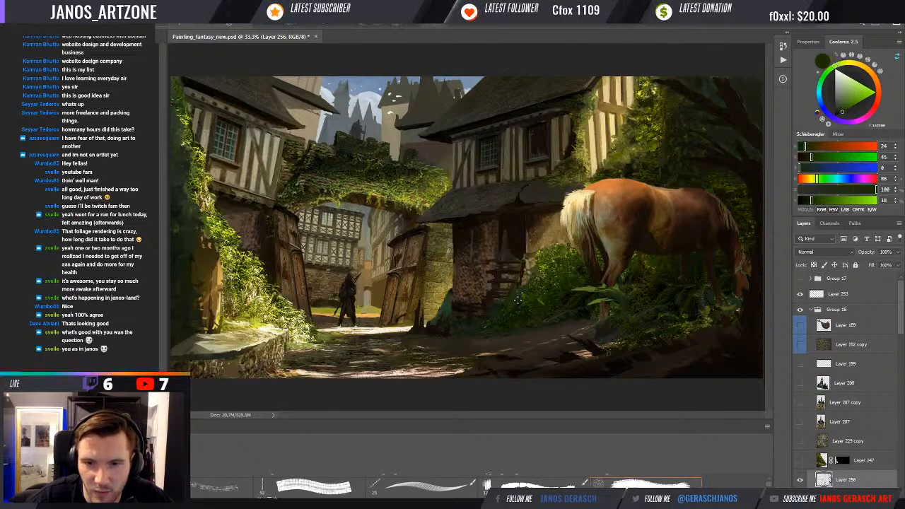
left_click(543, 298, "alt")
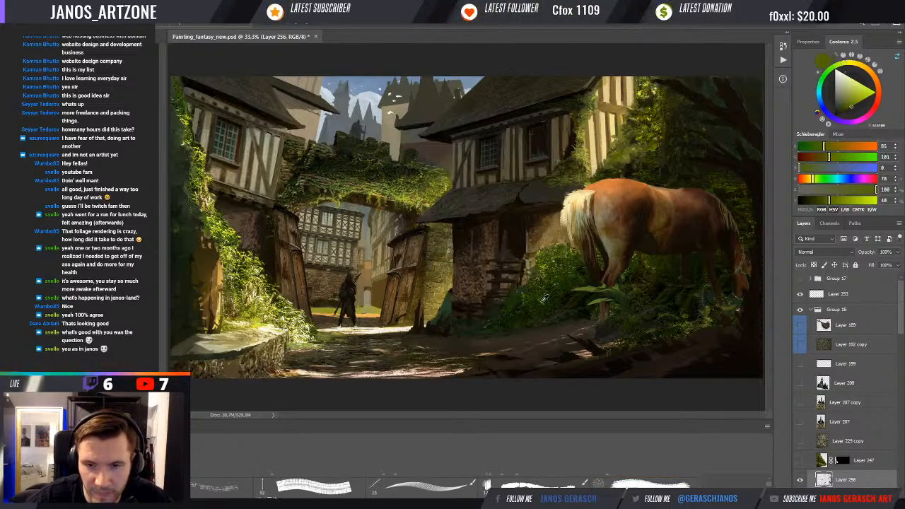
left_click(543, 299, "alt")
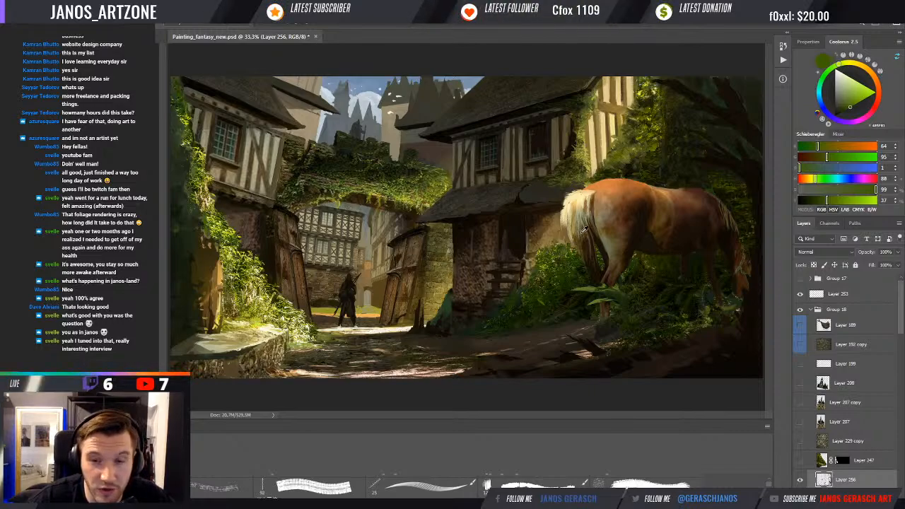
- Paint around the broad leaves at the horse's hind legs with dark green and near-black tones sampled from the nearby foliage
left_click(552, 318, "ctrl")
left_click(552, 318, "ctrl")
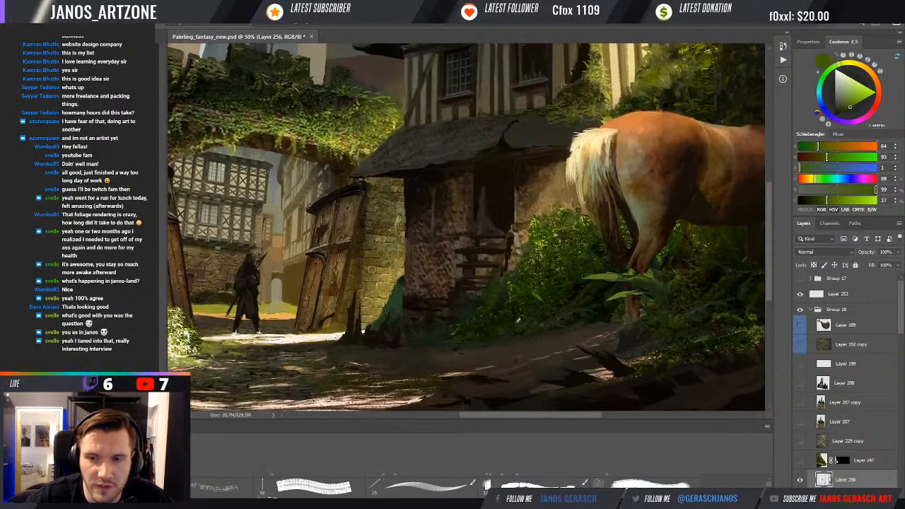
left_click(639, 281, "alt")
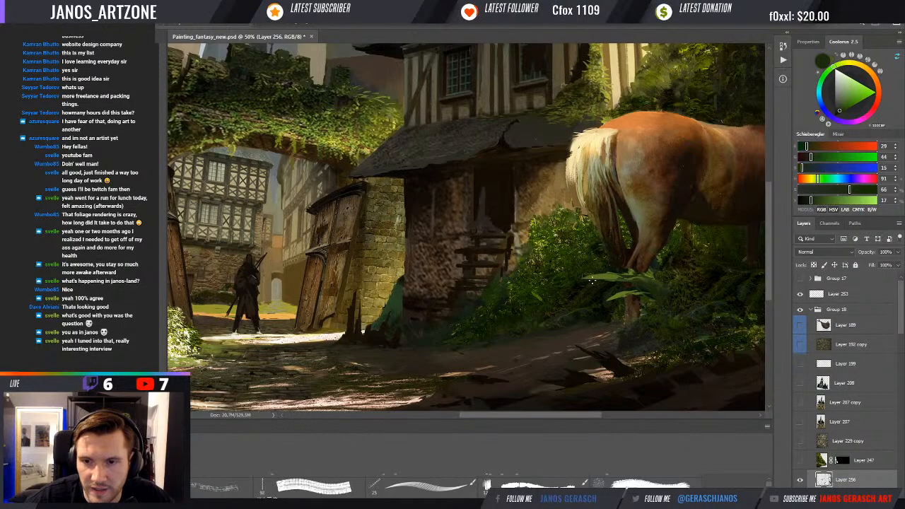
left_click(610, 283, "alt")
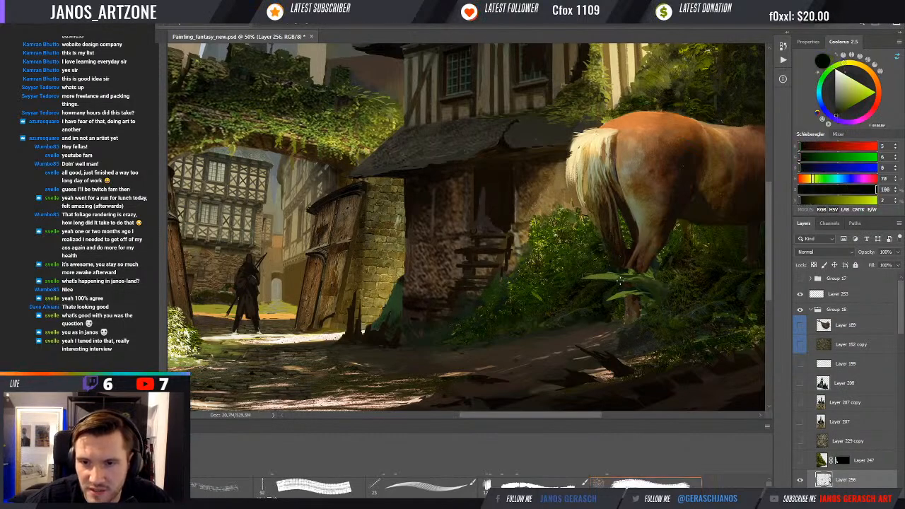
left_click(625, 282, "alt")
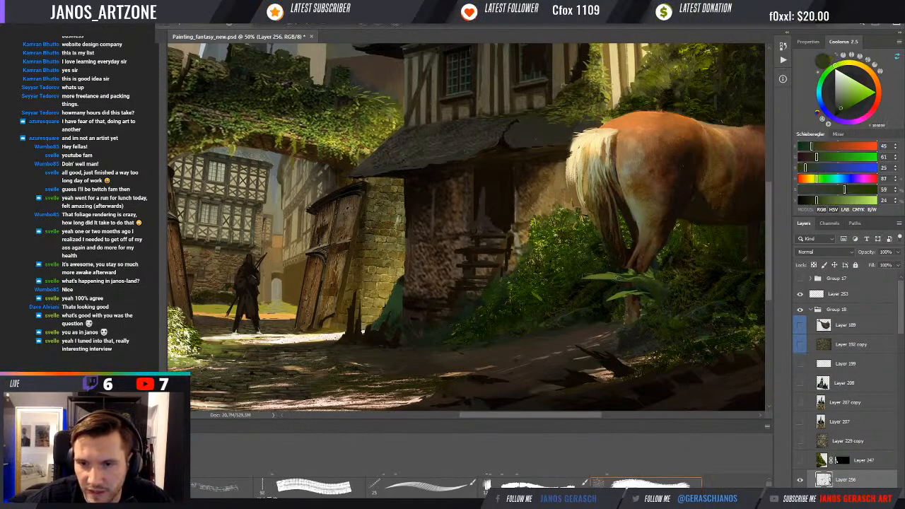
left_click(636, 282, "alt")
left_click(654, 294, "alt")
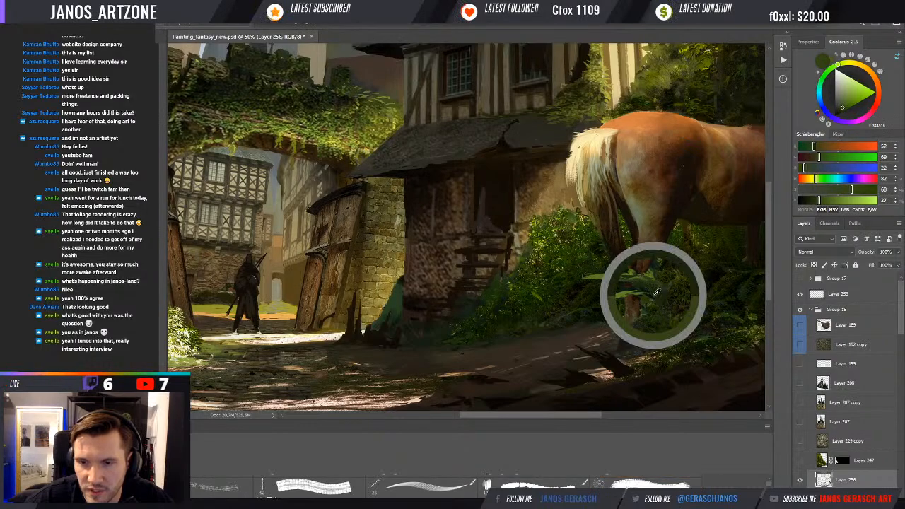
key("b")
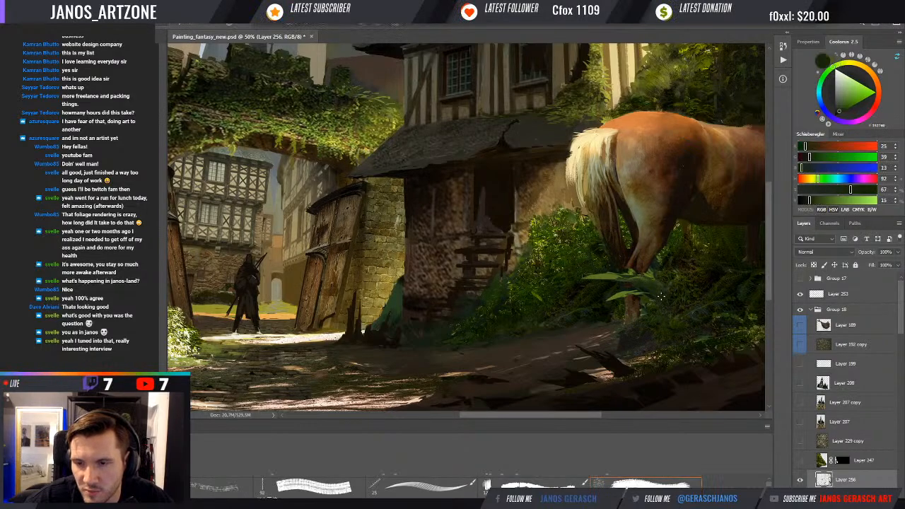
- Touch up the ground around the horse's hind hoof and the dark root with sampled olive-grey and tan tones
left_click(626, 342, "alt")
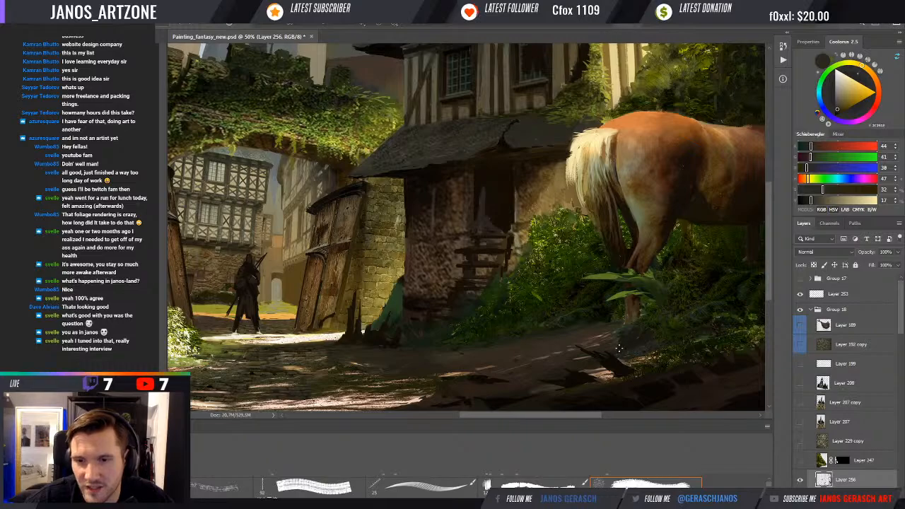
left_click(615, 347, "alt")
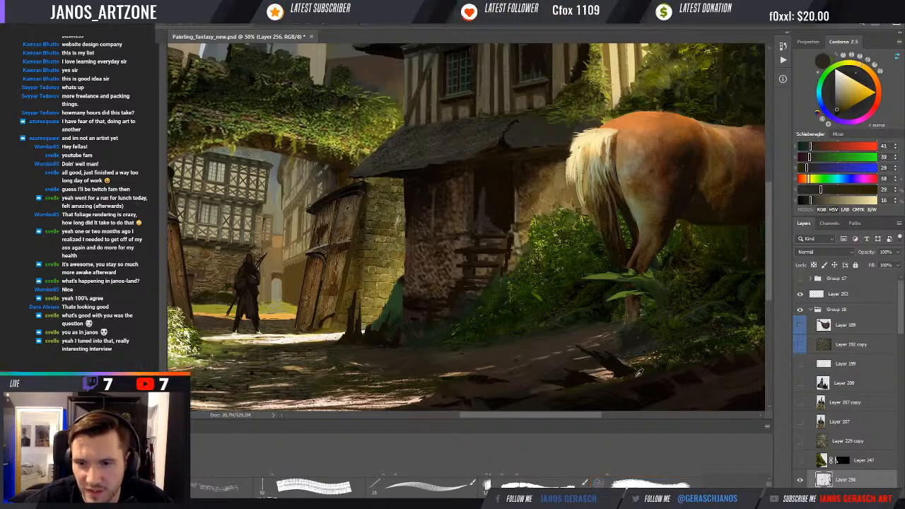
left_click(602, 364, "alt")
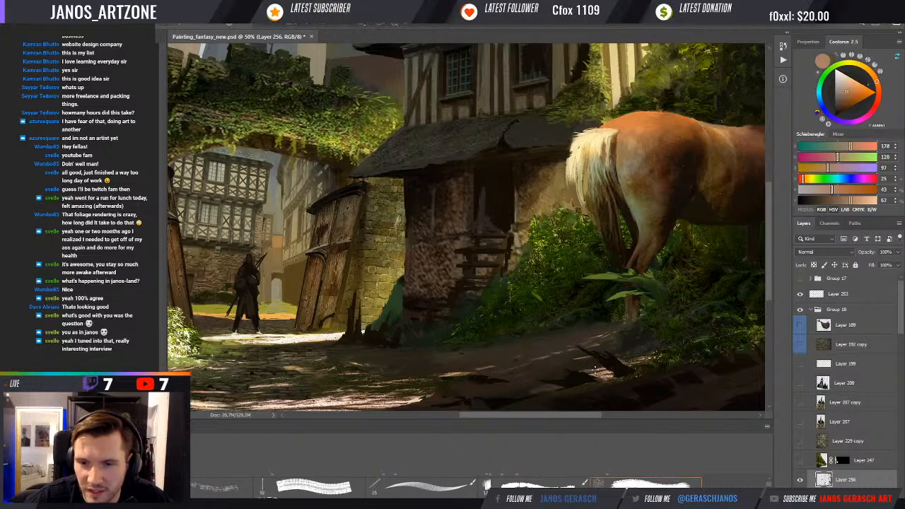
- Blend the undergrowth into the dark bank below the horse's front legs using sampled dark brown and deep green tones
left_click_drag(663, 352, 595, 349)
left_click(694, 345, "alt")
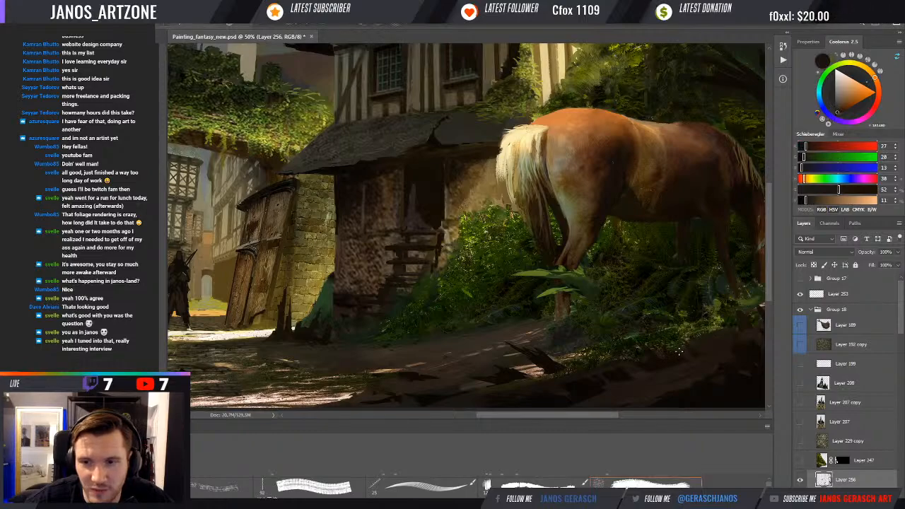
left_click(708, 331, "alt")
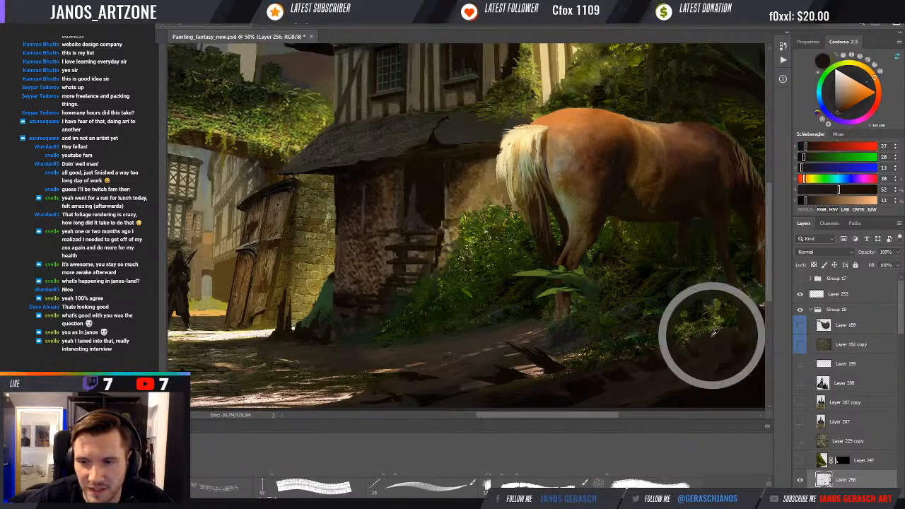
left_click_drag(729, 336, 712, 330)
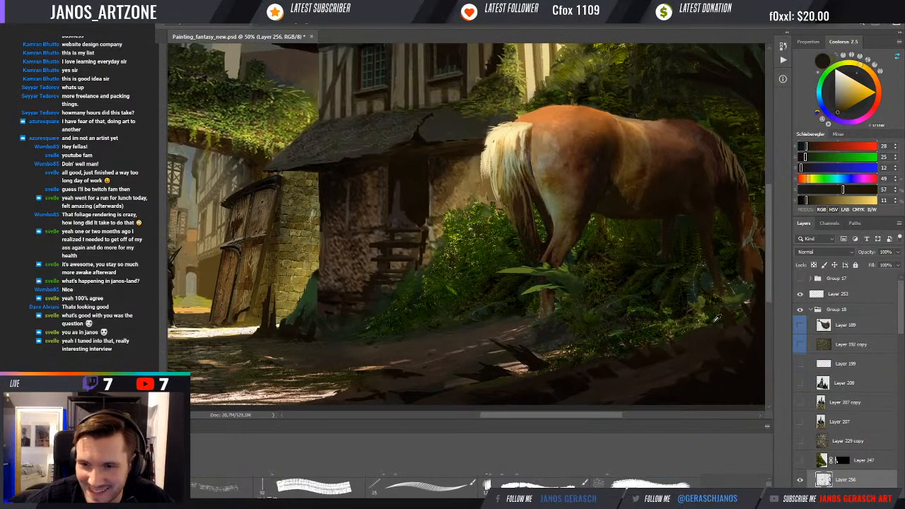
left_click(712, 324, "alt")
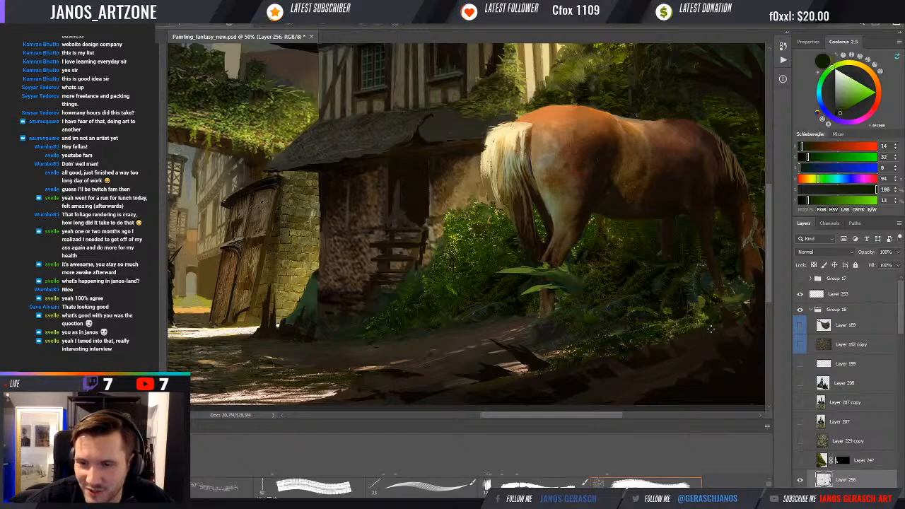
left_click(713, 332, "alt")
left_click_drag(743, 328, 736, 327)
left_click(730, 329, "alt")
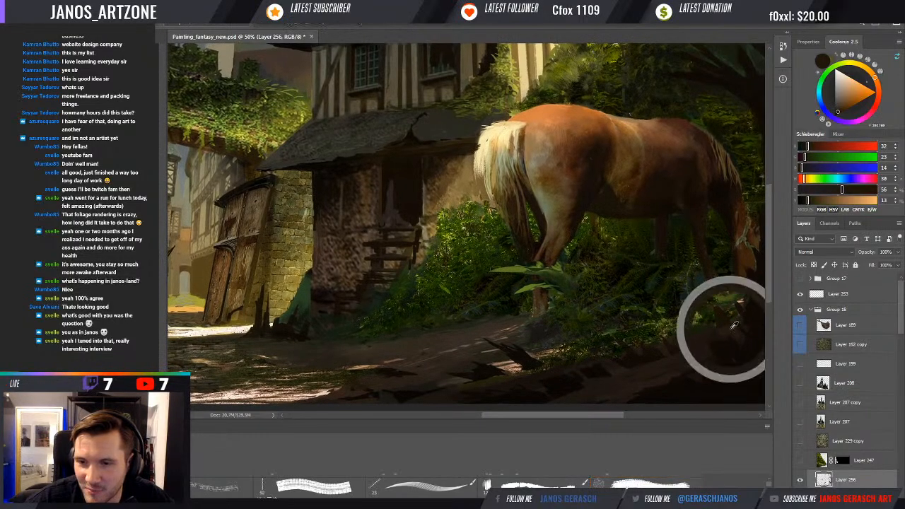
key("b")
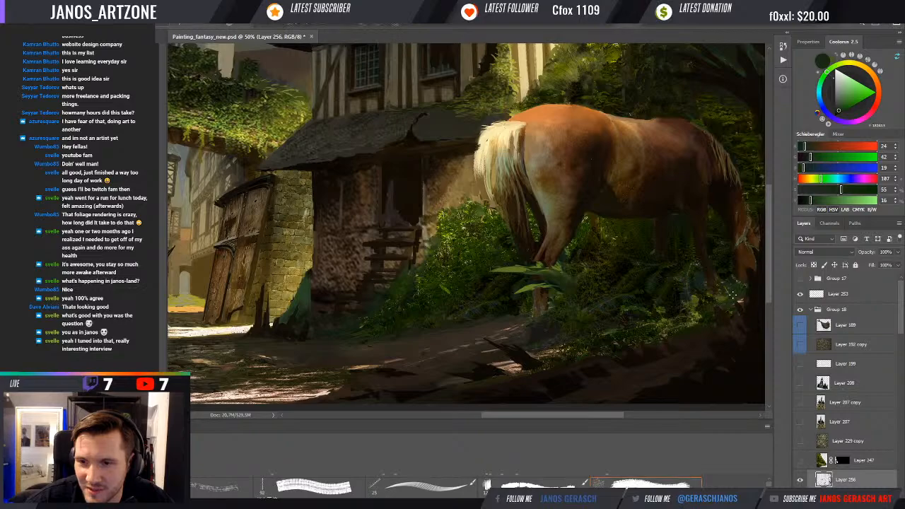
- Touch up the foliage at the horse's front hooves and under its belly with dark green and olive-brown tones
left_click_drag(715, 304, 715, 307)
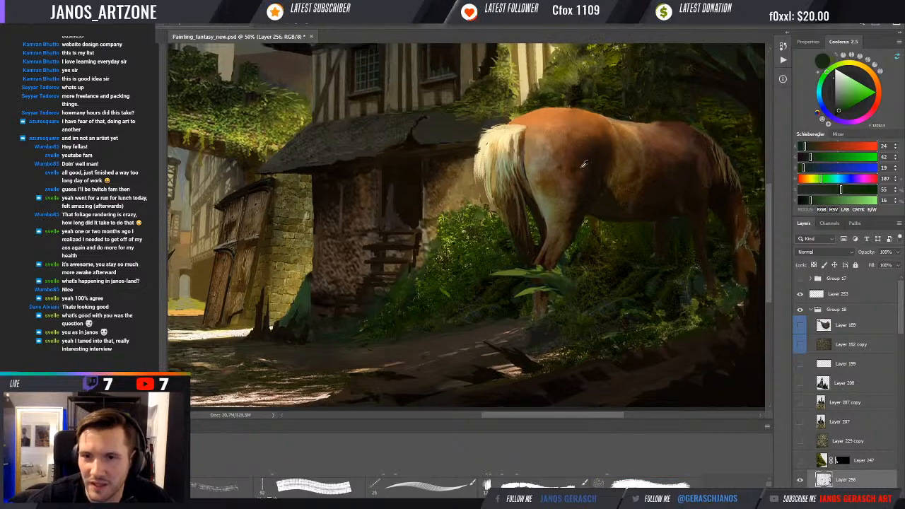
left_click(605, 219, "alt")
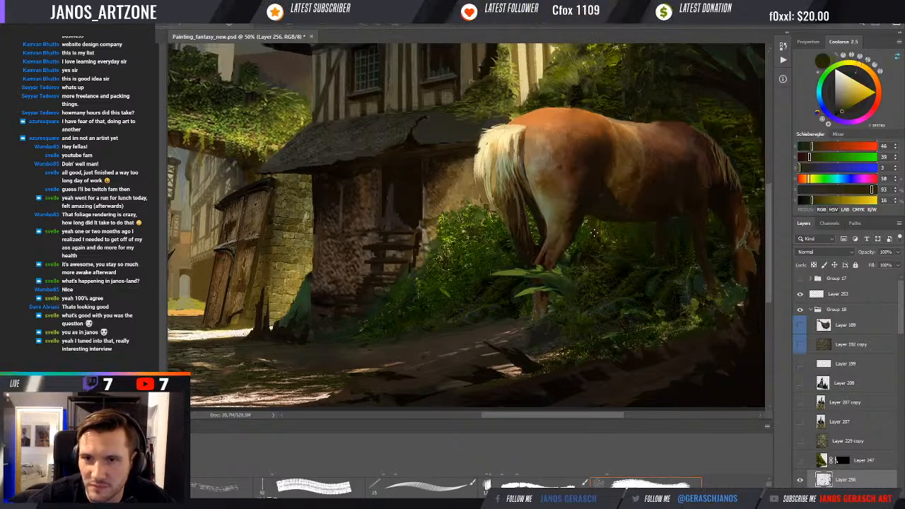
- Refine the tree trunk and branches above the horse with near-black brown tones sampled from the existing bark
left_click_drag(629, 137, 616, 196)
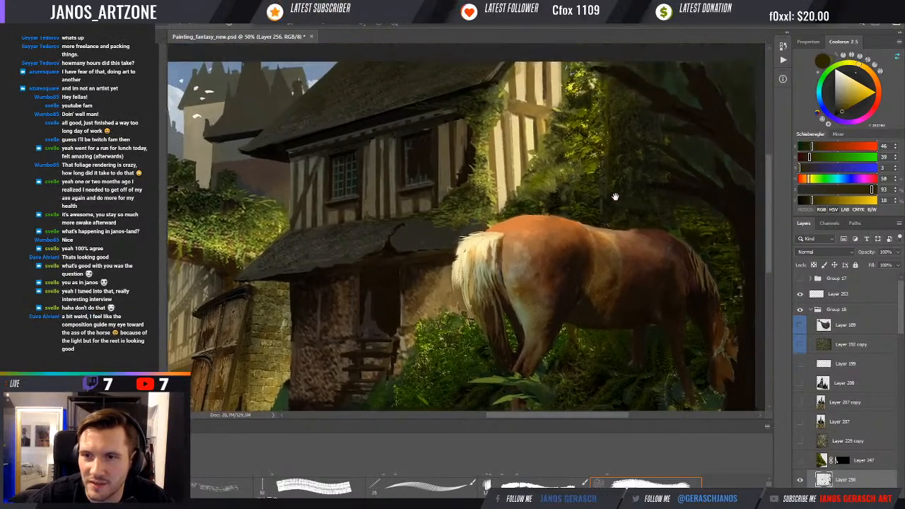
left_click_drag(710, 125, 660, 111)
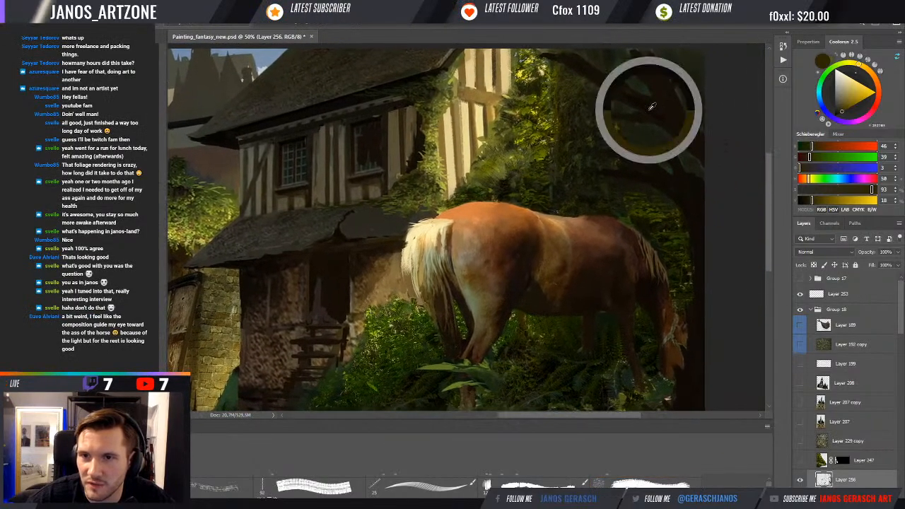
left_click(661, 111, "alt")
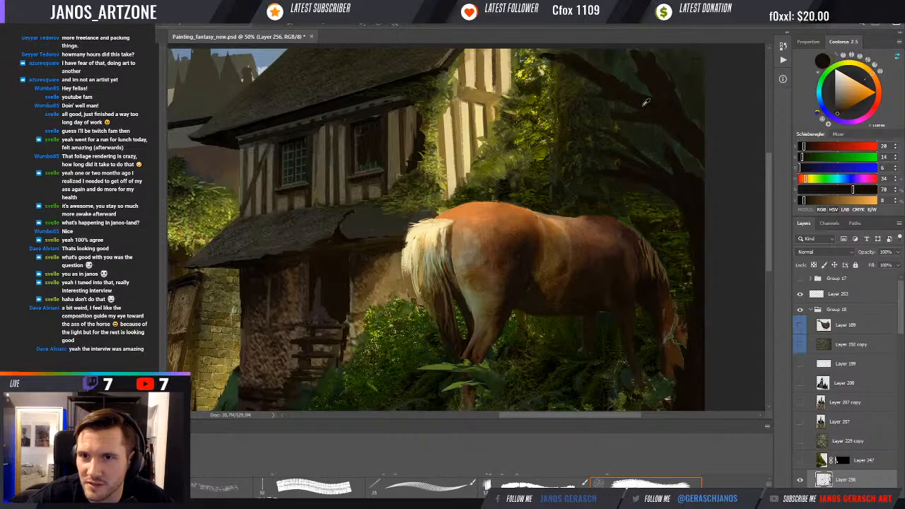
left_click(671, 107, "alt")
left_click(693, 182, "alt")
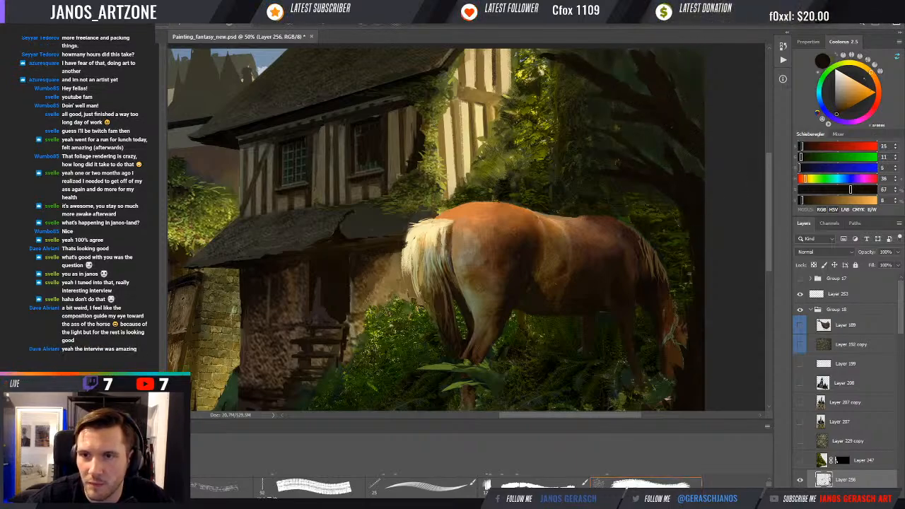
left_click(669, 102, "alt")
scroll(666, 101, "up", 1)
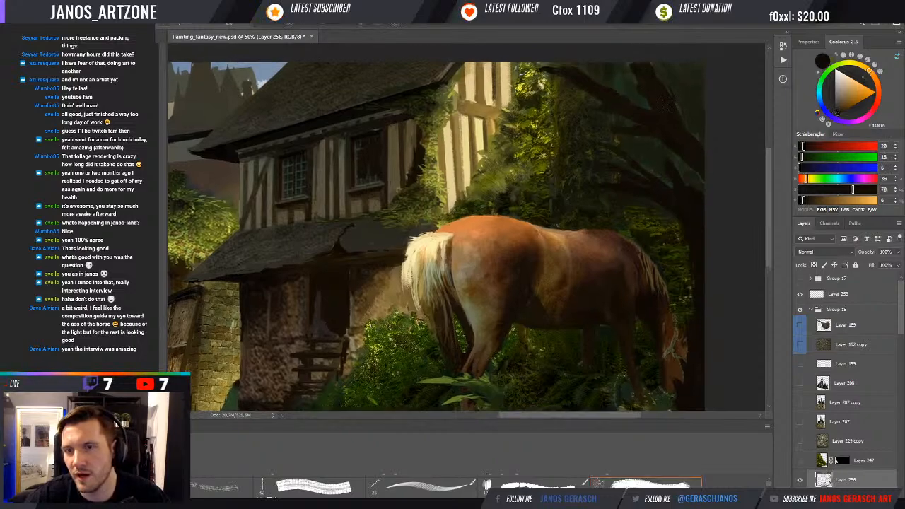
- Blend the bank and undergrowth beneath the horse's front legs using sampled dark green and dark brown tones
left_click_drag(701, 163, 695, 121)
left_click_drag(665, 344, 673, 271)
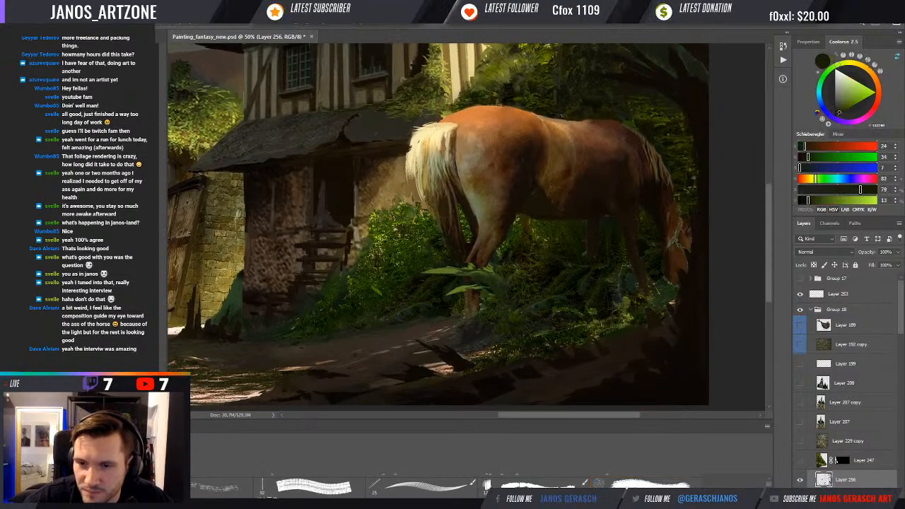
left_click(658, 311, "alt")
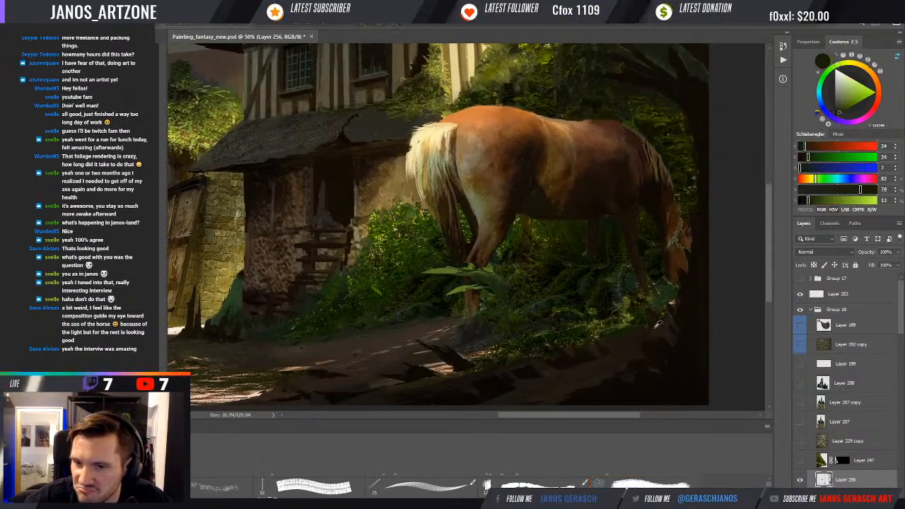
left_click(670, 303, "alt")
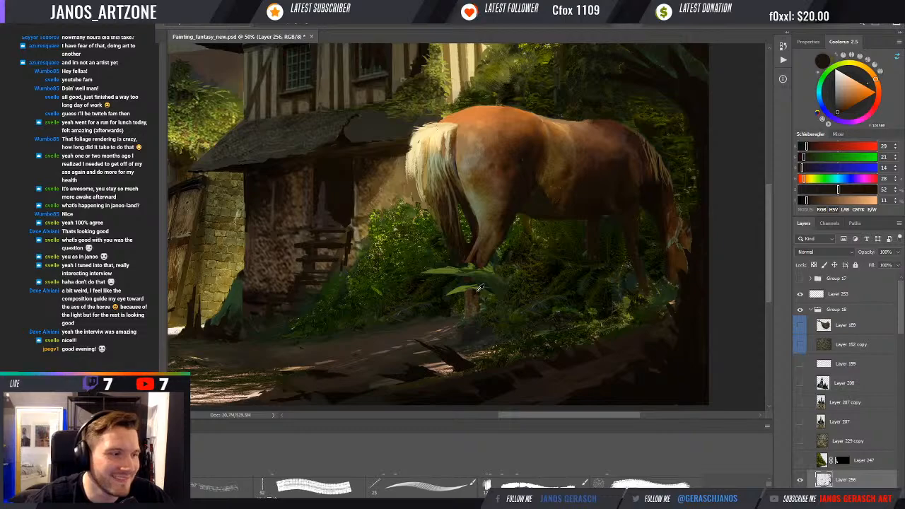
- Show the dark standing figure on Layer 254 and place that layer directly above Layer 247
key("ctrl+minus")
key("ctrl+minus")
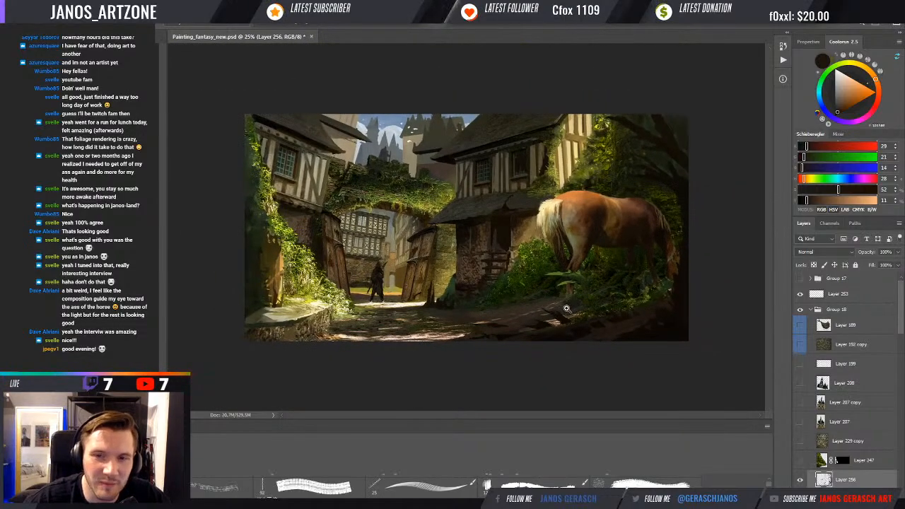
key("ctrl+plus")
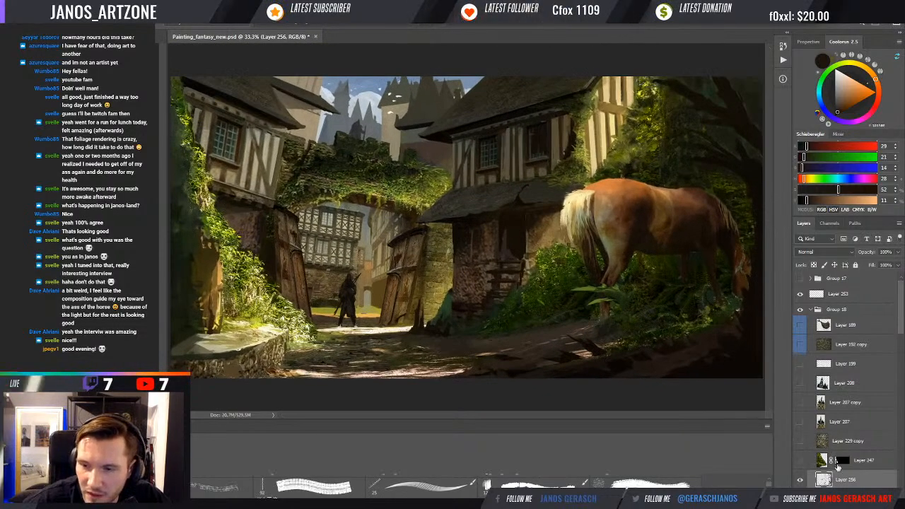
scroll(900, 340, "down", 2)
left_click_drag(901, 340, 901, 339)
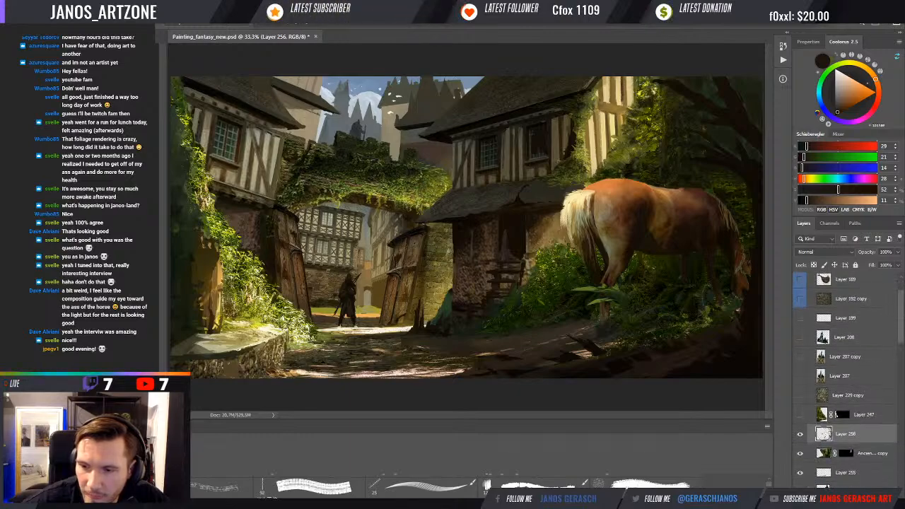
left_click(846, 488)
left_click(799, 489)
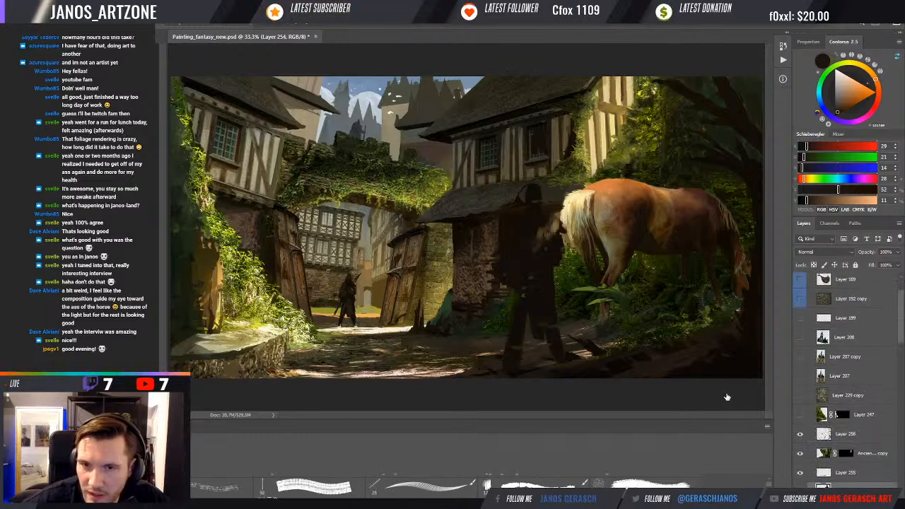
left_click_drag(844, 486, 844, 406)
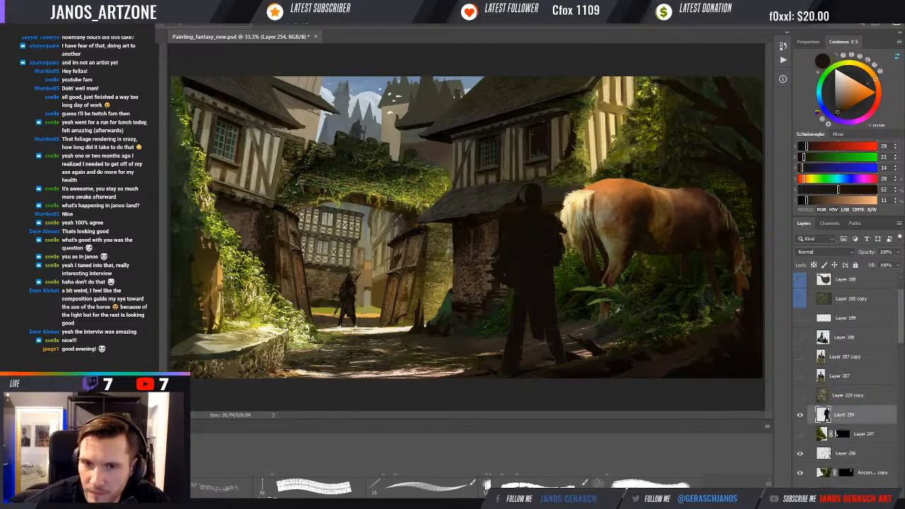
- Try moving the dark figure in front of the horse's hindquarters and undo the move
key("v")
left_click_drag(529, 301, 615, 285)
key("ctrl+z")
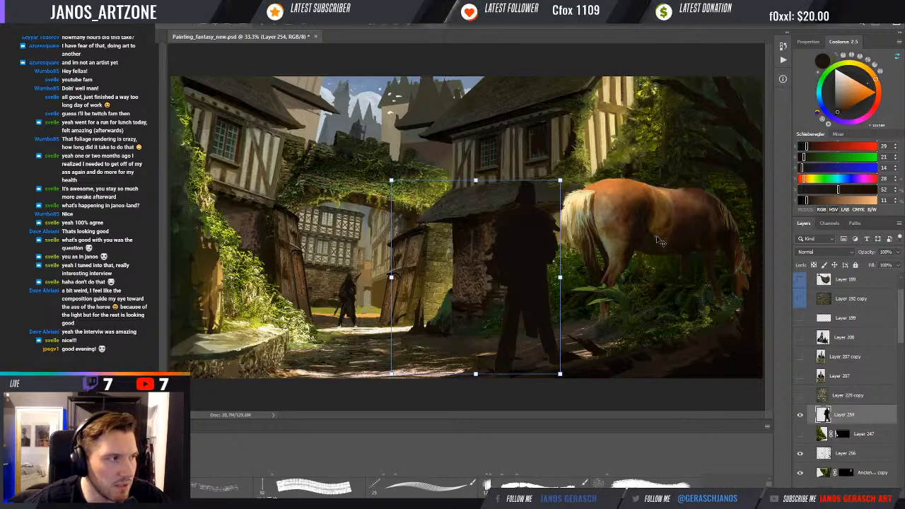
- Compare the composition with and without the dark figure on Layer 254, leaving the layer hidden
left_click(799, 415)
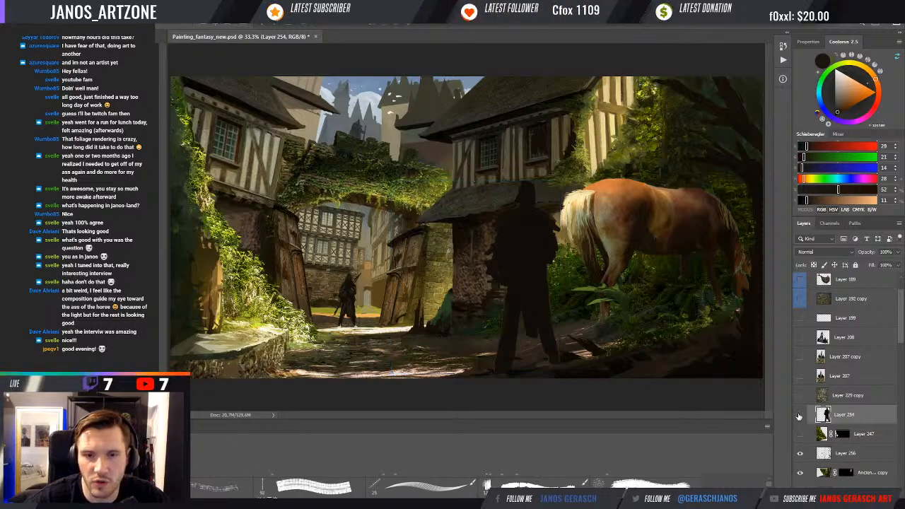
left_click(799, 416)
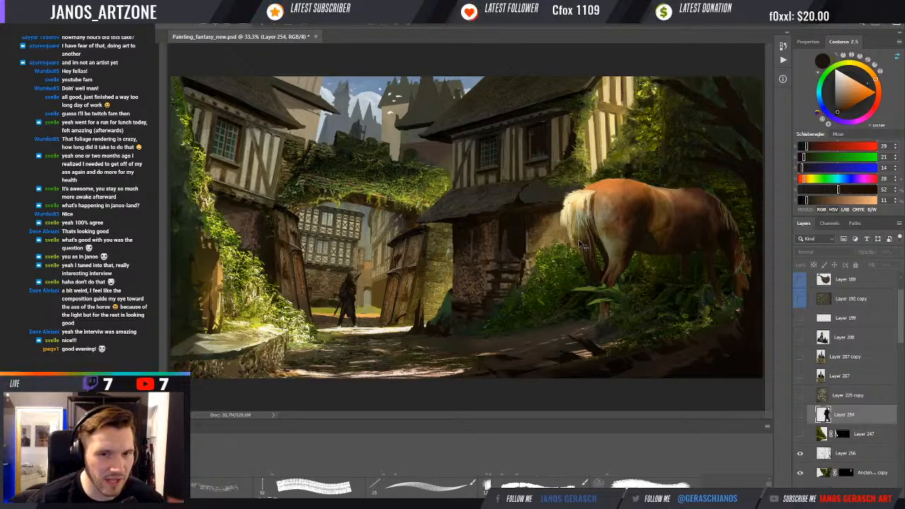
left_click(799, 416)
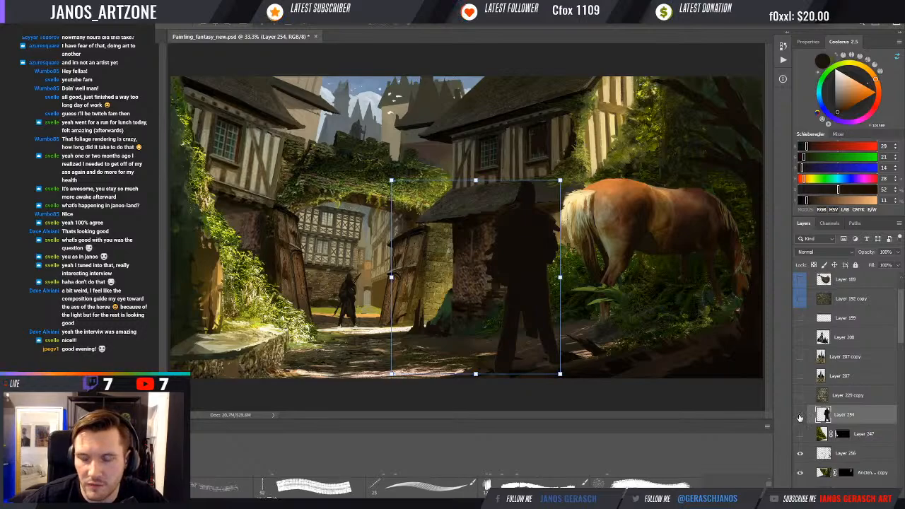
left_click(799, 416)
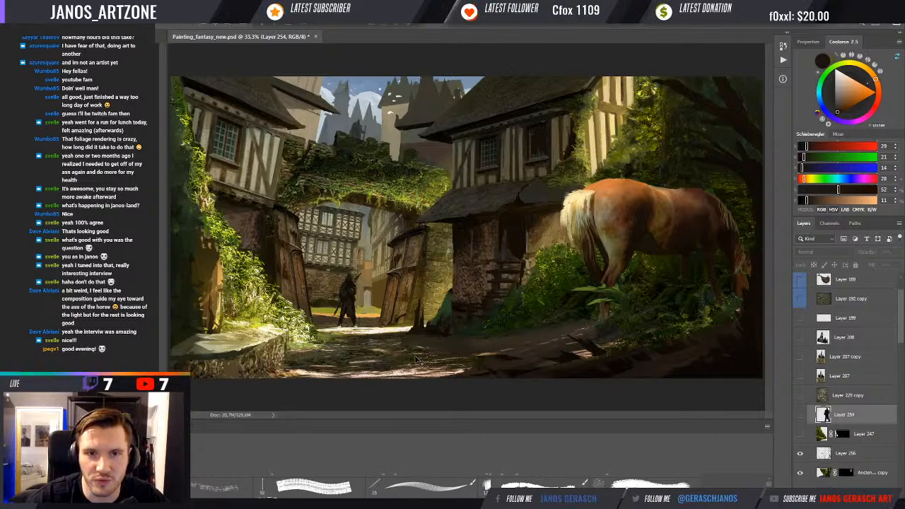
left_click(799, 416)
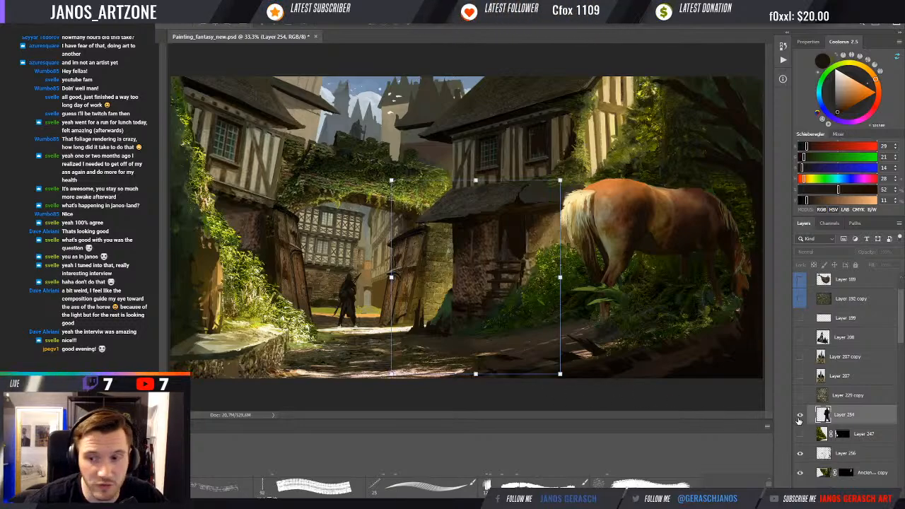
left_click(800, 417)
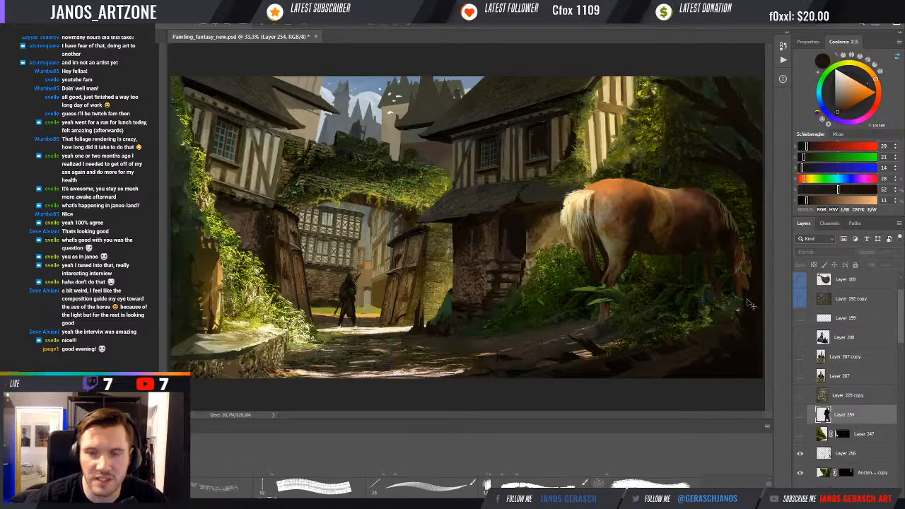
- Preview the painting's values in grayscale and show the horse's saddle on Layer 189
key("ctrl+y")
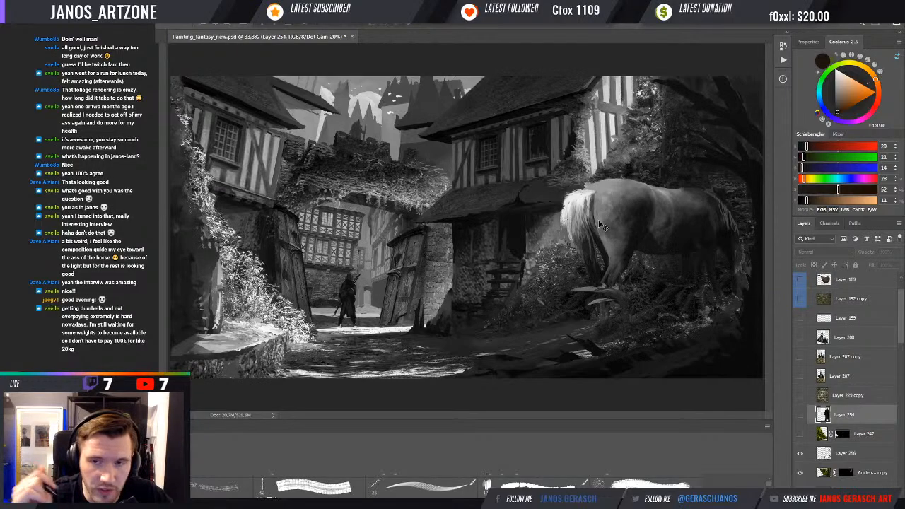
left_click(800, 279)
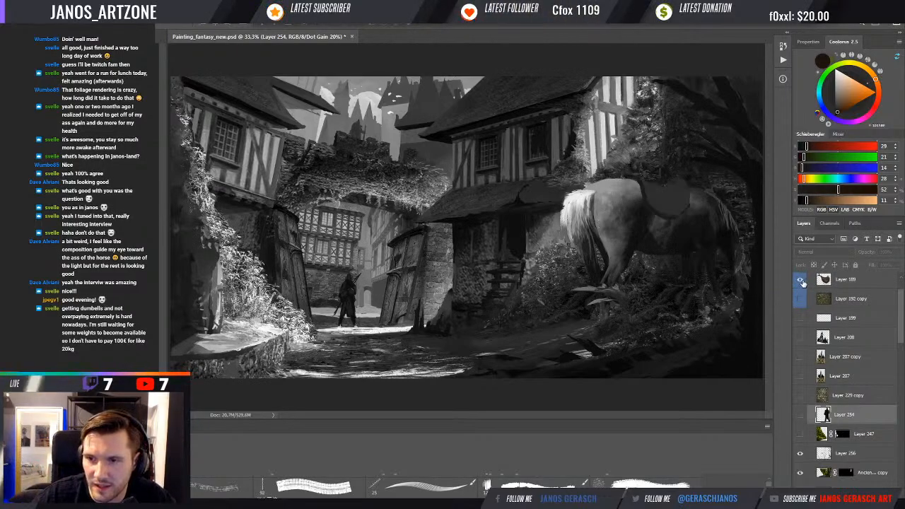
- Darken the horse's saddle on Layer 189 with a Levels adjustment and compare it by toggling the layer's visibility
left_click(834, 280)
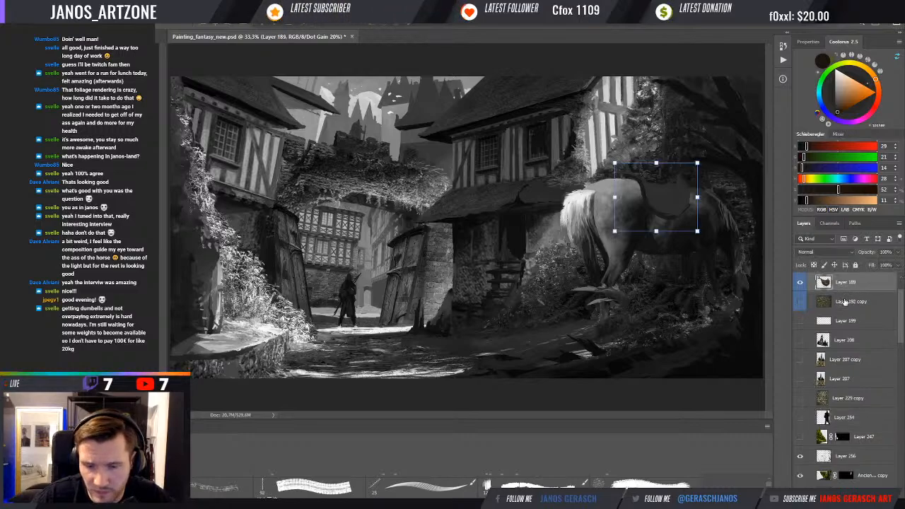
key("ctrl+l")
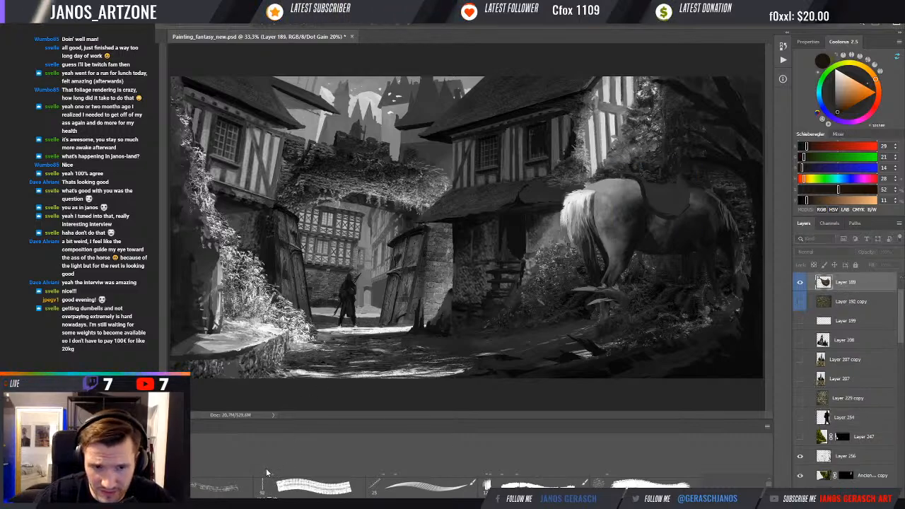
left_click_drag(246, 469, 244, 469)
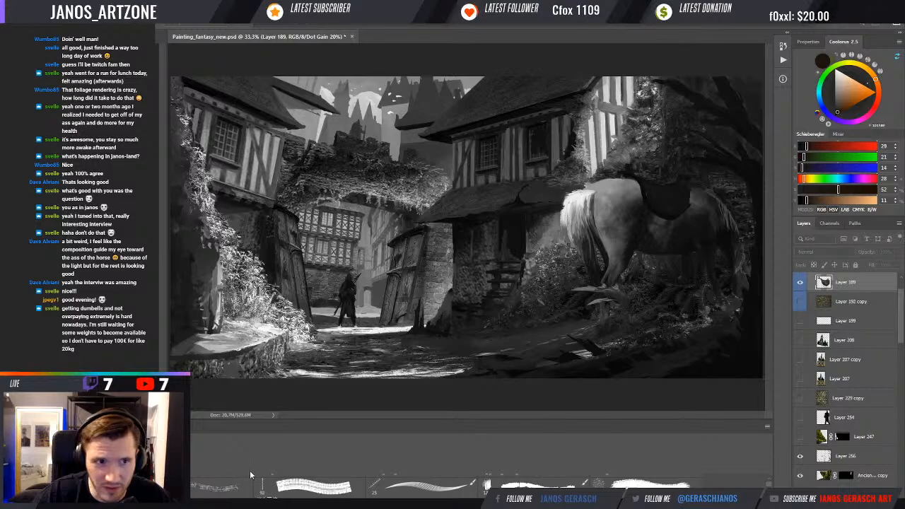
key("Return")
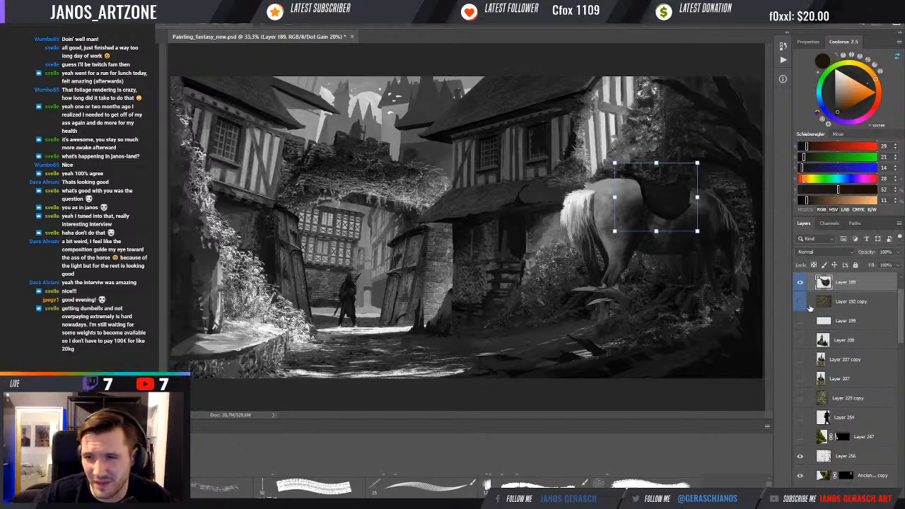
left_click(800, 283)
left_click(800, 282)
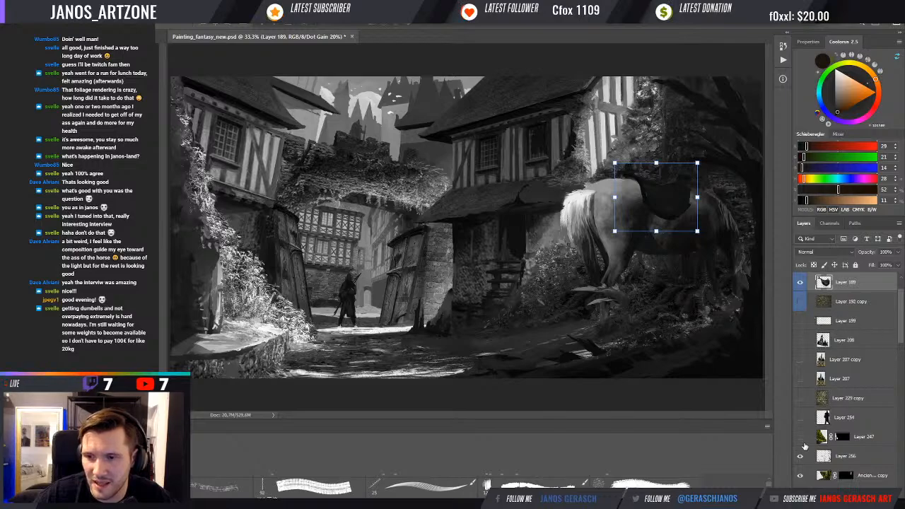
- Show the dark standing figure on Layer 254, move it in front of the horse's hindquarters, and hide the layer
left_click(800, 417)
left_click(826, 423)
left_click_drag(527, 300, 593, 282)
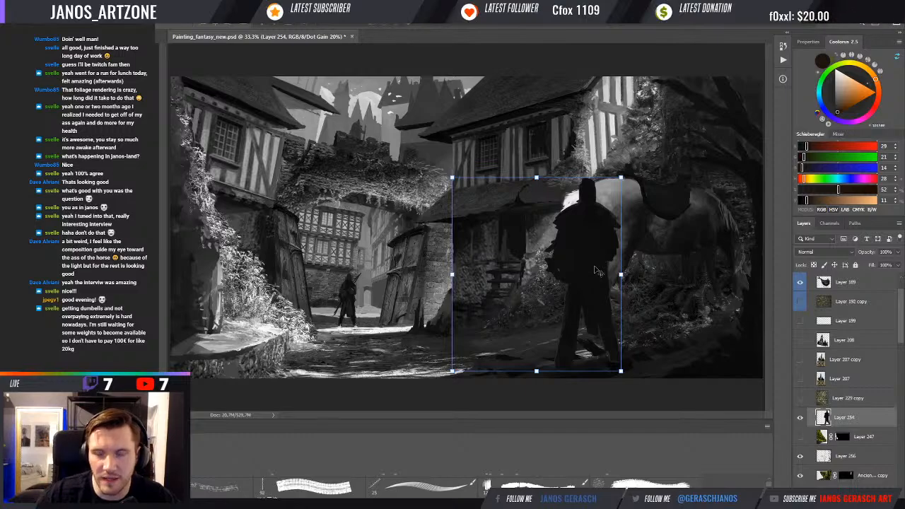
left_click(801, 418)
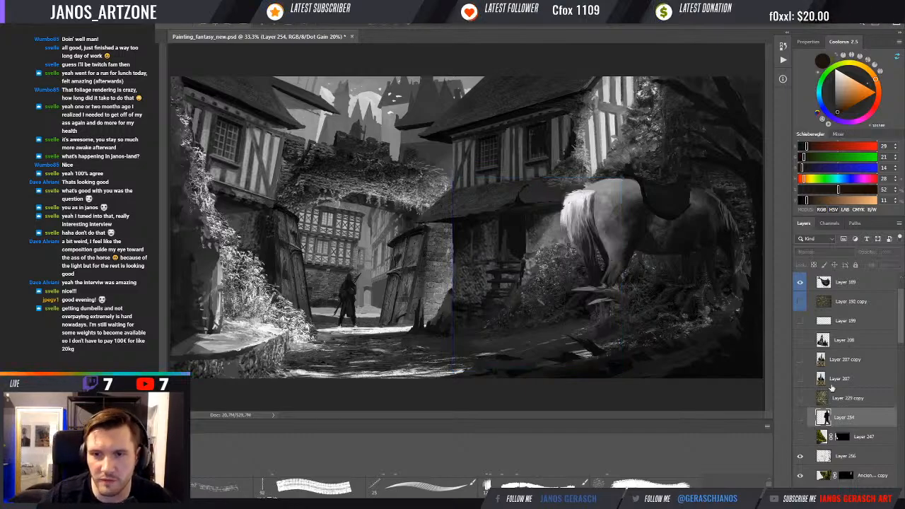
- Turn off the grayscale proof view and nudge the saddle on Layer 189 slightly on the horse's back
key("ctrl+y")
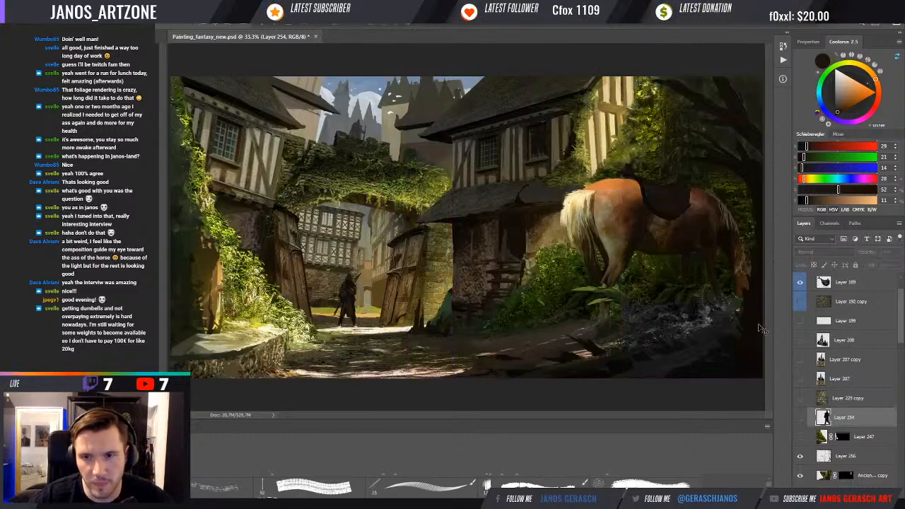
left_click(851, 284)
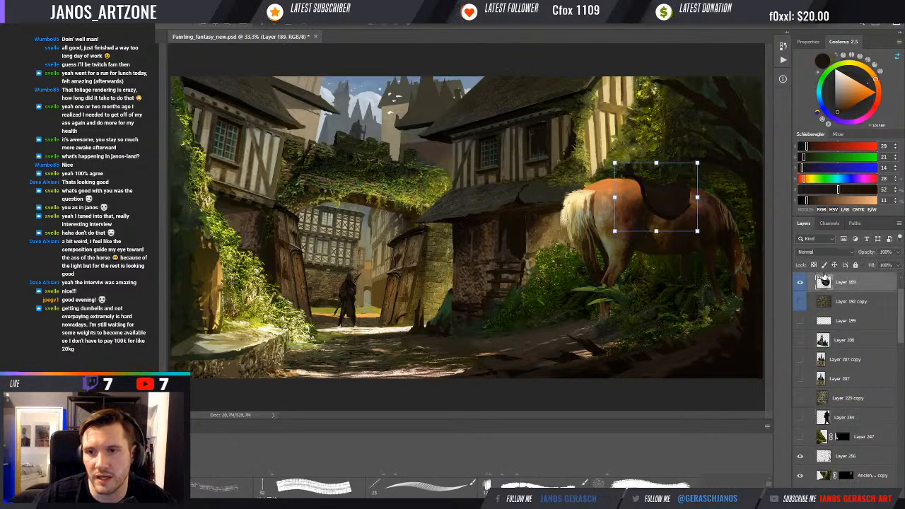
mouse_move(672, 210)
left_mouse_down()
mouse_move(693, 199)
mouse_move(672, 211)
left_mouse_up()
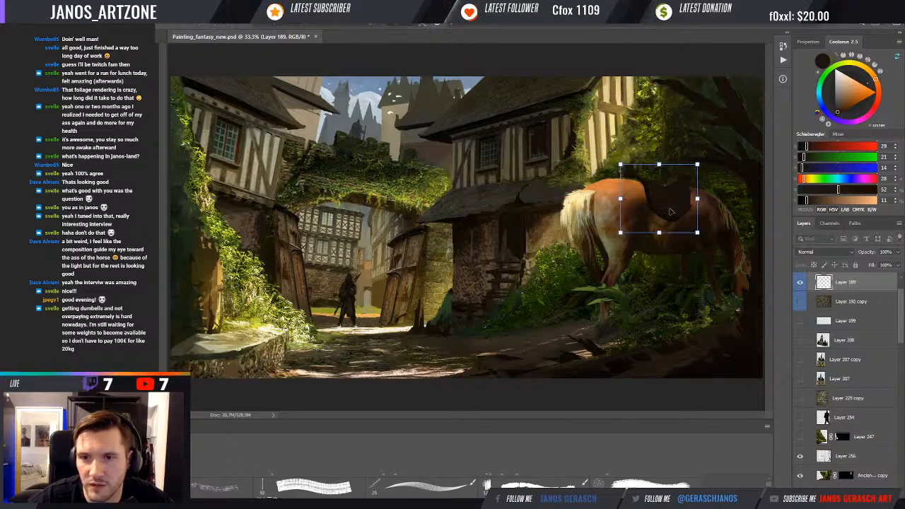
key("Return")
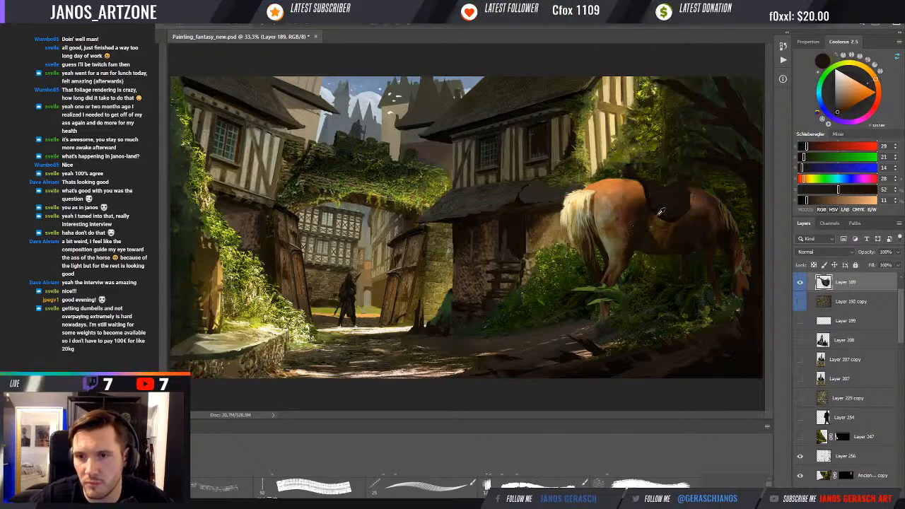
- Paint over the saddle on Layer 189 with dark browns sampled from the saddle and its surroundings
left_click(660, 212, "alt")
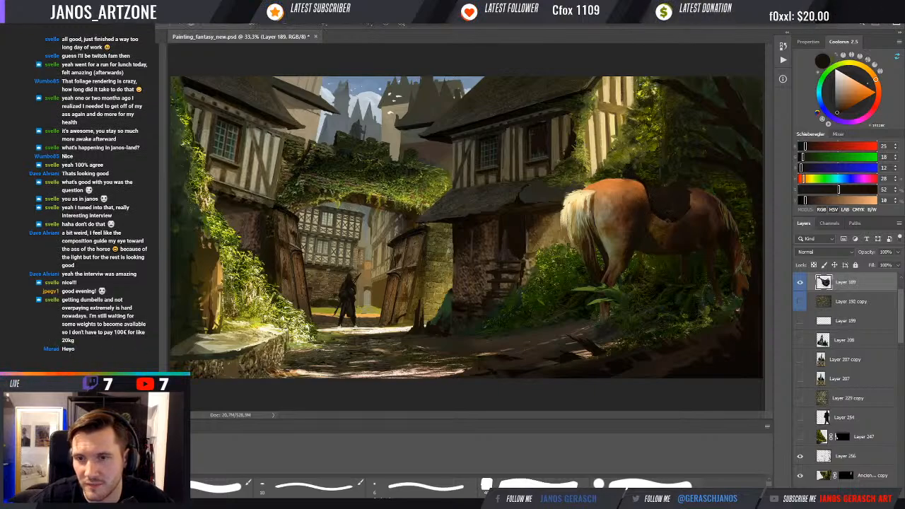
left_click(671, 204, "alt")
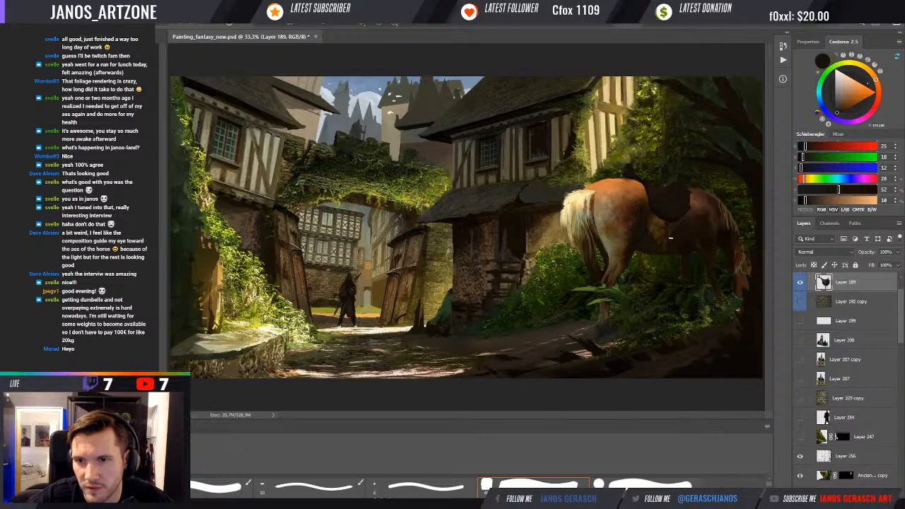
left_click(673, 221, "alt")
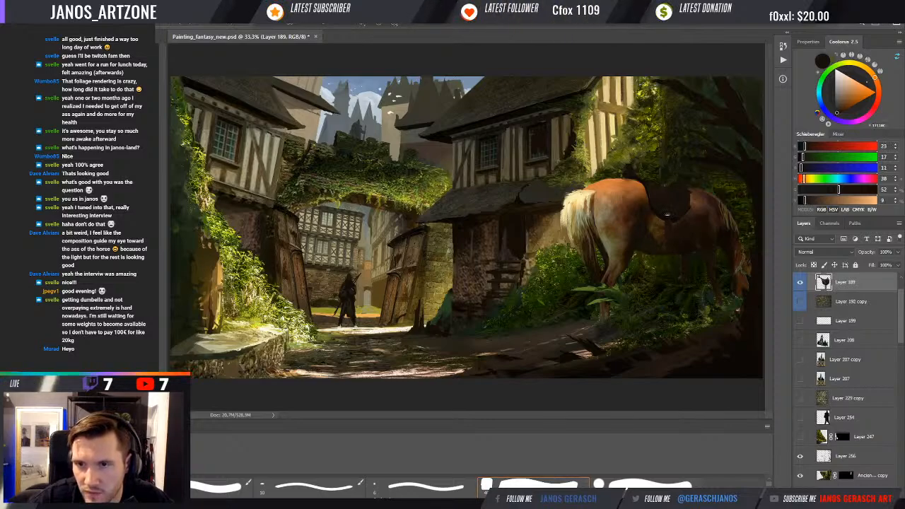
left_click(659, 205, "alt")
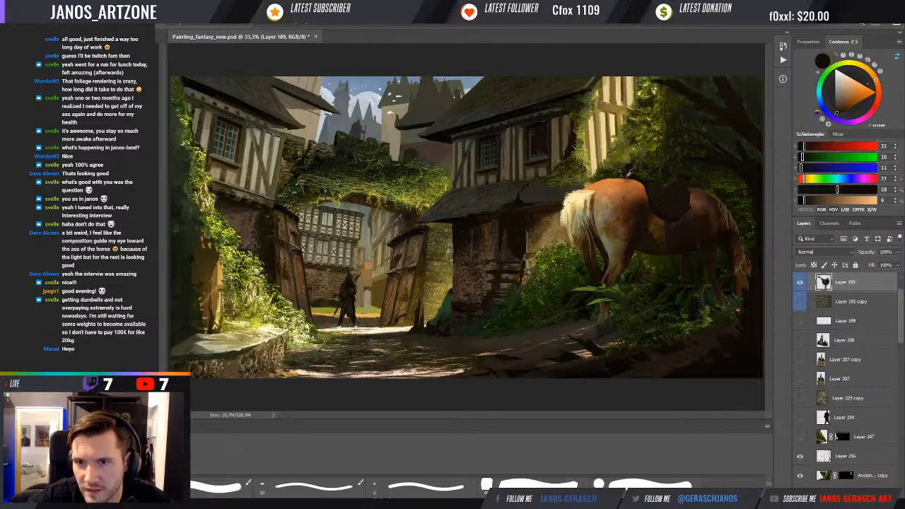
key("ctrl+z")
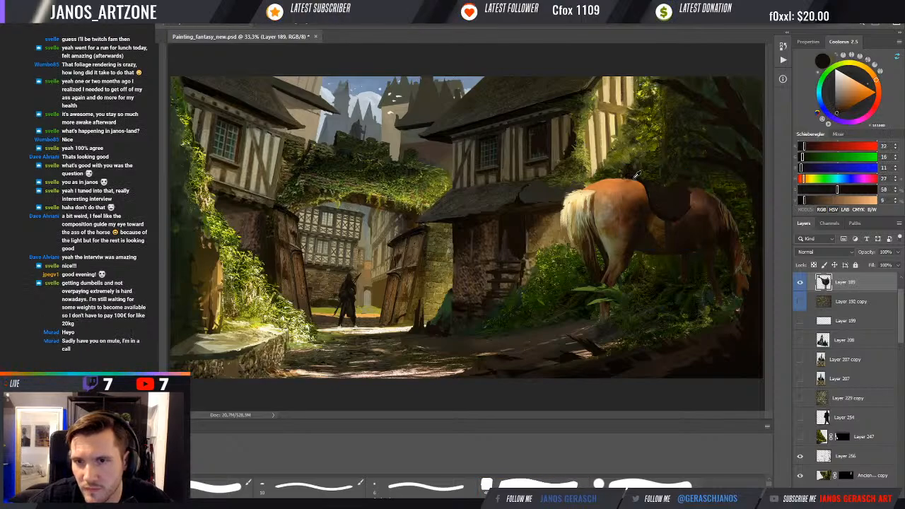
left_click(630, 167, "alt")
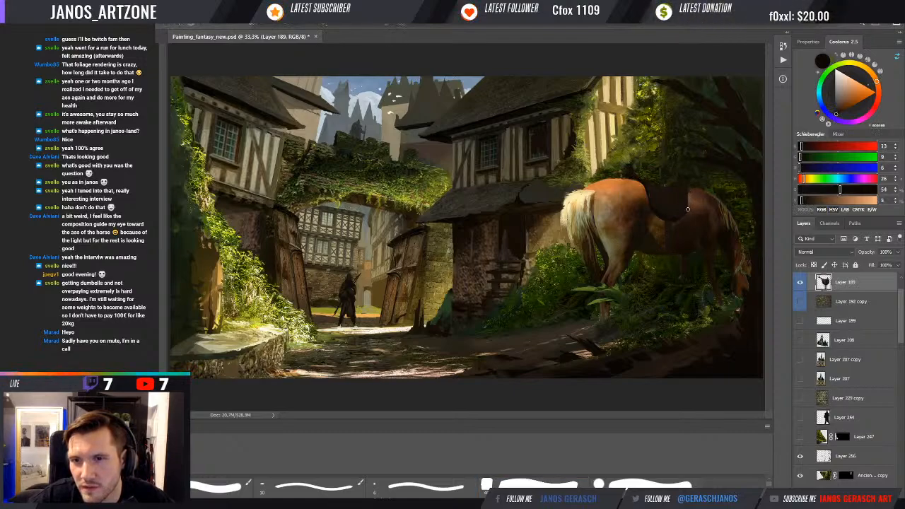
left_click(684, 178, "alt")
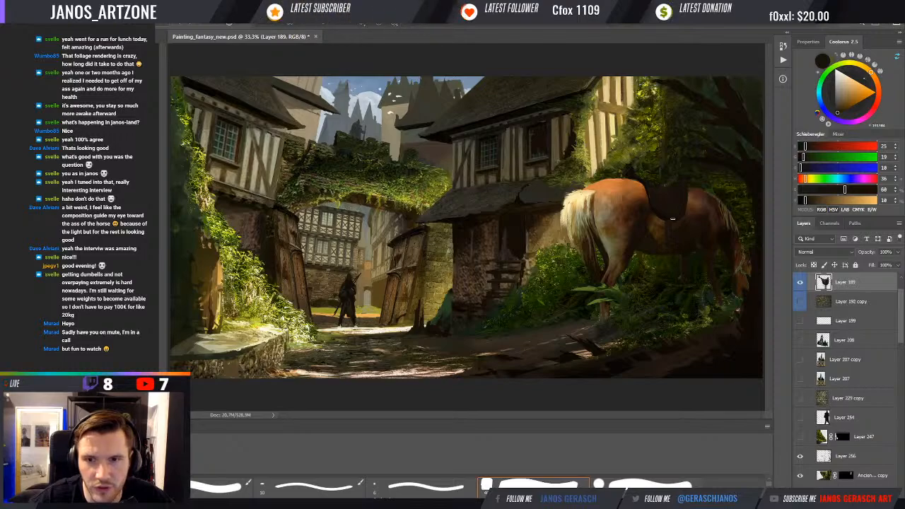
- Refine the saddle's flap and seat on Layer 189 with sampled dark brown tones
key("i")
key("ctrl+t")
key("Escape")
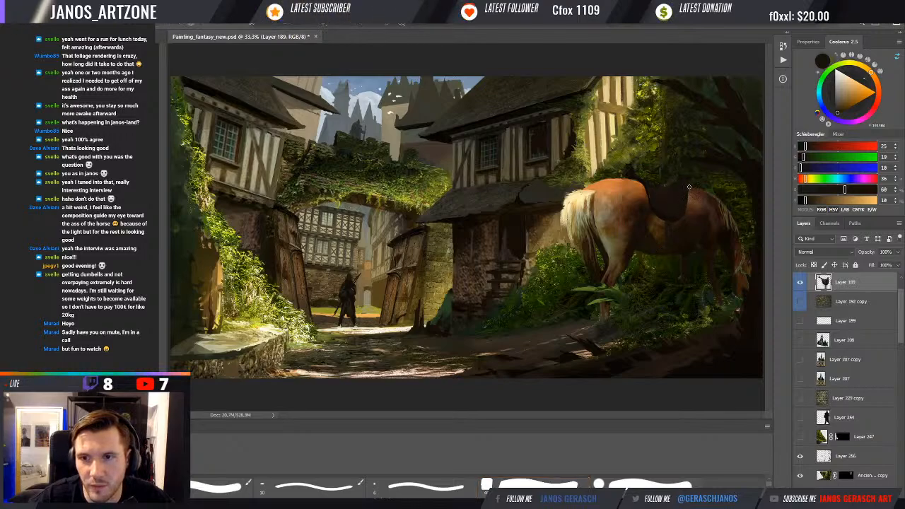
left_click(683, 194, "alt")
mouse_move(664, 191)
left_mouse_down()
mouse_move(686, 193)
mouse_move(685, 203)
left_mouse_up()
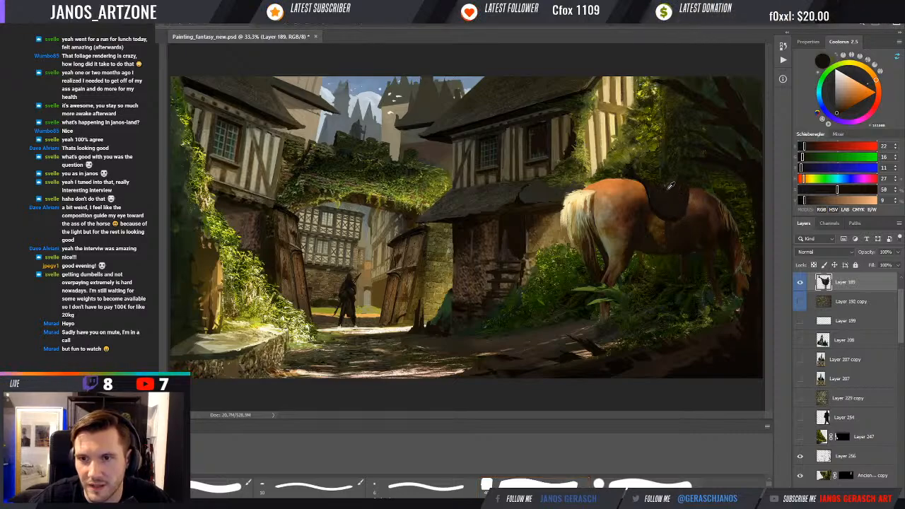
left_click(660, 187, "alt")
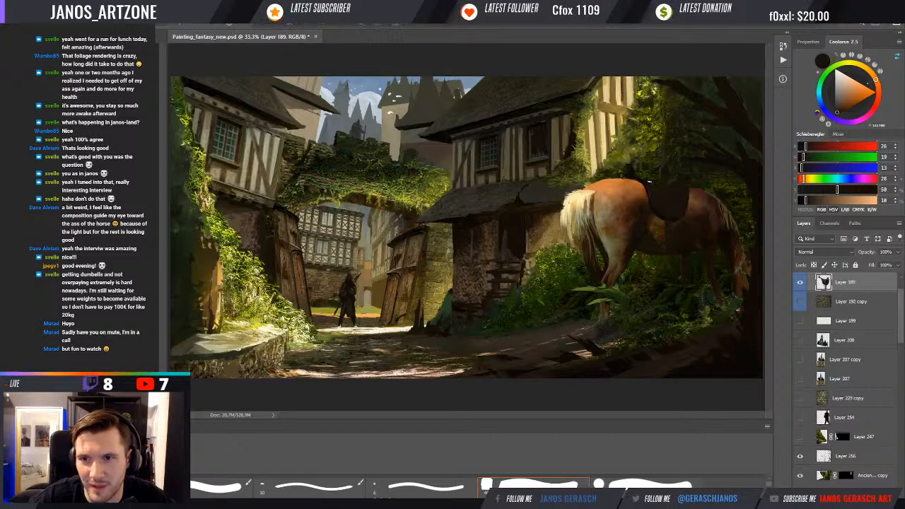
key("ctrl+t")
left_click_drag(670, 211, 671, 211)
key("ctrl+z")
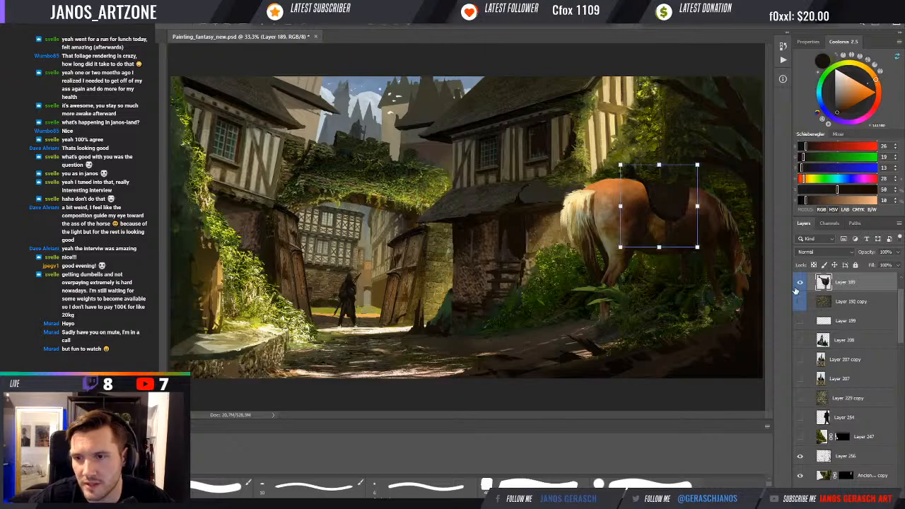
- Hide the saddle on Layer 189, select Layer 256, and toggle its visibility to check its contents
left_click(800, 284)
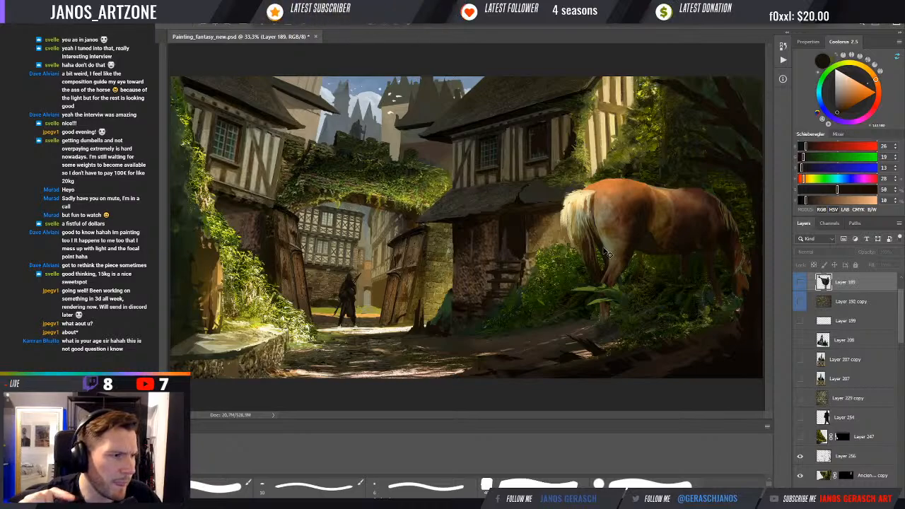
left_click(831, 458)
left_click(800, 458)
left_click(800, 458)
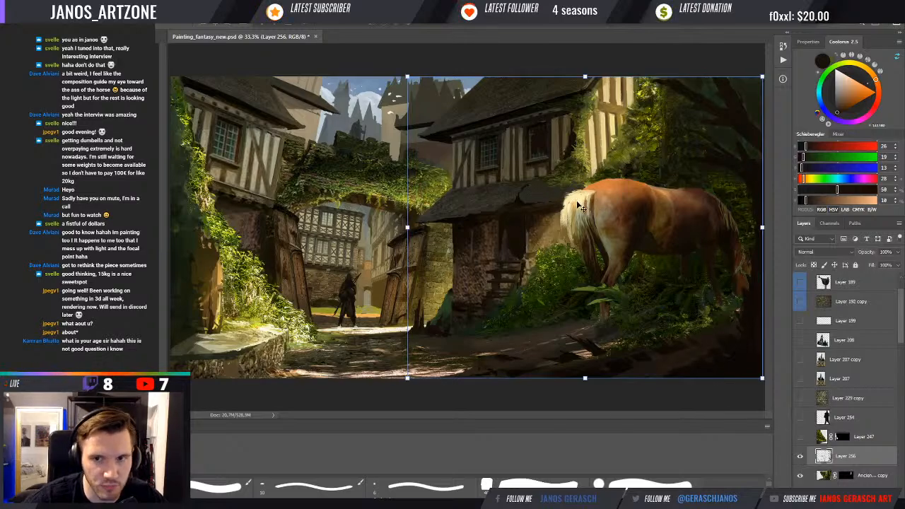
- Brush pale cream highlights sampled from the horse's tail onto the tail's sunlit edge on Layer 256
key("b")
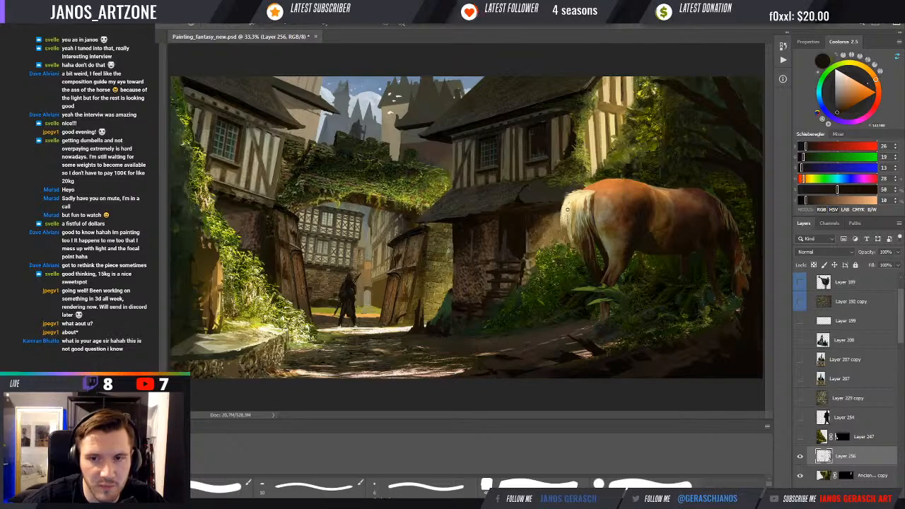
left_click(571, 201, "alt")
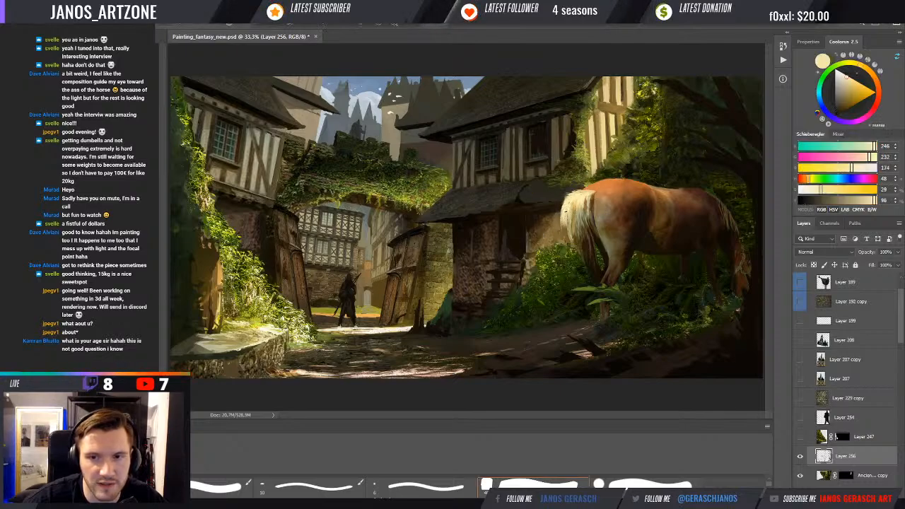
left_click(566, 209, "alt")
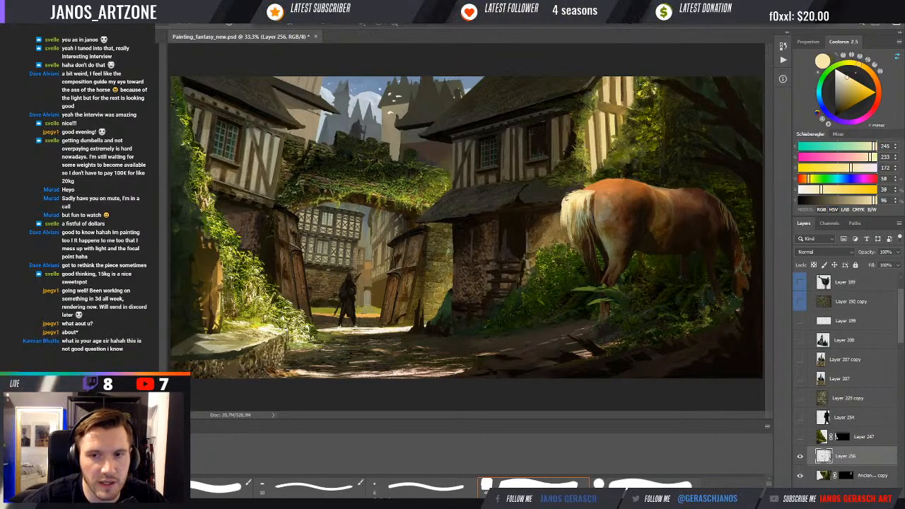
left_click(570, 197, "alt")
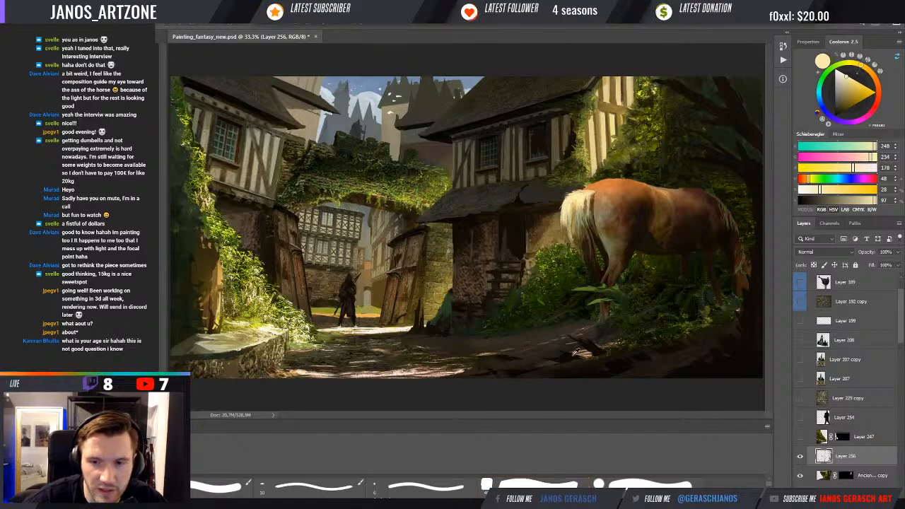
- Touch up the ground below the horse on Layer 256 with dark browns sampled around the broken branch
scroll(576, 352, "up", 1)
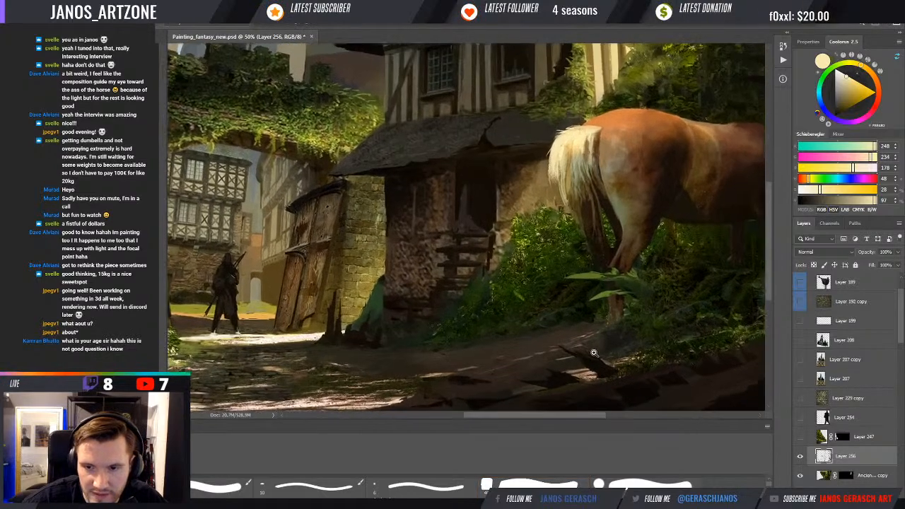
scroll(594, 352, "up", 1)
left_click(553, 322, "alt")
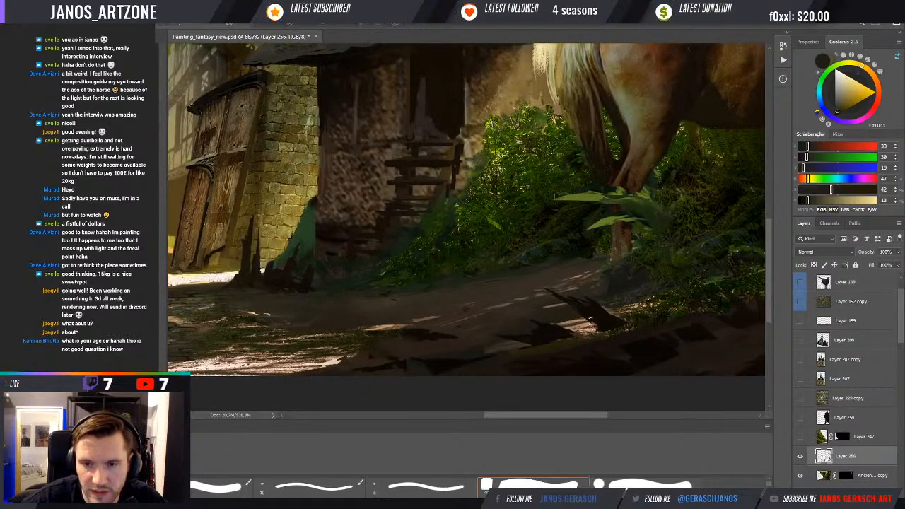
left_click(595, 323, "alt")
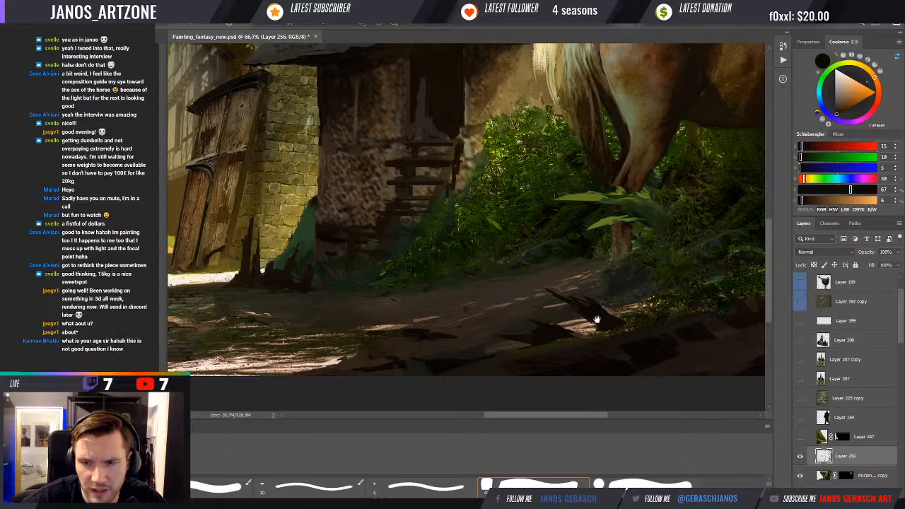
left_click_drag(595, 320, 581, 327)
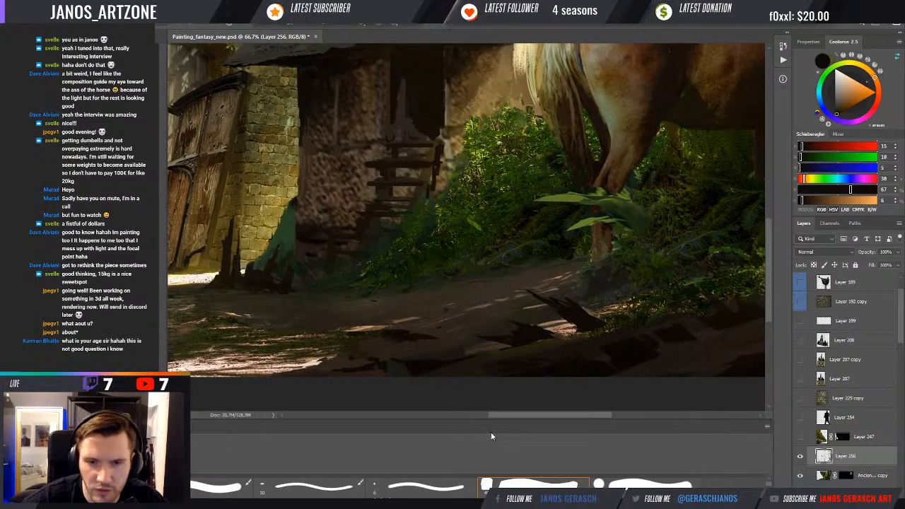
- Brush a pale cream light patch sampled from the sunlit ground onto the dirt path and soften it with the Eraser
left_click_drag(394, 343, 429, 339)
left_click(340, 361, "alt")
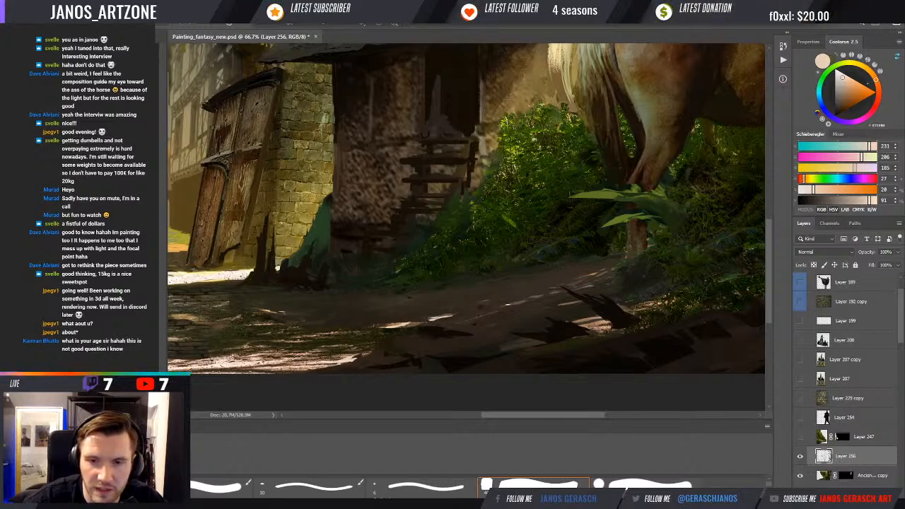
left_click_drag(525, 304, 520, 304)
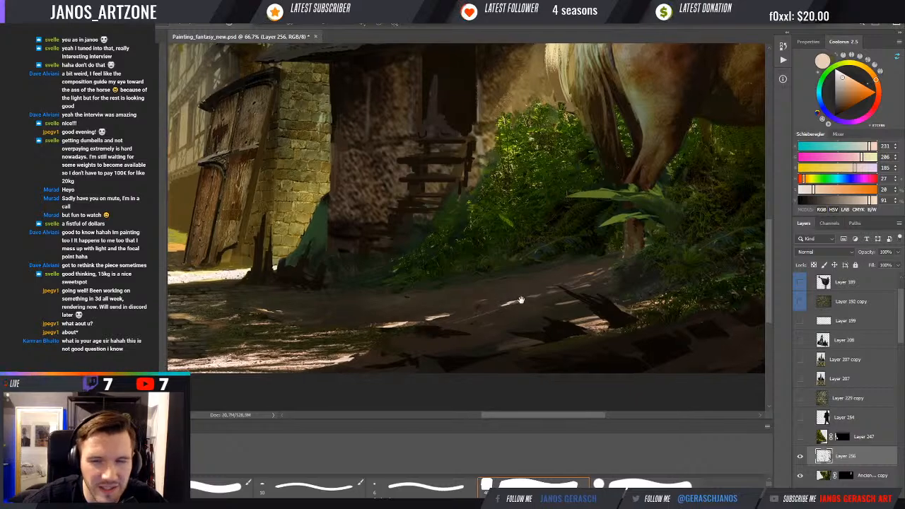
key("e")
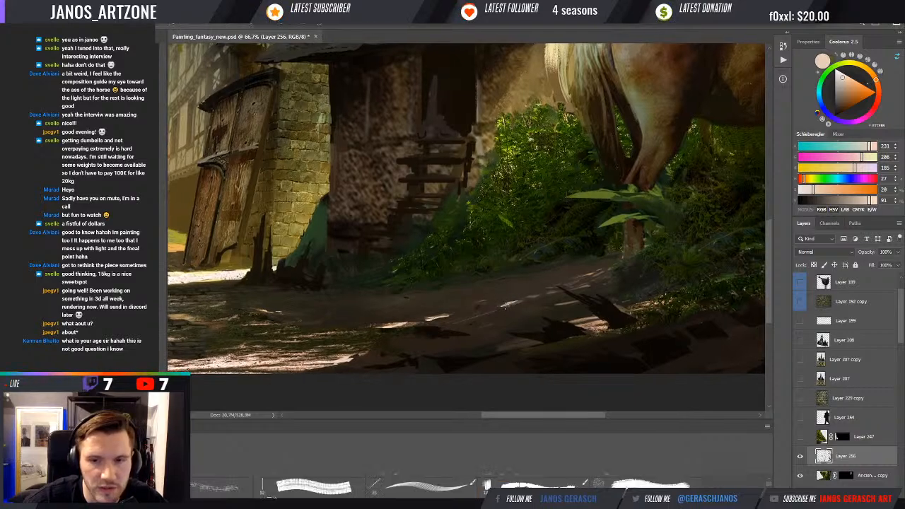
key("b")
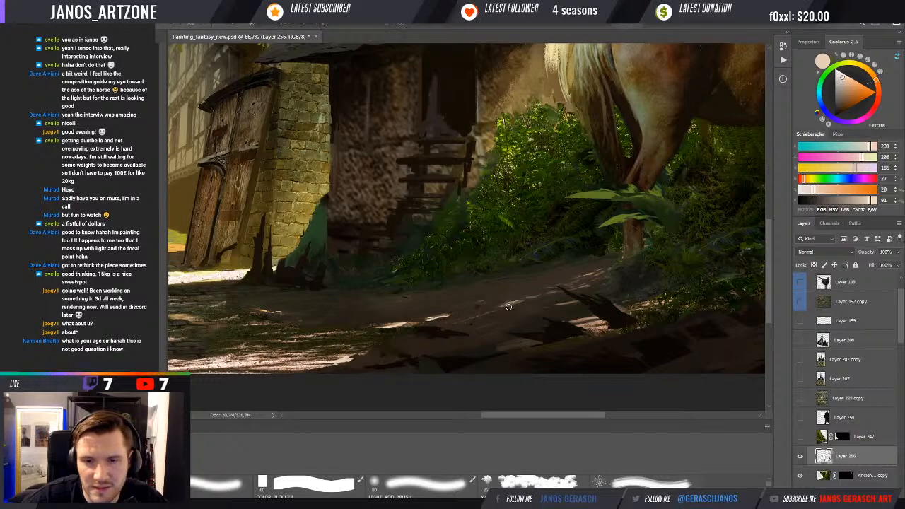
key("b")
- Paint the tip of the bush beside the stone wall with sampled greens and lasso along its edge against the hut's corner
left_click_drag(424, 312, 489, 319)
left_click(497, 210, "alt")
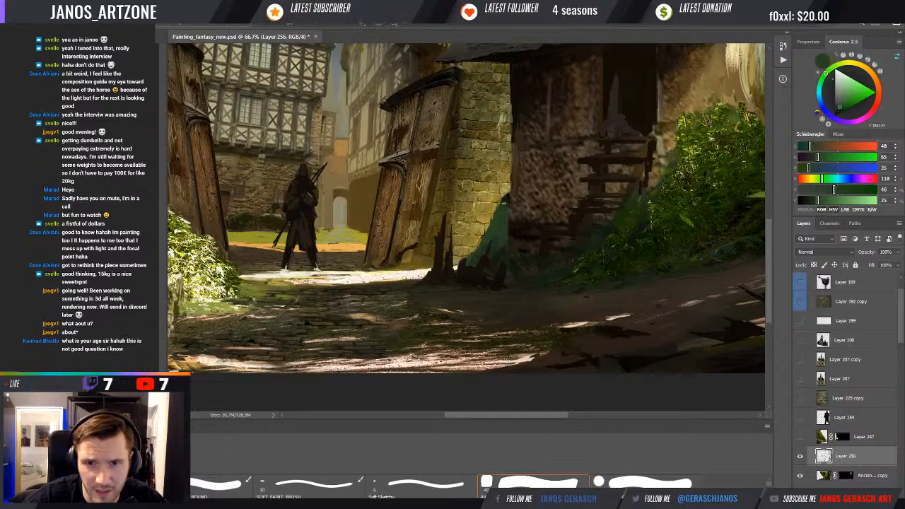
left_click_drag(499, 195, 505, 205)
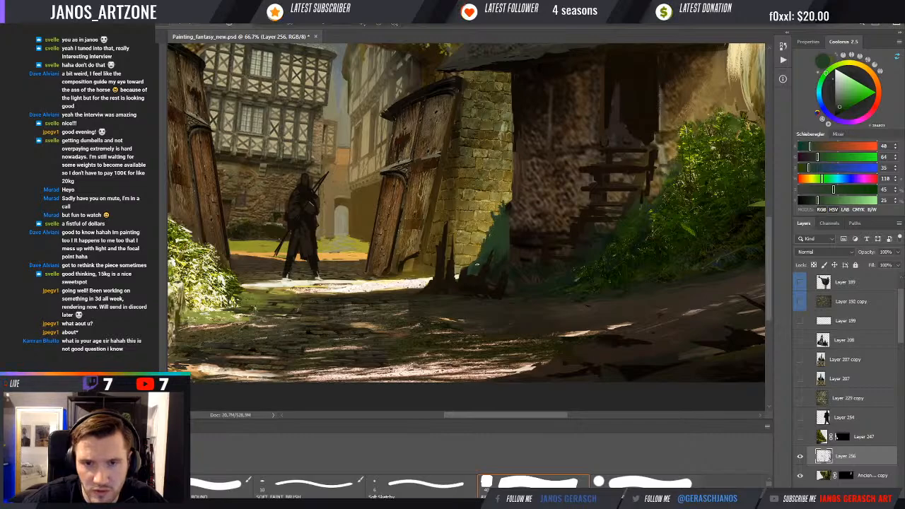
left_click(497, 265, "alt")
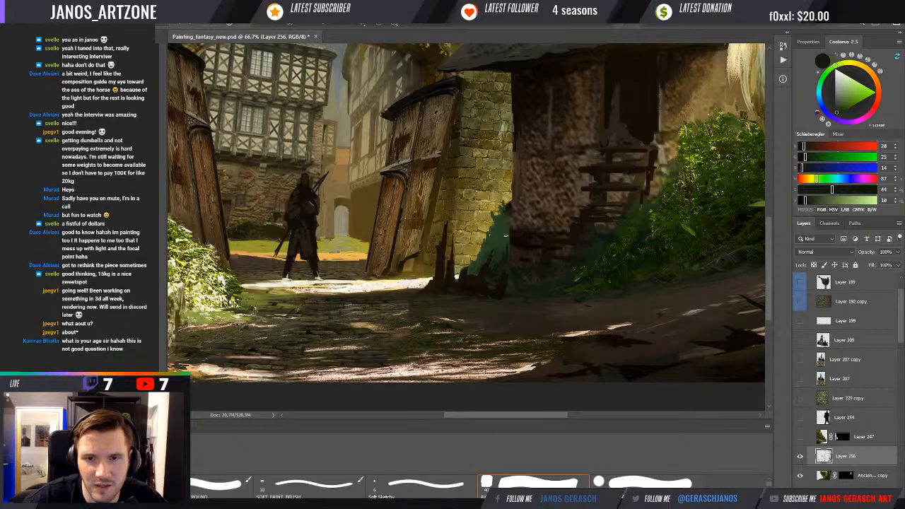
key("[")
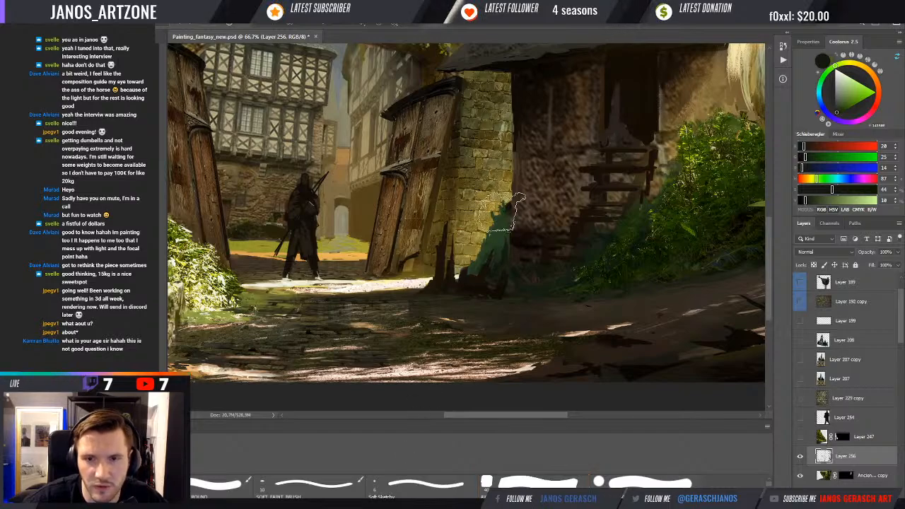
left_click(510, 204)
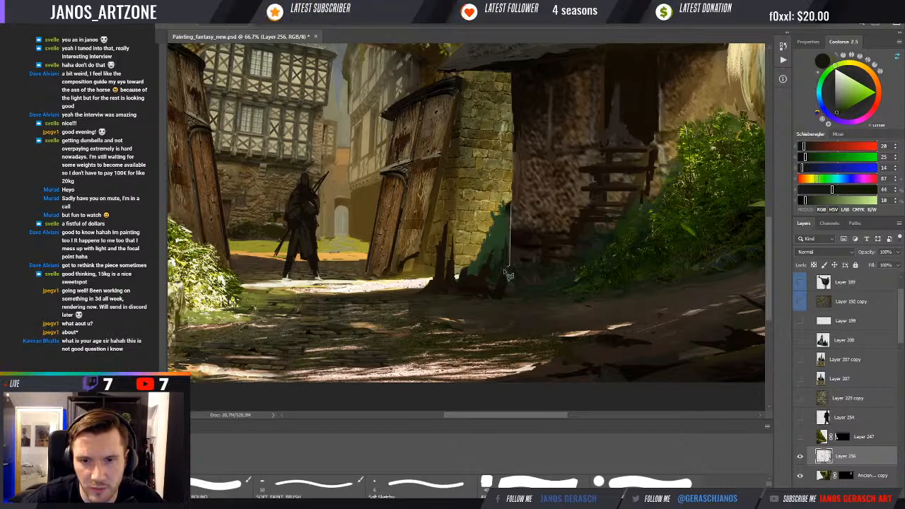
left_click(510, 205)
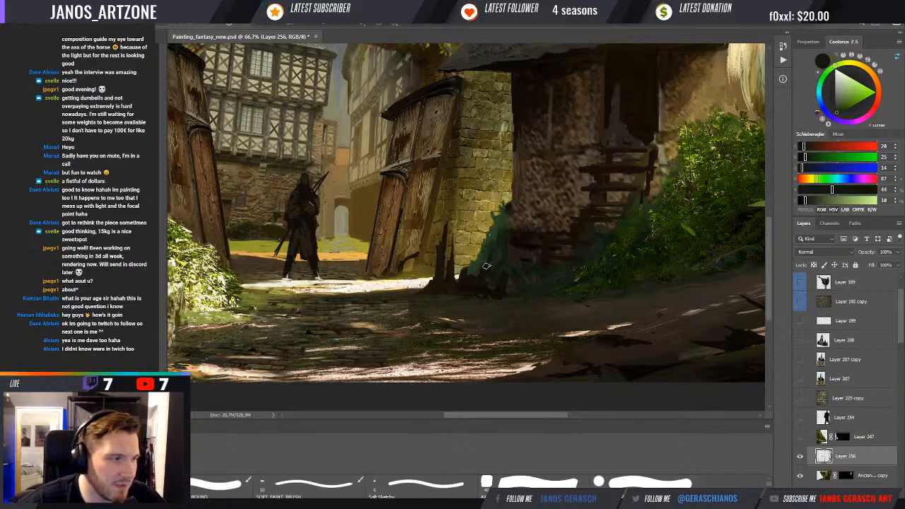
- Model the foliage of the bush beside the stone wall with alternating dark and mid greens sampled from it
left_click(497, 222, "alt")
left_click_drag(499, 220, 490, 224)
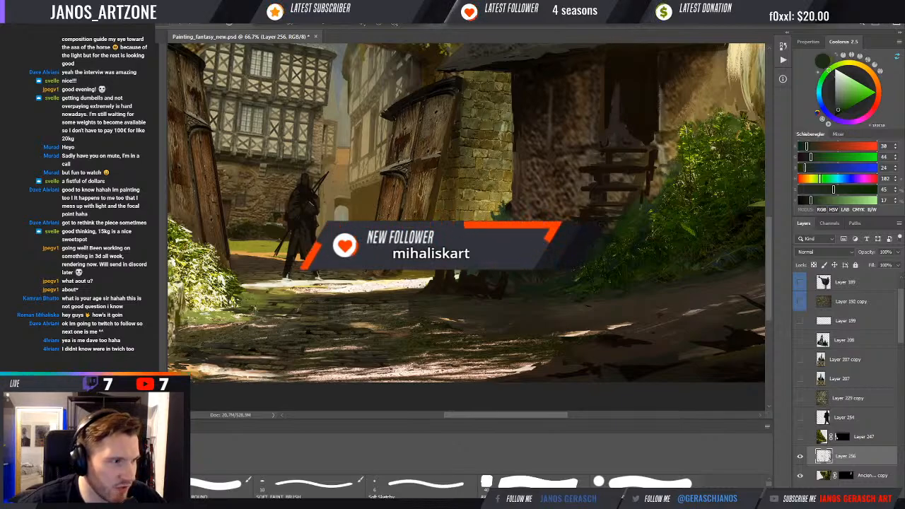
left_click(509, 203, "alt")
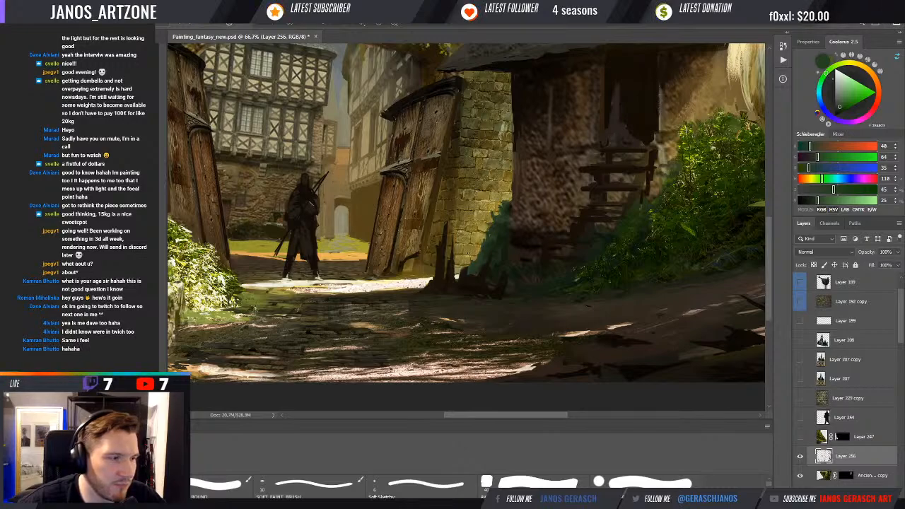
left_click(486, 241, "alt")
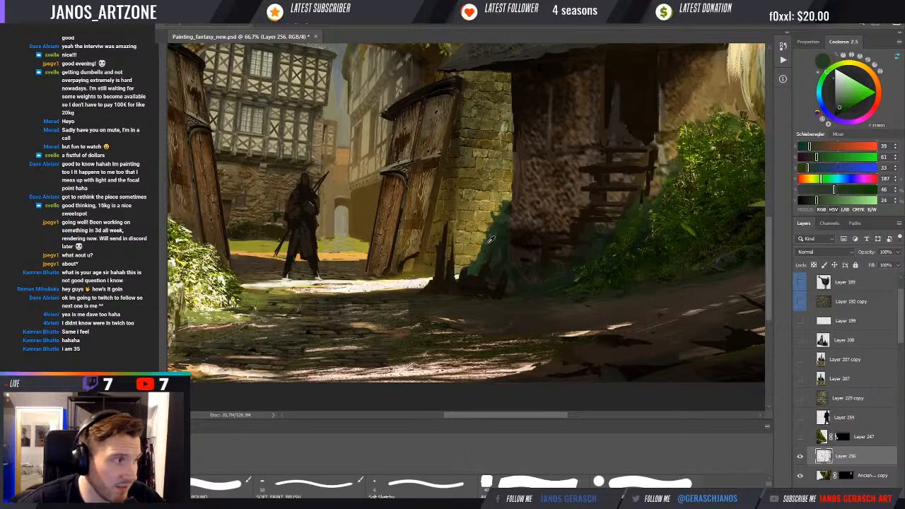
left_click(499, 230, "alt")
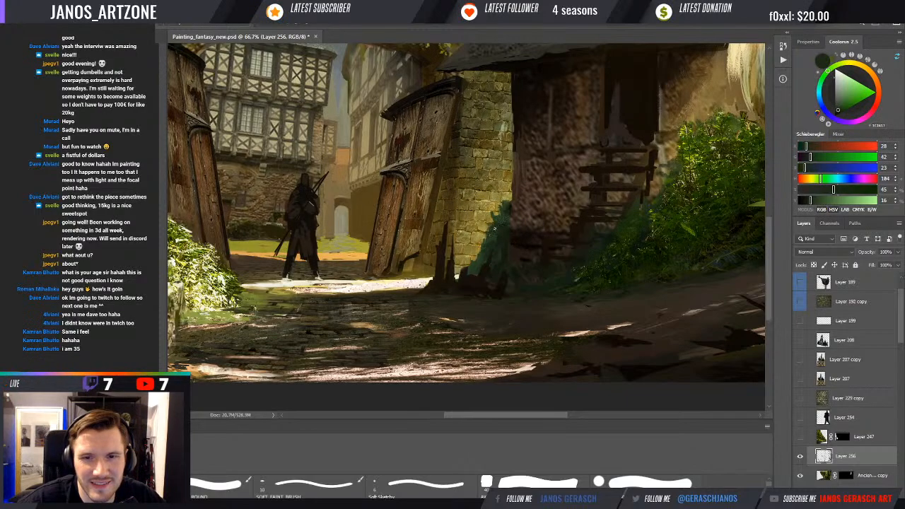
left_click(496, 219, "alt")
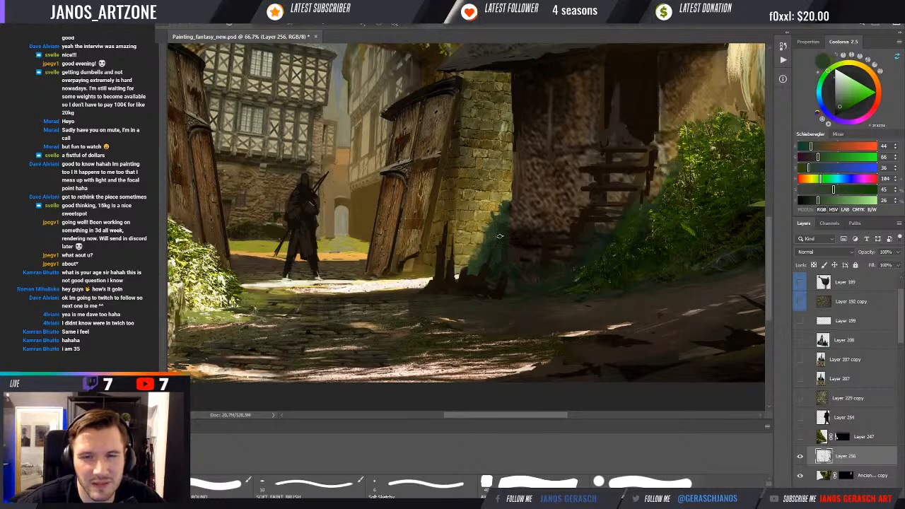
left_click(508, 216, "alt")
left_click_drag(509, 205, 506, 212)
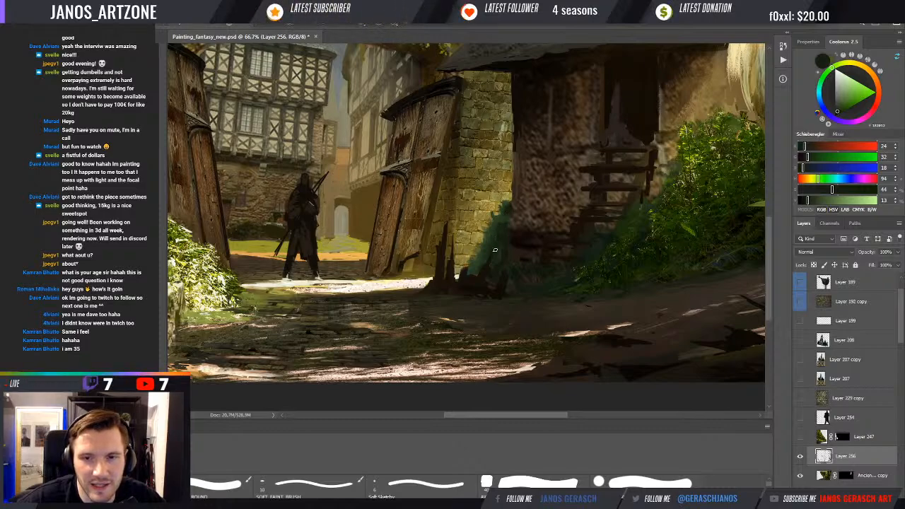
- Extend the grass along the hut's base with sampled dark greens and touch up the wall's foot with dark brown
left_click(591, 282, "alt")
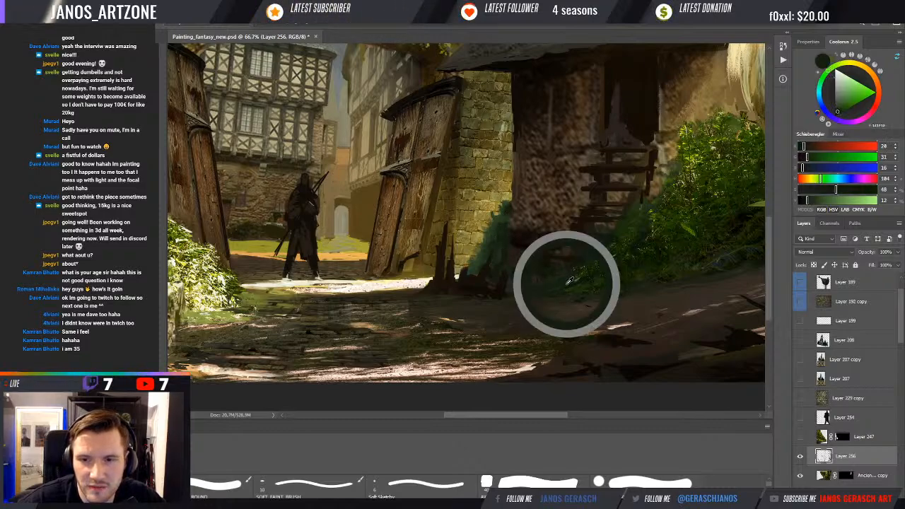
left_click(574, 283, "alt")
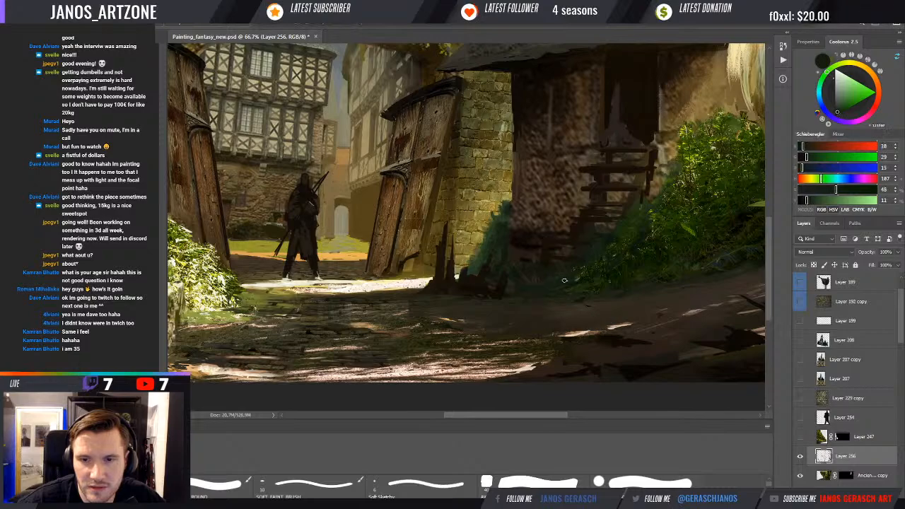
left_click(578, 287, "alt")
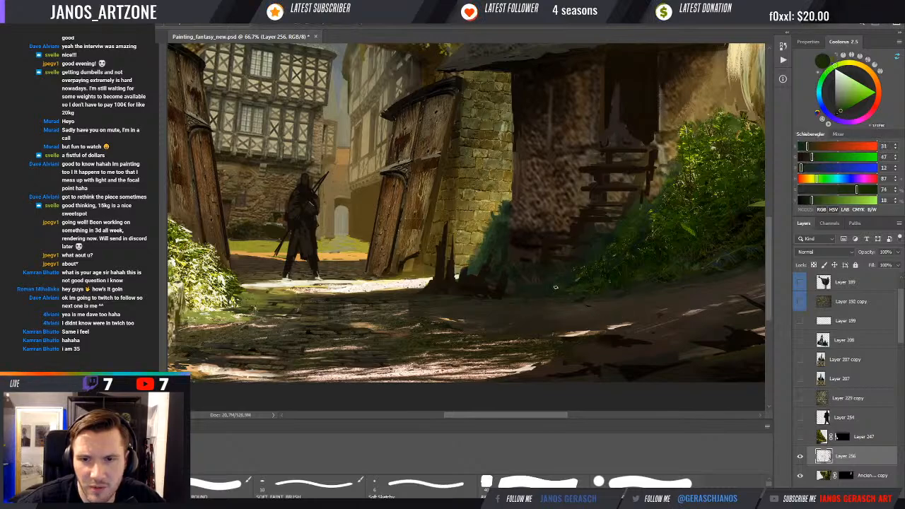
left_click(574, 283, "alt")
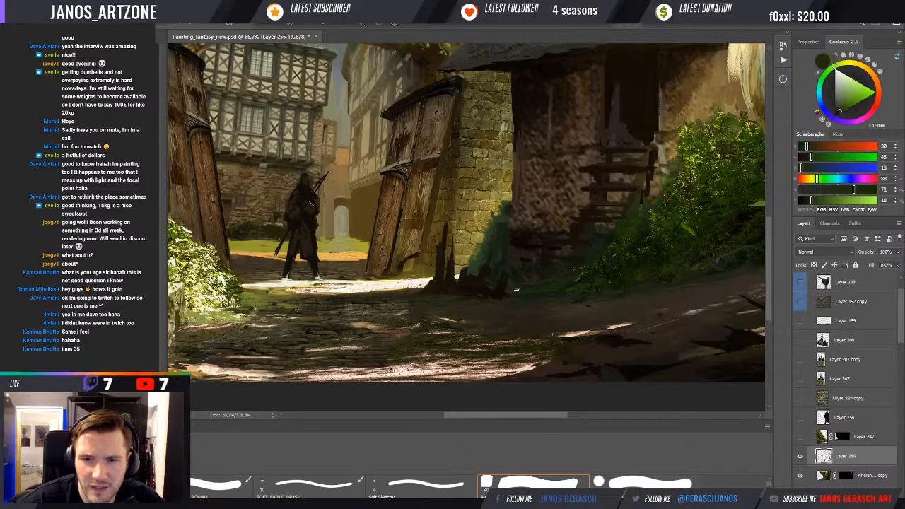
left_click(524, 258, "alt")
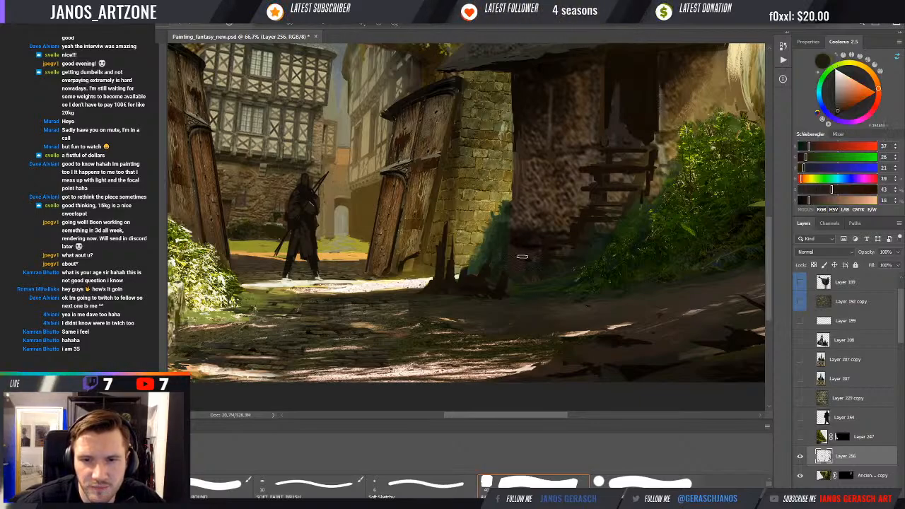
- Define the ends of the hut's wooden steps using dark brown and wall tones sampled around them
mouse_move(592, 210)
left_mouse_down()
mouse_move(561, 251)
mouse_move(572, 234)
left_mouse_up()
left_click(568, 197, "alt")
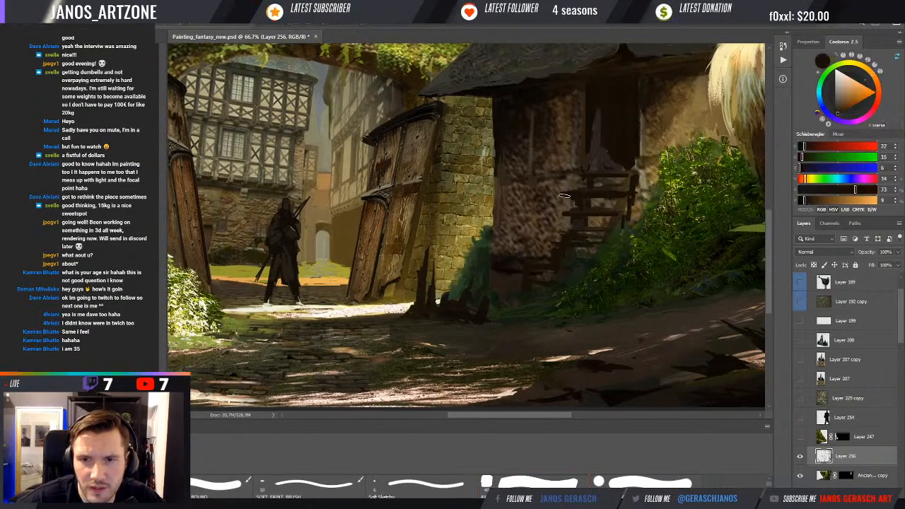
left_click(557, 194, "alt")
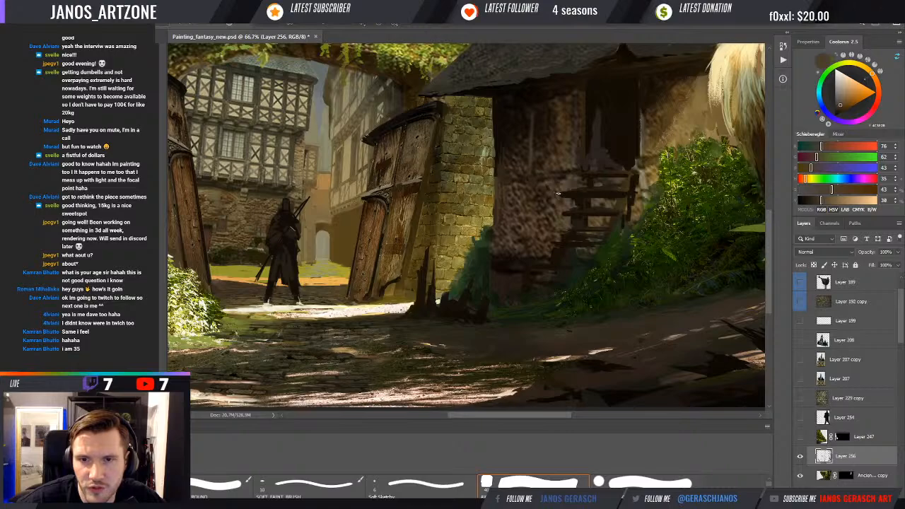
left_click(561, 194, "alt")
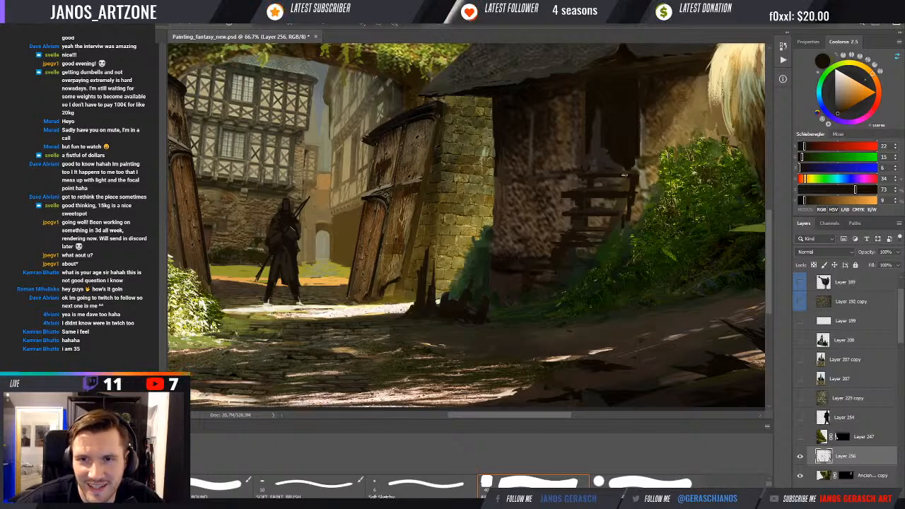
- Darken the inside of the hut's doorway and clean up its inner side with sampled deep browns
left_click(606, 111, "alt")
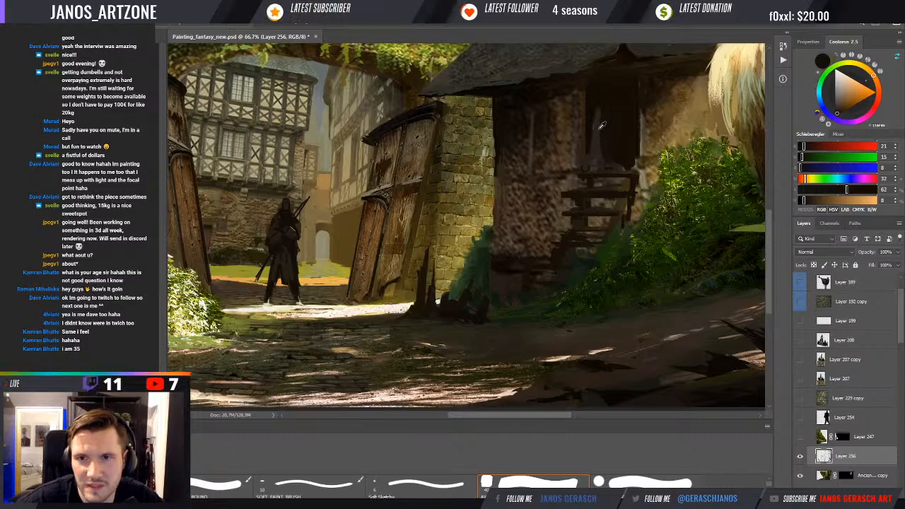
left_click(600, 125, "alt")
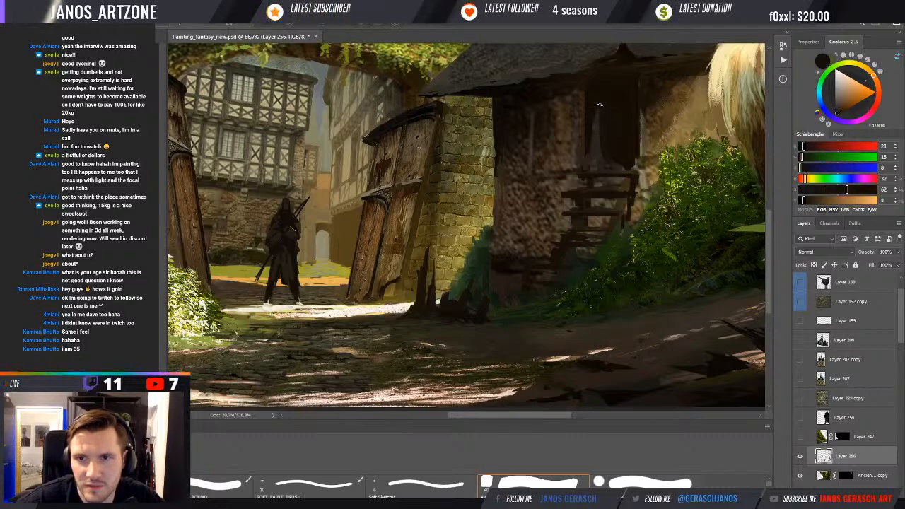
left_click(587, 152, "alt")
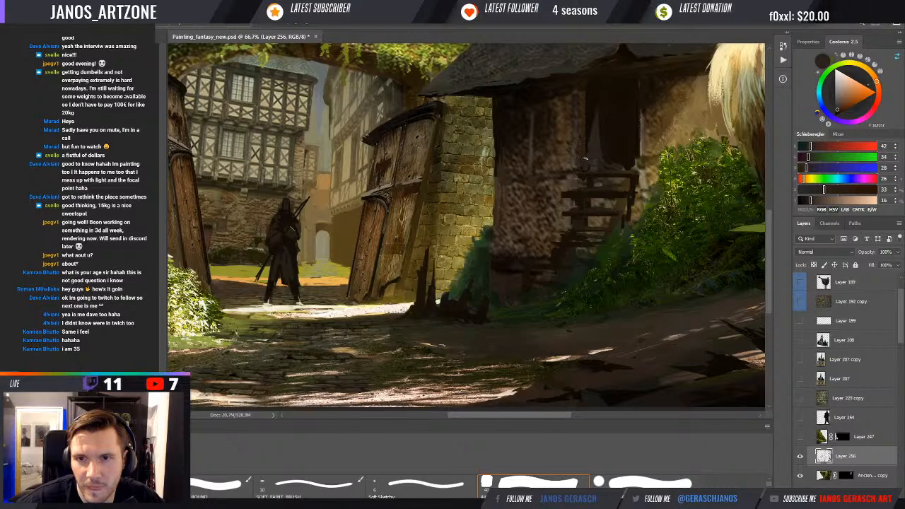
left_click(591, 112, "alt")
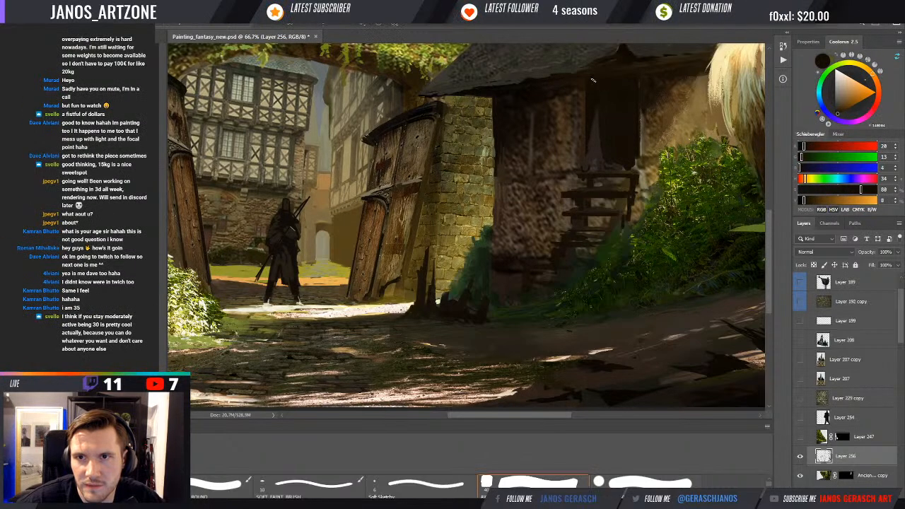
- Touch up the doorway's top beam and outer edge with dark brown and plaster tones sampled nearby
left_click(635, 73, "alt")
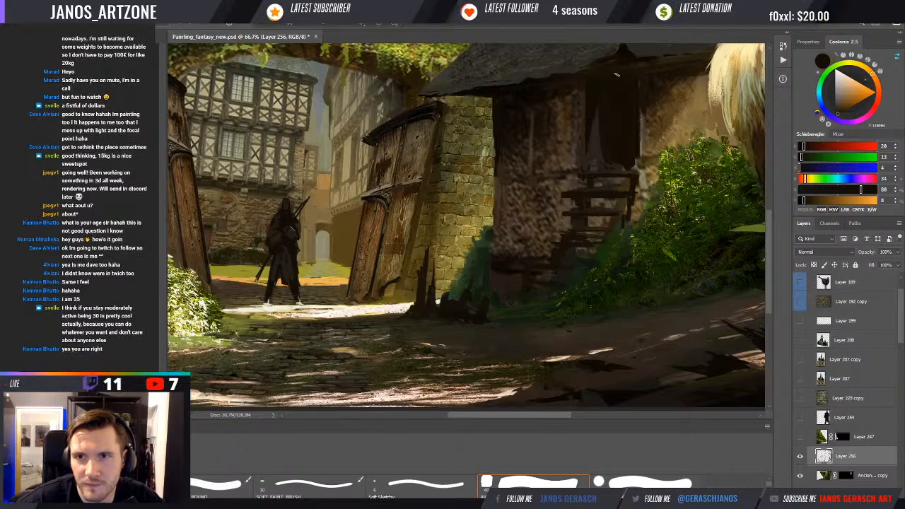
left_click(644, 93, "alt")
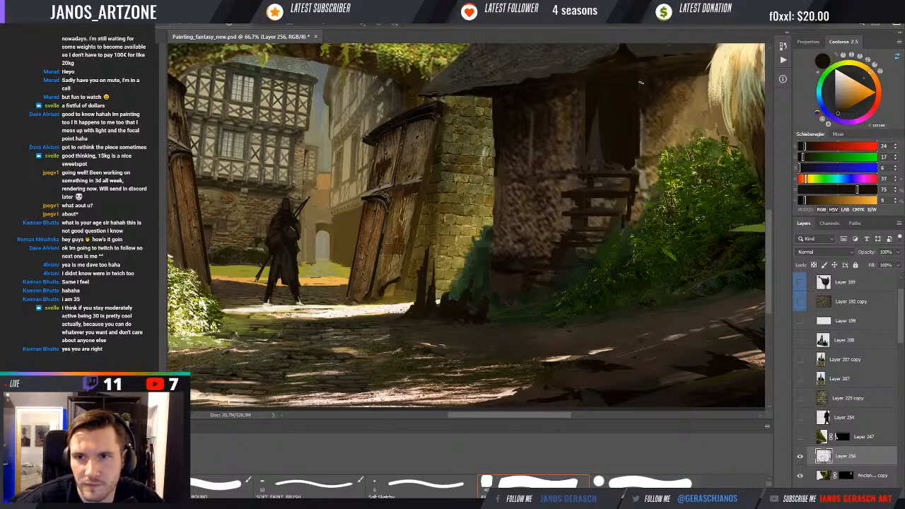
left_click(642, 128, "alt")
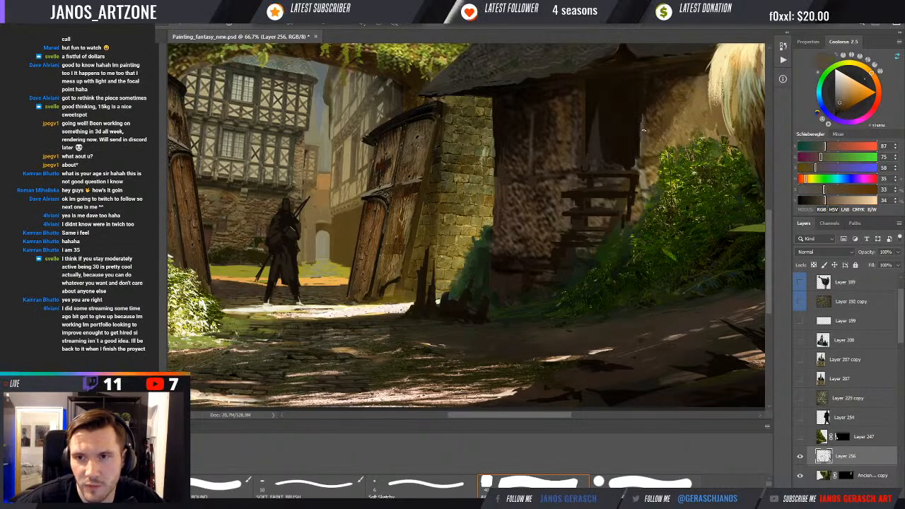
- Refine the lower doorway edge beside the sunlit plaster wall with sampled olive and near-black browns
left_click(637, 154, "alt")
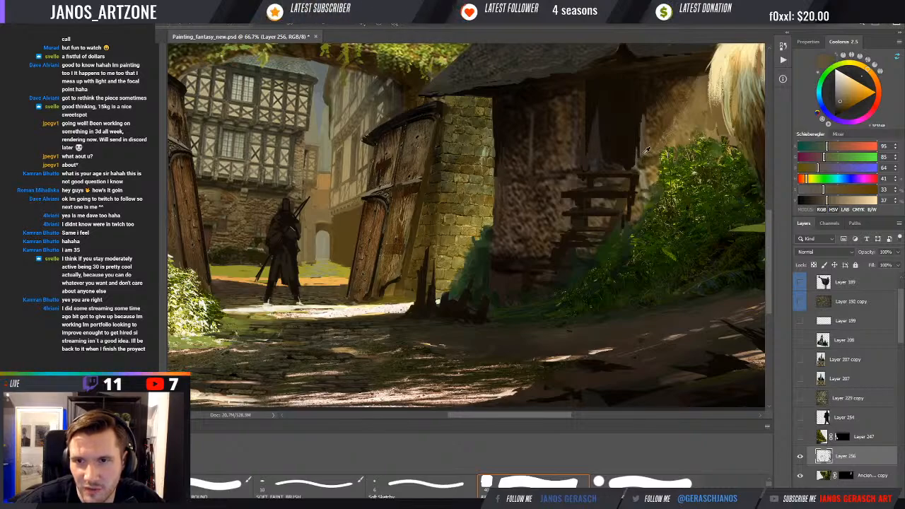
left_click(643, 152, "alt")
left_click(643, 160, "alt")
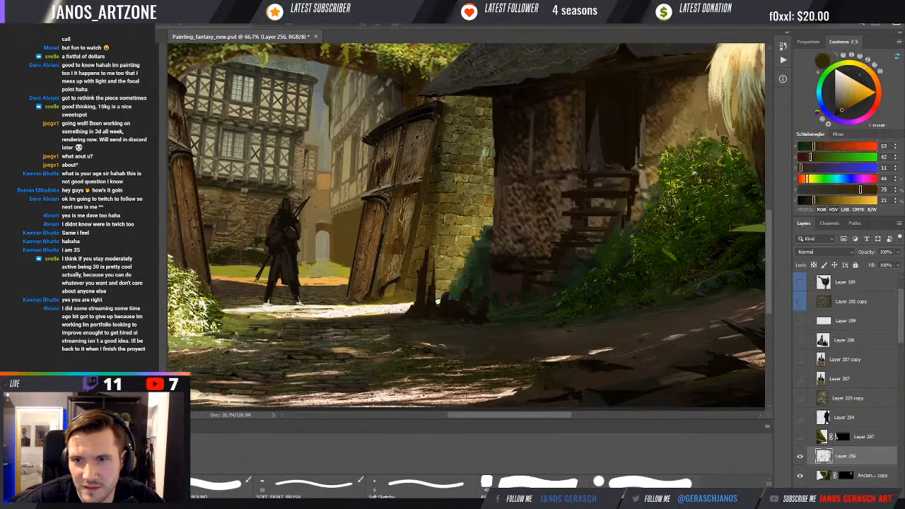
left_click(633, 164, "alt")
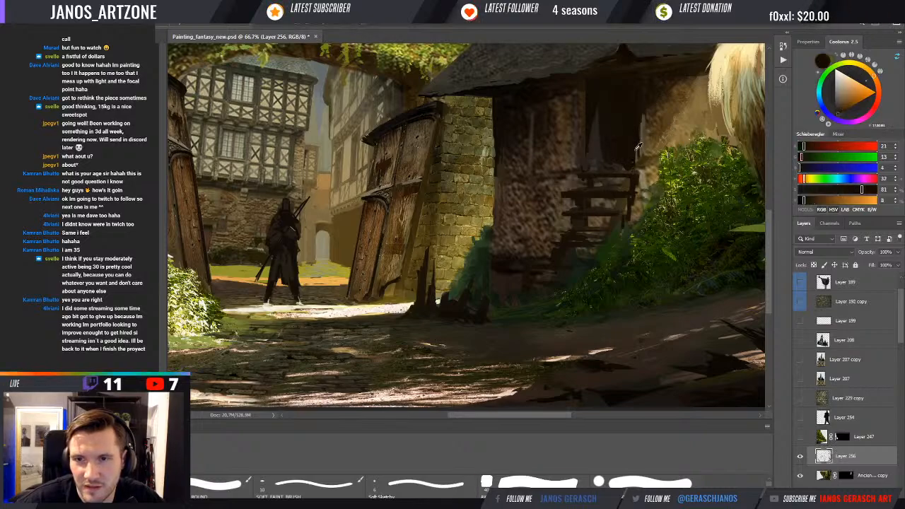
left_click_drag(641, 138, 636, 150)
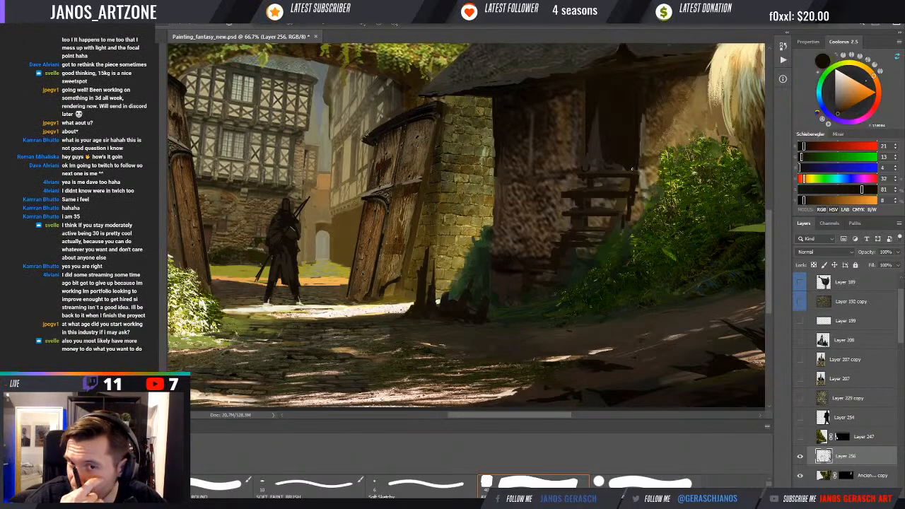
- Refine the inner post and threshold of the hut's doorway with dark and greyish browns sampled around it
left_click(582, 170, "alt")
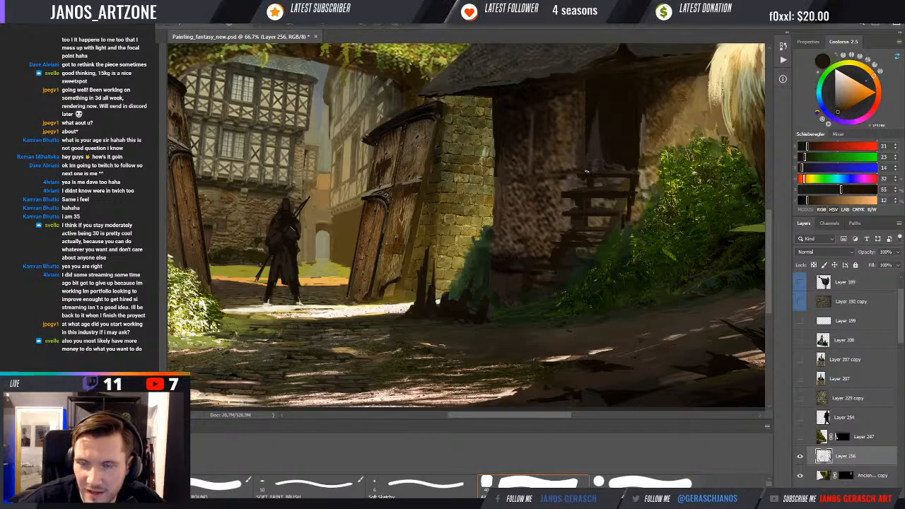
left_click(588, 167, "alt")
left_click(587, 139, "alt")
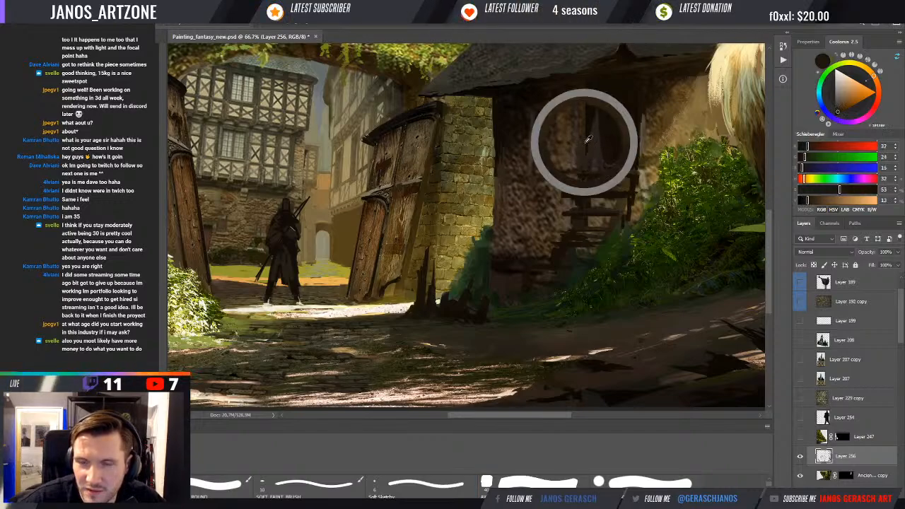
left_click(592, 100, "alt")
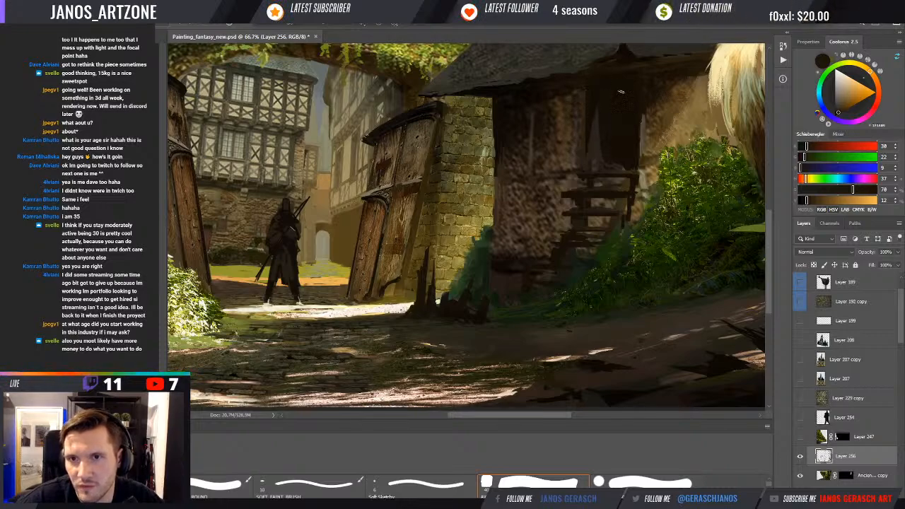
left_click(581, 157, "alt")
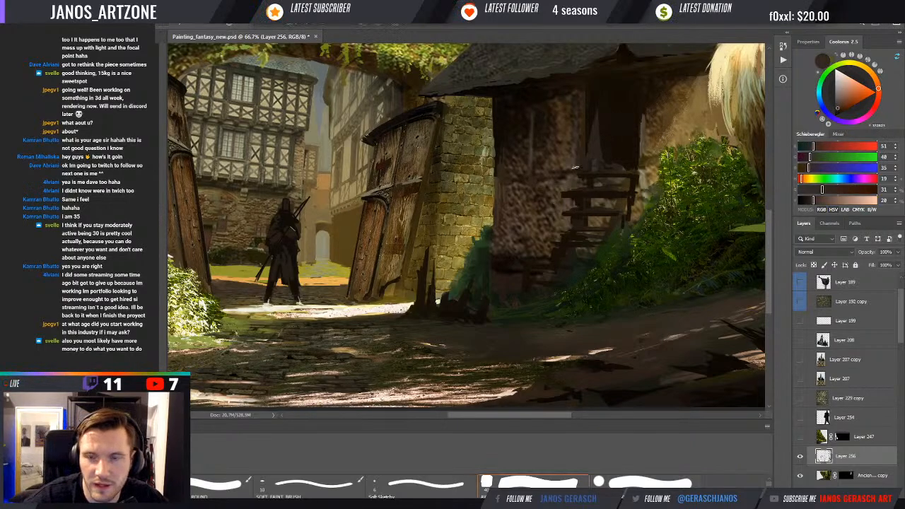
left_click(565, 193, "alt")
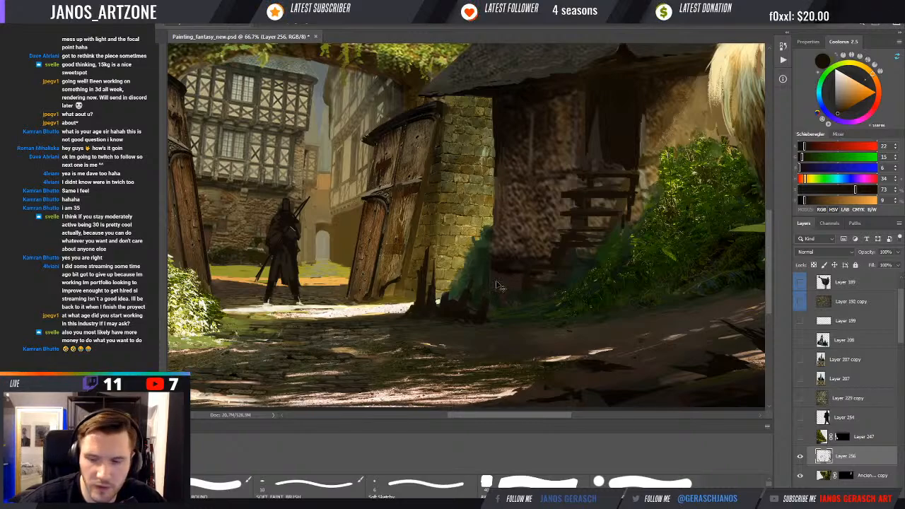
- Touch up the hut's roof and its edge against the upper wall with dark brown and grey-olive tones sampled nearby
scroll(498, 286, "down", 2)
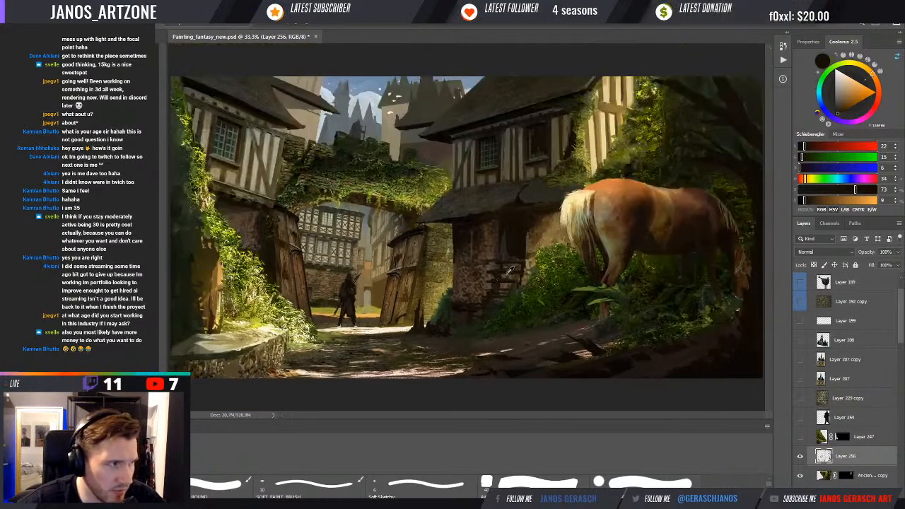
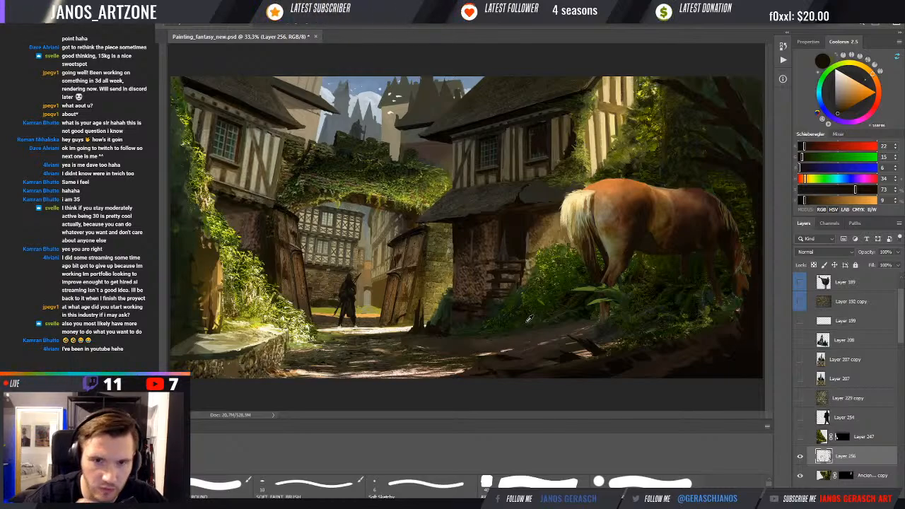
left_click(486, 209, "alt")
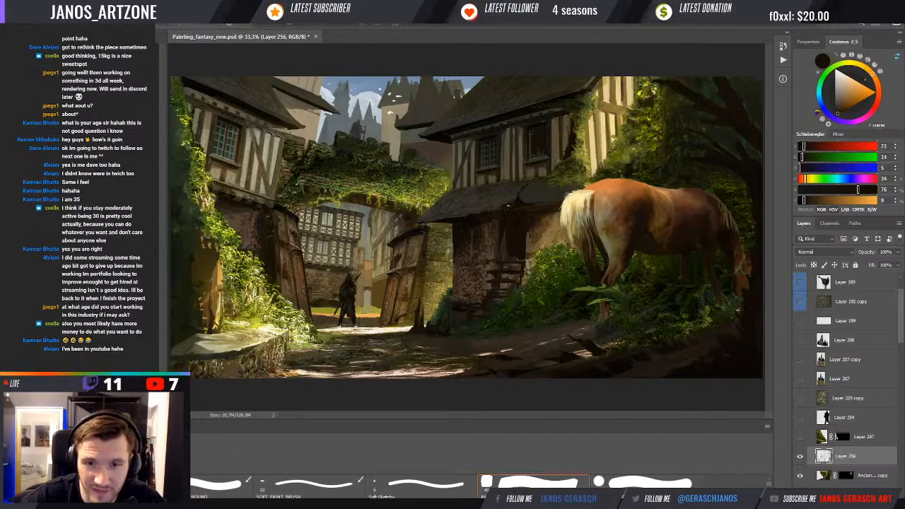
left_click(524, 196, "alt")
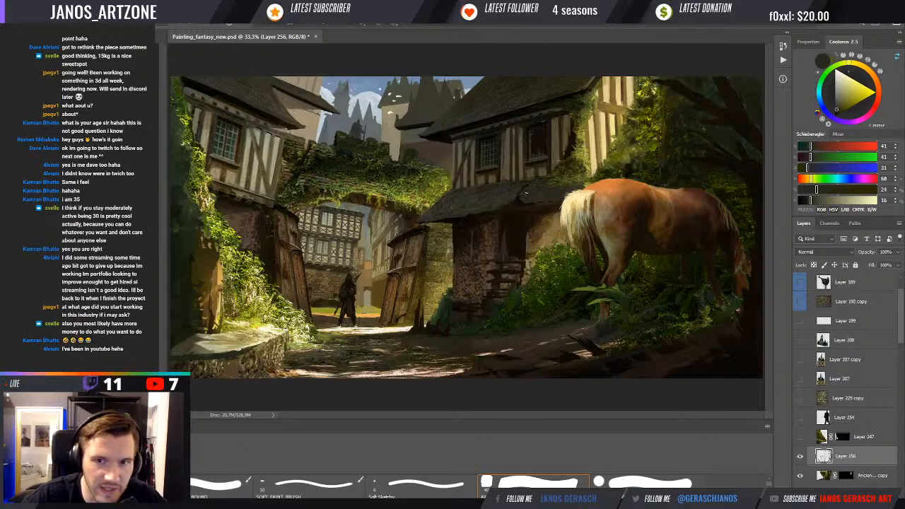
left_click(523, 181, "alt")
left_click(512, 173, "alt")
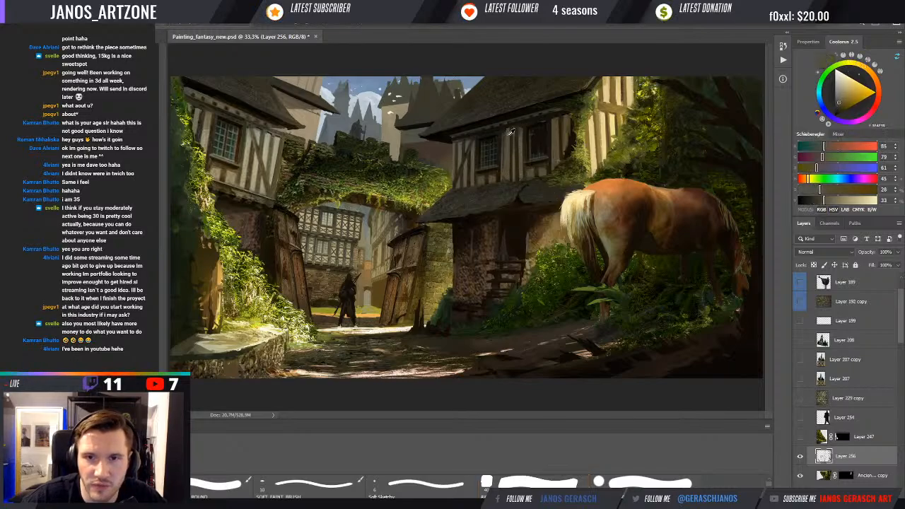
- Refine the timber and plaster between the upper house's two windows with sampled olive and dark browns
left_click(507, 134, "alt")
left_click(504, 146, "alt")
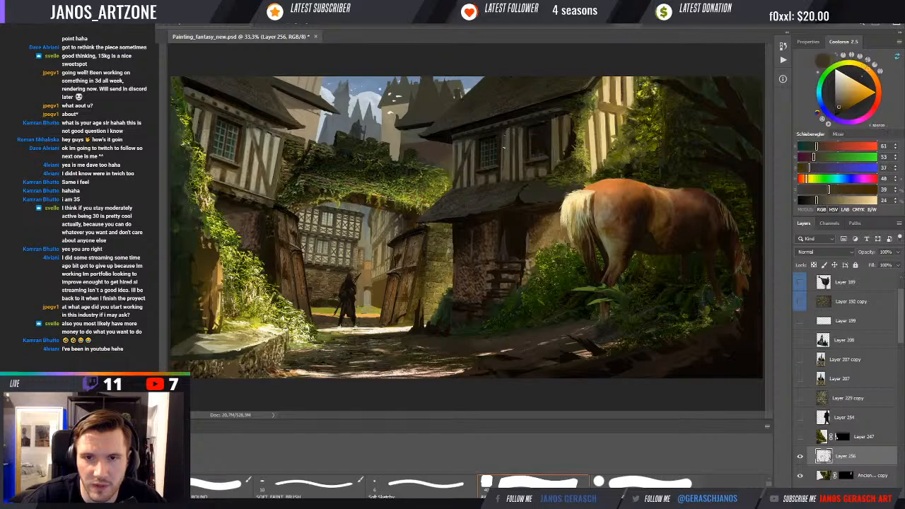
left_click(507, 129, "alt")
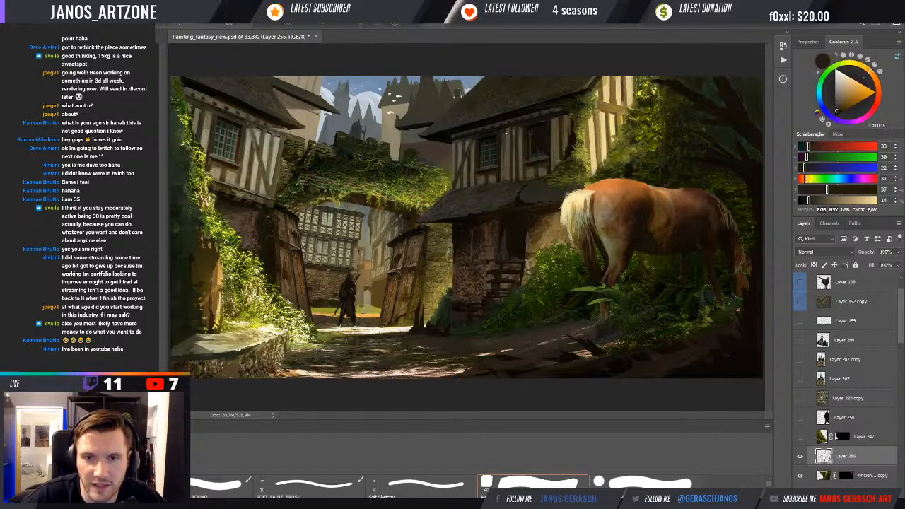
left_click(510, 128, "alt")
left_click(507, 131, "alt")
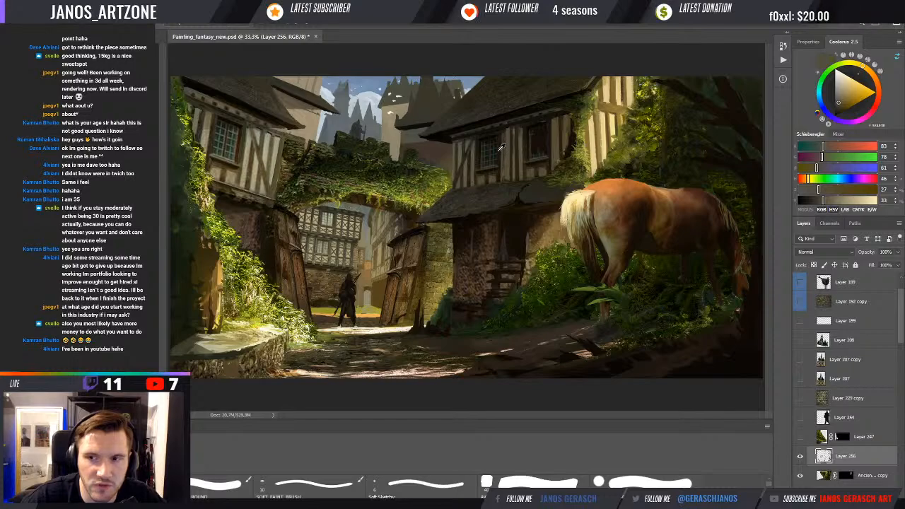
- Blend the shaded ground and foliage at the foot of the hut's wall with sampled dark greens
left_click(461, 330, "alt")
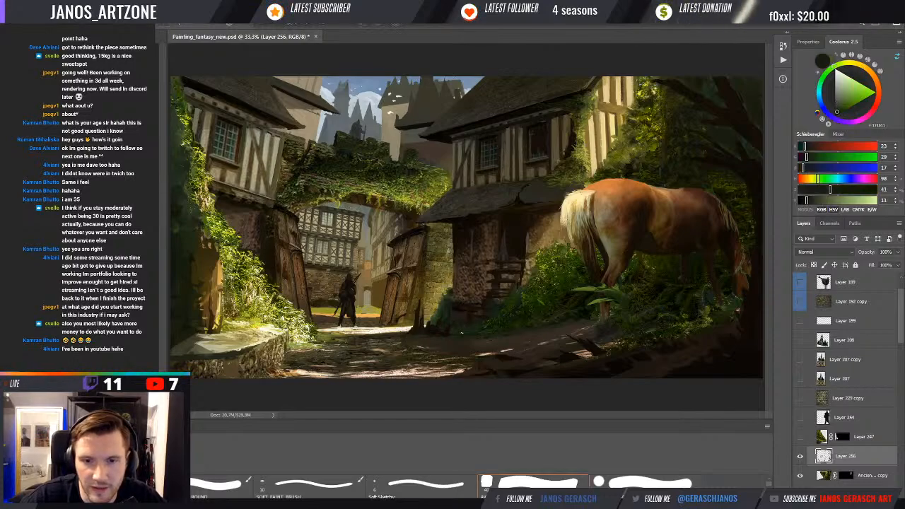
left_click(478, 324, "alt")
left_click(455, 332, "alt")
left_click(463, 310, "alt")
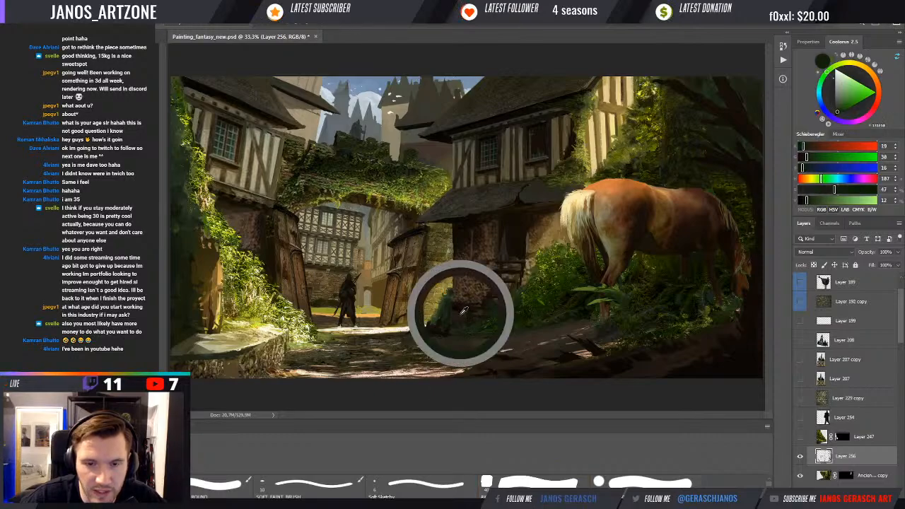
left_click(452, 311, "alt")
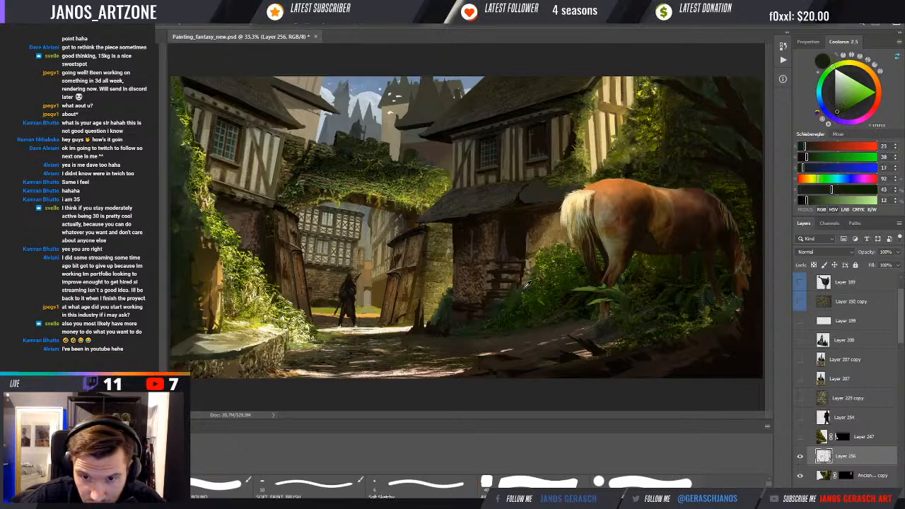
- Rework the bush's edge beside the steps and sunlit plaster wall with sampled greens and an ochre wall tone
left_click(525, 284, "alt")
left_click(527, 289, "alt")
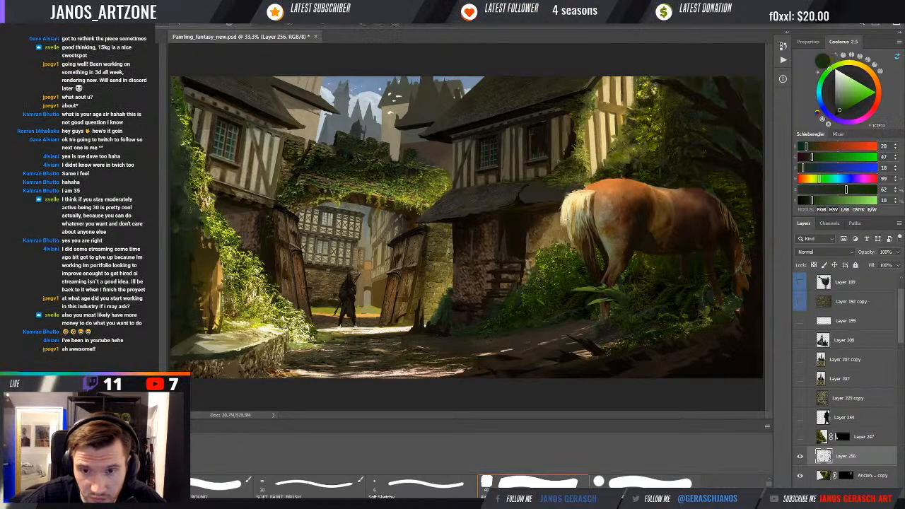
left_click(541, 283, "alt")
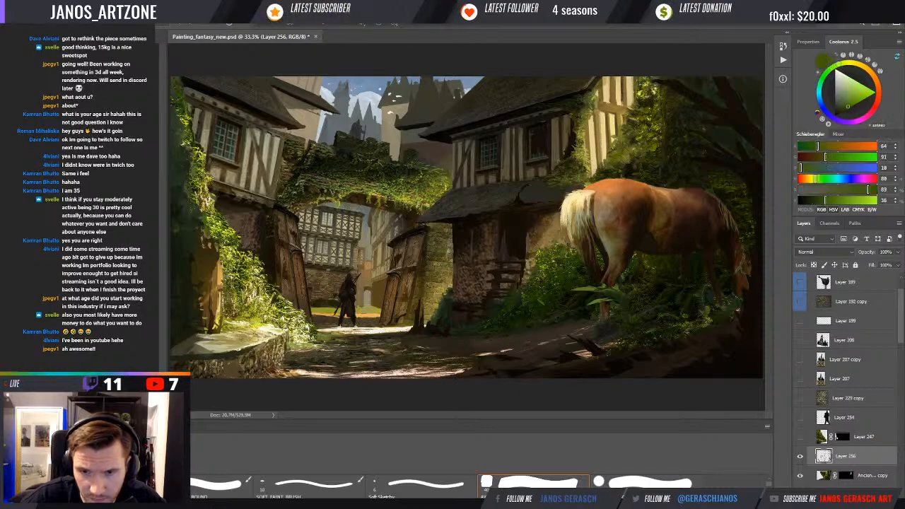
left_click(539, 262, "alt")
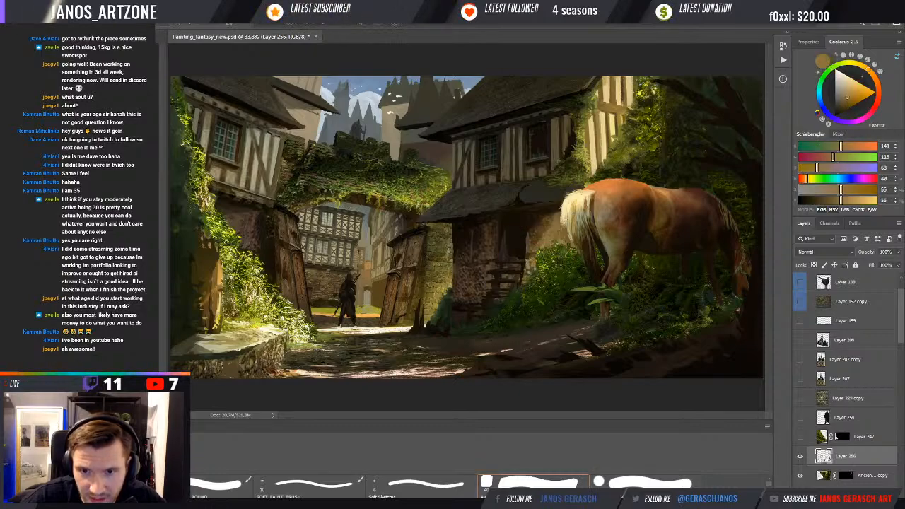
left_click_drag(531, 263, 534, 270)
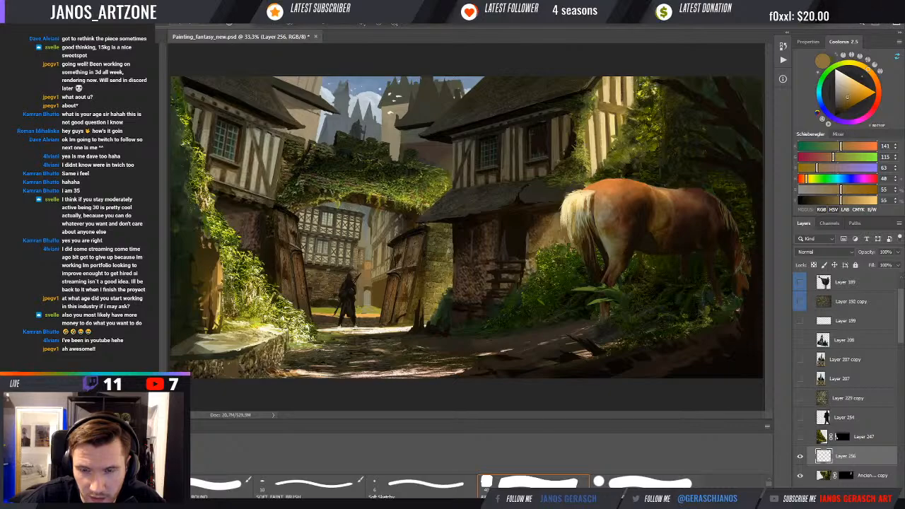
left_click(540, 266, "alt")
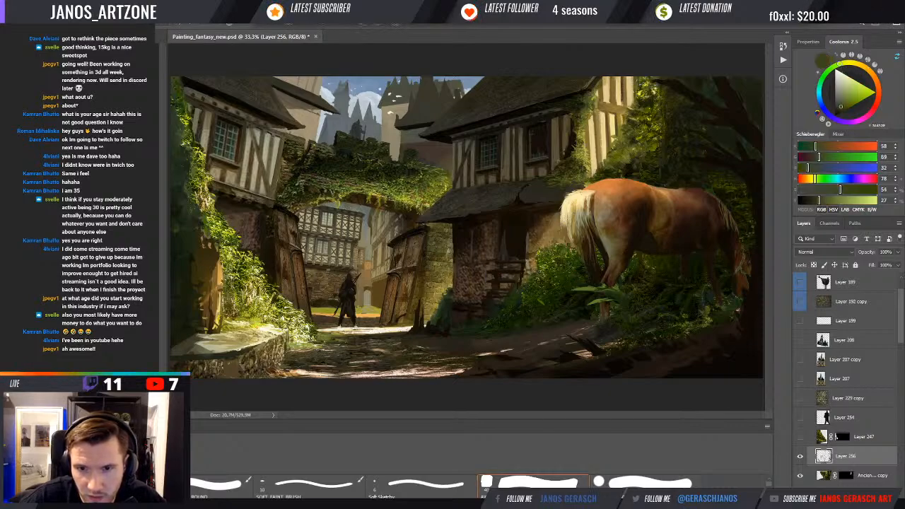
left_click(562, 239, "alt")
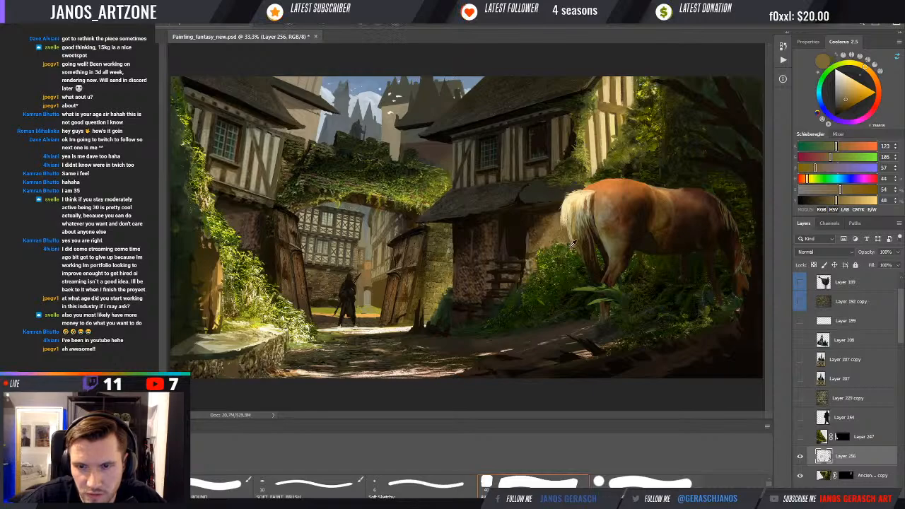
- Shape the sunlit top of the bush beside the horse's tail with sampled bright greens and ochre plaster tones
scroll(572, 243, "up", 1)
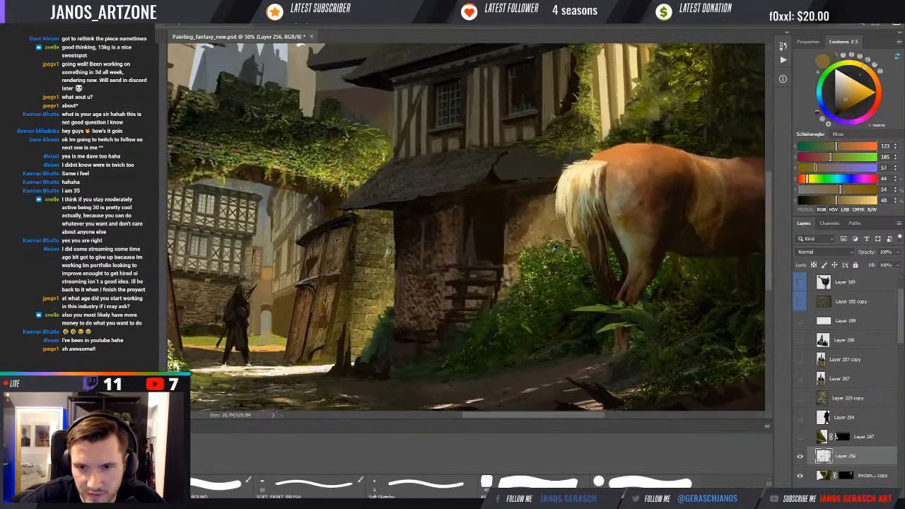
left_click(559, 247, "alt")
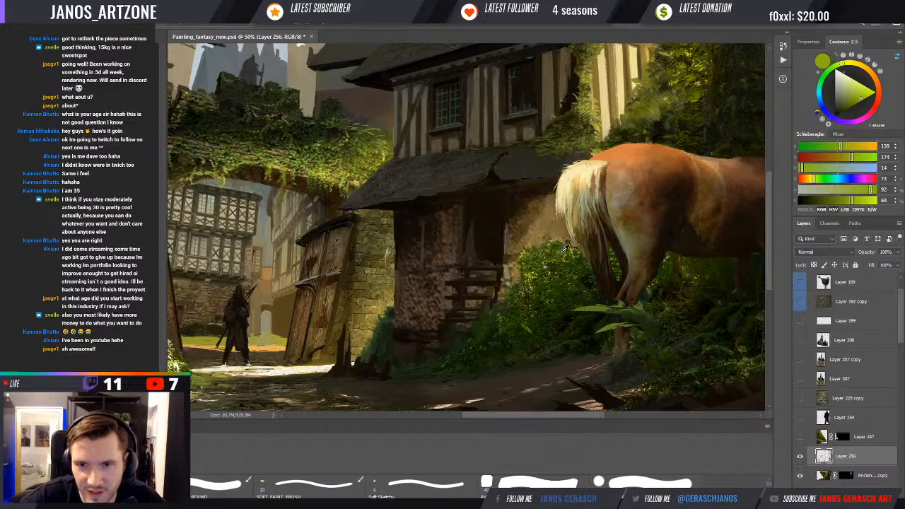
left_click(565, 247, "alt")
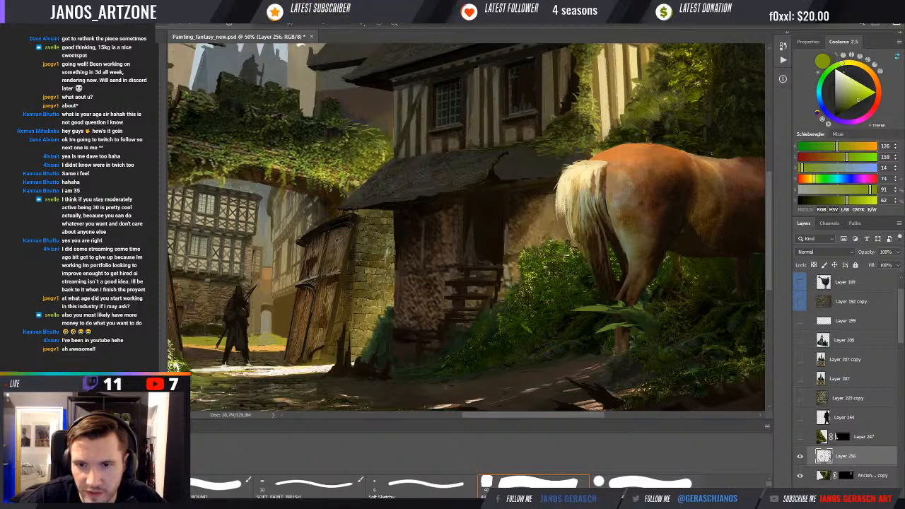
left_click(570, 242, "alt")
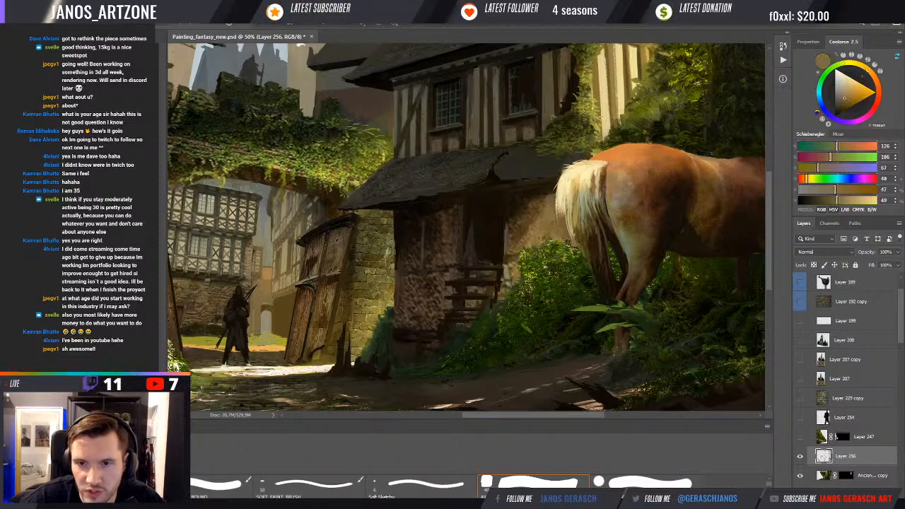
left_click(564, 246, "alt")
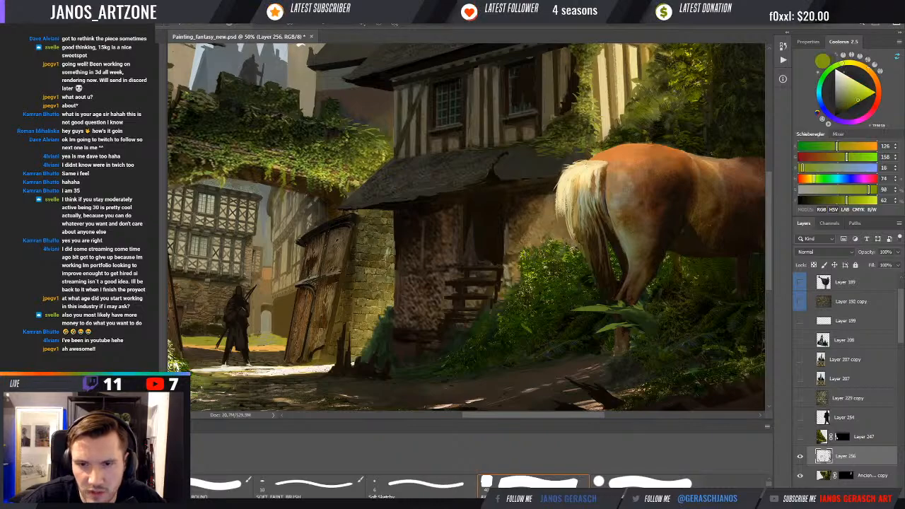
- Shade the large leaf beneath the horse's hind leg with dark green inside a leaf-shaped selection, and clear the selection
left_click_drag(578, 276, 553, 222)
left_click(551, 232, "alt")
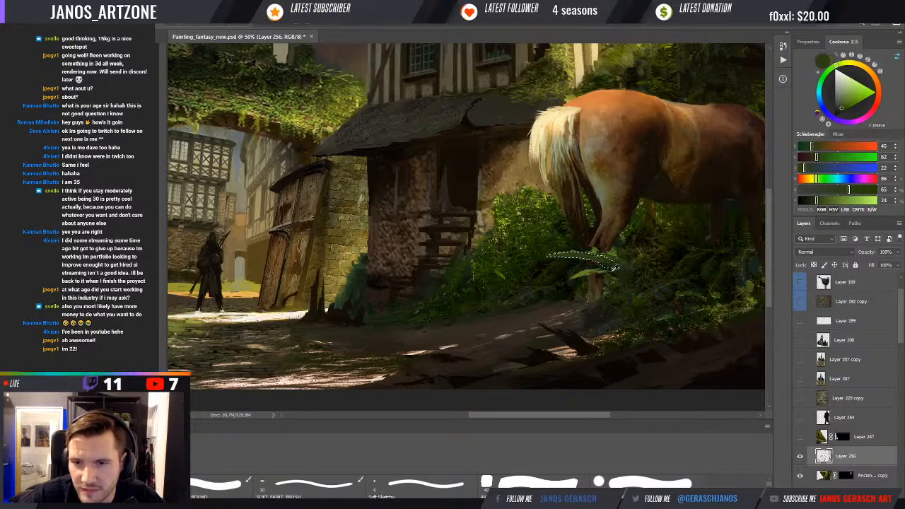
left_click(608, 267, "alt")
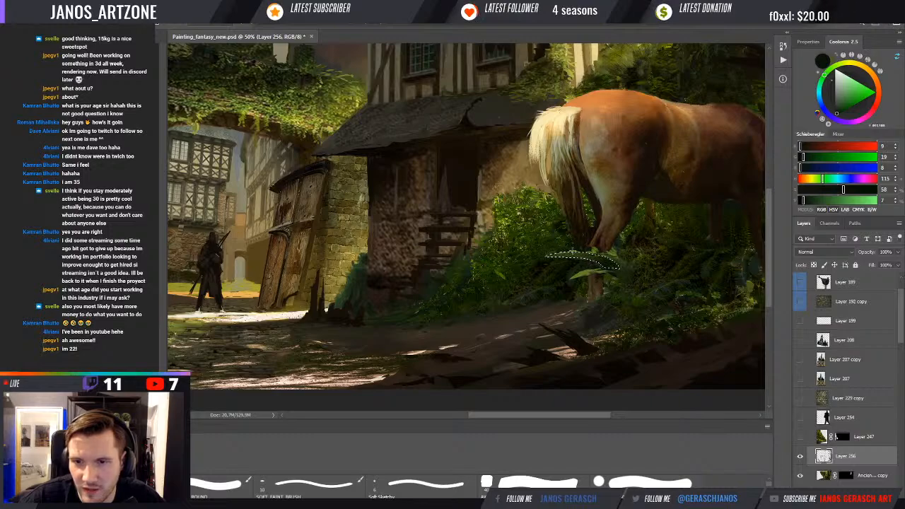
left_click_drag(579, 251, 603, 257)
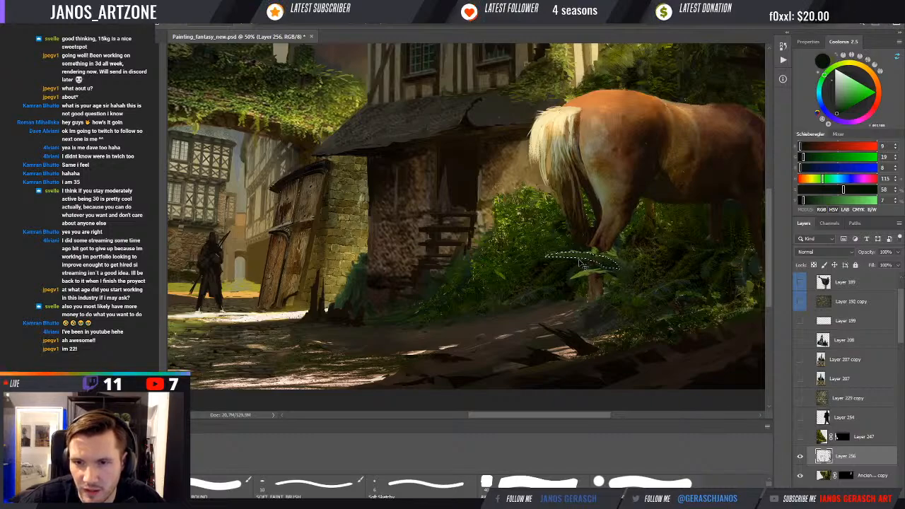
key("ctrl+d")
- Refine the large leaf's edges and tip below the horse's hind leg with dark and olive greens sampled around it
scroll(452, 484, "down", 3)
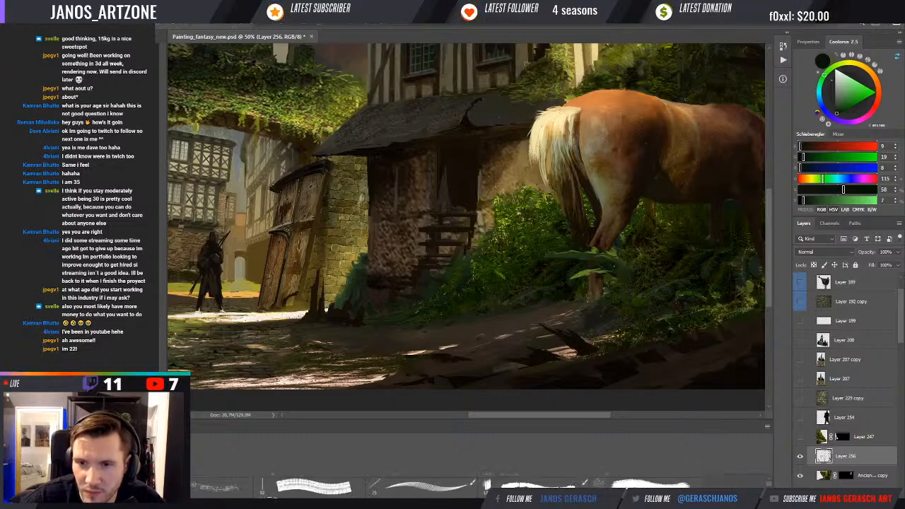
left_click(614, 268, "alt")
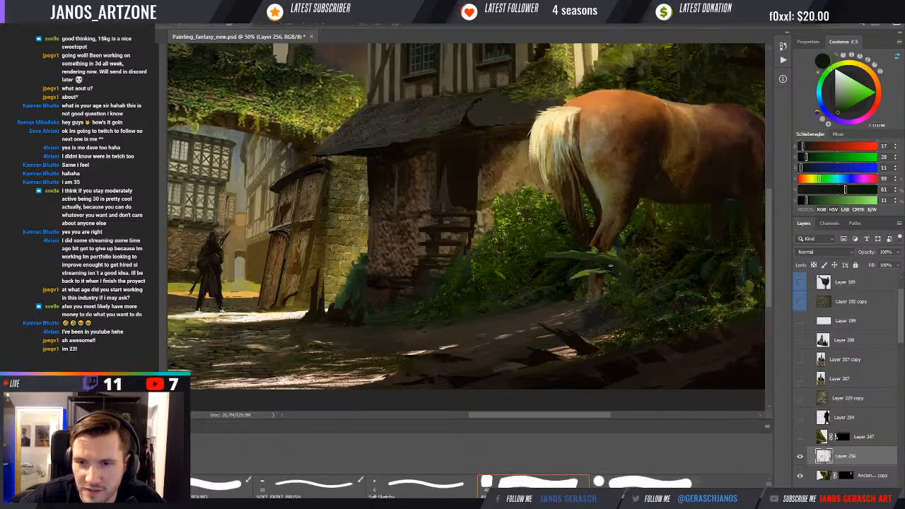
left_click(574, 251, "alt")
left_click(611, 253, "alt")
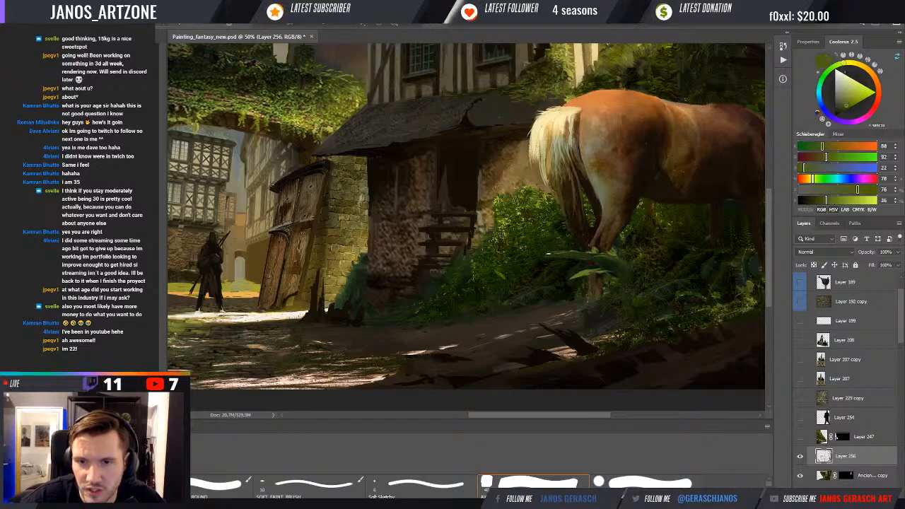
left_click(541, 258, "alt")
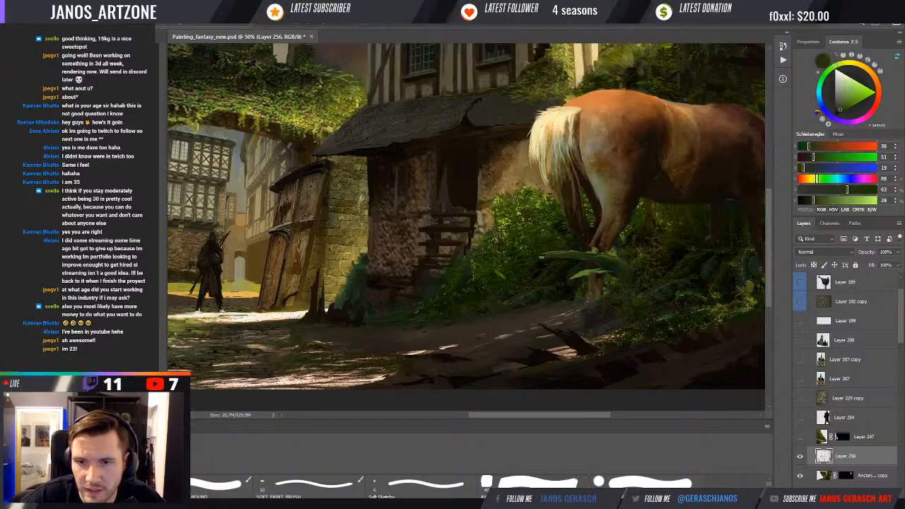
left_click_drag(591, 261, 550, 269)
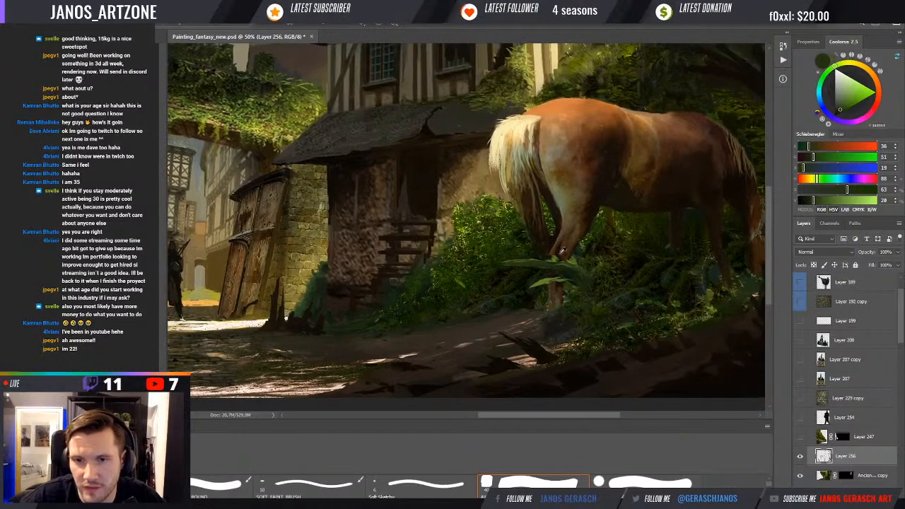
- Refine the hock of the horse's hind leg just above the large leaf with sampled dark and reddish browns
left_click(562, 250, "alt")
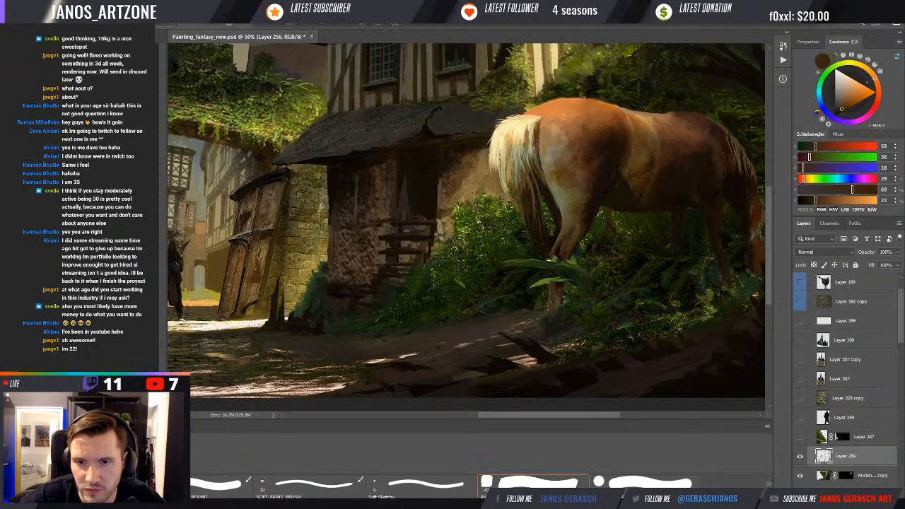
left_click(552, 253, "alt")
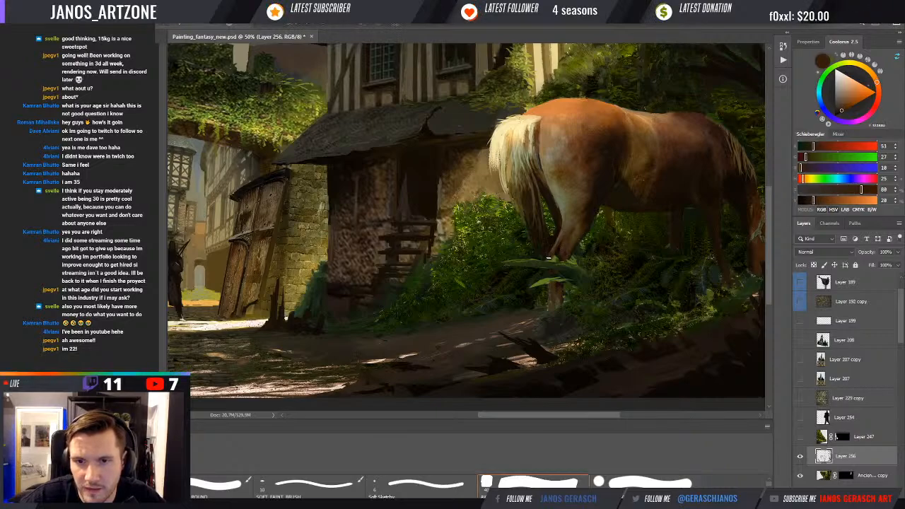
left_click(556, 256, "alt")
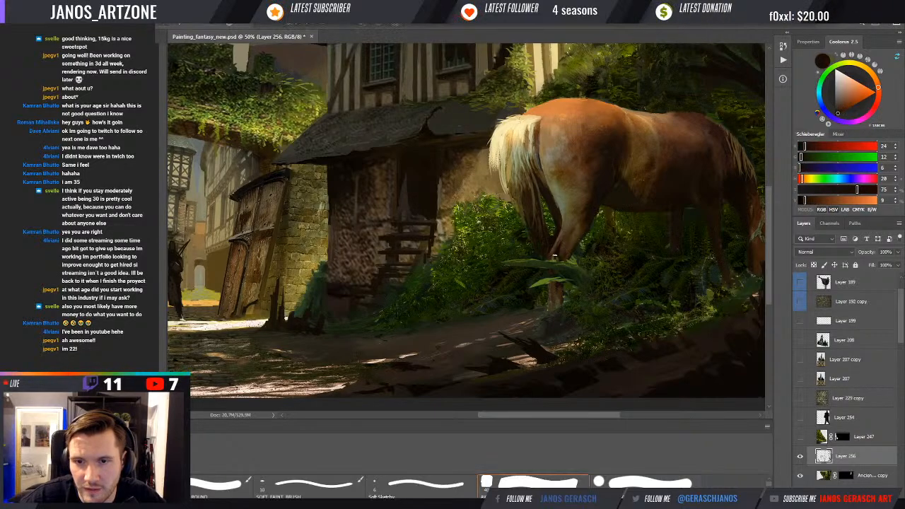
left_click(553, 254, "alt")
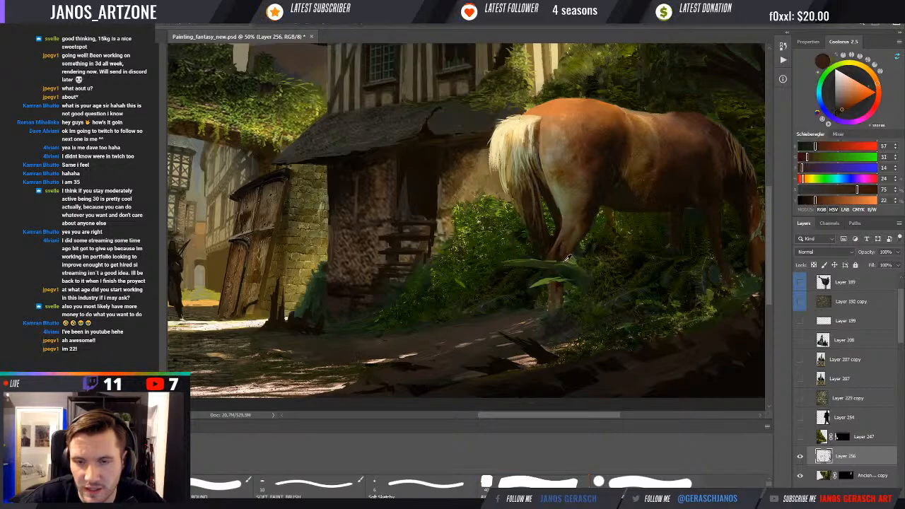
left_click(565, 257, "alt")
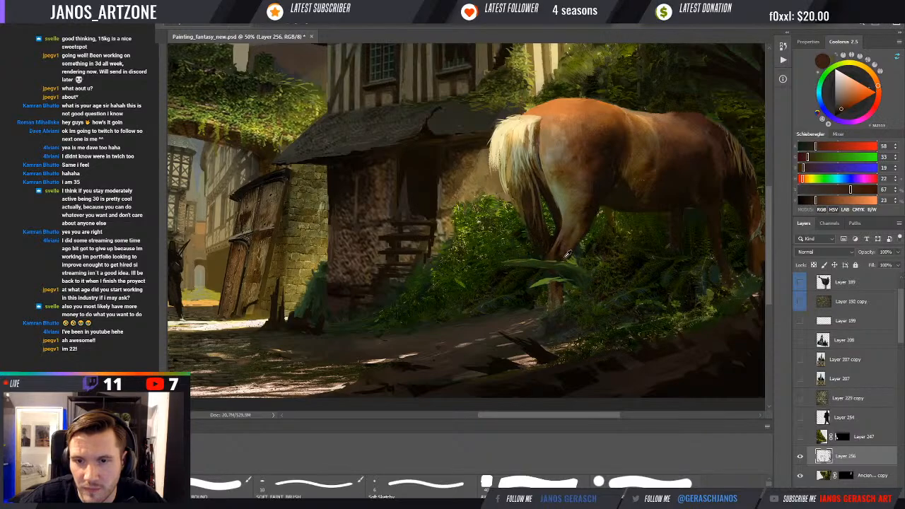
left_click(564, 258, "alt")
left_click(569, 253, "alt")
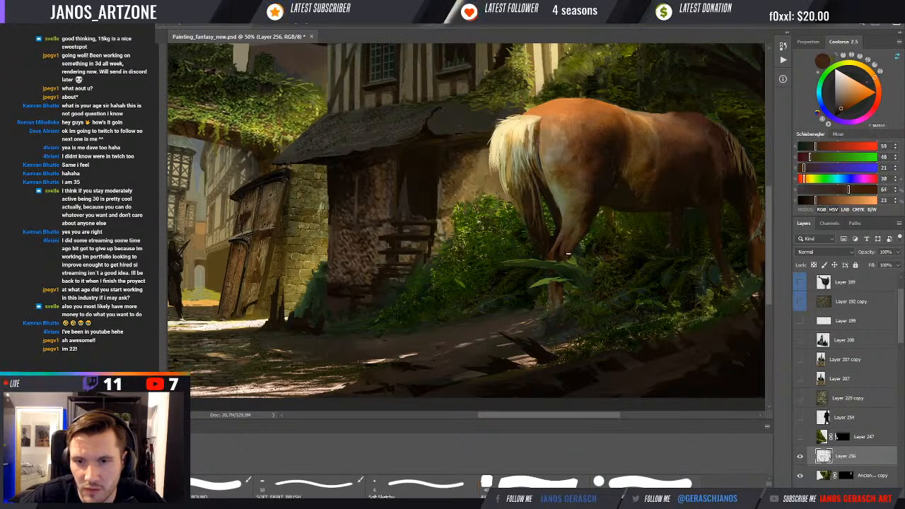
left_click(574, 255, "alt")
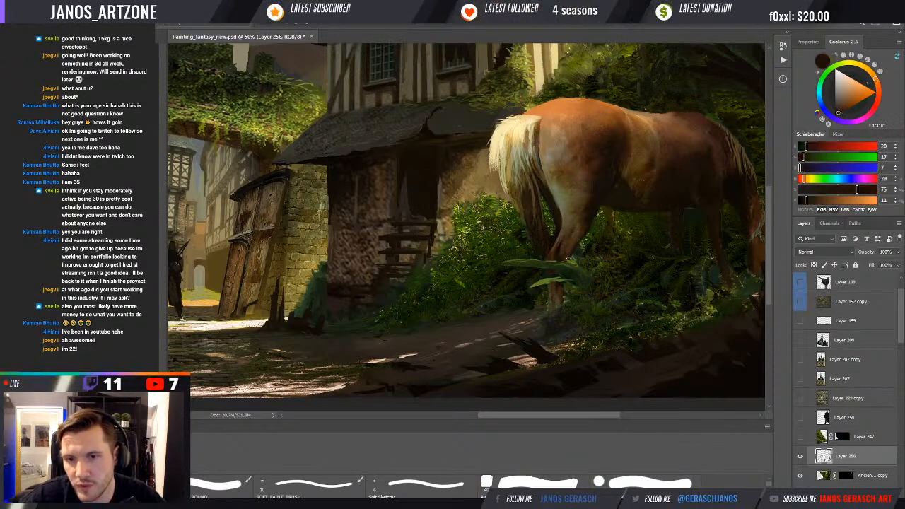
- Clean up where the hind leg meets the large leaf and the lower leg beneath it with near-black brown and dark green tones
left_click(566, 258, "alt")
left_click(556, 261, "alt")
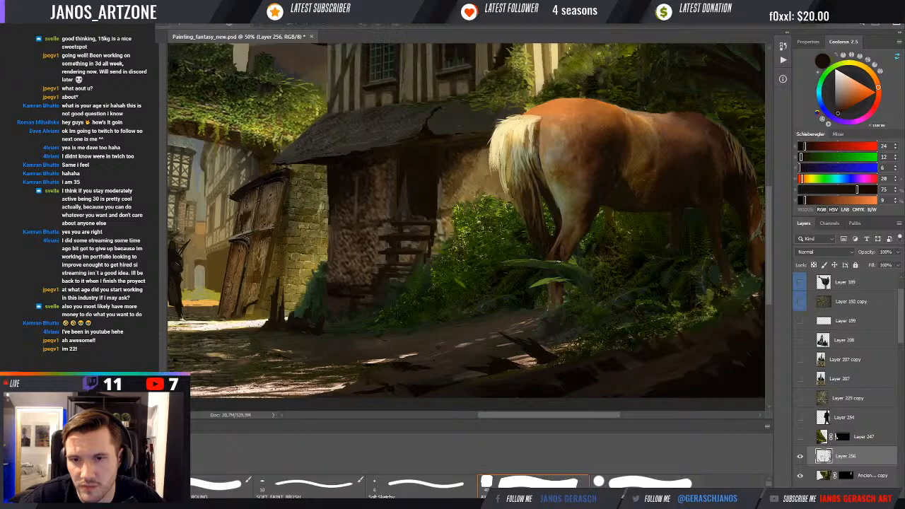
left_click(557, 256, "alt")
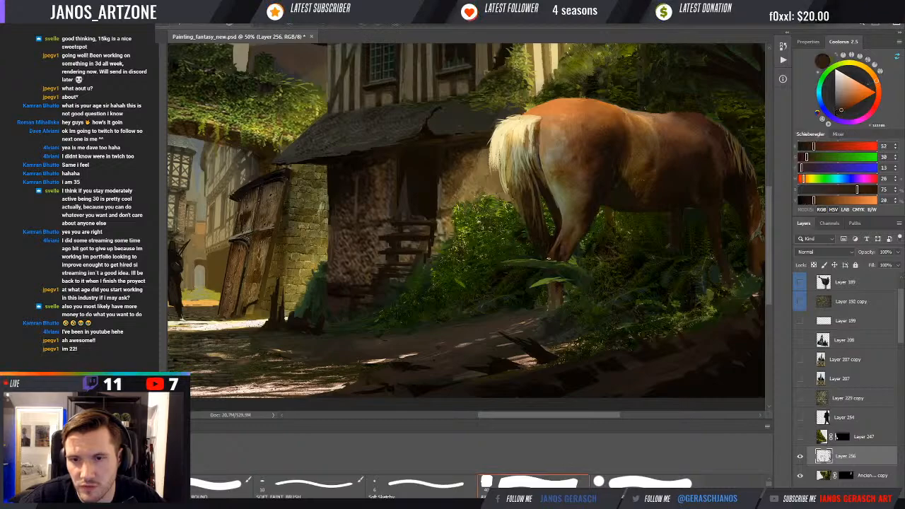
left_click(555, 260, "alt")
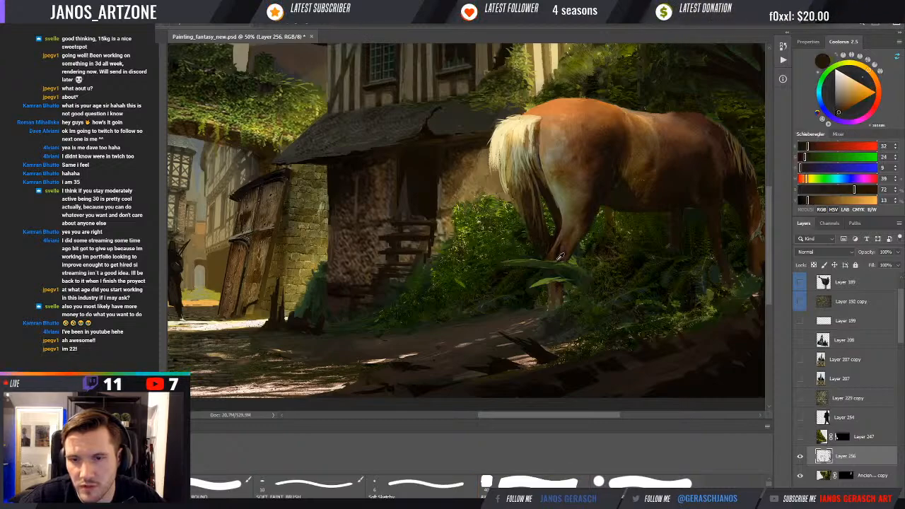
left_click(556, 260, "alt")
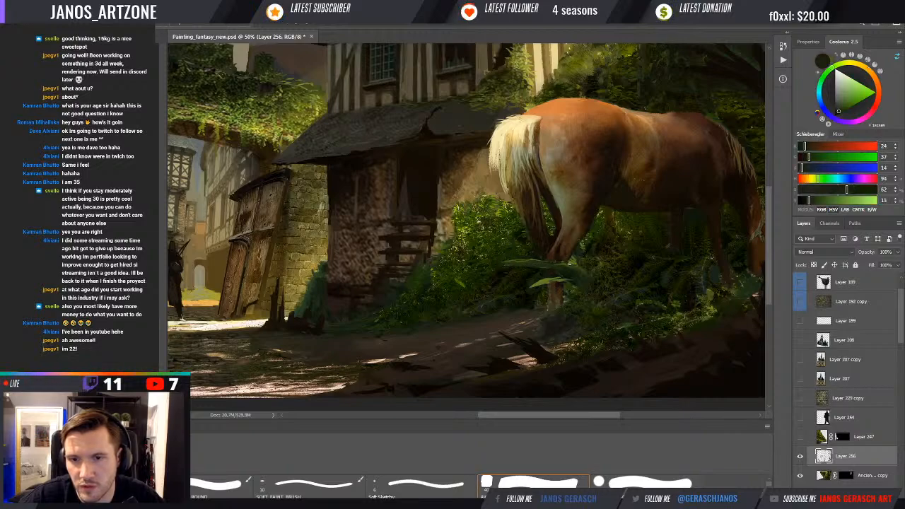
left_click(562, 260, "alt")
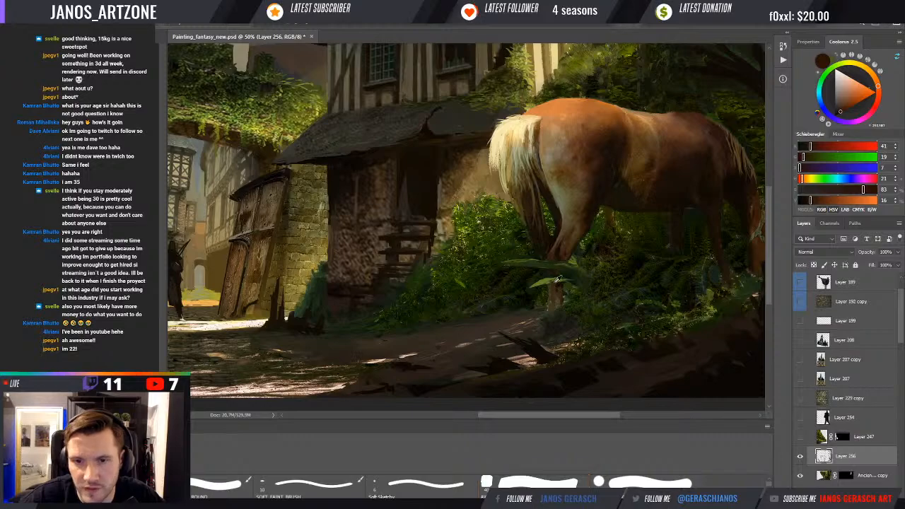
left_click(557, 279, "alt")
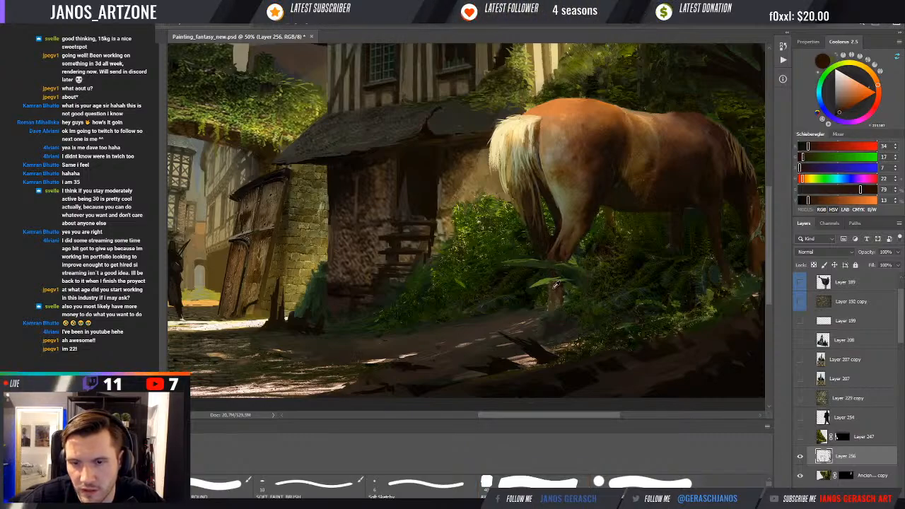
left_click(556, 285, "alt")
- Shade the horse's upper hind leg and flank down to the belly with sampled dark and warm browns
left_click_drag(580, 233, 571, 254)
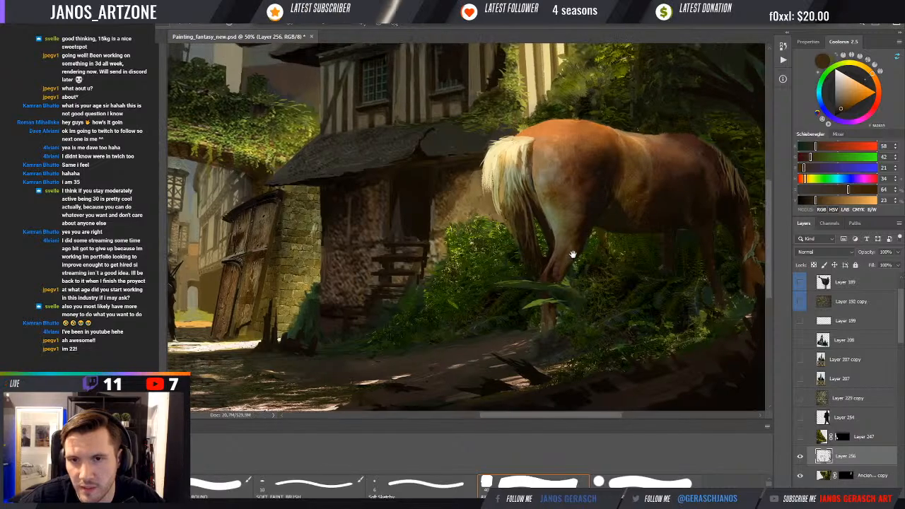
left_click(546, 222, "alt")
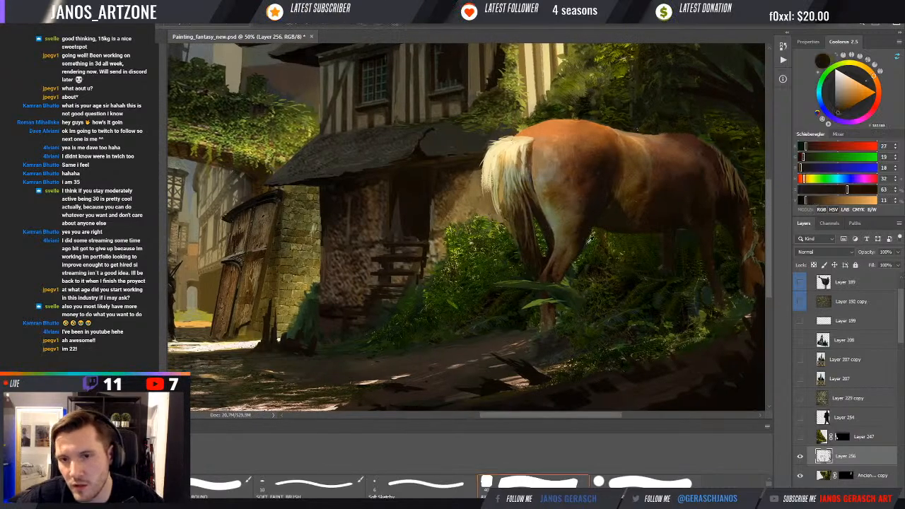
left_click(589, 233, "alt")
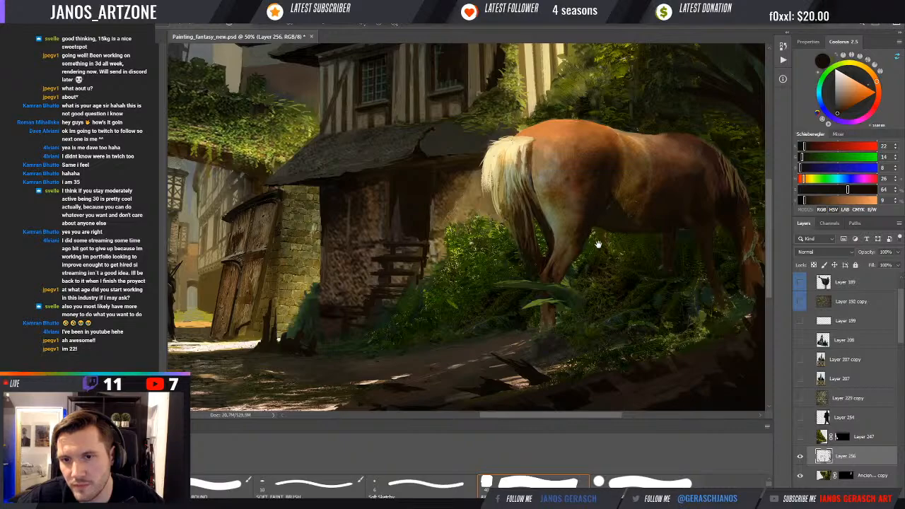
left_click_drag(590, 233, 561, 246)
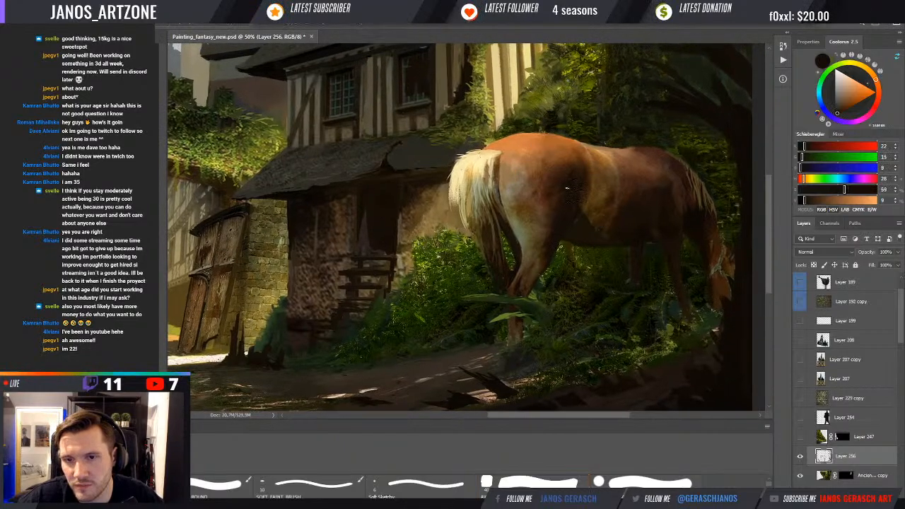
left_click(603, 216, "alt")
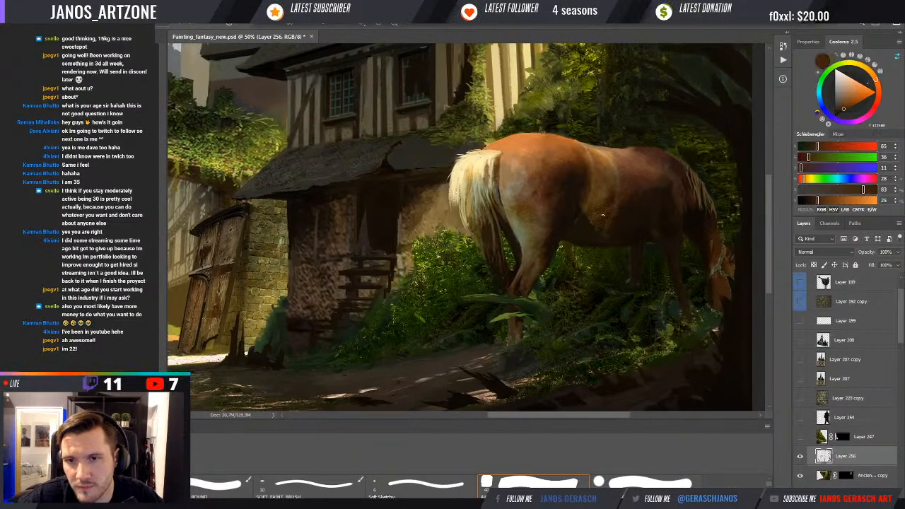
left_click(595, 210, "alt")
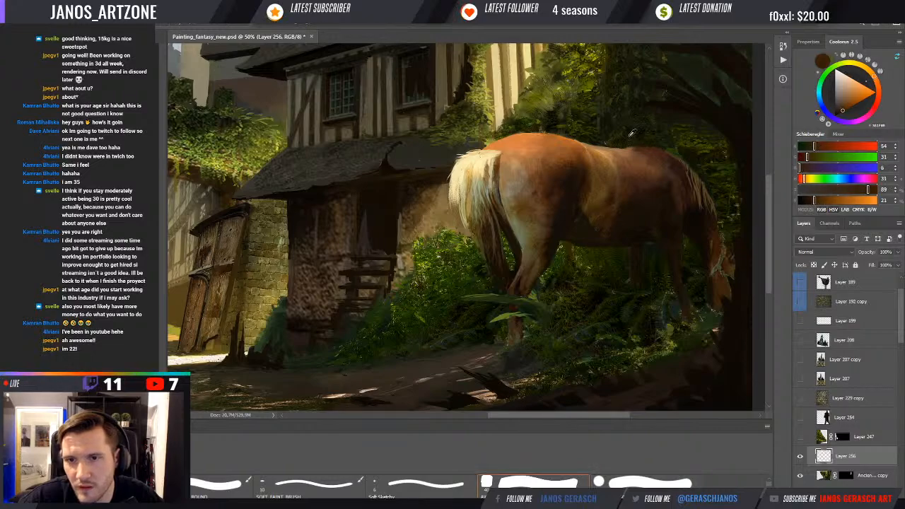
- Refine the contour of the horse's back and withers against the foliage with sampled olive, dark green and brown tones
left_click(607, 142, "alt")
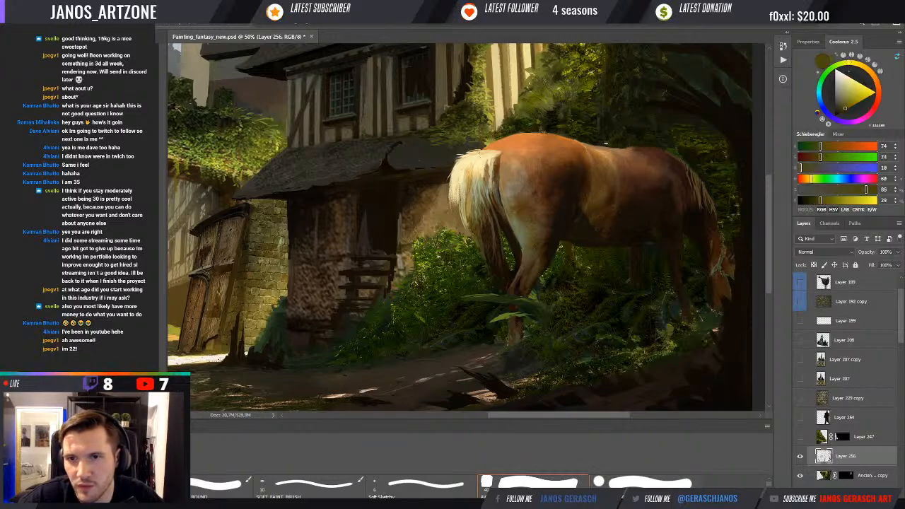
left_click(609, 142, "alt")
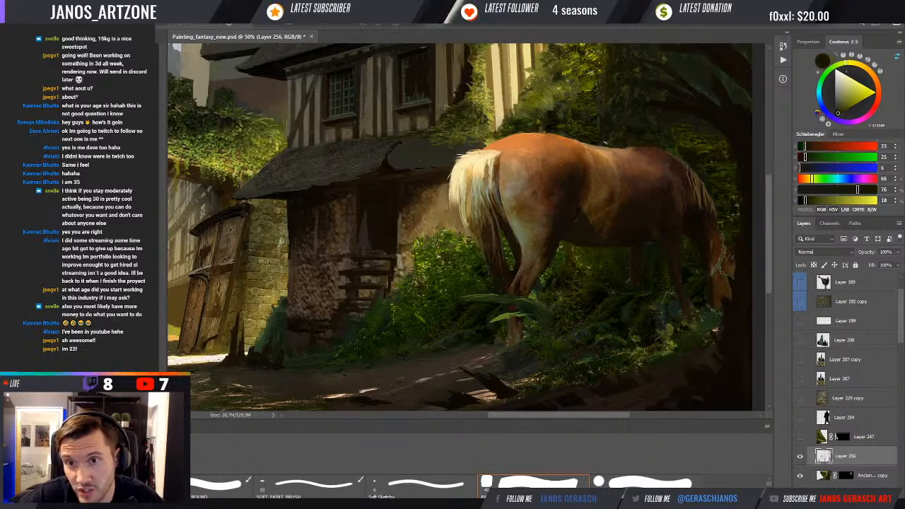
left_click(651, 146, "alt")
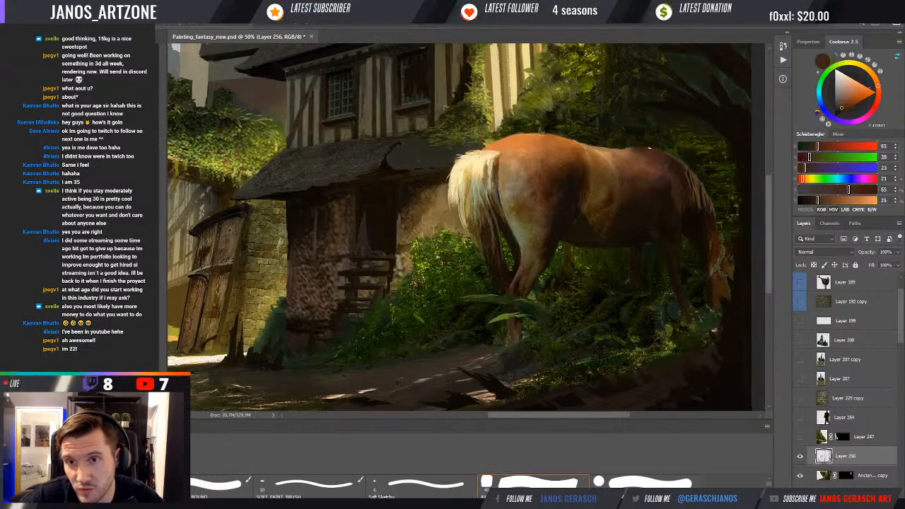
left_click(665, 153, "alt")
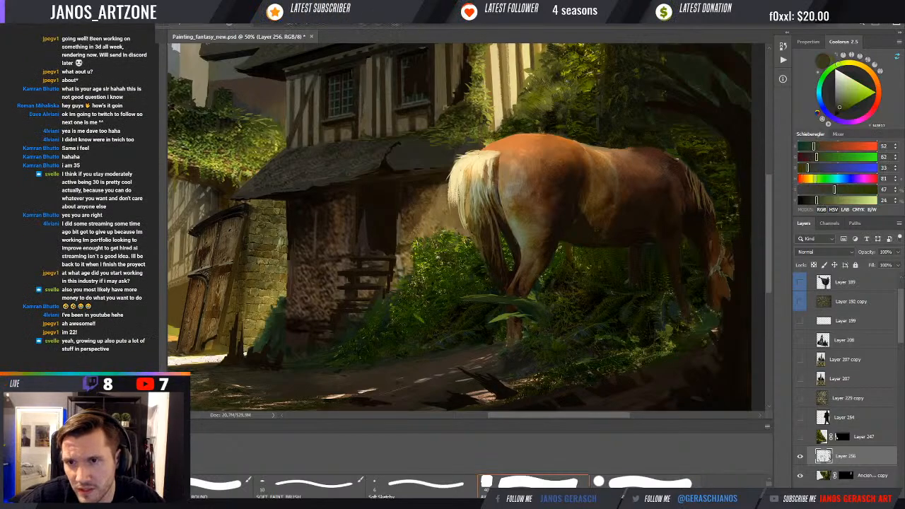
left_click(663, 152, "alt")
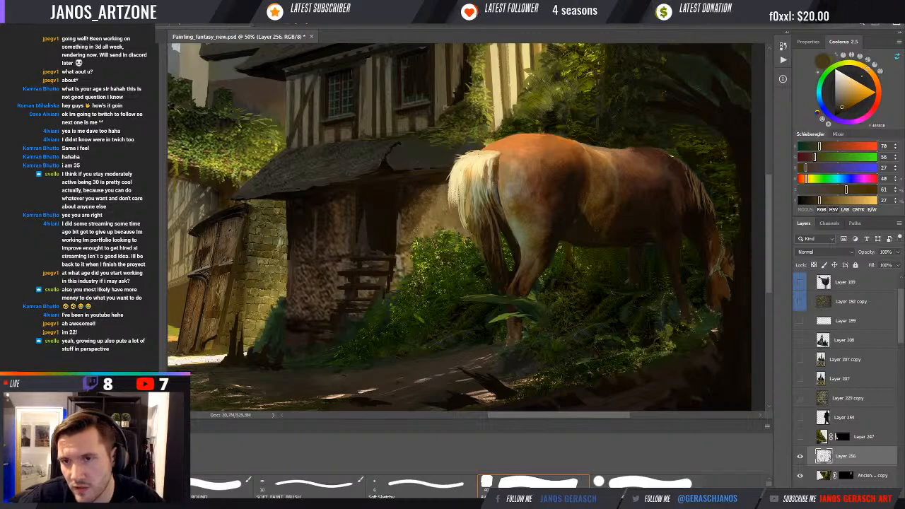
- Rework the edge of the horse's neck and mane against the foliage with sampled dark brown and olive green
left_click(714, 222, "alt")
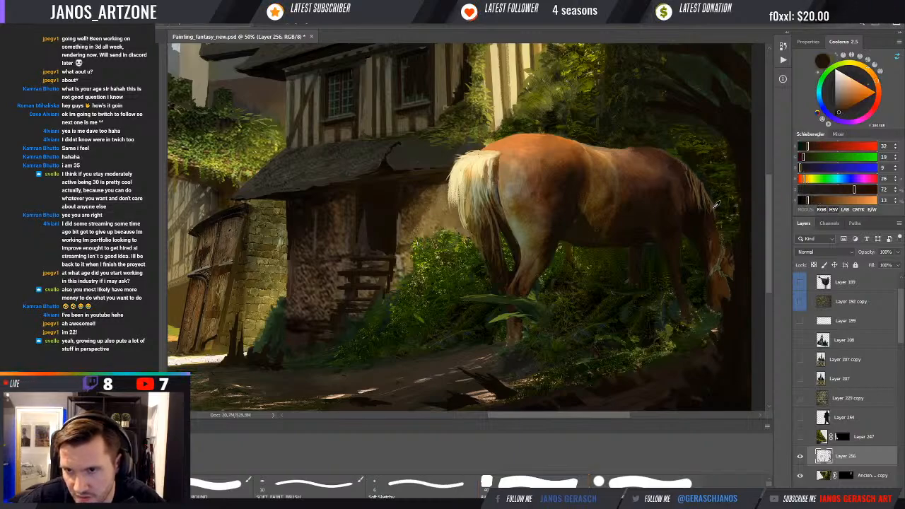
left_click(712, 205, "alt")
left_click(709, 187, "alt")
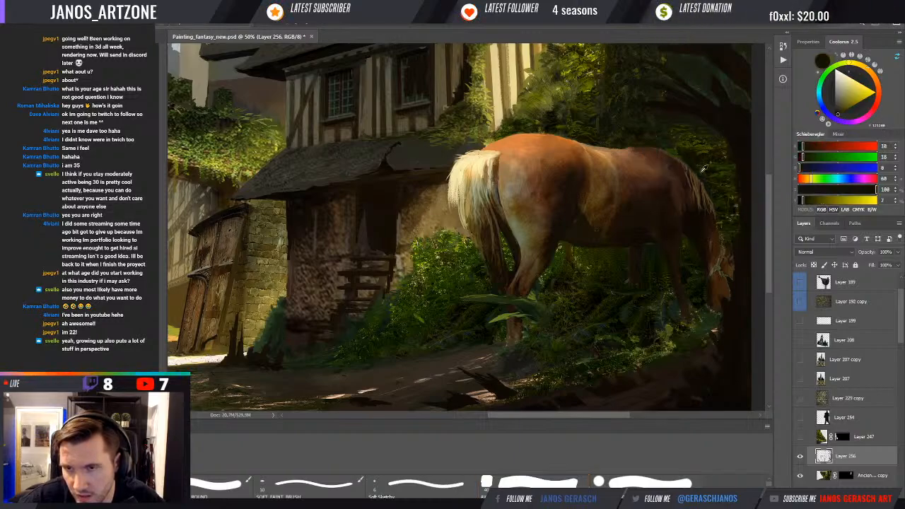
left_click(696, 164, "alt")
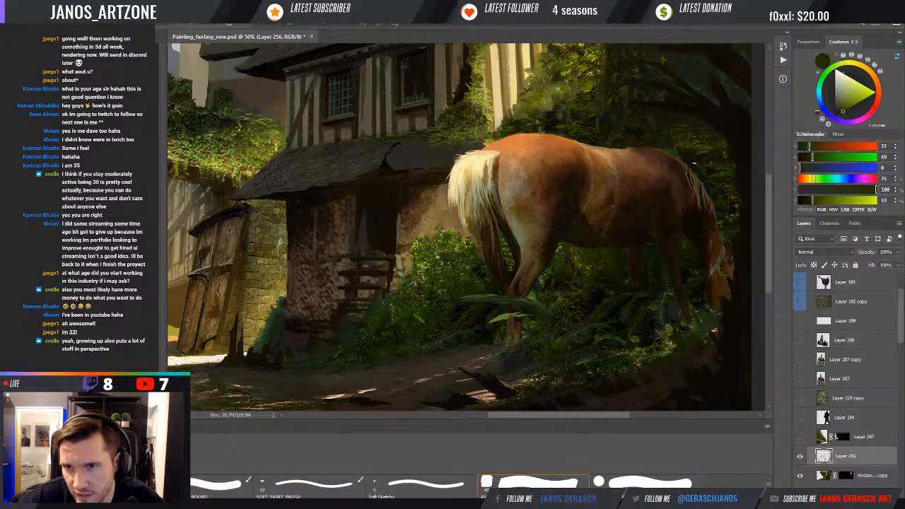
- Detail the horse's lowered head and the foliage around its bridle with sampled dark green, grey-green and ochre brown tones
left_click_drag(709, 185, 706, 172)
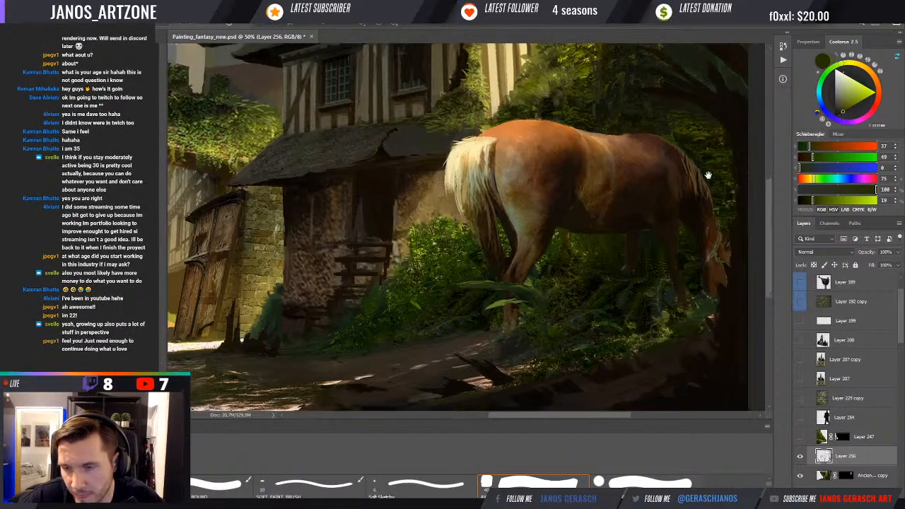
left_click(702, 281, "alt")
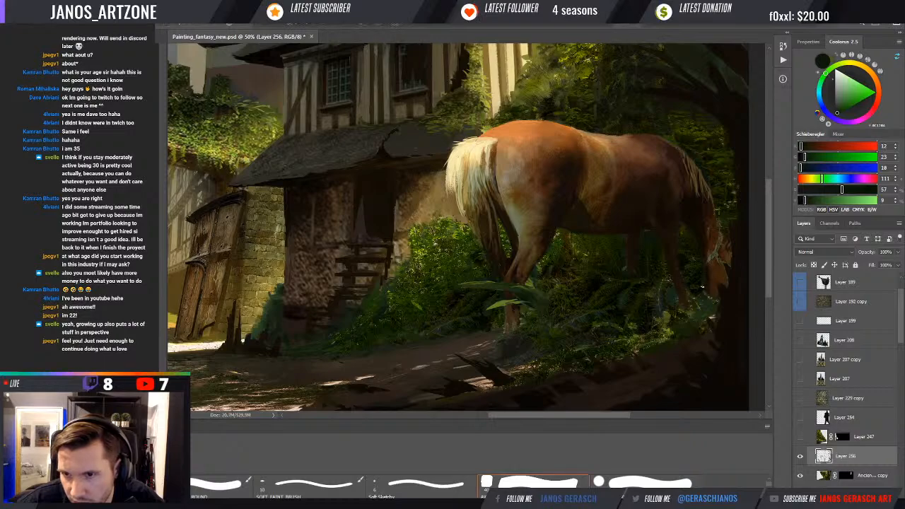
left_click(706, 259, "alt")
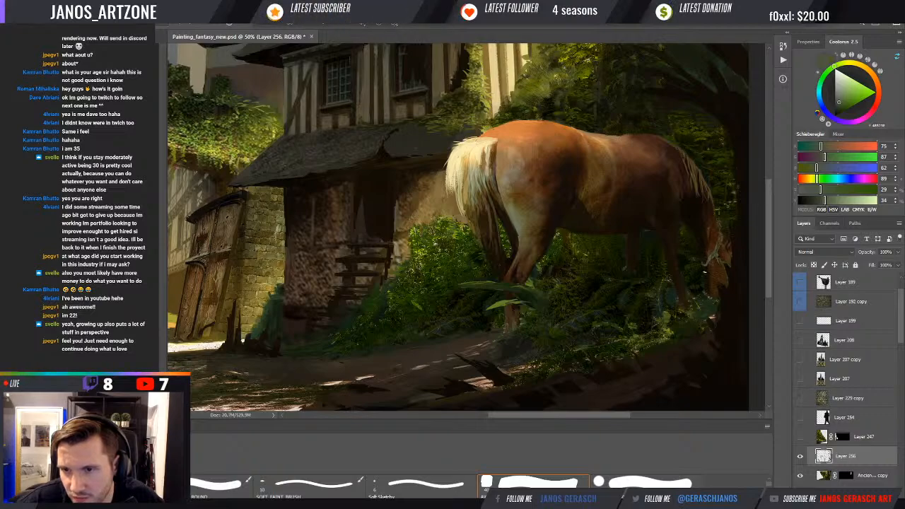
left_click(723, 268, "alt")
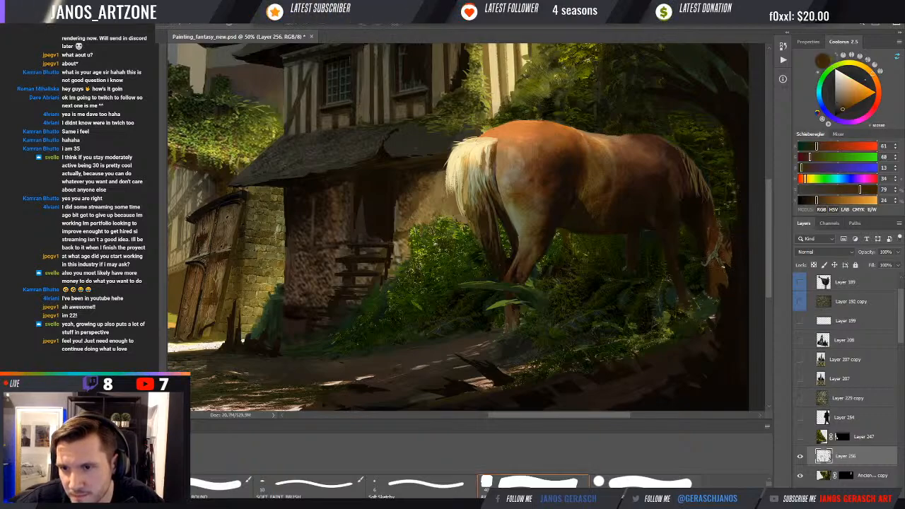
left_click(720, 247, "alt")
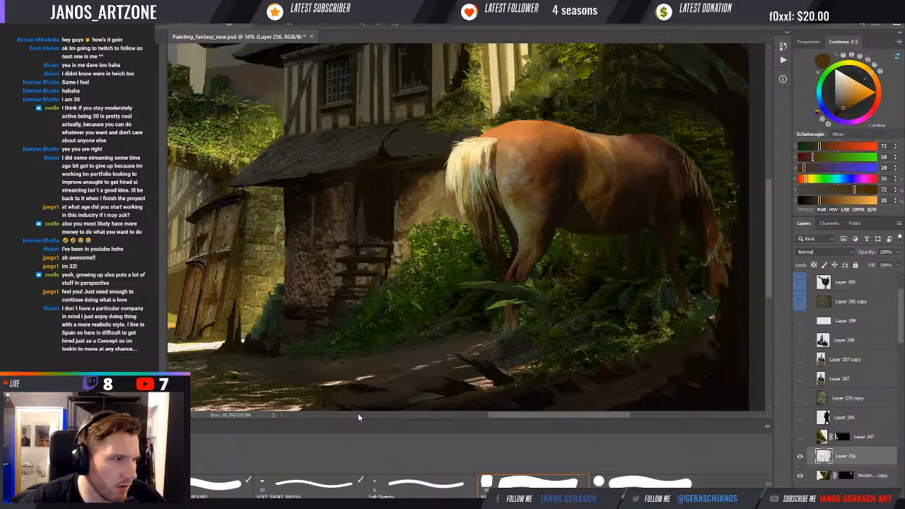
- Detail the sunlit bush between the hut and the horse's tail with sampled bright green, olive and dark green tones
left_click_drag(467, 303, 514, 298)
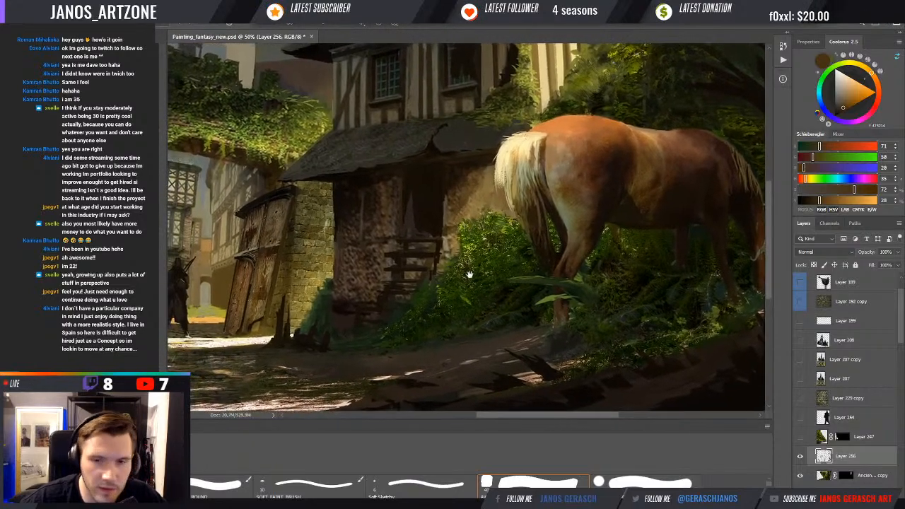
left_click(466, 252, "alt")
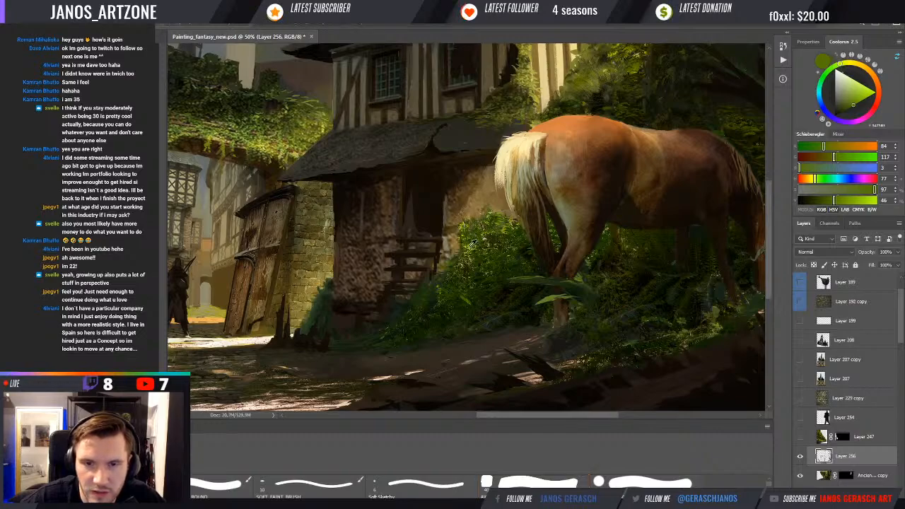
left_click(471, 243, "alt")
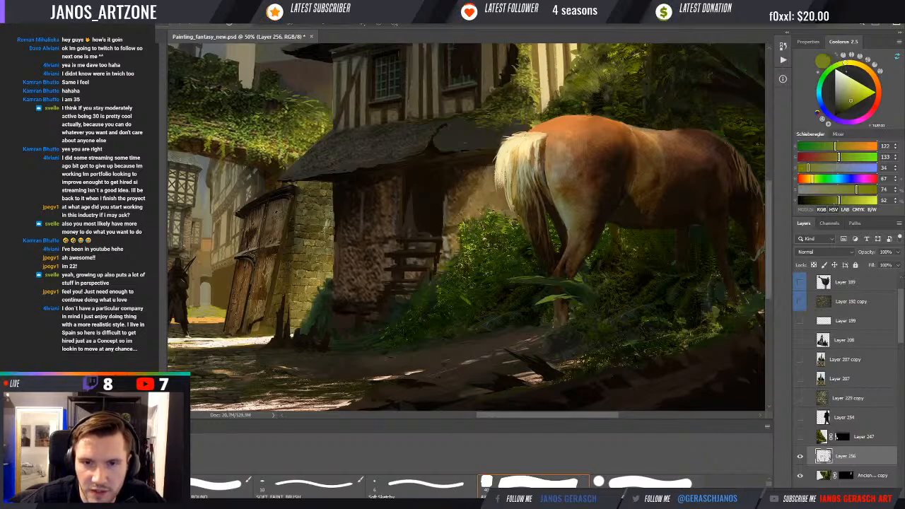
left_click(515, 217, "alt")
left_click(526, 234, "alt")
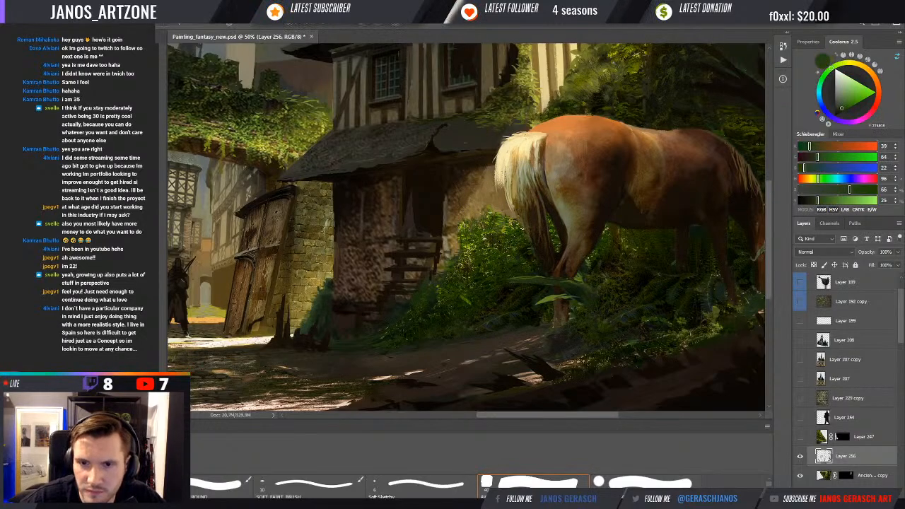
left_click(526, 231, "alt")
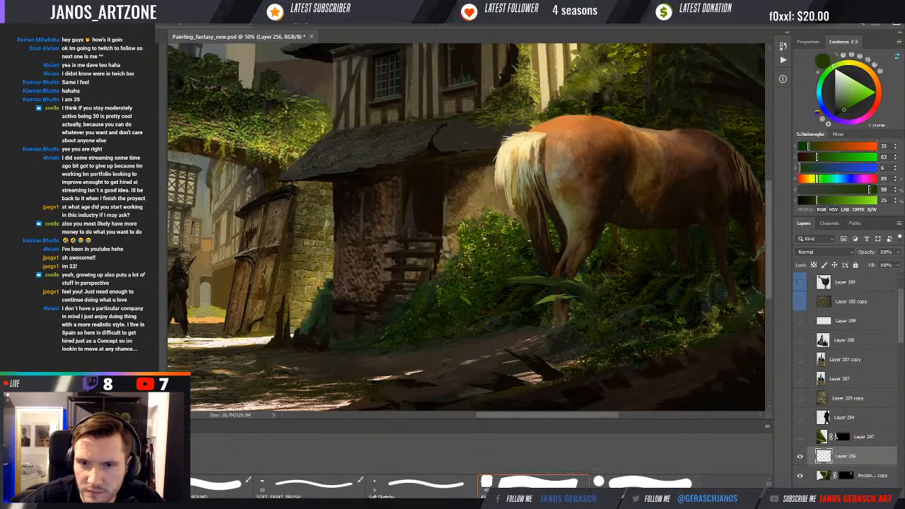
- Refine the shaded edge of the bush behind the horse's tail with sampled near-black green, olive and yellow-green tones
left_click(530, 257, "alt")
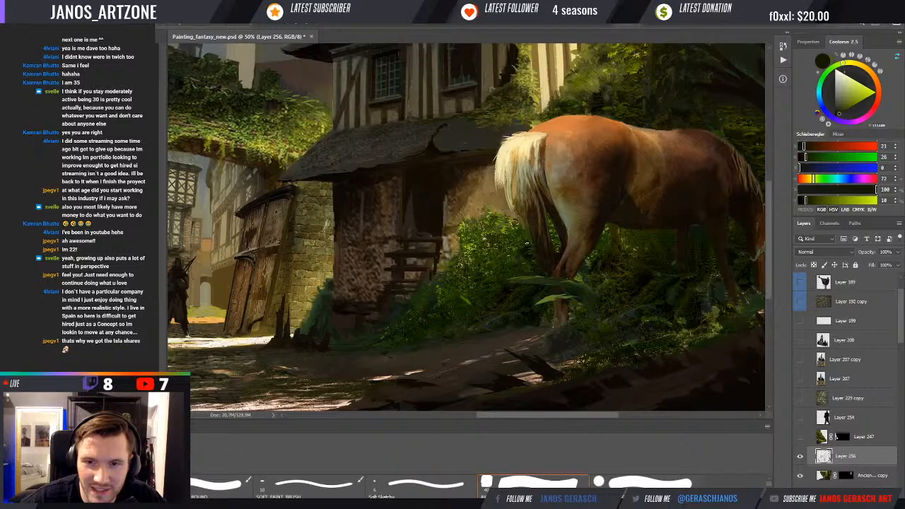
left_click(528, 238, "alt")
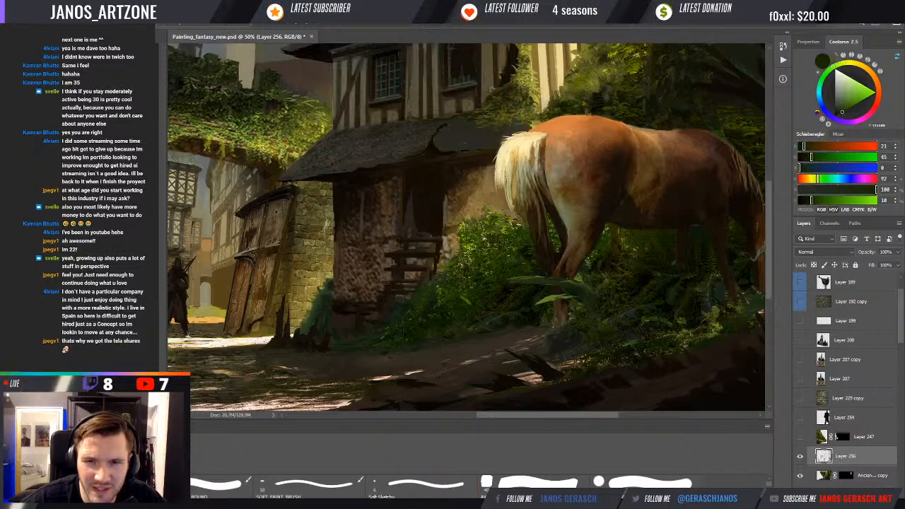
left_click(526, 224, "alt")
left_click_drag(526, 225, 528, 228)
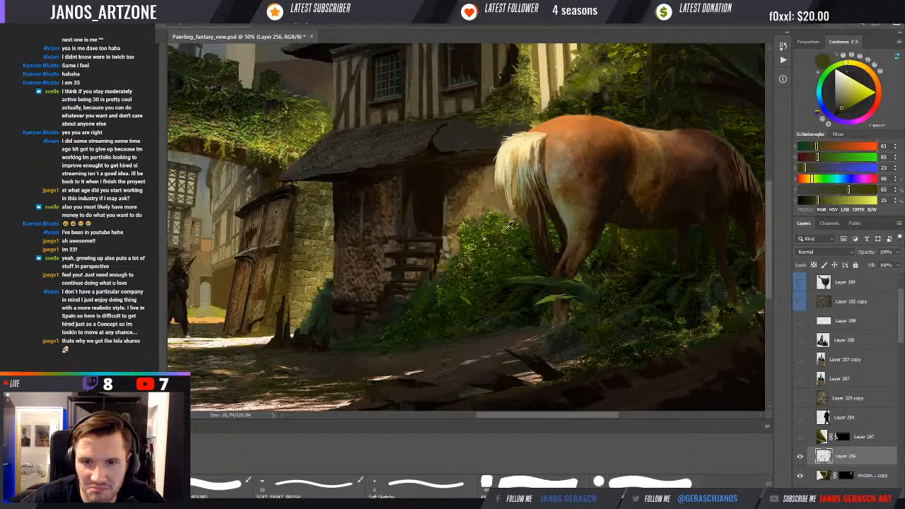
left_click(515, 225, "alt")
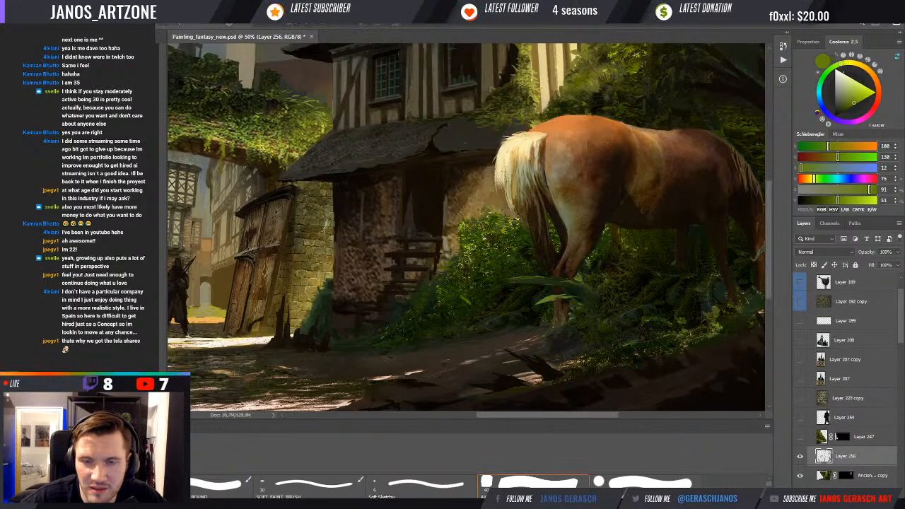
- Touch up the foliage beneath the horse's belly and around its hind hoof with sampled dark olive and grey-brown tones
left_click_drag(563, 230, 549, 205)
left_click(564, 213, "alt")
left_click(598, 201, "alt")
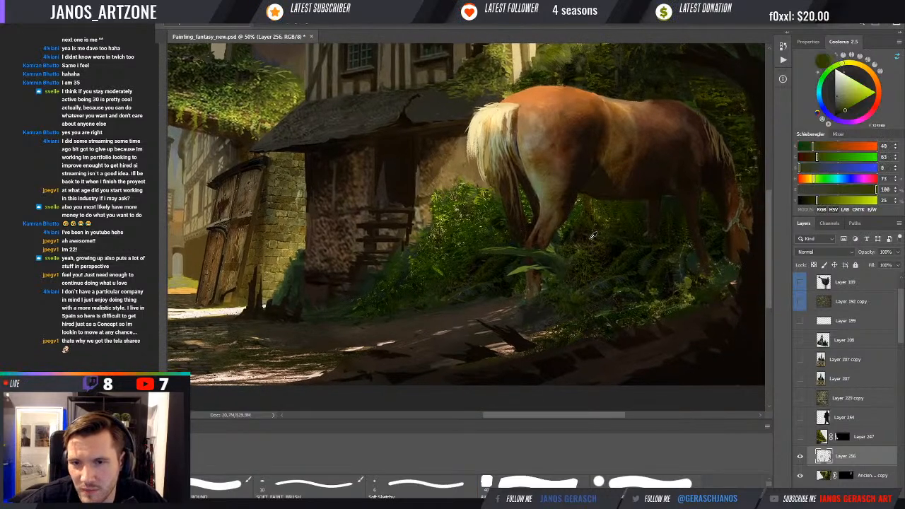
left_click(585, 236, "alt")
left_click_drag(507, 294, 525, 255)
left_click(528, 255, "alt")
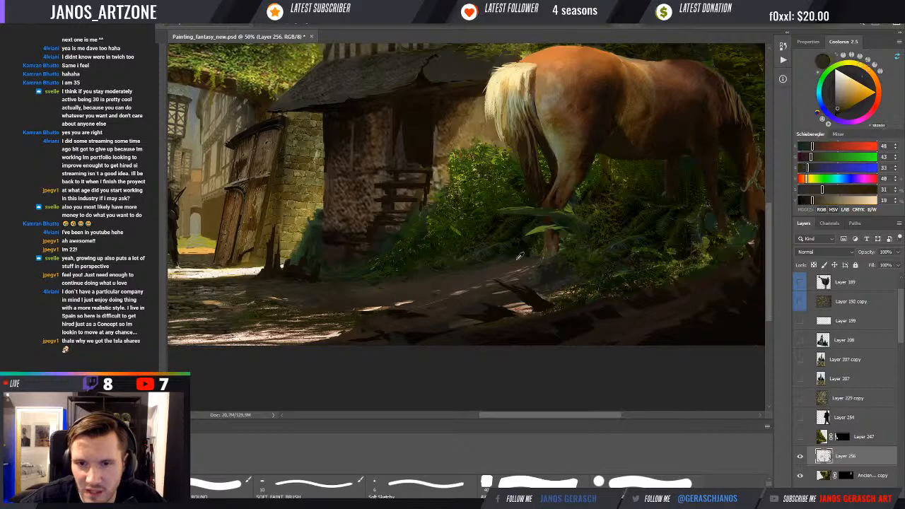
- Rework the dark ground by the broken branch with sampled near-black brown and dark olive using a speckled brush, and save the painting
mouse_move(537, 280)
left_mouse_down()
mouse_move(517, 264)
mouse_move(504, 280)
left_mouse_up()
left_click(518, 284, "alt")
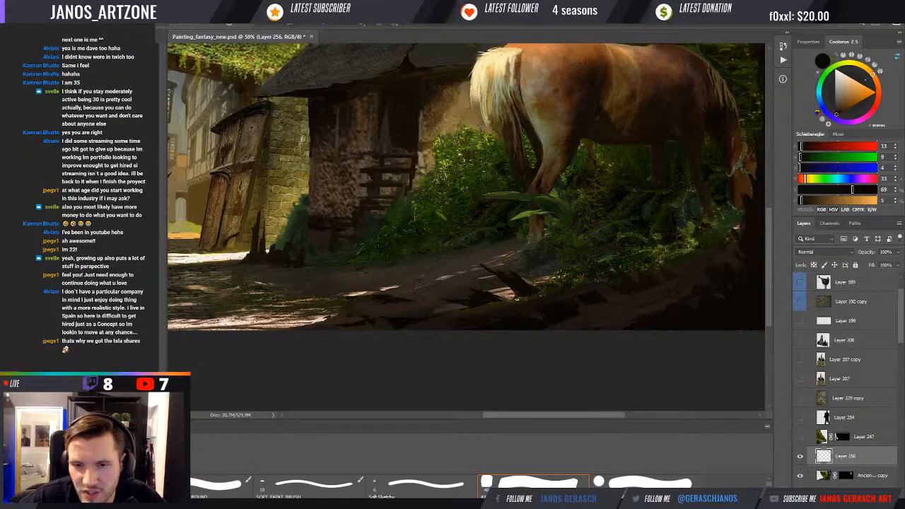
left_click_drag(571, 292, 565, 292)
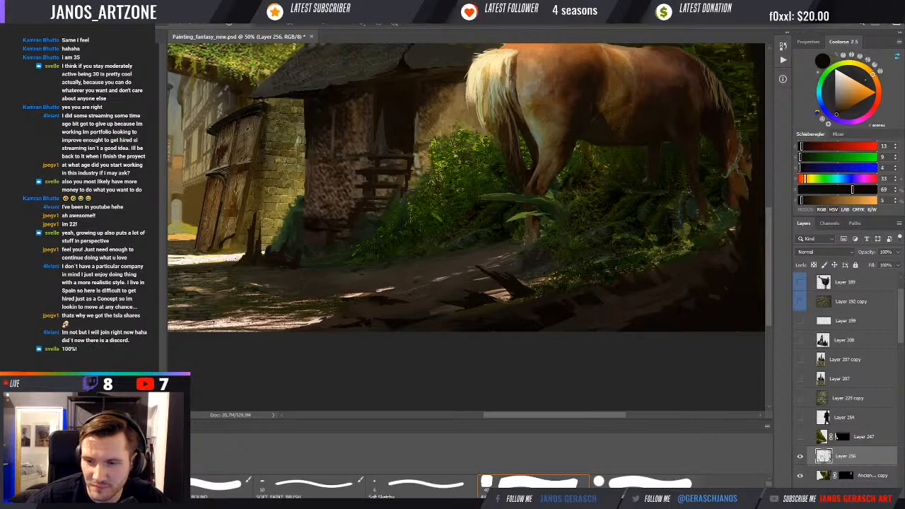
scroll(478, 487, "down", 1)
scroll(485, 488, "down", 2)
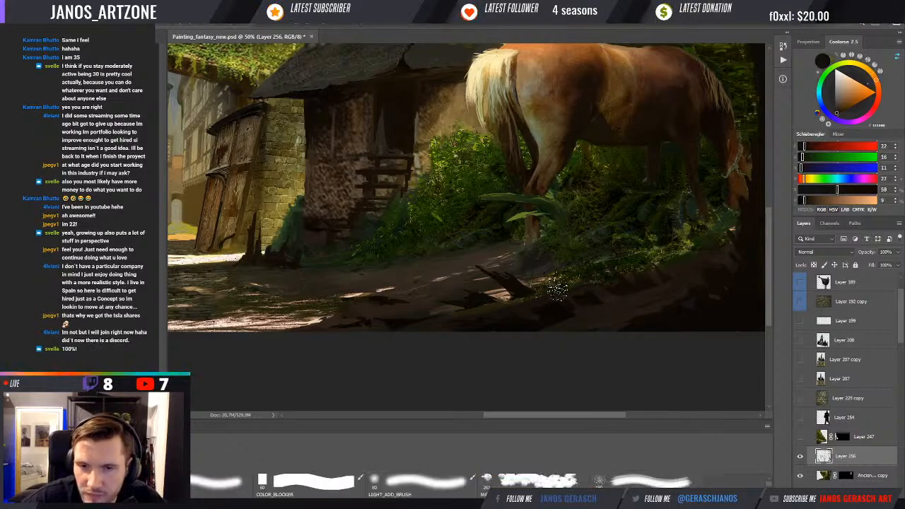
left_click(570, 282, "alt")
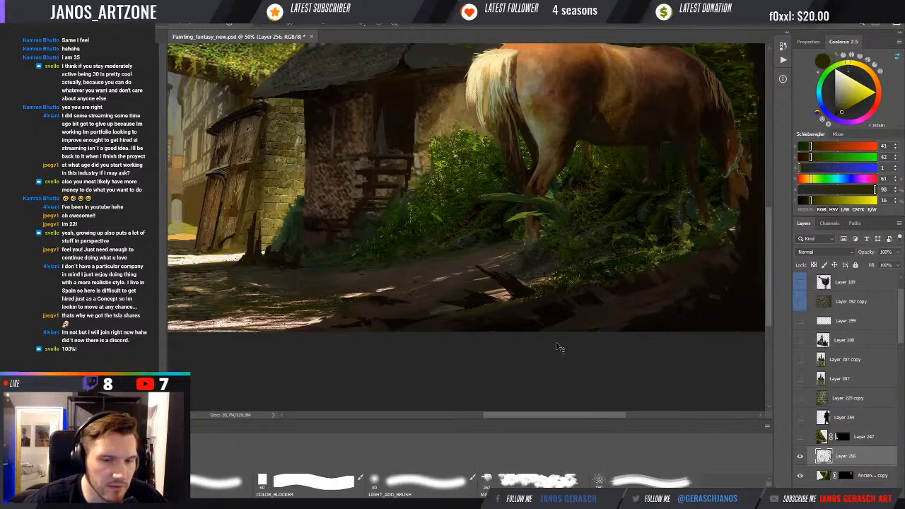
key("ctrl+s")
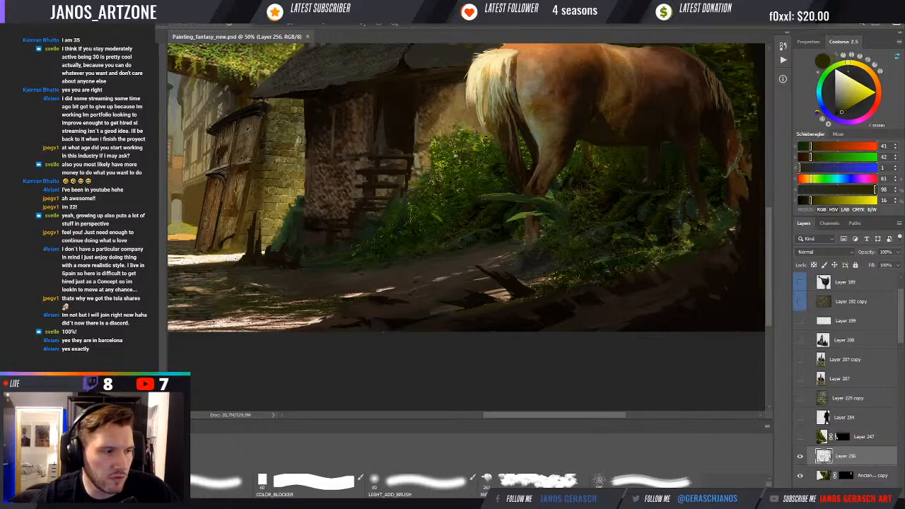
- Rework the boundary between the bush and the path with sampled near-black, dark green and earthy brown tones
mouse_move(421, 246)
left_mouse_down()
mouse_move(439, 244)
mouse_move(448, 257)
left_mouse_up()
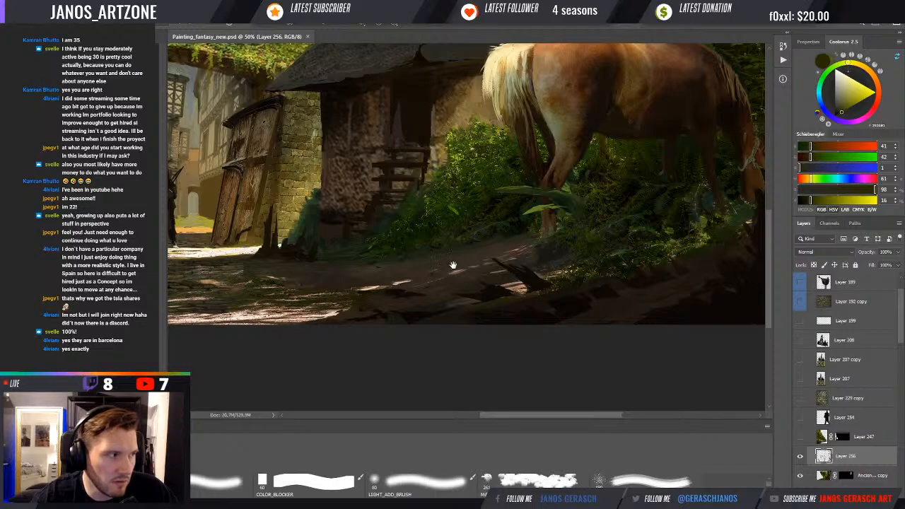
left_click(503, 228, "alt")
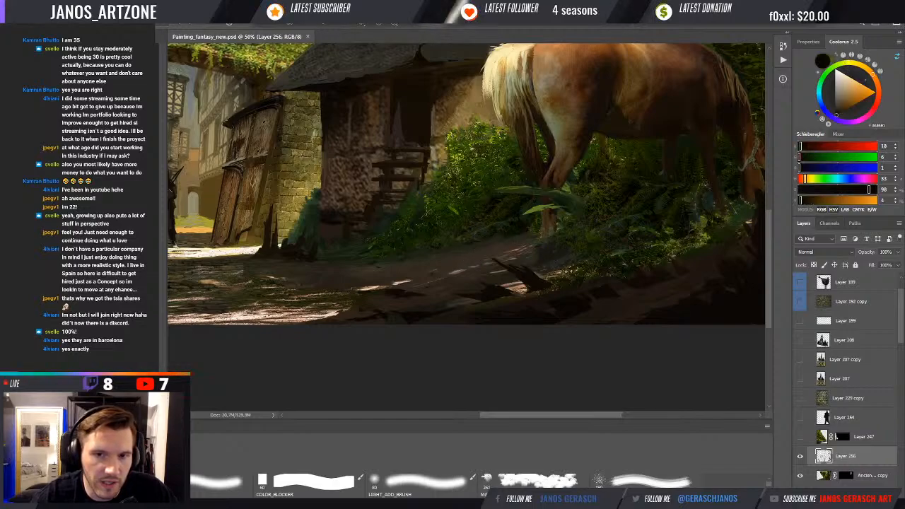
left_click(514, 229, "alt")
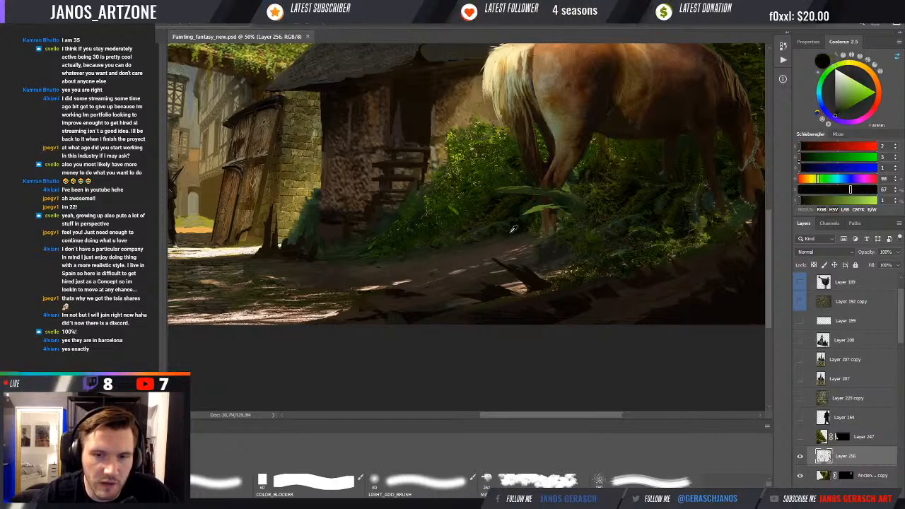
left_click(498, 236, "alt")
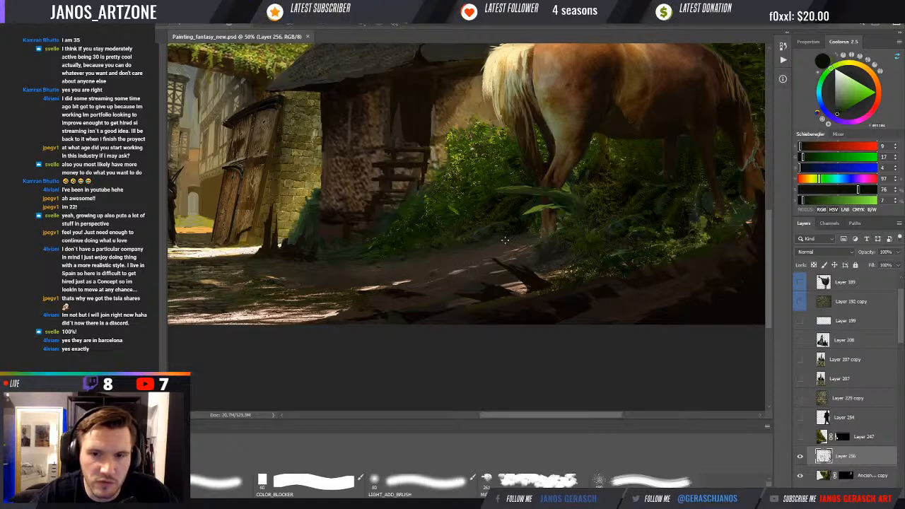
left_click(482, 251, "alt")
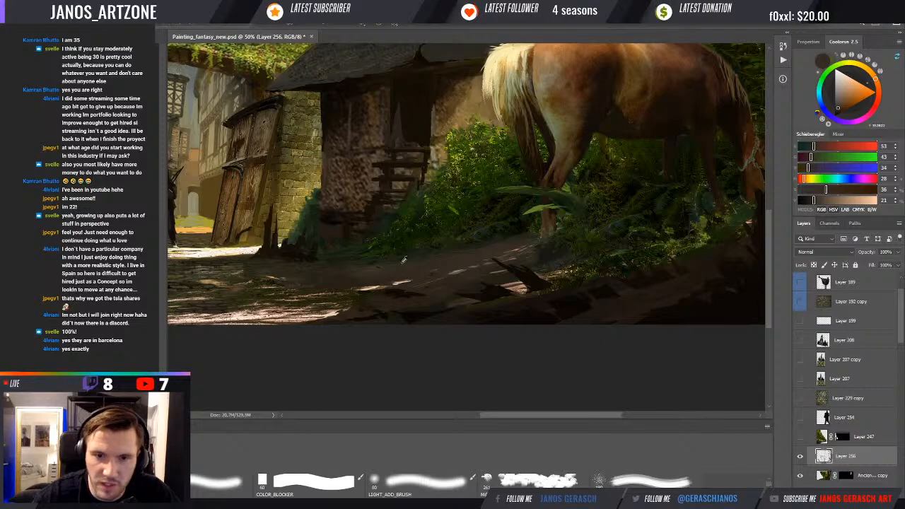
- Blend the grassy path edge in front of the hut with sampled dark brown and dark olive tones
left_click(424, 266, "alt")
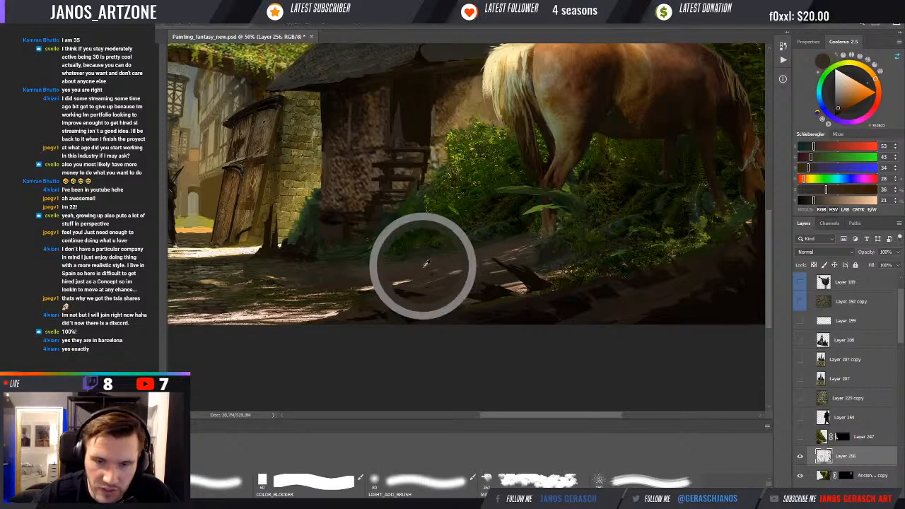
left_click(356, 264, "alt")
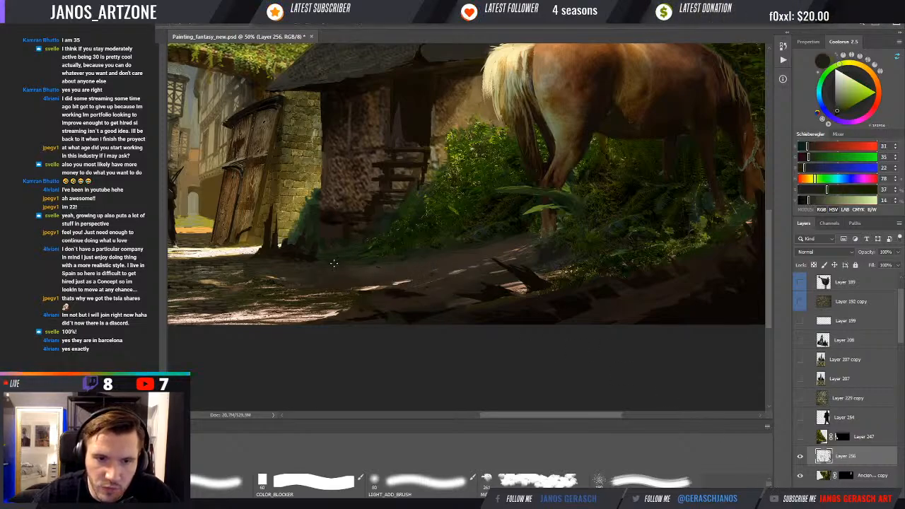
left_click(336, 263, "alt")
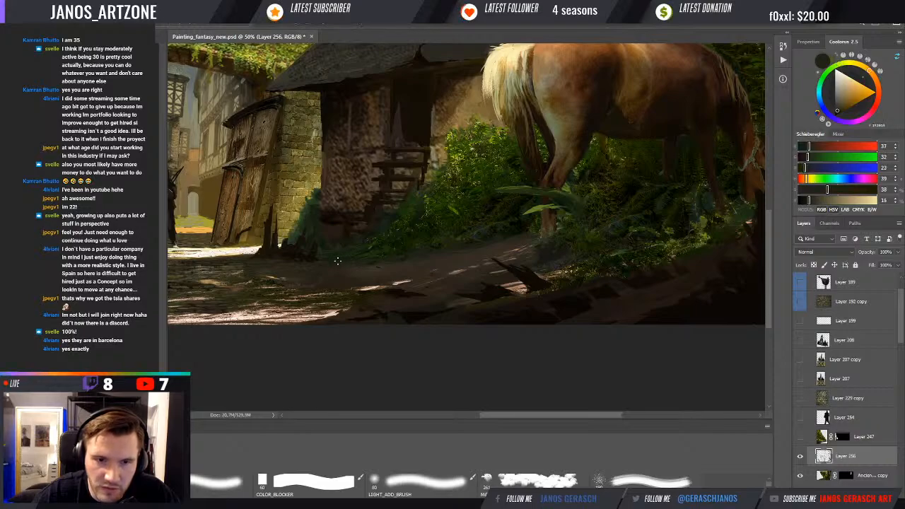
left_click(340, 262, "alt")
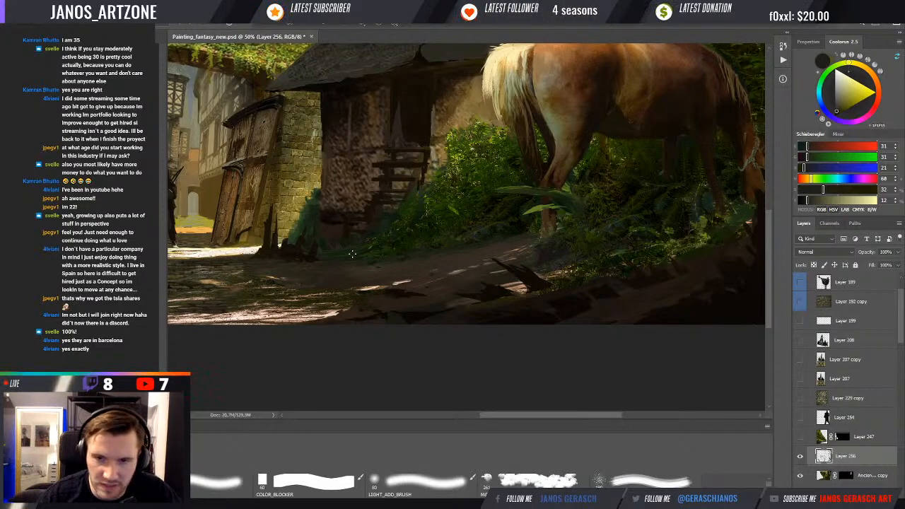
- Texture the path around the broken branch with sampled grey-brown and warmer brown tones
left_click(537, 275, "alt")
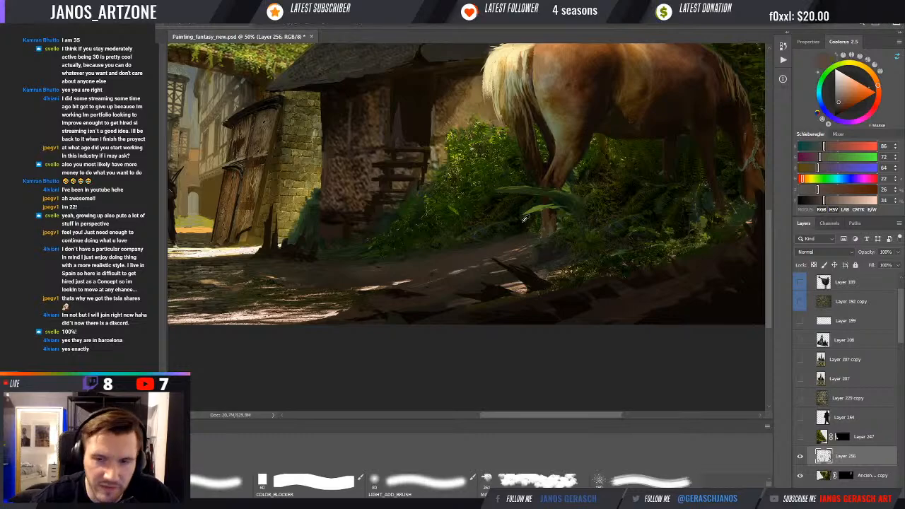
left_click(538, 270, "alt")
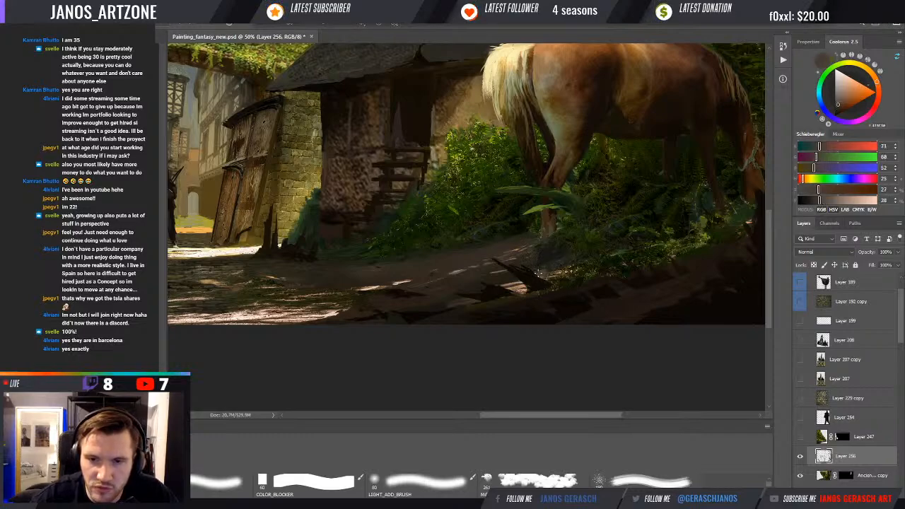
left_click(505, 285, "alt")
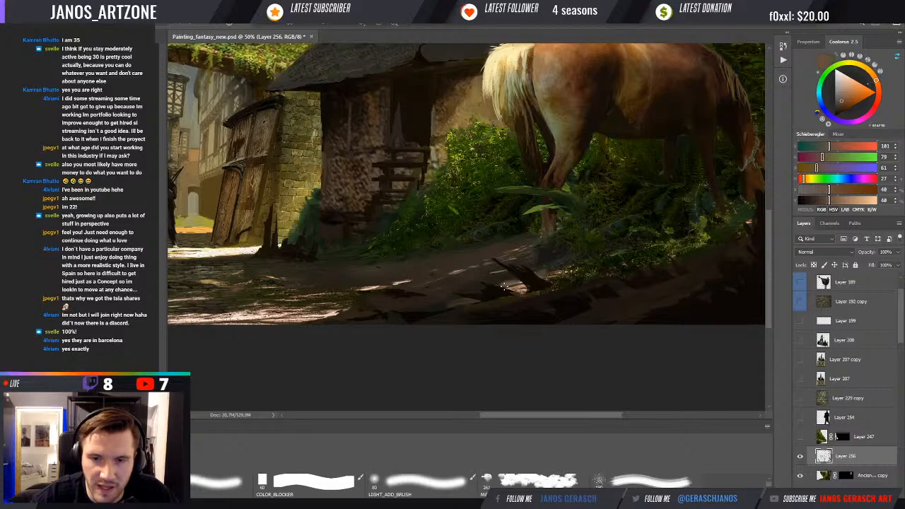
left_click(498, 283, "alt")
- Darken the ground and plants by the horse's hind hoof with a sampled dark brown set to 7% brightness
left_click(545, 252, "alt")
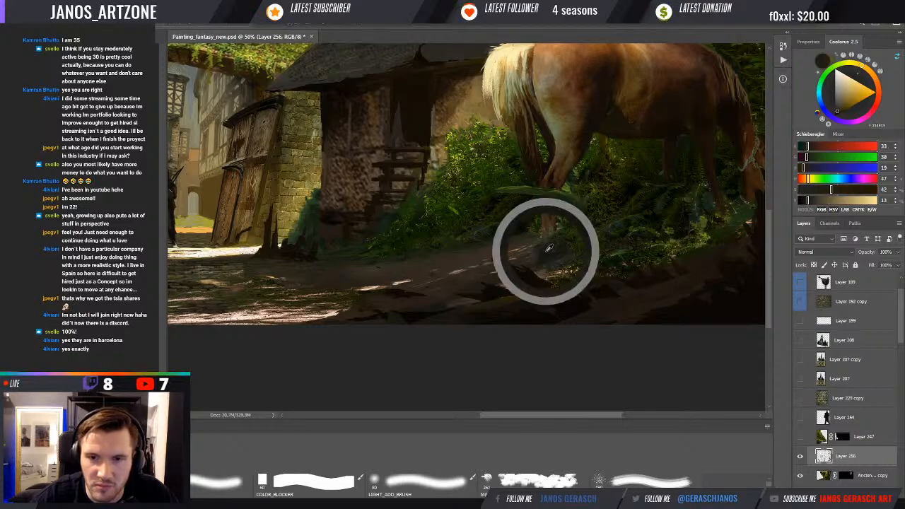
left_click(547, 256, "alt")
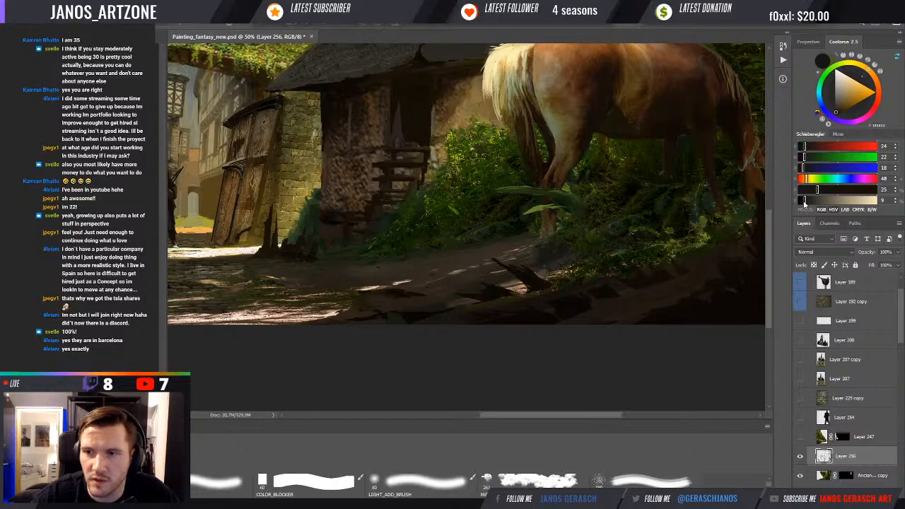
left_click(803, 201)
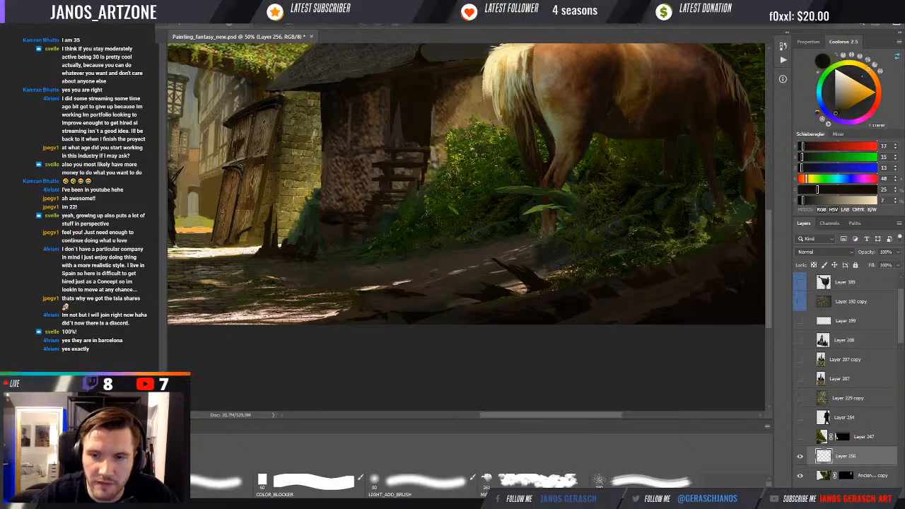
mouse_move(610, 251)
left_mouse_down()
mouse_move(604, 256)
mouse_move(618, 249)
mouse_move(666, 259)
left_mouse_up()
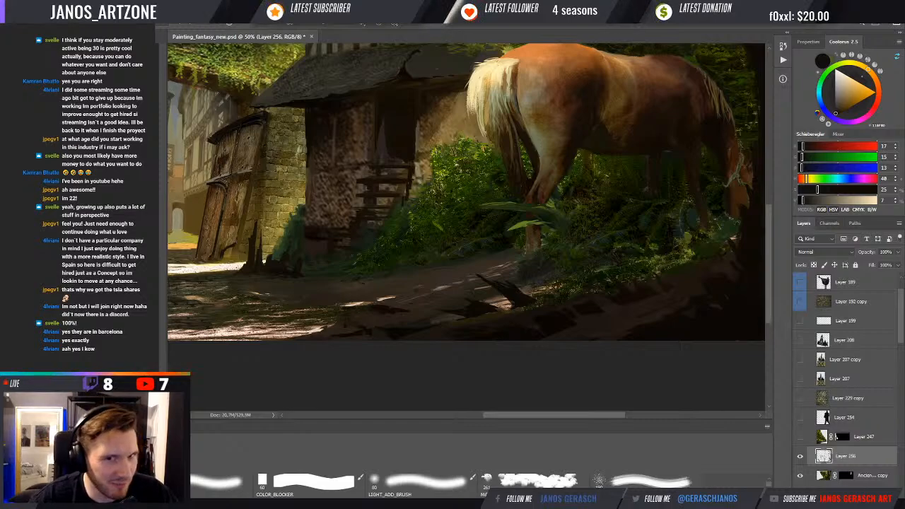
- Blend the bush's lower edge into the path with sampled dark green, near-black green and muted olive-brown tones
mouse_move(612, 227)
left_mouse_down()
mouse_move(581, 280)
mouse_move(549, 298)
mouse_move(545, 329)
mouse_move(559, 322)
left_mouse_up()
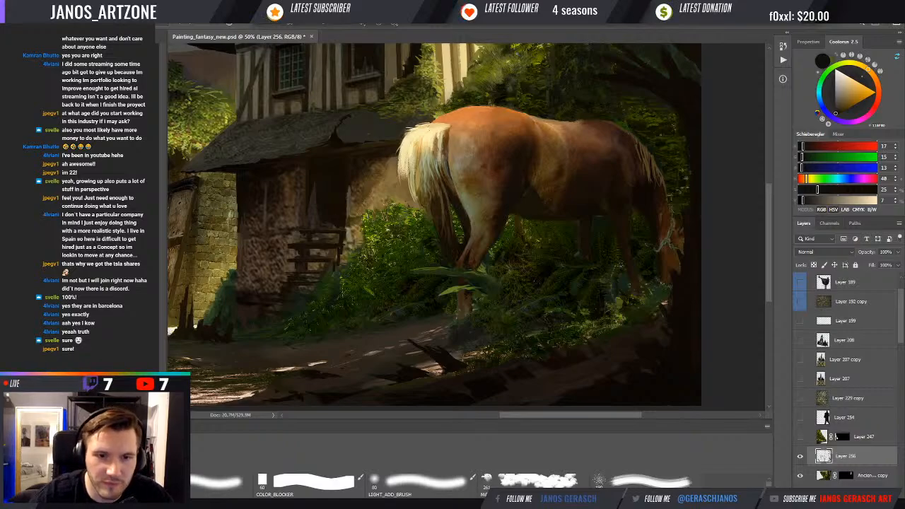
left_click_drag(365, 261, 379, 235)
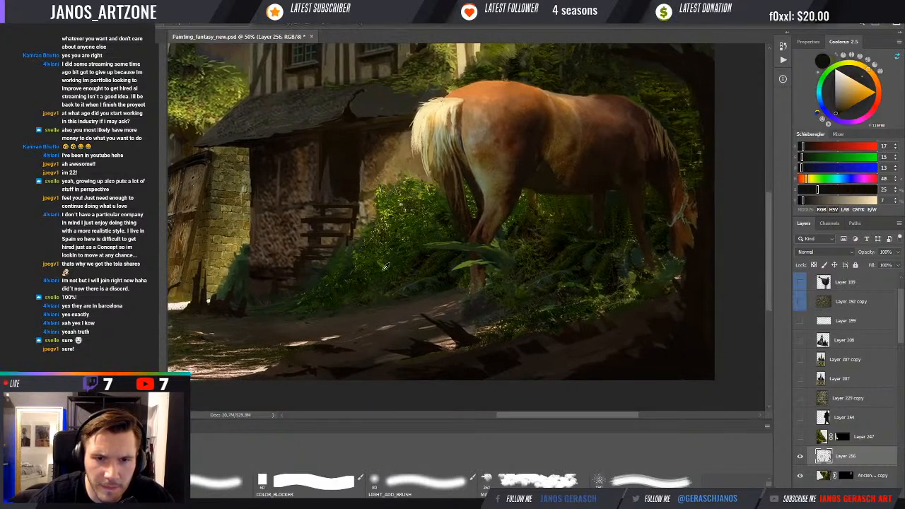
left_click(381, 271, "alt")
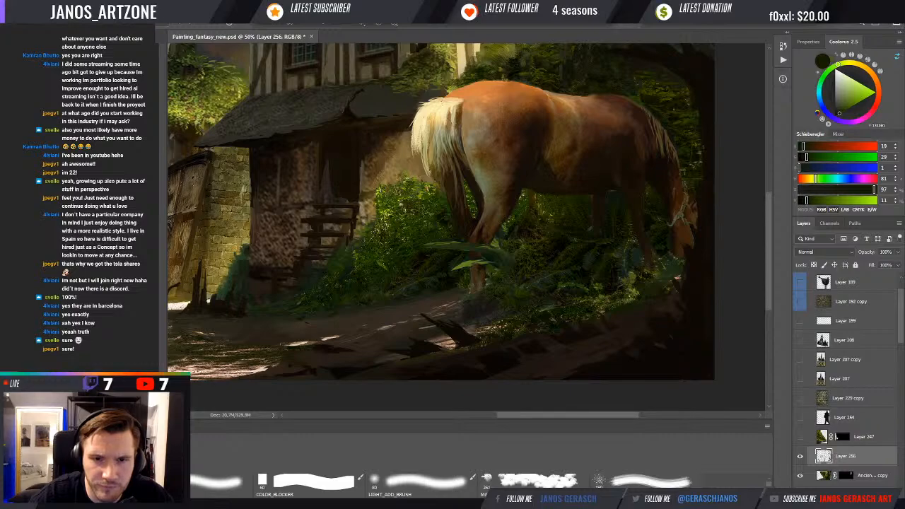
left_click(383, 297, "alt")
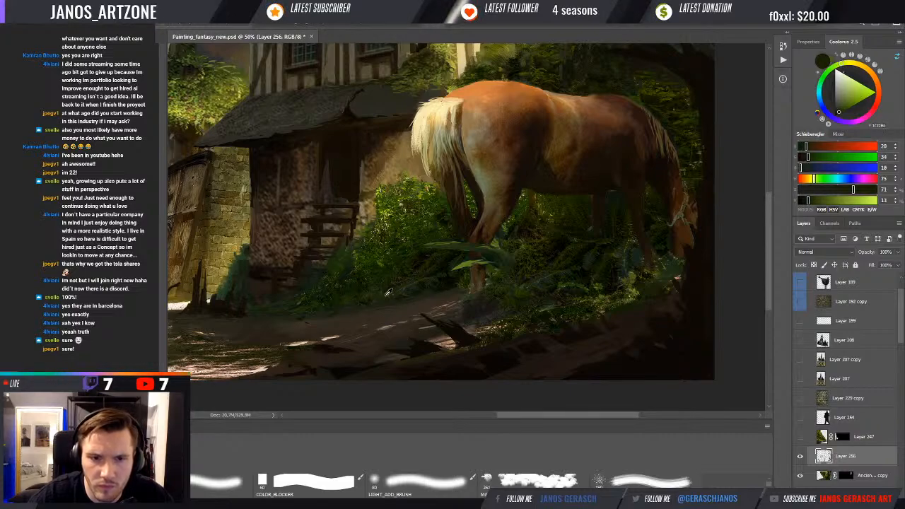
left_click(397, 291, "alt")
left_click(424, 299, "alt")
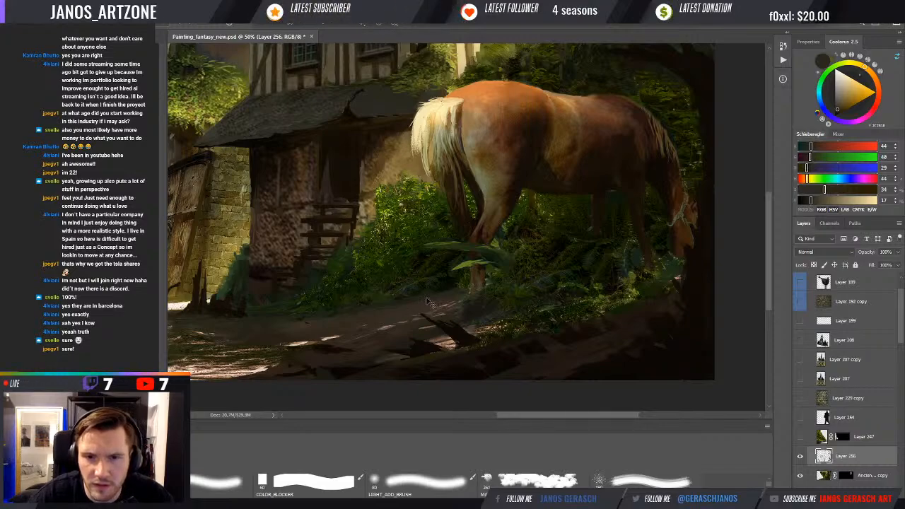
left_click(421, 300, "alt")
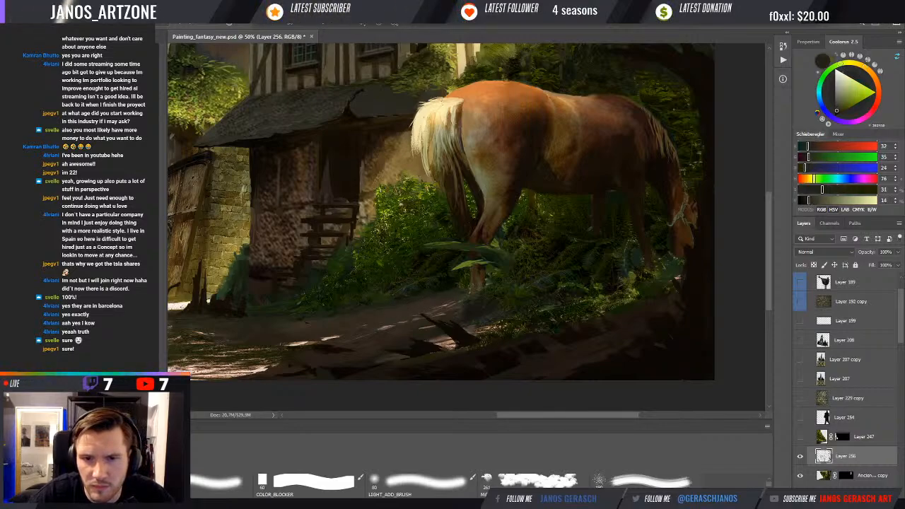
left_click(407, 290, "alt")
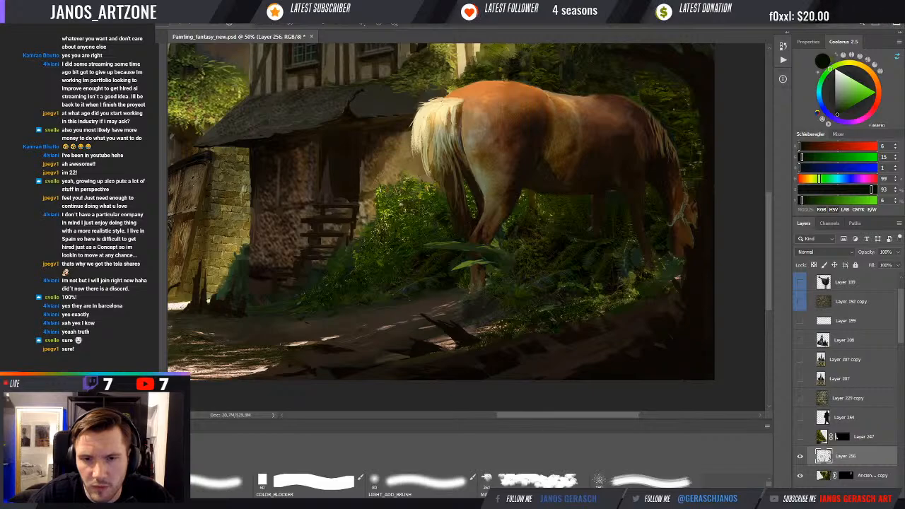
left_click(442, 295, "alt")
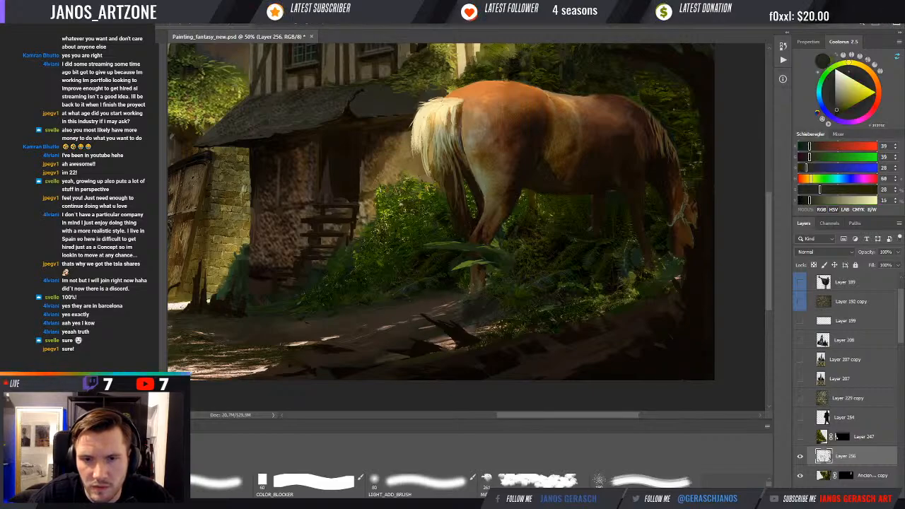
- Touch up the ground around the broken branch and the horse's hind hoof with sampled dark olive and dark green tones
scroll(481, 287, "down", 2)
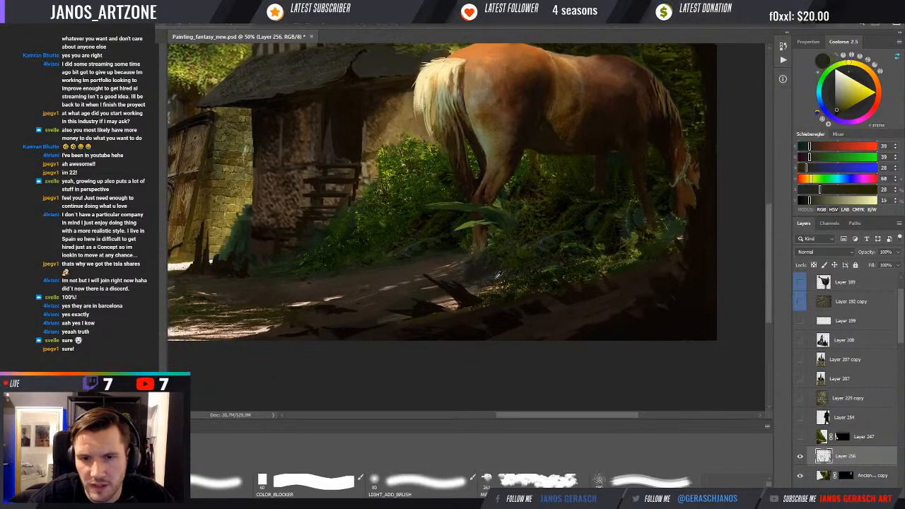
left_click(433, 281, "alt")
scroll(452, 290, "down", 1)
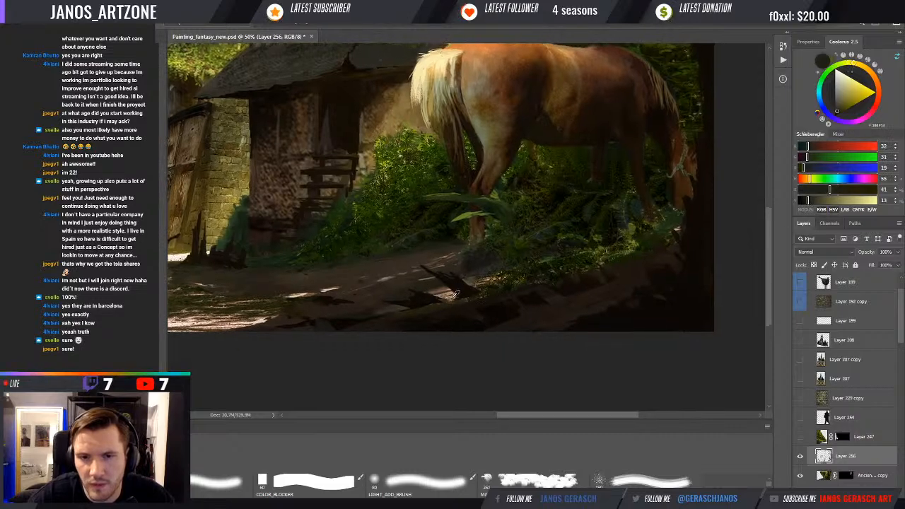
left_click(419, 308, "alt")
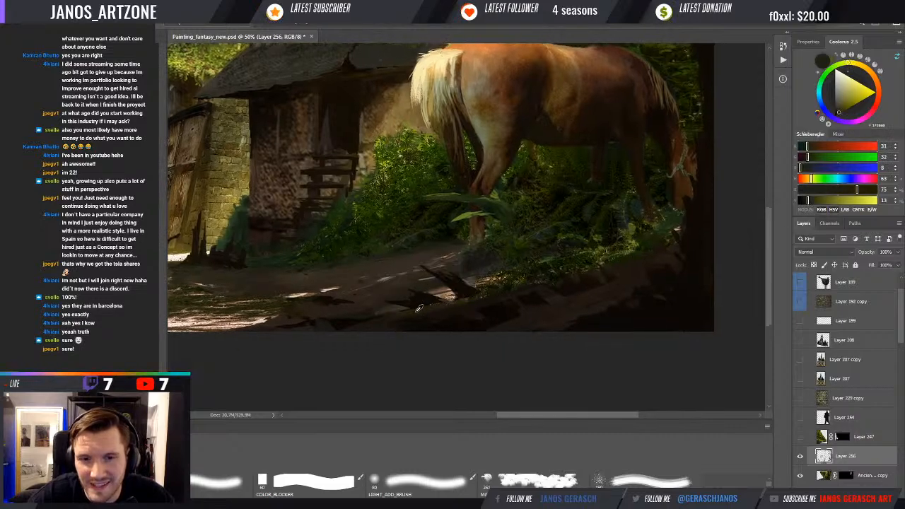
left_click(488, 269, "alt")
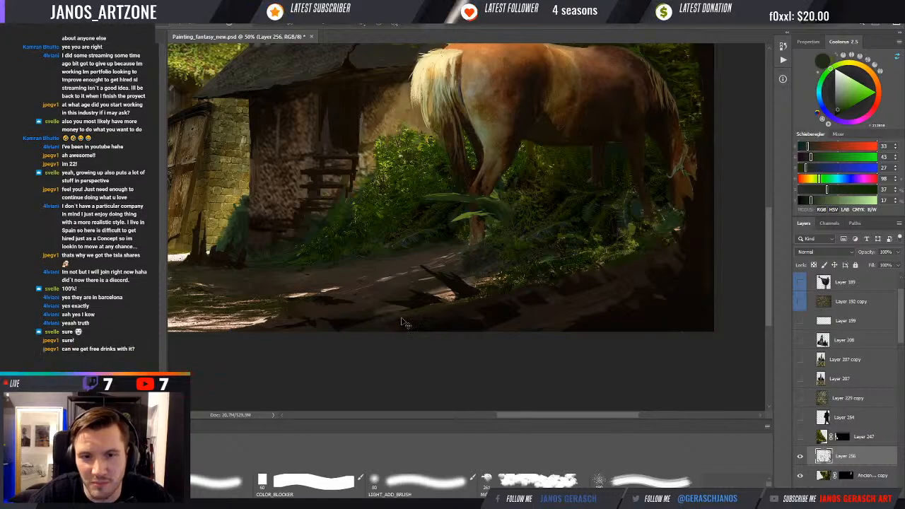
left_click(447, 292, "alt")
left_click_drag(456, 284, 447, 289)
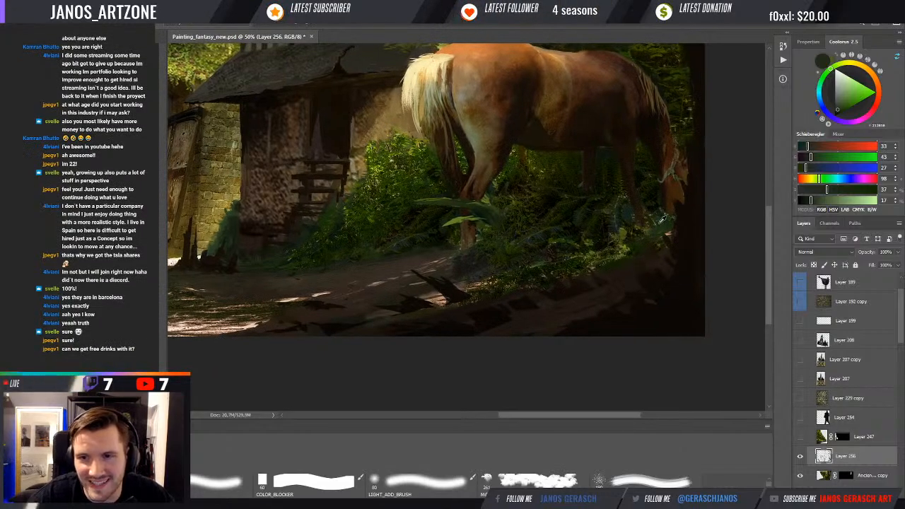
left_click(470, 267, "alt")
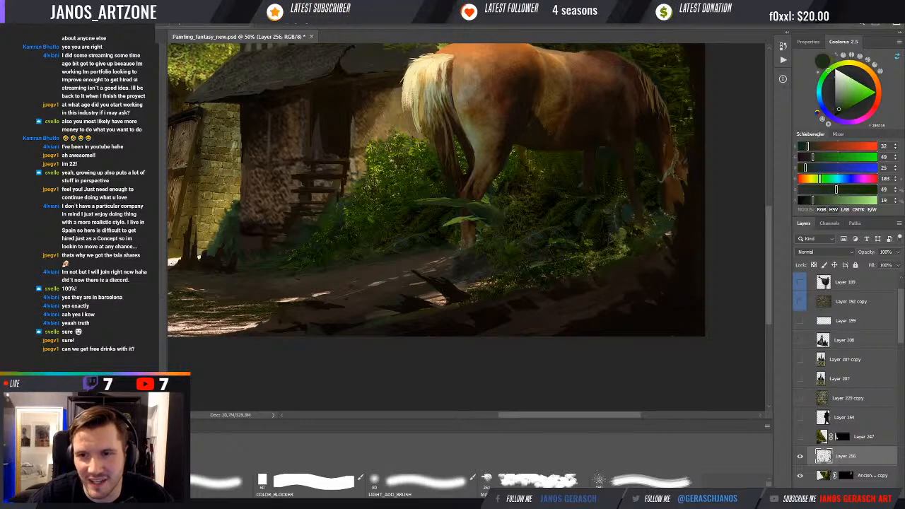
- Darken the foliage beside the horse's front hoof and lowered head with sampled near-black greens
left_click(655, 212, "alt")
left_click(656, 216, "alt")
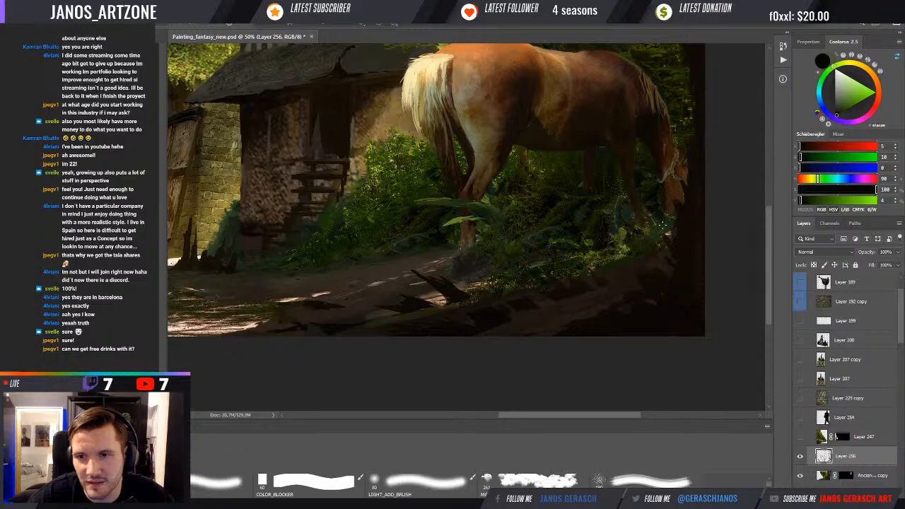
left_click(666, 215, "alt")
left_click(660, 210, "alt")
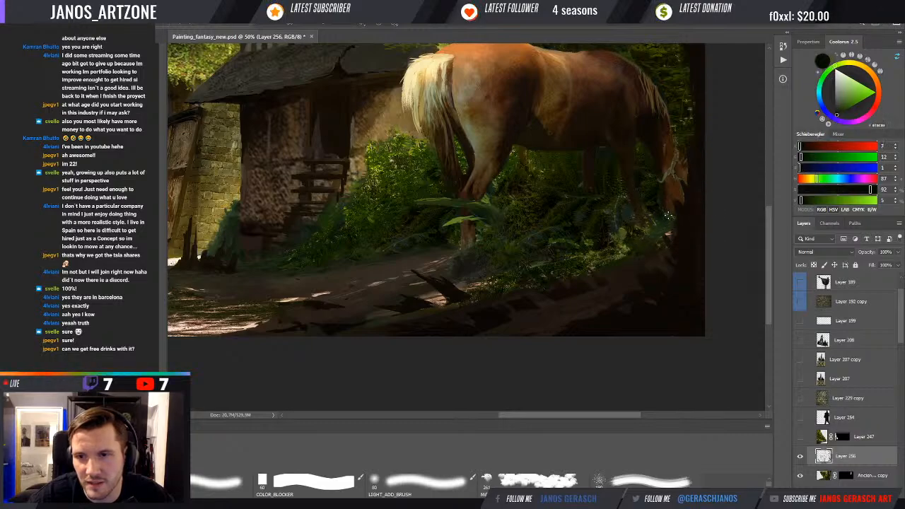
left_click_drag(647, 236, 658, 237)
- Compare the whole painting with and without the paintwork on Layer 256, leaving that layer shown
key("ctrl+minus")
key("ctrl+minus")
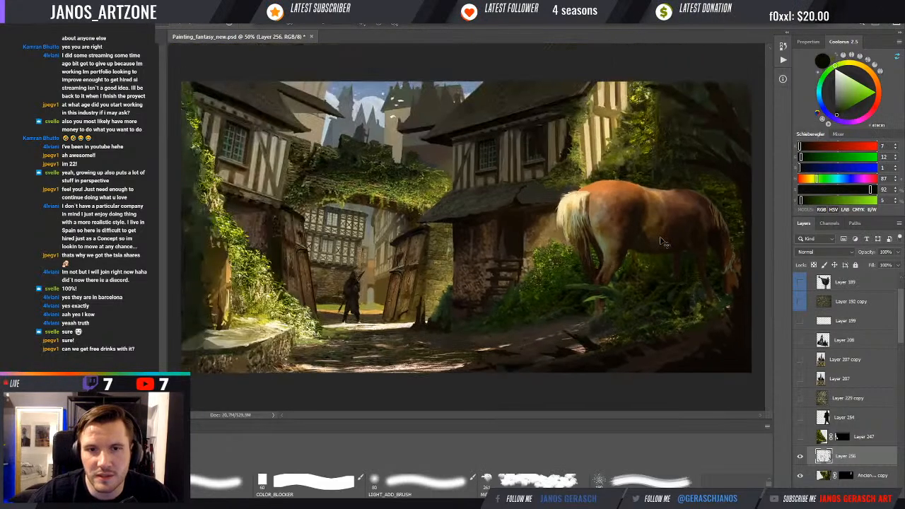
left_click(801, 457)
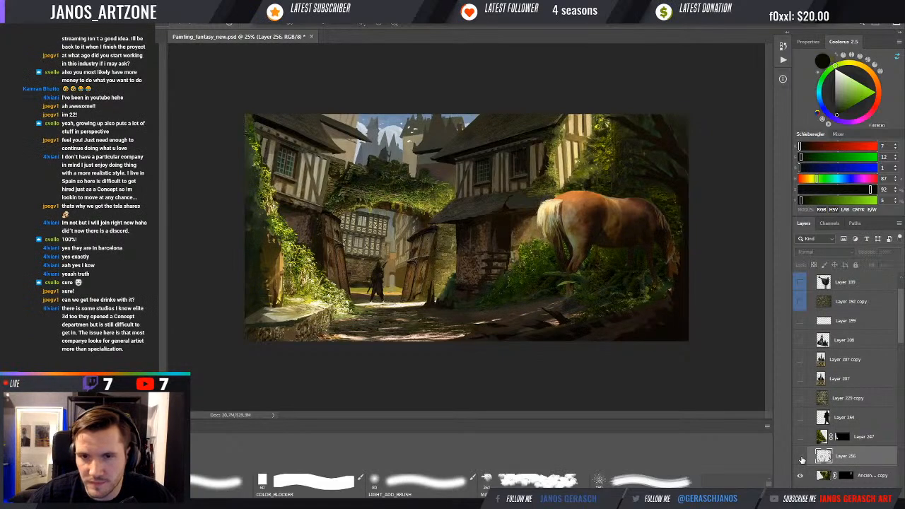
left_click(801, 457)
left_click(802, 457)
left_click(801, 457)
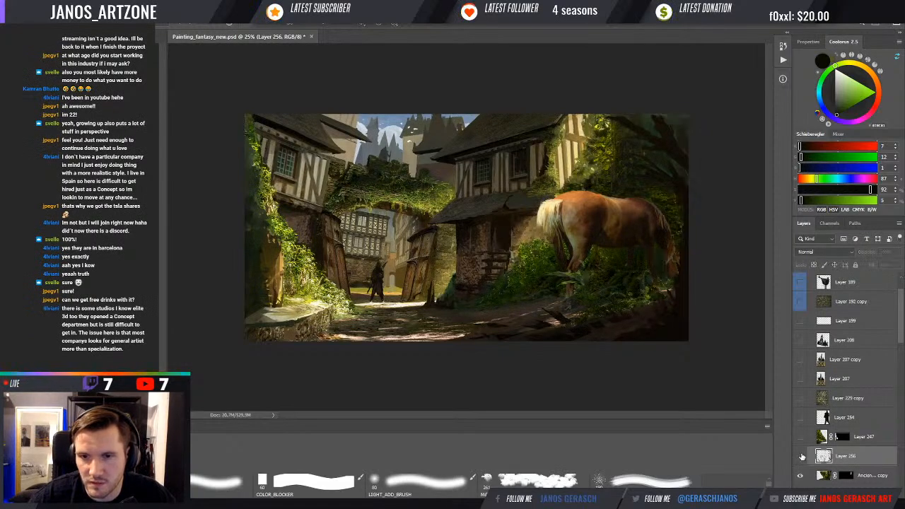
left_click(801, 458)
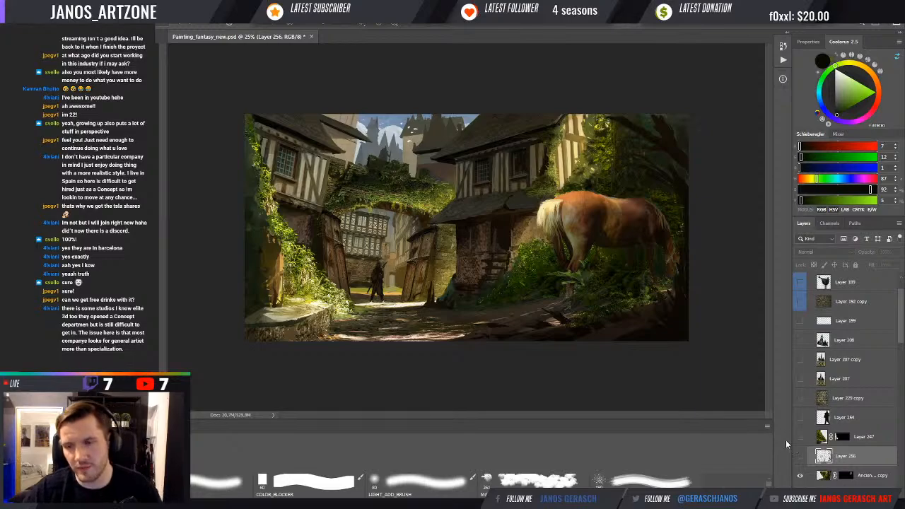
left_click(801, 457)
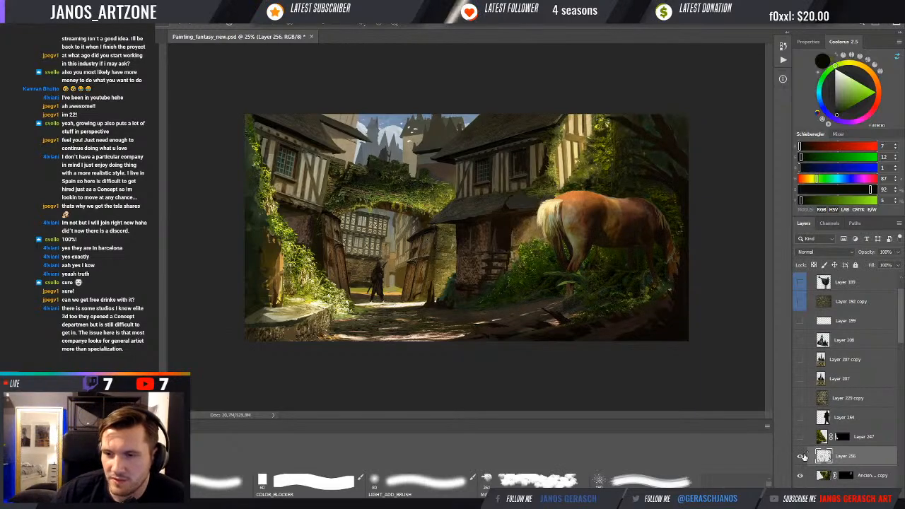
left_click(800, 459)
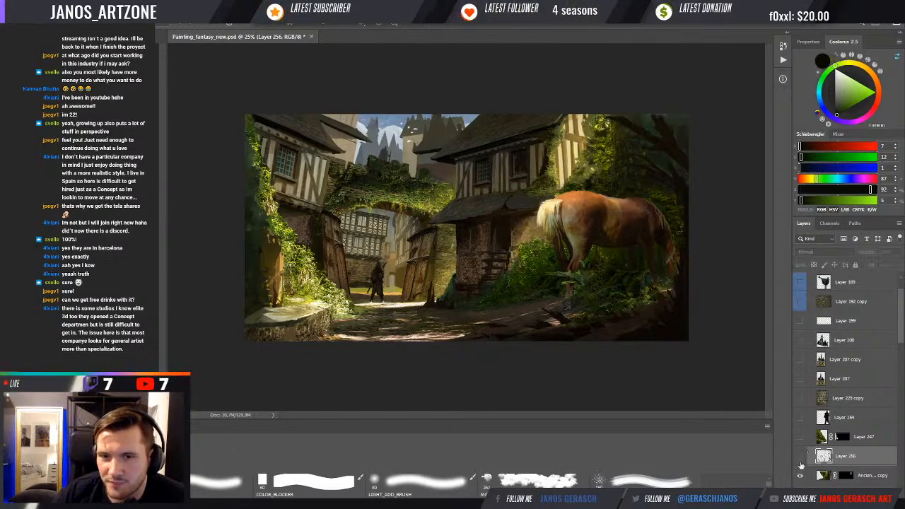
left_click(801, 461)
left_click(801, 461)
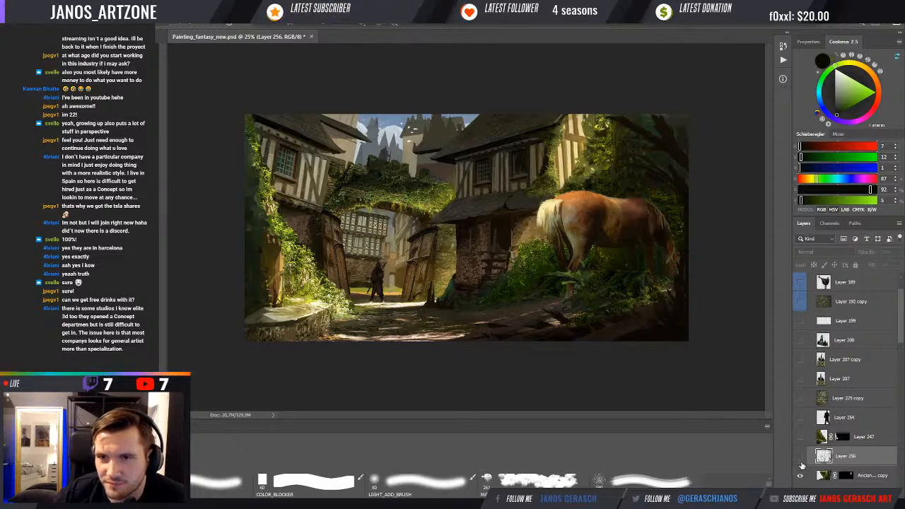
left_click(801, 461)
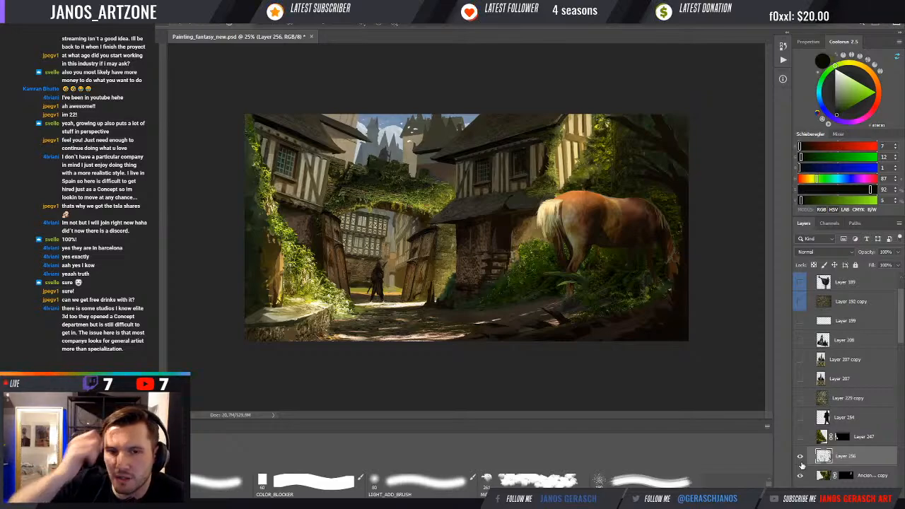
left_click(800, 458)
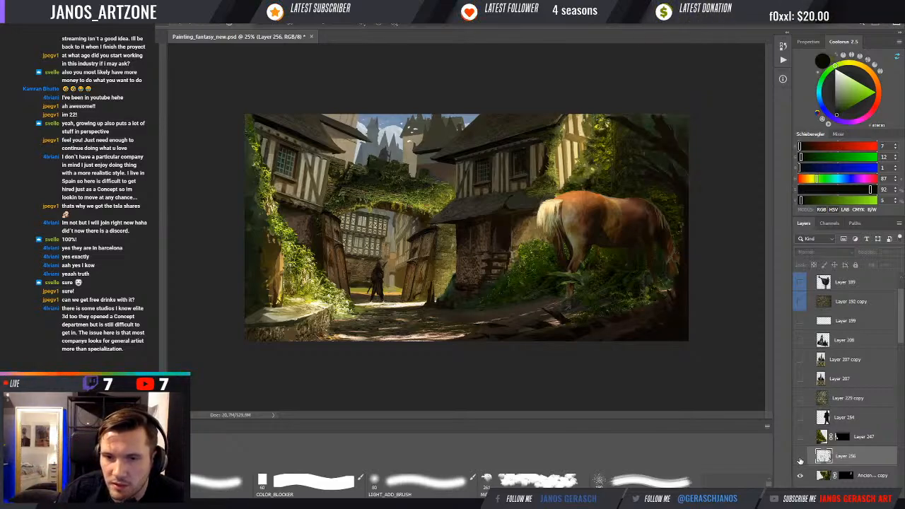
left_click(801, 458)
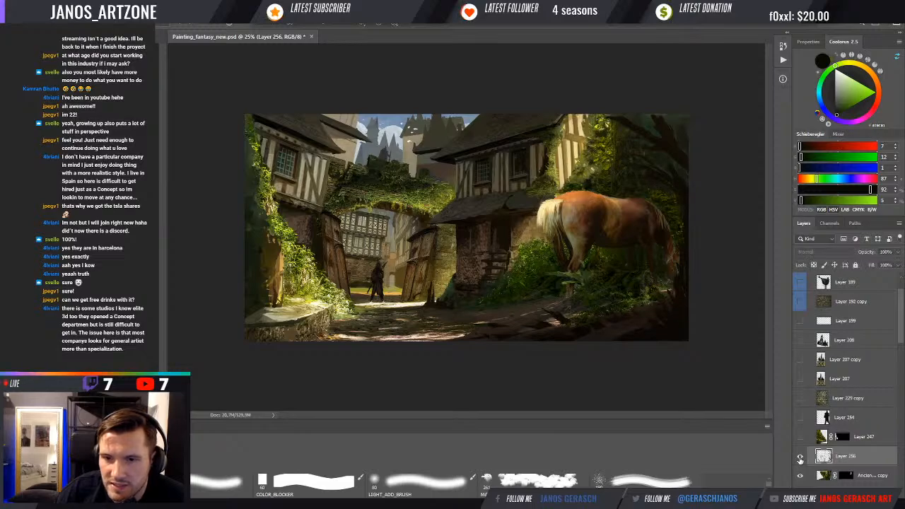
left_click(800, 458)
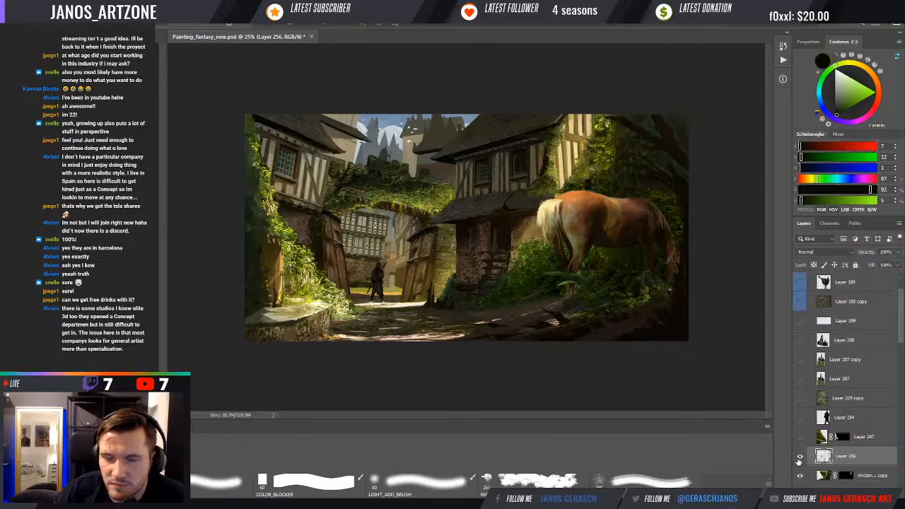
left_click(799, 458)
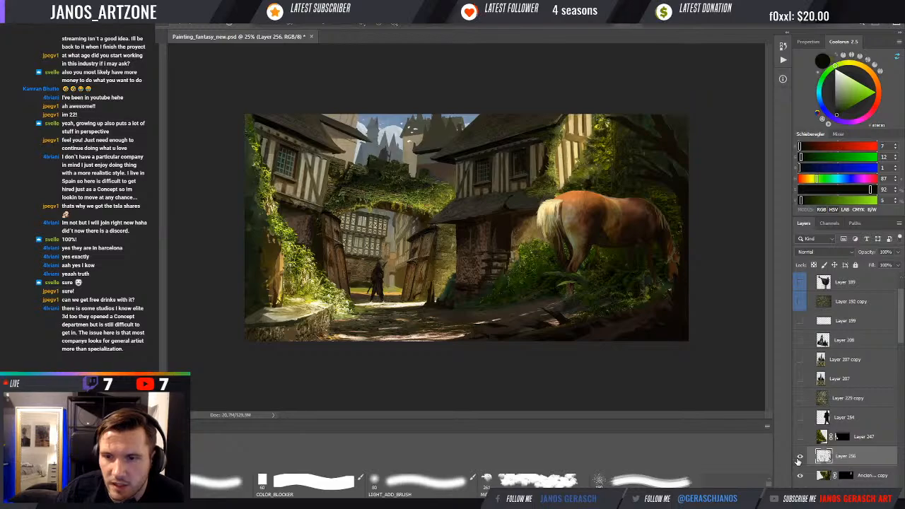
left_click(800, 458)
left_click(799, 458)
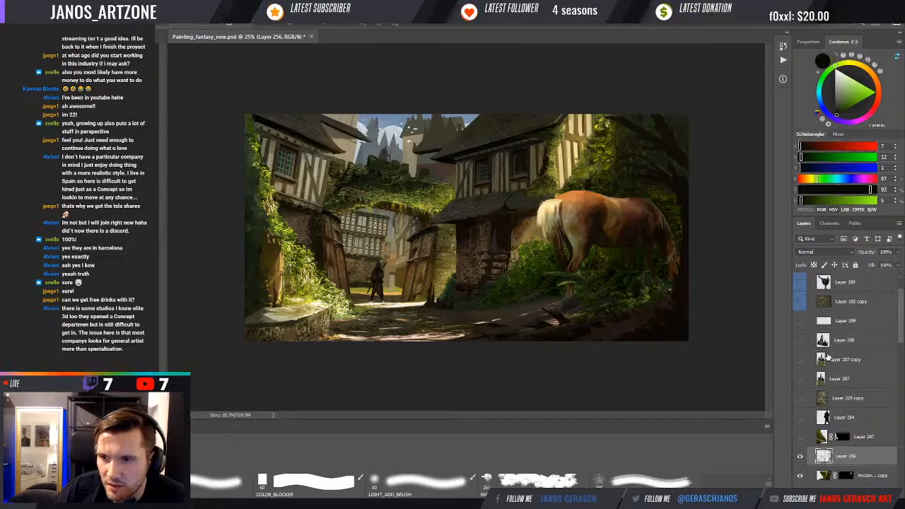
- Compare the horse with and without its dark saddle layer, leaving the saddle hidden
left_click(801, 284)
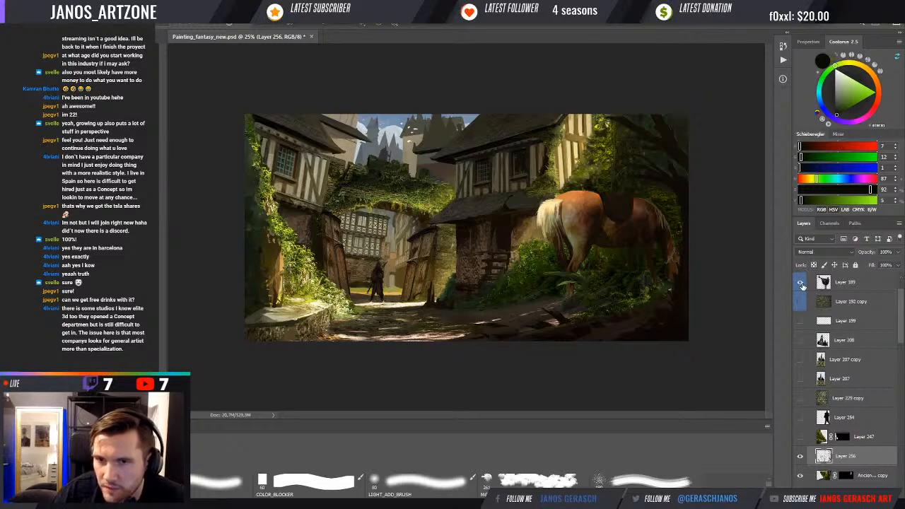
left_click(801, 284)
left_click(801, 285)
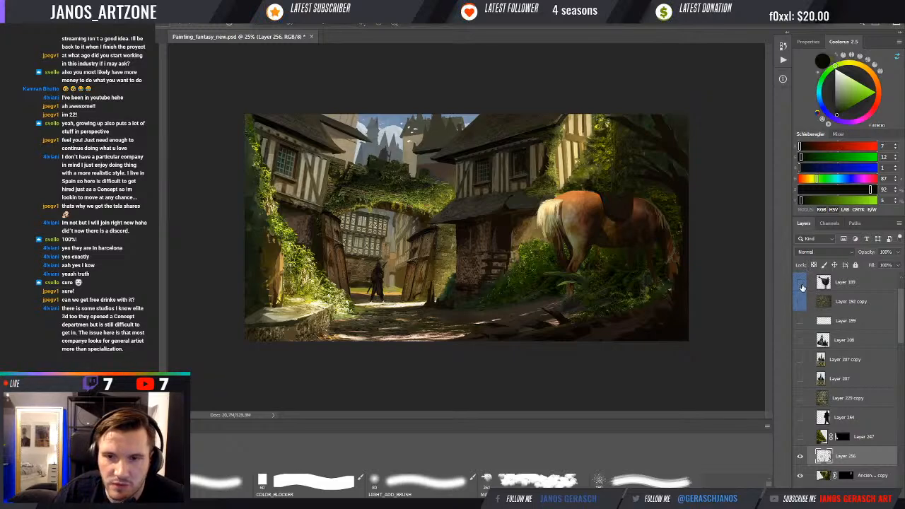
left_click(800, 285)
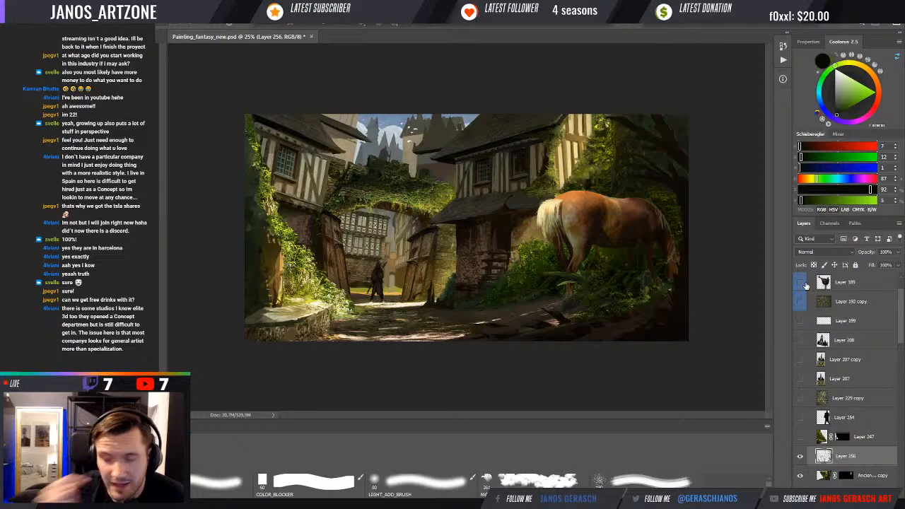
- Compare the composition with and without the dark standing figure in front of the horse, leaving the figure's layer shown
left_click(800, 418)
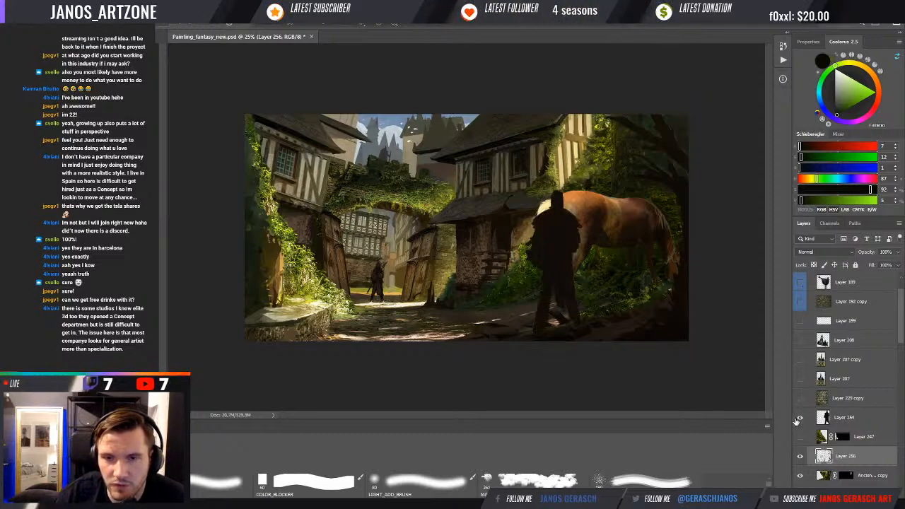
left_click(800, 418)
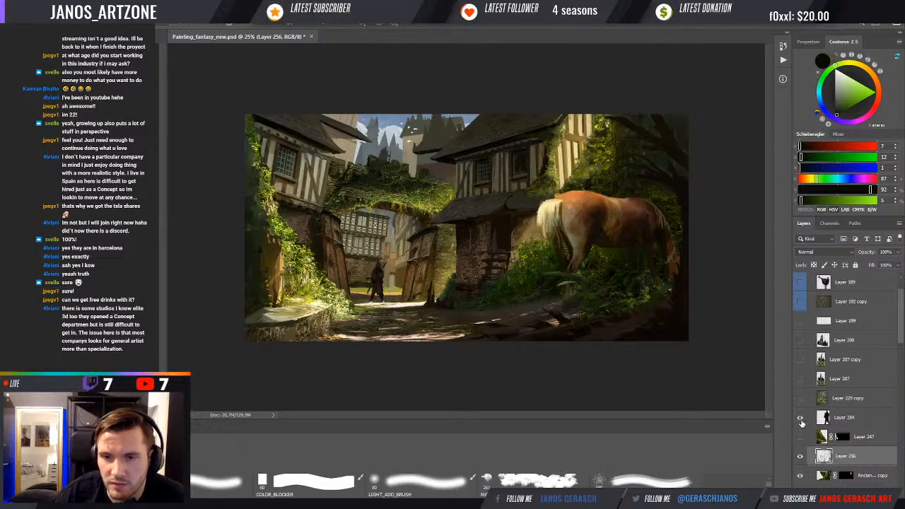
left_click(801, 421)
left_click(803, 422)
left_click(802, 421)
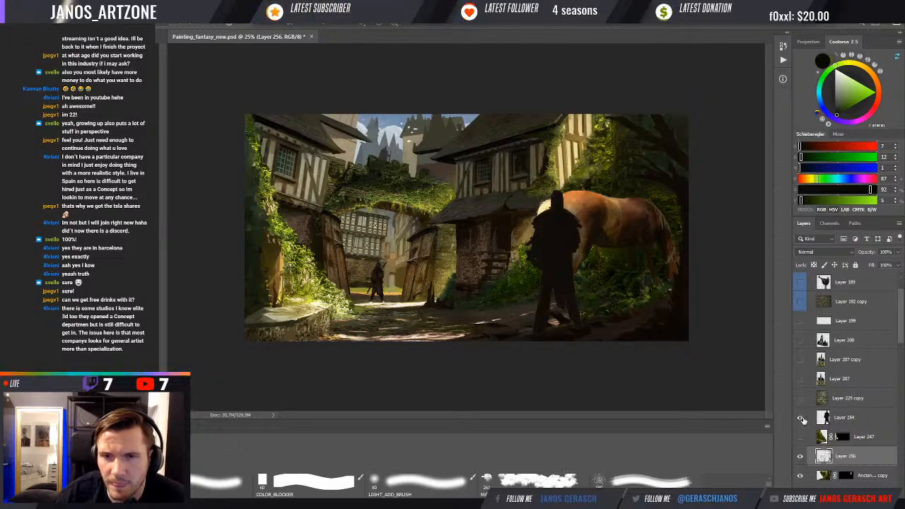
- Hide the standing figure on Layer 254 and paint a large hooded black silhouette over the horse on a new layer
left_click(801, 419)
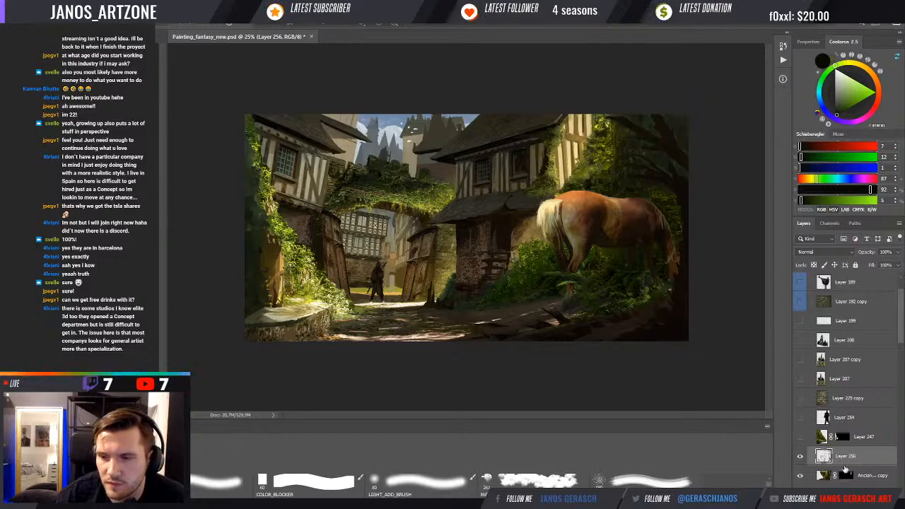
key("ctrl+shift+alt+n")
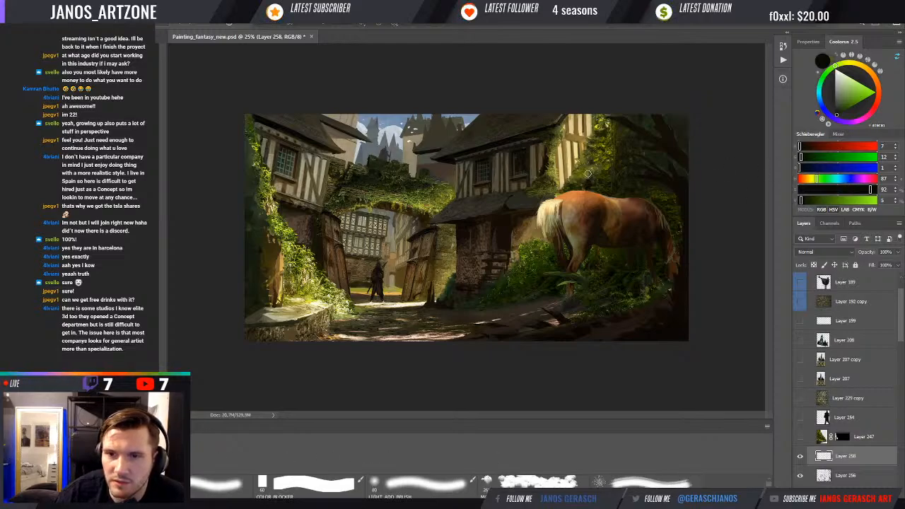
mouse_move(584, 174)
left_mouse_down()
mouse_move(586, 186)
mouse_move(618, 183)
mouse_move(593, 186)
left_mouse_up()
key("ctrl+z")
mouse_move(585, 156)
left_mouse_down()
mouse_move(612, 170)
mouse_move(587, 161)
mouse_move(595, 192)
mouse_move(586, 155)
mouse_move(610, 161)
mouse_move(611, 173)
mouse_move(588, 179)
mouse_move(593, 192)
mouse_move(594, 183)
mouse_move(637, 205)
mouse_move(610, 186)
mouse_move(638, 189)
mouse_move(658, 223)
mouse_move(635, 223)
left_mouse_up()
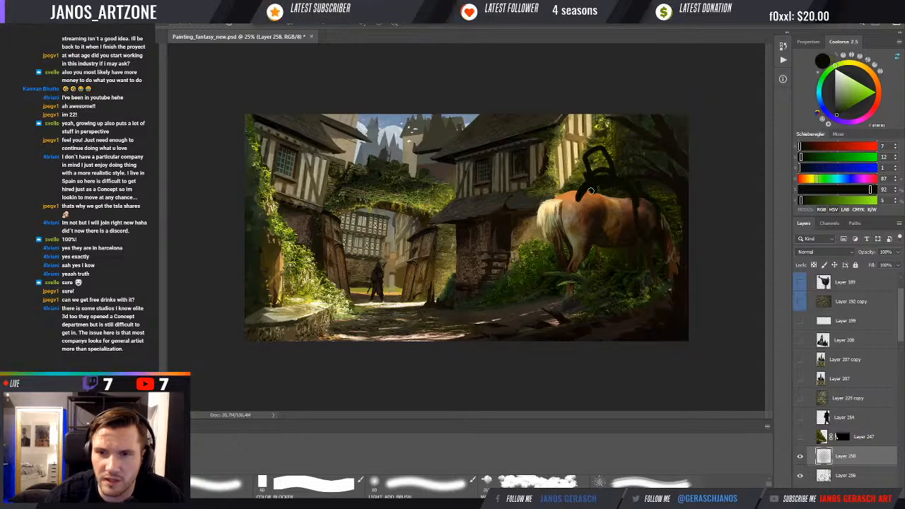
mouse_move(584, 188)
left_mouse_down()
mouse_move(638, 231)
mouse_move(609, 203)
mouse_move(609, 222)
mouse_move(579, 194)
mouse_move(585, 223)
left_mouse_up()
mouse_move(593, 163)
left_mouse_down()
mouse_move(605, 188)
mouse_move(591, 168)
mouse_move(597, 154)
mouse_move(619, 204)
mouse_move(602, 181)
mouse_move(596, 194)
mouse_move(646, 241)
mouse_move(632, 201)
mouse_move(653, 224)
mouse_move(634, 189)
mouse_move(605, 206)
mouse_move(597, 195)
mouse_move(591, 243)
mouse_move(563, 254)
mouse_move(585, 200)
mouse_move(581, 266)
mouse_move(609, 223)
mouse_move(642, 237)
mouse_move(643, 288)
mouse_move(664, 312)
mouse_move(611, 244)
mouse_move(606, 272)
mouse_move(659, 341)
mouse_move(615, 321)
mouse_move(594, 347)
mouse_move(625, 326)
mouse_move(630, 343)
mouse_move(624, 263)
mouse_move(623, 316)
left_mouse_up()
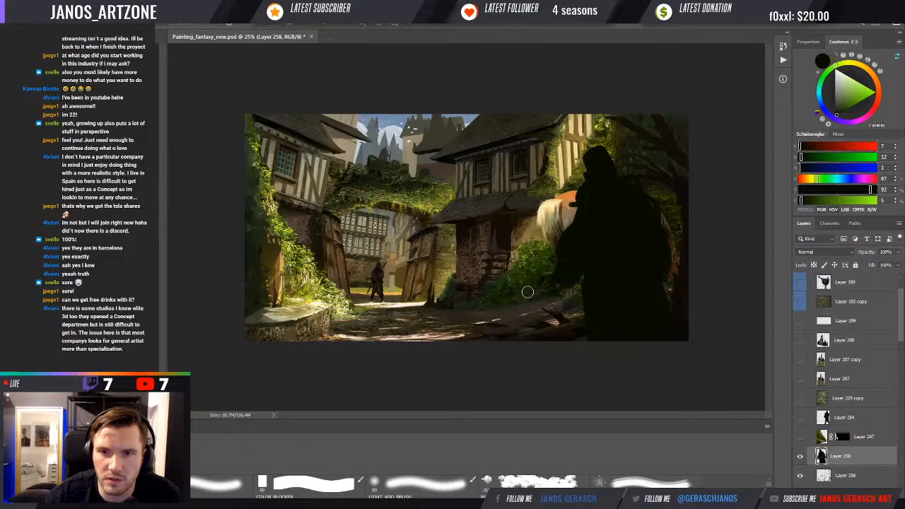
- Reposition the hooded silhouette in front of the horse's body, reaching past the lower canvas edge, and enlarge it slightly
key("ctrl+t")
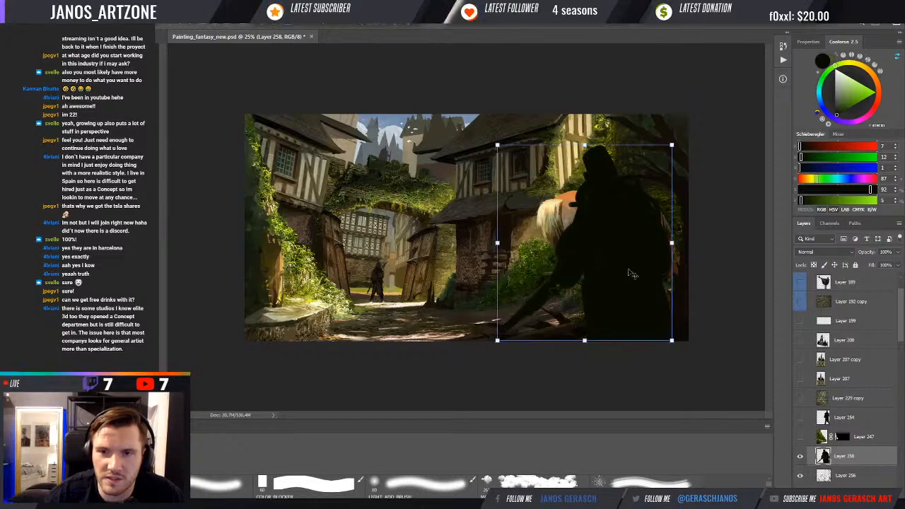
left_click_drag(631, 274, 651, 267)
key("Return")
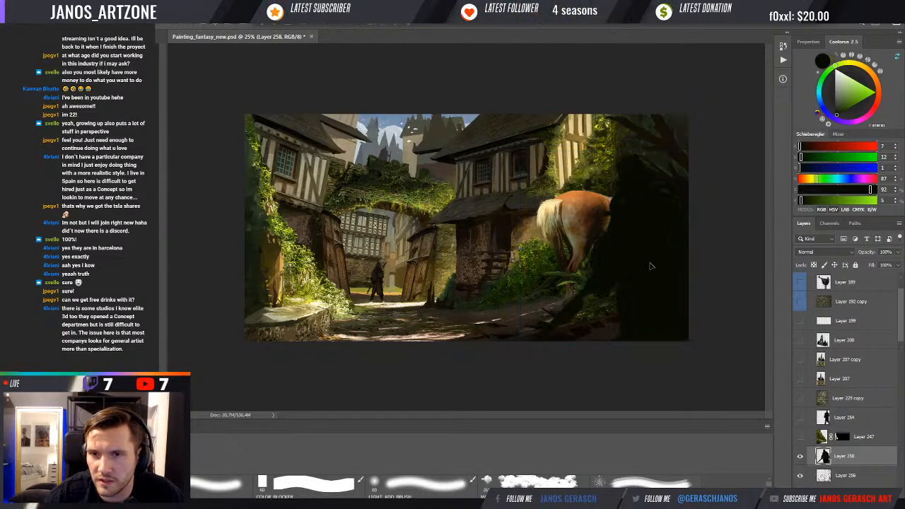
key("ctrl+t")
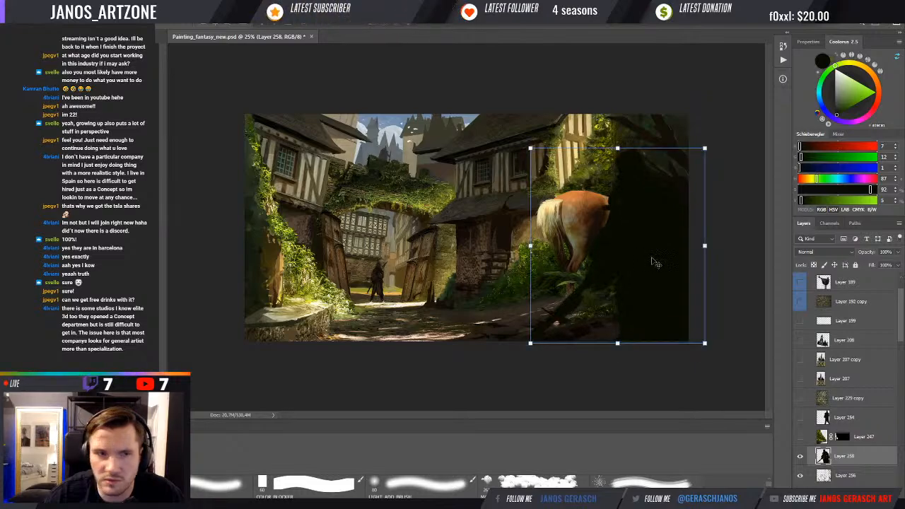
left_click_drag(656, 262, 637, 281)
key("Return")
key("ctrl+t")
mouse_move(638, 285)
left_mouse_down()
mouse_move(631, 317)
mouse_move(522, 299)
mouse_move(651, 297)
mouse_move(631, 247)
mouse_move(632, 272)
mouse_move(620, 287)
mouse_move(631, 290)
left_mouse_up()
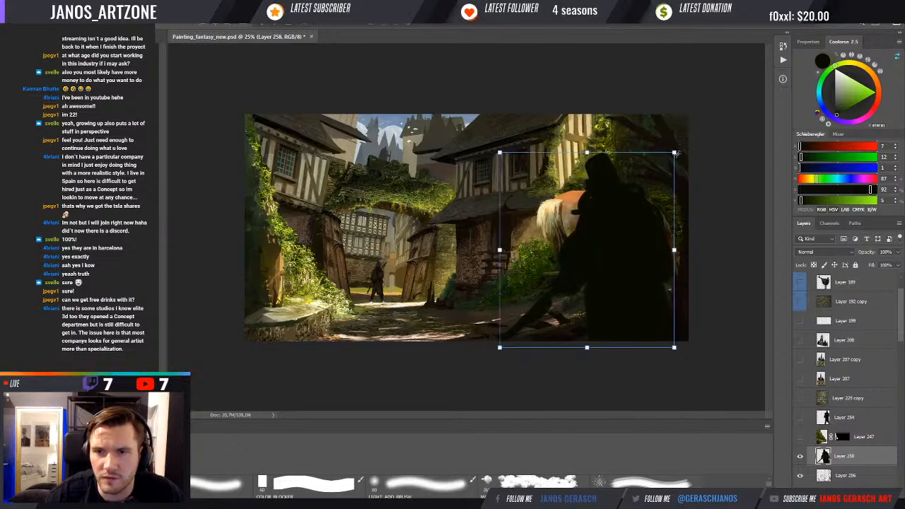
left_click_drag(675, 152, 679, 147)
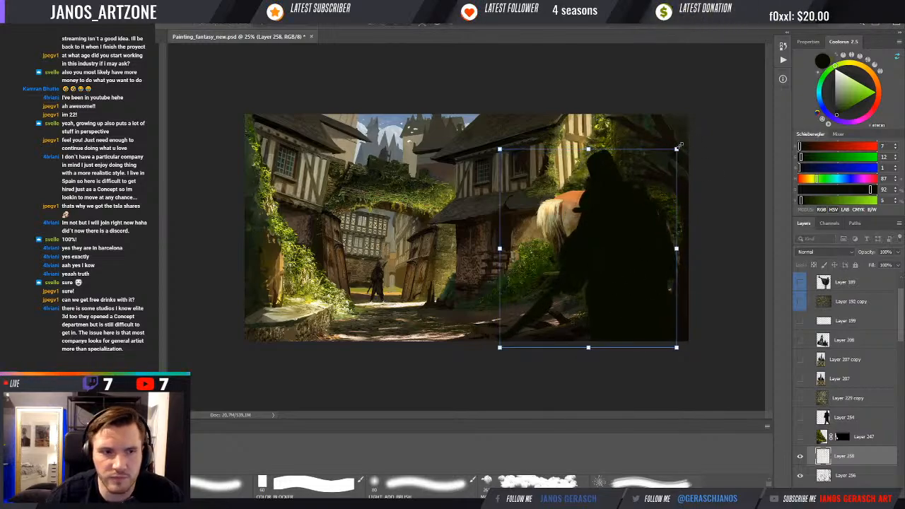
key("Return")
mouse_move(632, 249)
left_mouse_down()
mouse_move(623, 273)
mouse_move(632, 248)
left_mouse_up()
key("b")
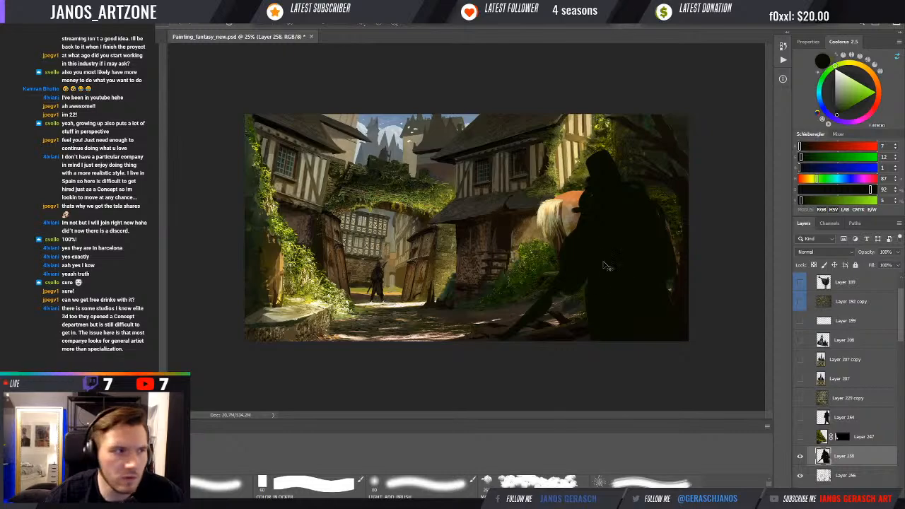
- Try the large silhouette at other positions and compare the painting with and without Layer 258, leaving the layer shown
left_click_drag(636, 273, 498, 275)
key("ctrl+z")
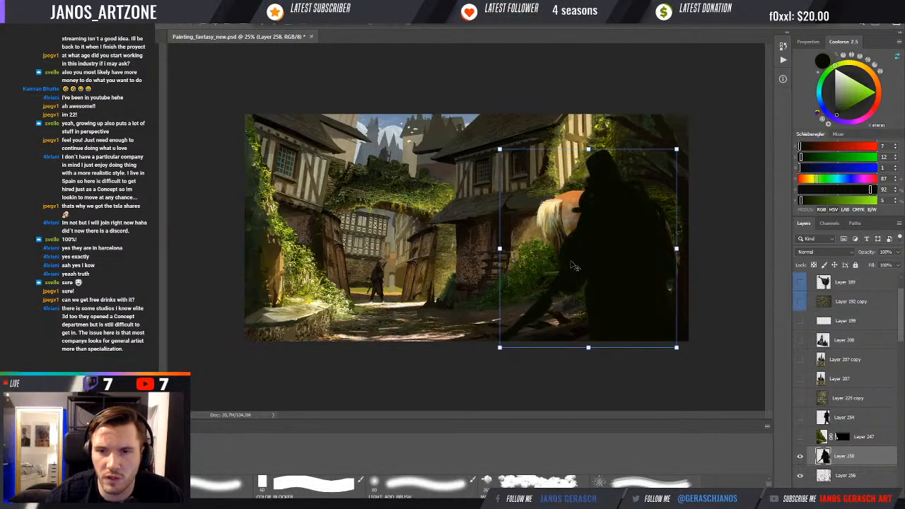
mouse_move(574, 266)
left_mouse_down()
mouse_move(496, 275)
mouse_move(495, 284)
mouse_move(501, 250)
mouse_move(639, 267)
mouse_move(403, 287)
mouse_move(652, 269)
mouse_move(625, 290)
mouse_move(616, 287)
mouse_move(618, 242)
mouse_move(619, 285)
left_mouse_up()
left_click(800, 457)
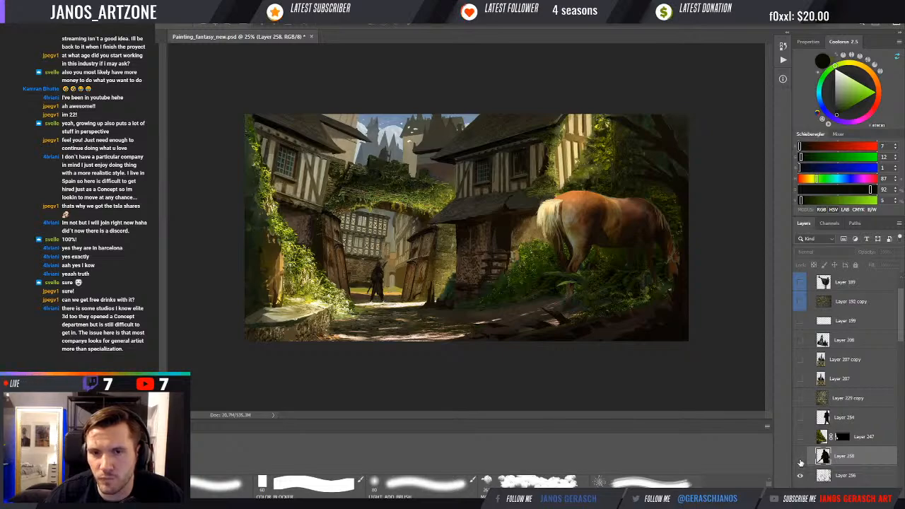
left_click(800, 456)
- Shrink the hooded silhouette and place it in front of the stone hut beside the horse's pale tail
left_click_drag(625, 263, 575, 263)
left_click_drag(602, 142, 574, 173)
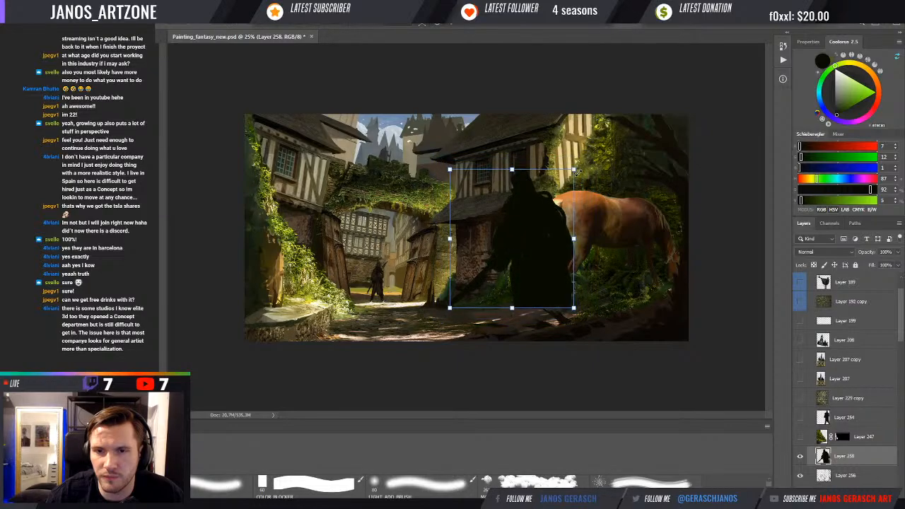
left_click_drag(531, 263, 509, 254)
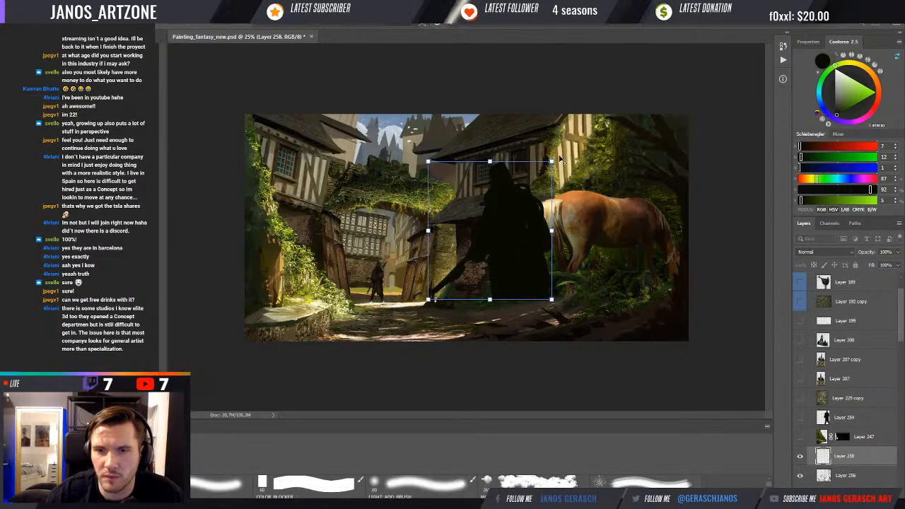
left_click_drag(552, 162, 531, 189)
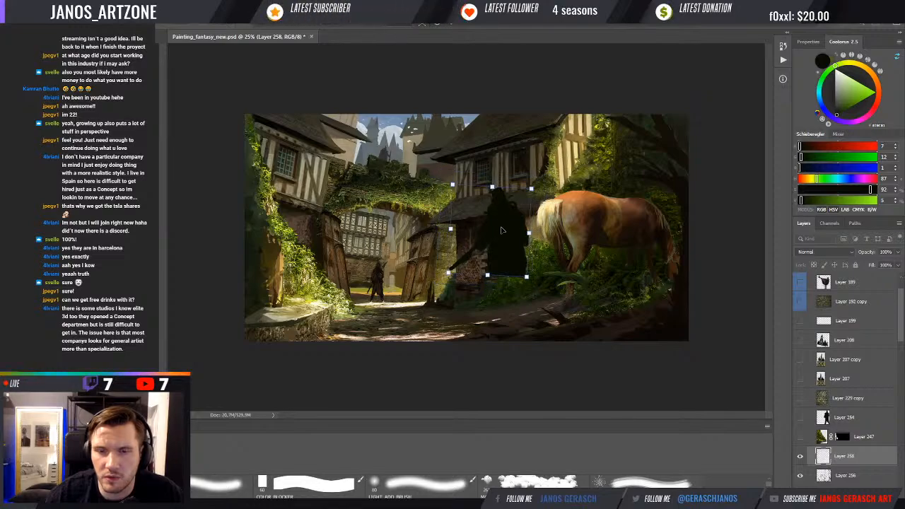
left_click_drag(501, 229, 504, 242)
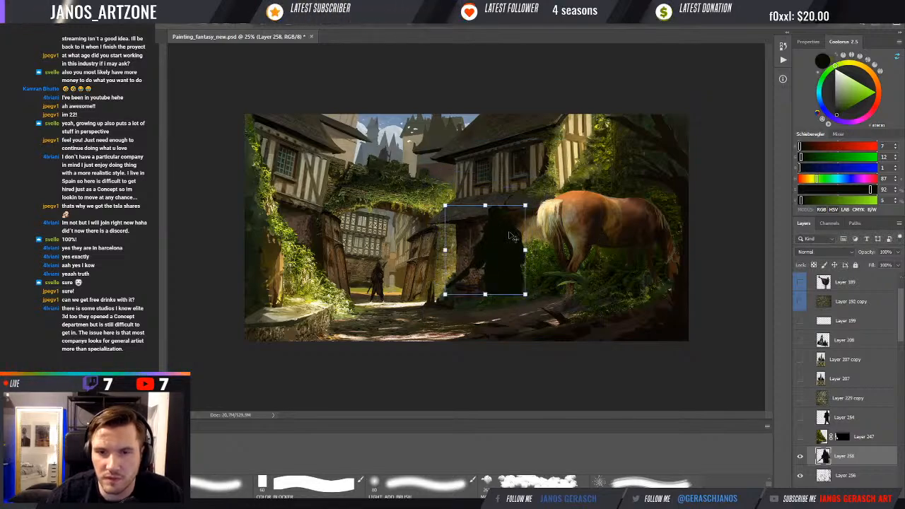
key("Return")
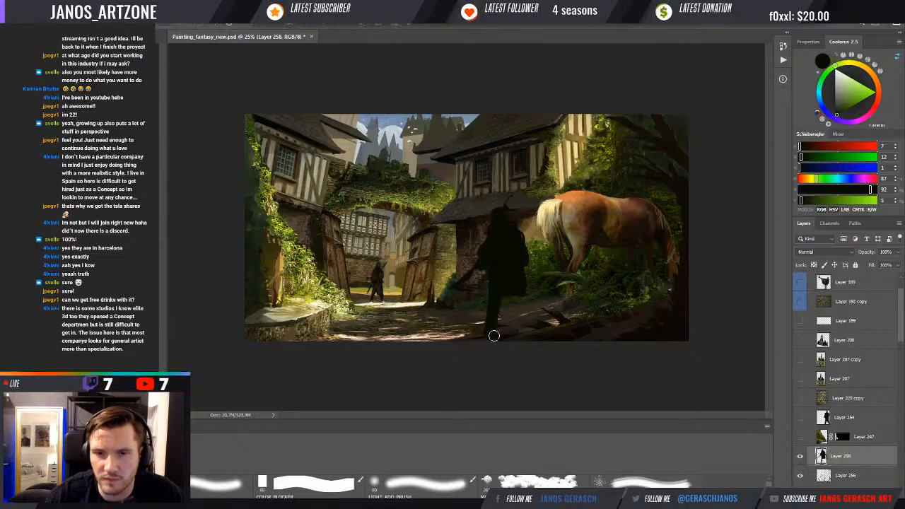
- Extend the hooded figure to full length and shift it from the hut wall to overlap the horse's tail
key("ctrl+t")
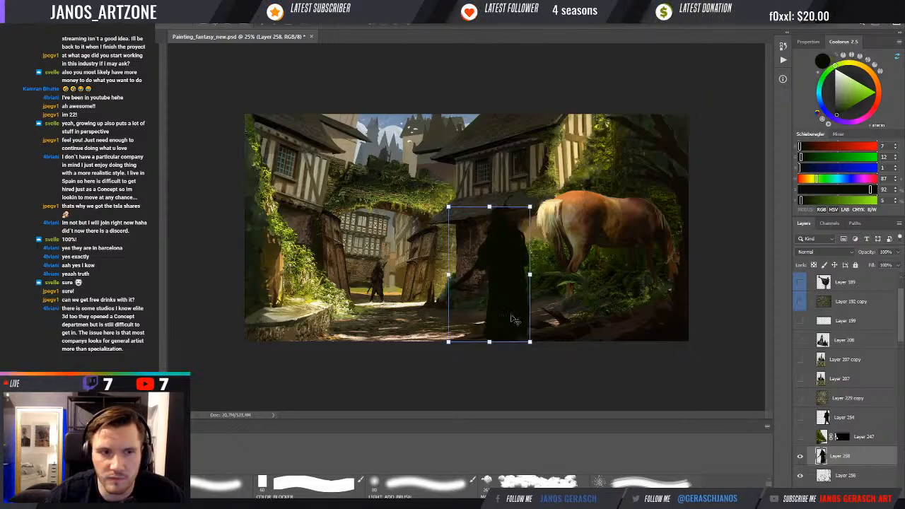
left_click_drag(505, 309, 511, 302)
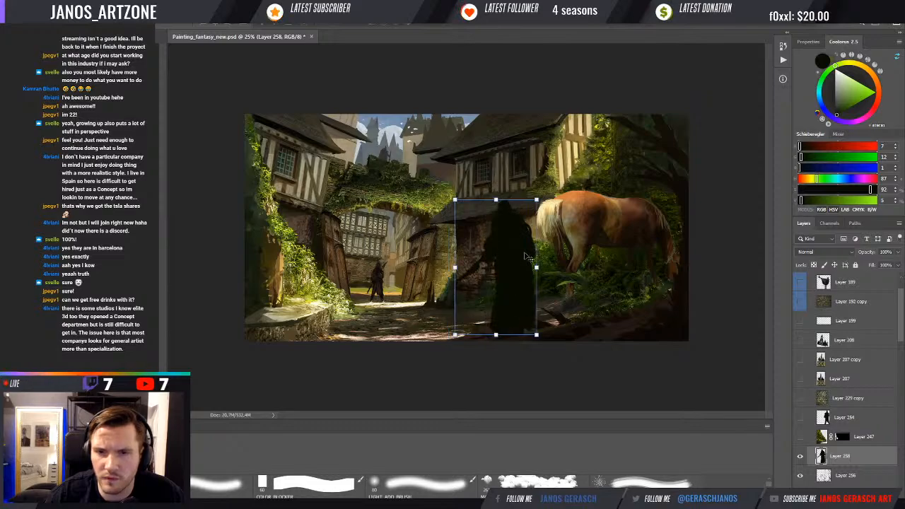
left_click_drag(538, 199, 537, 199)
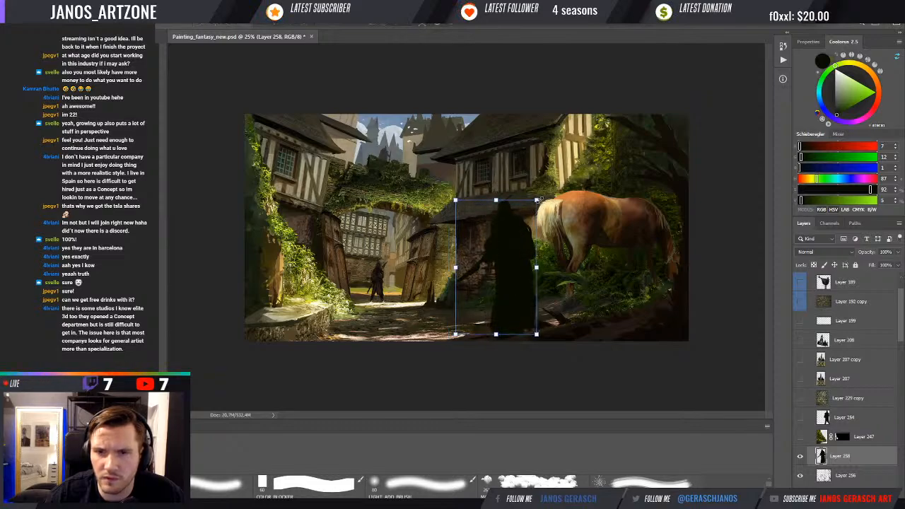
left_click_drag(511, 247, 510, 244)
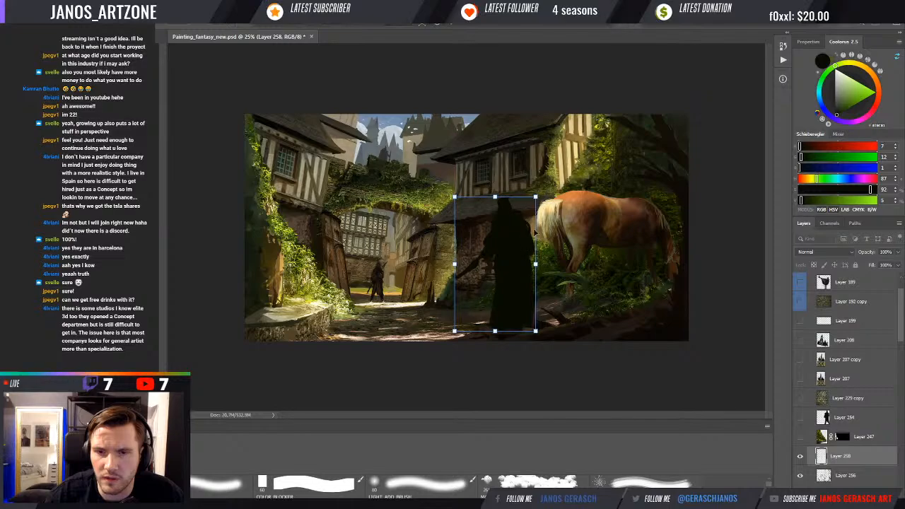
key("Return")
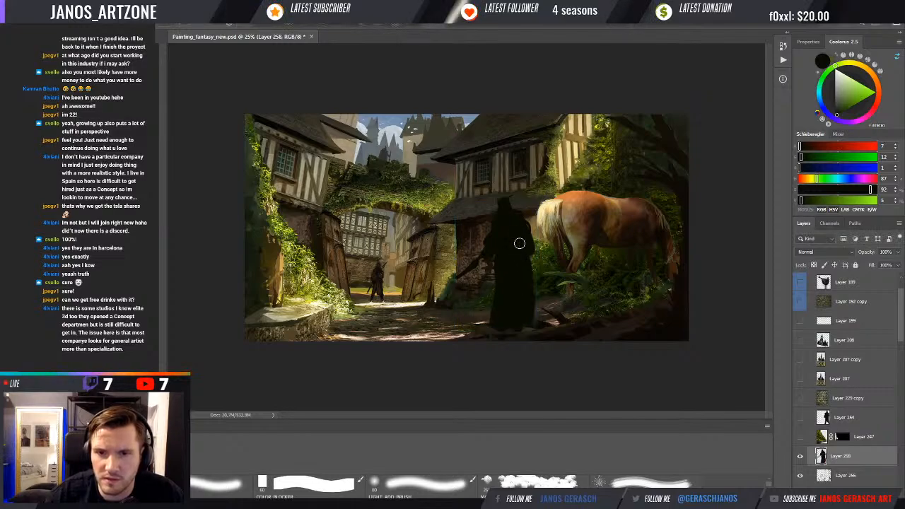
key("ctrl+t")
left_click_drag(515, 284, 536, 283)
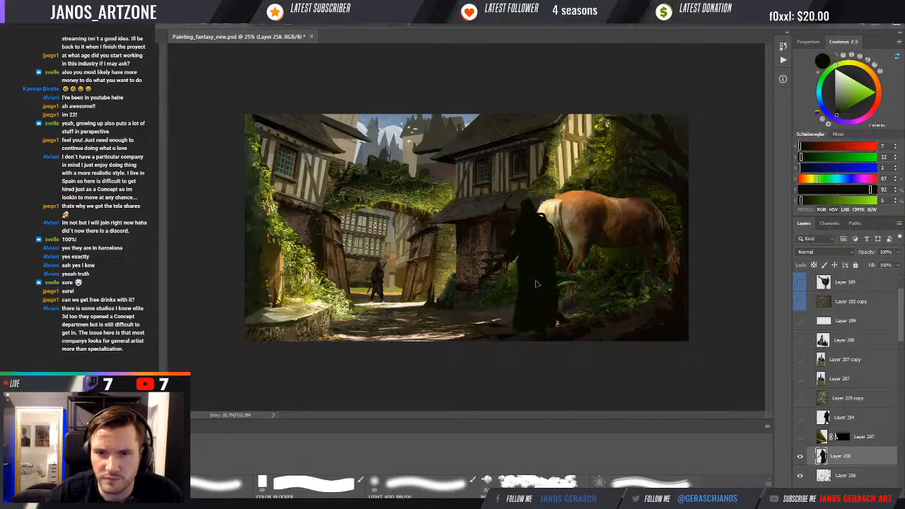
- Place the hooded figure upright on the path, cut off by the lower canvas edge, and extend its lowered sword
key("ctrl+t")
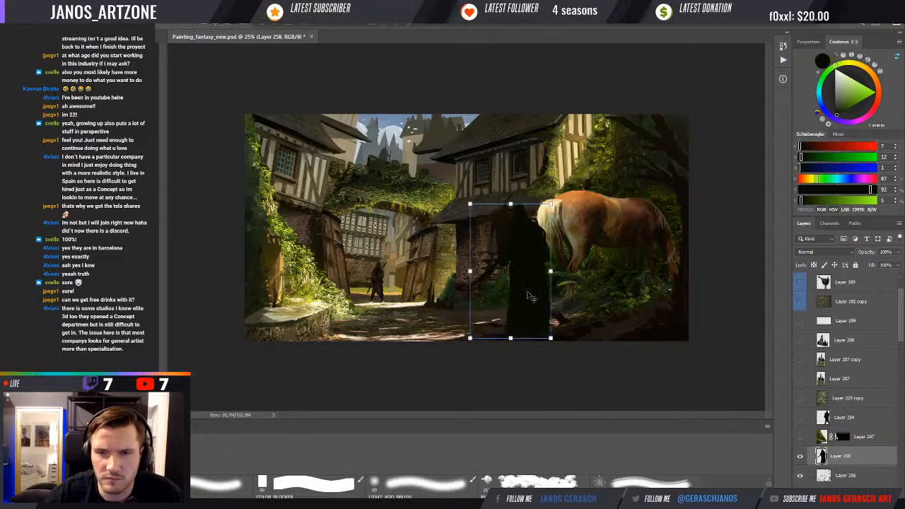
left_click_drag(529, 297, 485, 239)
key("Return")
left_click_drag(460, 267, 455, 268)
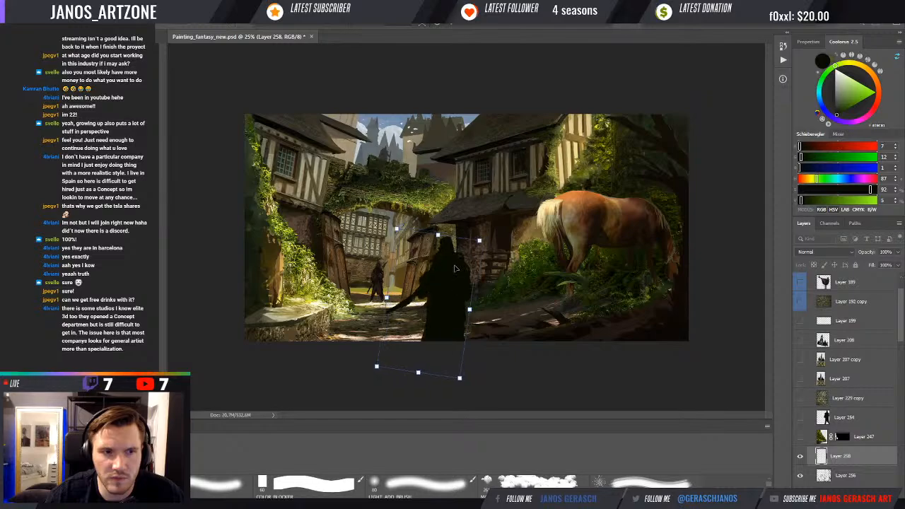
left_click_drag(417, 378, 425, 376)
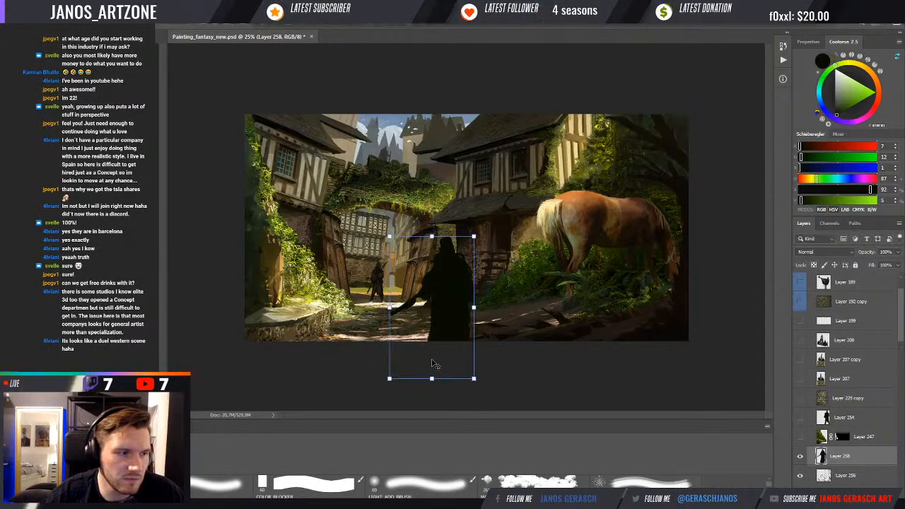
key("Return")
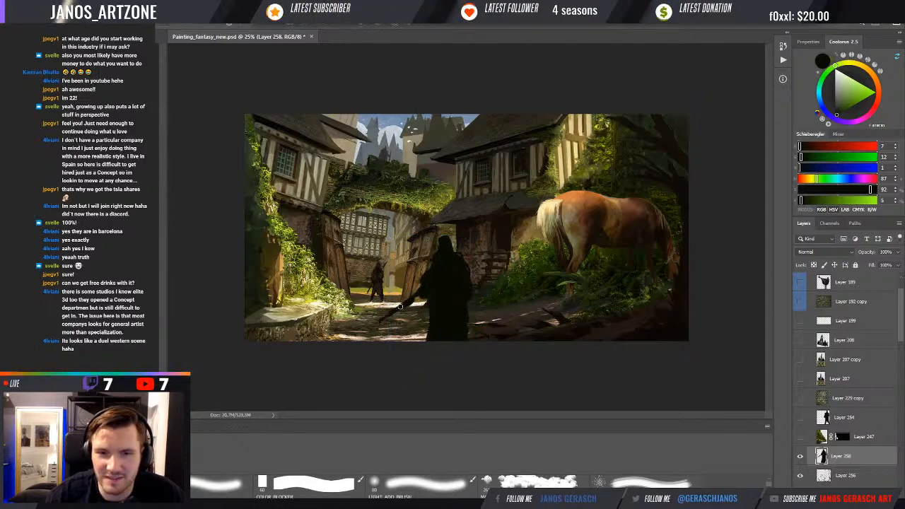
left_click_drag(375, 321, 419, 292)
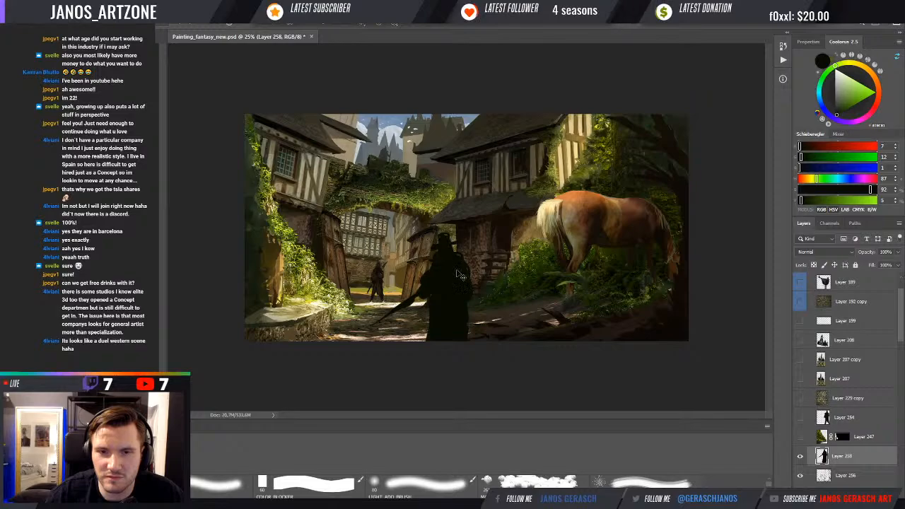
- Try moving the hooded figure from the path towards the horse, and hide its layer, Layer 258
left_click_drag(452, 301, 486, 294)
left_click_drag(501, 287, 556, 284)
left_click(799, 458)
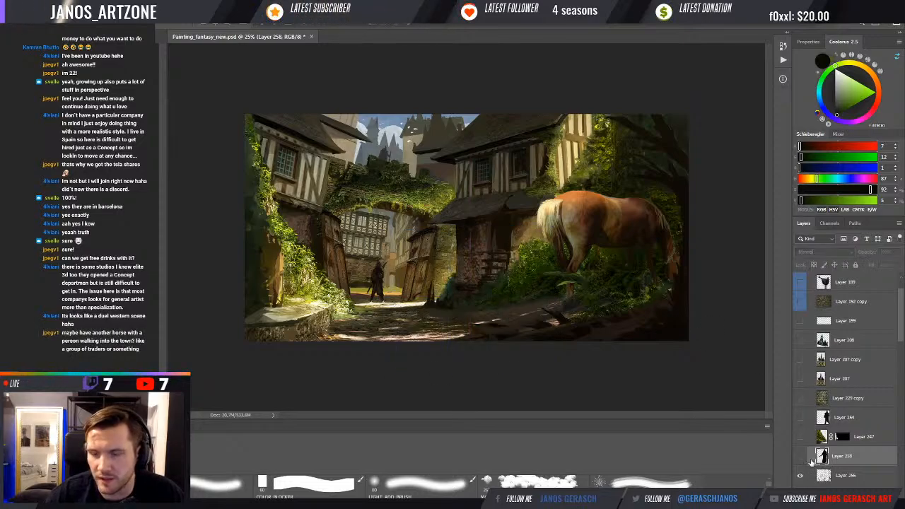
- Compare the ground and foliage around the horse with and without the Layer 256 paintwork, leaving the layer shown
left_click(797, 475)
left_click(798, 476)
left_click(801, 477)
left_click(800, 478)
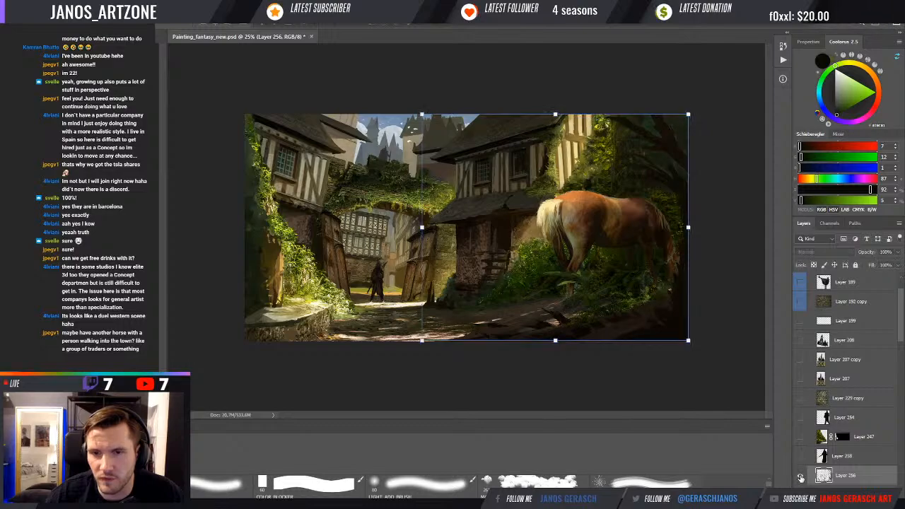
left_click(800, 478)
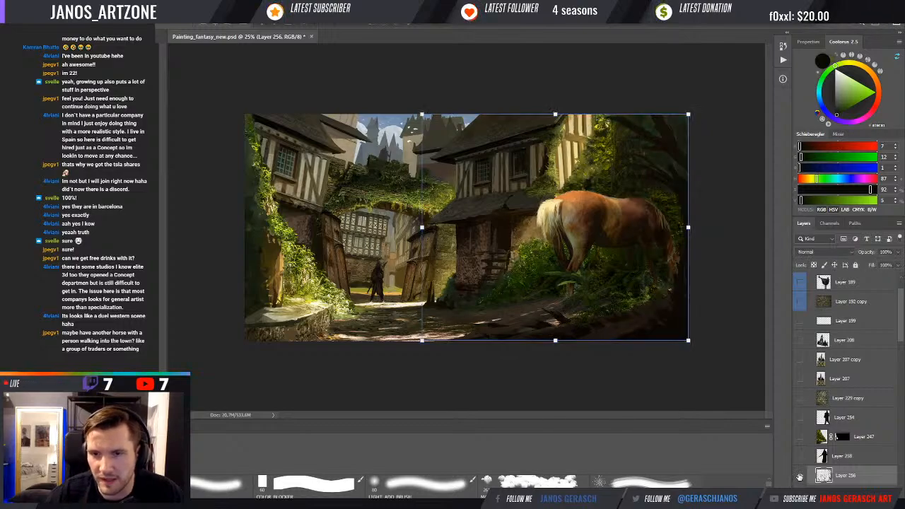
left_click(799, 477)
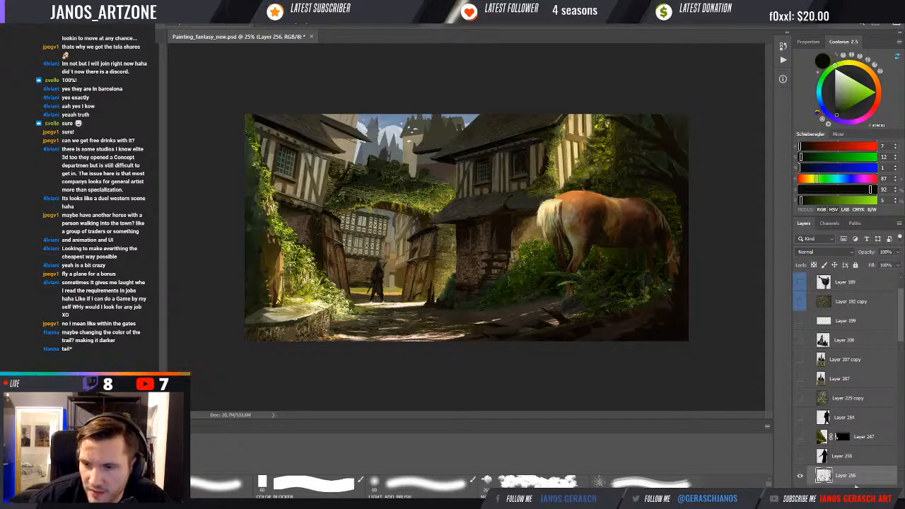
- Brighten the sunlit ground inside the gateway around the distant walking figure with sampled light oranges on Layer 256
left_click(361, 293, "alt")
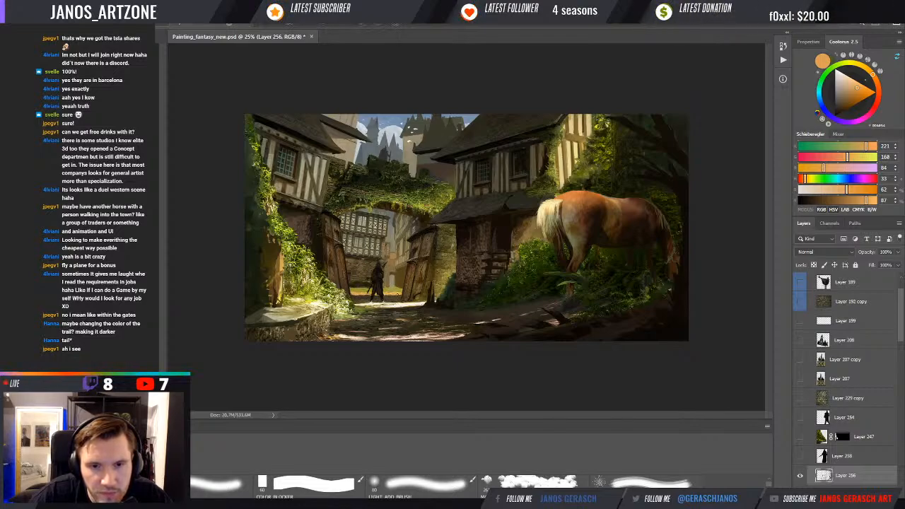
left_click_drag(397, 294, 393, 288)
left_click(395, 292, "alt")
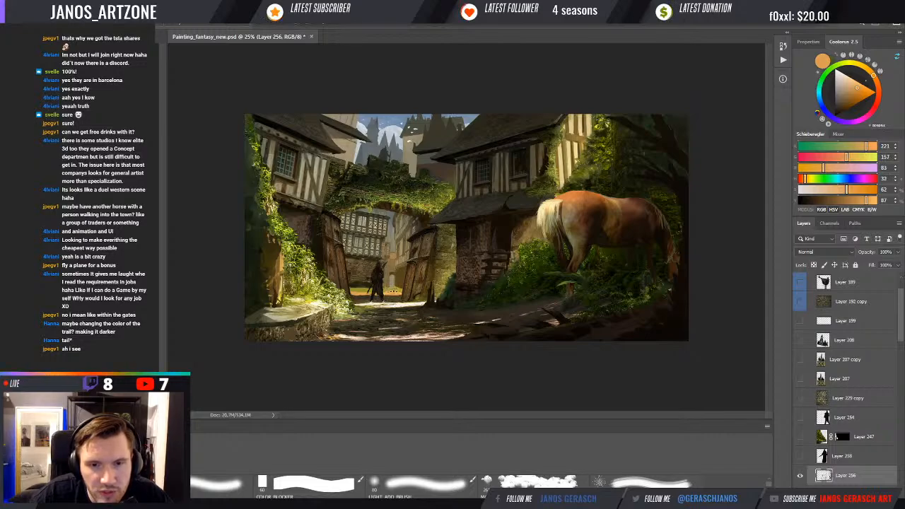
left_click(393, 292, "alt")
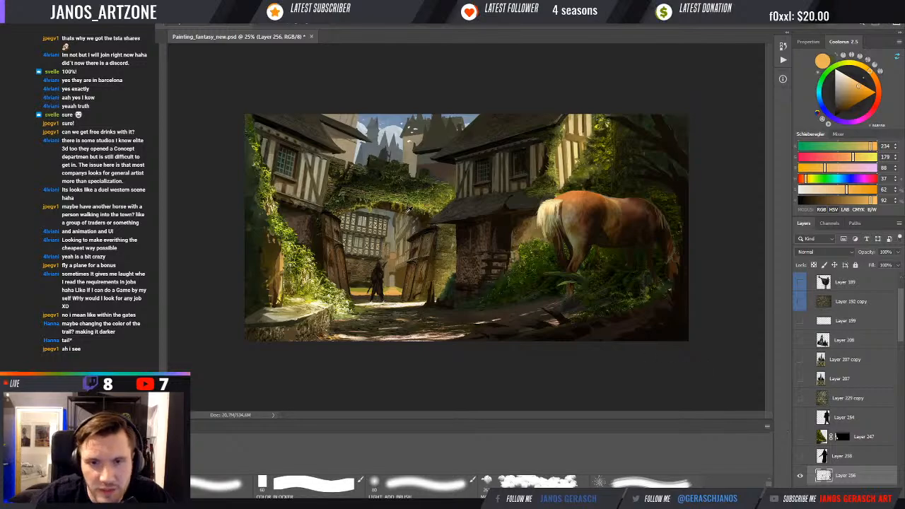
- Paint the sunlit post at the corner of the left house with sampled browns, darkening the brown to 14 brightness, on Layer 256
left_click(453, 186, "alt")
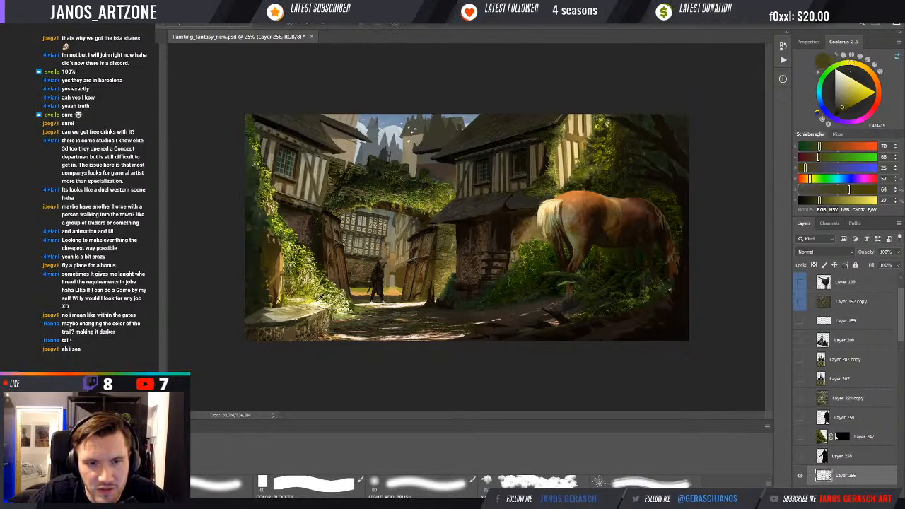
left_click(316, 301, "alt")
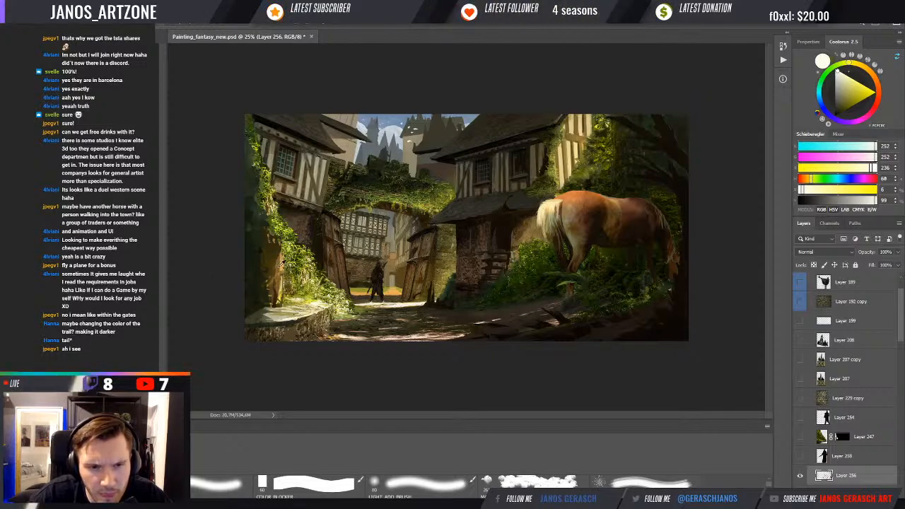
left_click(279, 262, "alt")
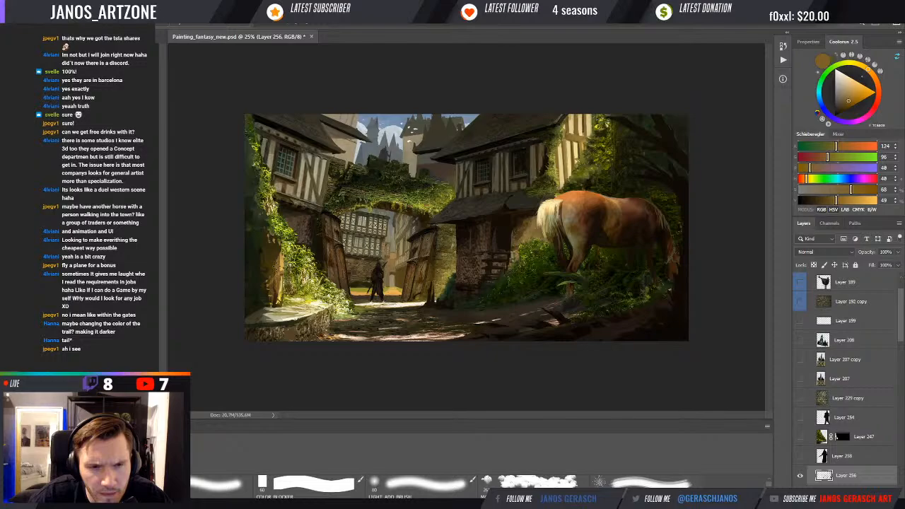
left_click(278, 279, "alt")
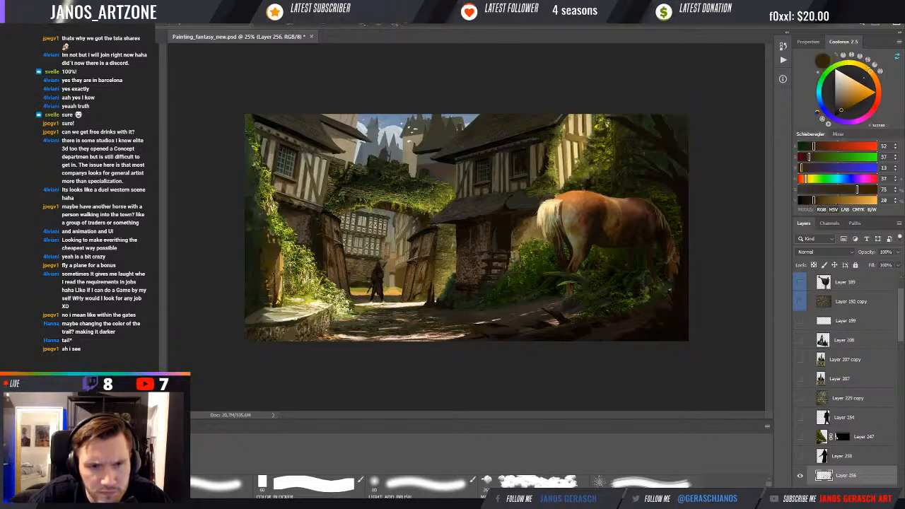
left_click(280, 289, "alt")
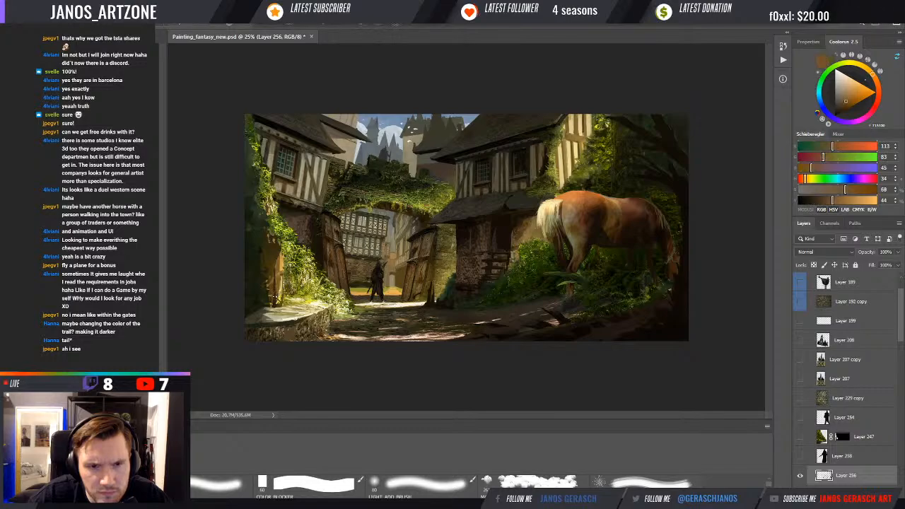
left_click_drag(824, 204, 808, 202)
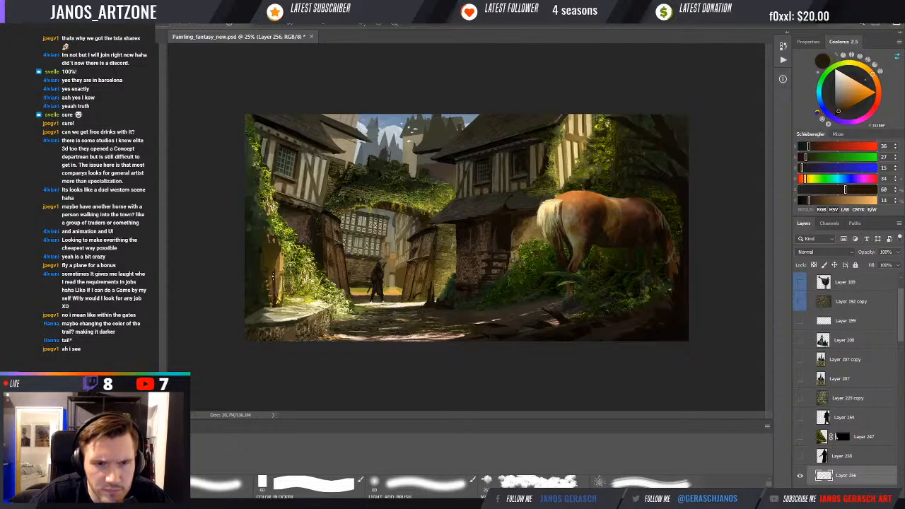
- Define the shadows on the lower part of the left house's post with sampled dark olive browns
left_click(276, 268, "alt")
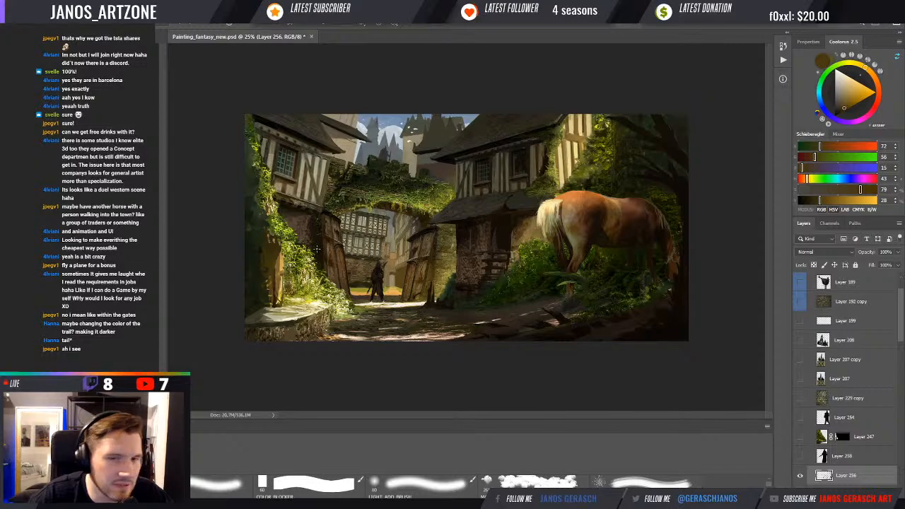
left_click(273, 293, "alt")
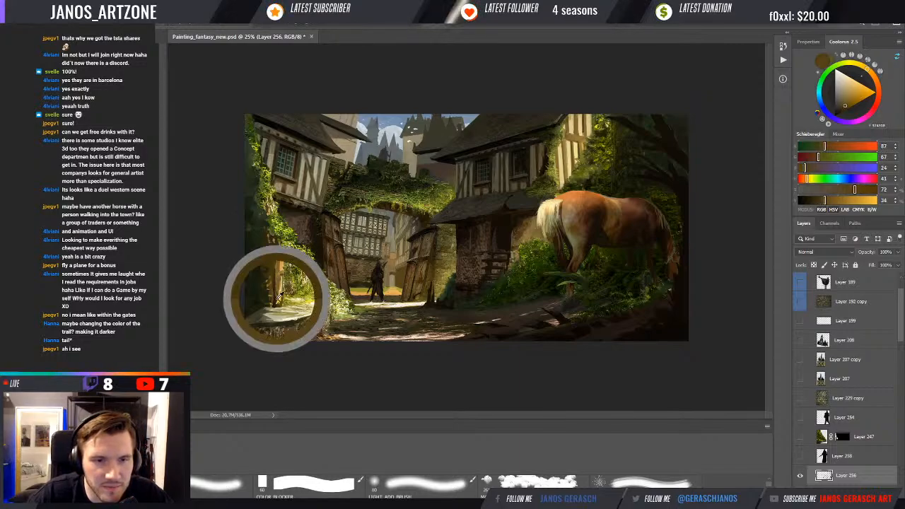
key("ctrl+t")
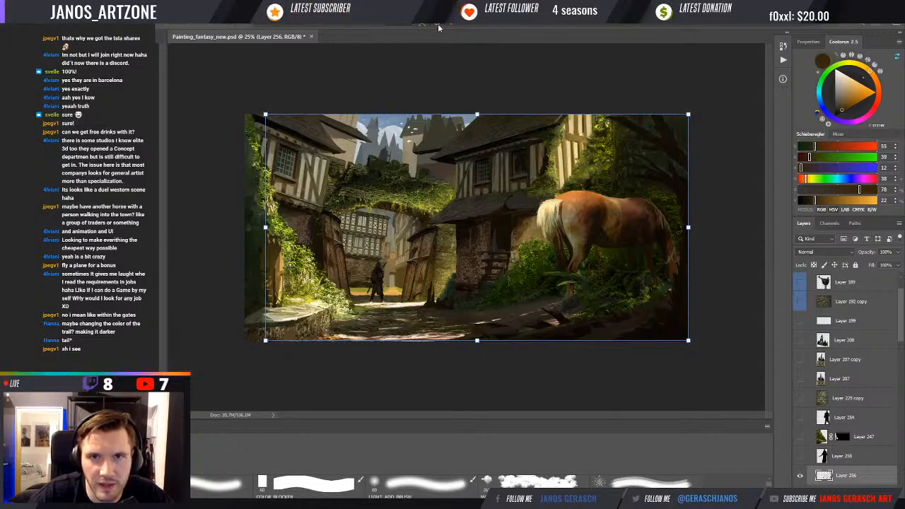
key("Return")
left_click(274, 296, "alt")
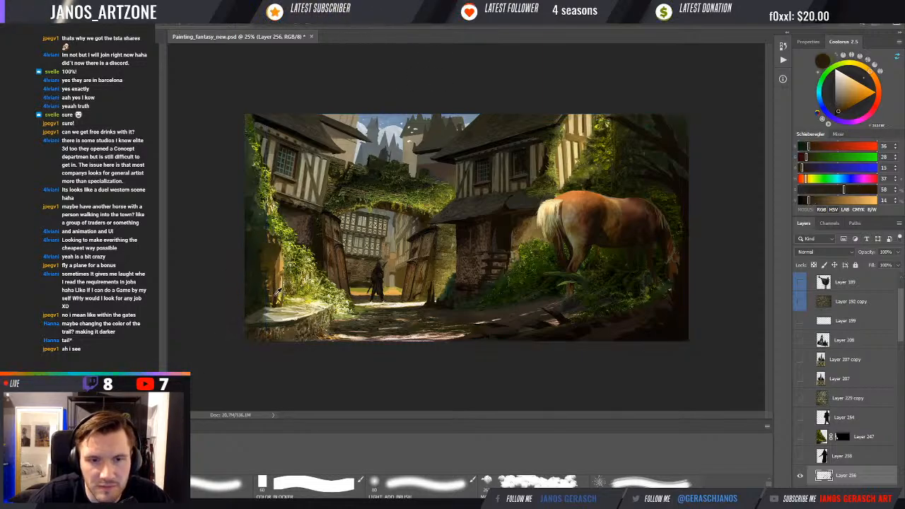
left_click(273, 280, "alt")
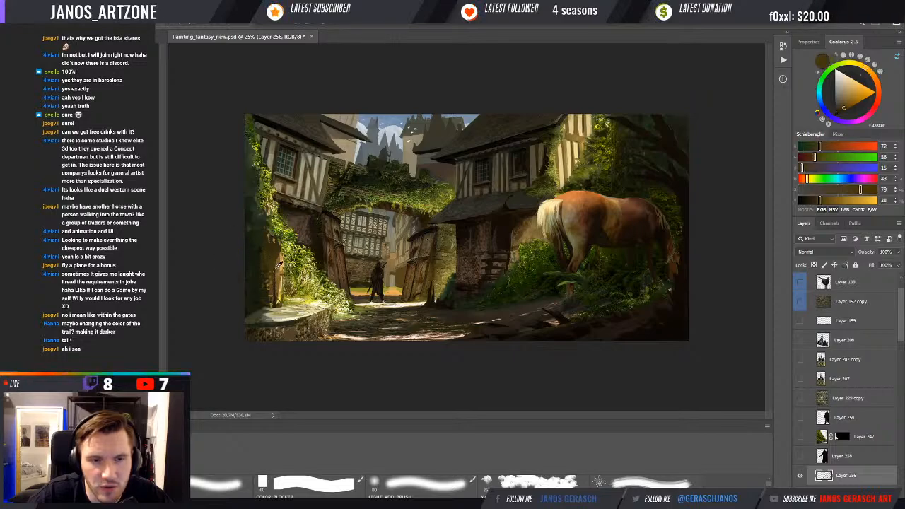
- Model the post beside the left ivy with sampled dark browns, mid browns and light orange highlights
left_click(276, 258, "alt")
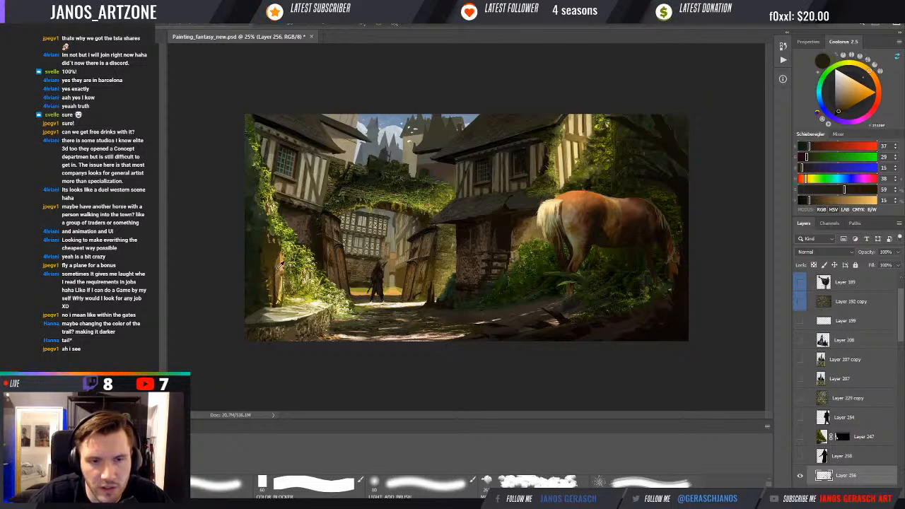
left_click(281, 262, "alt")
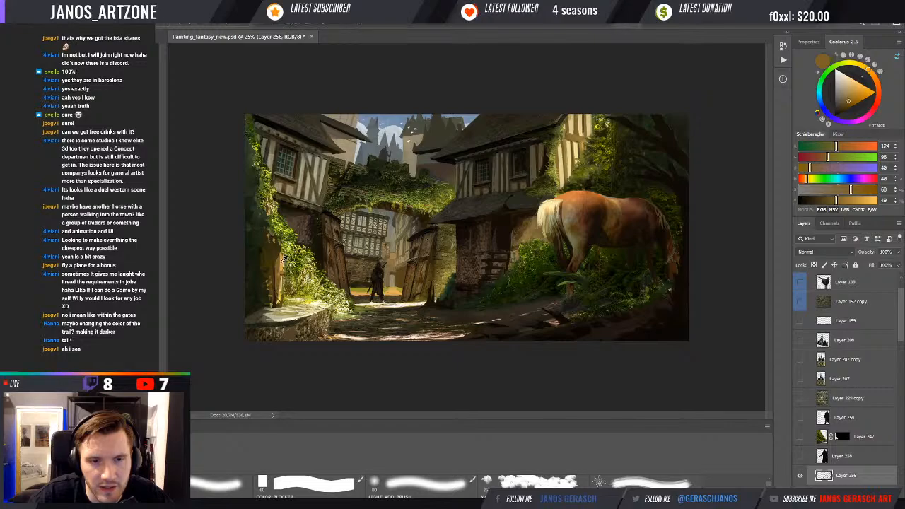
left_click(279, 261, "alt")
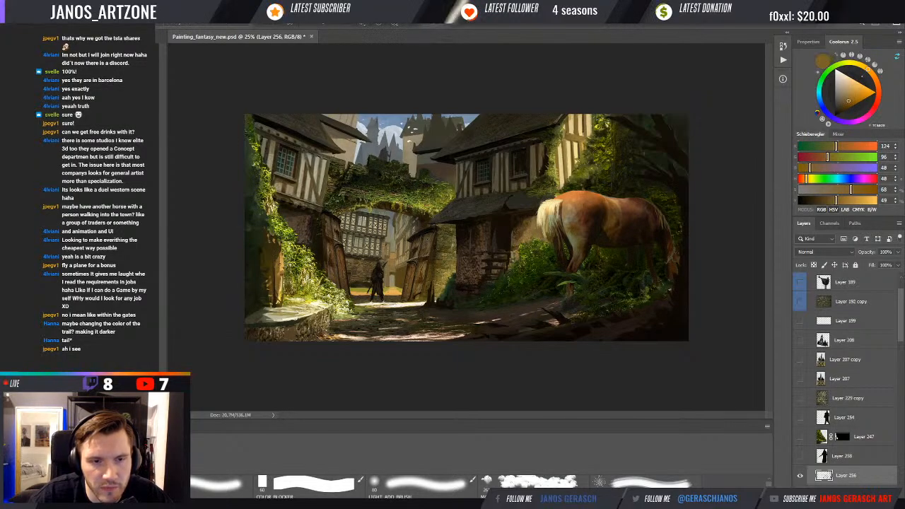
left_click(280, 270, "alt")
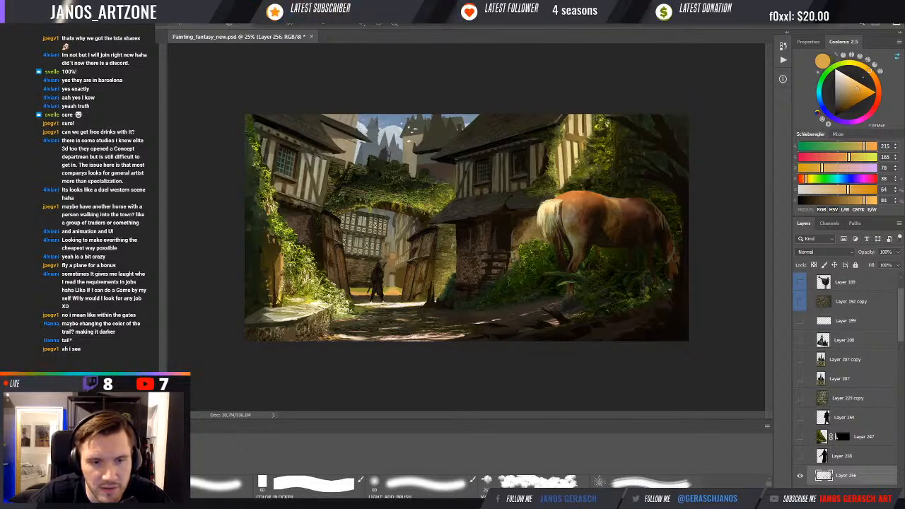
left_click(281, 271, "alt")
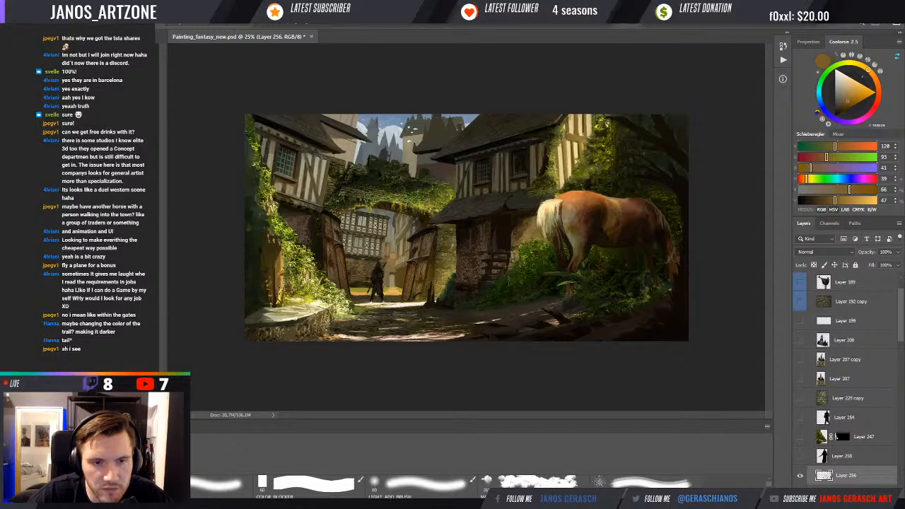
left_click(279, 289, "alt")
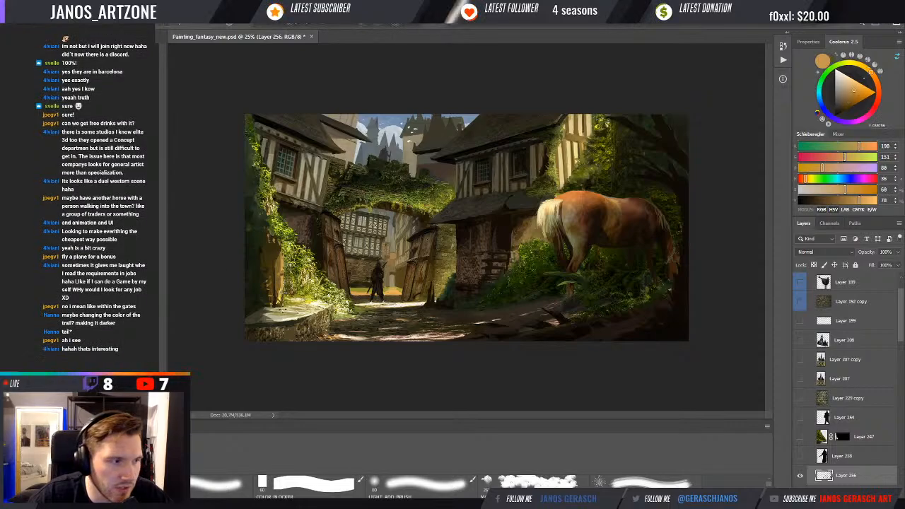
- Refine the sunlit top of the stone ledge and its ivy edge with sampled pale beige, yellow-green and dark green tones
left_click(277, 308, "alt")
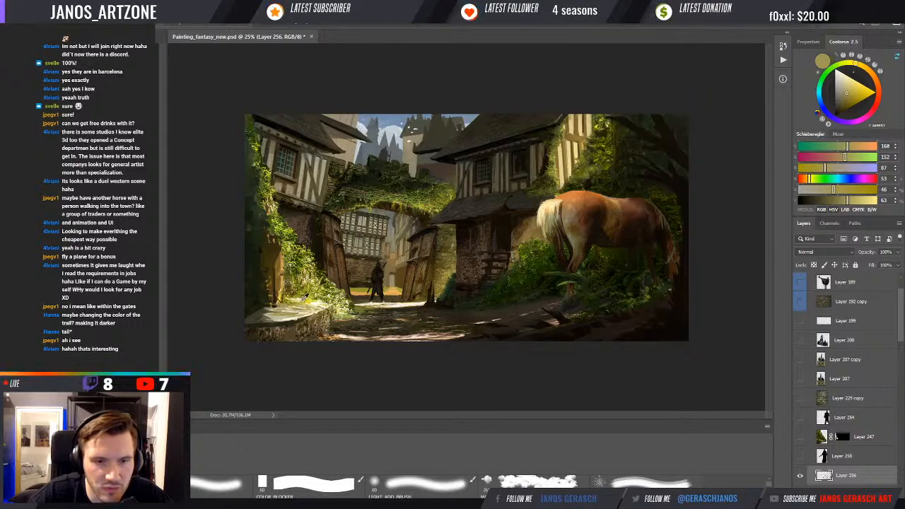
left_click(310, 296, "alt")
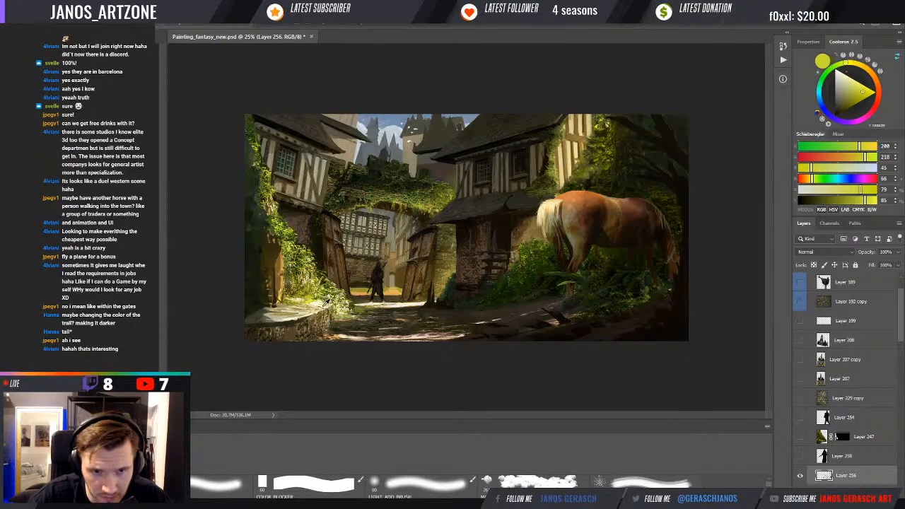
left_click(284, 309, "alt")
left_click(304, 309, "alt")
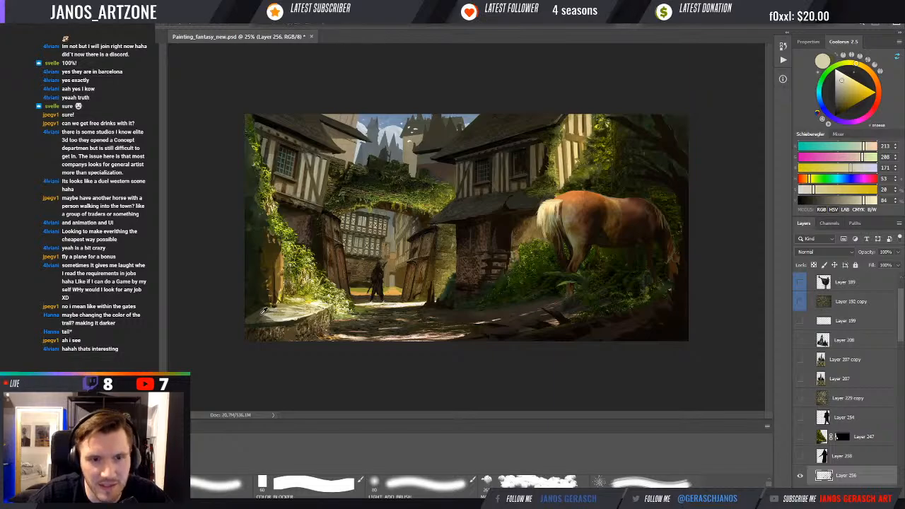
left_click(262, 311, "alt")
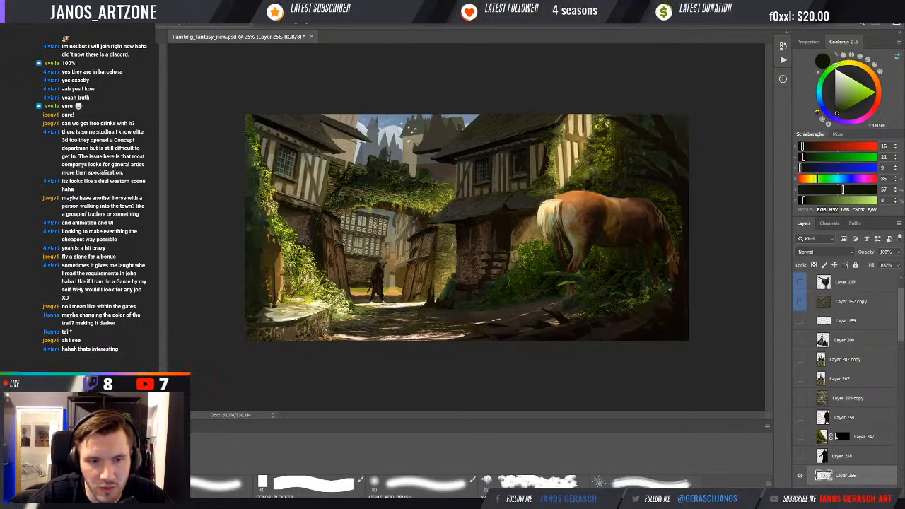
mouse_move(268, 313)
left_mouse_down()
mouse_move(258, 319)
mouse_move(269, 314)
left_mouse_up()
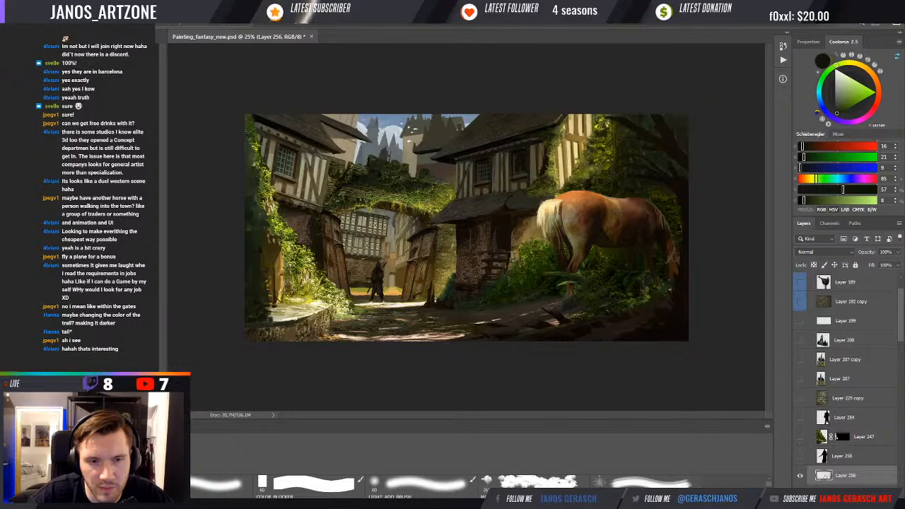
left_click(281, 311, "alt")
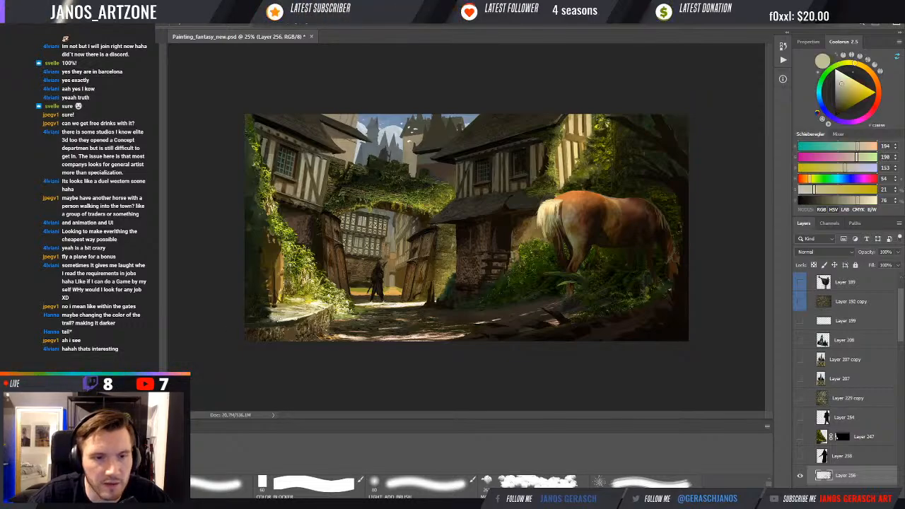
- Detail the shadowed front of the low stone wall with sampled dark browns
left_click(269, 330, "alt")
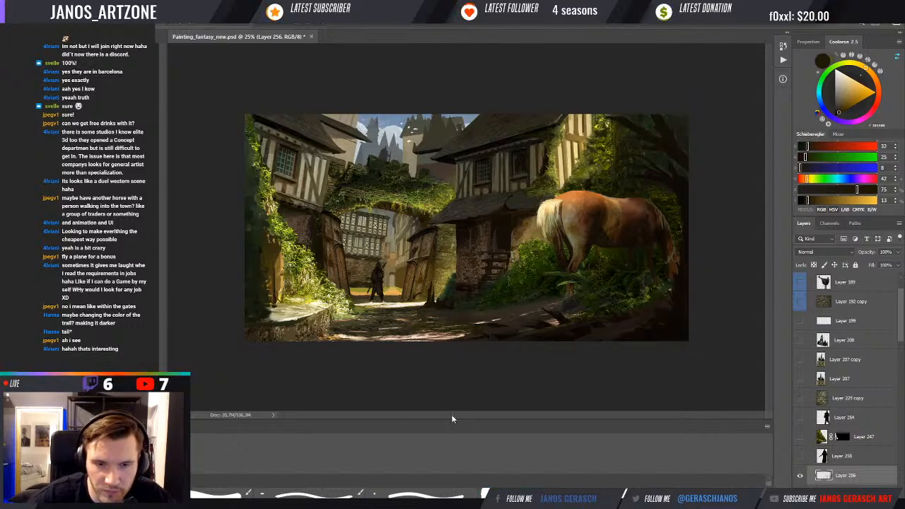
left_click(263, 329, "alt")
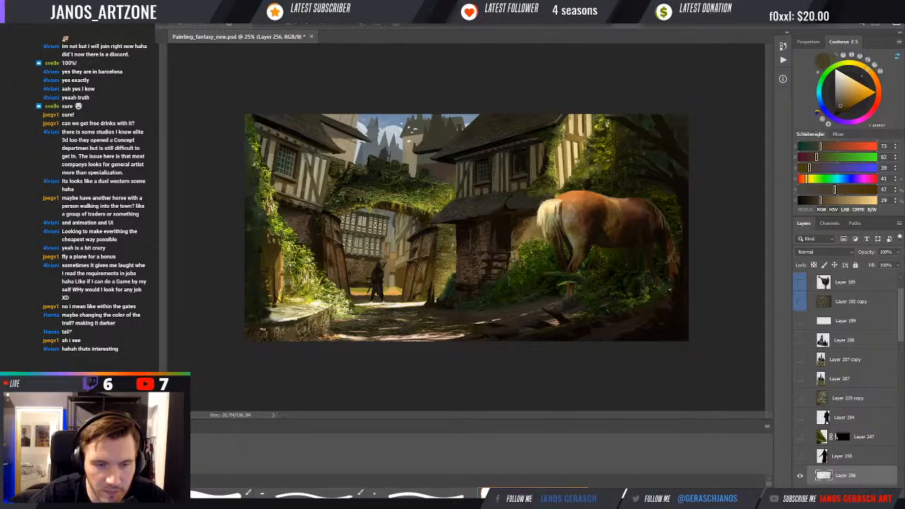
left_click(271, 324, "alt")
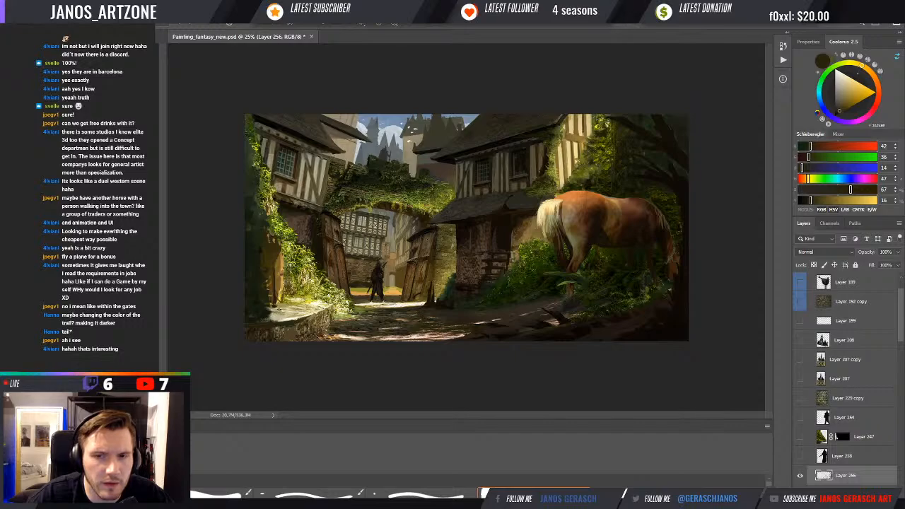
- Check the painting's values by repeatedly comparing the greyscale proof with full colour, ending in full colour
key("ctrl+y")
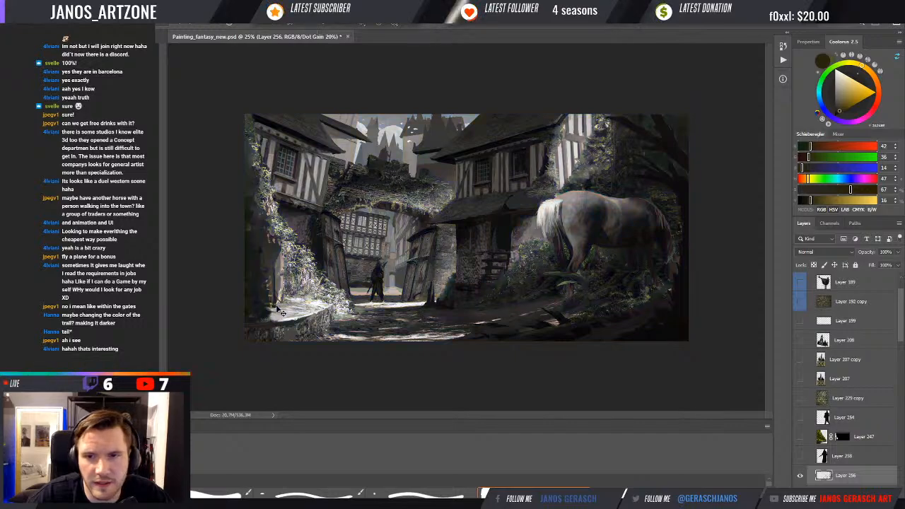
key("ctrl+y")
key("ctrl+y")
key("ctrl+y")
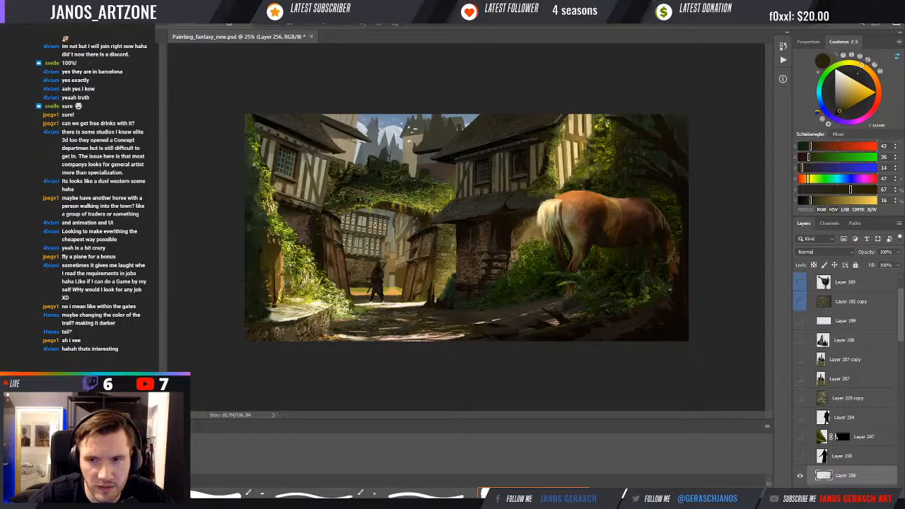
key("ctrl+y")
key("ctrl+y")
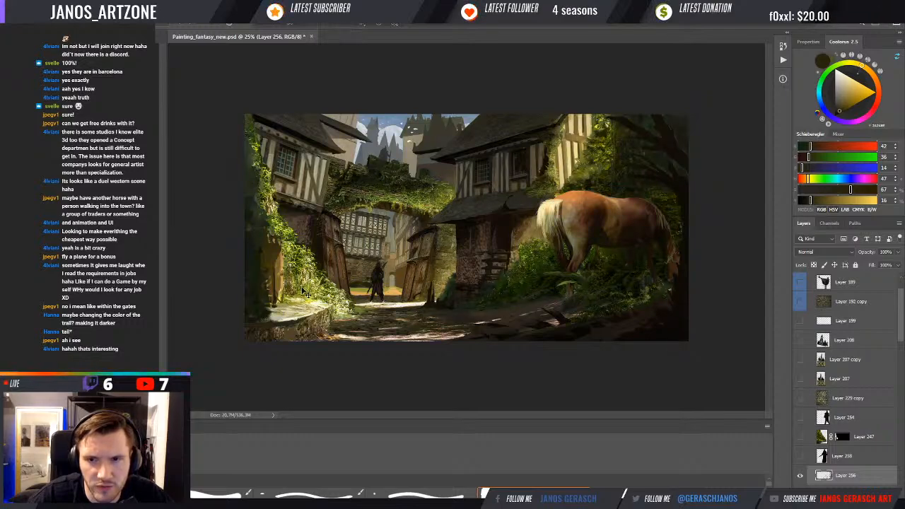
key("ctrl+y")
key("ctrl+y")
key("ctrl+y")
key("ctrl+y")
key("ctrl+y")
key("ctrl+y")
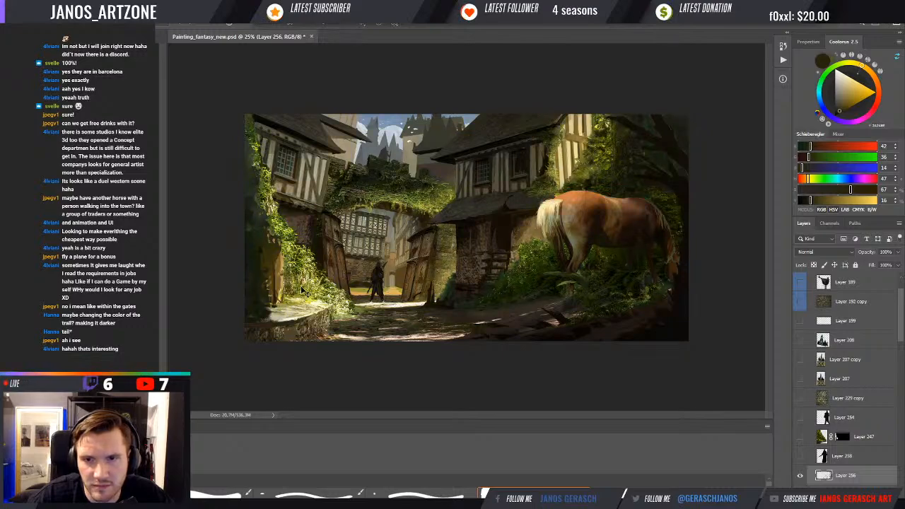
key("ctrl+y")
key("ctrl+y")
key("ctrl+y")
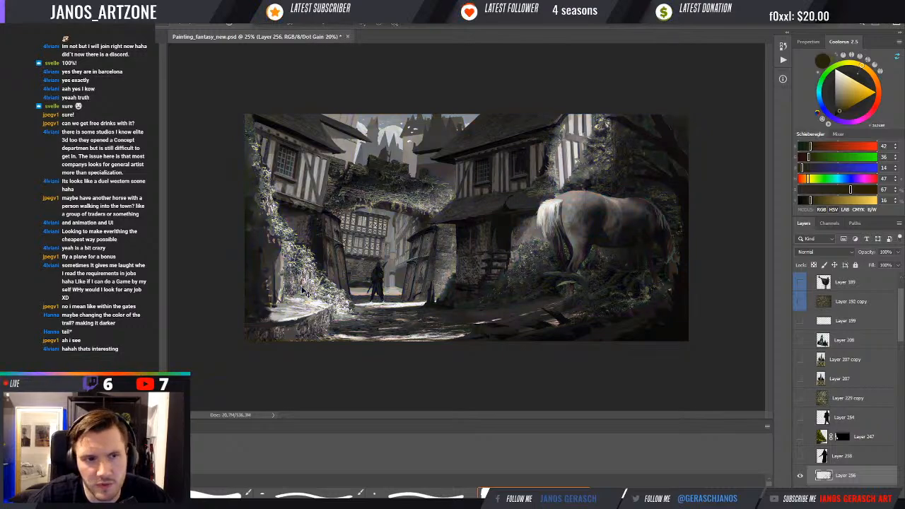
key("ctrl+y")
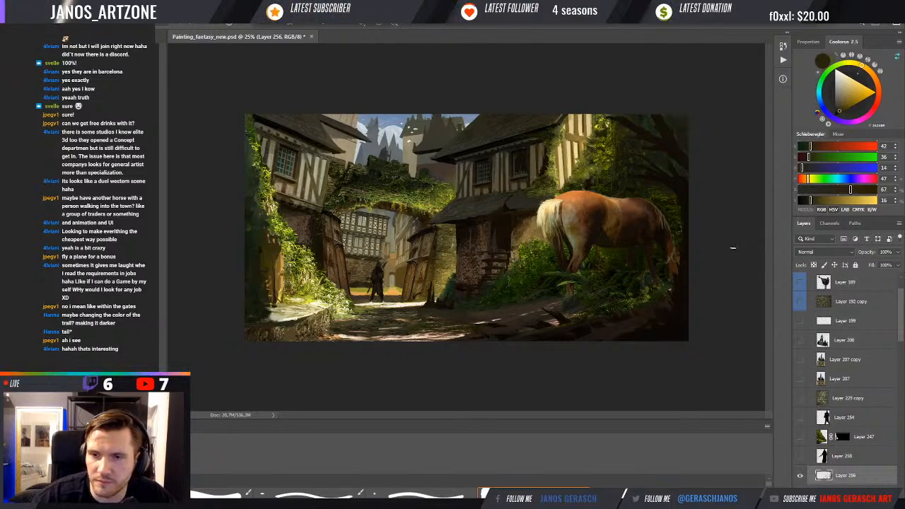
- Refine the foliage beneath the horse's hindquarters with sampled dark green and olive tones
left_click(654, 298, "alt")
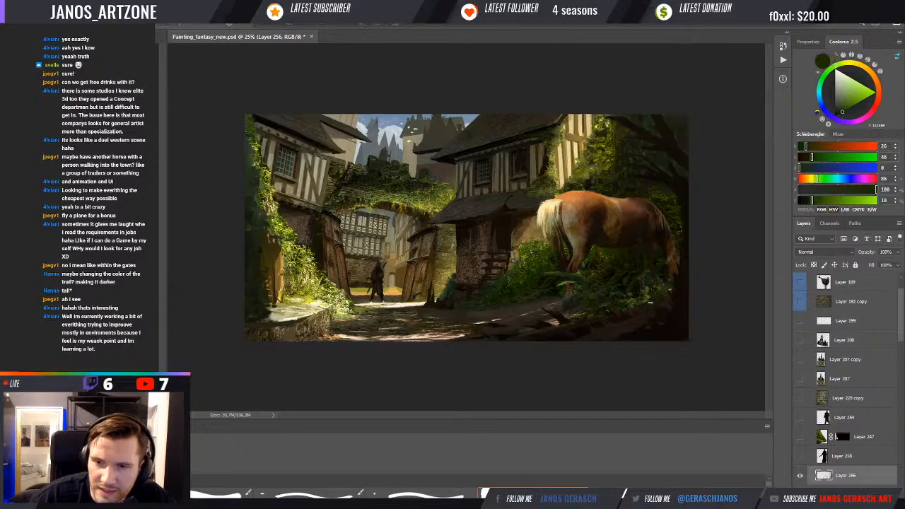
left_click(652, 302, "alt")
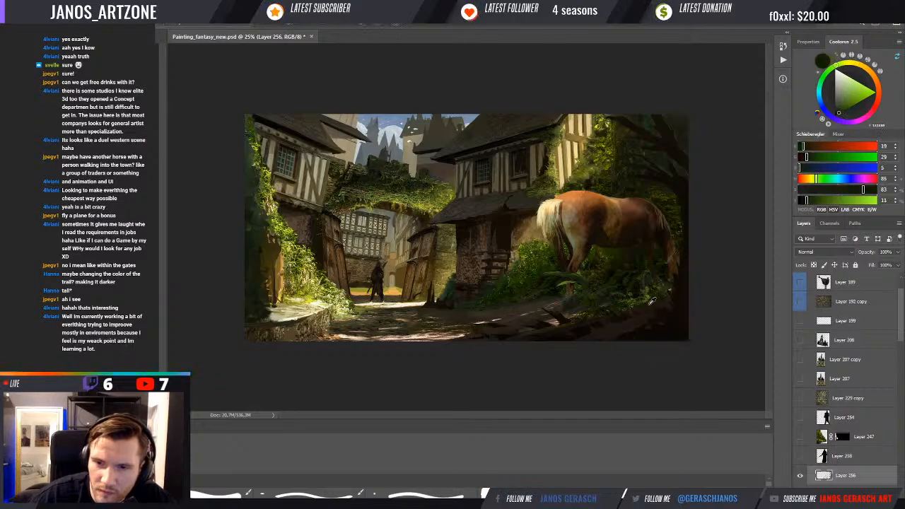
left_click(669, 289, "alt")
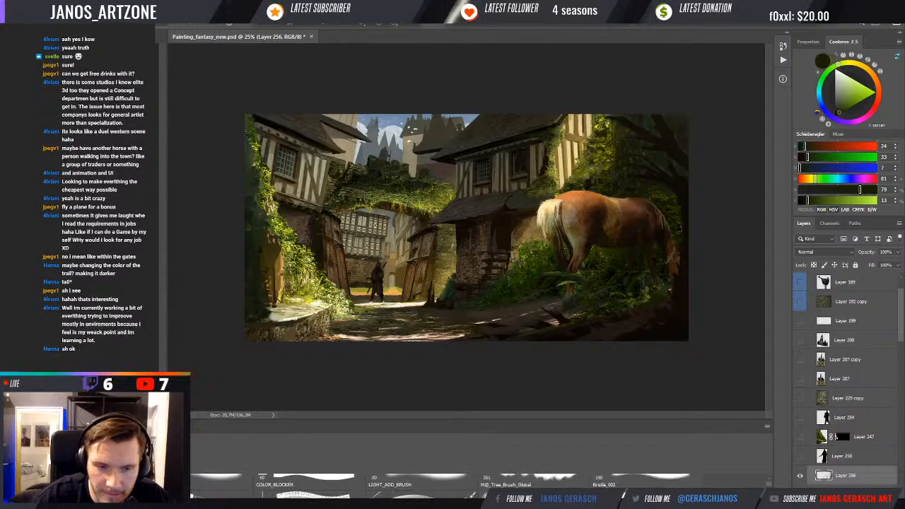
left_click(660, 300, "alt")
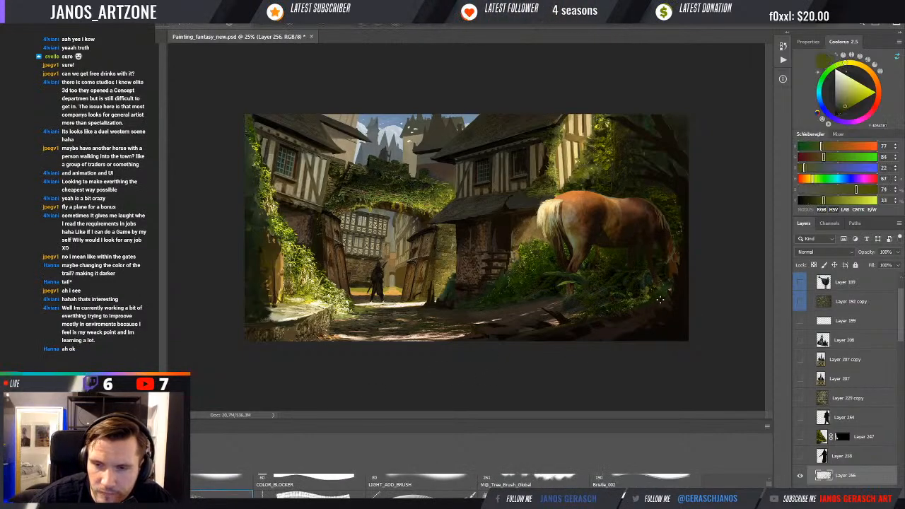
- Blend the shaded ground between the fallen branch and the hut with sampled dark greens and browns, comparing it with Layer 256 hidden
left_click(546, 306, "alt")
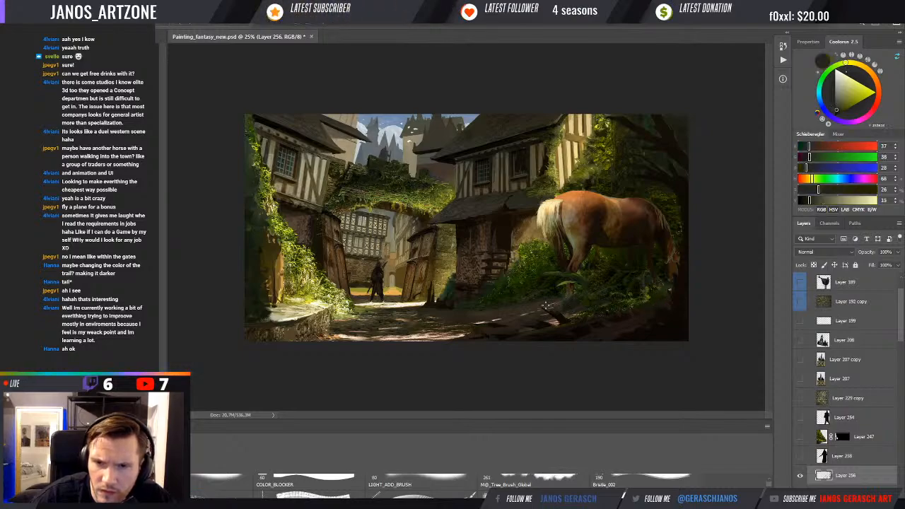
left_click(540, 298, "alt")
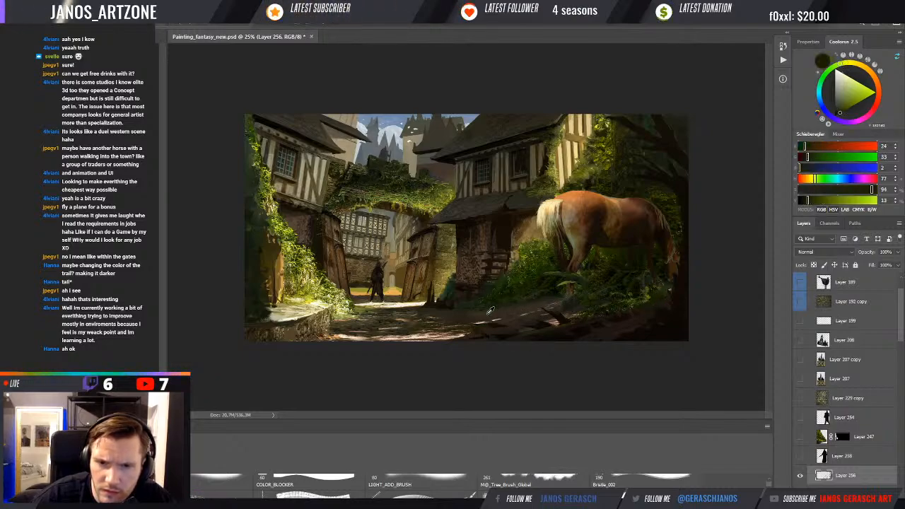
left_click(472, 313, "alt")
left_click(470, 313, "alt")
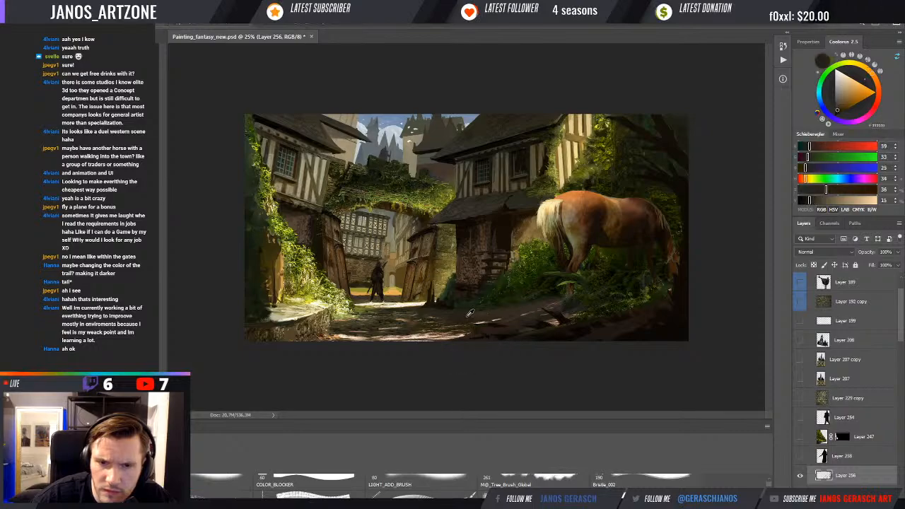
left_click(801, 477)
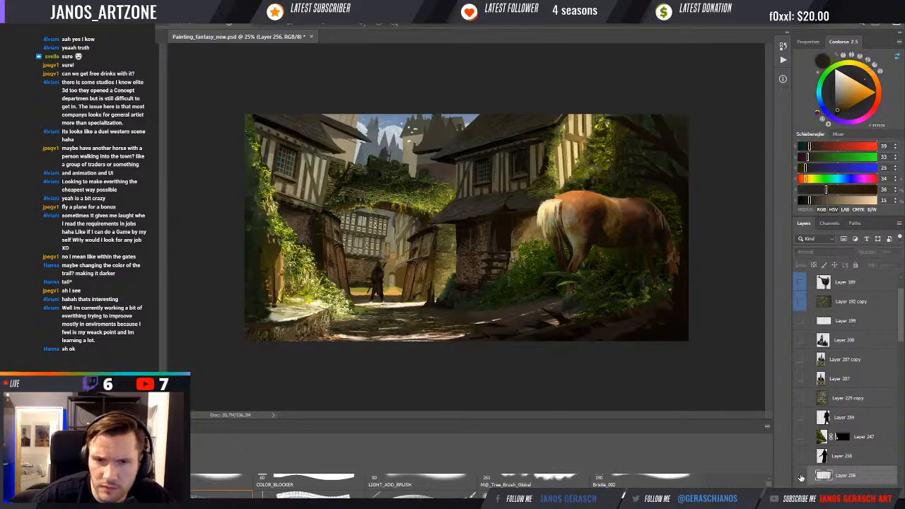
left_click(801, 477)
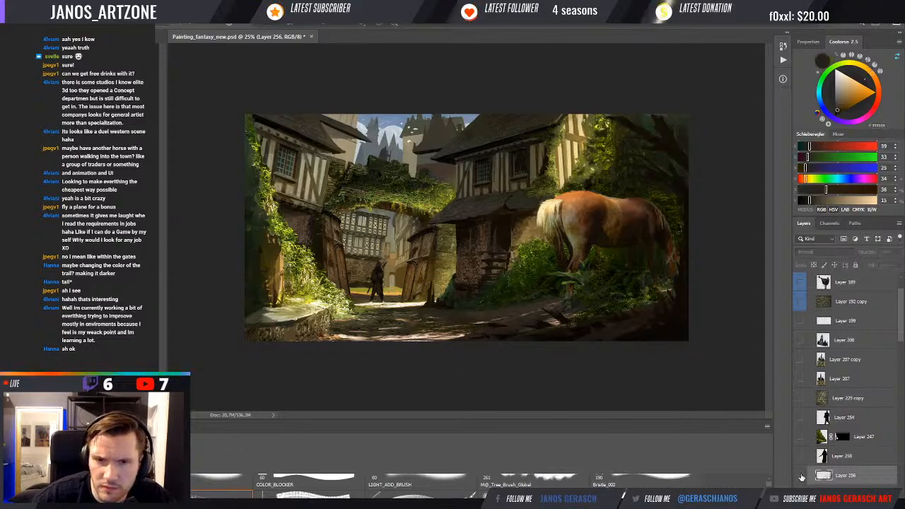
- Refine the foreground edge where the sunlit path meets the shadow with sampled pale beige, olive-brown and dark brown
left_click(447, 309, "alt")
left_click(473, 338, "ctrl")
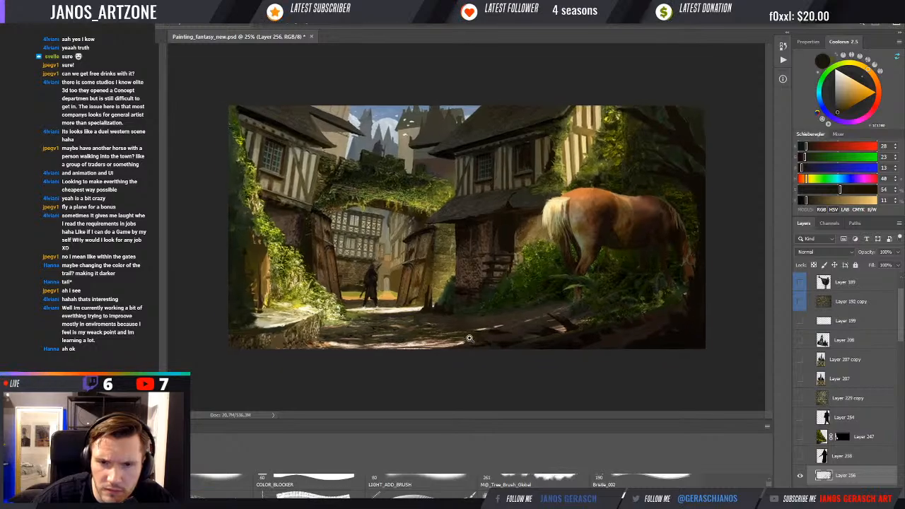
left_click(475, 339, "ctrl")
left_click_drag(492, 322, 468, 293)
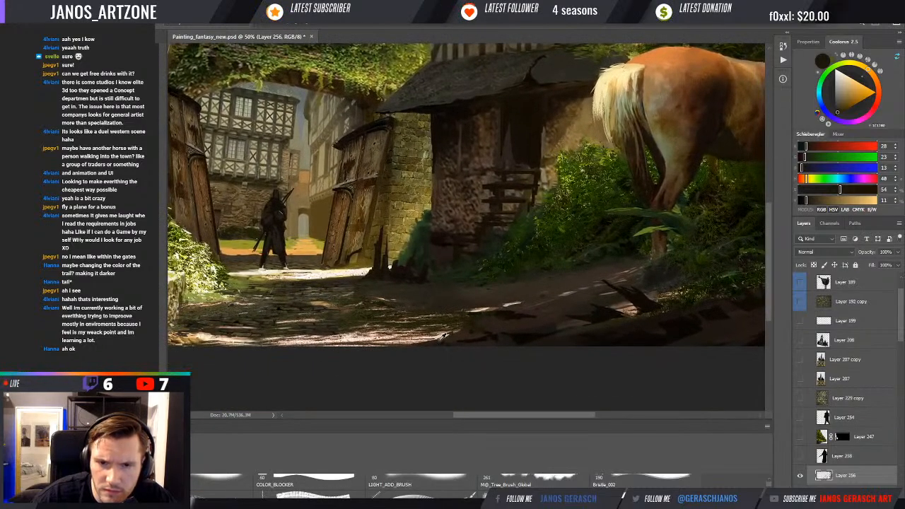
left_click(444, 336, "alt")
left_click(446, 334, "alt")
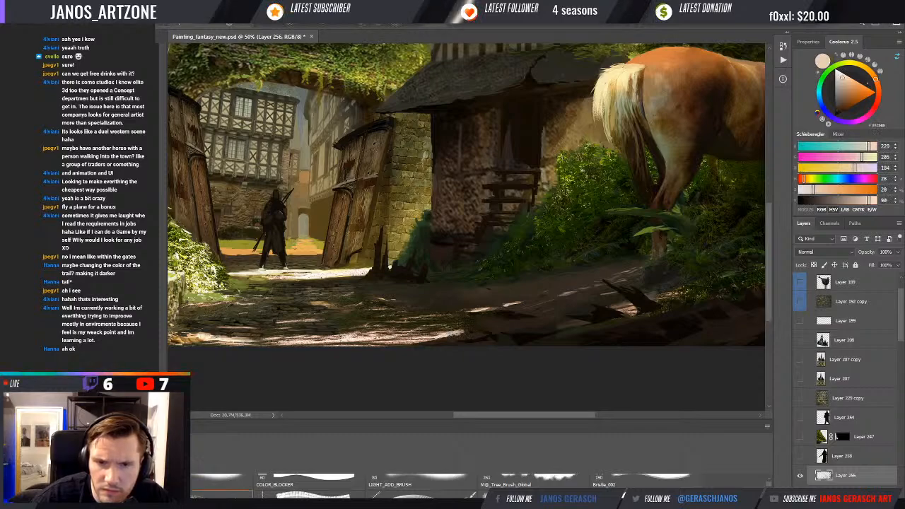
left_click(445, 335, "alt")
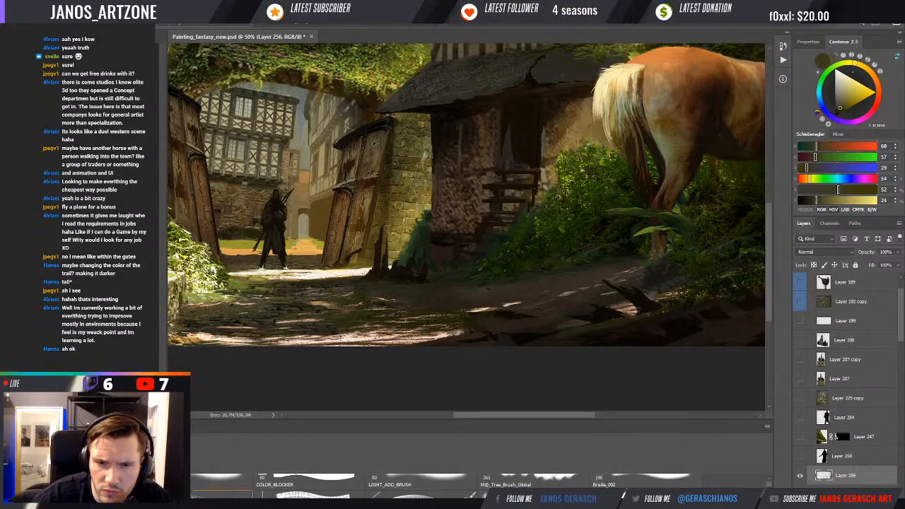
left_click(467, 331, "alt")
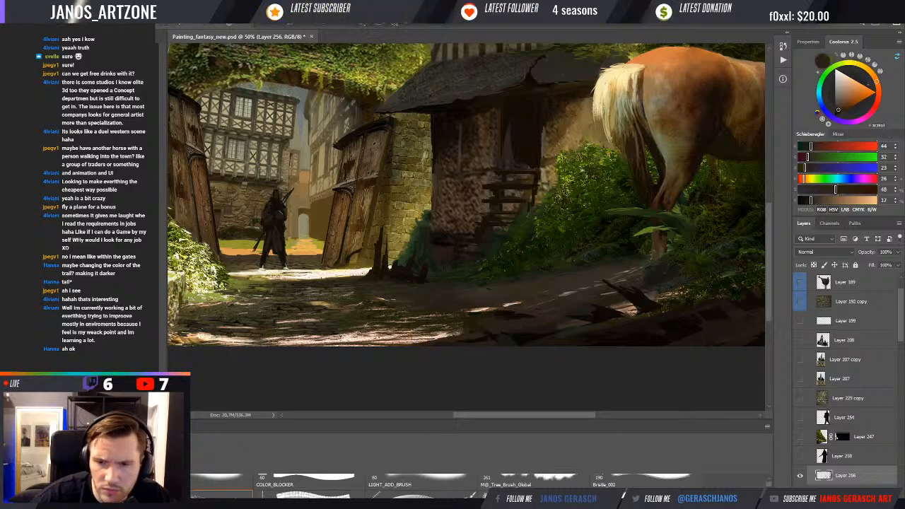
- Choose another brush and rework the light streaks on the dirt path beside the fallen branch with sampled dark brown and pale beige
left_click(645, 481)
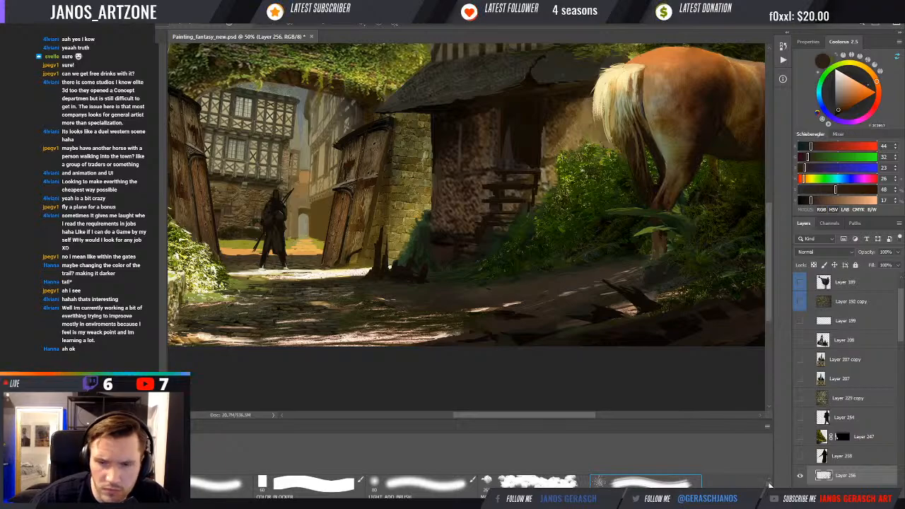
left_click_drag(769, 485, 769, 496)
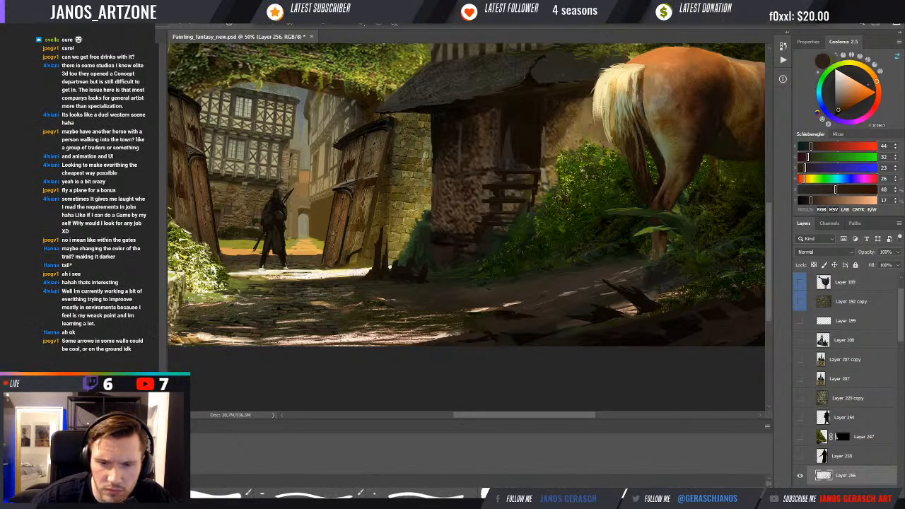
left_click(533, 494)
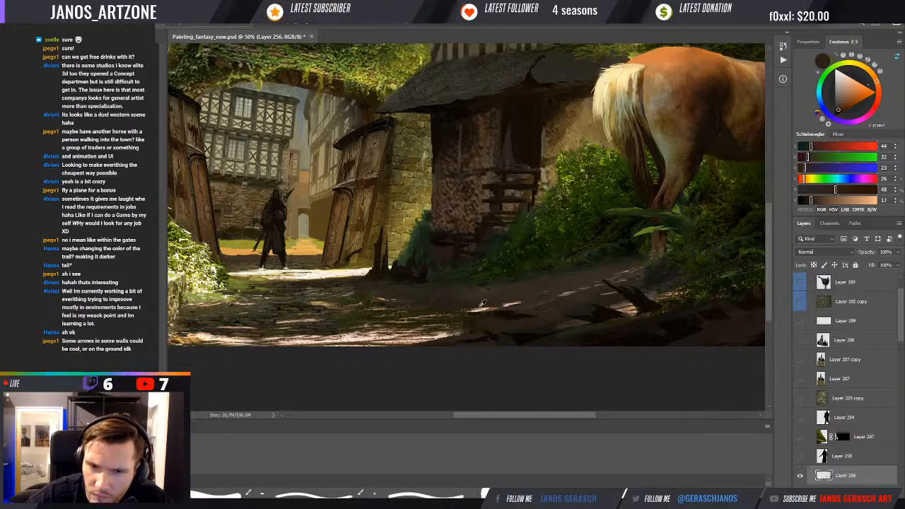
left_click(514, 307, "alt")
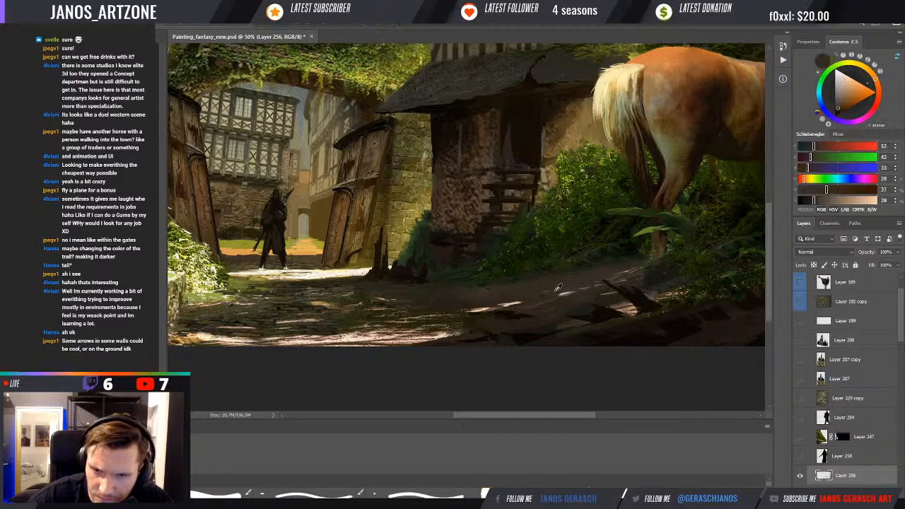
left_click(563, 289, "alt")
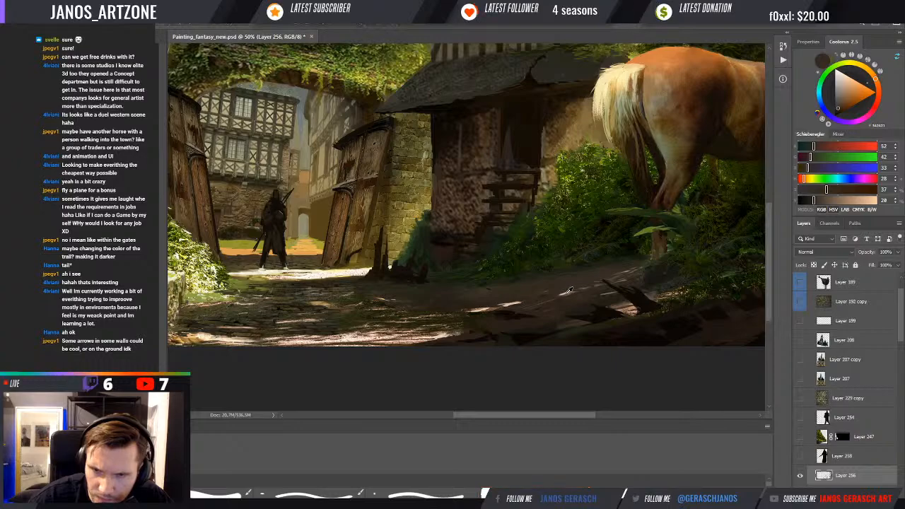
left_click(568, 290, "alt")
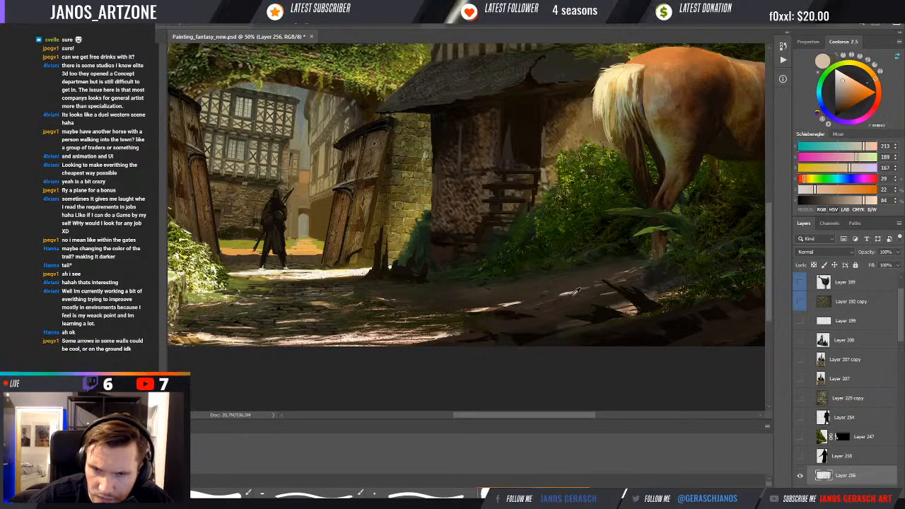
left_click(577, 290, "alt")
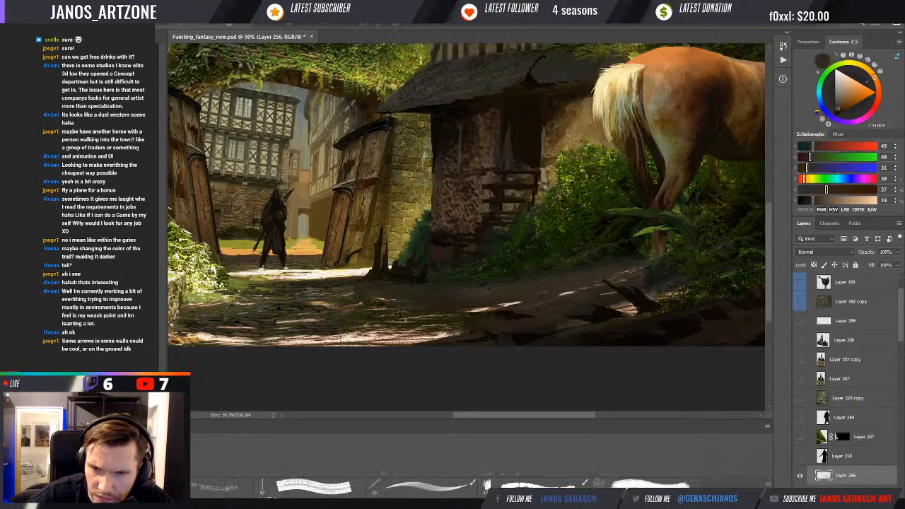
left_click(557, 292, "alt")
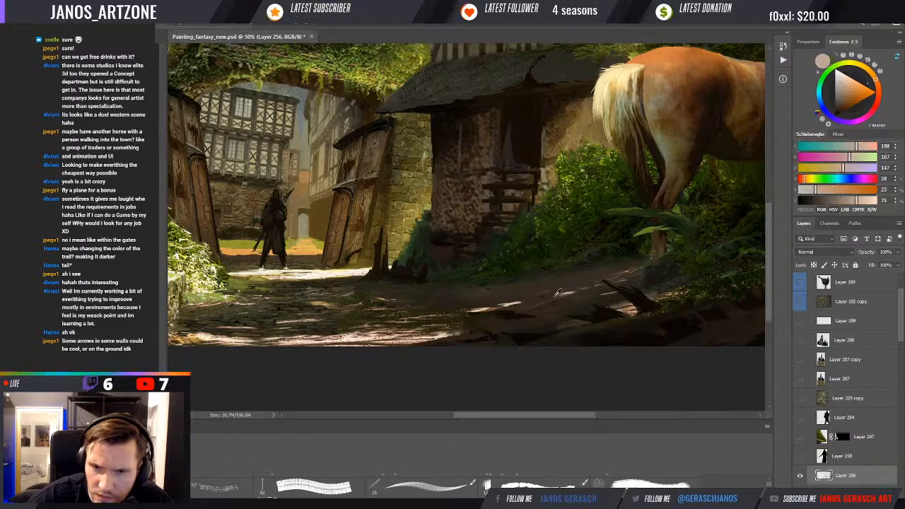
left_click(569, 291, "alt")
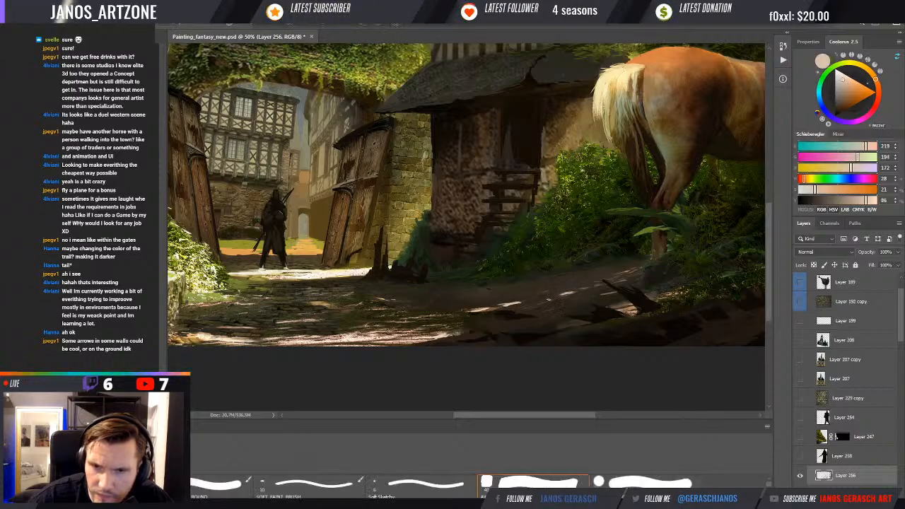
- Adjust the sunlight flecks across the shaded path with sampled dark brown and pale beige while viewing the whole painting
key("ctrl+minus")
key("ctrl+minus")
key("ctrl+minus")
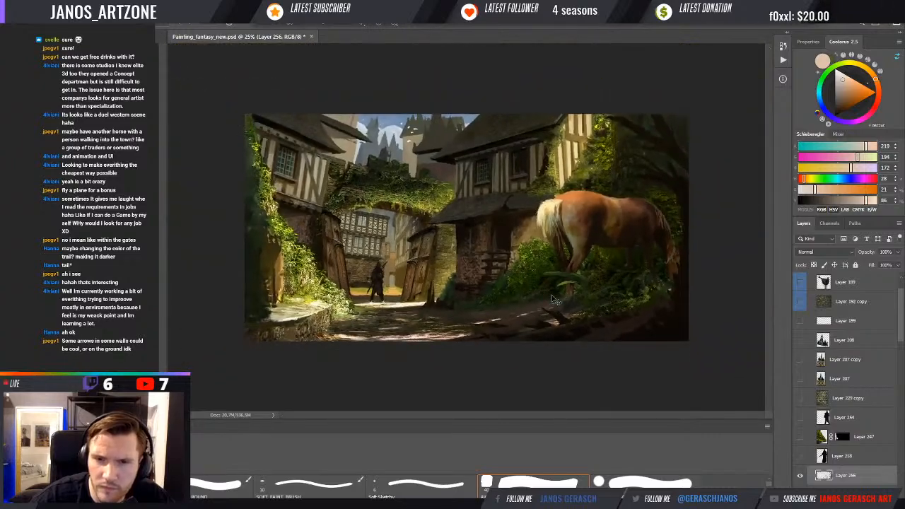
left_click(500, 317, "alt")
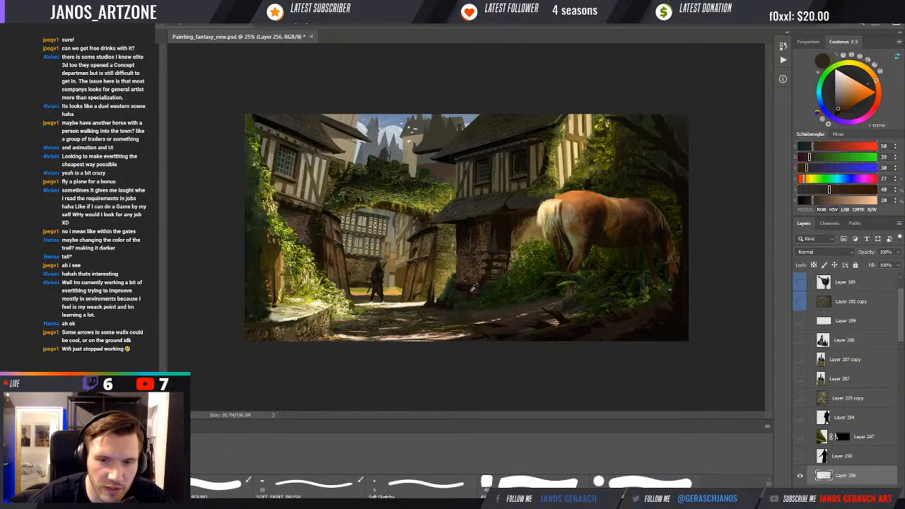
left_click(473, 323)
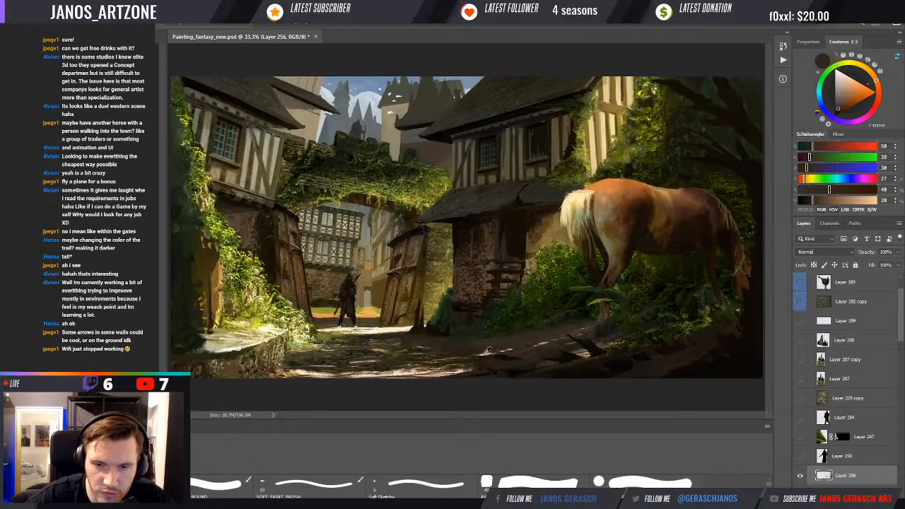
left_click(486, 352, "alt")
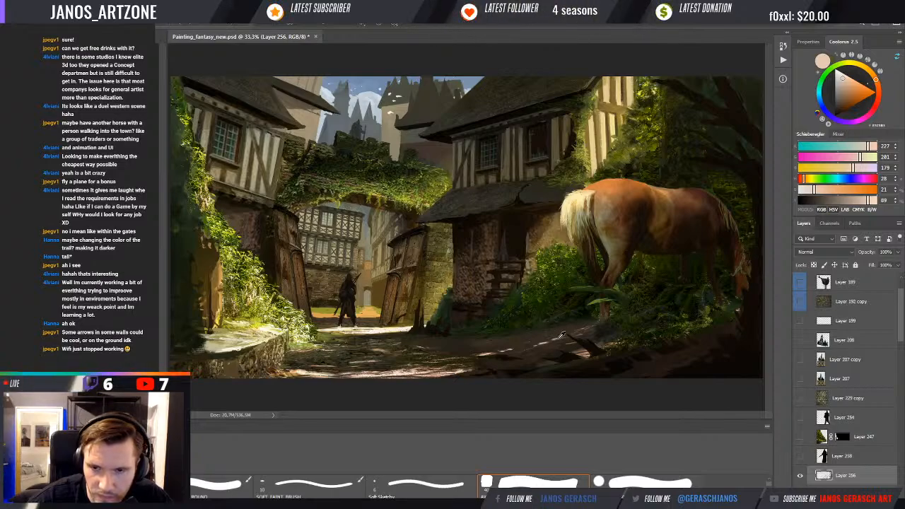
left_click(561, 335, "alt")
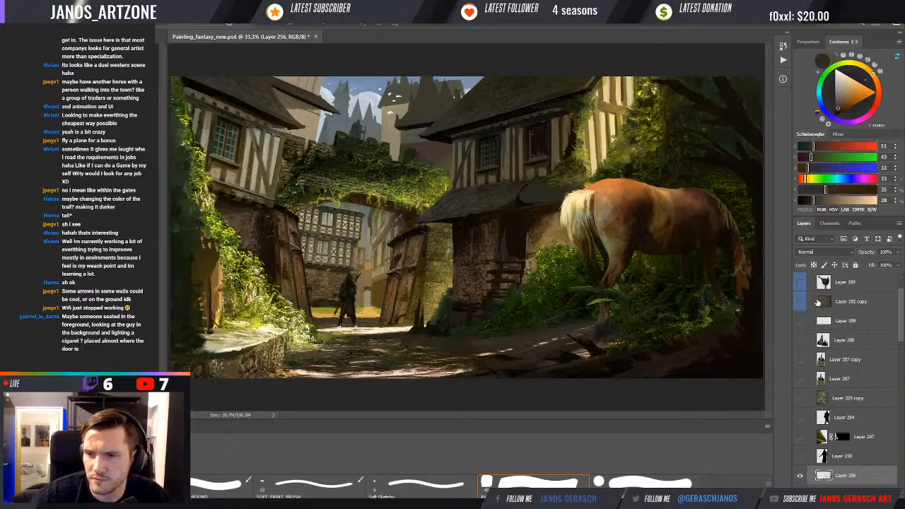
- Show the cloaked figure on Layer 258, enlarge it slightly and place it in the foreground before the hut steps
left_click(800, 456)
key("ctrl+t")
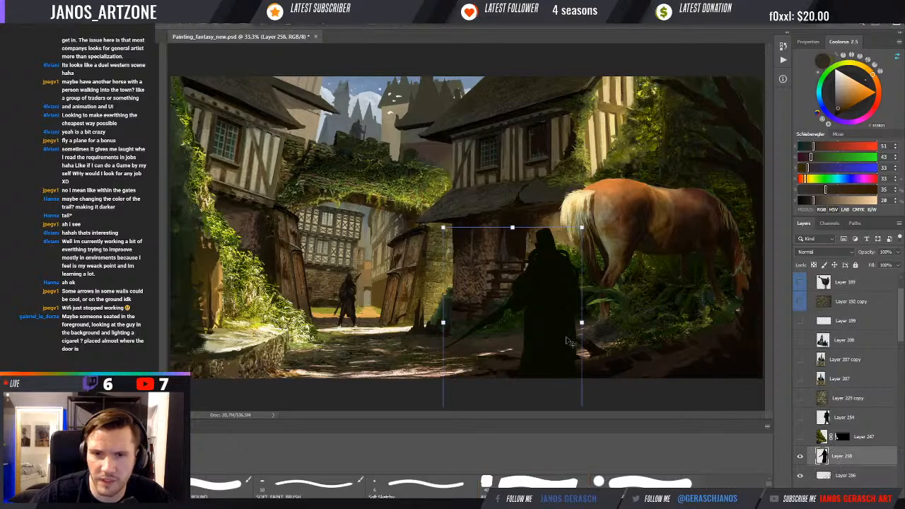
left_click_drag(535, 338, 526, 337)
left_click_drag(526, 337, 554, 326)
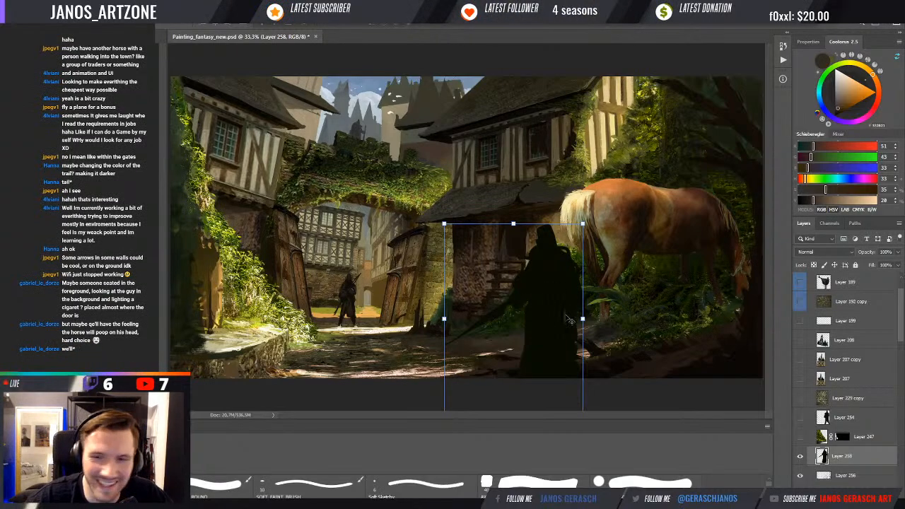
mouse_move(569, 320)
left_mouse_down()
mouse_move(553, 324)
mouse_move(563, 329)
left_mouse_up()
left_click_drag(586, 220, 589, 217)
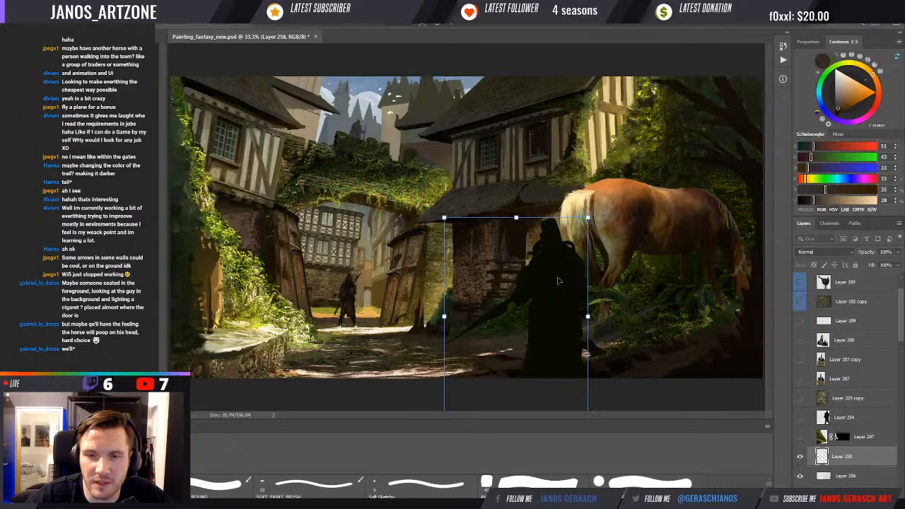
left_click_drag(559, 295, 552, 335)
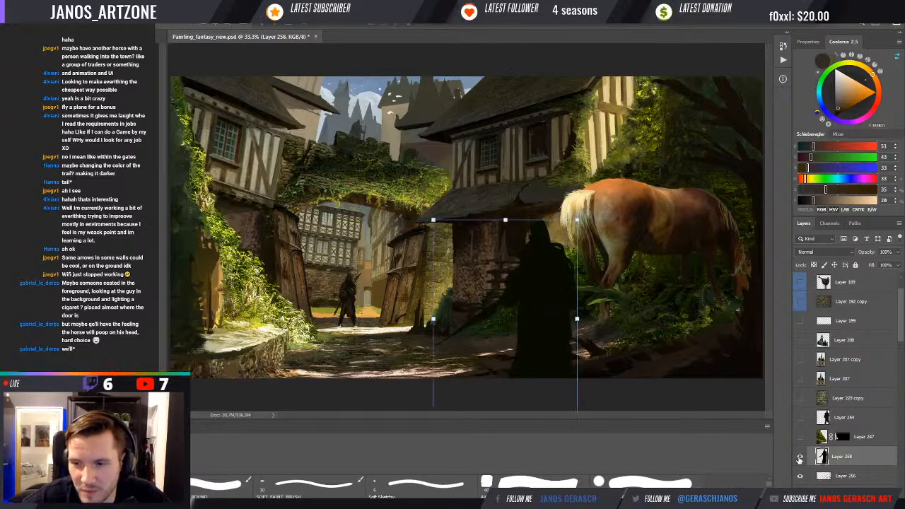
- Compare the composition with and without the cloaked figure on Layer 258, place it in front of the horse and shrink it slightly
left_click(800, 459)
left_click(800, 459)
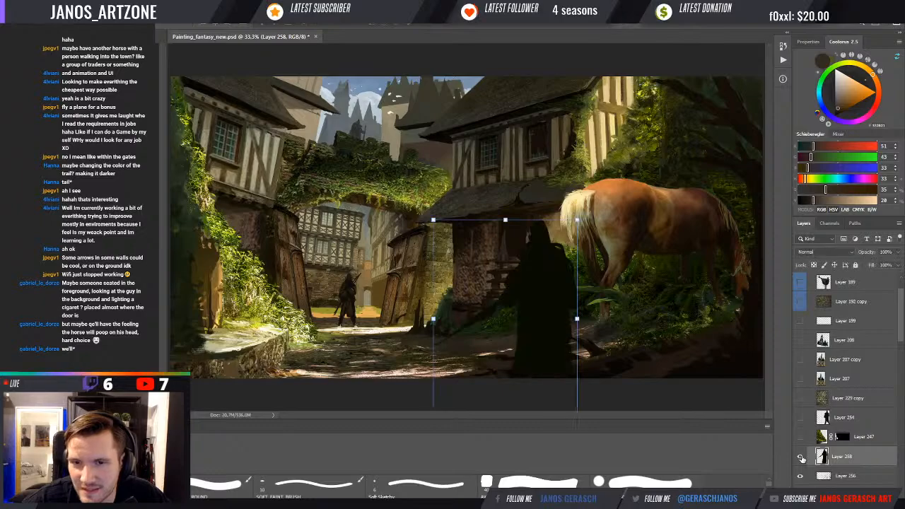
left_click_drag(548, 325, 667, 269)
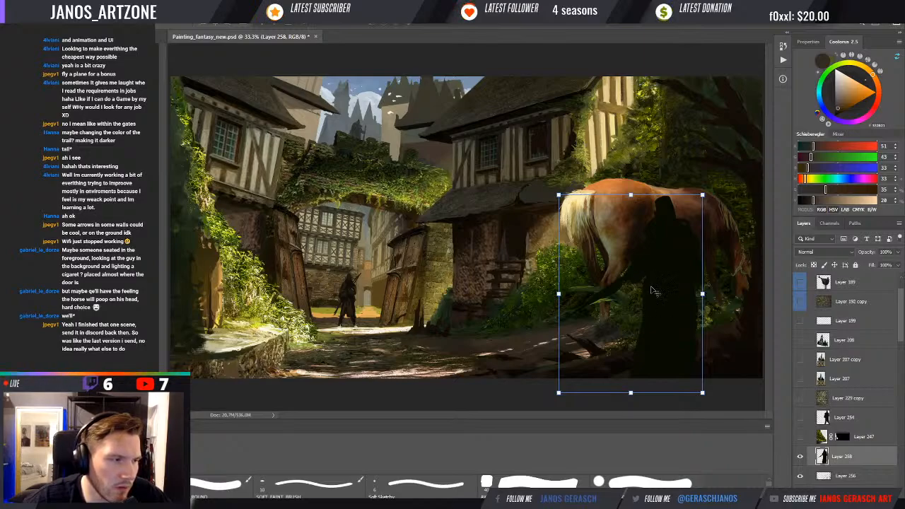
left_click_drag(654, 290, 675, 283)
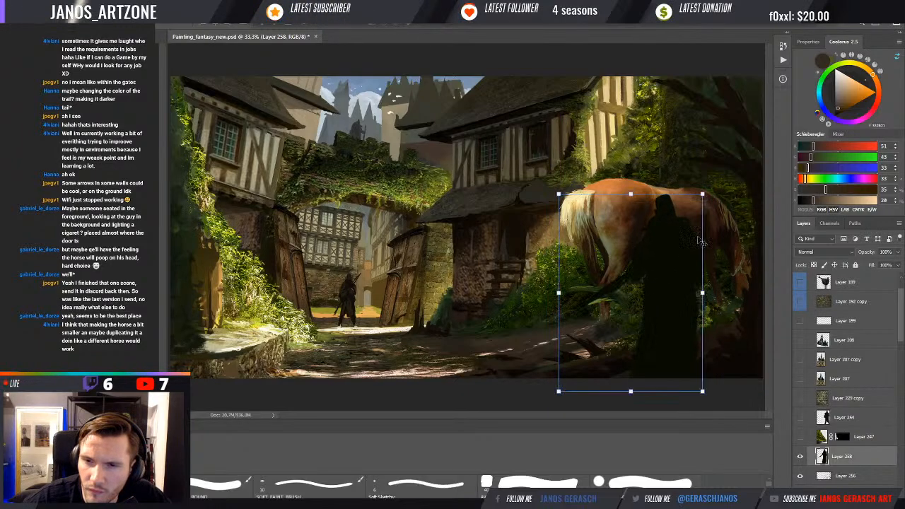
left_click_drag(703, 193, 699, 202)
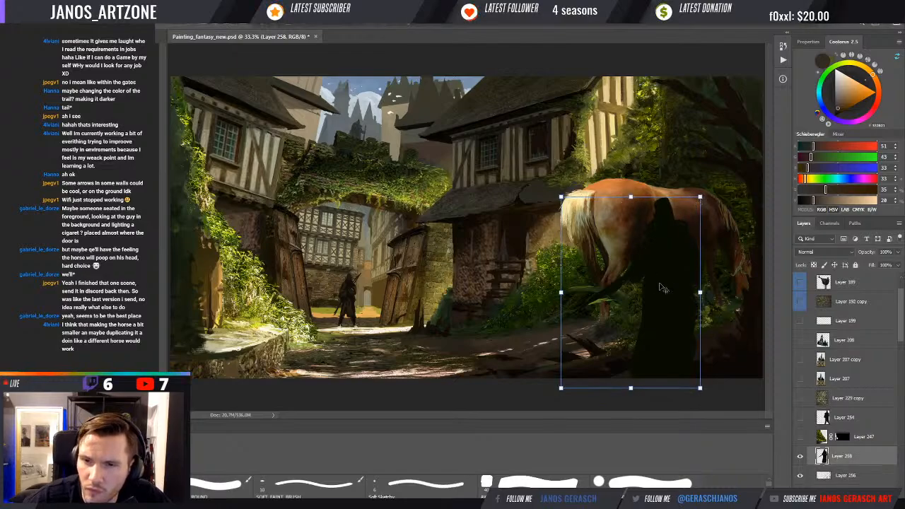
key("Return")
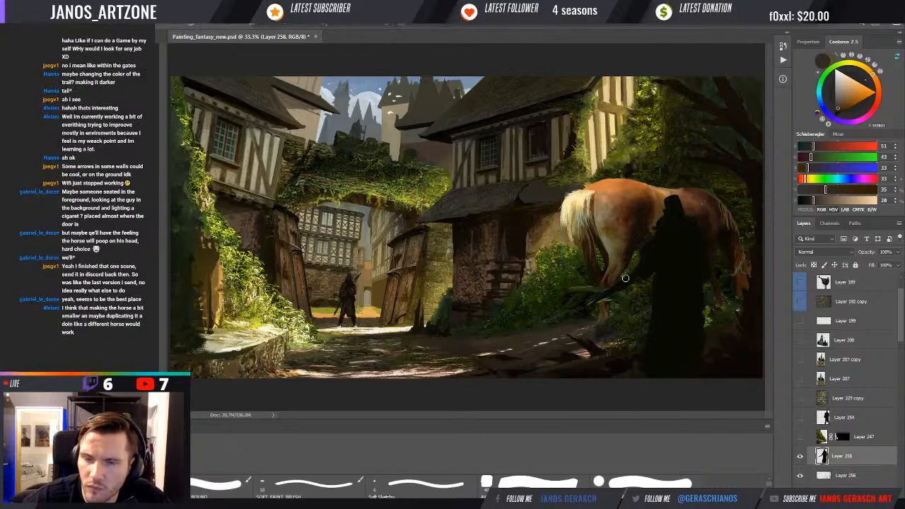
- Touch up the cloaked figure's outline and arm with sampled near-black, then enlarge the figure slightly and nudge it down
left_click(648, 265, "alt")
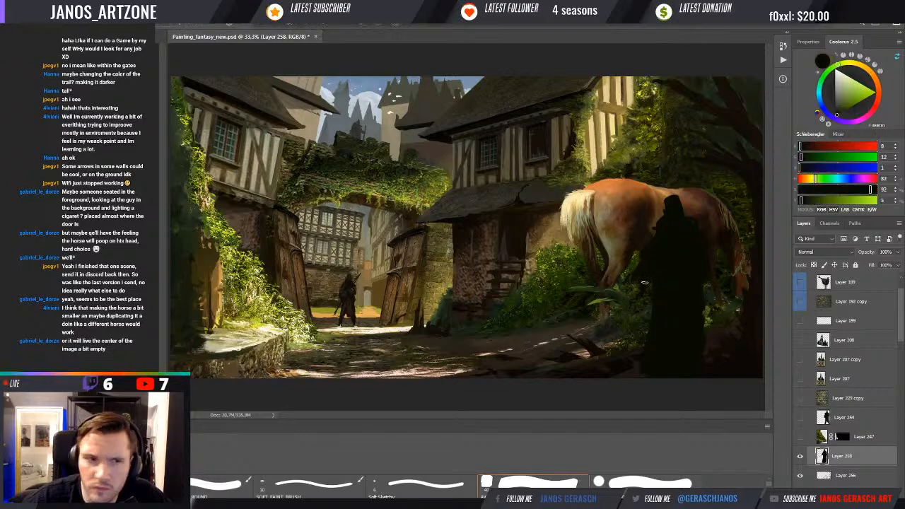
key("ctrl+t")
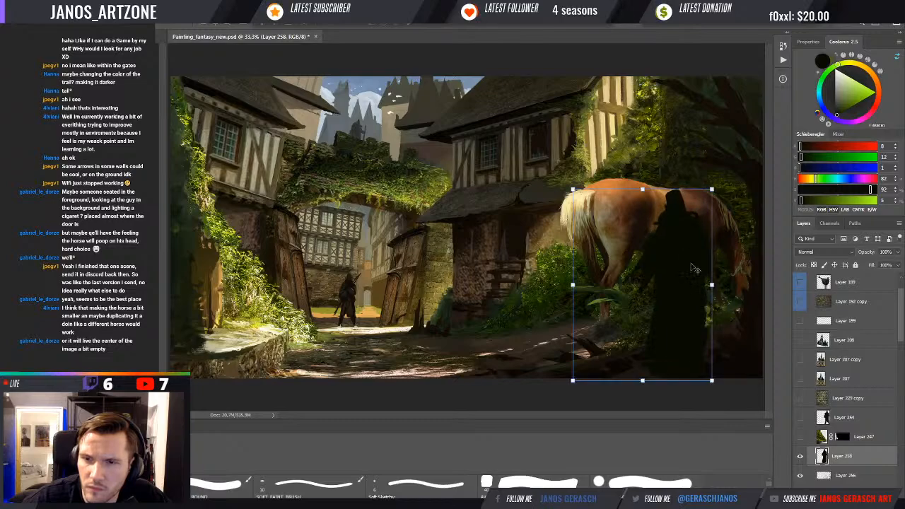
left_click_drag(713, 188, 724, 174)
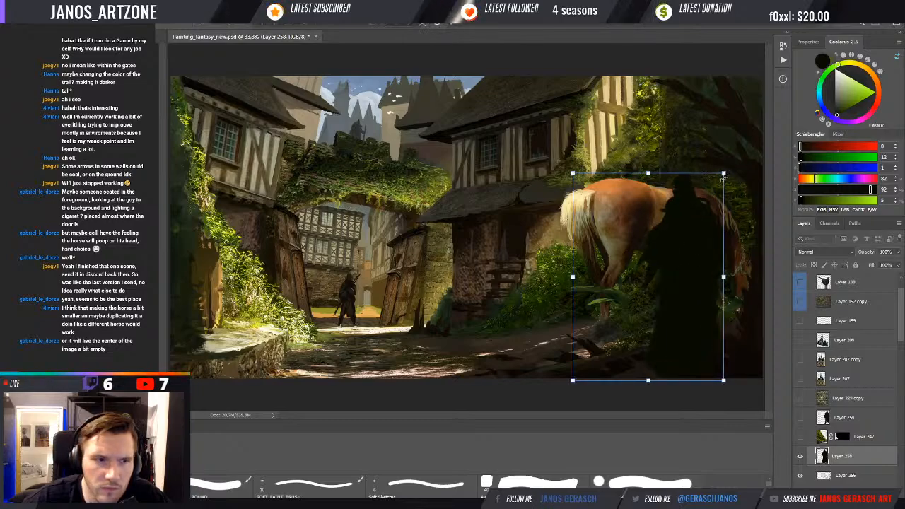
left_click_drag(689, 230, 687, 236)
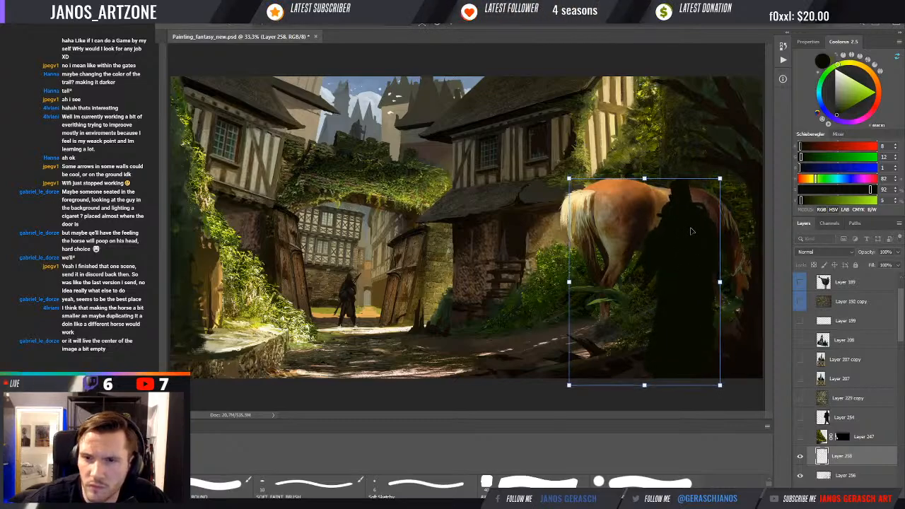
key("Return")
- Repaint the cloaked figure's arm and lowered weapon with sampled near-black
left_click(653, 269, "alt")
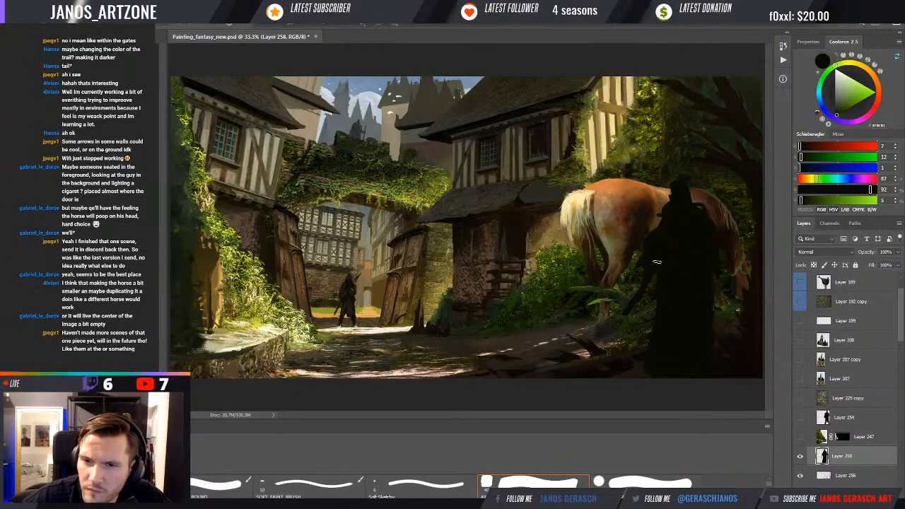
key("b")
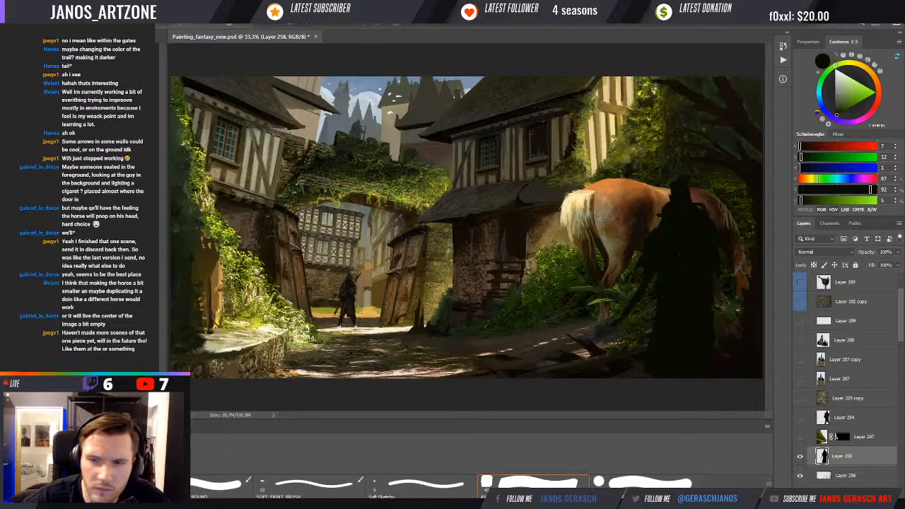
left_click(641, 292, "alt")
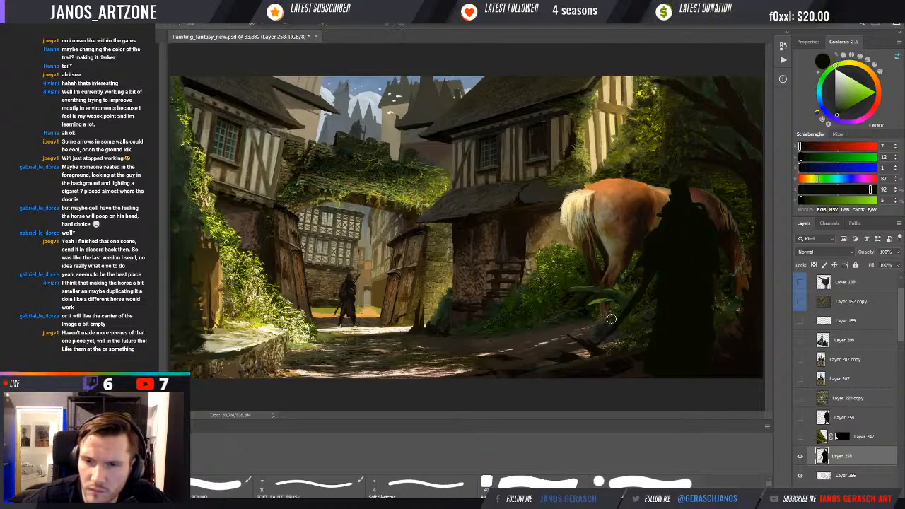
- Scale the cloaked figure down and reposition it on the path edge in front of the horse's hindquarters
mouse_move(694, 270)
left_mouse_down()
mouse_move(736, 274)
mouse_move(695, 287)
mouse_move(689, 273)
left_mouse_up()
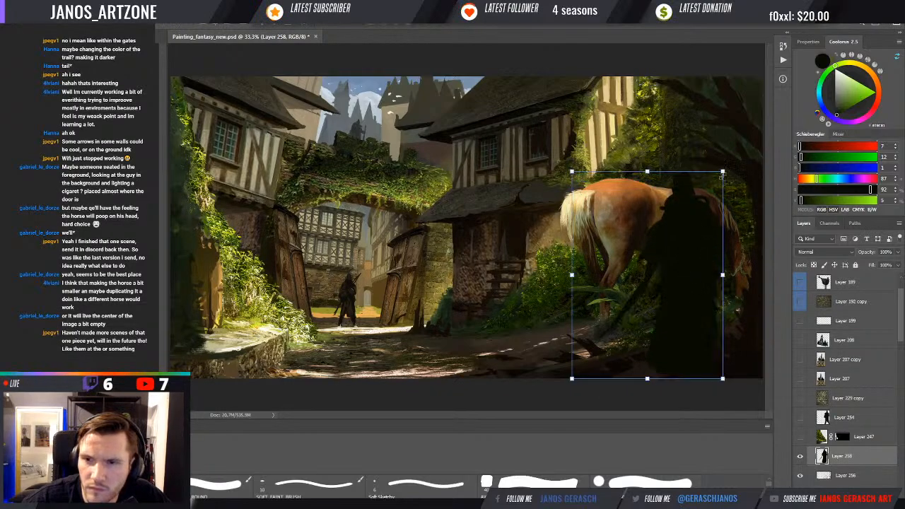
mouse_move(723, 173)
left_mouse_down()
mouse_move(709, 190)
mouse_move(714, 183)
left_mouse_up()
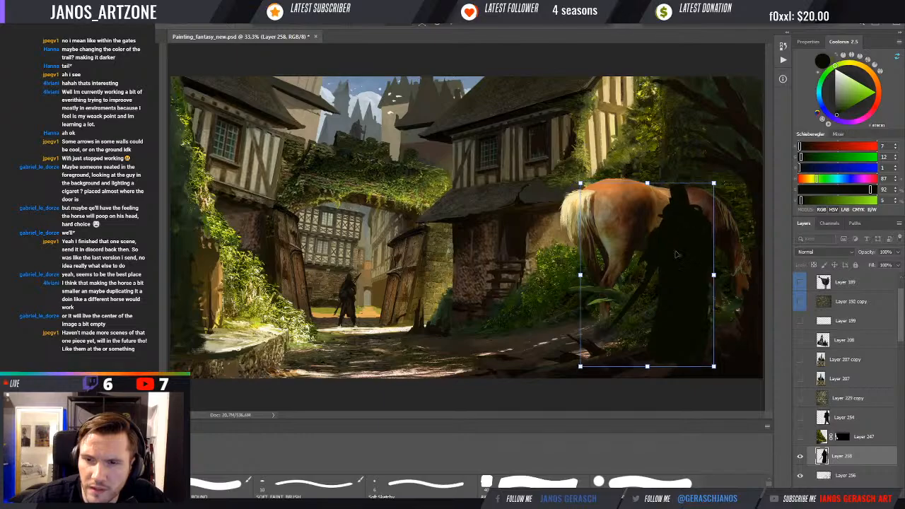
left_click_drag(676, 255, 676, 233)
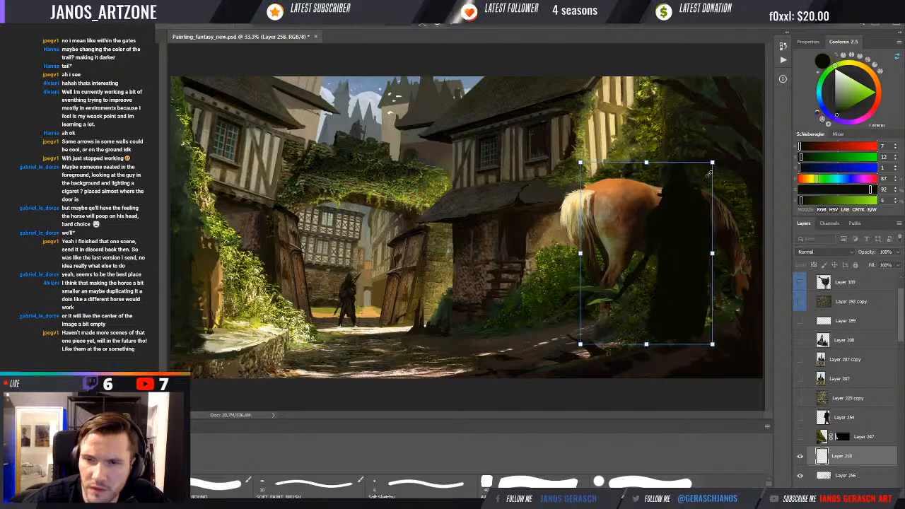
left_click_drag(709, 174, 703, 184)
key("Return")
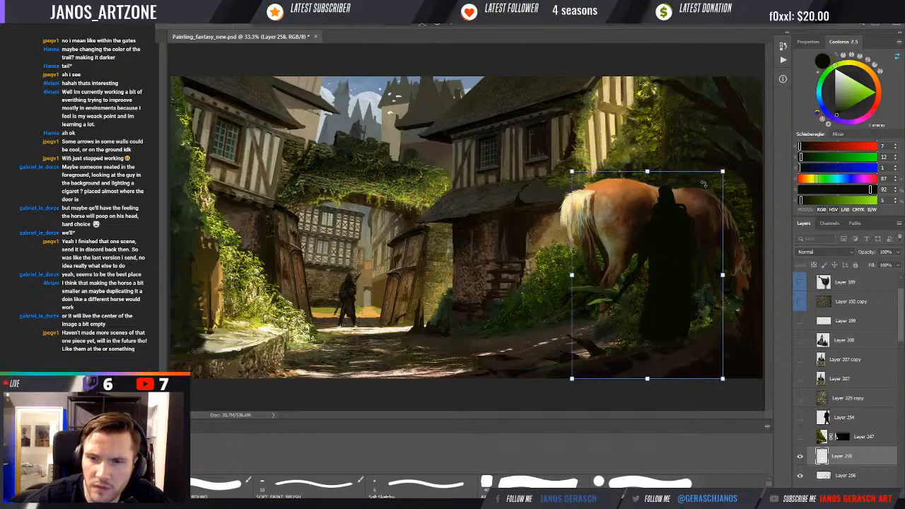
key("b")
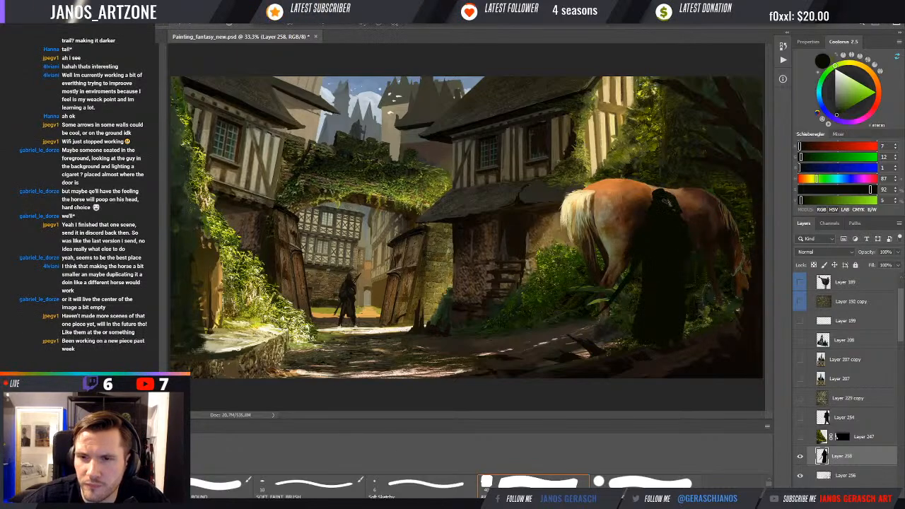
key("v")
left_click_drag(665, 235, 651, 241)
key("b")
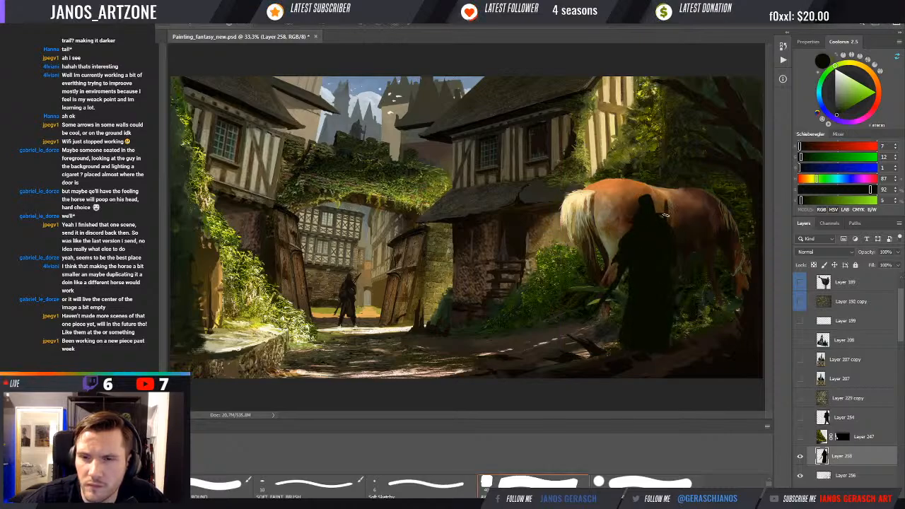
- Reshape the cloaked figure's hood, shoulder and back with sampled near-black and erase the lowered weapon beside the leg
left_click_drag(658, 206, 663, 193)
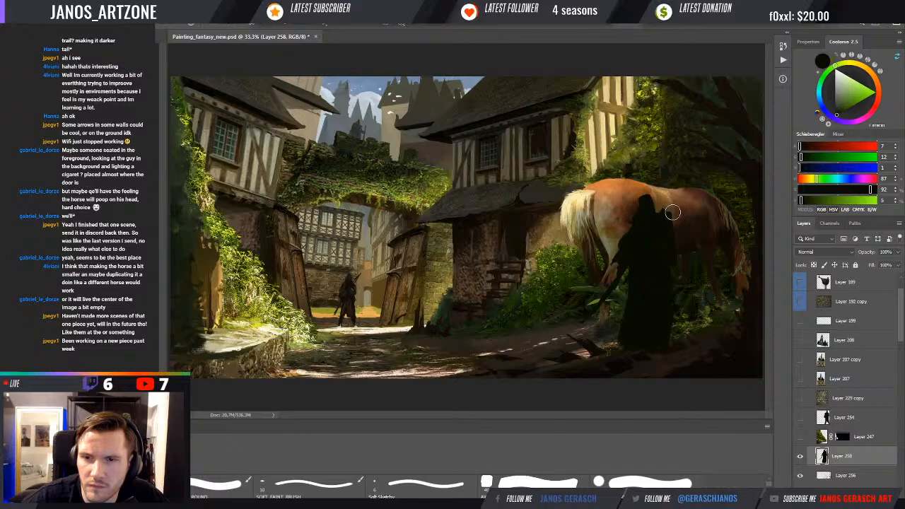
left_click(670, 217, "alt")
key("e")
left_click_drag(617, 281, 605, 298)
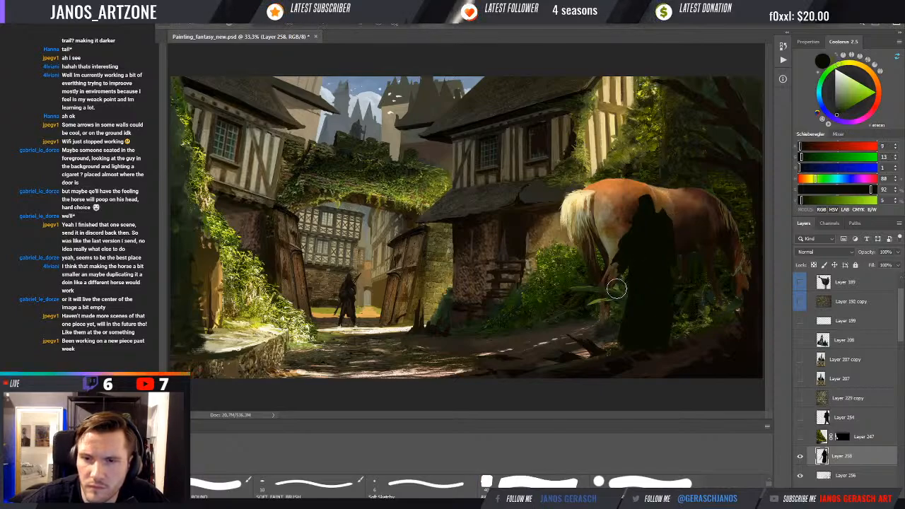
key("b")
left_click(661, 210, "alt")
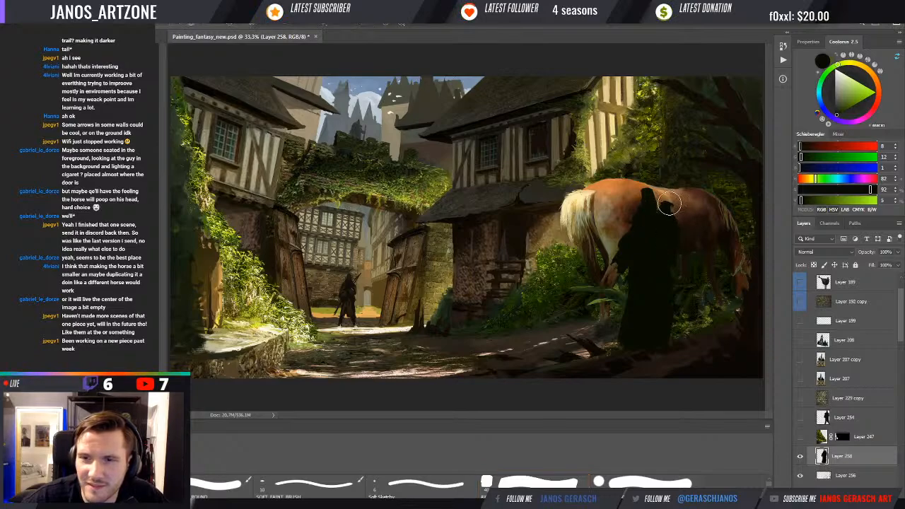
left_click_drag(669, 204, 671, 237)
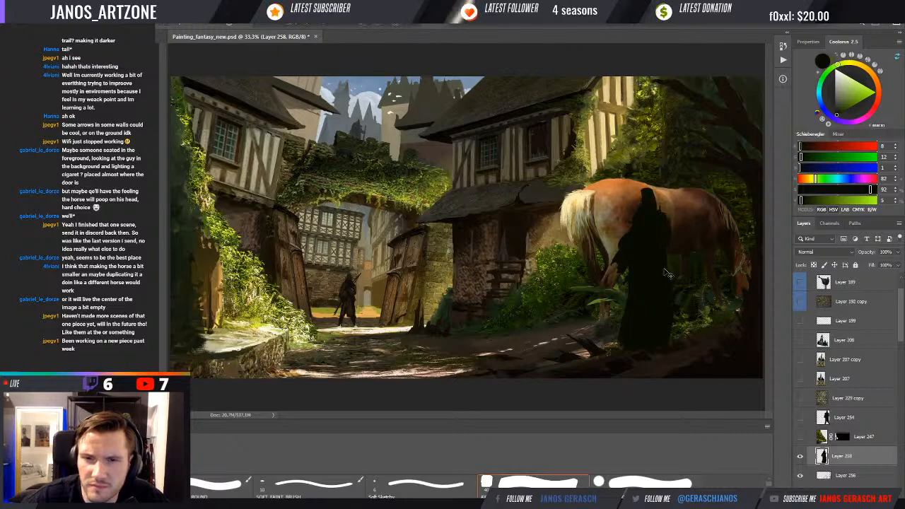
- Save the painting and mirror the whole canvas horizontally to check the composition with the cloaked figure
key("ctrl+minus")
key("ctrl+minus")
key("ctrl+t")
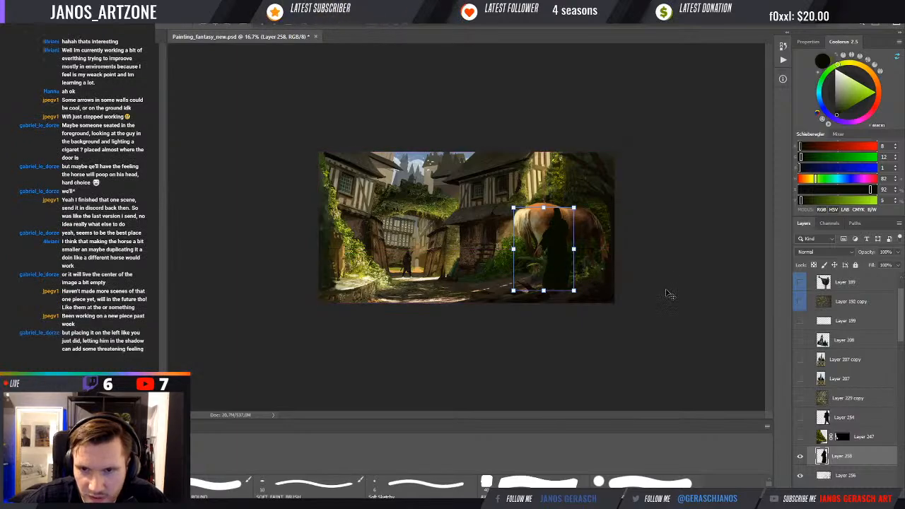
key("ctrl+s")
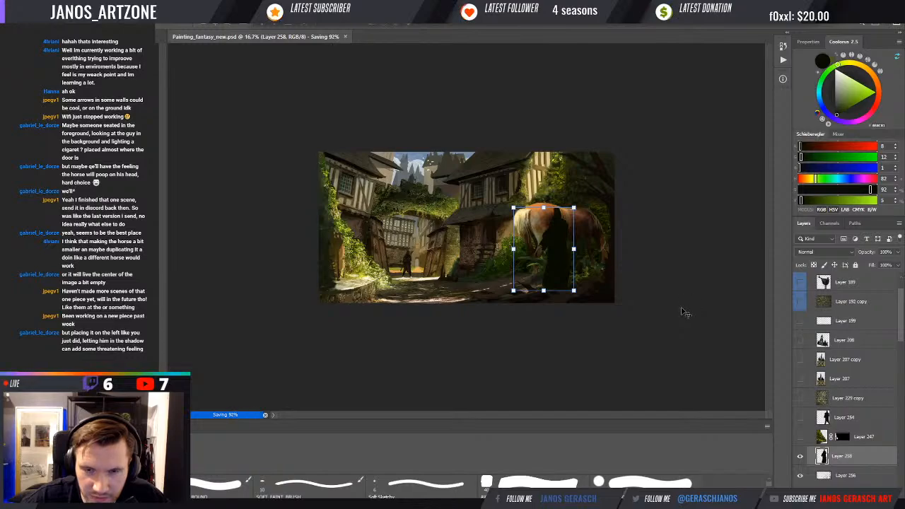
key("b")
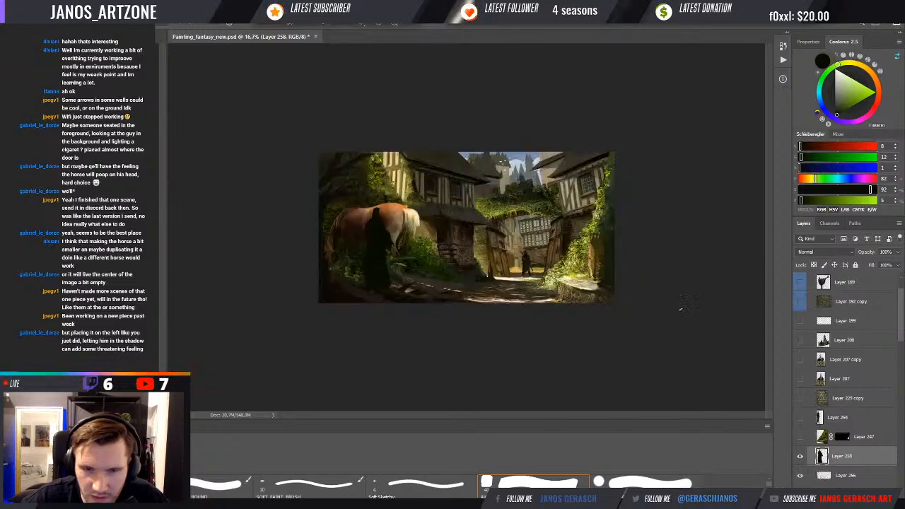
key("ctrl+plus")
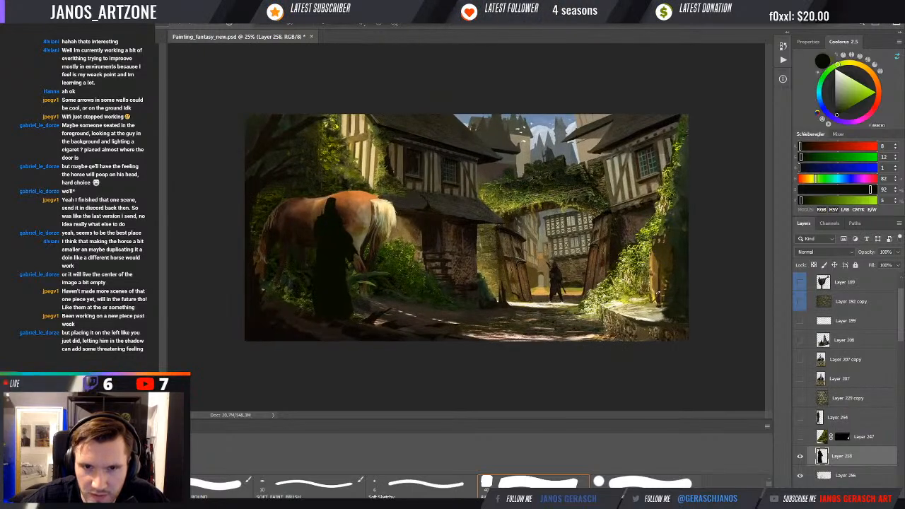
key("ctrl+t")
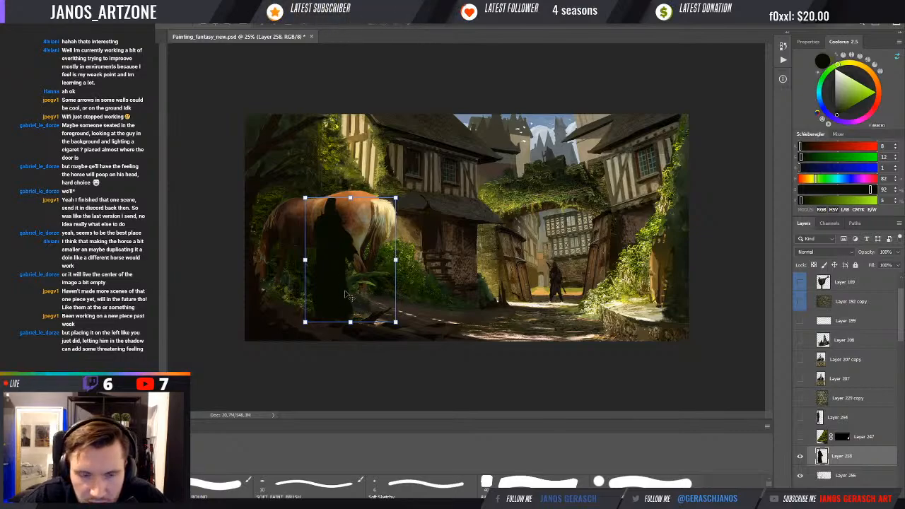
left_click_drag(346, 296, 327, 293)
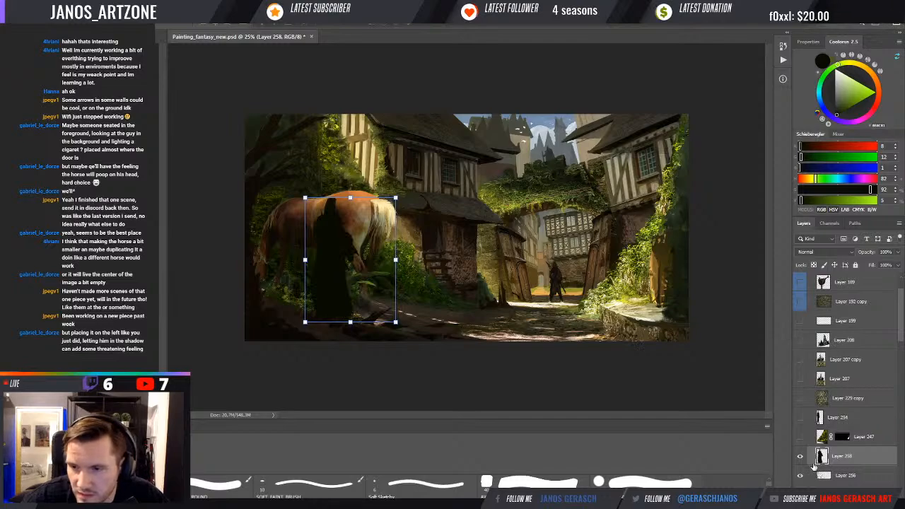
- Hide the cloaked figure on Layer 258, add a Multiply layer beneath it and choose a muted beige (190, 176, 156)
left_click(799, 457)
left_click(856, 476)
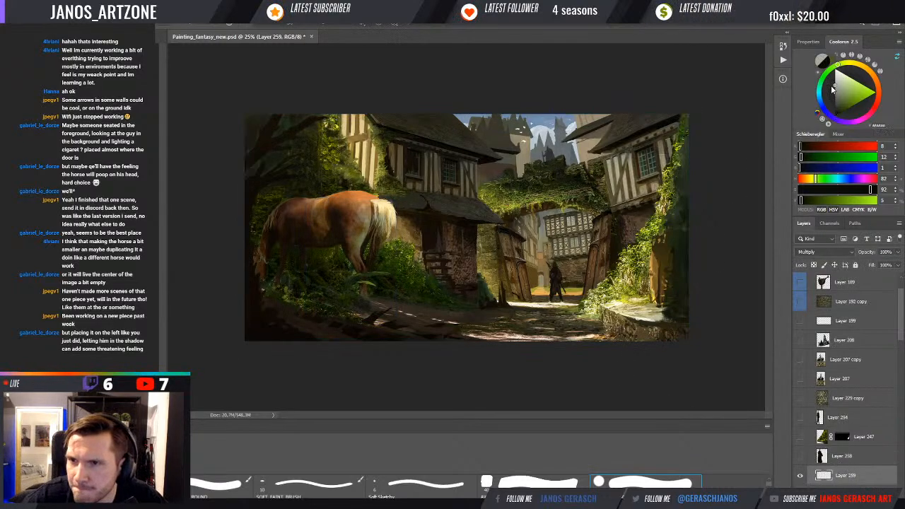
left_click(832, 88)
left_click(870, 72)
left_click(839, 84)
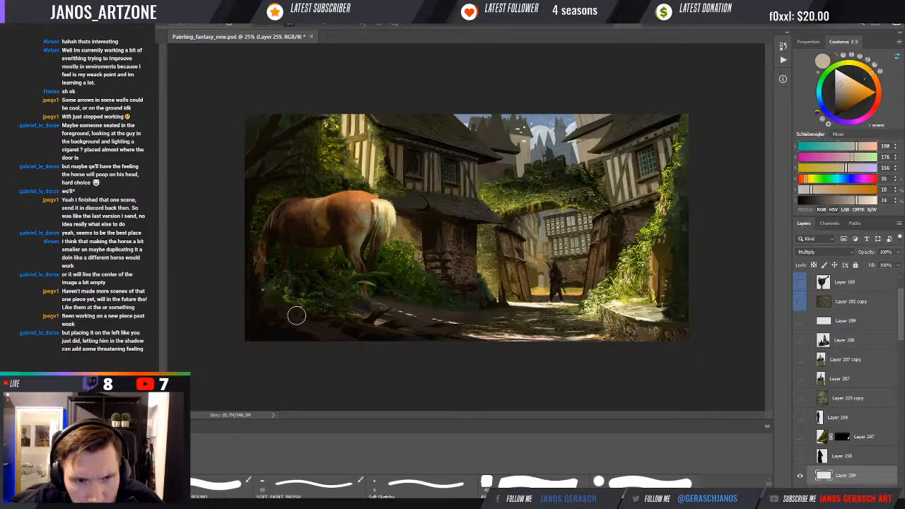
- Darken the foreground corner and canvas edge around the horse on Layer 259 with an enlarged brush in muted beige
key("]")
key("]")
mouse_move(261, 291)
left_mouse_down()
mouse_move(312, 319)
mouse_move(298, 319)
mouse_move(268, 297)
mouse_move(333, 326)
left_mouse_up()
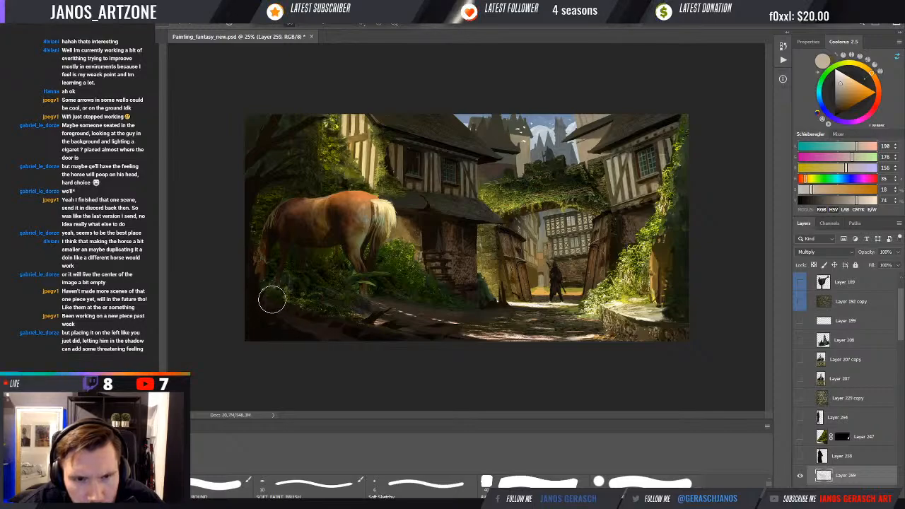
key("]")
key("]")
key("]")
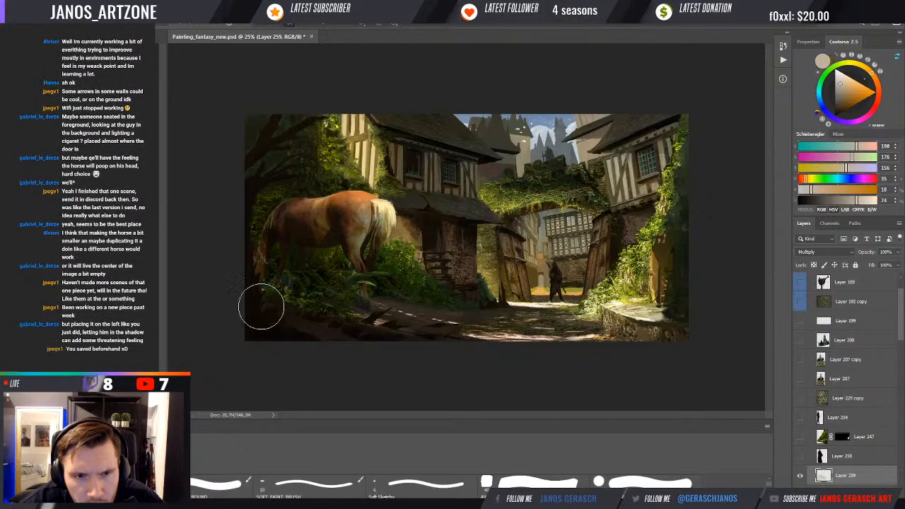
key("[")
key("[")
key("[")
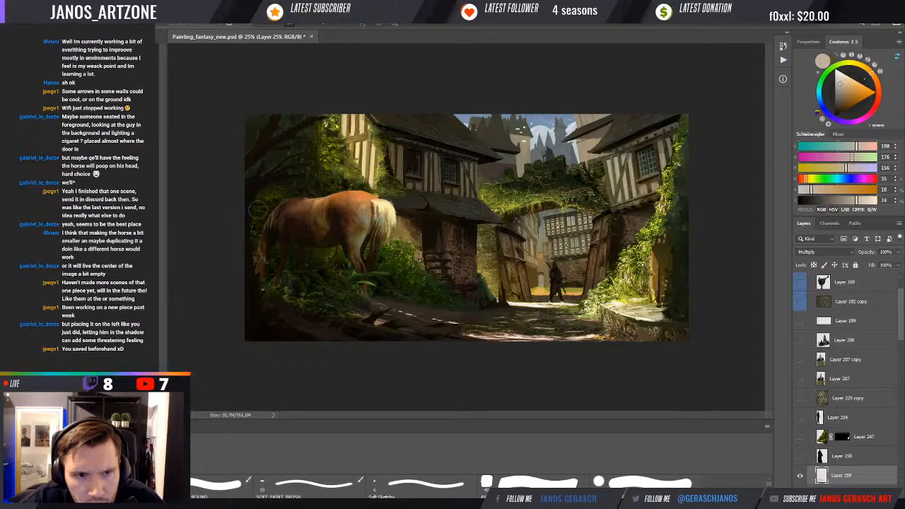
- Preview the painting's values in grayscale and sample a mid-brown from the horse's back
key("ctrl+y")
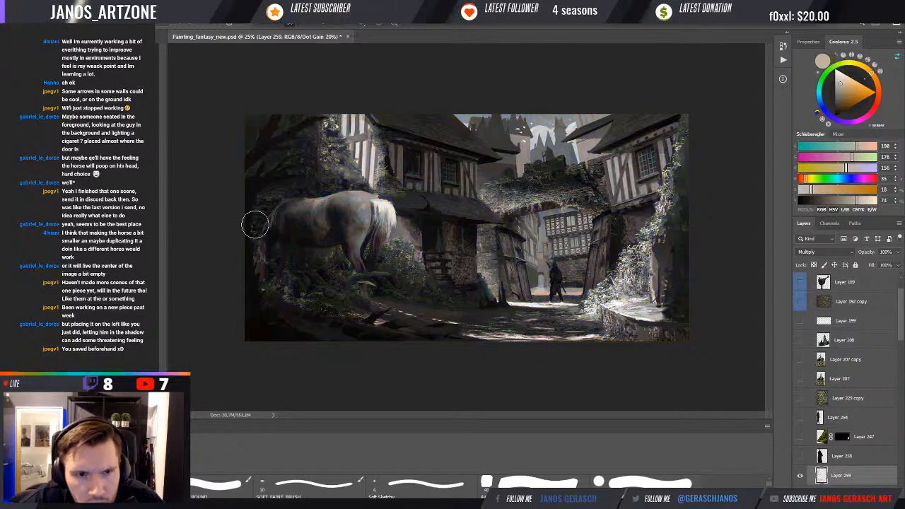
left_click(359, 204, "alt")
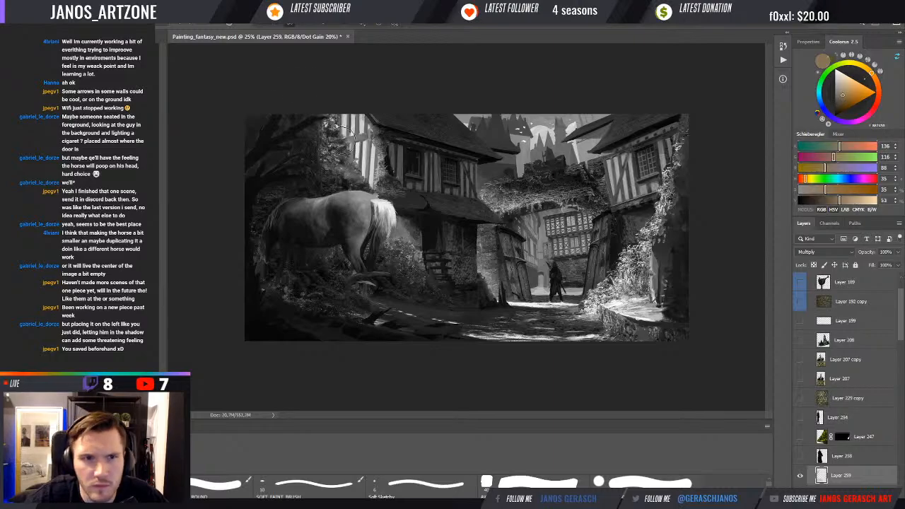
- Return the preview to colour and darken the tree-side canvas edge and foreground corner below the horse with an enlarged brush
key("ctrl+y")
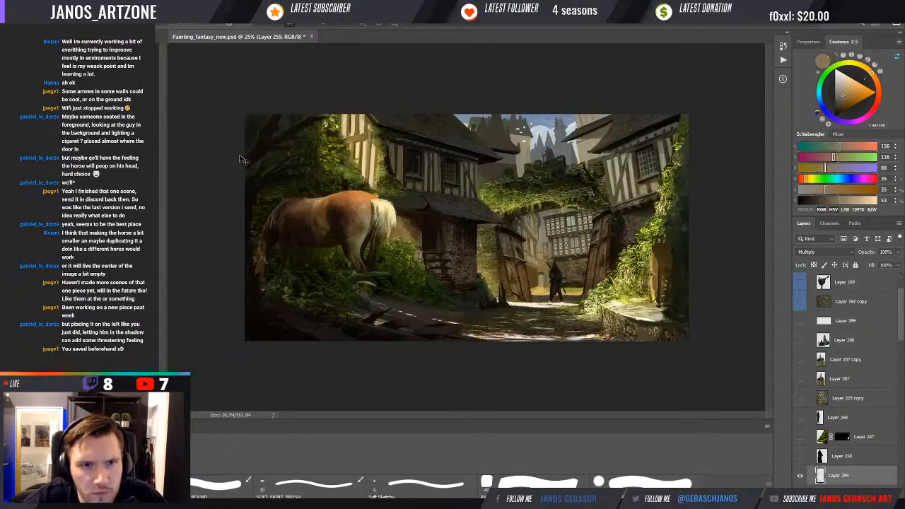
mouse_move(253, 118)
left_mouse_down()
mouse_move(237, 160)
mouse_move(243, 149)
mouse_move(239, 191)
mouse_move(267, 185)
mouse_move(269, 217)
left_mouse_up()
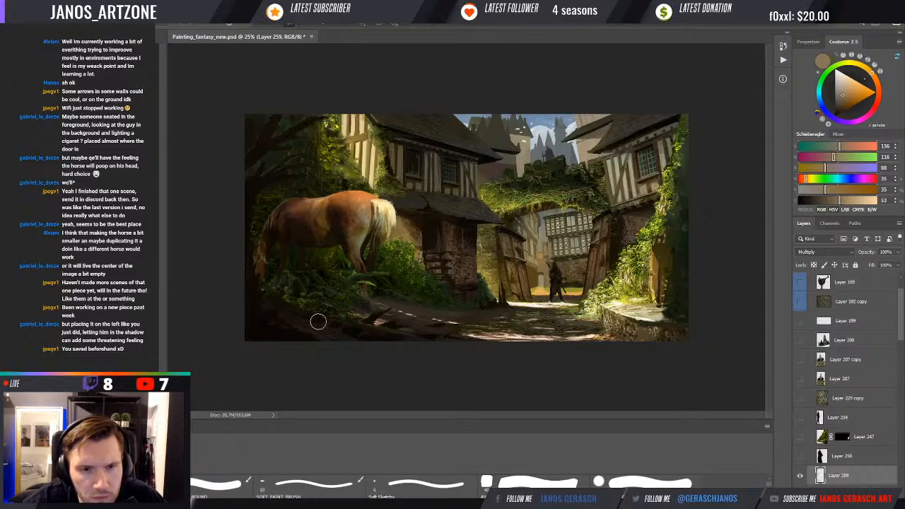
key("bracketright")
key("bracketright")
key("bracketright")
key("bracketright")
mouse_move(266, 325)
left_mouse_down()
mouse_move(247, 318)
mouse_move(335, 356)
left_mouse_up()
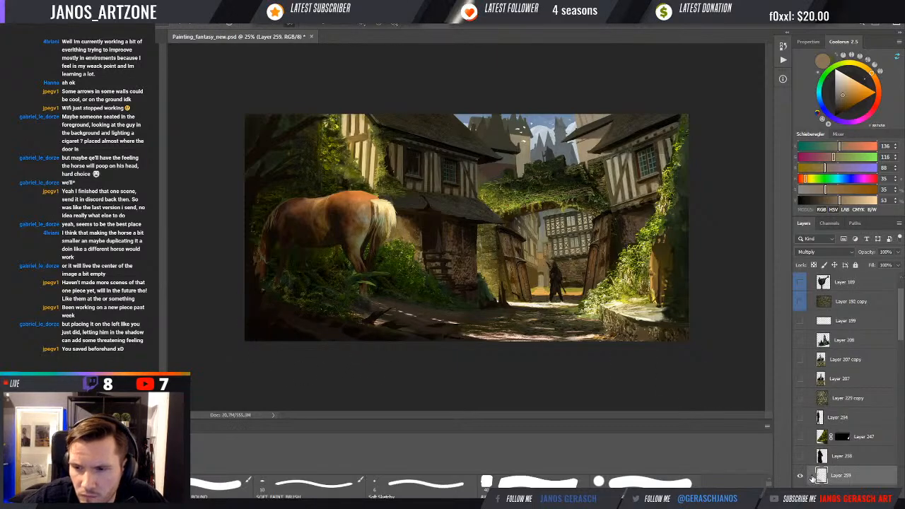
- Compare the painting with and without Layer 259's darkening, both in colour and in the grayscale preview
left_click(800, 477)
left_click(800, 477)
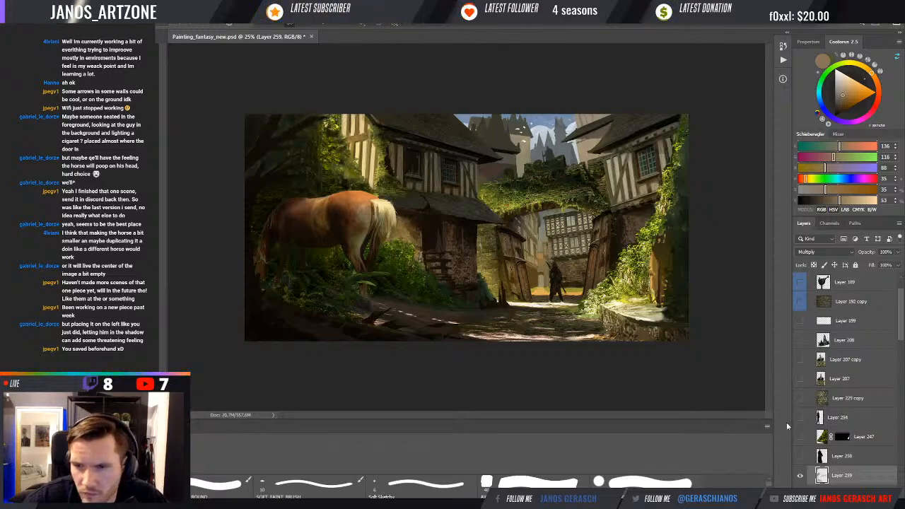
left_click(801, 477)
left_click(801, 477)
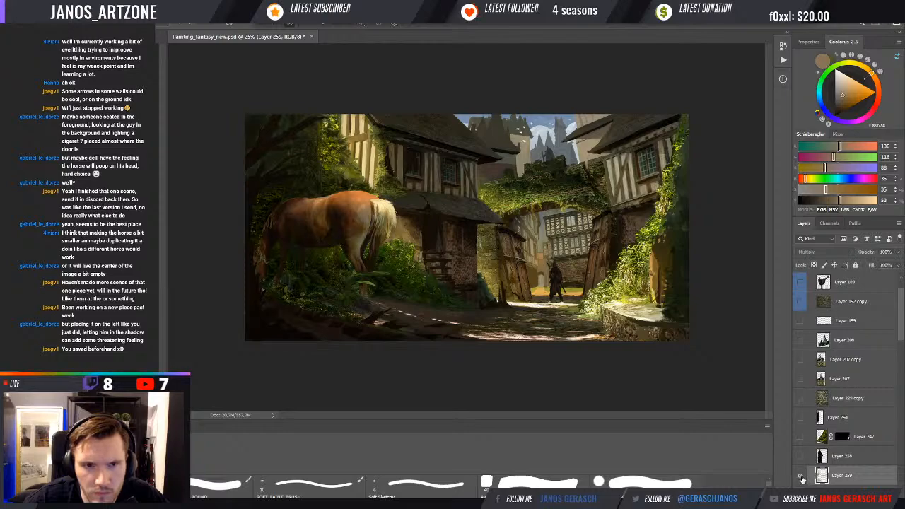
key("ctrl+y")
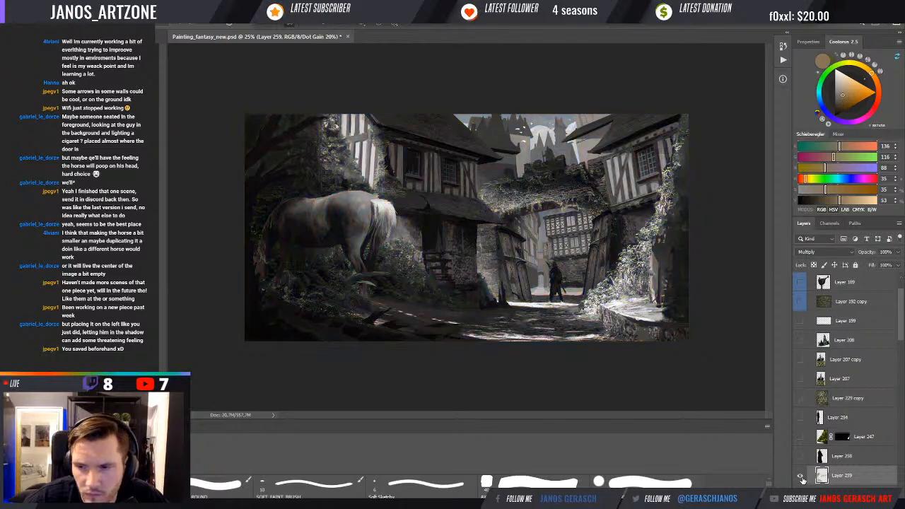
left_click(801, 477)
left_click(801, 477)
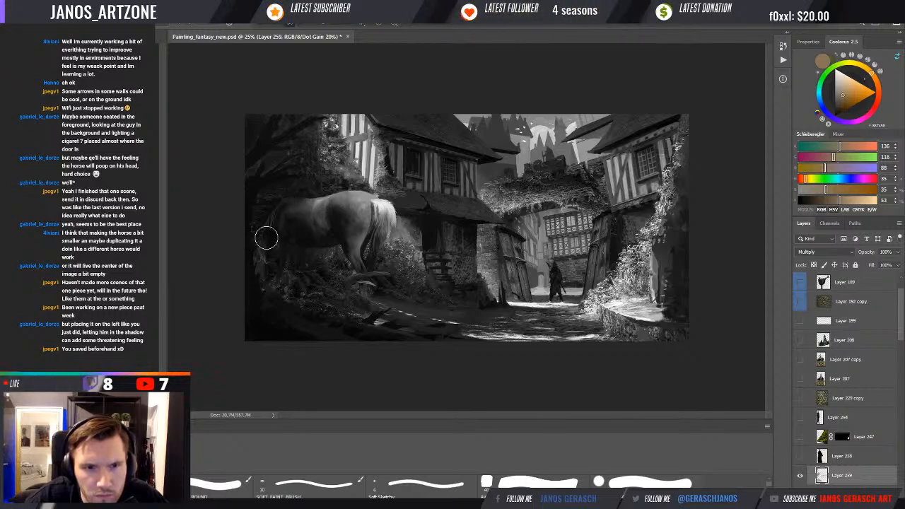
- Judge the shading over the horse by hiding and showing Layer 259 in colour, and check its values in grayscale
key("ctrl+y")
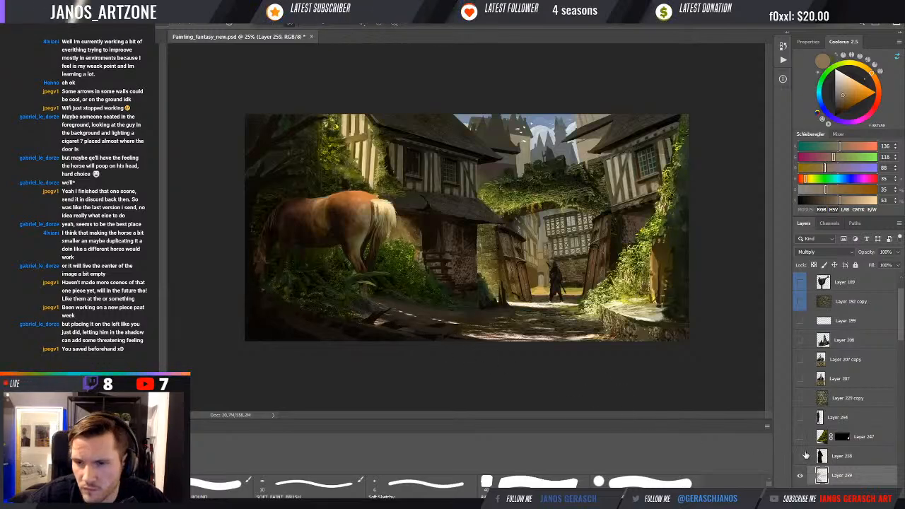
left_click(799, 476)
left_click(800, 476)
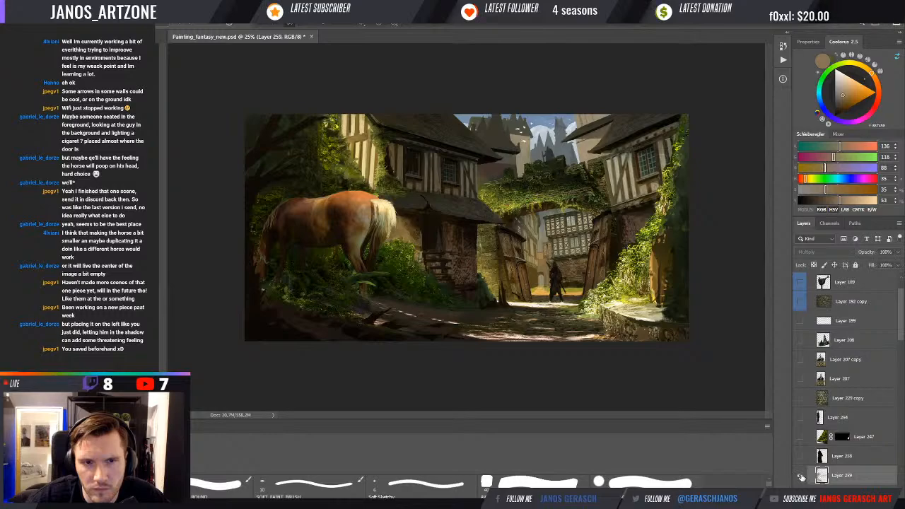
left_click(801, 476)
left_click(800, 477)
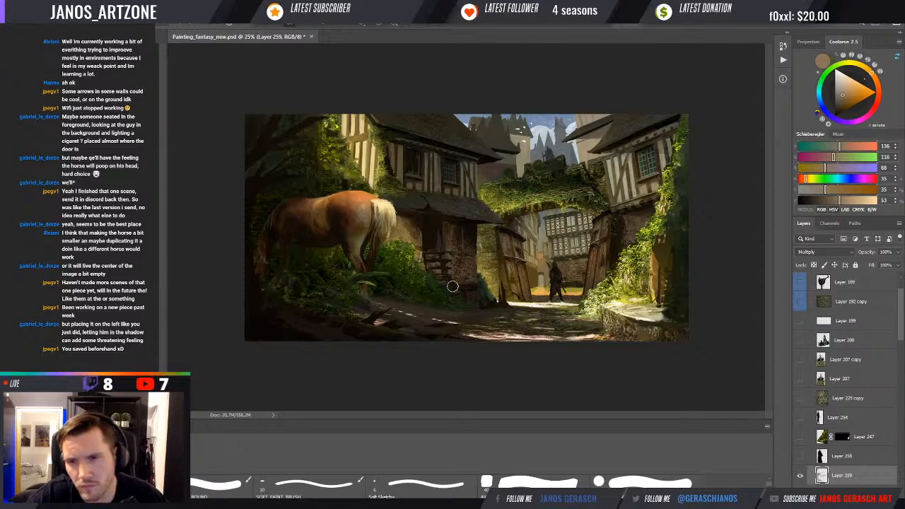
key("ctrl+y")
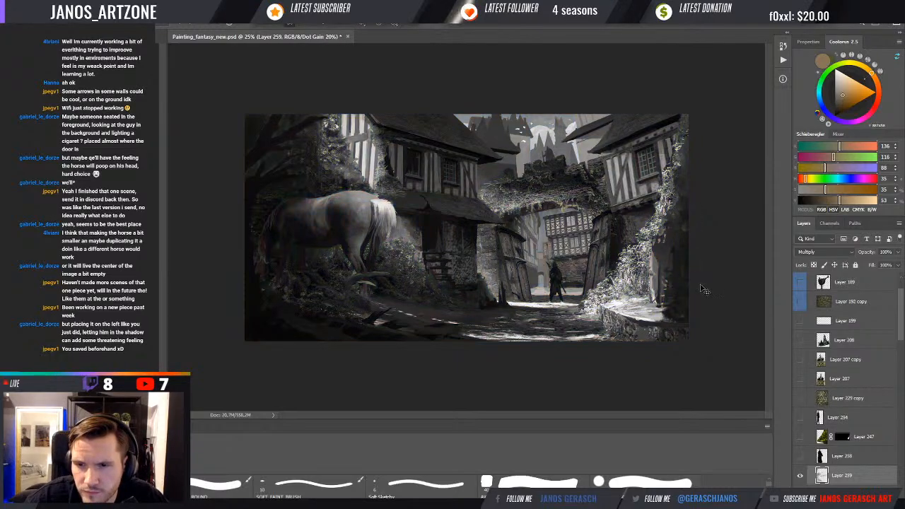
key("ctrl+y")
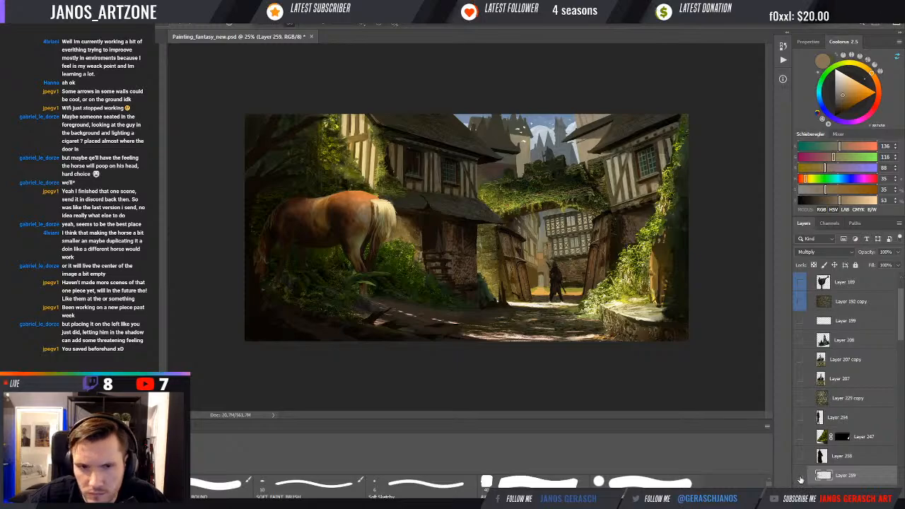
- Hide and show Layer 259 repeatedly to examine the shadows along both sides of the canvas
left_click(800, 476)
left_click(800, 476)
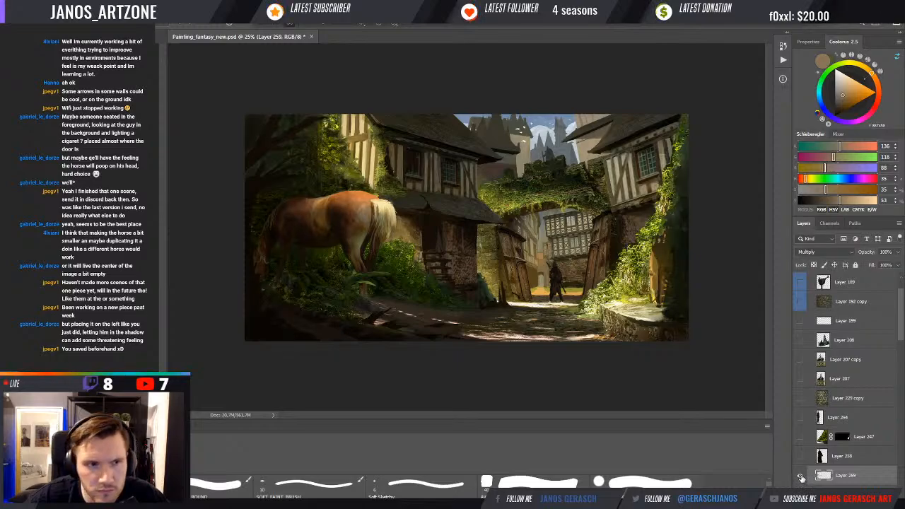
left_click(801, 477)
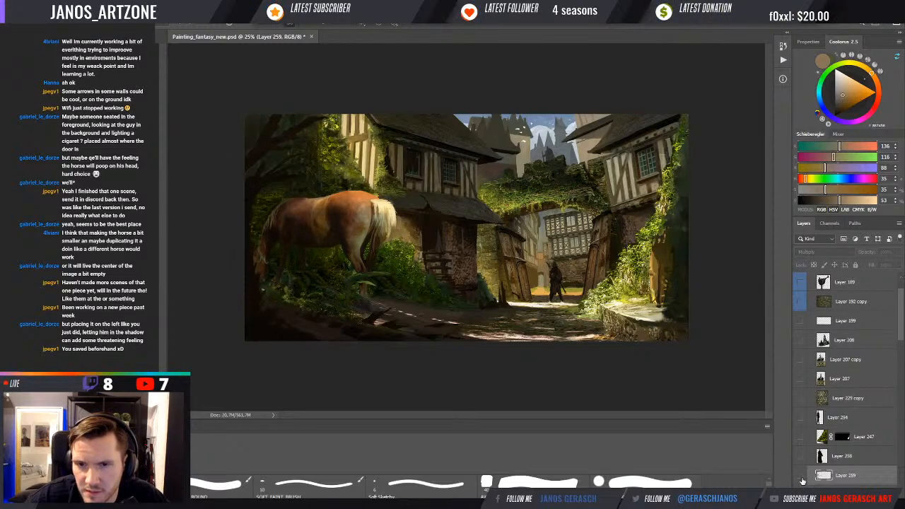
left_click(801, 477)
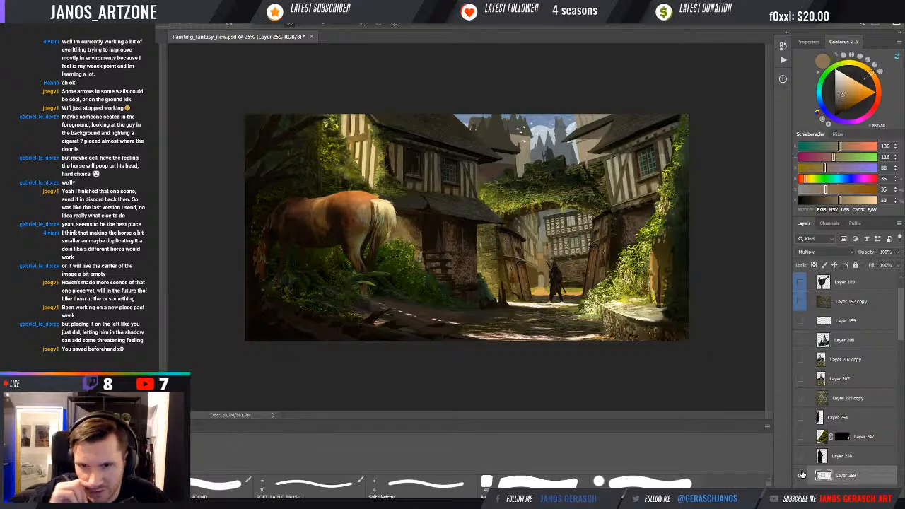
left_click(800, 477)
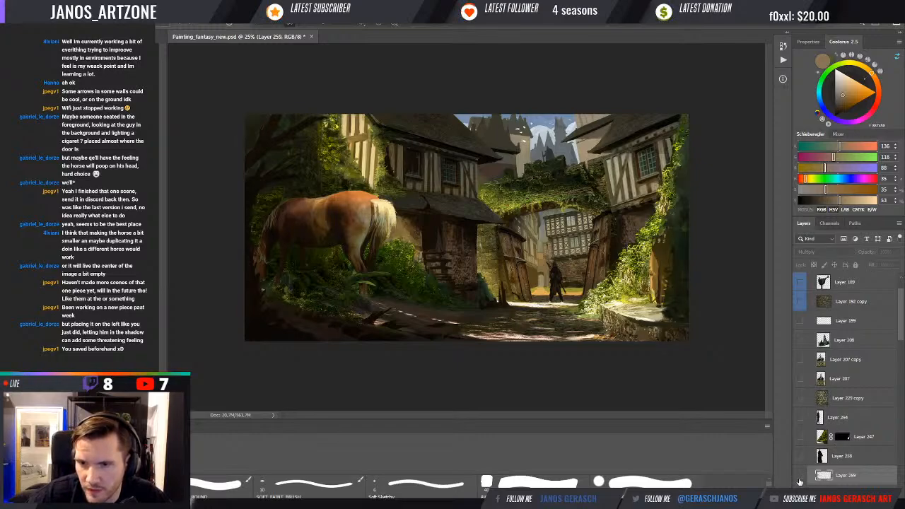
left_click(800, 477)
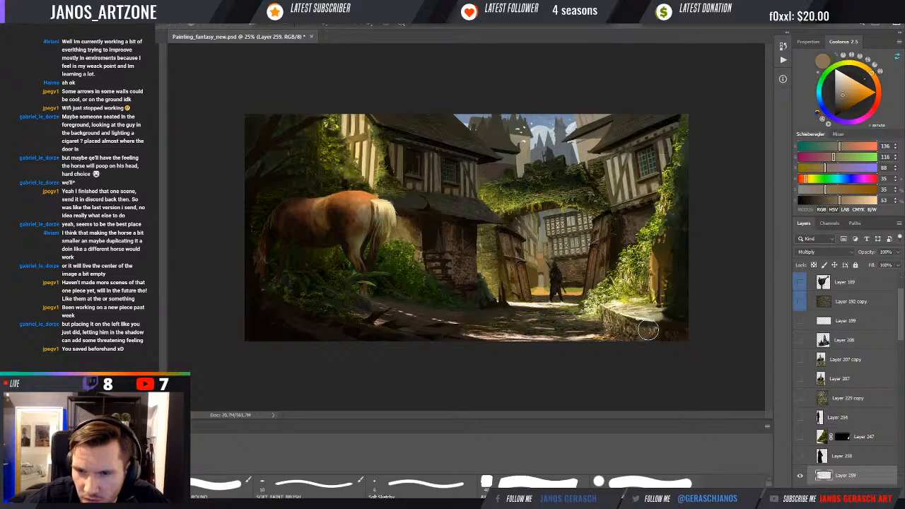
- Adjust the brush size over the stone wall's lower corner and recheck the painting with Layer 259 hidden and shown
key("bracketright")
key("bracketright")
key("bracketright")
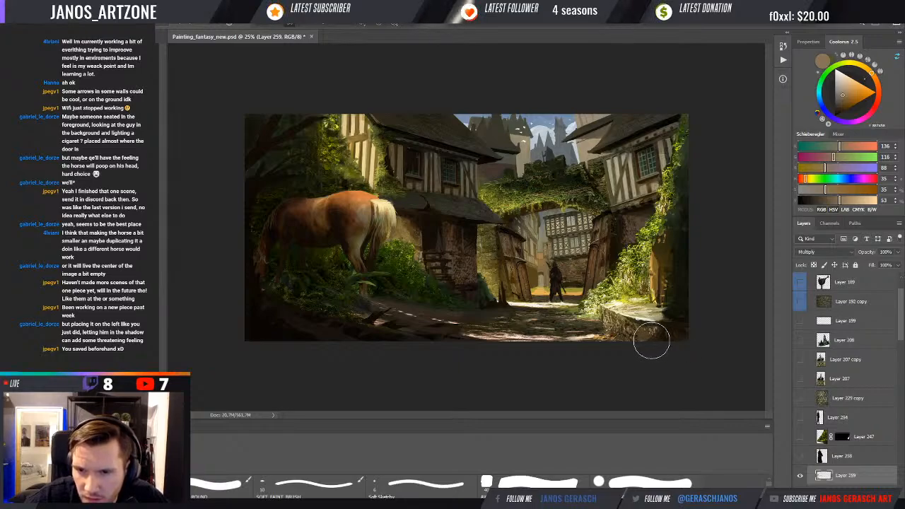
key("bracketleft")
key("bracketleft")
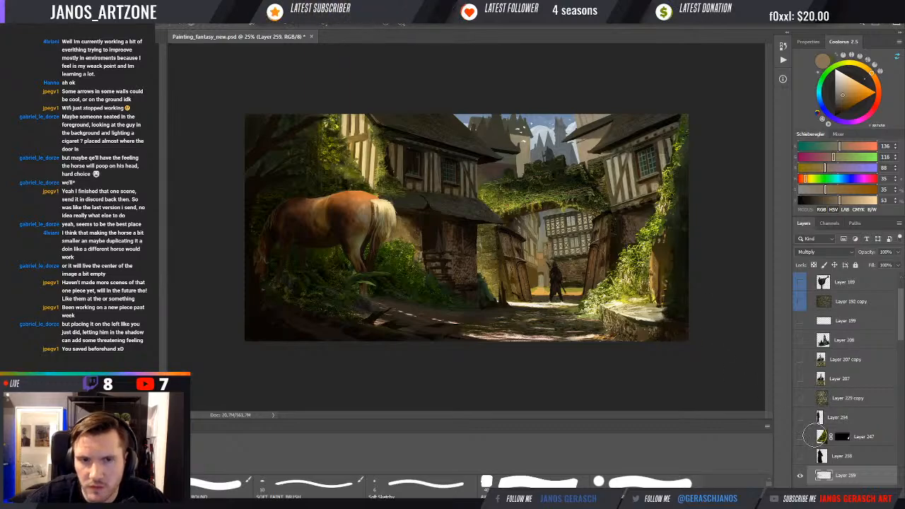
left_click(799, 475)
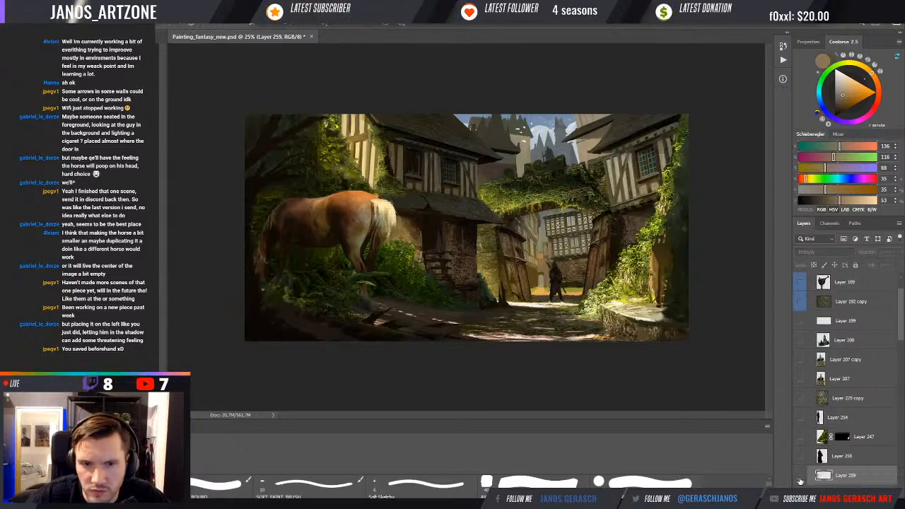
left_click(800, 475)
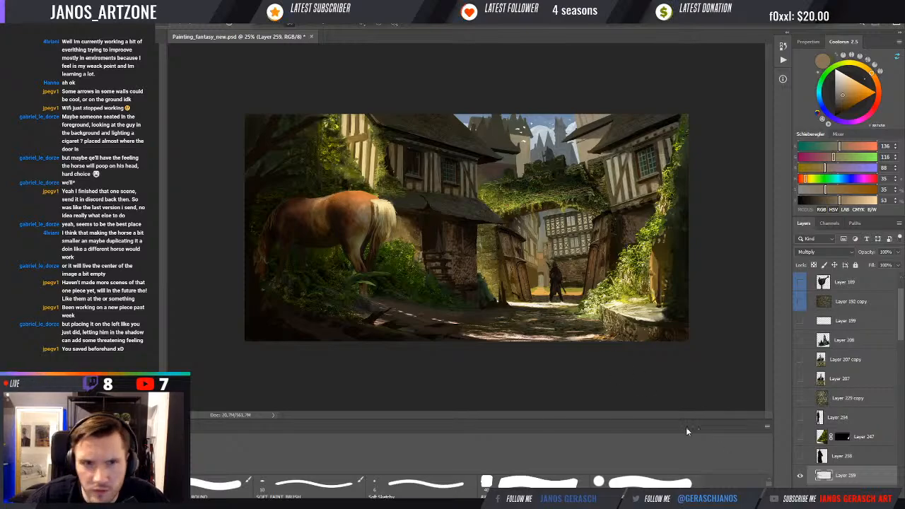
left_click(800, 474)
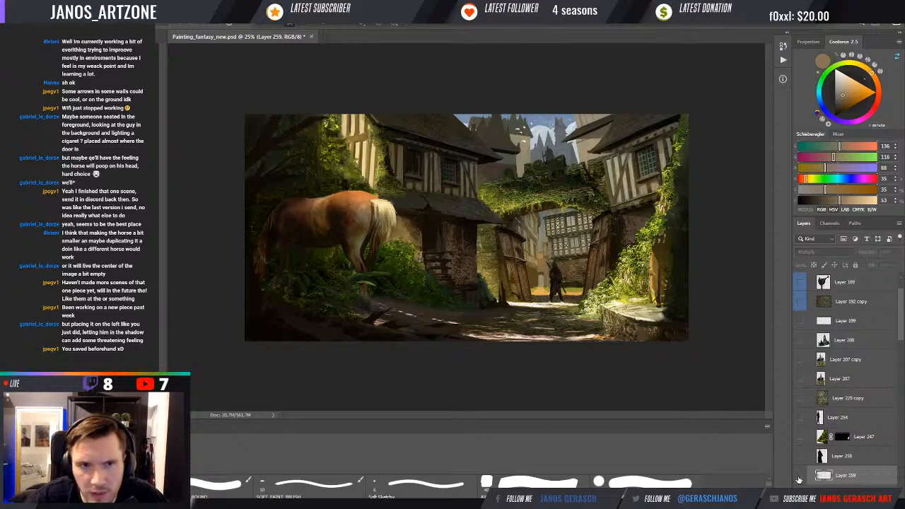
left_click(799, 475)
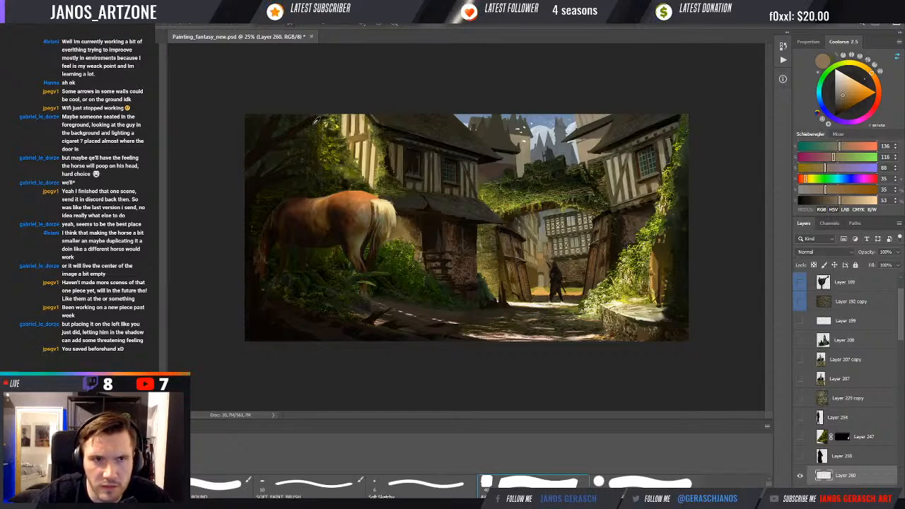
- Add a Normal layer above Layer 259 and sample a dark olive (49, 50, 7) from the foliage above the horse
left_click(326, 140, "alt")
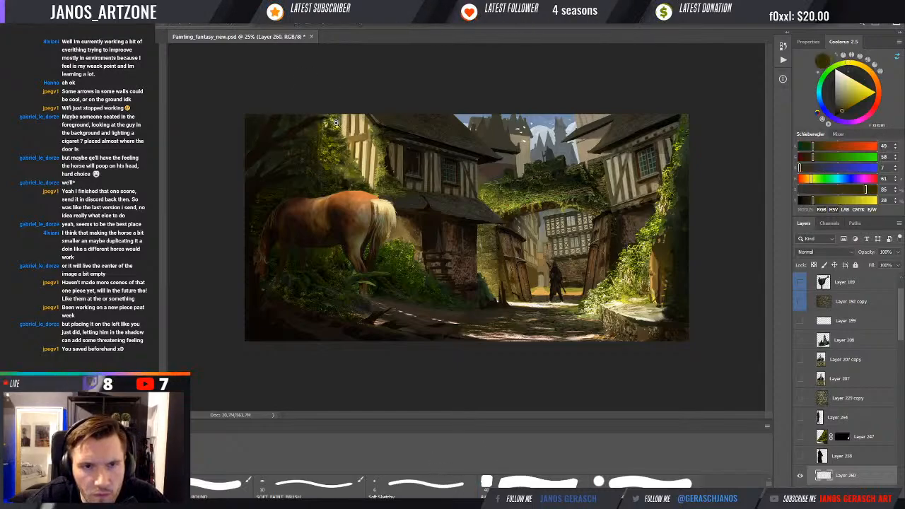
- Paint sampled dark olive greens into the foliage above the horse on Layer 260, and check the result by toggling the layer's visibility
key("ctrl+plus")
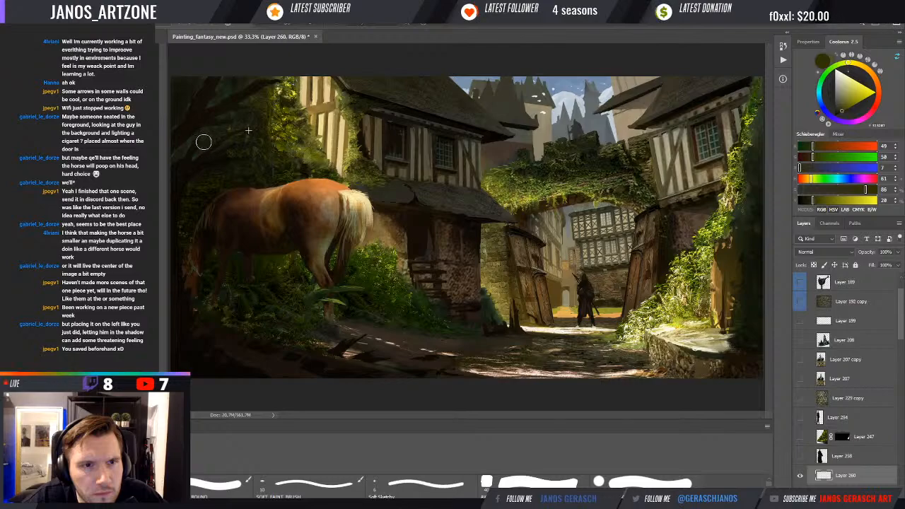
left_click_drag(224, 132, 263, 119)
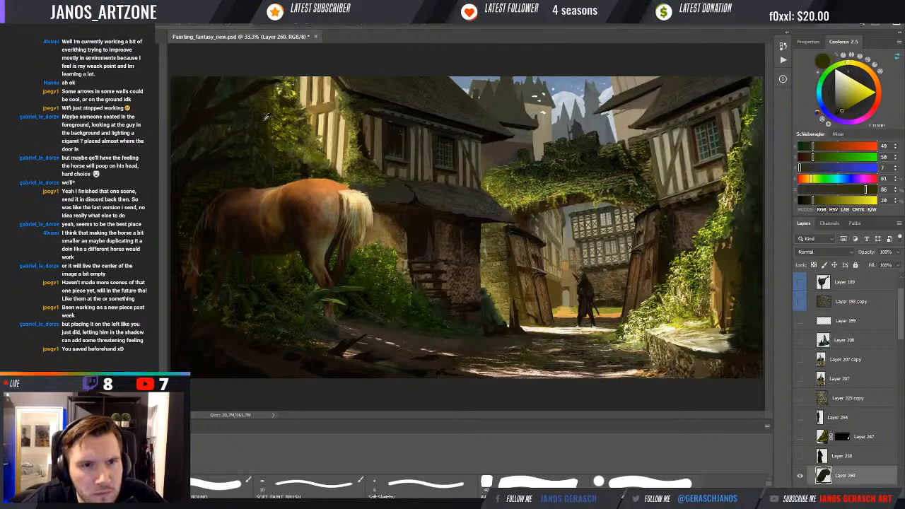
left_click(268, 118, "alt")
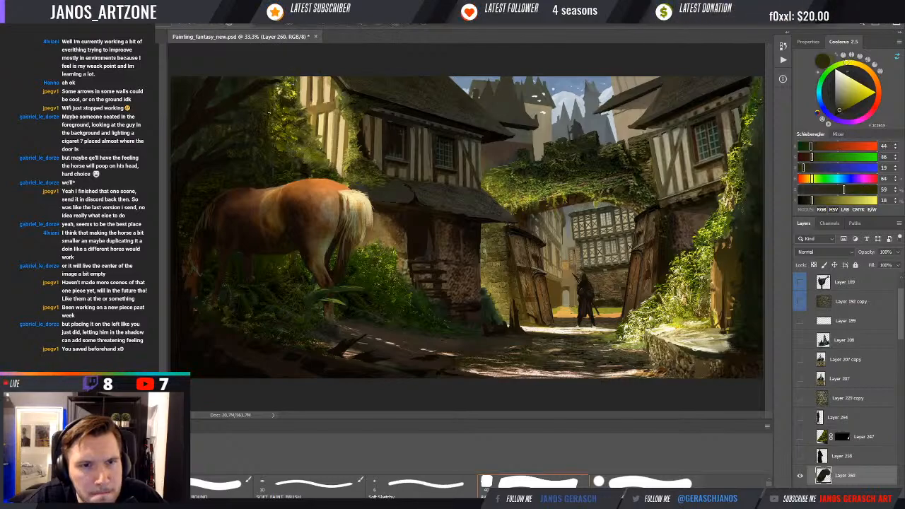
left_click_drag(269, 112, 269, 121)
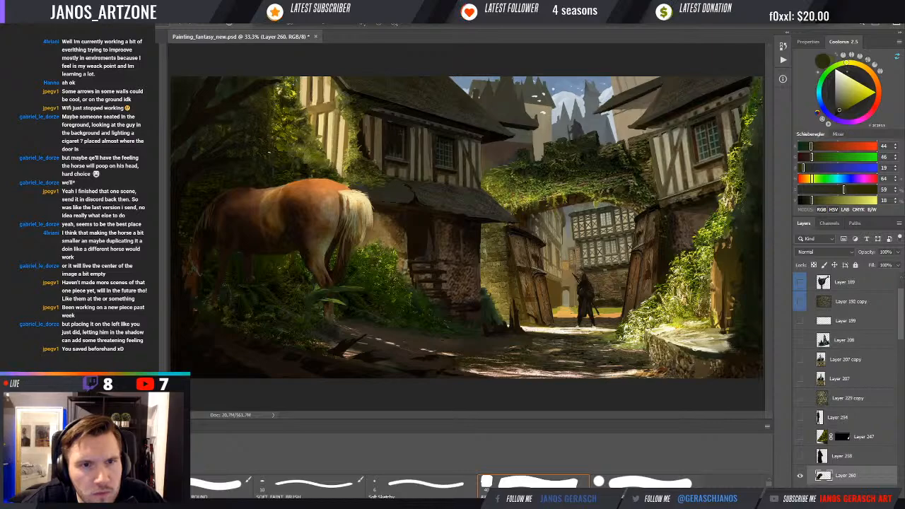
left_click(267, 145, "alt")
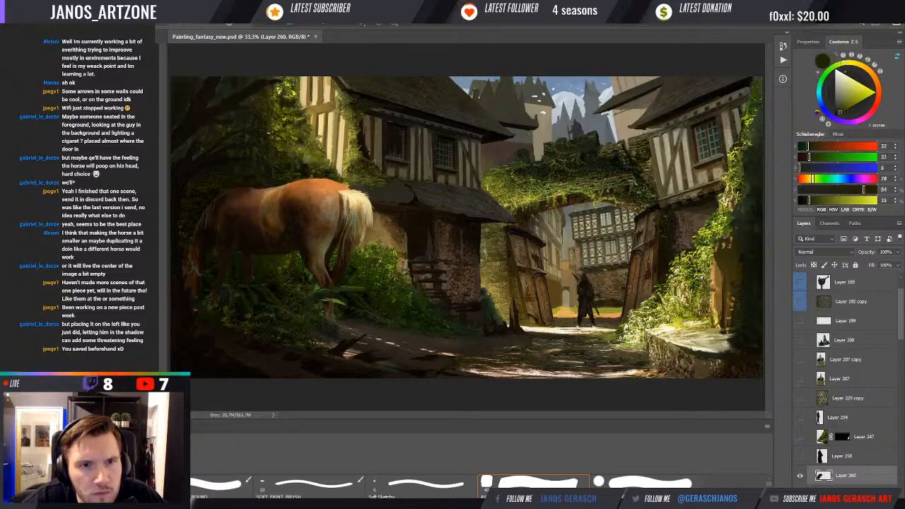
left_click(266, 138, "alt")
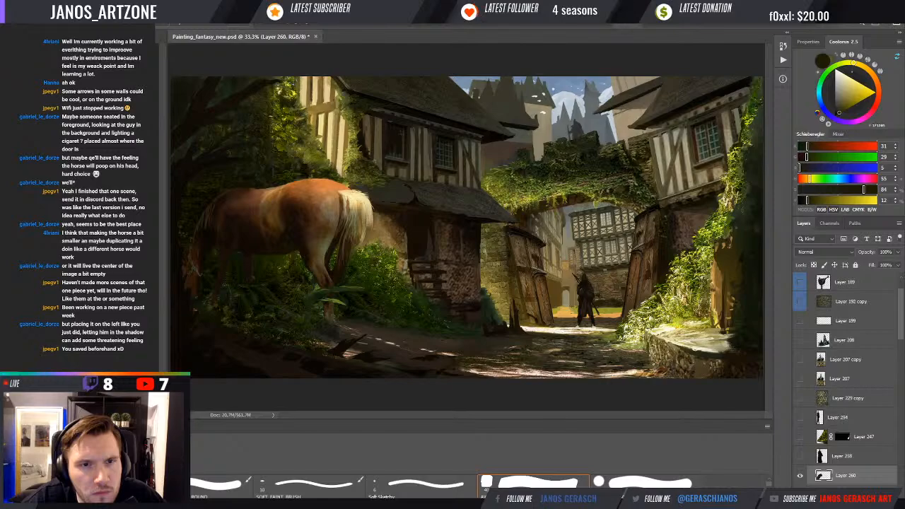
left_click(271, 97)
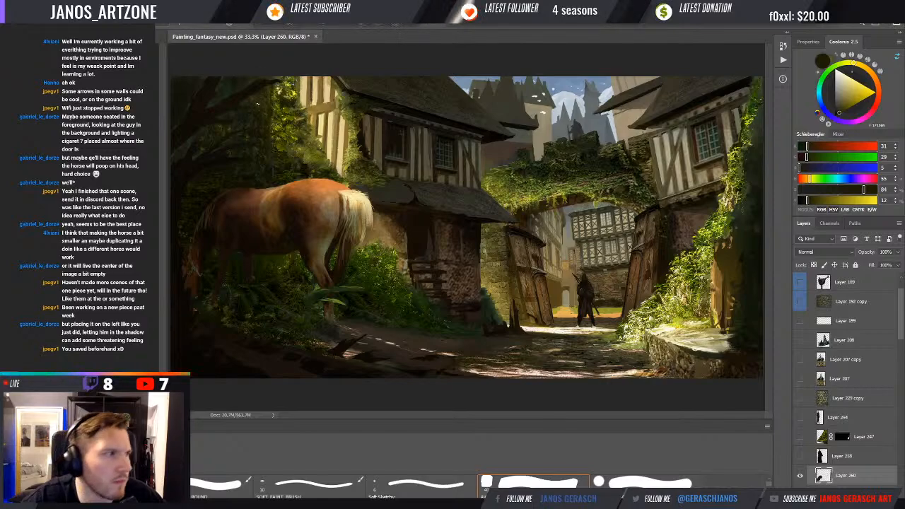
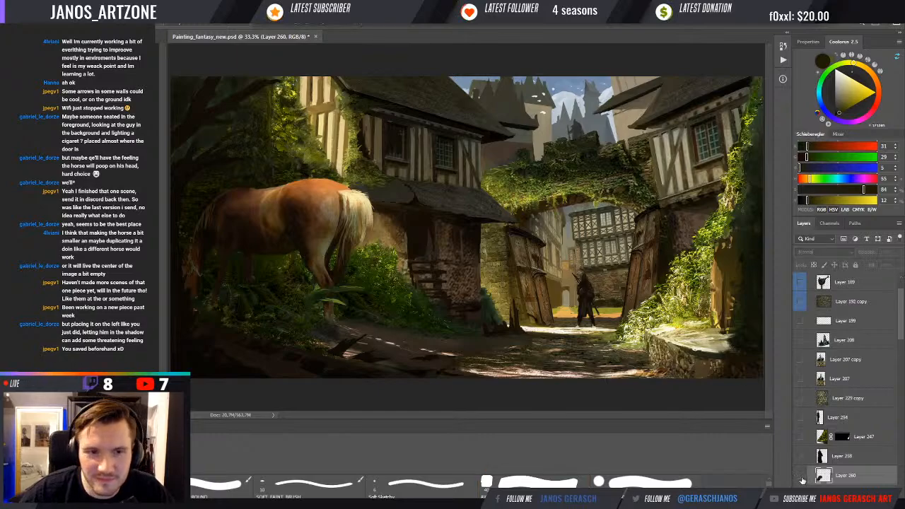
left_click(801, 479)
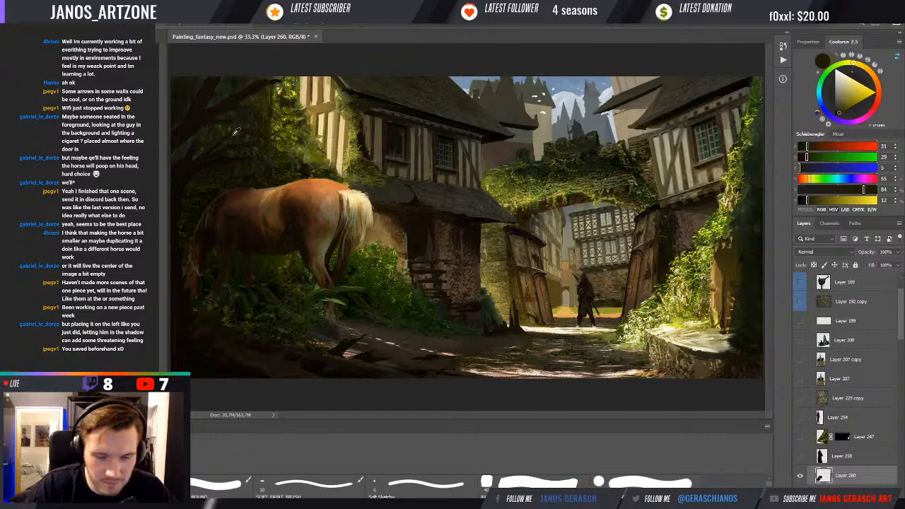
- Lasso the narrow gap below the tree branch at the painting's left edge, paint it dark inside the selection, and deselect
left_click(291, 141)
mouse_move(234, 150)
left_mouse_down()
mouse_move(360, 141)
mouse_move(368, 174)
left_mouse_up()
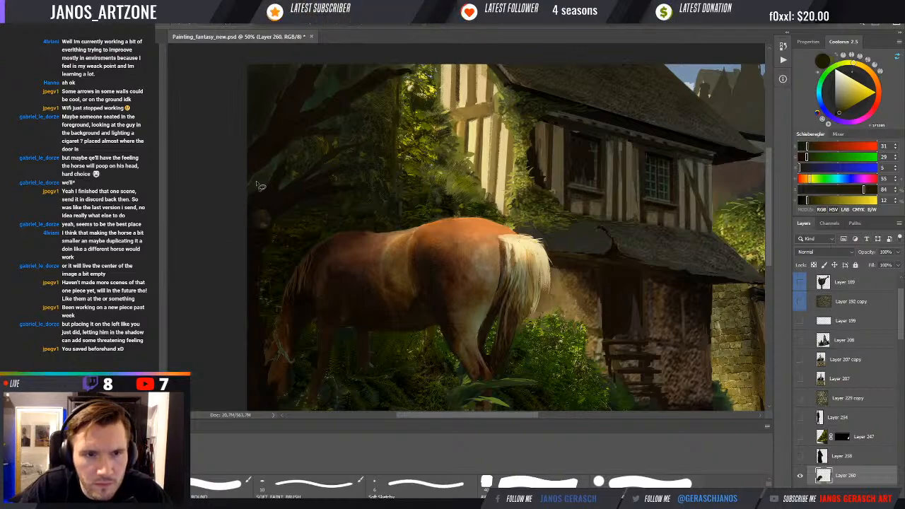
mouse_move(261, 175)
left_mouse_down()
mouse_move(282, 172)
mouse_move(273, 190)
mouse_move(249, 200)
left_mouse_up()
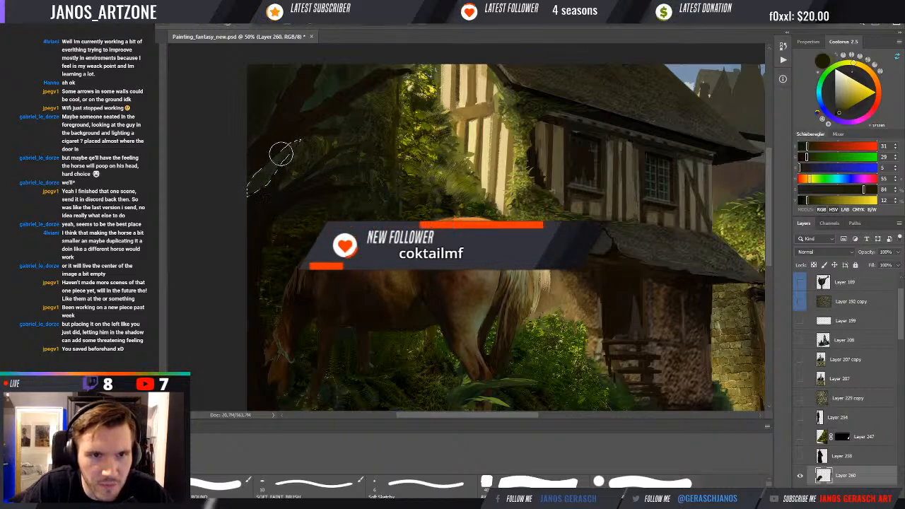
mouse_move(273, 165)
left_mouse_down()
mouse_move(252, 189)
mouse_move(293, 149)
left_mouse_up()
key("ctrl+d")
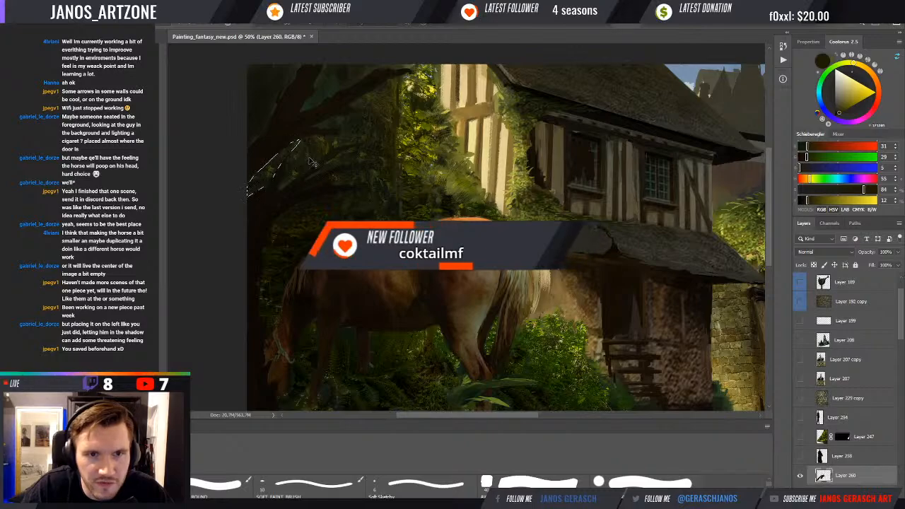
- Paint the shaded foliage between the tree branches above the horse's back, using dark greens sampled from around them
left_click(287, 176, "alt")
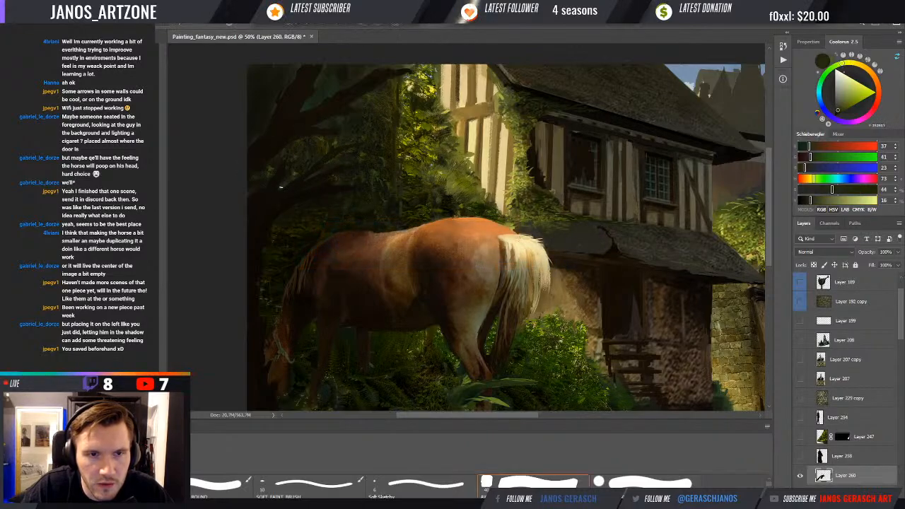
left_click(289, 176, "alt")
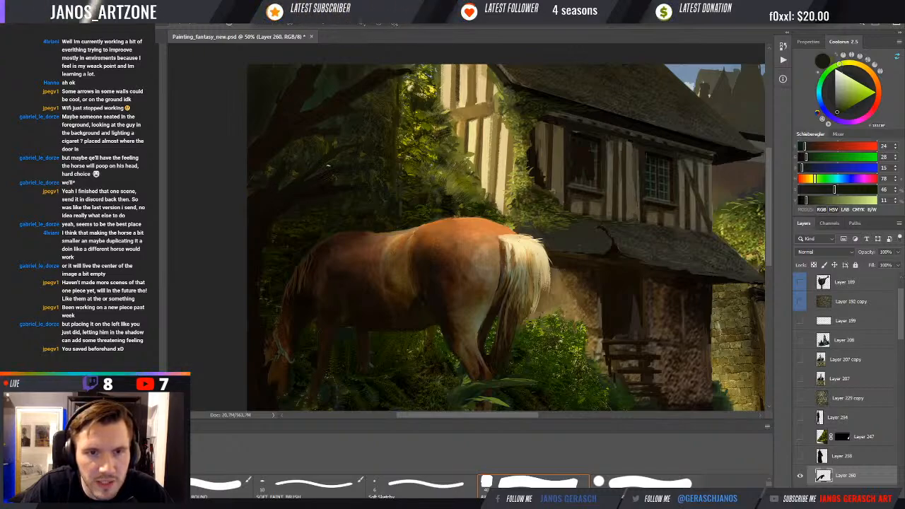
left_click(323, 146, "alt")
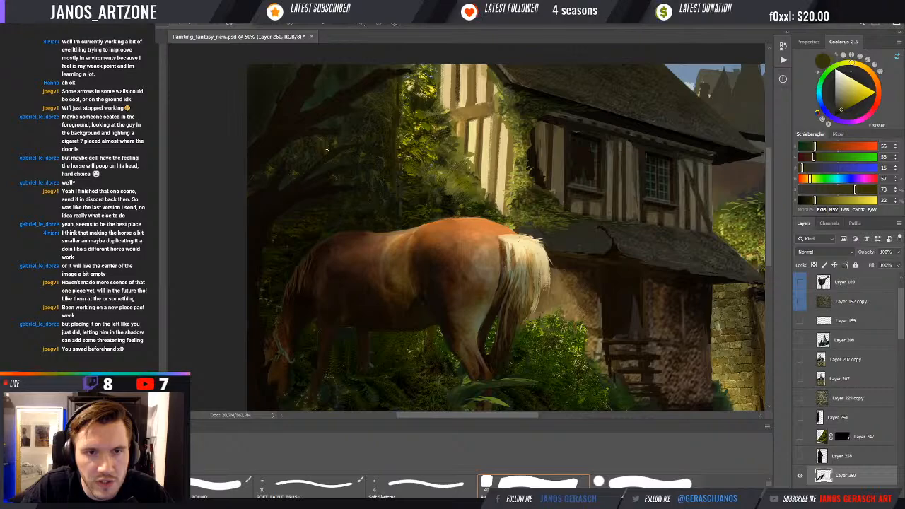
left_click(343, 118, "alt")
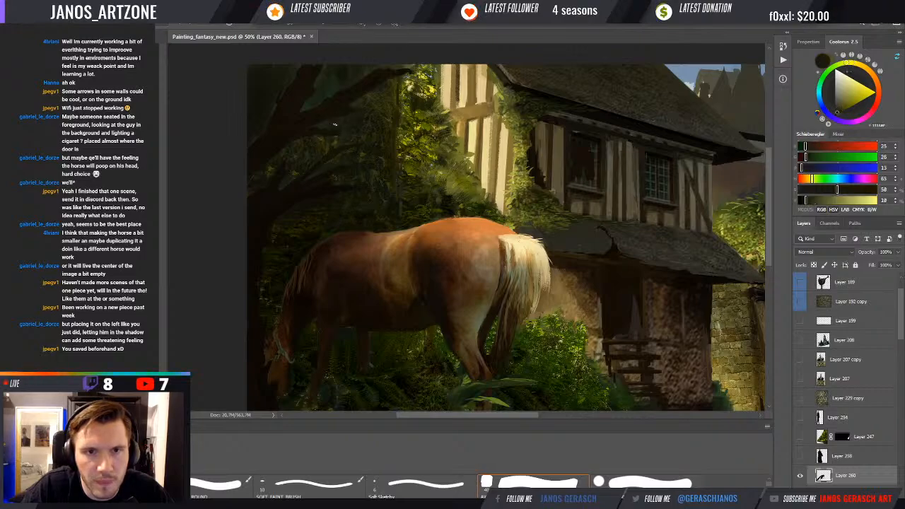
left_click_drag(384, 117, 380, 117)
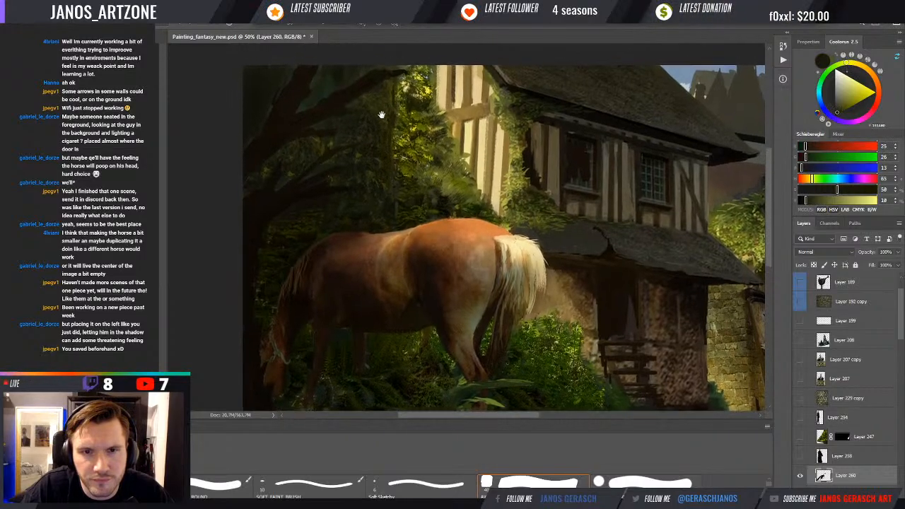
- Refine the transition between the shaded tree and the sunlit bush with dark and brighter olive greens sampled from the foliage
left_click(384, 132, "alt")
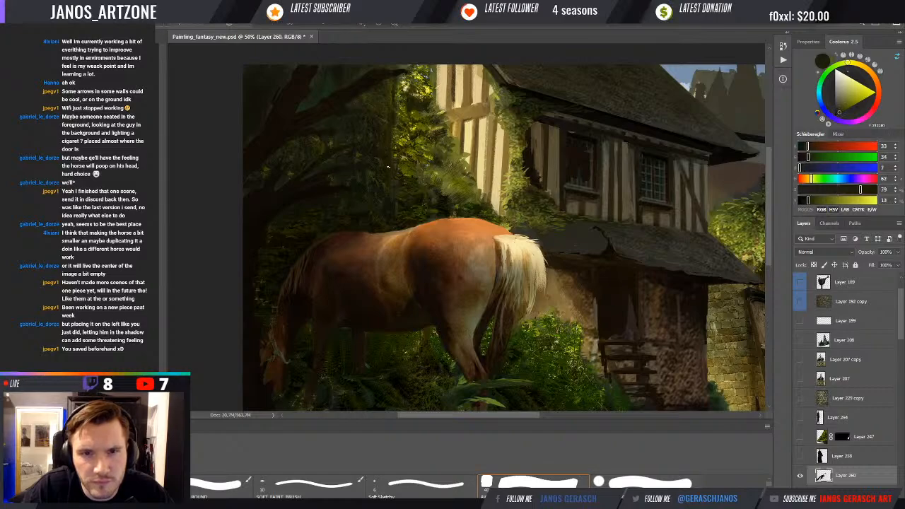
left_click(387, 152, "alt")
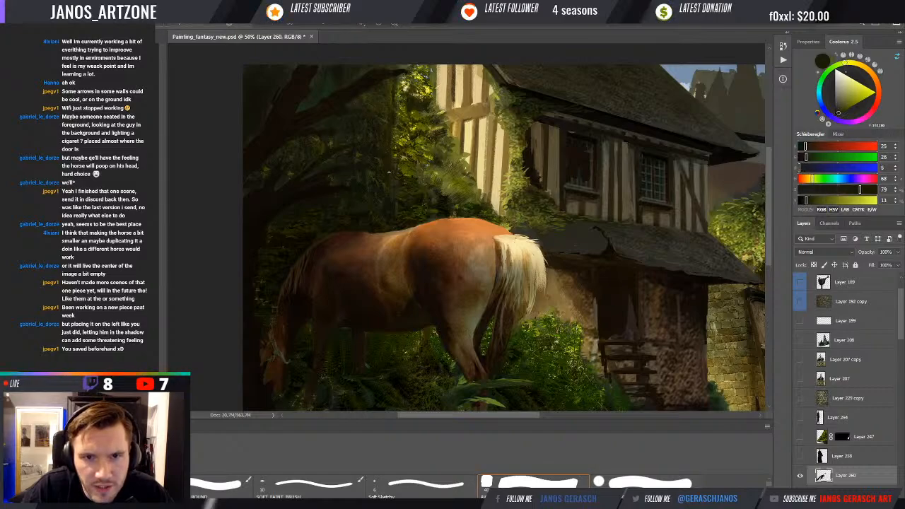
left_click_drag(394, 174, 383, 163)
left_click(387, 109, "alt")
left_click_drag(375, 105, 380, 122)
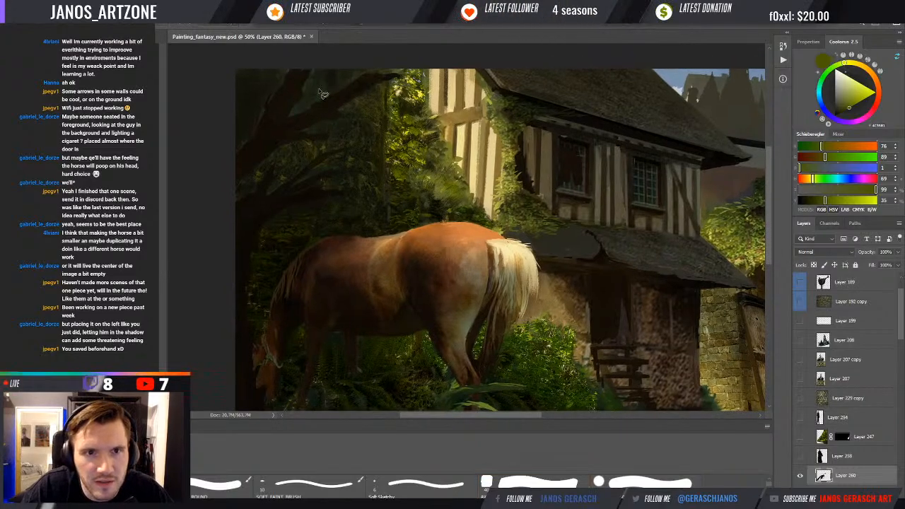
- Lasso the gap above the upper tree branch, paint foliage tones inside it, deselect, and blend with sampled dark greens
mouse_move(293, 105)
left_mouse_down()
mouse_move(326, 64)
mouse_move(368, 59)
mouse_move(320, 99)
left_mouse_up()
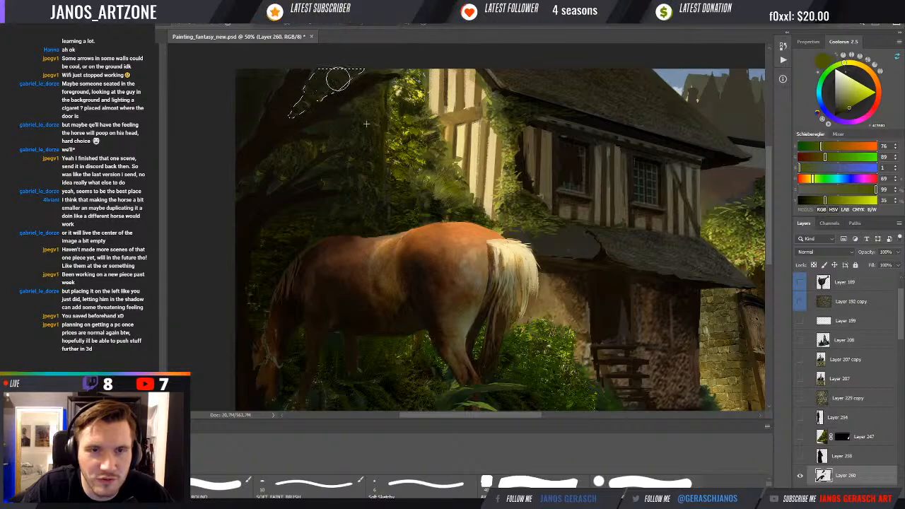
key("ctrl+d")
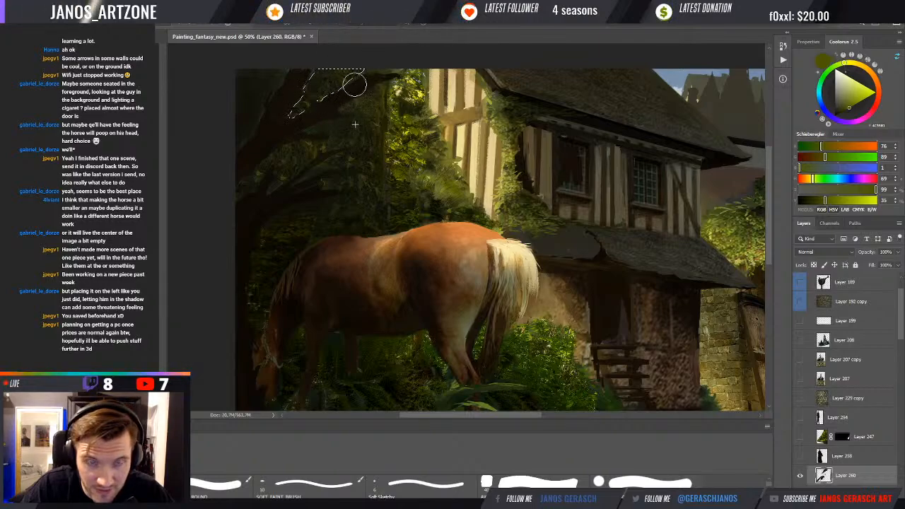
left_click(348, 76, "alt")
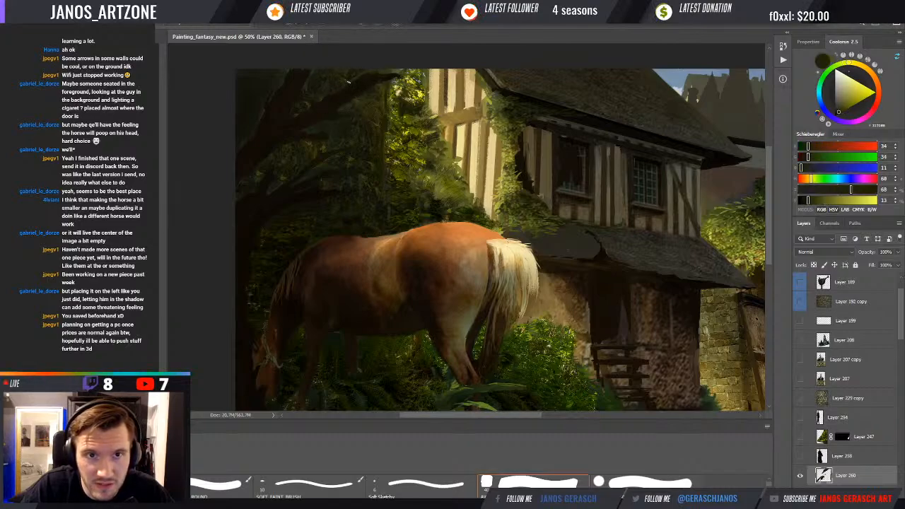
left_click(348, 82, "alt")
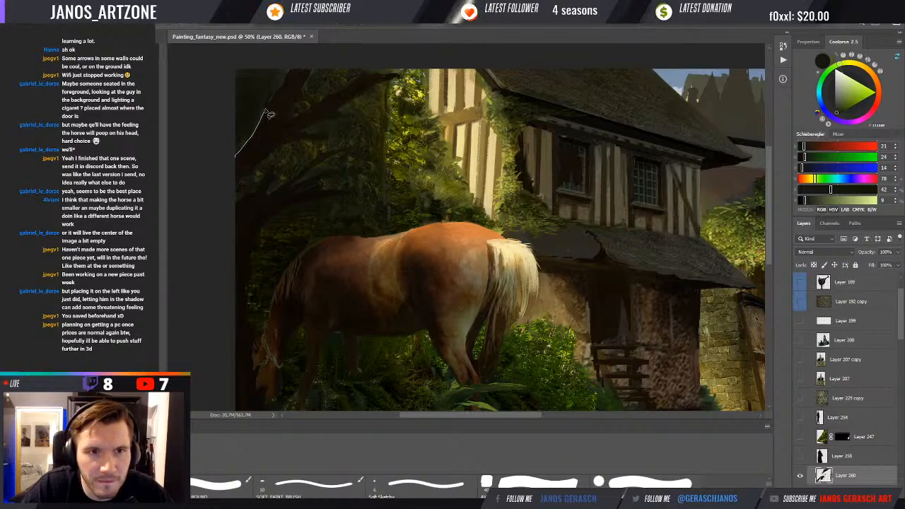
- Lasso the painting's upper-left corner along the tree trunk, brush dark green into it, and deselect
mouse_move(270, 115)
left_mouse_down()
mouse_move(292, 71)
mouse_move(235, 67)
mouse_move(219, 86)
mouse_move(225, 157)
left_mouse_up()
key("b")
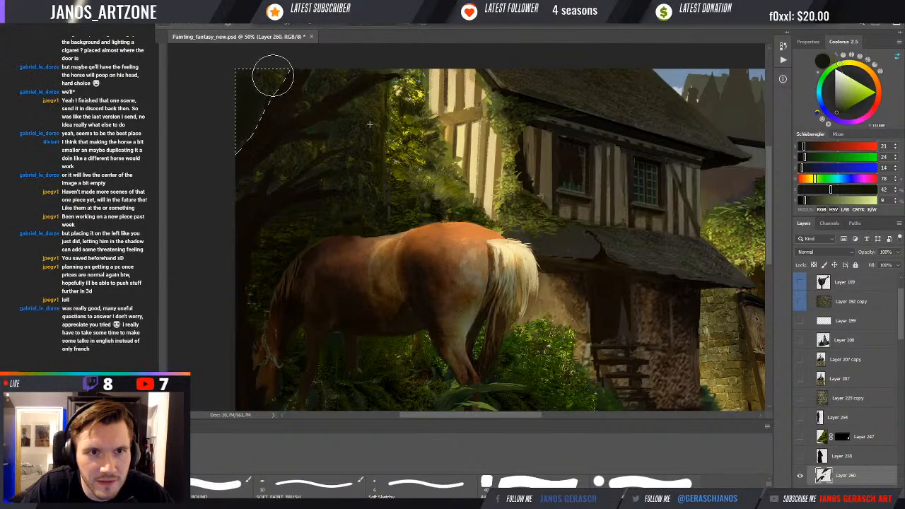
key("ctrl+d")
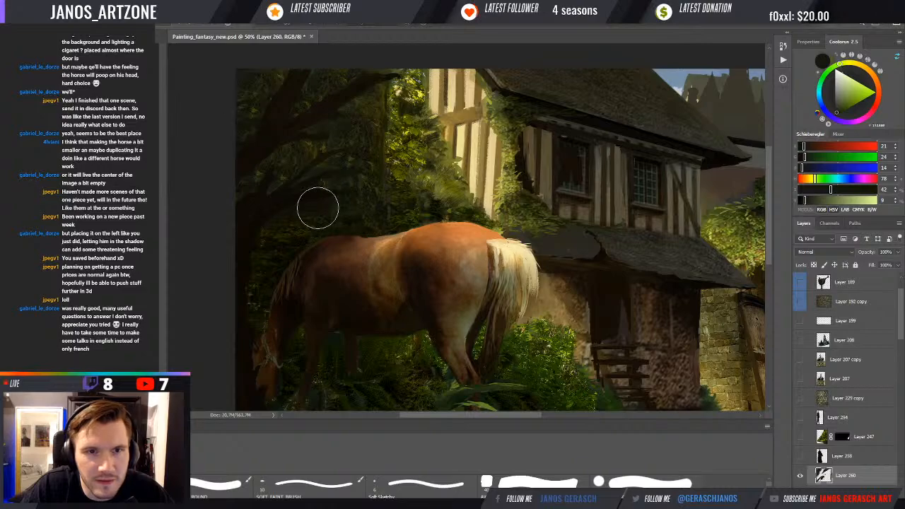
- Review the whole painting, and touch up the shaded foliage under the upper branch with sampled dark olive tones
key("ctrl+minus")
key("ctrl+minus")
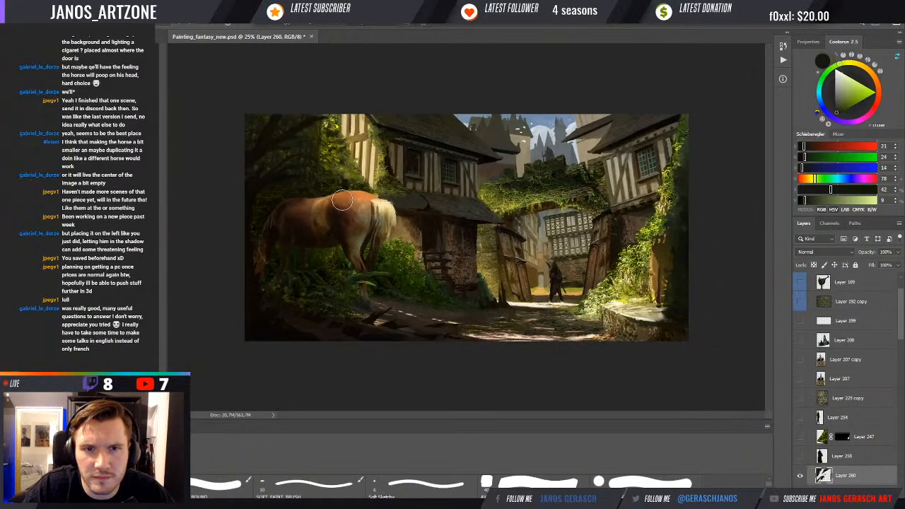
key("ctrl+plus")
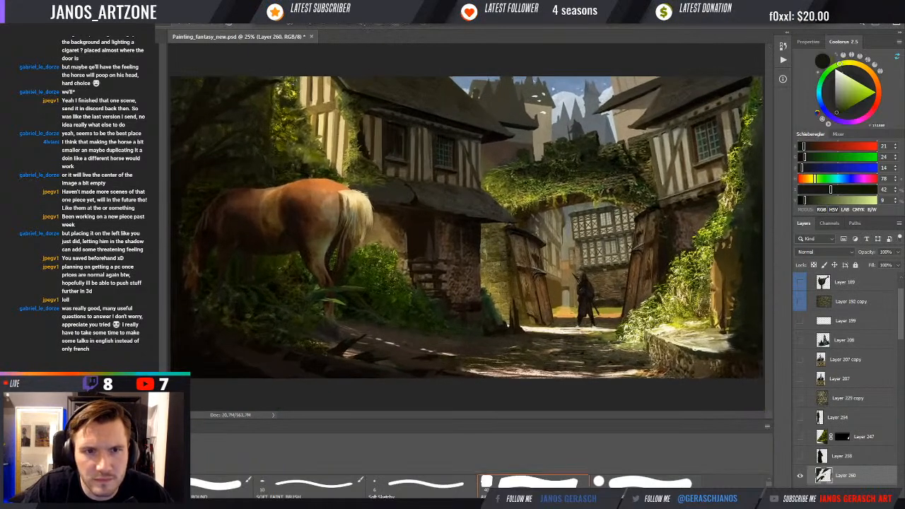
key("ctrl+plus")
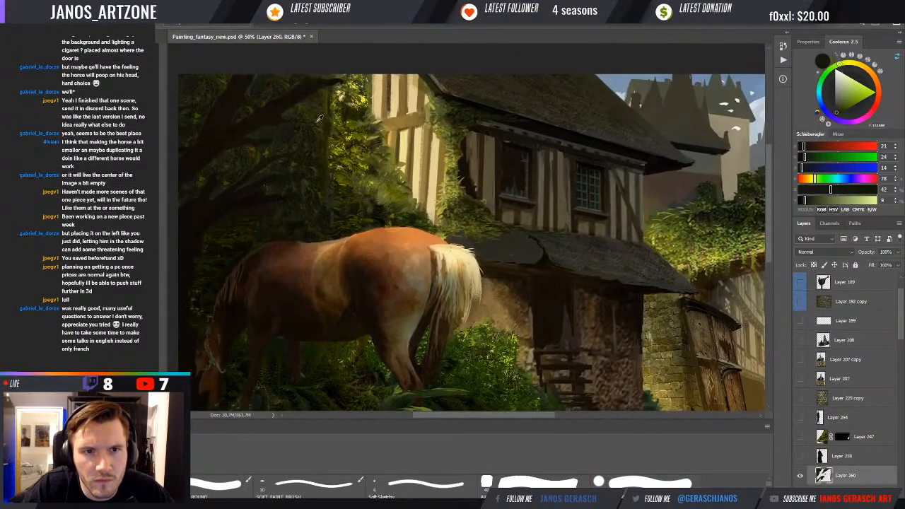
left_click(268, 129, "alt")
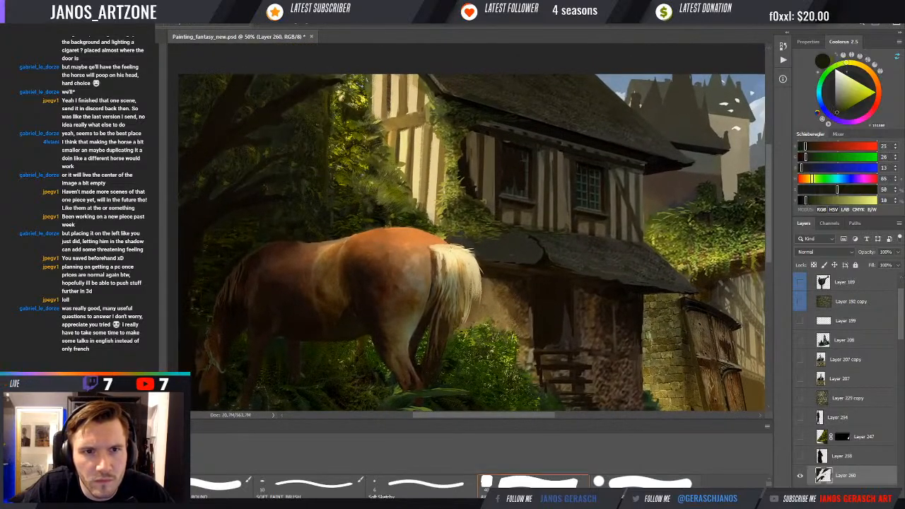
left_click(321, 124, "alt")
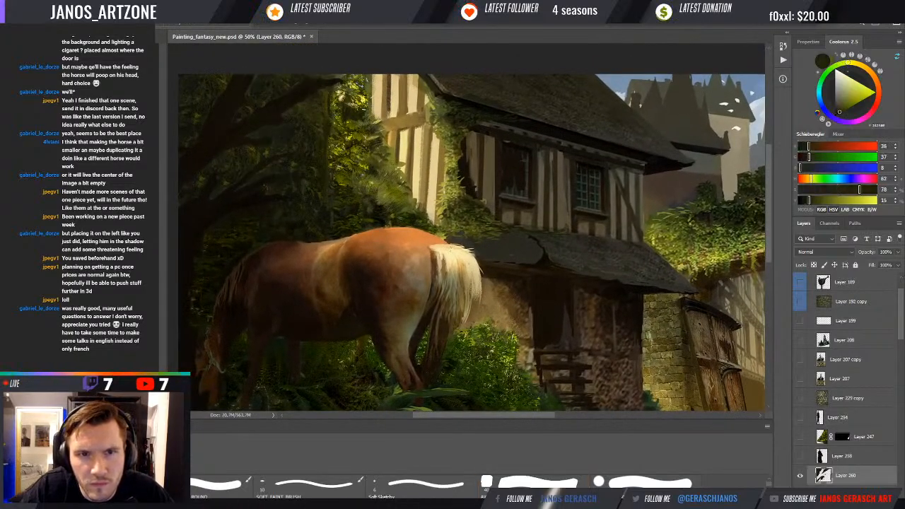
- Paint the sunlit foliage beside the half-timbered house wall with sampled pale yellow and olive green tones
left_click(364, 88, "alt")
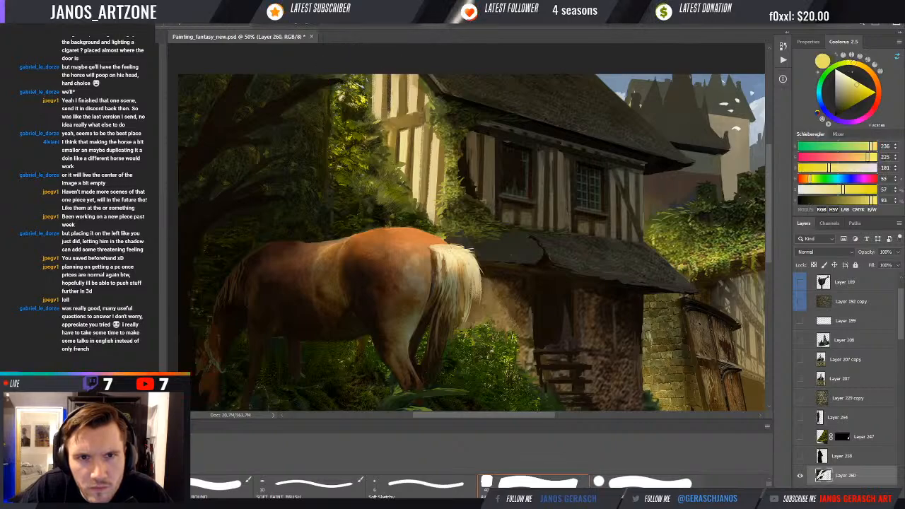
left_click_drag(359, 157, 359, 154)
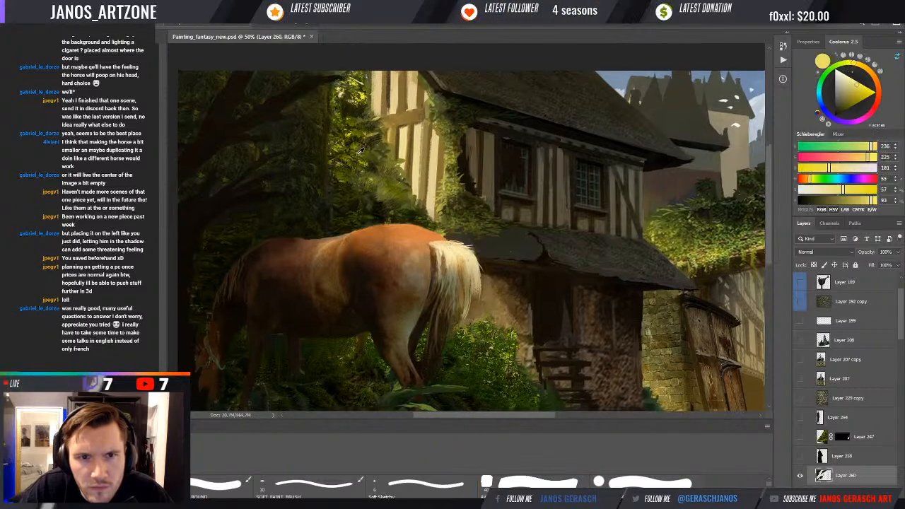
left_click(359, 149, "alt")
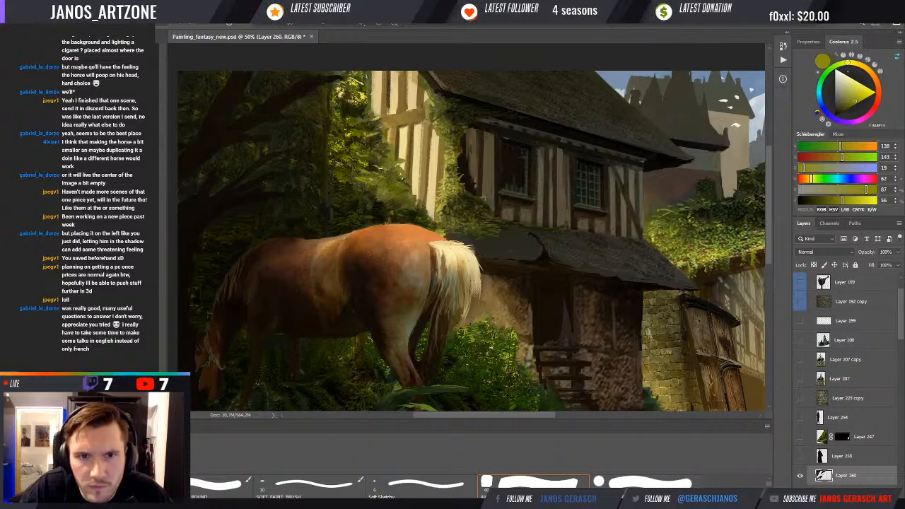
left_click_drag(388, 144, 385, 141)
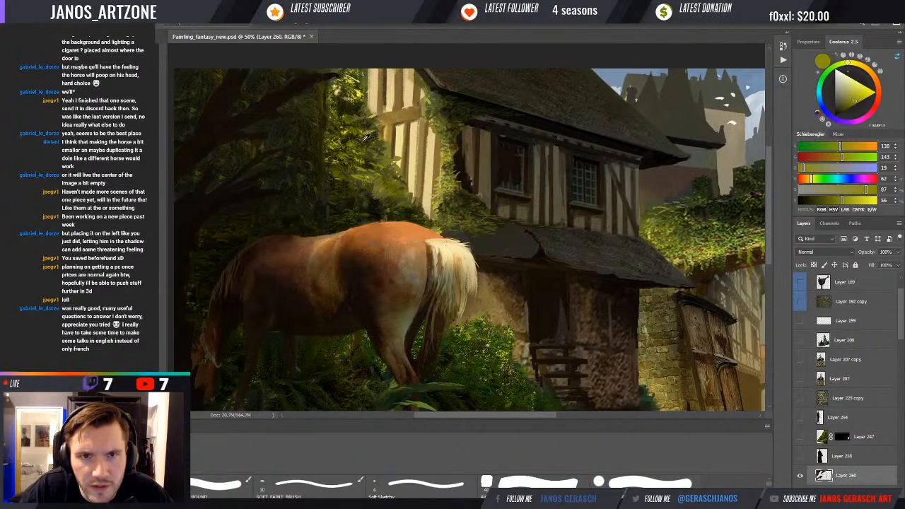
left_click(379, 163, "alt")
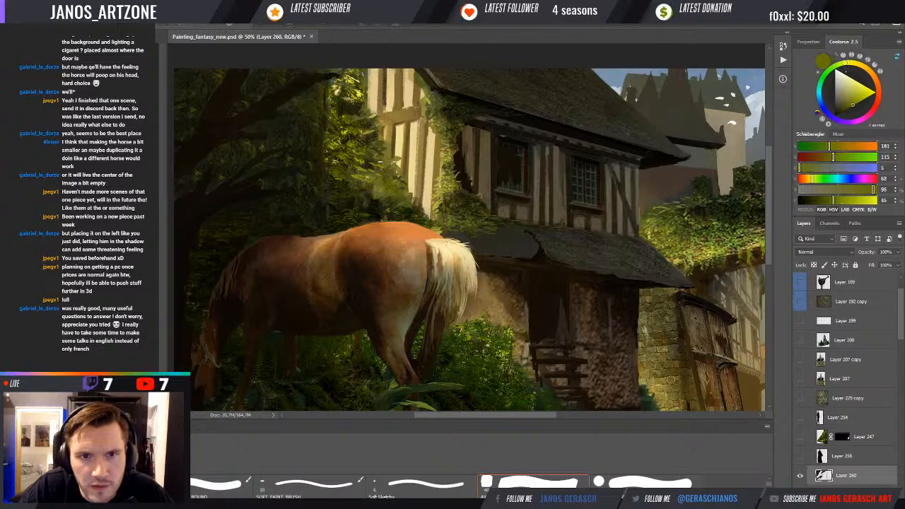
left_click(361, 168, "alt")
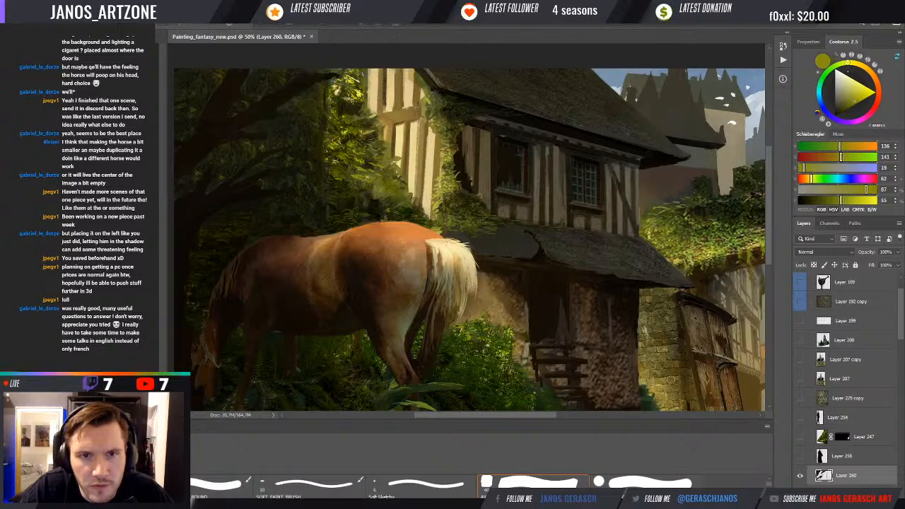
- Refine the upper part of the sunlit foliage with sampled bright yellow-greens and dark olive tones
left_click(353, 101, "alt")
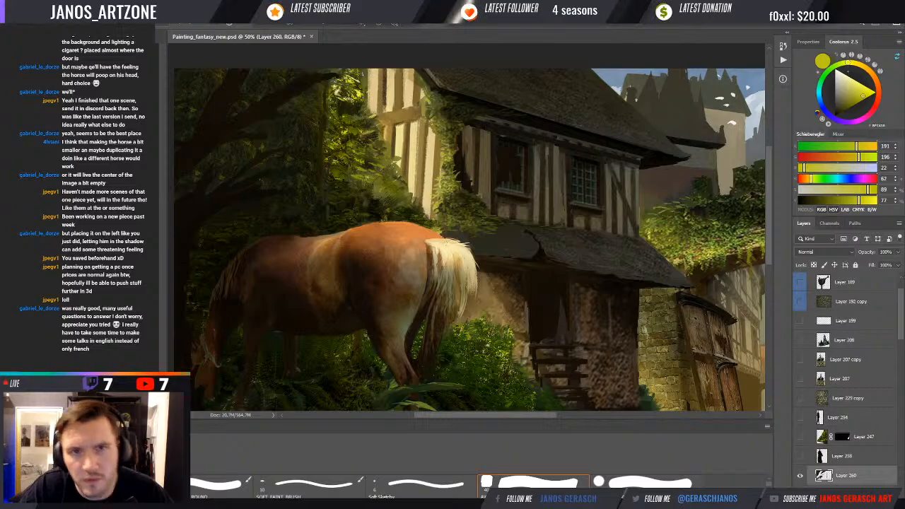
left_click(341, 98, "alt")
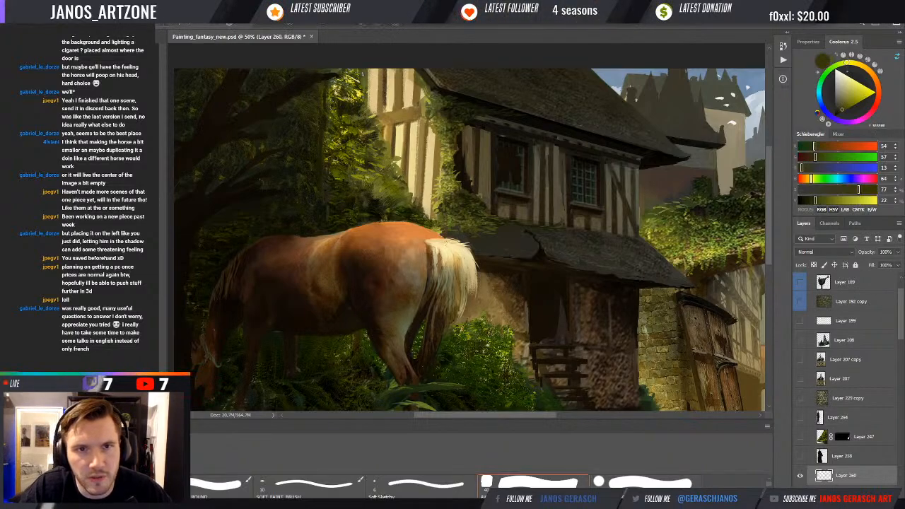
left_click_drag(357, 125, 354, 115)
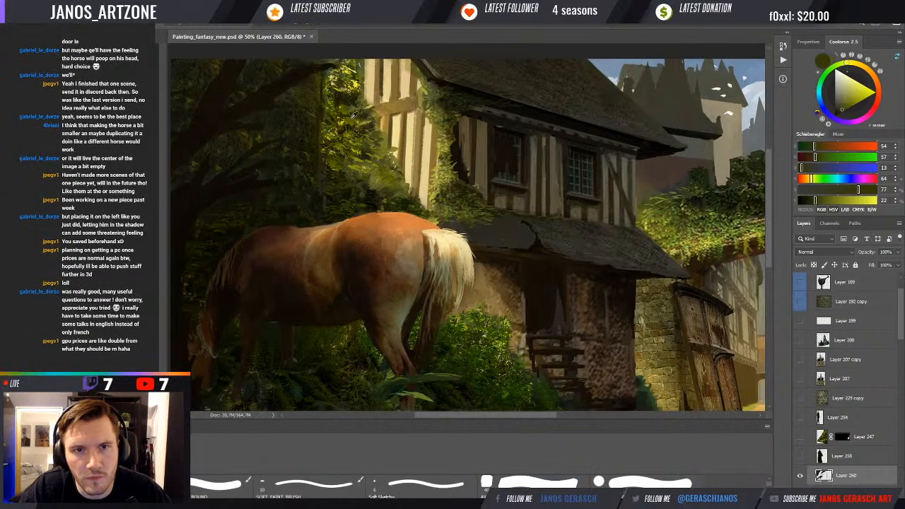
scroll(354, 113, "down", 1)
left_click(394, 129, "alt")
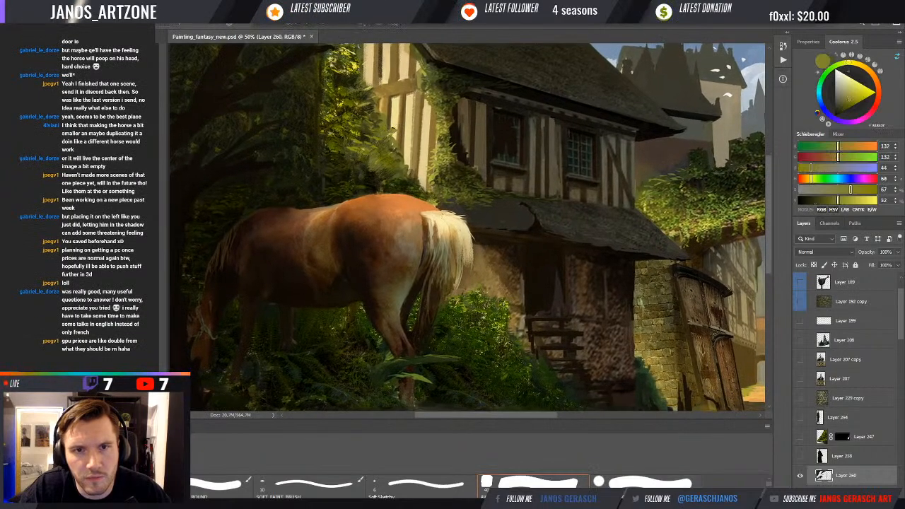
left_click(369, 88, "alt")
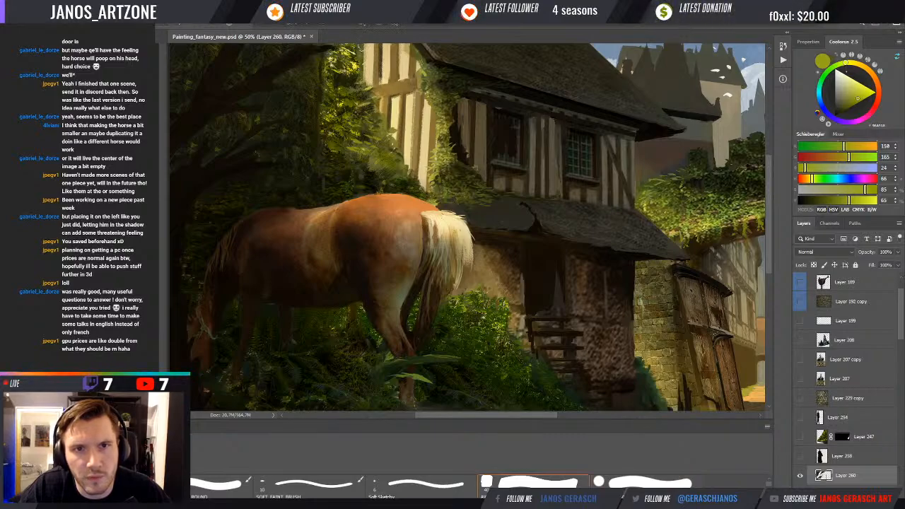
left_click(365, 51, "alt")
scroll(371, 87, "up", 2)
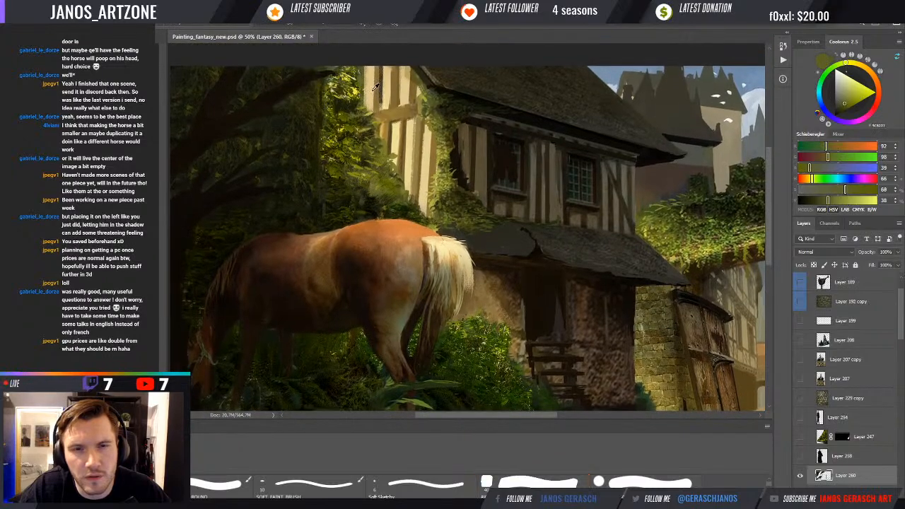
- Lasso the house wall's edge beside the foliage, brush sampled cream along it, deselect, and sample dark green from the leaves
left_click(375, 86, "alt")
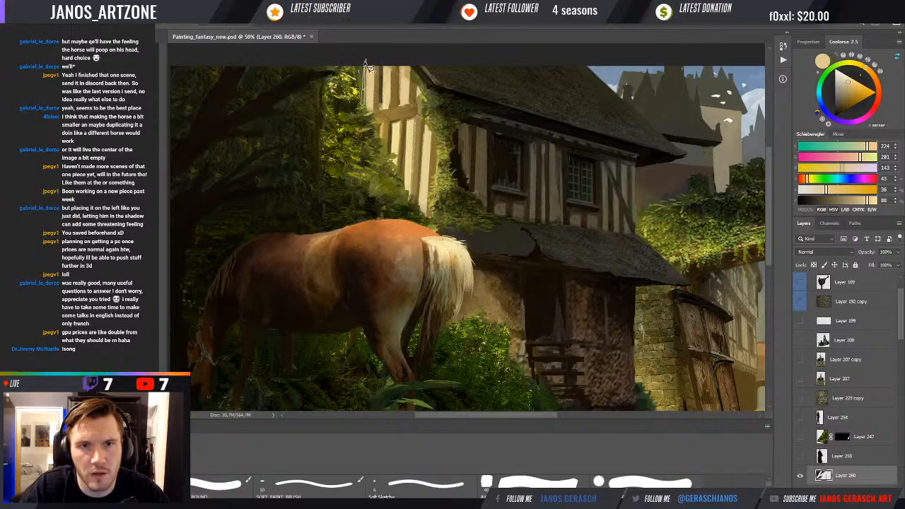
left_click(369, 91, "alt")
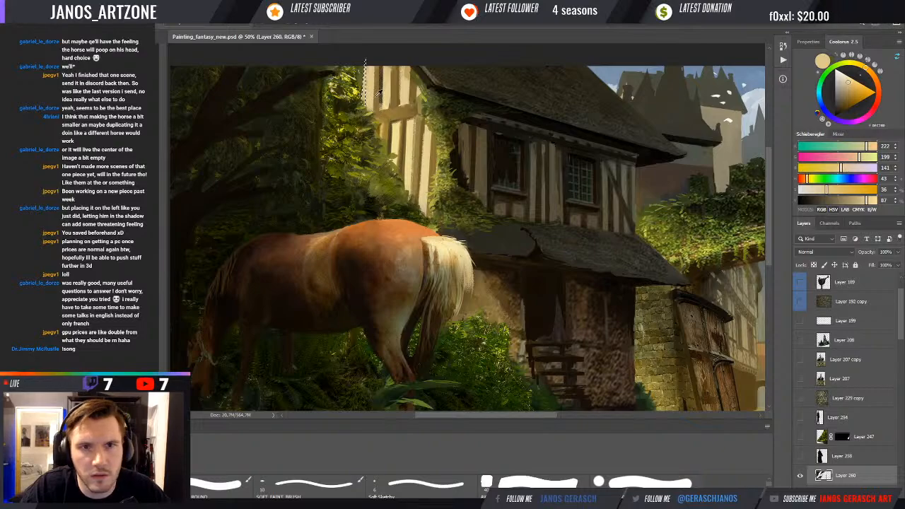
left_click(354, 110, "alt")
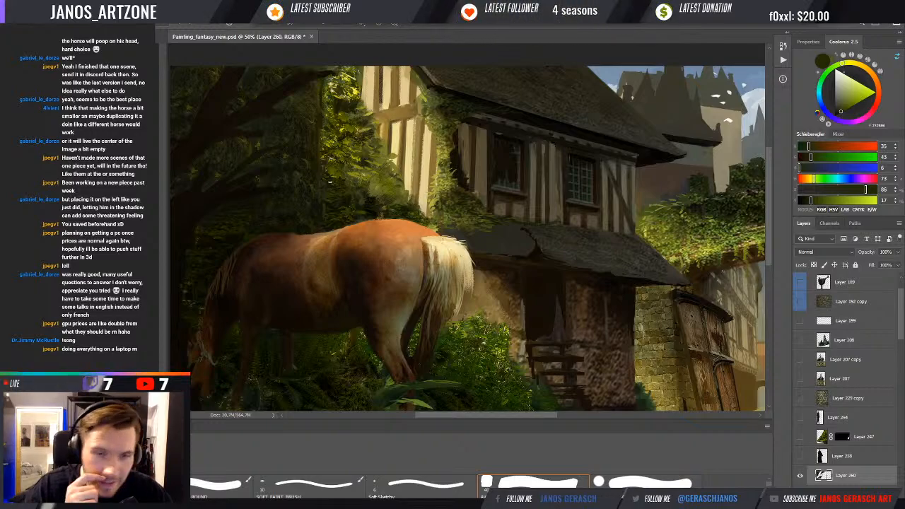
- Touch up the shaded foliage above the horse's back with sampled dark greens and olive, and save the painting
left_click(368, 200, "alt")
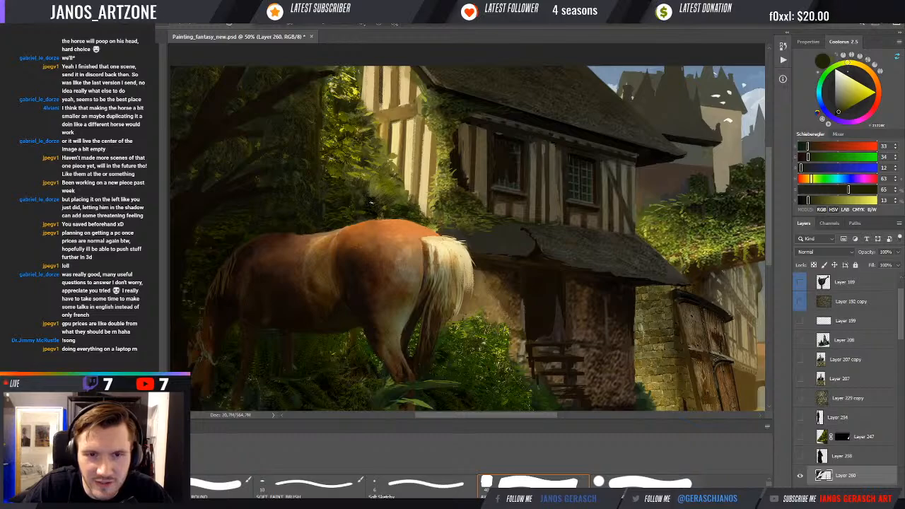
left_click(367, 195, "alt")
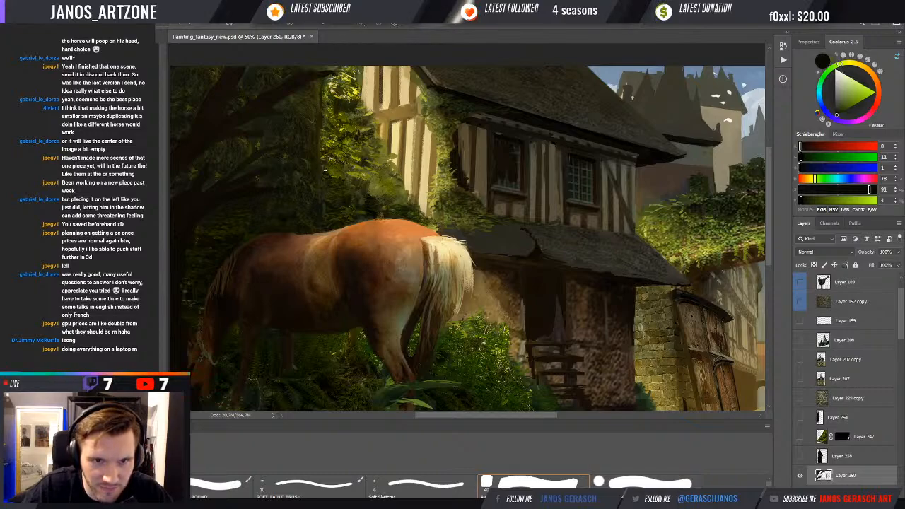
scroll(326, 170, "down", 1)
scroll(325, 168, "up", 1)
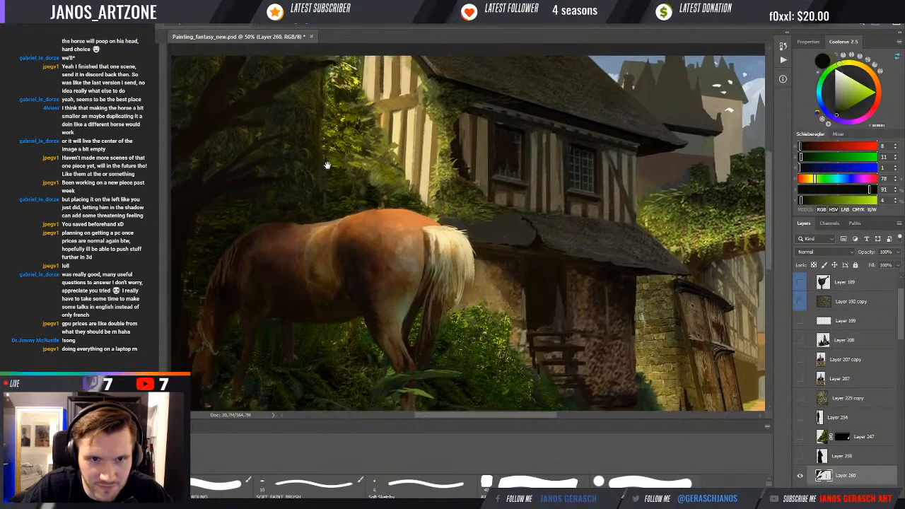
left_click(325, 188, "alt")
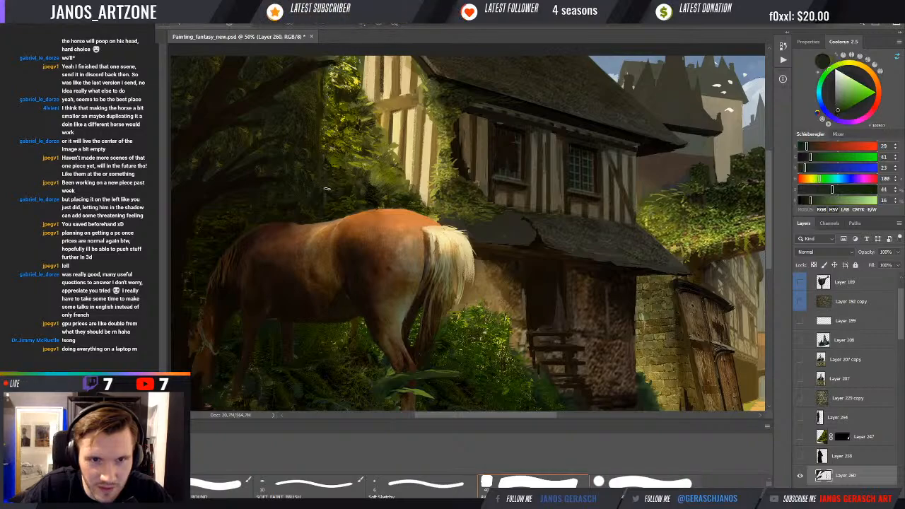
left_click(337, 164, "alt")
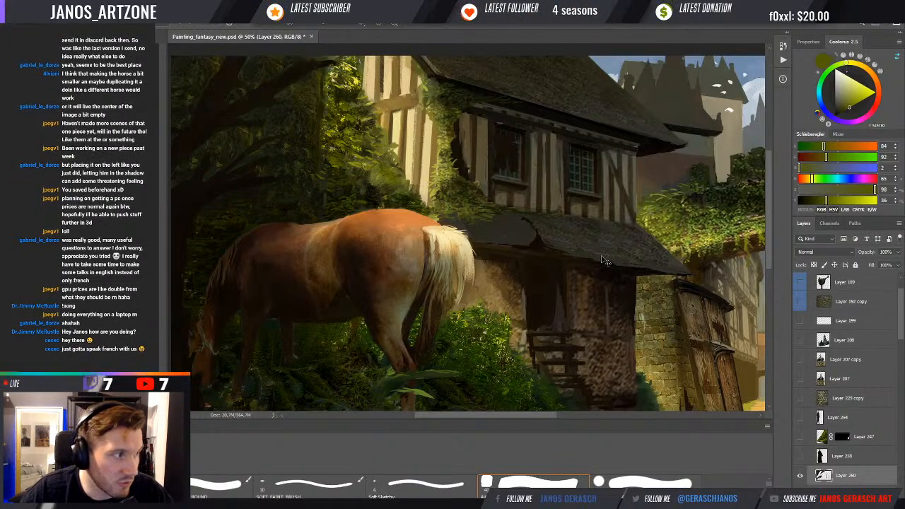
key("ctrl+s")
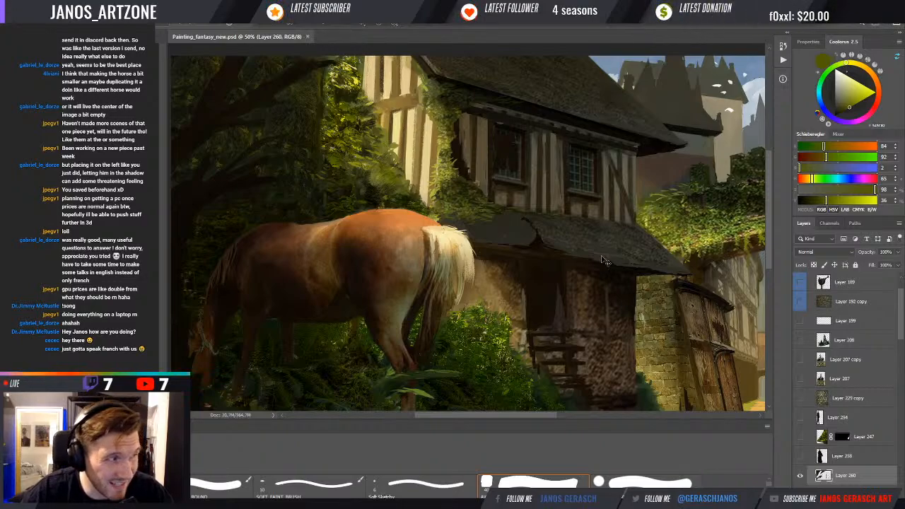
- Refine the top edge of the bush behind the horse's tail with greens and a yellowish brown sampled nearby
key("ctrl+minus")
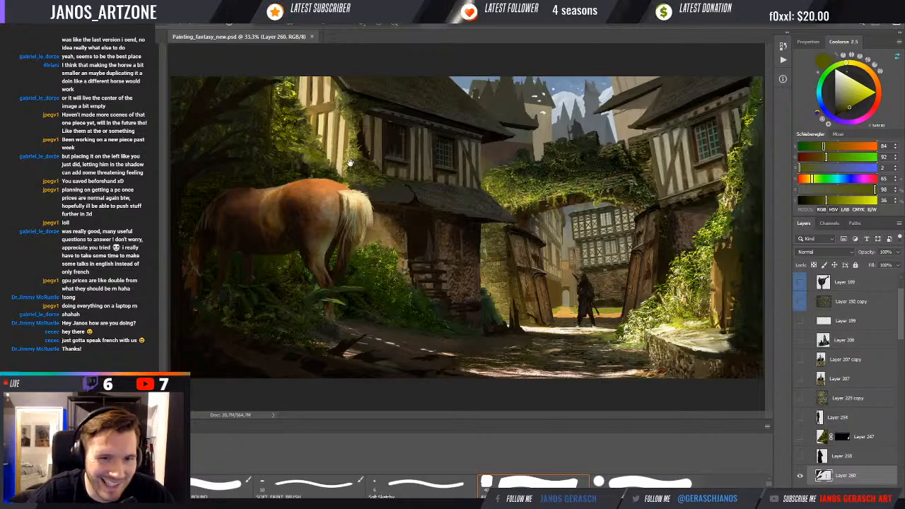
scroll(384, 213, "up", 1)
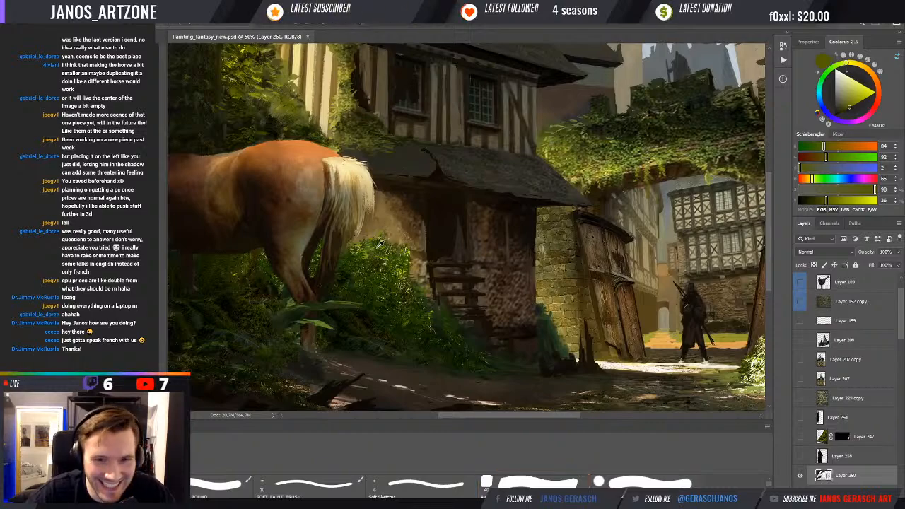
scroll(378, 242, "up", 1)
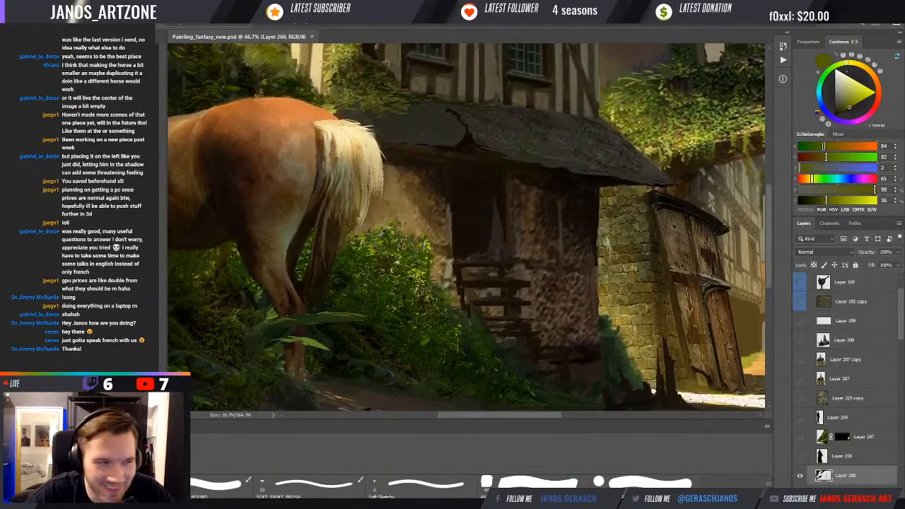
left_click(377, 232, "alt")
left_click(376, 235, "alt")
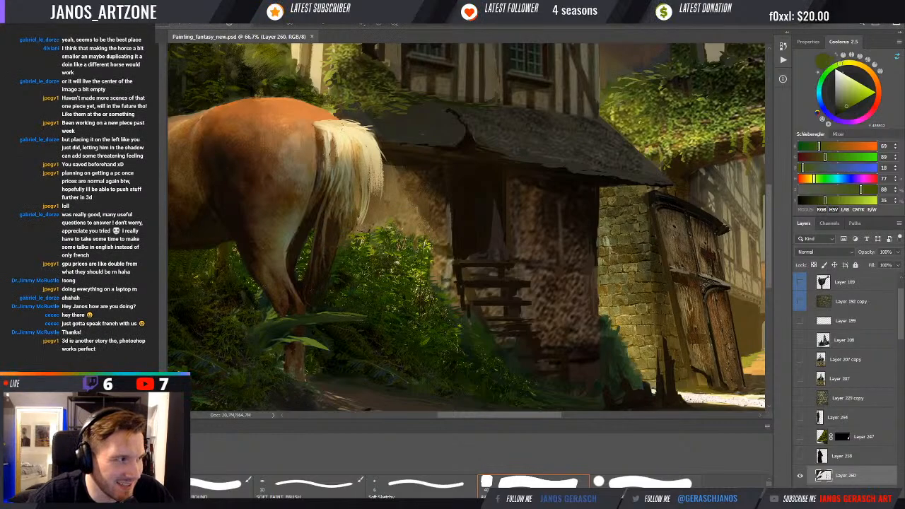
left_click_drag(364, 230, 369, 233)
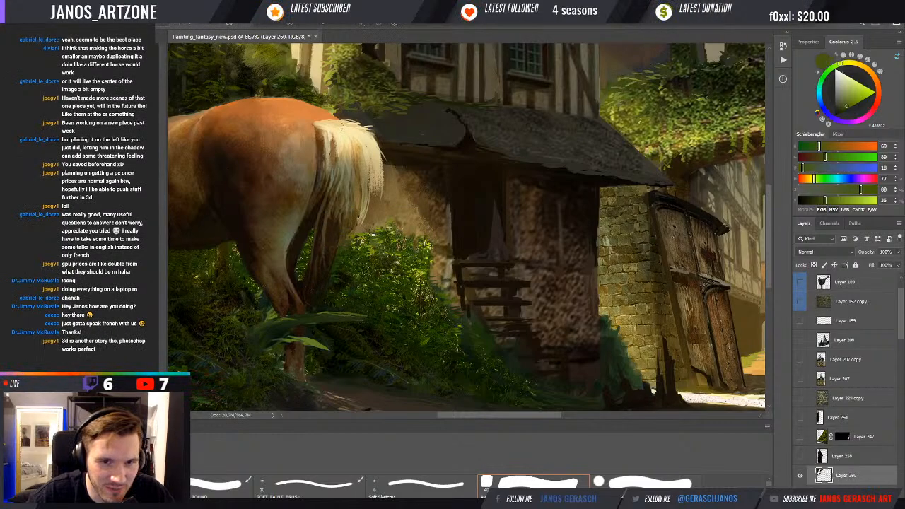
left_click(368, 233, "alt")
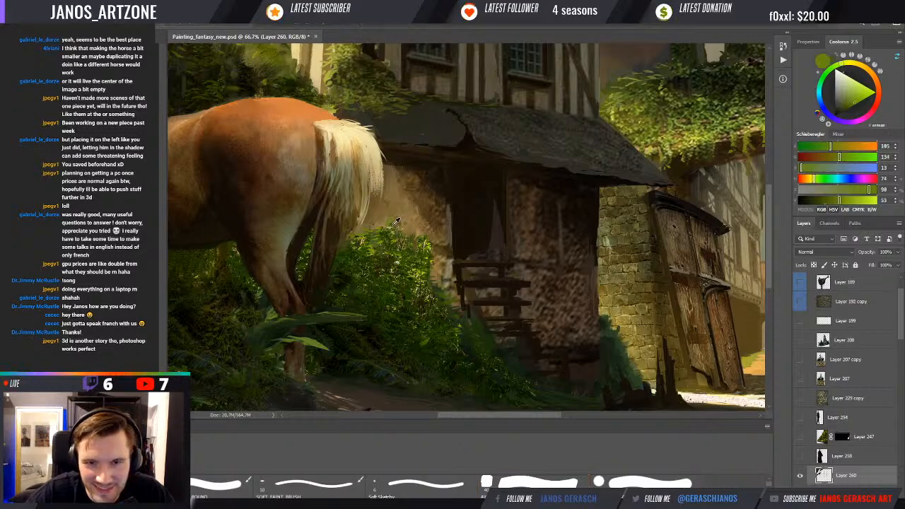
left_click(396, 220, "alt")
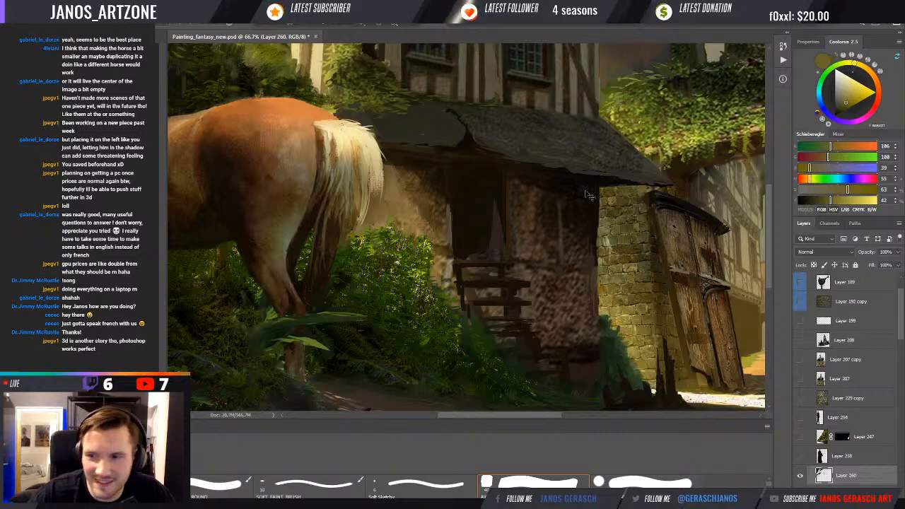
- Touch up the bush between the horse's hind legs and the wooden steps with sampled bright and near-black greens
key("ctrl+minus")
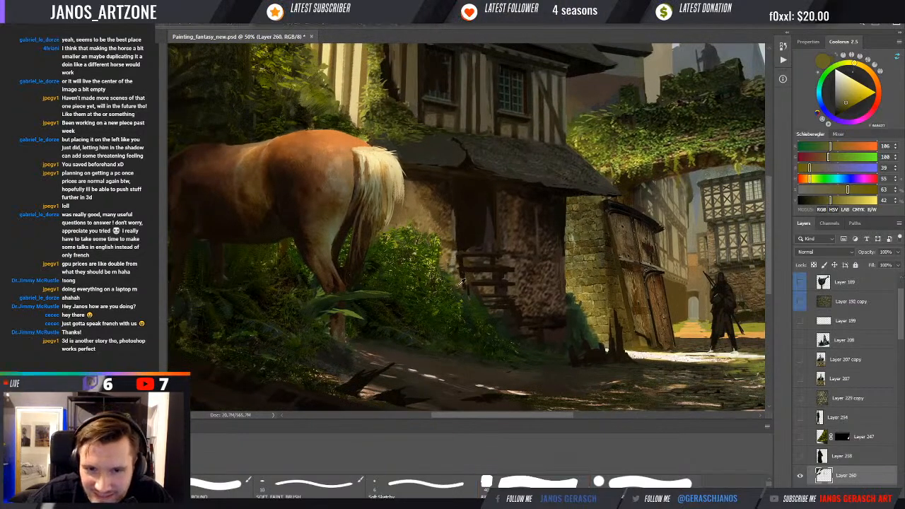
left_click(459, 297, "alt")
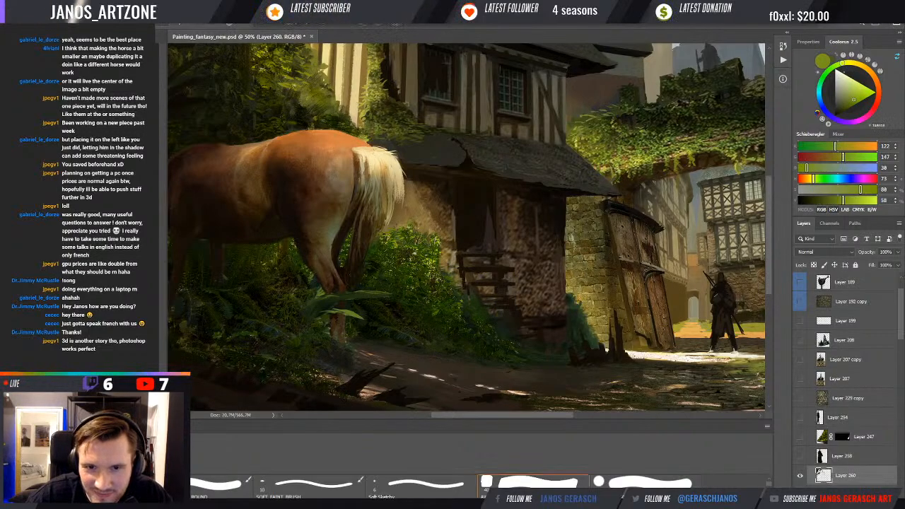
left_click(429, 261, "alt")
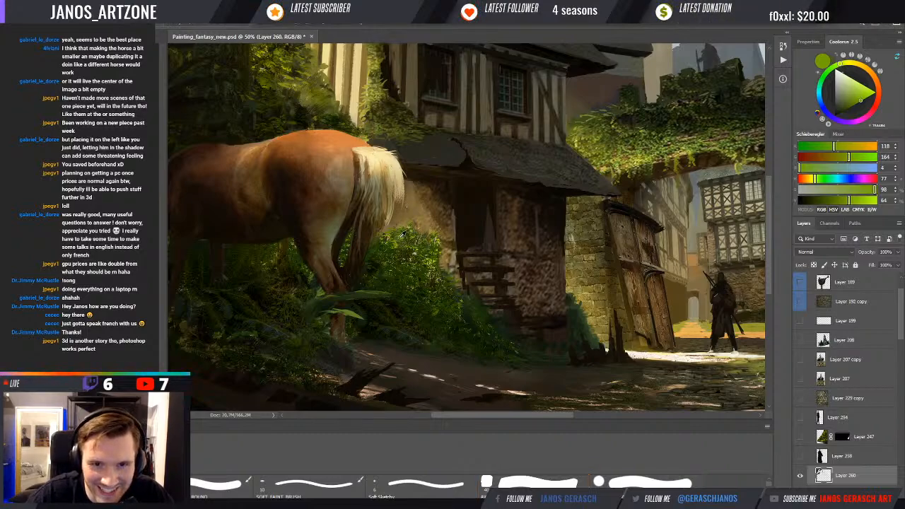
left_click(369, 259, "alt")
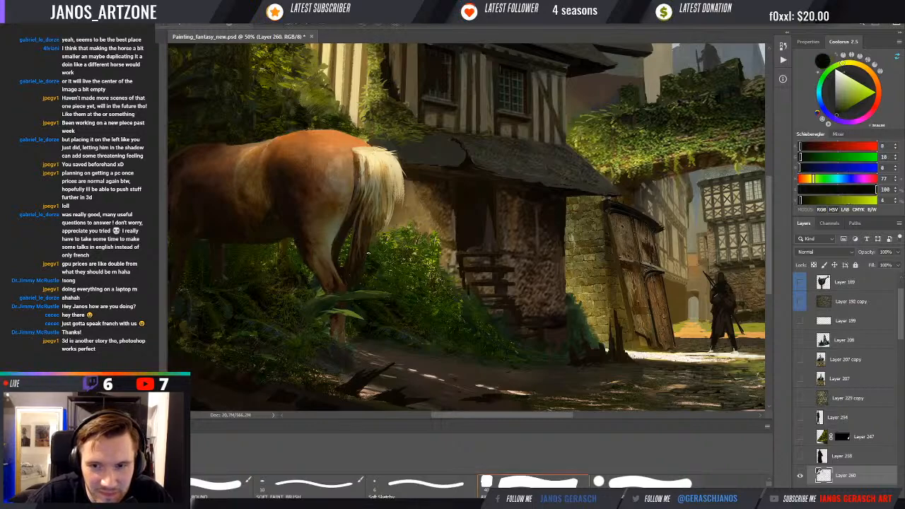
scroll(368, 251, "down", 1)
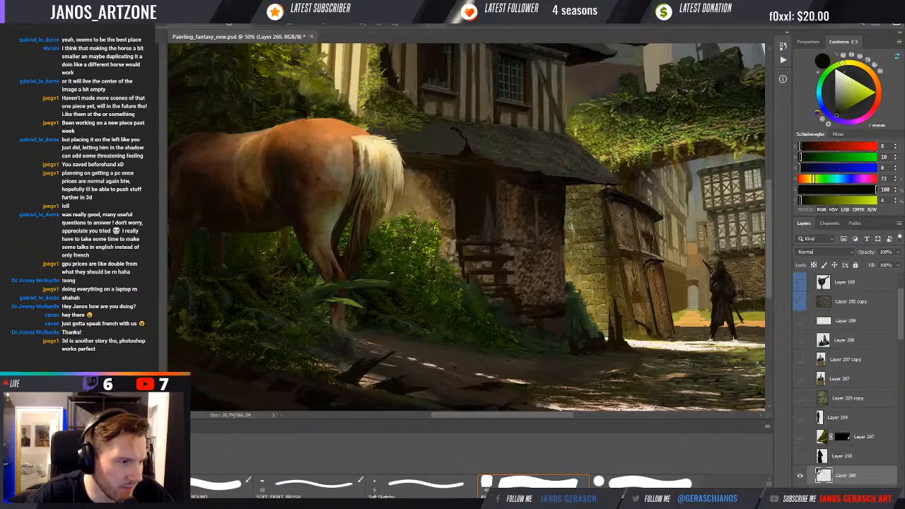
- Refine the horse's rump around the base of the tail with orange and pale cream tones sampled from the coat and tail
left_click_drag(396, 244, 418, 274)
left_click(334, 151, "alt")
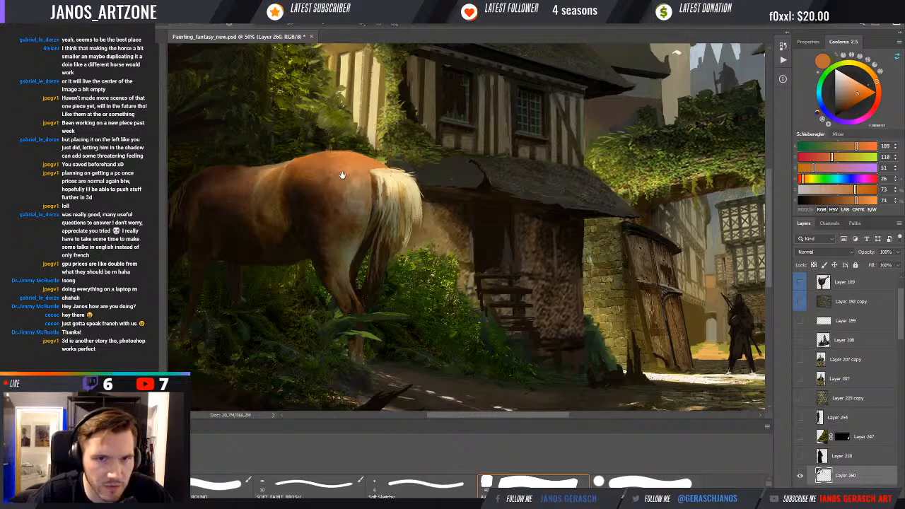
left_click_drag(342, 174, 340, 172)
left_click(382, 173, "alt")
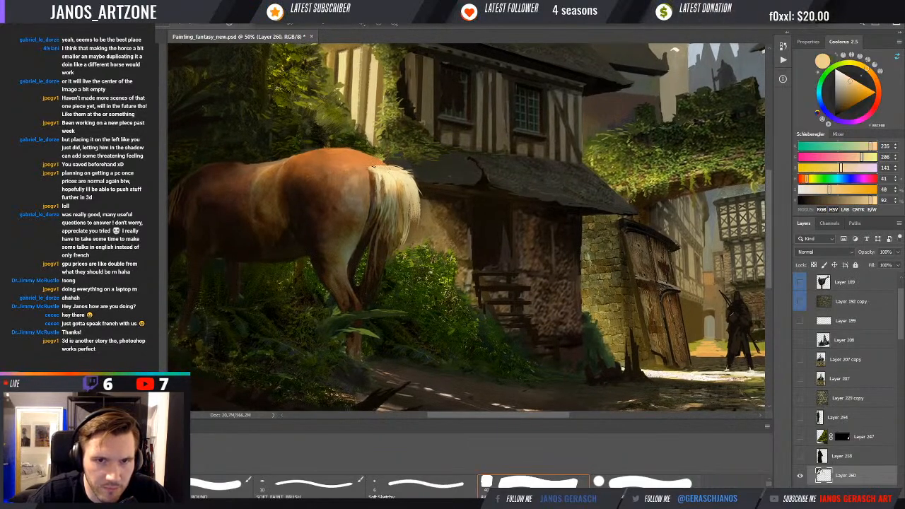
key("b")
left_click(377, 162, "alt")
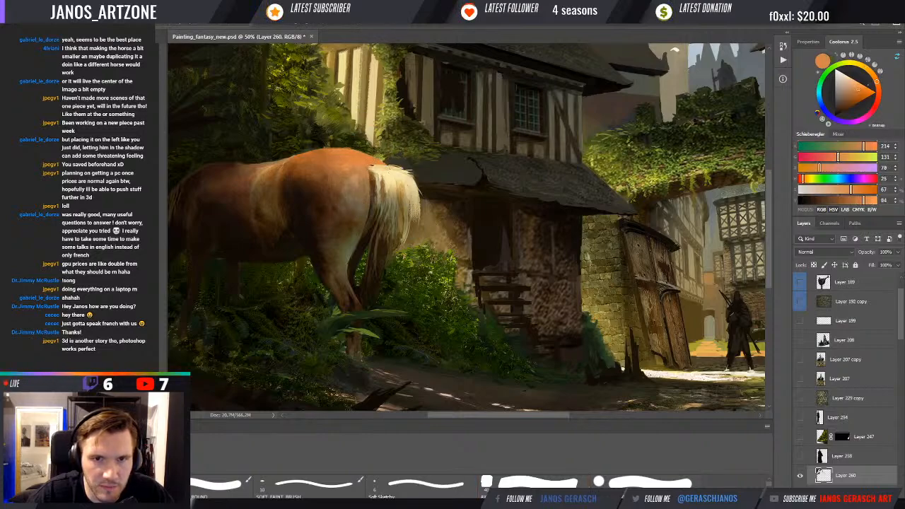
left_click_drag(412, 184, 409, 173)
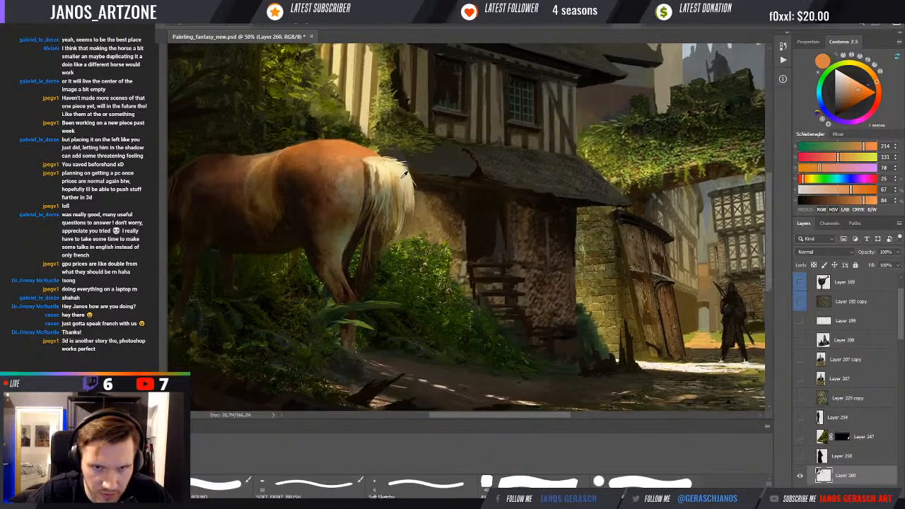
left_click(383, 162, "alt")
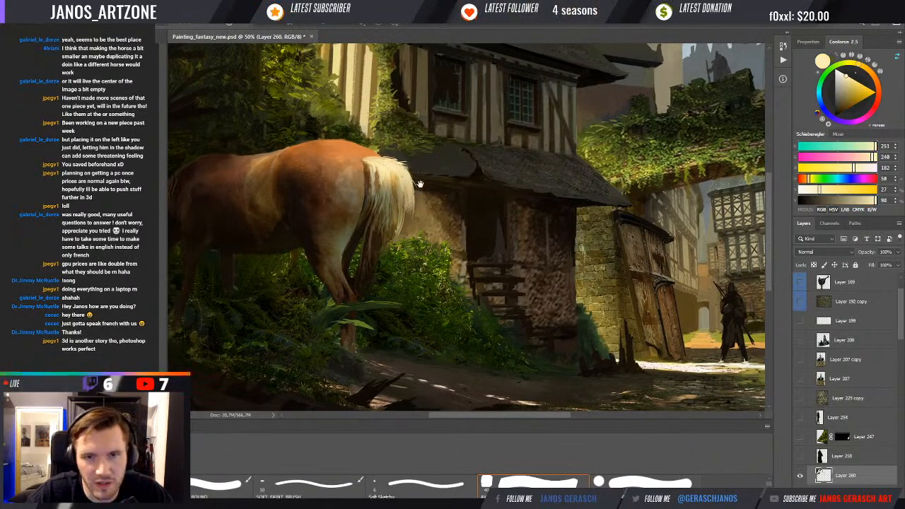
- Touch up the upper edge of the horse's back with tan and orange-brown tones sampled along the coat
mouse_move(420, 184)
left_mouse_down()
mouse_move(419, 164)
mouse_move(474, 177)
left_mouse_up()
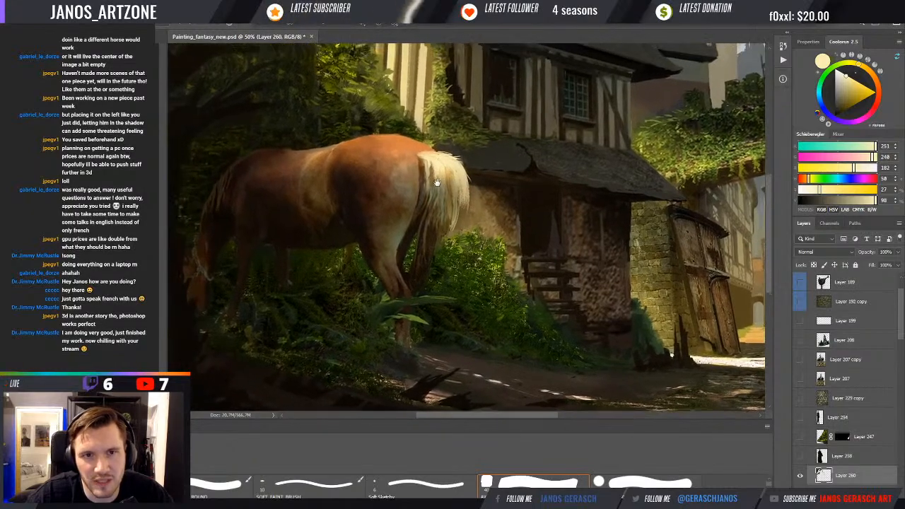
left_click(325, 148, "alt")
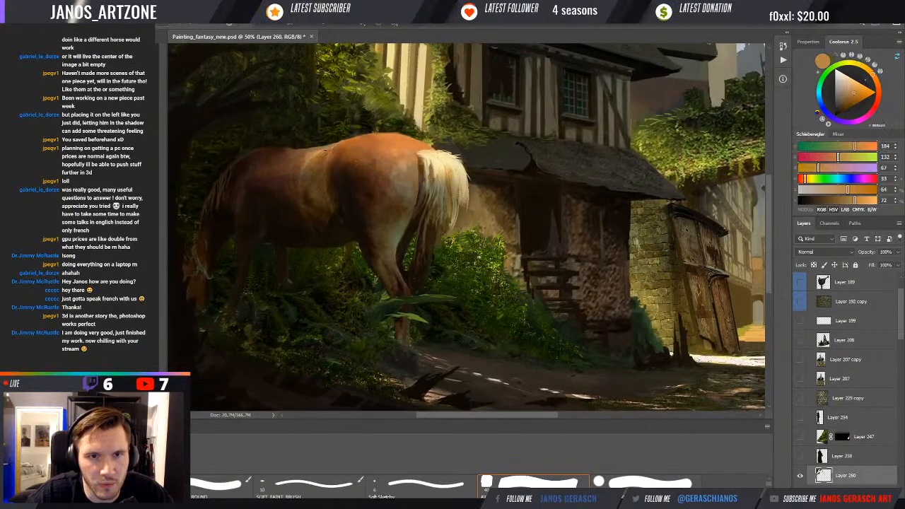
left_click_drag(325, 150, 316, 153)
left_click(316, 152, "alt")
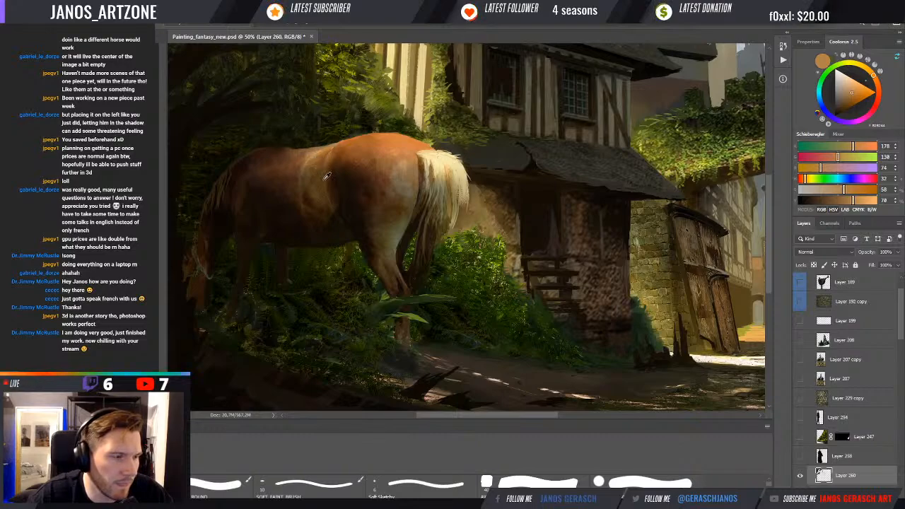
left_click_drag(323, 179, 338, 195)
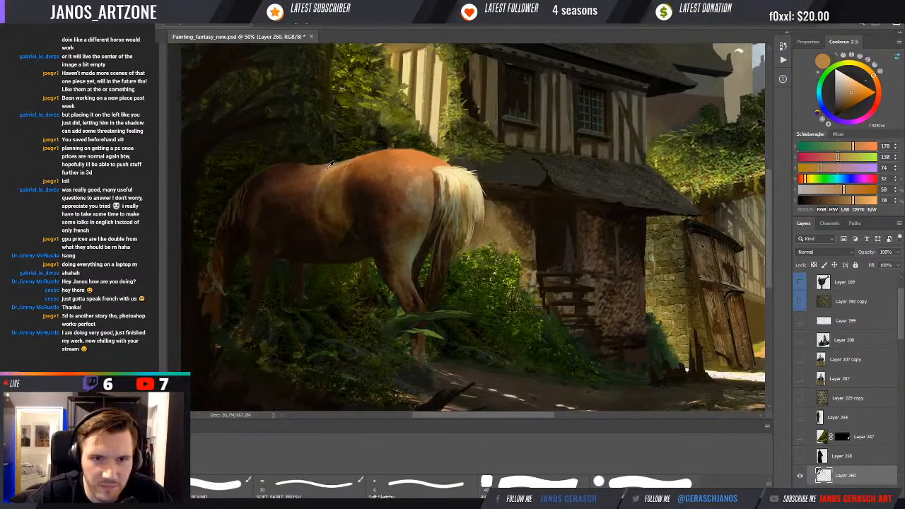
left_click(333, 165, "alt")
left_click(329, 167, "alt")
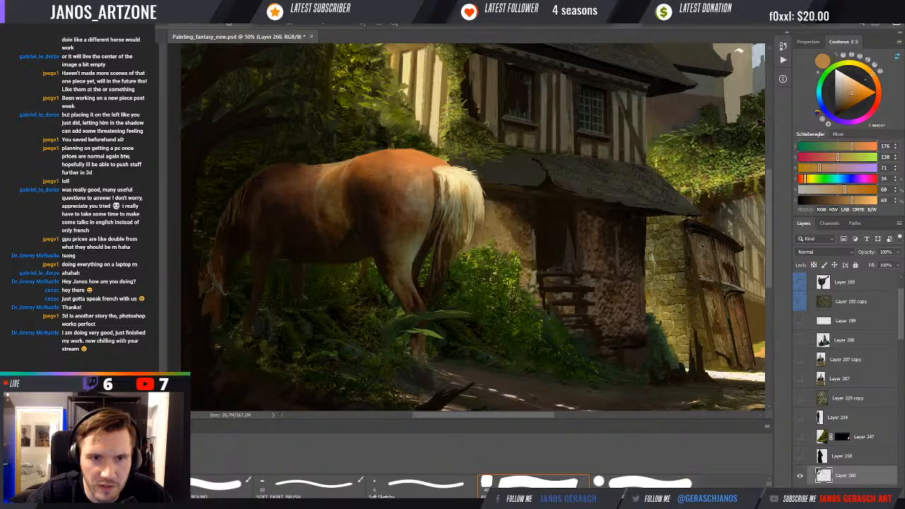
left_click(359, 157, "alt")
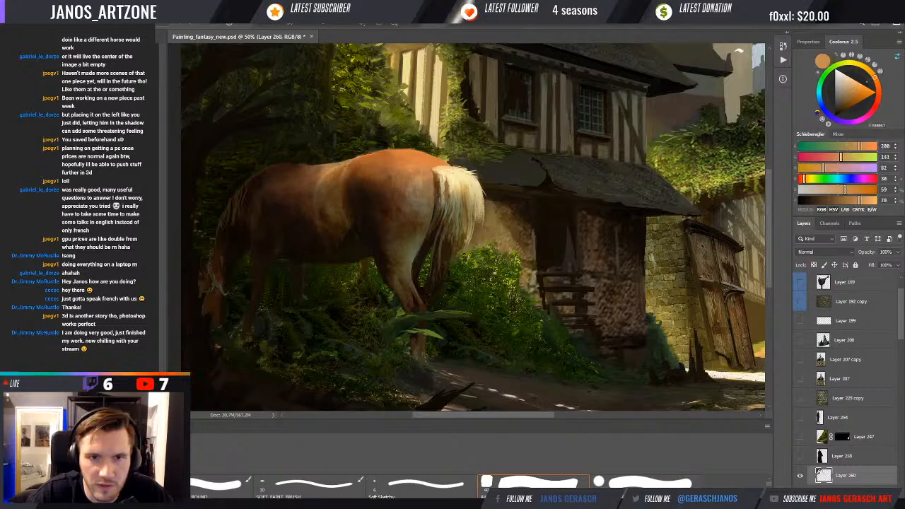
left_click(382, 157, "alt")
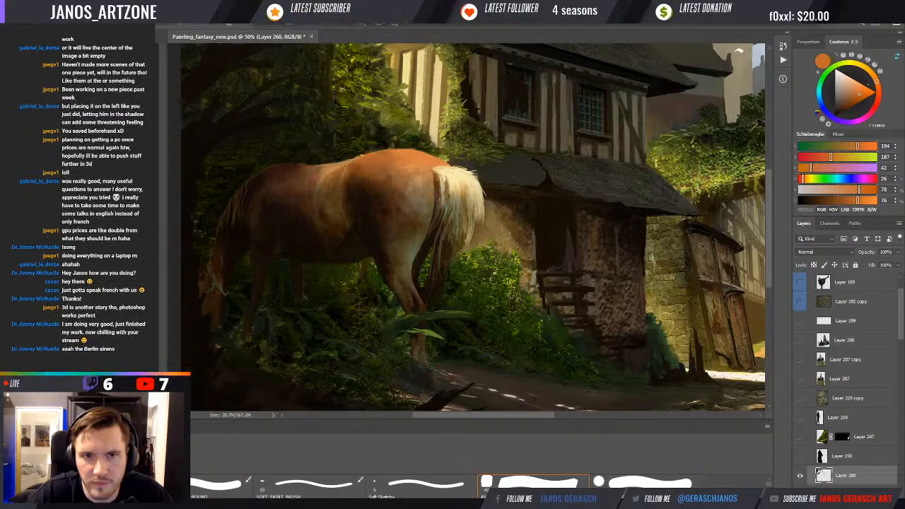
- Clean up the top contour of the horse's rump with sampled olive green and orange, and save the painting
left_click(418, 149, "alt")
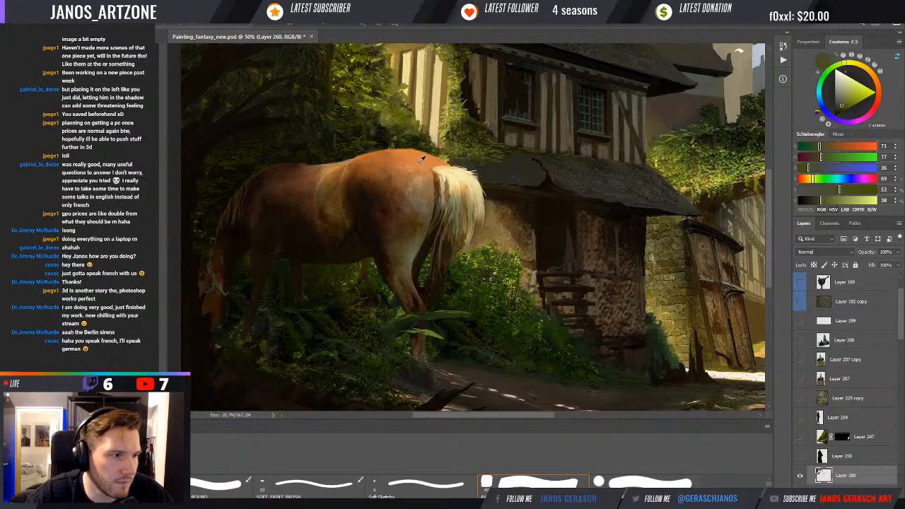
mouse_move(420, 169)
left_mouse_down()
mouse_move(401, 169)
mouse_move(387, 198)
left_mouse_up()
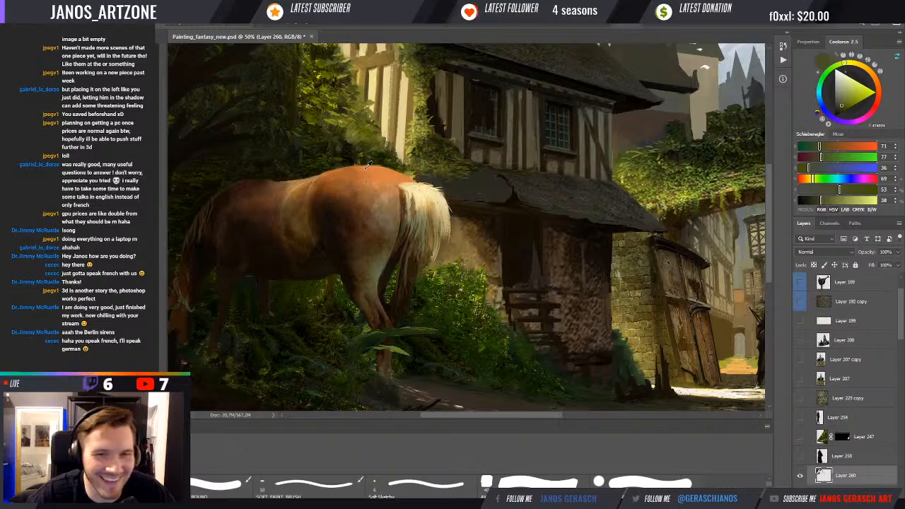
left_click(377, 166, "alt")
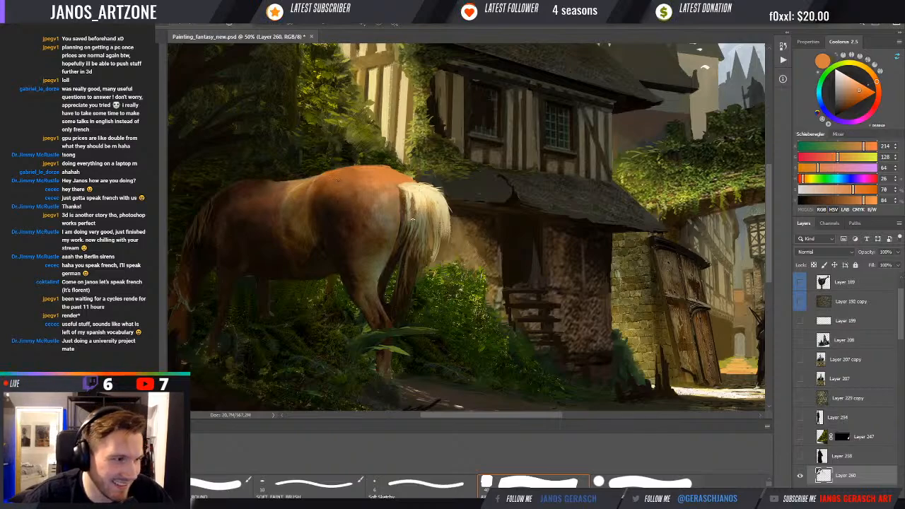
left_click_drag(416, 204, 418, 198)
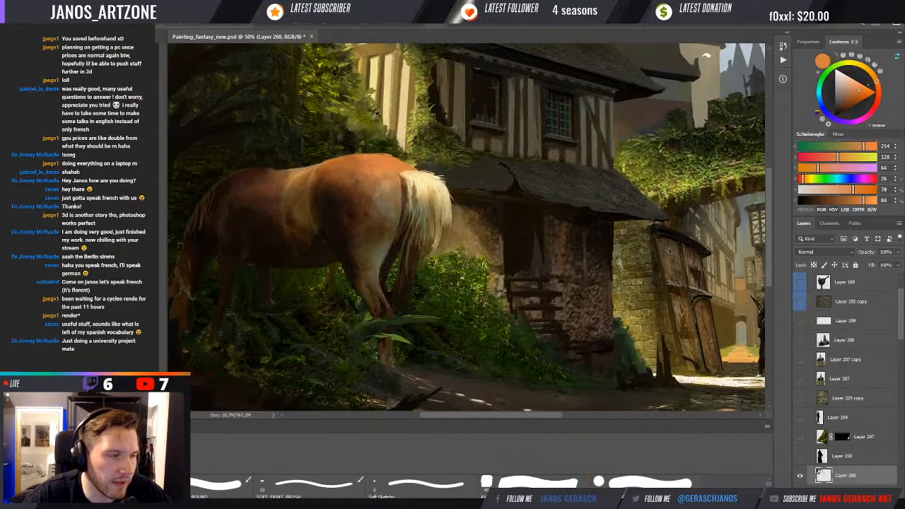
left_click_drag(394, 182, 397, 192)
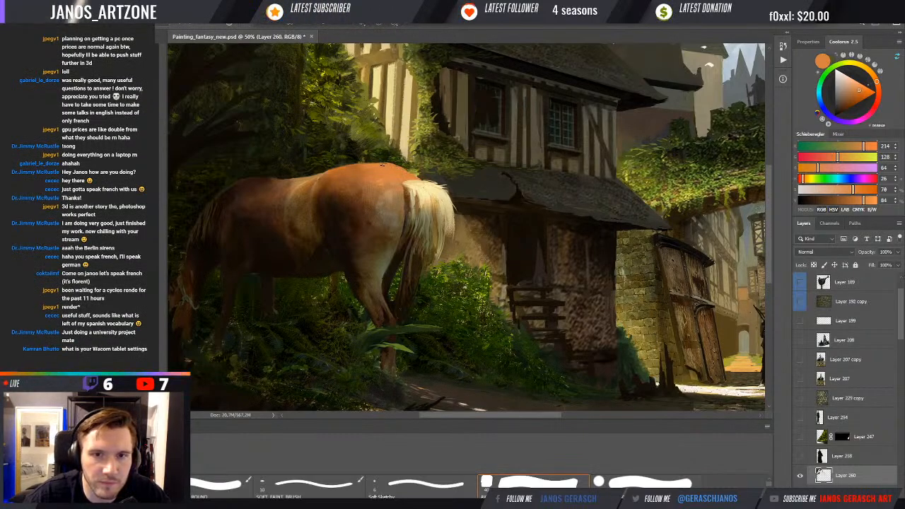
mouse_move(396, 193)
left_mouse_down()
mouse_move(442, 149)
mouse_move(395, 206)
left_mouse_up()
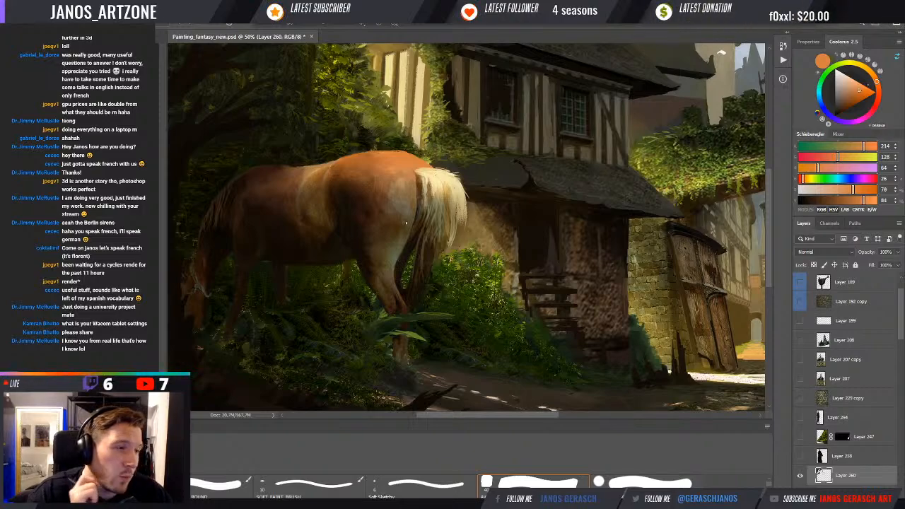
key("ctrl+s")
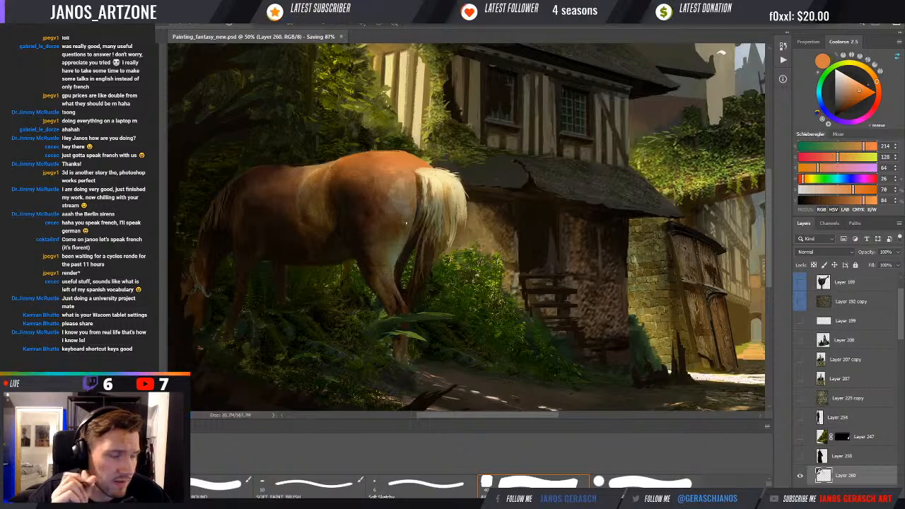
left_click_drag(523, 210, 484, 222)
left_click_drag(502, 297, 520, 229)
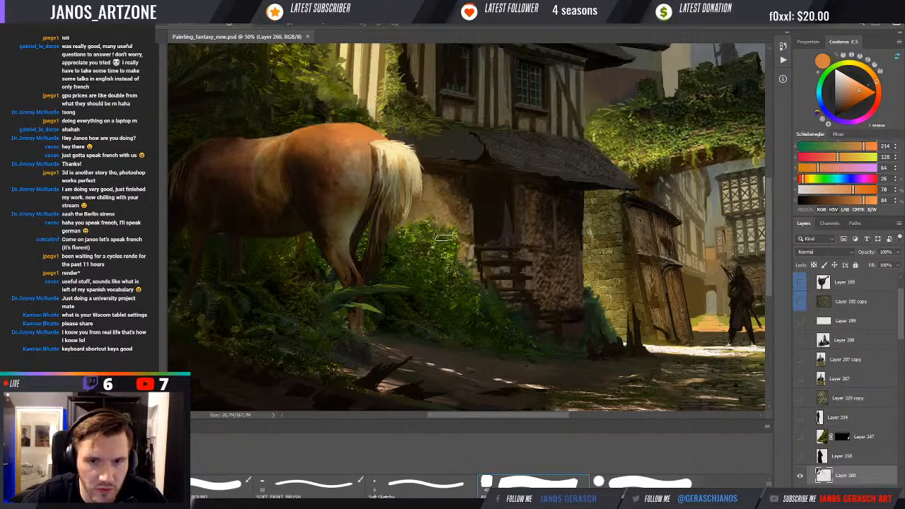
key("bracketright")
key("bracketright")
key("bracketright")
key("bracketright")
key("bracketright")
key("bracketright")
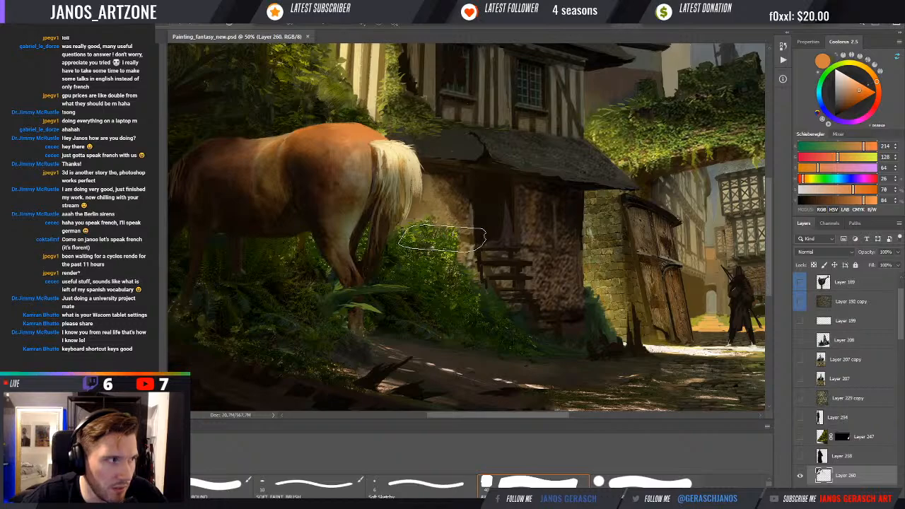
left_click_drag(442, 239, 445, 238)
key("ctrl+z")
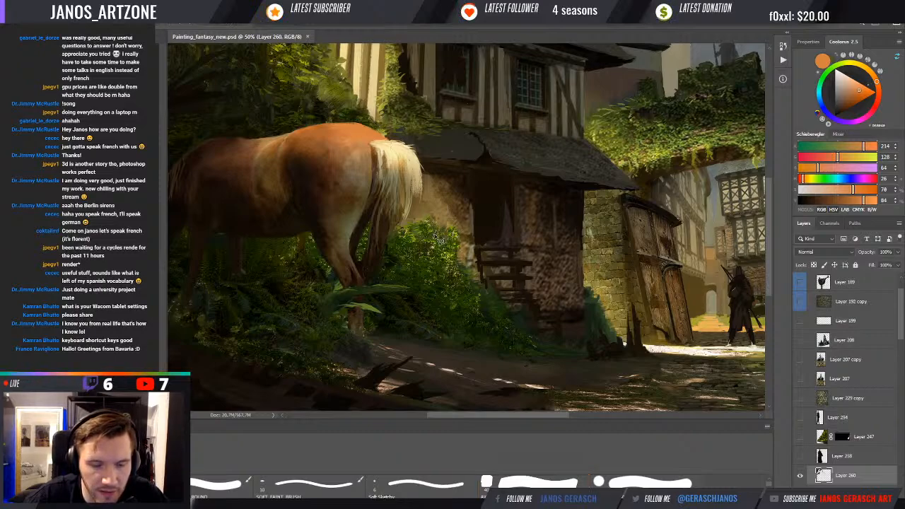
key("ctrl+t")
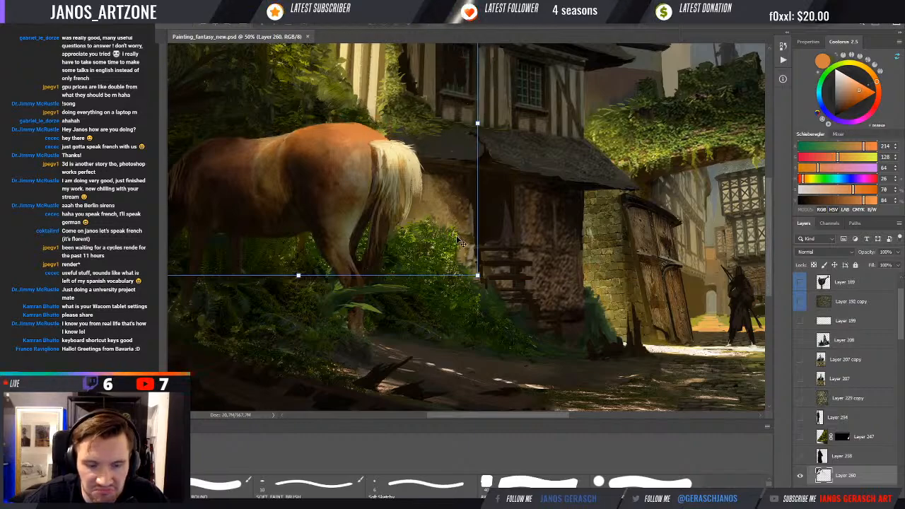
key("Return")
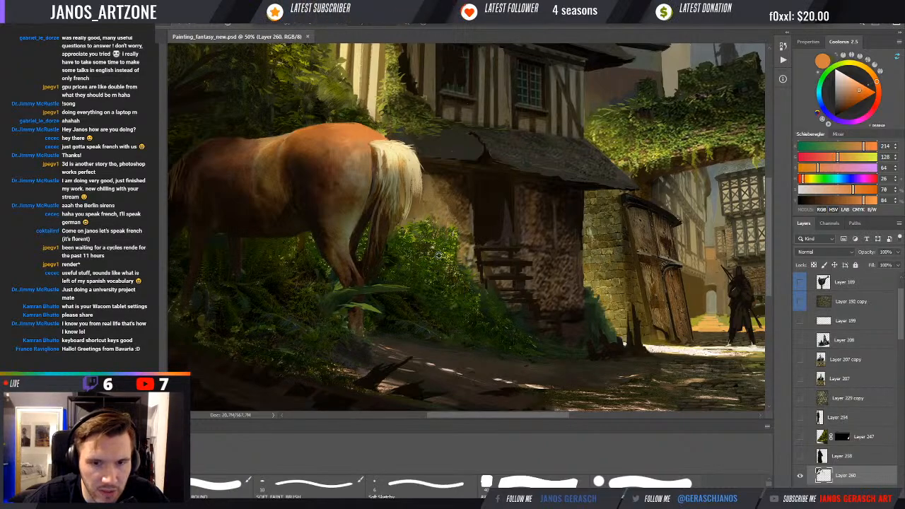
key("e")
left_click(441, 260)
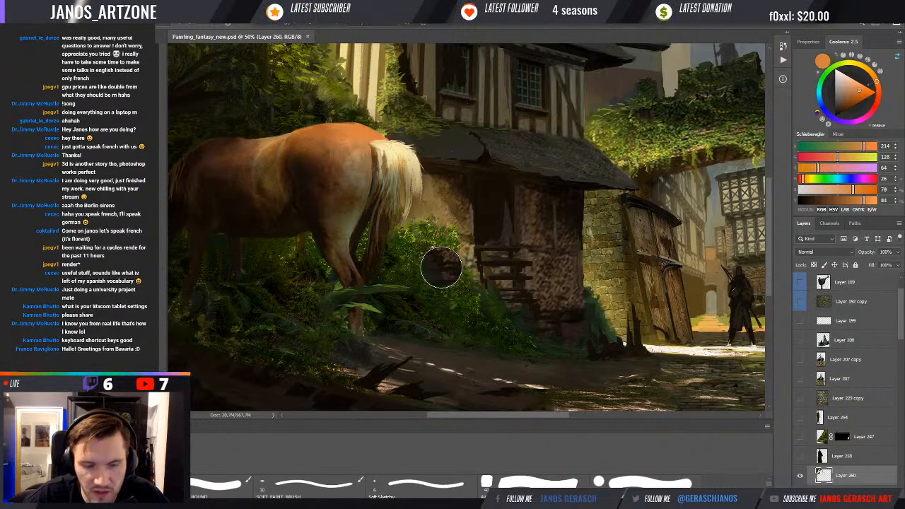
key("ctrl+z")
key("b")
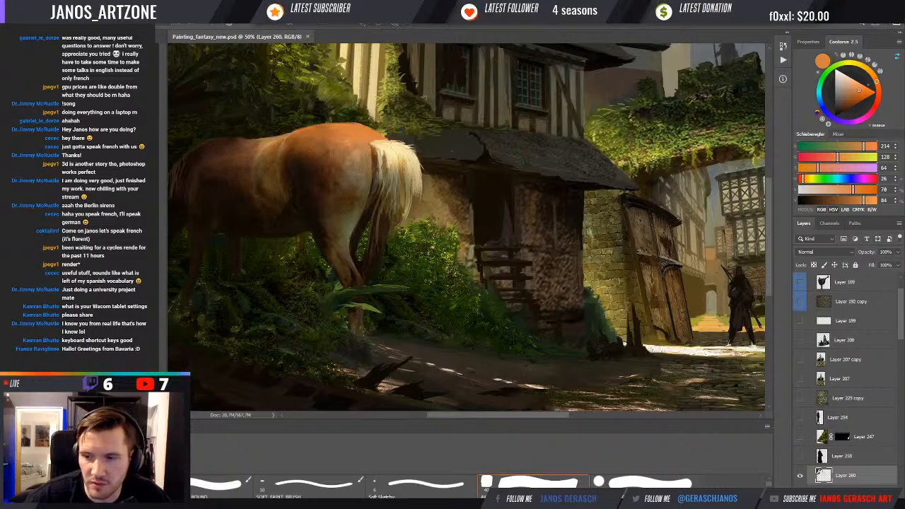
left_click_drag(528, 272, 515, 298)
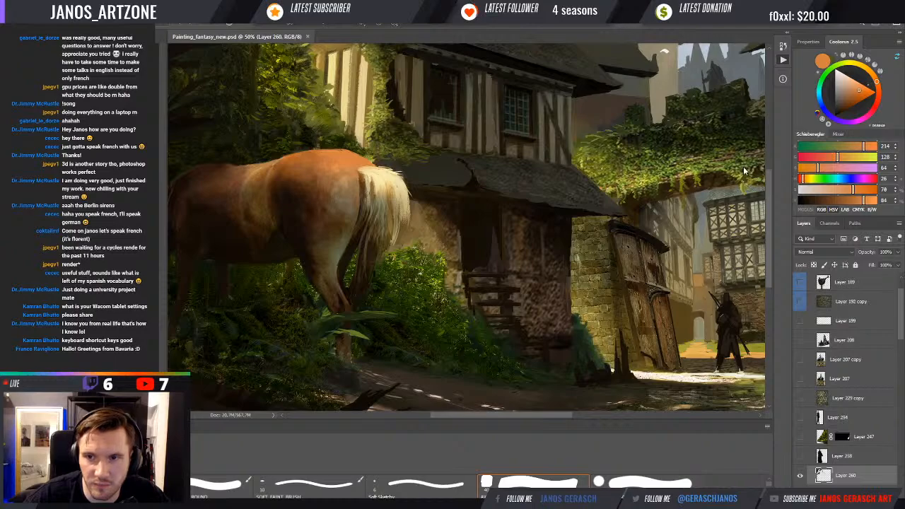
scroll(728, 145, "down", 2)
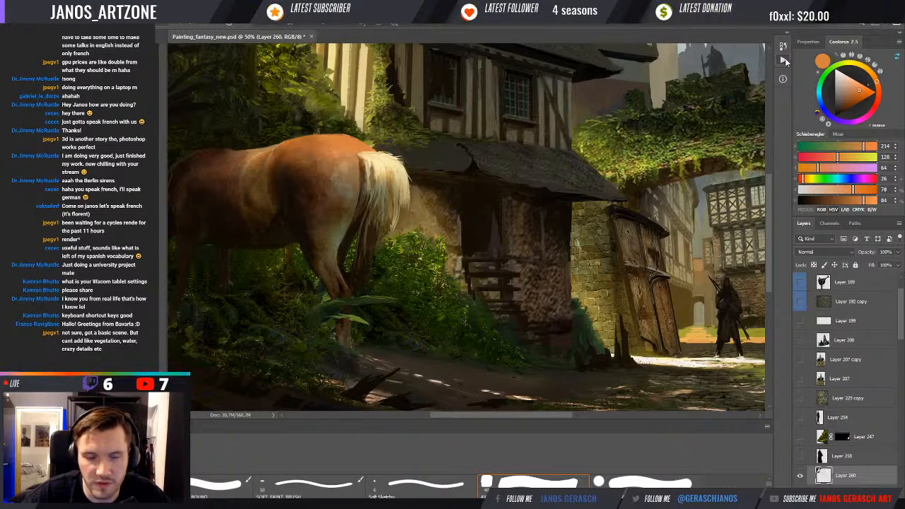
key("ctrl+z")
- Try a warm glow over the gate and foliage with large dark brown strokes (RGB 38, 19, 4) on a Linear Dodge (Add) layer, and delete the layer
key("ctrl+minus")
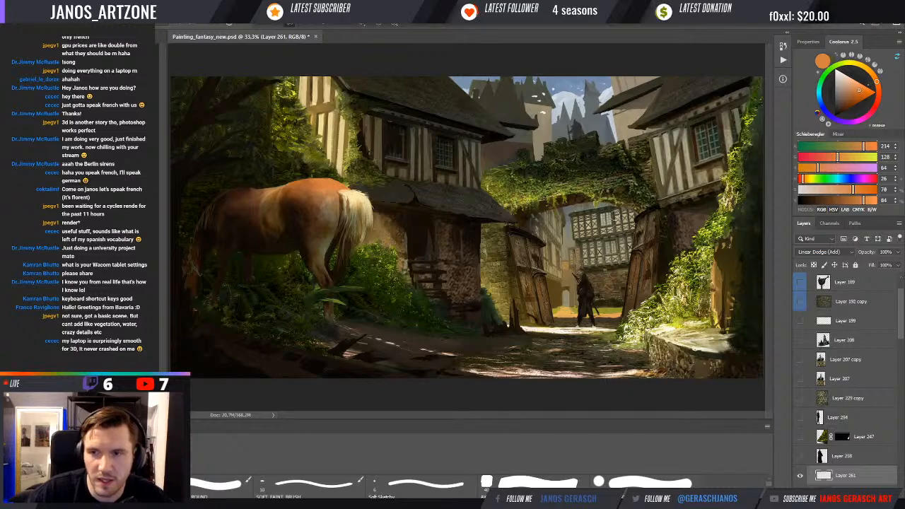
left_click(811, 201)
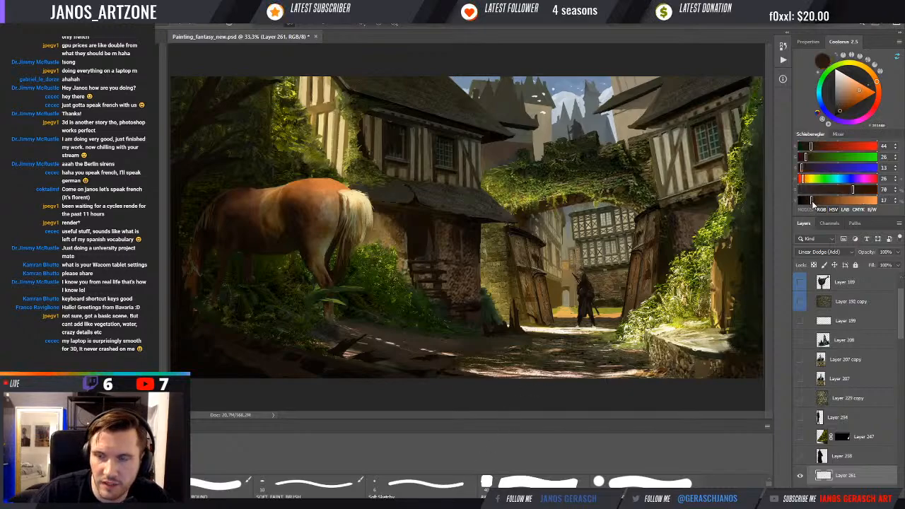
left_click(869, 192)
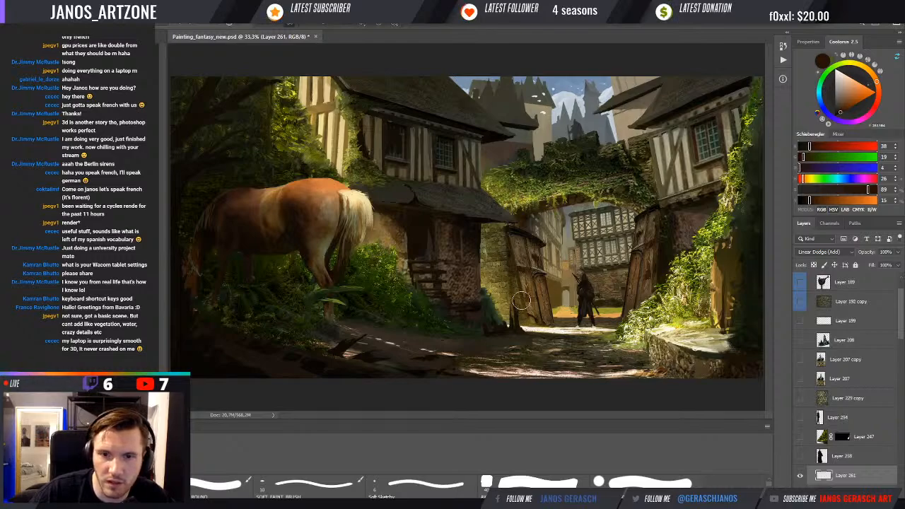
key("bracketright")
key("bracketright")
key("bracketright")
key("bracketright")
key("bracketright")
key("bracketright")
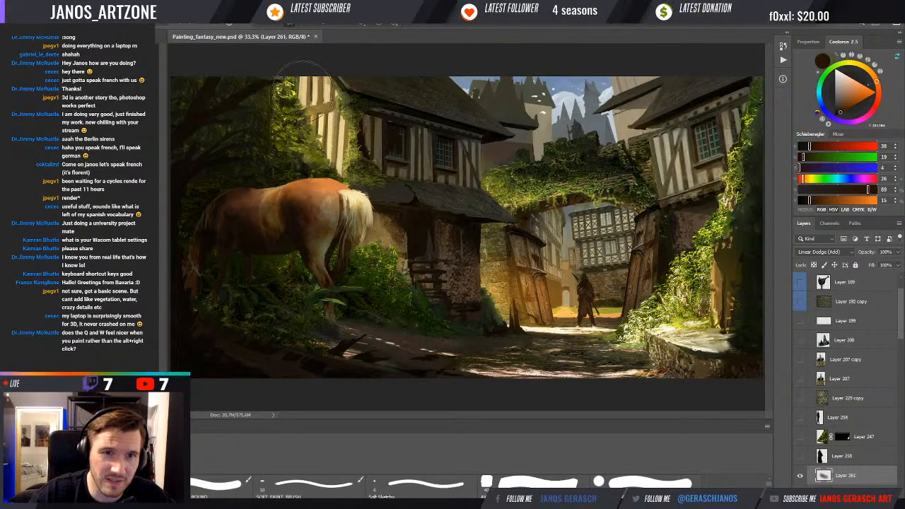
mouse_move(316, 111)
left_mouse_down()
mouse_move(299, 83)
mouse_move(318, 148)
mouse_move(331, 129)
left_mouse_up()
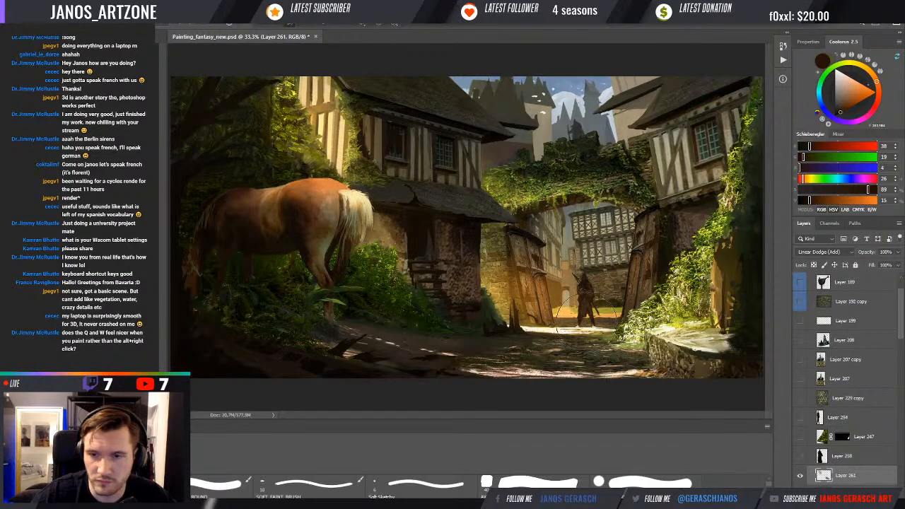
key("Delete")
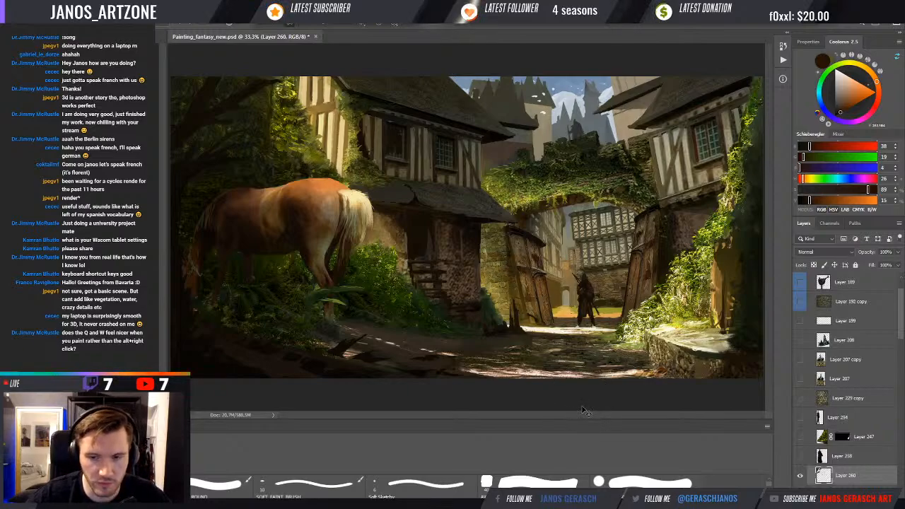
- Create a Multiply layer above Layer 260, shade with pale grey-brown (RGB 176, 164, 155), and compare the painting with and without it
left_click(644, 484)
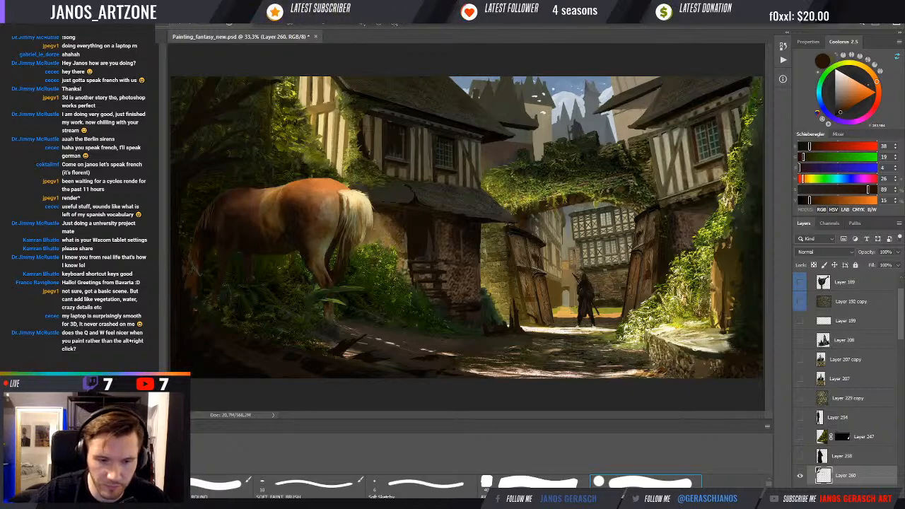
left_click(657, 482)
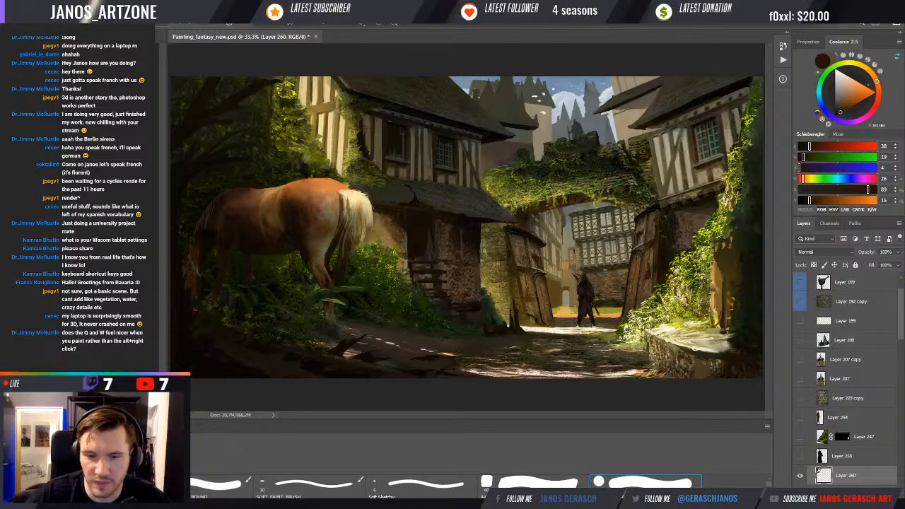
key("ctrl+shift+alt+n")
key("shift+alt+m")
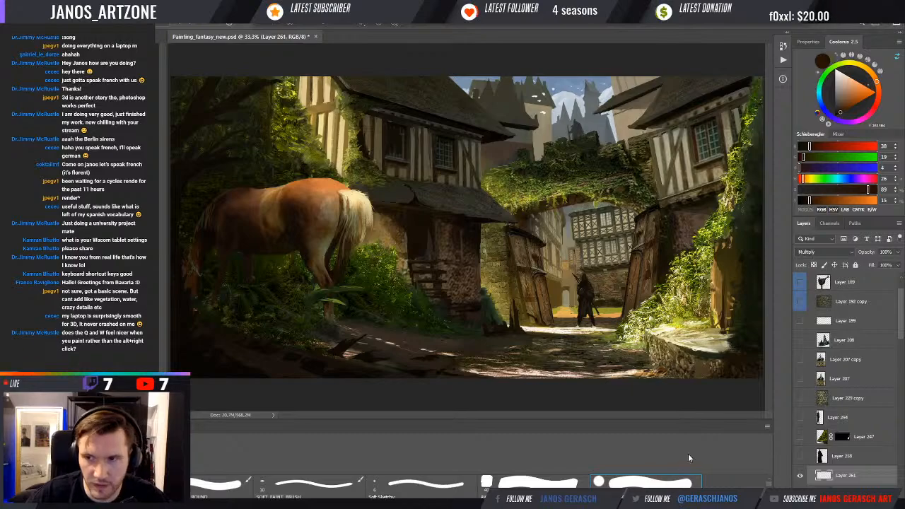
left_click(839, 86)
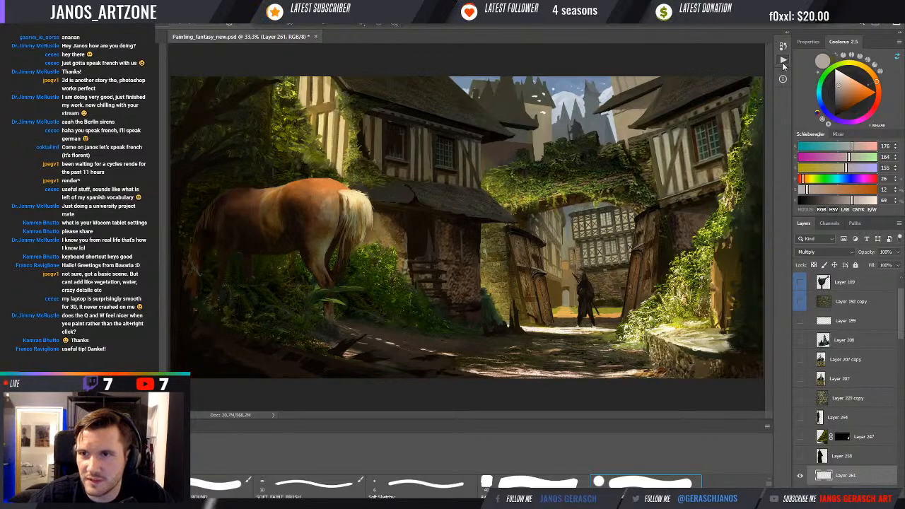
left_click(801, 475)
left_click(800, 476)
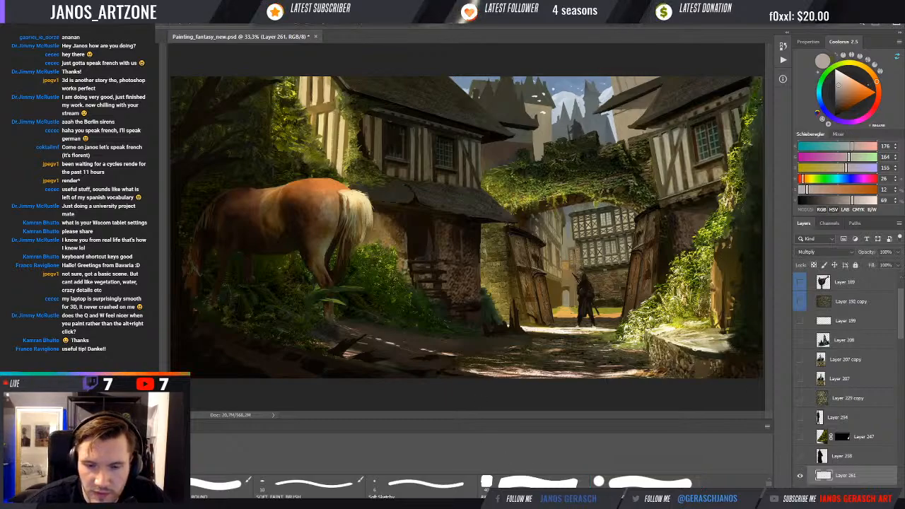
- Touch up the area behind the sunlit bush by the right-hand house with ochre (RGB 218, 171, 89), and merge the layer into Layer 260
left_click(720, 267, "alt")
left_click(715, 267, "alt")
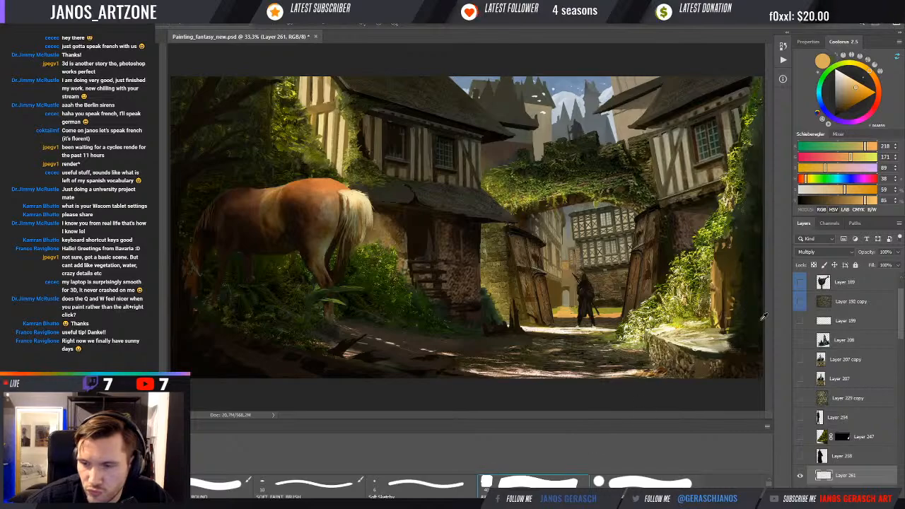
key("ctrl+e")
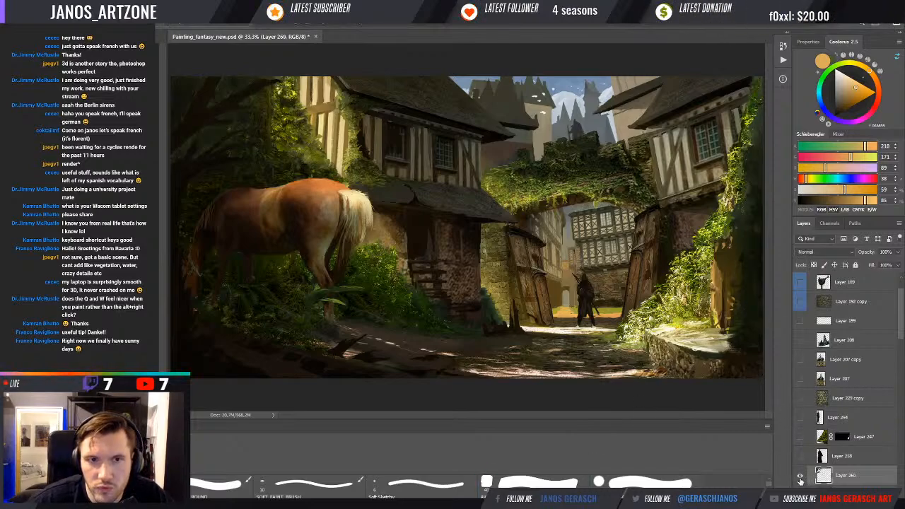
- Repaint the foliage above the horse's rump beside the timbered wall with sampled dark and bright olive greens
left_click(318, 145)
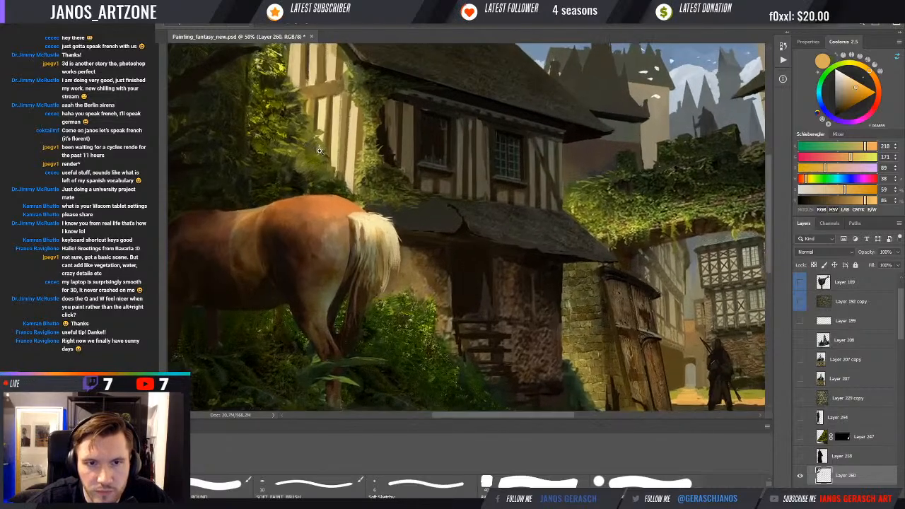
left_click(320, 146)
left_click(367, 149, "alt")
left_click_drag(332, 154, 396, 162)
left_click(362, 168, "alt")
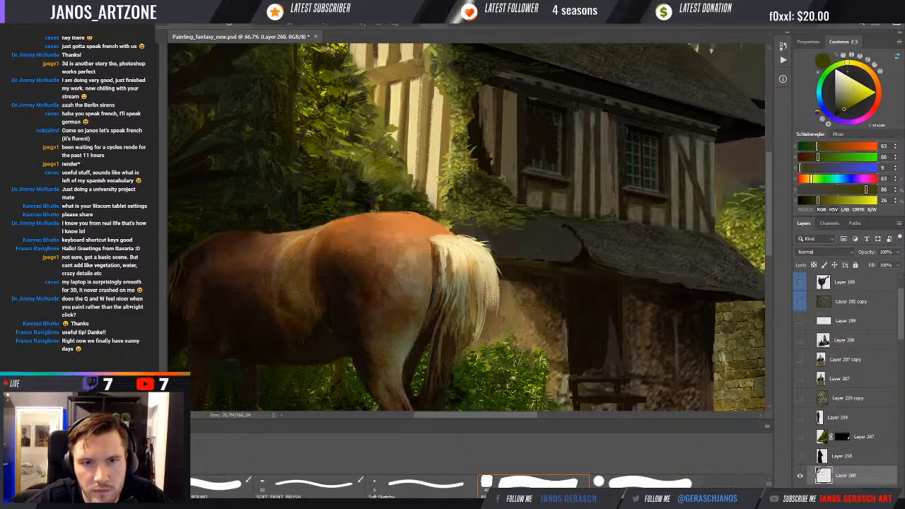
left_click(359, 179, "alt")
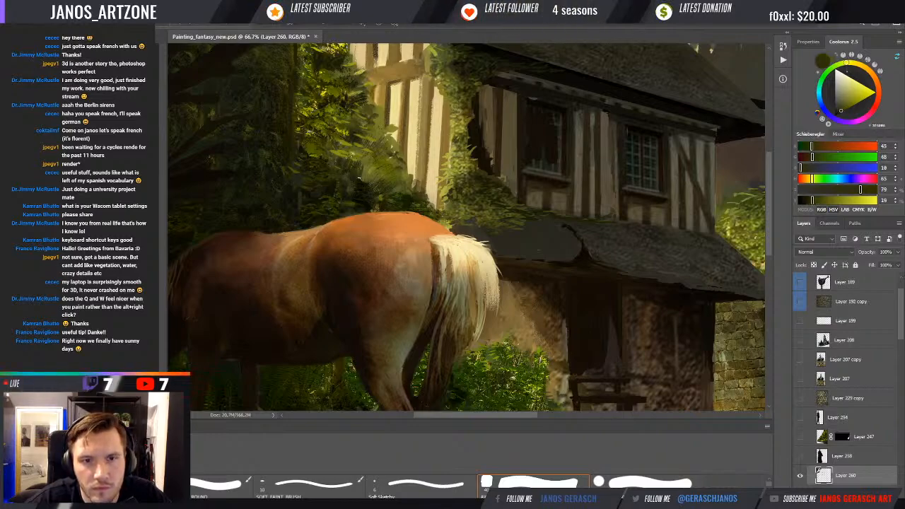
left_click(343, 153, "alt")
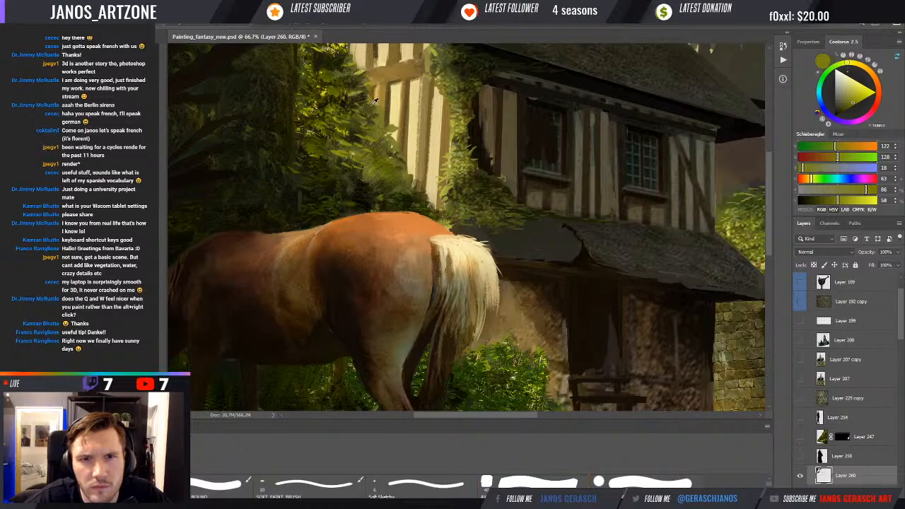
- Refine the edge of the sunlit leaves against the house's timber wall with muted olive tones sampled there
left_click_drag(381, 106, 382, 132)
left_click(382, 131, "alt")
left_click(371, 126, "alt")
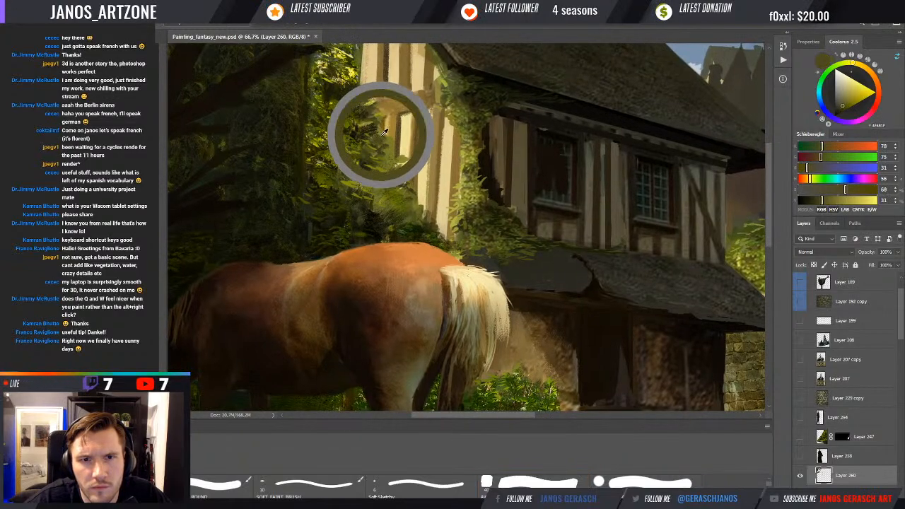
left_click(381, 145, "alt")
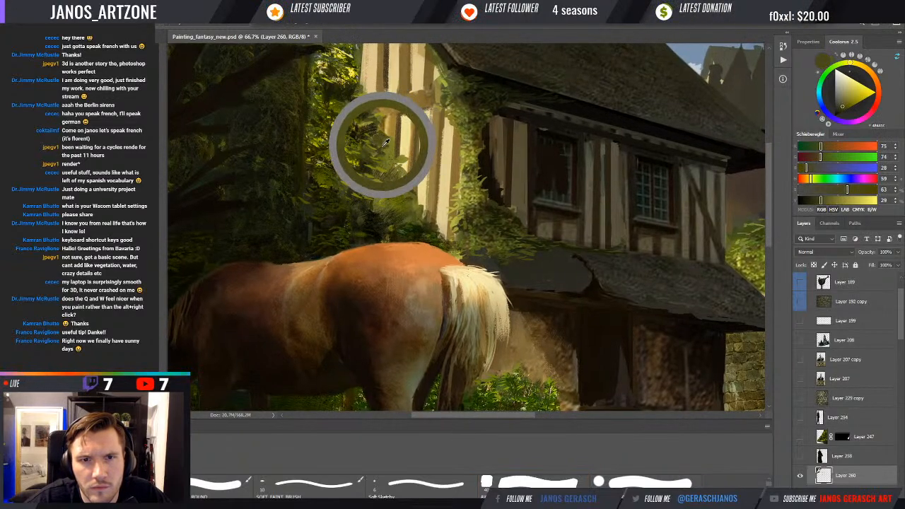
- Reshape the tip and edges of the upper tree branch with sampled near-black brown and dark olive tones
left_click_drag(364, 92, 392, 142)
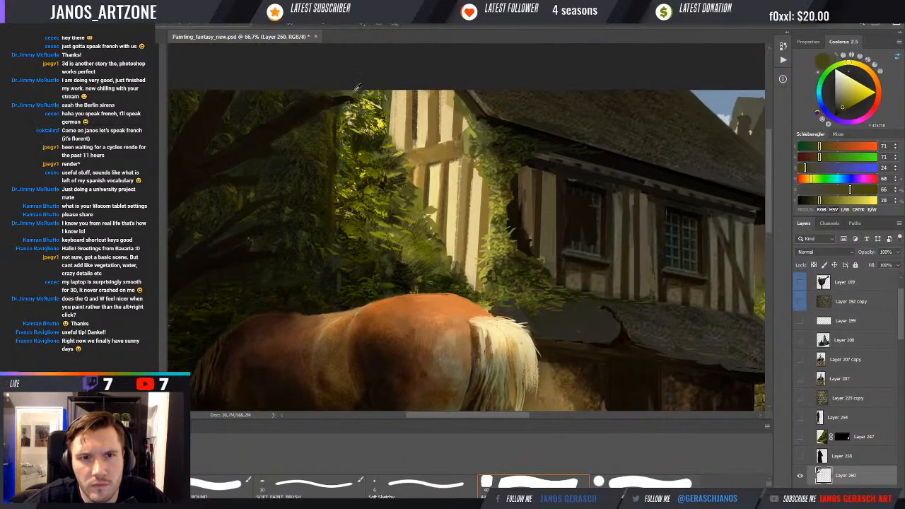
left_click(324, 108, "alt")
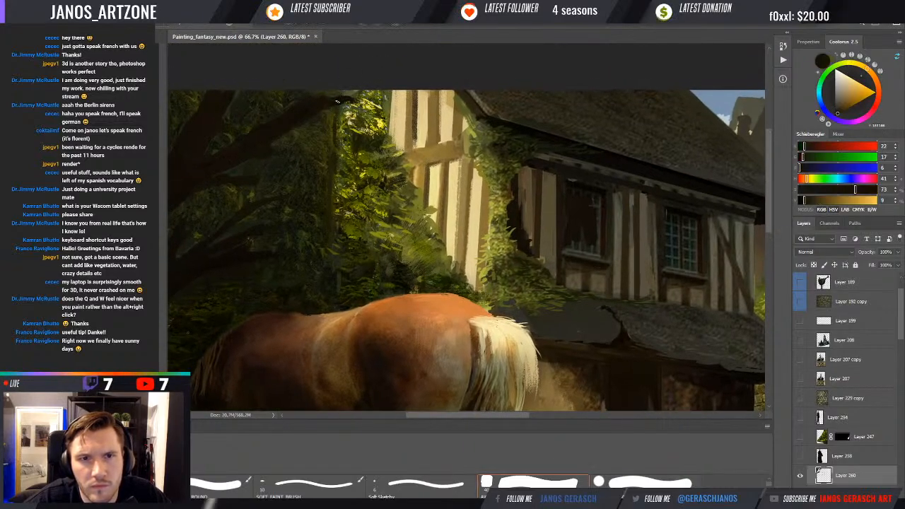
left_click(341, 97, "alt")
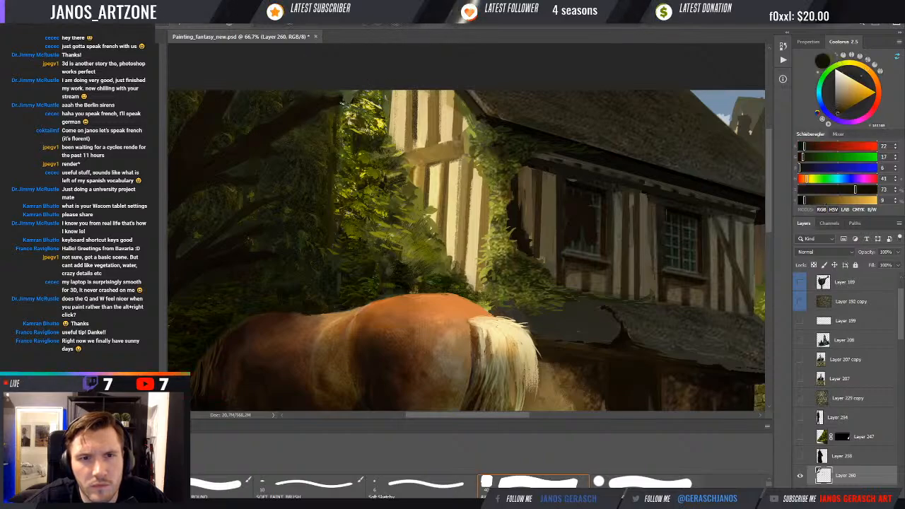
left_click(345, 99, "alt")
left_click(324, 98, "alt")
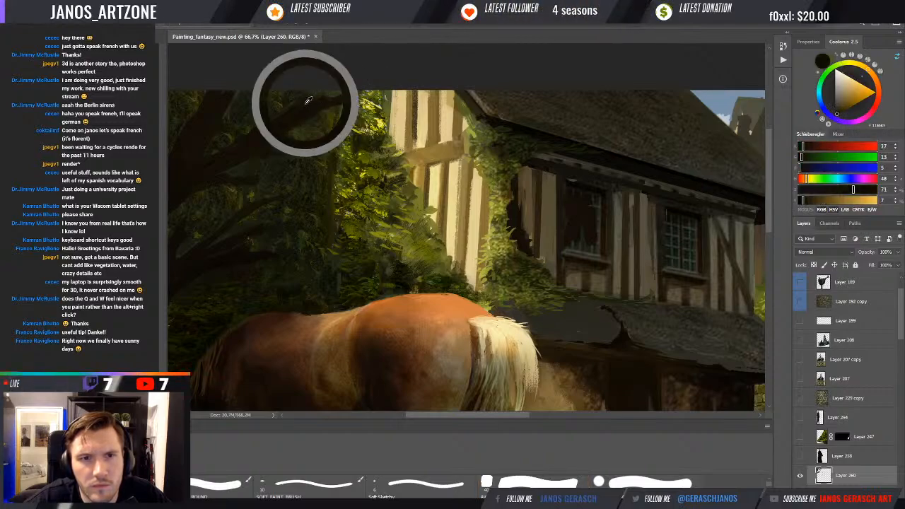
left_click(277, 106, "alt")
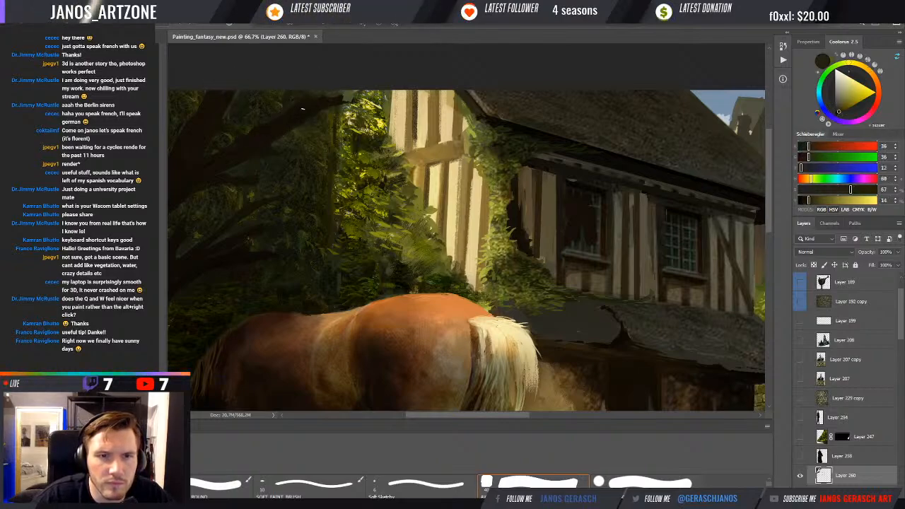
- Paint leaf accents in the shaded foliage between the tree branches with sampled olive and very dark greens
left_click(309, 150, "alt")
left_click(290, 157, "alt")
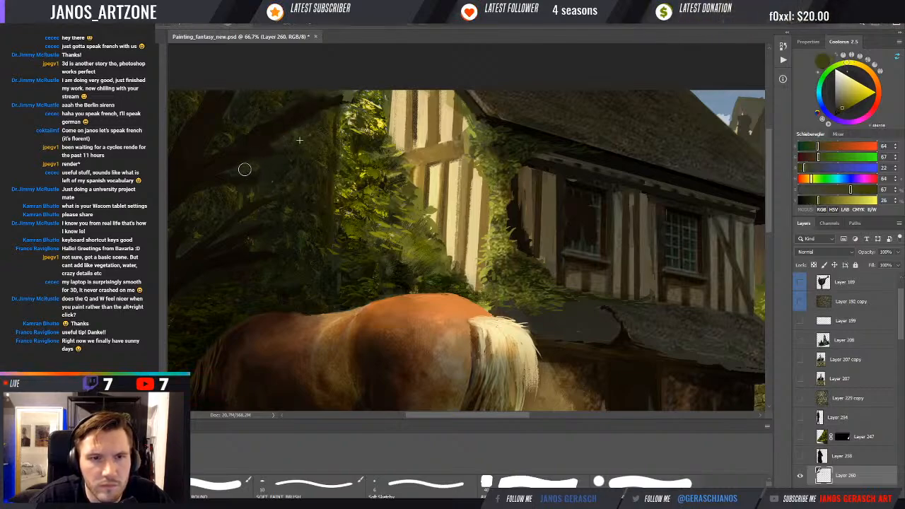
left_click(262, 165, "alt")
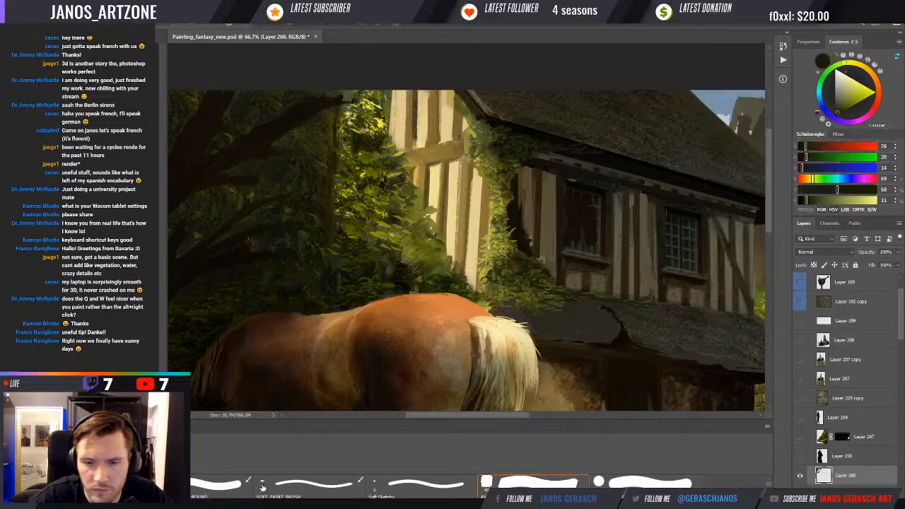
scroll(625, 489, "down", 1)
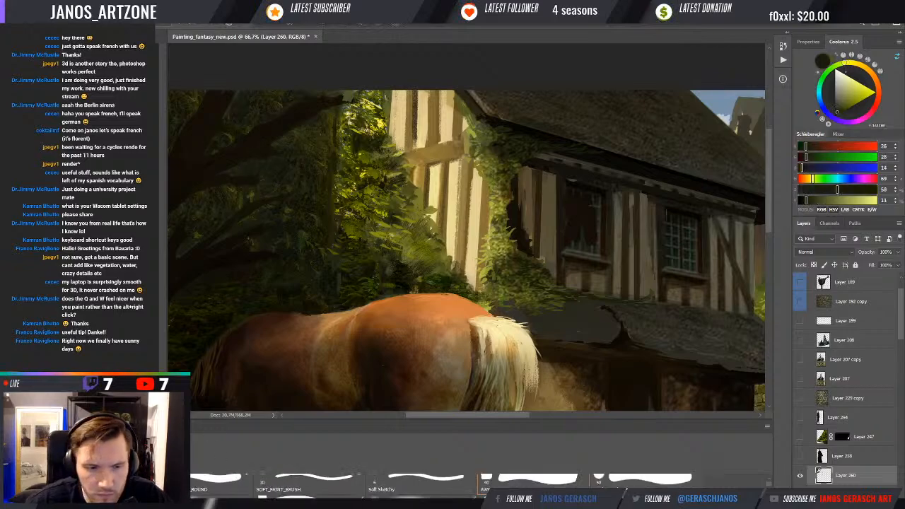
scroll(626, 488, "down", 3)
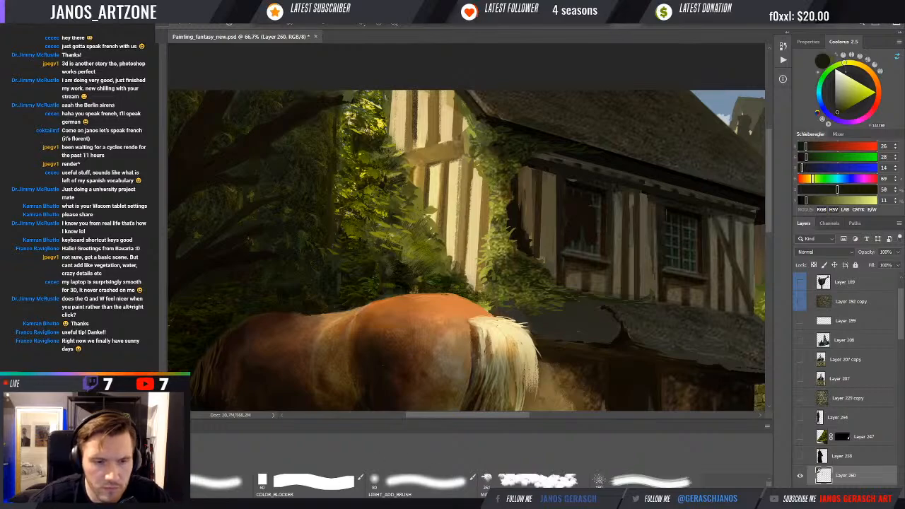
left_click(258, 220, "alt")
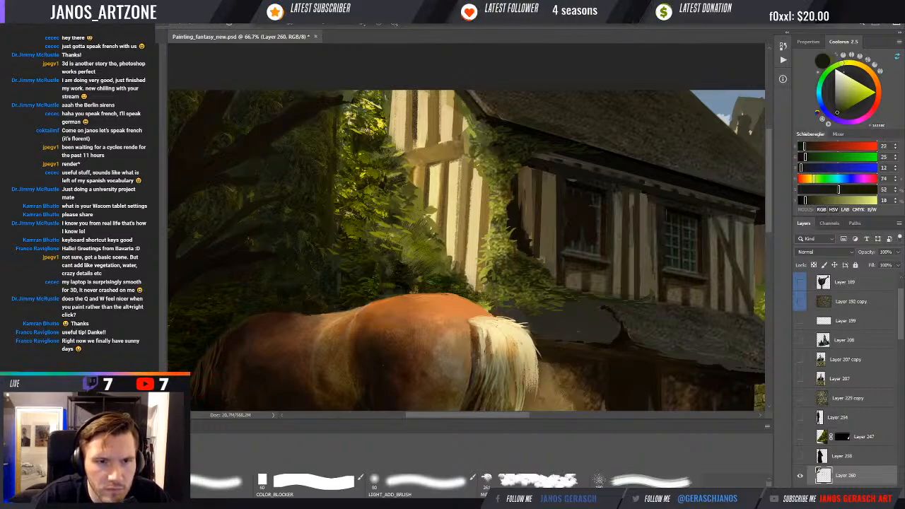
left_click(249, 221, "alt")
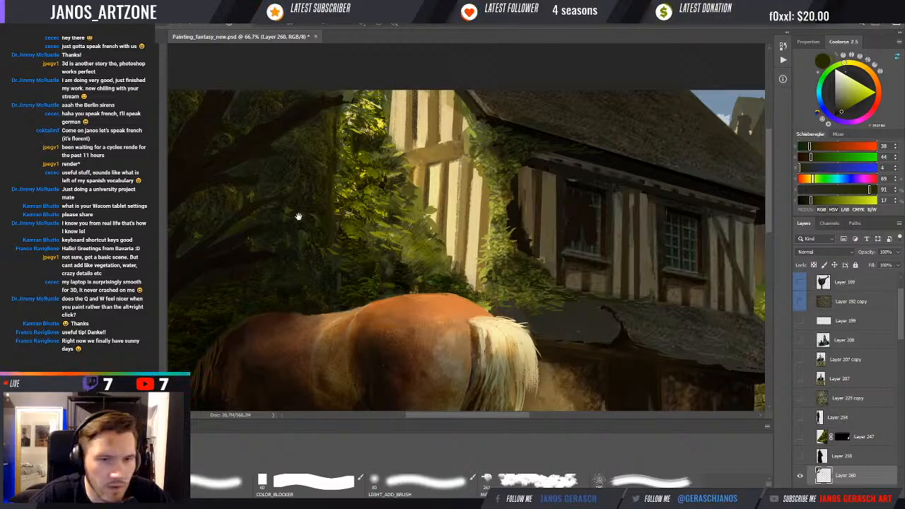
- Detail the foliage gap beside the trunk's fork, alternating sampled near-black and mid olive green tones
left_click_drag(298, 216, 351, 200)
left_click(250, 217, "alt")
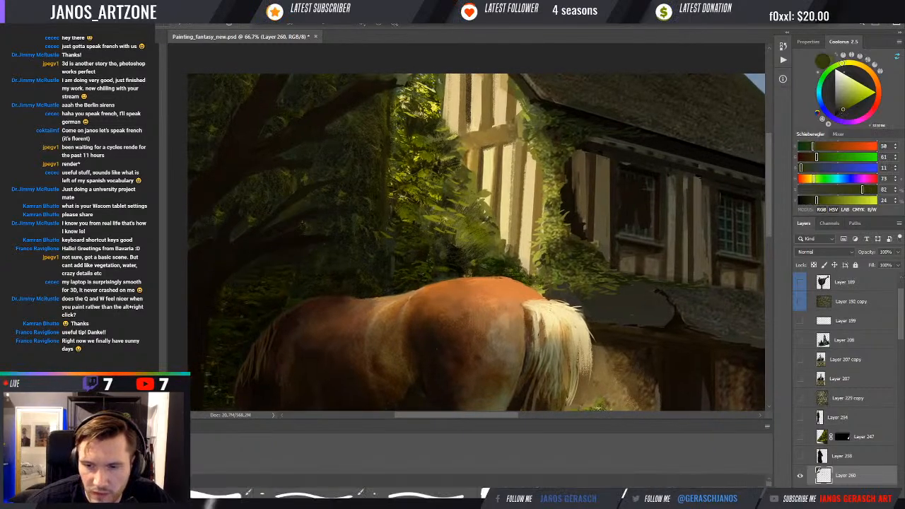
left_click(244, 221, "alt")
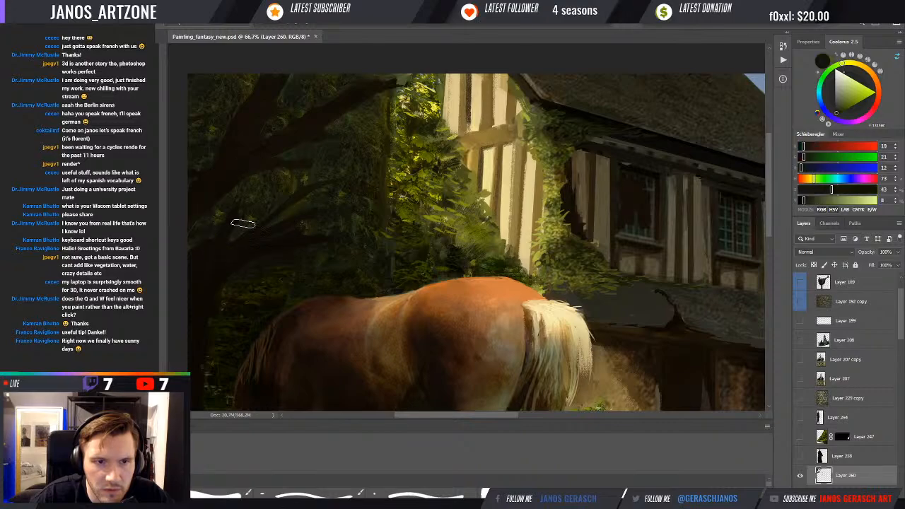
left_click(242, 222, "alt")
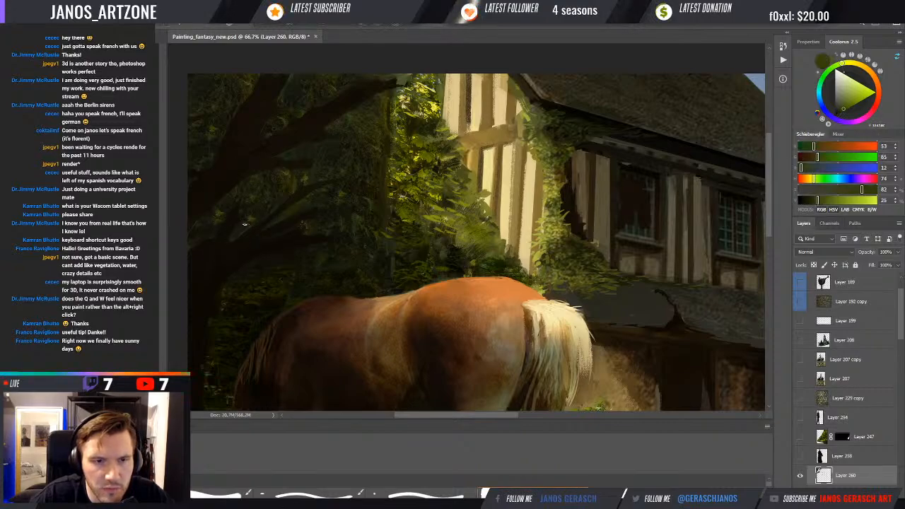
left_click(245, 220, "alt")
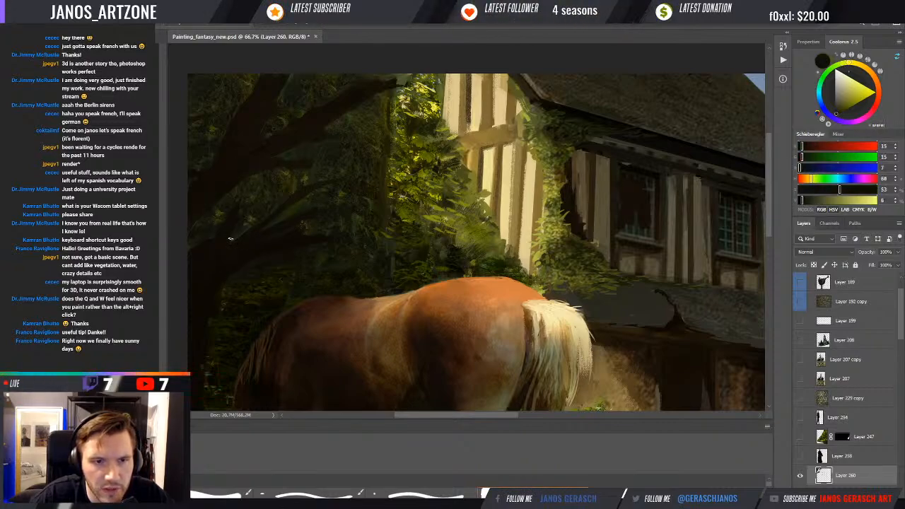
left_click(252, 220, "alt")
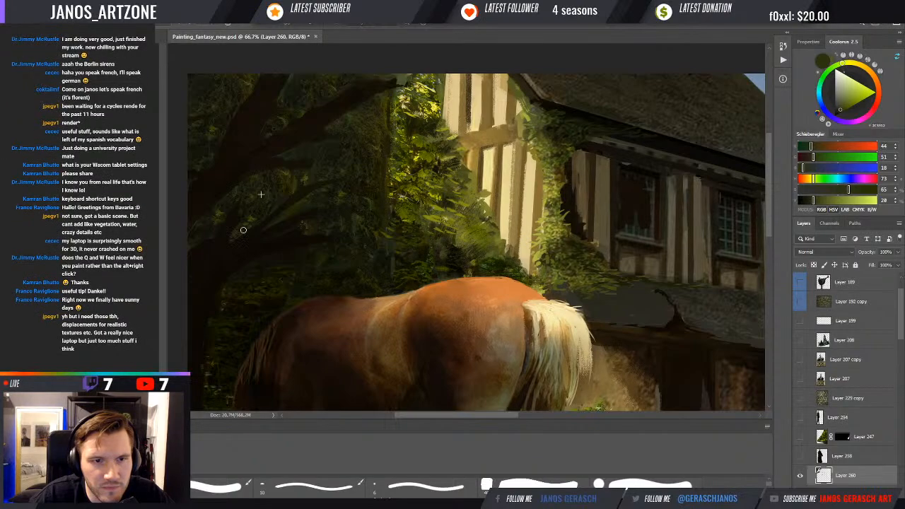
- Touch up the dark tree trunk at the painting's left edge with sampled dark brown (RGB 19, 13, 5)
left_click_drag(274, 205, 272, 219)
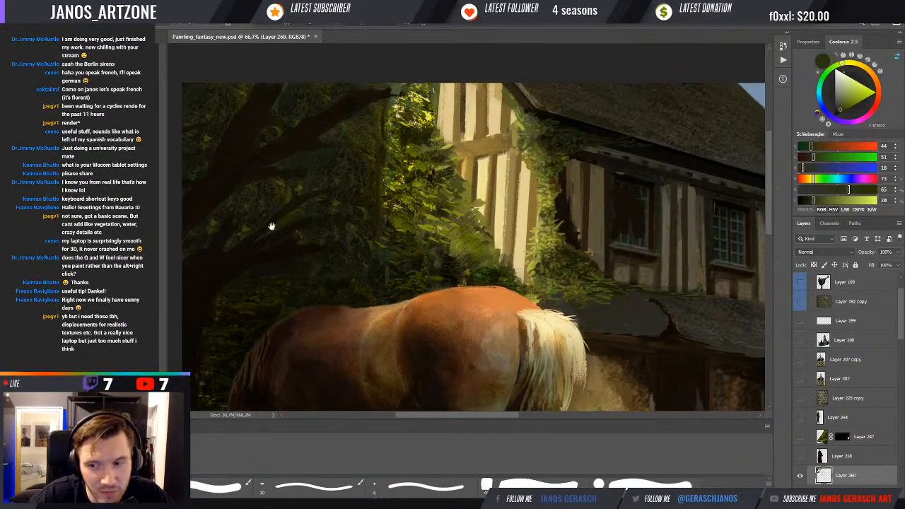
left_click_drag(193, 238, 200, 240)
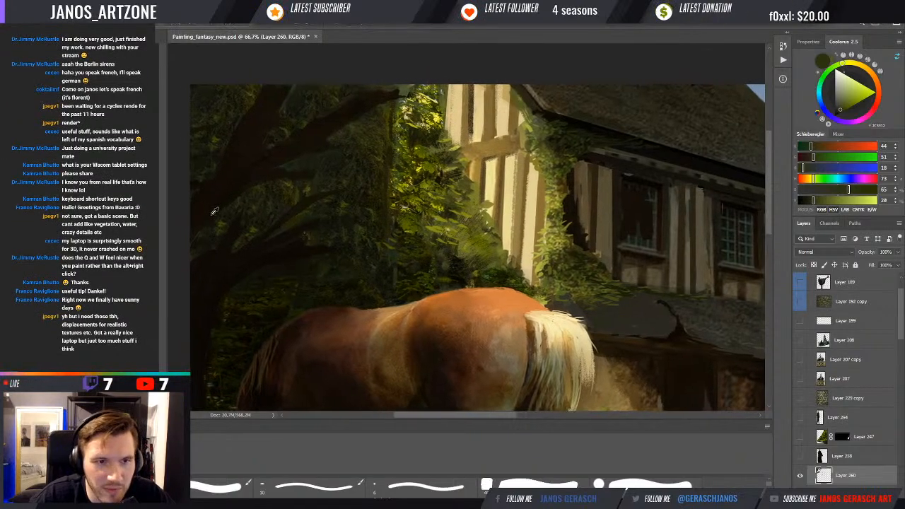
left_click(199, 229, "alt")
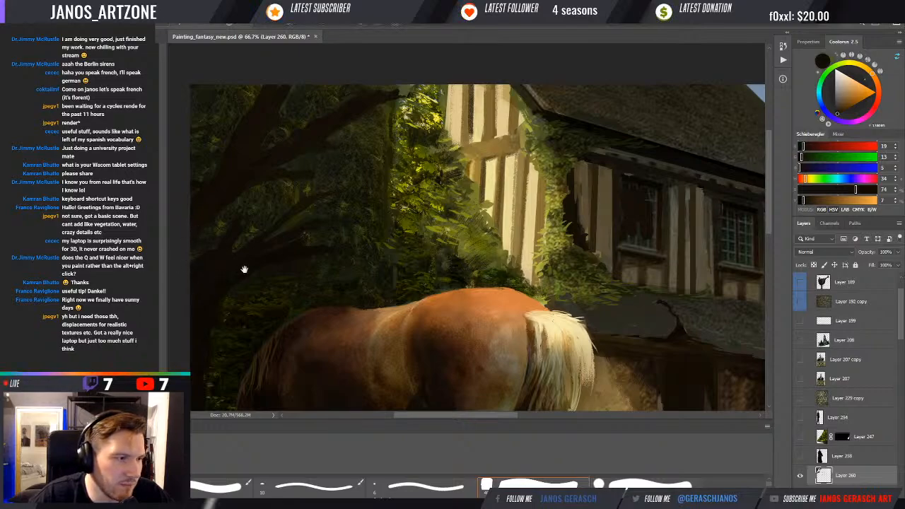
- Blend the boundary between the shaded trunk and the sunlit leaves below the upper branch with sampled dark olive tones
left_click_drag(273, 264, 202, 264)
left_click(314, 127, "alt")
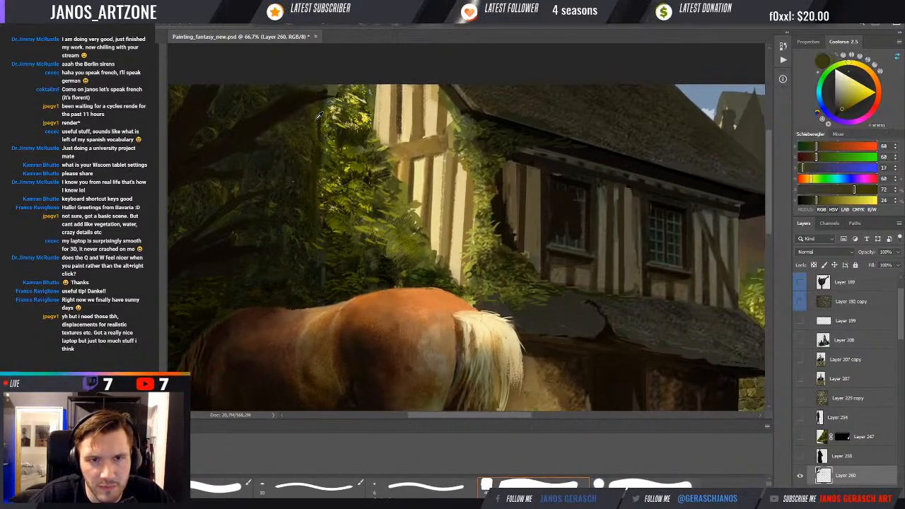
left_click(316, 137, "alt")
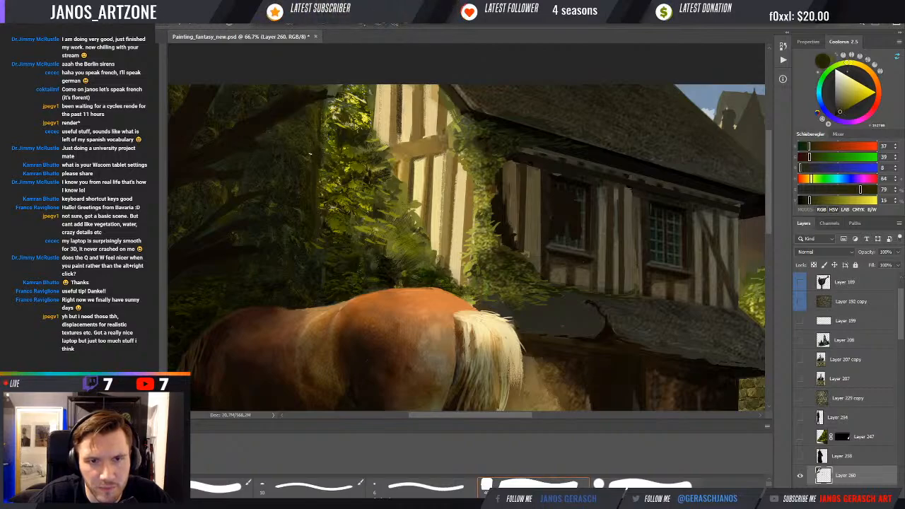
left_click(313, 150, "alt")
left_click(311, 156, "alt")
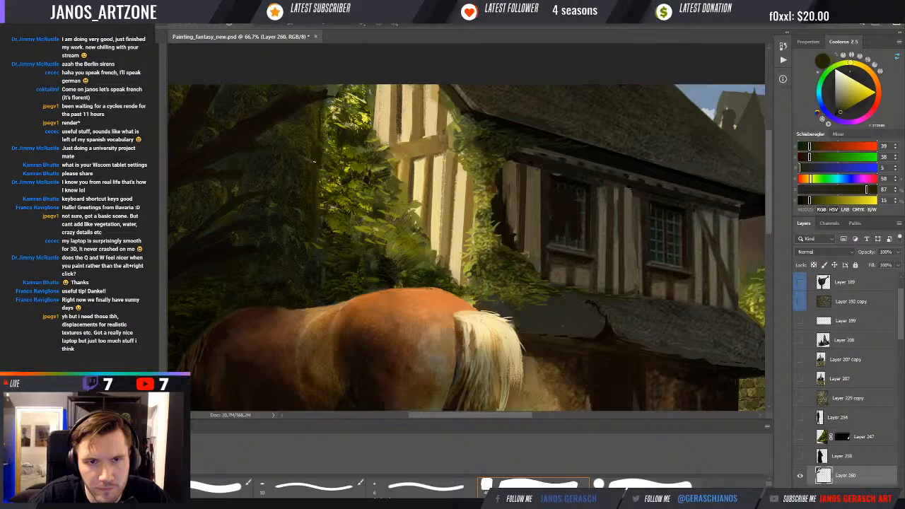
- Paint leaf accents along the shaded trunk's edge and around the upper branch tip with sampled olive tones
left_click(312, 158, "alt")
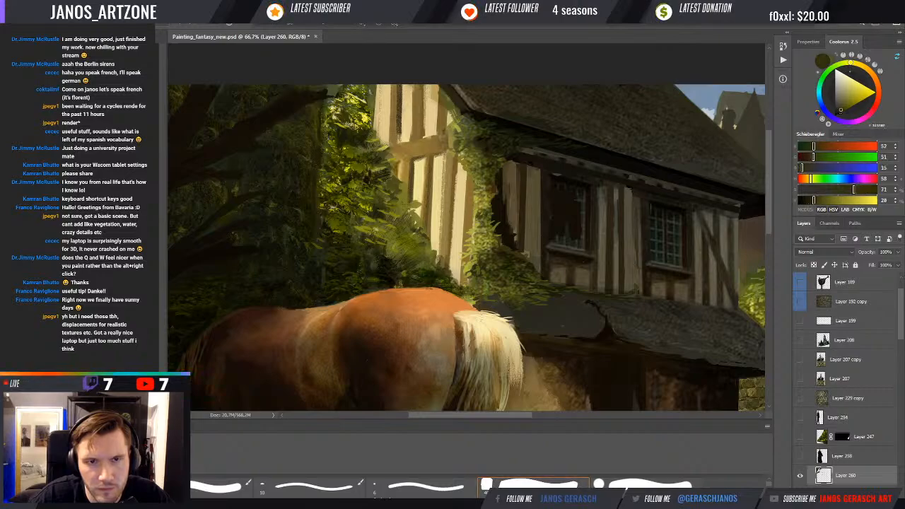
left_click(316, 158, "alt")
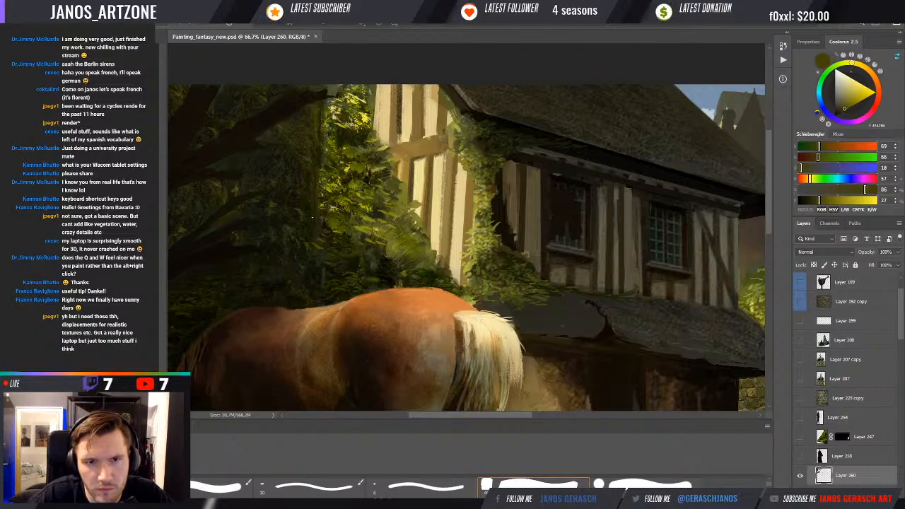
left_click(329, 93, "alt")
left_click(332, 95, "alt")
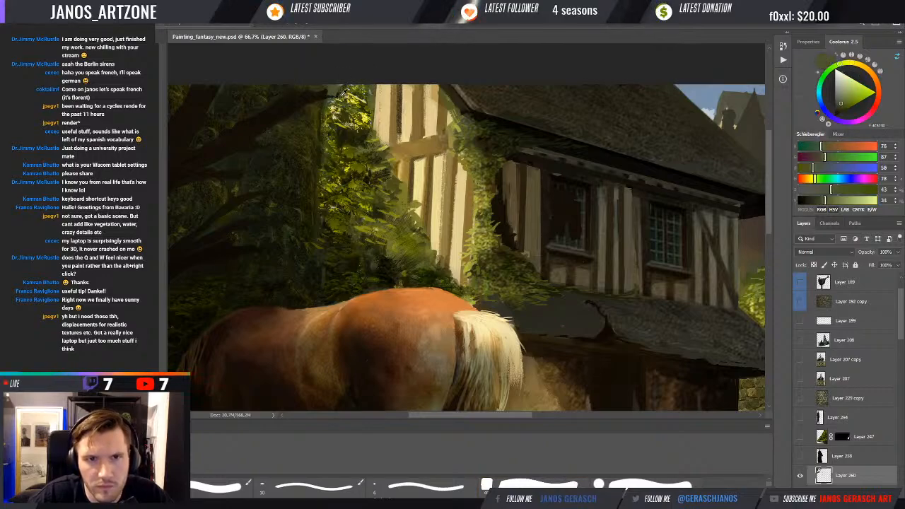
left_click(317, 83, "alt")
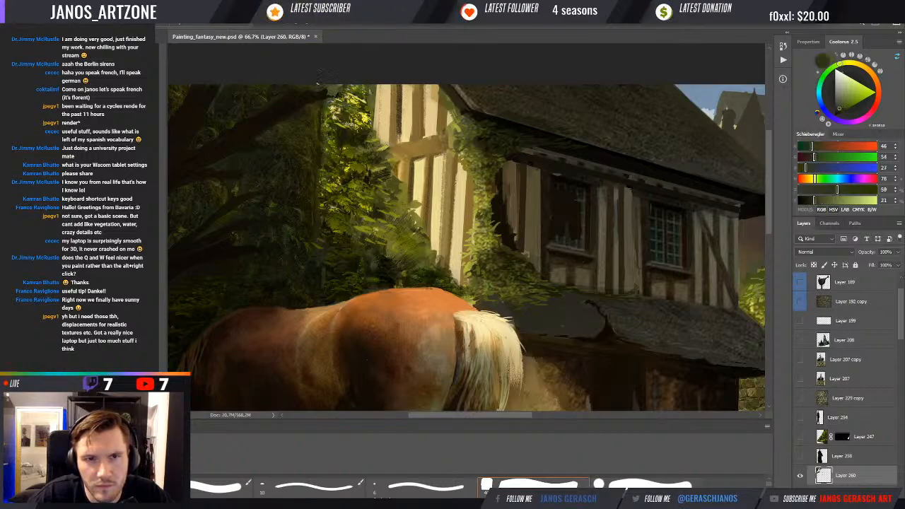
- Detail the sunlit foliage beside the branch tip with sampled blue-grey, bright yellow (RGB 205, 203, 37) and dark olive tones
left_click(349, 83, "alt")
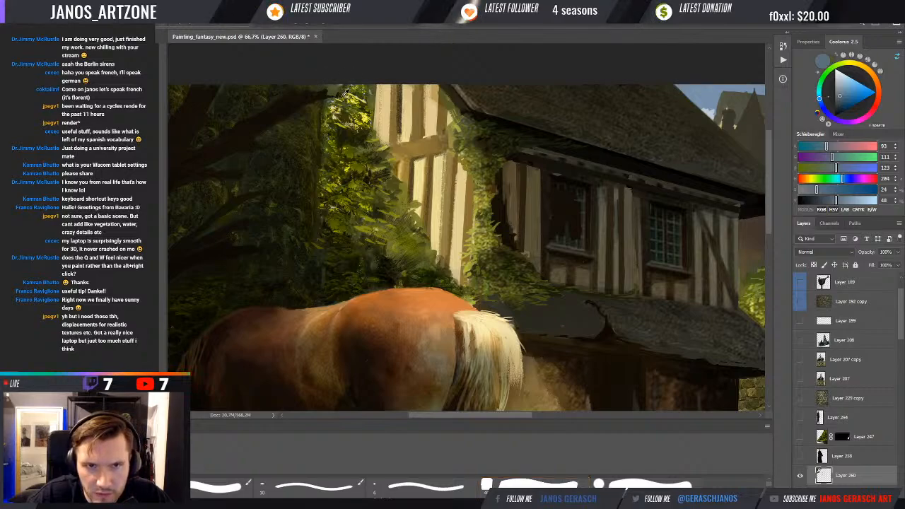
left_click(346, 94, "alt")
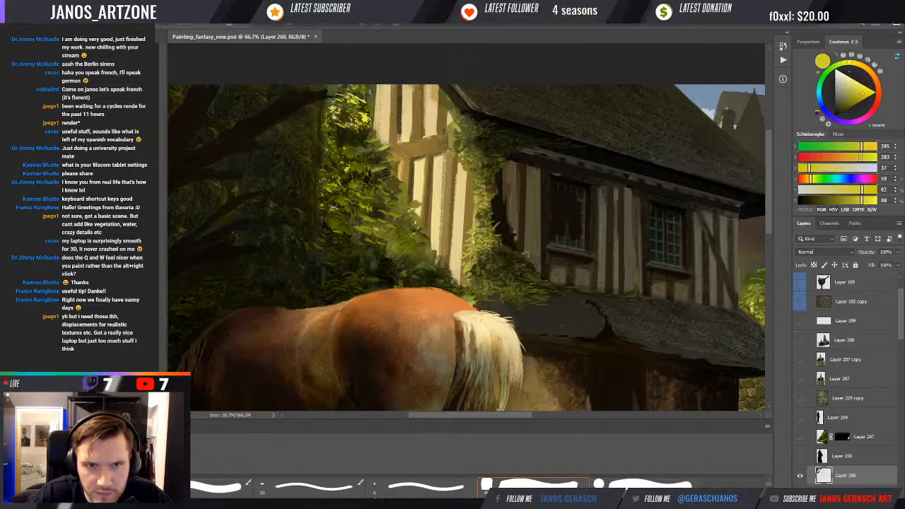
left_click(339, 96, "alt")
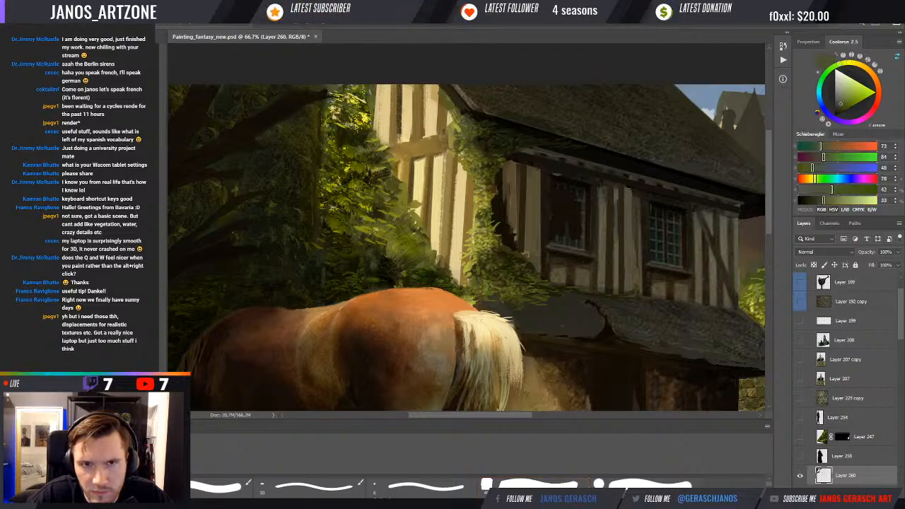
left_click(349, 113, "alt")
left_click(352, 129, "alt")
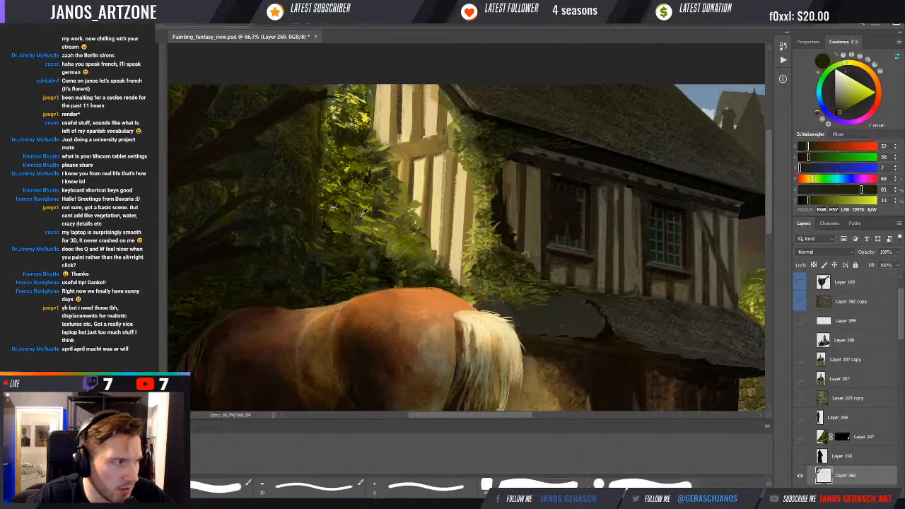
- Refine the foliage between the timber wall and the horse's rump with sampled dark olive, yellow-green, bright yellow and near-black tones
scroll(356, 225, "down", 2)
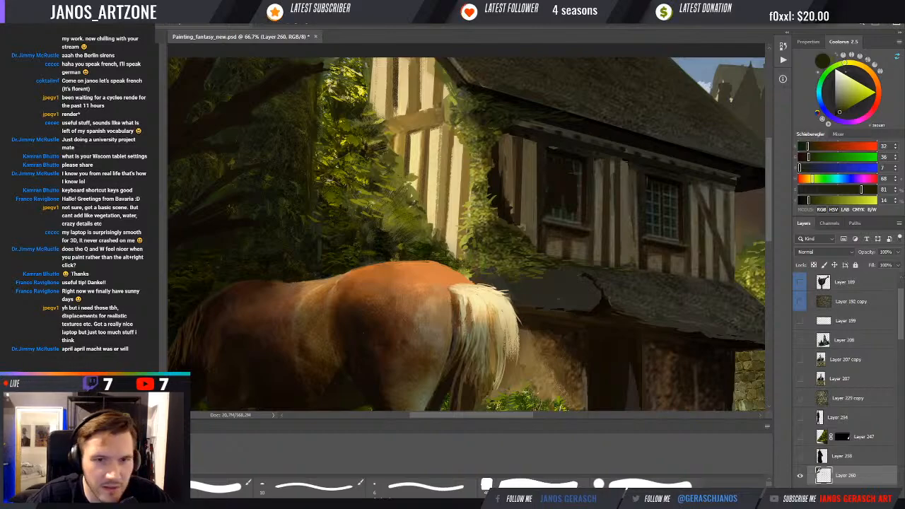
left_click(534, 485)
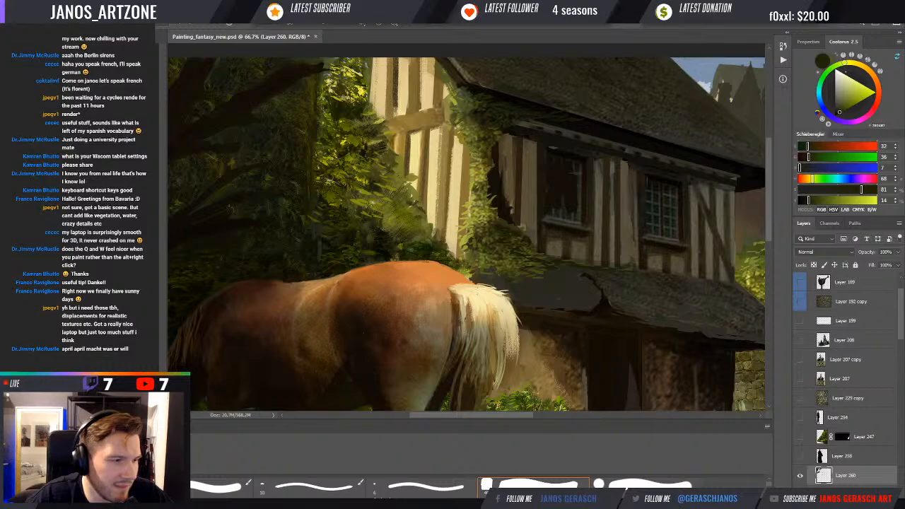
left_click_drag(374, 179, 373, 172)
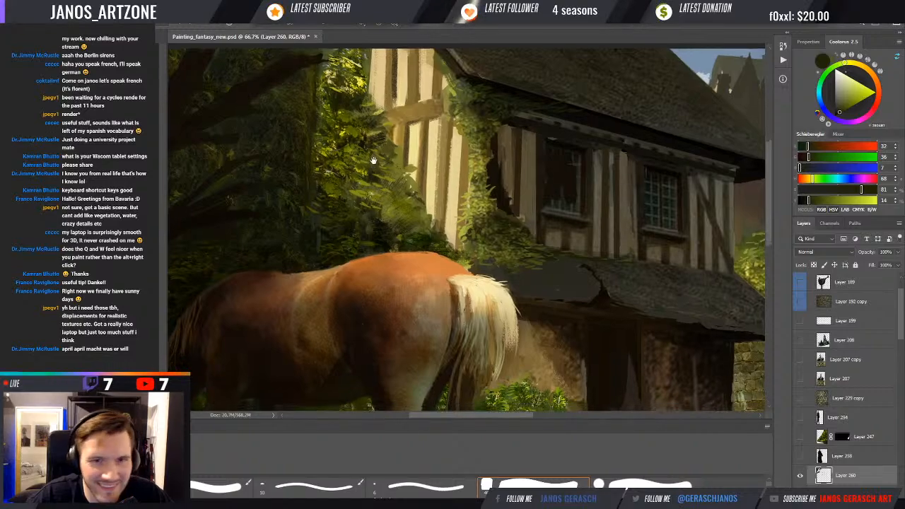
left_click(370, 182, "alt")
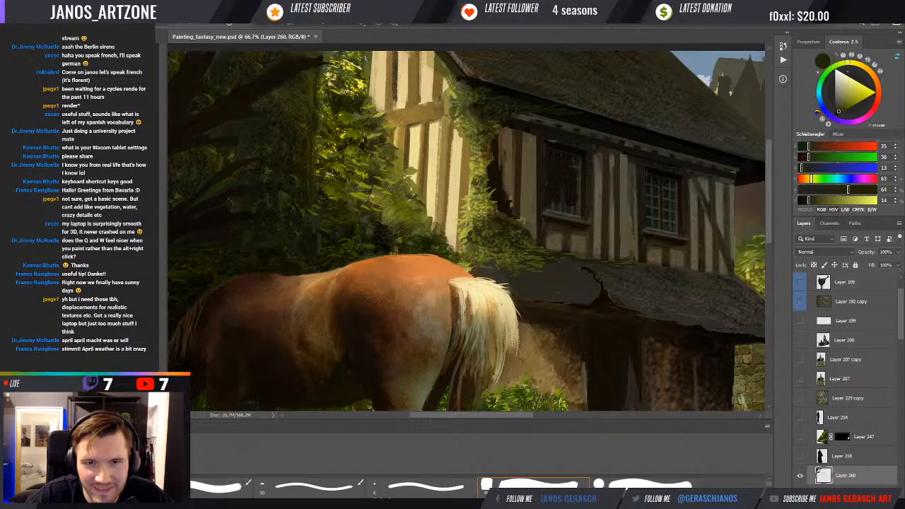
key("e")
key("b")
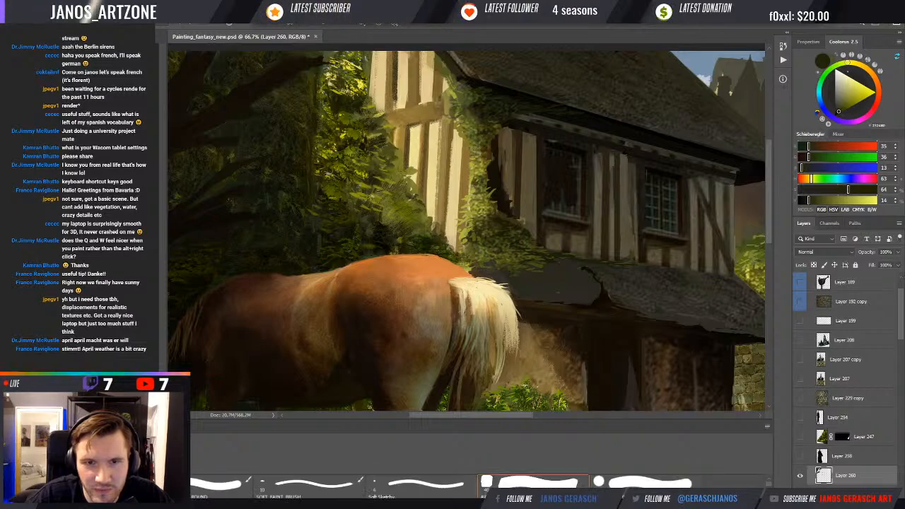
left_click_drag(397, 199, 386, 205)
left_click(378, 178, "alt")
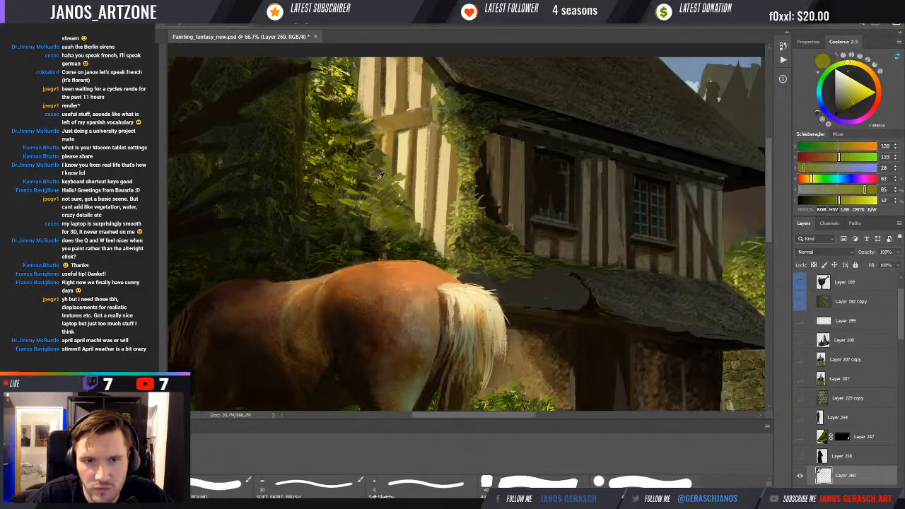
left_click(352, 86, "alt")
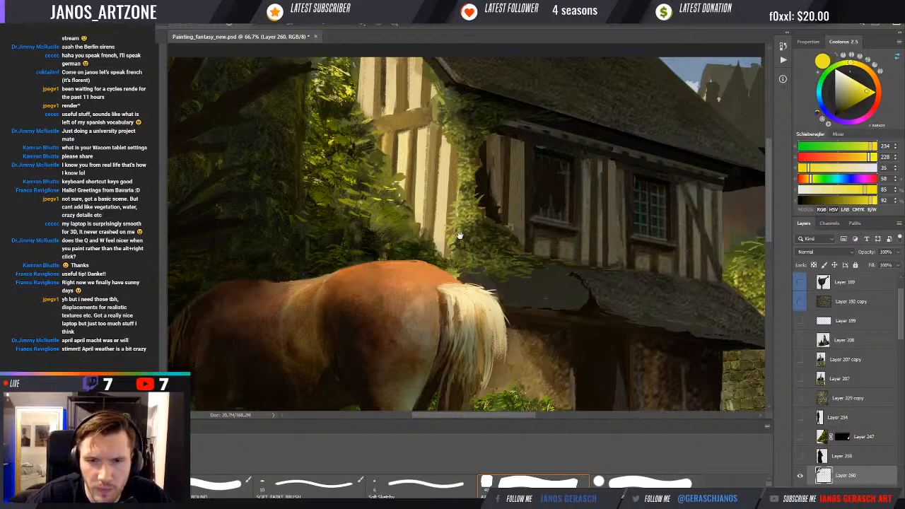
left_click_drag(410, 234, 409, 221)
left_click(386, 244, "alt")
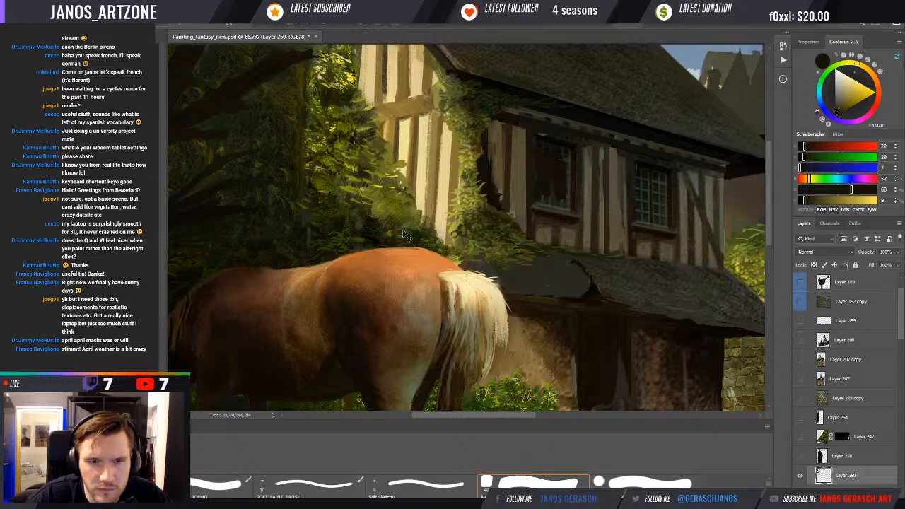
- Compare the whole painting with and without Layer 260
key("ctrl+minus")
key("ctrl+minus")
key("ctrl+minus")
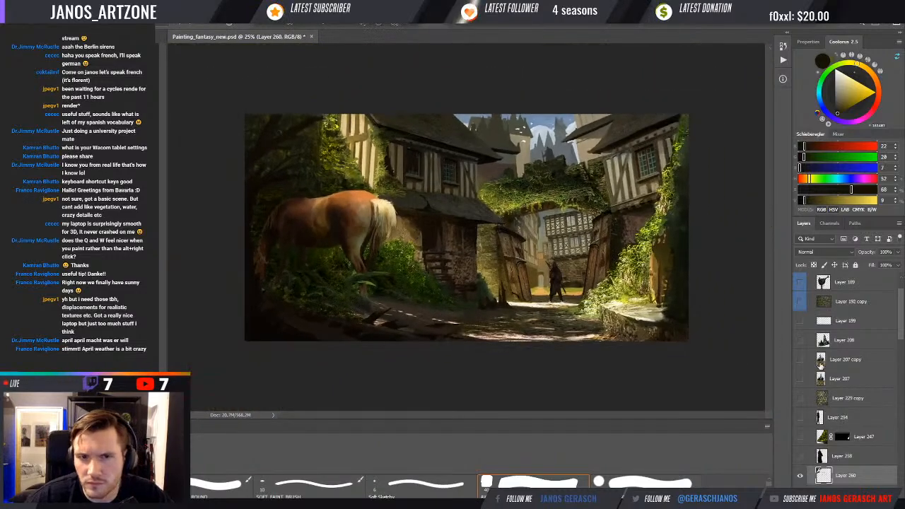
left_click(801, 477)
left_click(801, 477)
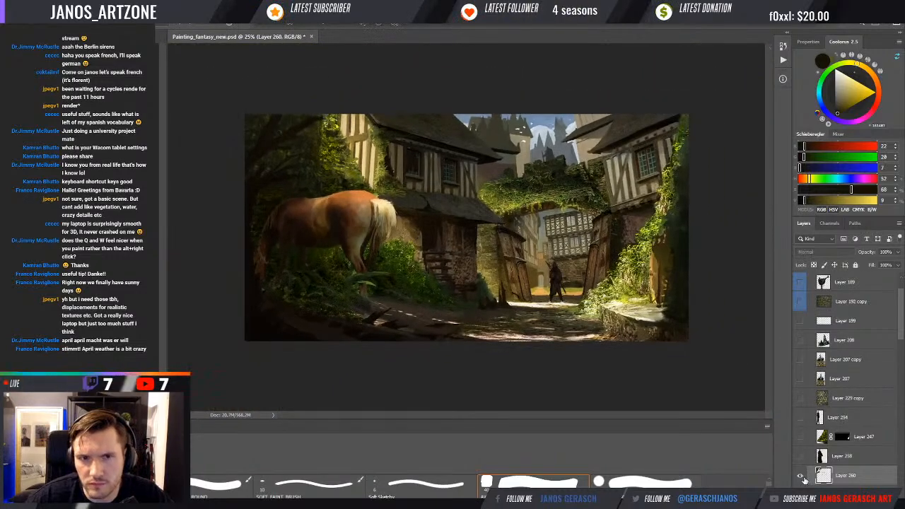
- Touch up the leaves above the horse's back and the ivy by the wall, alternating sampled yellow-green and dark olive tones
key("ctrl+0")
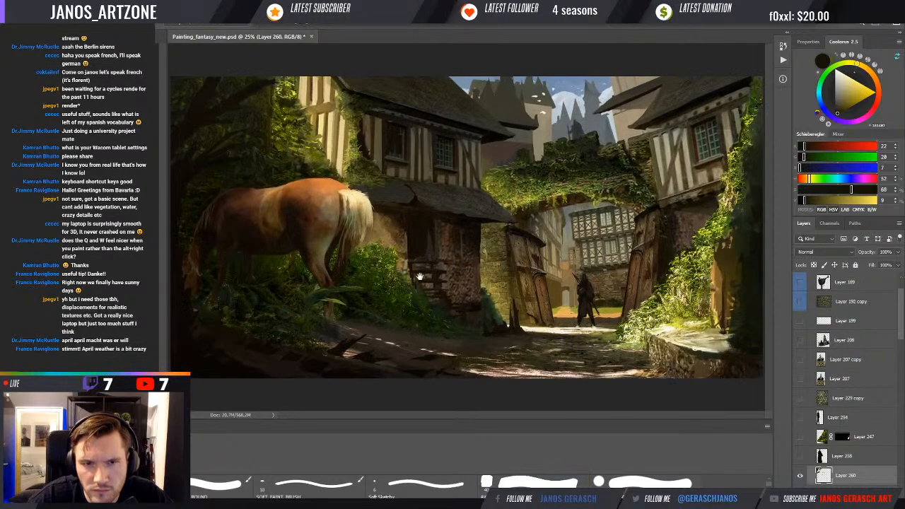
left_click(308, 142, "alt")
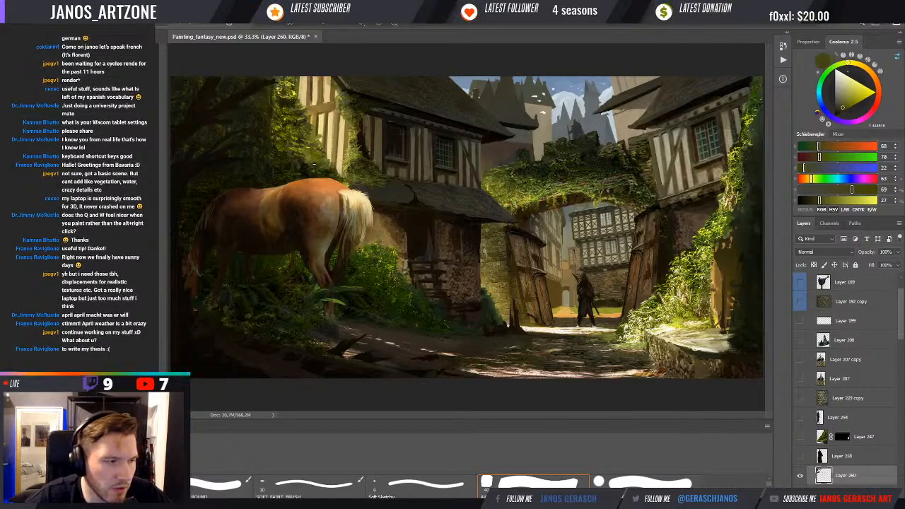
left_click(296, 141, "alt")
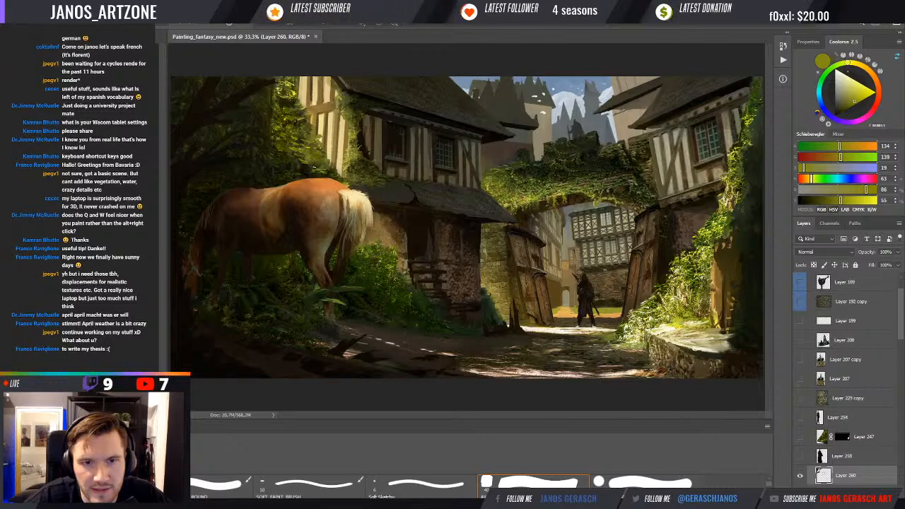
left_click(321, 171, "alt")
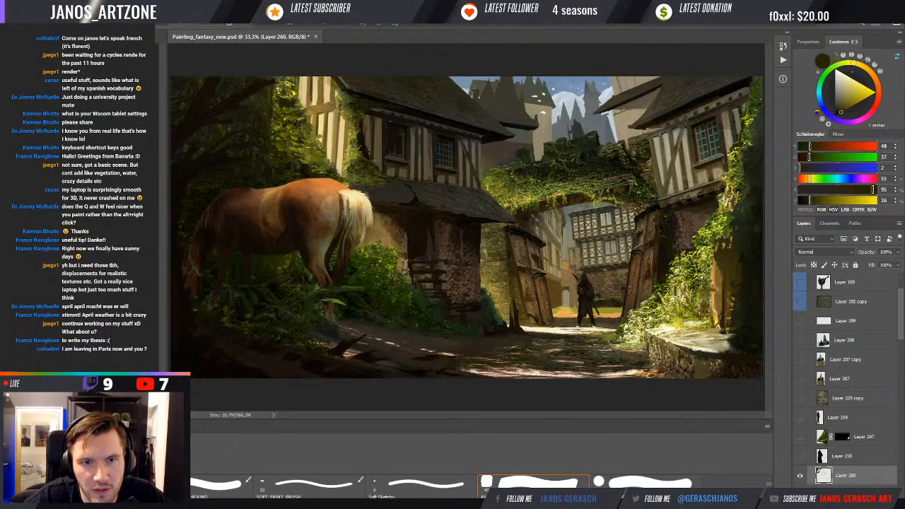
left_click(315, 165, "alt")
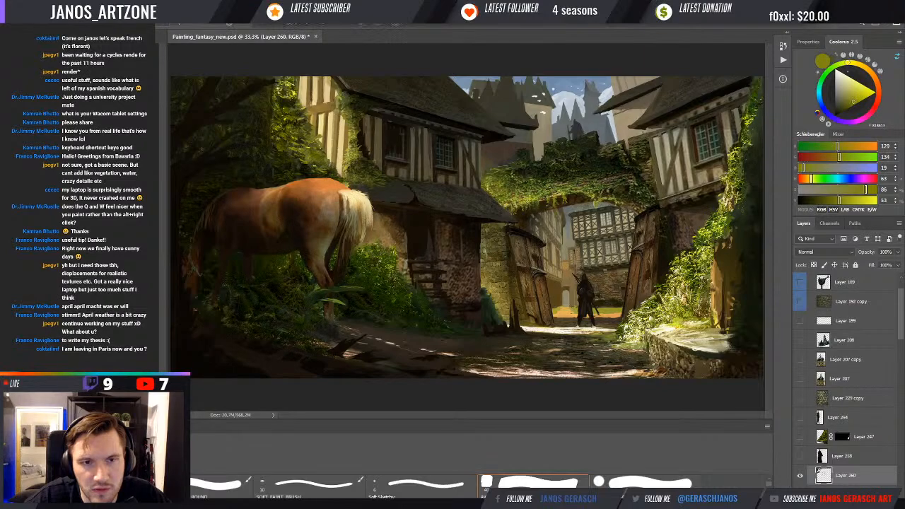
left_click(308, 158, "alt")
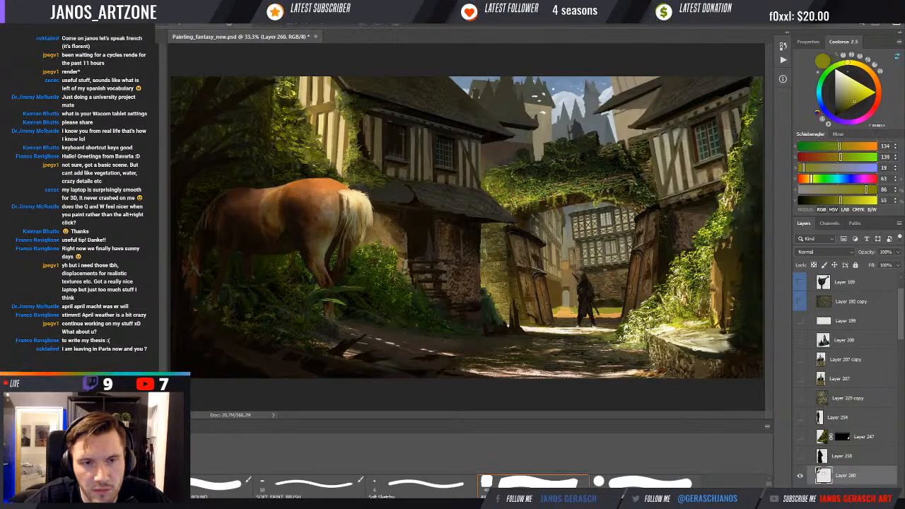
left_click(357, 182, "alt")
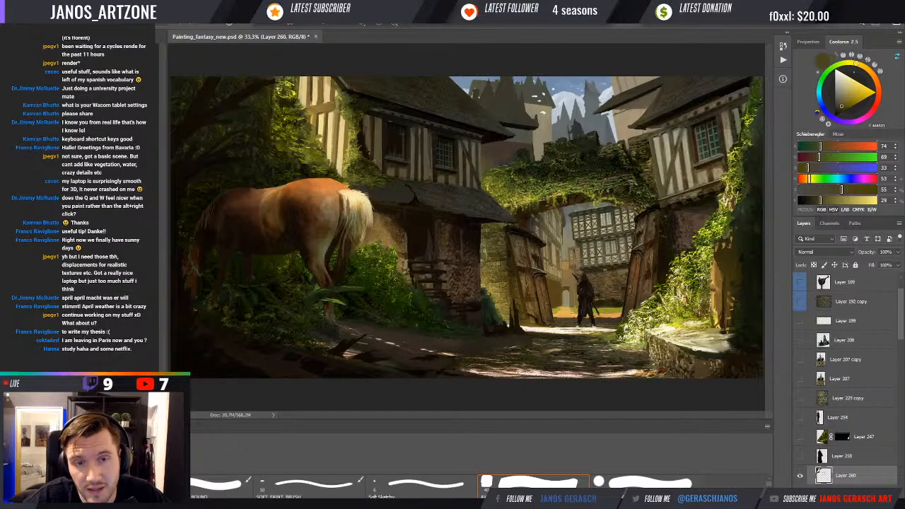
- Shade the sunlit wall's timber beams with sampled brown, including a darker brown (RGB 88, 73, 40)
left_click(340, 114, "alt")
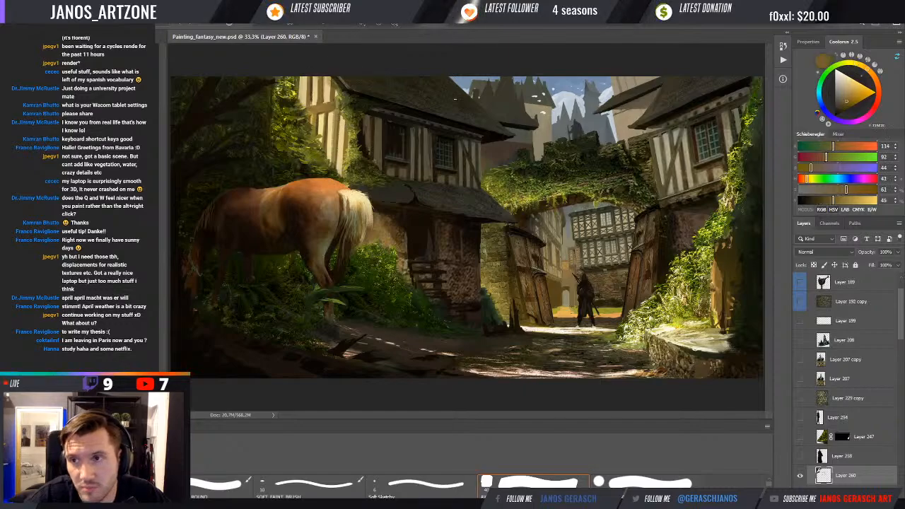
left_click(843, 105)
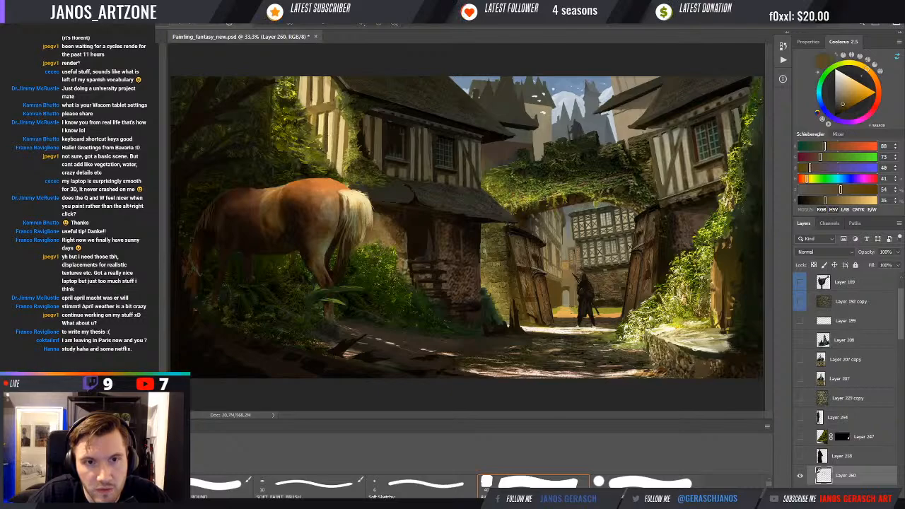
left_click(326, 105, "alt")
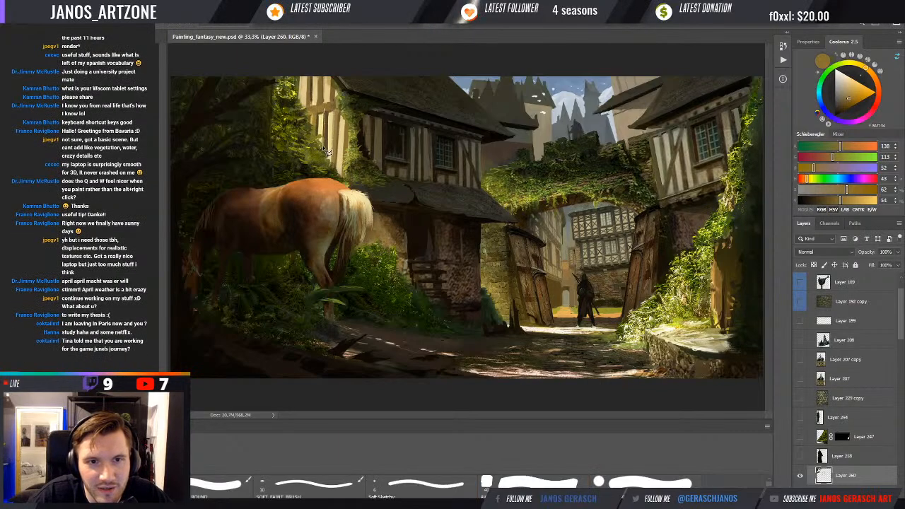
- Refine a narrow vertical strip of the sunlit timber wall inside a temporary selection, using sampled ochre, cream and dark brown tones
mouse_move(324, 148)
left_mouse_down()
mouse_move(326, 106)
mouse_move(323, 147)
left_mouse_up()
key("b")
left_click(328, 105, "alt")
left_click_drag(324, 107, 325, 146)
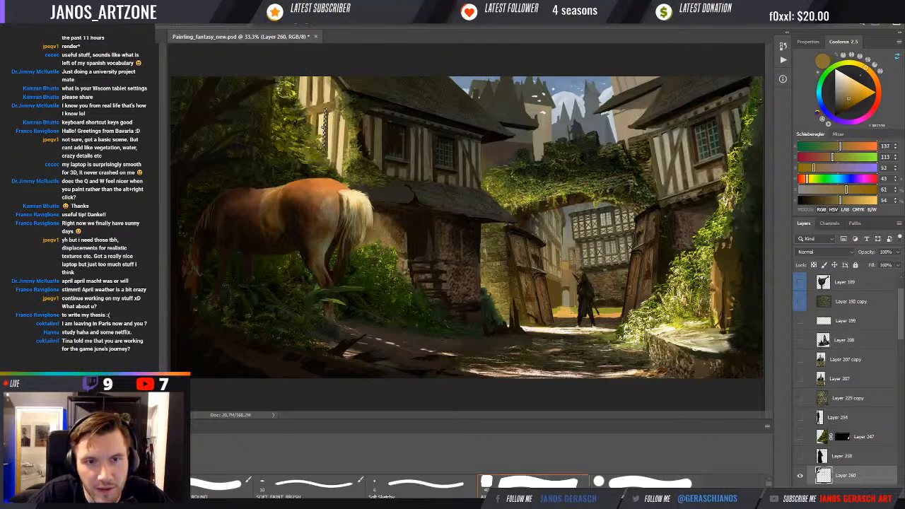
key("ctrl+d")
left_click(331, 123, "alt")
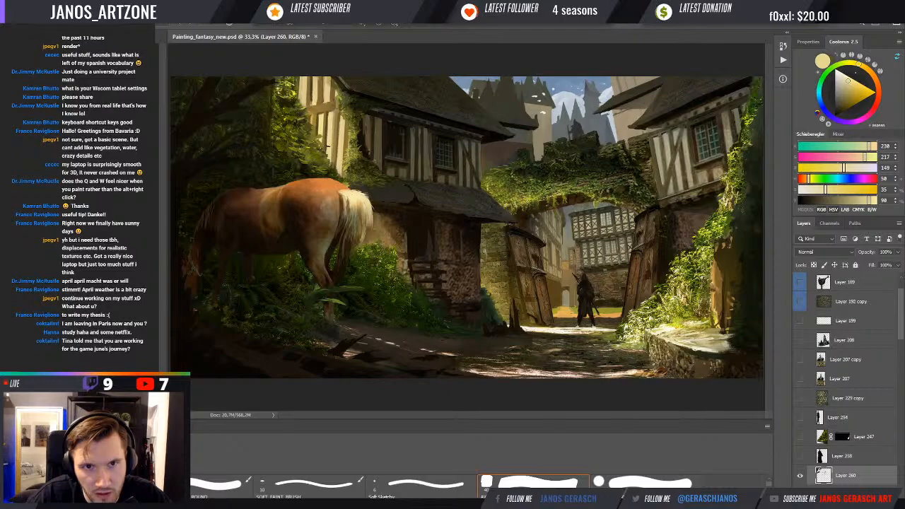
left_click(329, 119, "alt")
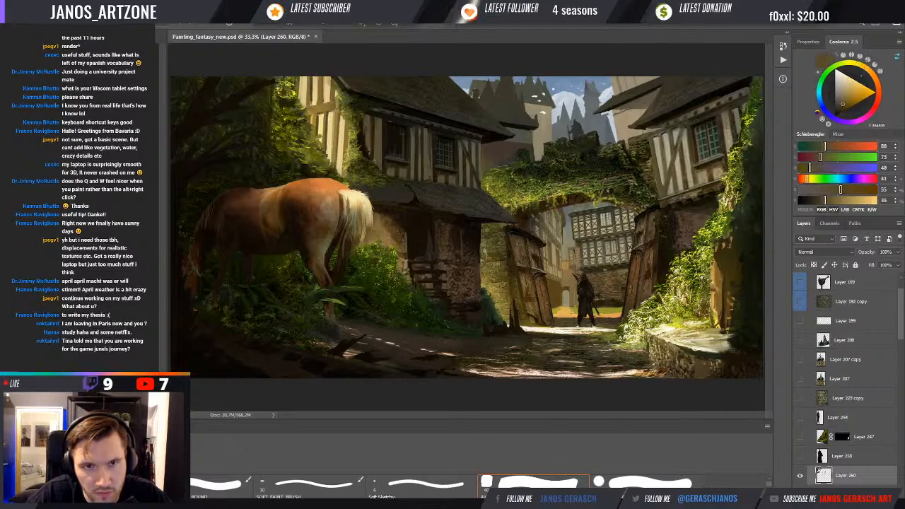
left_click(314, 91, "alt")
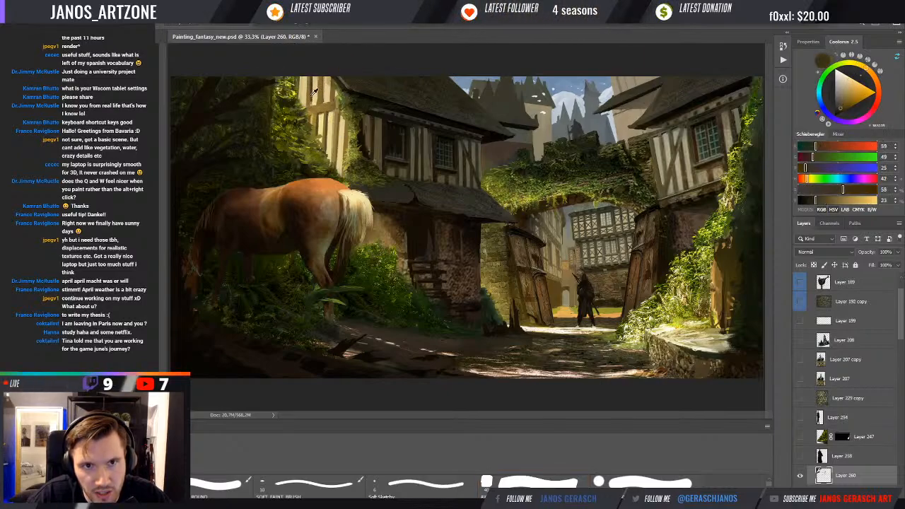
left_click_drag(314, 91, 312, 105)
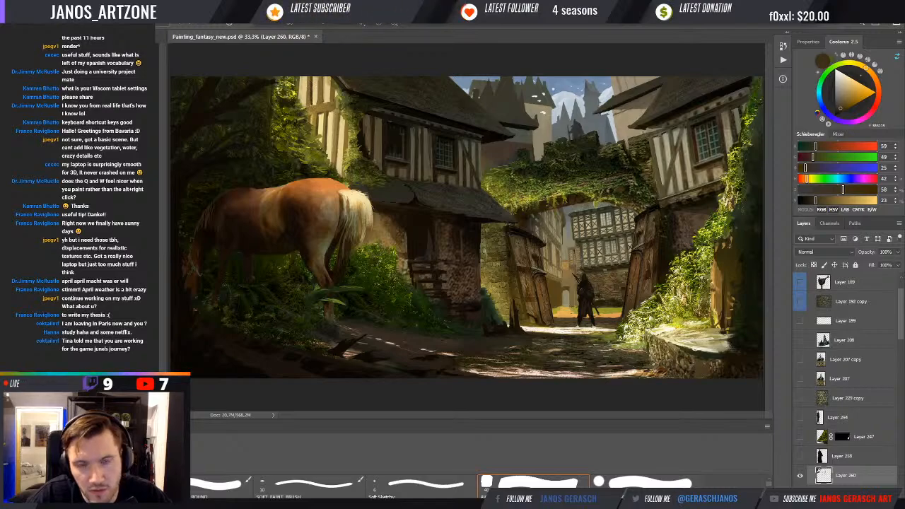
key("ctrl+z")
- Refine the upper timber beams of the sunlit wall with sampled ochre and dark brown tones, including a lighter ochre (RGB 196, 162, 75)
left_click(318, 113, "alt")
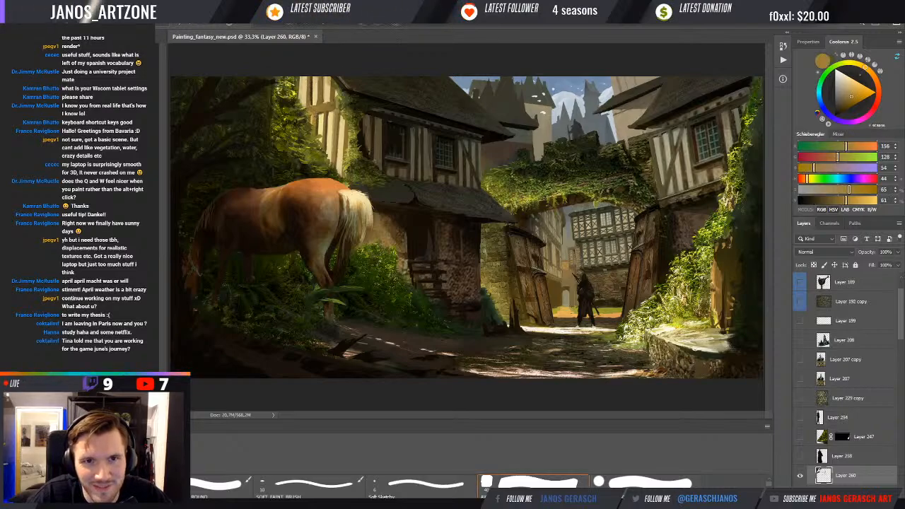
left_click(854, 92)
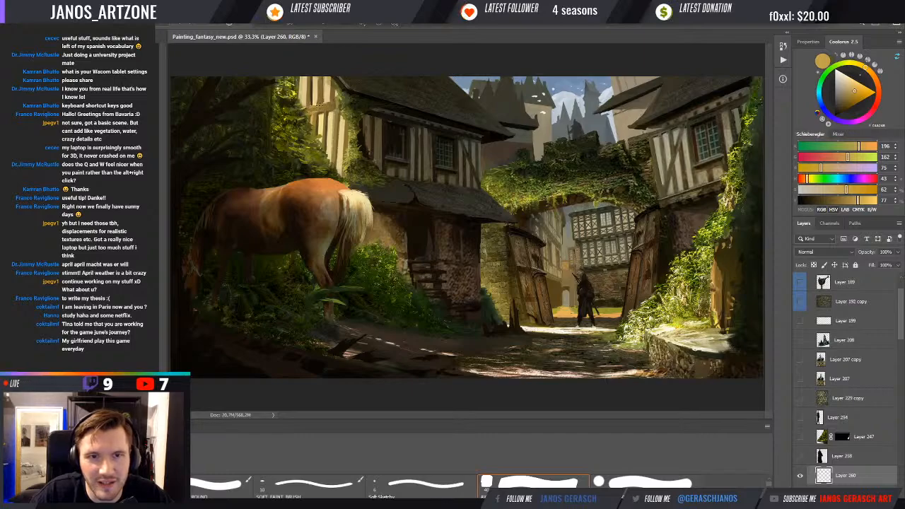
left_click(313, 107, "alt")
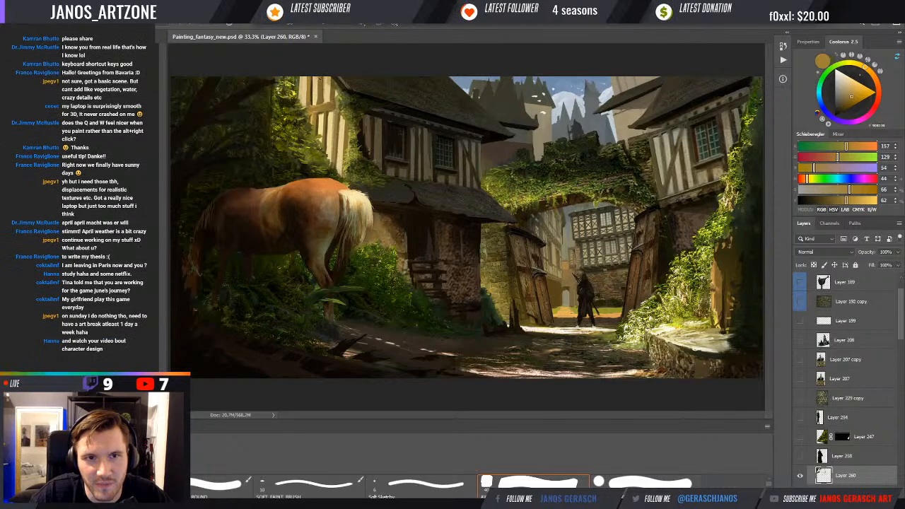
left_click(316, 90, "alt")
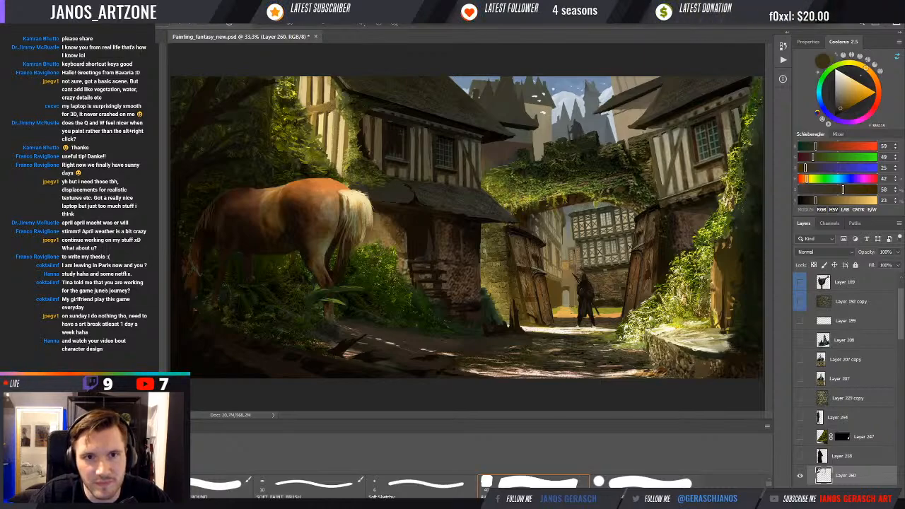
left_click(321, 111, "alt")
left_click(309, 89, "alt")
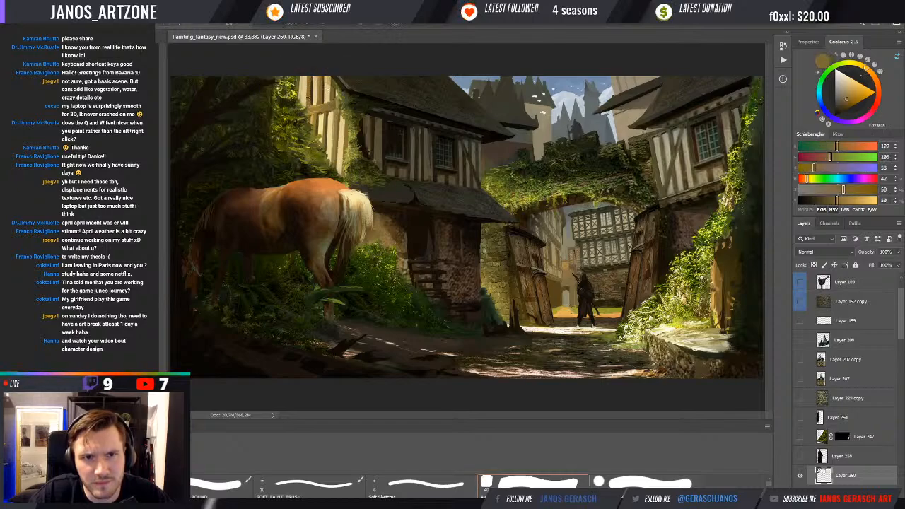
left_click(312, 93, "alt")
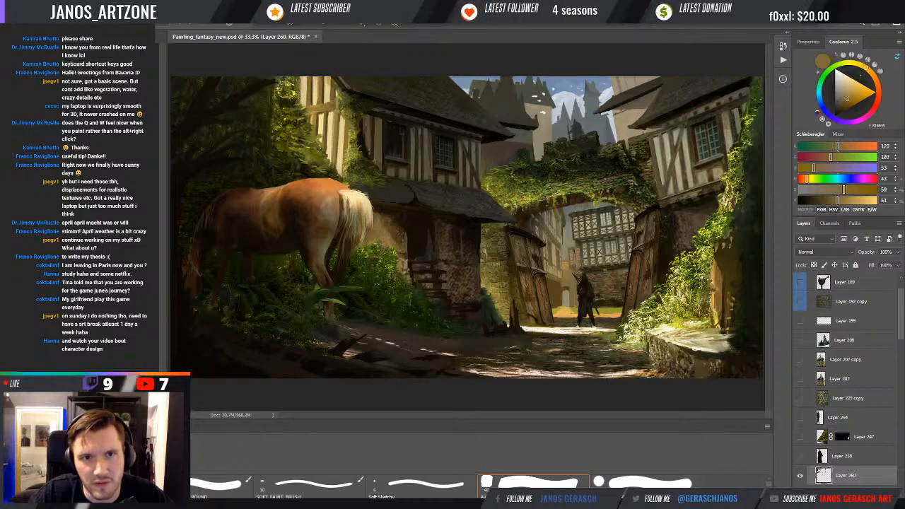
left_click(313, 97, "alt")
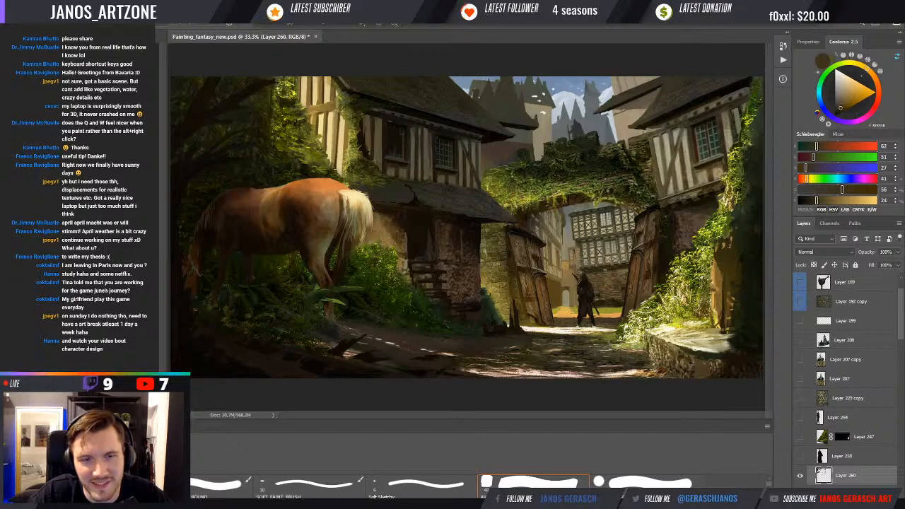
- Touch up the wall's lower beams with sampled ochre and cream, and the adjacent leaves with dark olive and yellow-green
left_click(336, 148, "alt")
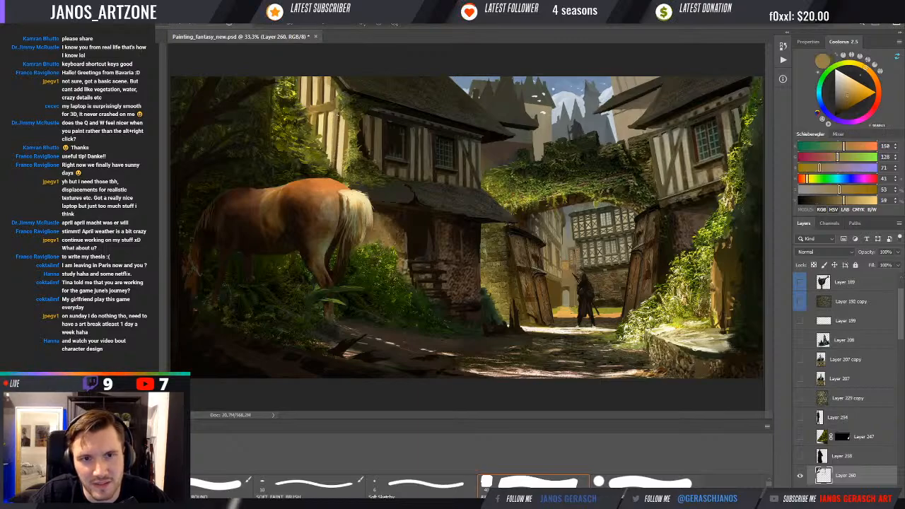
left_click_drag(337, 118, 340, 161)
left_click(333, 119, "alt")
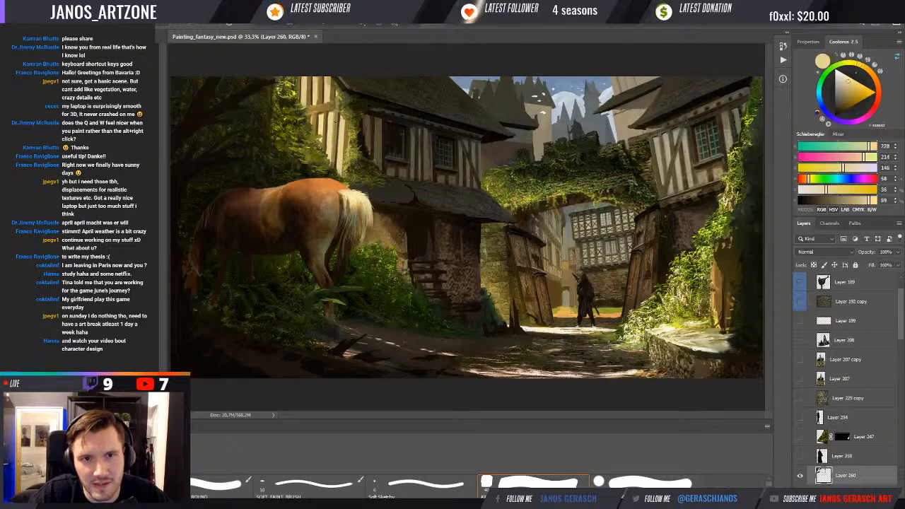
left_click(348, 134, "alt")
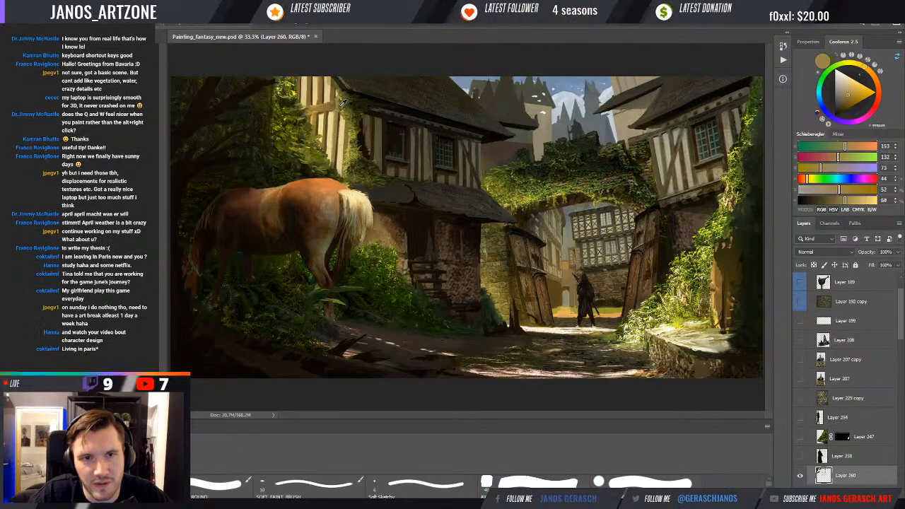
left_click(308, 148, "alt")
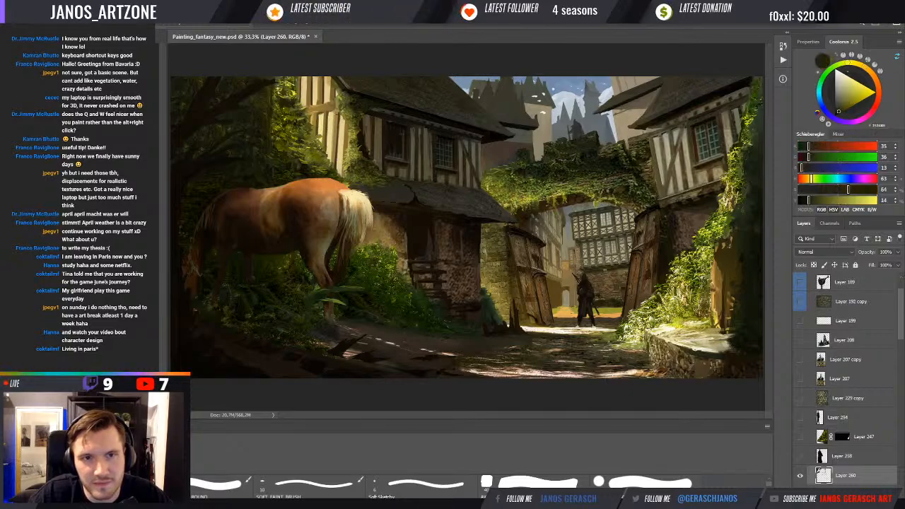
left_click(311, 145, "alt")
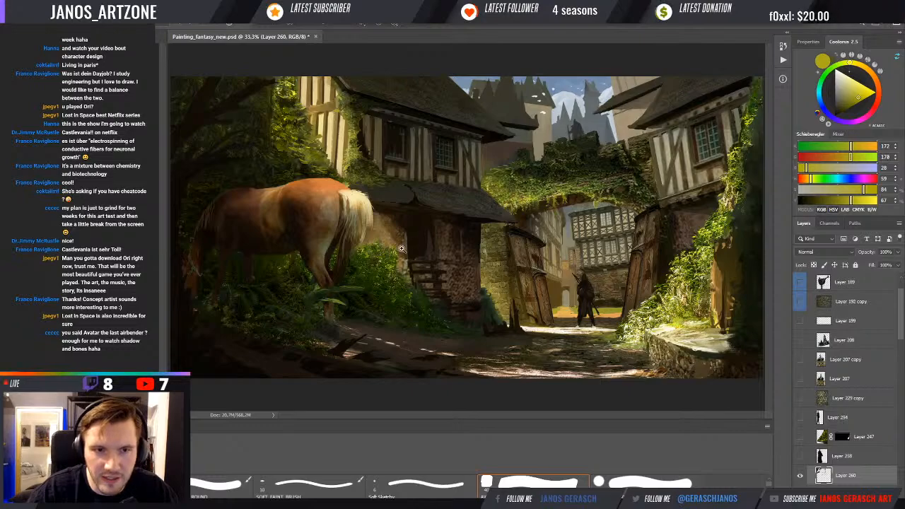
- Refine the top of the horse's tail and rump edge with sampled orange-brown and pale cream (RGB 245, 228, 171)
scroll(390, 256, "up", 1)
left_click_drag(375, 269, 420, 261)
left_click(359, 161, "alt")
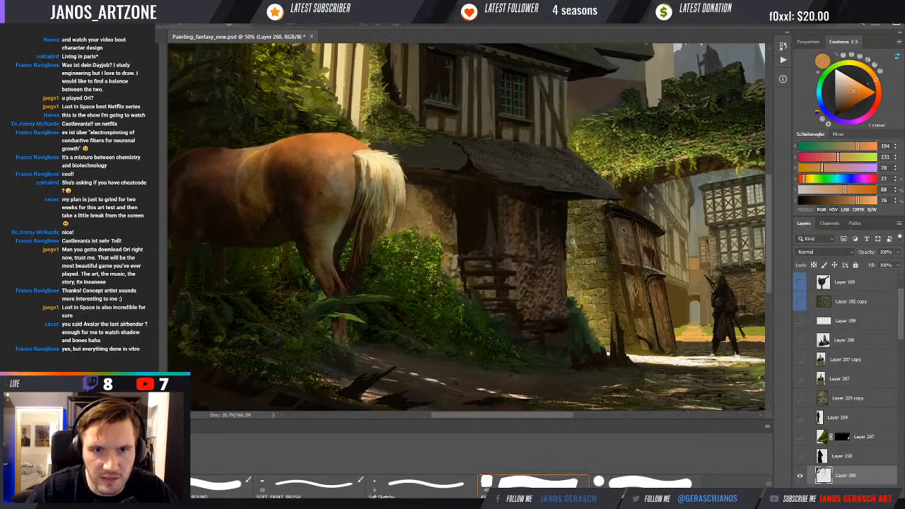
left_click(371, 155, "alt")
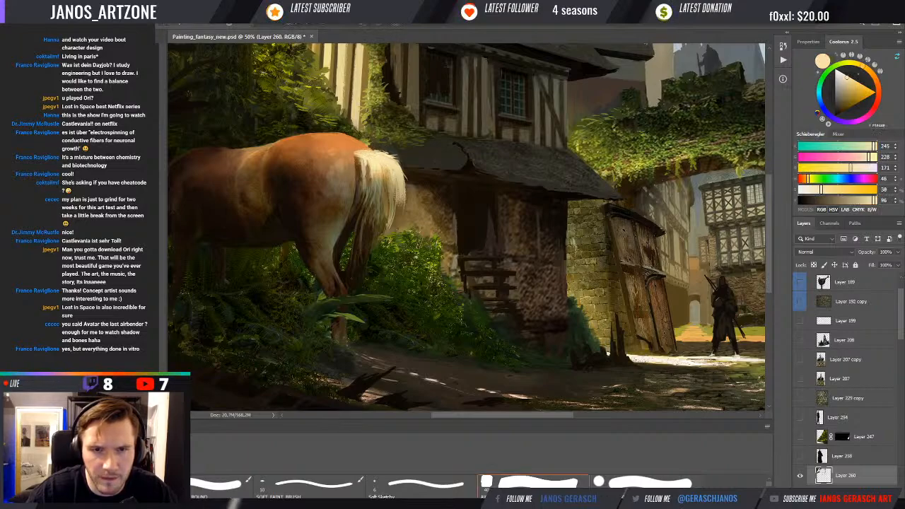
- Detail the upper edge of the bush behind the horse, alternating sampled dark green and bright yellow-green tones
key("ctrl+minus")
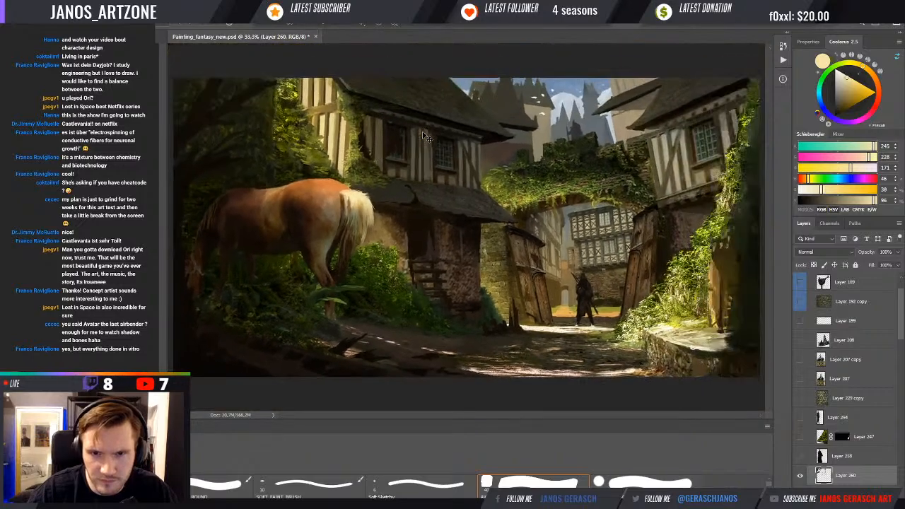
key("ctrl+minus")
key("ctrl+plus")
key("ctrl+plus")
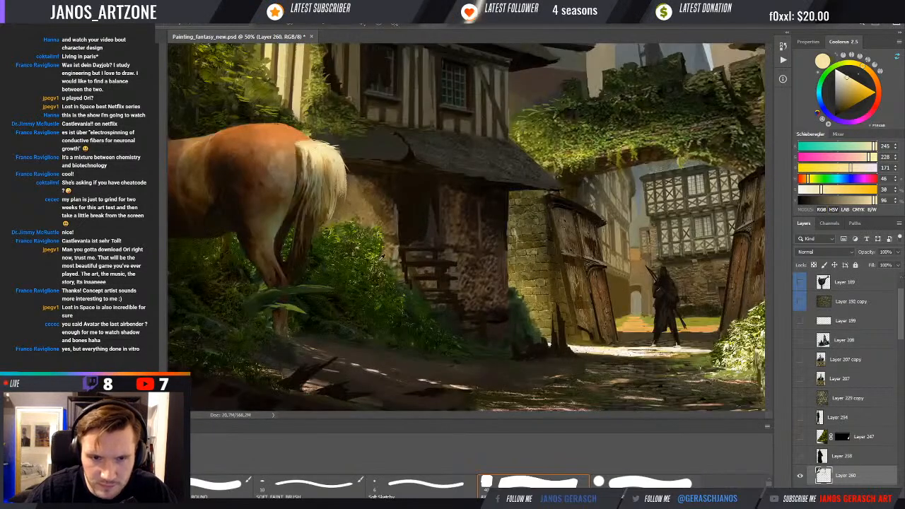
left_click(362, 244, "alt")
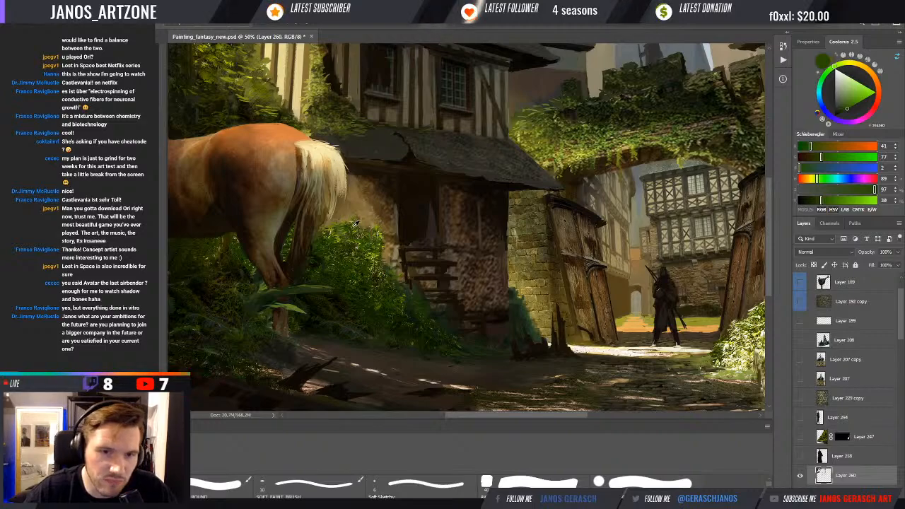
left_click(380, 224, "alt")
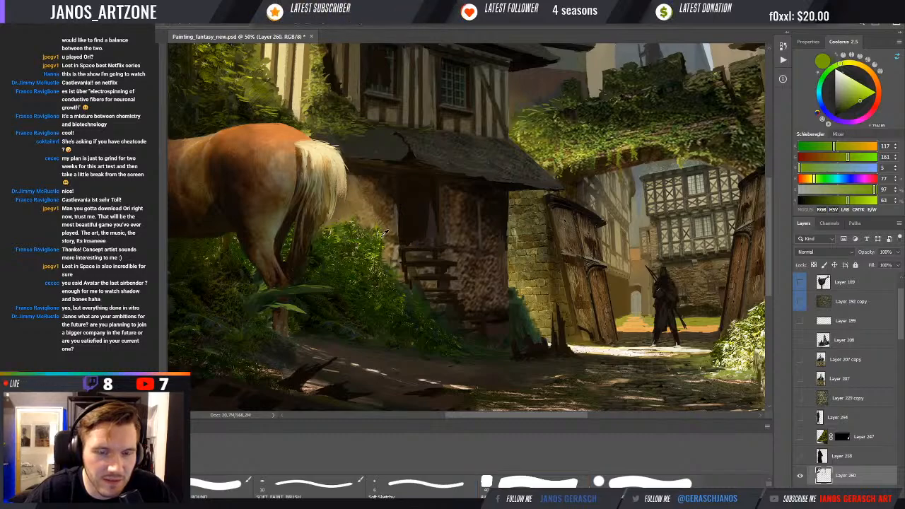
left_click(384, 233, "alt")
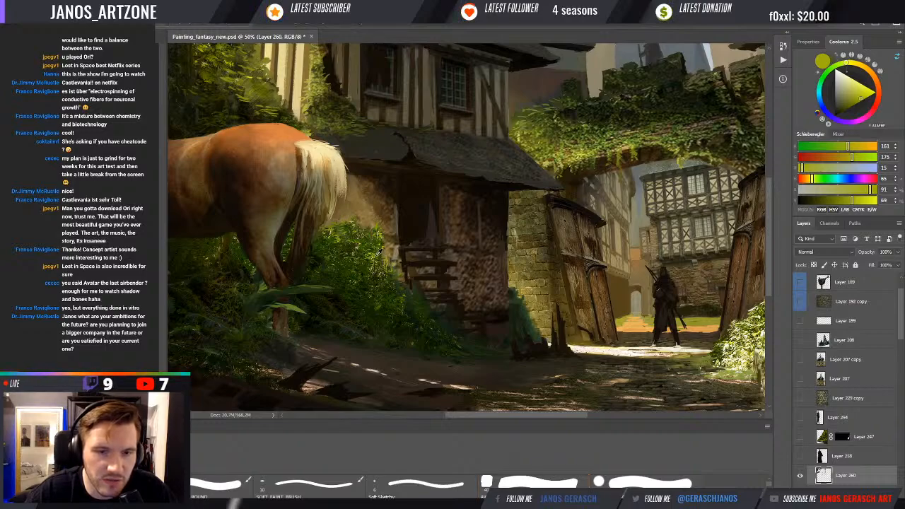
left_click(362, 242, "alt")
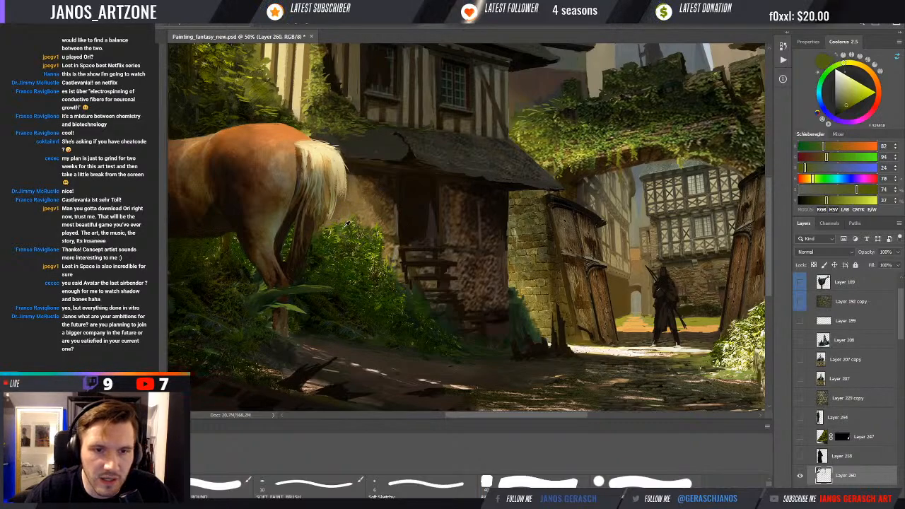
left_click(347, 224, "alt")
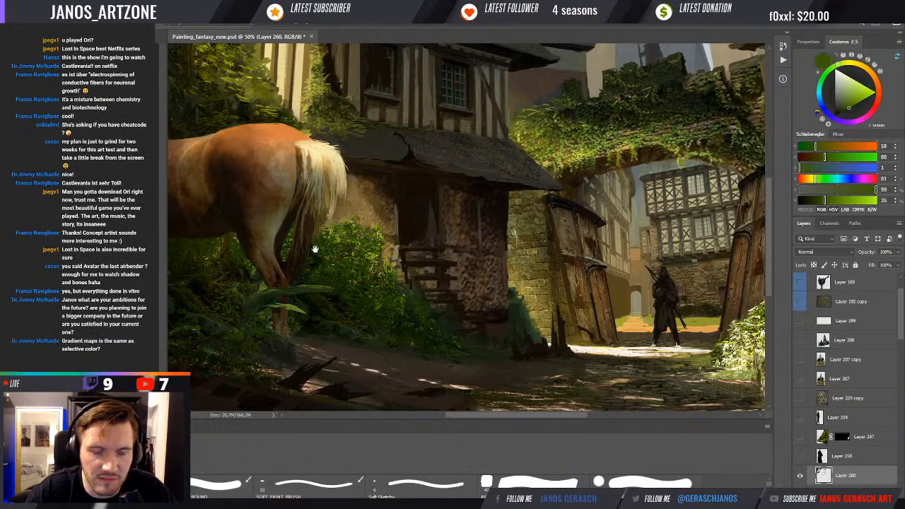
- Clean up the shadowed area around the horse's hind legs with sampled dark olive and near-black green tones
left_click_drag(298, 256, 329, 246)
left_click(317, 244, "alt")
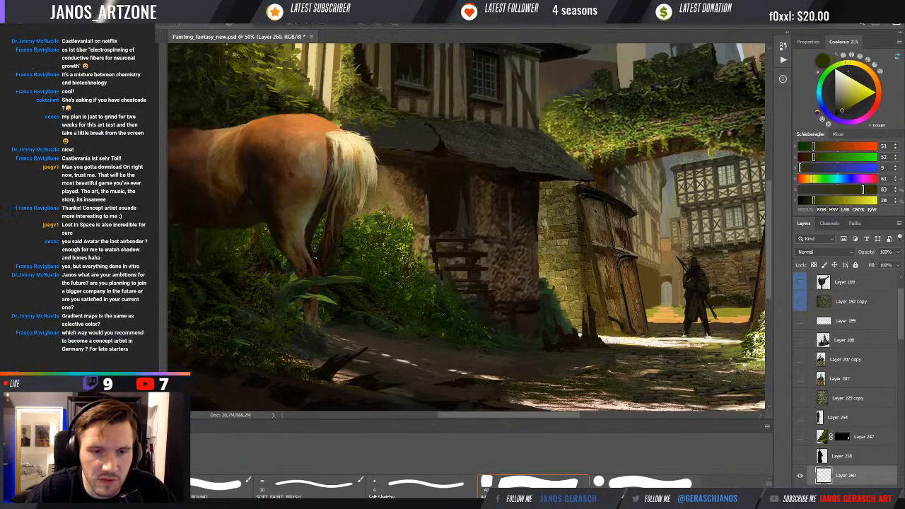
left_click(320, 267, "alt")
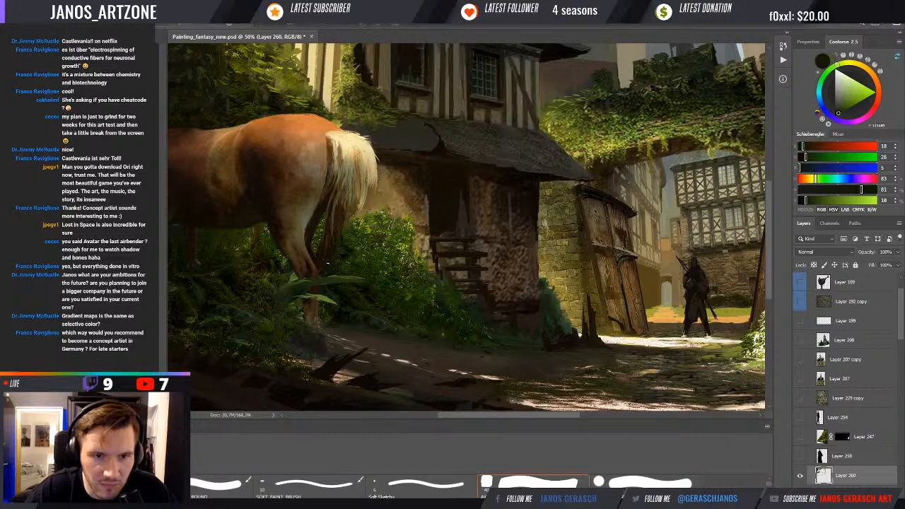
left_click(319, 263, "alt")
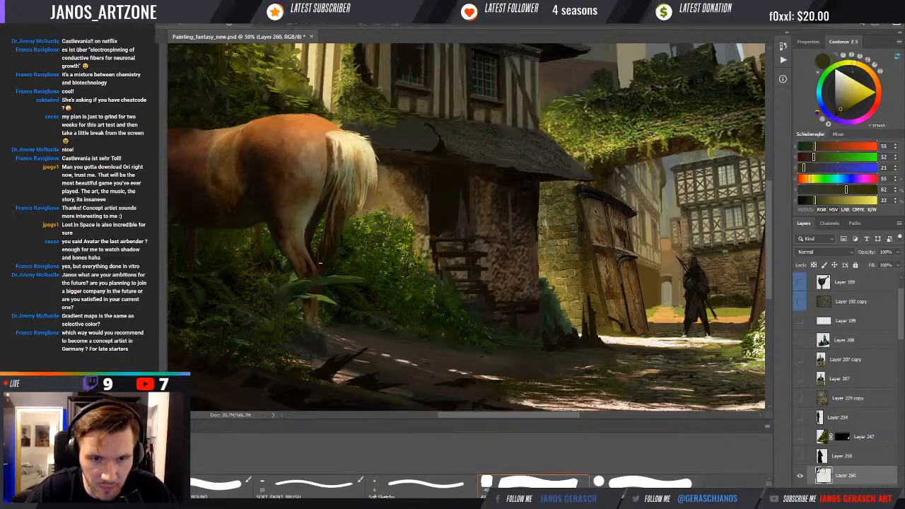
left_click(325, 261, "alt")
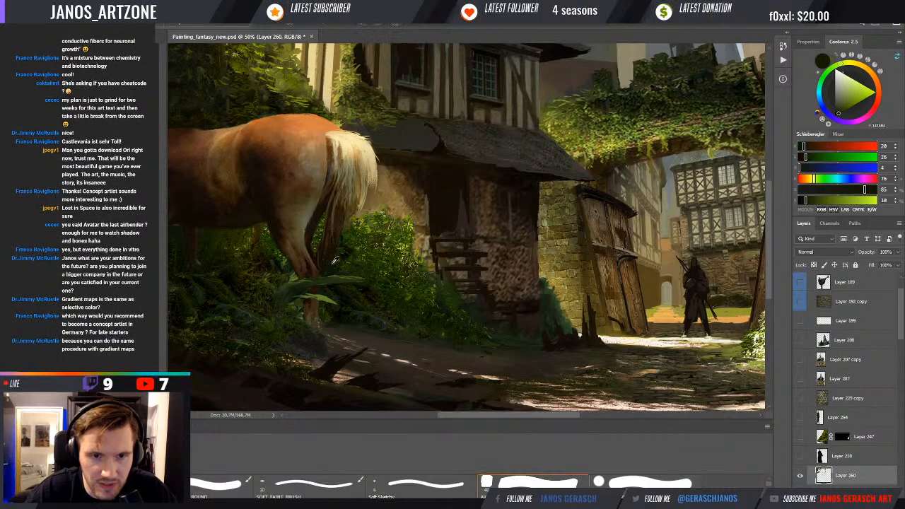
left_click(331, 250, "alt")
left_click(332, 267, "alt")
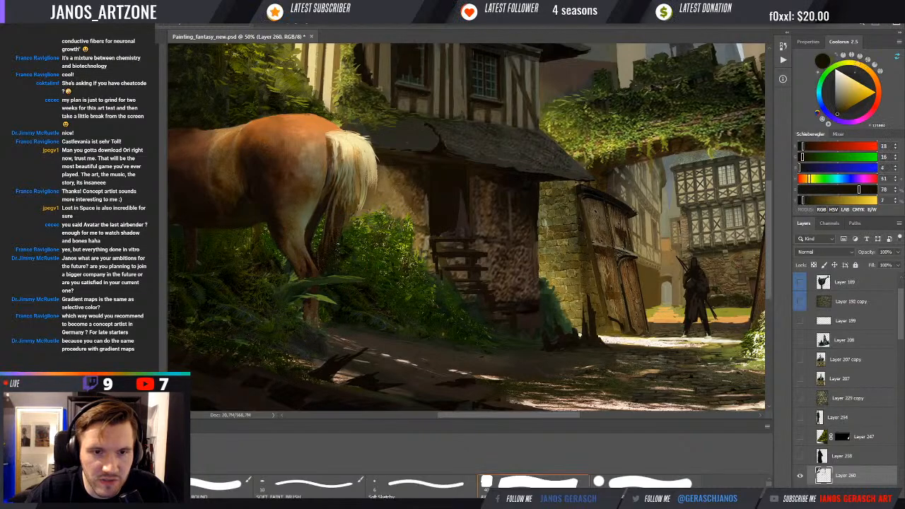
- Paint the lower strands of the horse's tail against the bush with a sampled dark brown (RGB 56, 44, 17)
left_click(345, 222, "alt")
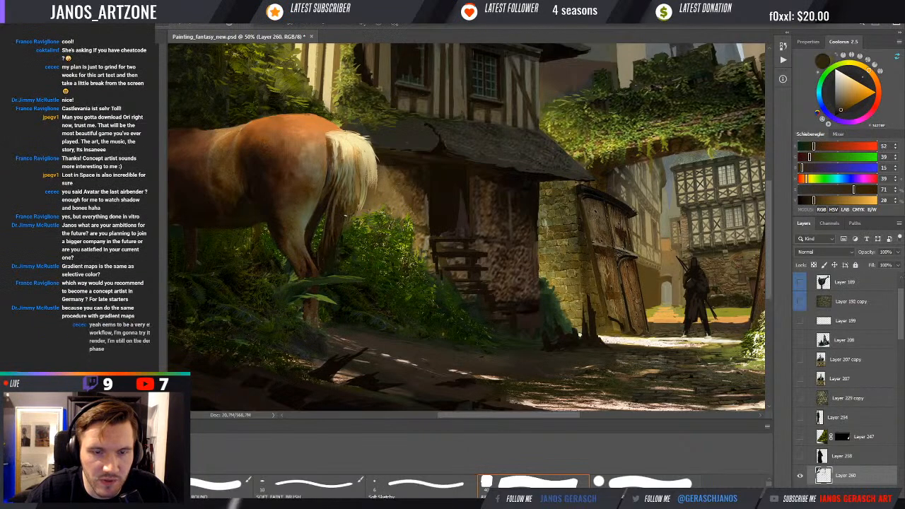
left_click(344, 223, "alt")
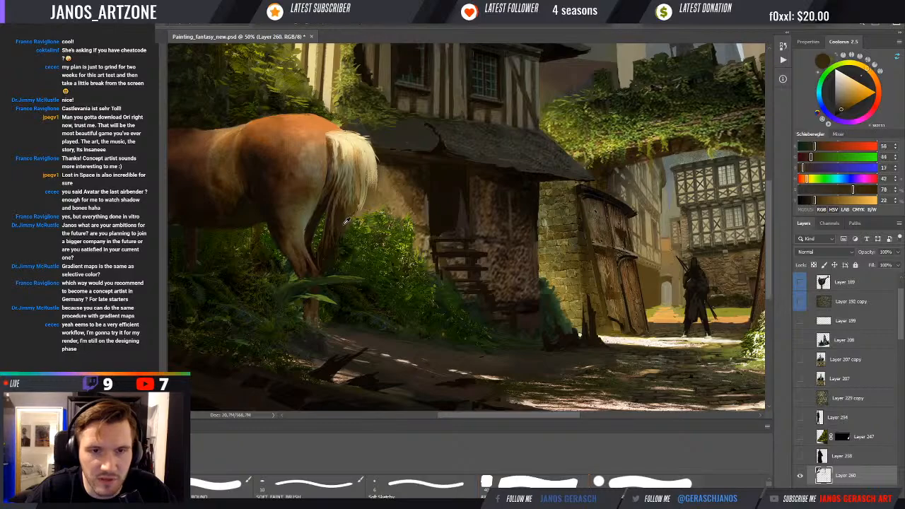
left_click_drag(344, 225, 339, 238)
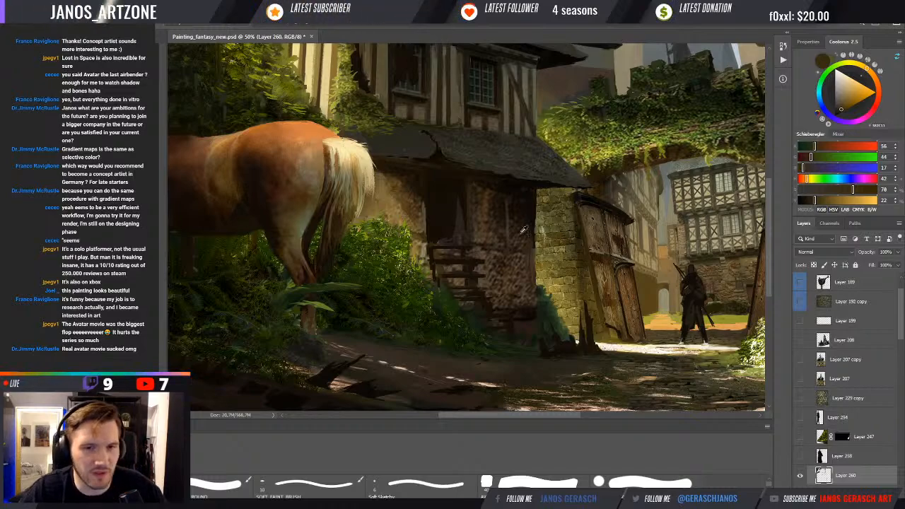
- Refine the bush's edge against the sunlit hut wall, alternating sampled olive greens with ochre-brown wall tones
scroll(368, 239, "up", 1)
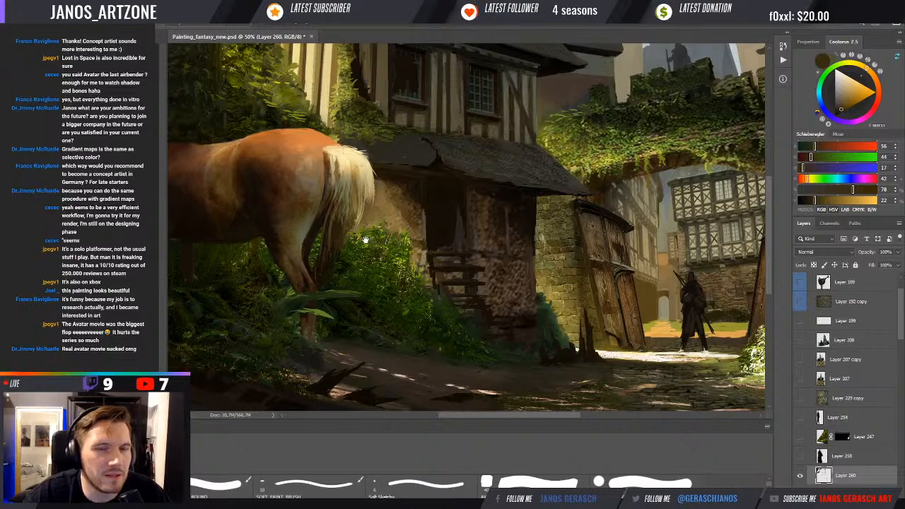
left_click_drag(366, 240, 382, 248)
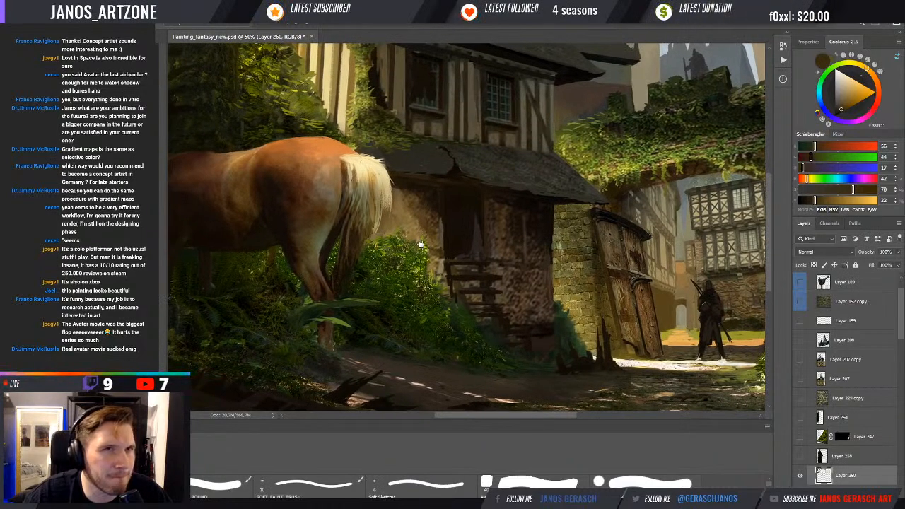
mouse_move(420, 243)
left_mouse_down()
mouse_move(420, 256)
mouse_move(440, 255)
mouse_move(448, 267)
left_mouse_up()
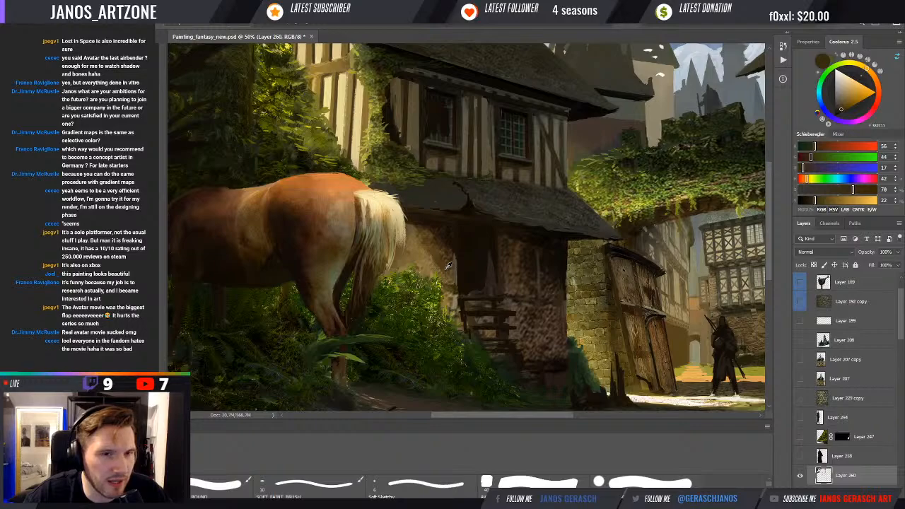
mouse_move(444, 298)
left_mouse_down()
mouse_move(457, 256)
mouse_move(456, 267)
left_mouse_up()
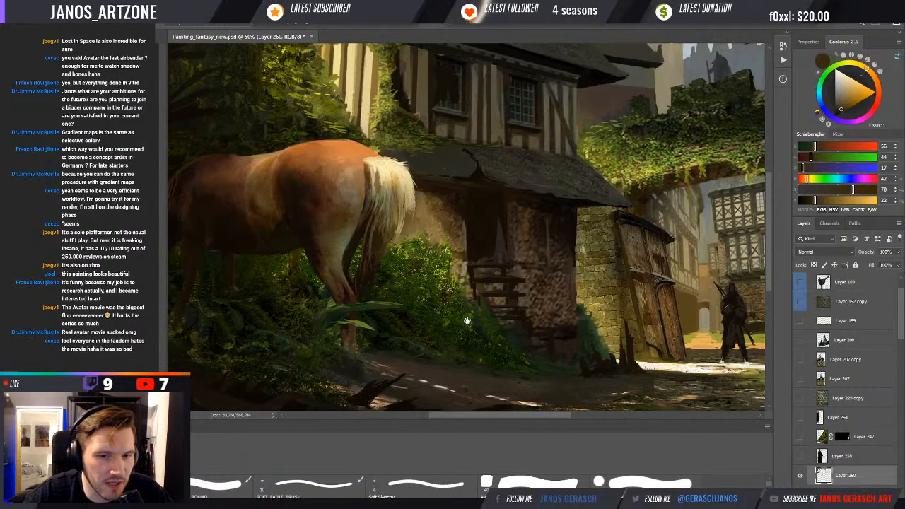
mouse_move(471, 322)
left_mouse_down()
mouse_move(451, 294)
mouse_move(417, 311)
left_mouse_up()
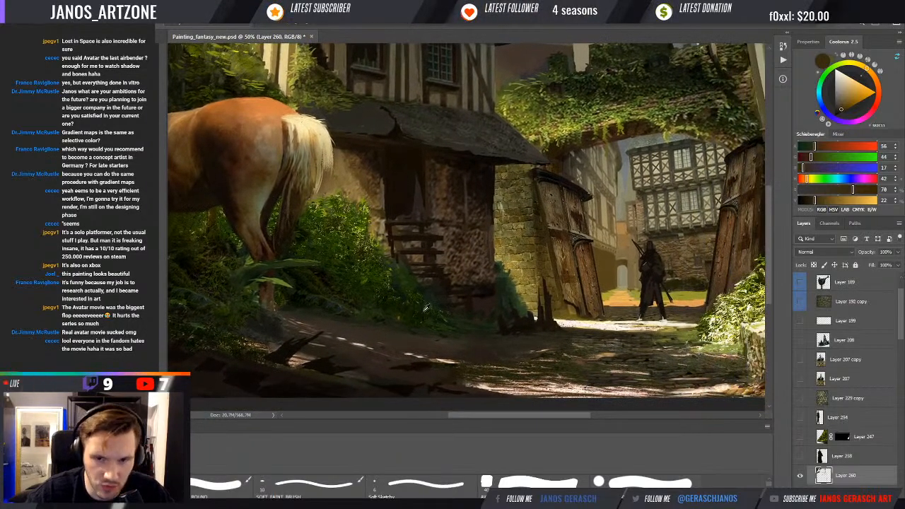
left_click(384, 276, "alt")
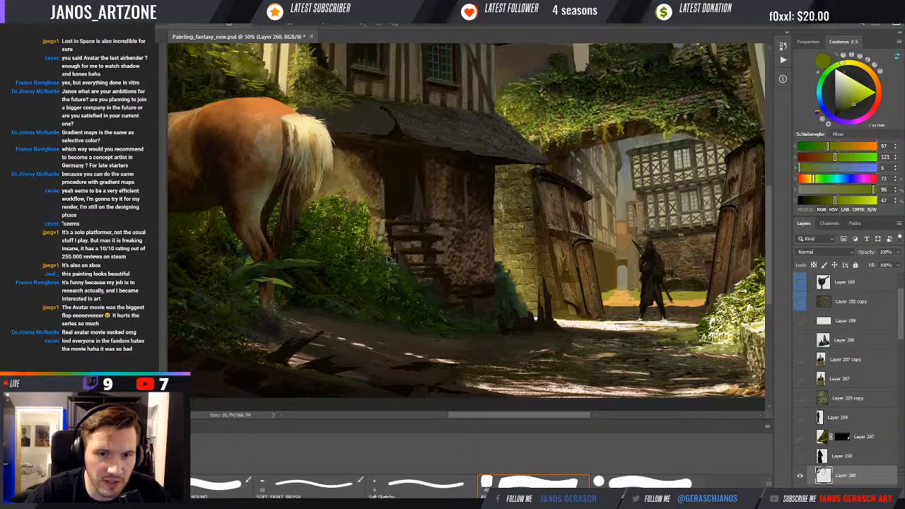
left_click_drag(378, 258, 380, 256)
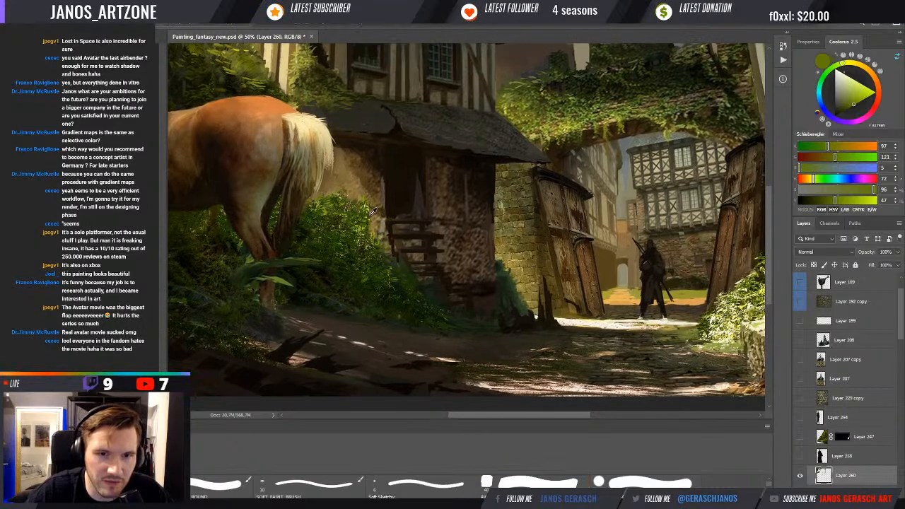
left_click(372, 212, "alt")
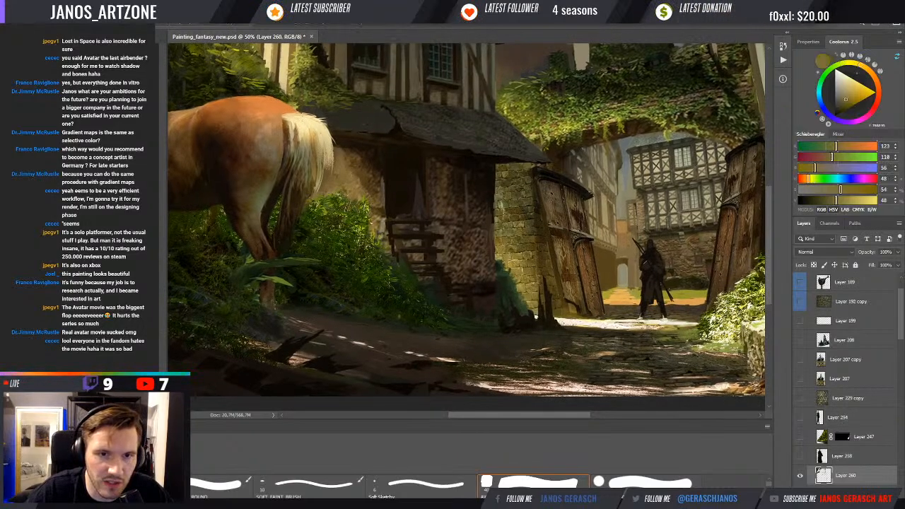
left_click(373, 221, "alt")
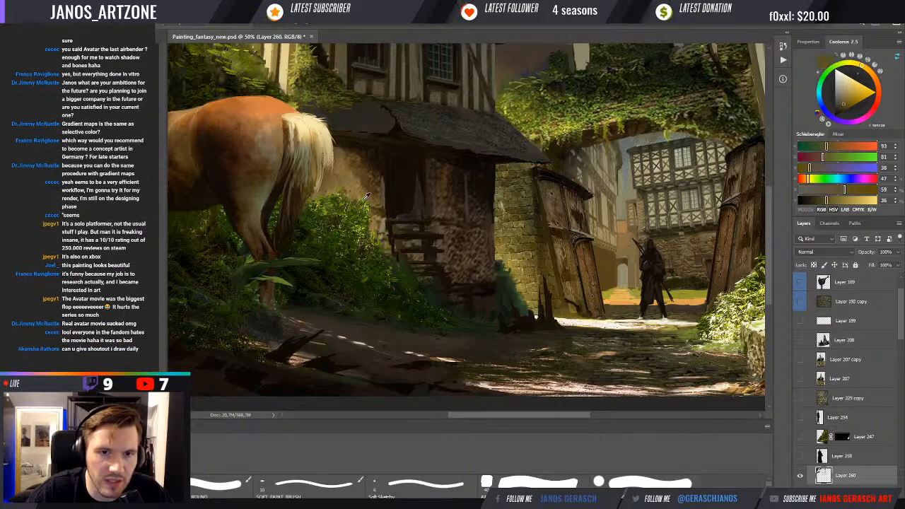
left_click(331, 200, "alt")
left_click(312, 203, "alt")
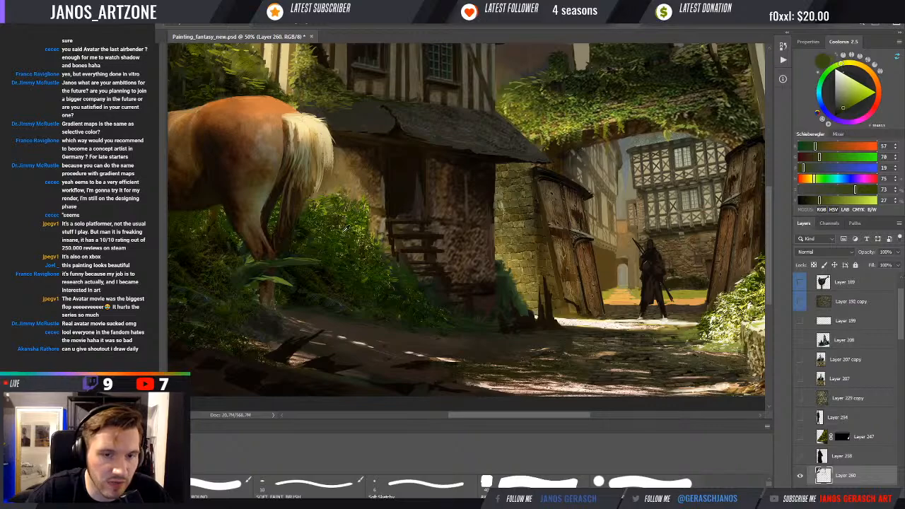
- Soften the lower edge of the bush where it meets the path, using sampled dark green tones
scroll(347, 285, "down", 3)
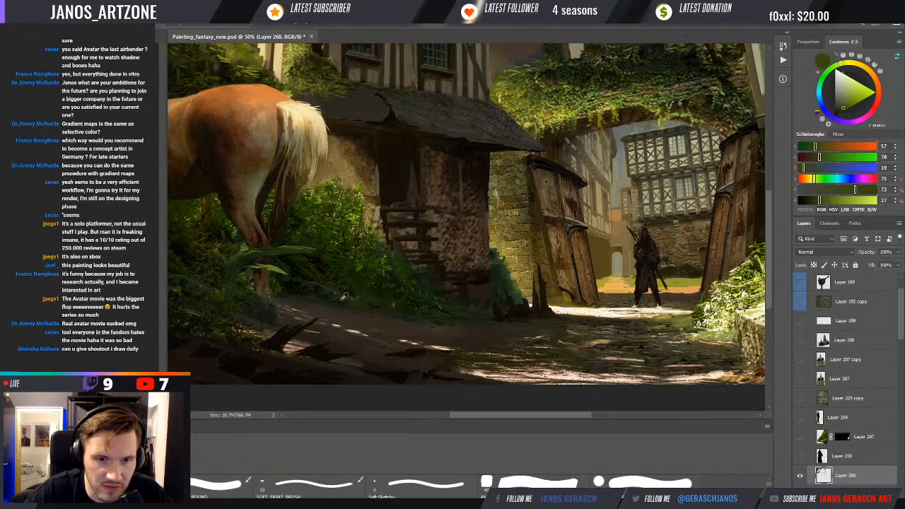
left_click(347, 299, "alt")
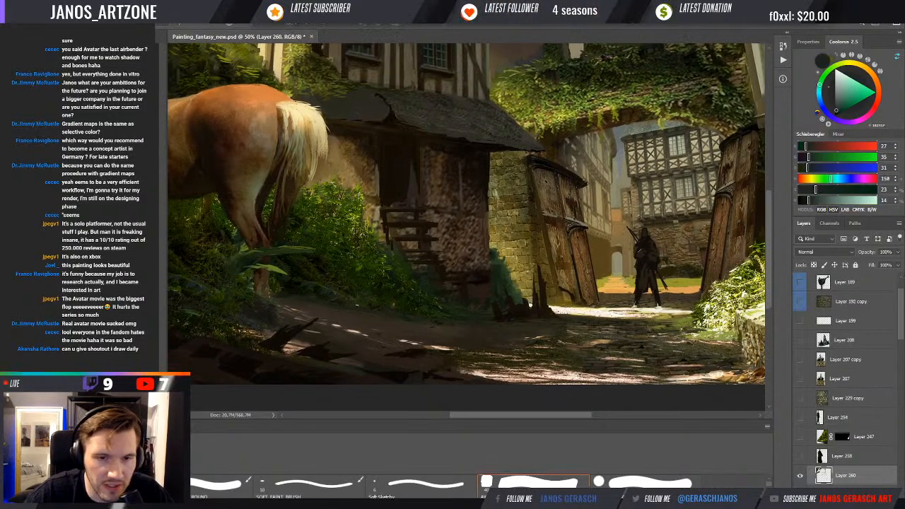
left_click(357, 305, "alt")
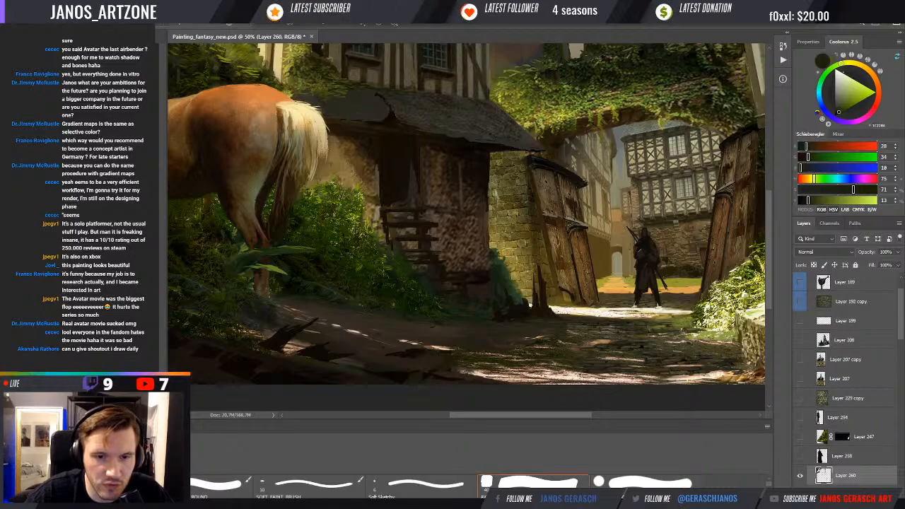
left_click(349, 309, "alt")
left_click_drag(347, 314, 361, 307)
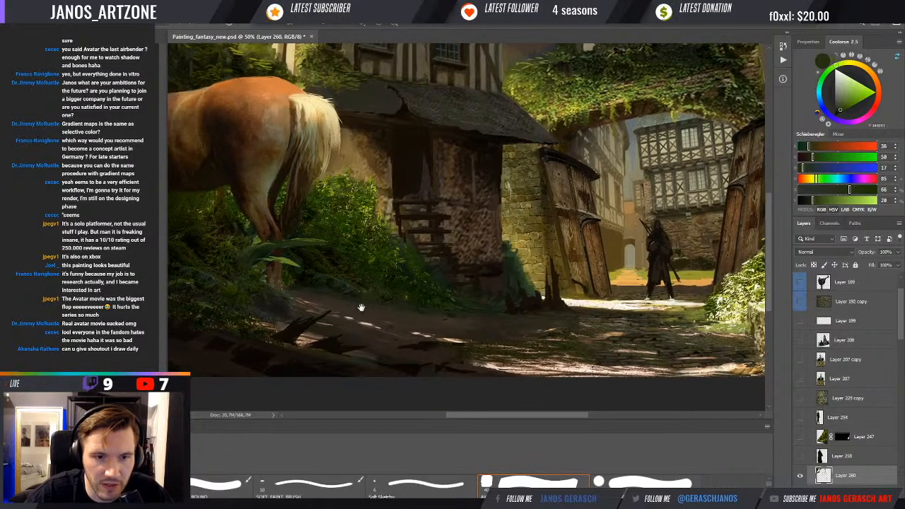
- Blend the shadowed path along the base of the bush with sampled near-black and dark grey-brown tones
left_click(270, 334, "alt")
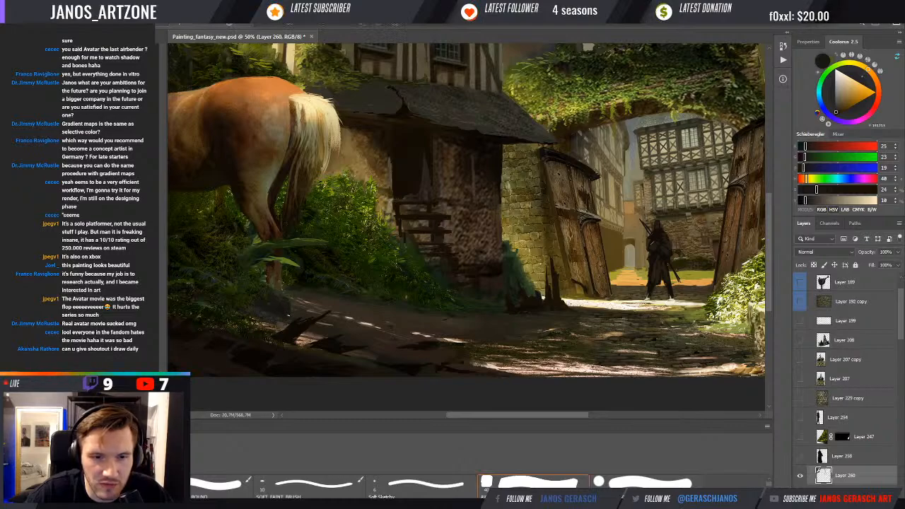
left_click_drag(334, 307, 323, 302)
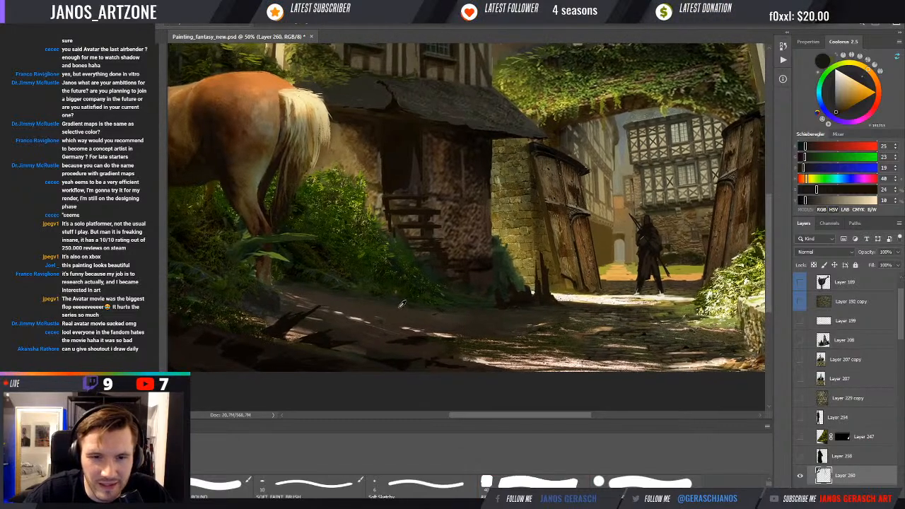
left_click(386, 305, "alt")
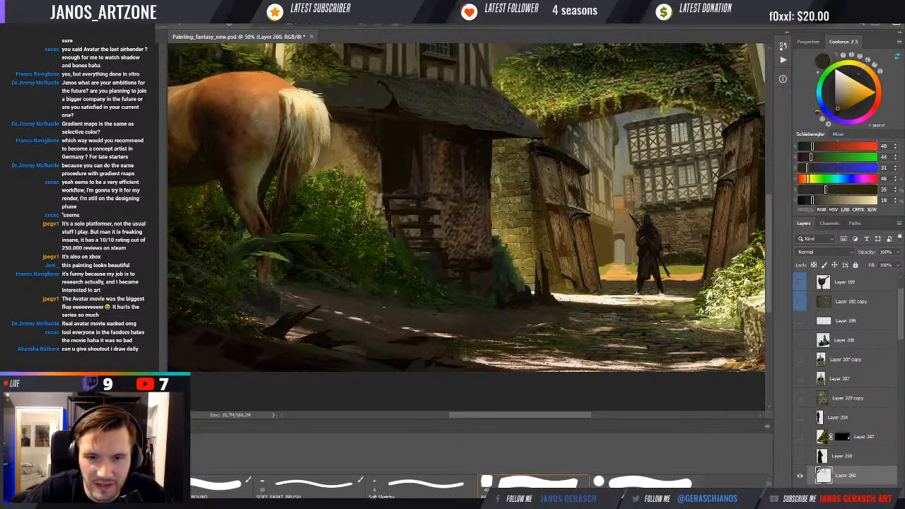
left_click(434, 311, "alt")
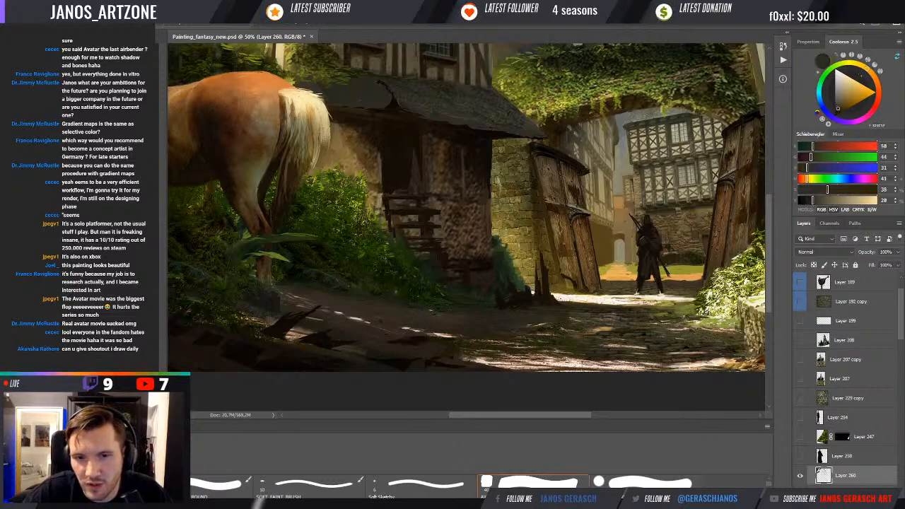
left_click(464, 307, "alt")
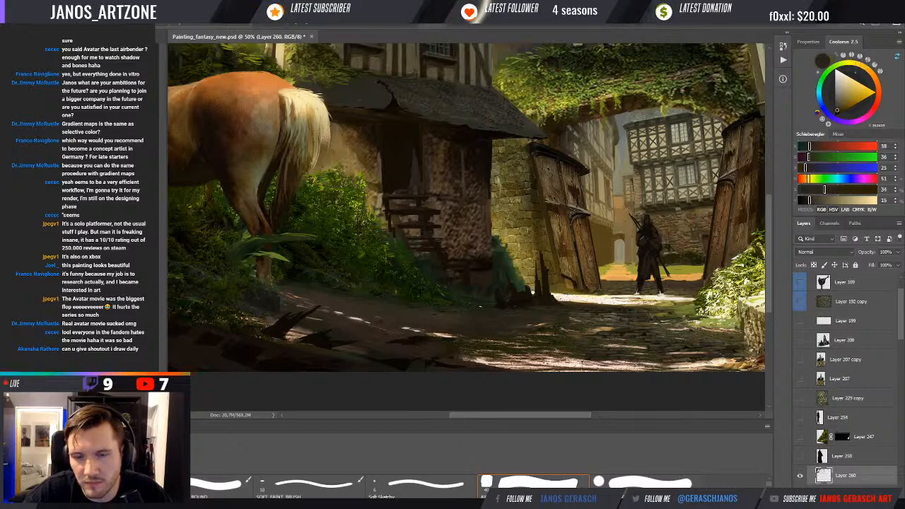
- Clean up the foot of the hut's brick wall and the ground beside it with sampled dark brown and dark green tones
left_click(487, 274, "alt")
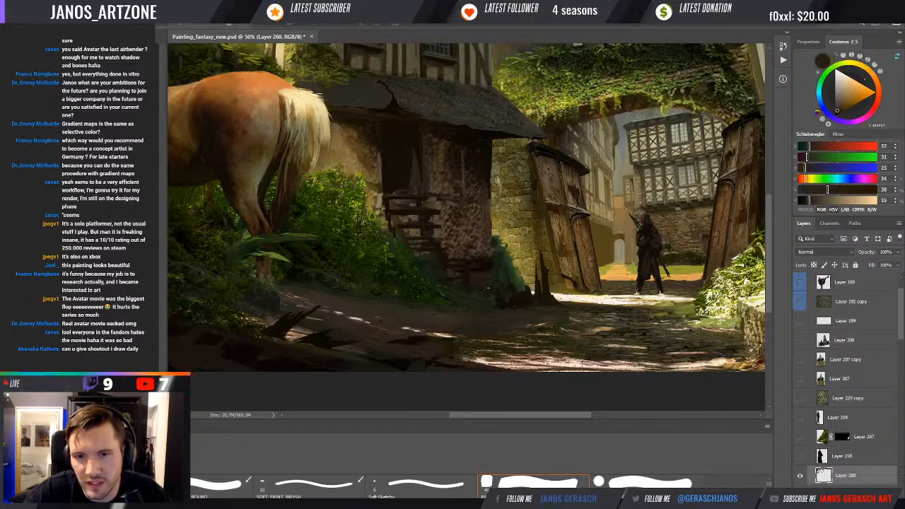
left_click(493, 287, "alt")
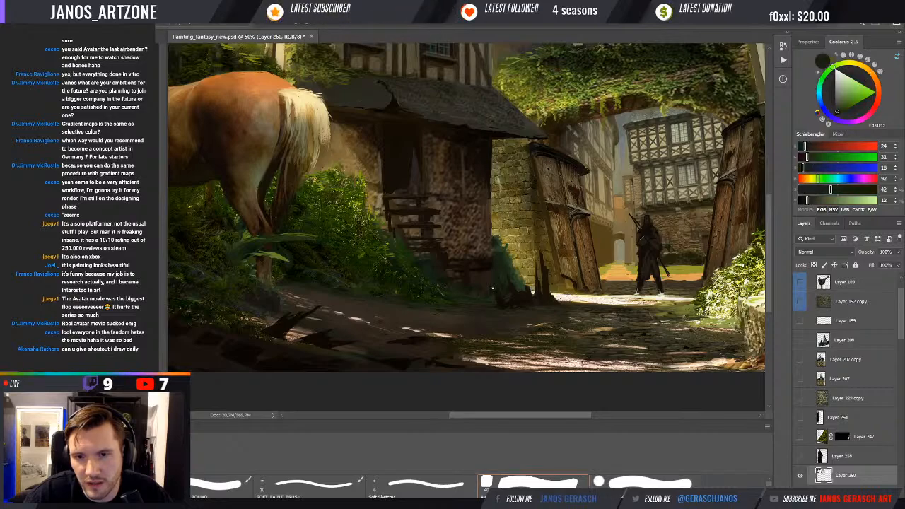
left_click(486, 287, "alt")
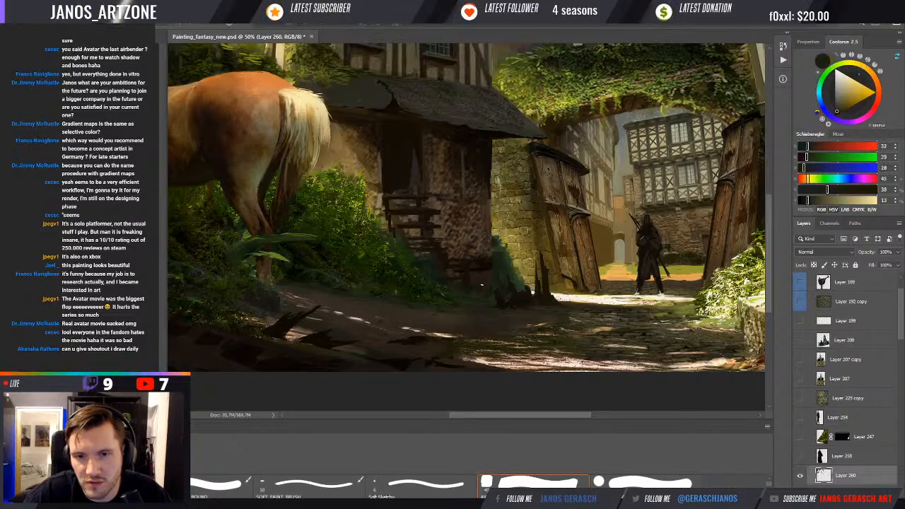
left_click(478, 281, "alt")
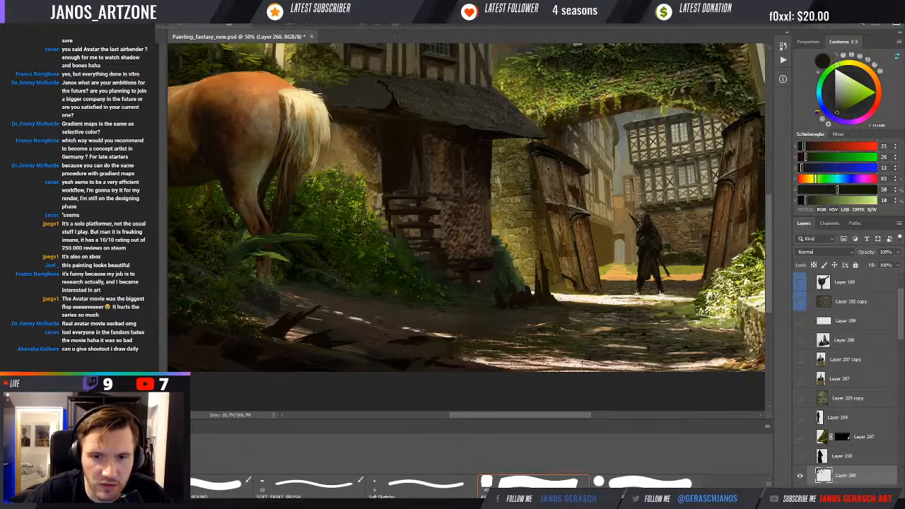
- Define the shadows between the lower wooden steps beside the bush with sampled dark green and dark brown tones
left_click(408, 237, "alt")
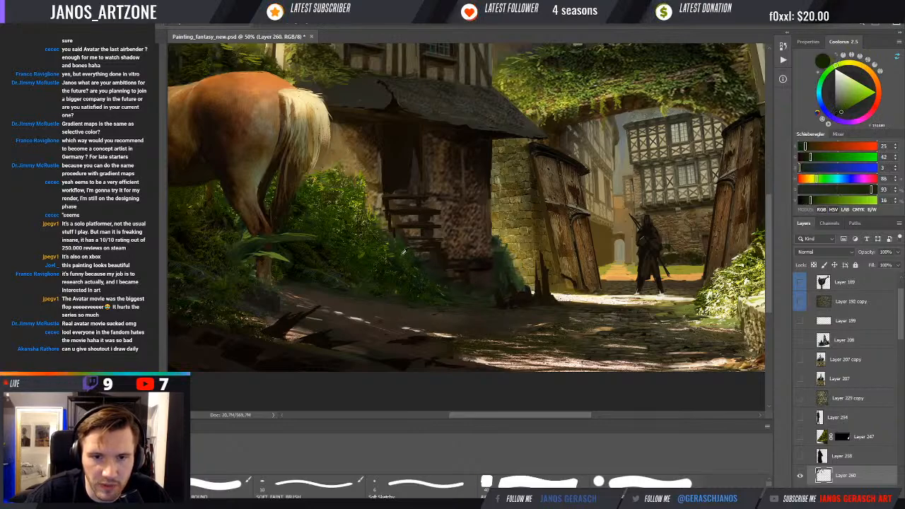
left_click(406, 237, "alt")
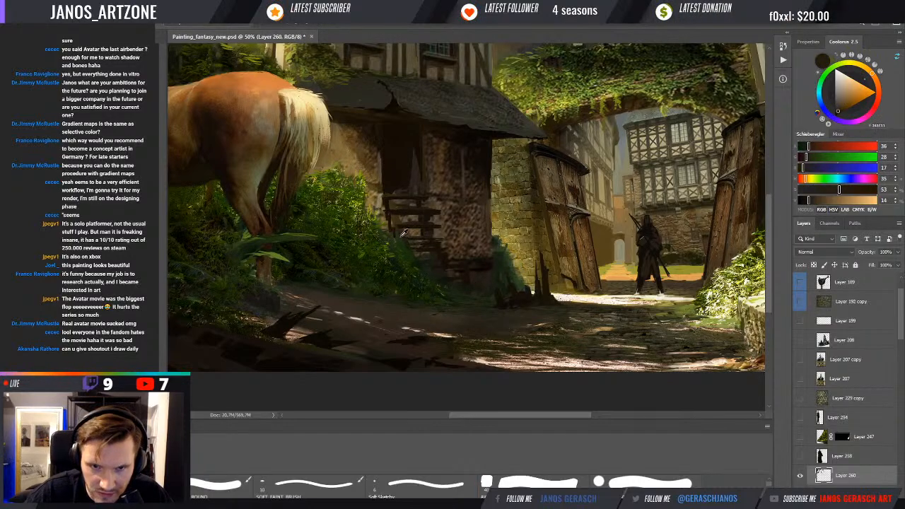
left_click(399, 232, "alt")
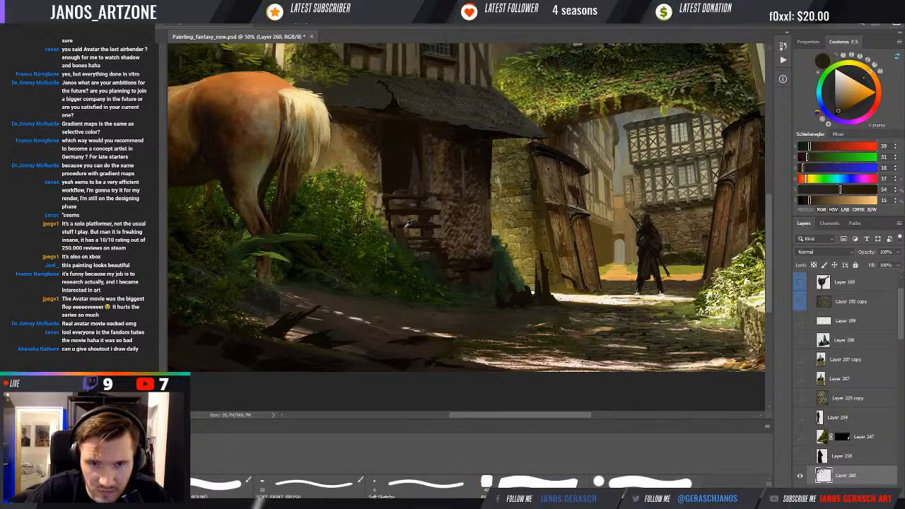
left_click(396, 226, "alt")
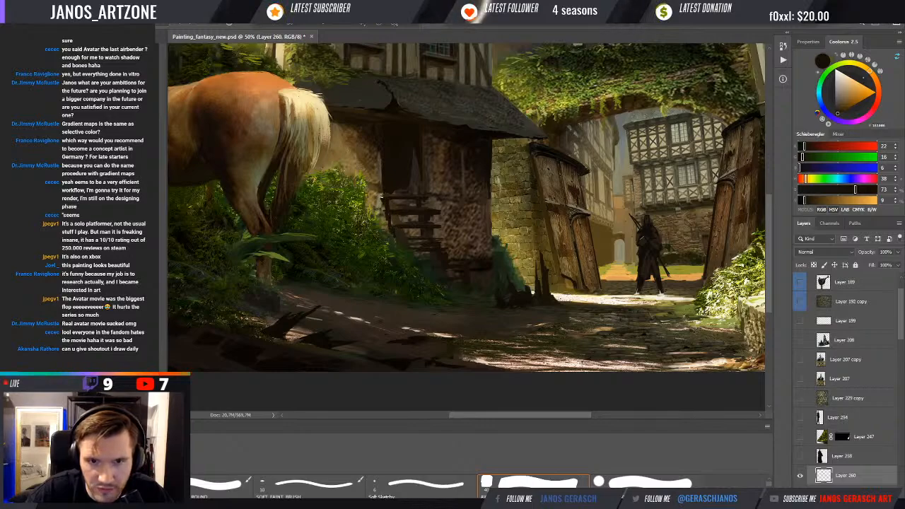
- Detail the upper wooden steps below the hut's doorway, alternating sampled light ochre-brown and dark brown tones
left_click(392, 191, "alt")
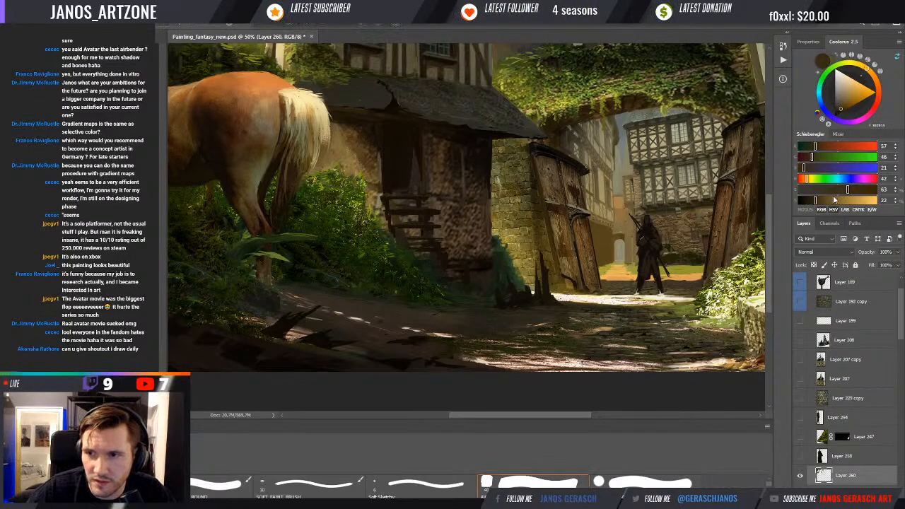
left_click(391, 191, "alt")
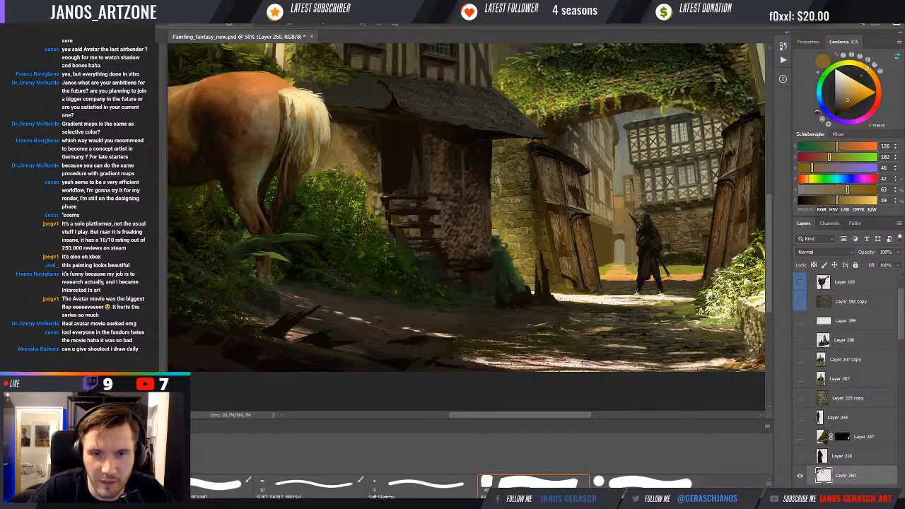
left_click(413, 221, "alt")
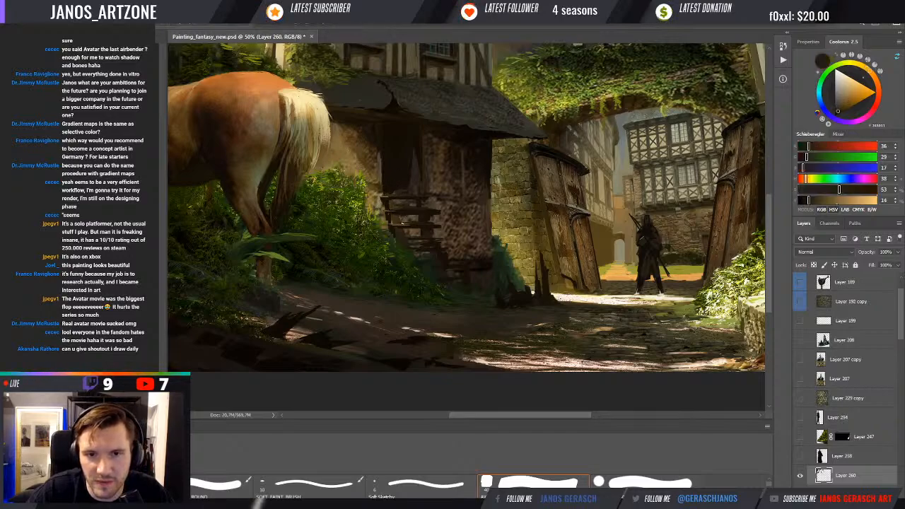
left_click(409, 218, "alt")
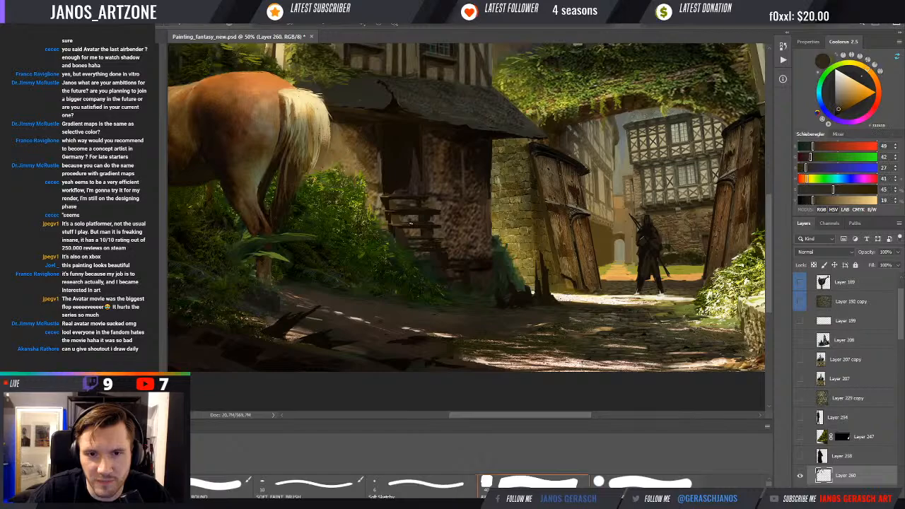
left_click(412, 210, "alt")
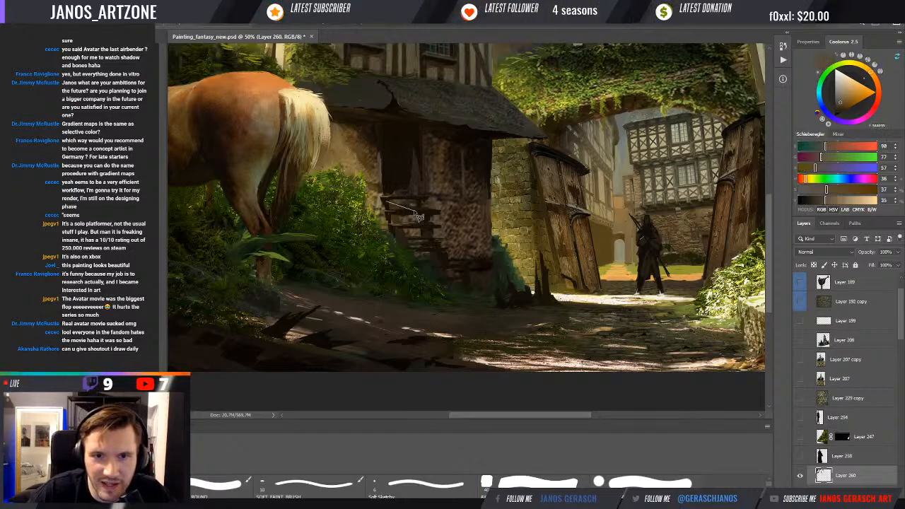
- Lasso the gap directly beneath the top wooden step below the doorway and darken it with a sampled near-black brown
left_click(386, 202)
left_click(415, 210)
left_click(416, 202)
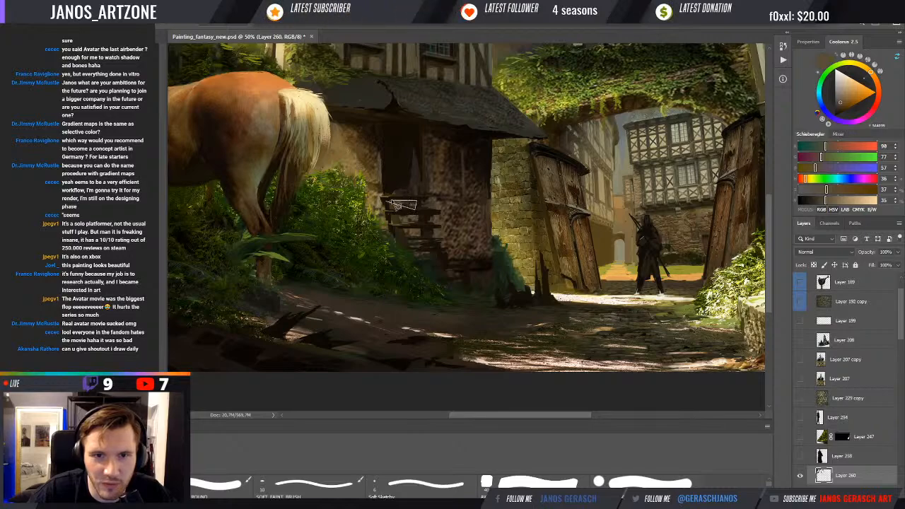
key("b")
left_click(391, 185, "alt")
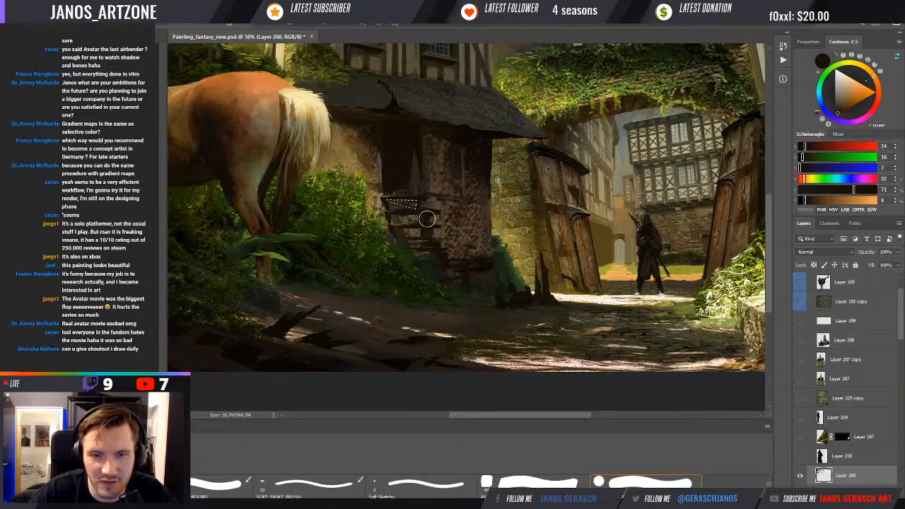
- Mask off the second gap between the hut's wooden steps and fill it with the same near-black brown, then deselect
key("l")
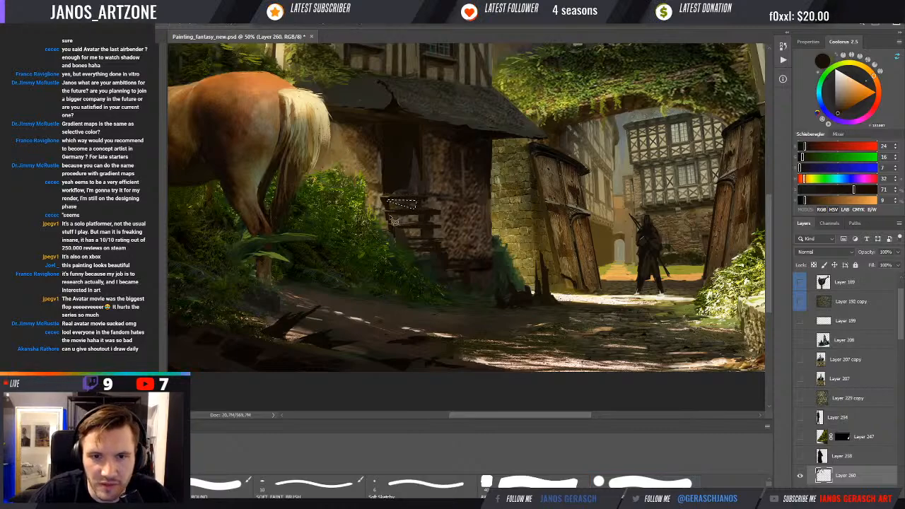
left_click(393, 214)
left_click(425, 213)
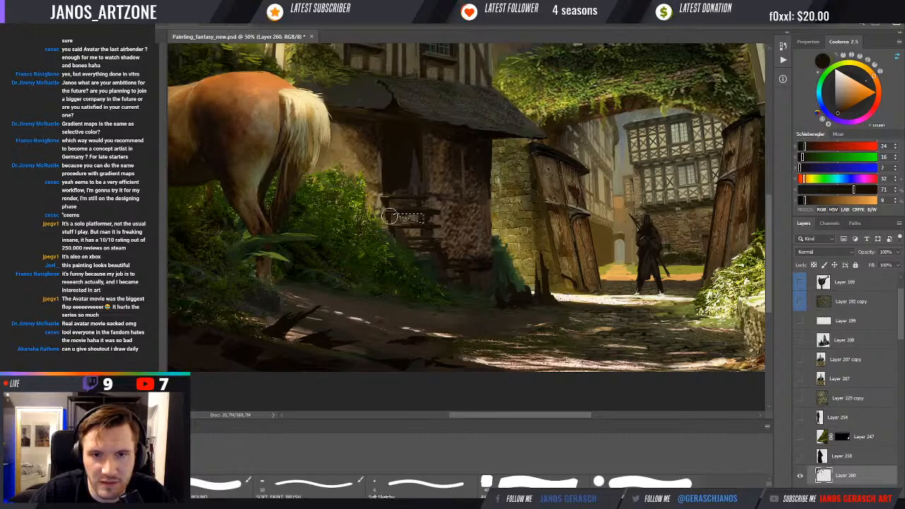
key("b")
key("ctrl+d")
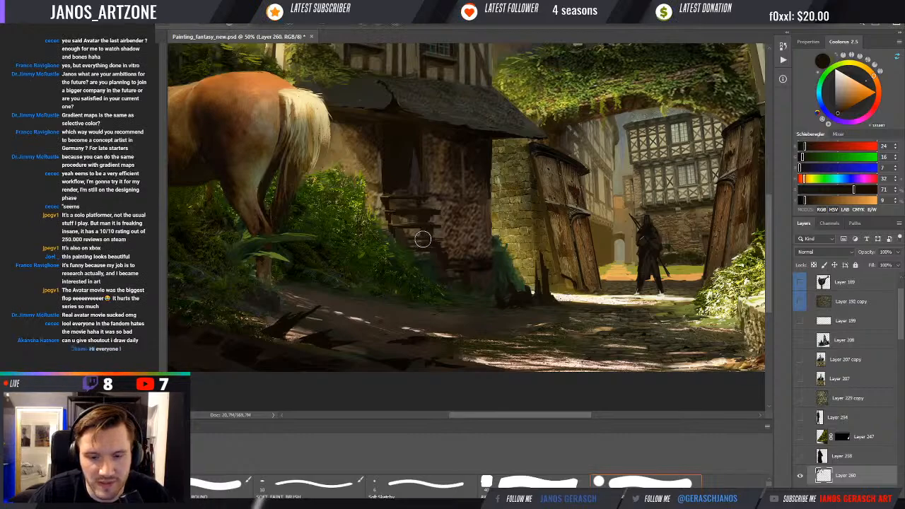
- Select the narrow gap under the middle wooden step with the lasso, shade it near-black brown and clear the selection
key("l")
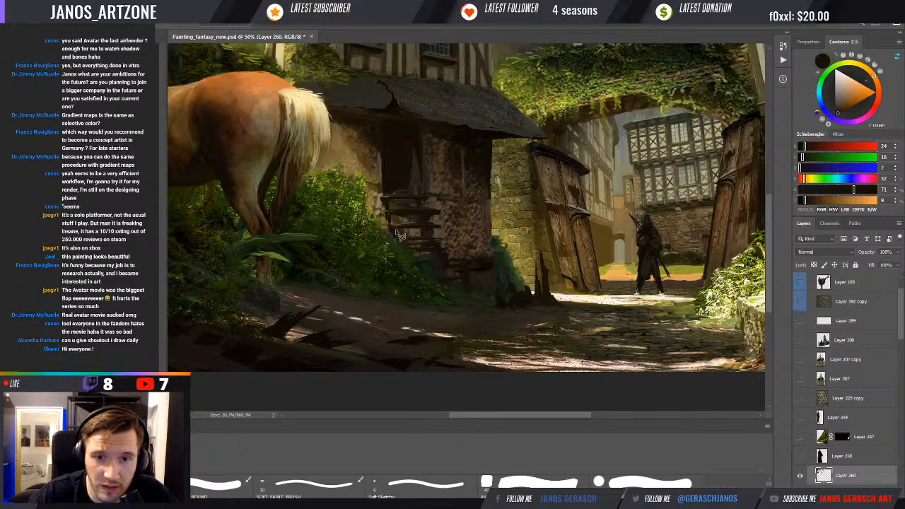
left_click(431, 237)
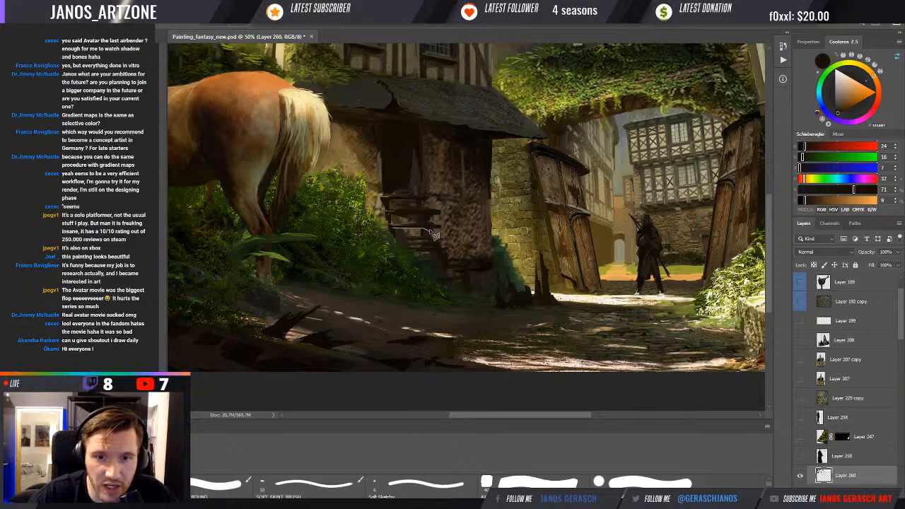
left_click(394, 231)
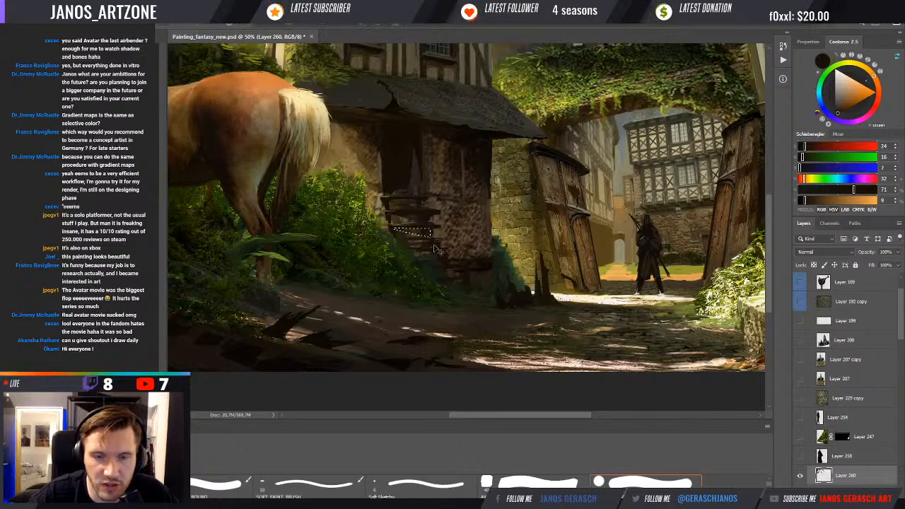
left_click_drag(440, 240, 402, 231)
key("ctrl+d")
- Darken a lassoed sliver beneath the next lower wooden step, beside the bush, with near-black brown and deselect it
key("l")
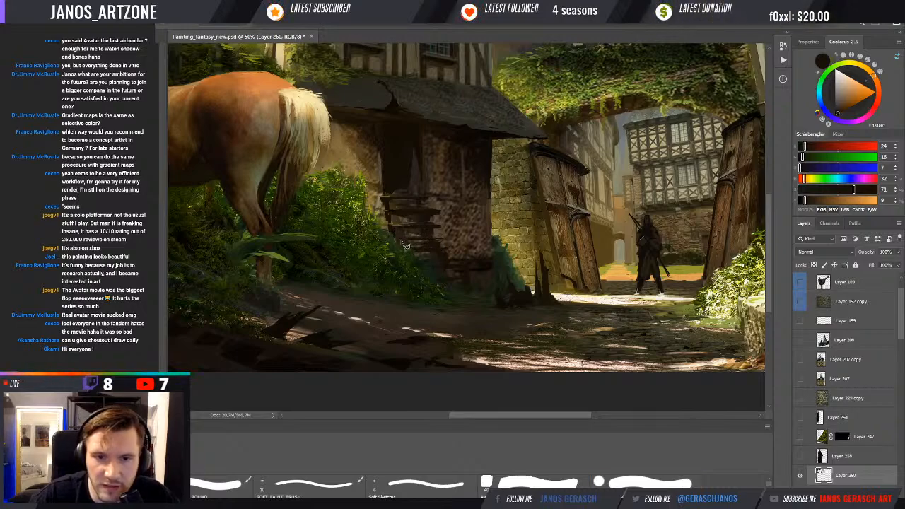
left_click(399, 241)
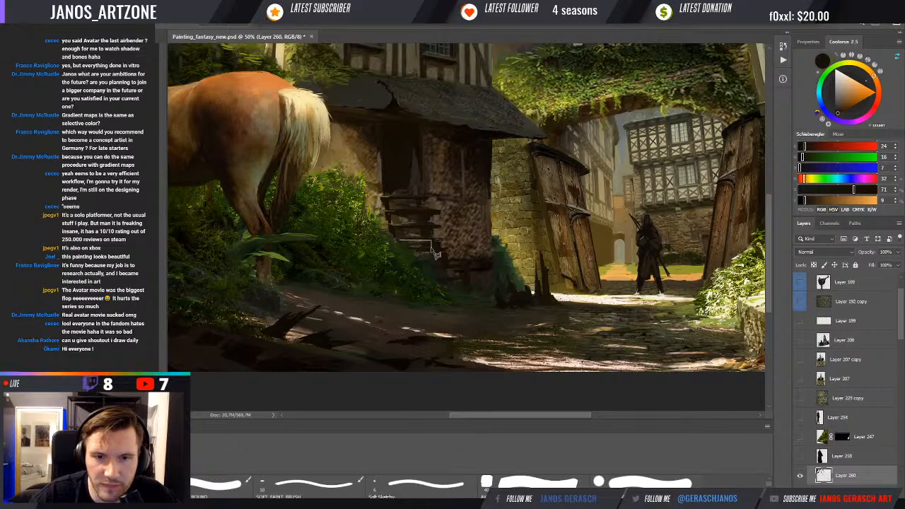
left_click(400, 243)
key("b")
left_click_drag(409, 245, 441, 250)
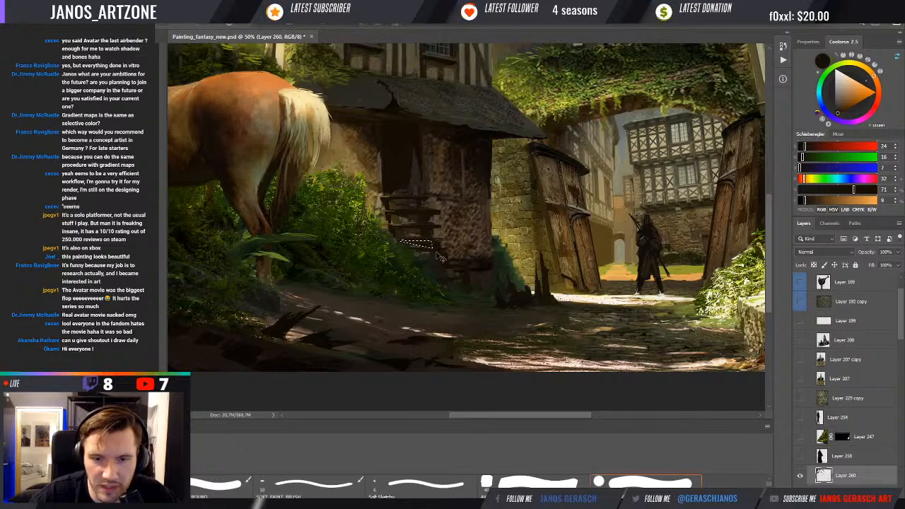
key("ctrl+d")
- Outline the shadow below the lowest wooden step with the lasso, paint it near-black brown and deselect
key("l")
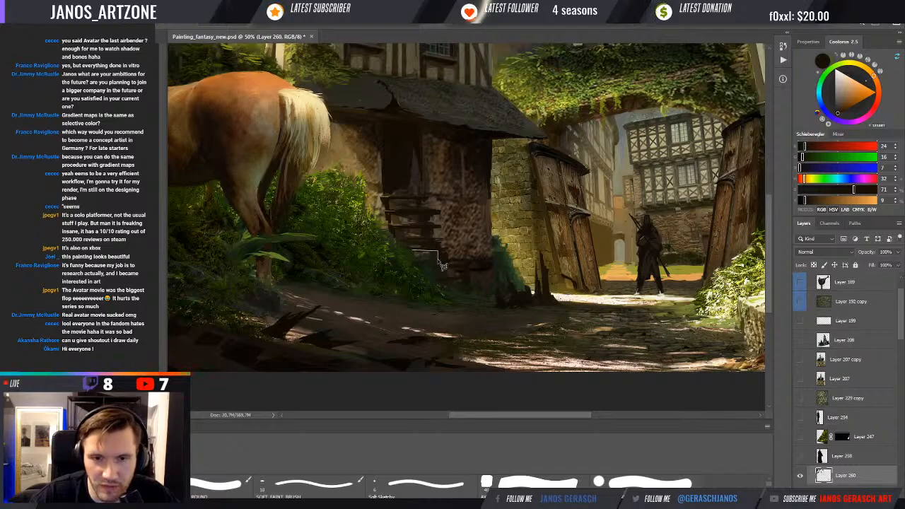
left_click(438, 260)
key("b")
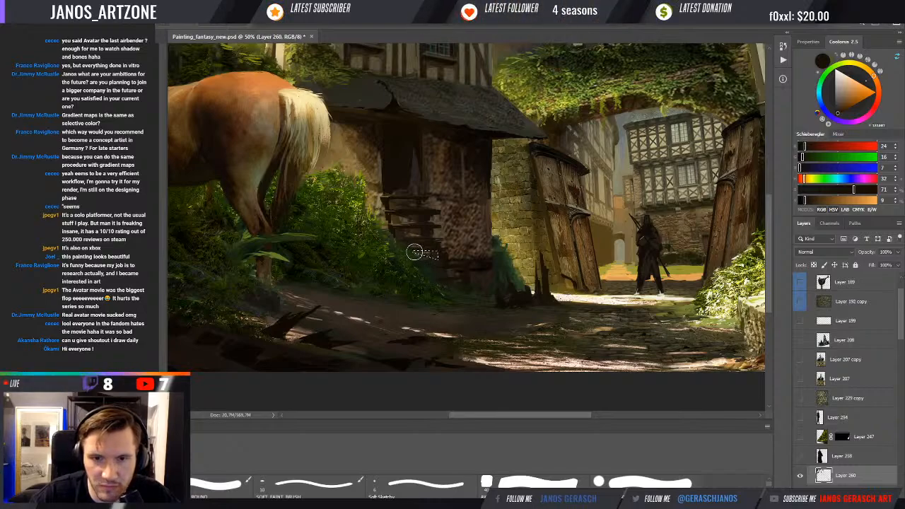
left_click_drag(415, 252, 434, 257)
key("ctrl+d")
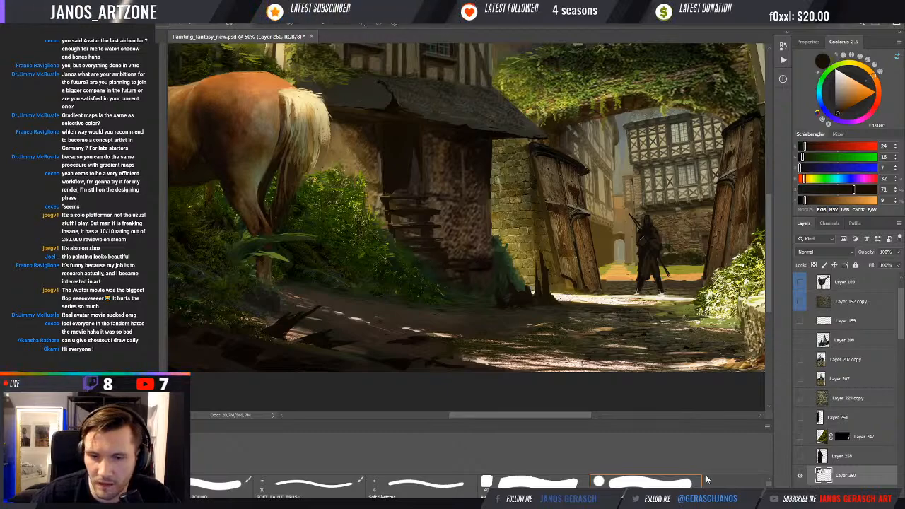
- Refine the edges and surfaces of the wooden steps with sampled near-black, dark brown and olive-brown tones
left_click(385, 204, "alt")
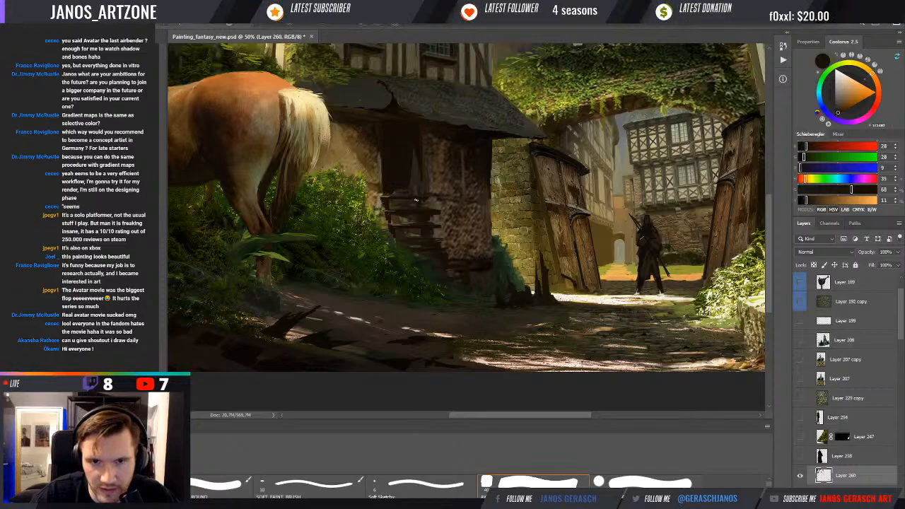
left_click(422, 201, "alt")
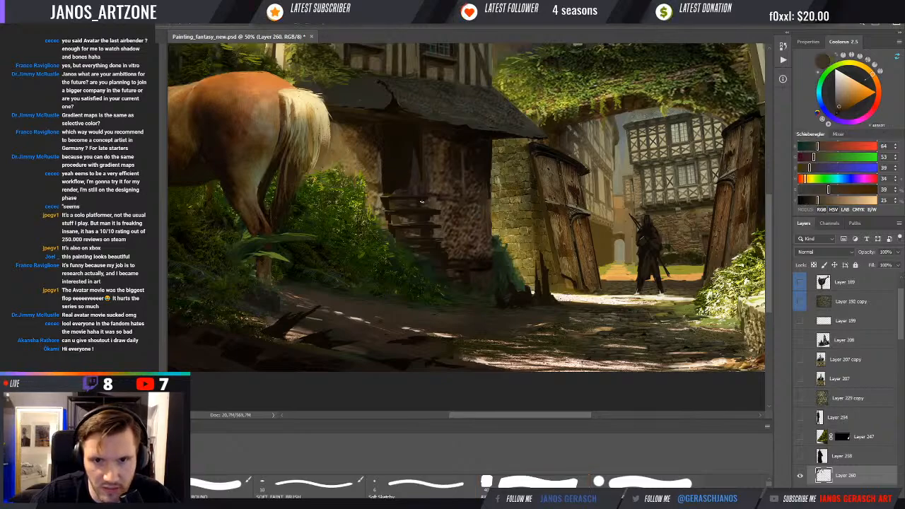
left_click(423, 198, "alt")
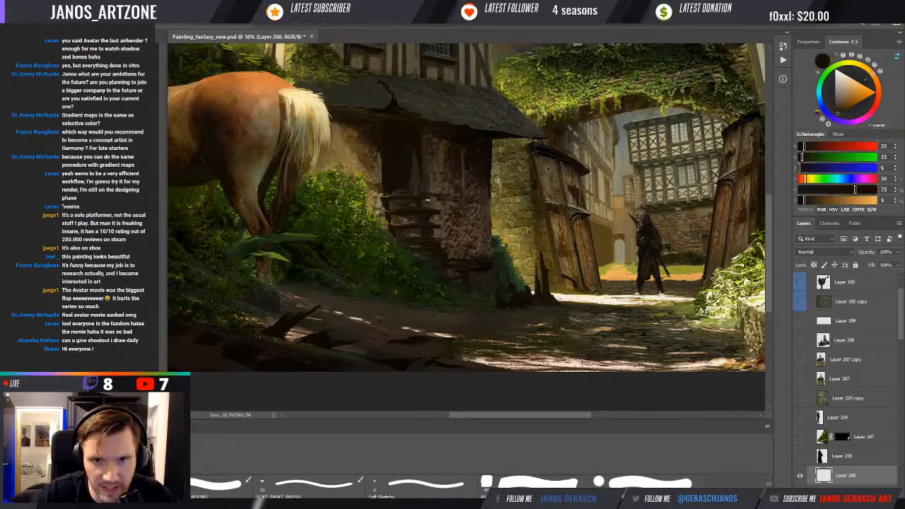
key("b")
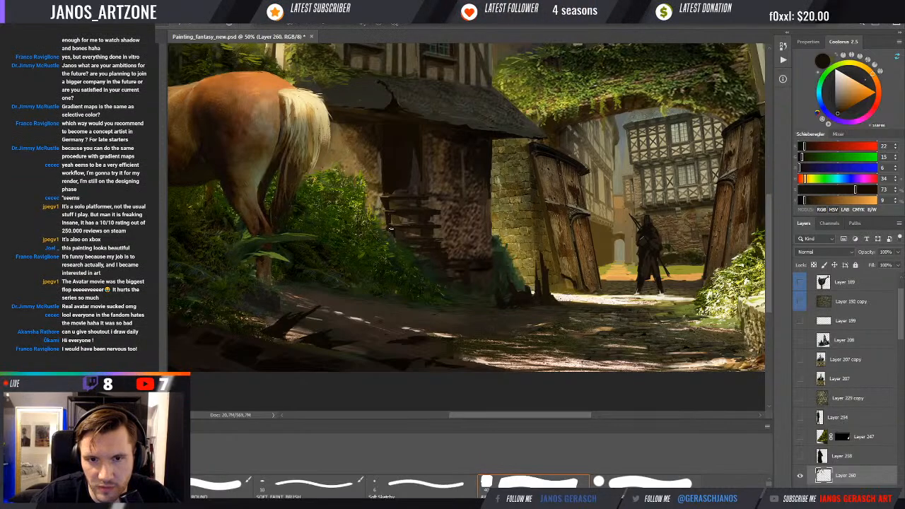
left_click(406, 222, "alt")
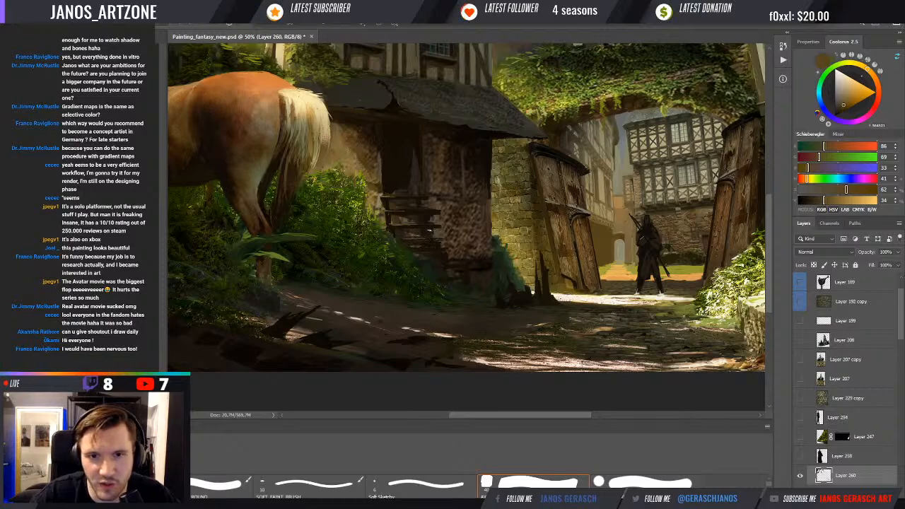
- Define the threshold and left post of the hut's doorway with sampled near-black and dark brown tones
scroll(424, 223, "up", 1)
left_click(404, 195, "alt")
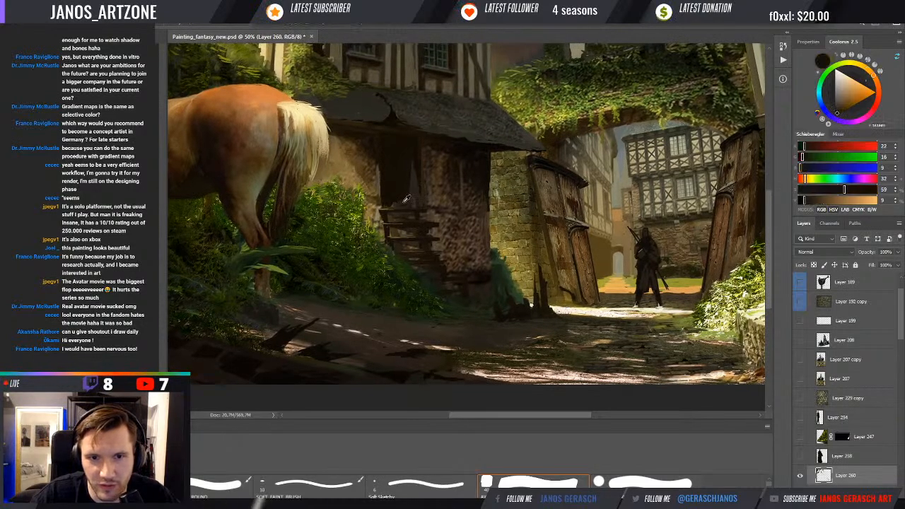
left_click(402, 201, "alt")
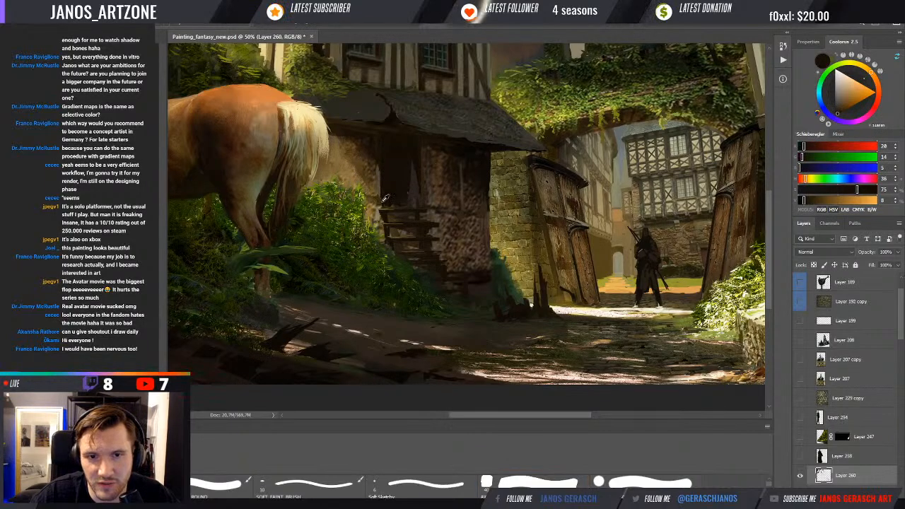
left_click(388, 198, "alt")
left_click(382, 167, "alt")
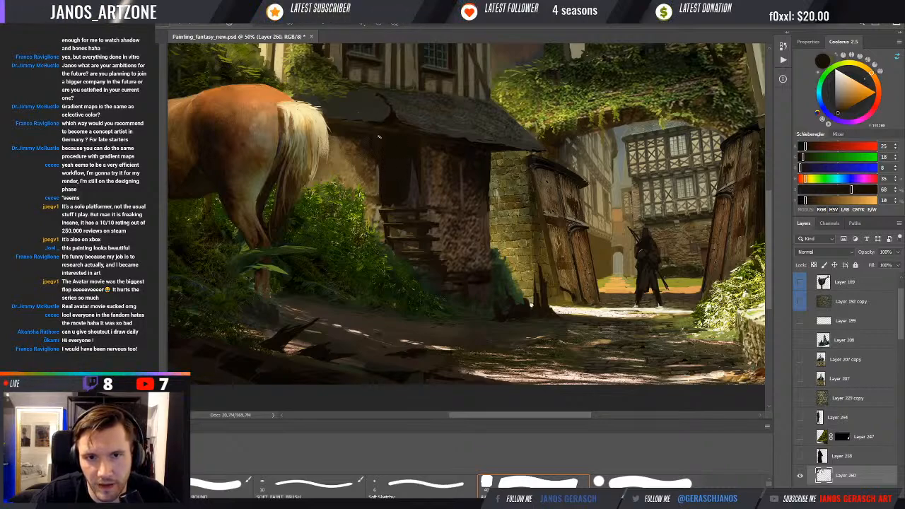
left_click(382, 161, "alt")
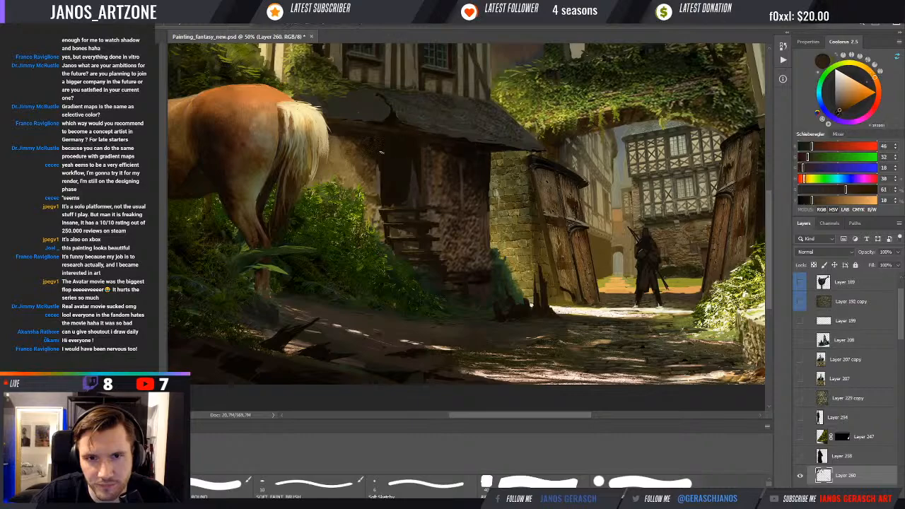
left_click(382, 149, "alt")
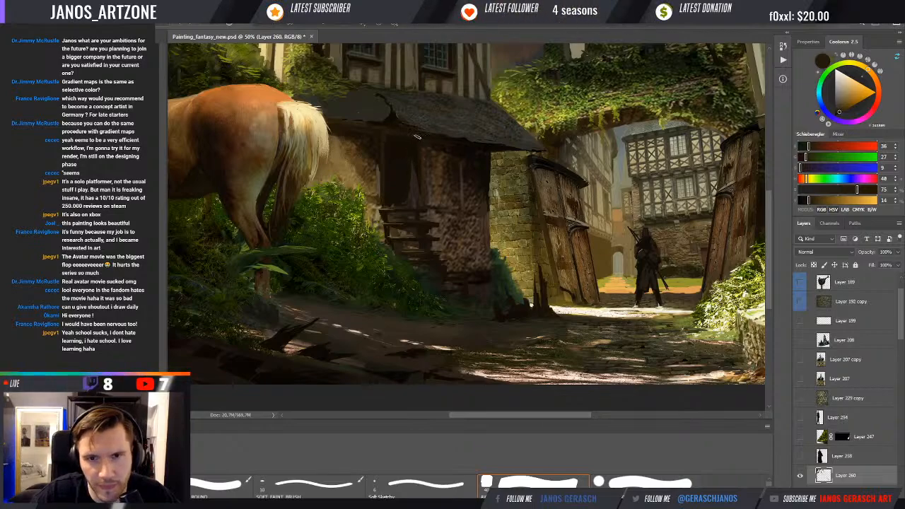
- Clean up the right edge of the hut's doorway, alternating sampled grey-brown and near-black tones
left_click(414, 188, "alt")
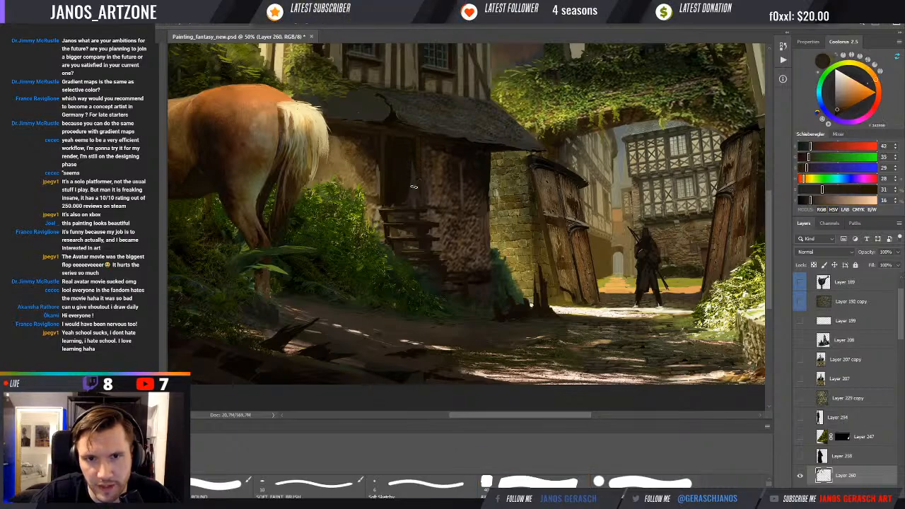
left_click(414, 154, "alt")
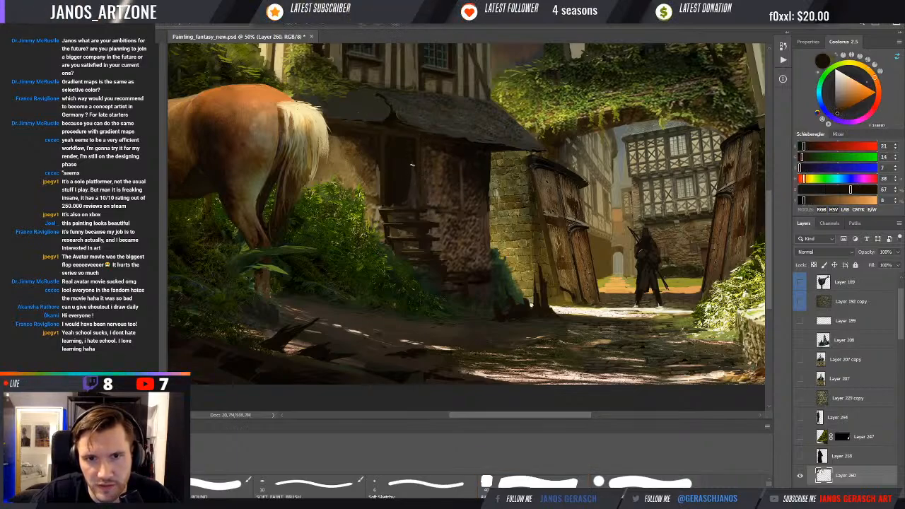
left_click_drag(415, 152, 414, 183)
left_click(413, 169, "alt")
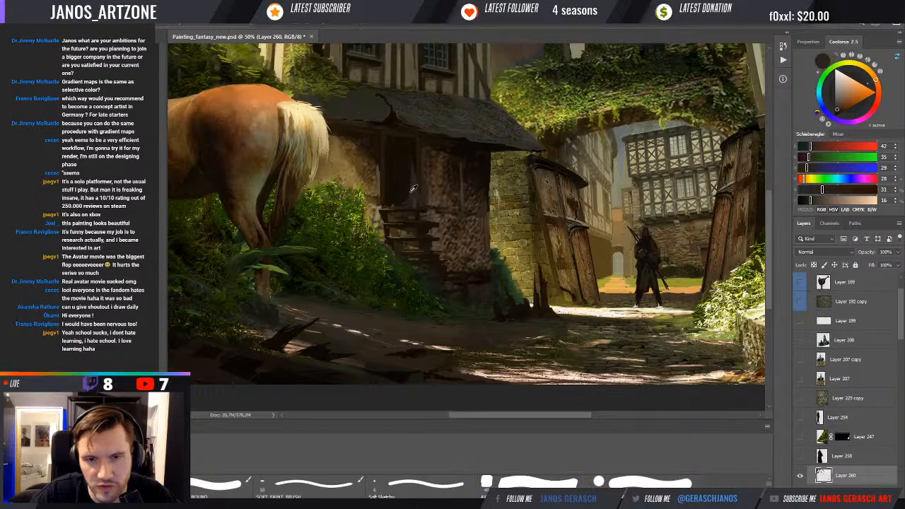
left_click(416, 193, "alt")
left_click(398, 181, "alt")
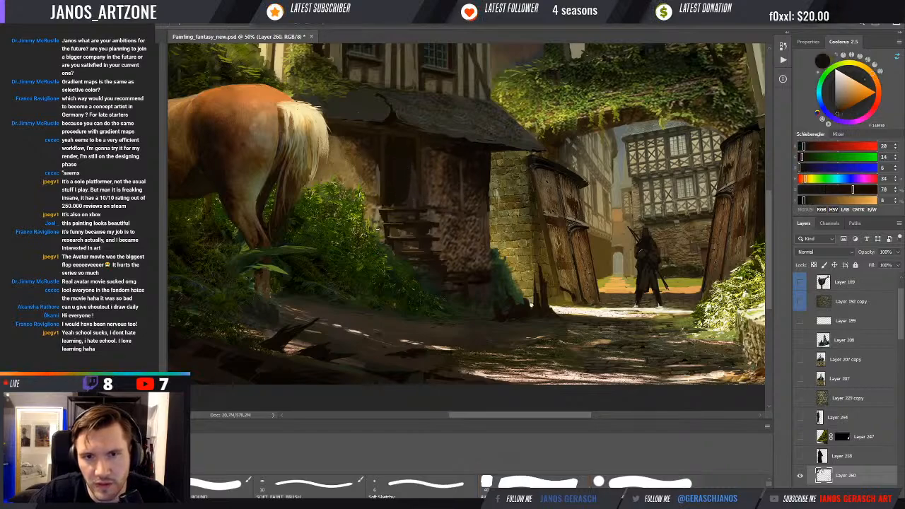
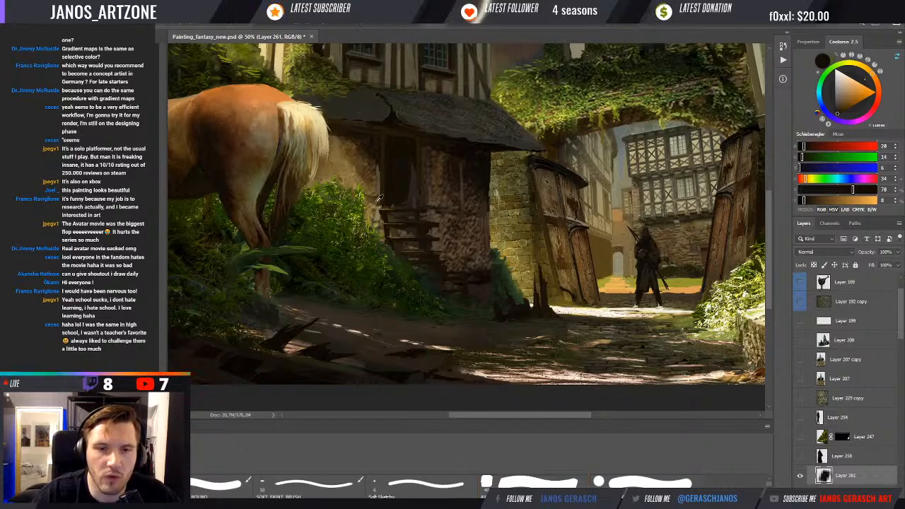
- Paint foliage on the bush beside the steps on Layer 261 with sampled dark green, olive and bright yellow-green tones
left_click(389, 267, "alt")
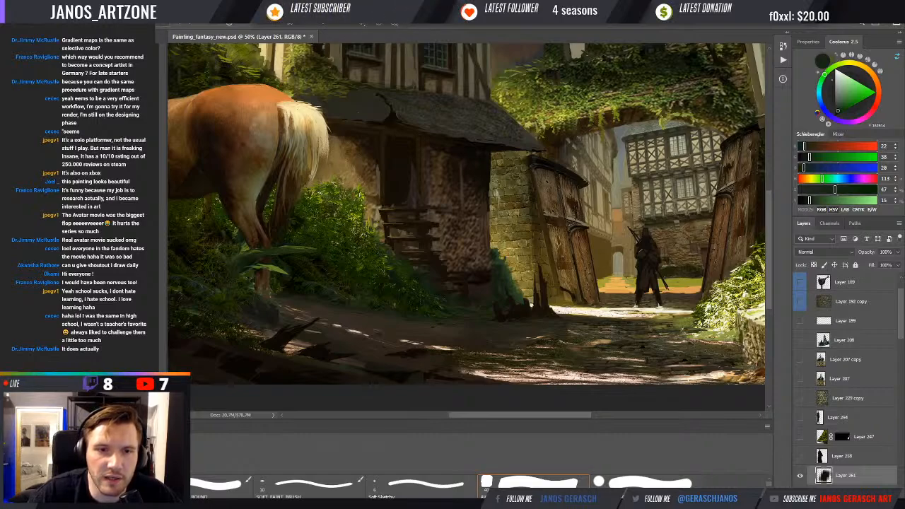
left_click(325, 190, "alt")
left_click(326, 190, "alt")
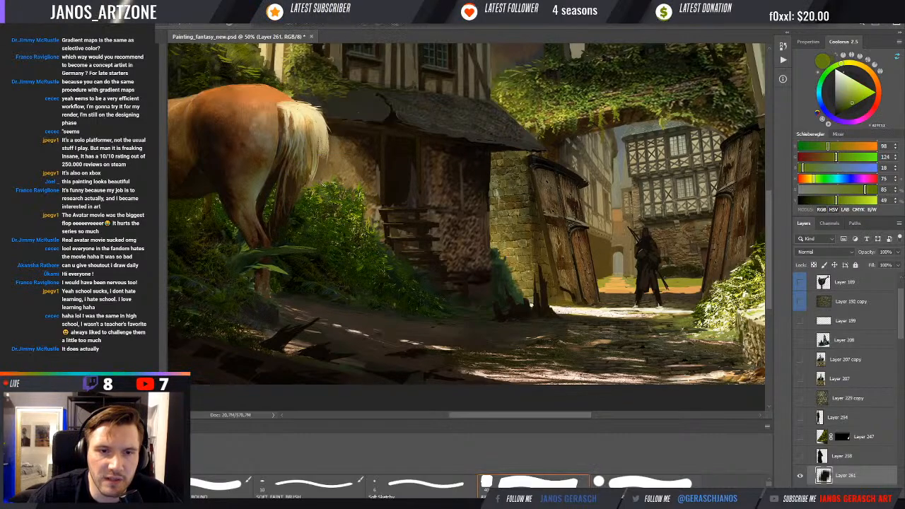
left_click(334, 185, "alt")
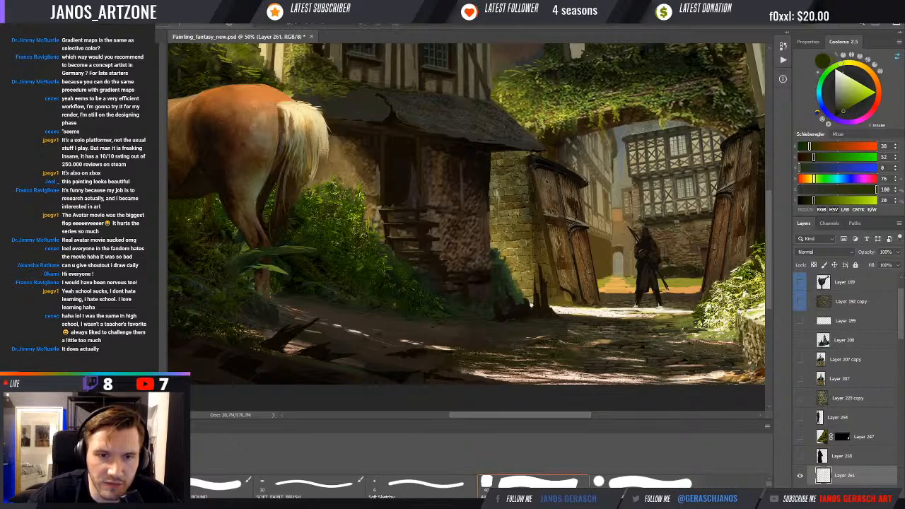
left_click(390, 268, "alt")
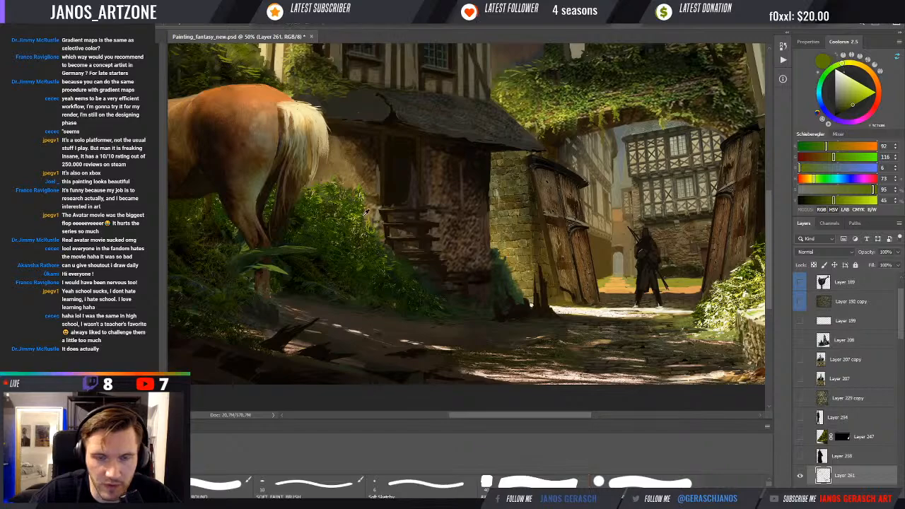
left_click(359, 214, "alt")
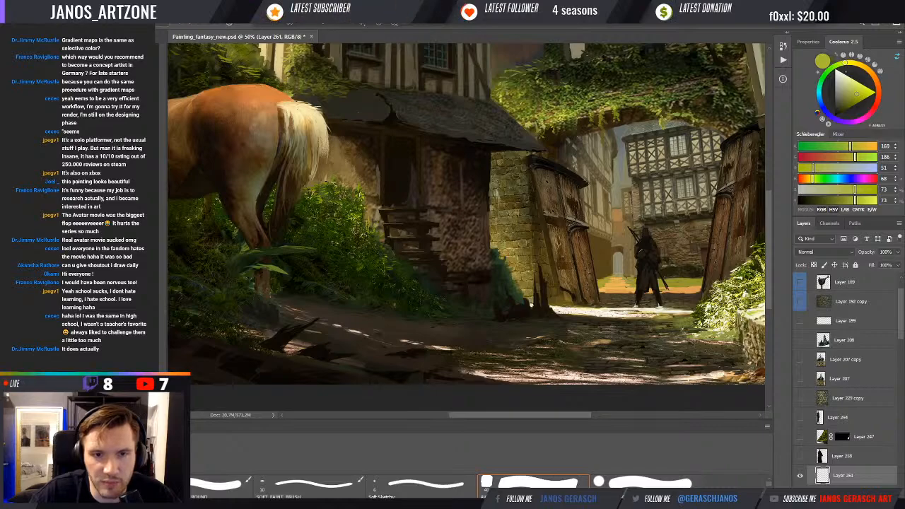
left_click_drag(374, 217, 379, 204)
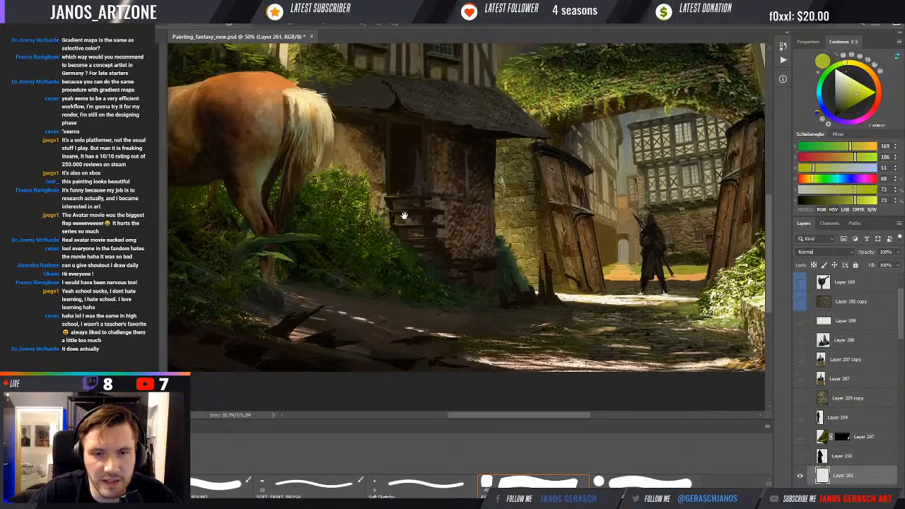
- Extend the bush's shaded foliage beside and below the wooden steps on Layer 261 with sampled blackish-green, dark green and dark olive tones
left_click_drag(400, 234, 400, 232)
left_click(398, 254, "alt")
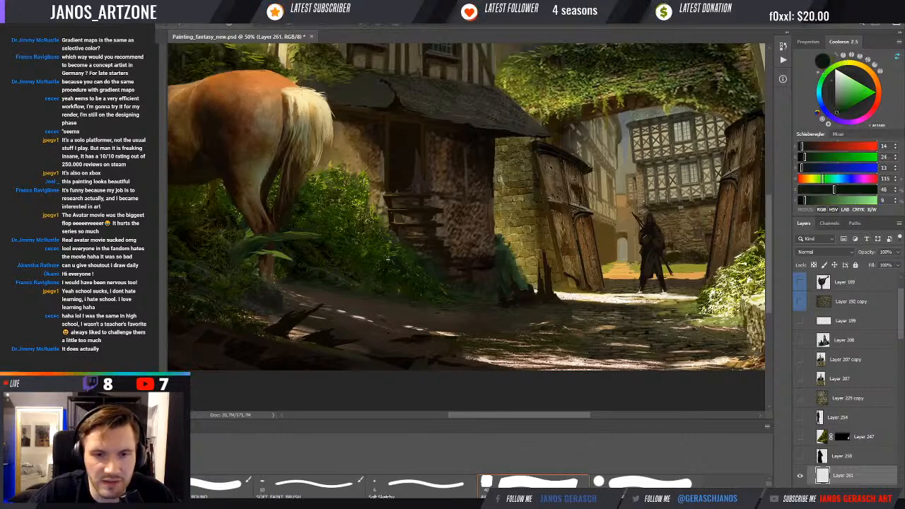
left_click(398, 258, "alt")
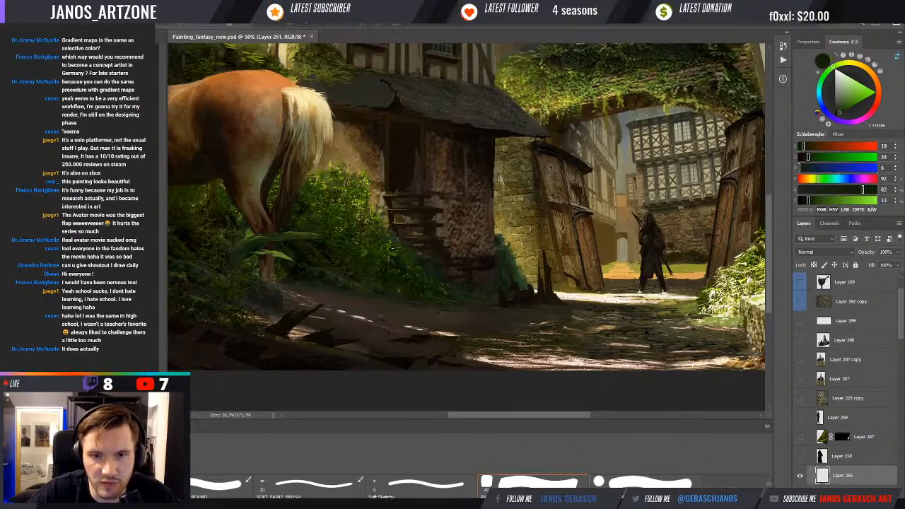
left_click(424, 261, "alt")
left_click(417, 257, "alt")
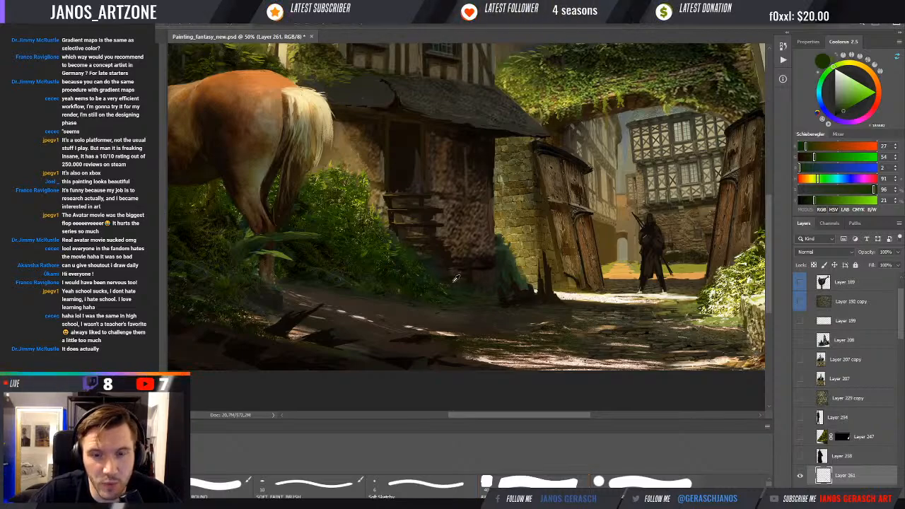
left_click(453, 282, "alt")
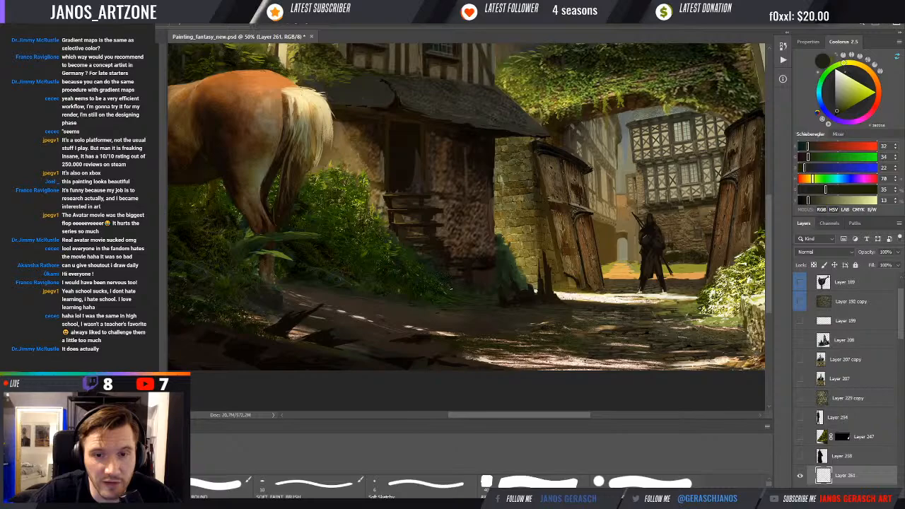
left_click(427, 255, "alt")
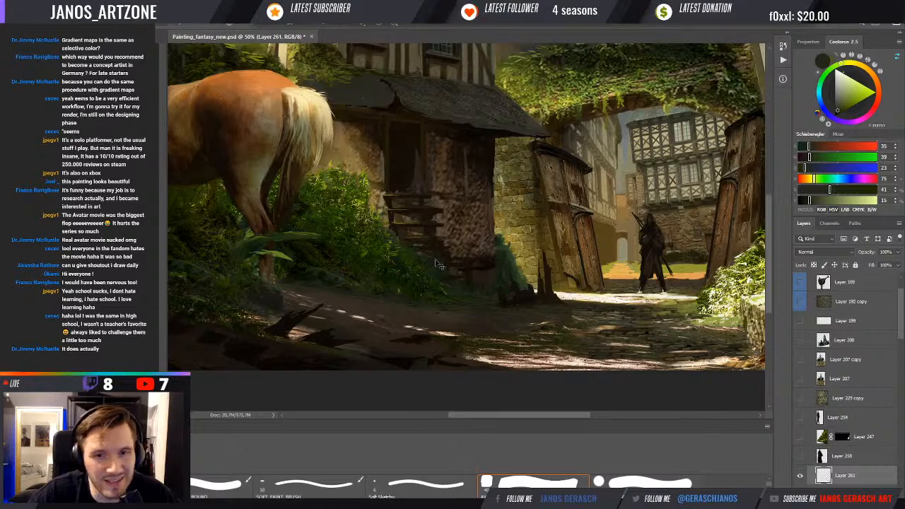
- Rework the lowest wooden steps and the adjoining base of the stone wall with sampled dark brown, near-black and olive-brown tones
left_click(461, 252, "alt")
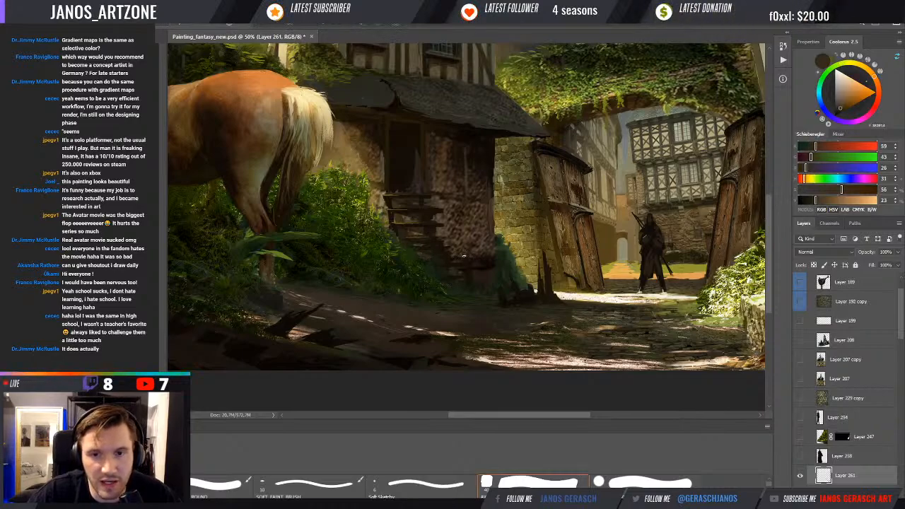
left_click(441, 238, "alt")
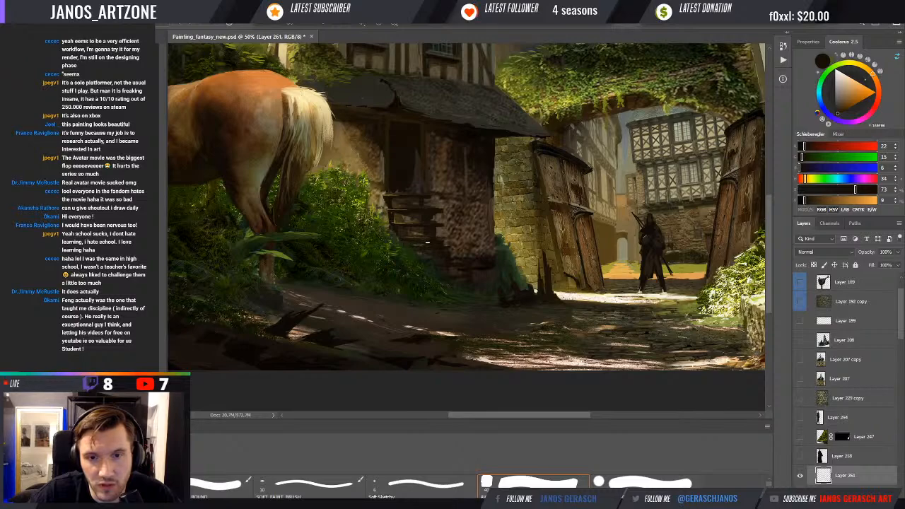
left_click(422, 247, "alt")
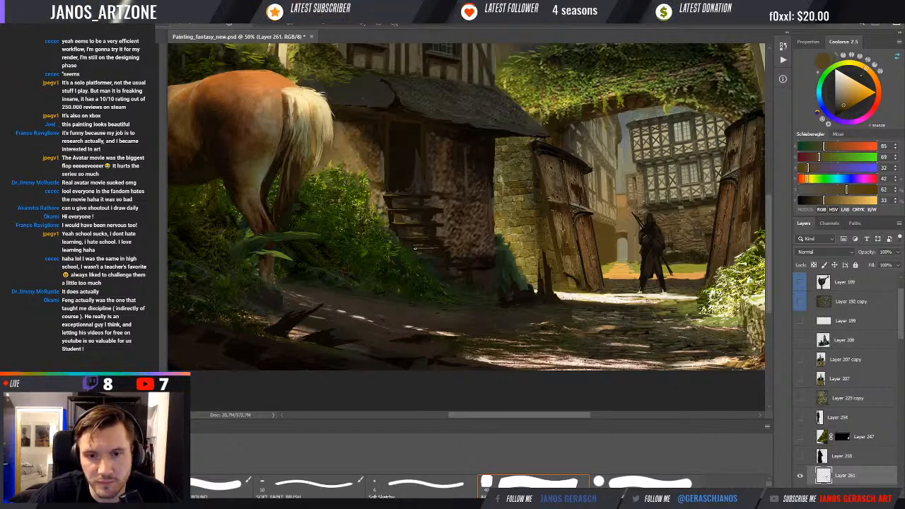
left_click(442, 249, "alt")
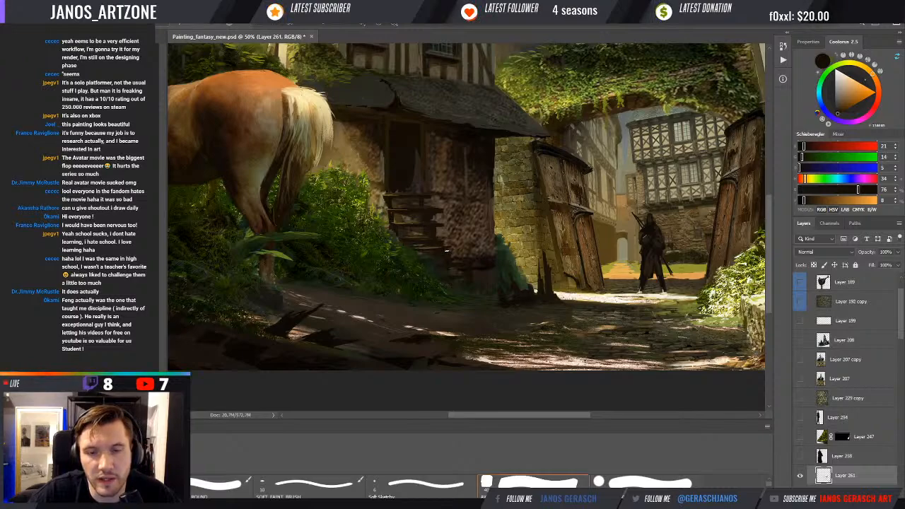
left_click(449, 246, "alt")
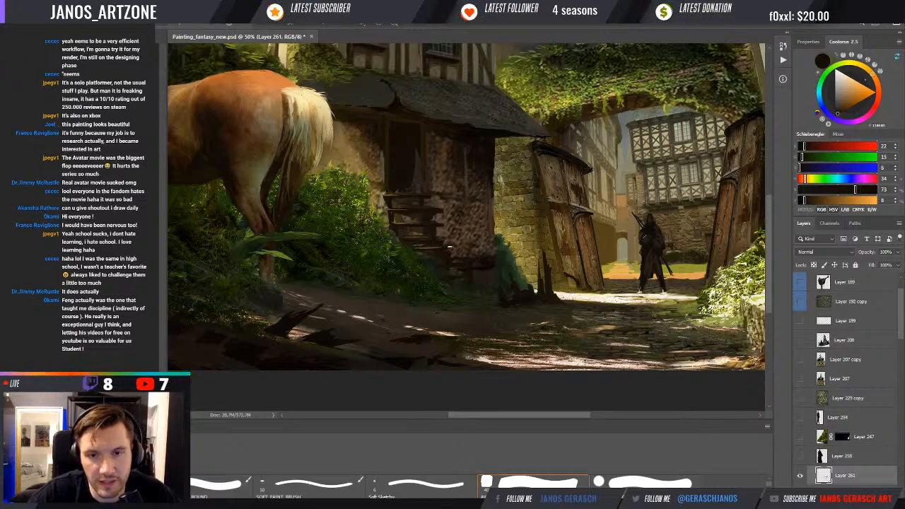
left_click(448, 244, "alt")
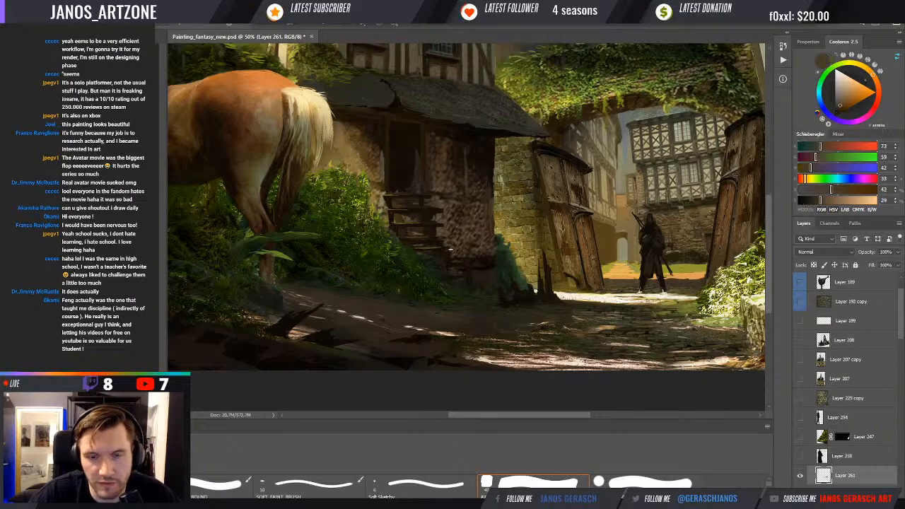
scroll(461, 241, "up", 2)
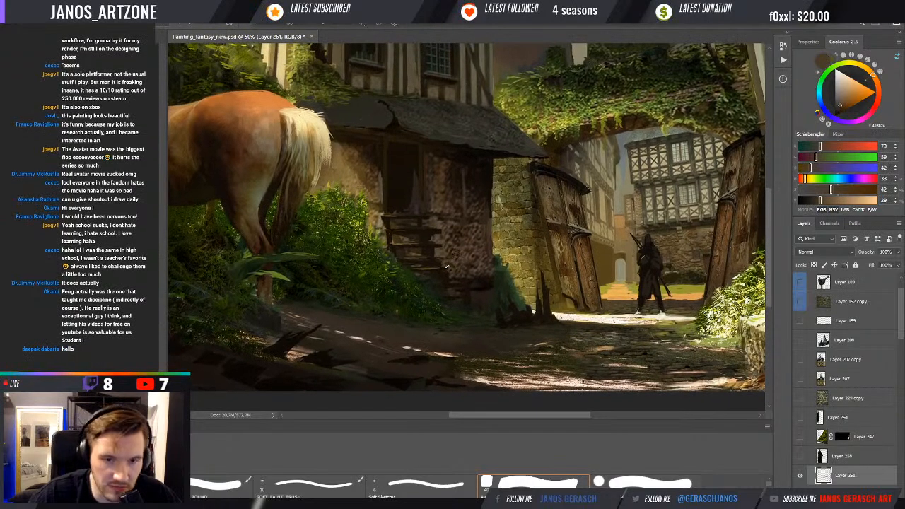
scroll(447, 266, "down", 1)
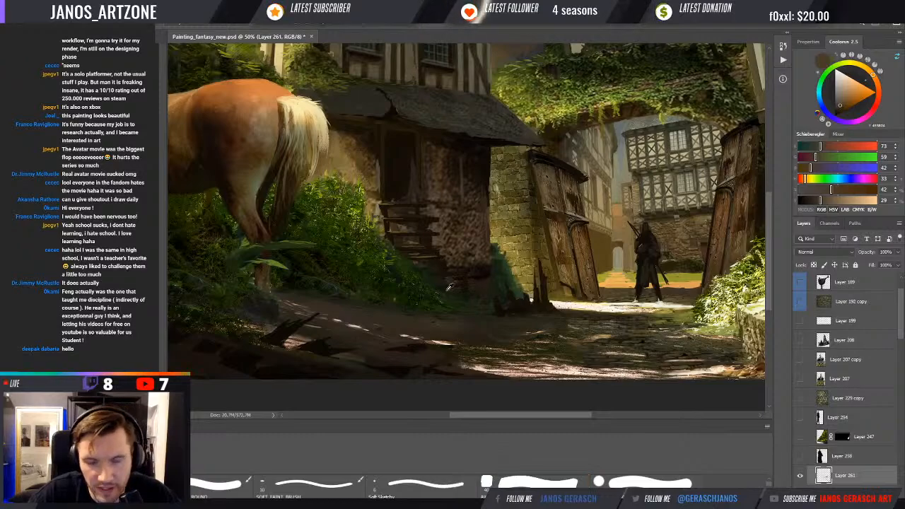
- Touch up the stone wall above the steps and the hut's door frame with sampled grey-brown, near-black and dark brown tones
left_click(435, 218, "alt")
left_click(534, 482)
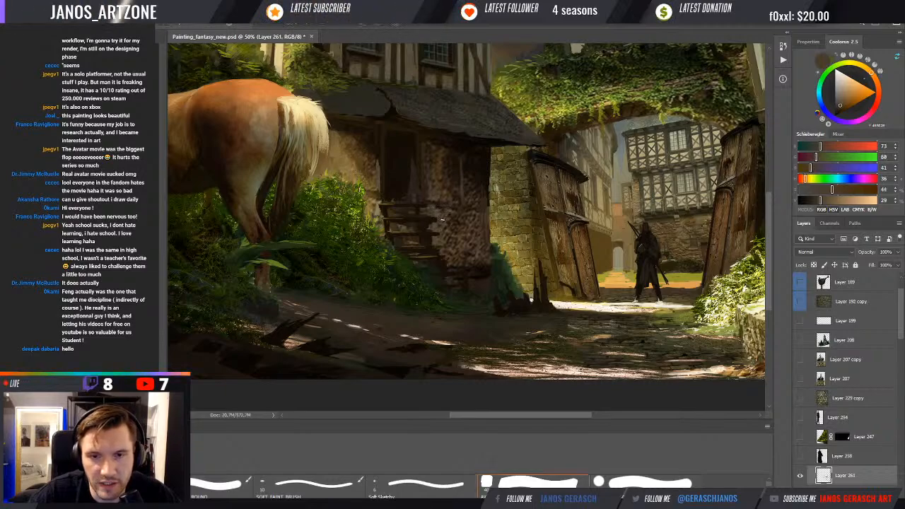
left_click(424, 157, "alt")
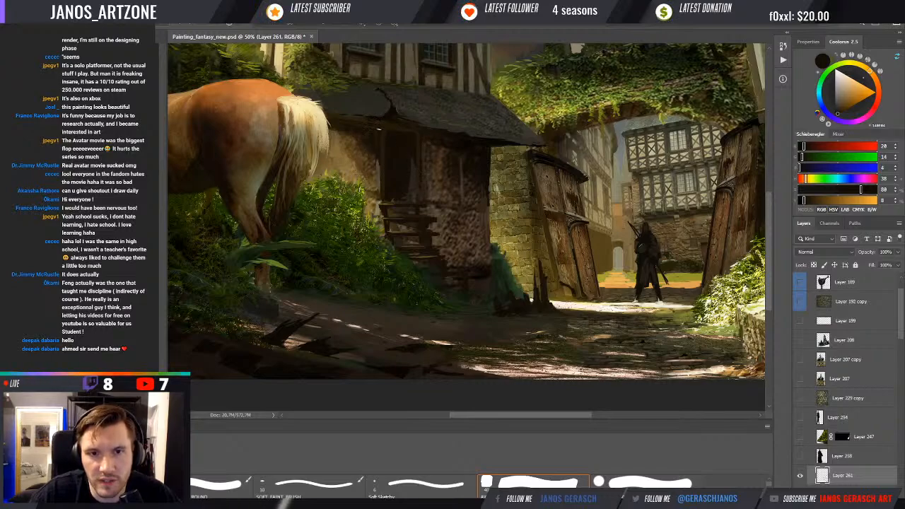
left_click(381, 128, "alt")
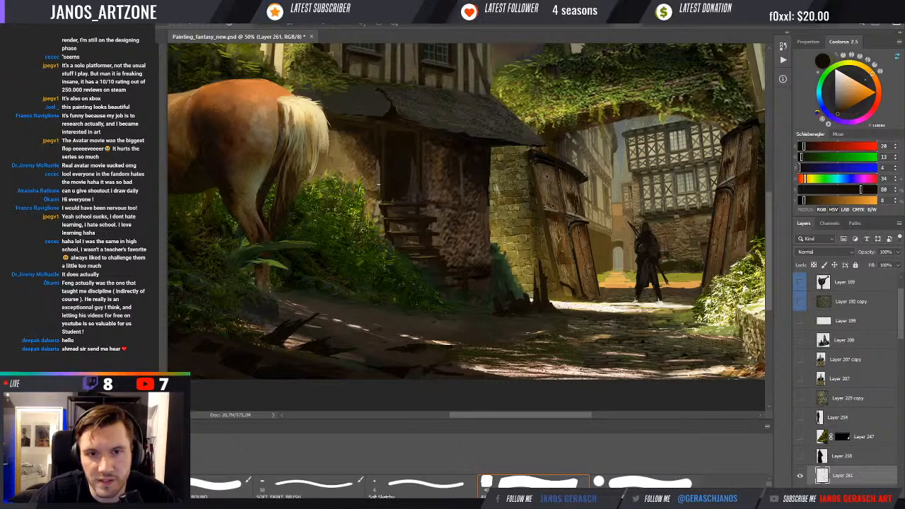
left_click(420, 173, "alt")
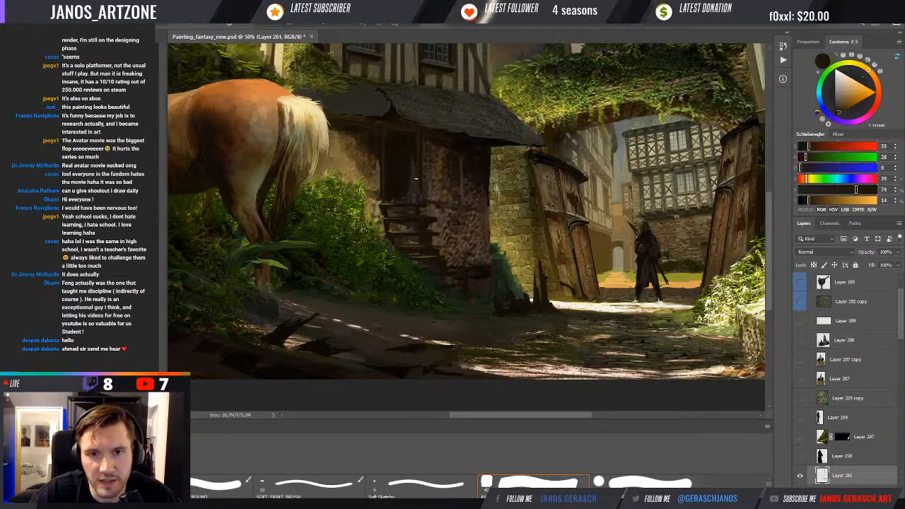
- Shape the dark opening and lower right side of the hut's doorway, alternating sampled grey-brown and near-black tones
left_click(416, 185, "alt")
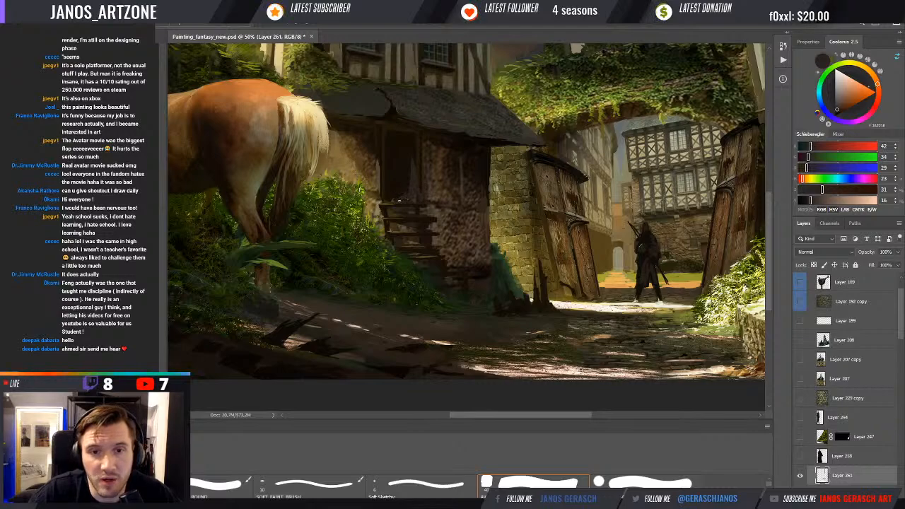
left_click(410, 161, "alt")
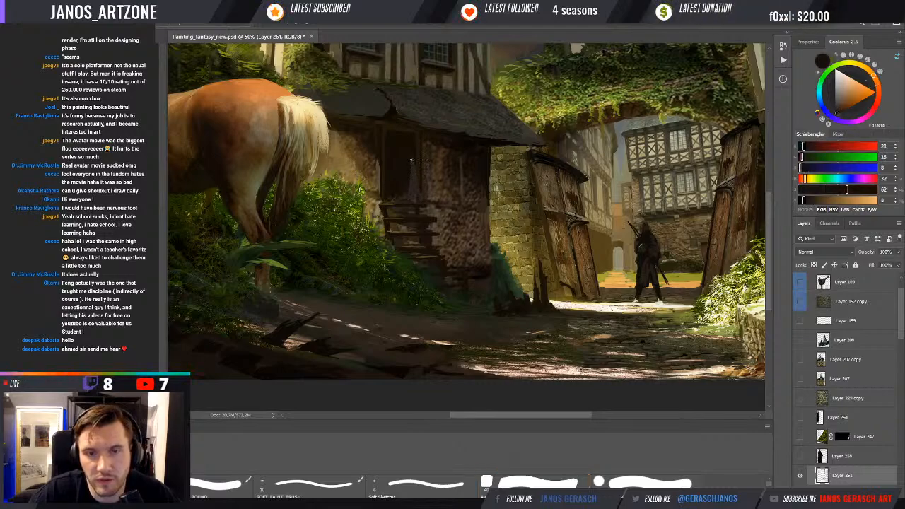
left_click(412, 166, "alt")
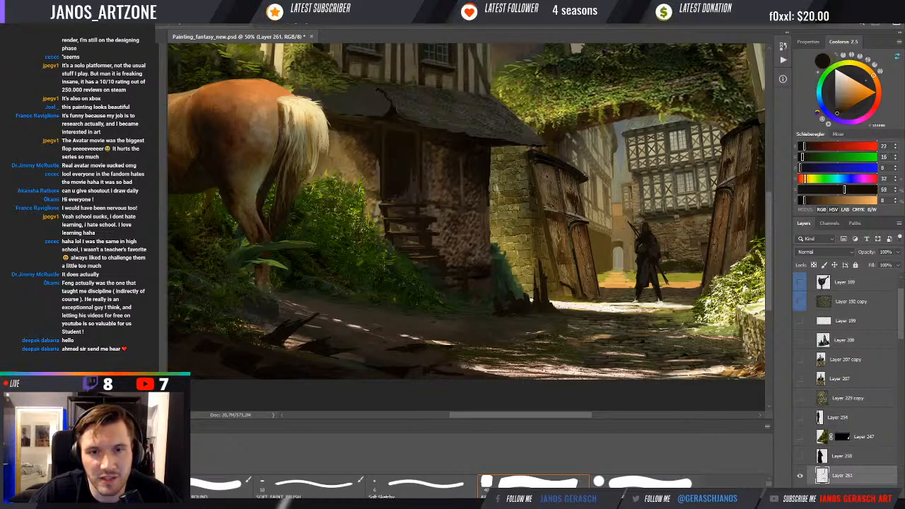
left_click(413, 182, "alt")
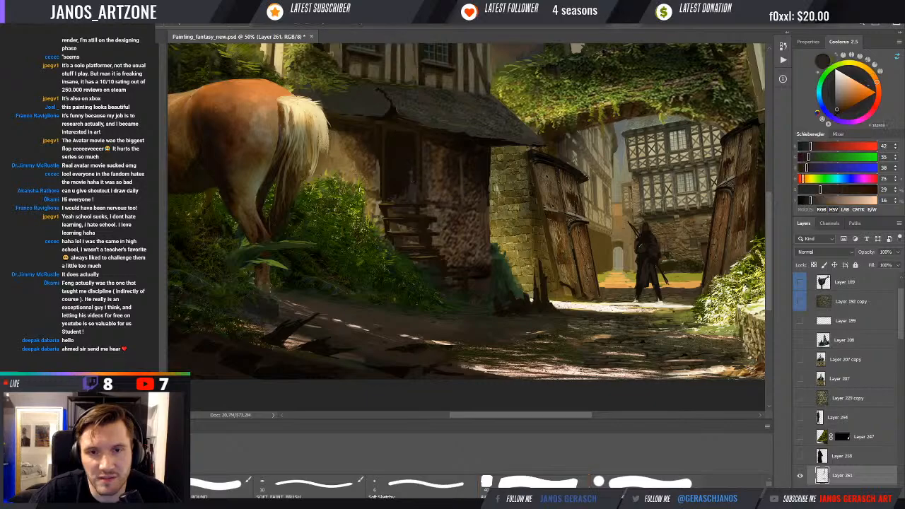
left_click(411, 181, "alt")
left_click(414, 168, "alt")
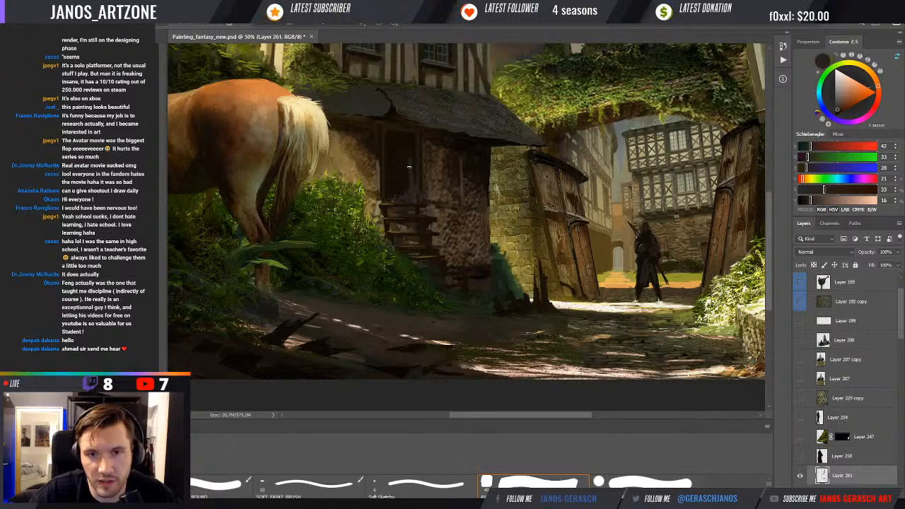
left_click(412, 171, "alt")
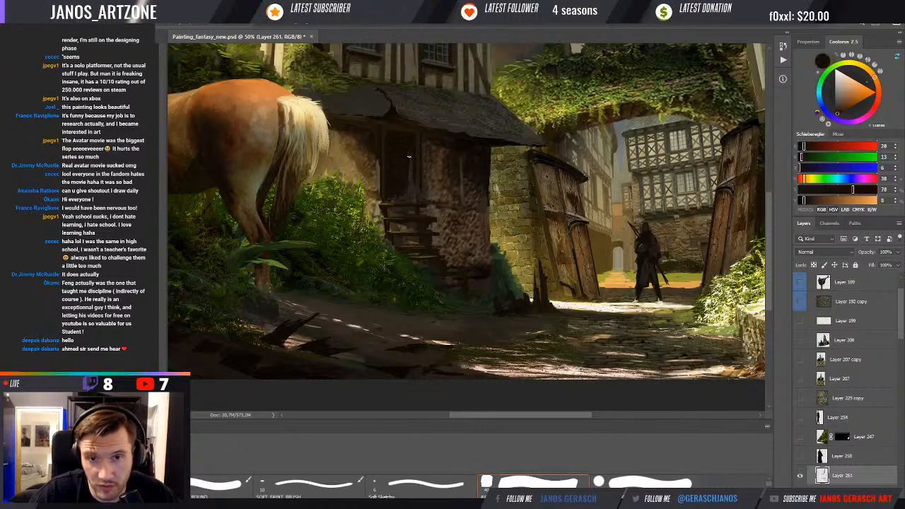
left_click(413, 173, "alt")
- Blend the doorway's threshold and darken its side posts with sampled grey-brown and near-black tones
left_click_drag(428, 193, 418, 194)
left_click(403, 186, "alt")
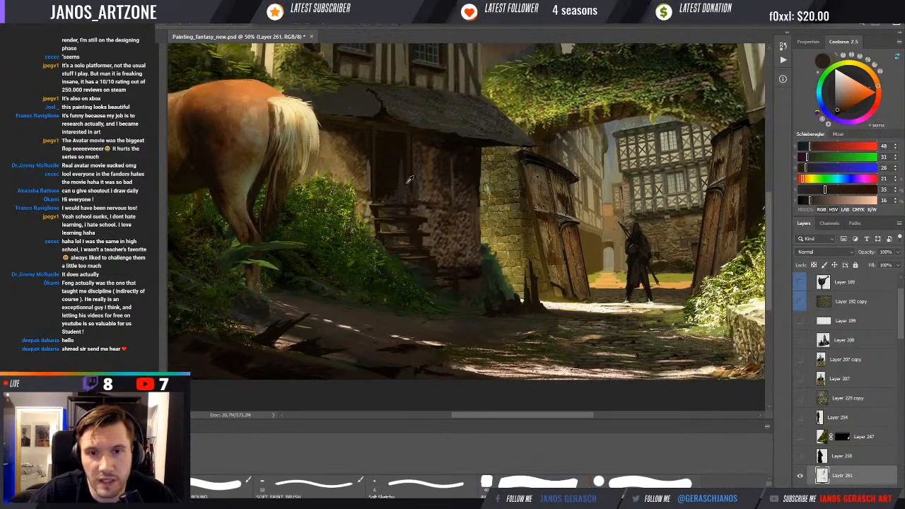
left_click(406, 180, "alt")
left_click(396, 191, "alt")
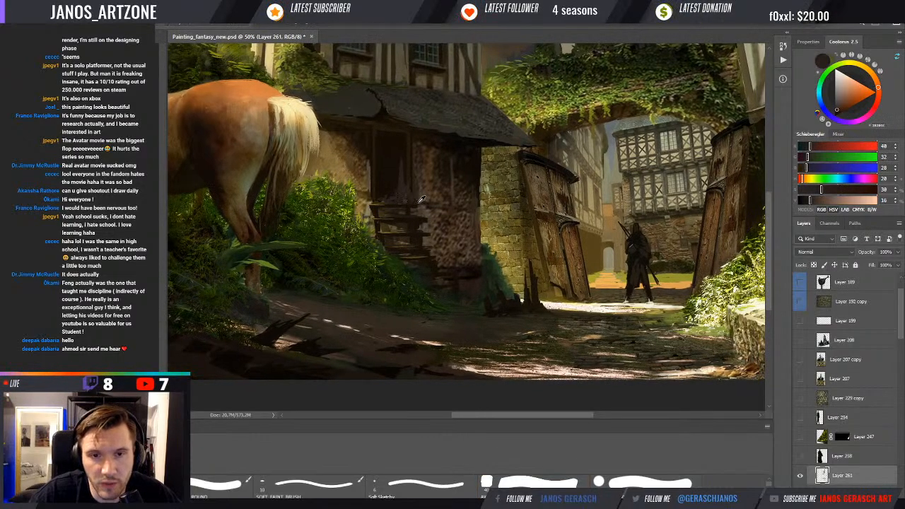
left_click(428, 158, "alt")
left_click(372, 157, "alt")
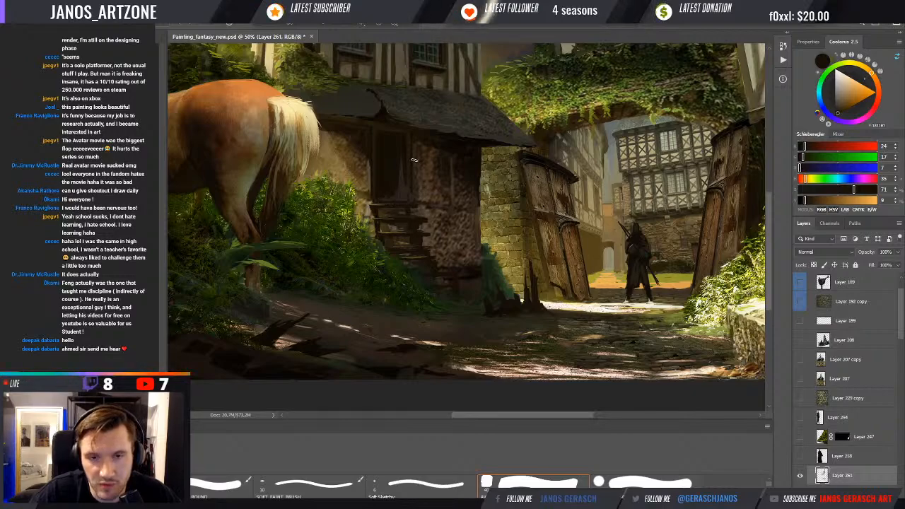
- Define the lintel and upper corners of the doorway under the roof with sampled near-black and dark brown tones
left_click(379, 133, "alt")
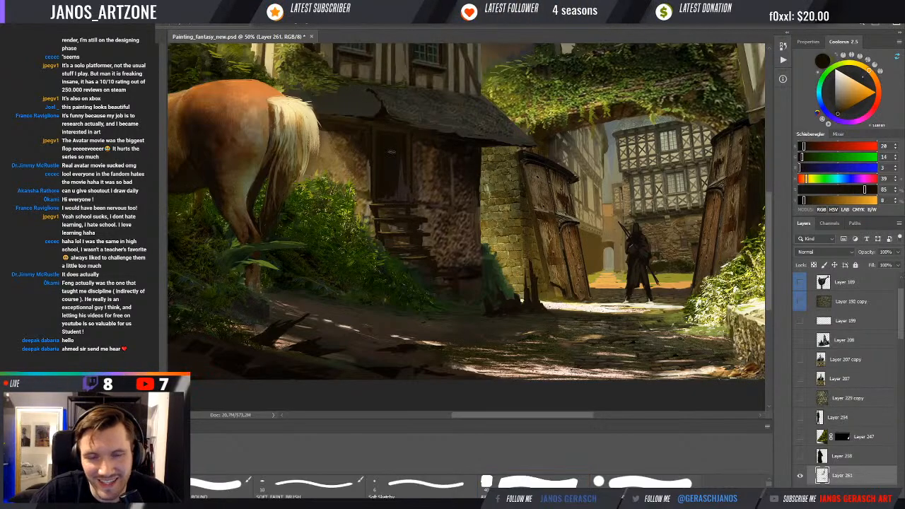
left_click(390, 140, "alt")
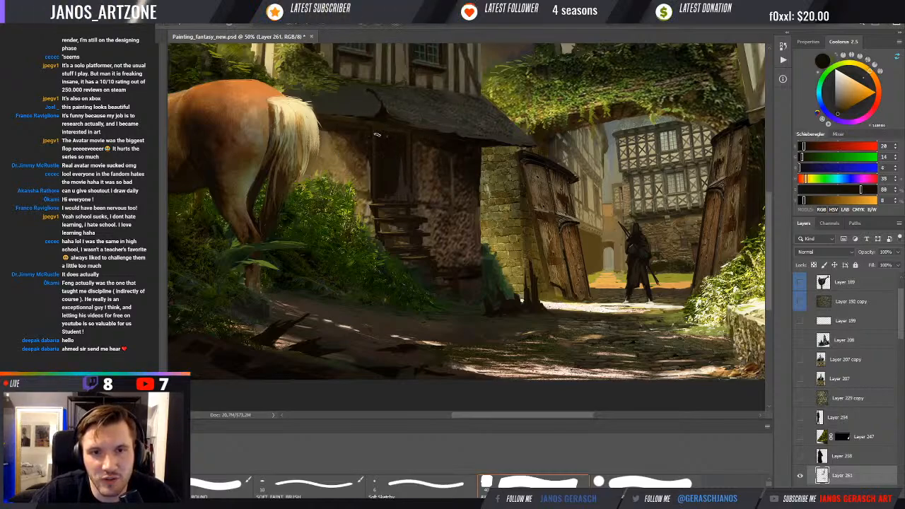
left_click(377, 134, "alt")
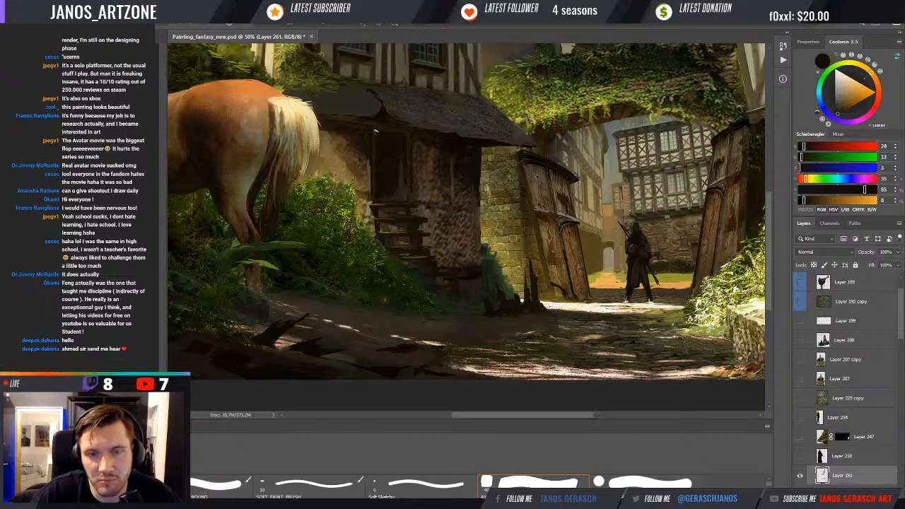
left_click(402, 133, "alt")
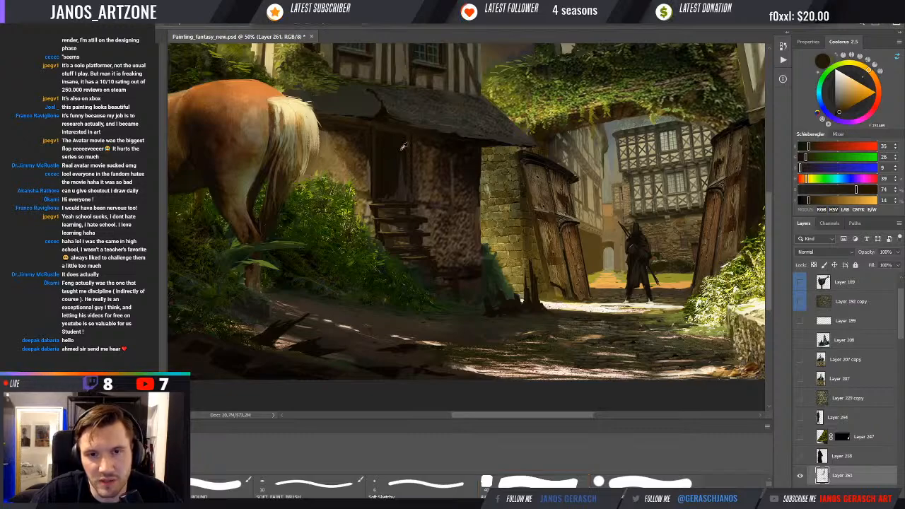
left_click(396, 168, "alt")
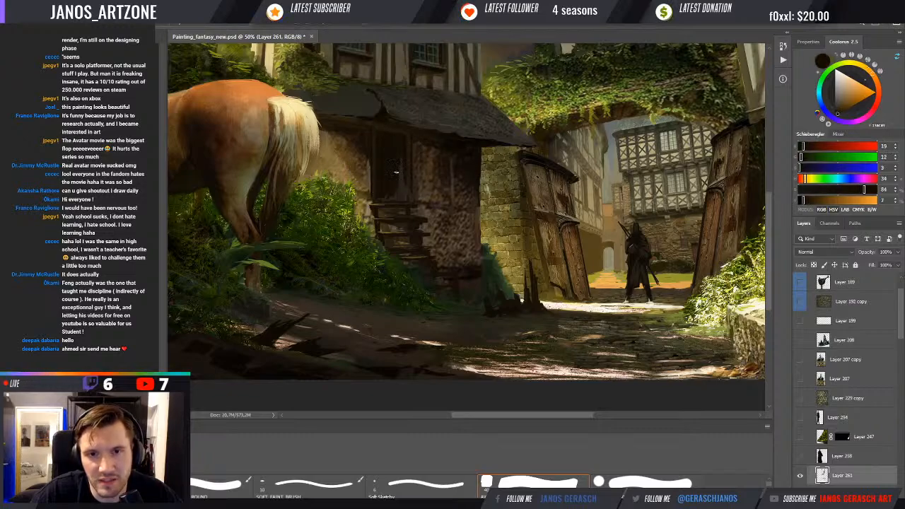
- Touch up the hut's outer wall corner, lean-to roof edge and upper eave with sampled dark brown, olive-grey and near-black tones
left_click(478, 202, "alt")
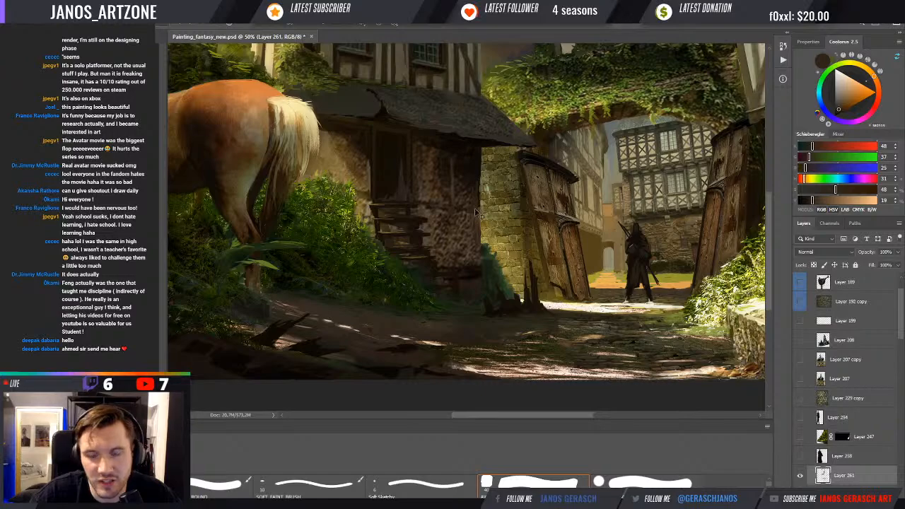
key("ctrl+minus")
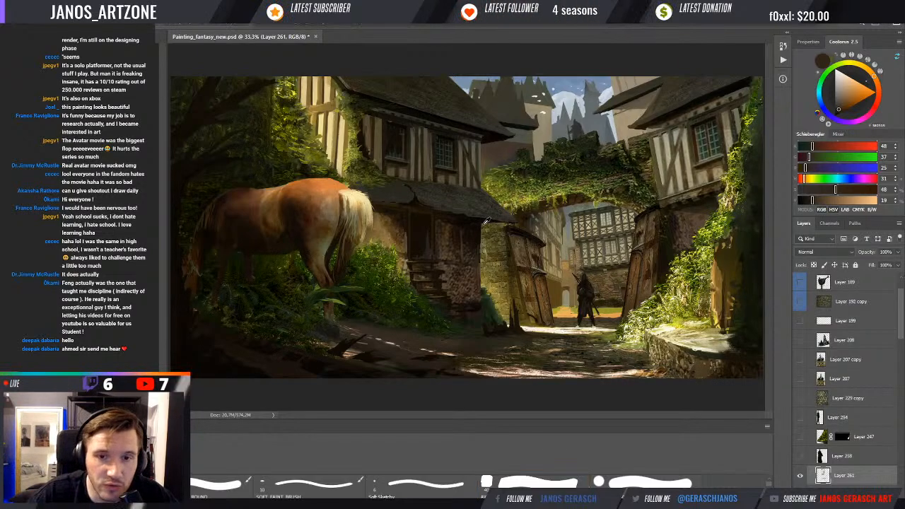
left_click(477, 205, "alt")
left_click(482, 209, "alt")
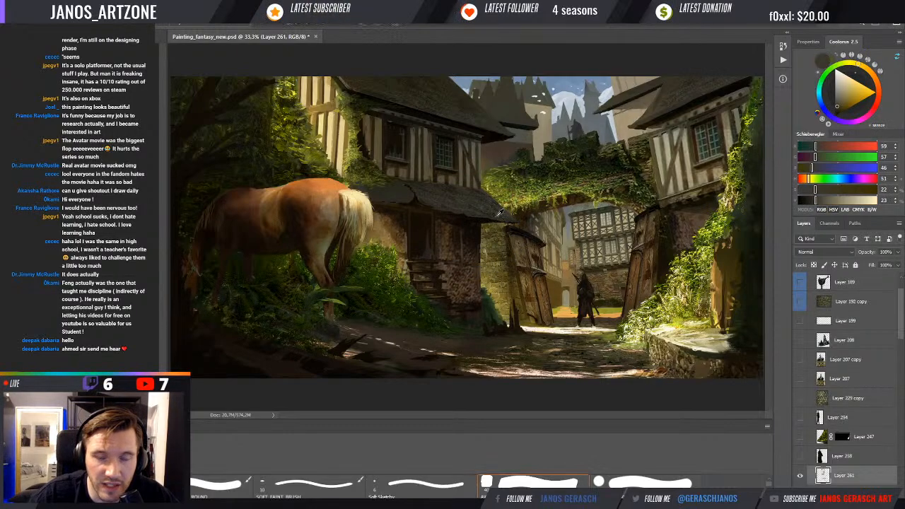
left_click(486, 196, "alt")
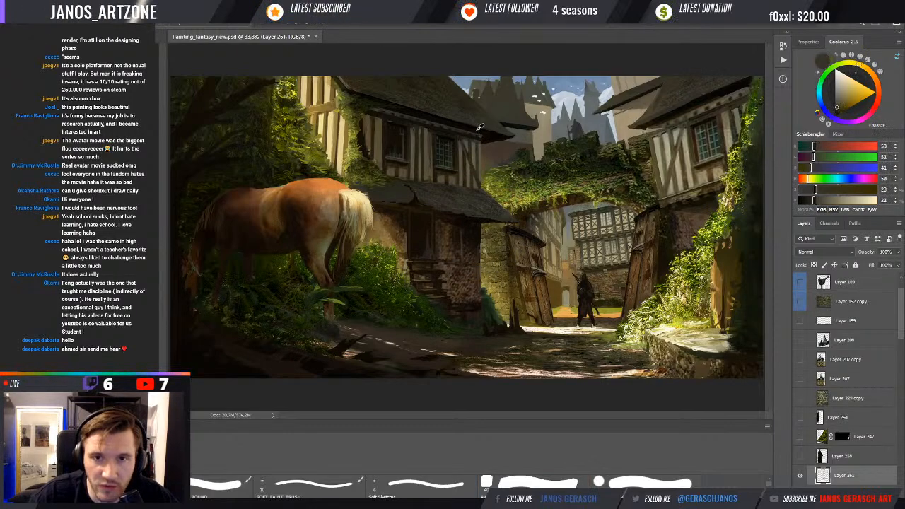
left_click(475, 128, "alt")
left_click(409, 111, "alt")
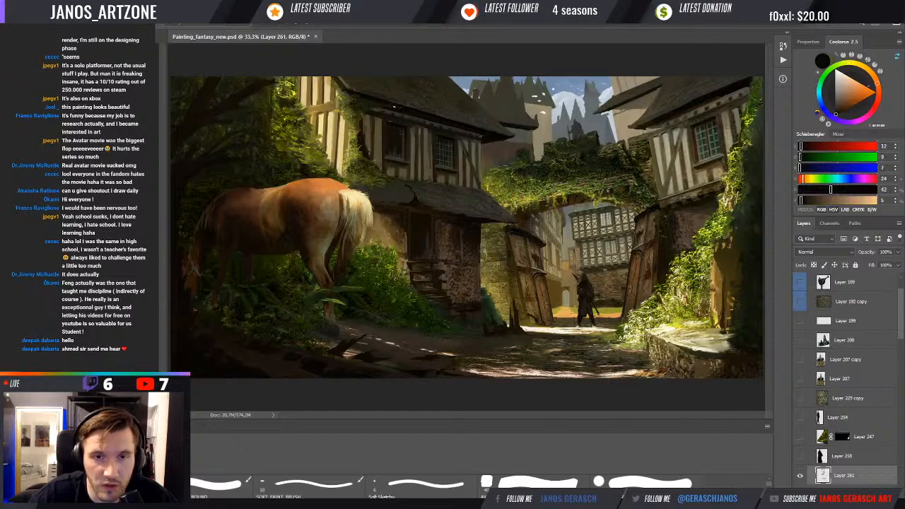
- Paint the ivy along the house's corner with sampled yellow-green and deepen the shadow beside it with dark olive and near-black tones
scroll(365, 117, "up", 1)
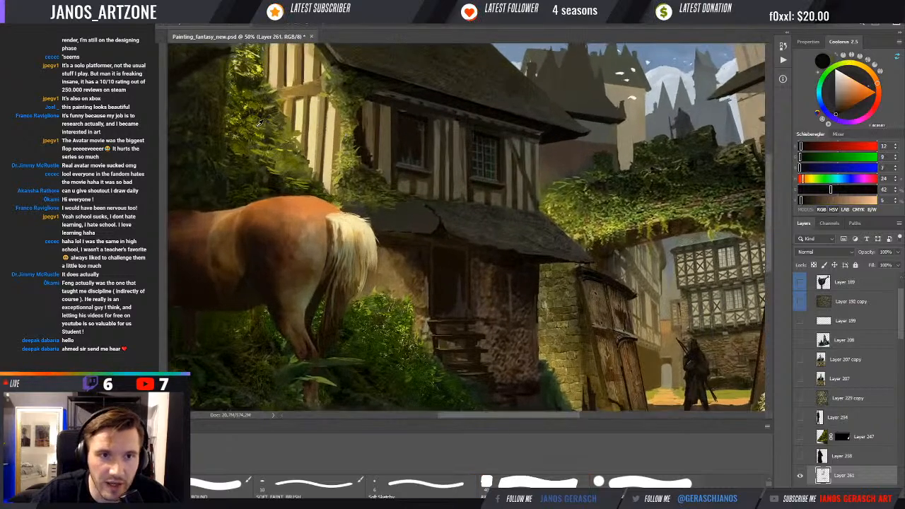
left_click(258, 124, "alt")
left_click(335, 105, "alt")
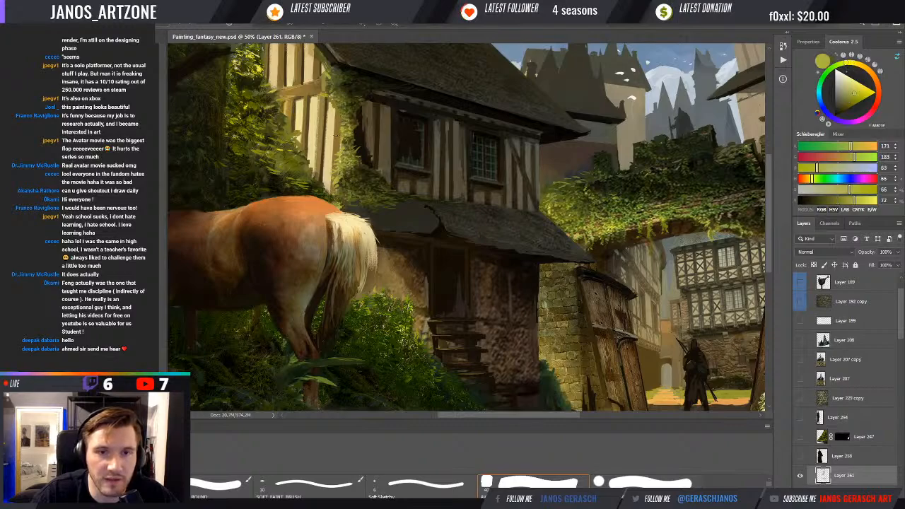
left_click_drag(342, 147, 349, 149)
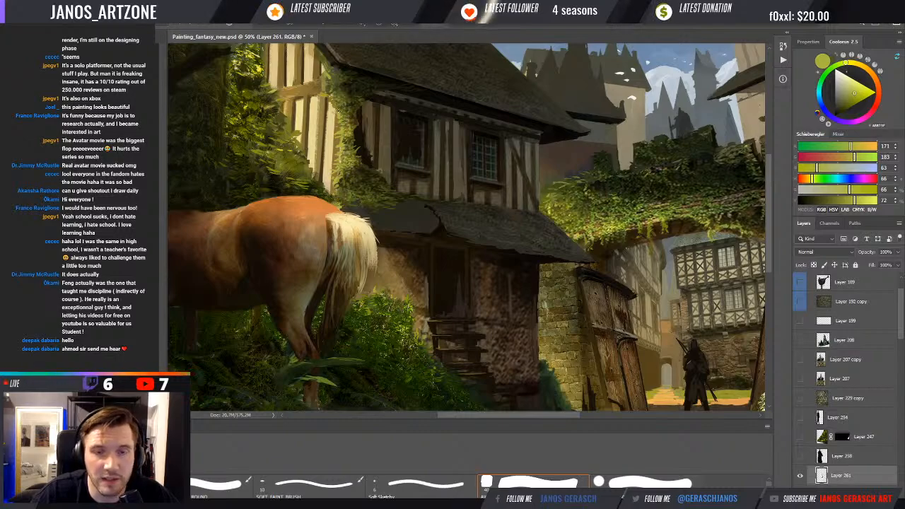
left_click(362, 157, "alt")
left_click(362, 157, "alt")
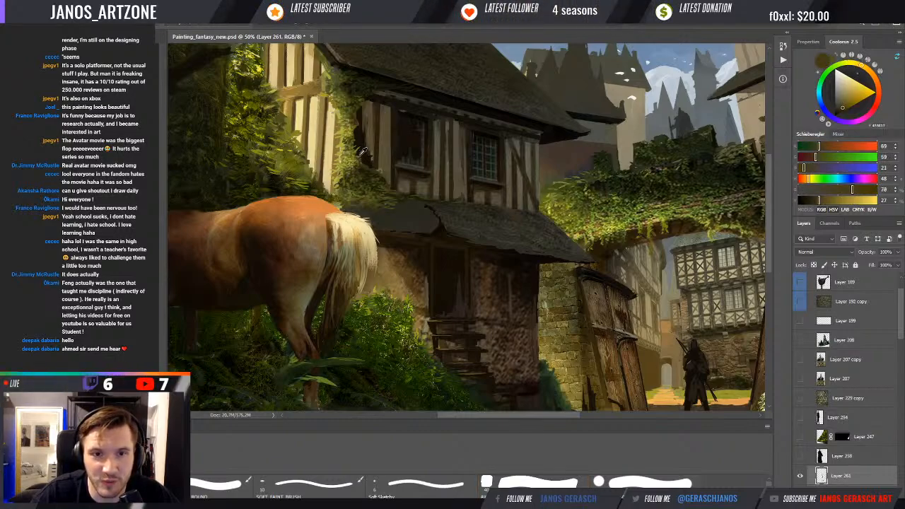
left_click(356, 149, "alt")
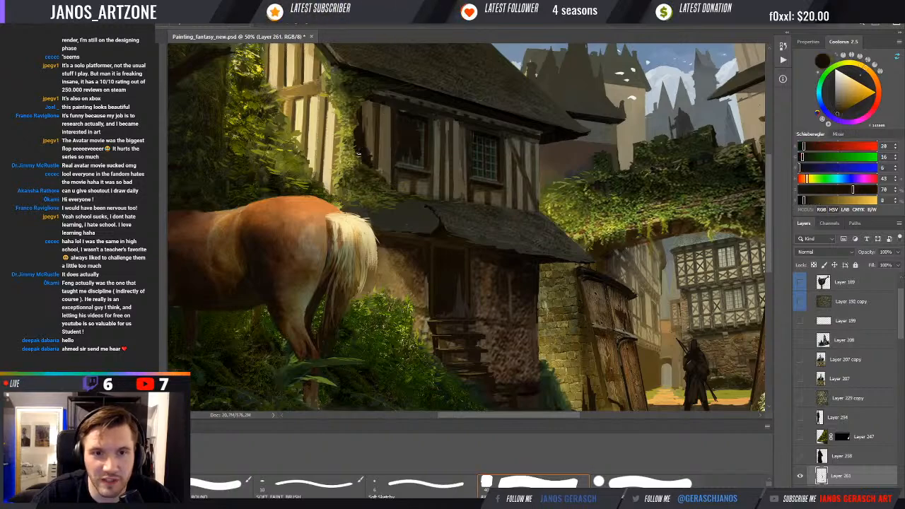
left_click(362, 138, "alt")
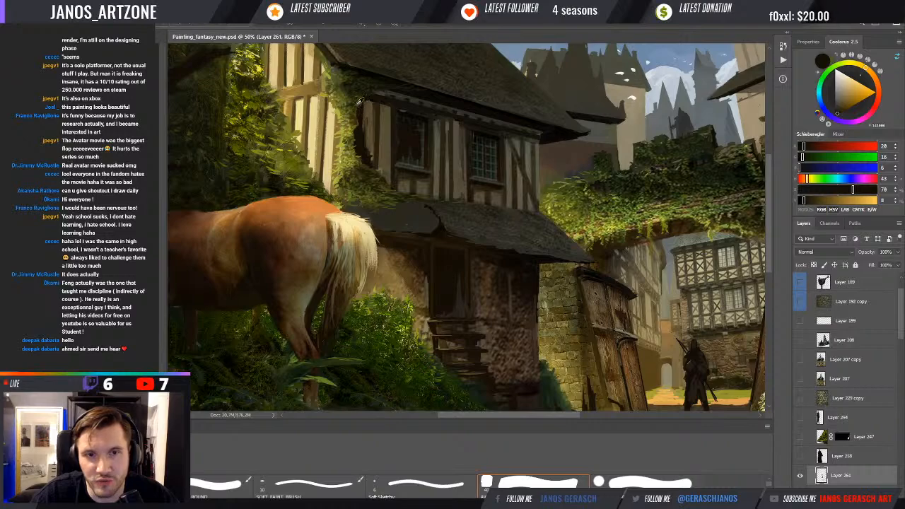
- Refine the ivy beneath the gable and the adjoining roof edge with sampled dark green, olive and grey-brown tones
left_click(359, 102, "alt")
left_click(337, 98, "alt")
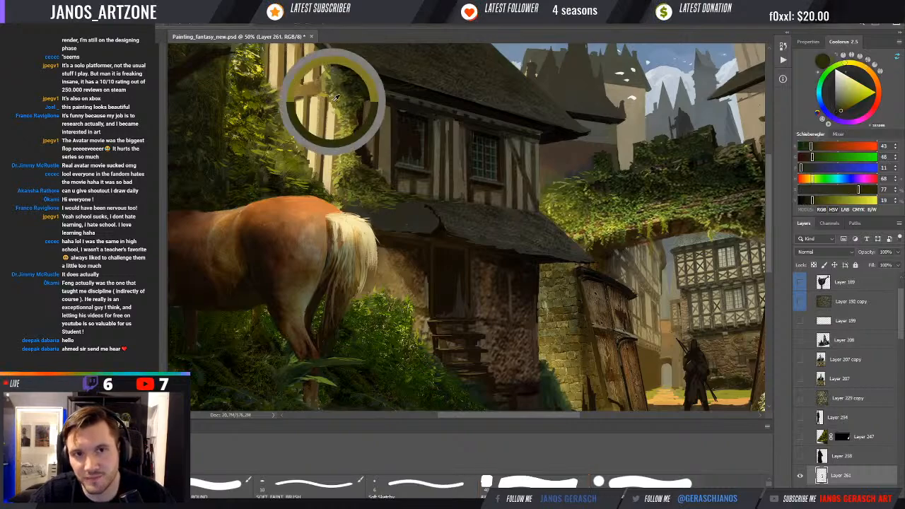
left_click_drag(339, 87, 349, 116)
left_click(346, 87, "alt")
left_click_drag(335, 75, 351, 92)
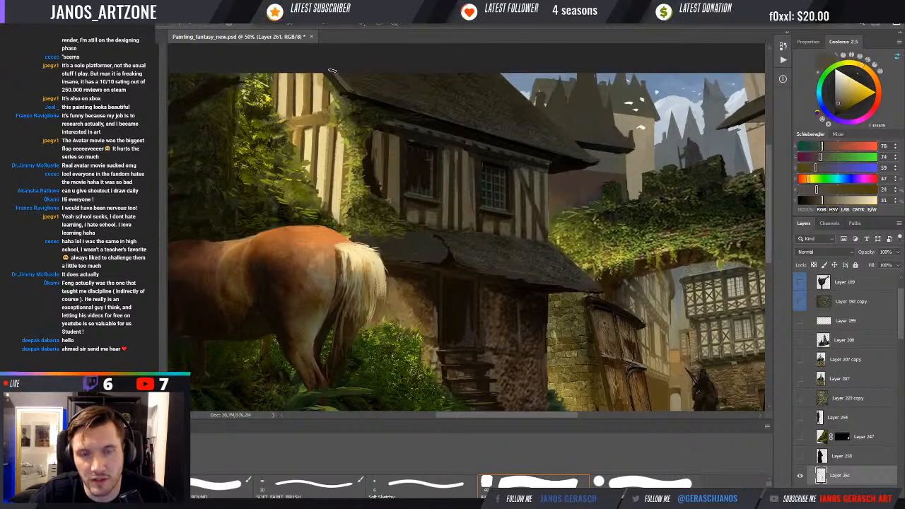
left_click(373, 95, "alt")
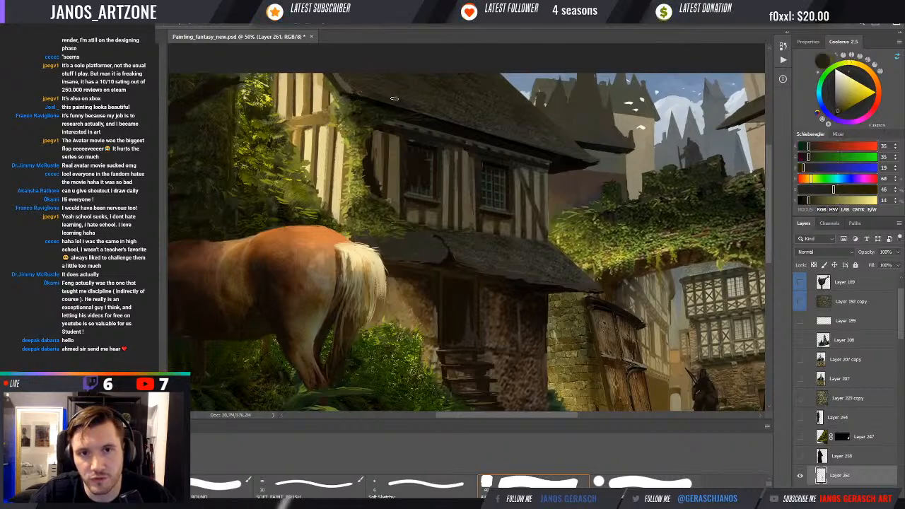
left_click(397, 91, "alt")
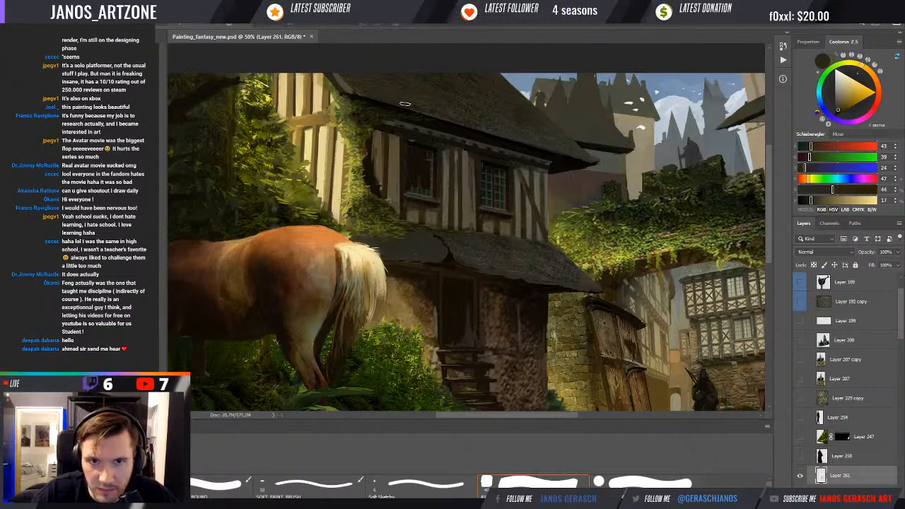
- Add leaf detail to the ivy under the roof corner, alternating sampled olive and bright yellow-green tones
left_click(362, 193, "alt")
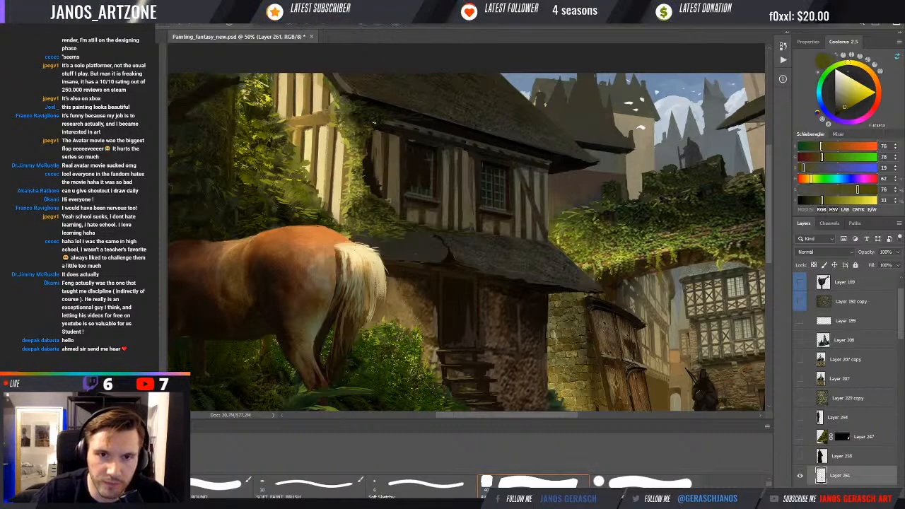
left_click(339, 121, "alt")
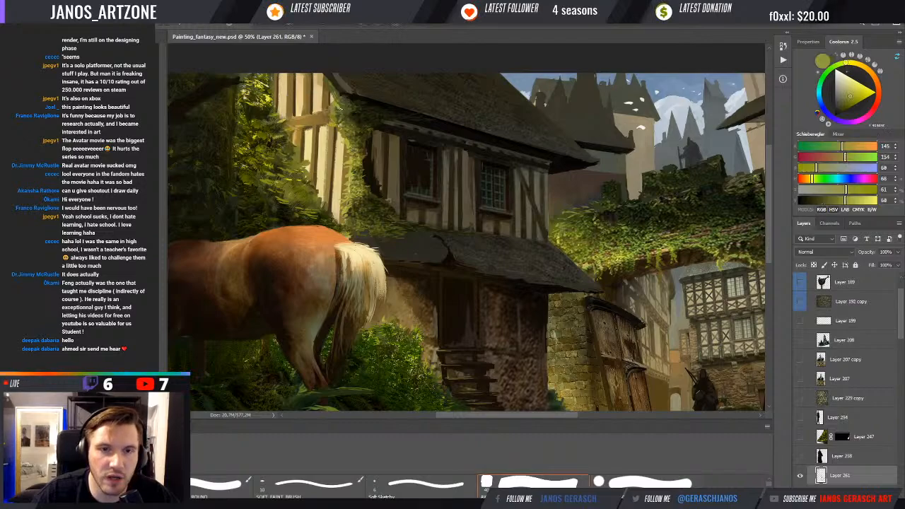
left_click(339, 103, "alt")
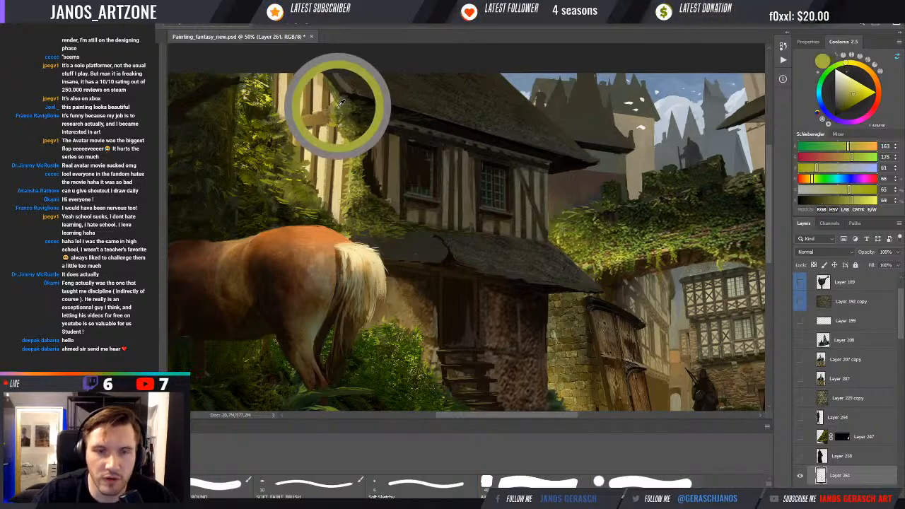
left_click(339, 105, "alt")
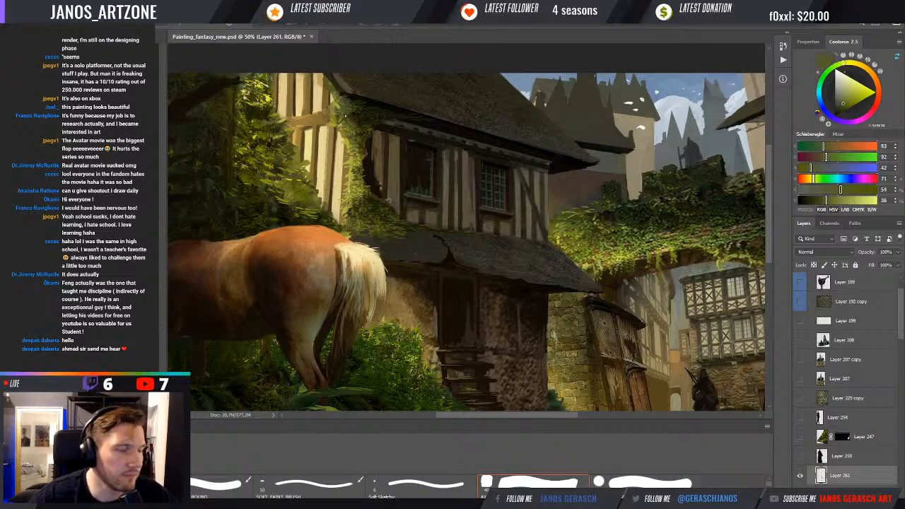
- Compare the painting with and without Layer 261, and touch up the foliage above the horse's back with sampled dark green and yellow-green
scroll(345, 116, "down", 1)
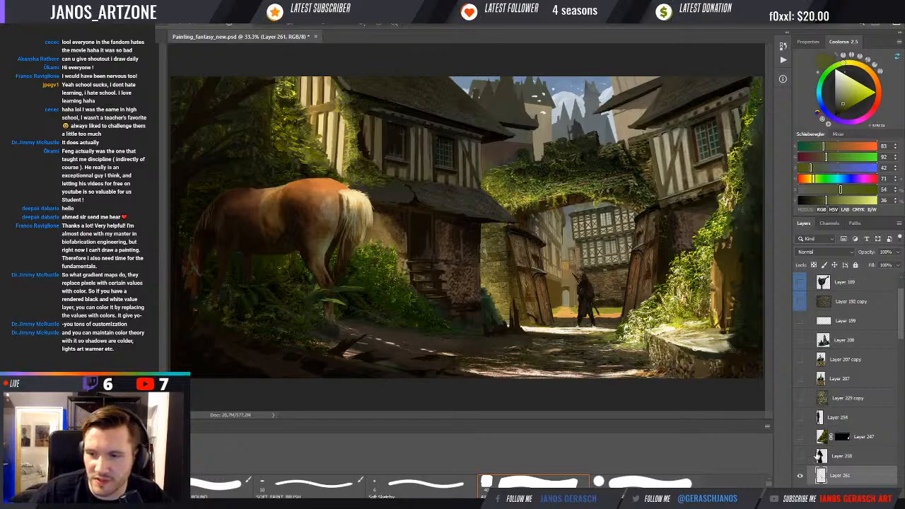
left_click(801, 478)
left_click(801, 479)
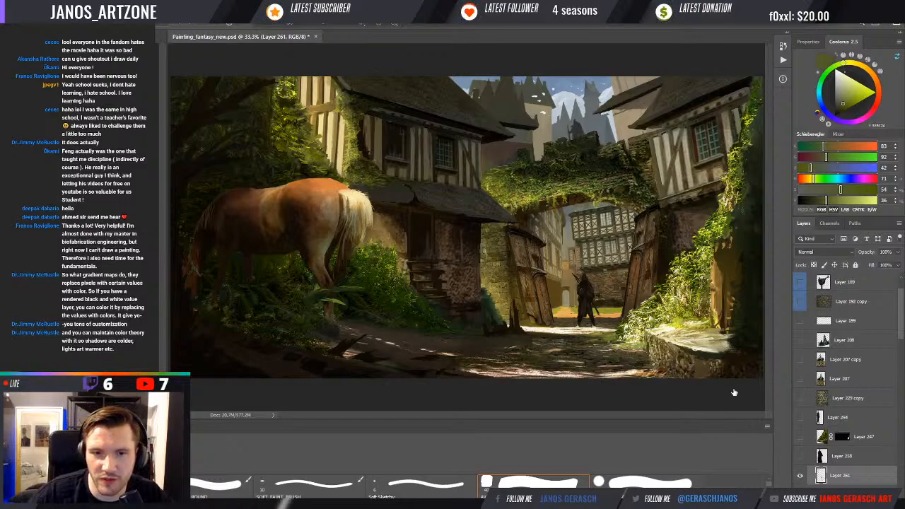
left_click(336, 177, "alt")
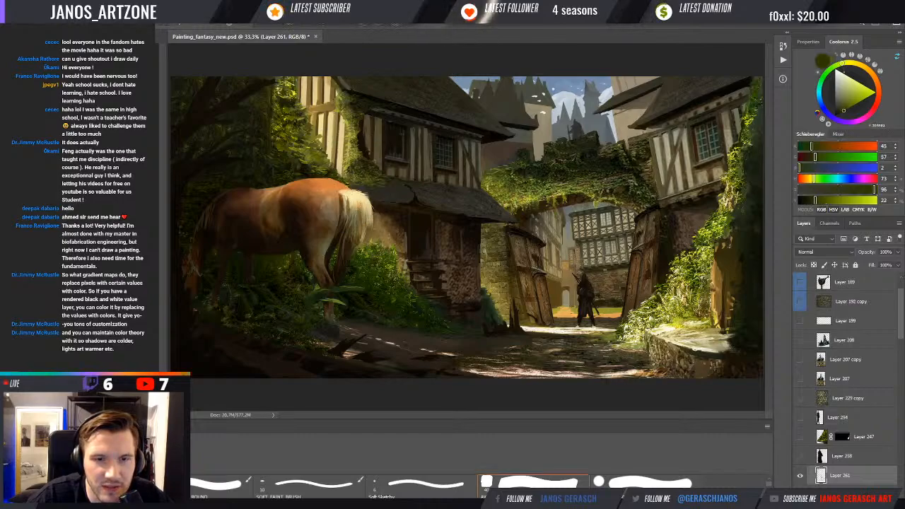
left_click(347, 170, "alt")
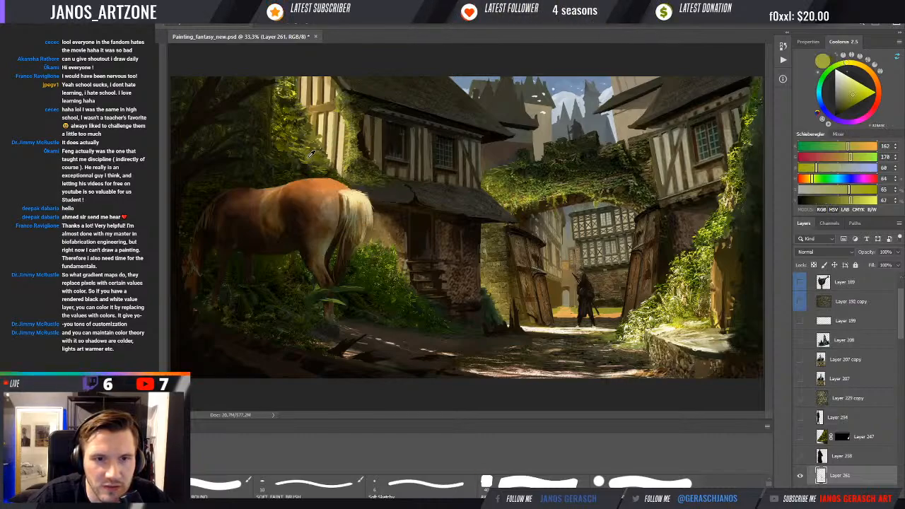
left_click_drag(314, 151, 304, 159)
left_click(312, 157, "alt")
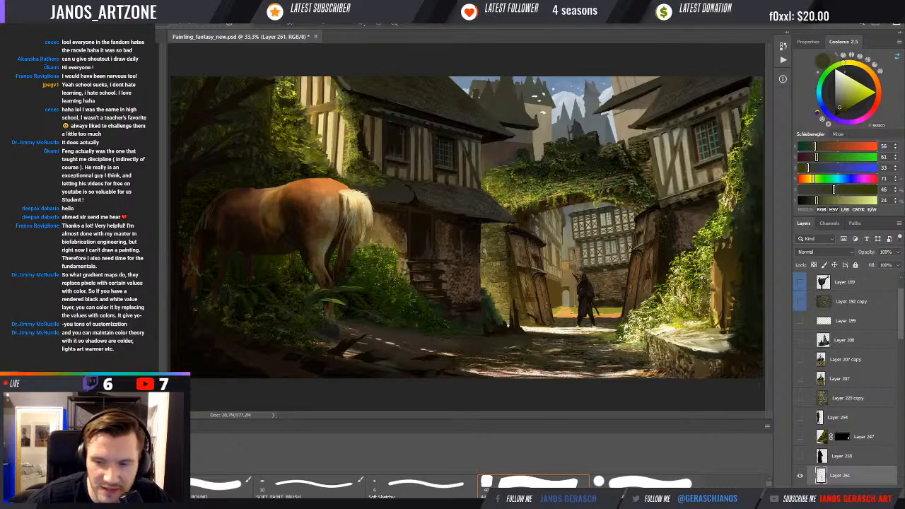
- Work over the shaded cobblestones in front of the hooded figure with sampled dark brown and olive-grey tones
scroll(499, 485, "down", 2)
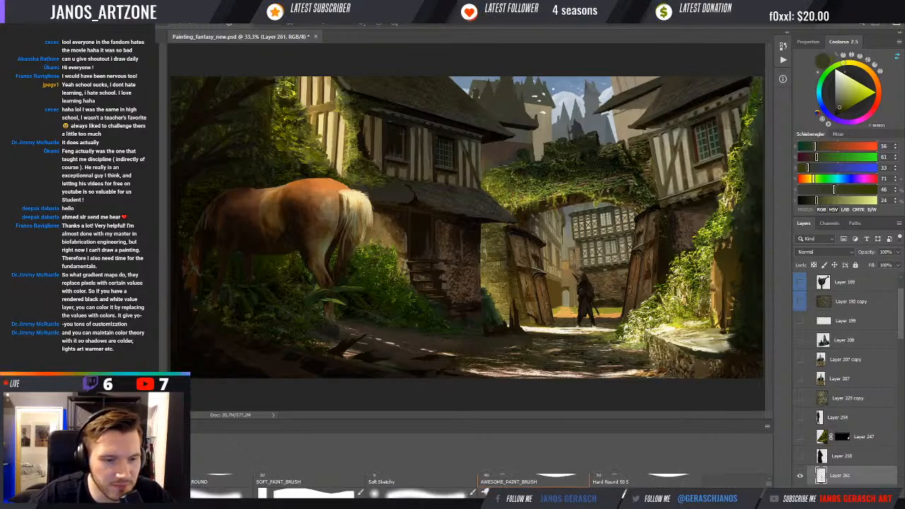
scroll(485, 490, "down", 2)
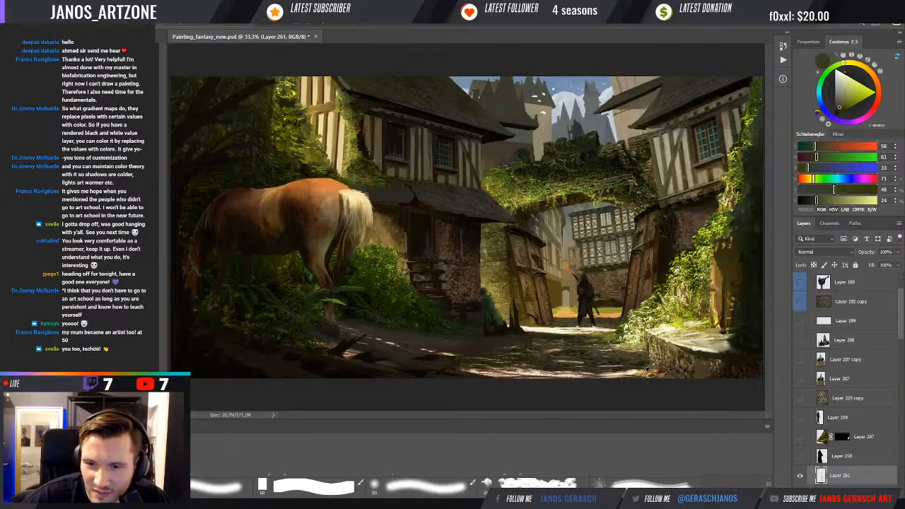
scroll(638, 361, "up", 1)
left_click_drag(635, 357, 616, 313)
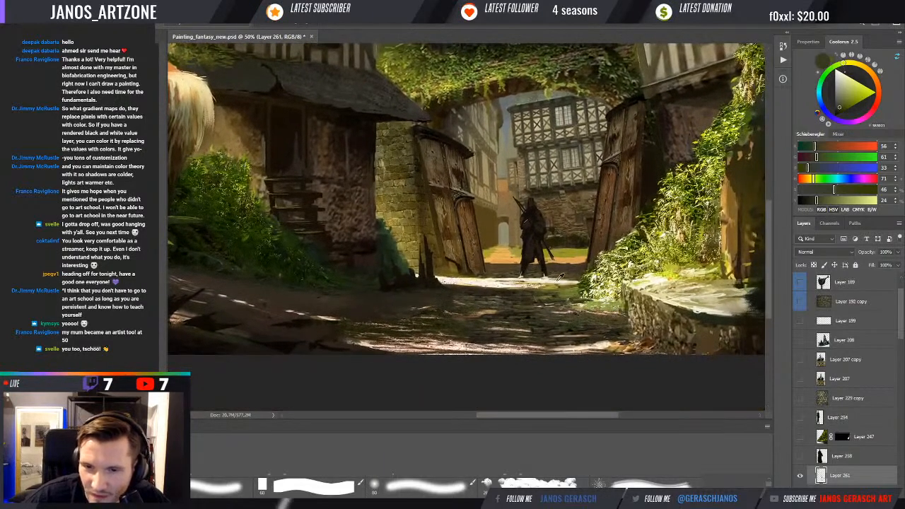
left_click(560, 277, "alt")
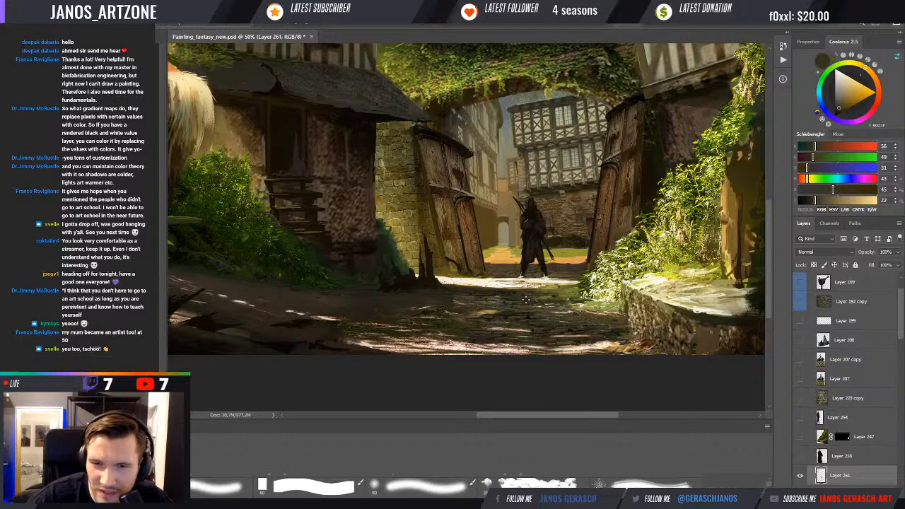
left_click(549, 305, "alt")
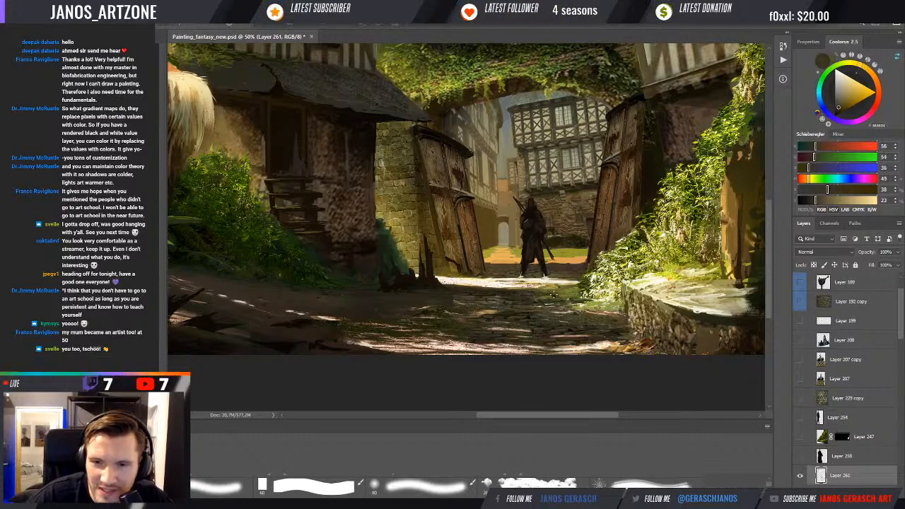
left_click(546, 300, "alt")
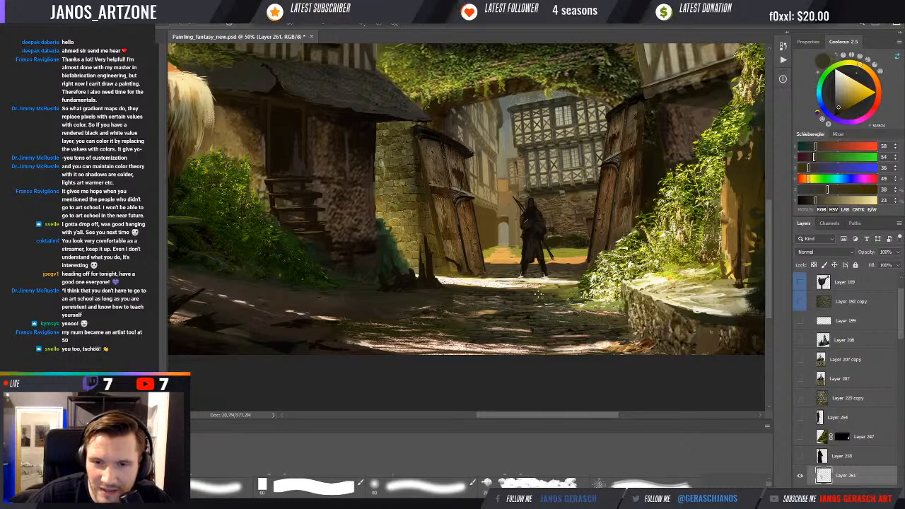
left_click(523, 288, "alt")
left_click(558, 312, "alt")
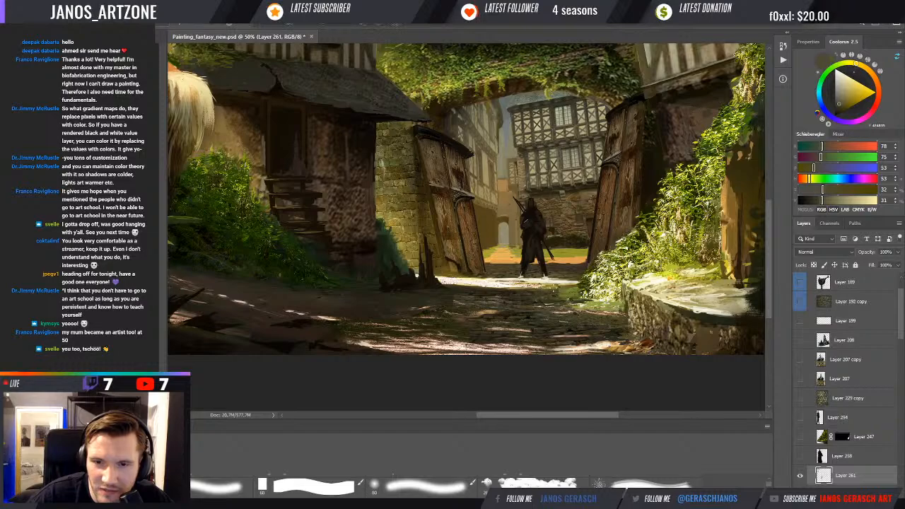
- Refine the sunlit strip of ground around the hooded figure's feet with sampled peach, cream, near-white and dark brown tones
left_click(529, 288, "alt")
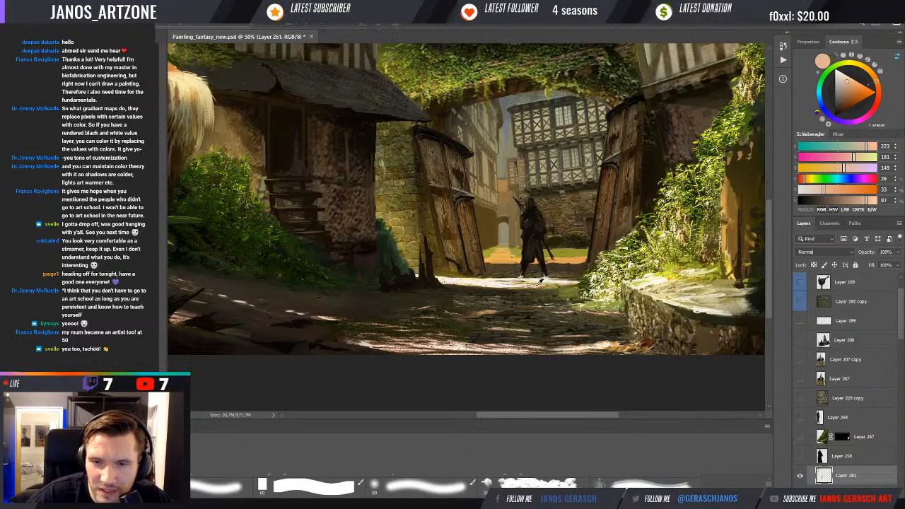
left_click(559, 286, "alt")
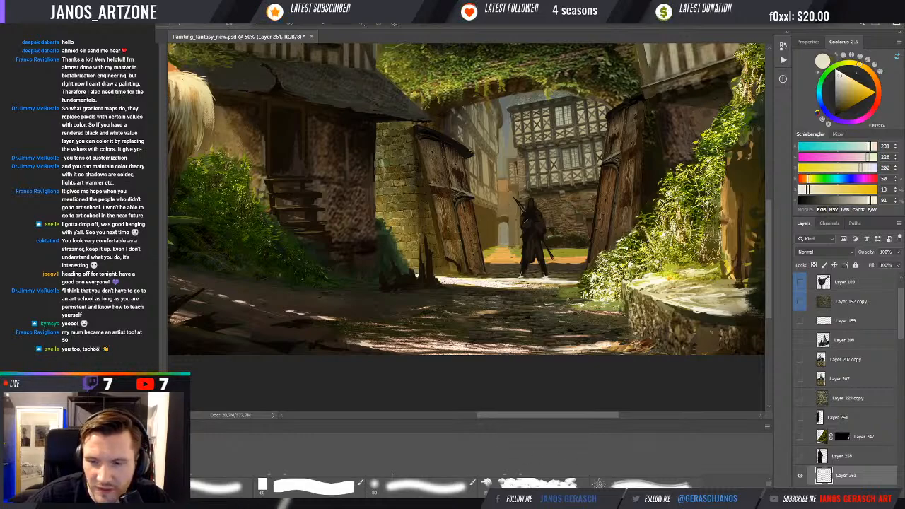
scroll(477, 487, "down", 2)
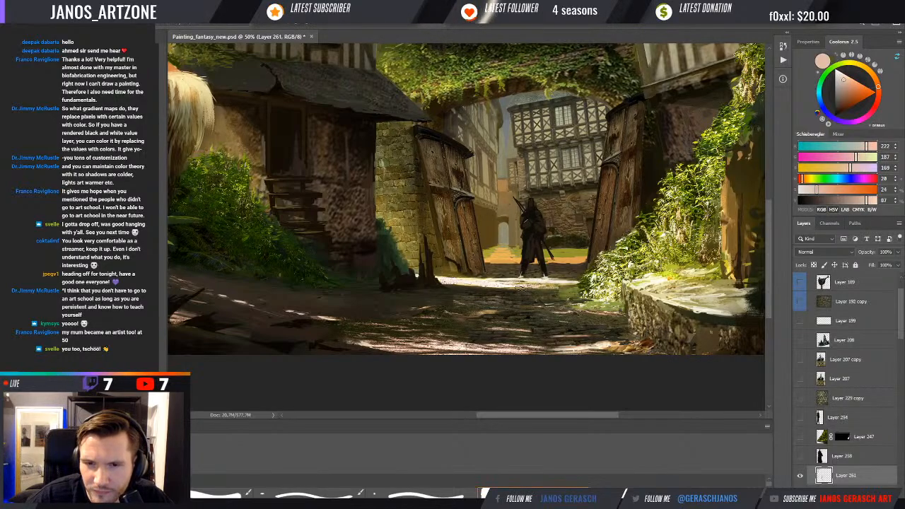
left_click(501, 285, "alt")
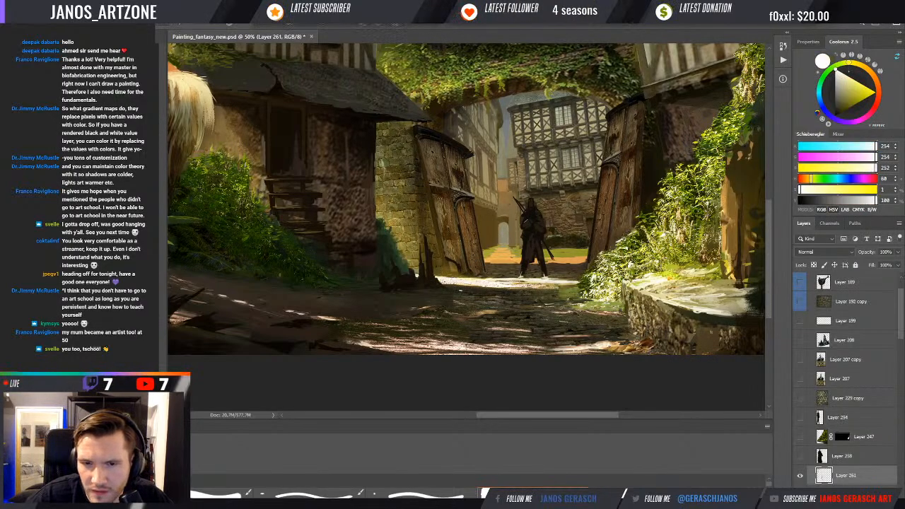
left_click(419, 276, "alt")
left_click_drag(444, 284, 453, 286)
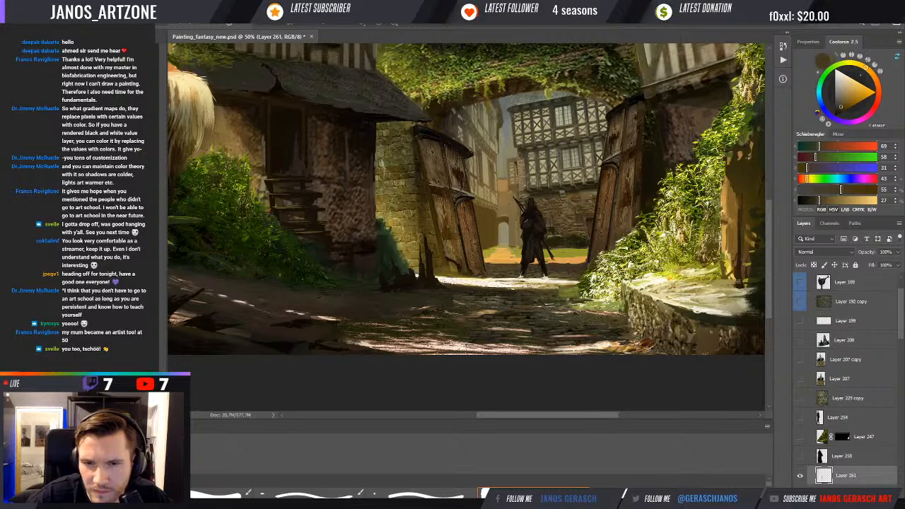
left_click(522, 283, "alt")
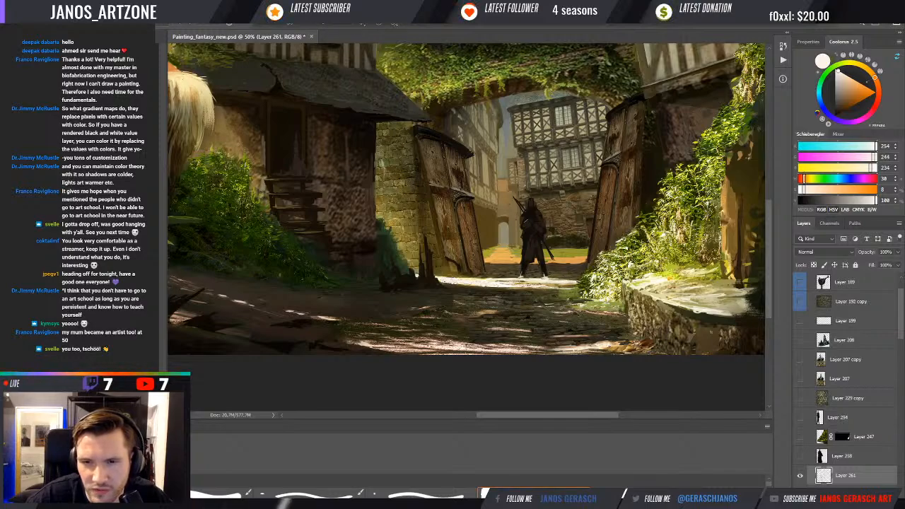
- Rework the shaded cobblestones just below the sunlit strip, alternating sampled dark olive, deep brown and grey-olive tones
left_click(553, 291, "alt")
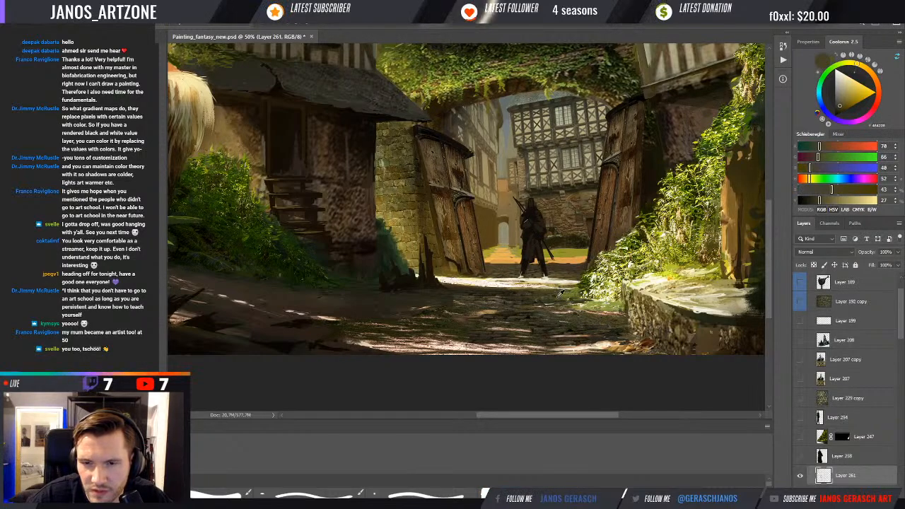
left_click(563, 296, "alt")
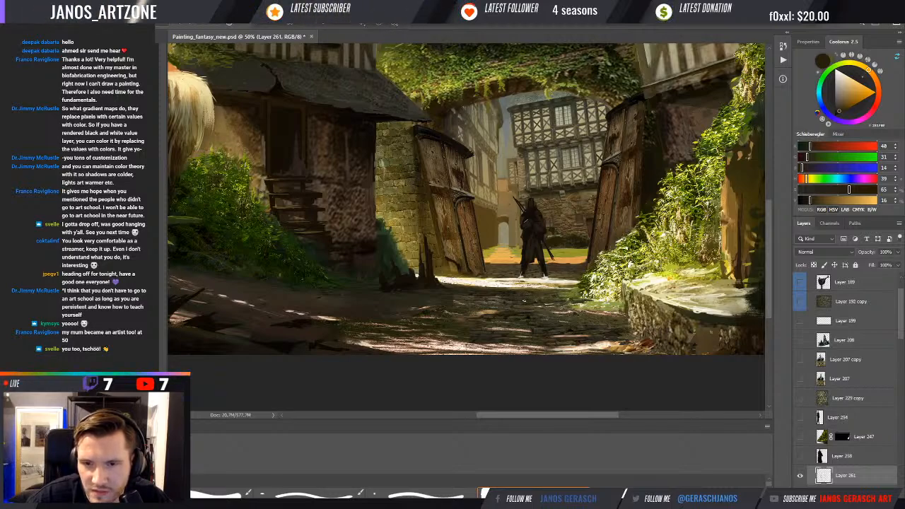
left_click(498, 305, "alt")
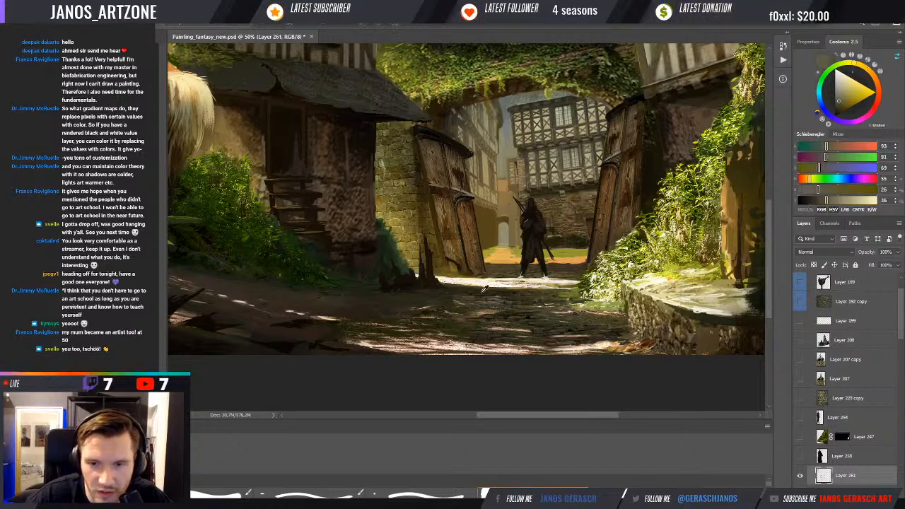
left_click(447, 297, "alt")
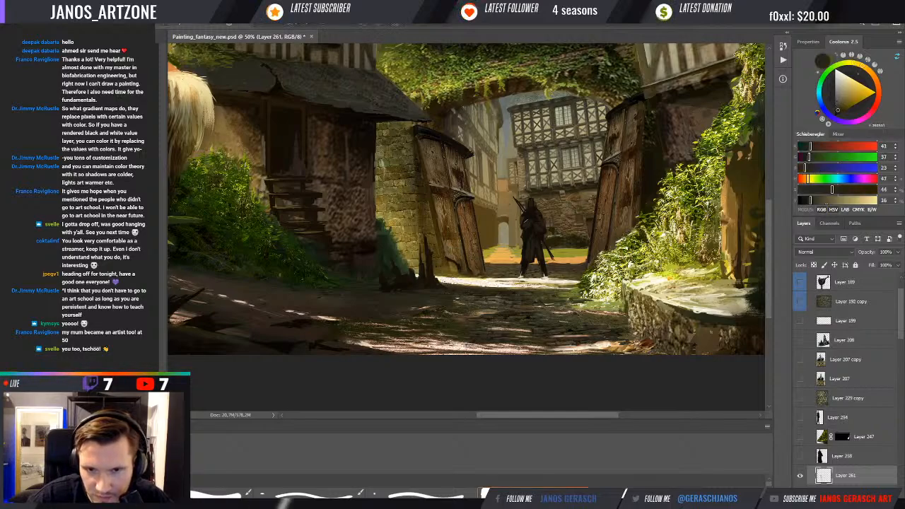
left_click(503, 297, "alt")
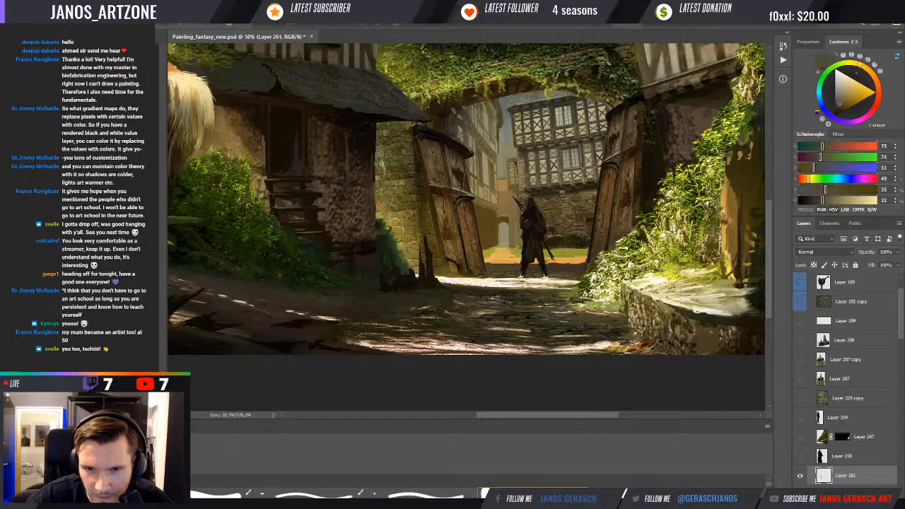
left_click(497, 291, "alt")
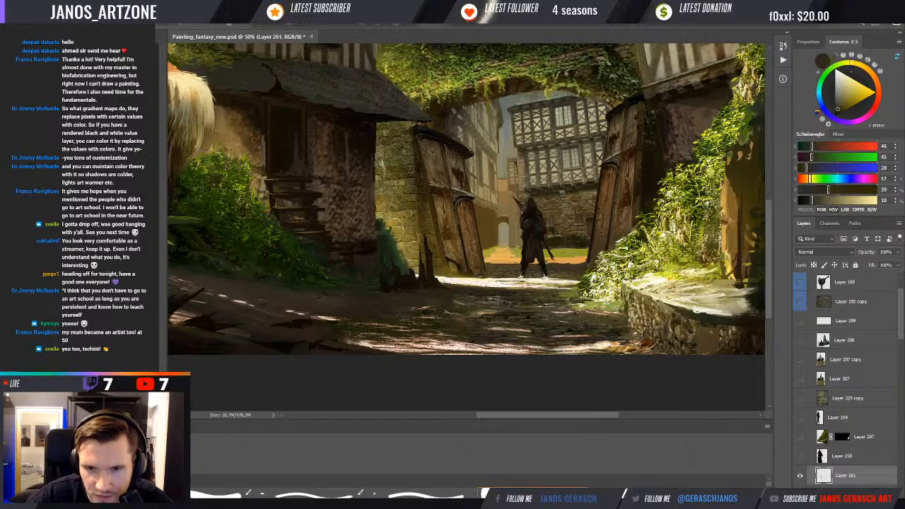
left_click(501, 297, "alt")
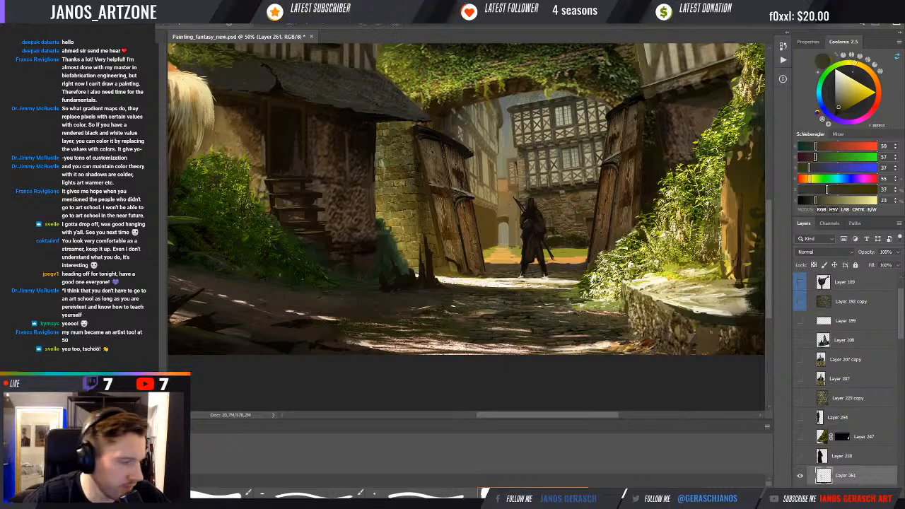
- Touch up the dappled light on the foreground path with sampled reddish-brown, pale cream, tan and pinkish tones
left_click(458, 340, "alt")
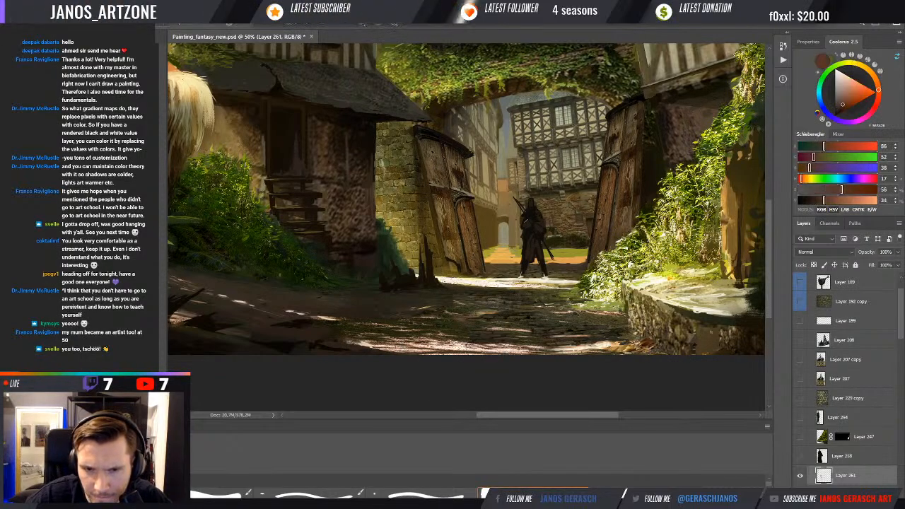
left_click(462, 345, "alt")
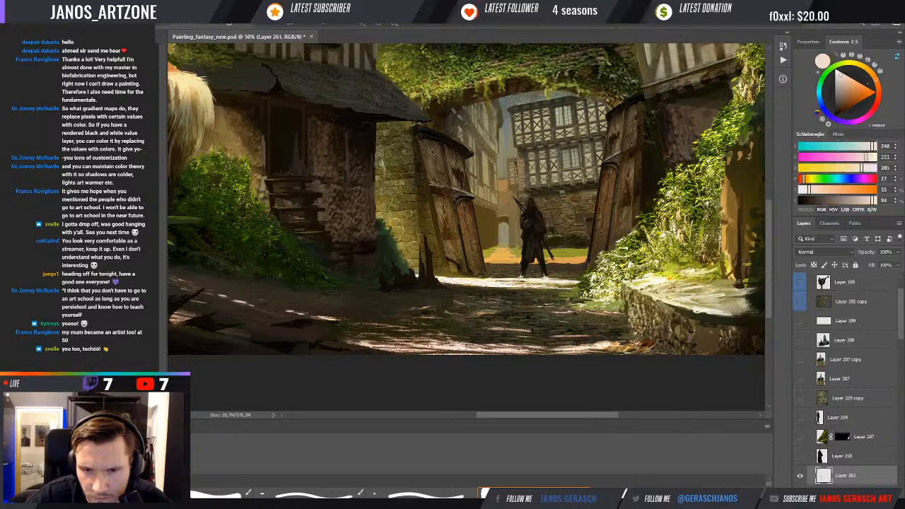
left_click(463, 345, "alt")
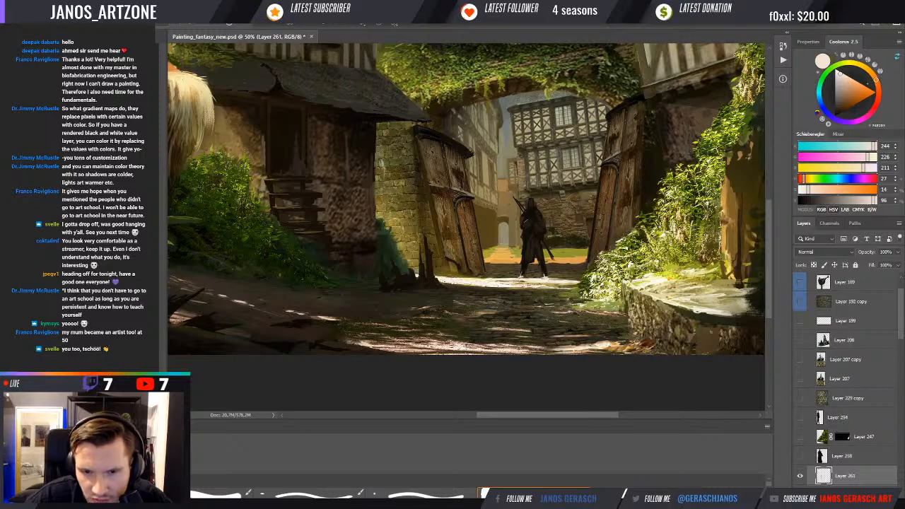
left_click_drag(478, 348, 474, 340)
left_click(472, 350, "ctrl")
left_click(470, 337, "alt")
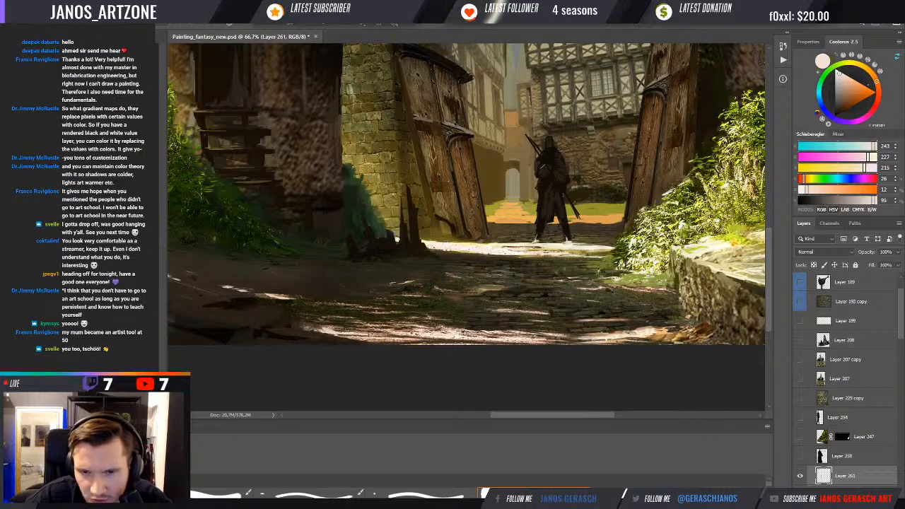
left_click(520, 330, "alt")
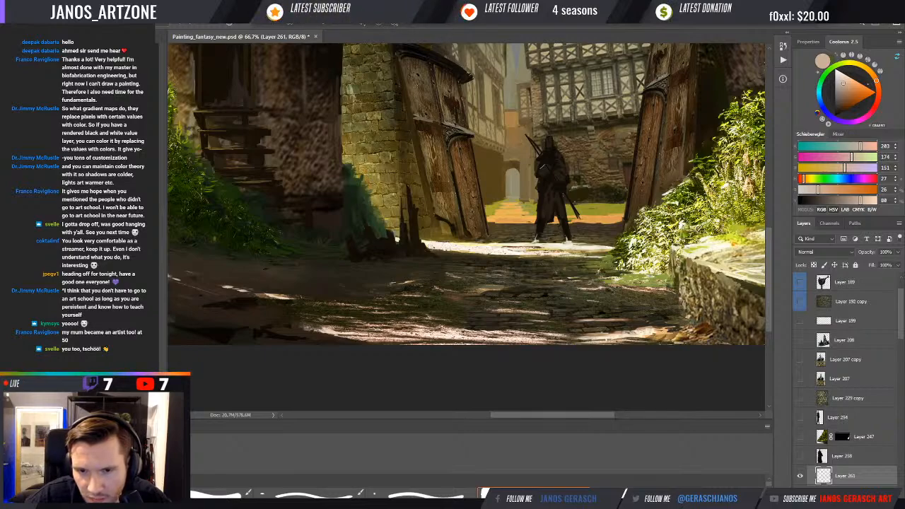
left_click(539, 320, "alt")
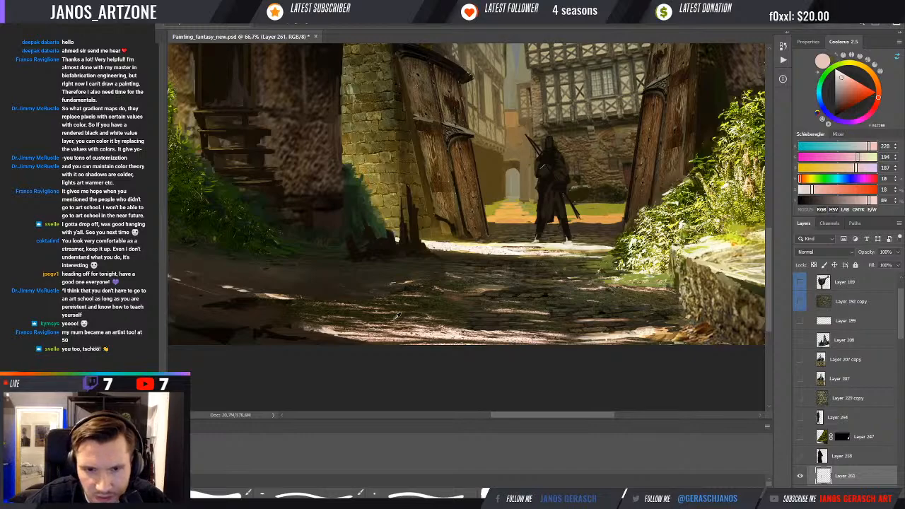
- Touch up the shaded dirt around the small light patches in front of the hut with sampled dark brown
mouse_move(307, 298)
left_mouse_down()
mouse_move(323, 300)
mouse_move(293, 298)
left_mouse_up()
left_click(284, 304, "alt")
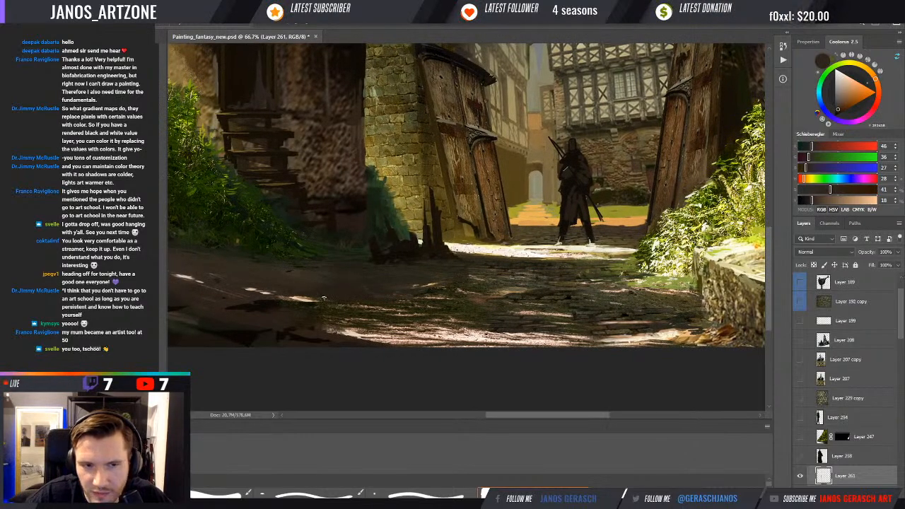
left_click_drag(404, 298, 388, 298)
mouse_move(488, 291)
left_mouse_down()
mouse_move(481, 297)
mouse_move(512, 283)
mouse_move(498, 292)
left_mouse_up()
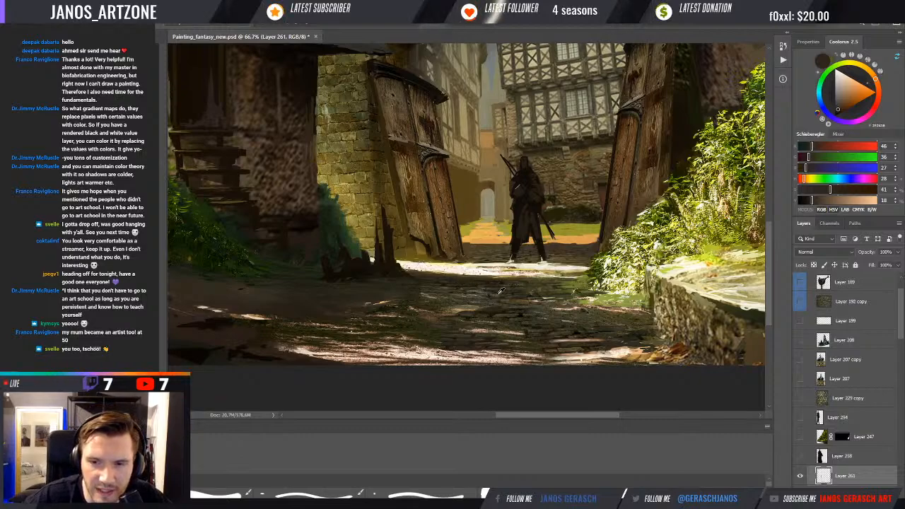
- Try a small sunlit plant sprig in sampled near-white at the foot of the wooden gate door beside the stone pillar
left_click(461, 266, "alt")
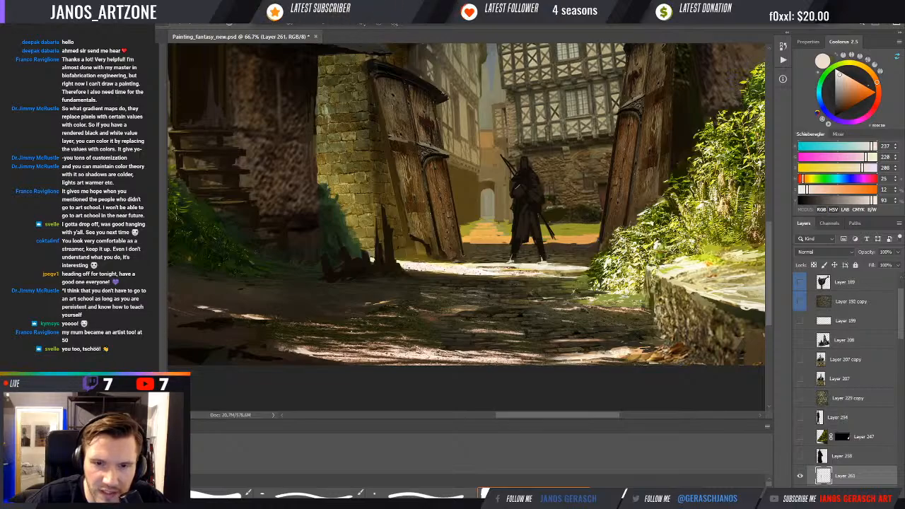
scroll(480, 276, "up", 2)
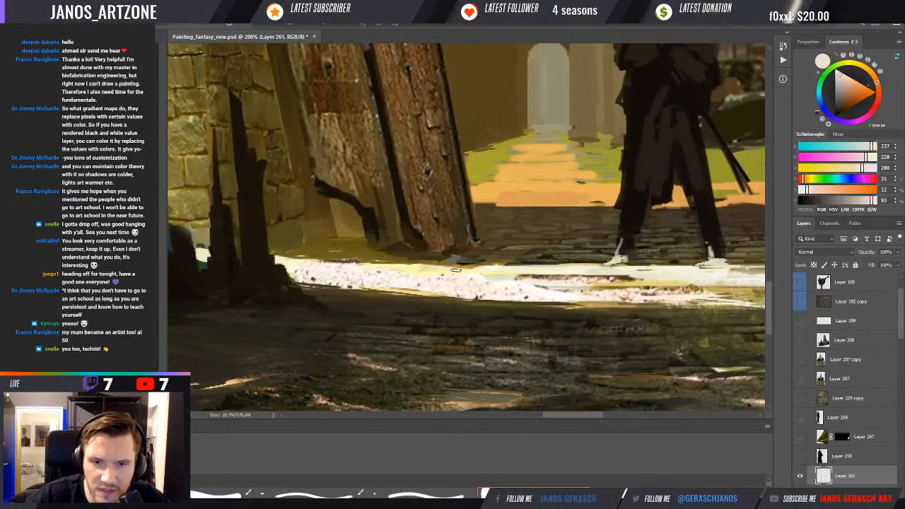
left_click(460, 263, "alt")
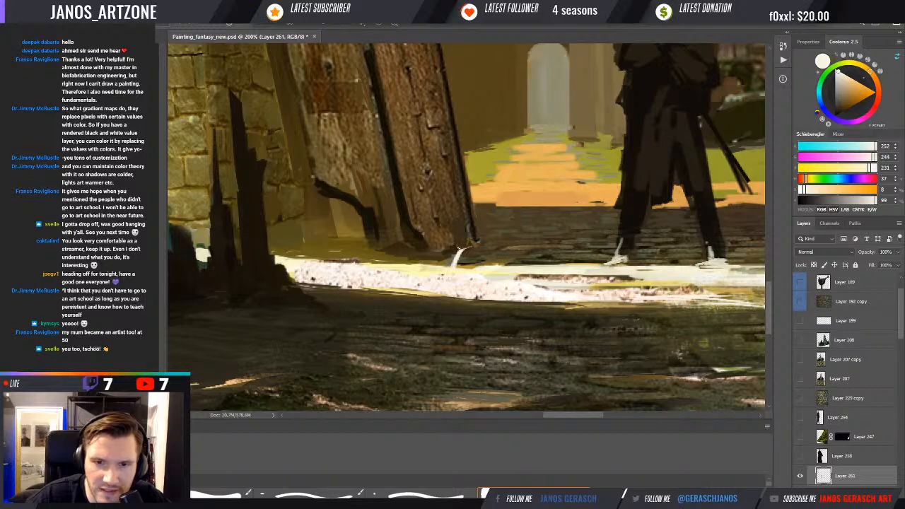
left_click_drag(463, 243, 476, 226)
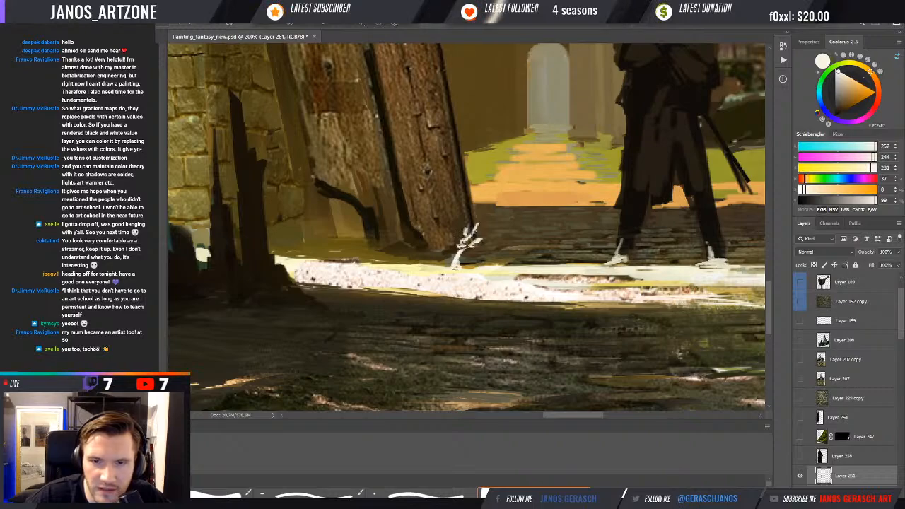
left_click_drag(487, 274, 486, 280)
scroll(486, 280, "down", 3)
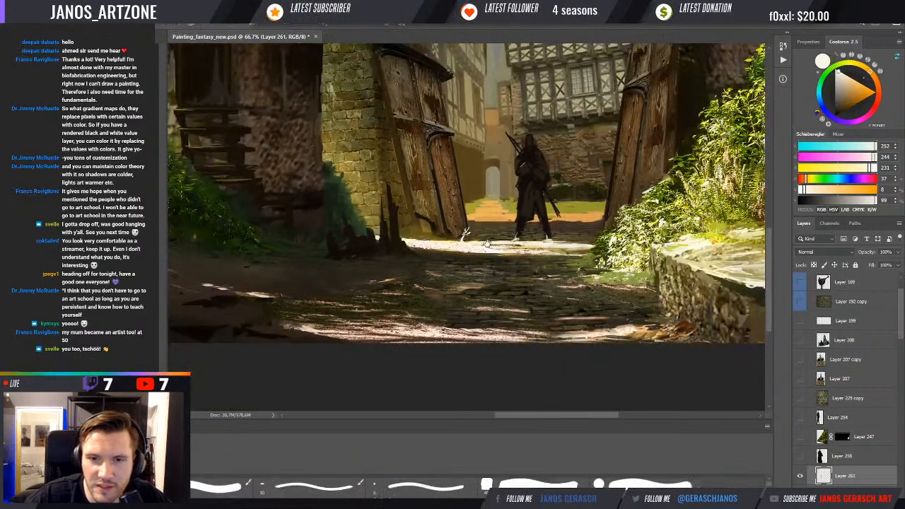
left_click_drag(465, 231, 463, 250)
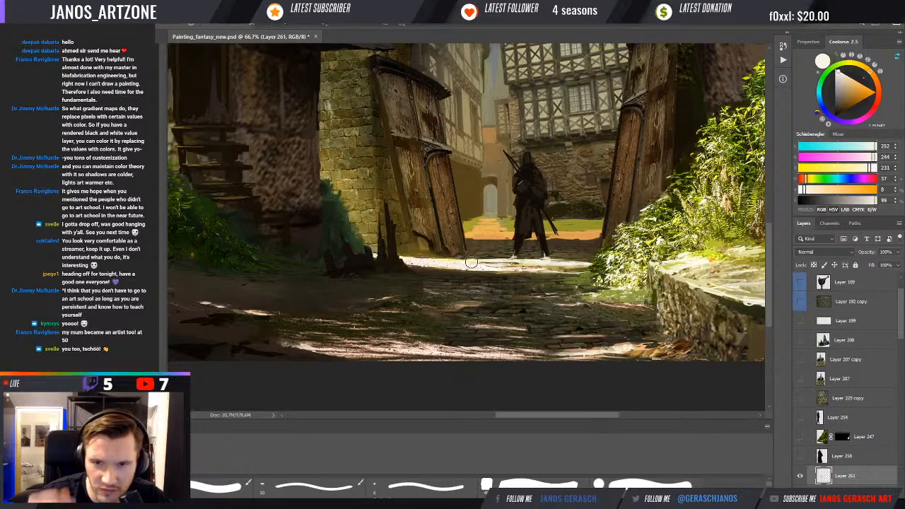
- Blend the ground below the white-flowered bush into the cobblestones with sampled olive green, dark green and grey-brown
mouse_move(665, 276)
left_mouse_down()
mouse_move(625, 292)
mouse_move(653, 272)
left_mouse_up()
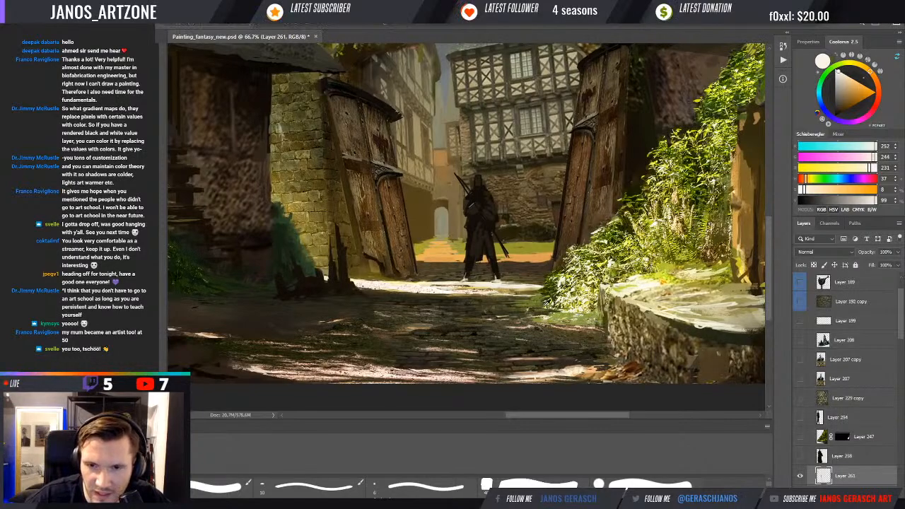
left_click(547, 304, "alt")
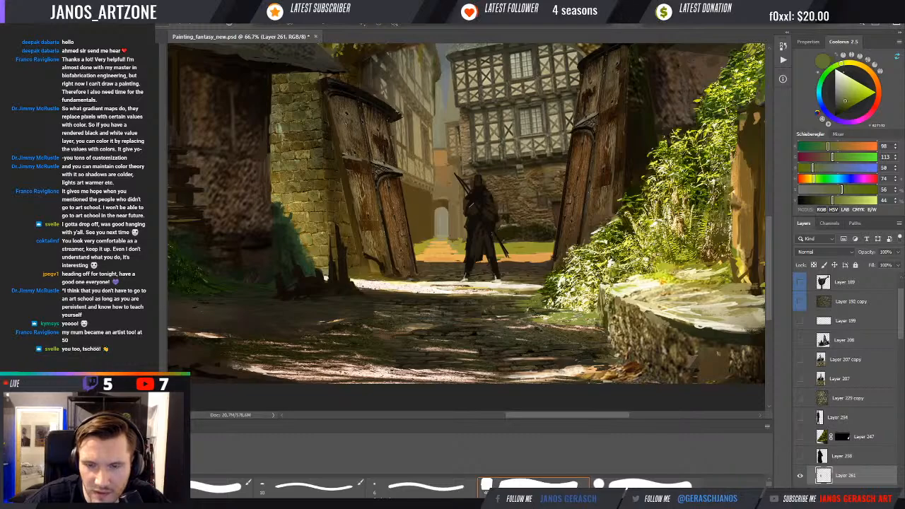
left_click(537, 311, "alt")
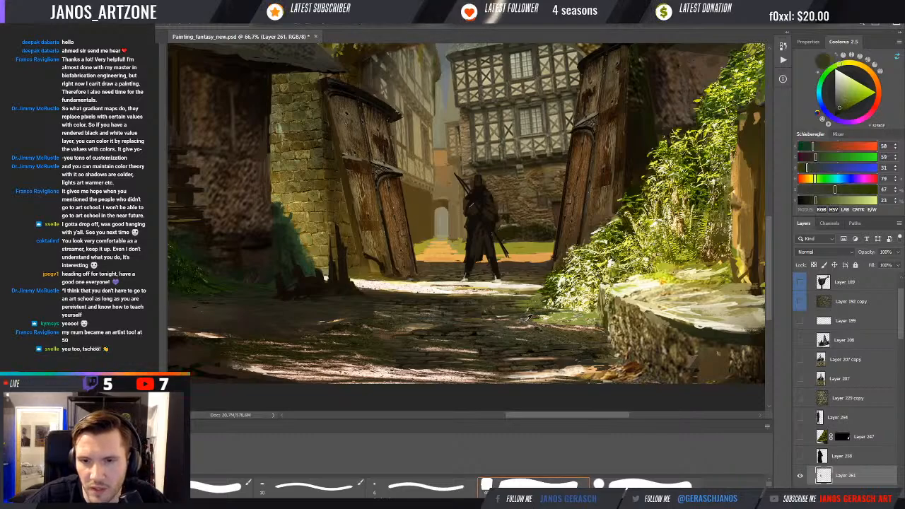
left_click(531, 318, "alt")
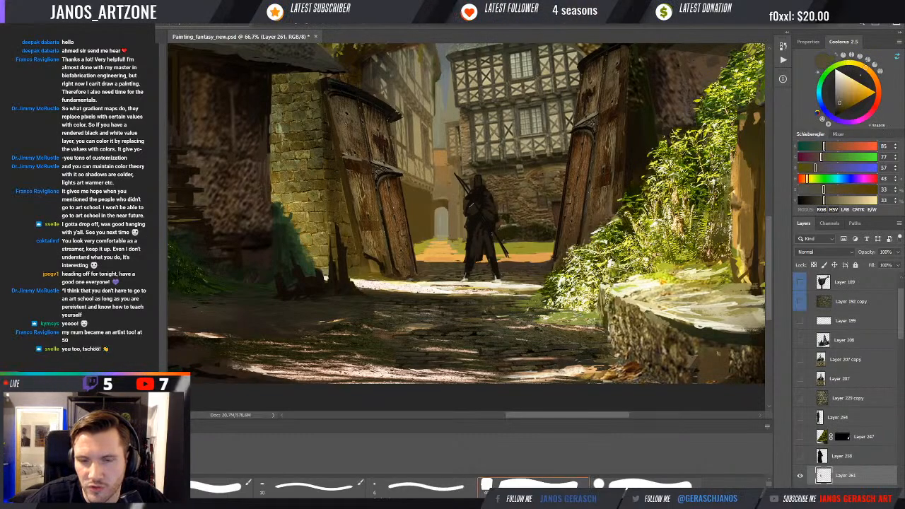
- Detail the shaded cobblestones in the middle of the path with sampled olive-grey and dark brown tones
left_click(491, 318, "alt")
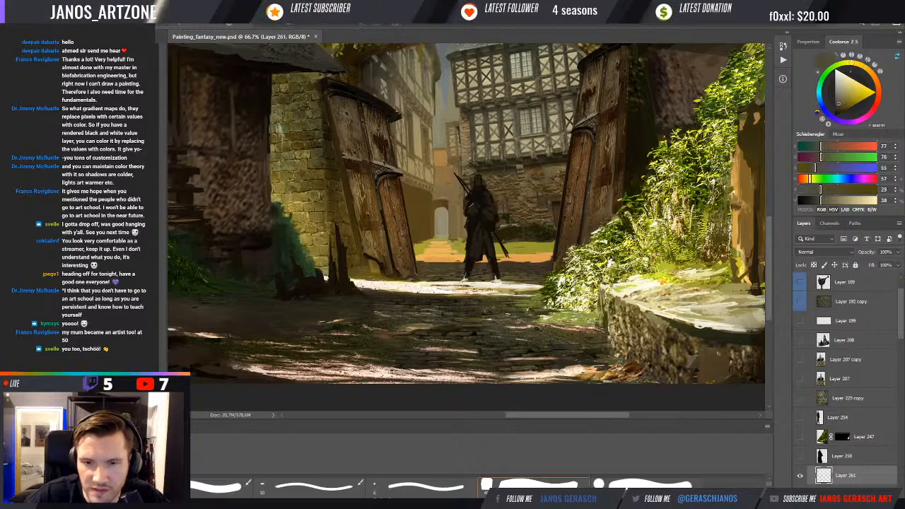
left_click(494, 312, "alt")
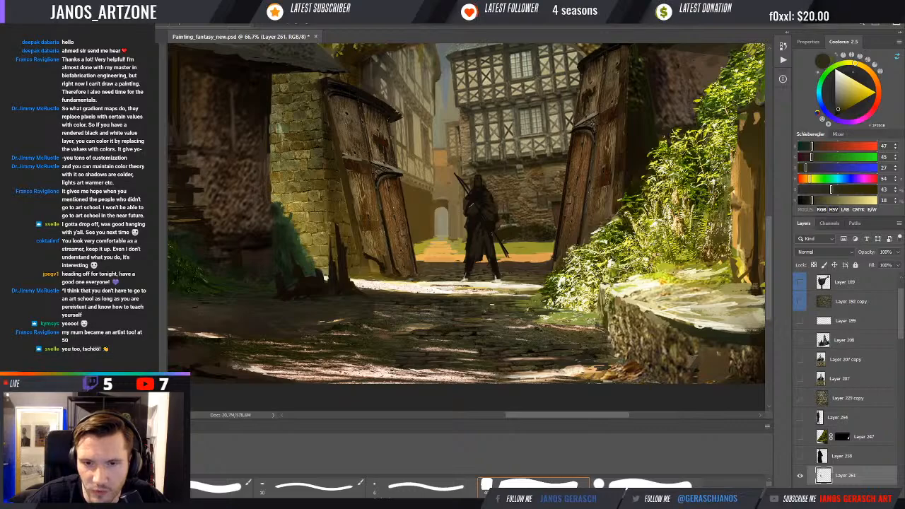
left_click(463, 308, "alt")
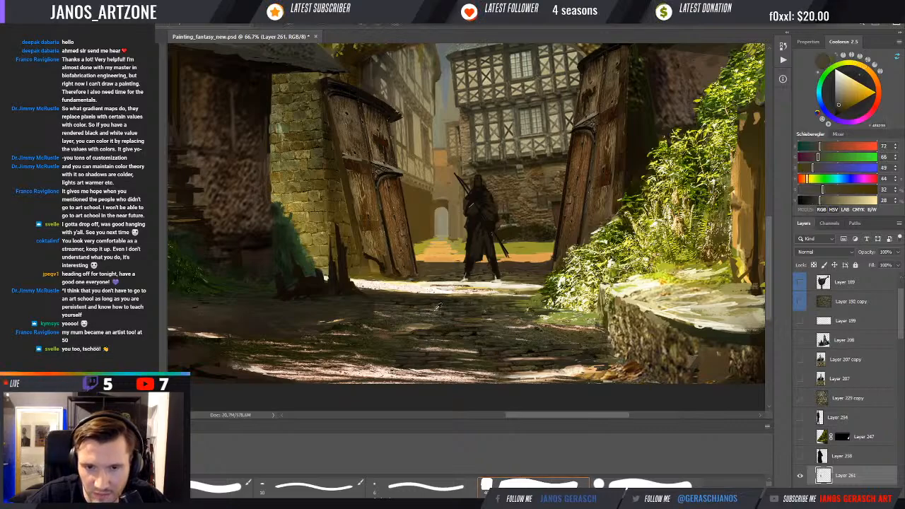
- Paint brown and olive tones sampled from the painting into the shaded cobblestone path on Layer 261
left_click(438, 308, "alt")
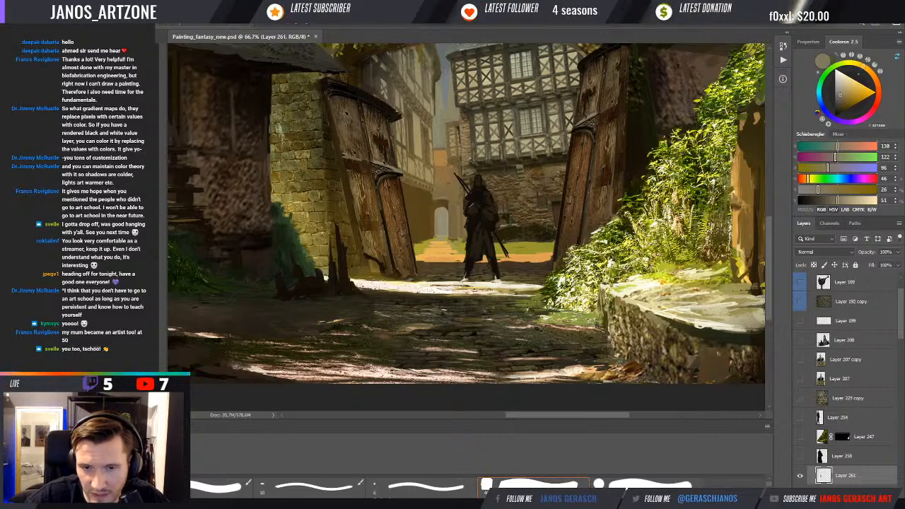
left_click(449, 306, "alt")
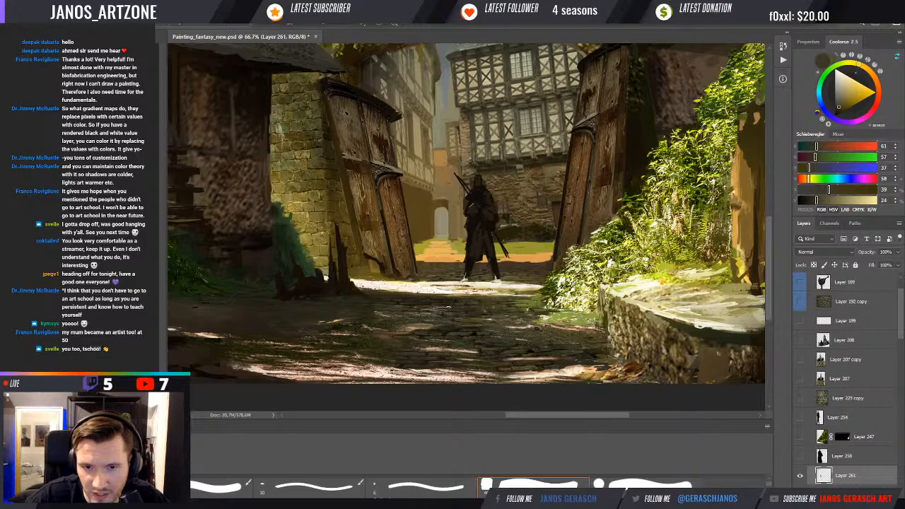
left_click(417, 323, "alt")
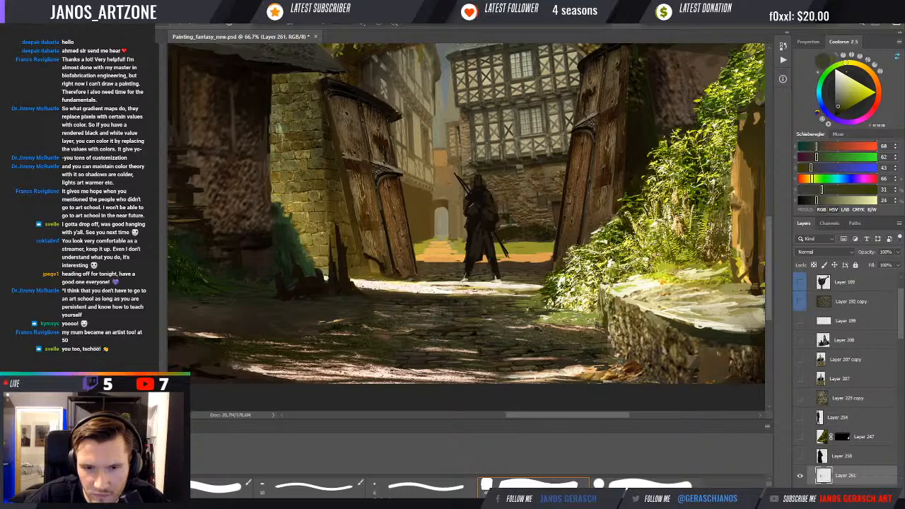
left_click(373, 323, "alt")
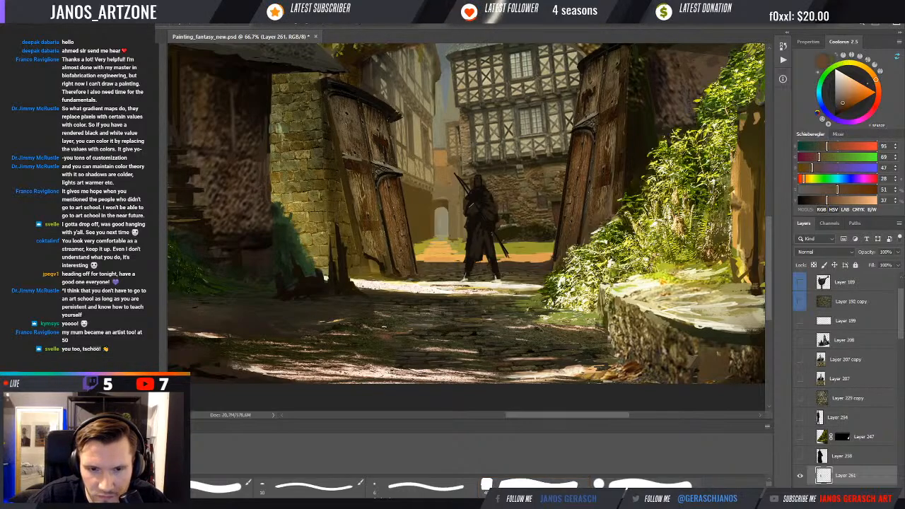
left_click(373, 308, "alt")
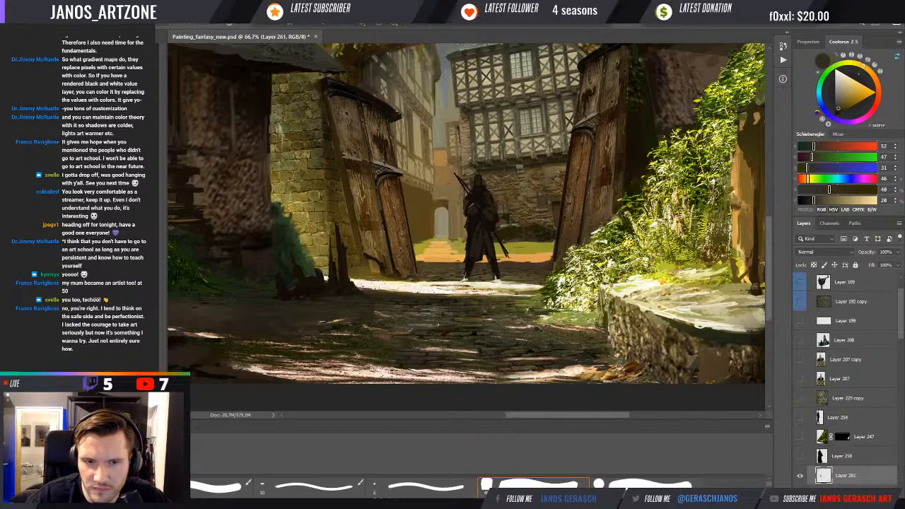
- Refine individual cobblestones in the middle of the path with light and dark browns sampled from neighbouring stones
left_click(441, 324, "alt")
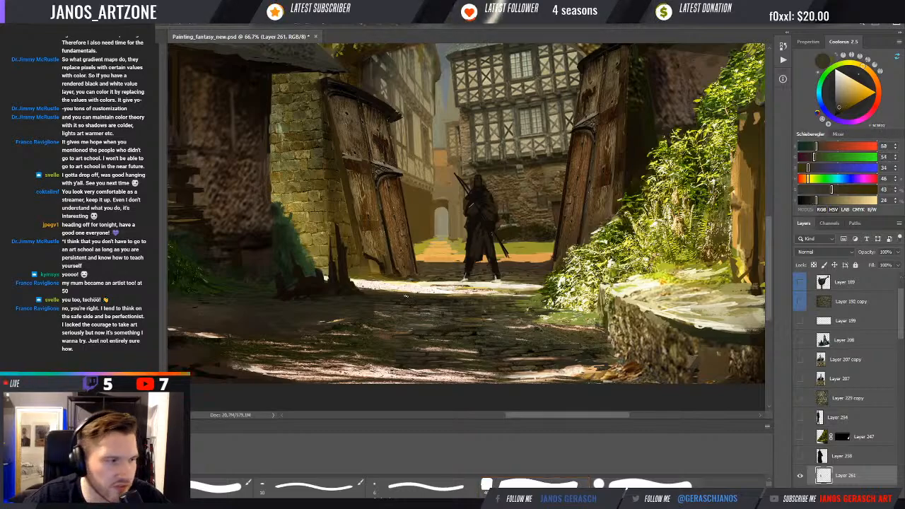
left_click(438, 325, "alt")
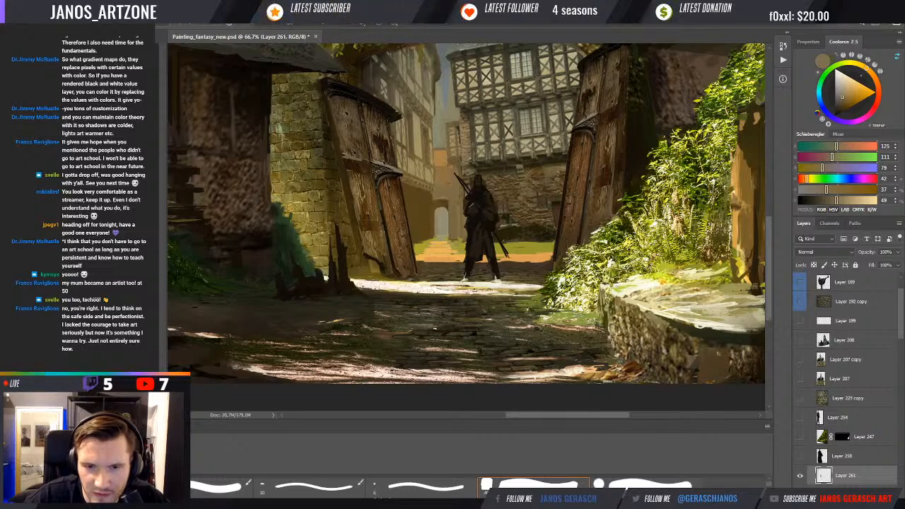
left_click(443, 323, "alt")
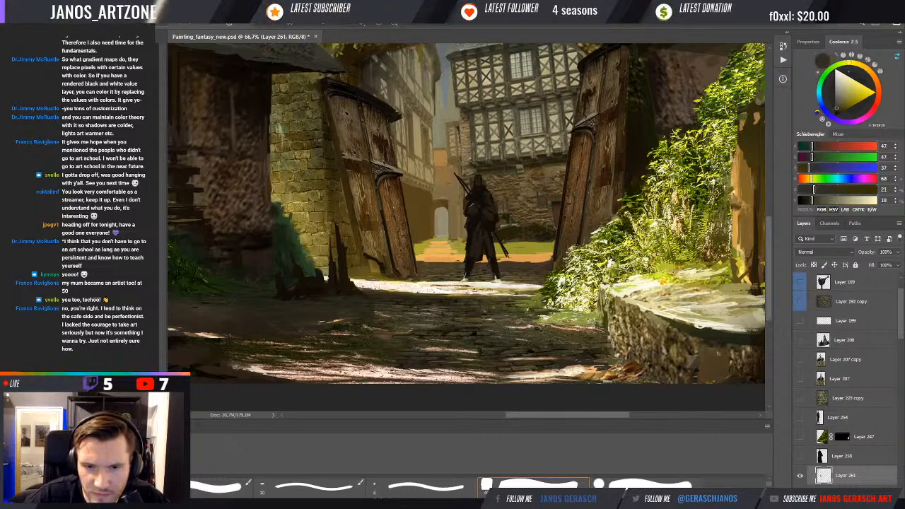
left_click(443, 323, "alt")
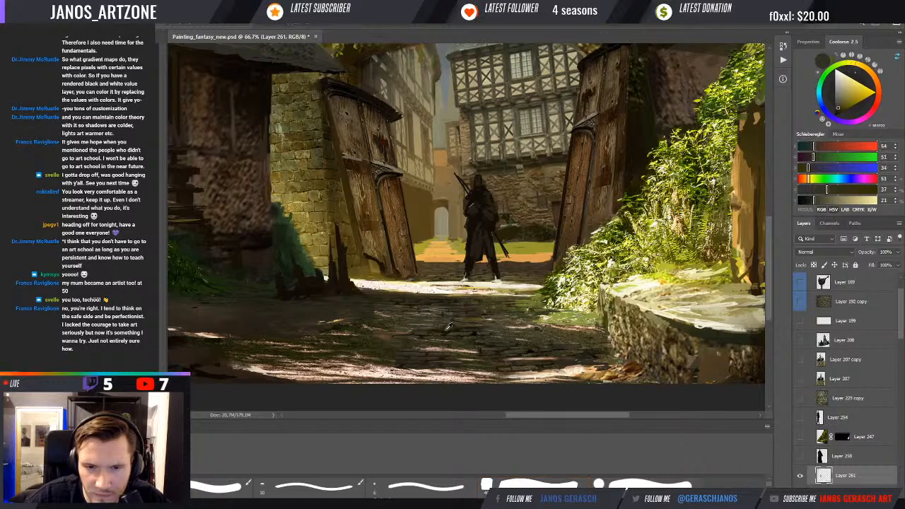
left_click(448, 325, "alt")
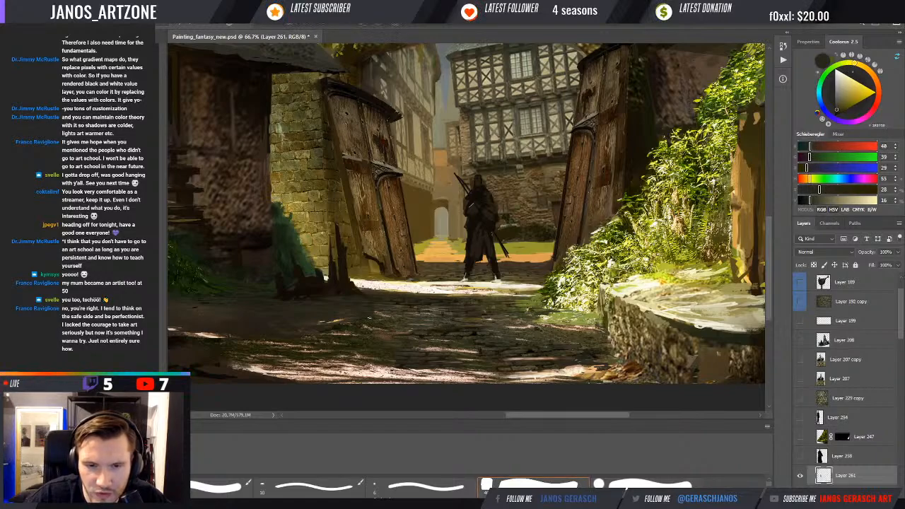
- Blend the shaded dirt edge of the path near the broken stump using dark olive-brown tones sampled there
left_click(376, 321, "alt")
left_click(361, 309, "alt")
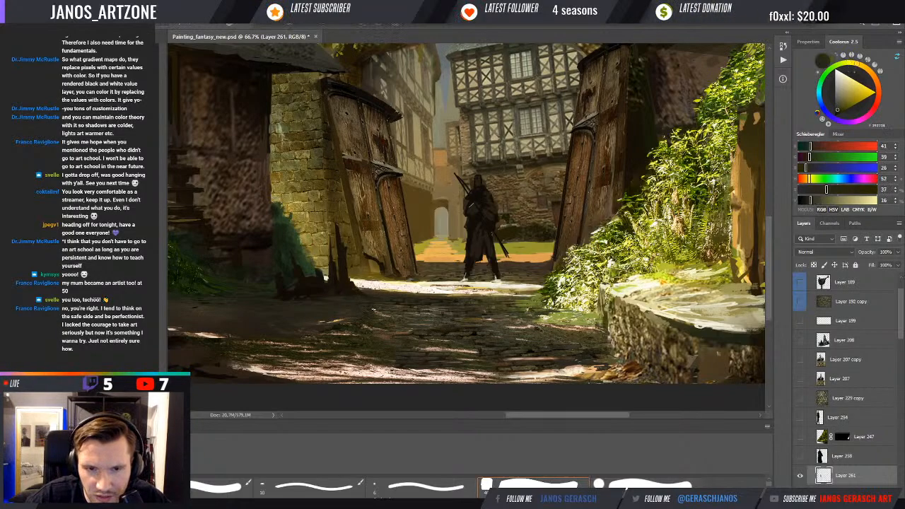
left_click(365, 308, "alt")
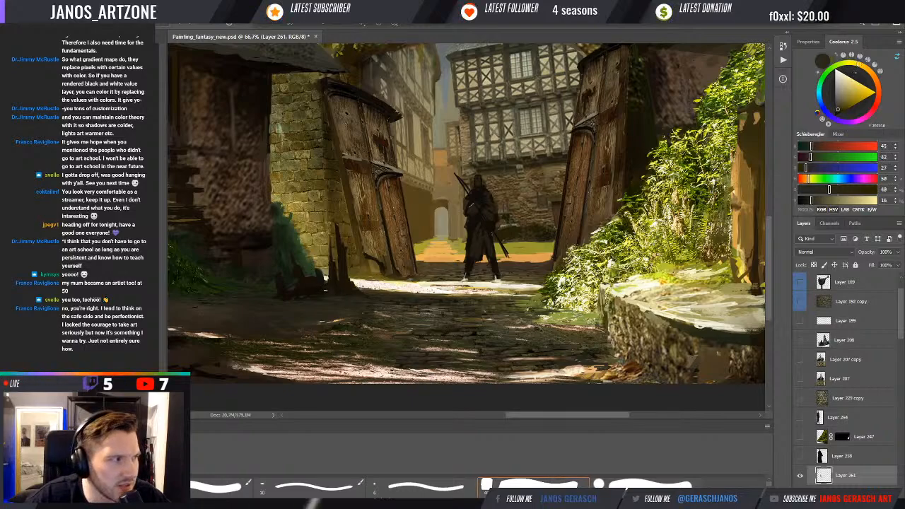
mouse_move(344, 309)
left_mouse_down()
mouse_move(374, 309)
mouse_move(347, 309)
mouse_move(360, 314)
left_mouse_up()
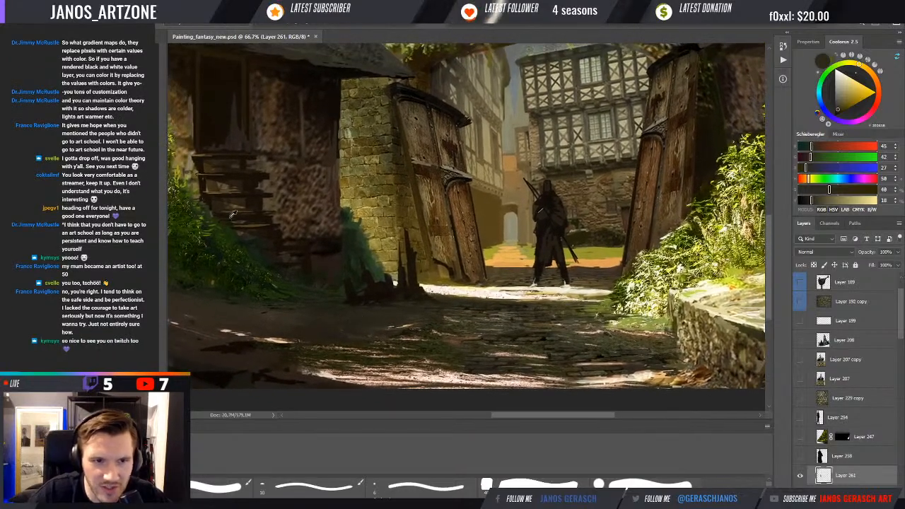
- Touch up the foliage beside the wooden stairs with bright greens and a dark brown sampled from that area
left_click(218, 223, "alt")
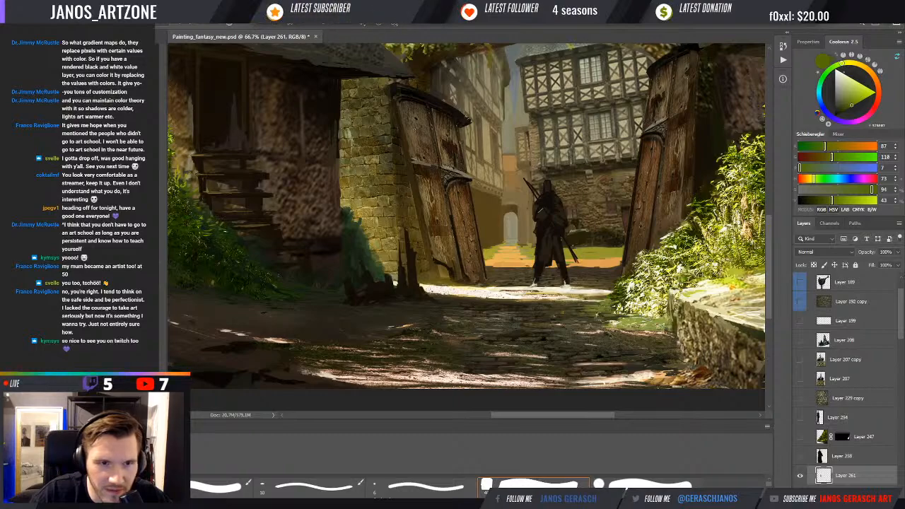
left_click(216, 221, "alt")
left_click(214, 229, "alt")
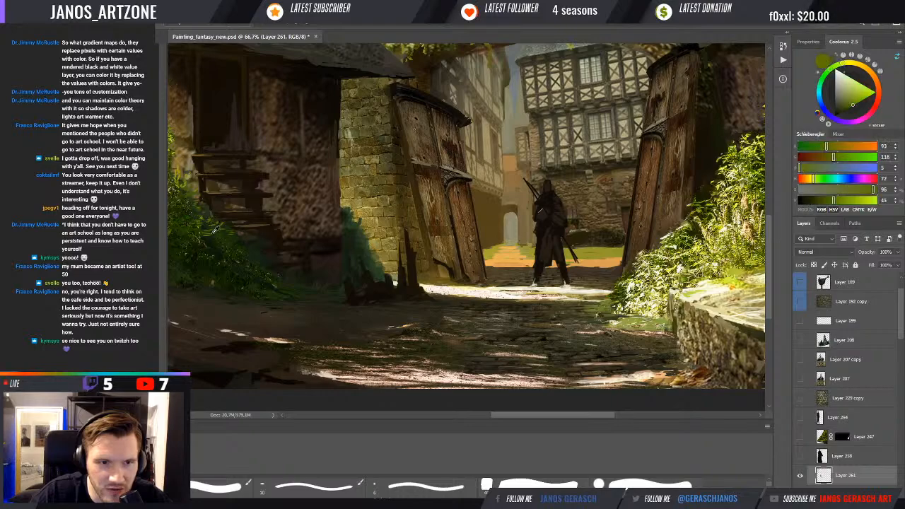
left_click(220, 193, "alt")
left_click_drag(233, 205, 225, 199)
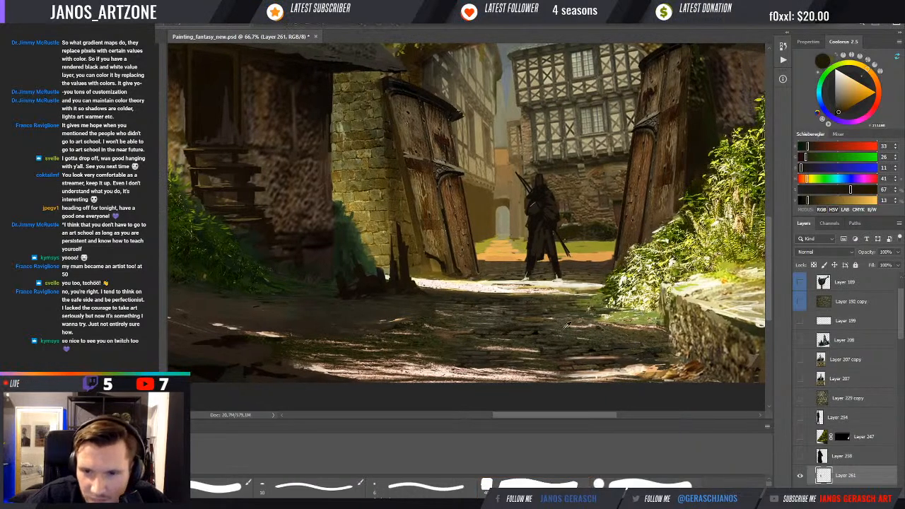
- Retouch the shaded cobblestones in front of the hooded figure with sampled grey-olive and dark olive tones
left_click(553, 311, "alt")
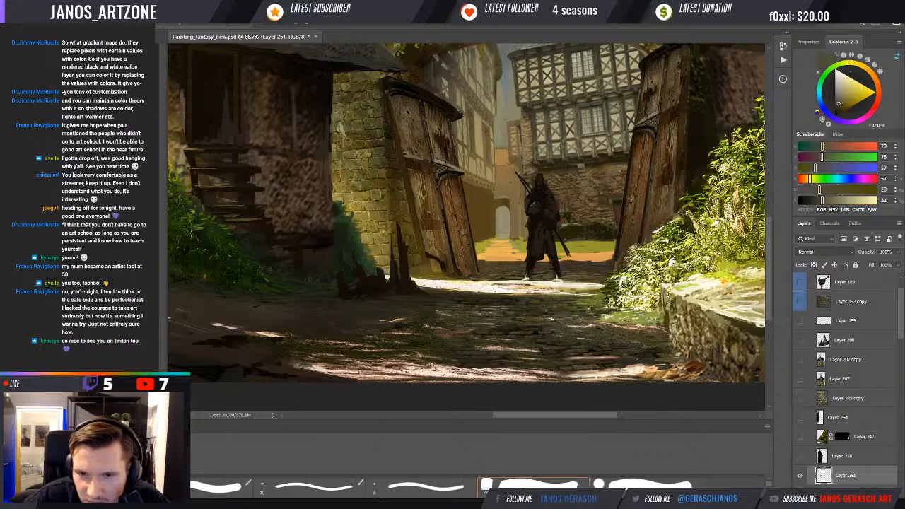
left_click(545, 307, "alt")
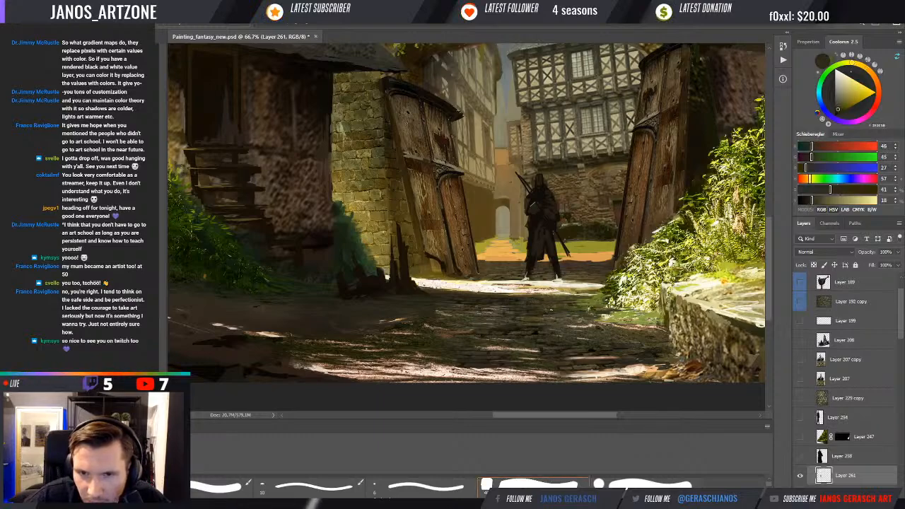
left_click_drag(552, 309, 540, 318)
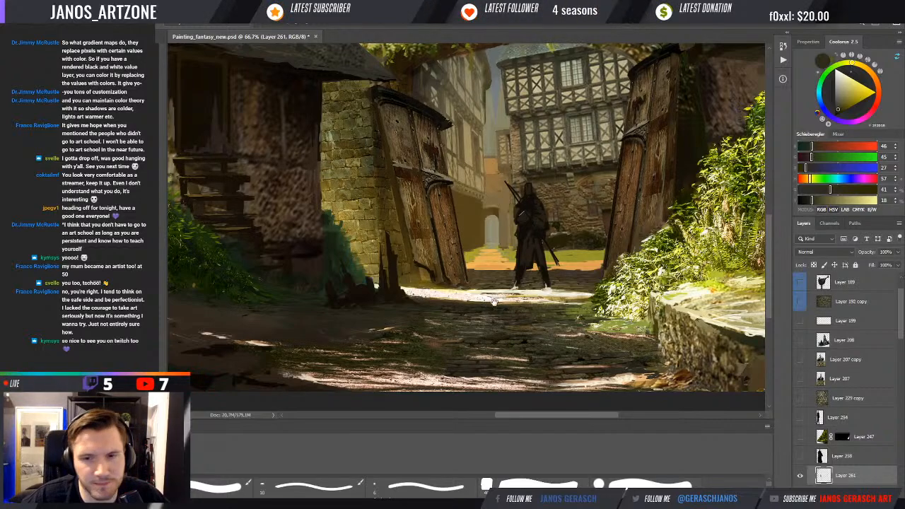
left_click_drag(486, 304, 486, 311)
- Refine the edge of the sunlit ground strip beside the broken stump with sampled brown shadow and cream highlight colours
left_click(423, 303, "alt")
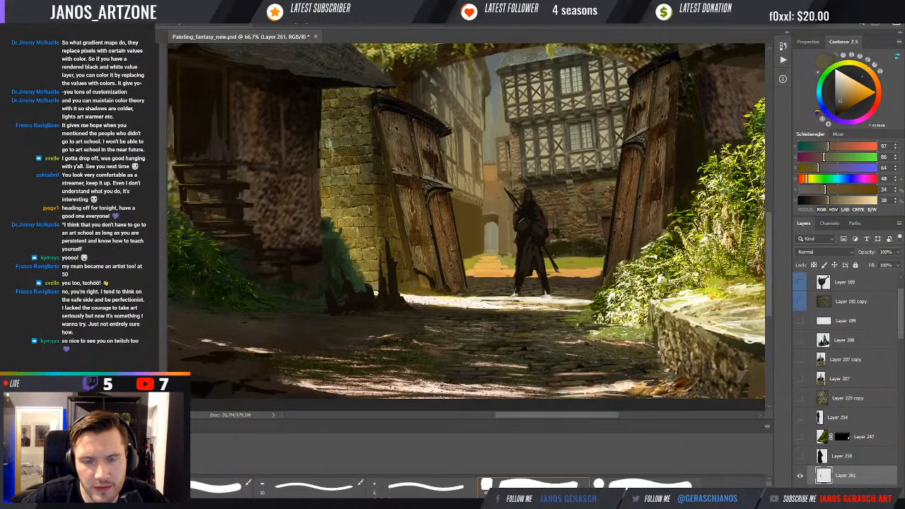
left_click(422, 305, "alt")
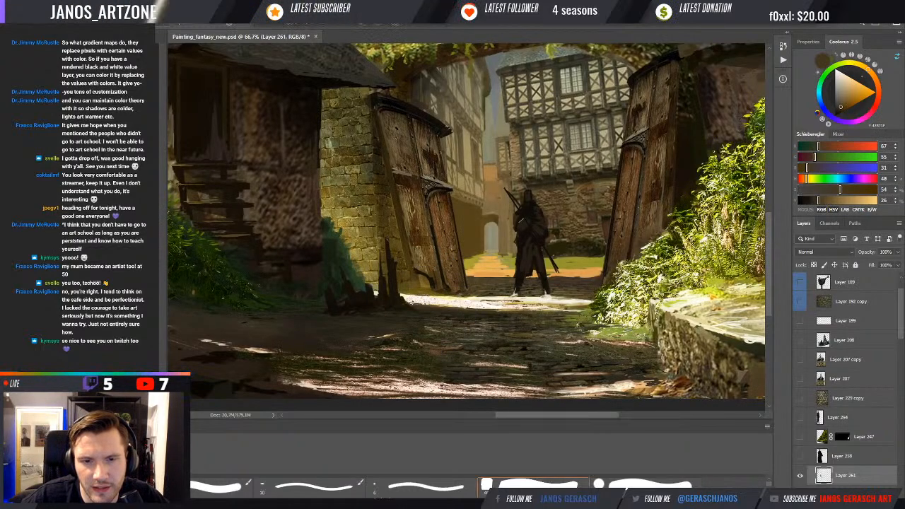
left_click_drag(414, 304, 425, 304)
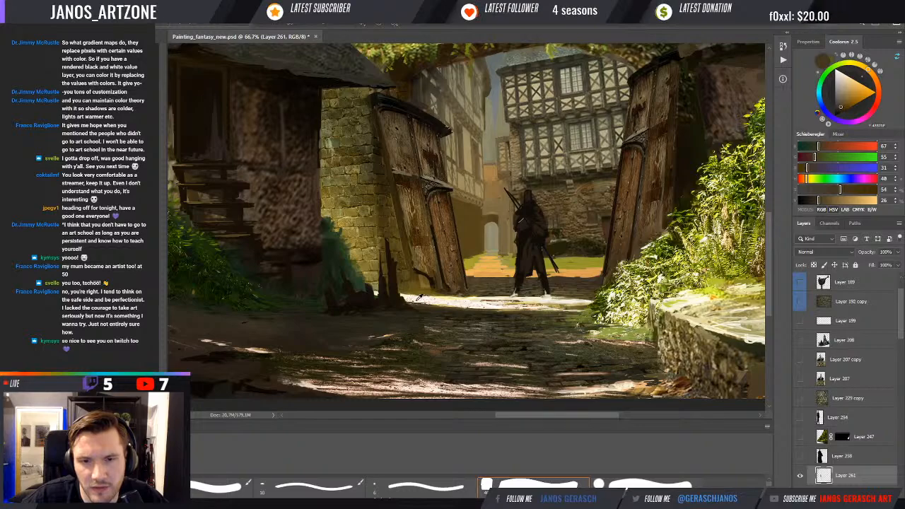
left_click(419, 297, "alt")
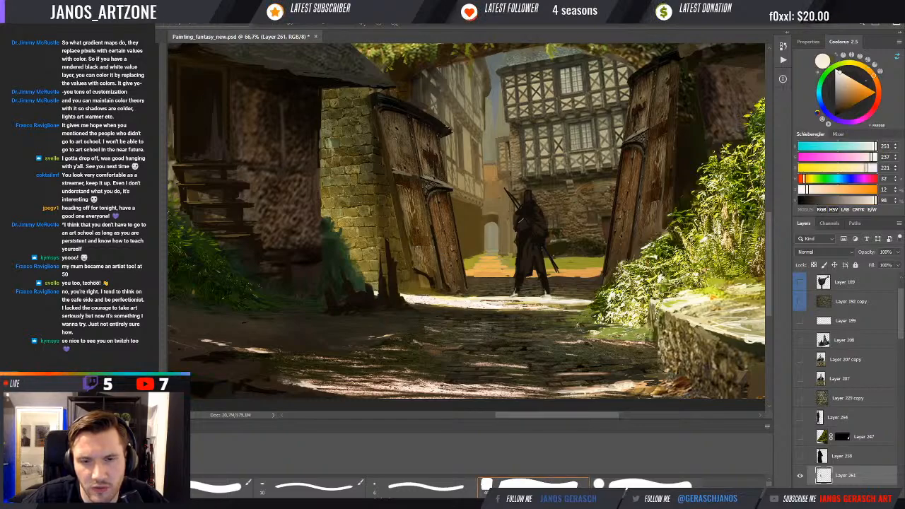
left_click(424, 299, "alt")
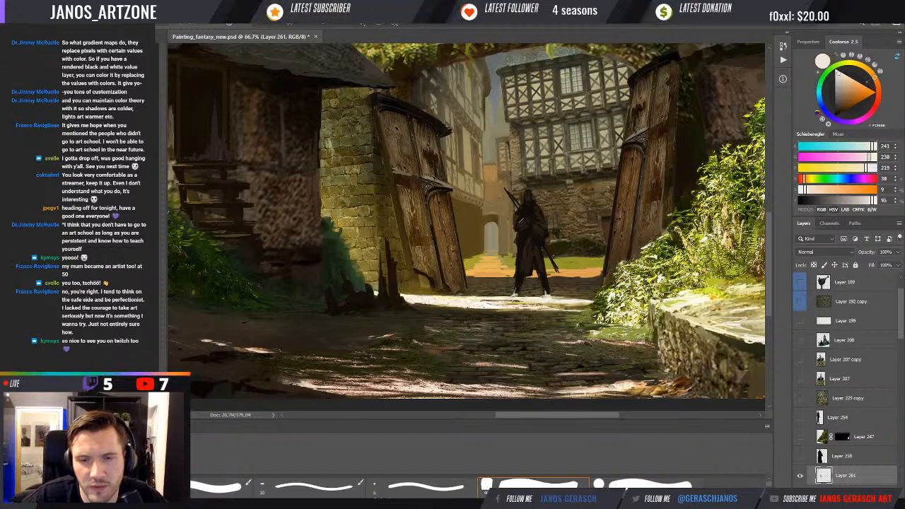
left_click(422, 294, "alt")
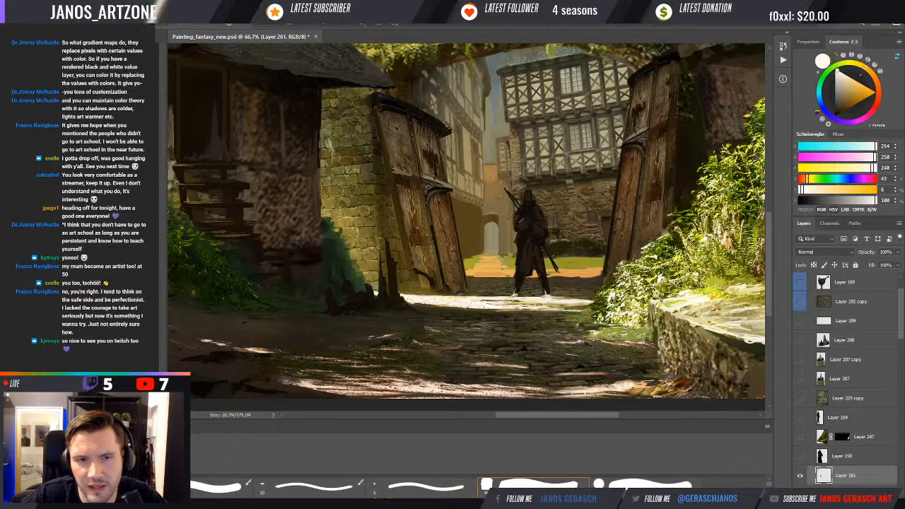
- Clean up the dark house wall's vertical edge against the yellow stone wall with sampled near-black and brown tones
left_click(319, 141, "alt")
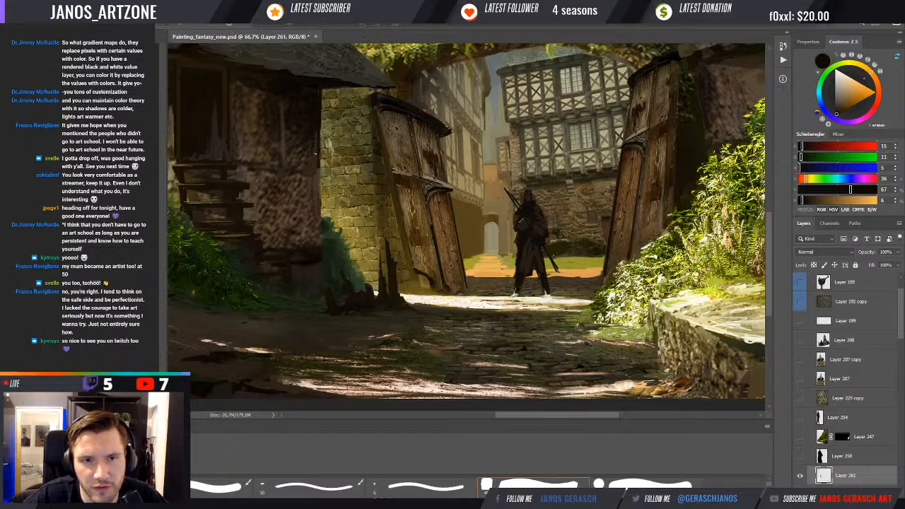
left_click(315, 149, "alt")
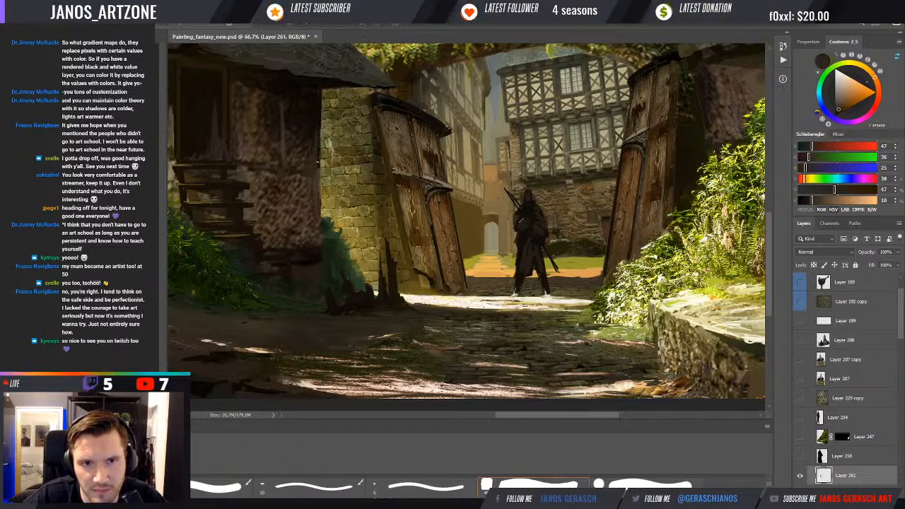
left_click(312, 173, "alt")
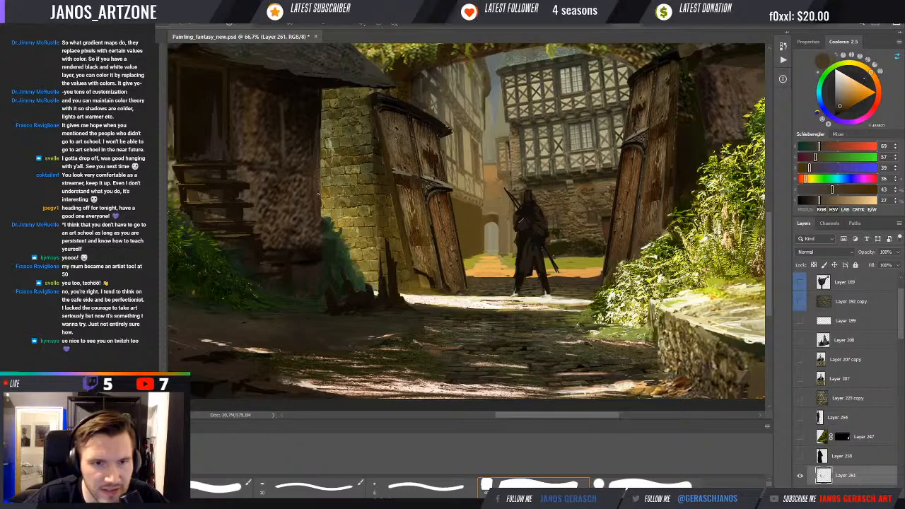
- Rework where the house wall's lower corner meets the shrub, using sampled wall ochre, dark green and brown tones
left_click(327, 215, "alt")
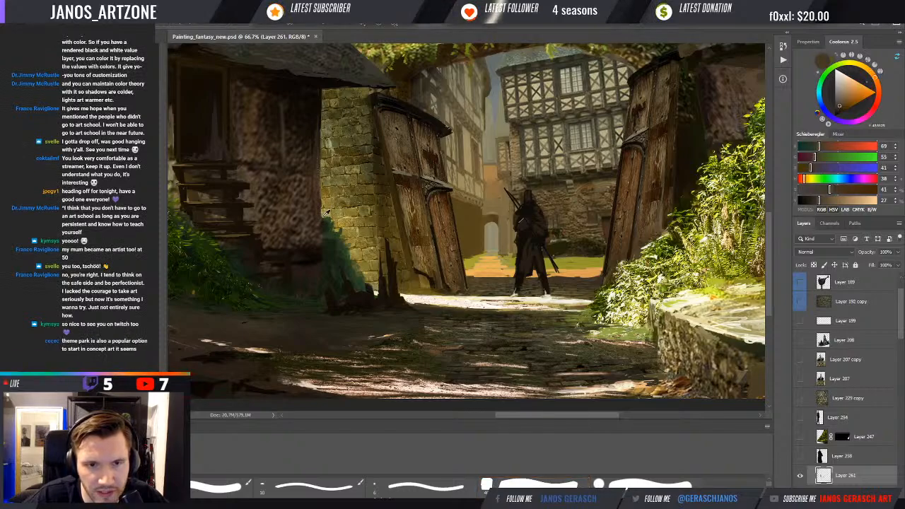
left_click(325, 215, "alt")
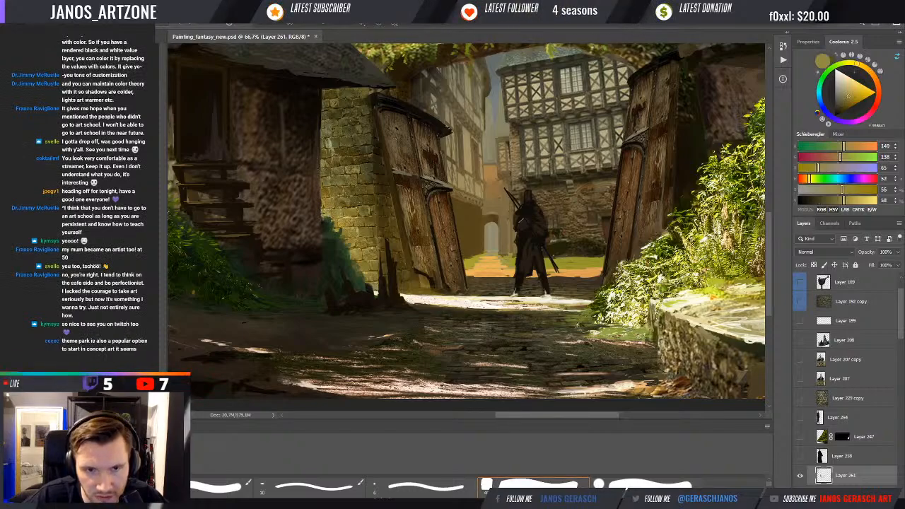
left_click(326, 221, "alt")
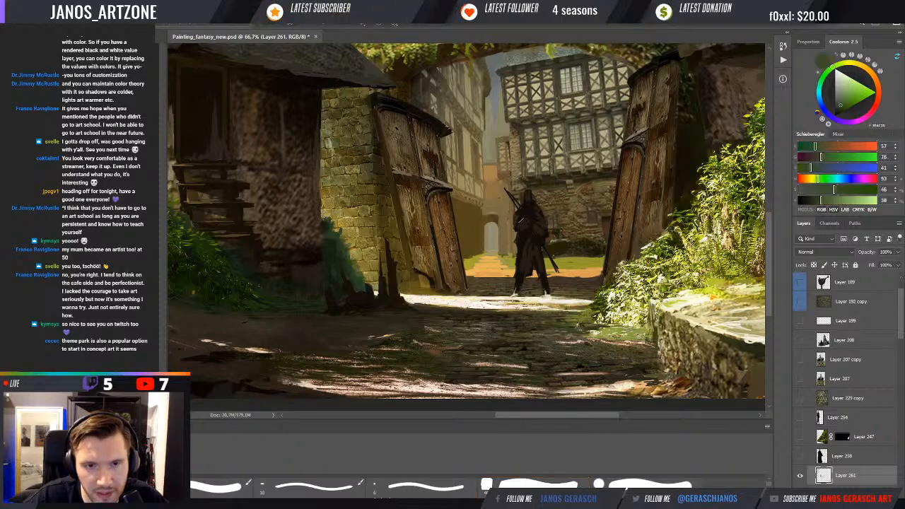
left_click(323, 229, "alt")
left_click(321, 232, "alt")
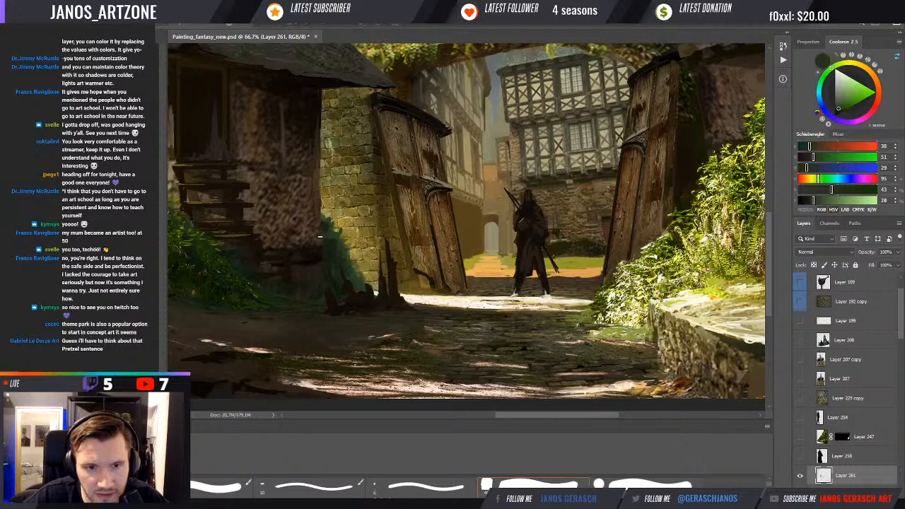
left_click(319, 224, "alt")
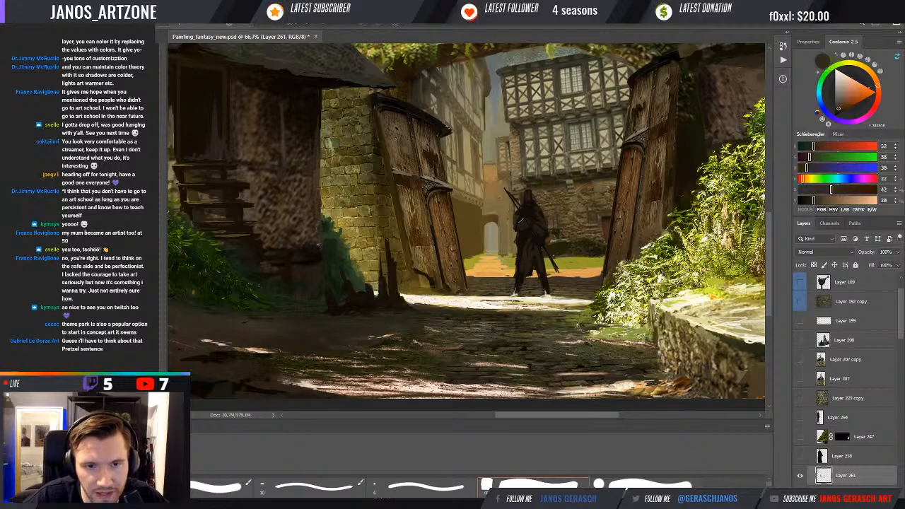
left_click_drag(318, 245, 323, 259)
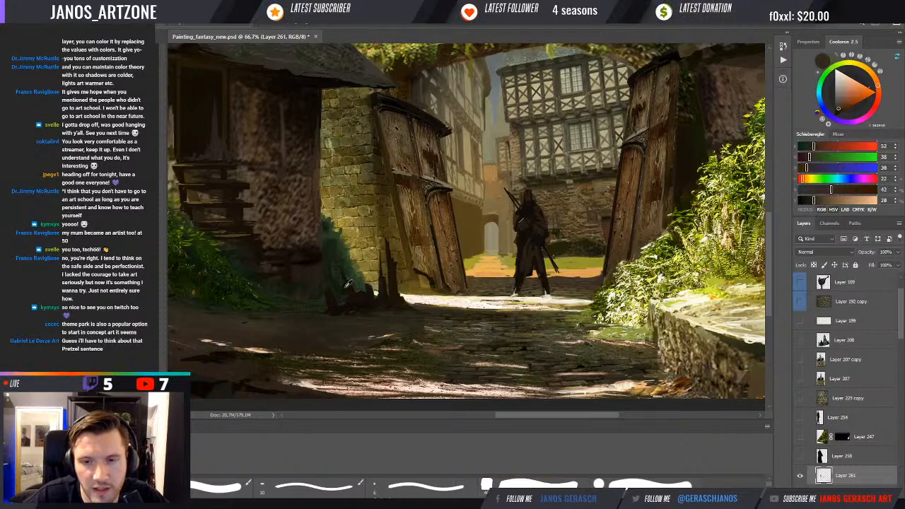
- Touch up the sunlit ground strip around the hooded figure's feet with sampled dark olive-brown and pale cream tones
left_click(446, 309, "alt")
left_click_drag(490, 314, 483, 320)
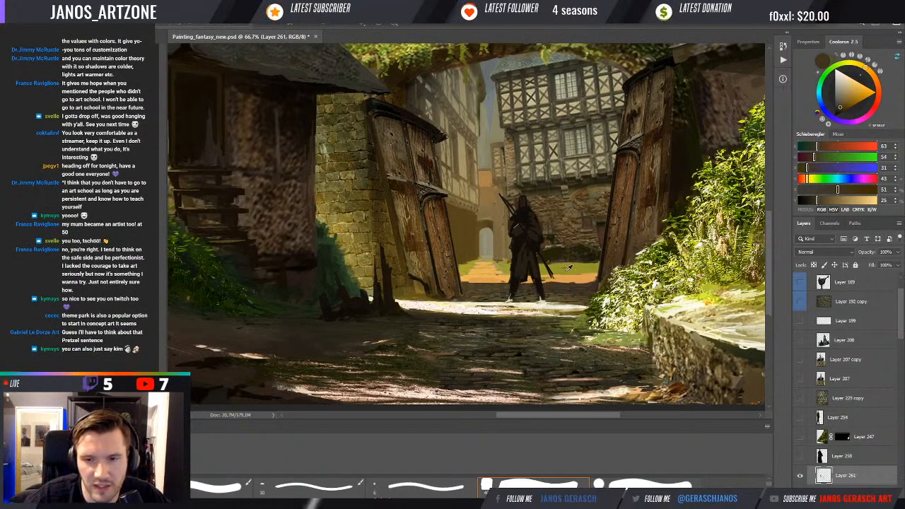
left_click(550, 305, "alt")
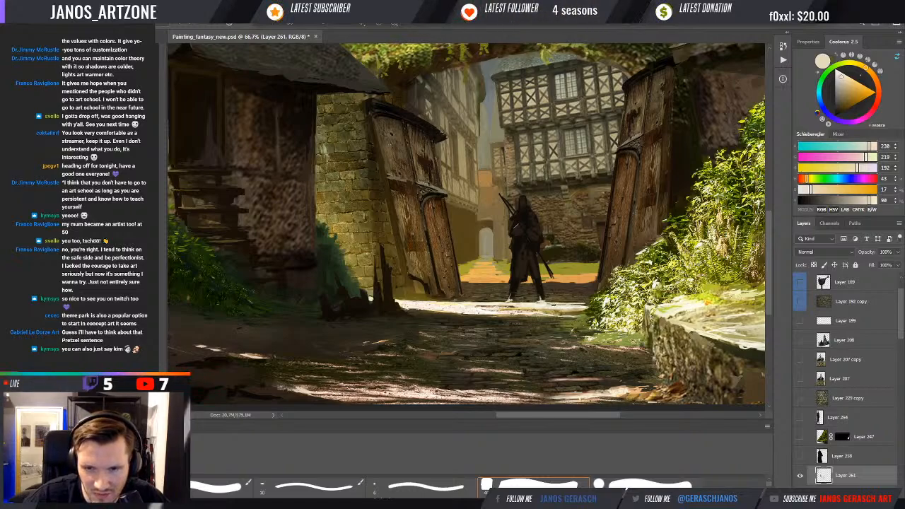
left_click(540, 305, "alt")
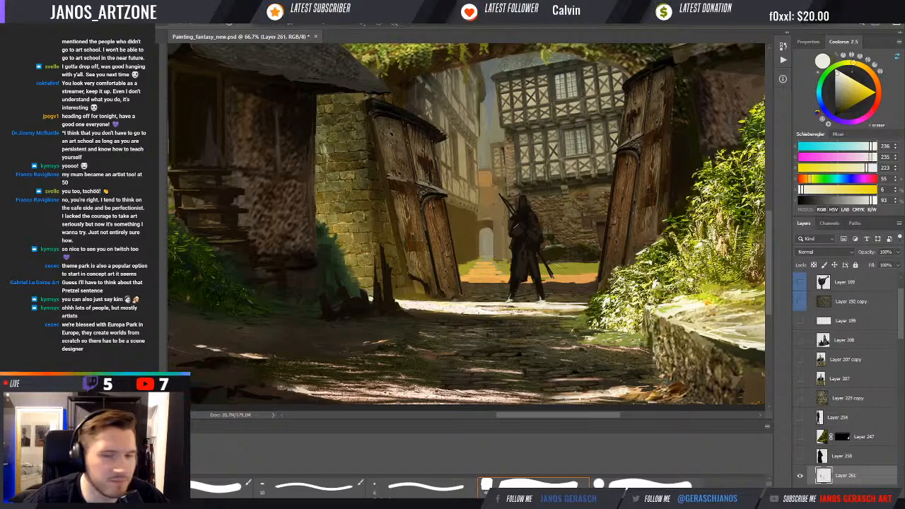
- Refine the sunlit foliage beside the half-timbered house wall with sampled olive, bright yellow-green and pale yellow tones
mouse_move(563, 270)
left_mouse_down()
mouse_move(562, 281)
mouse_move(530, 259)
mouse_move(564, 253)
left_mouse_up()
key("v")
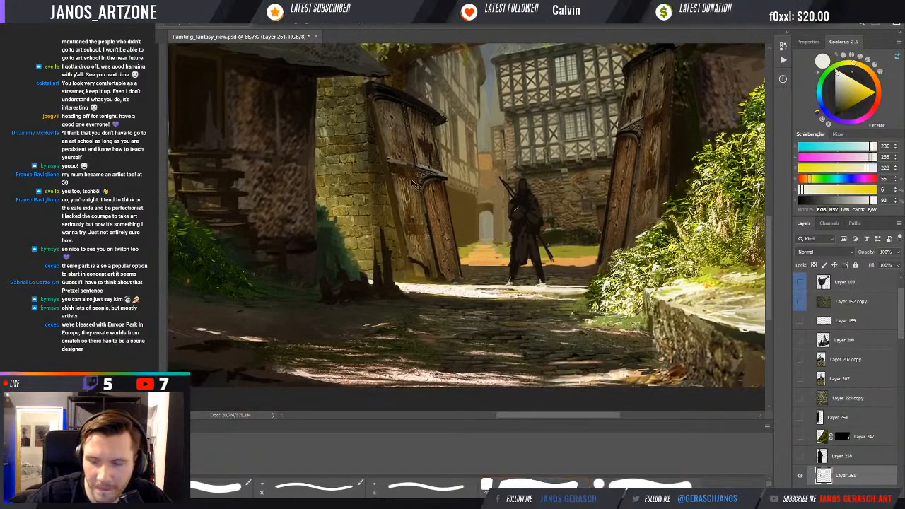
key("ctrl+minus")
key("ctrl+minus")
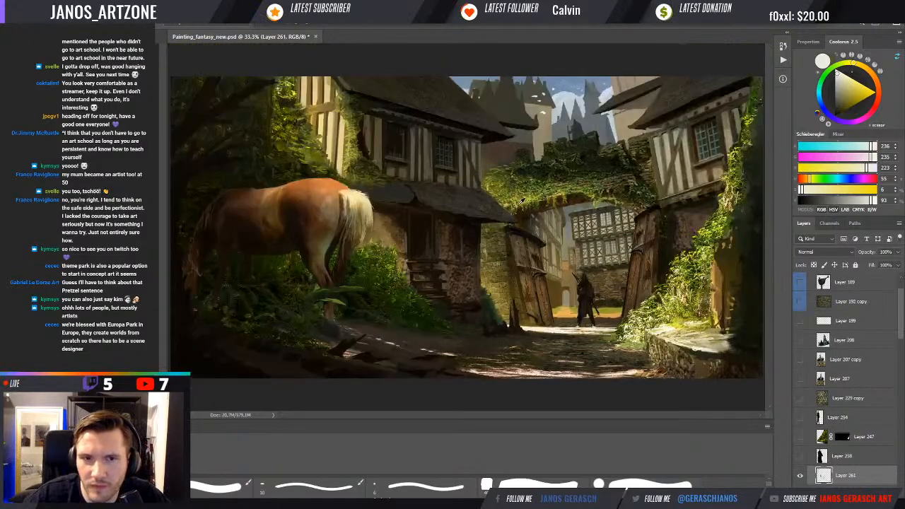
scroll(356, 130, "up", 1)
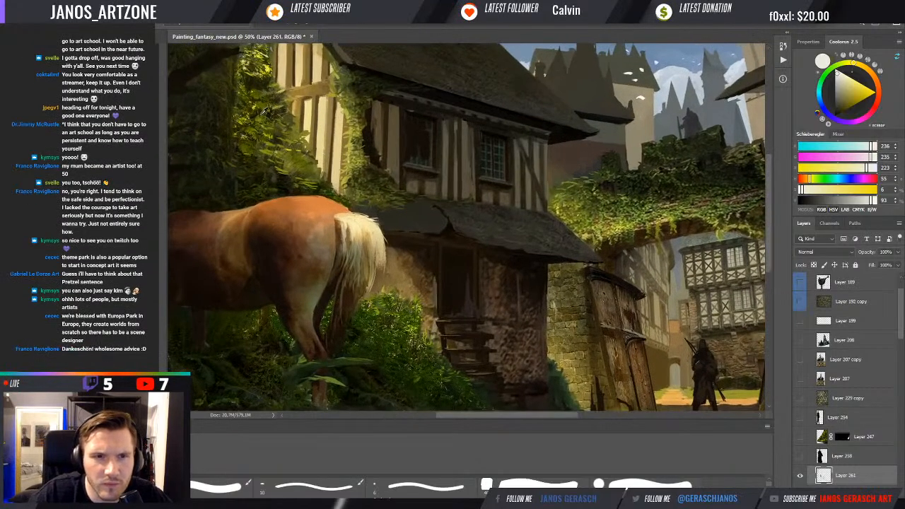
left_click(267, 129, "alt")
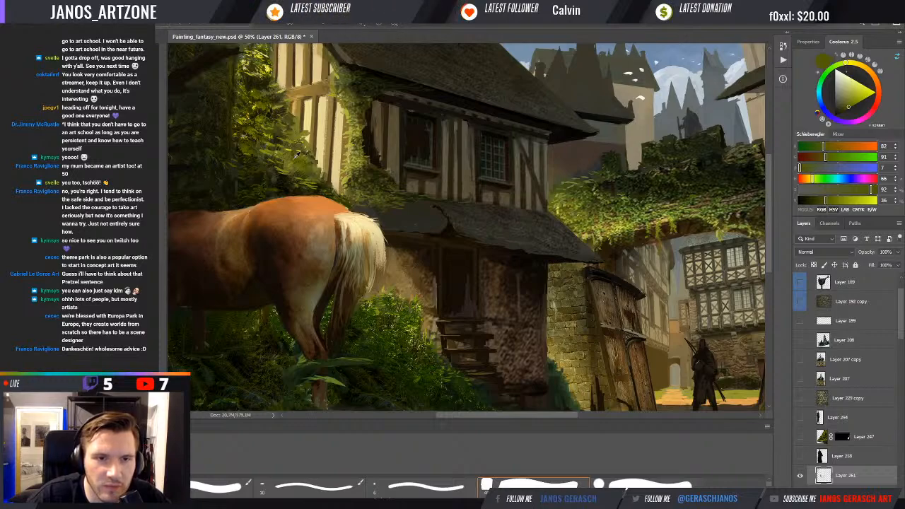
left_click(297, 150, "alt")
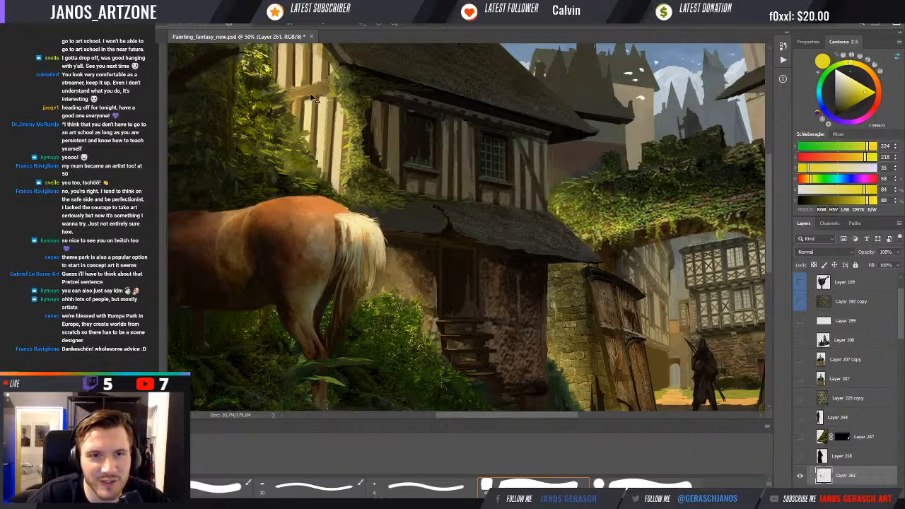
left_click(268, 82, "alt")
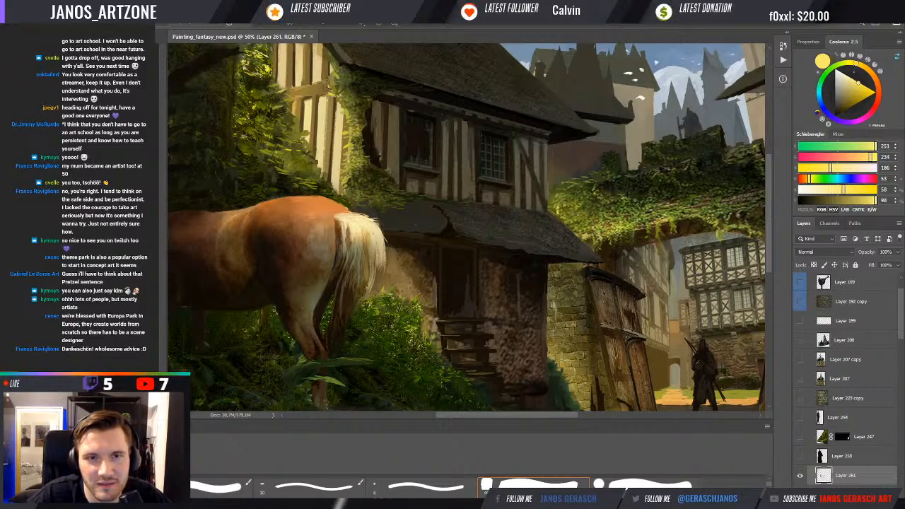
- Retouch the plaster and horizontal beam of the sunlit half-timbered gable with sampled cream and ochre tones
left_click_drag(341, 87, 348, 114)
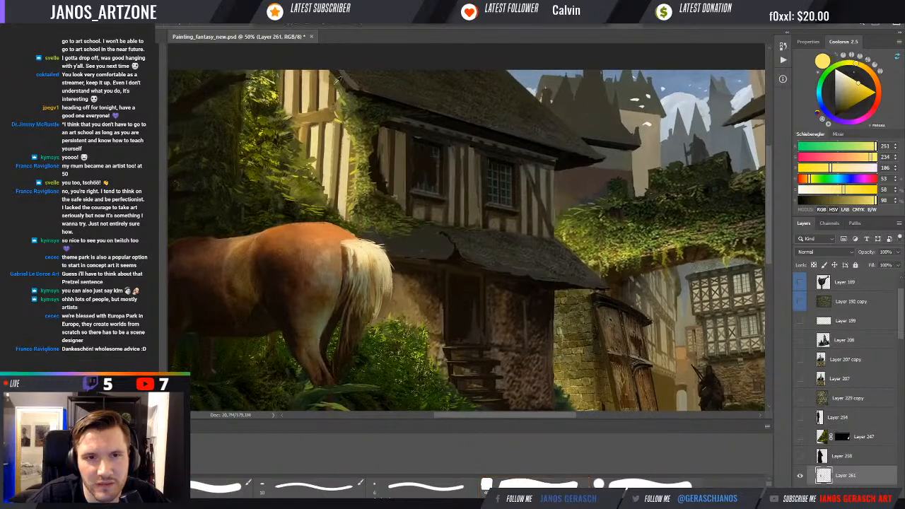
left_click(338, 80, "alt")
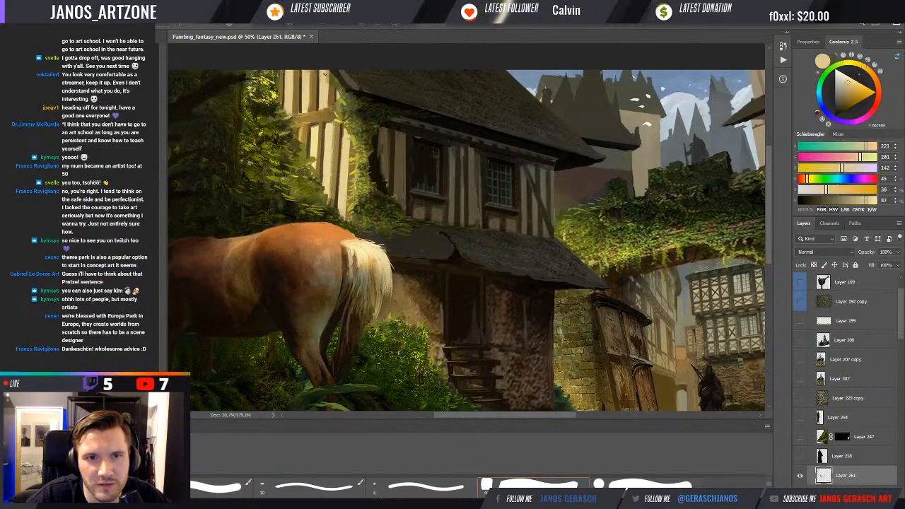
left_click(304, 116, "alt")
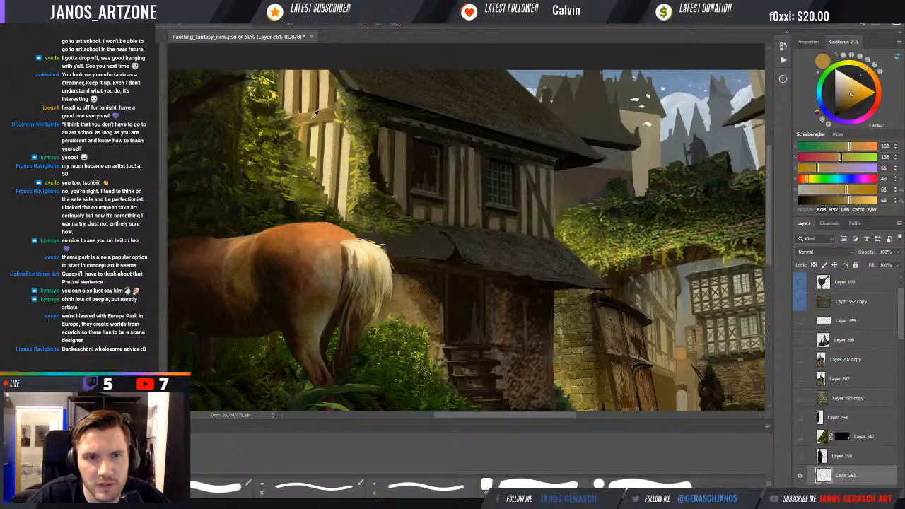
left_click(303, 118, "alt")
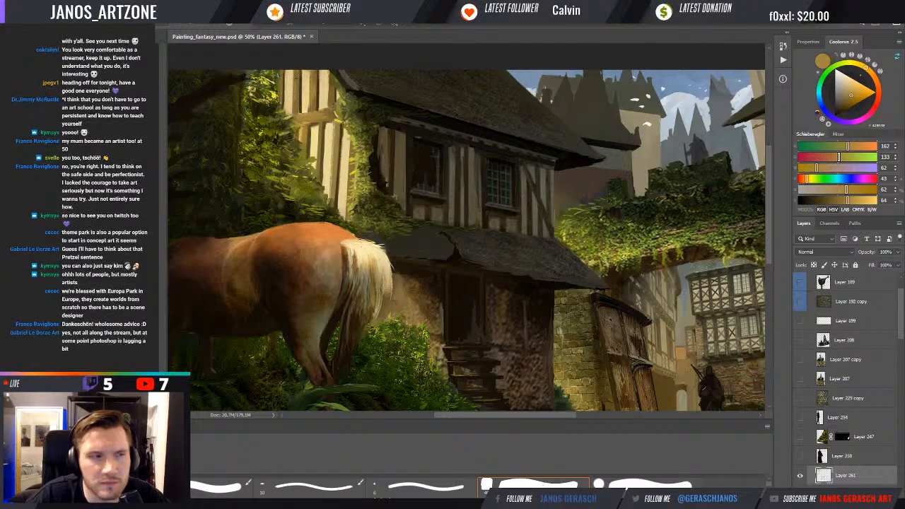
- Refine the horse's hindquarters with sampled warm browns and the foliage behind its back with a sampled dark olive
mouse_move(317, 136)
left_mouse_down()
mouse_move(316, 119)
mouse_move(351, 159)
mouse_move(334, 118)
mouse_move(323, 128)
left_mouse_up()
left_click(331, 201, "alt")
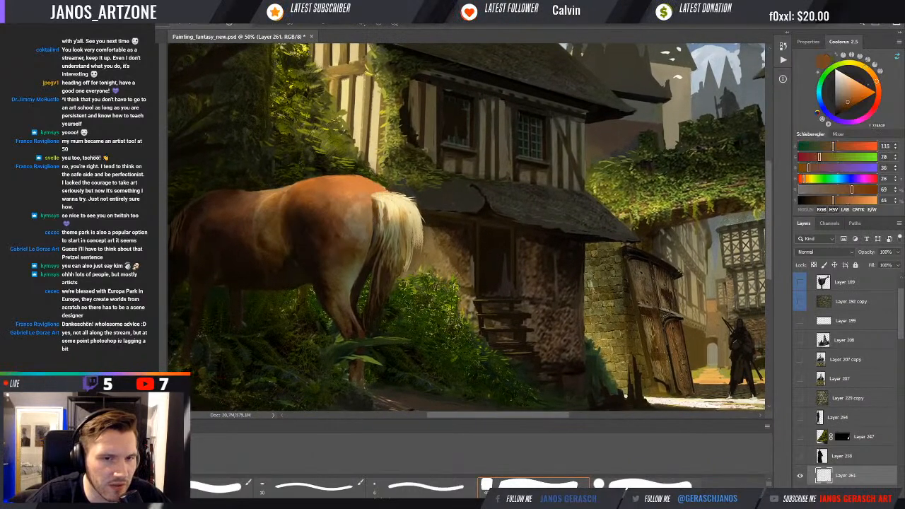
left_click(338, 217, "alt")
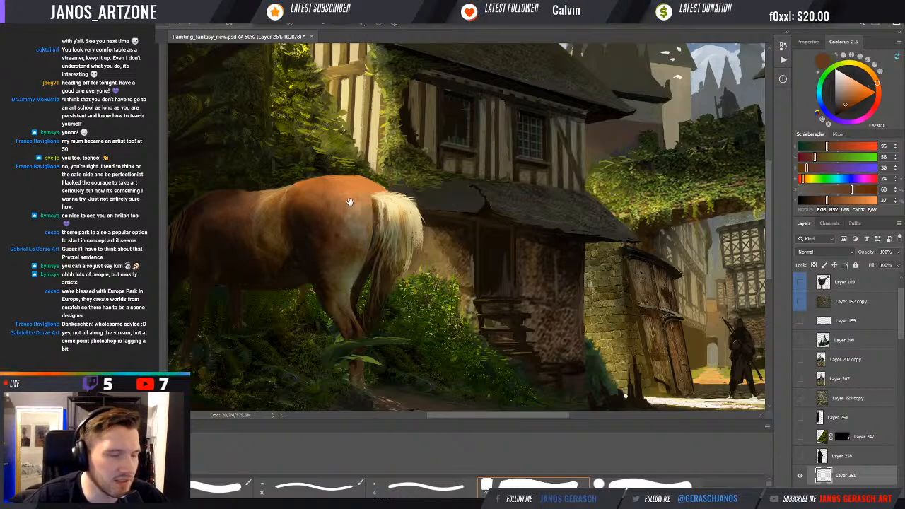
left_click_drag(341, 188, 352, 194)
left_click(334, 160, "alt")
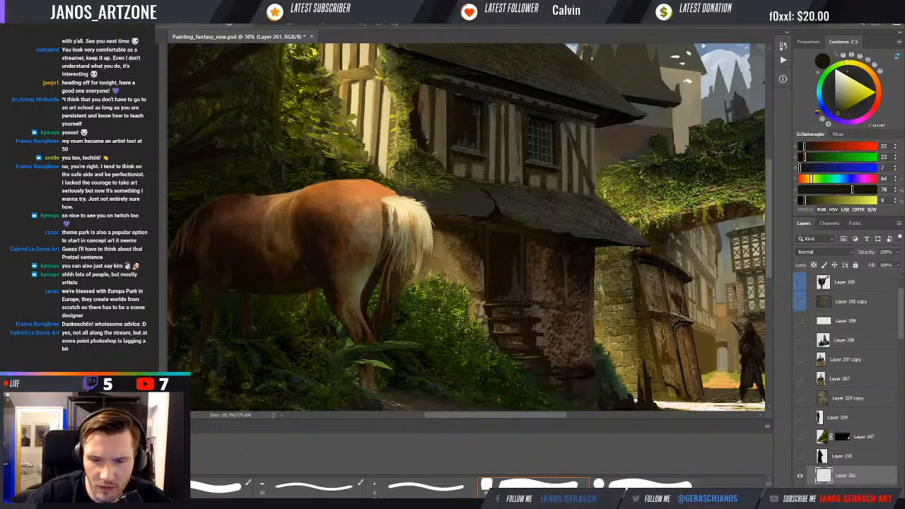
- Rework the sunlit gable's timber posts and plaster panels beside the ivy with sampled pale yellow, ochre and dark brown tones
scroll(533, 486, "down", 5)
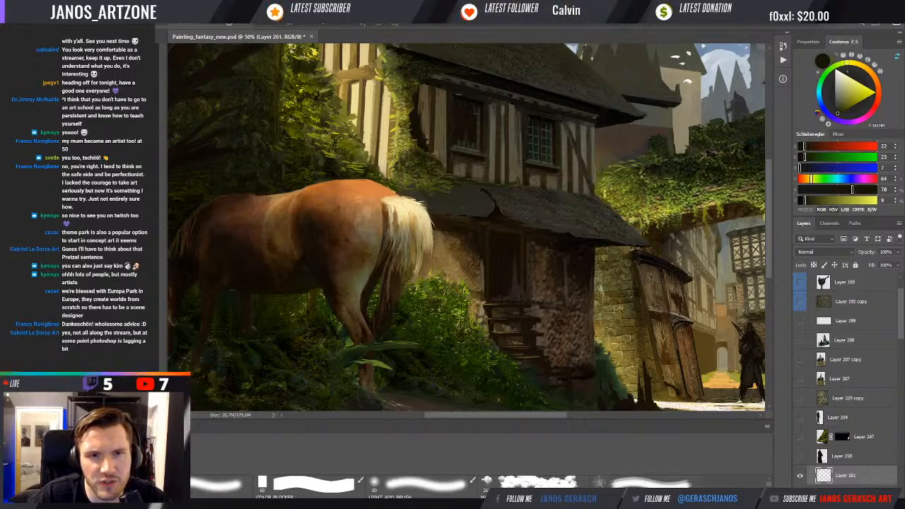
left_click(354, 119, "alt")
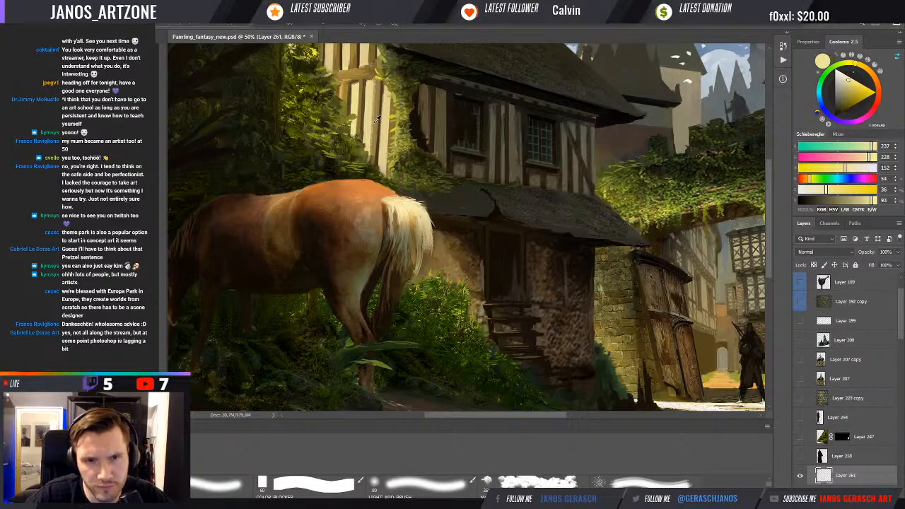
left_click(355, 100, "alt")
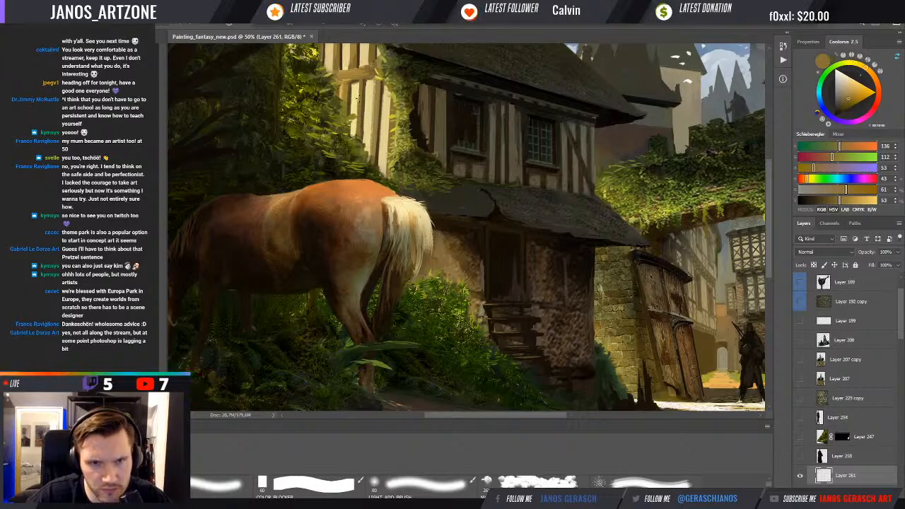
left_click(366, 63, "alt")
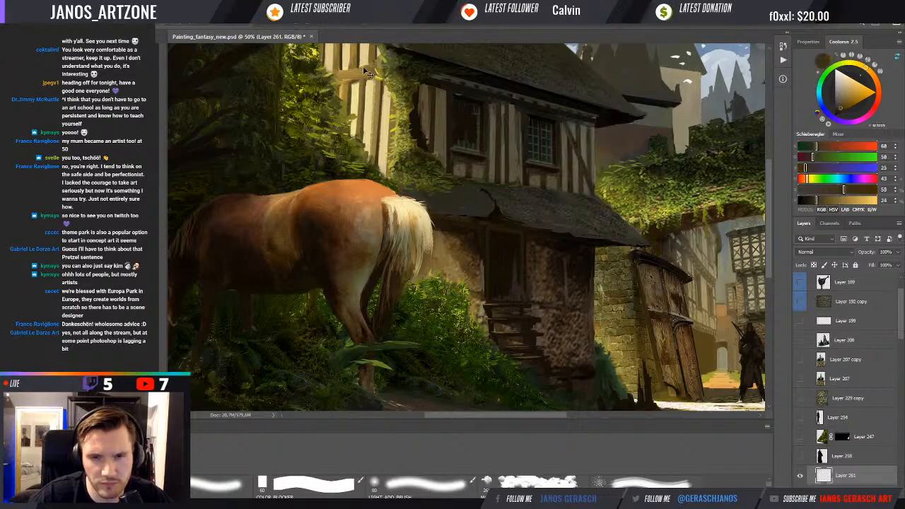
- Retouch the shaded plaster wall between the horse's tail and the house door with a sampled dark brown
key("ctrl+minus")
scroll(394, 214, "up", 1)
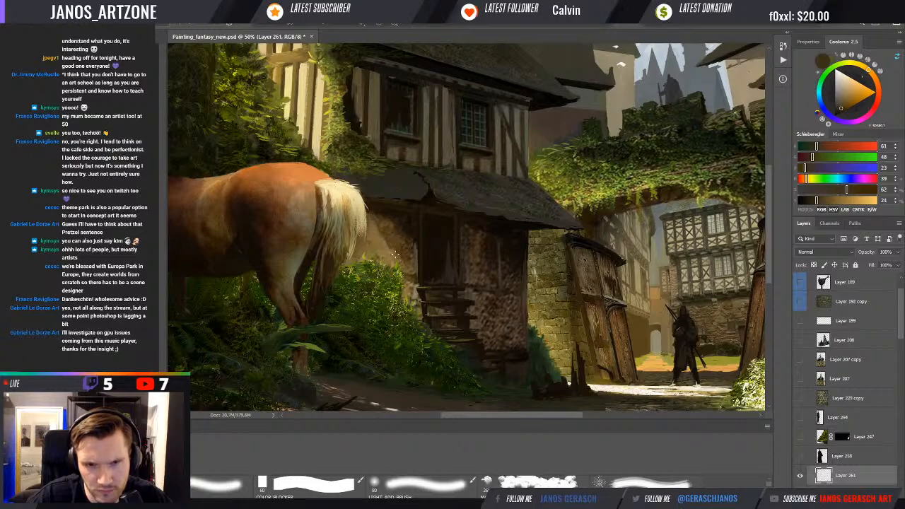
left_click(389, 234, "alt")
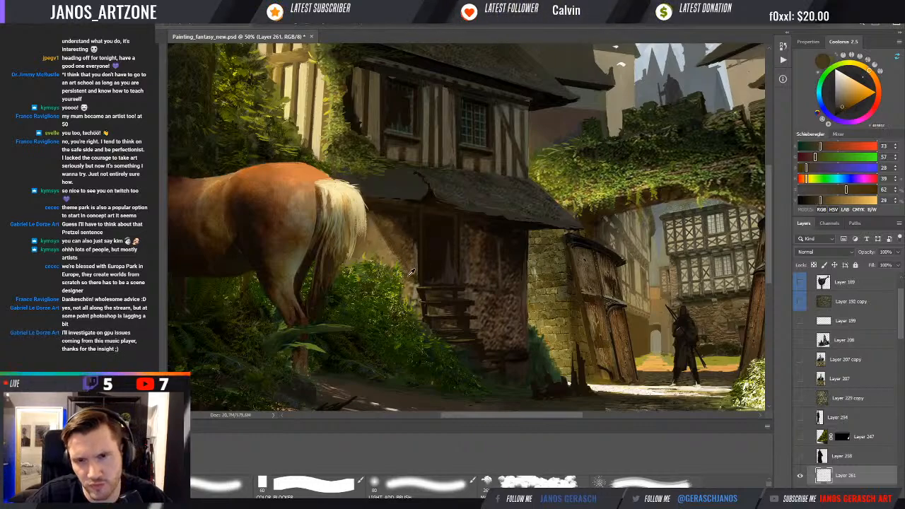
scroll(405, 270, "up", 1)
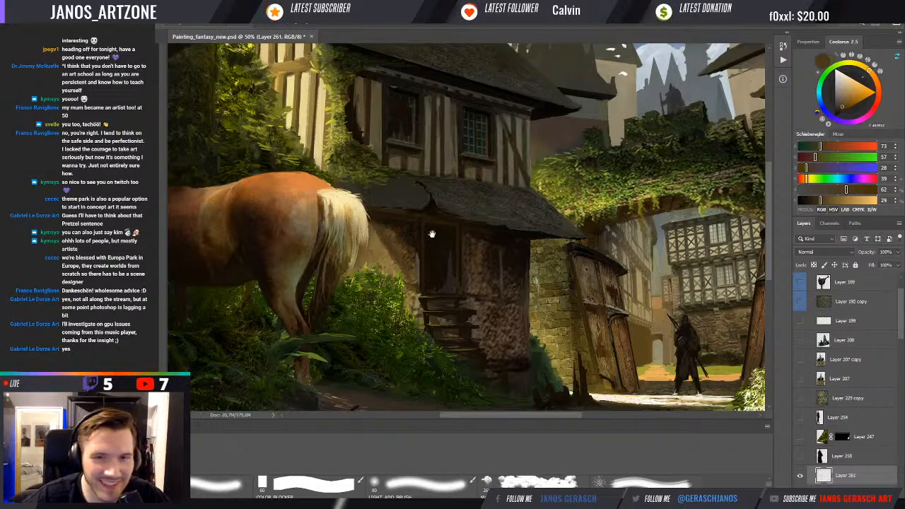
- Refine the shaded timber and plaster around the upper-floor windows with sampled muted olive-brown tones
mouse_move(430, 233)
left_mouse_down()
mouse_move(429, 251)
mouse_move(443, 257)
left_mouse_up()
left_click(390, 127, "alt")
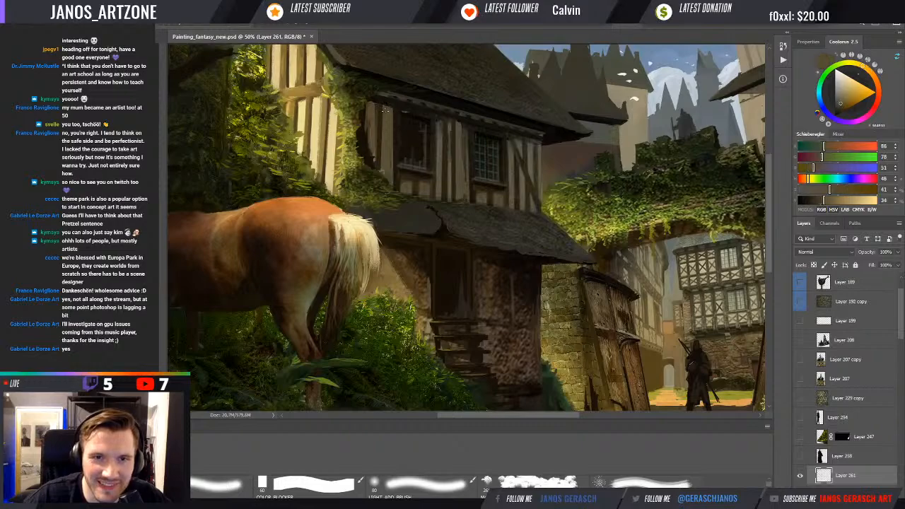
left_click_drag(406, 164, 402, 165)
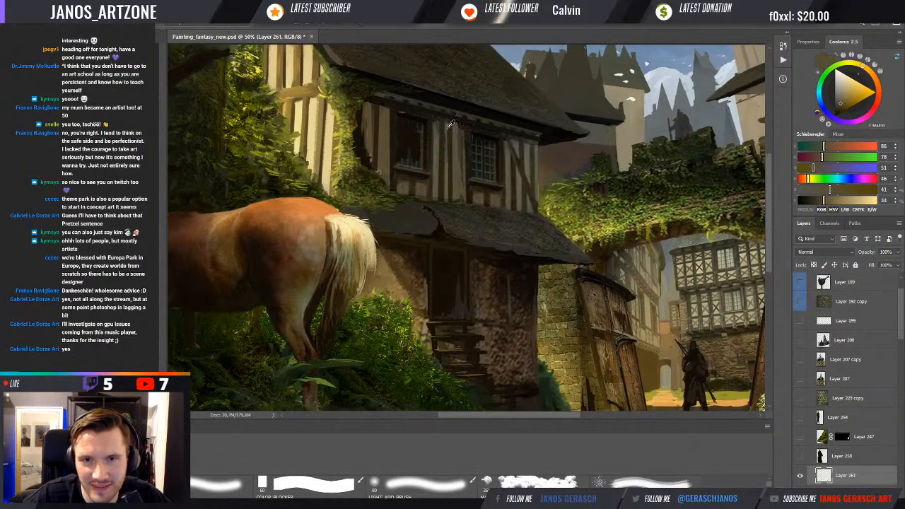
left_click(449, 128, "alt")
left_click(457, 132, "alt")
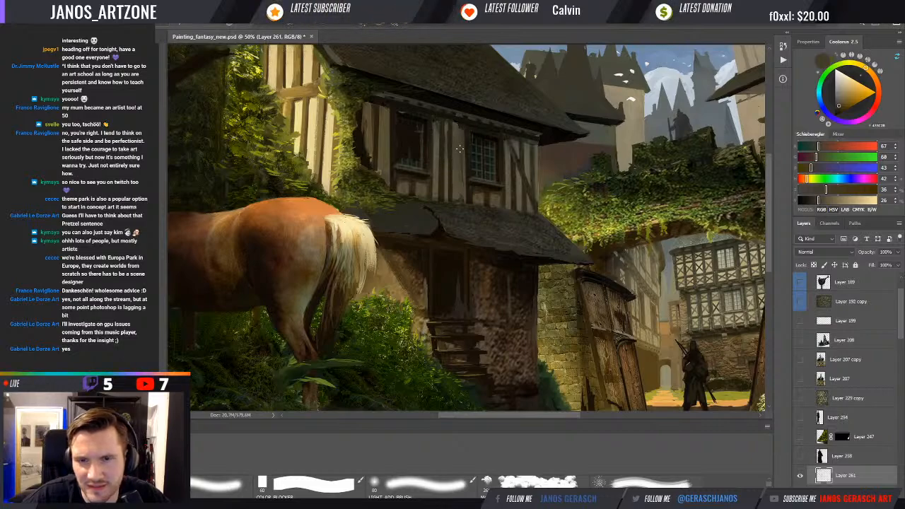
left_click(466, 128, "alt")
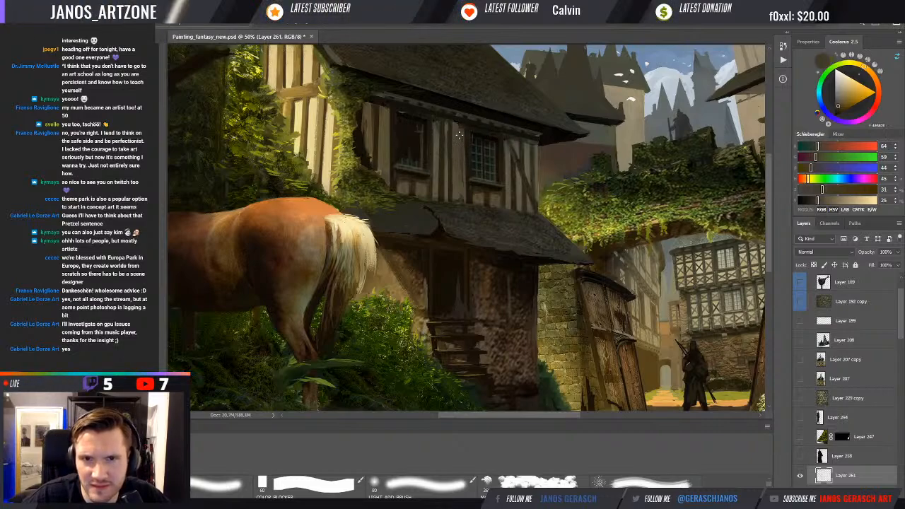
- Rework the main house roof's shingles and eave edge with sampled near-black and dark olive-brown tones
scroll(466, 128, "up", 2)
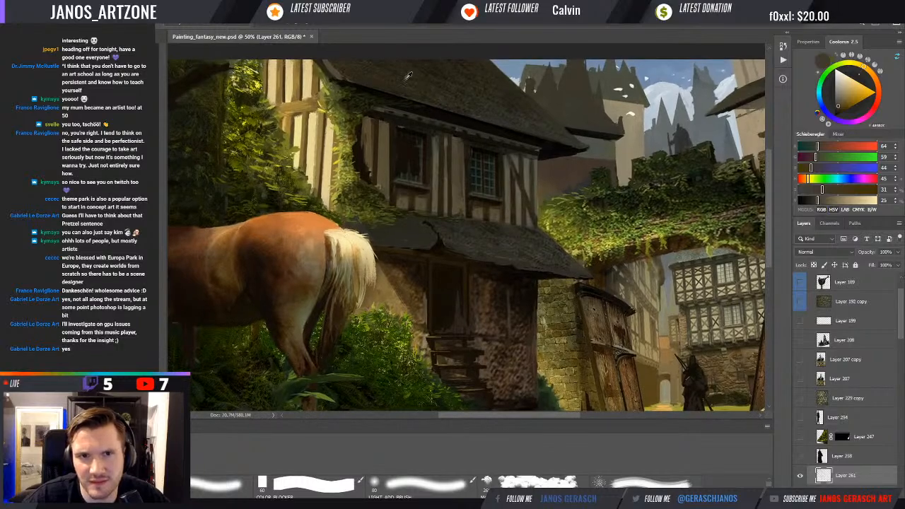
left_click(434, 113, "alt")
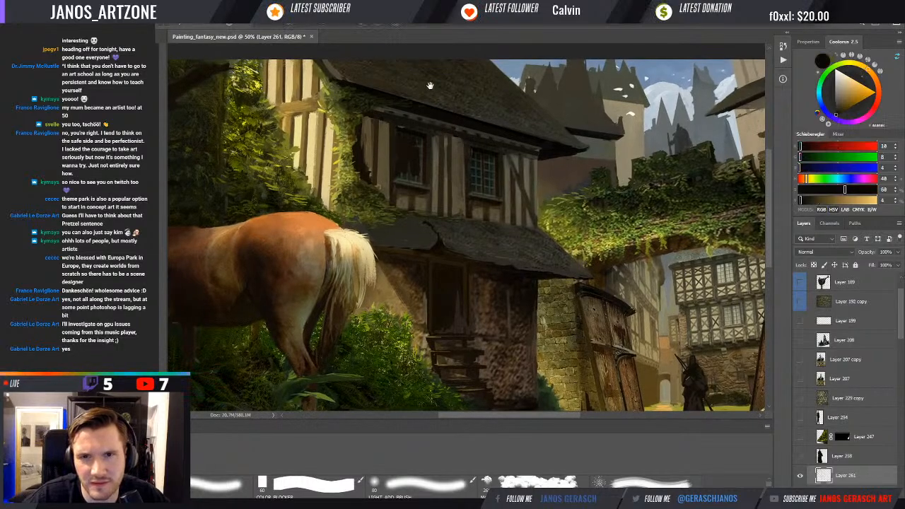
left_click_drag(429, 85, 433, 92)
left_click(349, 70, "alt")
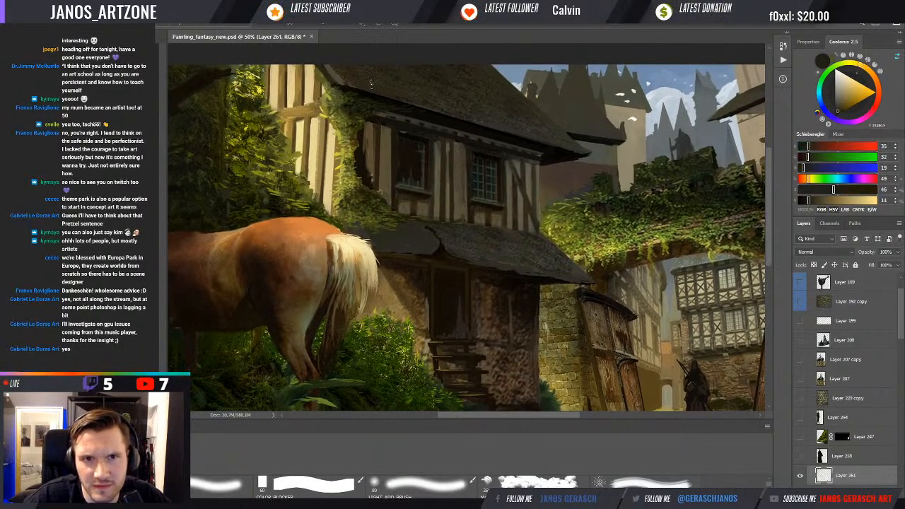
left_click(377, 63, "alt")
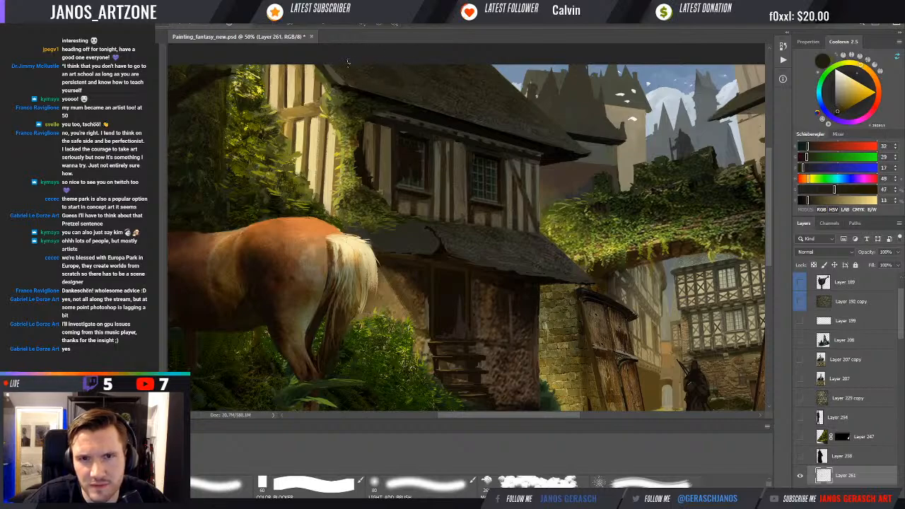
left_click(494, 87, "alt")
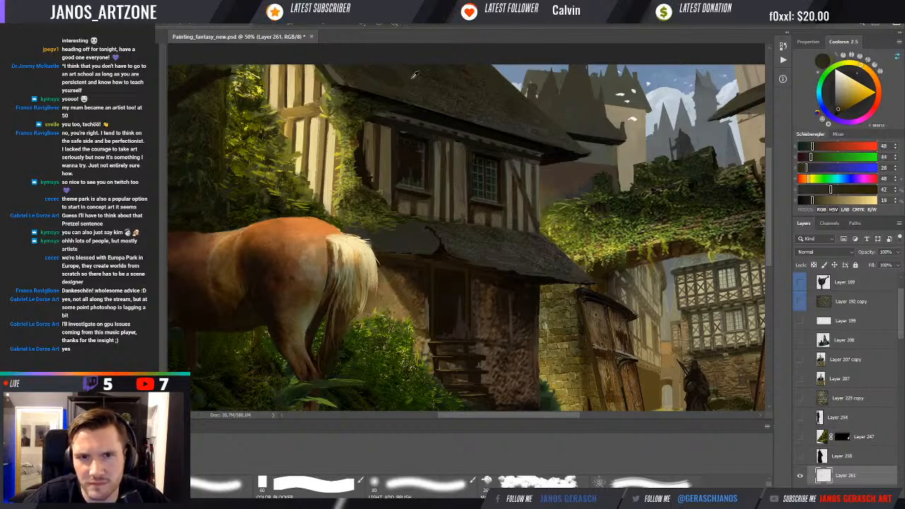
left_click(389, 73, "alt")
left_click_drag(391, 74, 394, 80)
- Retouch the main house's eave tip near the archway and the shaded wall beneath it with sampled near-black and dark brown tones
left_click_drag(459, 124, 425, 116)
left_click(487, 142, "alt")
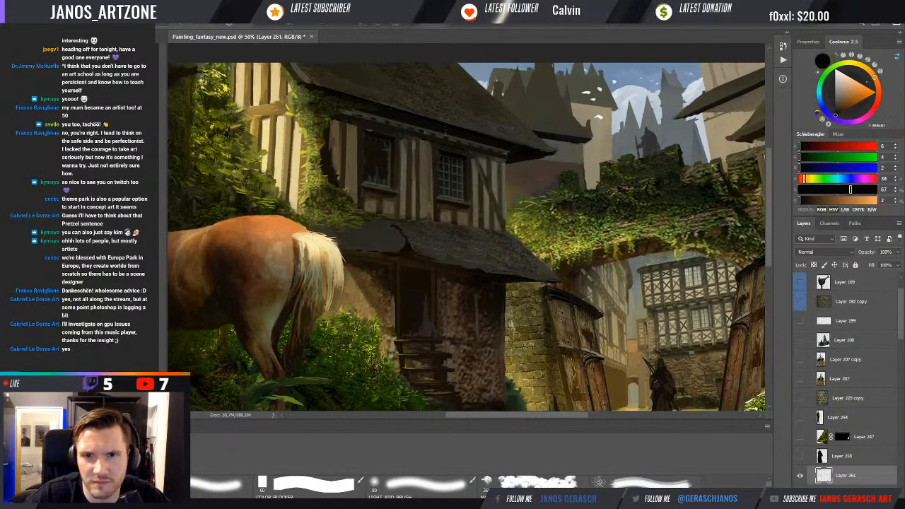
left_click(534, 162, "alt")
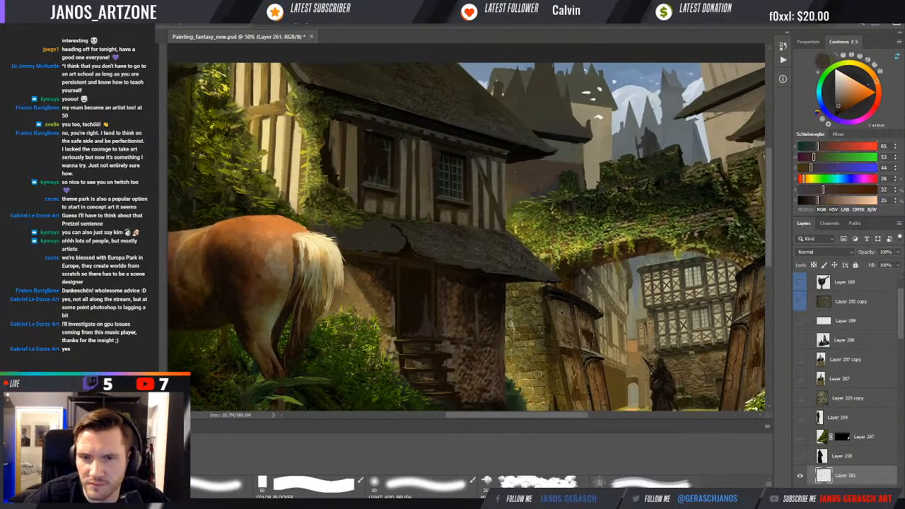
mouse_move(506, 164)
left_mouse_down()
mouse_move(547, 158)
mouse_move(538, 175)
mouse_move(507, 164)
left_mouse_up()
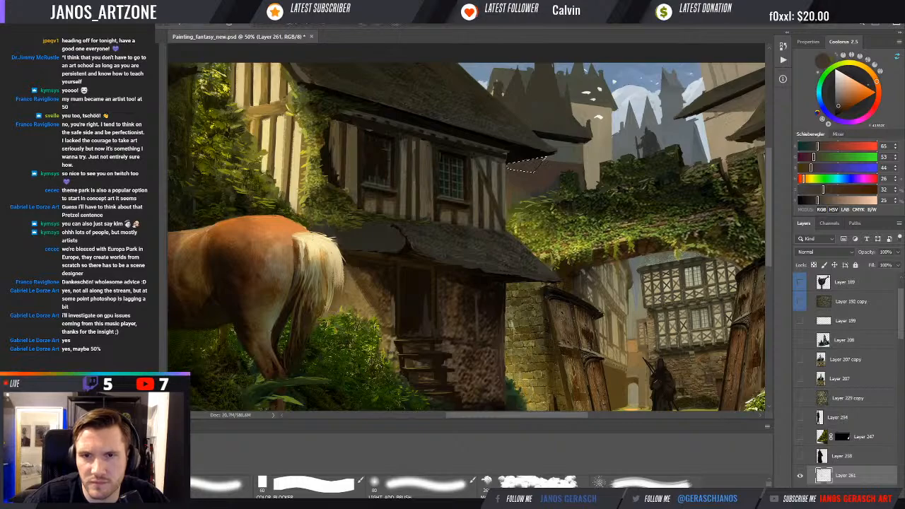
left_click(539, 154, "alt")
left_click_drag(528, 171, 521, 162)
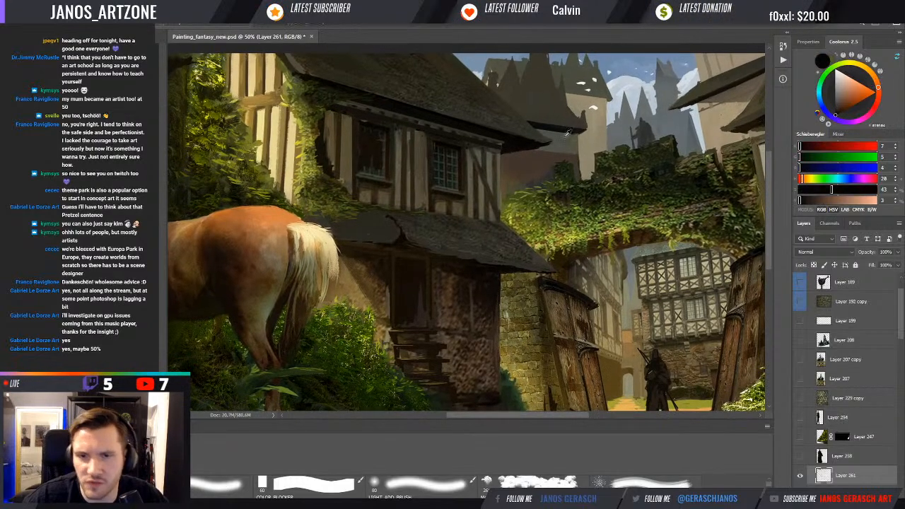
- Touch up the ivy hanging over the archway beside the house with sampled yellow-green and dark green tones
left_click(574, 228, "alt")
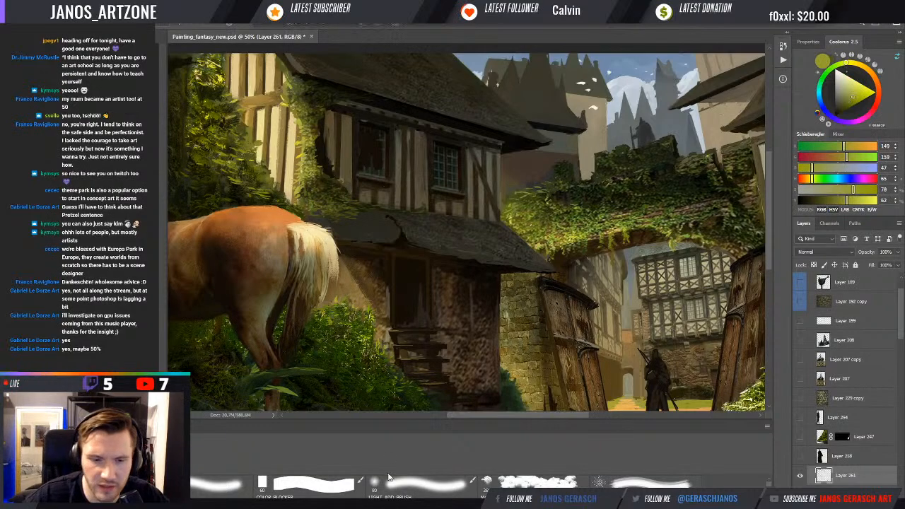
left_click(584, 243, "alt")
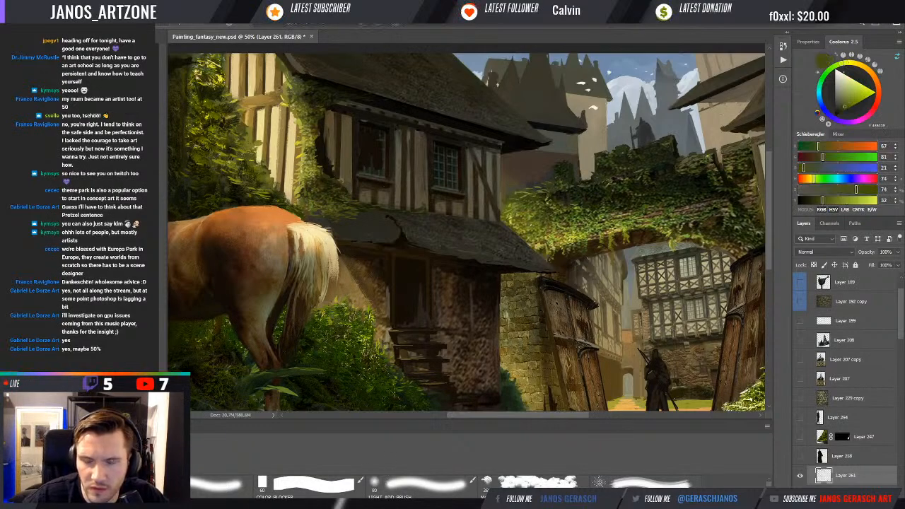
scroll(537, 245, "down", 2)
left_click(504, 329, "alt")
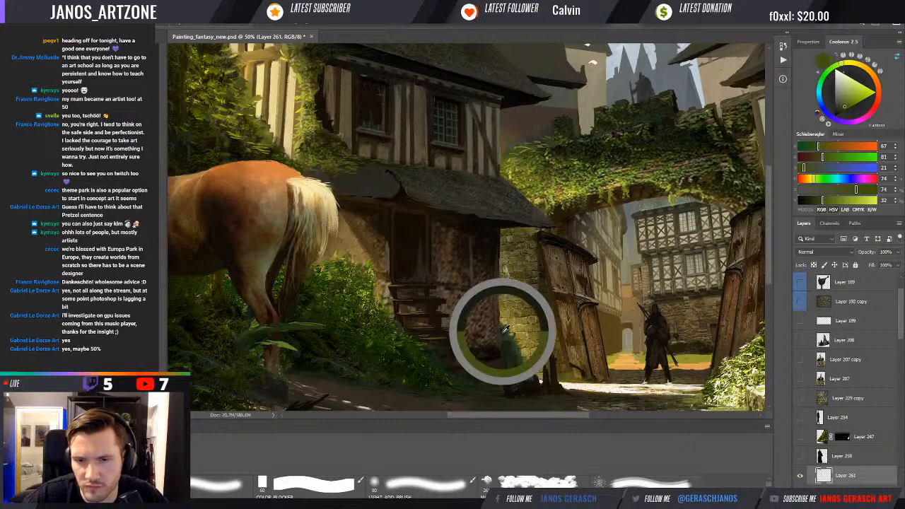
left_click(568, 191, "alt")
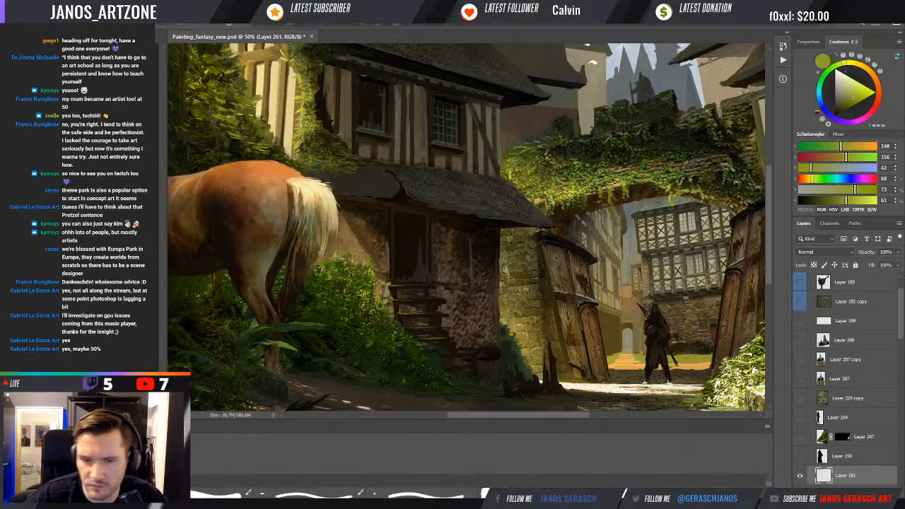
left_click(554, 200, "alt")
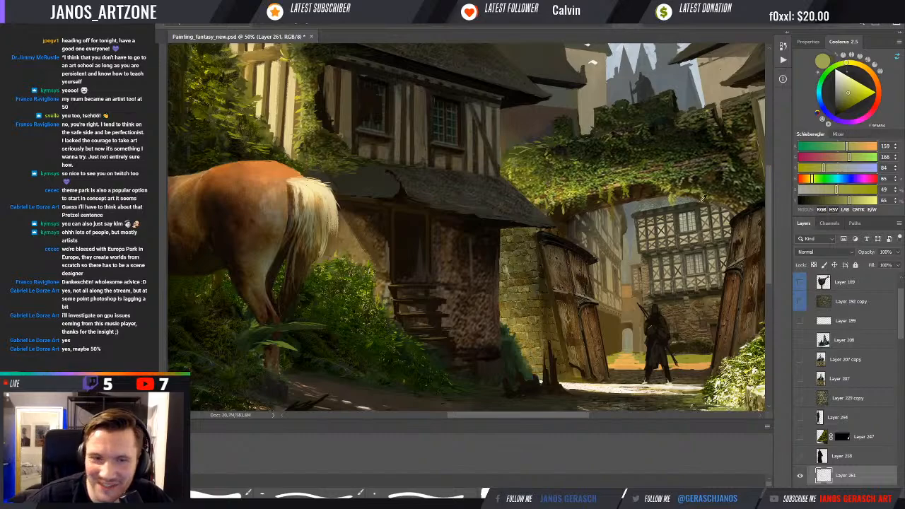
- Brighten the archway's hanging ivy with olive and vivid yellow tones sampled from the sunlit tree foliage behind the horse
left_click(243, 111, "alt")
left_click(245, 111, "alt")
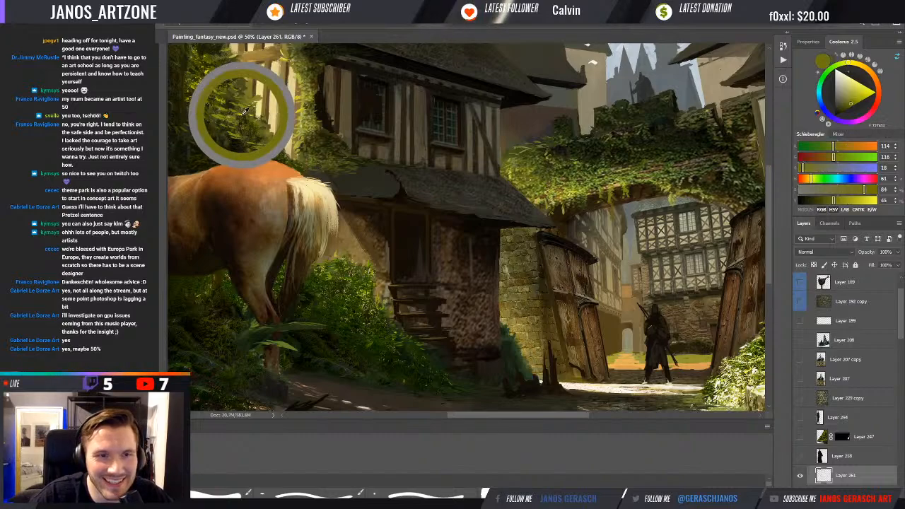
left_click_drag(243, 111, 238, 105, "alt")
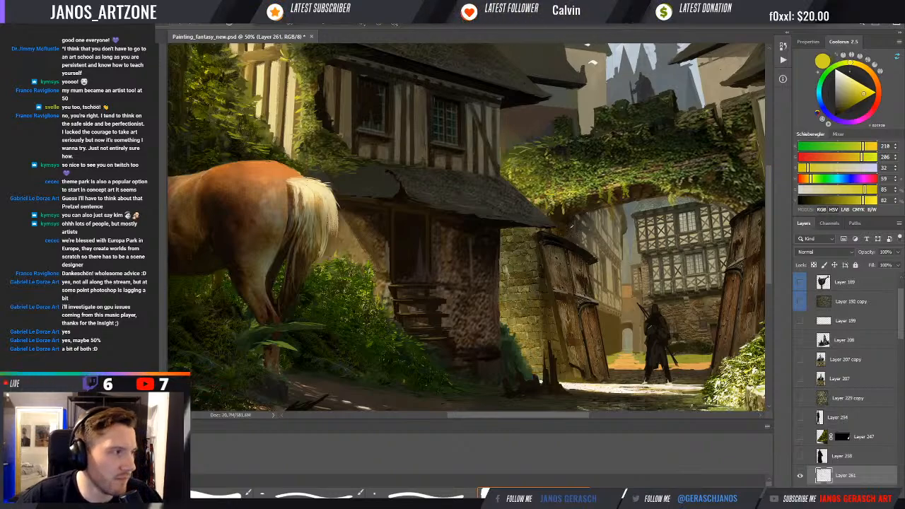
- Review the whole painting by toggling the visibility of Layers 260, 259, 256 and 261 on and off
left_click_drag(573, 237, 525, 225)
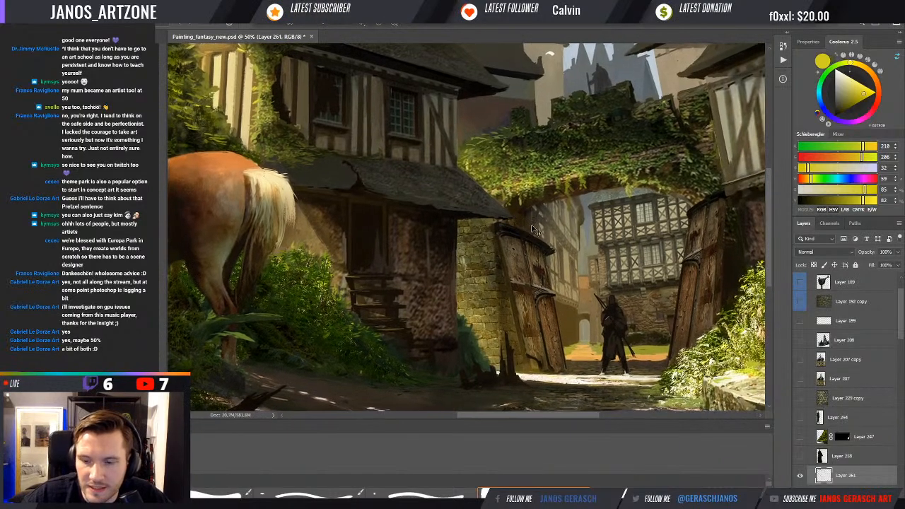
key("ctrl+minus")
key("ctrl+minus")
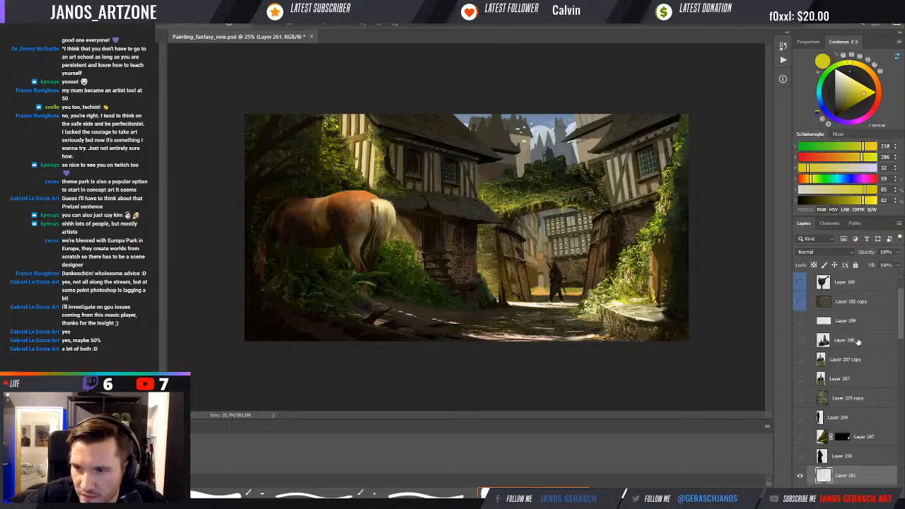
scroll(891, 318, "down", 3)
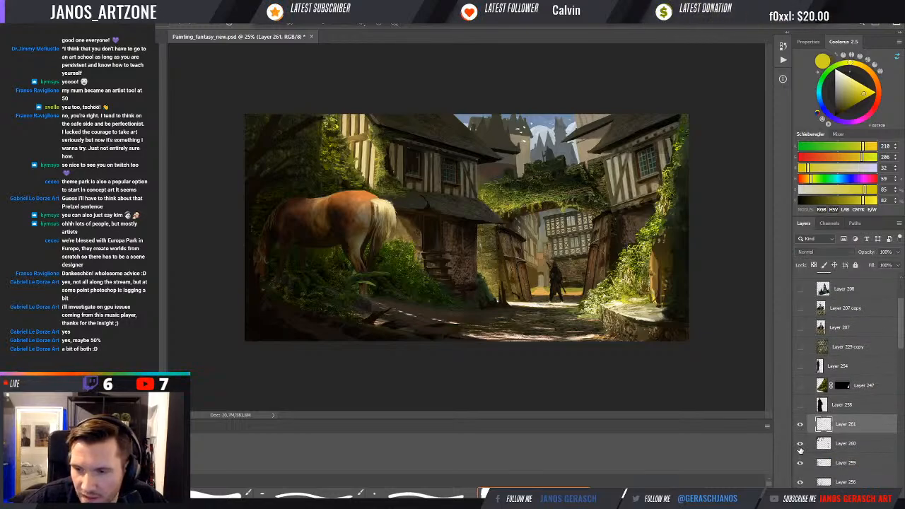
left_click(800, 444)
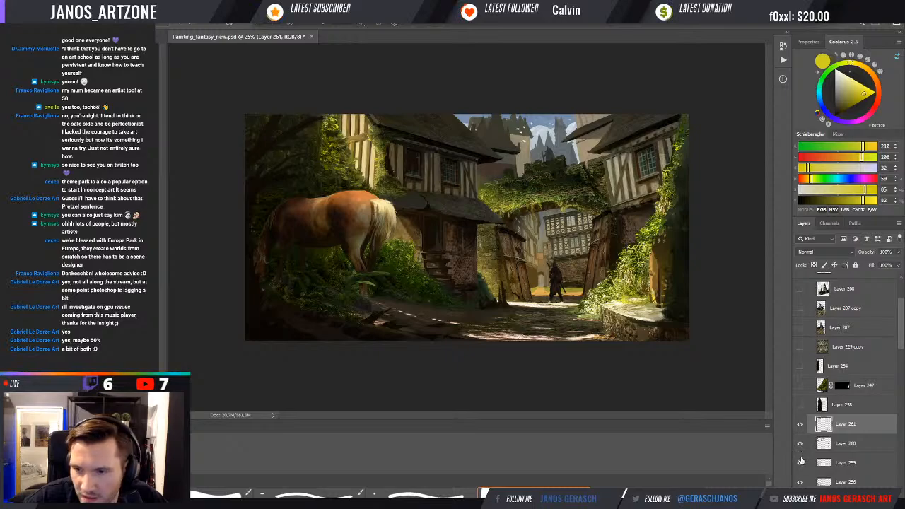
left_click(800, 466)
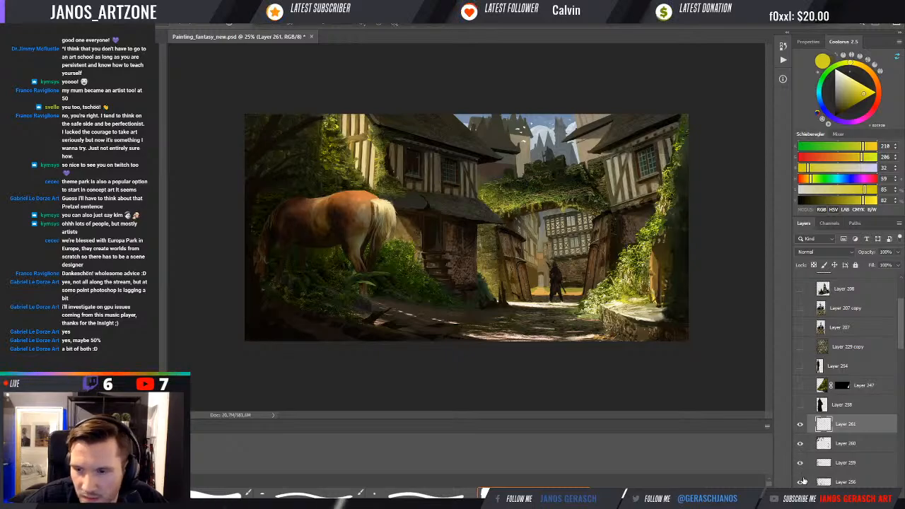
left_click(801, 483)
left_click(802, 484)
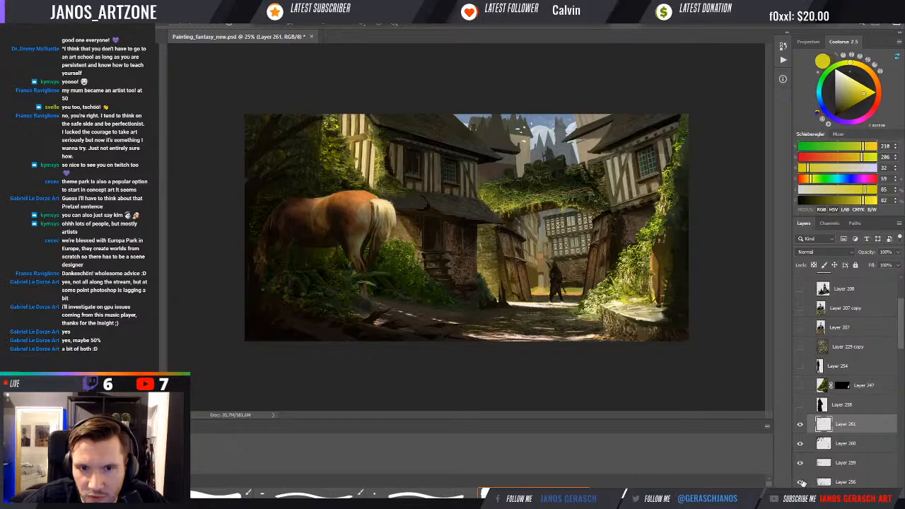
left_click(800, 425)
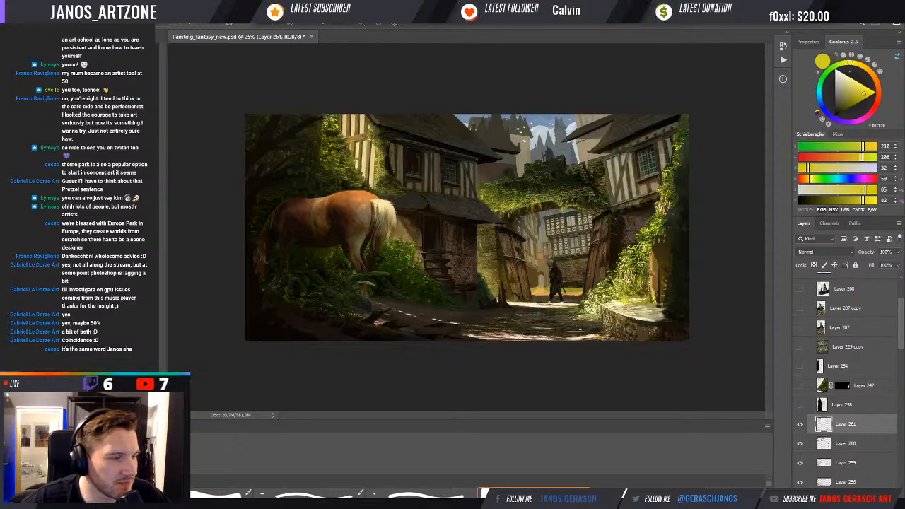
- Paint leaves on the lower bush between the gate door and stone ledge with sampled pale yellow, near-white, yellow-green and dark green tones
key("ctrl+plus")
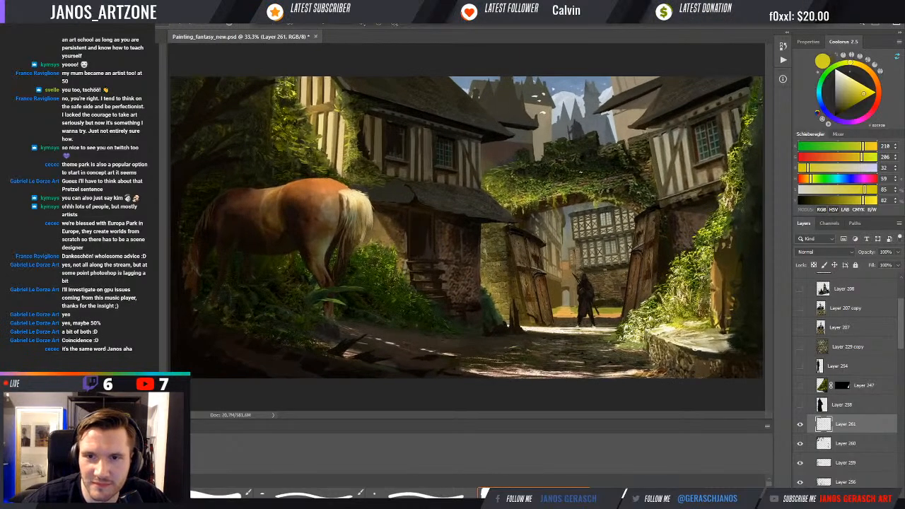
key("ctrl+plus")
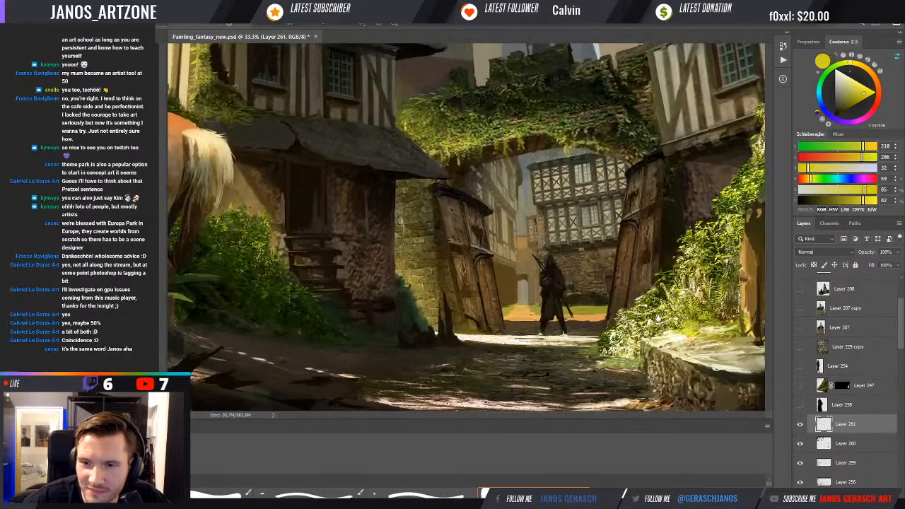
left_click(645, 291, "alt")
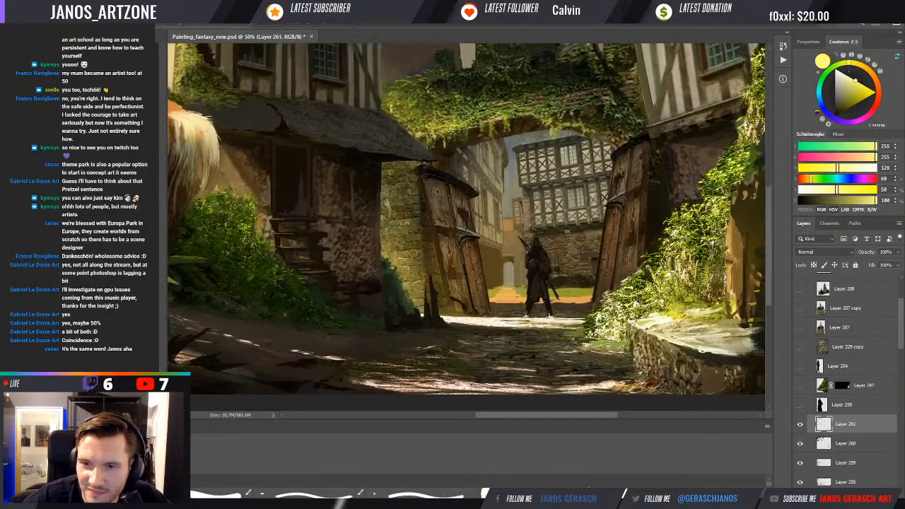
key("ctrl+plus")
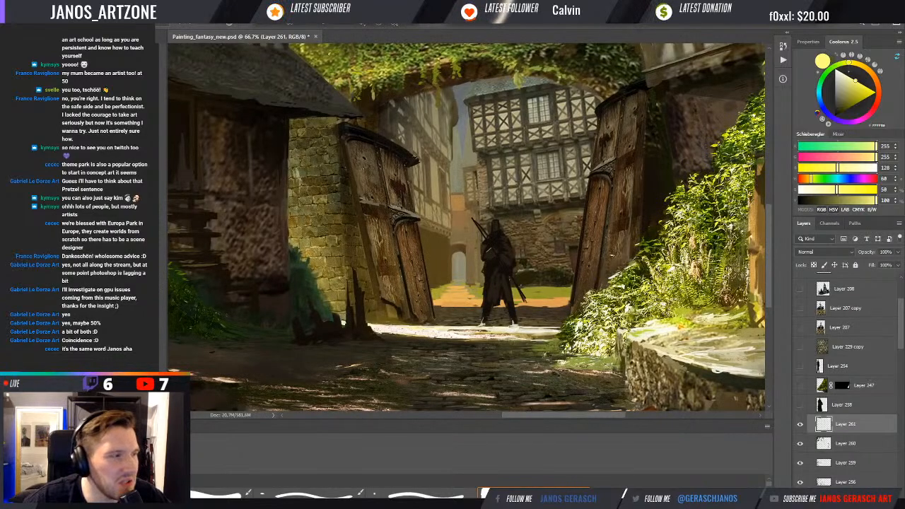
left_click(614, 276, "alt")
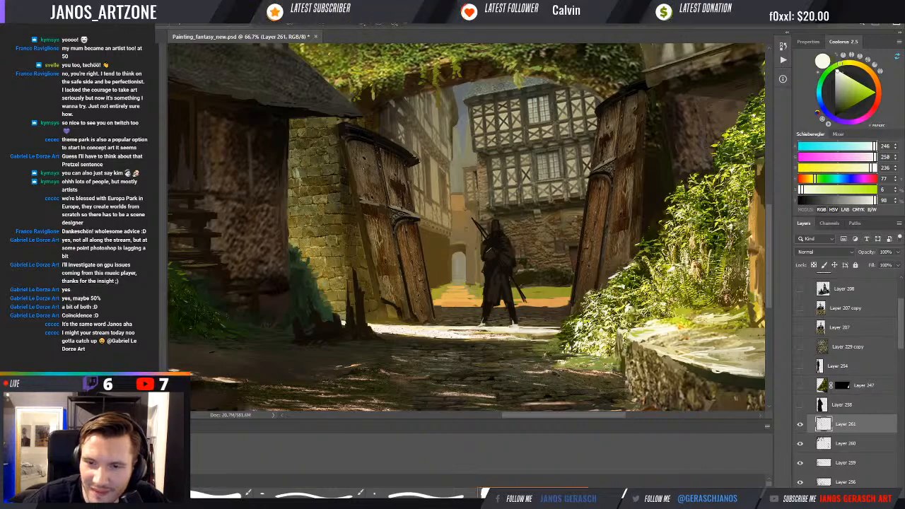
left_click(609, 292, "alt")
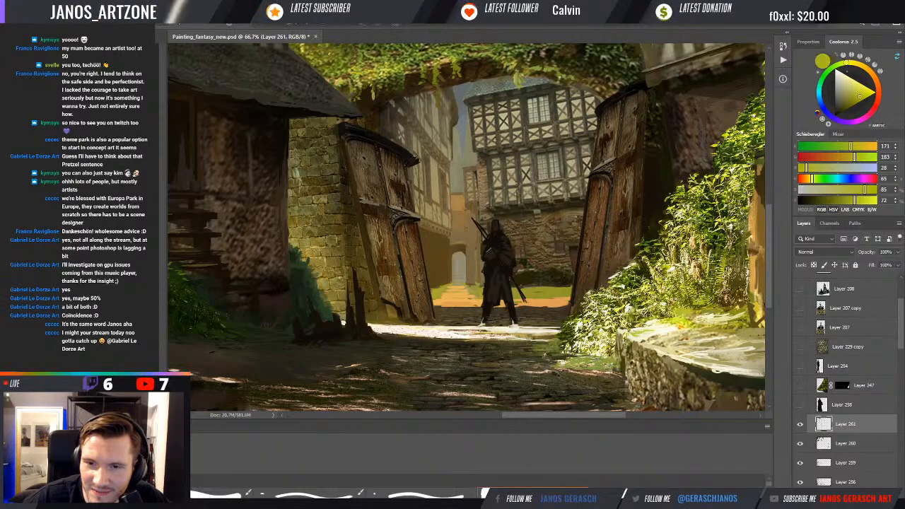
left_click(609, 297, "alt")
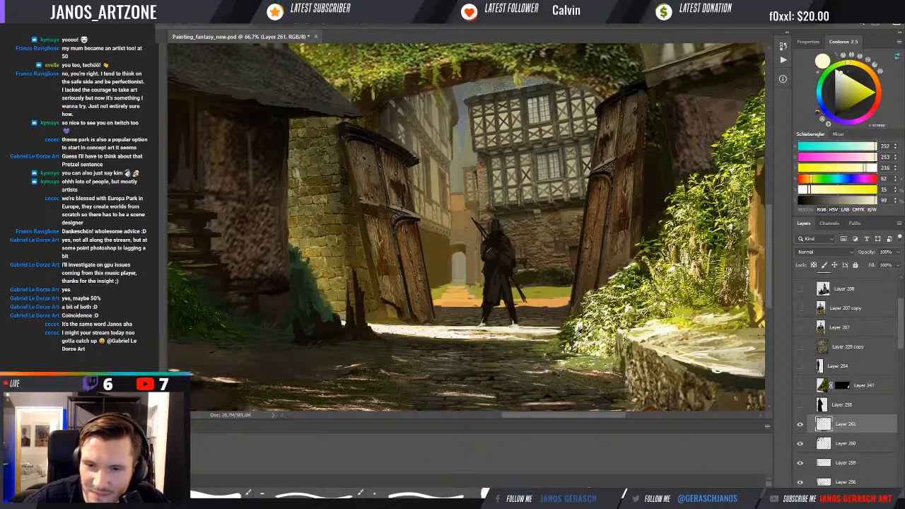
left_click(578, 333, "alt")
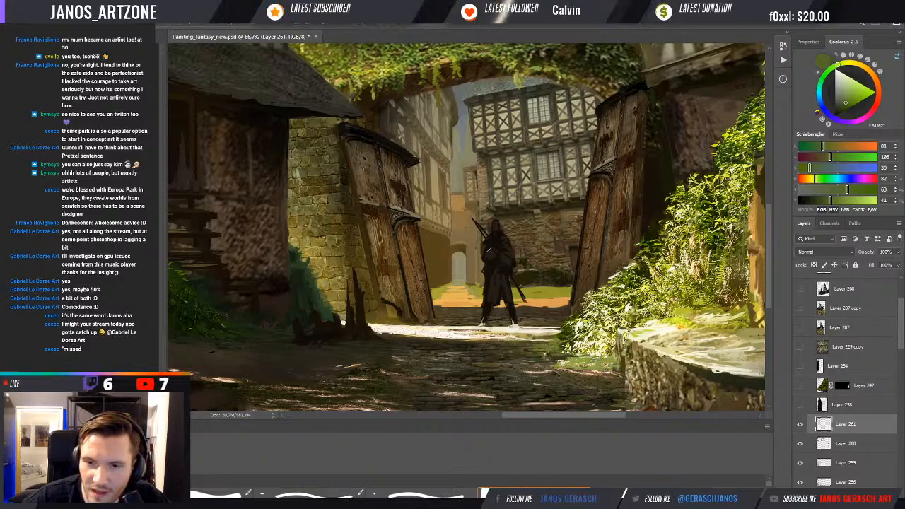
left_click_drag(612, 330, 606, 332)
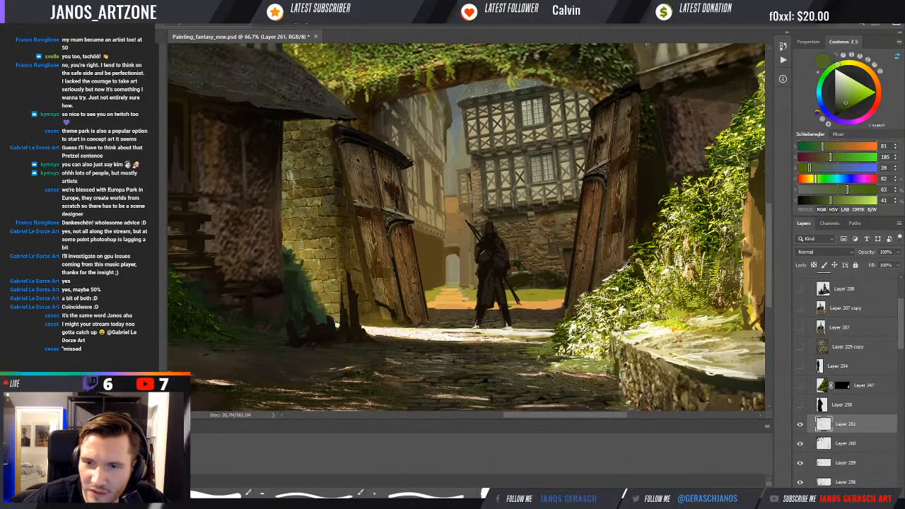
- Rework the upper leaves of the sunlit bush beside the wooden post with sampled near-white and saturated green tones
left_click(624, 268, "alt")
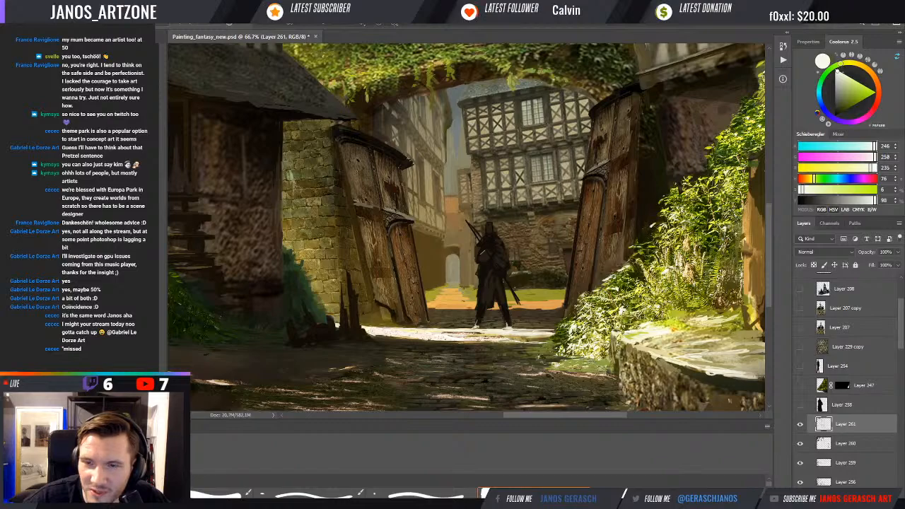
left_click(676, 198, "alt")
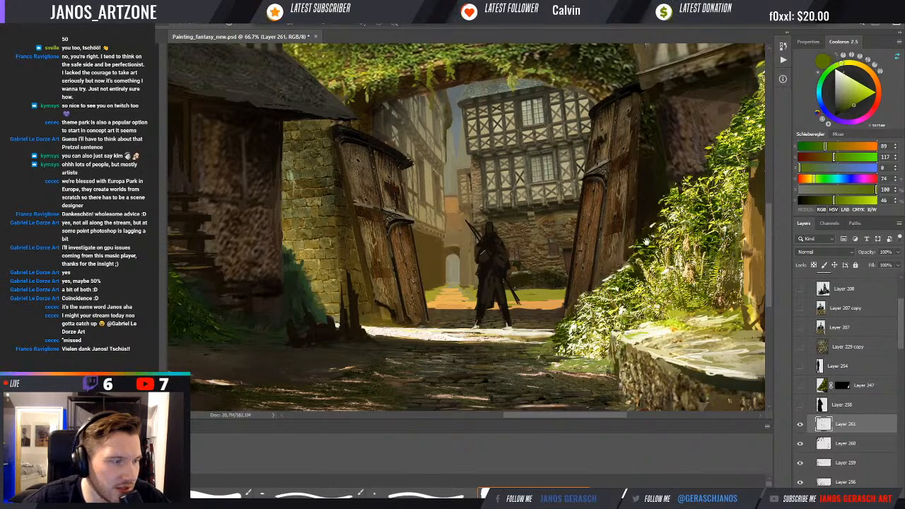
mouse_move(668, 237)
left_mouse_down()
mouse_move(655, 284)
mouse_move(659, 261)
left_mouse_up()
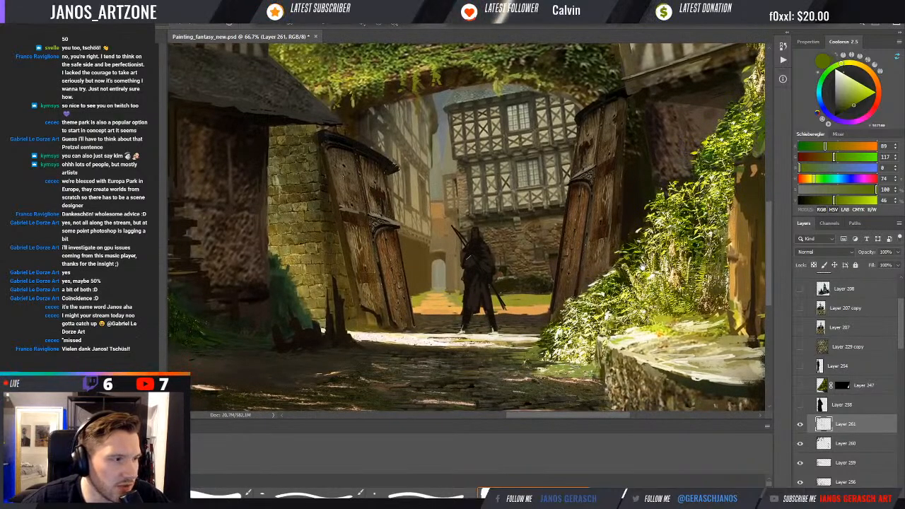
mouse_move(675, 208)
left_mouse_down()
mouse_move(669, 247)
mouse_move(672, 224)
mouse_move(670, 232)
left_mouse_up()
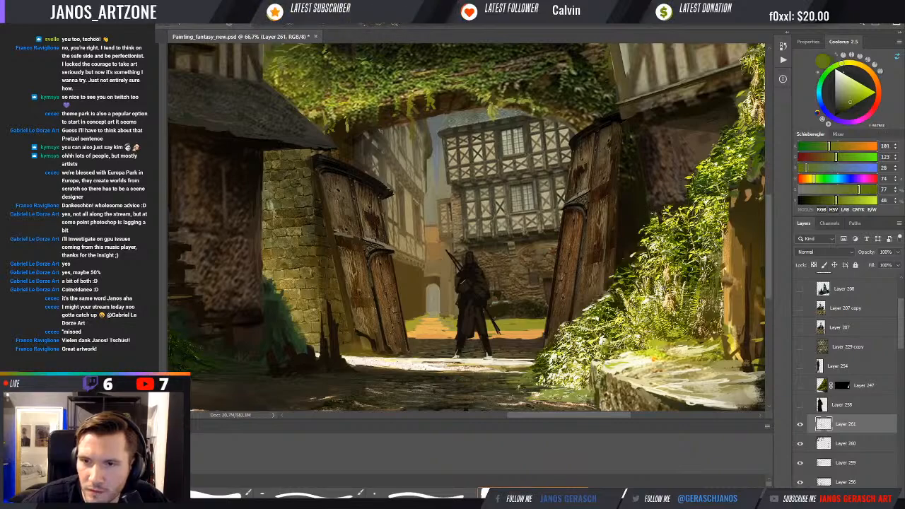
- Touch up where the lower bush meets the top of the stone ledge with sampled cream, dark olive and yellow-green tones
left_click(660, 264, "alt")
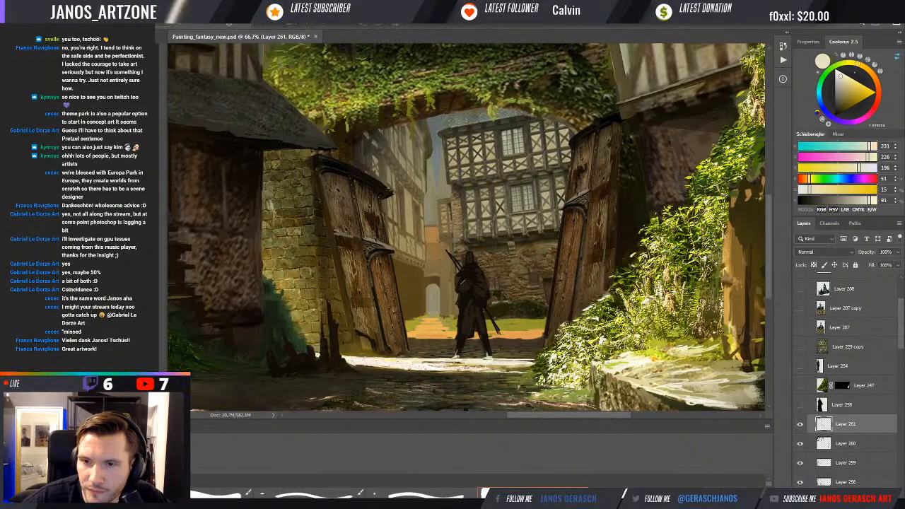
left_click_drag(683, 209, 679, 212)
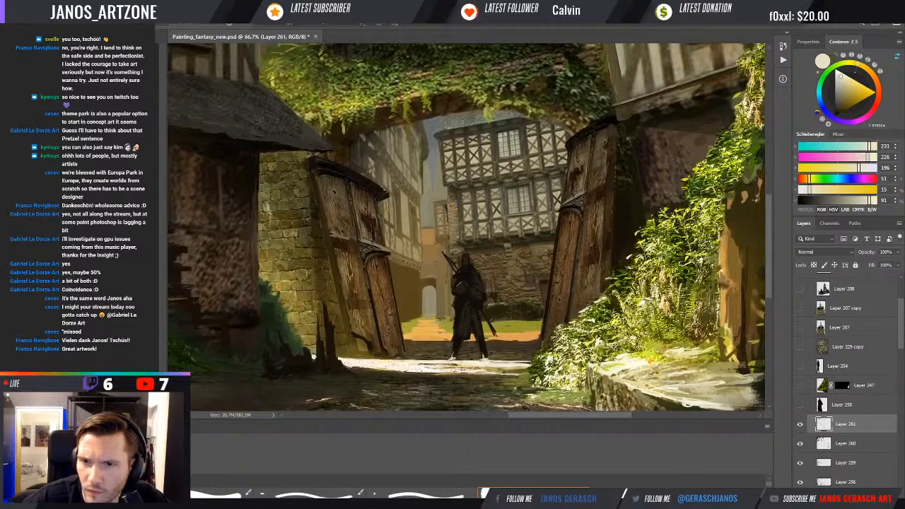
left_click_drag(668, 253, 667, 228)
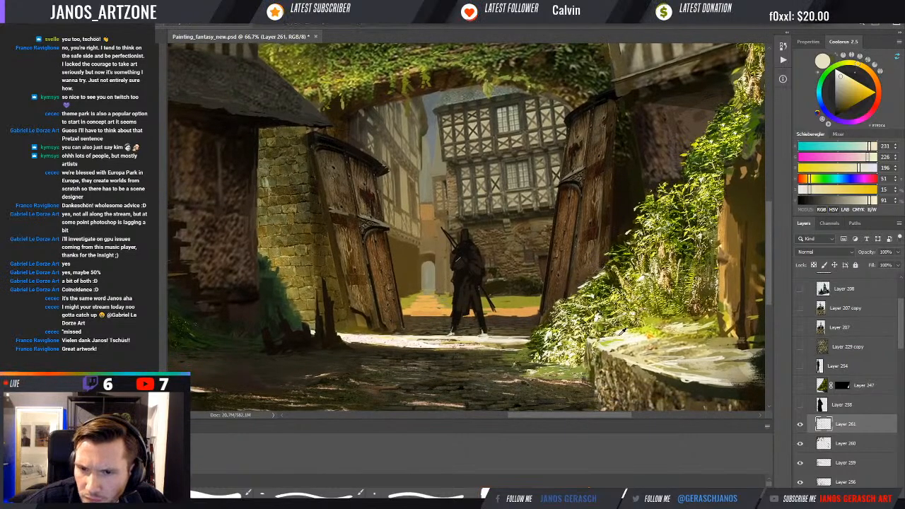
left_click(622, 331, "alt")
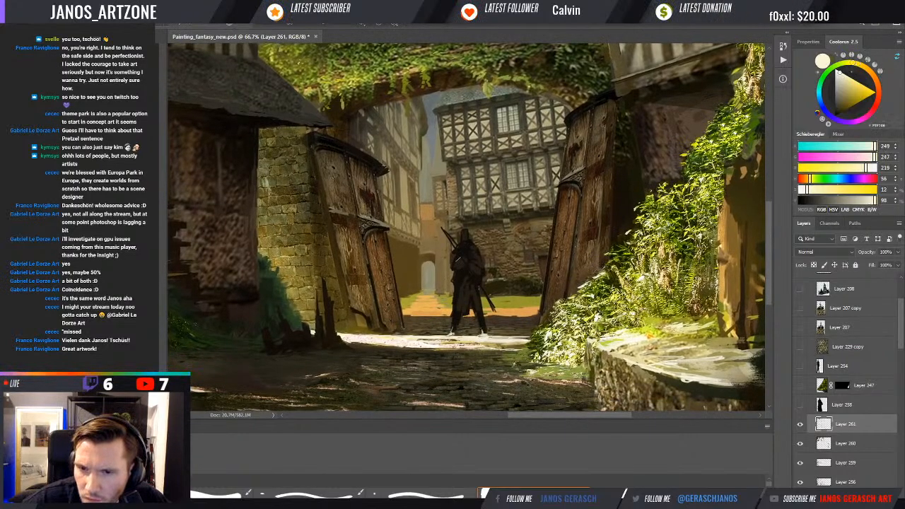
key("x")
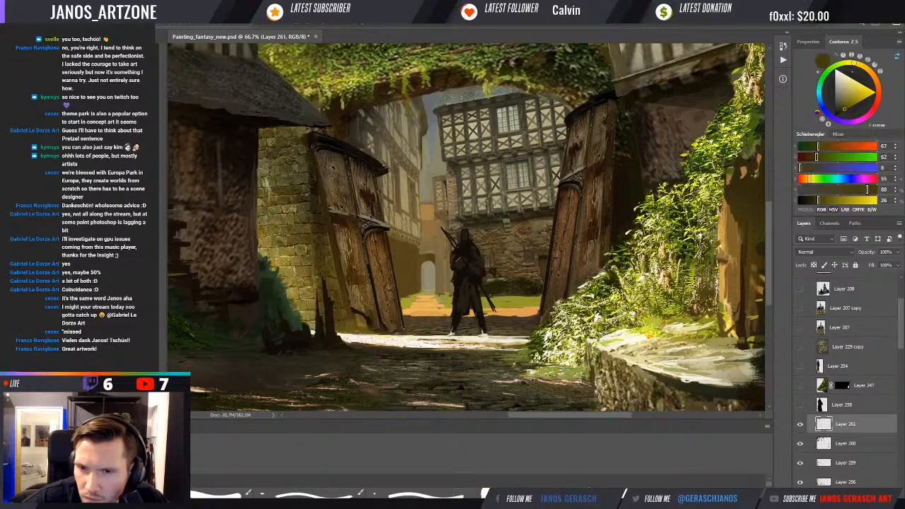
left_click(606, 329, "alt")
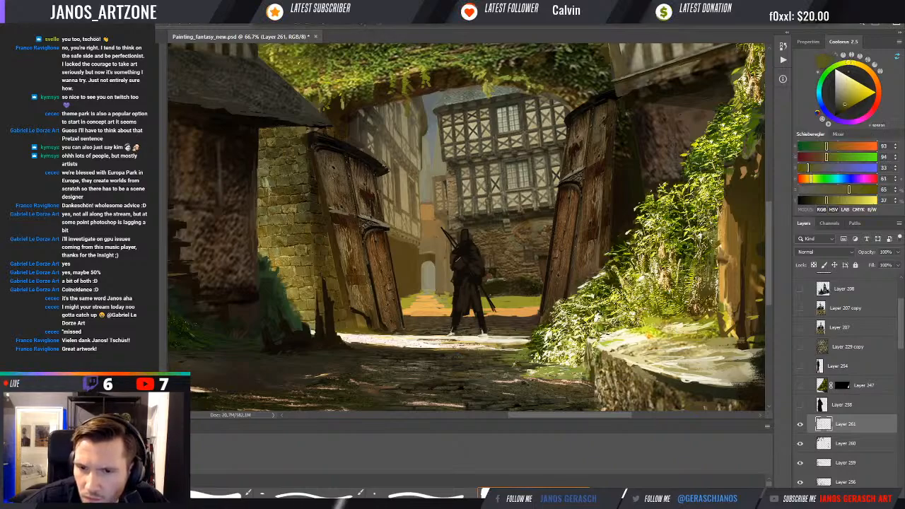
left_click(620, 328, "alt")
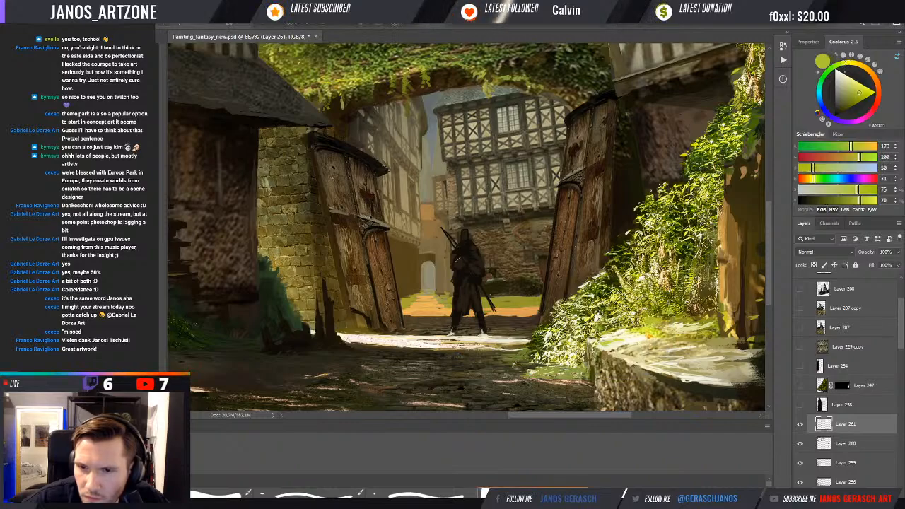
left_click(594, 338, "alt")
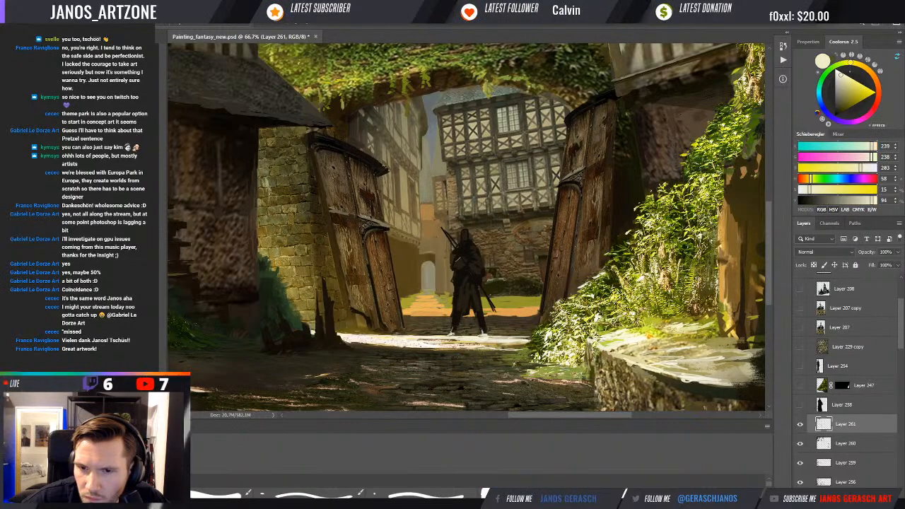
left_click(599, 343, "alt")
left_click(622, 330, "alt")
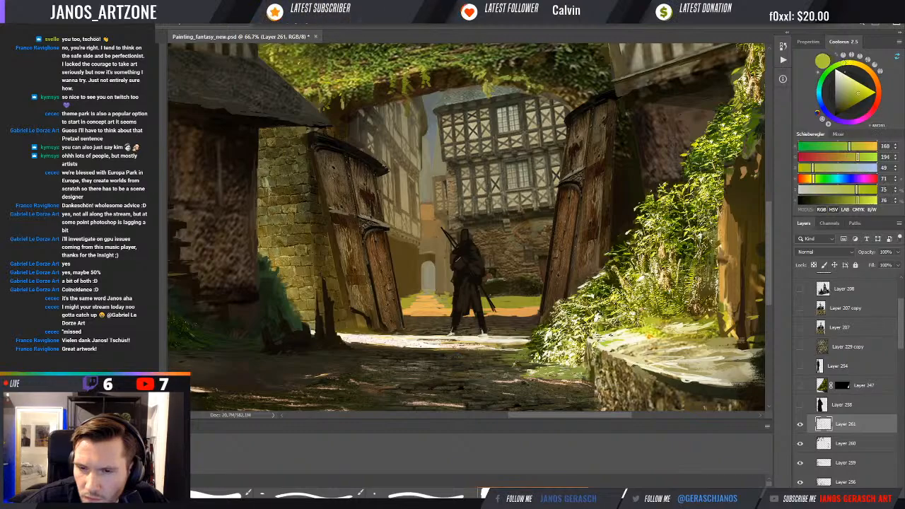
- Rework the front corner of the stone ledge beside the path with sampled grey-brown and dark olive tones
left_click(601, 363, "alt")
left_click(600, 369, "alt")
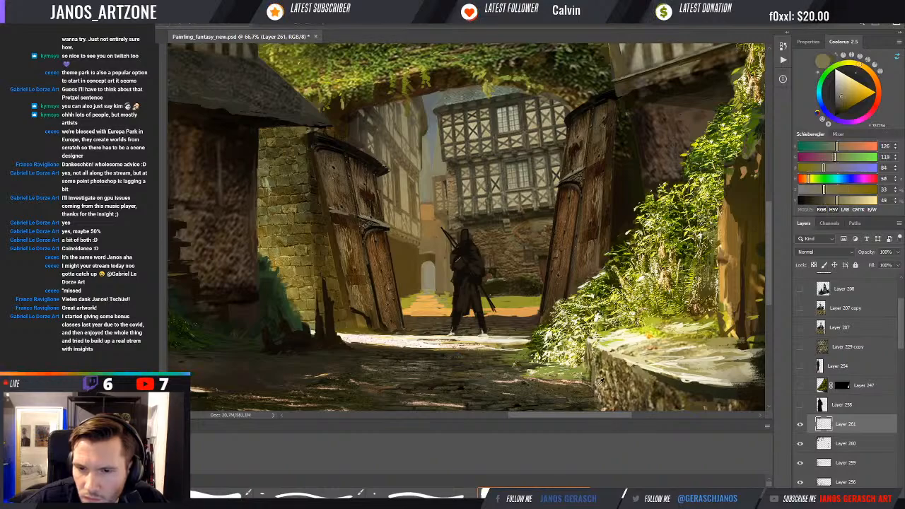
left_click(597, 385, "alt")
left_click_drag(591, 388, 594, 359)
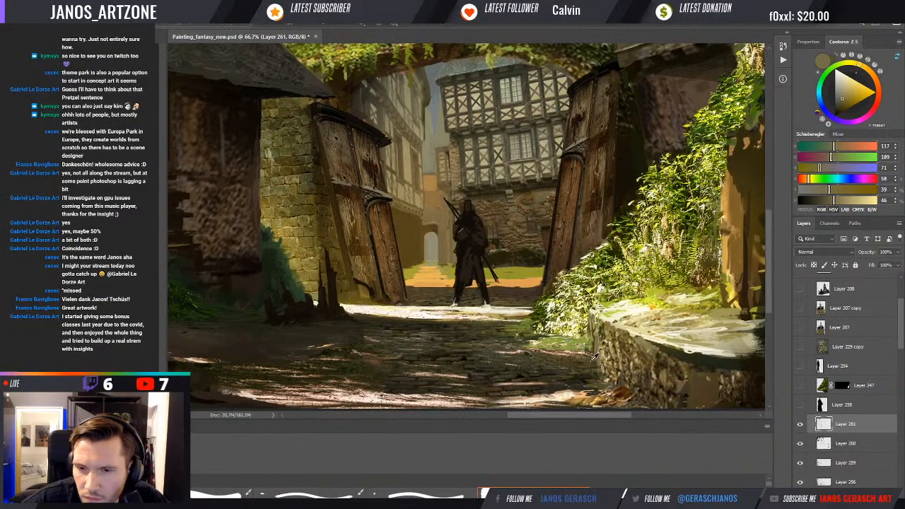
left_click(592, 357, "alt")
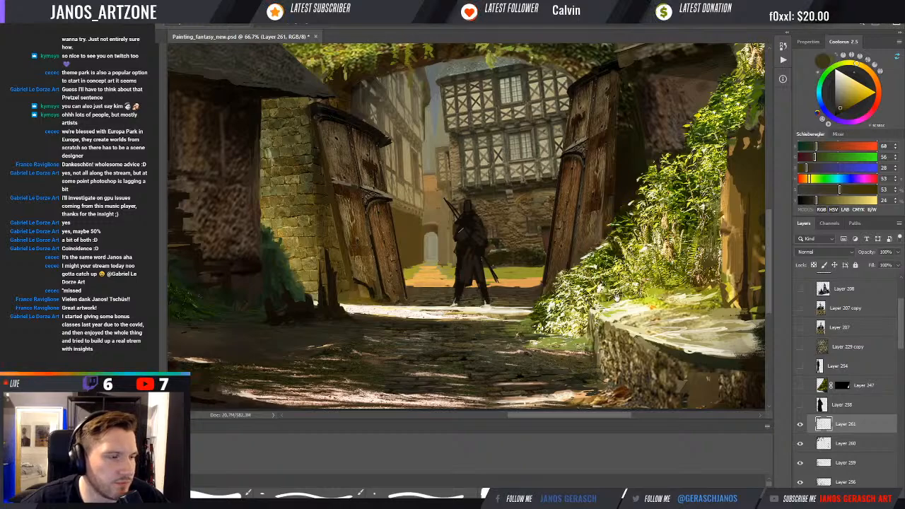
- Touch up the shadow beside the top of the open gate door nearest the bush with a sampled near-black brown
left_click_drag(616, 296, 606, 340)
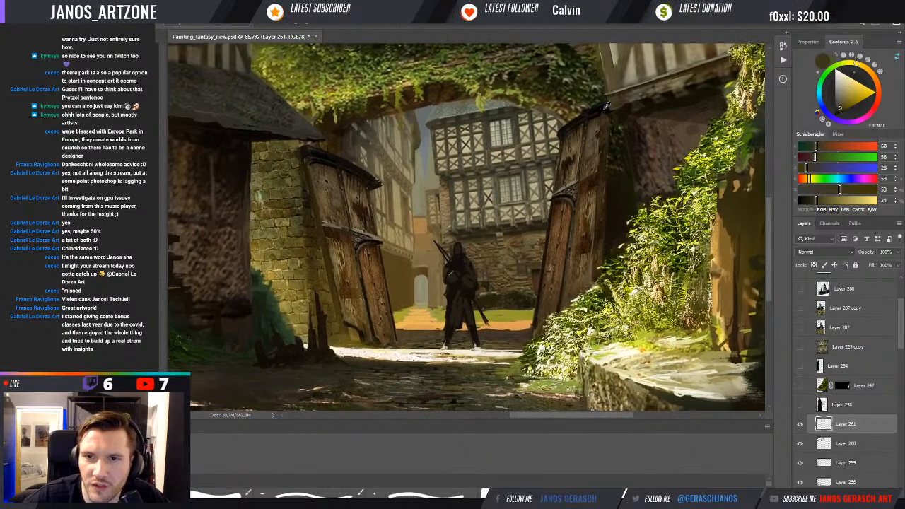
left_click(605, 108, "alt")
left_click_drag(627, 120, 618, 127)
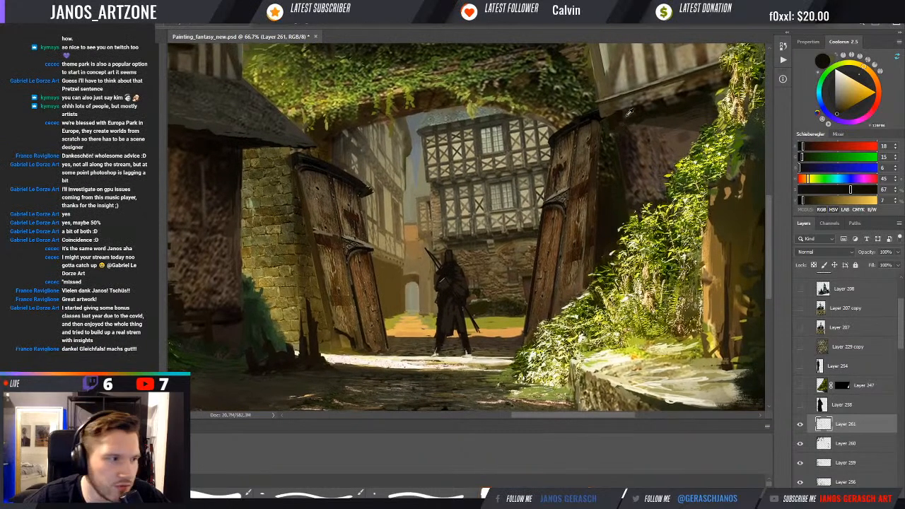
left_click_drag(626, 164, 615, 154)
left_click_drag(679, 169, 639, 176)
- Refine the leaves above the sunlit wooden post with sampled ochre, dark green and pale yellow-green tones
left_click(660, 219, "alt")
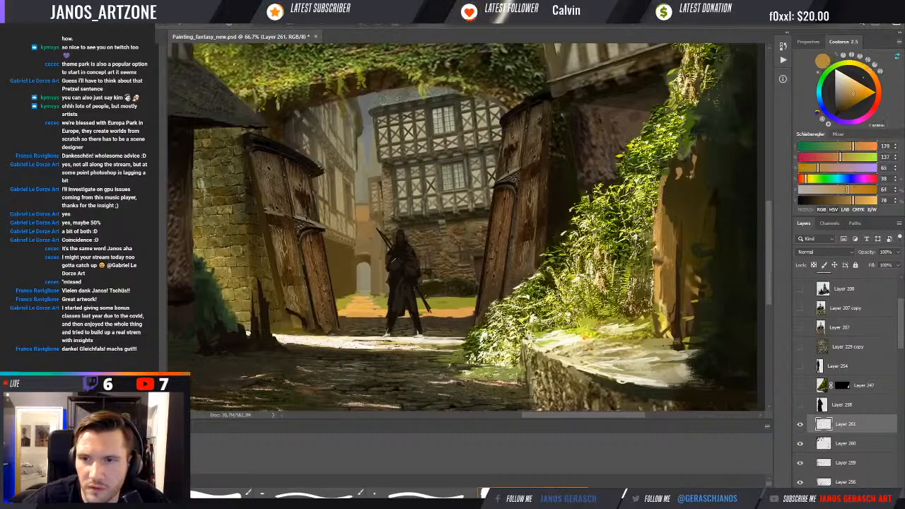
left_click(670, 153, "alt")
left_click(671, 152, "alt")
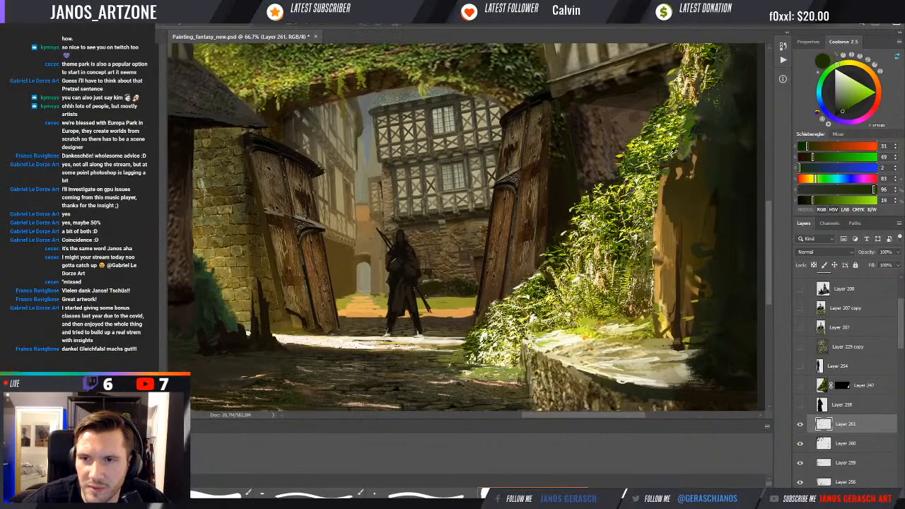
left_click(667, 147, "alt")
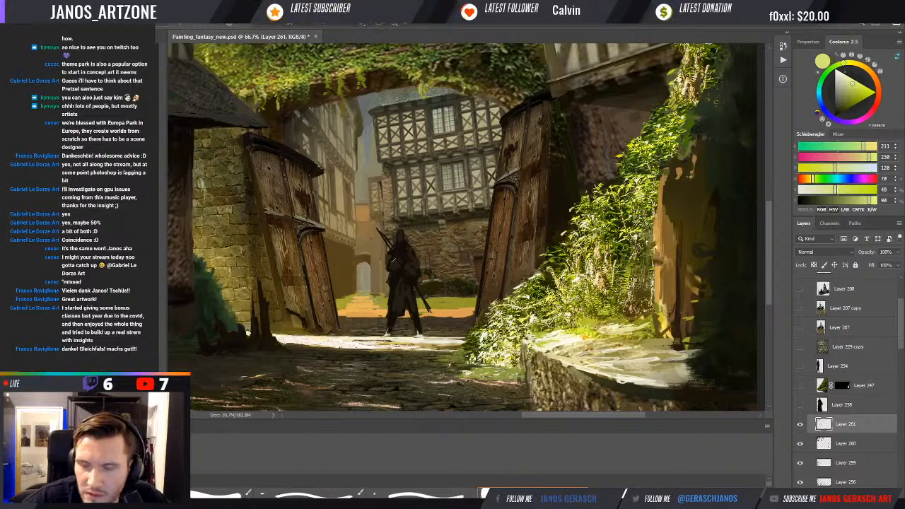
- Paint light accents among the inner stems of the sunlit bush with sampled pale yellow and golden tones
left_click(630, 280, "alt")
left_click(631, 279, "alt")
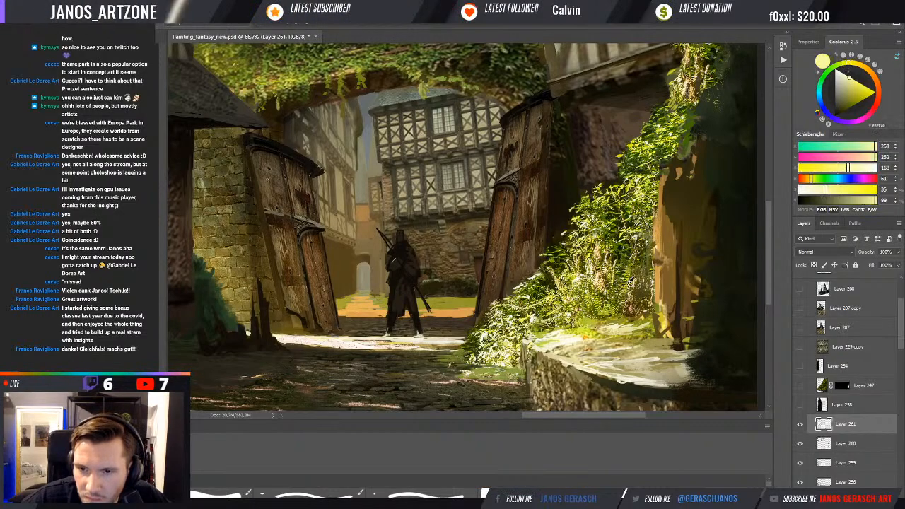
left_click_drag(625, 290, 630, 292)
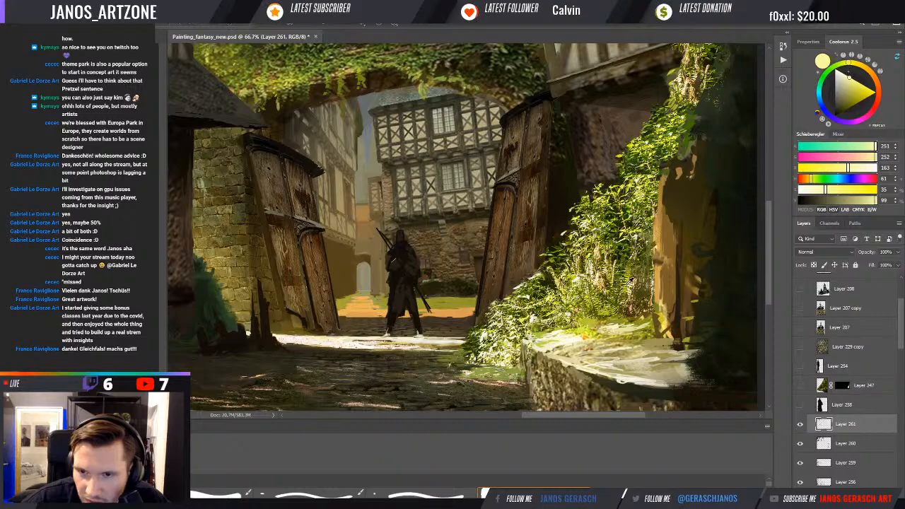
left_click(629, 280, "alt")
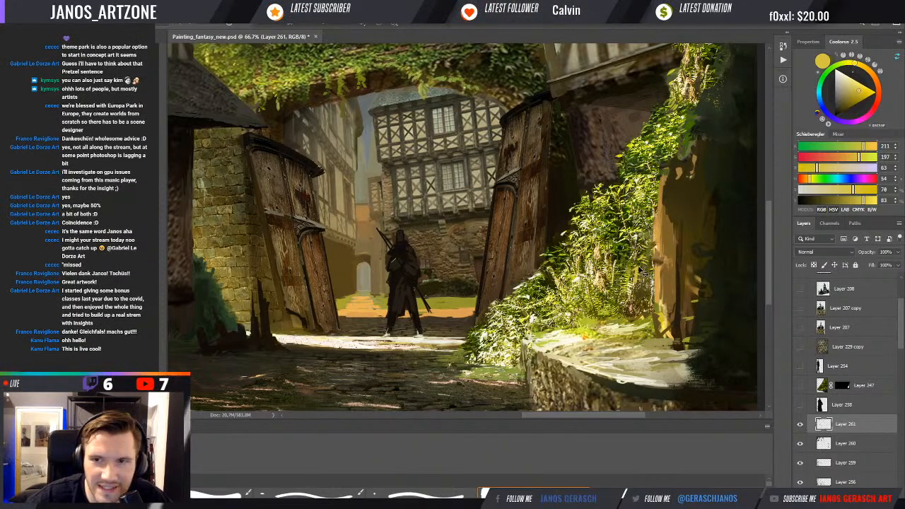
- Touch up the side wall of the stone ledge with an olive brown sampled from its stonework
key("ctrl+minus")
left_click_drag(572, 271, 584, 280)
left_click(548, 334, "alt")
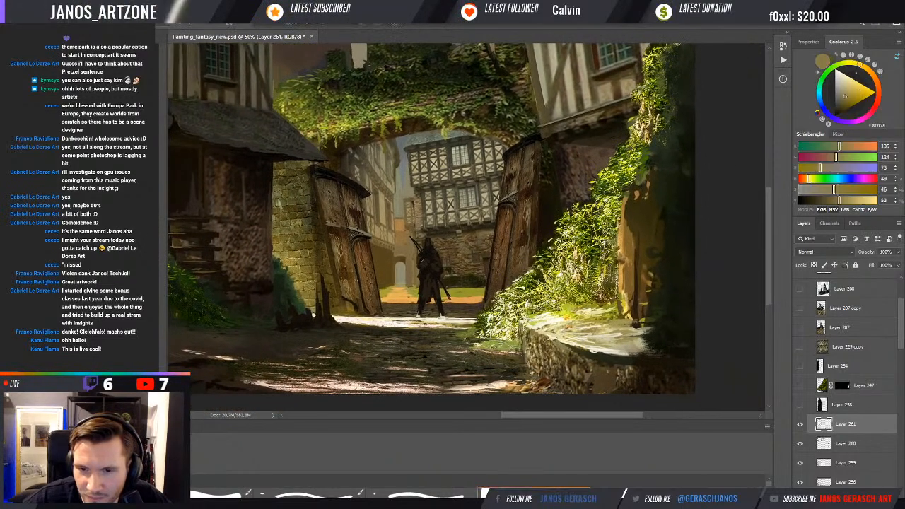
mouse_move(578, 340)
left_mouse_down()
mouse_move(582, 325)
mouse_move(581, 336)
left_mouse_up()
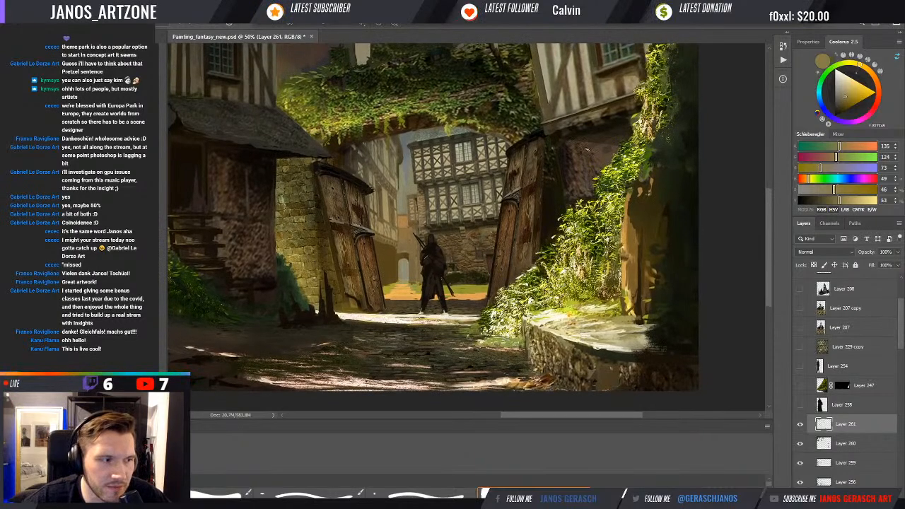
- Rework the shadowed wall beneath the half-timbered house's overhang with sampled near-black and dark brown tones
left_click_drag(592, 208, 599, 223)
left_click_drag(644, 154, 652, 150)
left_click(630, 130, "alt")
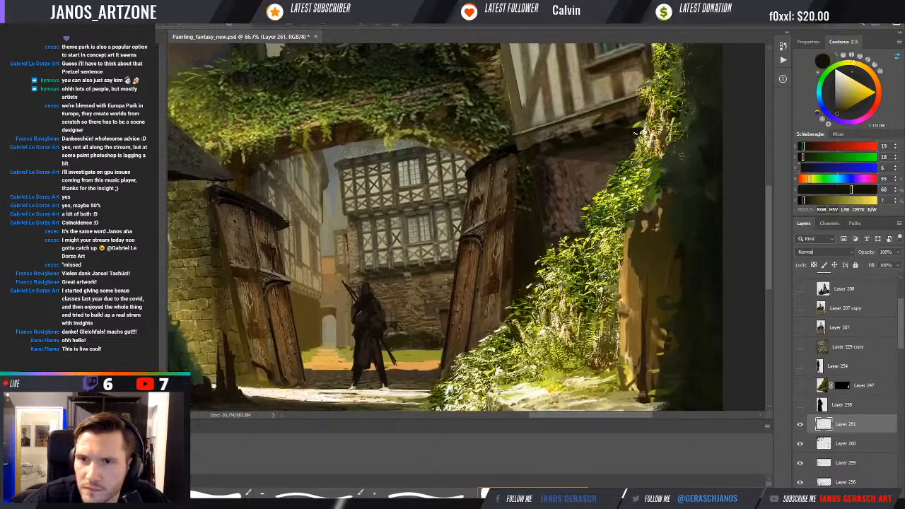
left_click(595, 149, "alt")
left_click(604, 144, "alt")
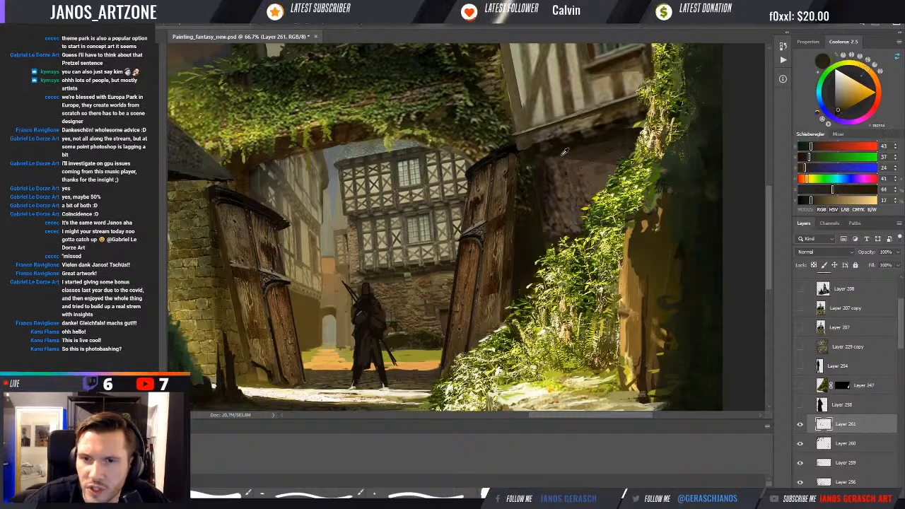
left_click(566, 150, "alt")
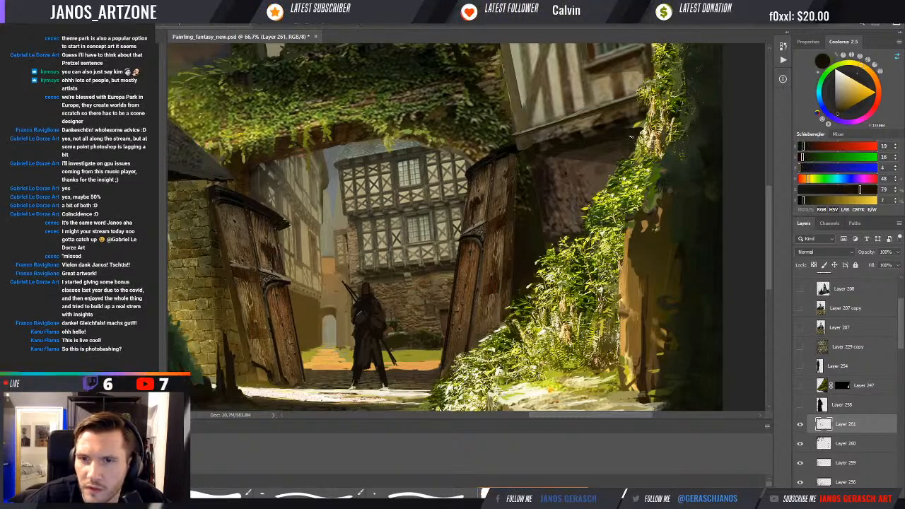
left_click(555, 154, "alt")
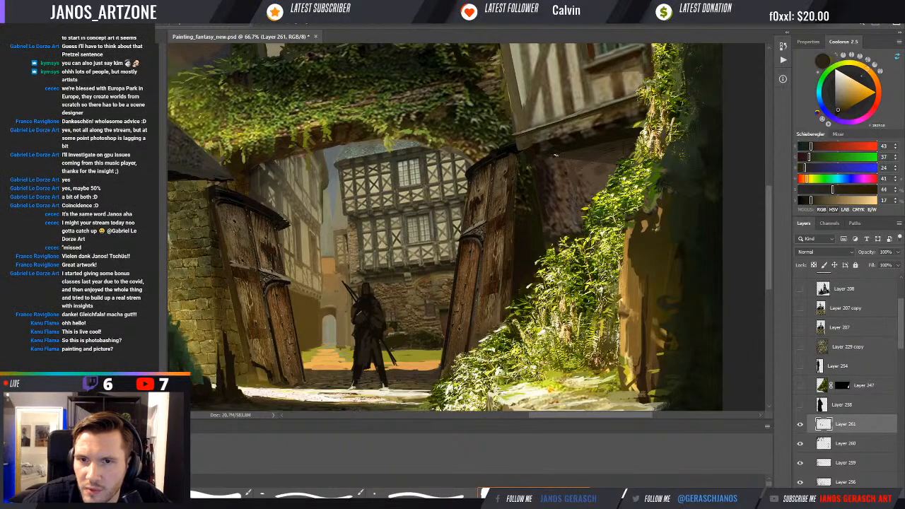
left_click(556, 157, "alt")
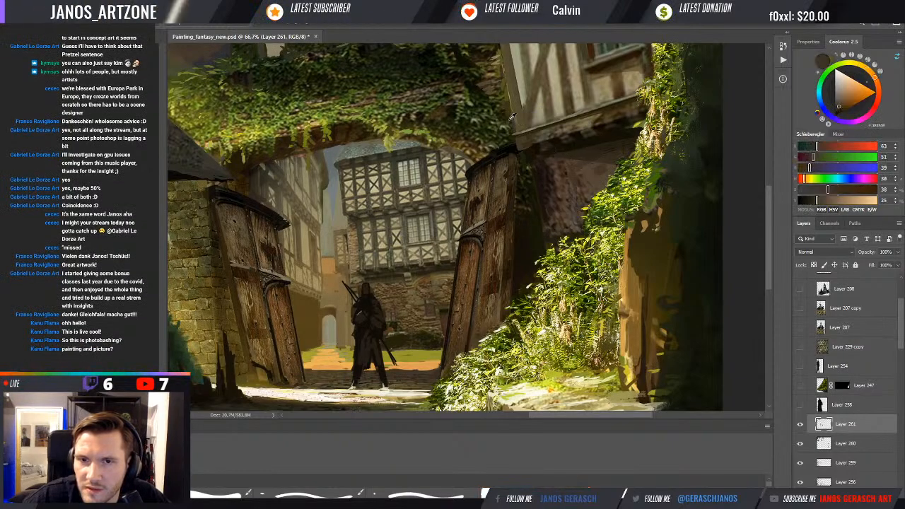
- Refine the dark underside of the overhang beside the gate door's top with sampled near-black and deep brown tones
left_click(525, 149, "alt")
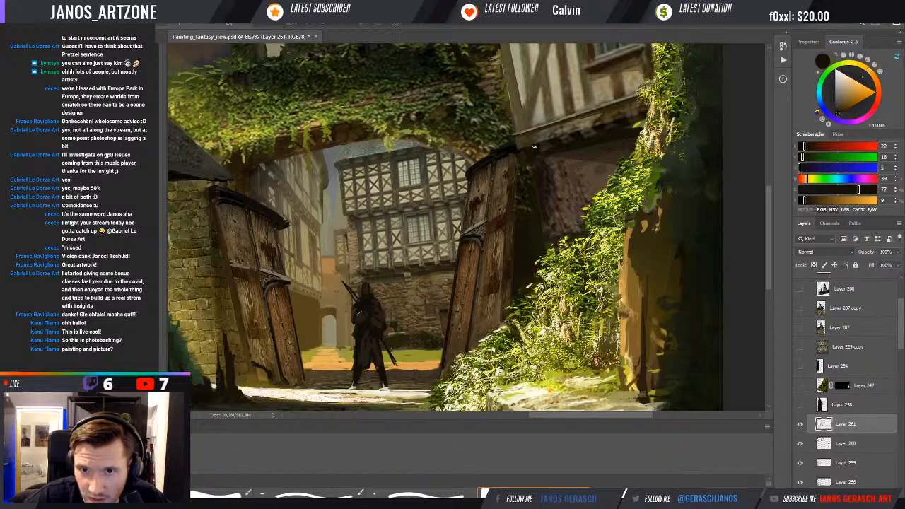
left_click(542, 147, "alt")
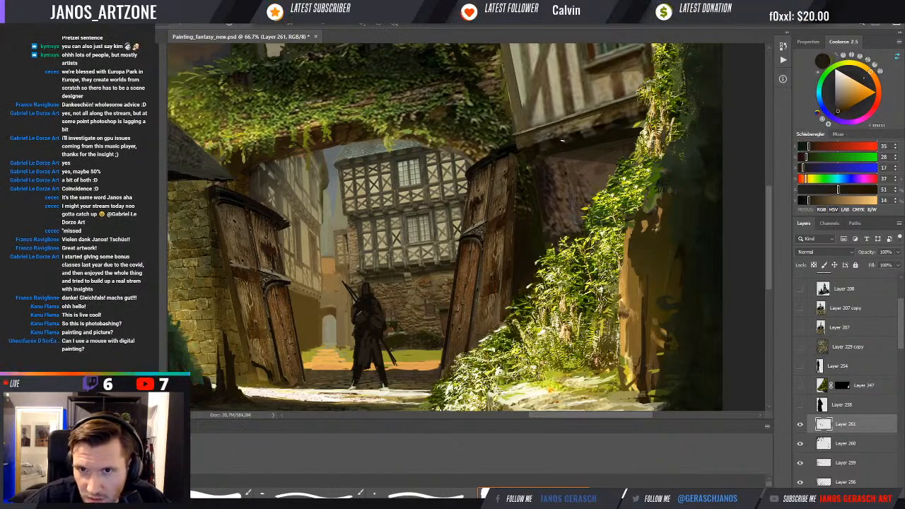
left_click(542, 145, "alt")
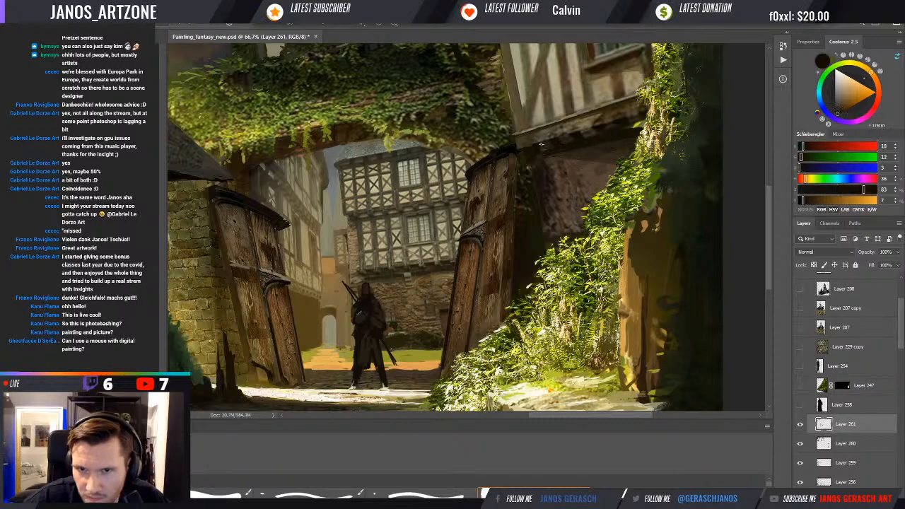
left_click(528, 157, "alt")
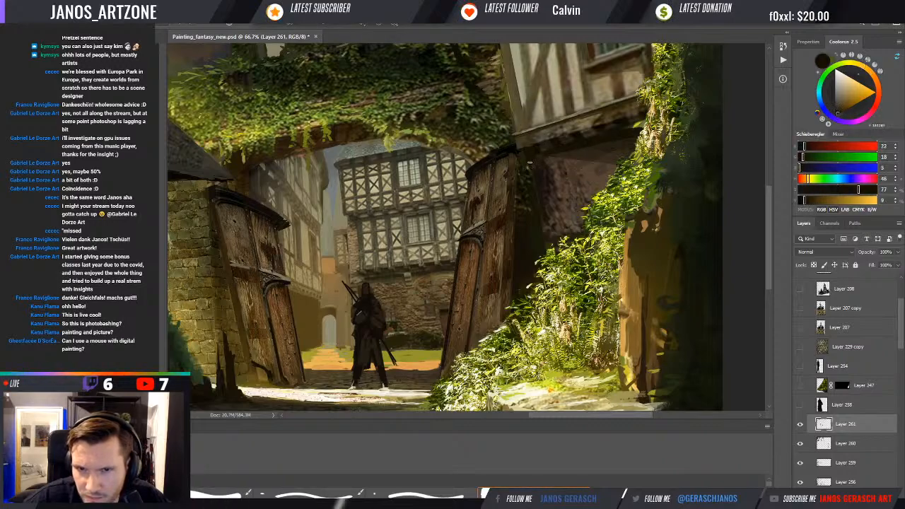
left_click_drag(551, 166, 548, 181)
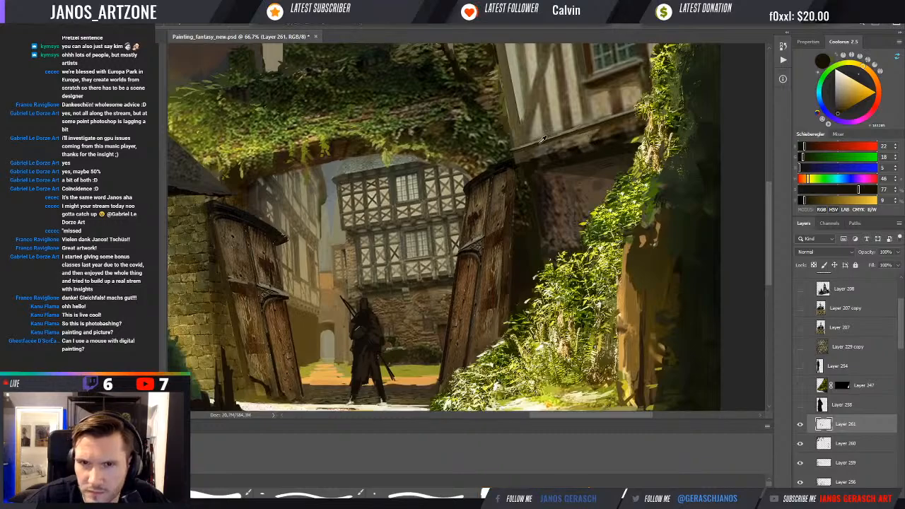
- Highlight the lower edge beam of the half-timbered house with a sampled pale yellow-green and review the whole painting
left_click(542, 138, "alt")
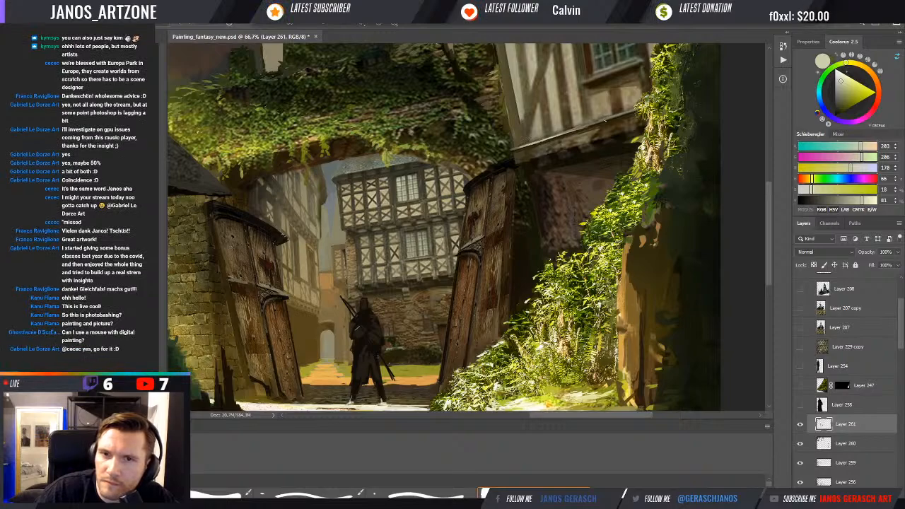
key("ctrl+minus")
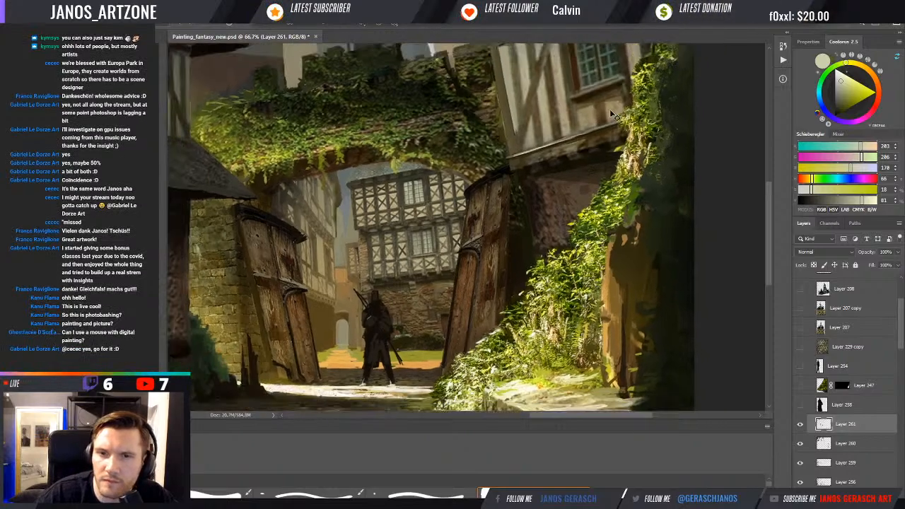
key("ctrl+minus")
key("ctrl+minus")
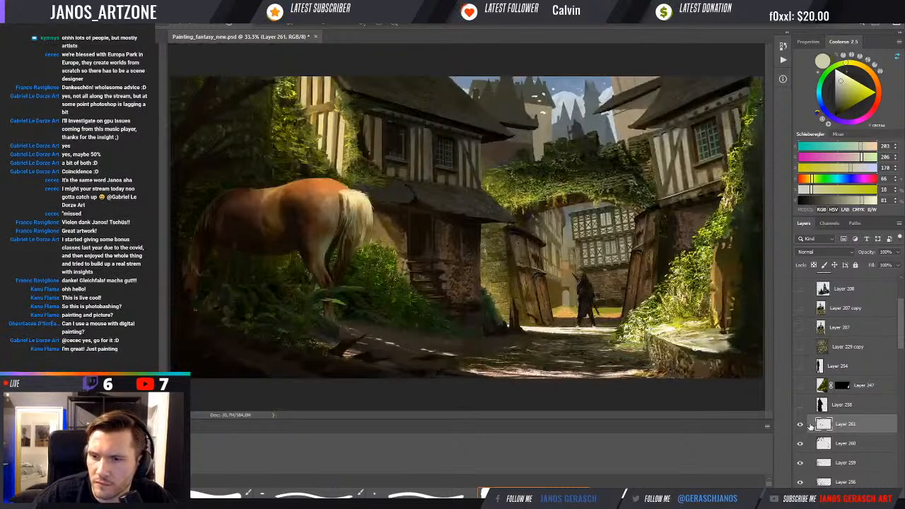
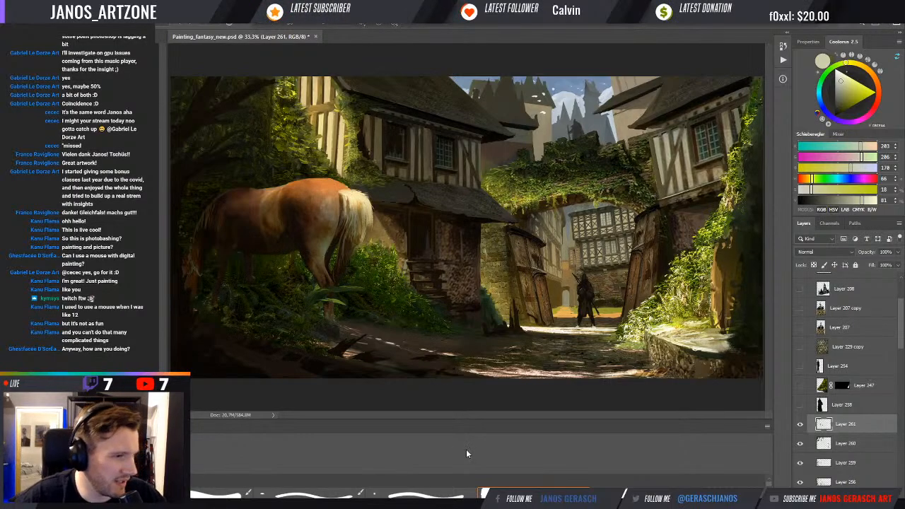
- Touch up the lower edge of the porch roof behind the horse's tail on Layer 261 with sampled dark olive and near-black brown
left_click(800, 424)
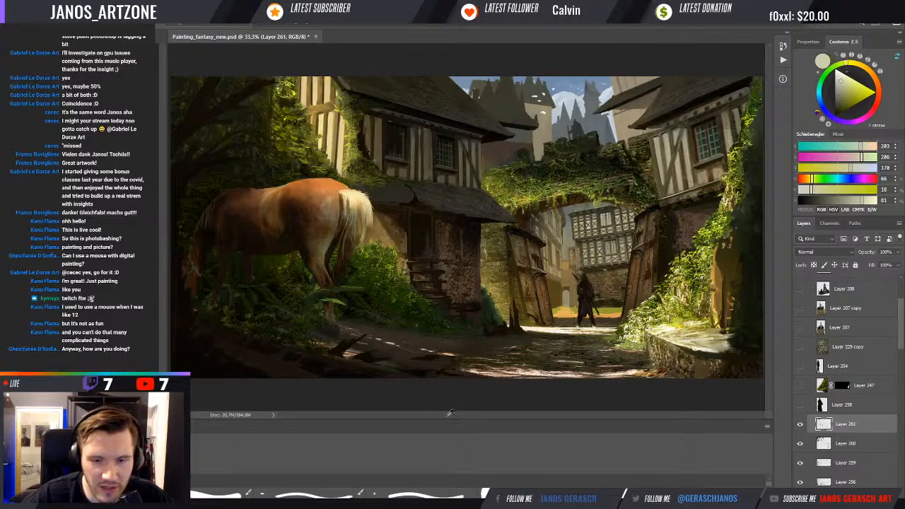
left_click(414, 202, "alt")
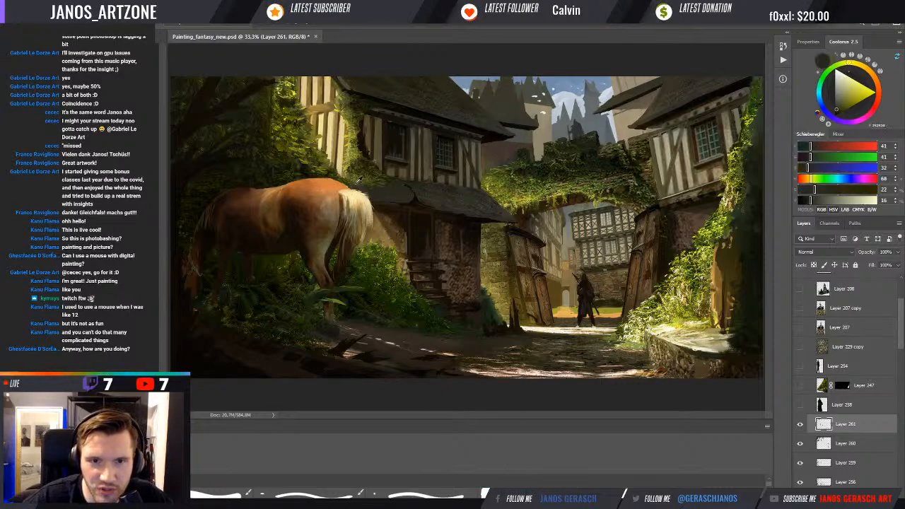
left_click(413, 202, "alt")
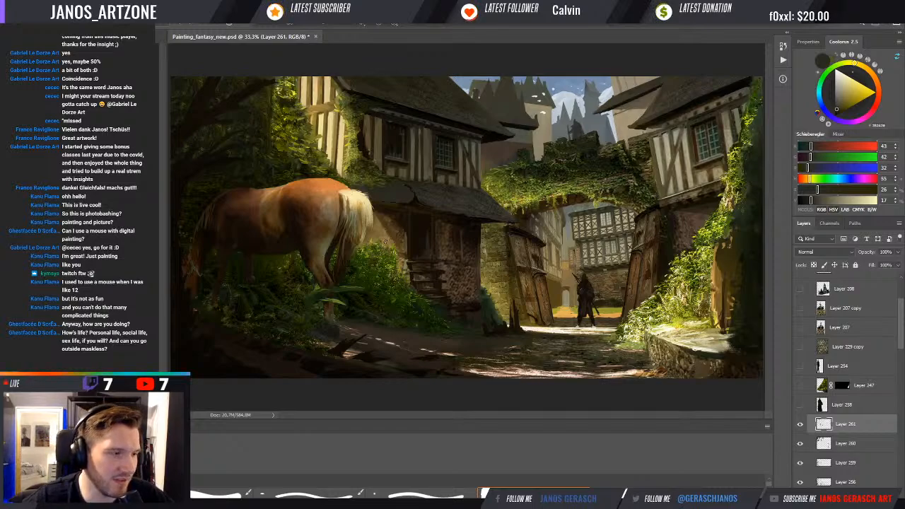
left_click(388, 196, "alt")
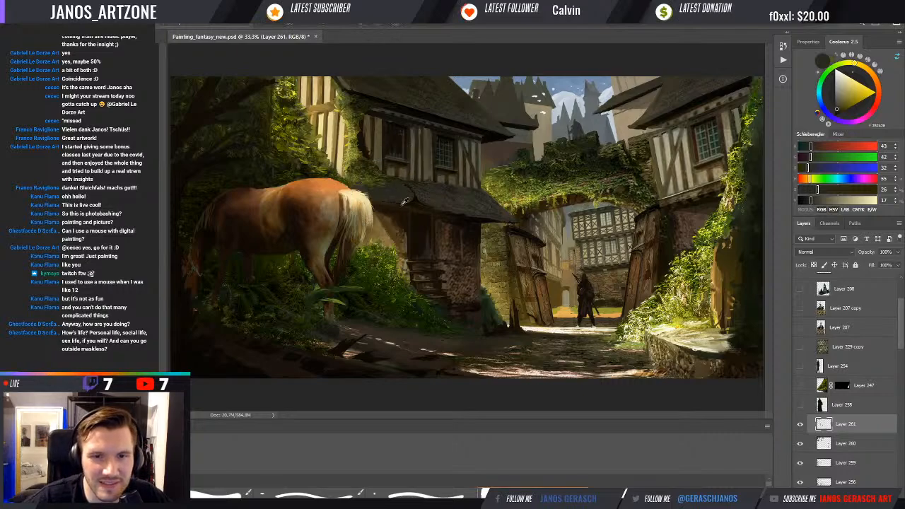
left_click(402, 202, "alt")
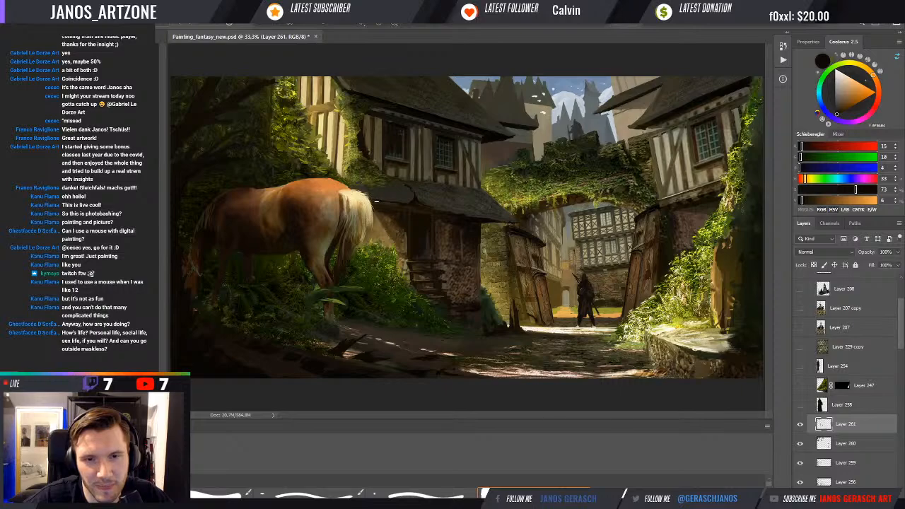
left_click(394, 204, "alt")
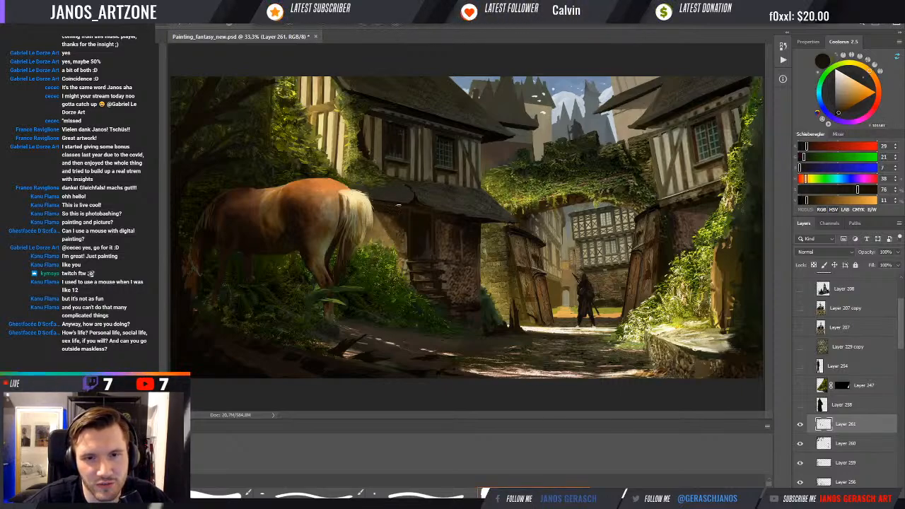
left_click(398, 204, "alt")
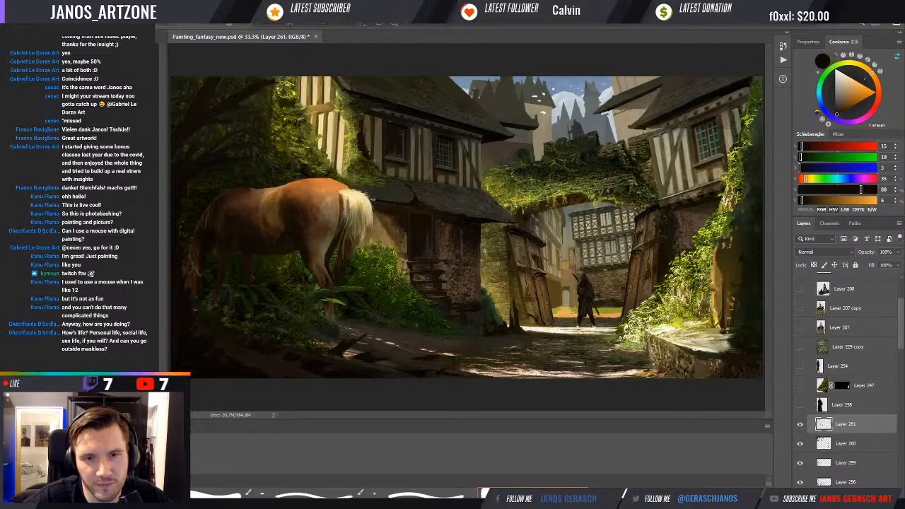
- Refine the small gable peak of the porch roof with dark olive and near-black tones sampled around it
left_click(392, 197, "alt")
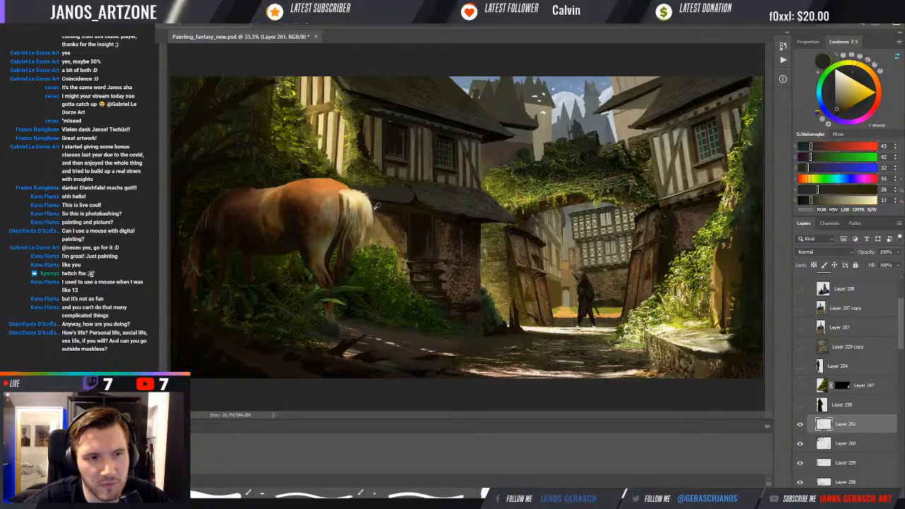
left_click(410, 202, "alt")
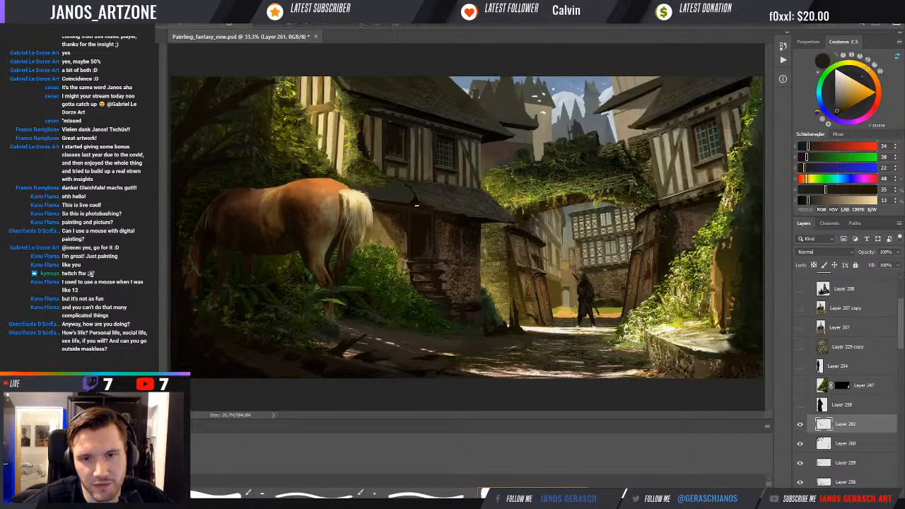
left_click(416, 201, "alt")
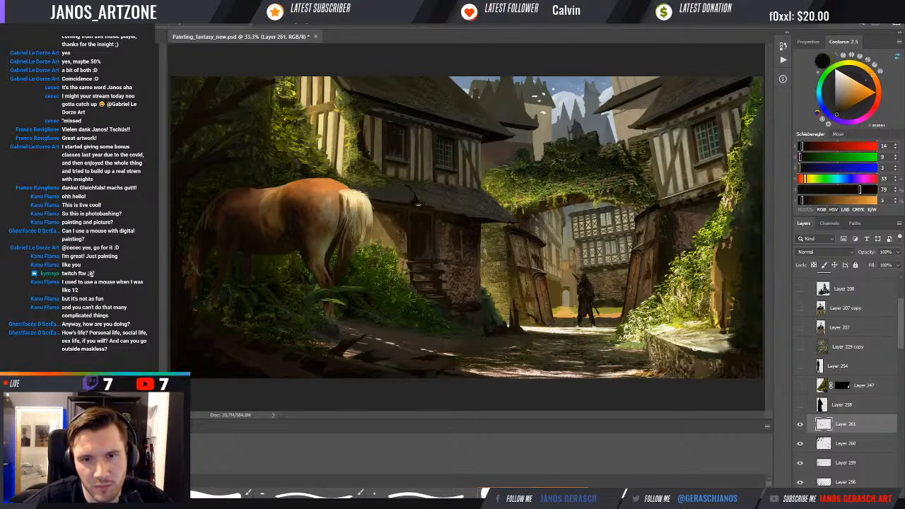
left_click(382, 171, "alt")
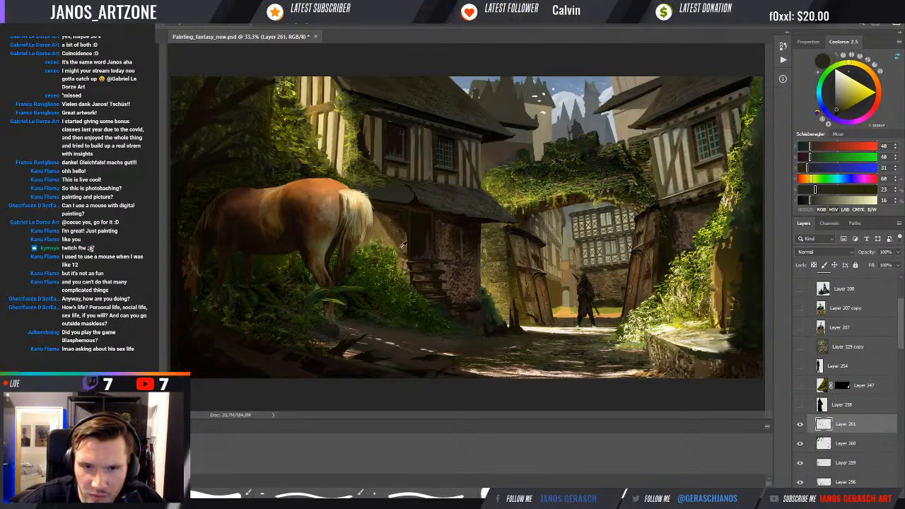
- Add a small sunlit accent to the shaded ground in front of the gate with a sampled light peach
left_click(509, 280, "alt")
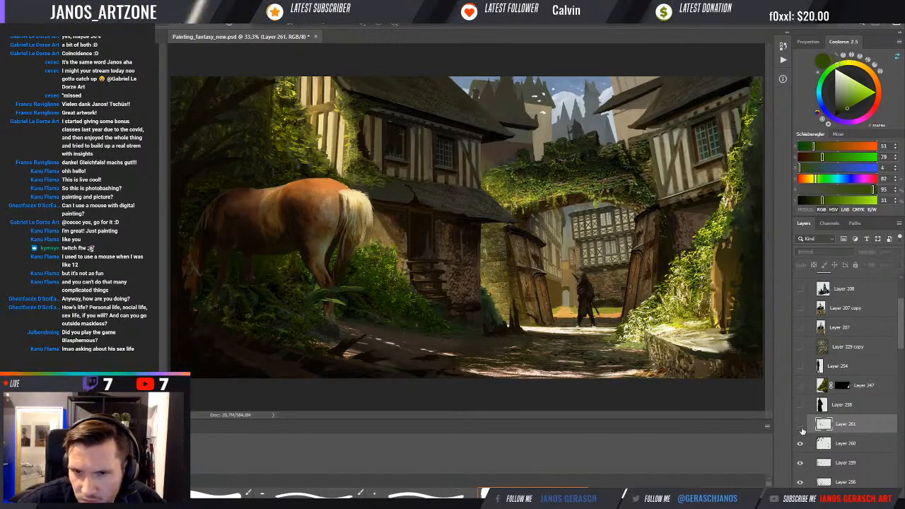
scroll(564, 362, "up", 1)
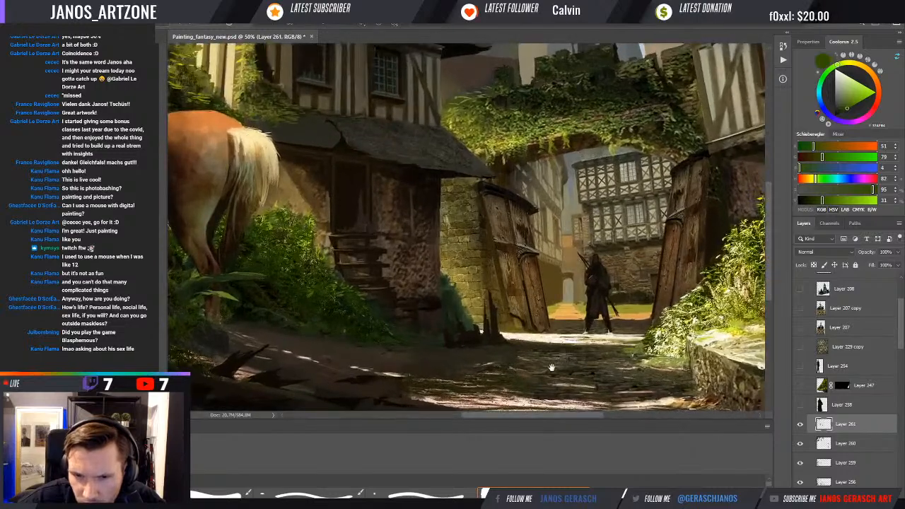
left_click_drag(551, 367, 557, 340)
scroll(555, 337, "up", 1)
left_click(475, 334, "alt")
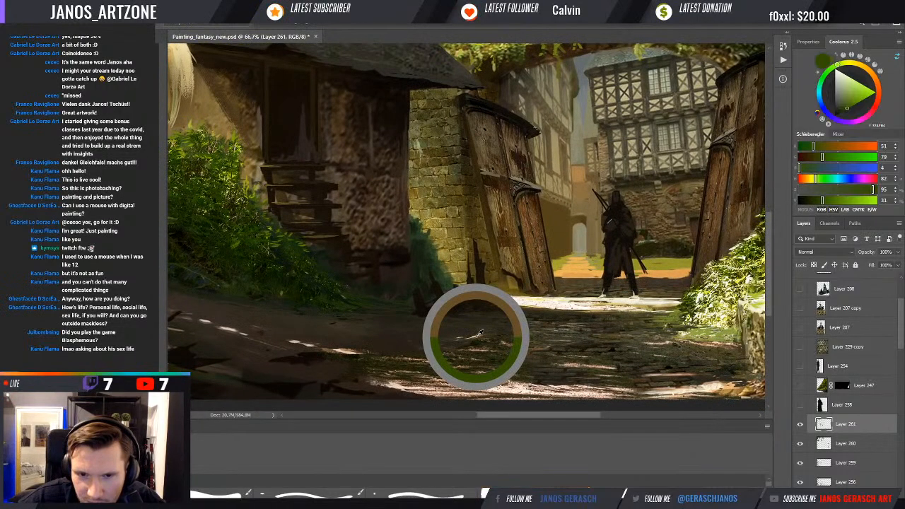
left_click_drag(478, 333, 516, 330)
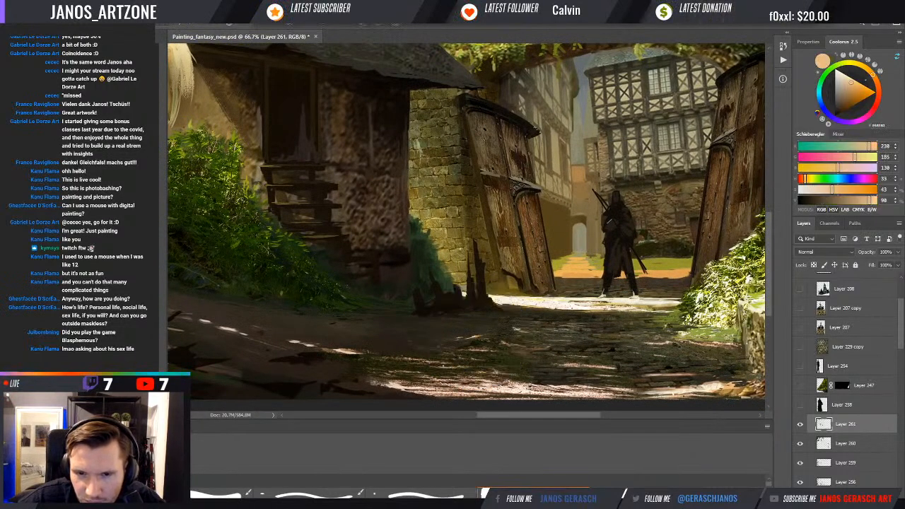
- Rework the cobblestones in the middle of the path with sampled dark olive brown, greyish brown and pale pink tones
left_click(517, 324, "alt")
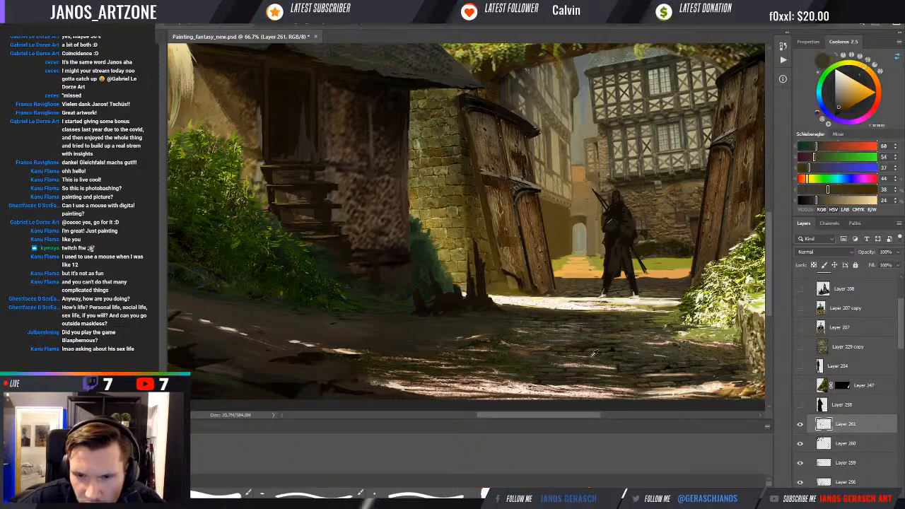
left_click(598, 362, "alt")
left_click(559, 387, "alt")
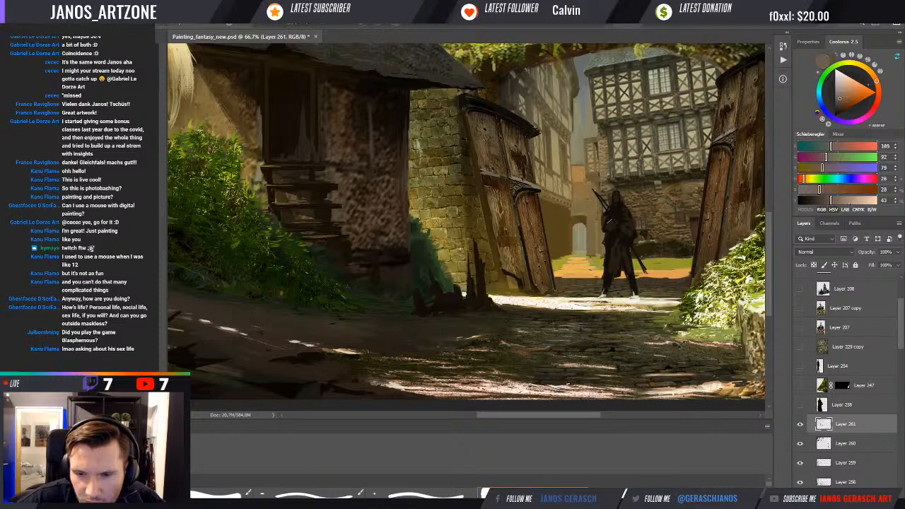
left_click(584, 373, "alt")
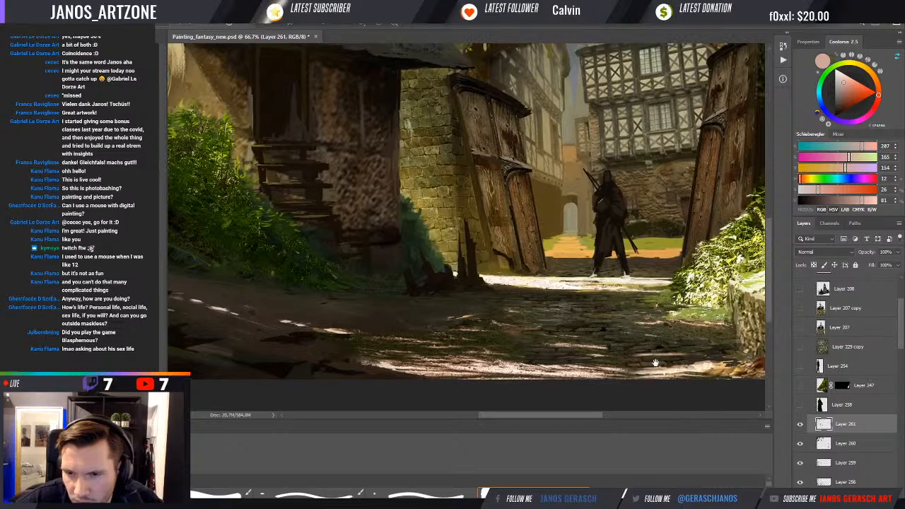
- Detail the foreground cobblestones near the painting's lower edge with sampled warm browns, dark olive and cream highlights
left_click_drag(654, 375, 645, 356)
left_click(645, 356, "alt")
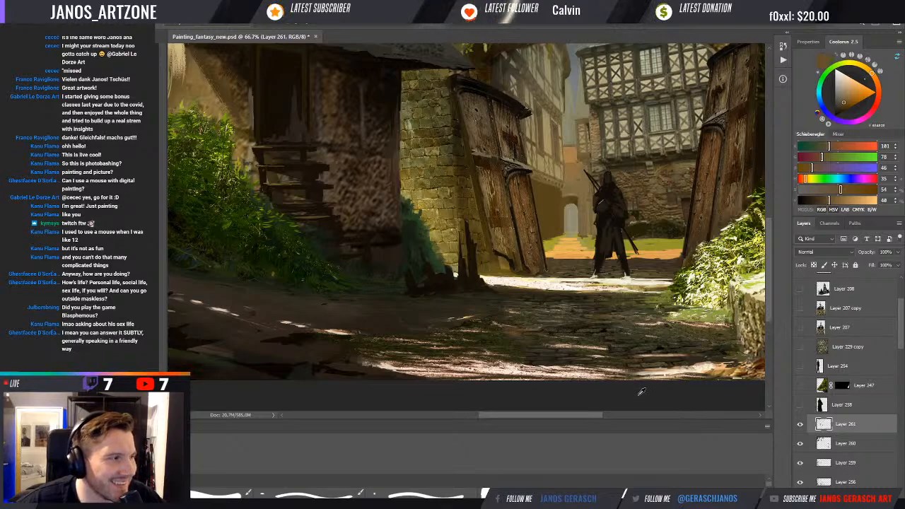
left_click(639, 357, "alt")
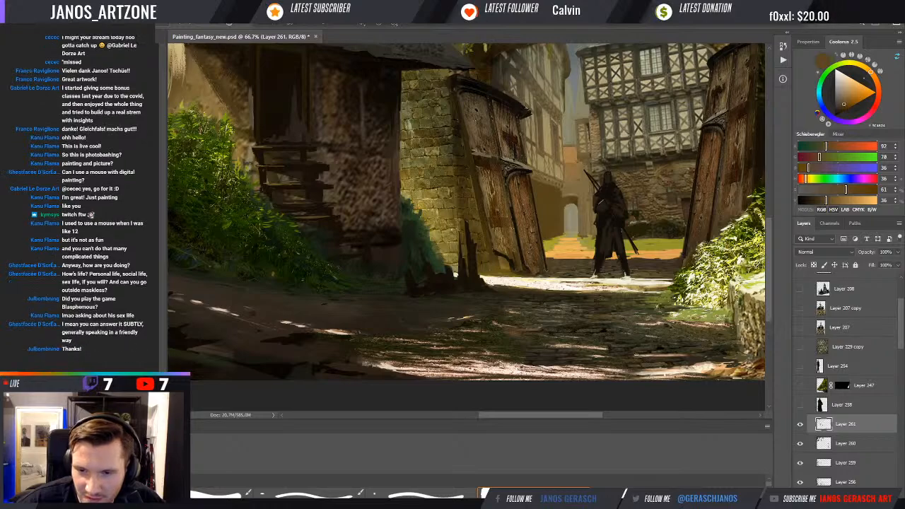
left_click(644, 349, "alt")
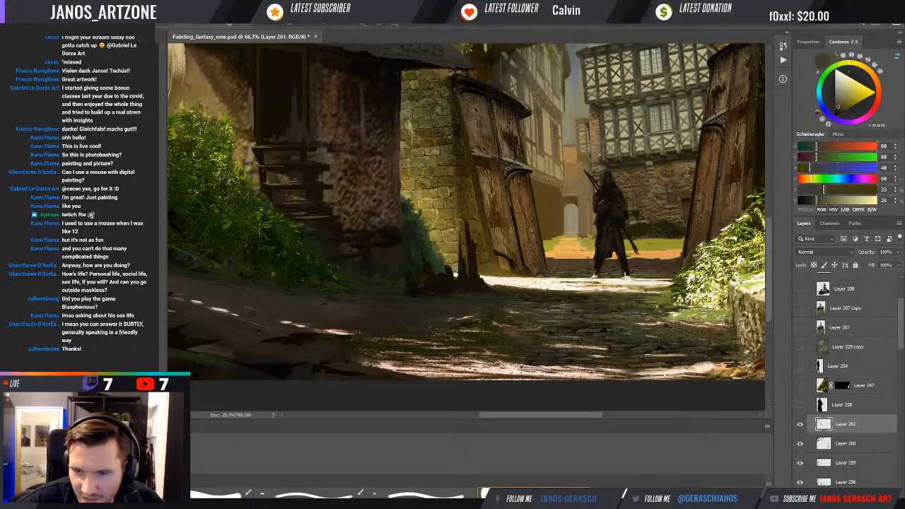
left_click(659, 355, "alt")
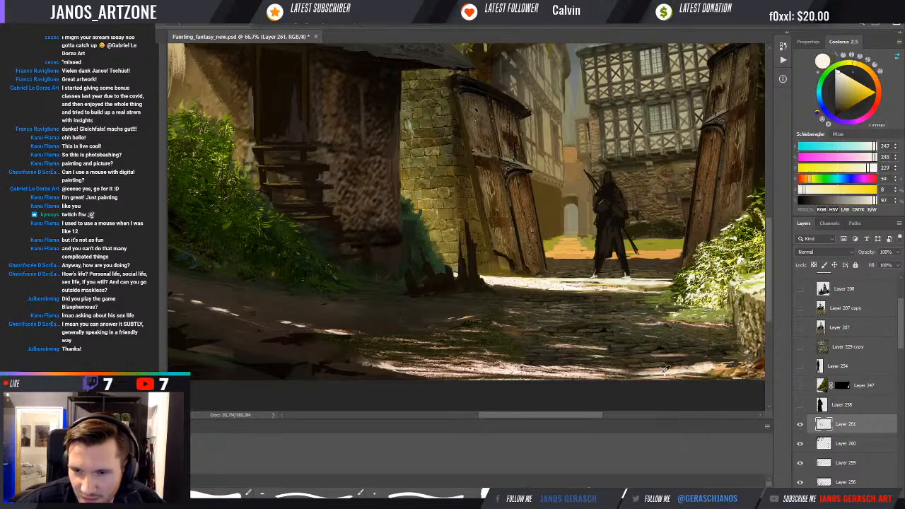
left_click(663, 371, "alt")
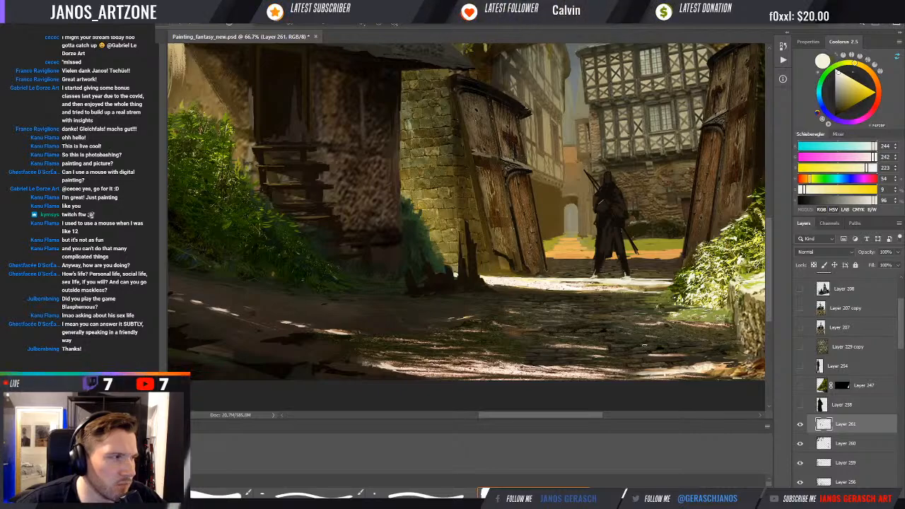
- Break up the edge of the sunlit strip below the hooded figure with sampled cream and olive brown tones
left_click(622, 284, "alt")
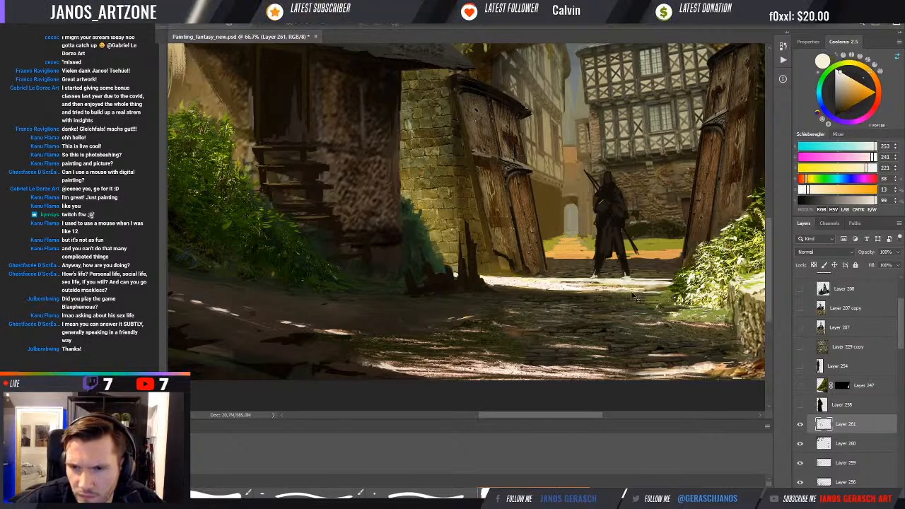
left_click(648, 302, "alt")
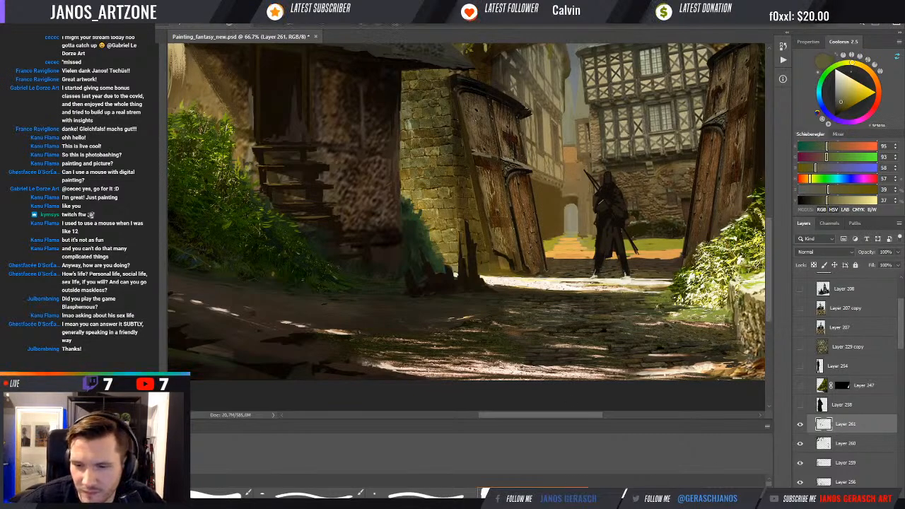
left_click(639, 297, "alt")
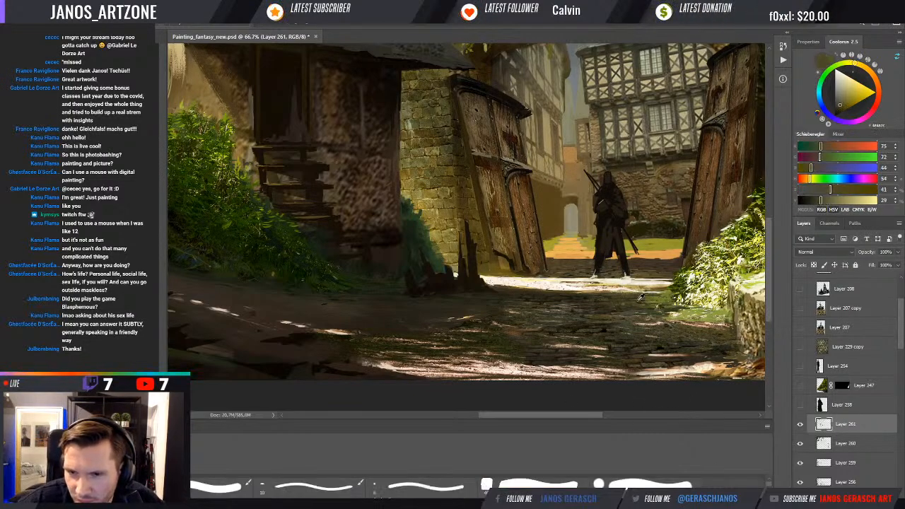
left_click(638, 298, "alt")
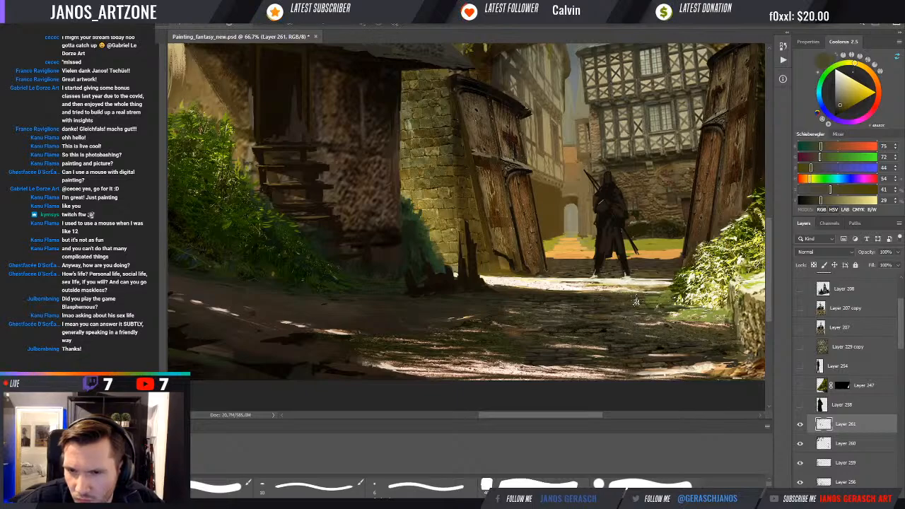
left_click(628, 295, "alt")
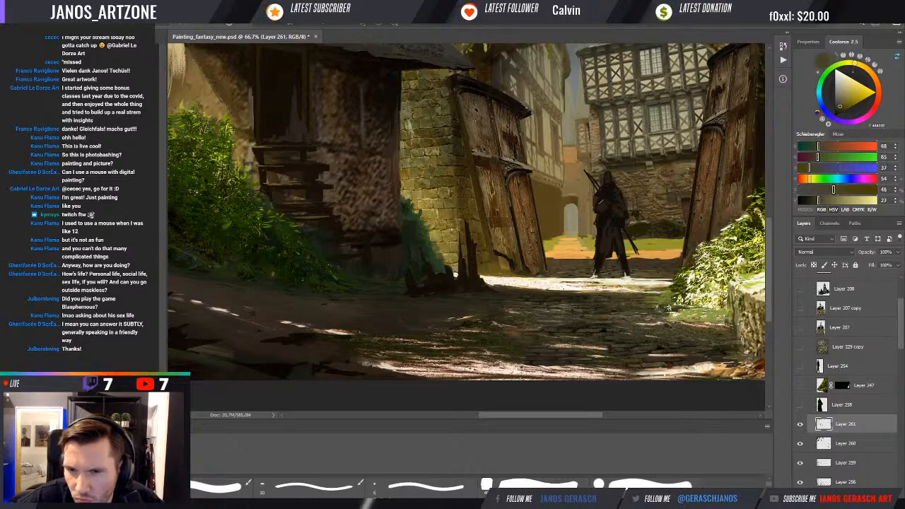
- Touch up the shaded cobblestones beside the plants at the stone ledge with sampled dark olive browns
left_click(690, 322, "alt")
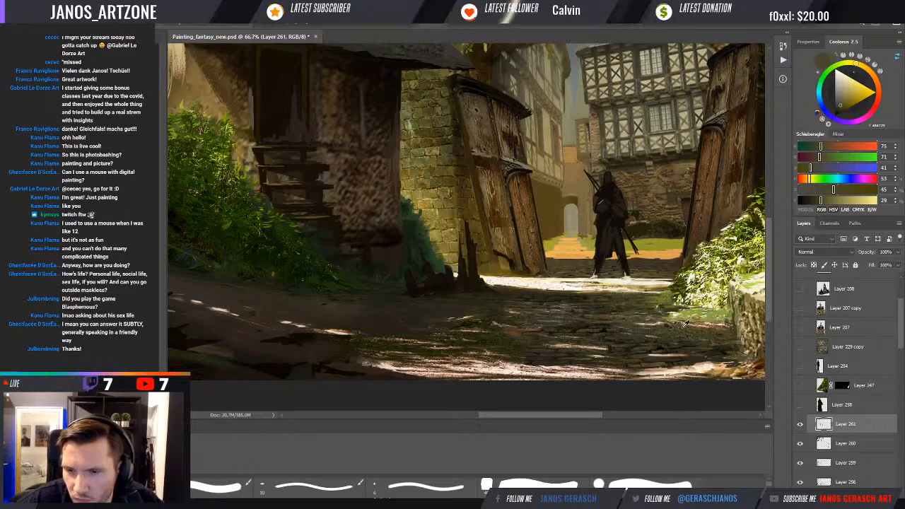
left_click(670, 321, "alt")
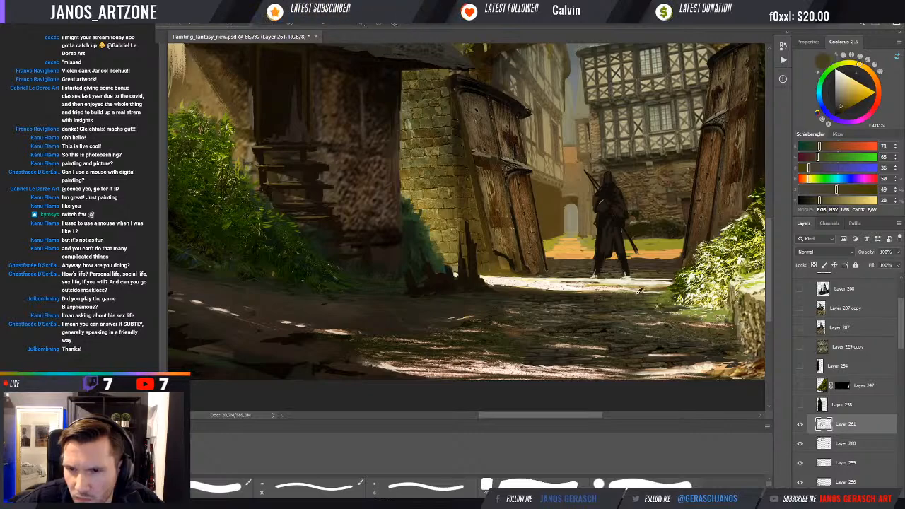
left_click(623, 308, "alt")
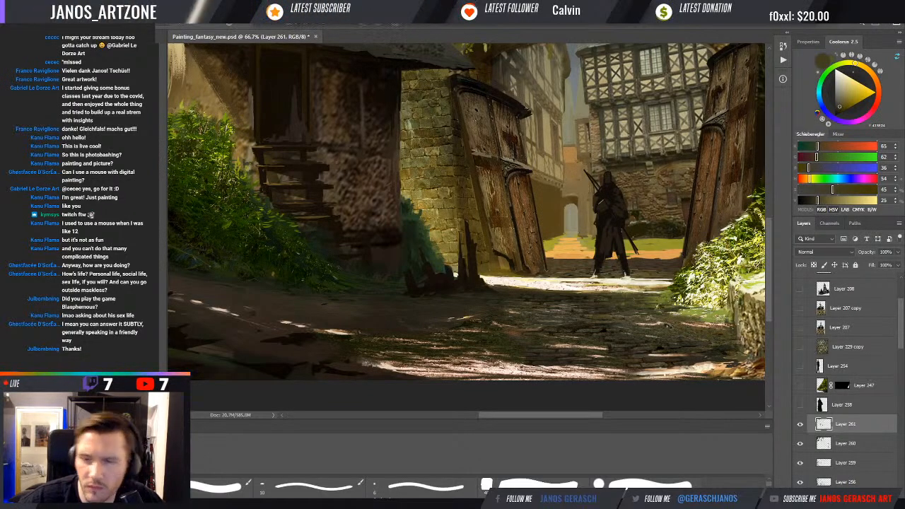
- Touch up the shaded dirt ground and the path near the broken stump with sampled dark browns and dark olive
key("ctrl+minus")
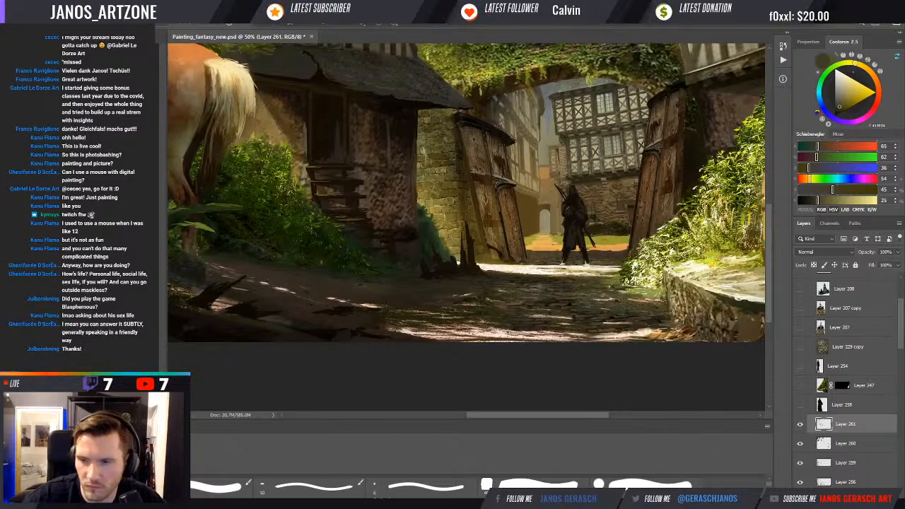
left_click(800, 425)
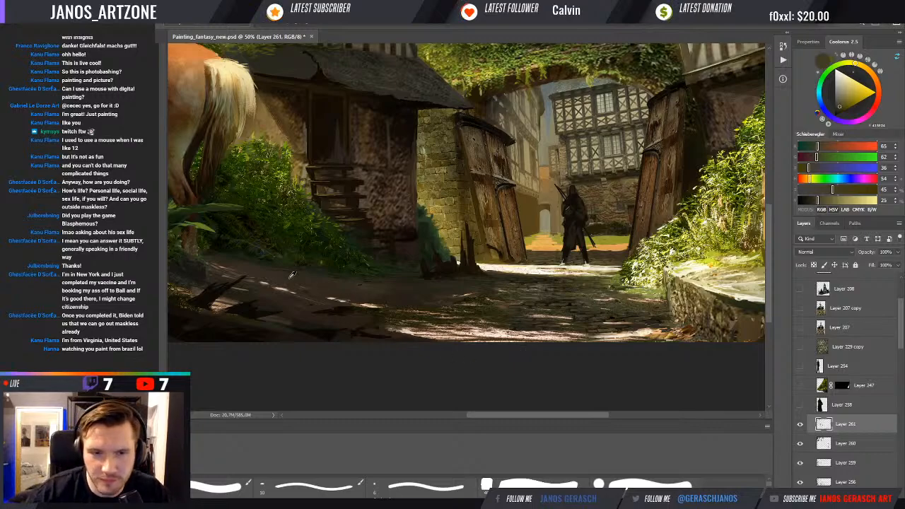
left_click(330, 311, "alt")
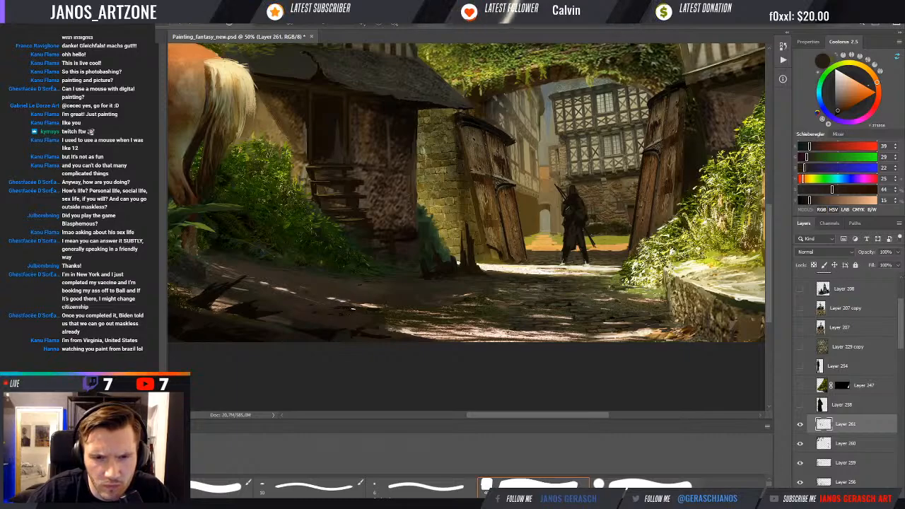
left_click(348, 301, "alt")
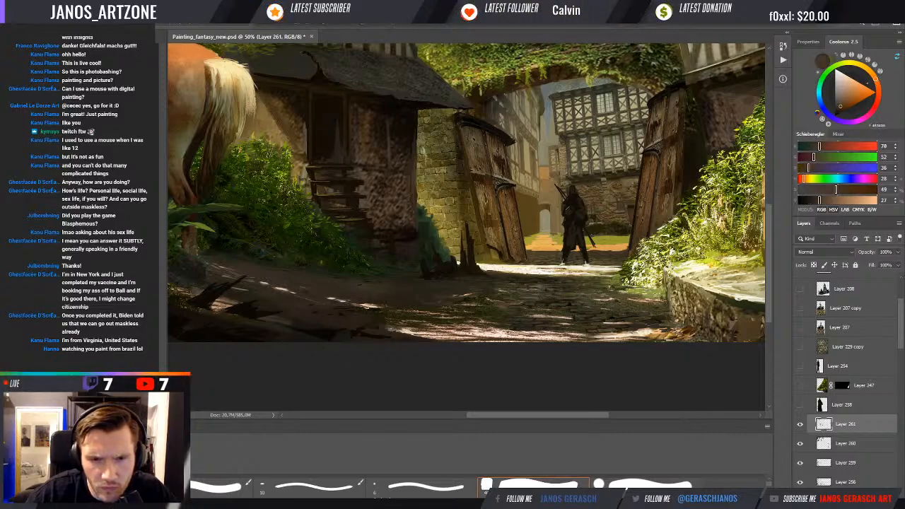
left_click(364, 302, "alt")
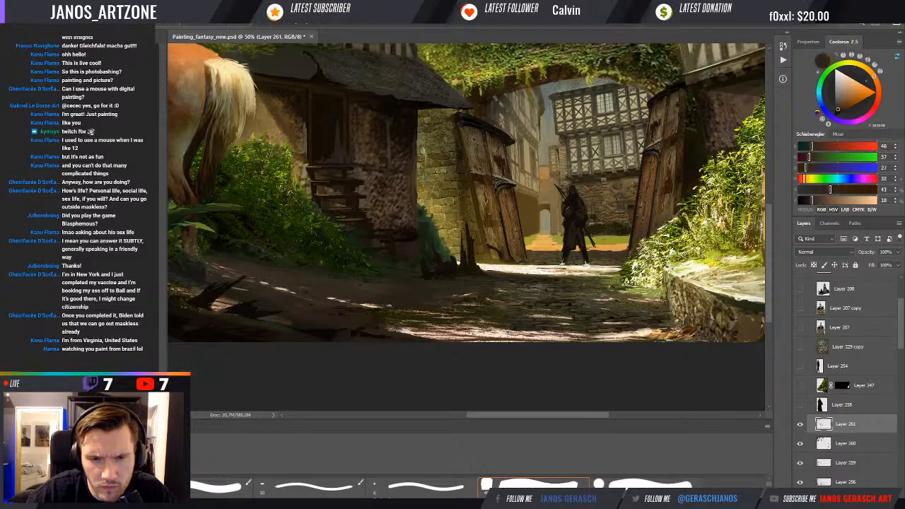
left_click_drag(430, 296, 422, 297)
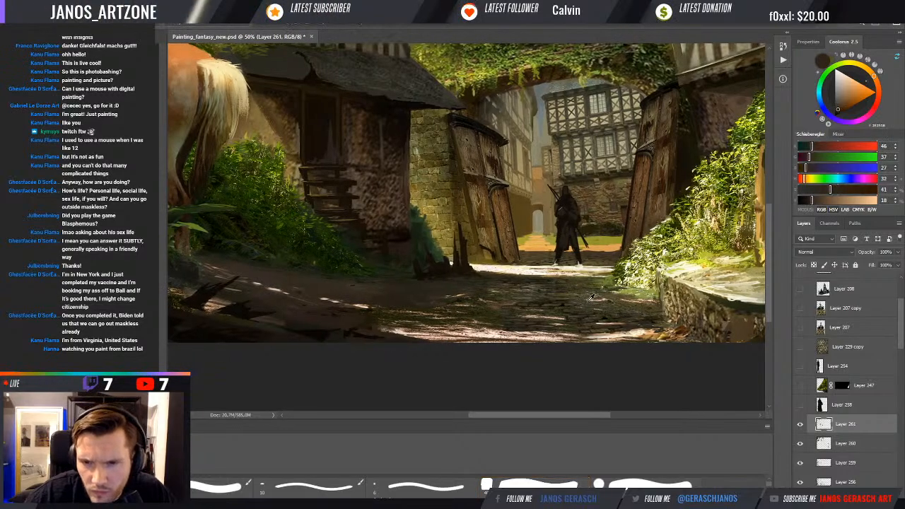
left_click(452, 283, "alt")
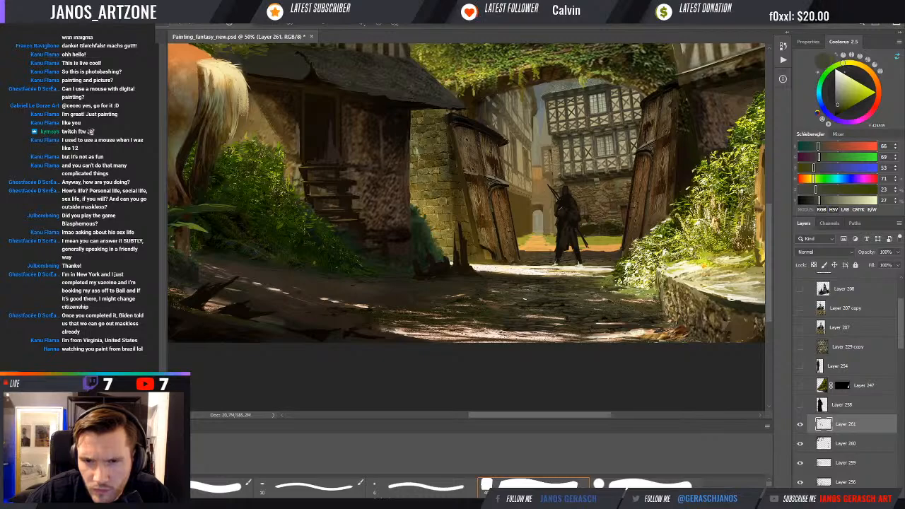
left_click(521, 275, "alt")
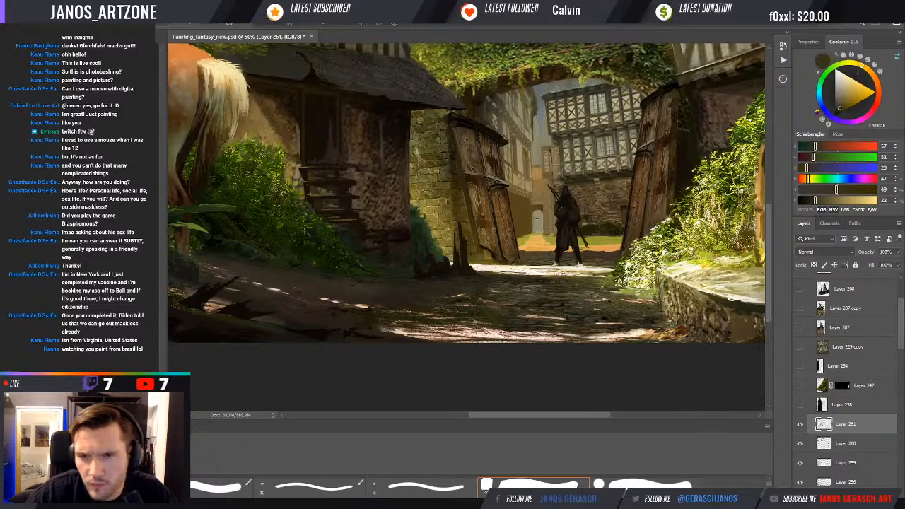
- Refine the hooded figure's upper body with sampled near-black browns, and touch up the ground by the stump with dark olive brown
left_click(563, 203, "alt")
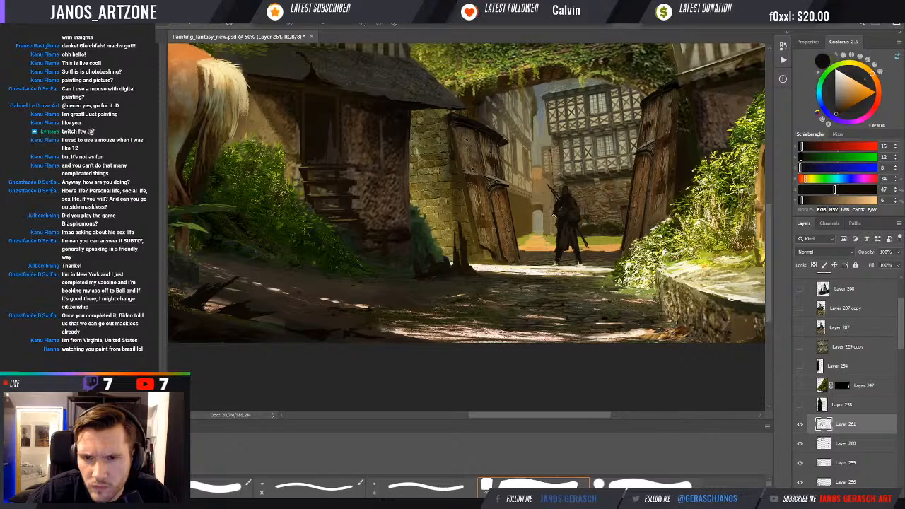
left_click(565, 210, "alt")
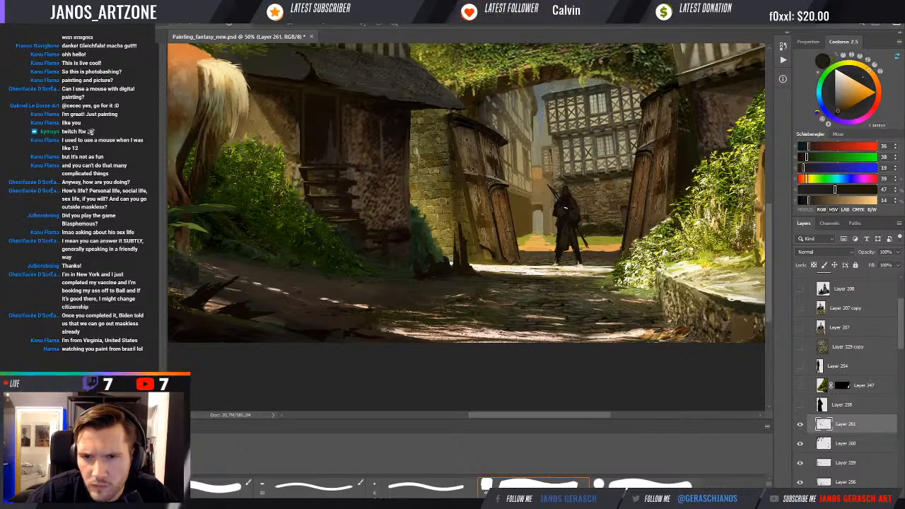
left_click(563, 210, "alt")
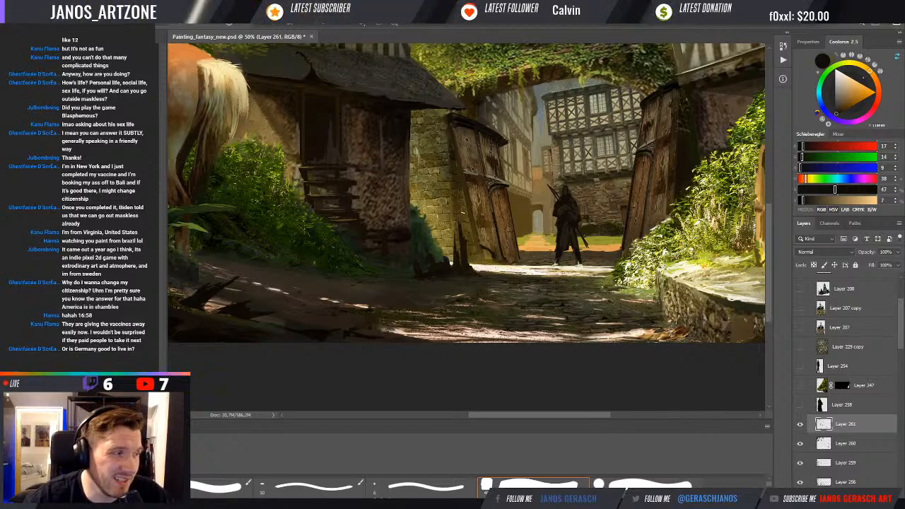
left_click(417, 282, "alt")
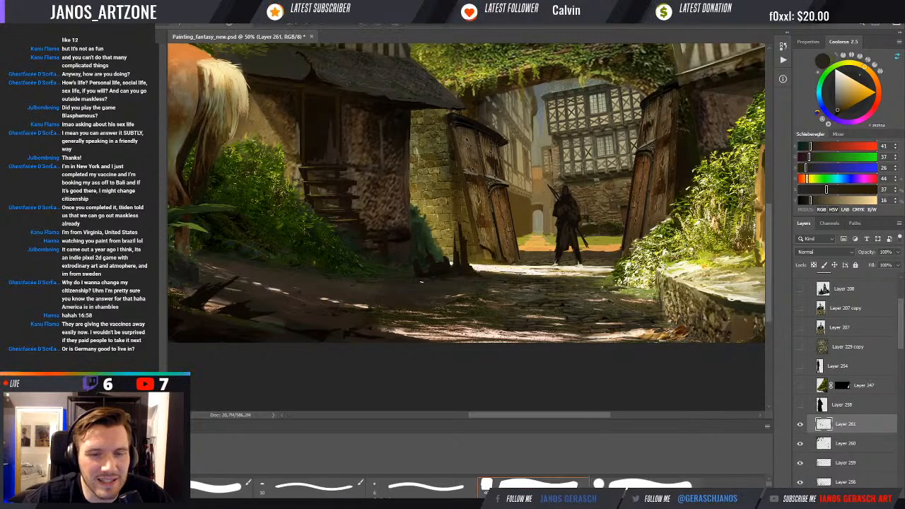
- Rework the lower part of the house's dark doorway with sampled near-black and greyish brown tones
left_click_drag(450, 284, 479, 299)
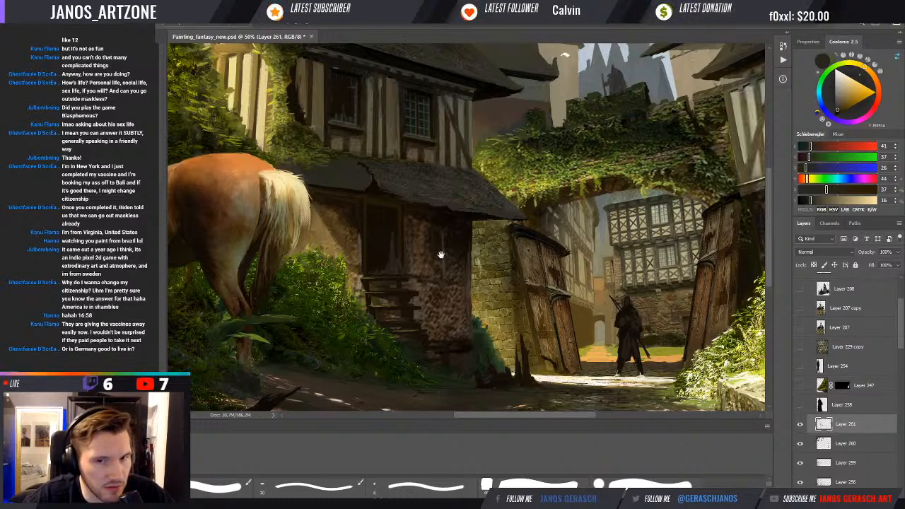
mouse_move(421, 269)
left_mouse_down()
mouse_move(448, 250)
mouse_move(434, 254)
mouse_move(454, 266)
left_mouse_up()
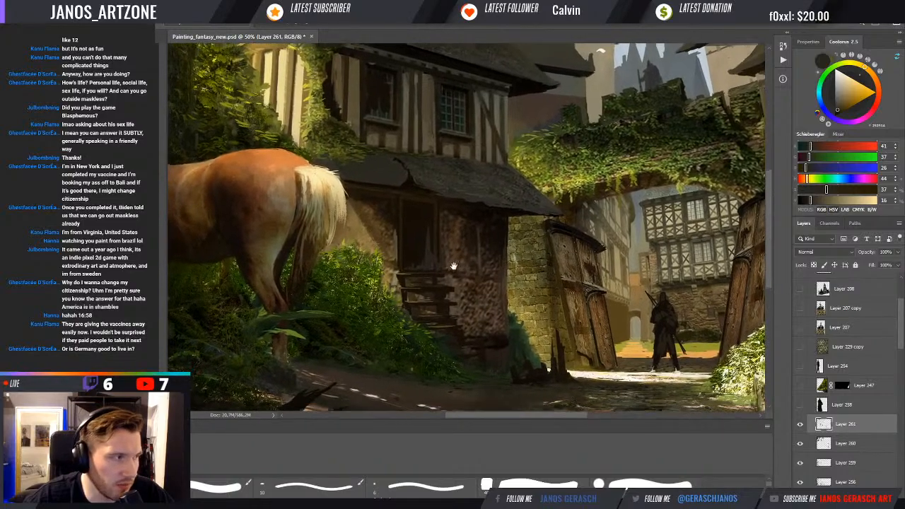
left_click(421, 233, "alt")
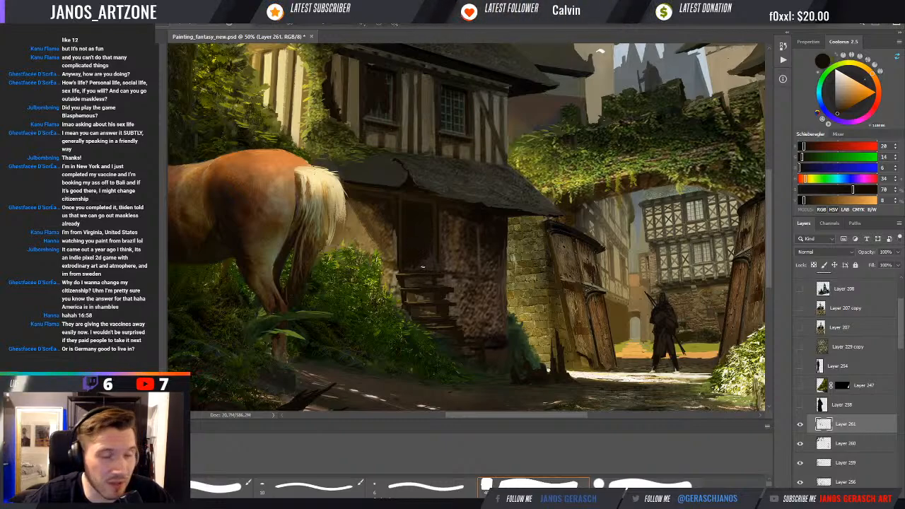
left_click(421, 267, "alt")
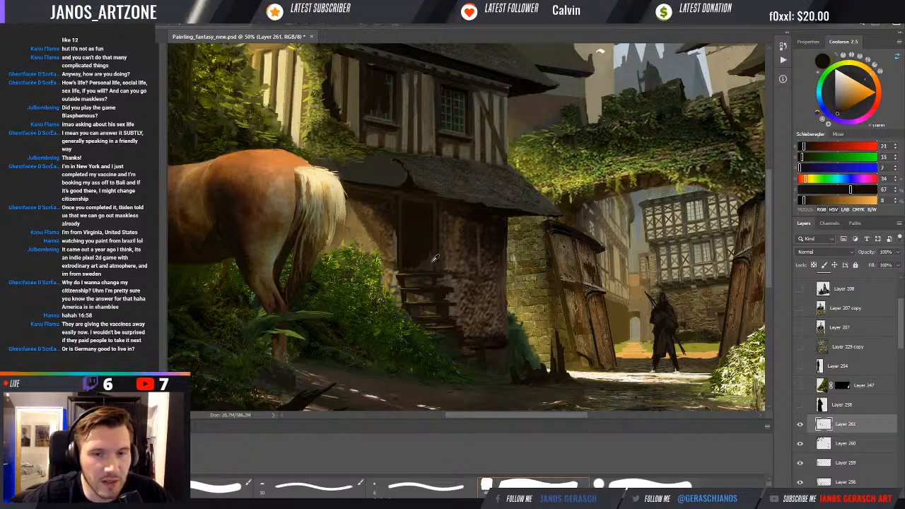
left_click(430, 261, "alt")
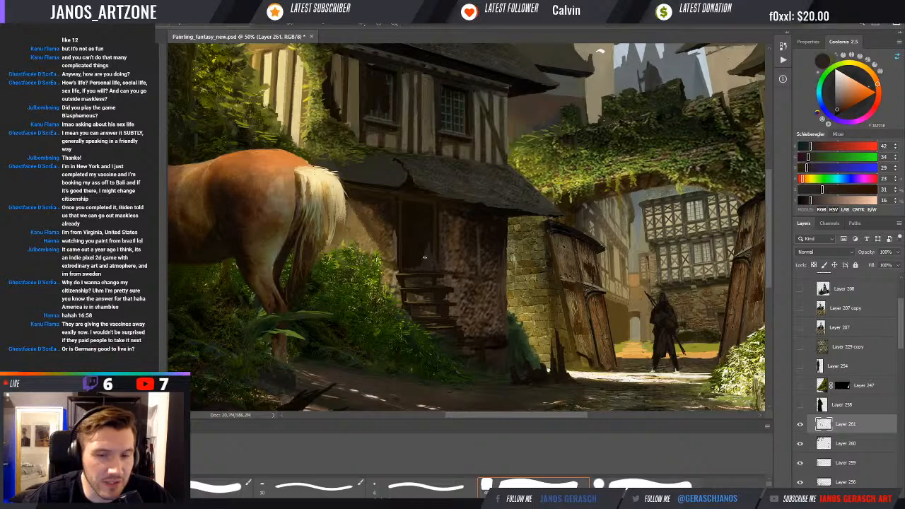
left_click(425, 245, "alt")
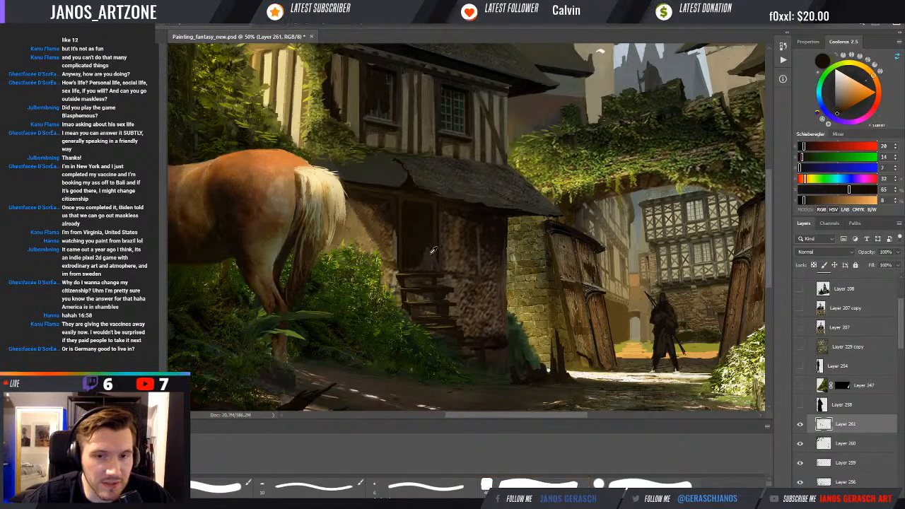
left_click(431, 240, "alt")
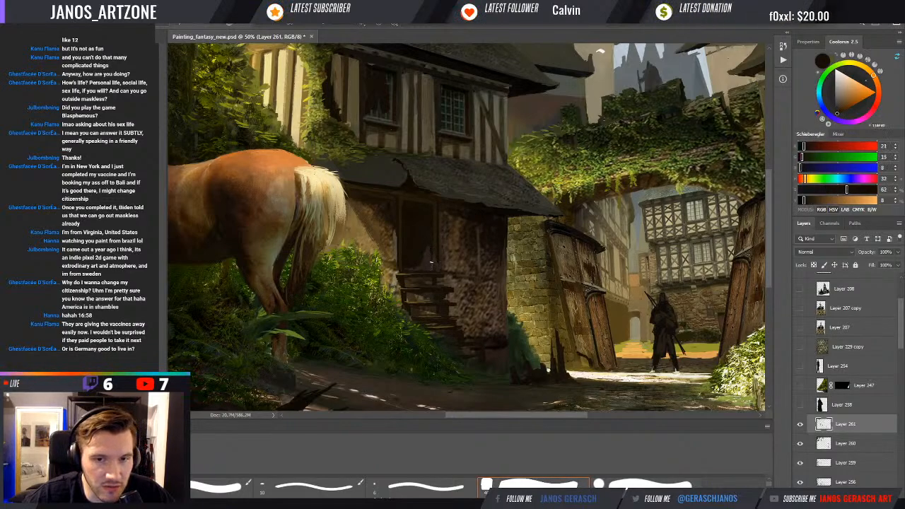
left_click(431, 254, "alt")
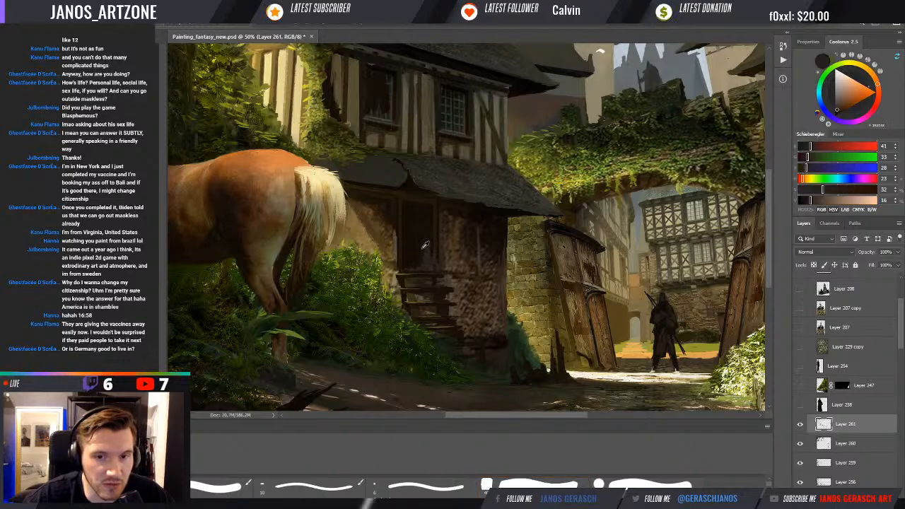
- Clean up the threshold and door frame base above the wooden steps with sampled dark browns and a muted greyish brown
left_click(433, 250, "alt")
left_click(438, 254, "alt")
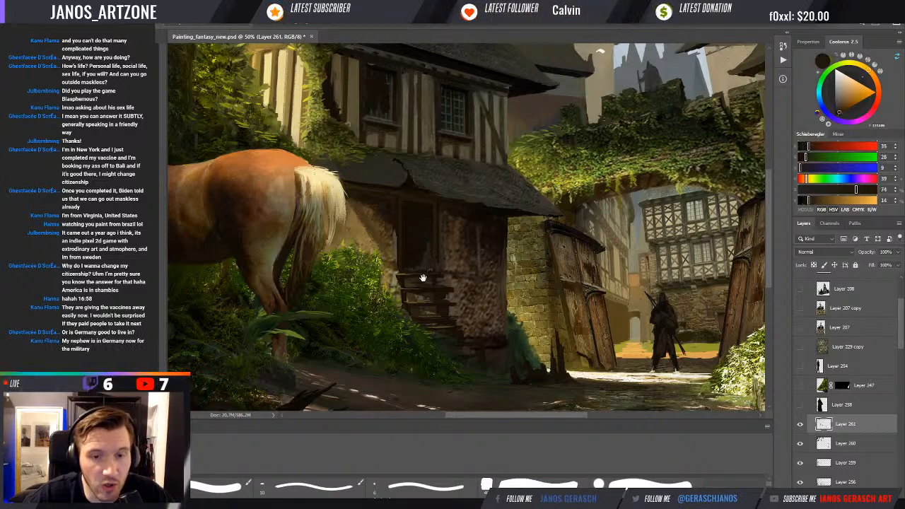
left_click_drag(426, 268, 432, 262)
left_click(433, 255, "alt")
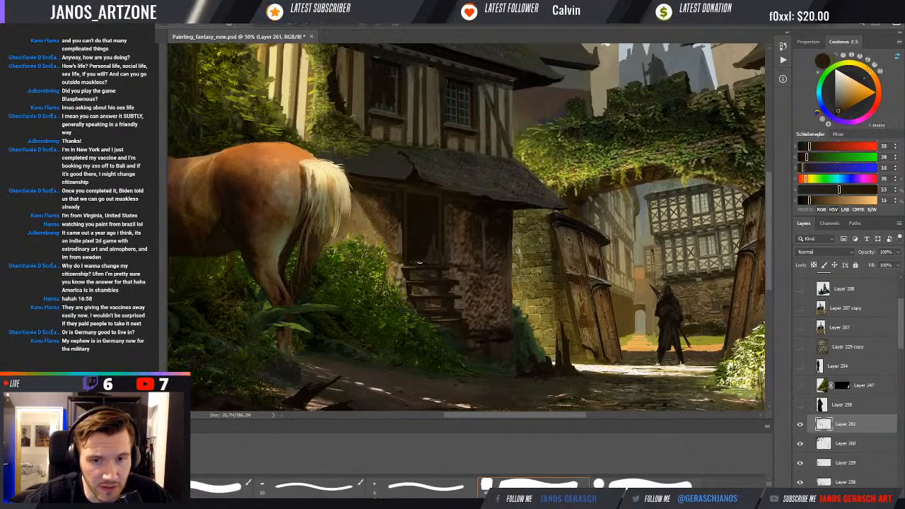
left_click(425, 262, "alt")
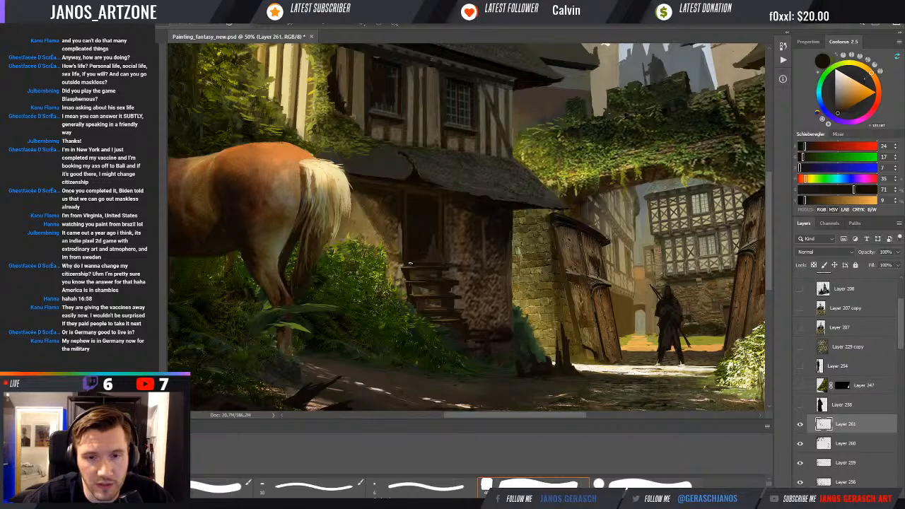
left_click(446, 257, "alt")
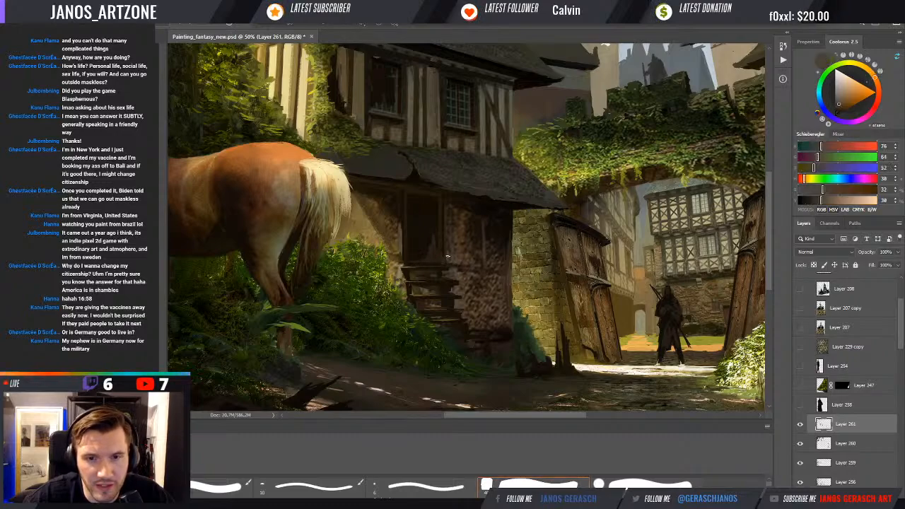
- Refine the walls on both sides of the door frame with sampled ochre brown, near-black and warm brown tones
left_click_drag(418, 234, 420, 240)
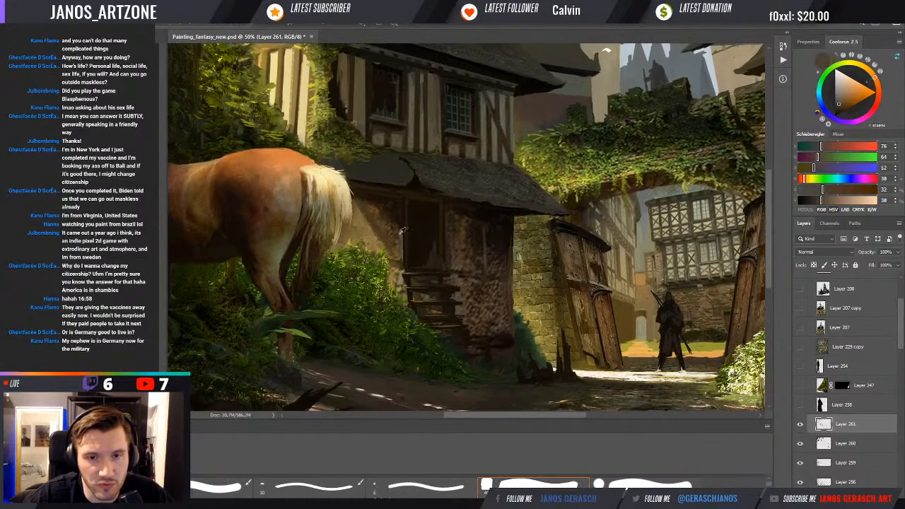
left_click(400, 239, "alt")
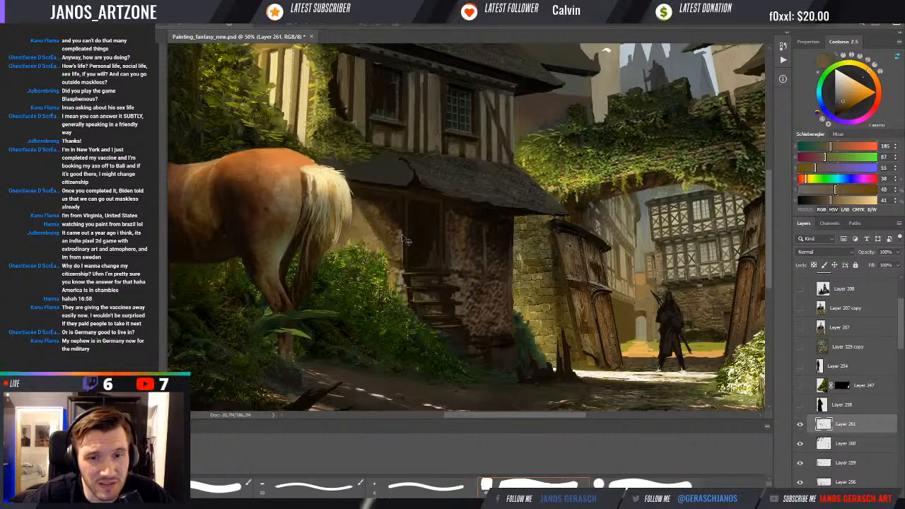
left_click(399, 242, "alt")
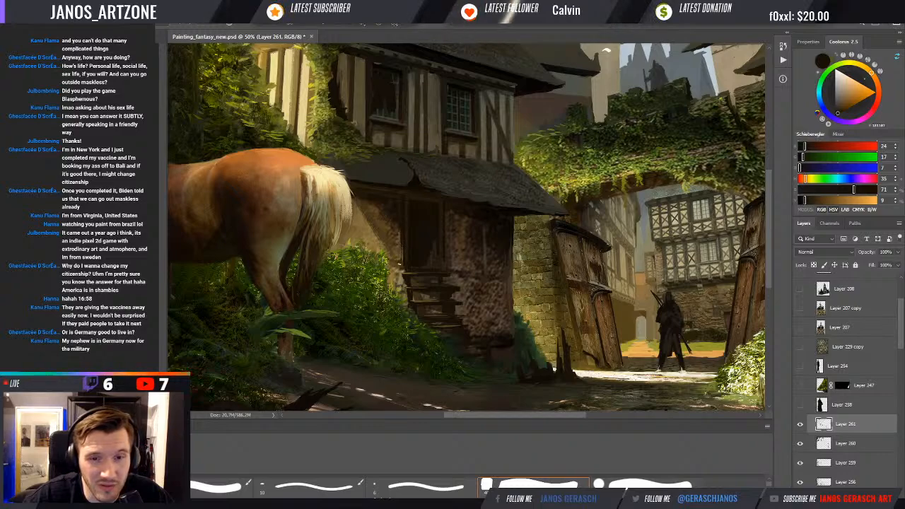
left_click(398, 243, "alt")
left_click(394, 241, "alt")
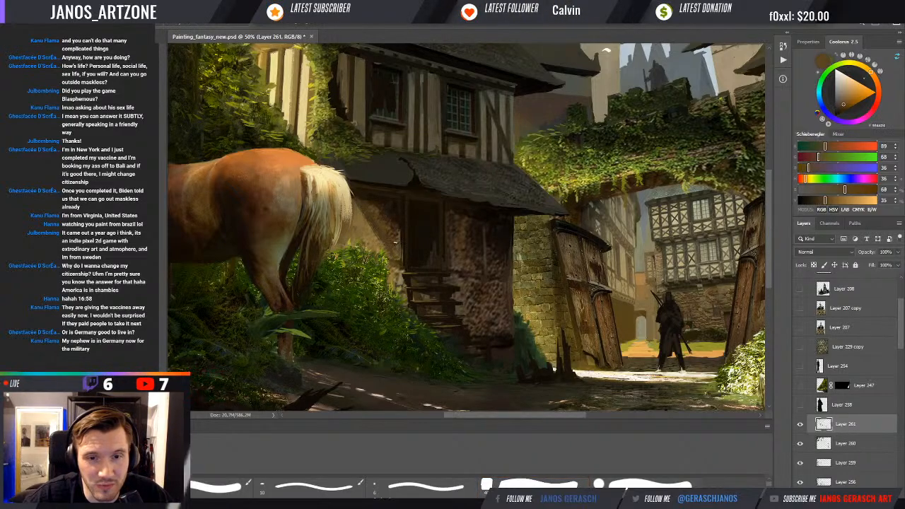
left_click(463, 250, "alt")
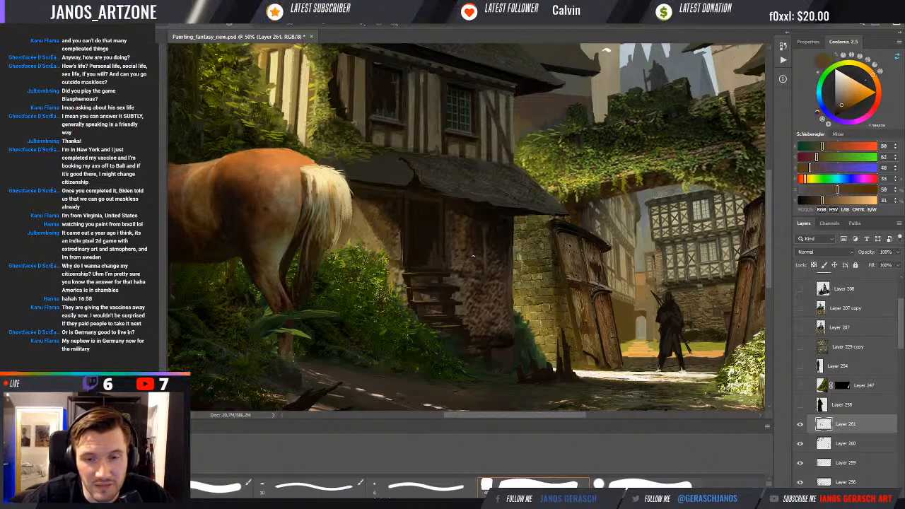
key("e")
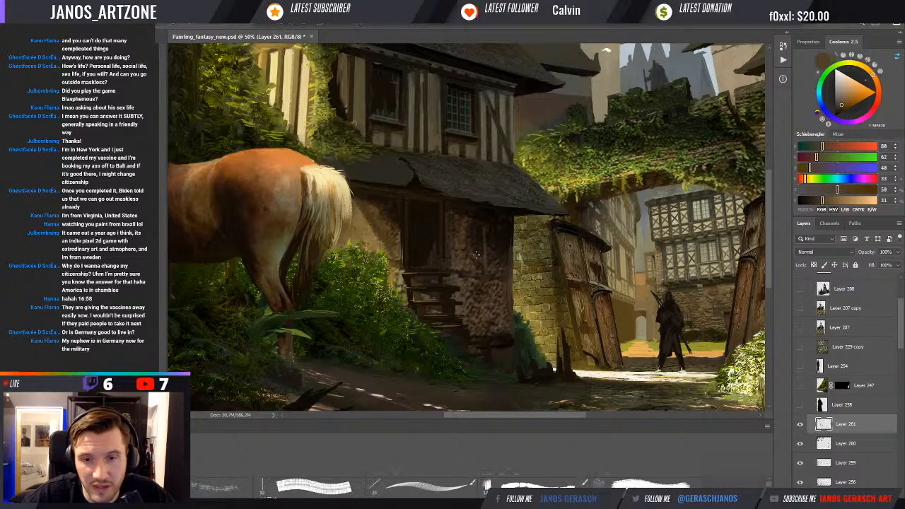
- Touch up the broken ridge of the small roof above the doorway with sampled near-black and dark olive grey
left_click_drag(471, 214, 478, 264)
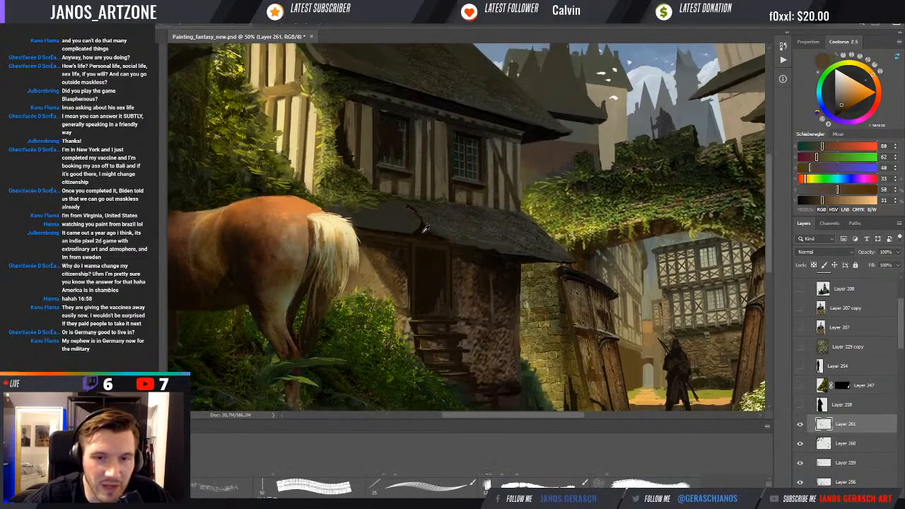
left_click(422, 226, "alt")
key("period")
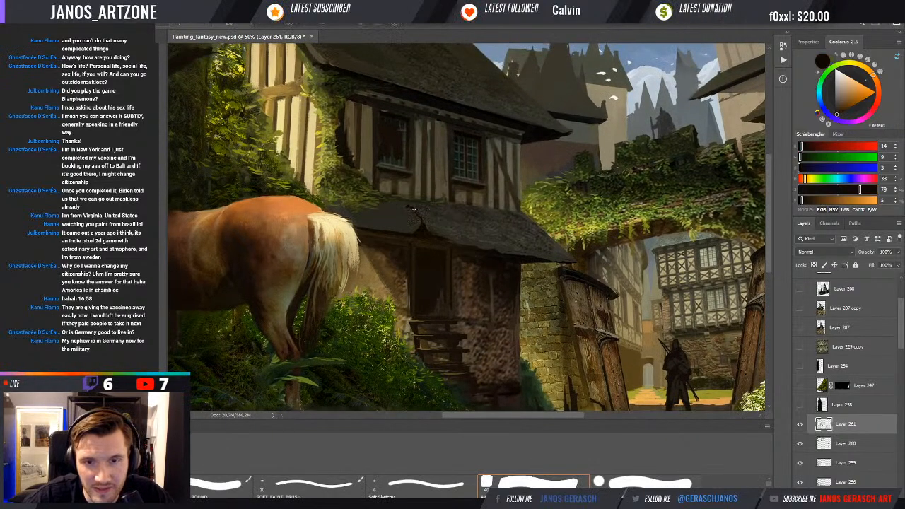
left_click(413, 210, "alt")
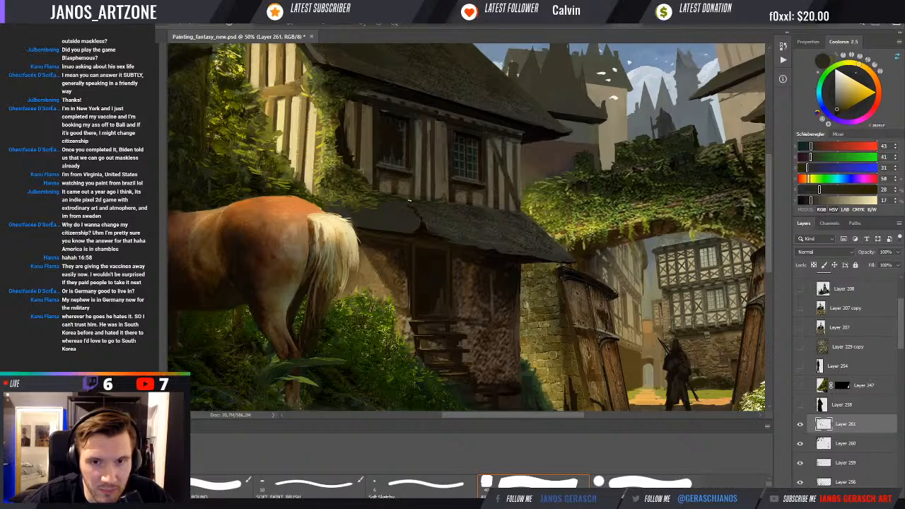
- Refine the timbered upper wall and window surrounds of the house with sampled near-black, dark olive and greyish brown tones
left_click(442, 192, "alt")
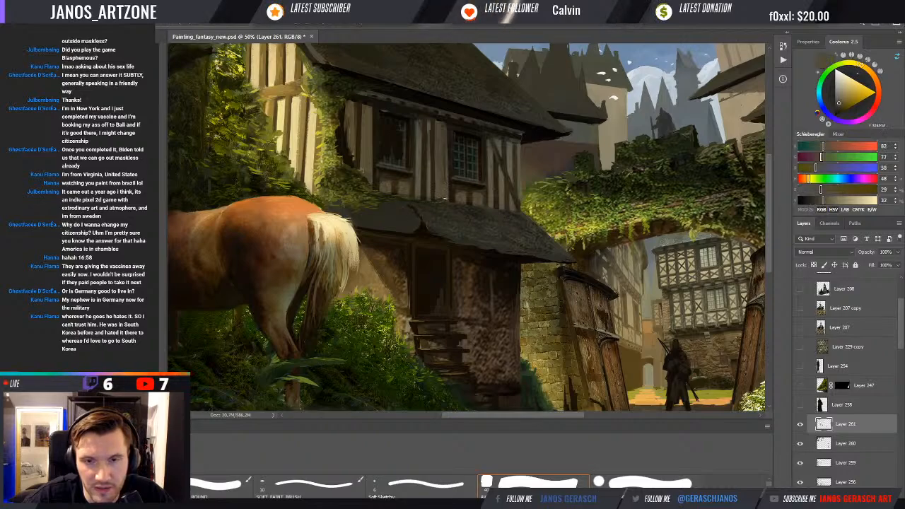
left_click(448, 170, "alt")
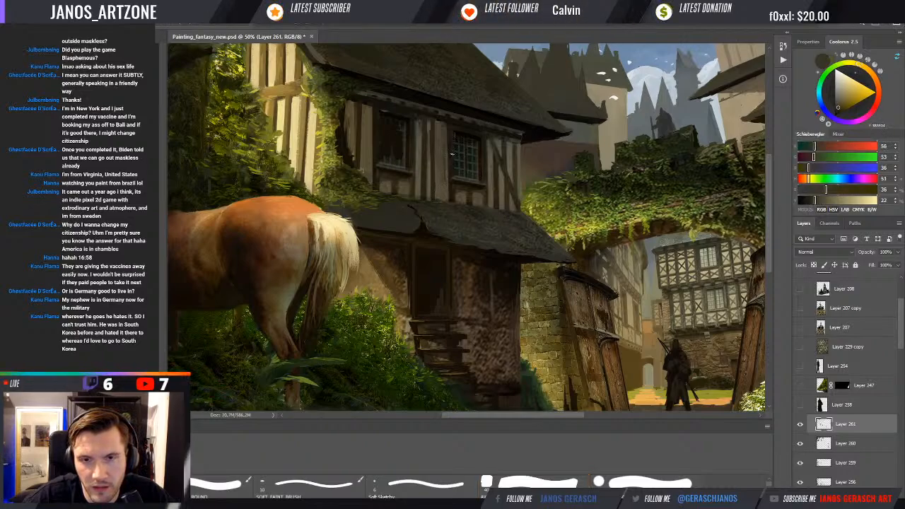
left_click(450, 169, "alt")
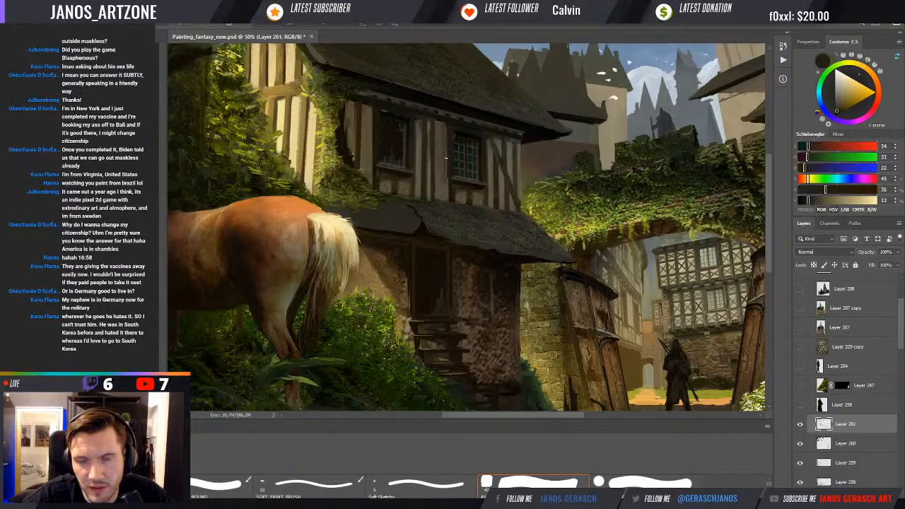
left_click(456, 200, "alt")
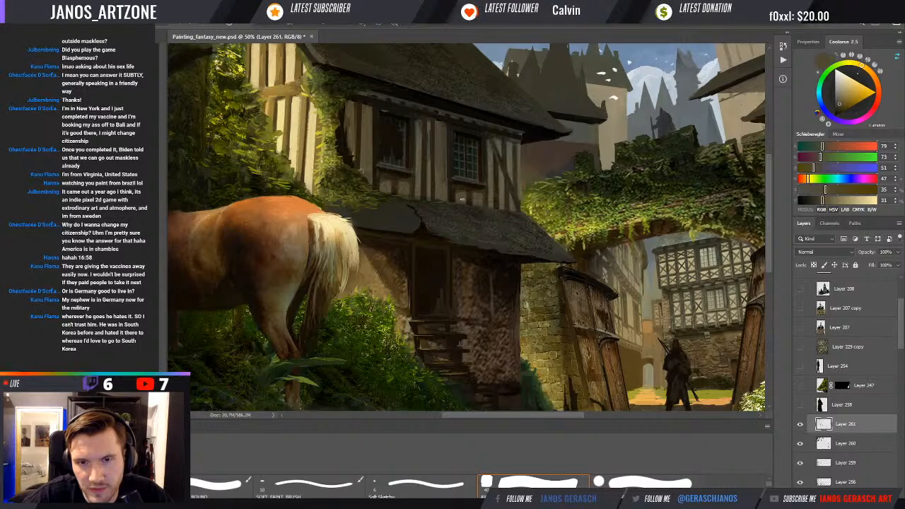
left_click(478, 199, "alt")
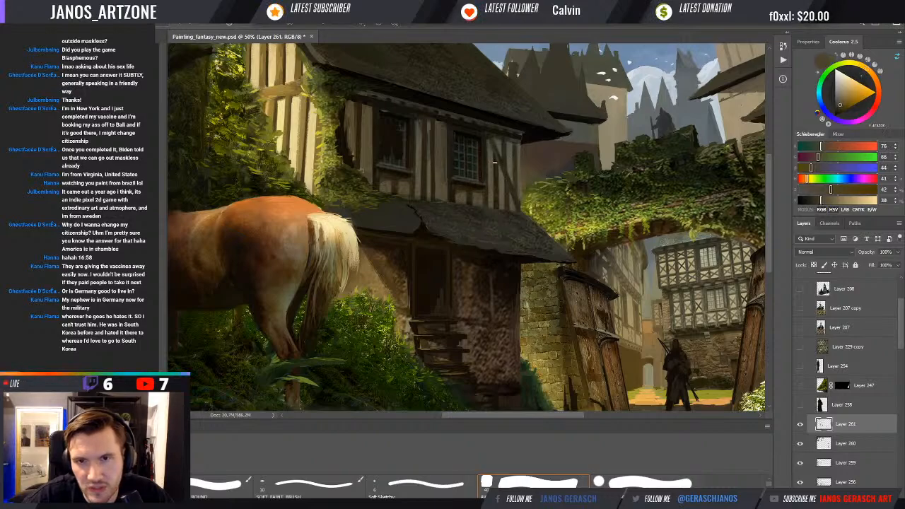
left_click(523, 145, "alt")
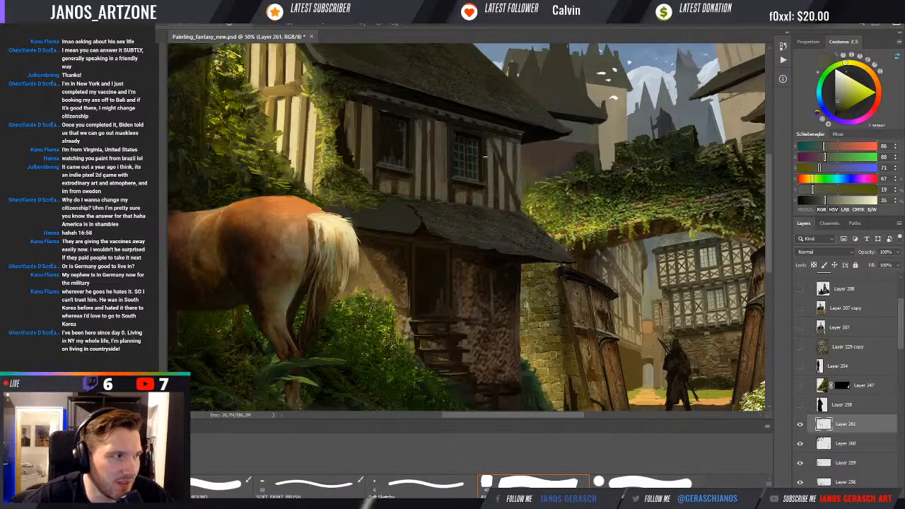
left_click_drag(485, 141, 517, 173)
- Touch up the ivy hanging on the house corner behind the horse with sampled dark green, olive and dark brown tones
left_click_drag(439, 186, 499, 215)
left_click(475, 214, "alt")
left_click(471, 211, "alt")
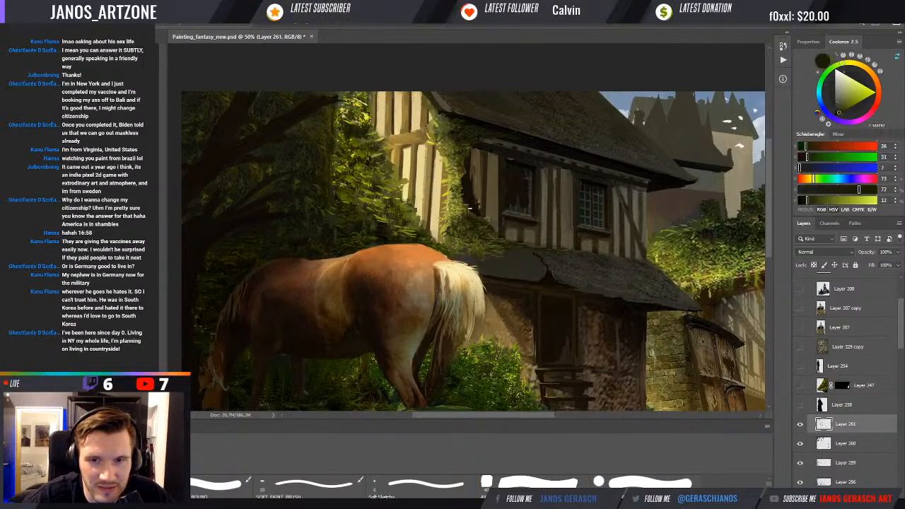
left_click(388, 107, "alt")
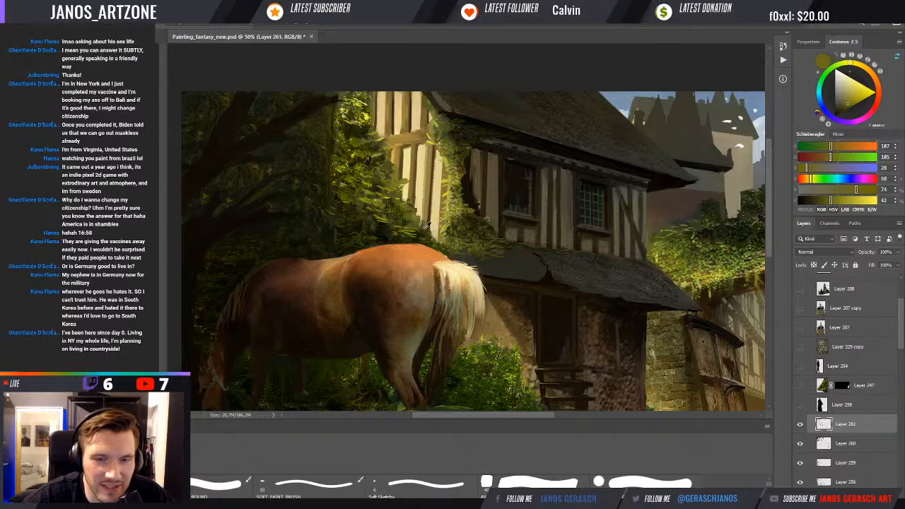
left_click(427, 224, "alt")
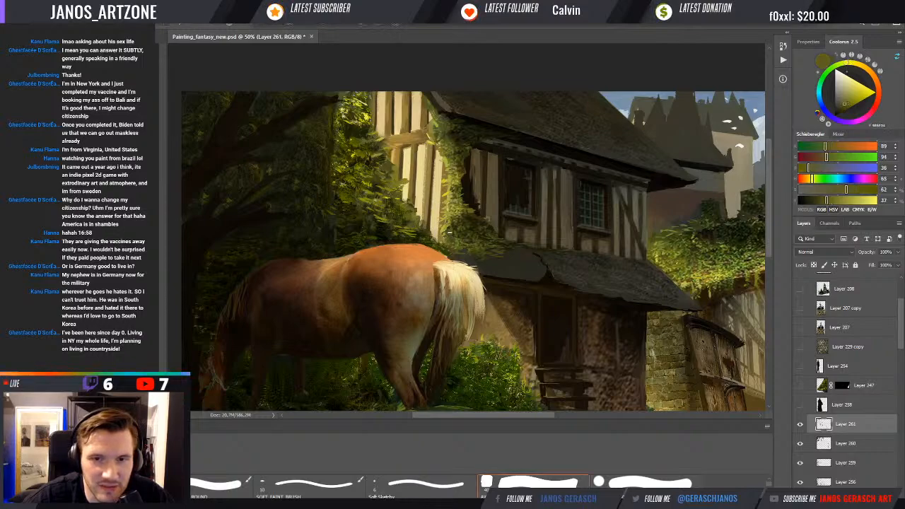
left_click(453, 230, "alt")
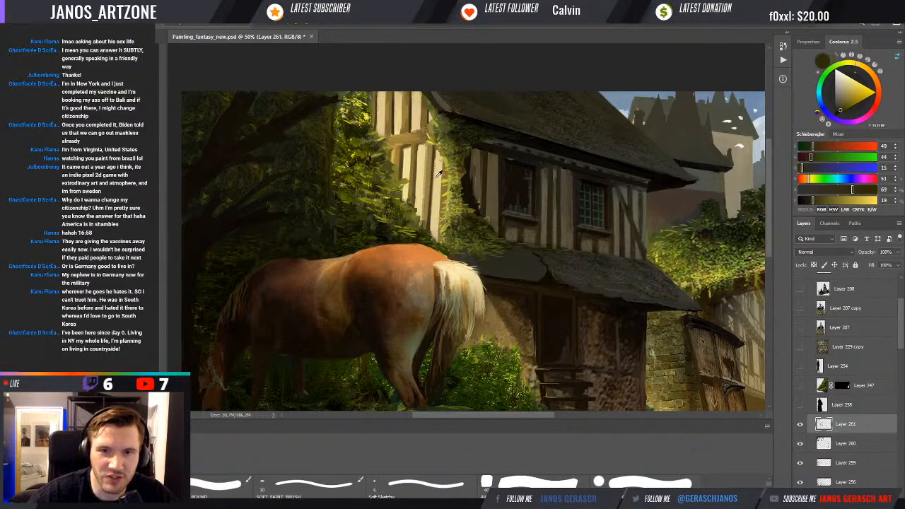
- Add leaf accents to the foliage above the horse's back with sampled dark green, olive and bright yellow tones
left_click(390, 201, "alt")
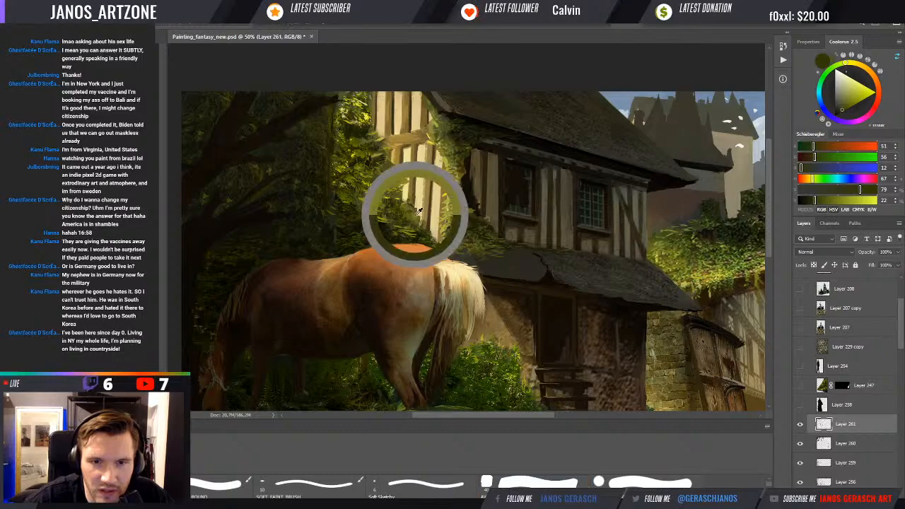
left_click(415, 214, "alt")
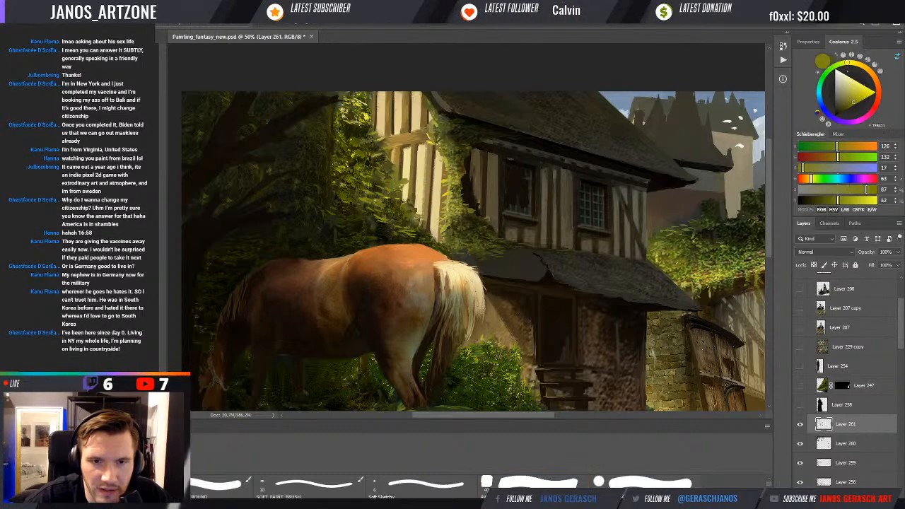
left_click(381, 215, "alt")
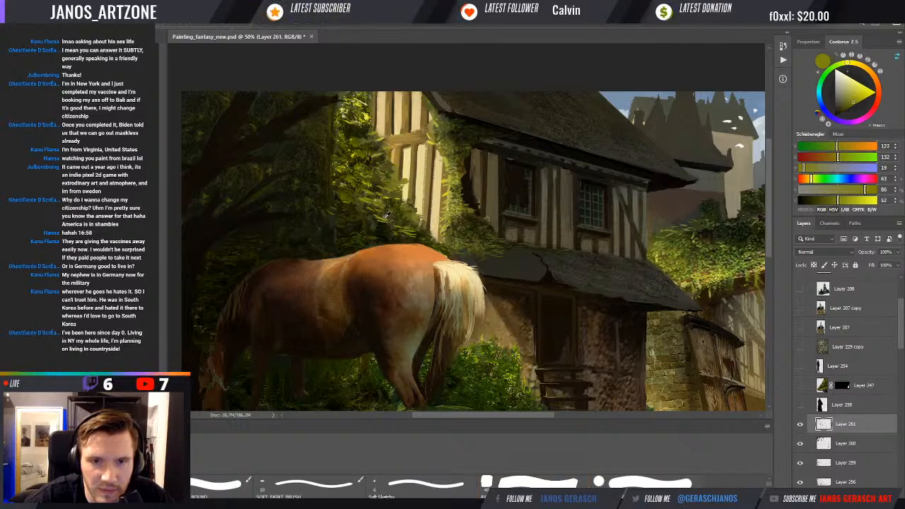
left_click(365, 115, "alt")
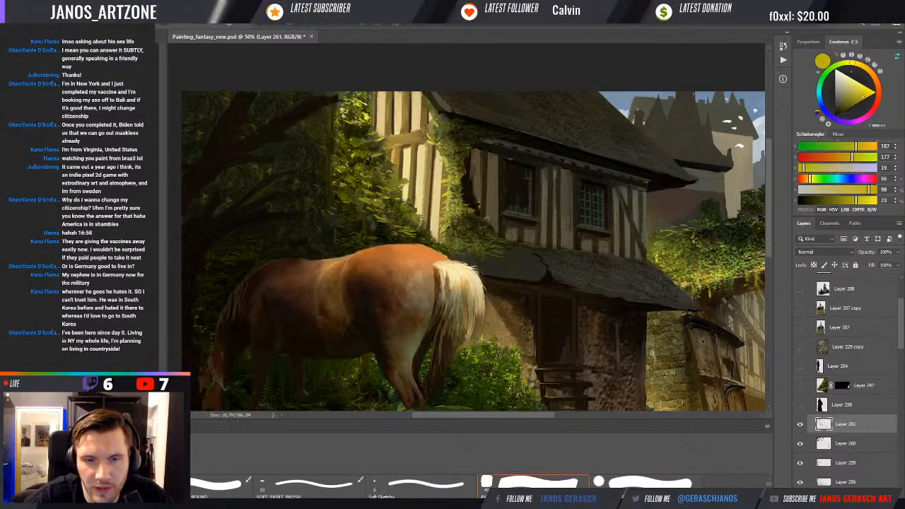
mouse_move(364, 193)
left_mouse_down()
mouse_move(389, 212)
mouse_move(373, 206)
left_mouse_up()
- Flip the canvas horizontally to check the whole composition and save the painting
key("ctrl+minus")
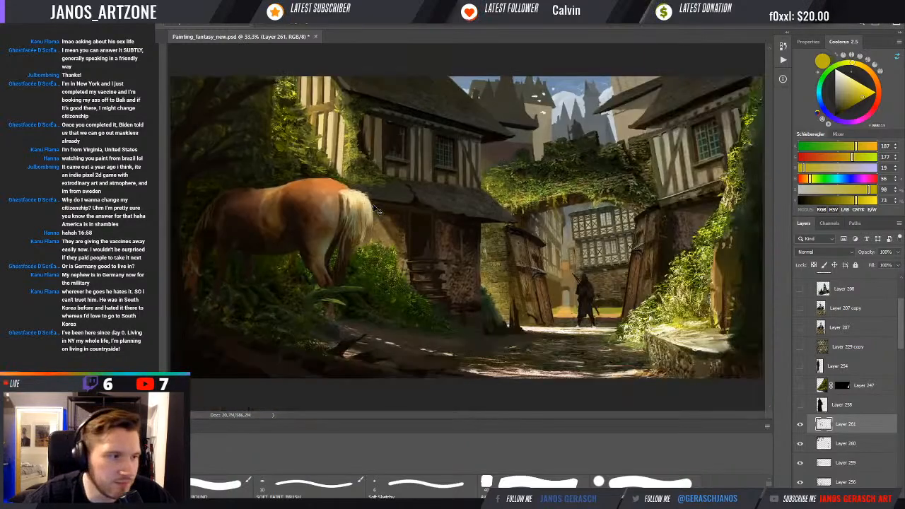
key("ctrl+minus")
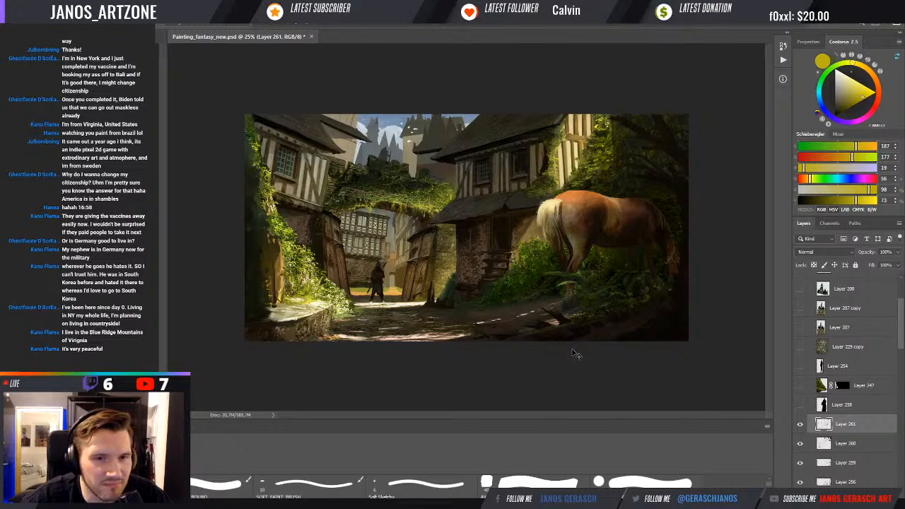
key("ctrl+s")
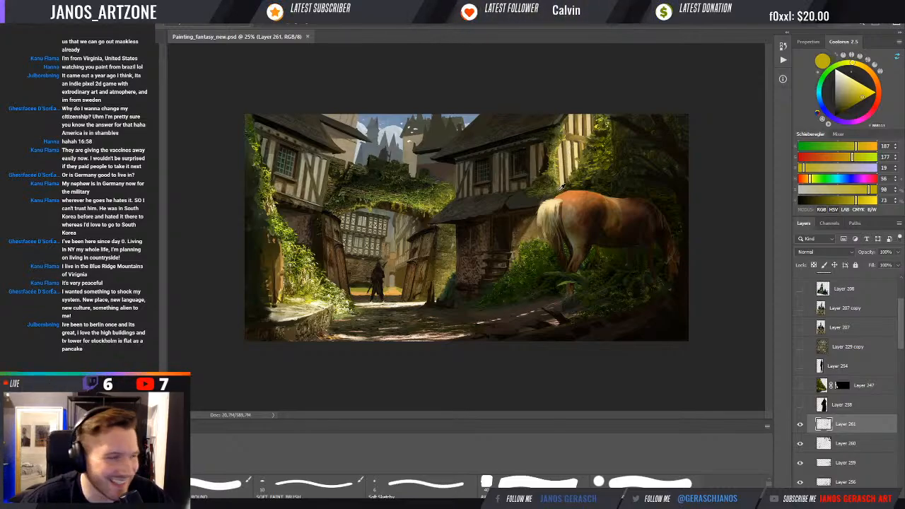
- Touch up the bush beside the wooden steps with sampled bright green and near-black green, and save the painting
left_click(531, 222, "alt")
key("ctrl+plus")
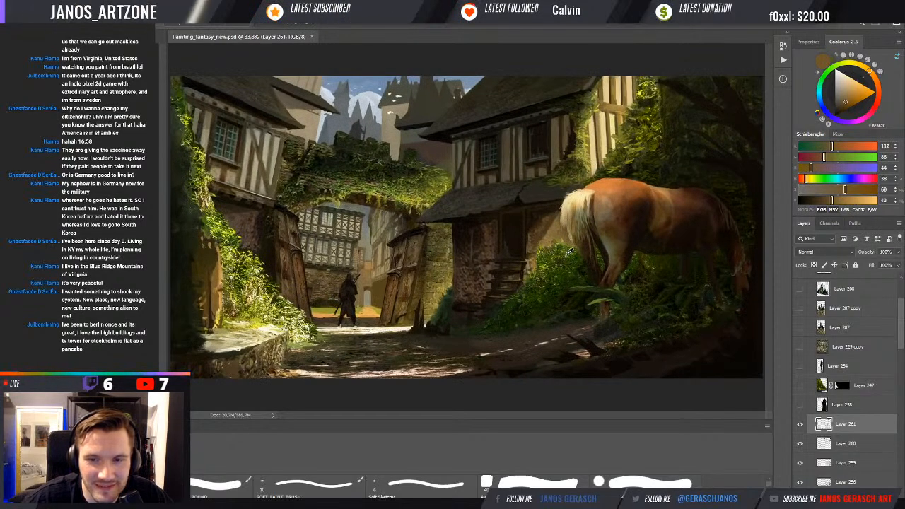
left_click(567, 254, "alt")
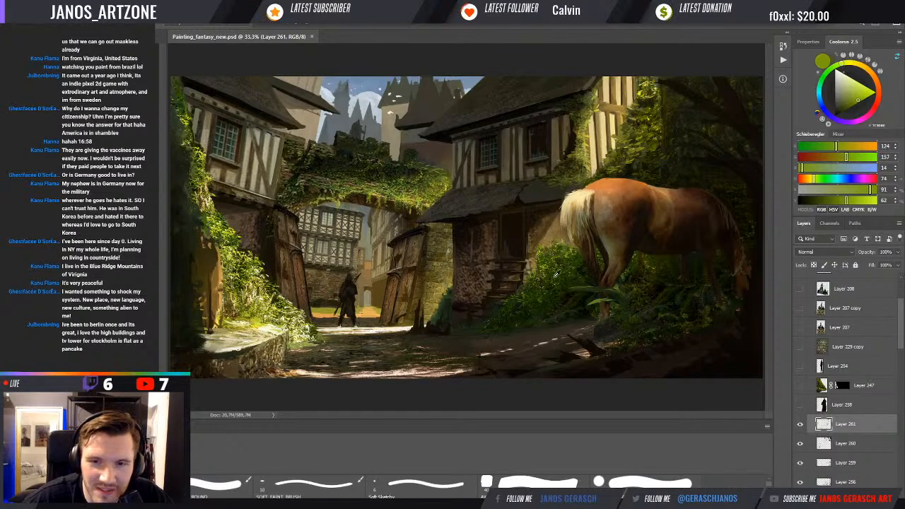
left_click(528, 304, "alt")
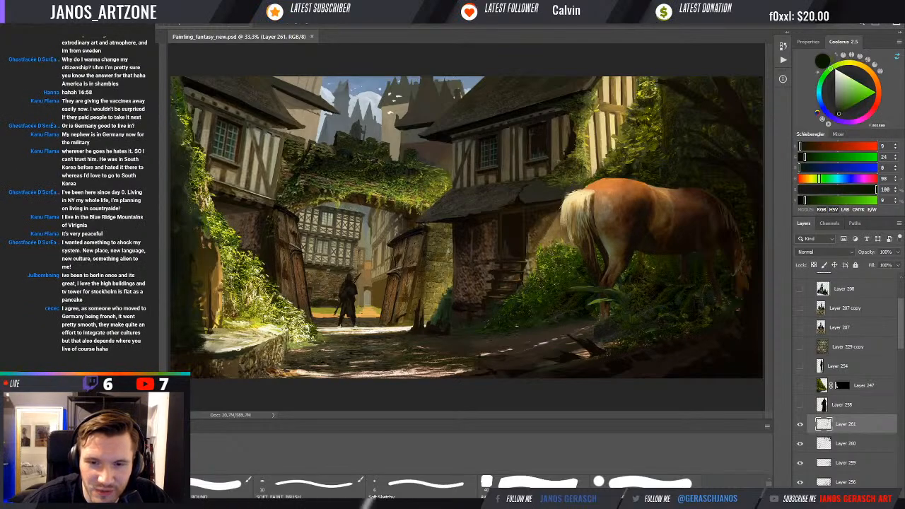
left_click(533, 483)
left_click_drag(541, 315, 528, 347)
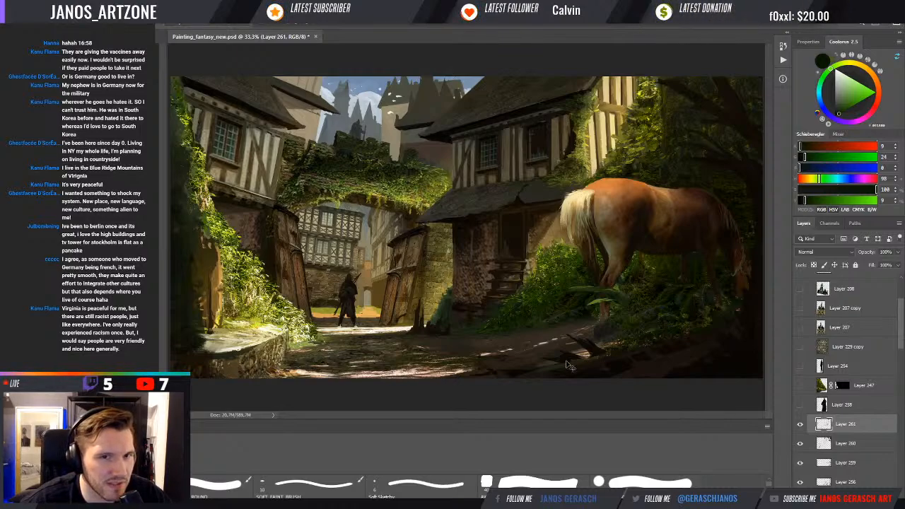
key("ctrl+s")
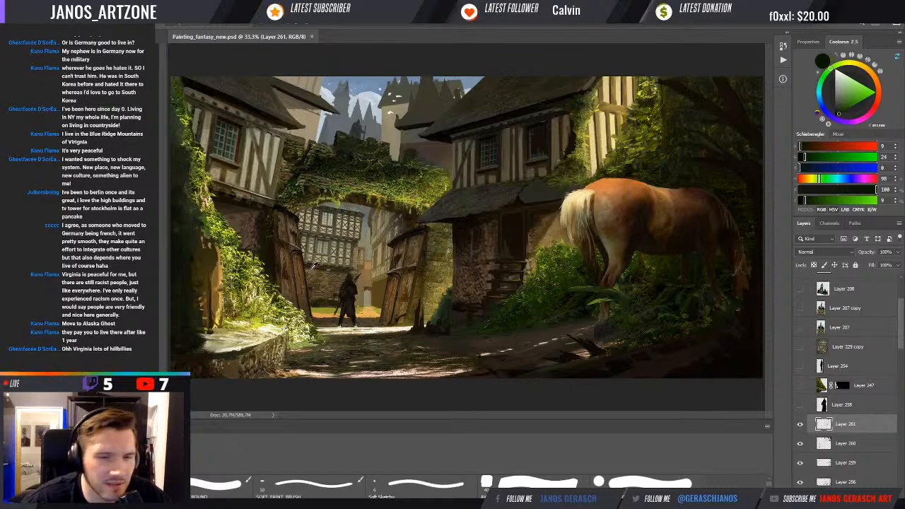
- Refine the sunlit top of the stone ledge and its plant edge with sampled pale yellow, cream and beige tones
left_click(232, 324, "alt")
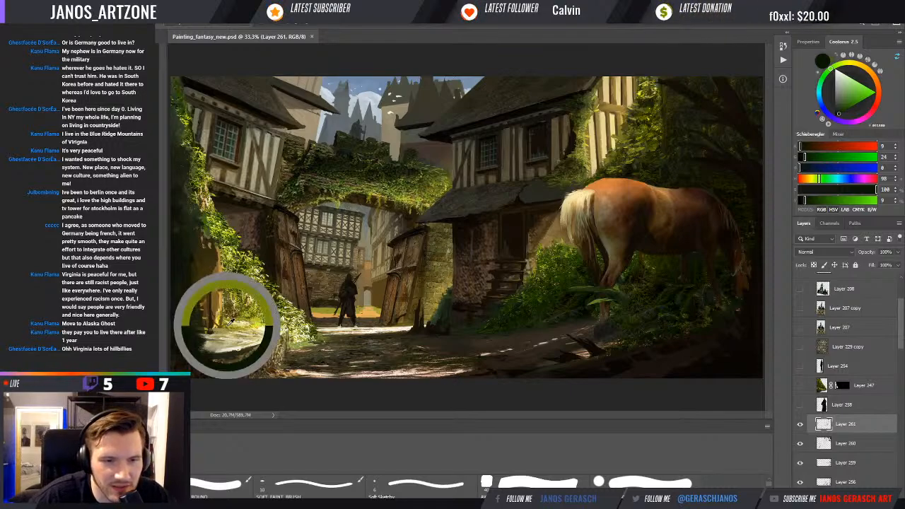
left_click(240, 324, "alt")
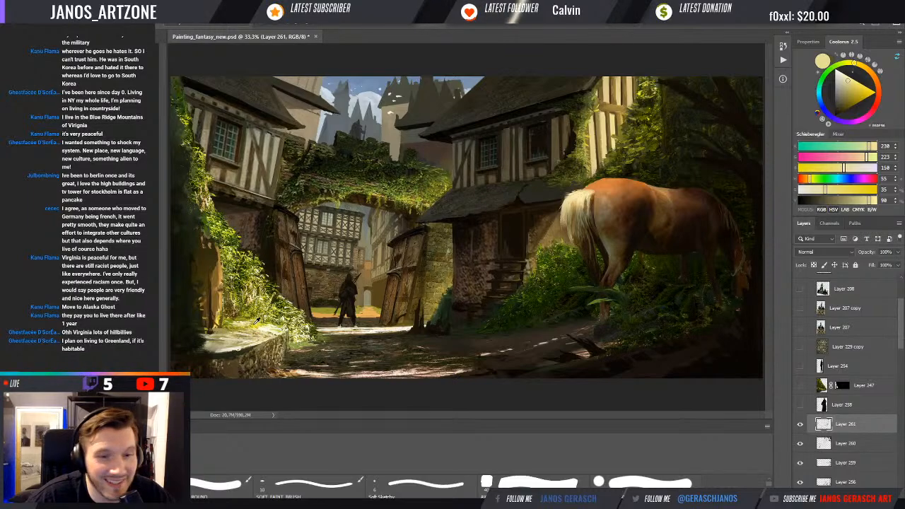
left_click(259, 318)
key("b")
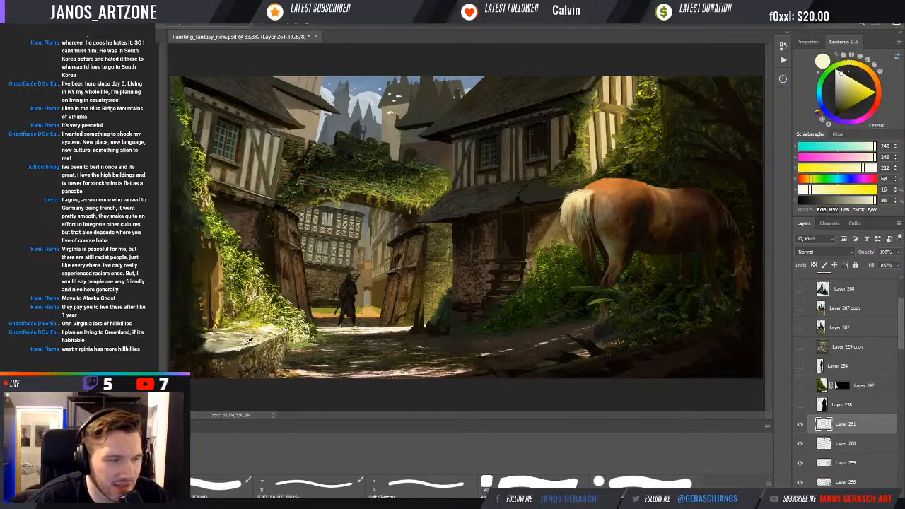
left_click(231, 341, "alt")
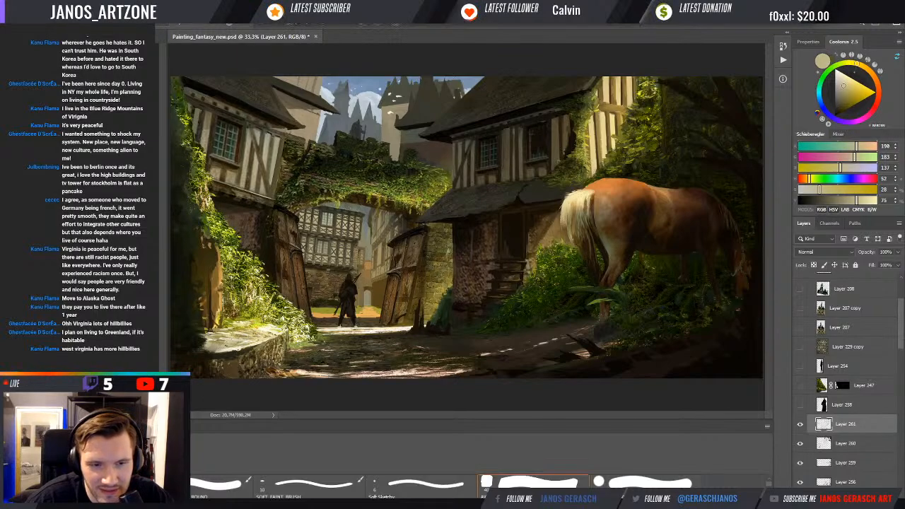
left_click(225, 343, "alt")
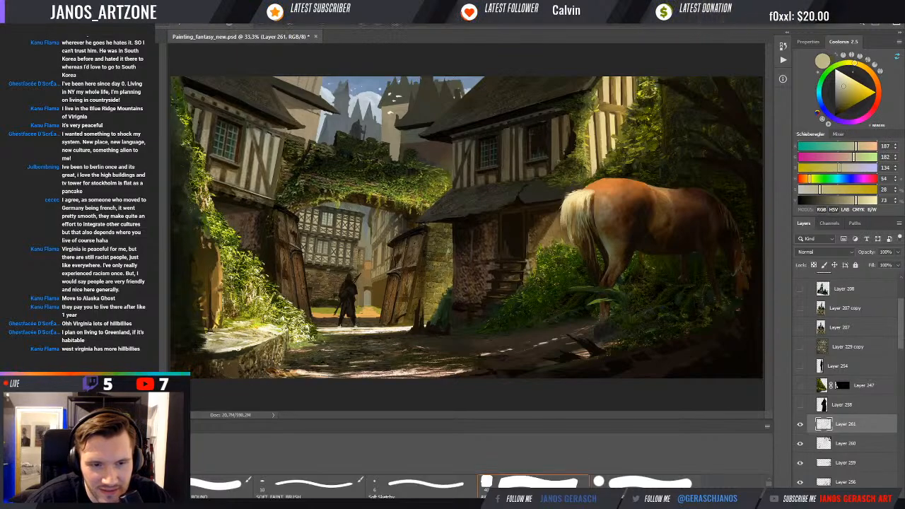
- Rework the shaded tree trunk and dark foliage behind the stone ledge with sampled dark brown, olive and near-black green
left_click(203, 327, "alt")
left_click(207, 324, "alt")
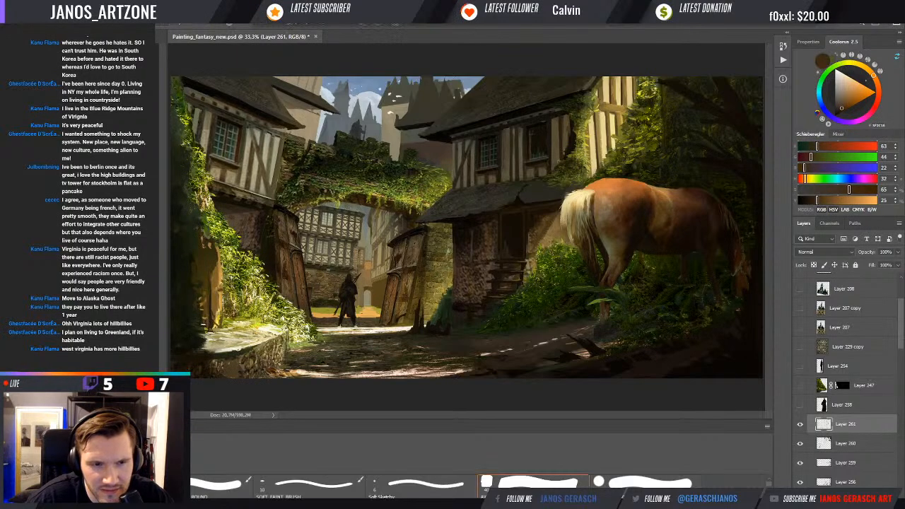
left_click(197, 289, "alt")
left_click(212, 295, "alt")
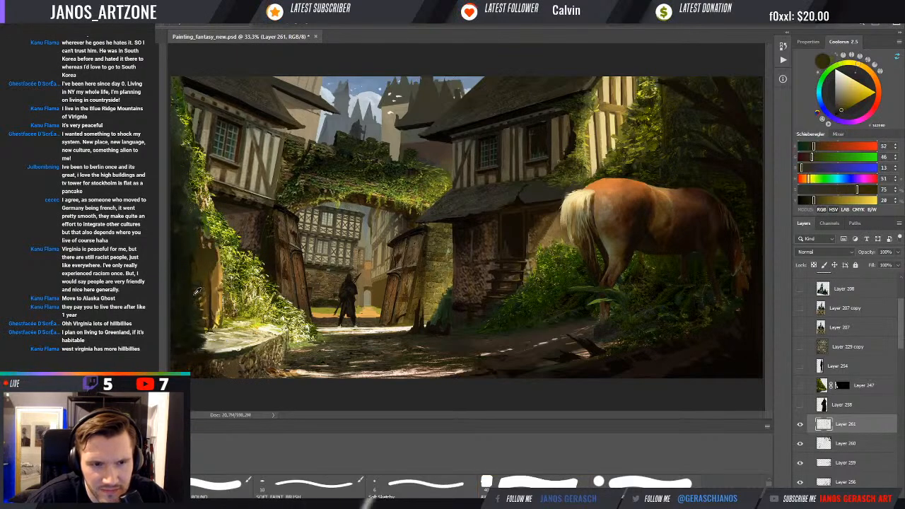
left_click(198, 279, "alt")
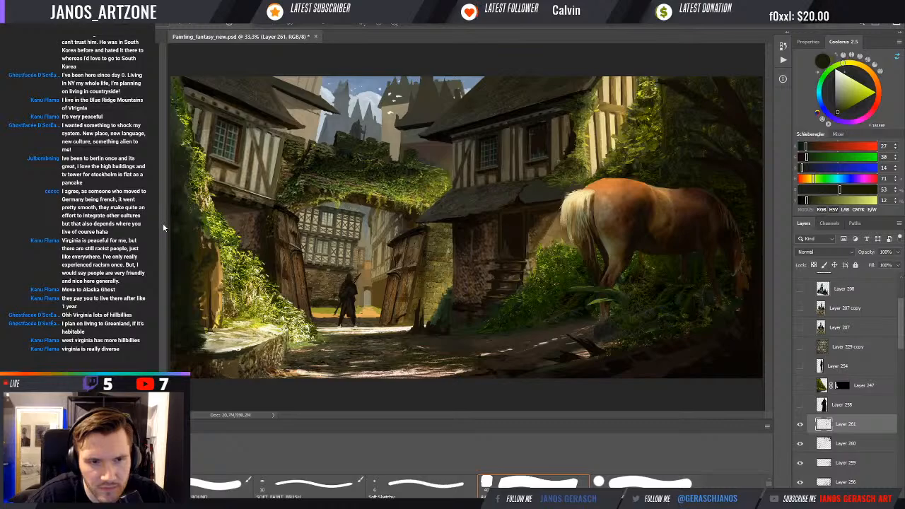
- Touch up the shaded upper part of the foreground tree trunk with sampled near-black green, dark olive and olive-brown
left_click(225, 300)
mouse_move(215, 332)
left_mouse_down()
mouse_move(261, 300)
mouse_move(331, 295)
left_mouse_up()
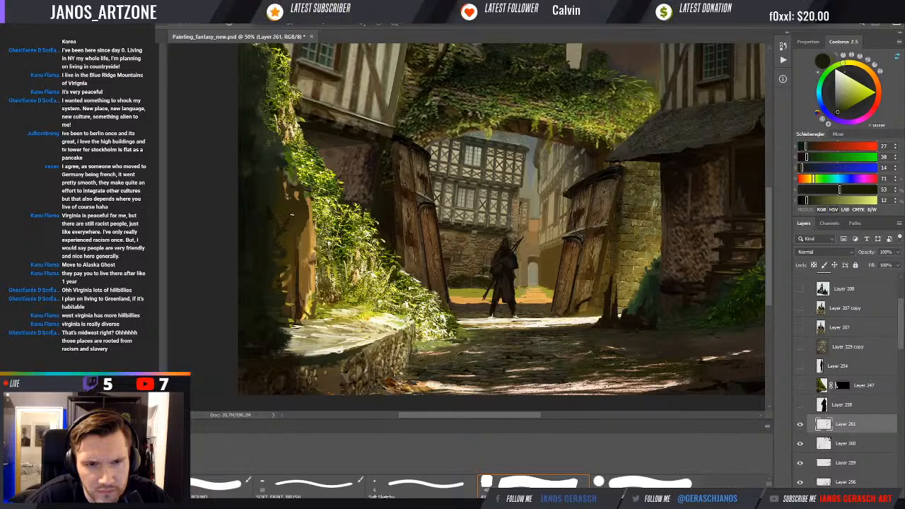
left_click(271, 207, "alt")
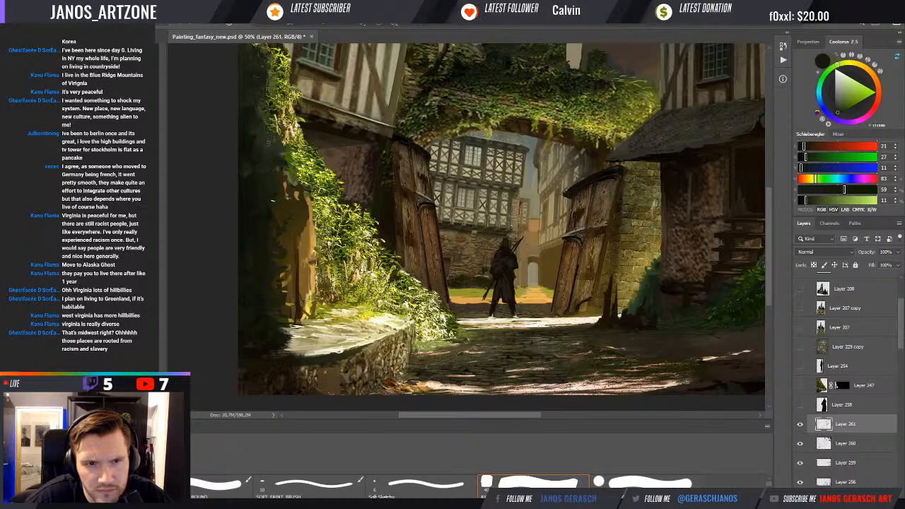
left_click(286, 195, "alt")
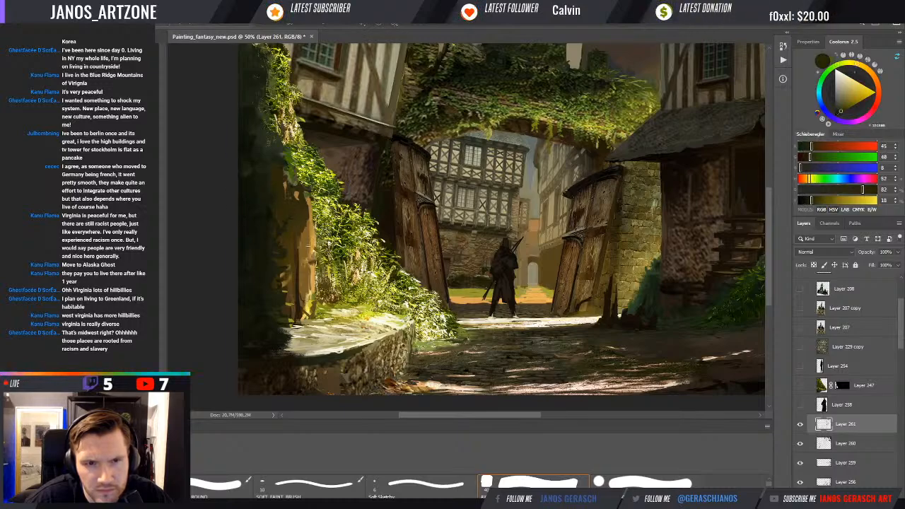
left_click(306, 231, "alt")
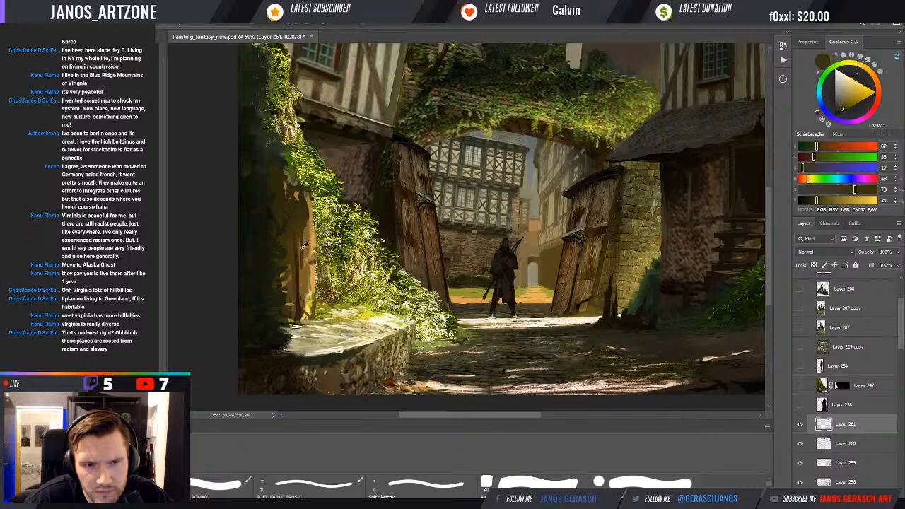
key("b")
left_click(301, 230, "alt")
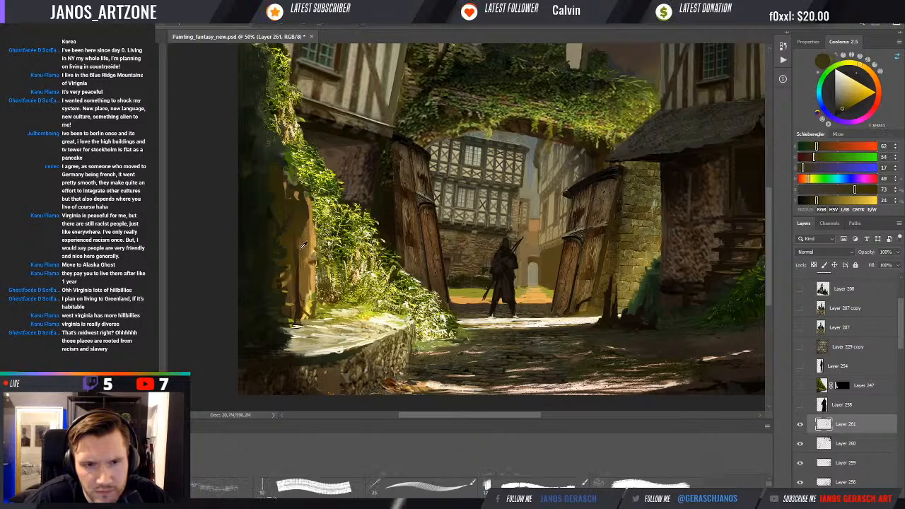
key("b")
key("e")
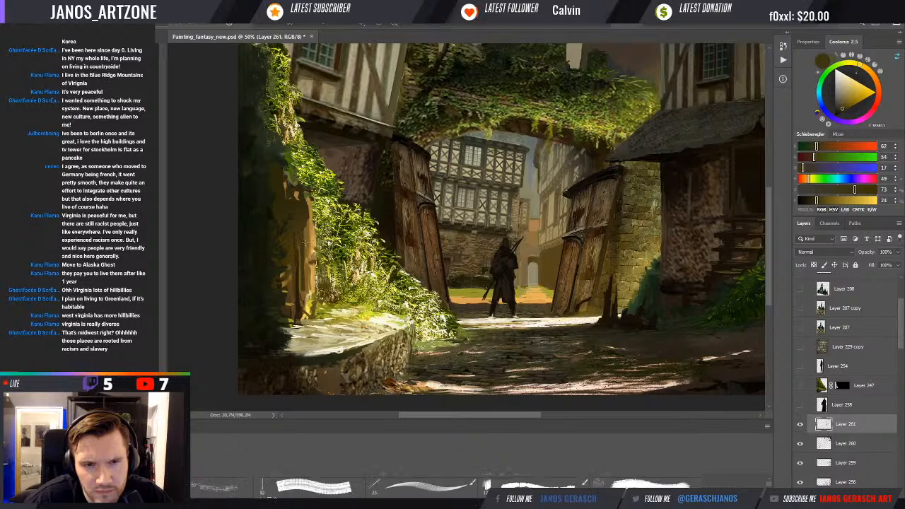
key("b")
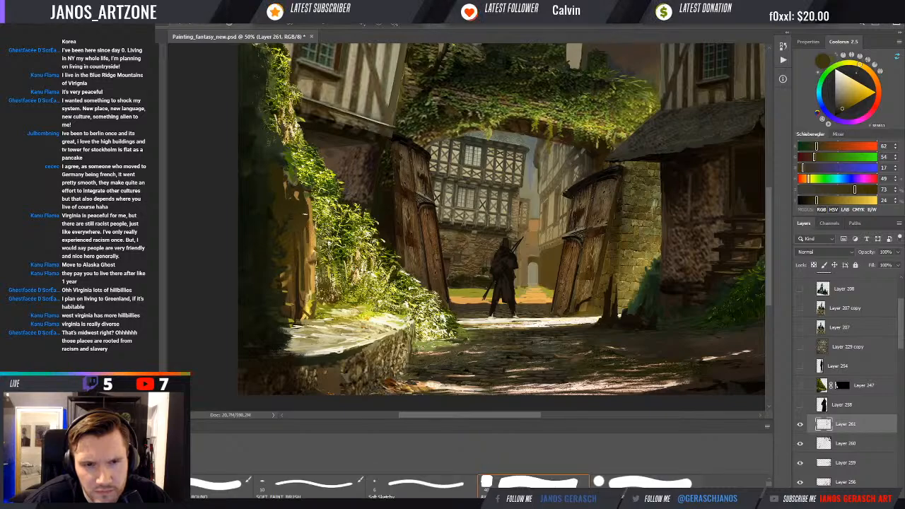
- Refine the sunlit edge of the tree trunk beside the bright foliage with sampled medium brown and golden tan
left_click(309, 235, "alt")
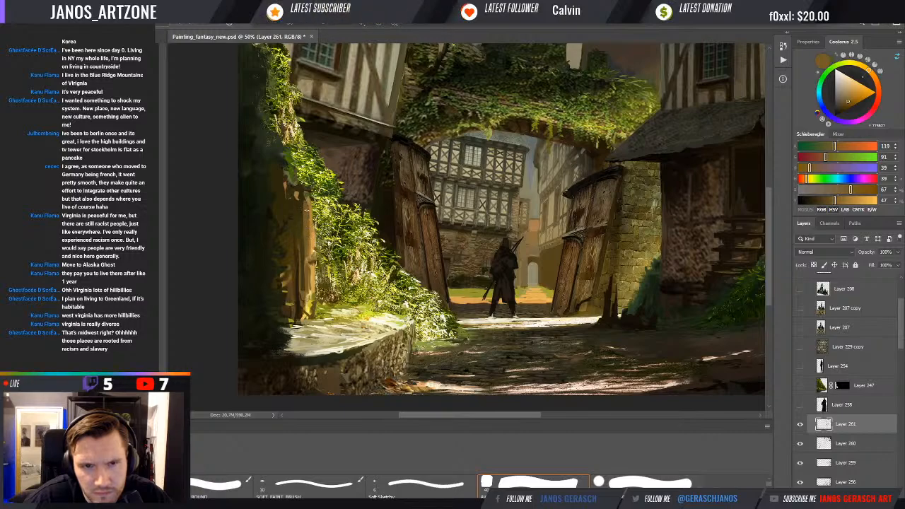
left_click(317, 242, "alt")
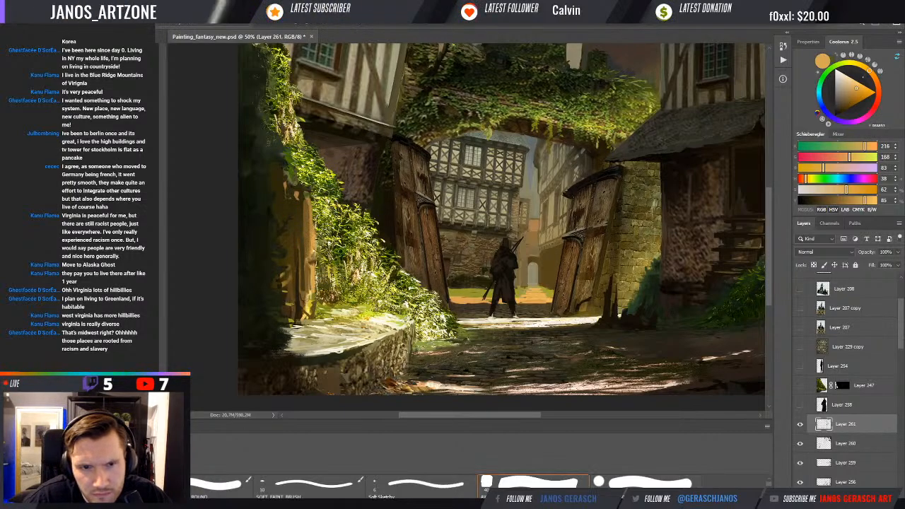
left_click(316, 281, "alt")
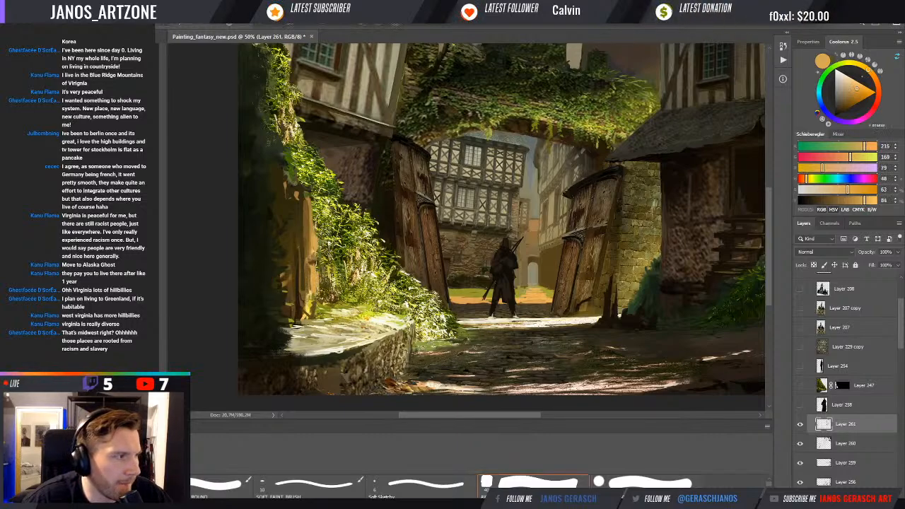
left_click(316, 280, "alt")
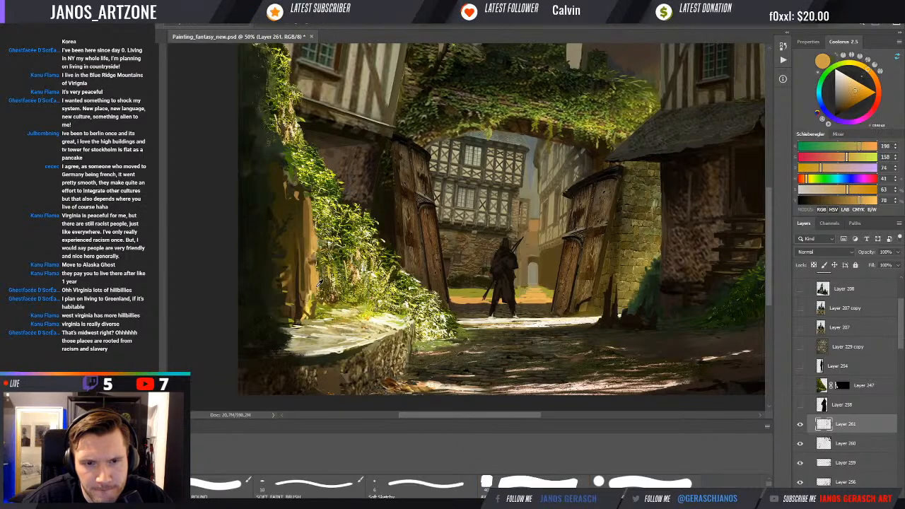
left_click_drag(337, 296, 335, 304)
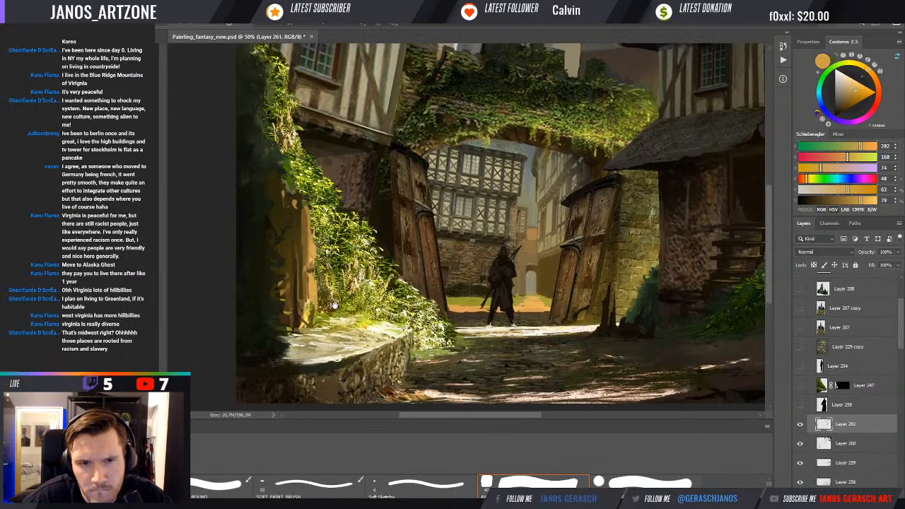
- Rework the upper end of the trunk beneath the ivy with sampled dark olive and medium brown
left_click(294, 202, "alt")
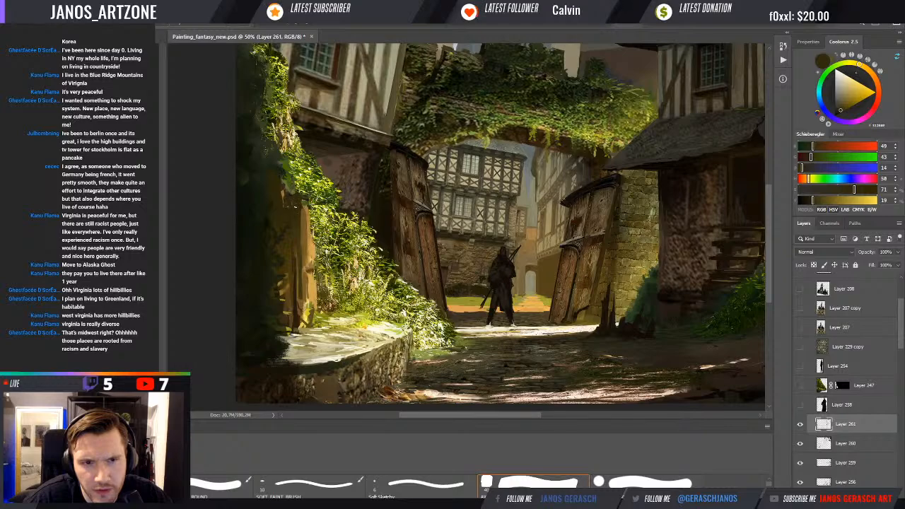
left_click(305, 205, "alt")
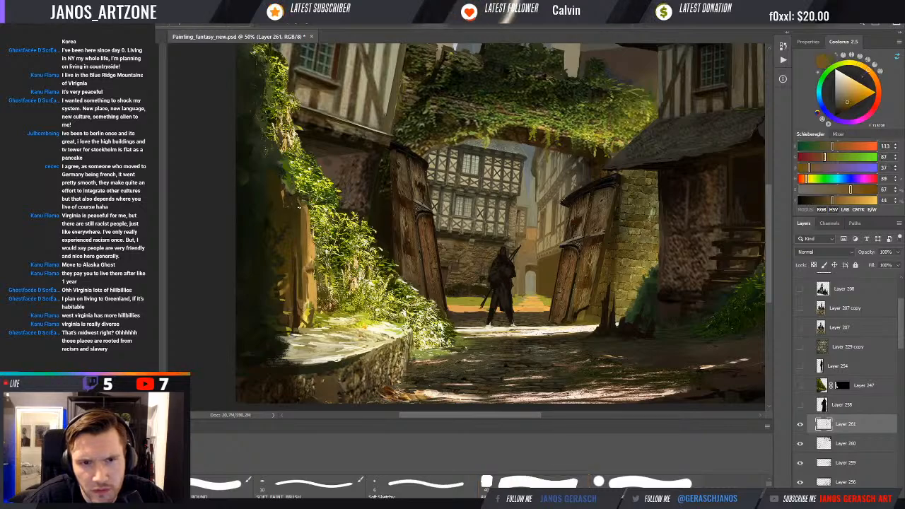
left_click(299, 201, "alt")
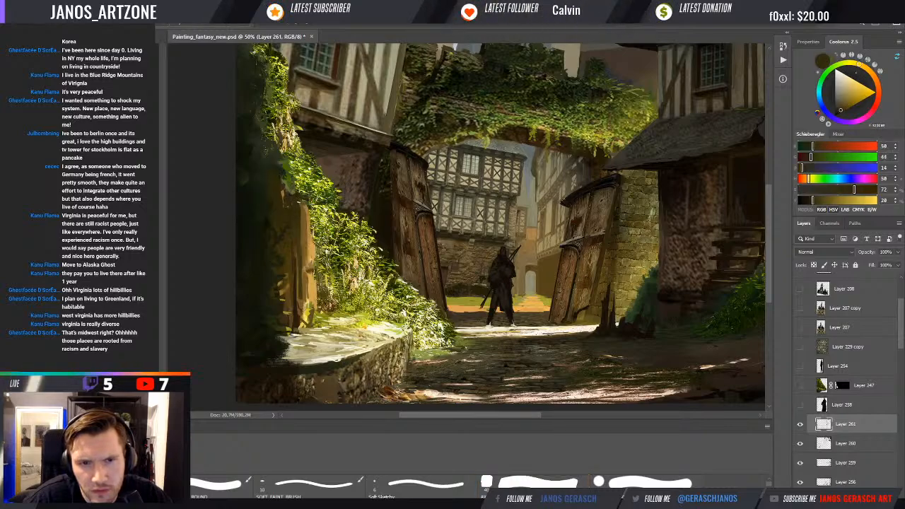
left_click(283, 199, "alt")
left_click_drag(284, 198, 301, 231)
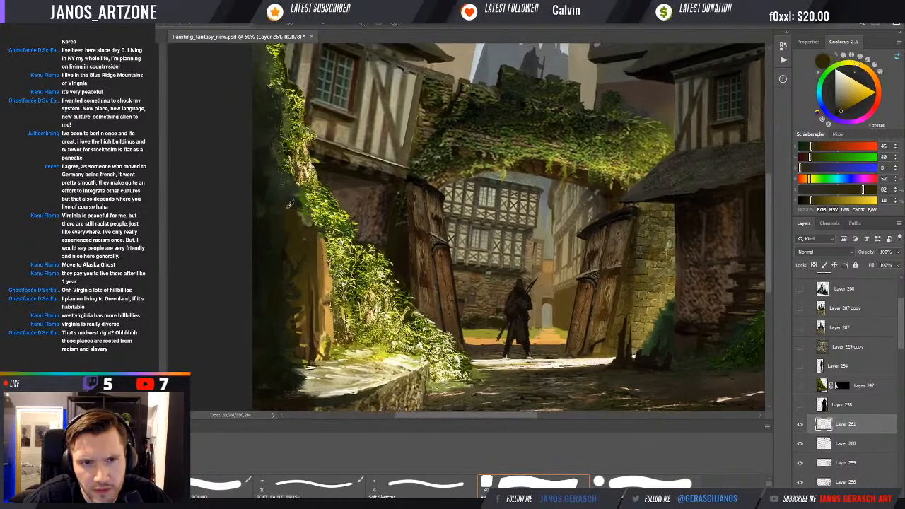
- Blend the dark foliage into the shaded side of the trunk with sampled near-black green and dark olive
left_click(284, 205, "alt")
left_click(282, 228, "alt")
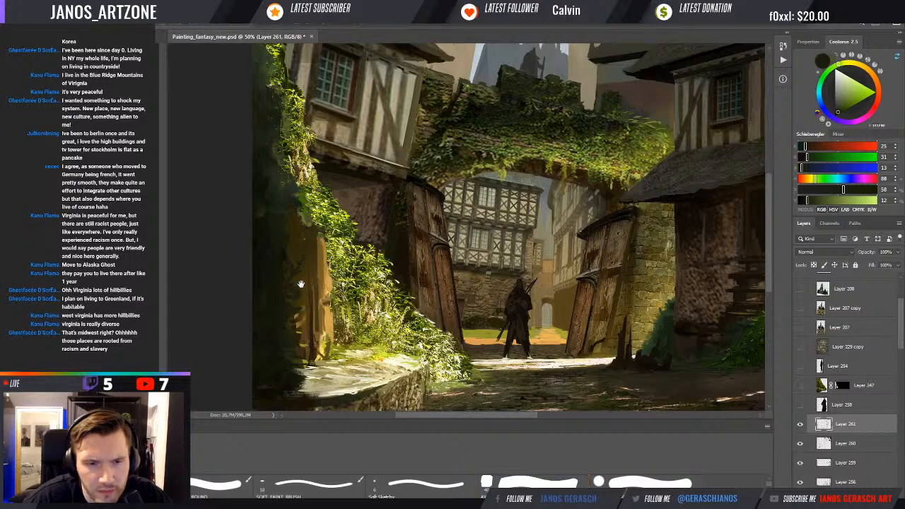
scroll(282, 231, "down", 1)
left_click(281, 238, "alt")
left_click(286, 220, "alt")
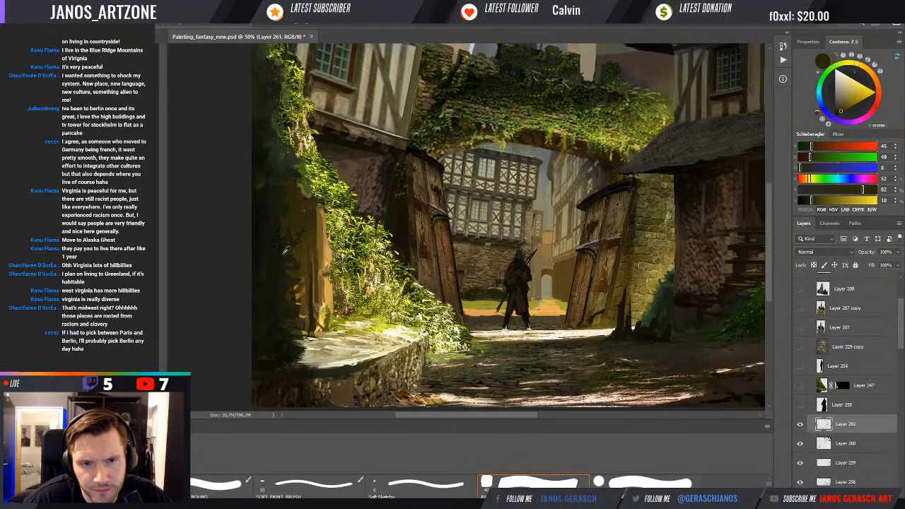
left_click_drag(294, 266, 295, 245)
left_click(279, 203, "alt")
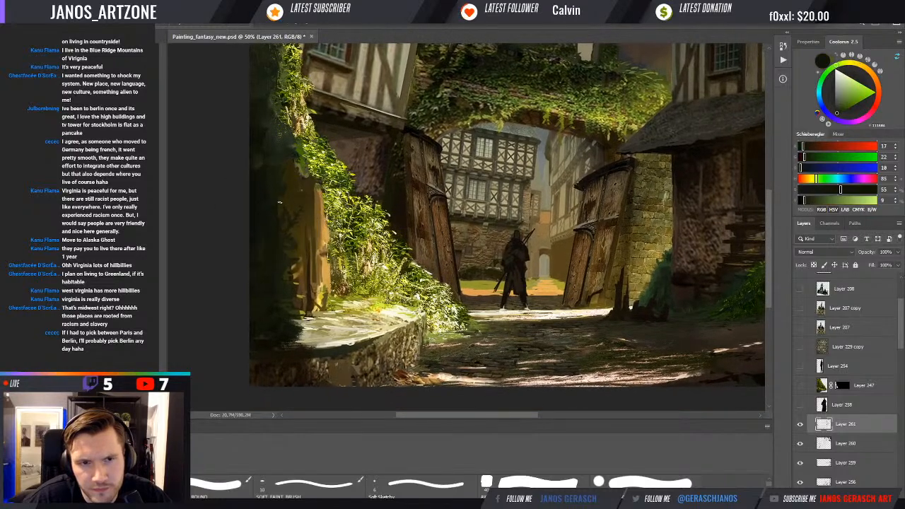
- Shade the lower and middle trunk above the stone ledge with sampled dark brown, near-black brown and olive-brown
left_click(305, 296, "alt")
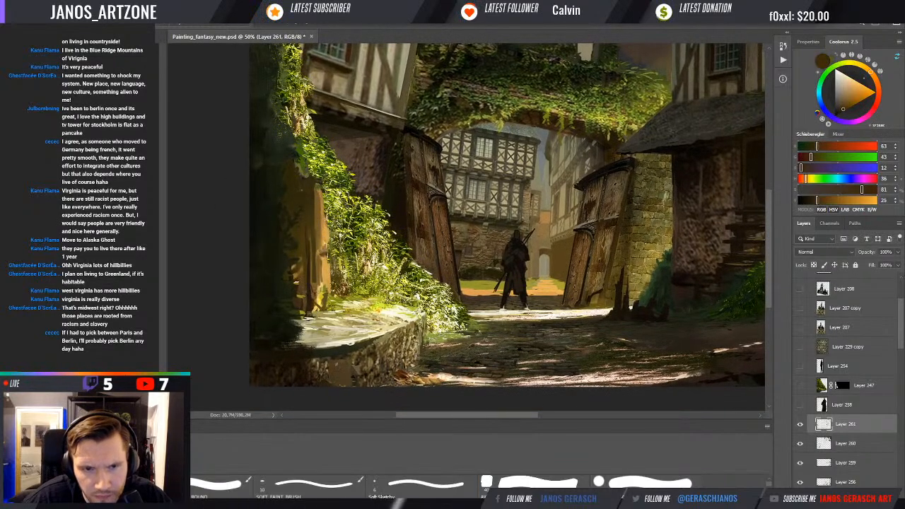
left_click(305, 297, "alt")
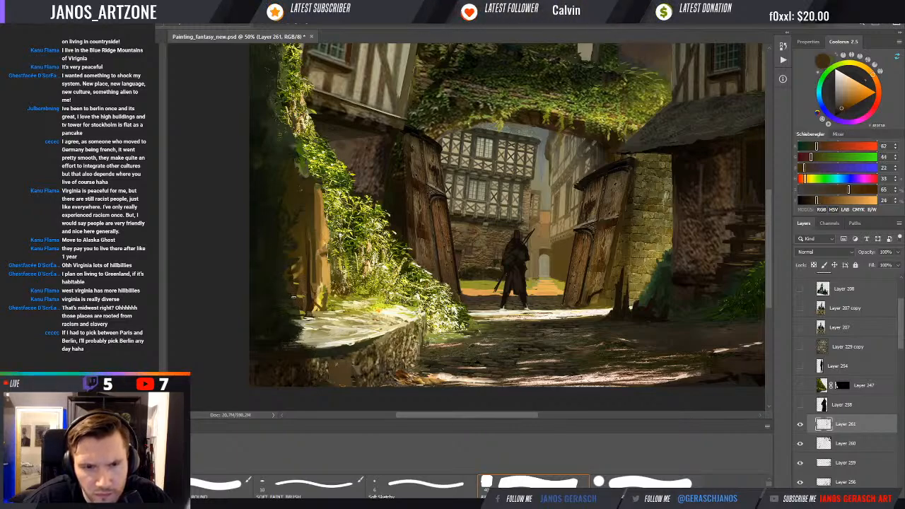
left_click(303, 306, "alt")
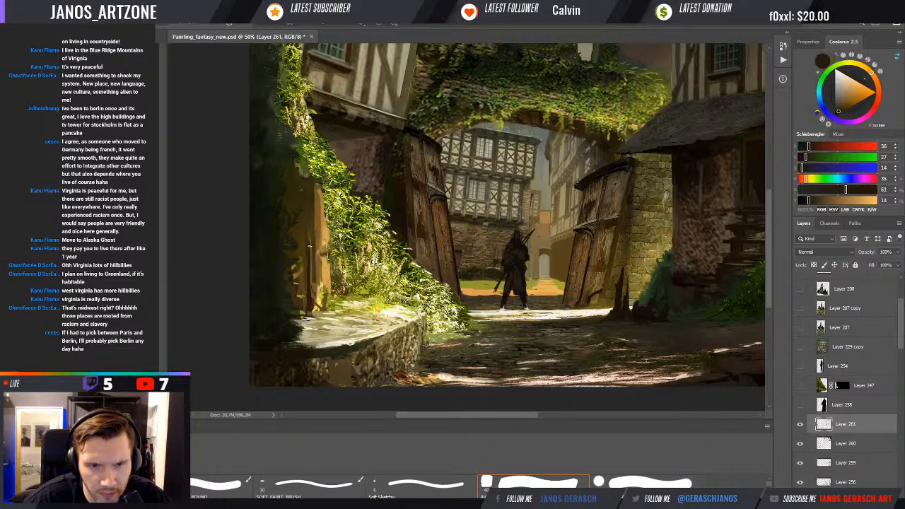
left_click(306, 253, "alt")
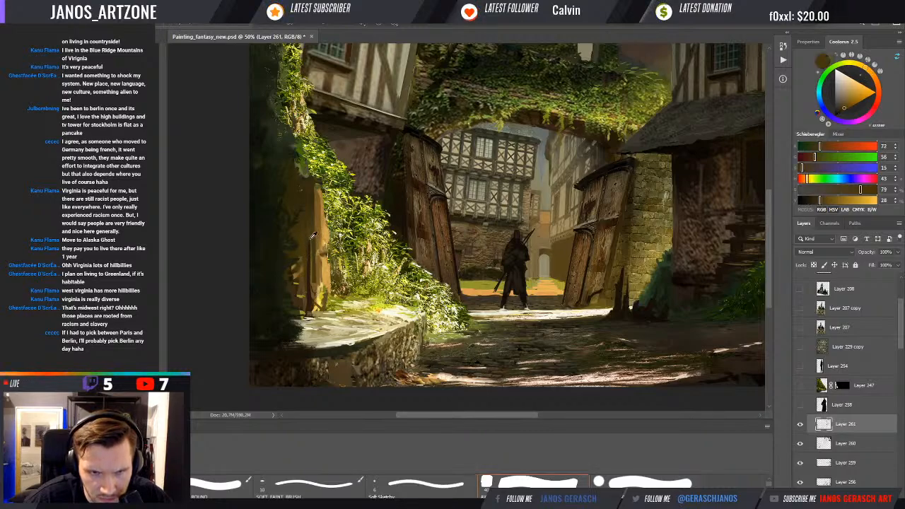
left_click(311, 231, "alt")
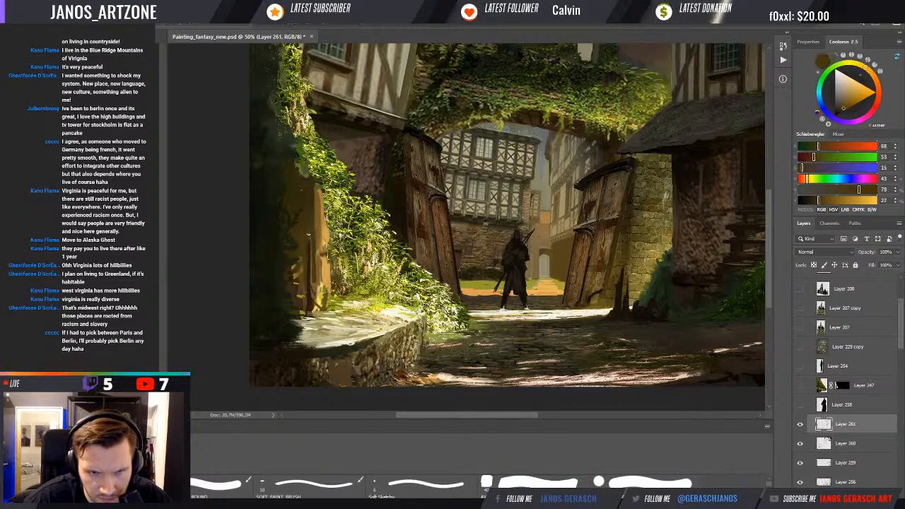
- Define the bark forms between the trunk's lit and shaded sides with sampled medium brown and near-black brown
left_click(322, 260, "alt")
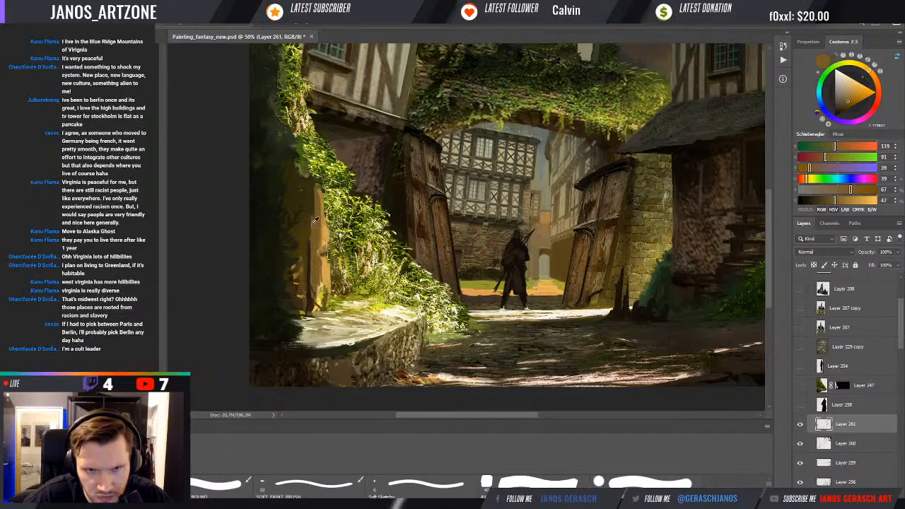
left_click(307, 239, "alt")
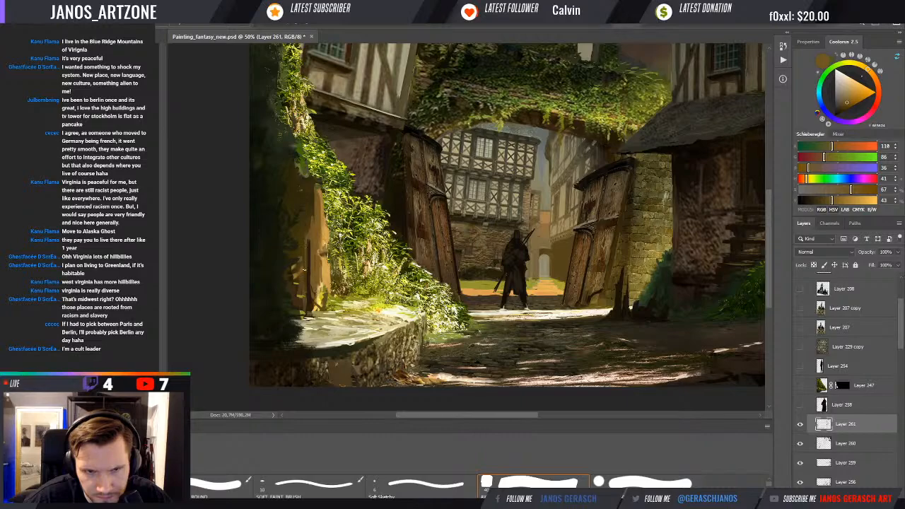
left_click(310, 261, "alt")
left_click_drag(309, 244, 309, 265)
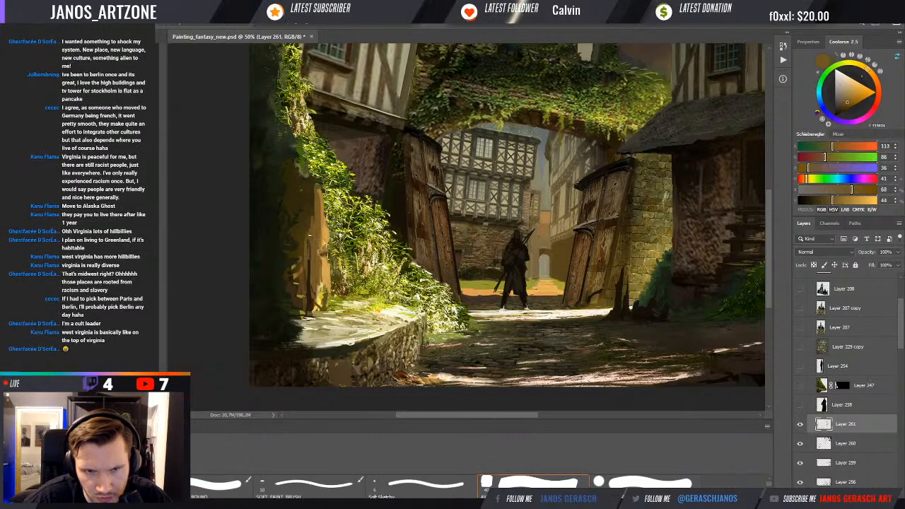
left_click(310, 295, "alt")
left_click(310, 299, "alt")
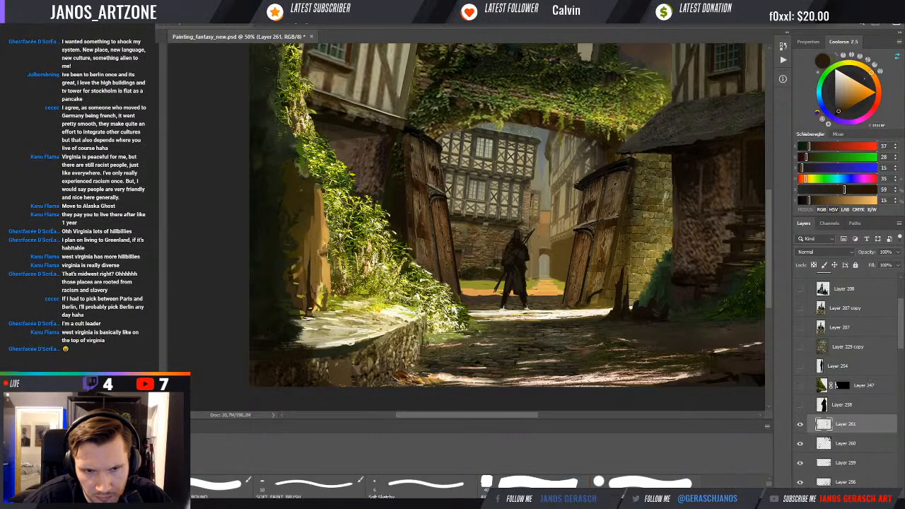
left_click(303, 287, "alt")
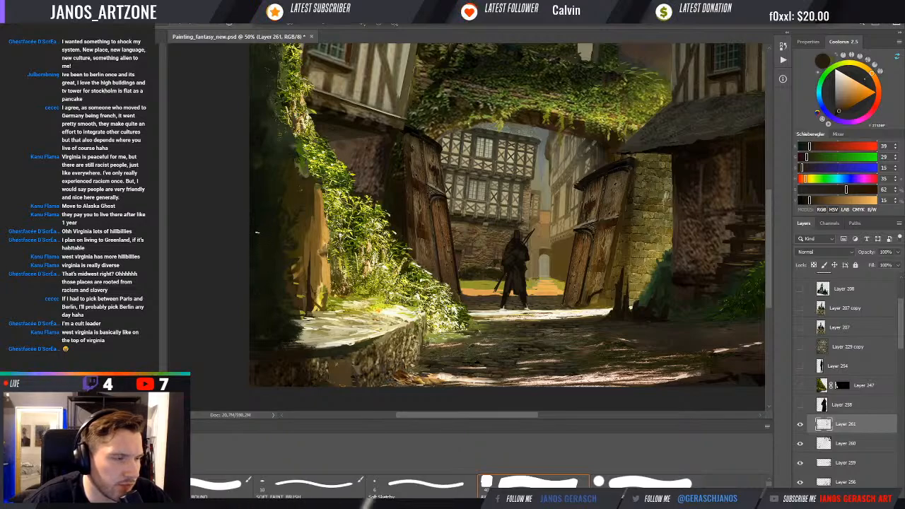
- Refine the bark in the middle of the trunk with sampled olive-brown, dark brown and light golden tan
left_click(305, 258, "alt")
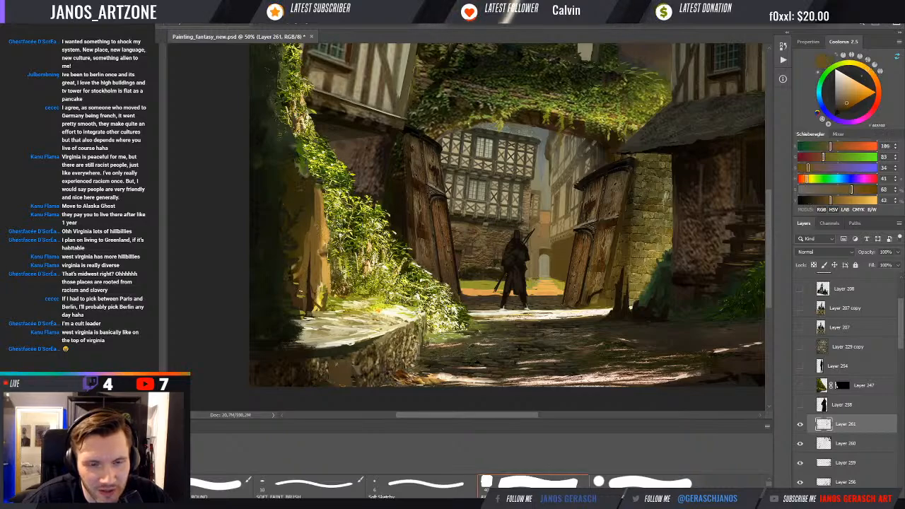
left_click_drag(318, 294, 316, 298)
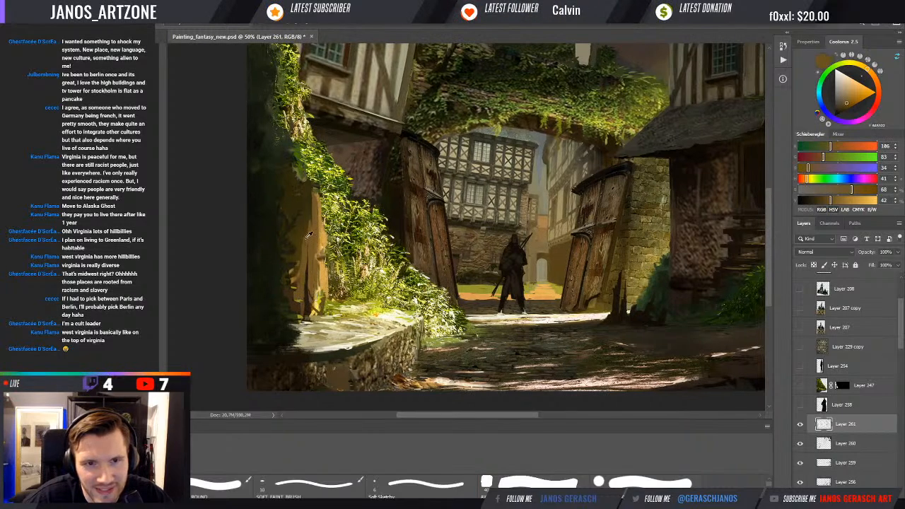
left_click(306, 237, "alt")
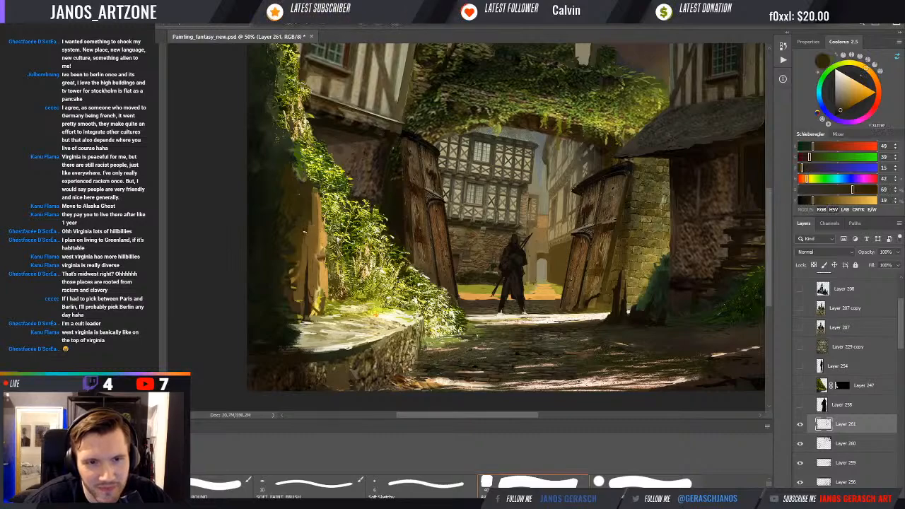
left_click(302, 229, "alt")
left_click(305, 253, "alt")
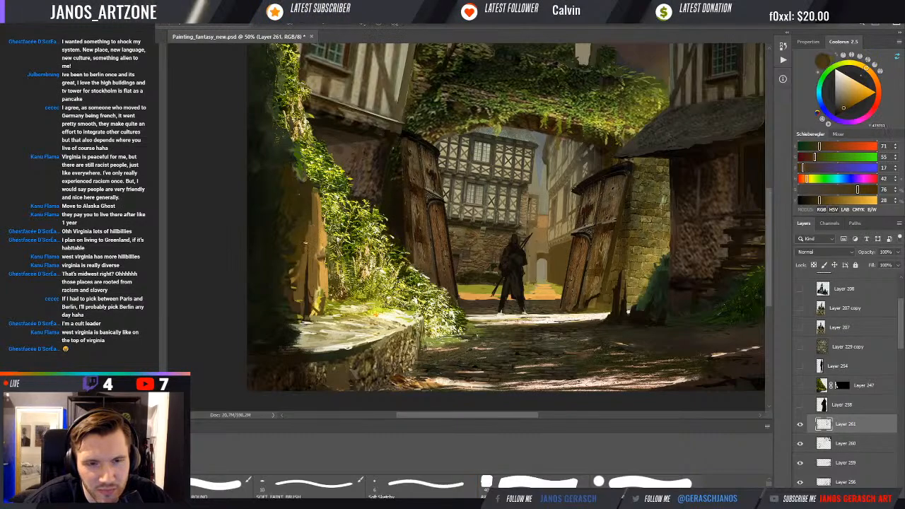
left_click(306, 255, "alt")
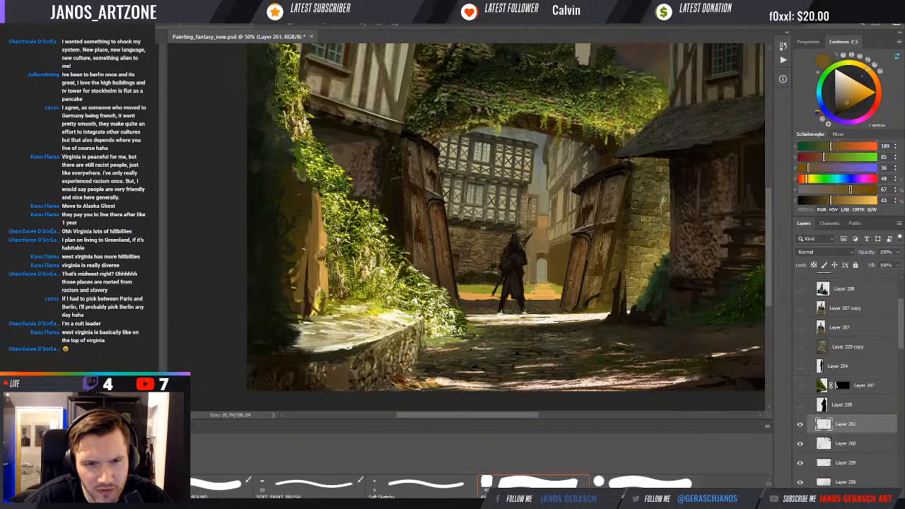
left_click(304, 246, "alt")
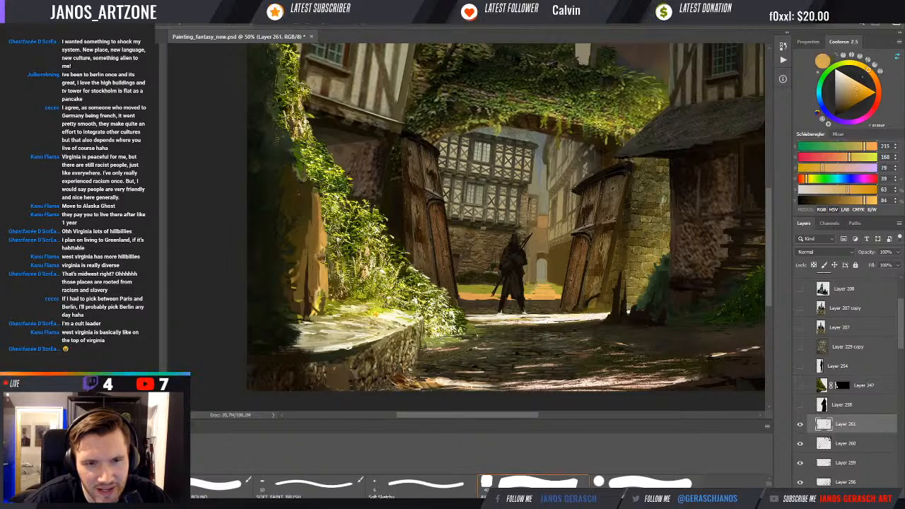
left_click(308, 303, "alt")
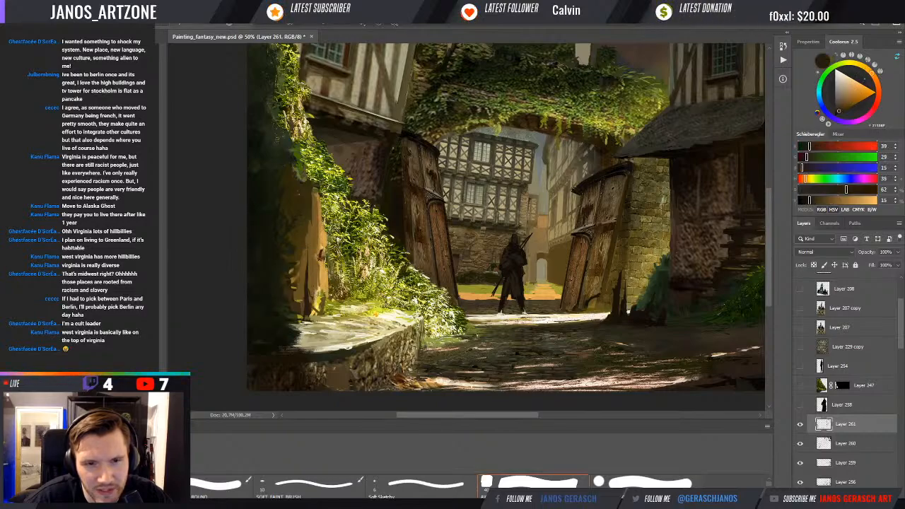
- Touch up the trunk's sunlit edge beside the ivy with sampled dark brown, golden tan and ochre
left_click(322, 245, "alt")
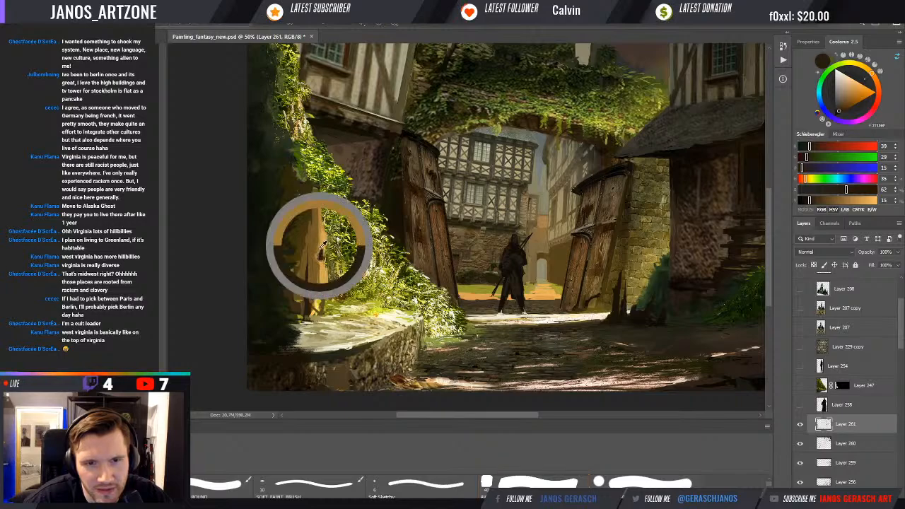
left_click(322, 257, "alt")
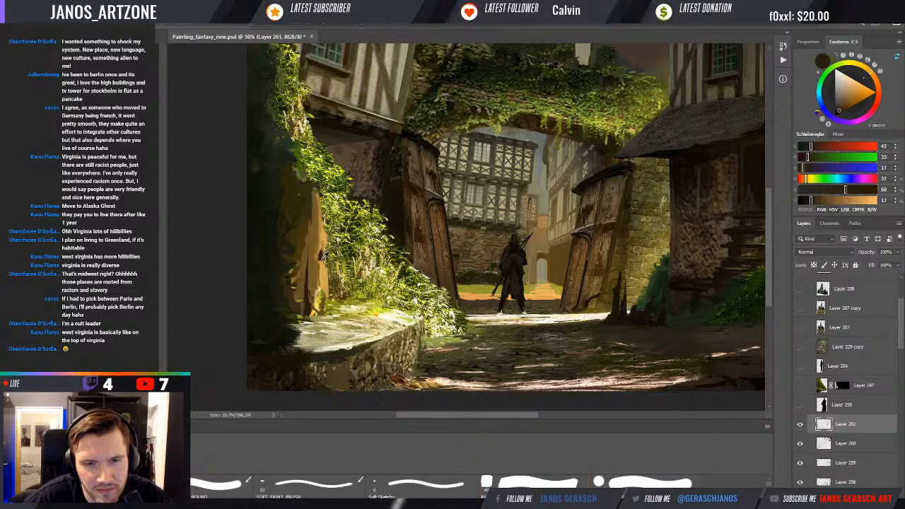
left_click(324, 247, "alt")
left_click(324, 262, "alt")
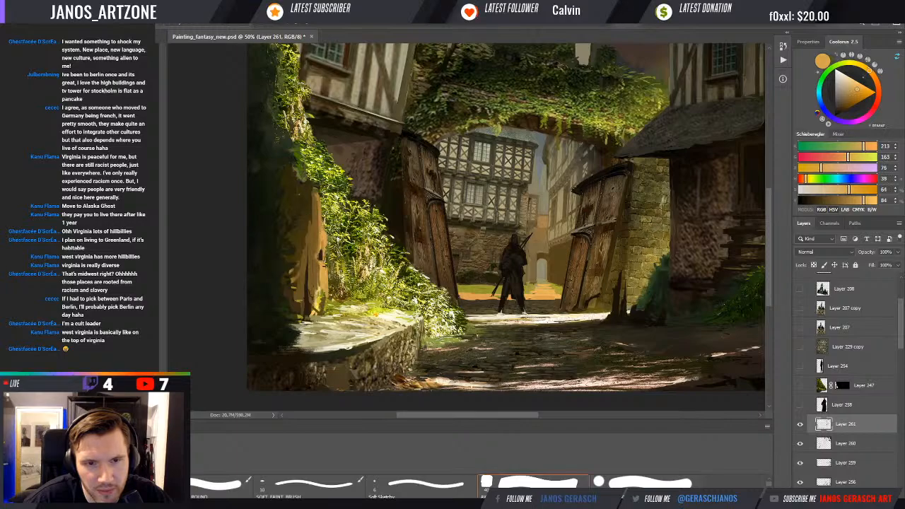
left_click(320, 219, "alt")
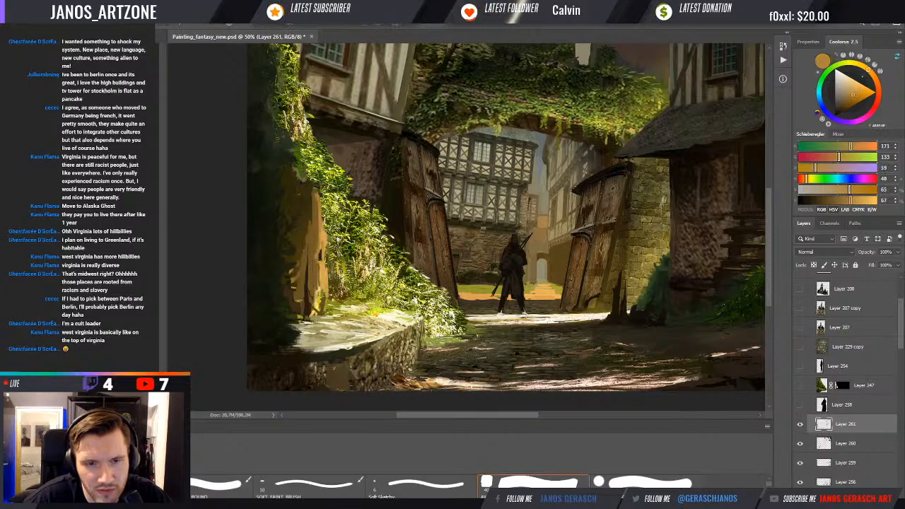
left_click(325, 227, "alt")
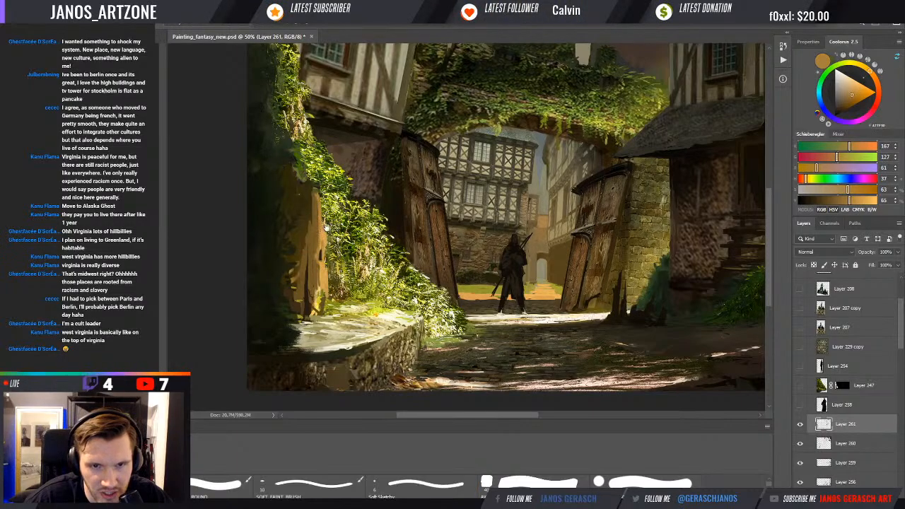
- Touch up the ivy hanging over the archway beside the house roof with sampled dark green and olive green, and save the painting
key("ctrl+minus")
key("ctrl+minus")
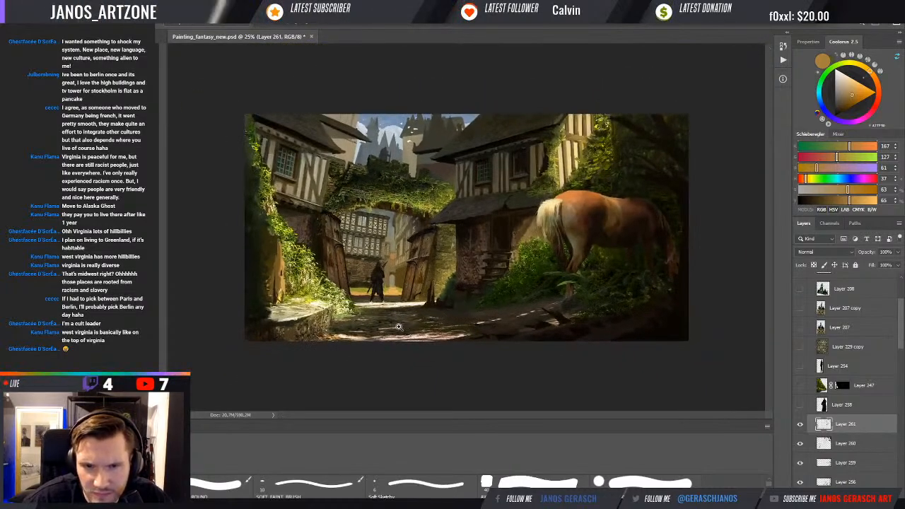
key("ctrl+plus")
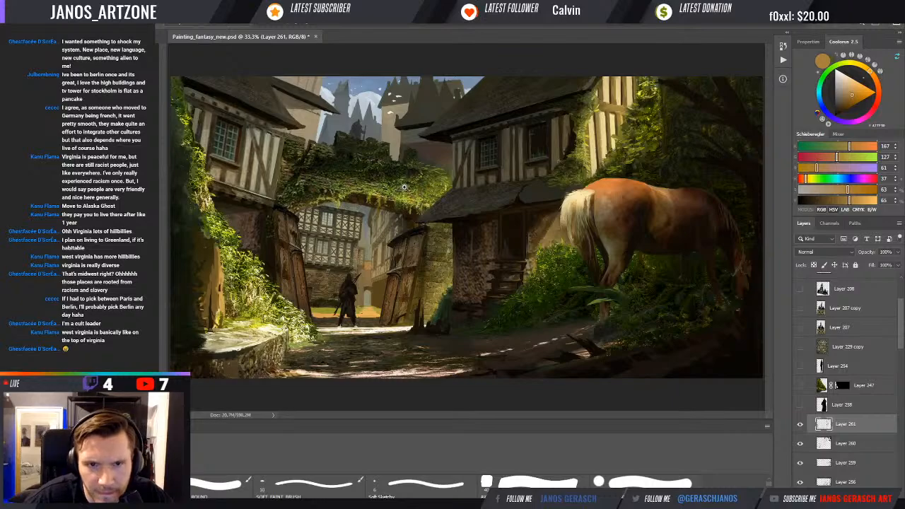
scroll(404, 187, "up", 1)
left_click(416, 217, "alt")
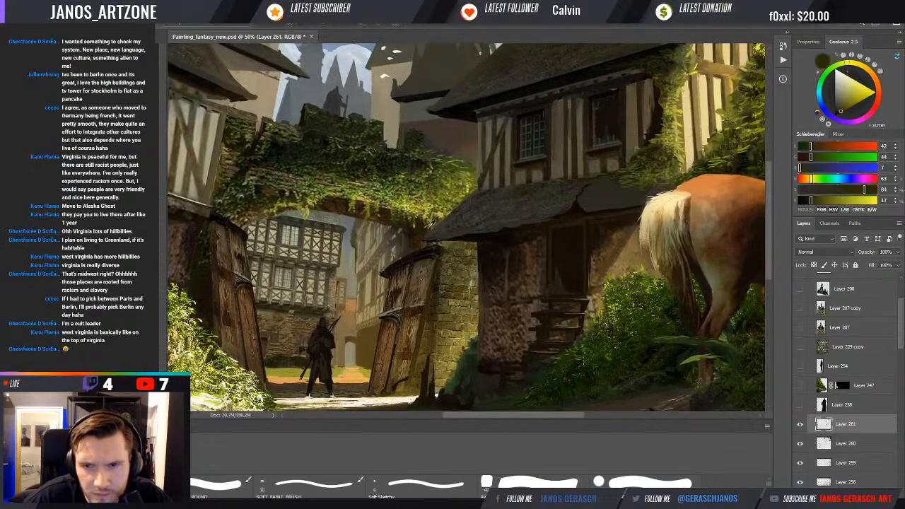
left_click(433, 221, "alt")
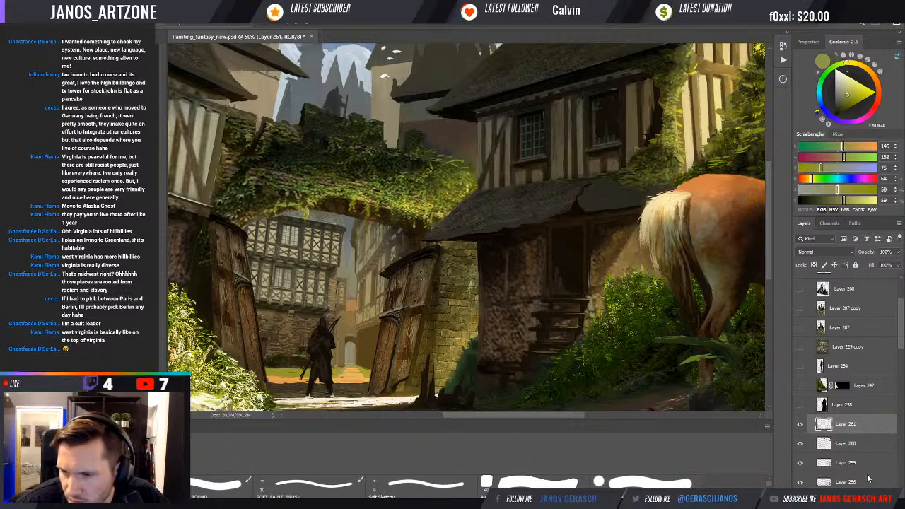
key("ctrl+s")
- Duplicate the forest photo on Layer 249, move the copy above Layer 261 in Group 18 and make it visible
scroll(848, 470, "down", 1)
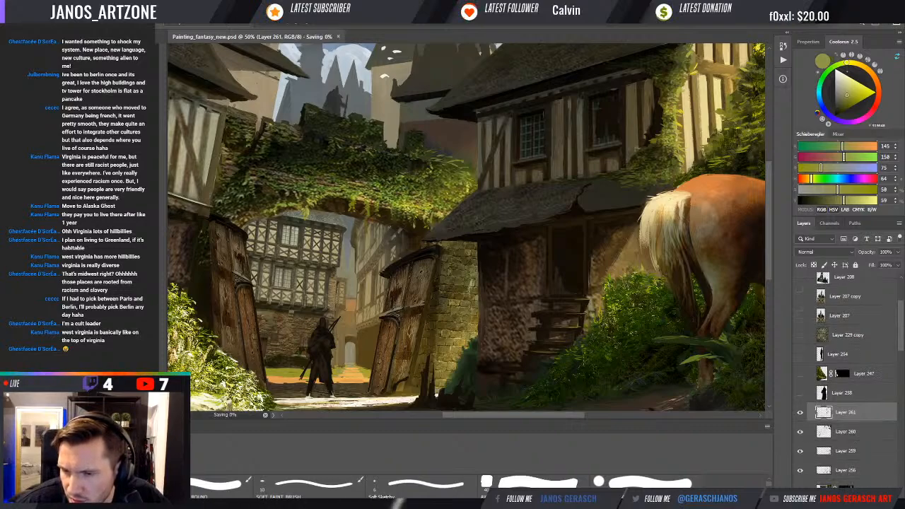
left_click(846, 505)
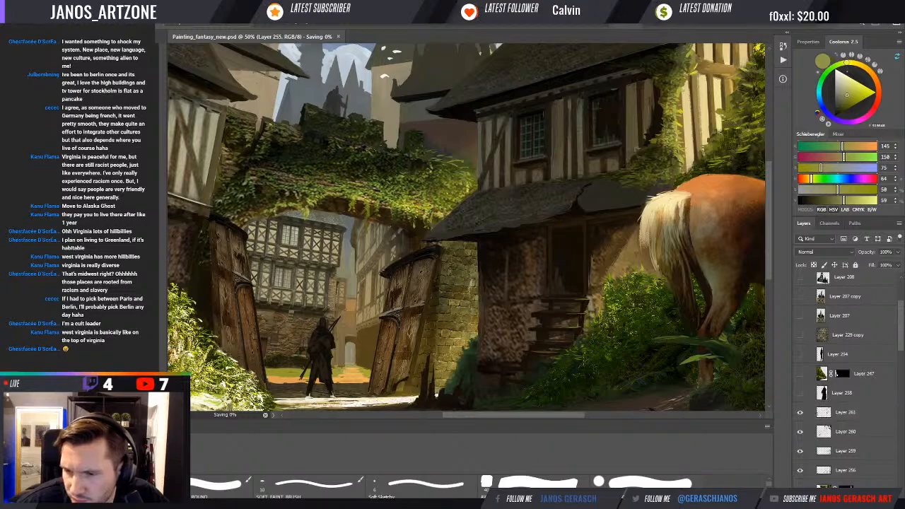
scroll(849, 470, "down", 6)
scroll(848, 470, "down", 4)
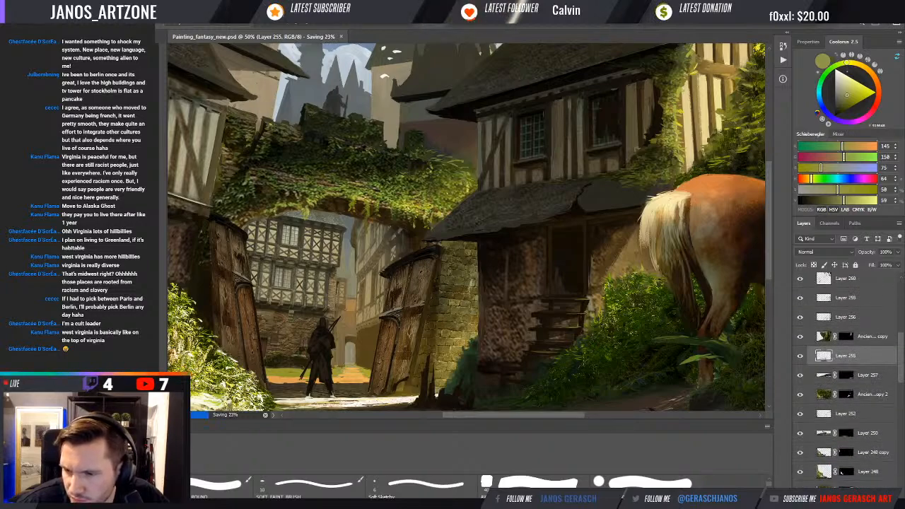
left_click(866, 497)
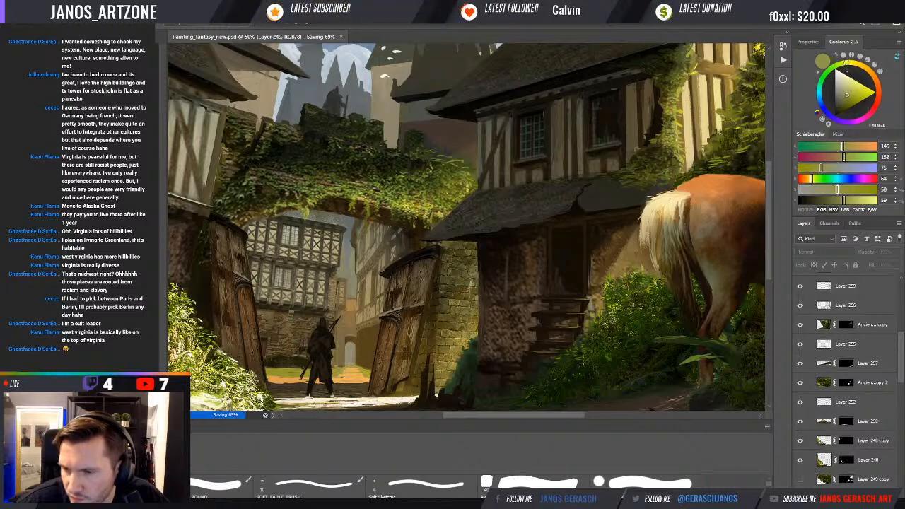
key("ctrl+j")
left_click_drag(874, 496, 846, 468)
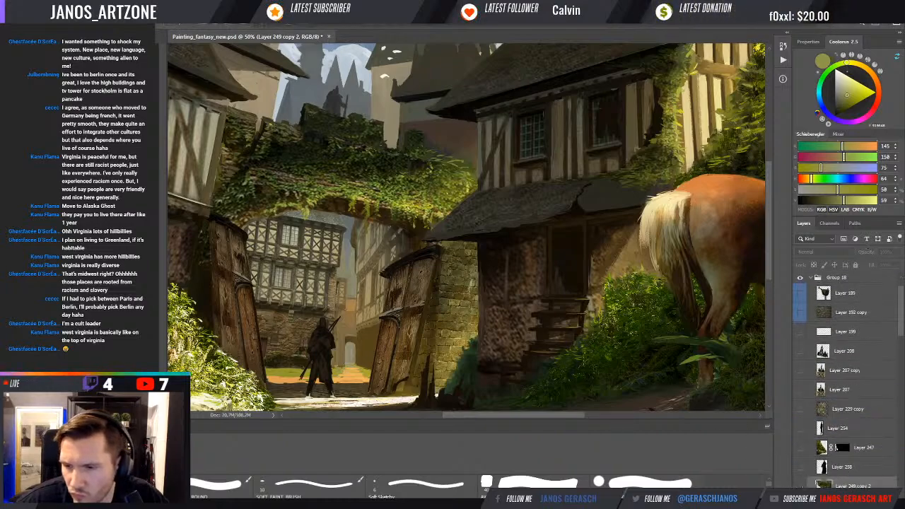
left_click(800, 485)
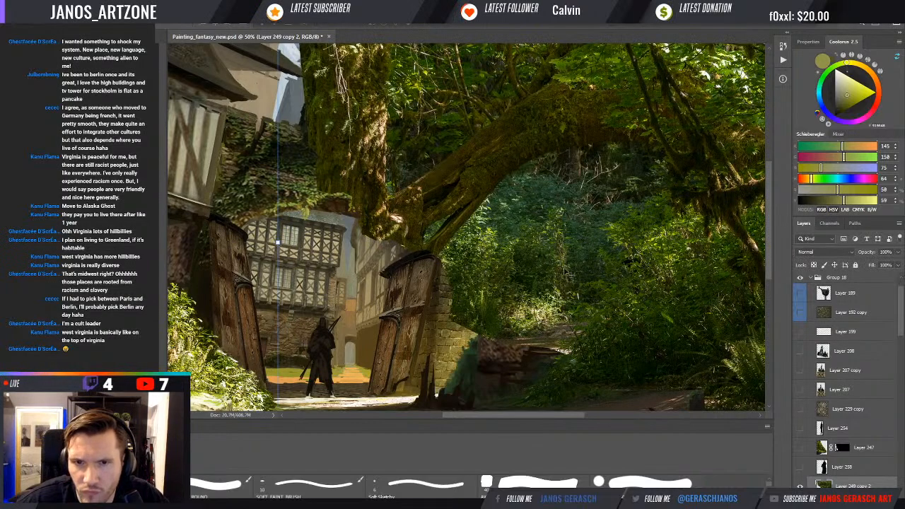
- Scale down the forest photo copy and place it so its mossy tree lies over the foreground trunk and stone ledge
mouse_move(569, 274)
left_mouse_down()
mouse_move(542, 303)
mouse_move(503, 308)
mouse_move(504, 338)
left_mouse_up()
mouse_move(509, 322)
left_mouse_down()
mouse_move(473, 235)
mouse_move(427, 283)
mouse_move(453, 257)
mouse_move(453, 238)
mouse_move(476, 241)
mouse_move(480, 337)
mouse_move(433, 327)
mouse_move(437, 337)
left_mouse_up()
key("ctrl+minus")
key("ctrl+minus")
mouse_move(501, 271)
left_mouse_down()
mouse_move(611, 237)
mouse_move(508, 264)
left_mouse_up()
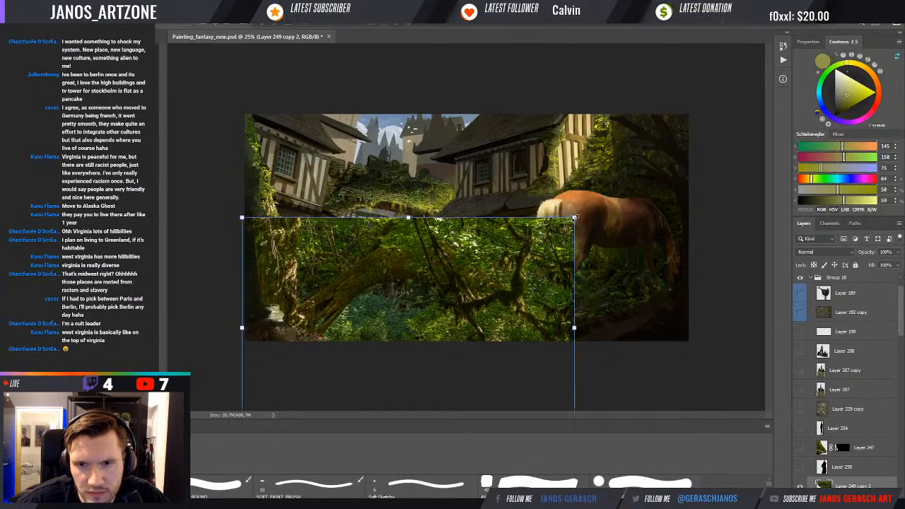
left_click_drag(563, 231, 558, 229)
mouse_move(479, 260)
left_mouse_down()
mouse_move(455, 267)
mouse_move(455, 283)
mouse_move(448, 265)
mouse_move(552, 208)
mouse_move(465, 271)
left_mouse_up()
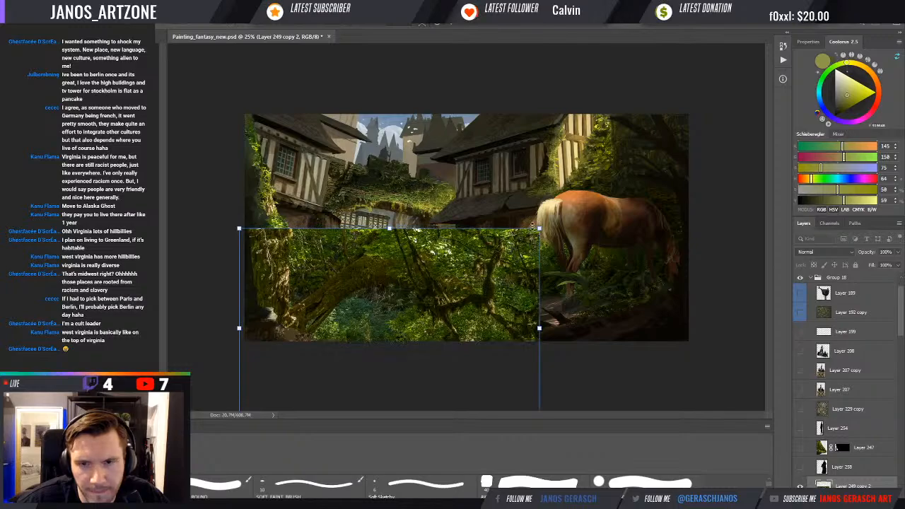
left_click_drag(541, 229, 525, 238)
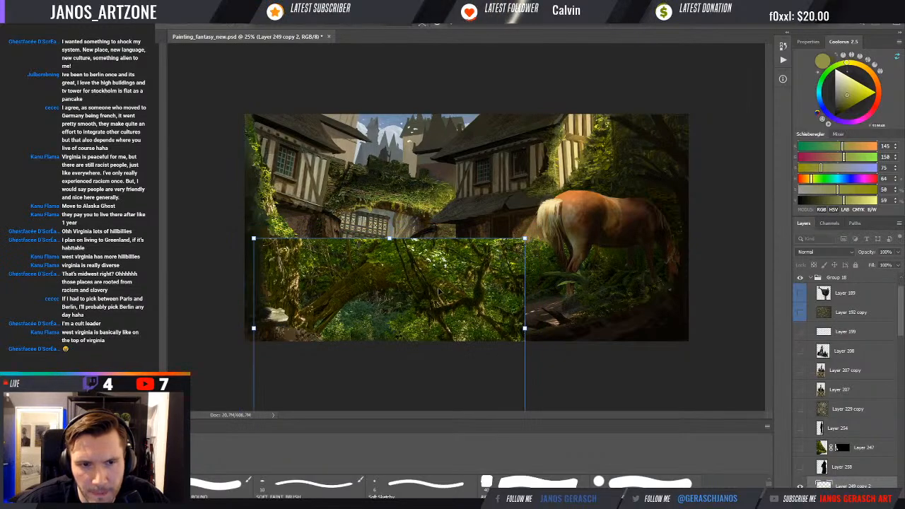
left_click_drag(446, 297, 439, 292)
key("Return")
key("ctrl+z")
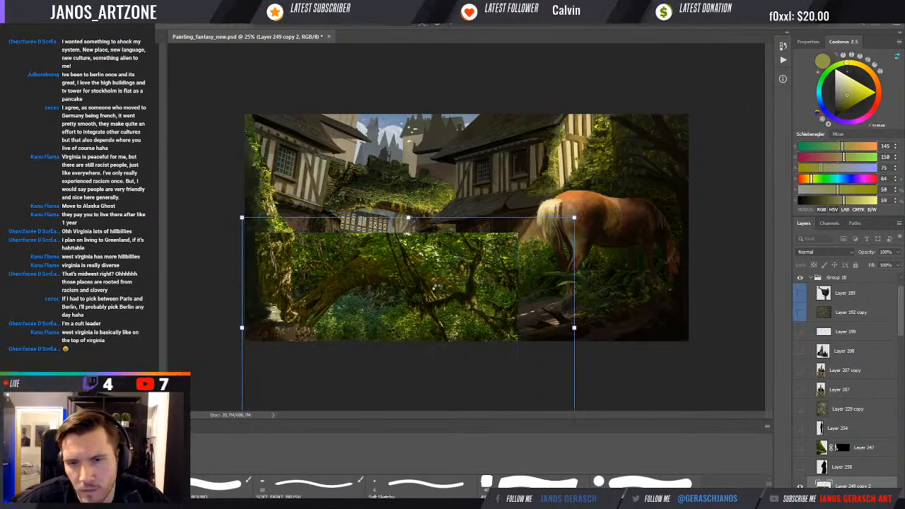
key("ctrl+shift+z")
- Duplicate the scaled forest photo and hide the new copy with an inverted, black layer mask
key("ctrl+j")
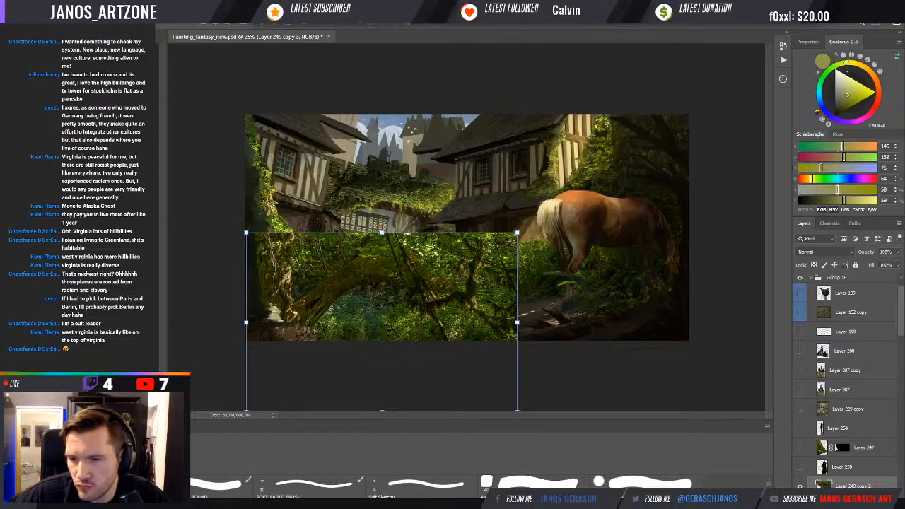
left_click(837, 501)
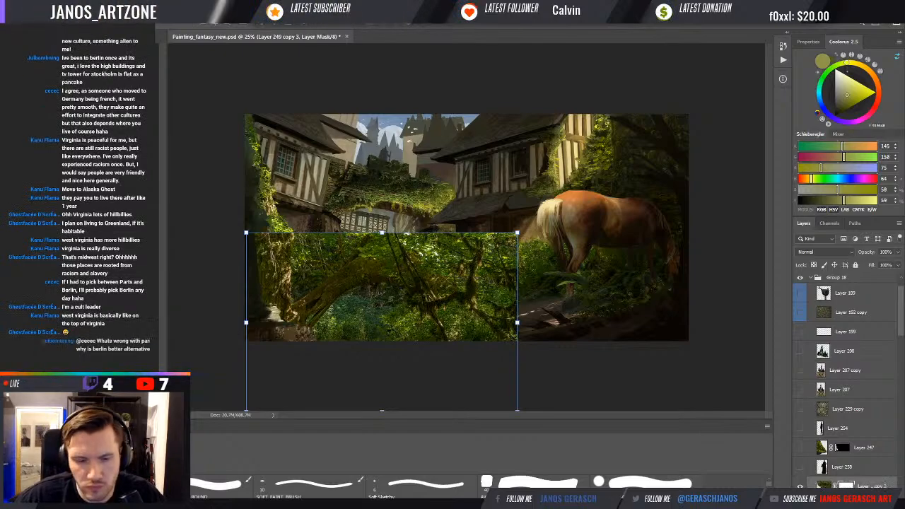
key("ctrl+i")
- Paint white on the layer mask with a different brush to reveal the forest photo's mossy texture over the foreground trunk
key("b")
left_click(533, 484)
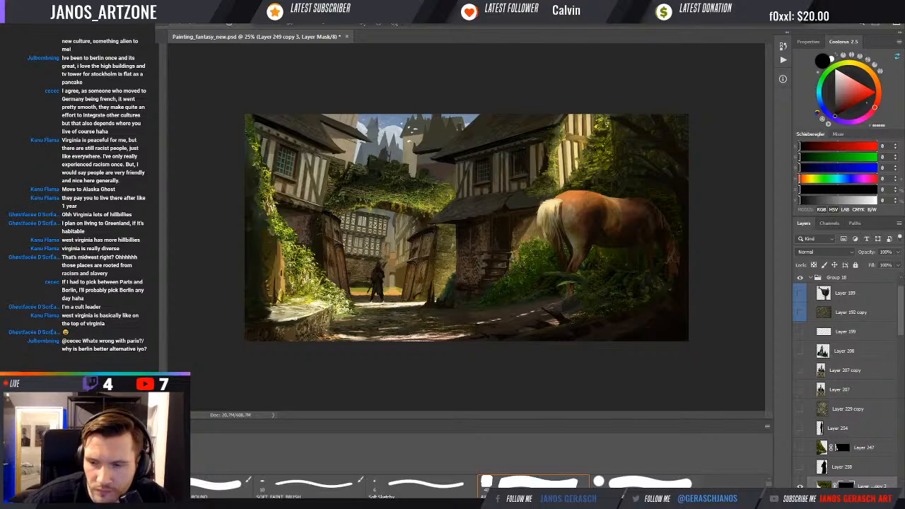
scroll(620, 495, "down", 3)
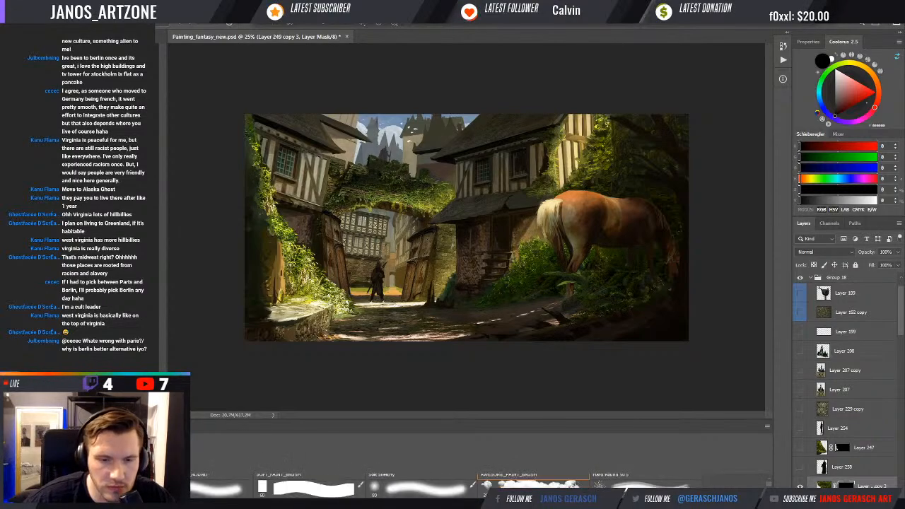
left_click(216, 478)
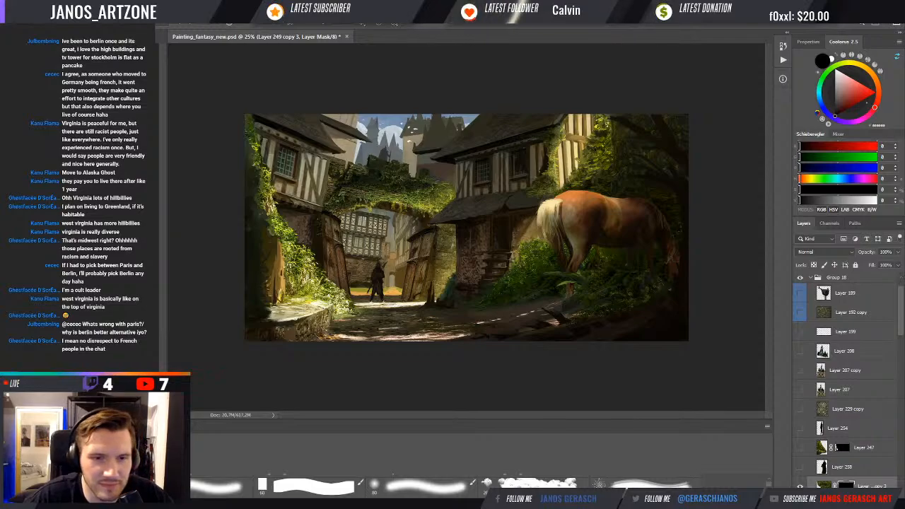
key("x")
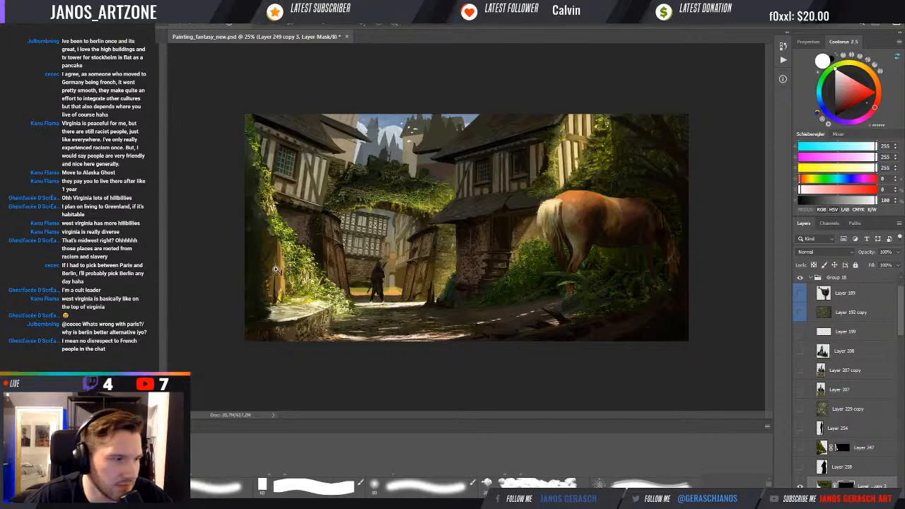
key("ctrl+plus")
left_click(228, 279, "ctrl")
mouse_move(228, 279)
left_mouse_down()
mouse_move(272, 260)
mouse_move(242, 259)
left_mouse_up()
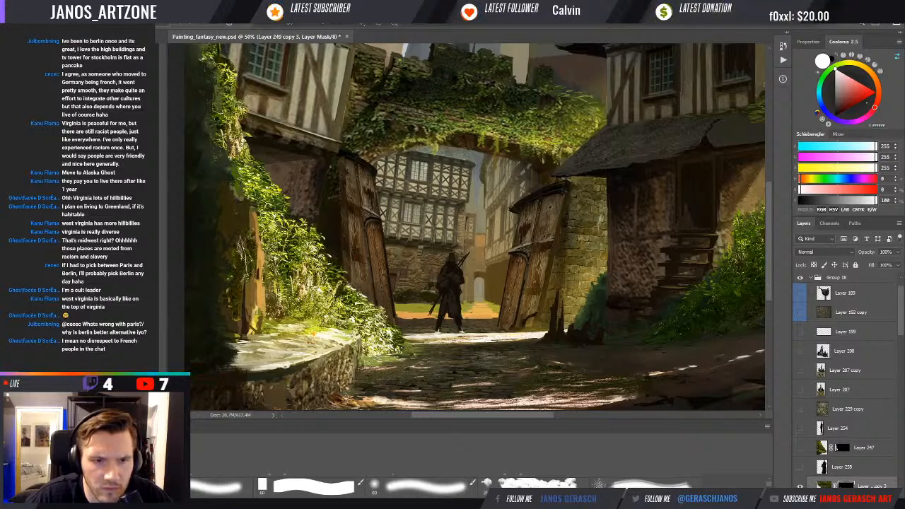
mouse_move(246, 273)
left_mouse_down()
mouse_move(249, 317)
mouse_move(255, 223)
left_mouse_up()
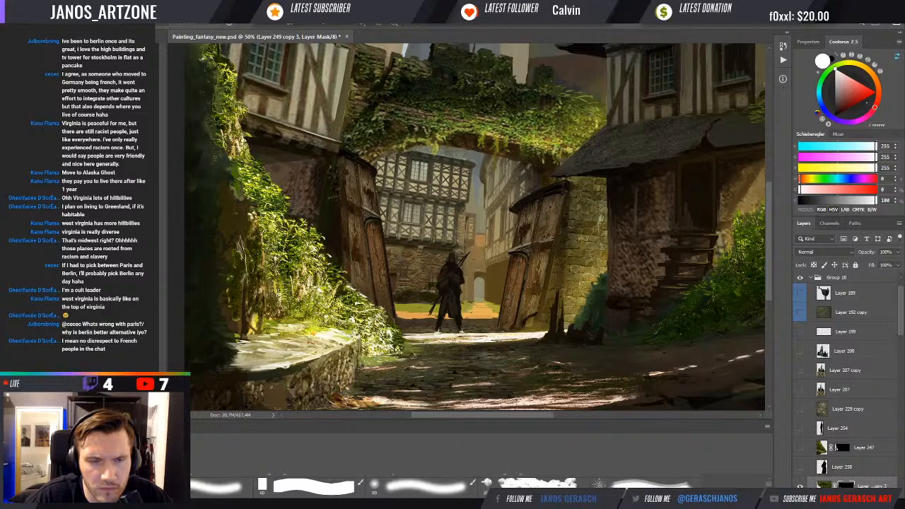
left_click_drag(244, 214, 242, 227)
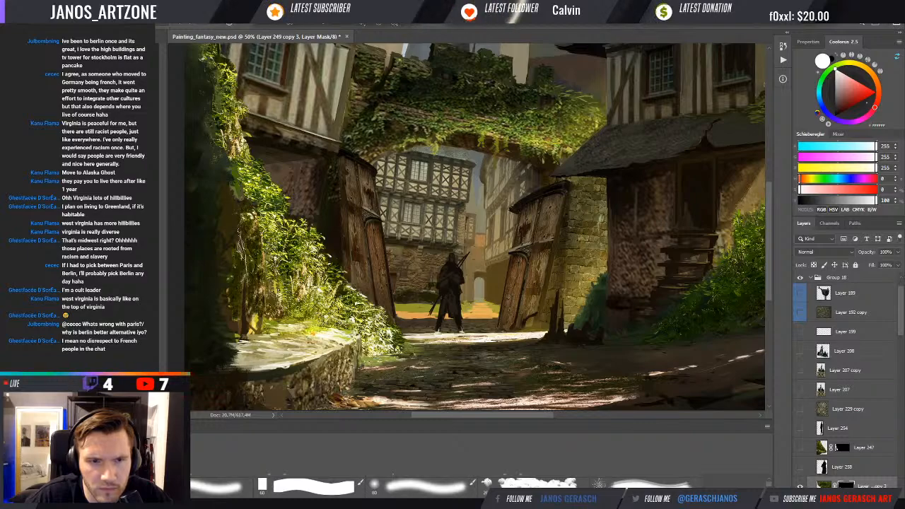
- Refine the mask of Layer 249 copy 3 with alternating white and black strokes along the foreground trunk, undoing the last stroke
left_click_drag(233, 196, 232, 222)
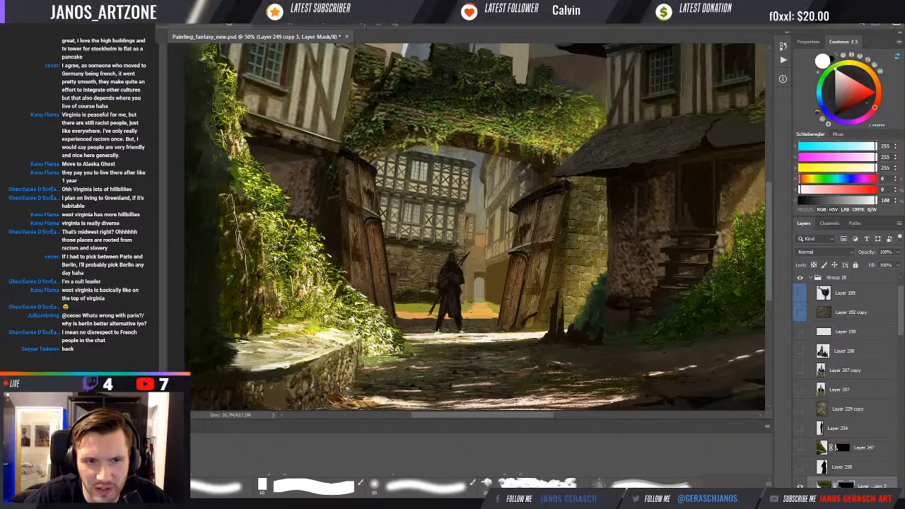
key("x")
key("x")
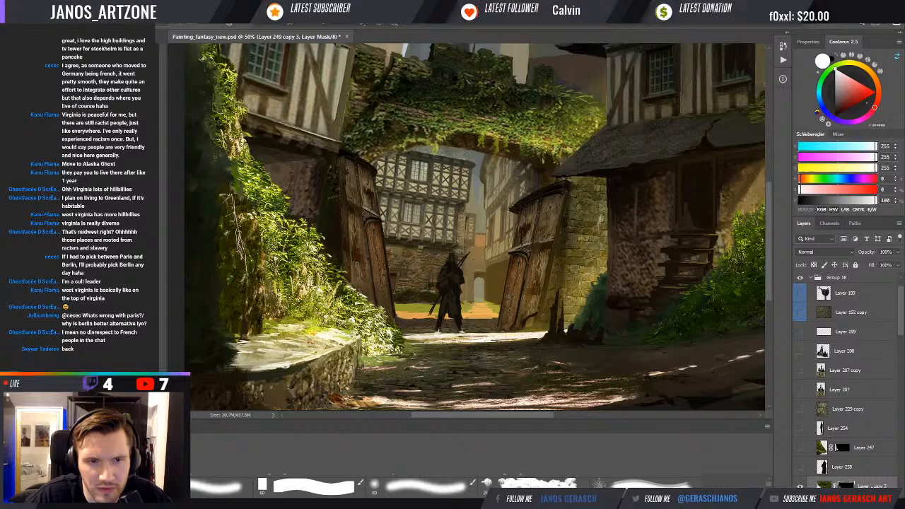
key("x")
key("x")
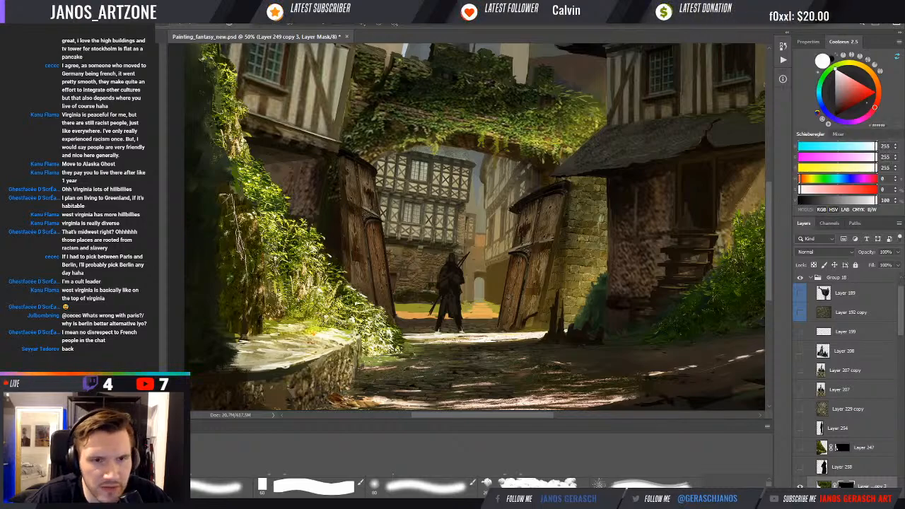
key("x")
key("x")
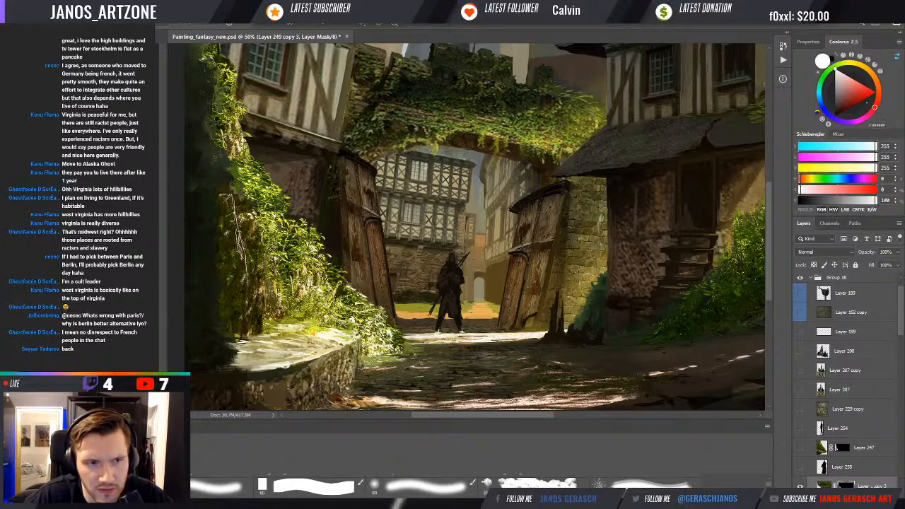
key("x")
key("x")
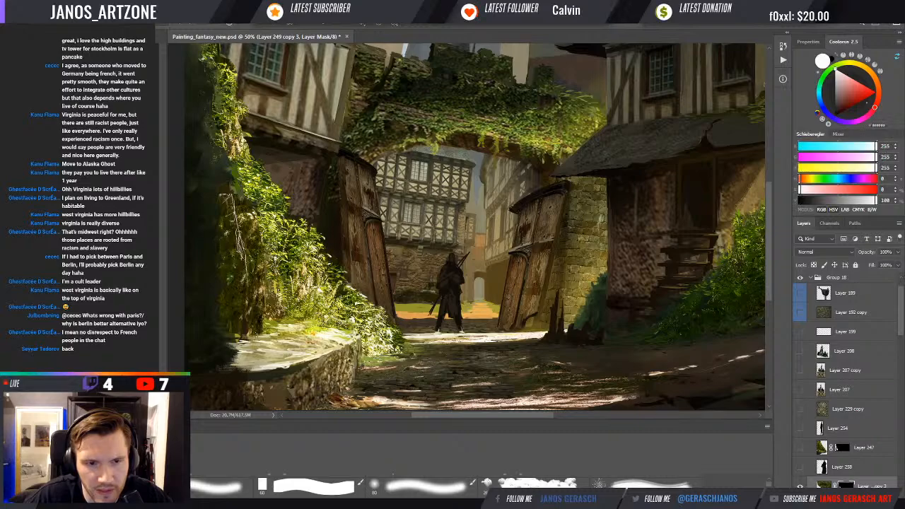
key("x")
key("x")
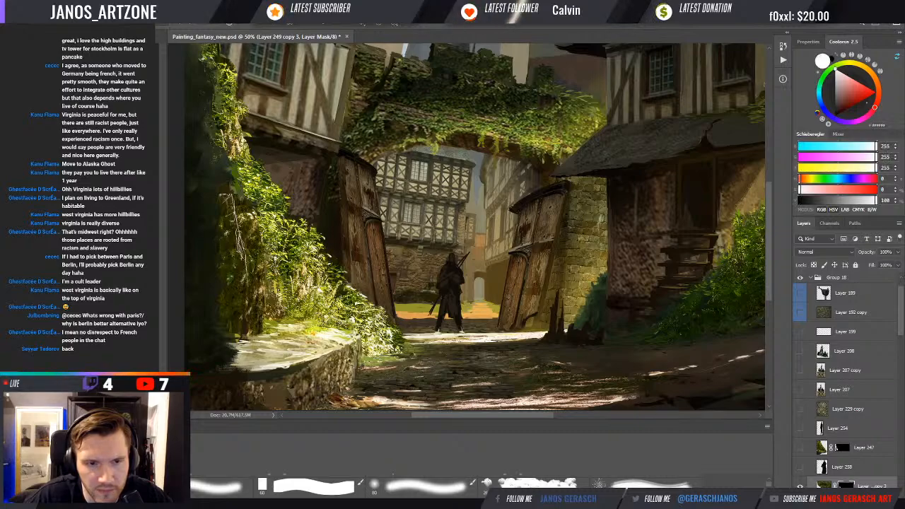
key("x")
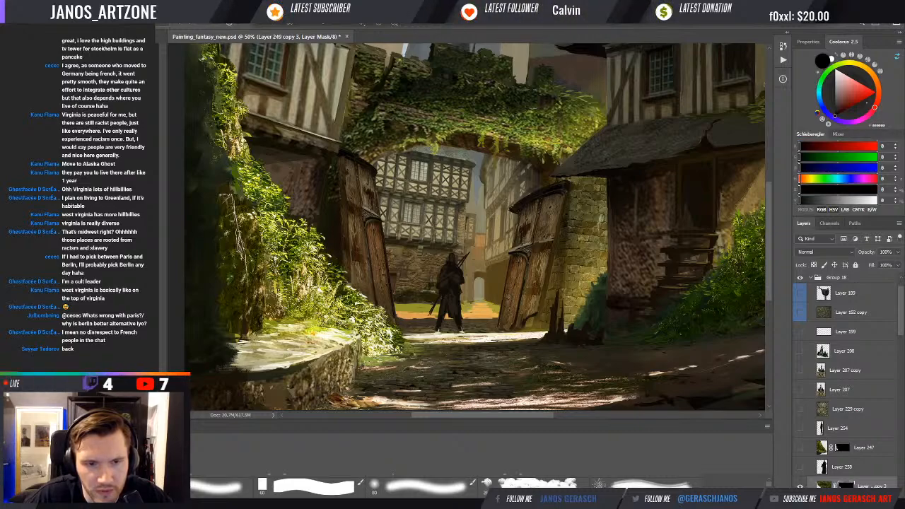
key("x")
key("x")
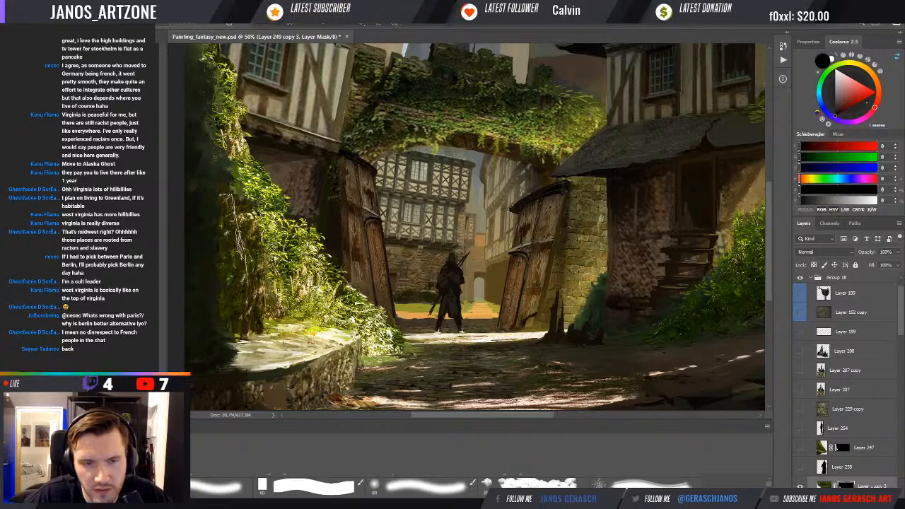
key("ctrl+z")
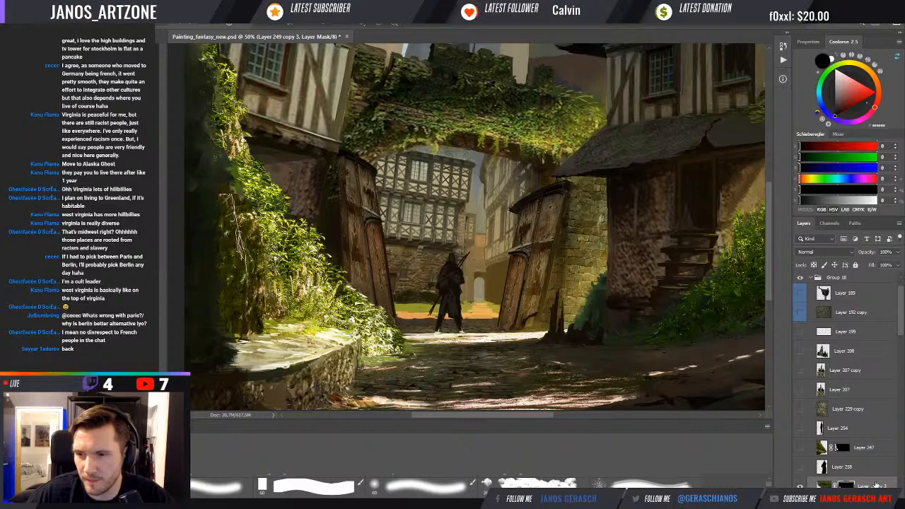
- Move Layer 249 copy 3 below Layer 249 copy 2 and add a new empty layer directly above it
scroll(900, 342, "down", 3)
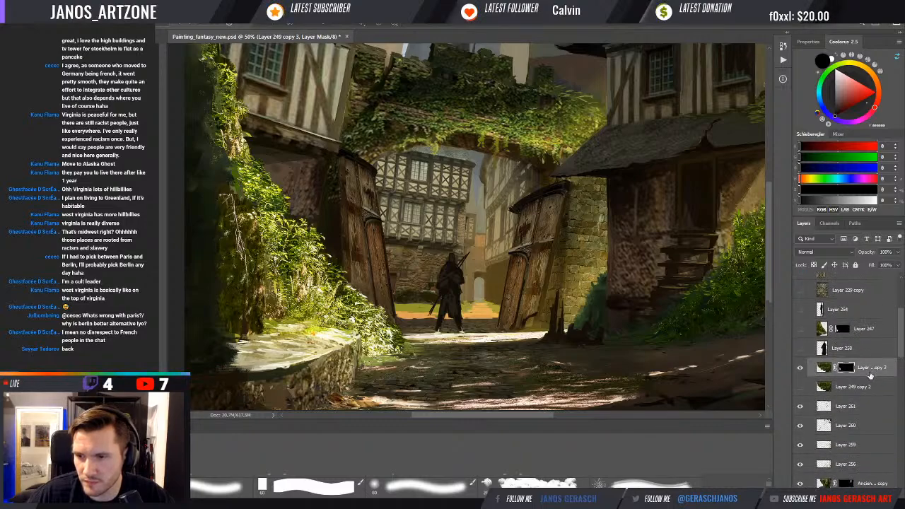
mouse_move(871, 376)
left_mouse_down()
mouse_move(861, 415)
mouse_move(872, 381)
left_mouse_up()
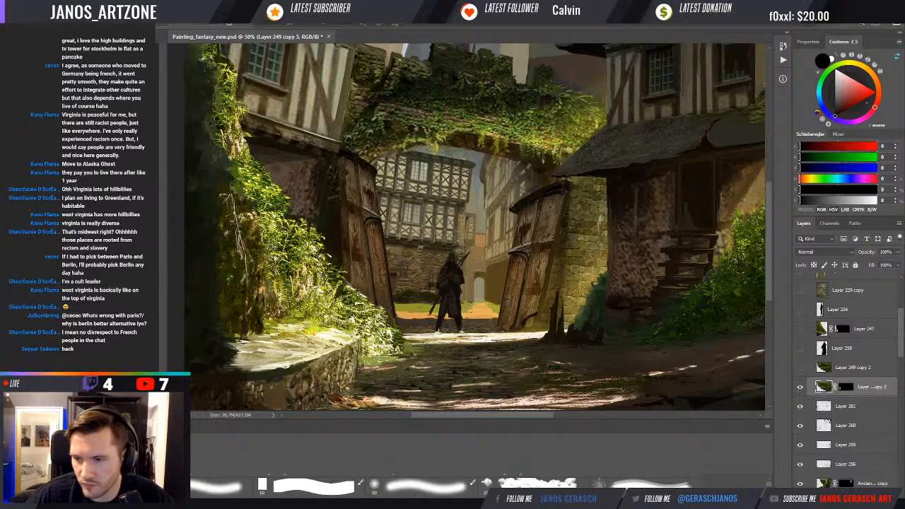
key("ctrl+shift+alt+n")
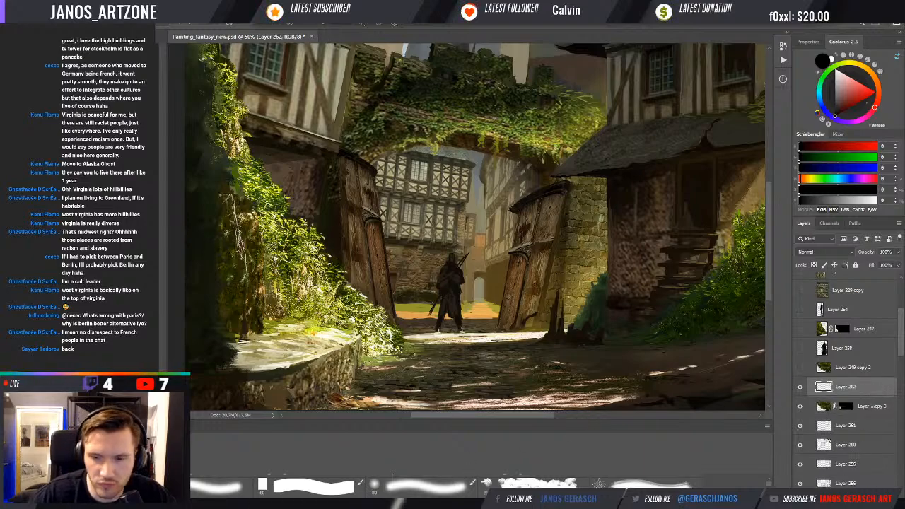
- Choose another brush and paint sampled dark olive tones along the foreground trunk's shadowed left edge on Layer 262
left_click(769, 485)
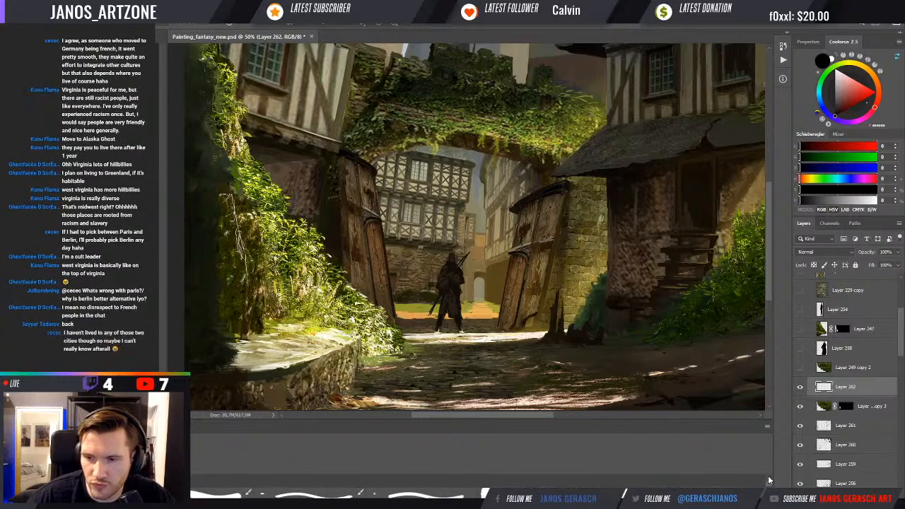
left_click(311, 283, "alt")
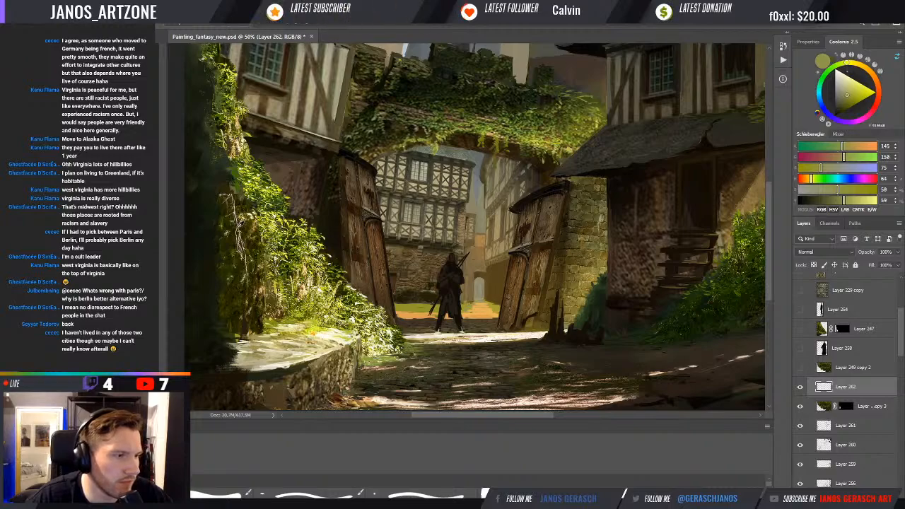
left_click(229, 238, "ctrl")
left_click_drag(222, 237, 247, 214)
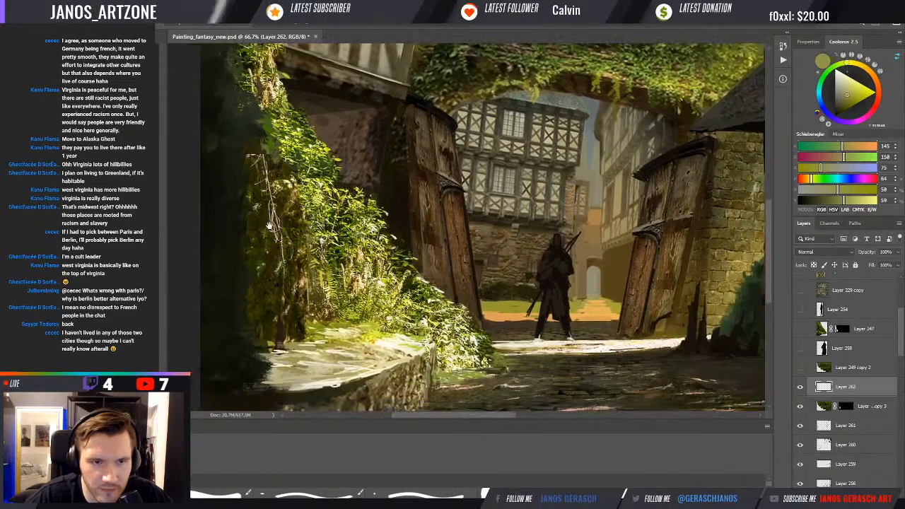
left_click(249, 212, "ctrl")
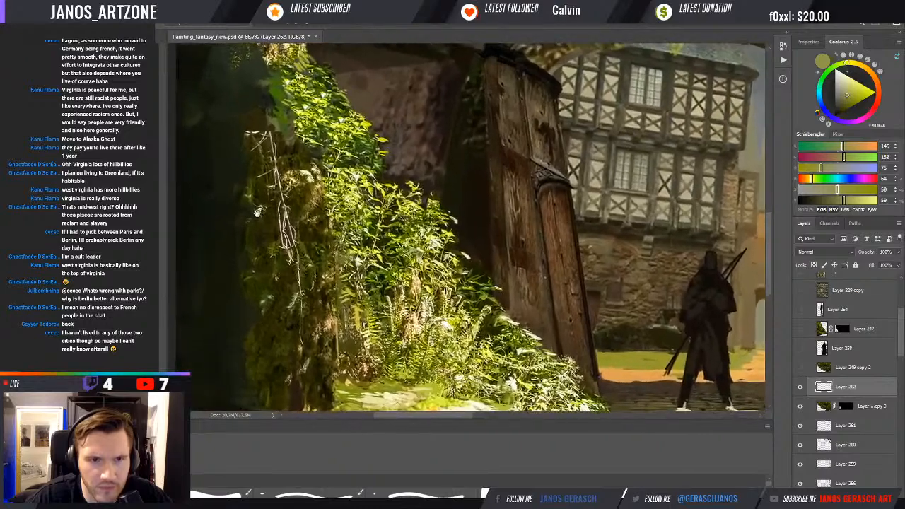
left_click(255, 196, "alt")
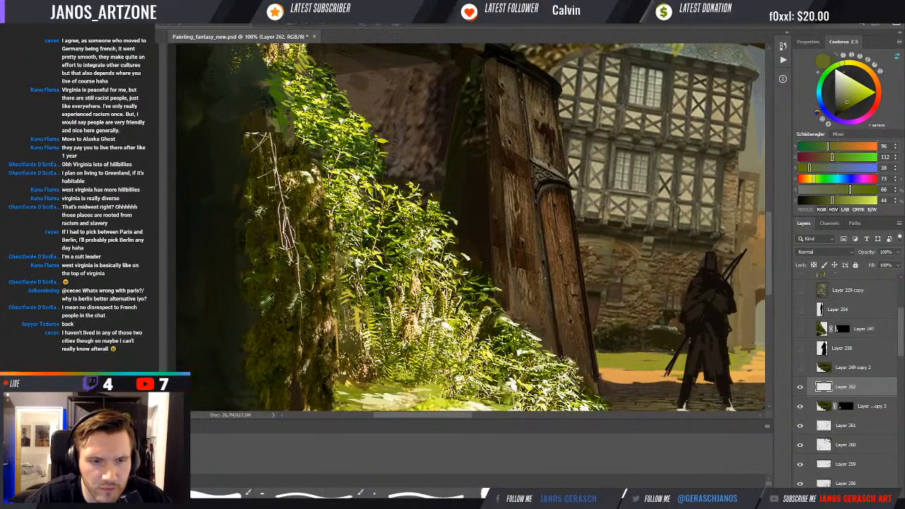
left_click(251, 290, "alt")
left_click(242, 290, "alt")
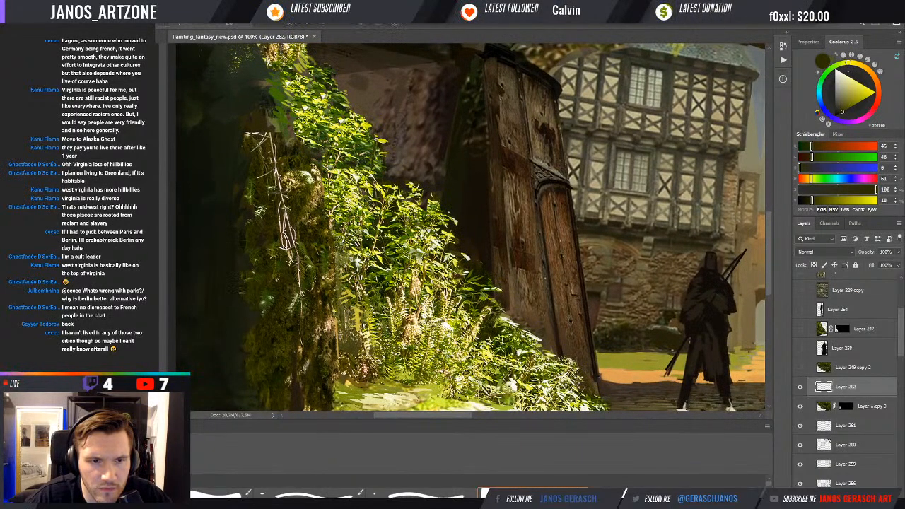
left_click_drag(243, 293, 244, 286)
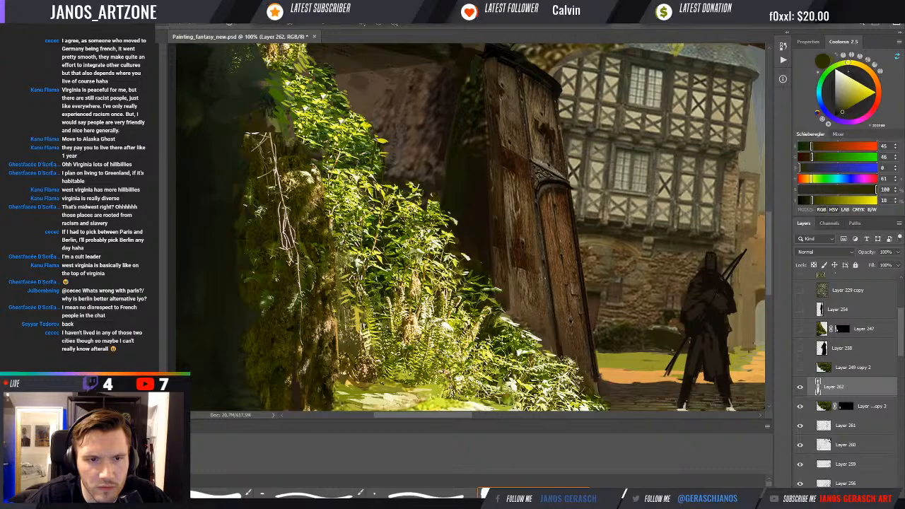
left_click_drag(245, 297, 247, 319)
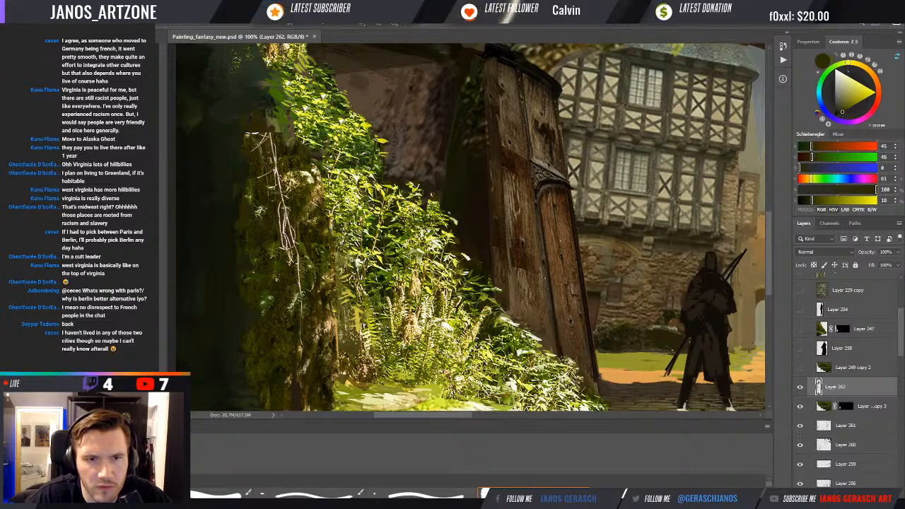
- Touch up the upper trunk where it meets the ivy with sampled dark olive and pale yellow-green tones
left_click(247, 311, "alt")
left_click_drag(315, 170, 321, 180)
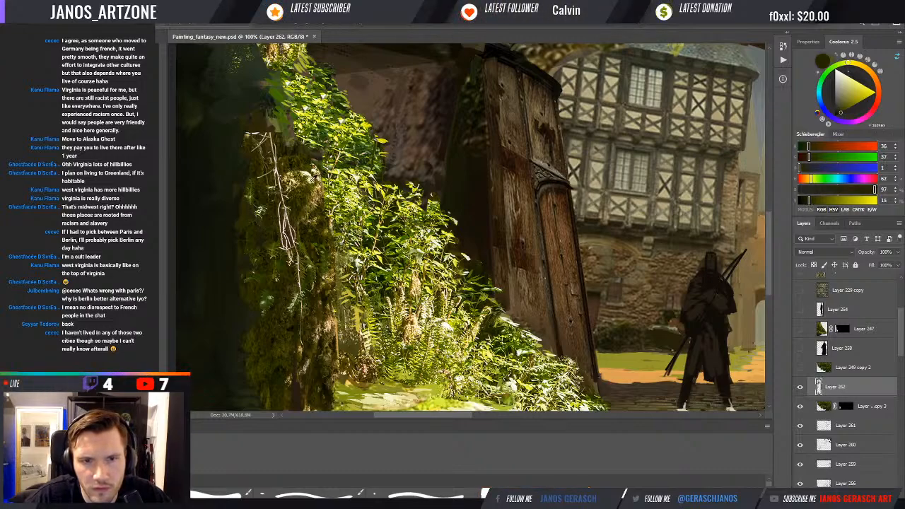
left_click(316, 172, "alt")
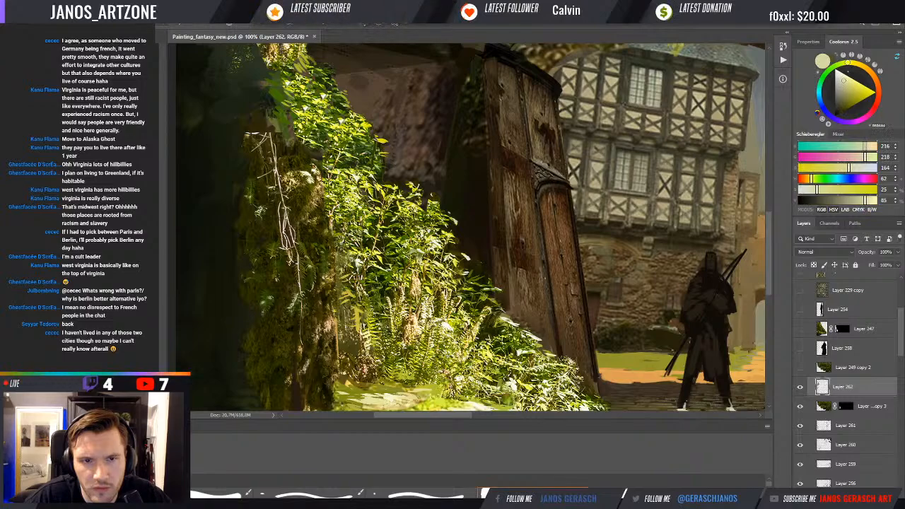
scroll(333, 216, "down", 2)
left_click(326, 199, "alt")
scroll(340, 263, "down", 2)
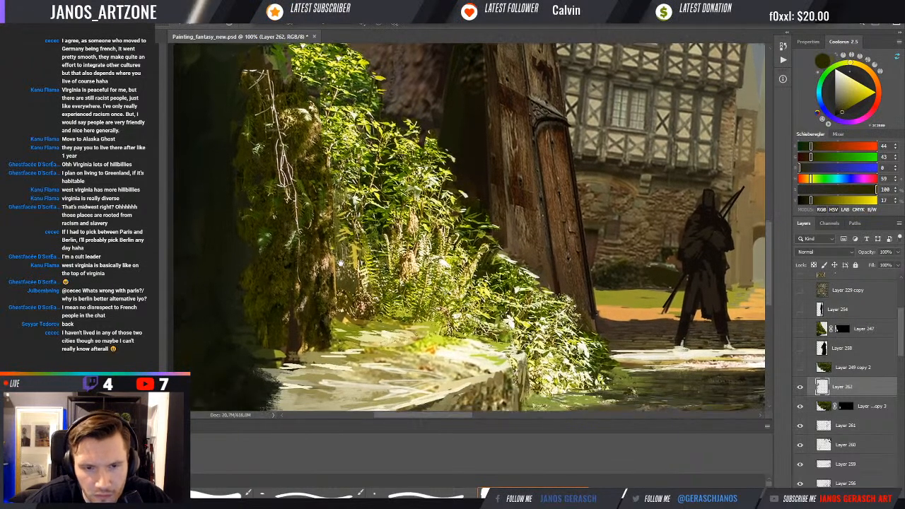
- Sample brown and near-black tones around the trunk's base and paint a dark vertical crevice just above the stone ledge
left_click_drag(340, 263, 331, 259)
left_click(337, 260, "alt")
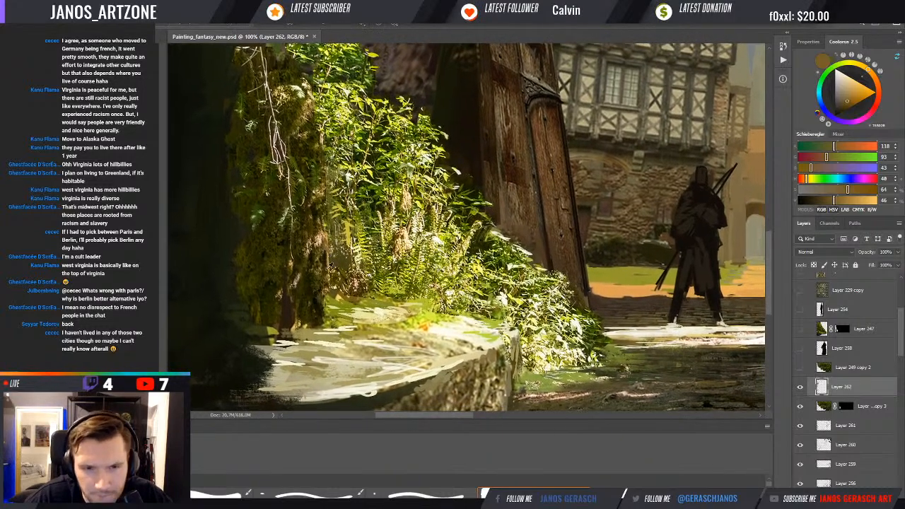
left_click(289, 310, "alt")
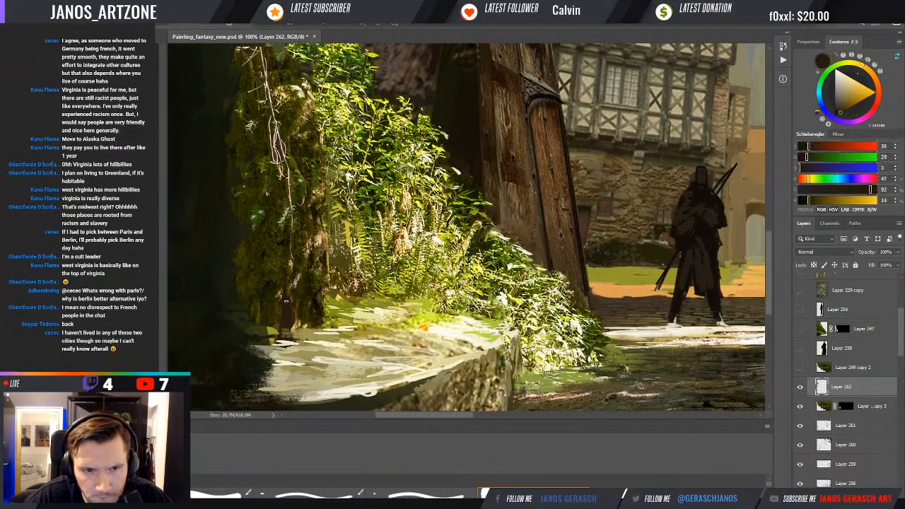
left_click(319, 299, "alt")
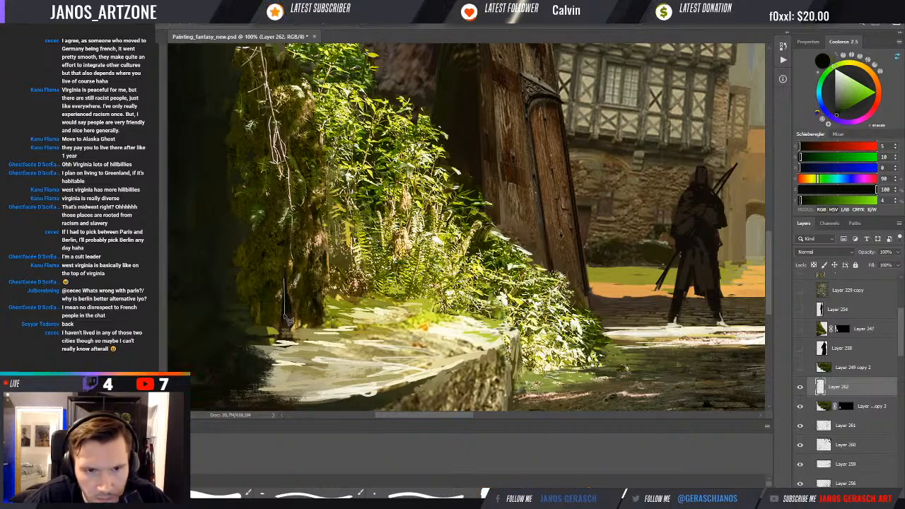
left_click_drag(289, 279, 284, 342)
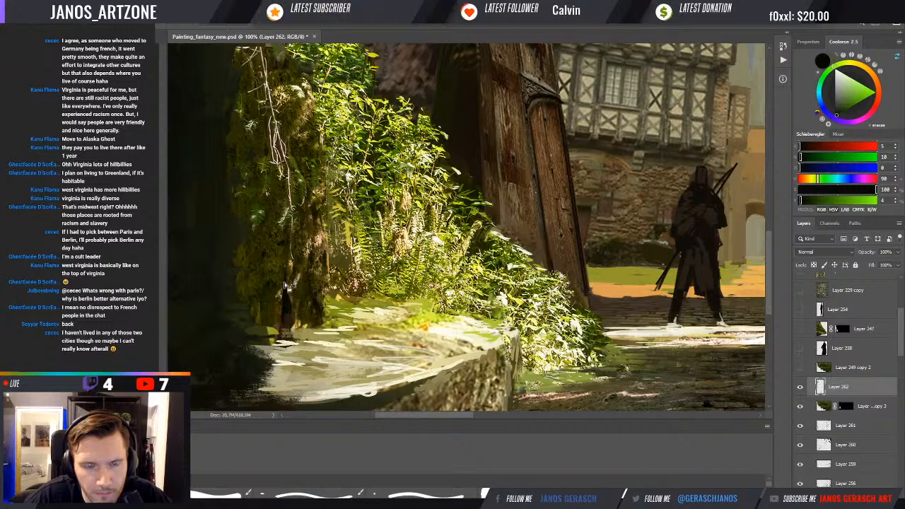
key("ctrl+d")
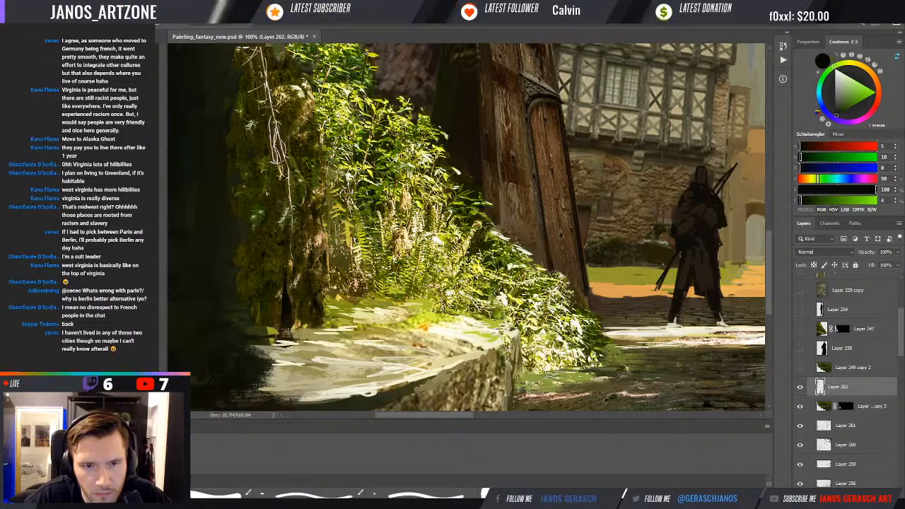
- Touch up the lower trunk's right edge beside the ferns with sampled dark and golden brown tones
left_click_drag(314, 250, 316, 284)
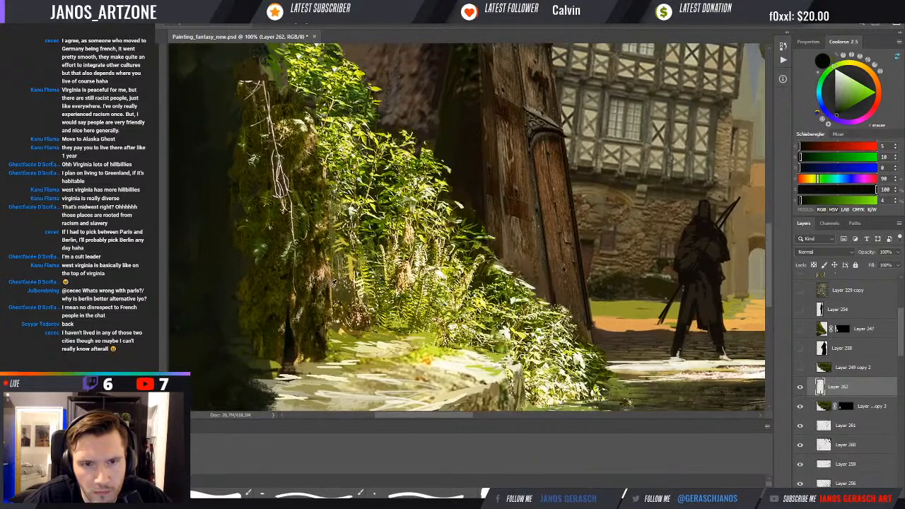
left_click(330, 294, "alt")
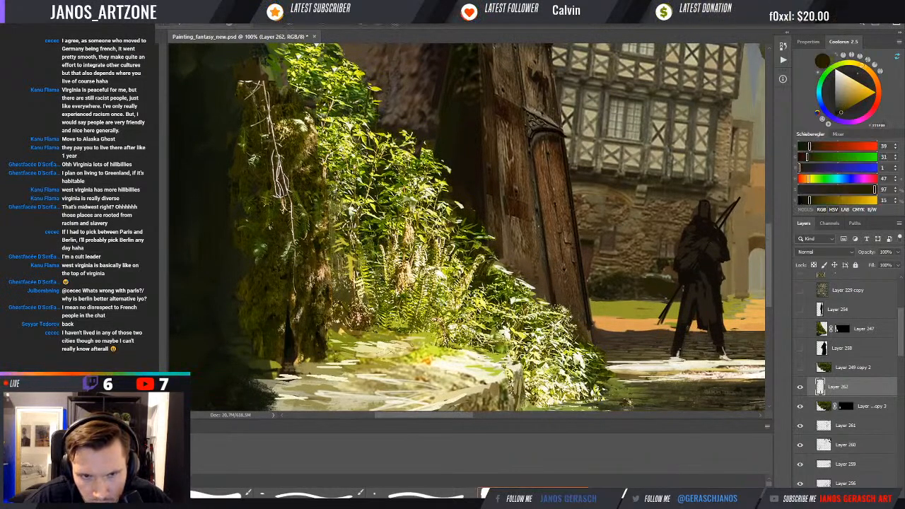
left_click(331, 292, "alt")
left_click(323, 331, "alt")
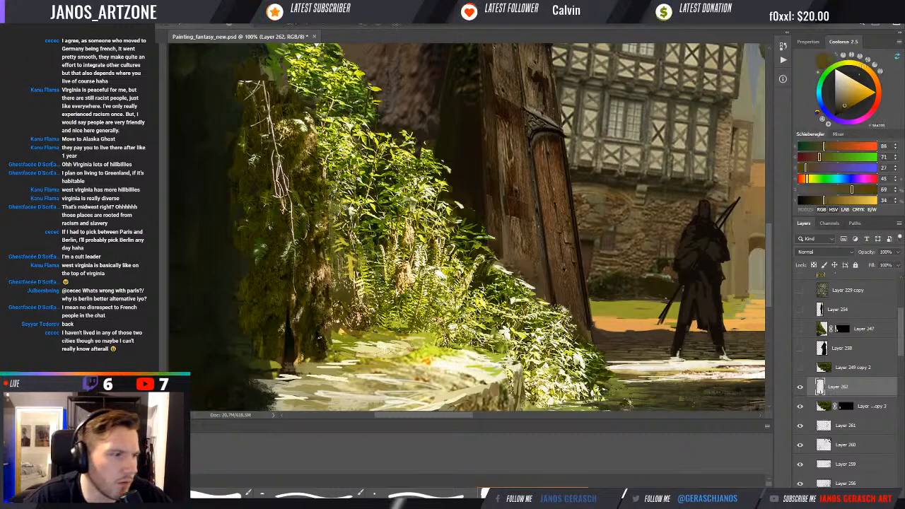
left_click_drag(303, 296, 311, 323)
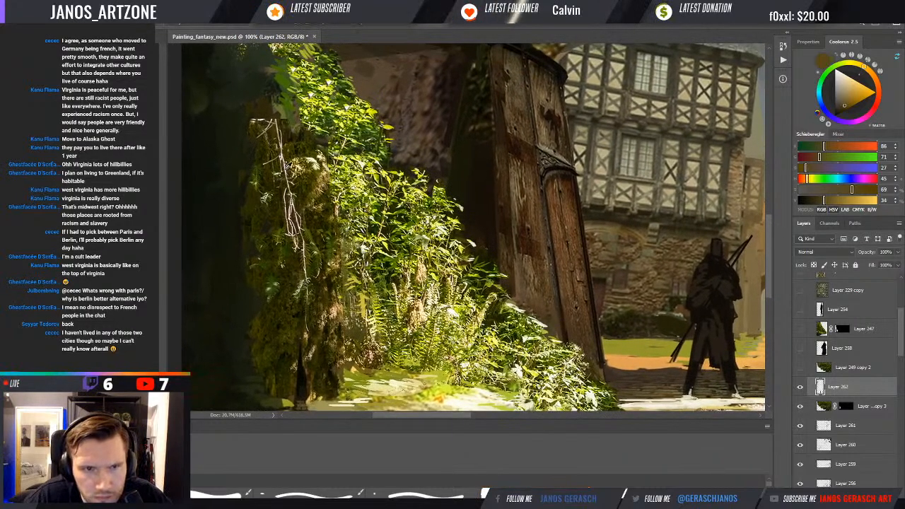
- Sample near-white and beige root tones and extend the pale hanging root upward above the mossy foreground trunk on Layer 262
left_click(285, 170, "alt")
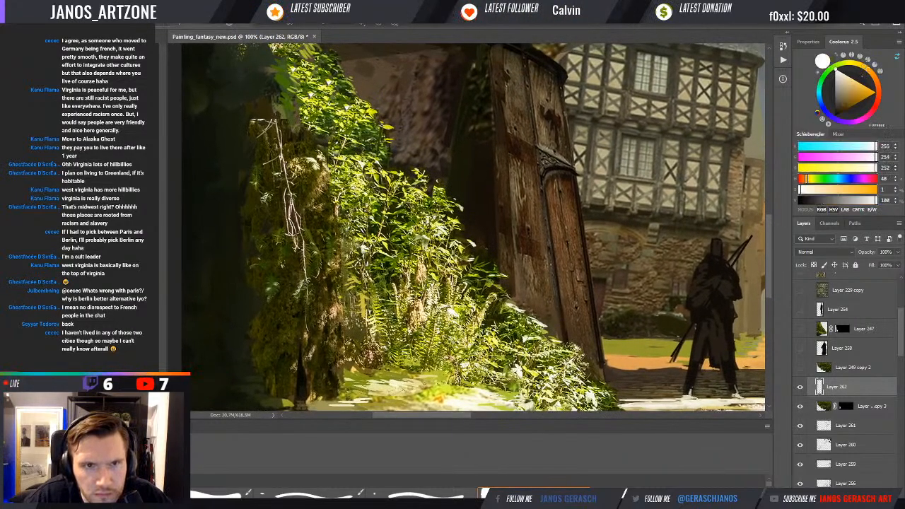
left_click_drag(273, 106, 265, 94)
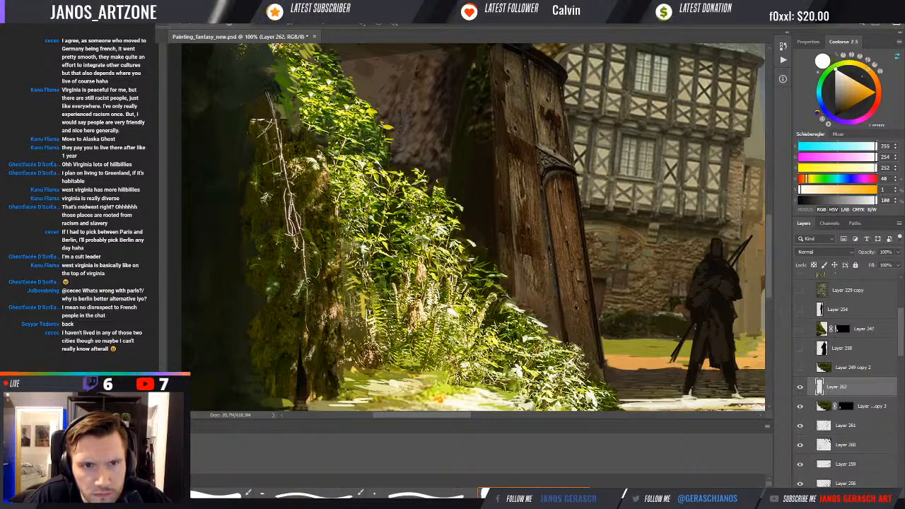
left_click(275, 124, "alt")
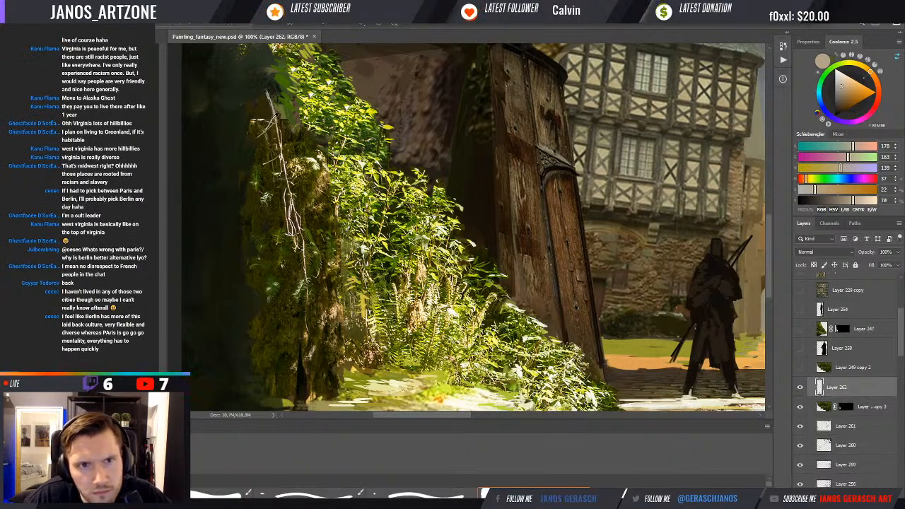
left_click(272, 118, "alt")
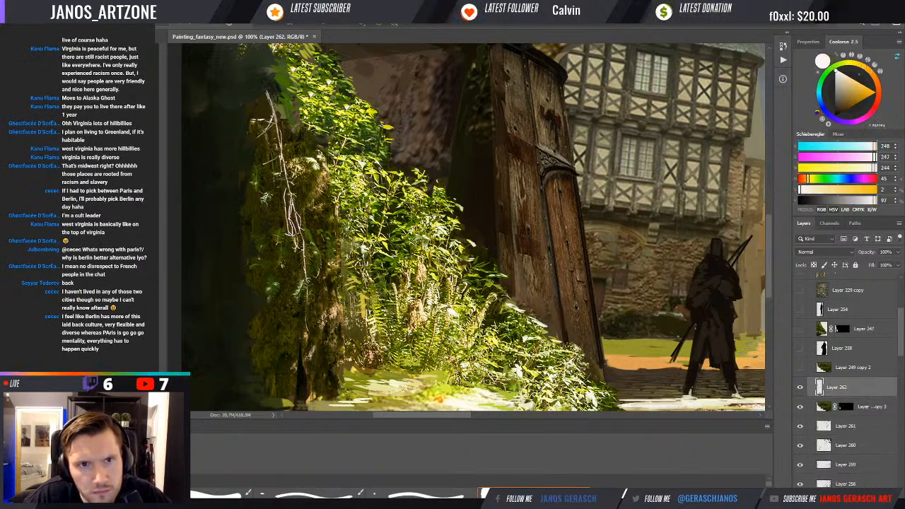
- Touch up the lower trunk's right edge beside the ferns with sampled tan and pale peach tones
left_click_drag(318, 259, 294, 175)
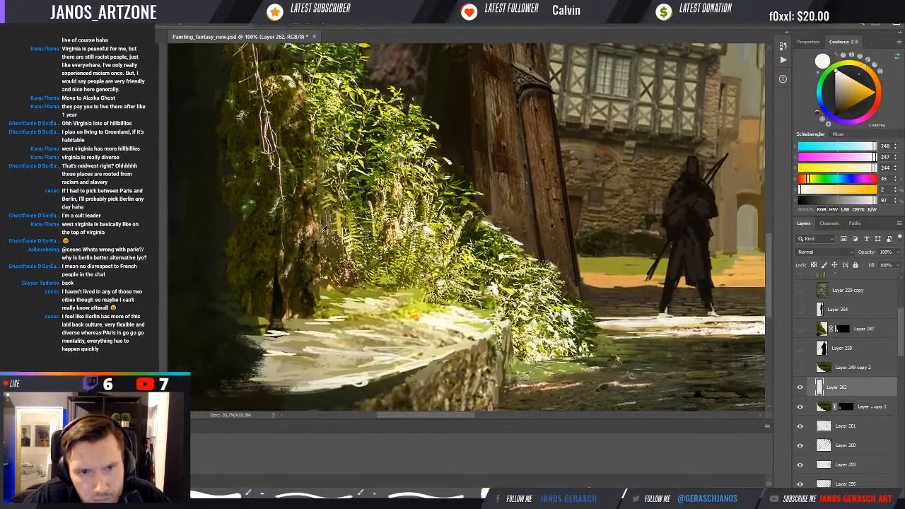
left_click(323, 228, "alt")
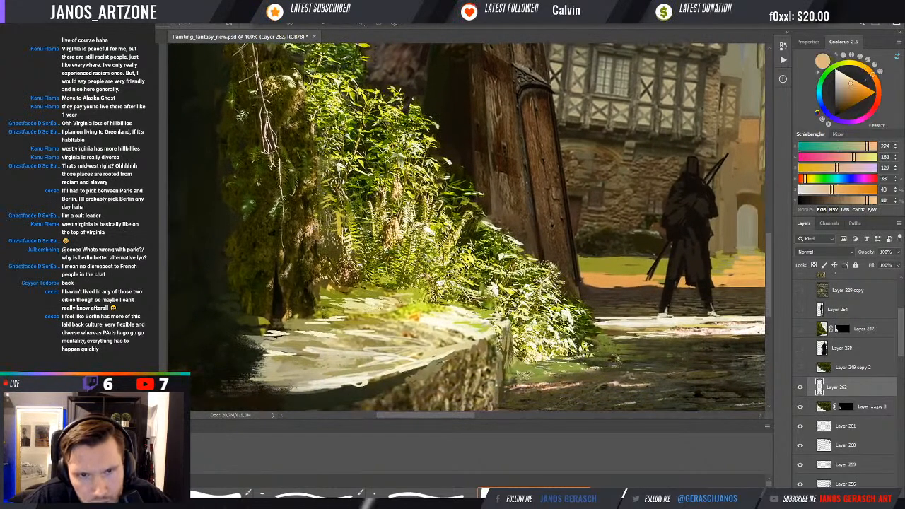
left_click(311, 232, "alt")
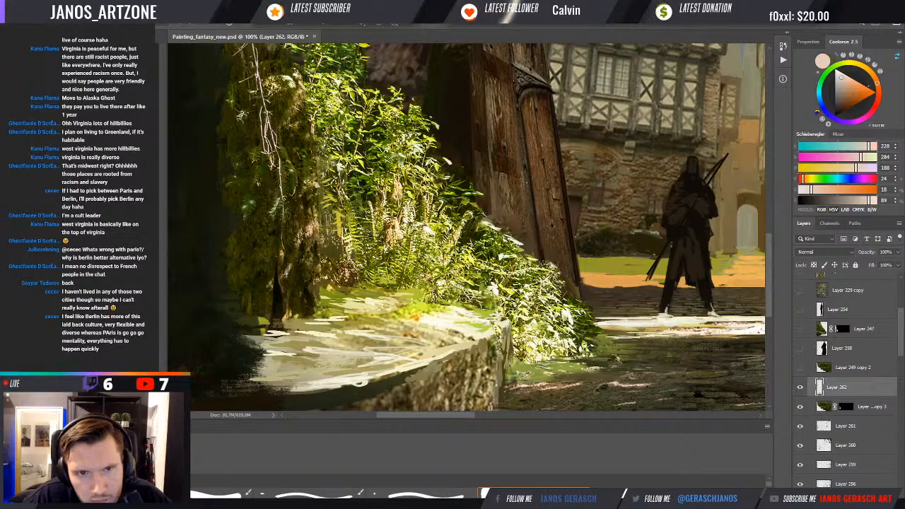
left_click_drag(326, 201, 322, 185)
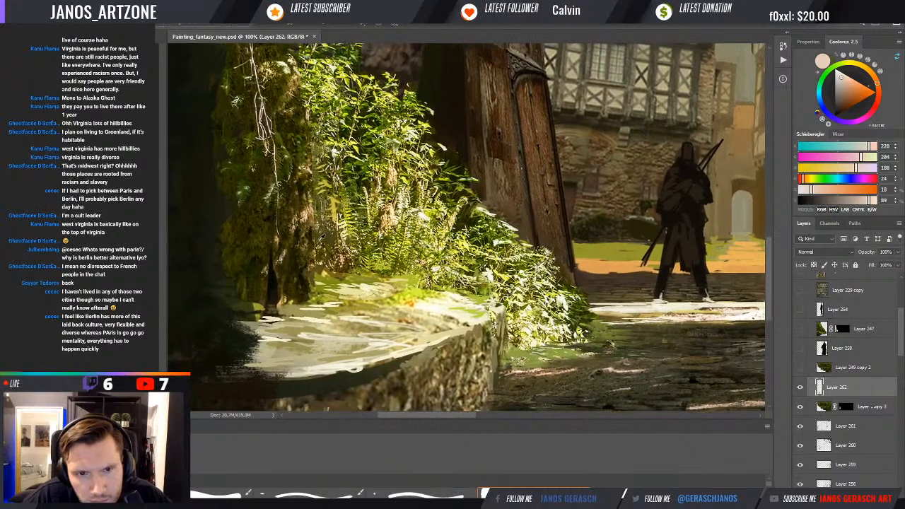
- Touch up the trunk's base where it meets the stone ledge with sampled dark brown and olive-green tones
left_click(313, 222, "alt")
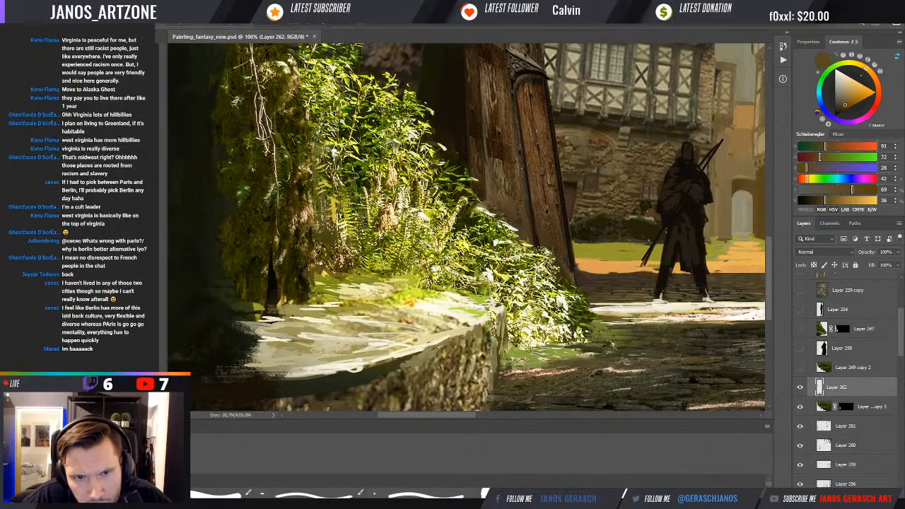
left_click(320, 263, "alt")
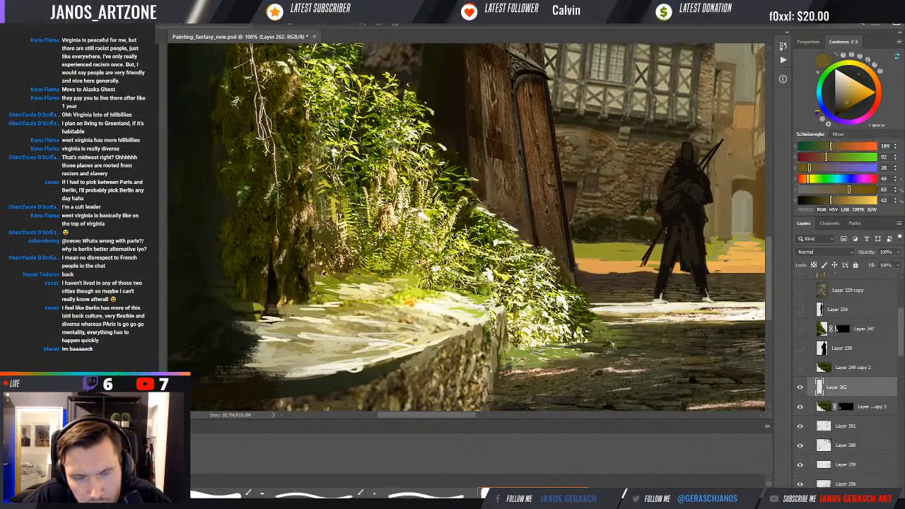
left_click(311, 279, "alt")
left_click(311, 278, "alt")
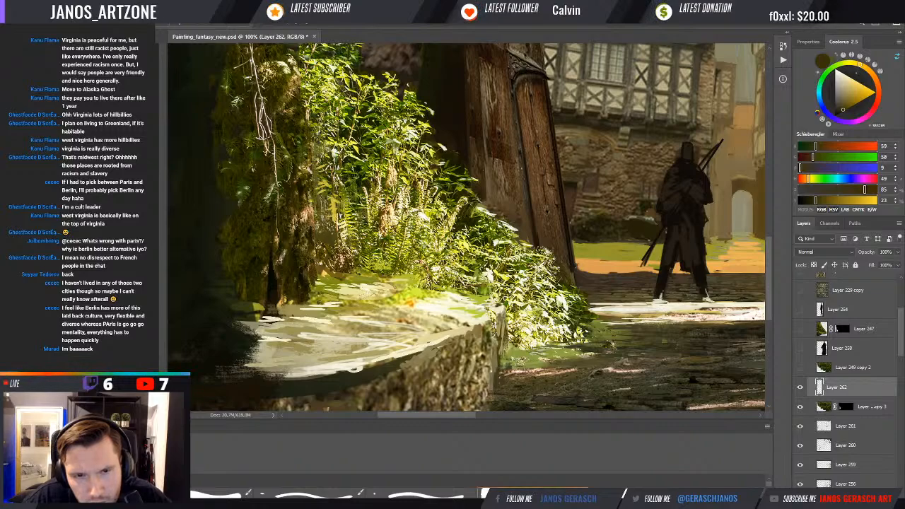
left_click(315, 279, "alt")
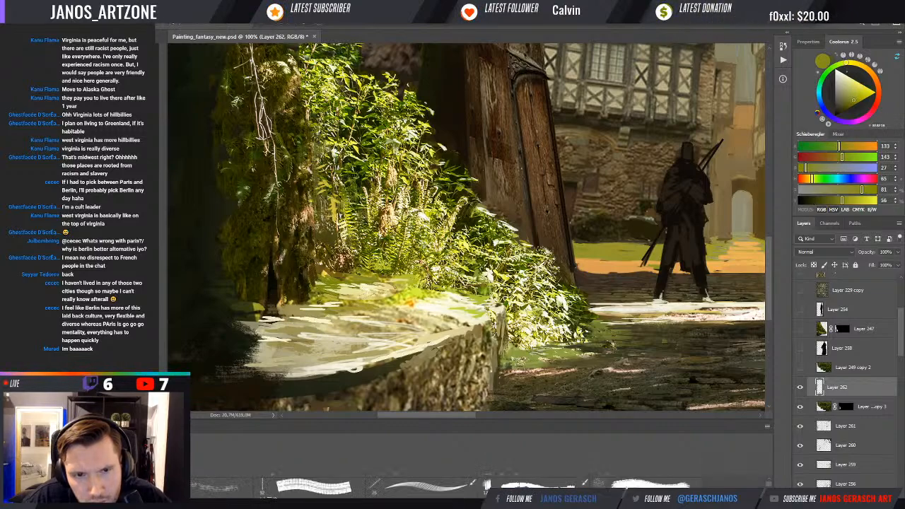
left_click(322, 272, "alt")
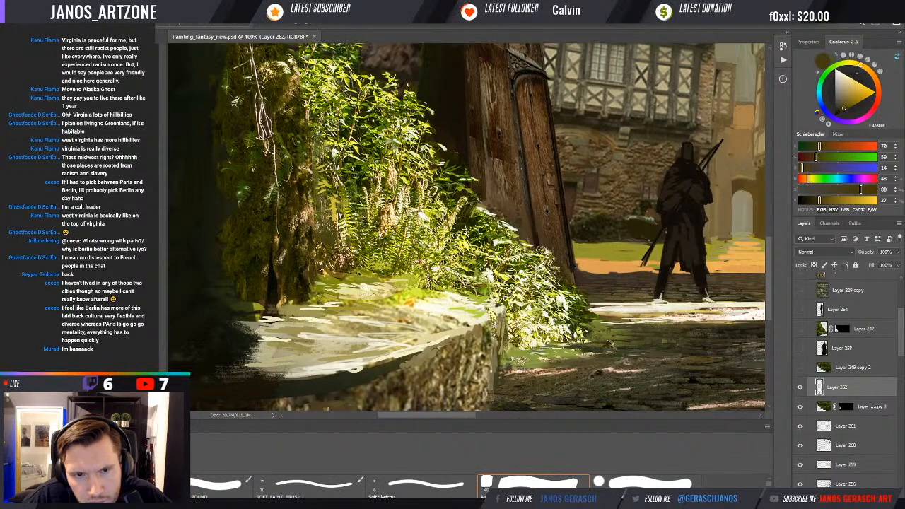
- Paint small touches between the lower trunk and the ferns with sampled dark olive and yellow-green tones
left_click(330, 245, "alt")
left_click_drag(332, 240, 328, 246)
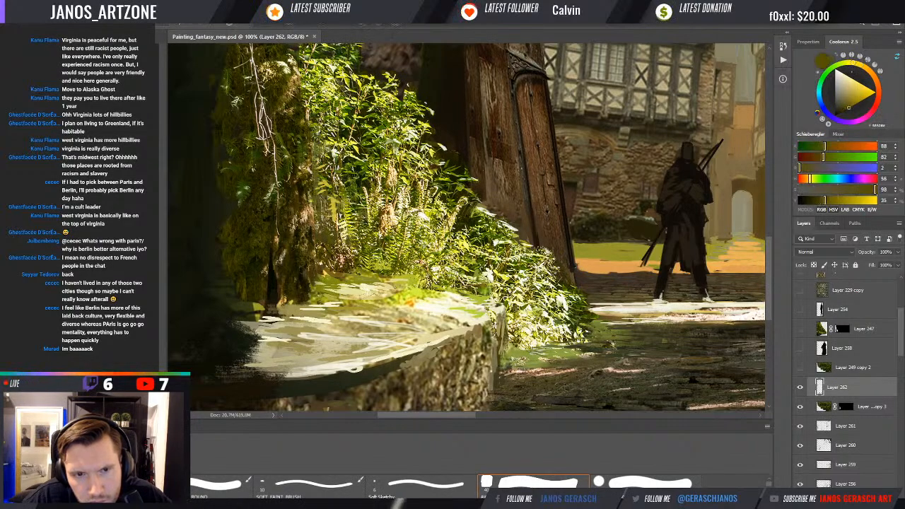
left_click(330, 243, "alt")
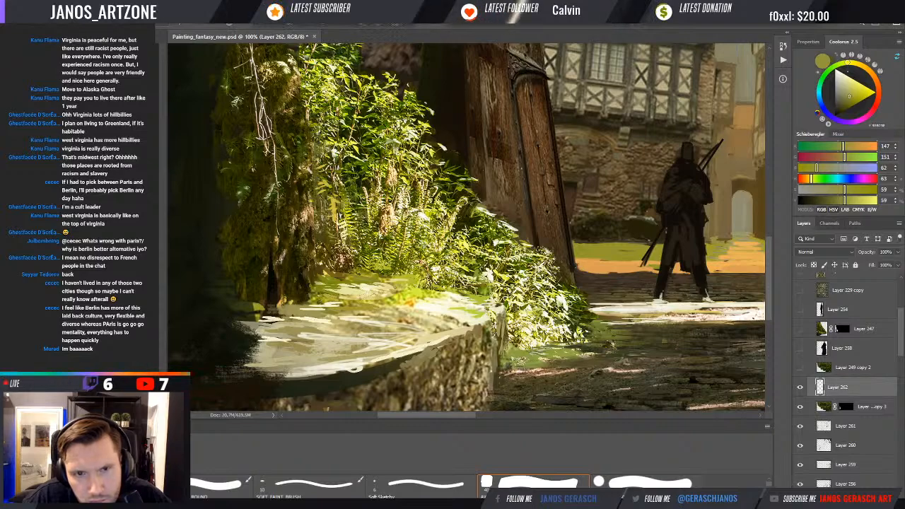
- Review the whole courtyard painting and look through the layer stack in Group 18
left_click_drag(338, 207, 335, 249)
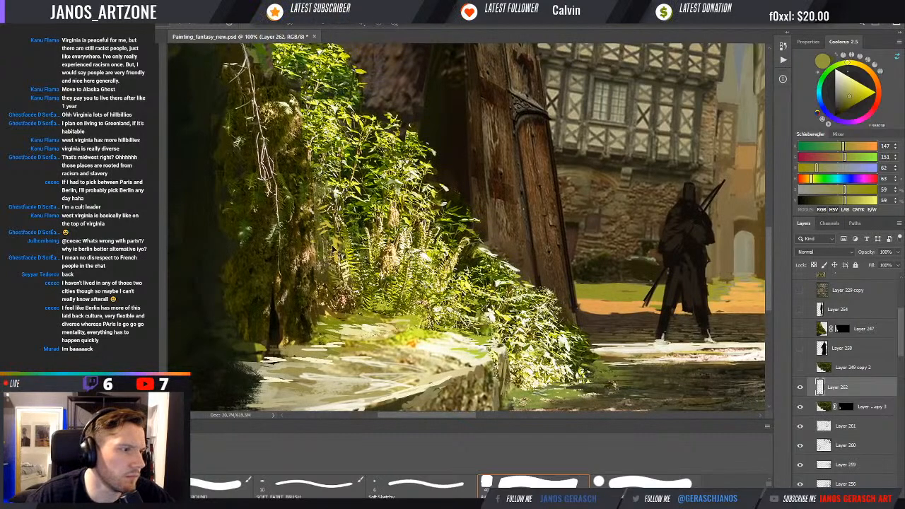
key("ctrl+minus")
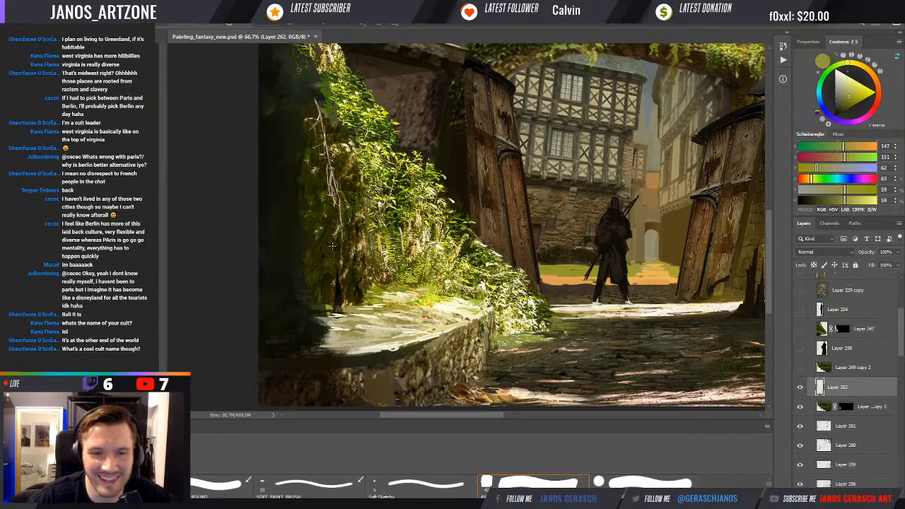
key("ctrl+minus")
key("ctrl+minus")
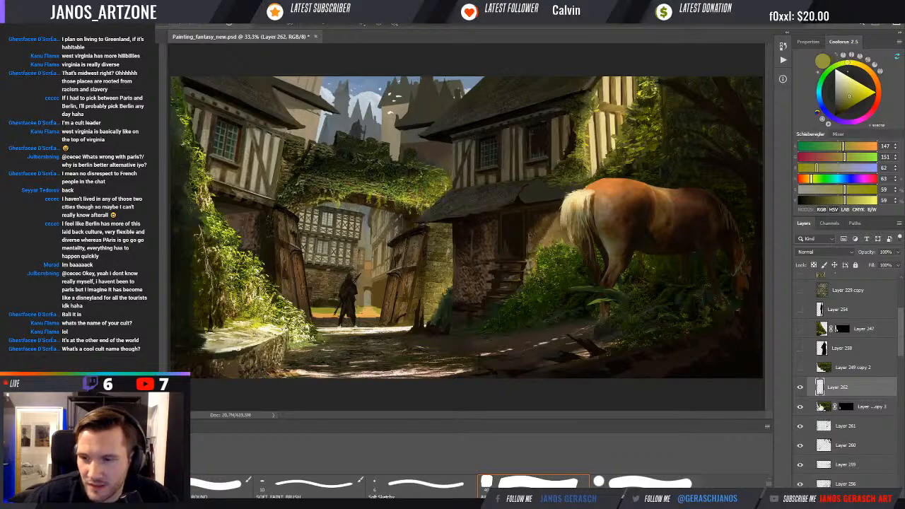
scroll(900, 338, "down", 5)
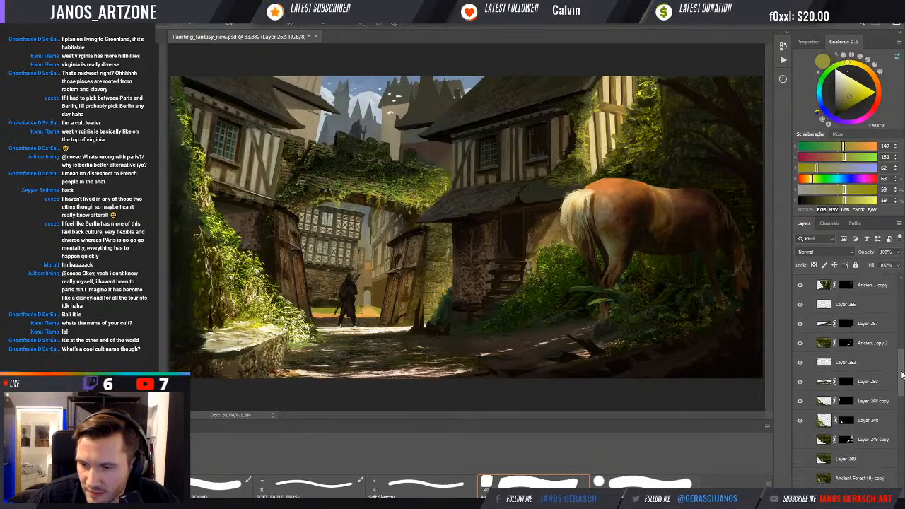
scroll(900, 389, "up", 3)
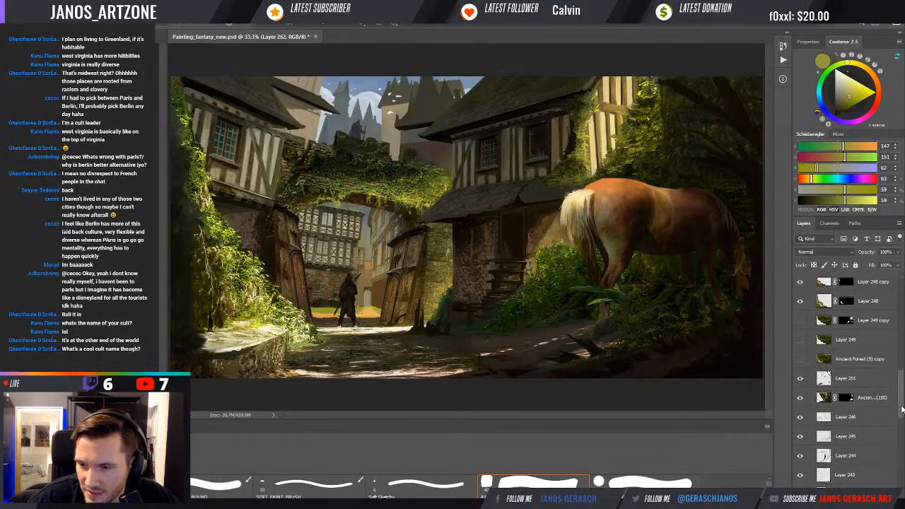
left_click_drag(901, 374, 901, 329)
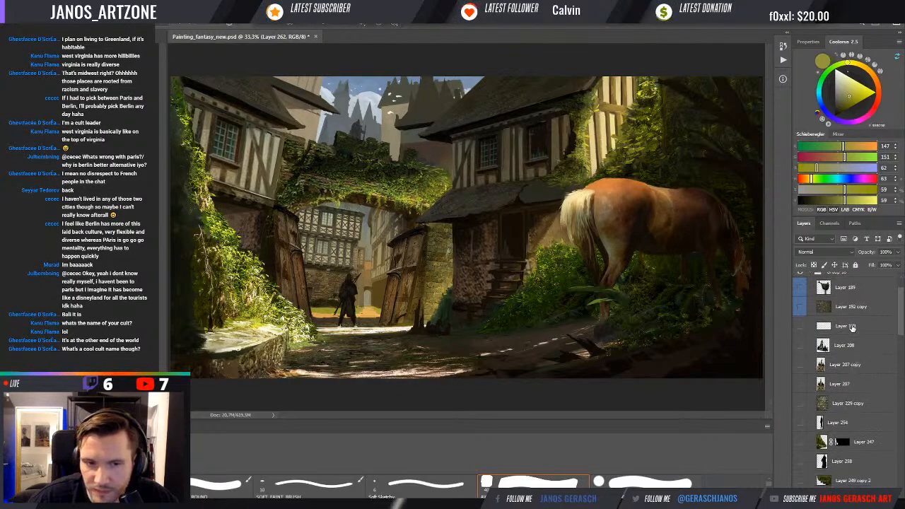
key("ctrl+t")
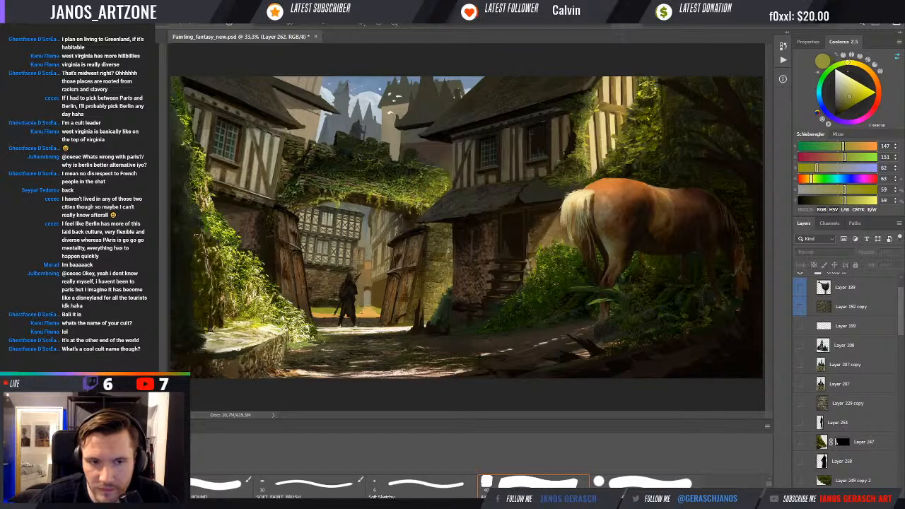
key("Escape")
- Toggle Layer 261 off and on to compare the painting with and without it
left_click_drag(900, 331, 900, 342)
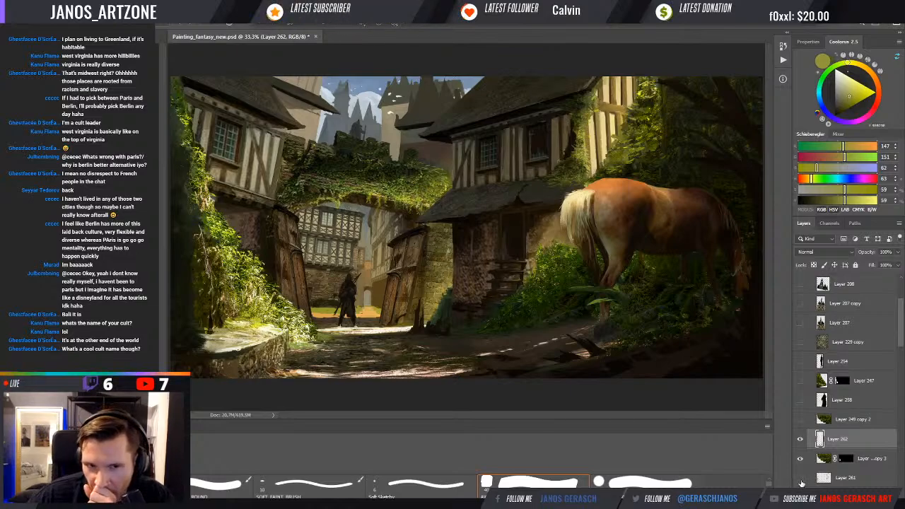
left_click(800, 478)
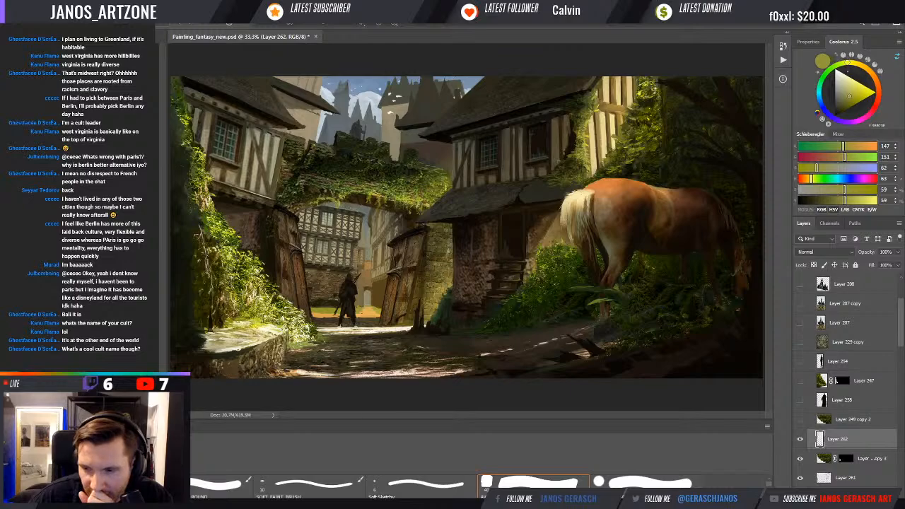
left_click(800, 479)
left_click(800, 479)
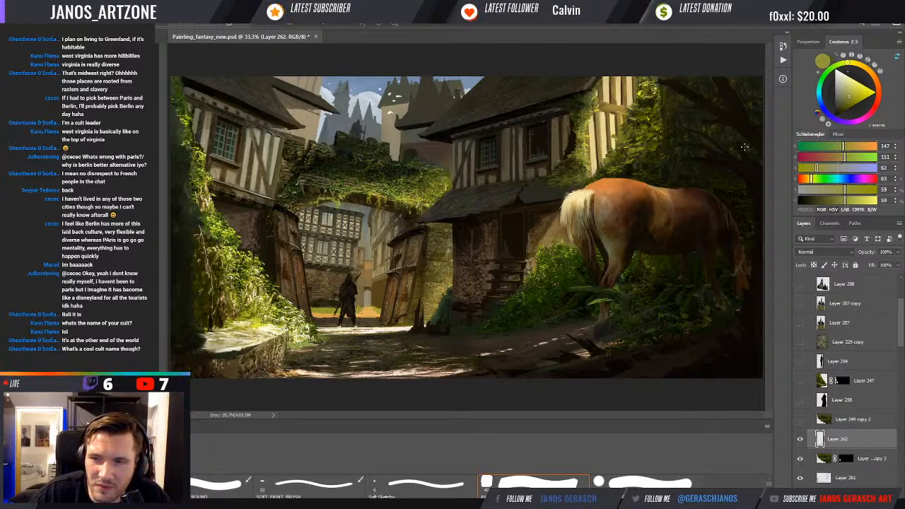
- Briefly show and hide the hidden character layers, including the cloaked figure on Layer 258 and the horse's saddle on Layer 189
left_click(800, 400)
left_click(800, 361)
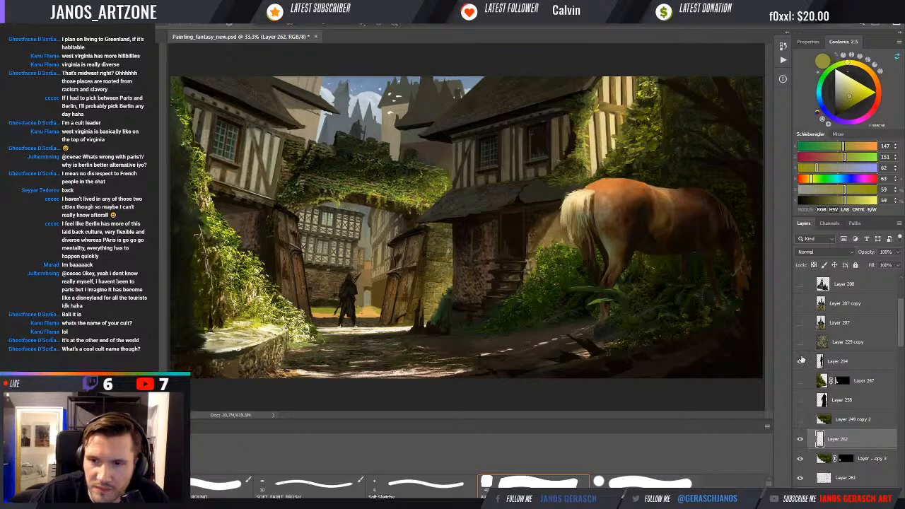
left_click(800, 401)
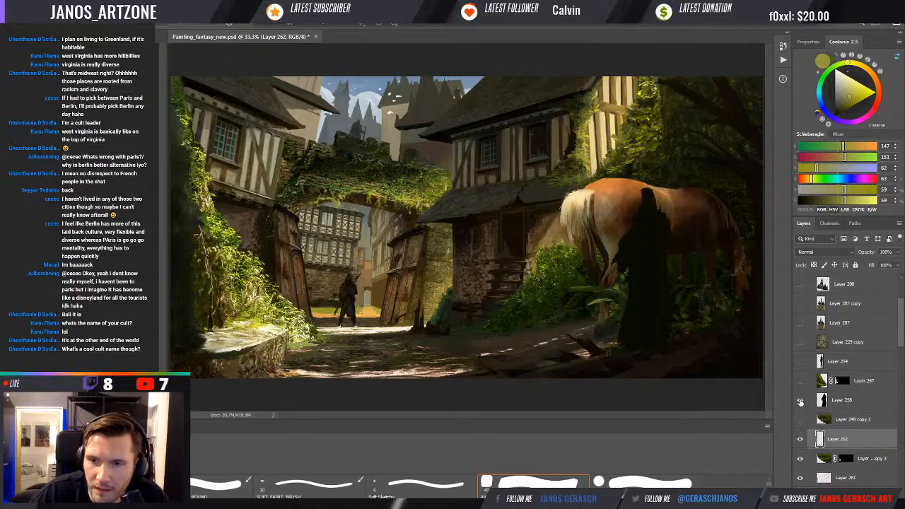
scroll(802, 402, "up", 5)
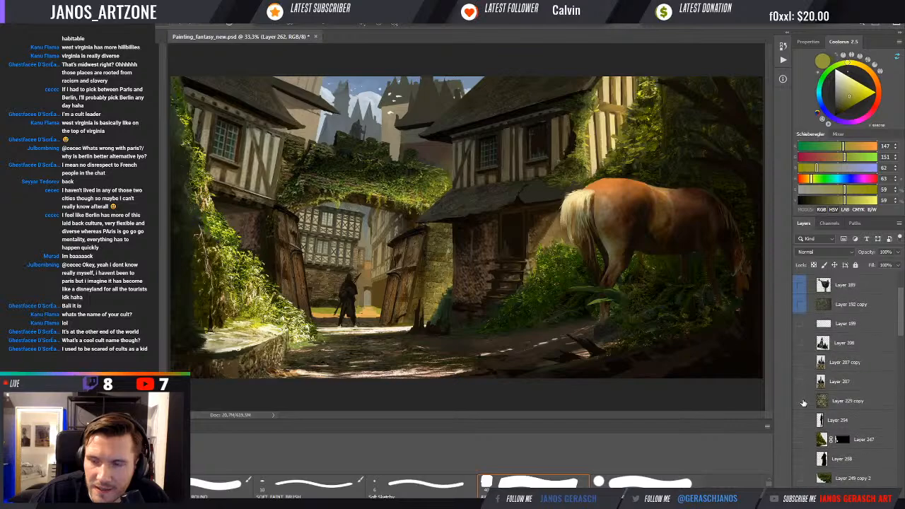
left_click(804, 325)
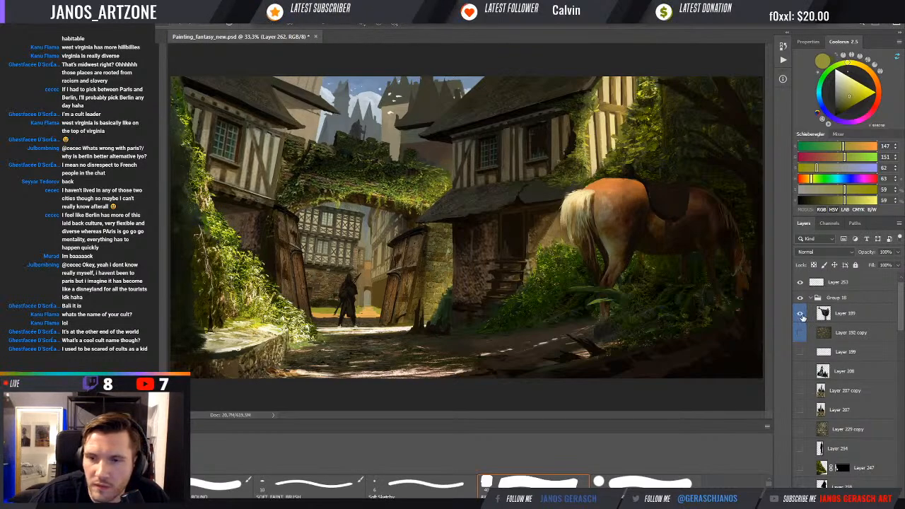
left_click(804, 318)
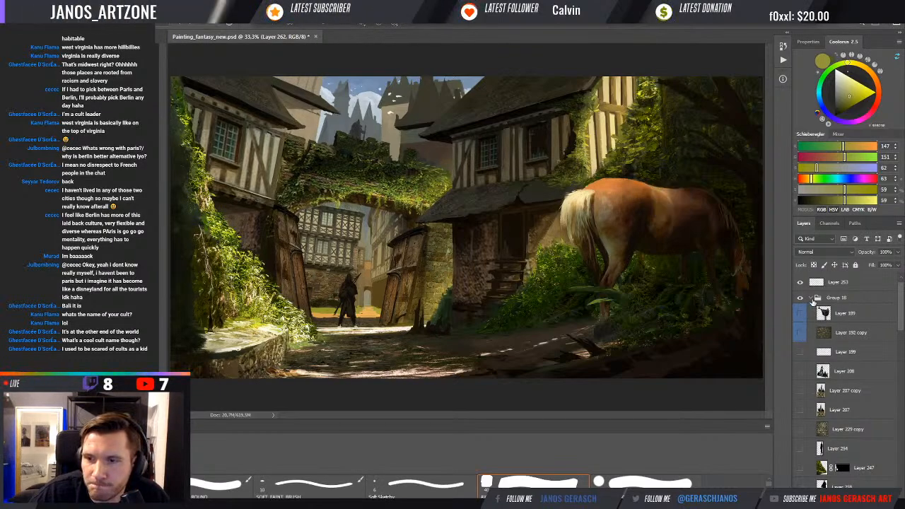
- Add a new layer above Layer 262 in Group 18 and sample a pale cream tone from the sunlit foreground path
left_click(811, 298)
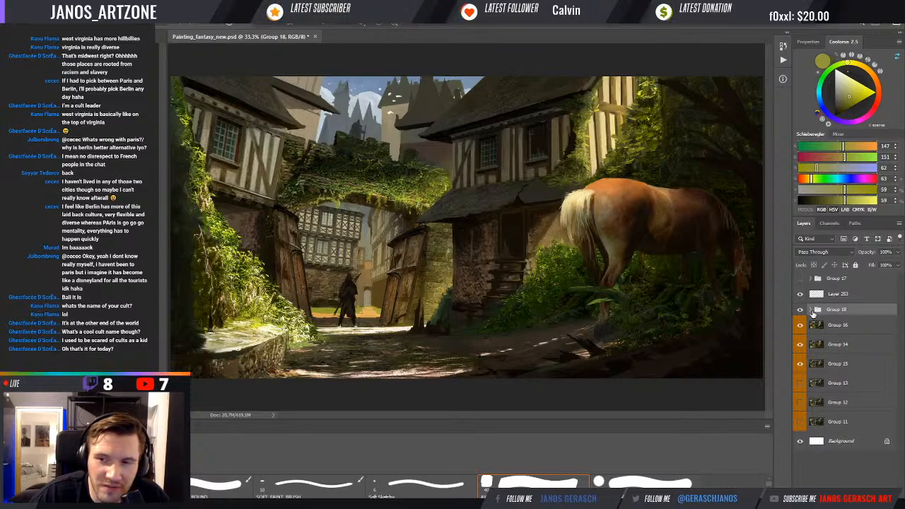
left_click(811, 311)
scroll(853, 468, "down", 2)
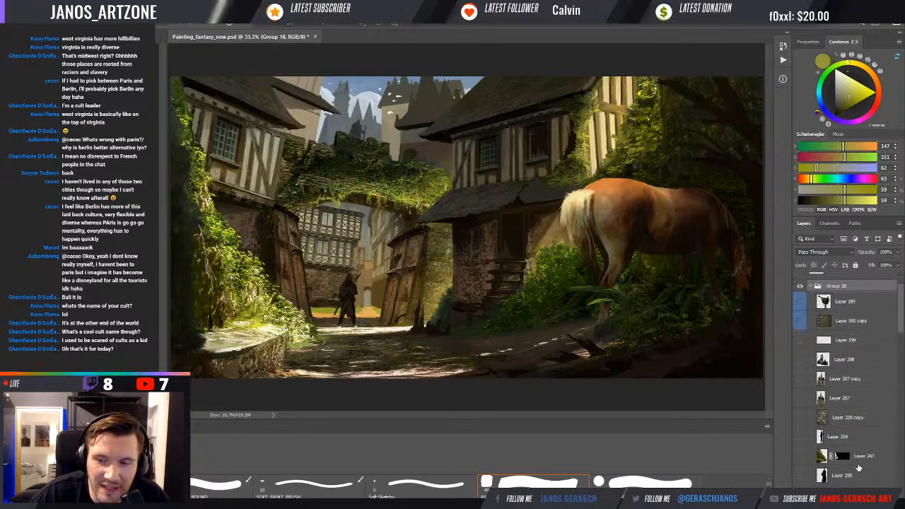
left_click(854, 501)
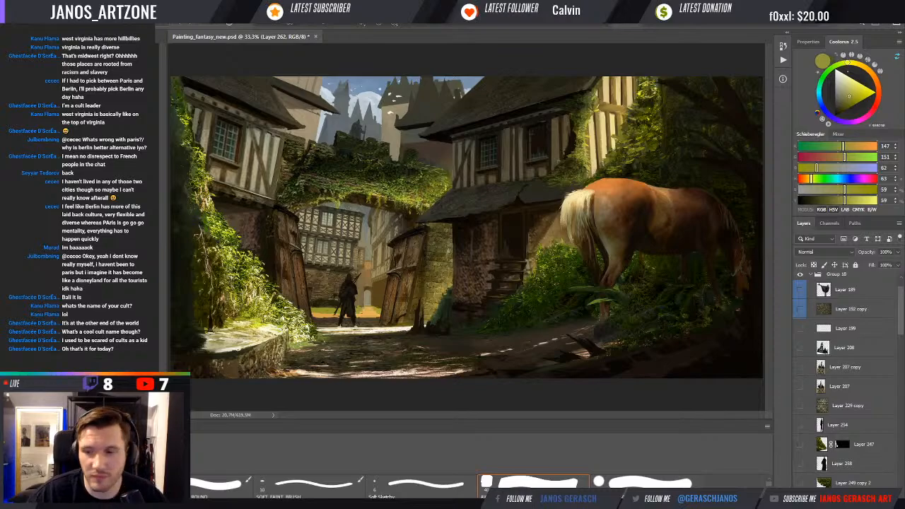
key("ctrl+shift+alt+n")
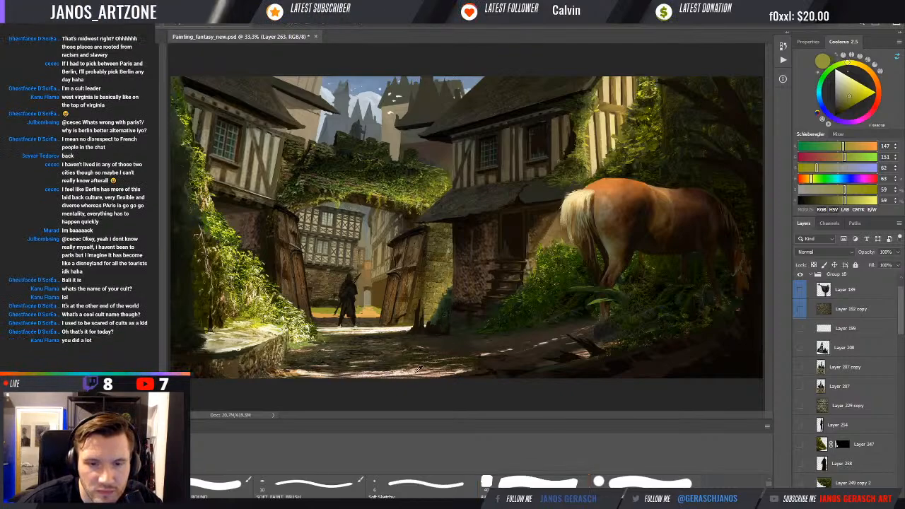
mouse_move(400, 375)
left_mouse_down()
mouse_move(394, 370)
mouse_move(408, 373)
left_mouse_up()
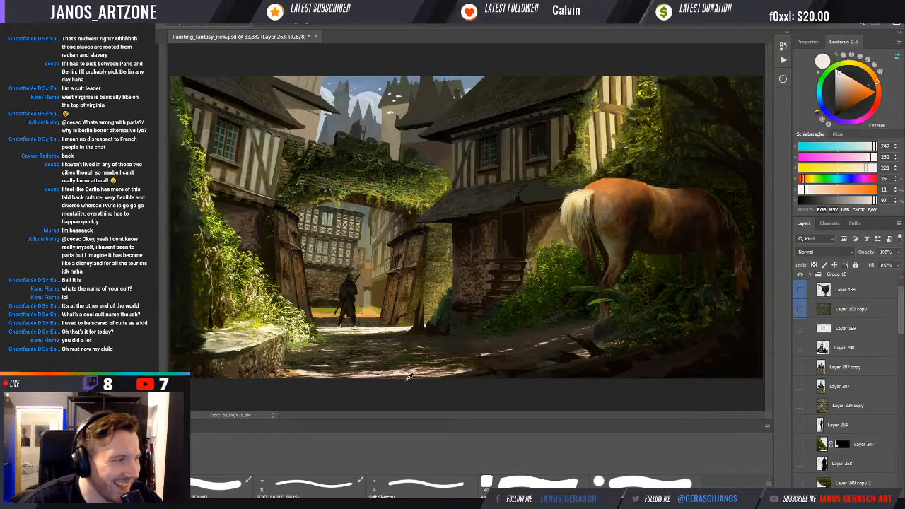